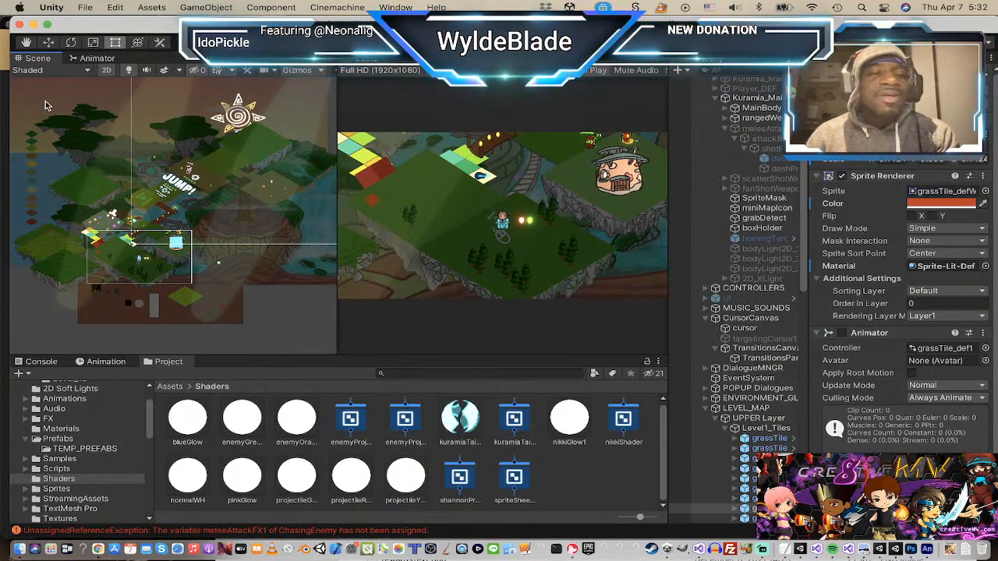
scroll(107, 304, up, 5)
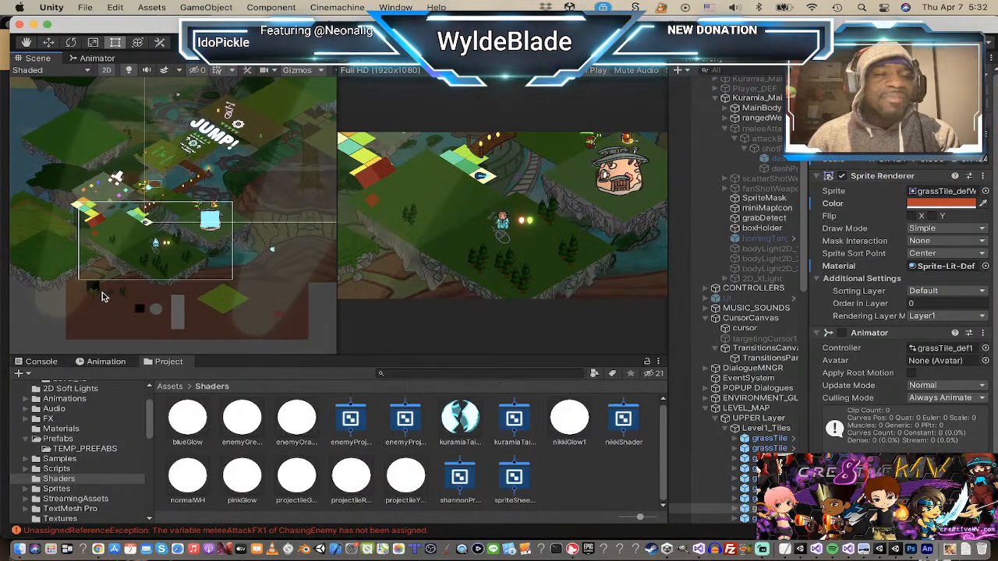
scroll(104, 297, down, 1)
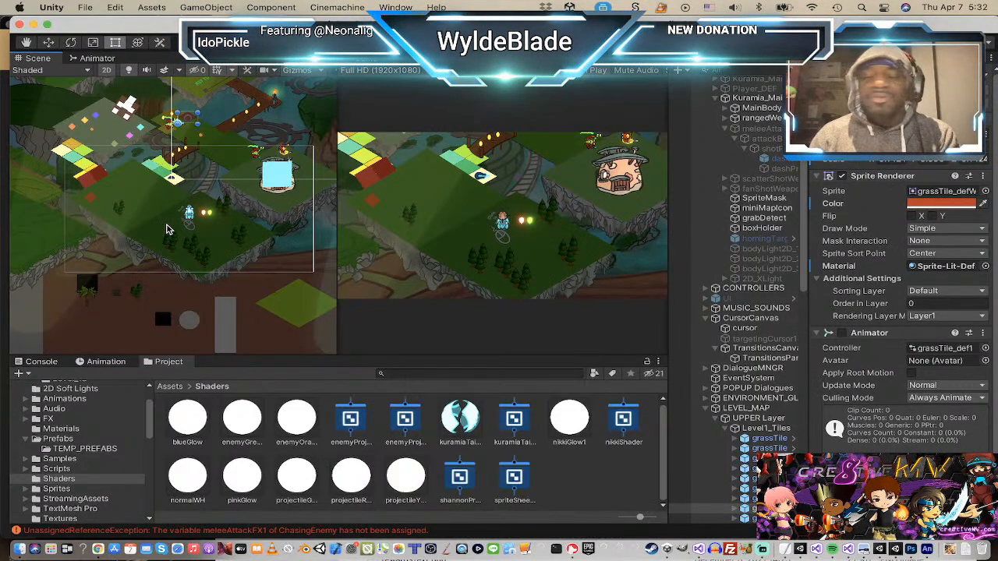
scroll(166, 228, down, 5)
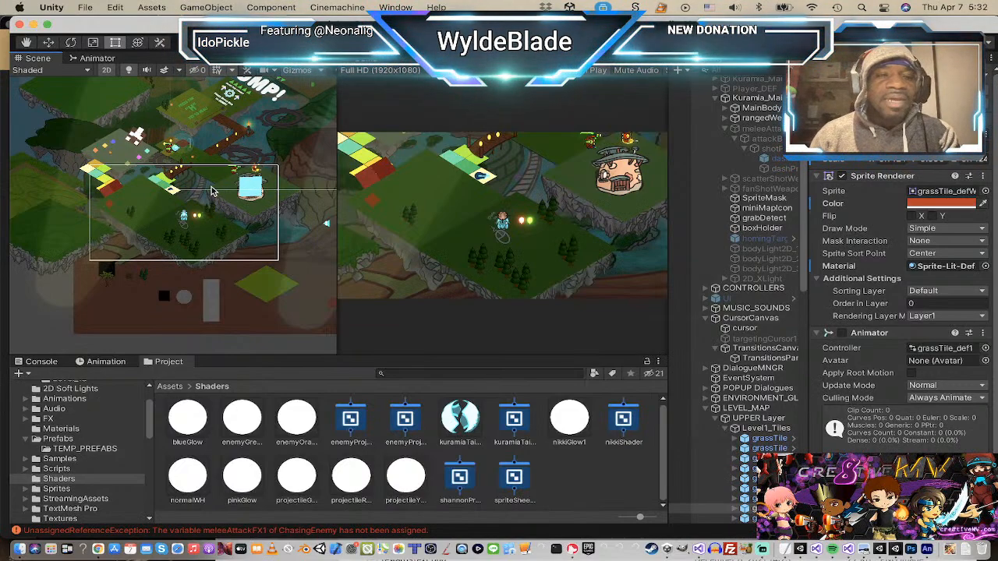
middle_drag(211, 190, 205, 252)
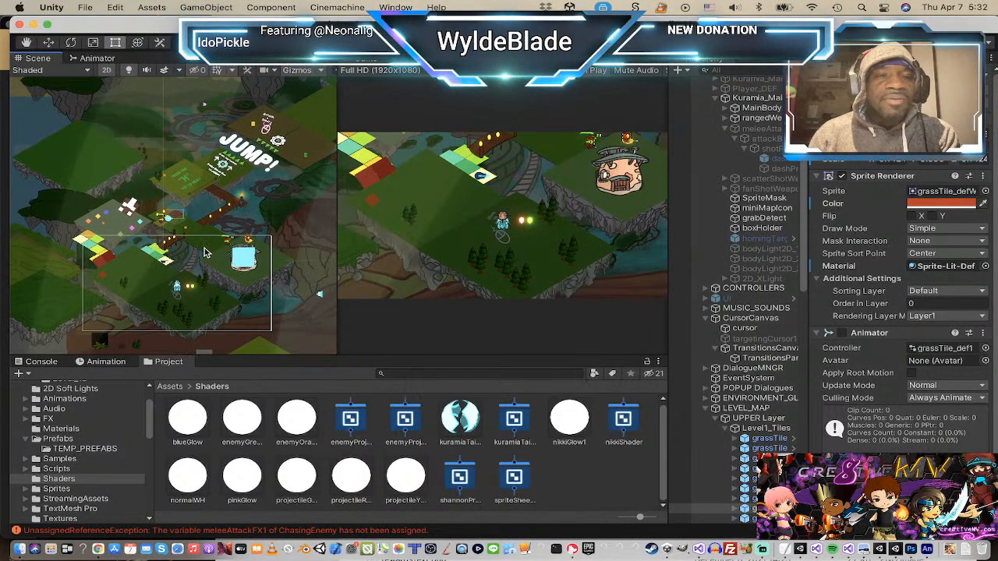
scroll(206, 252, up, 2)
scroll(206, 251, down, 2)
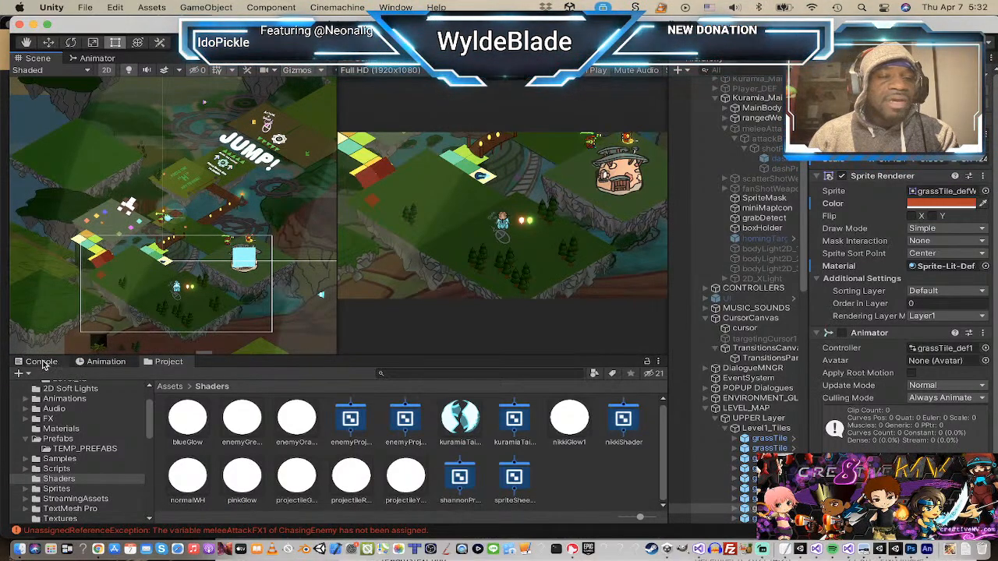
Step: Clear the console messages and enlarge the scene and game views above the Shaders folder listing
click(43, 362)
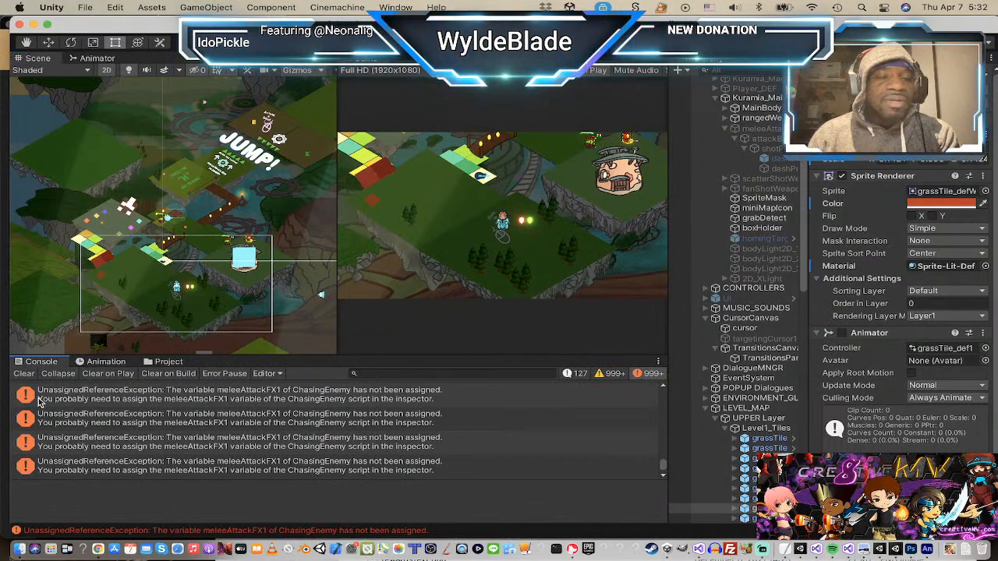
click(25, 374)
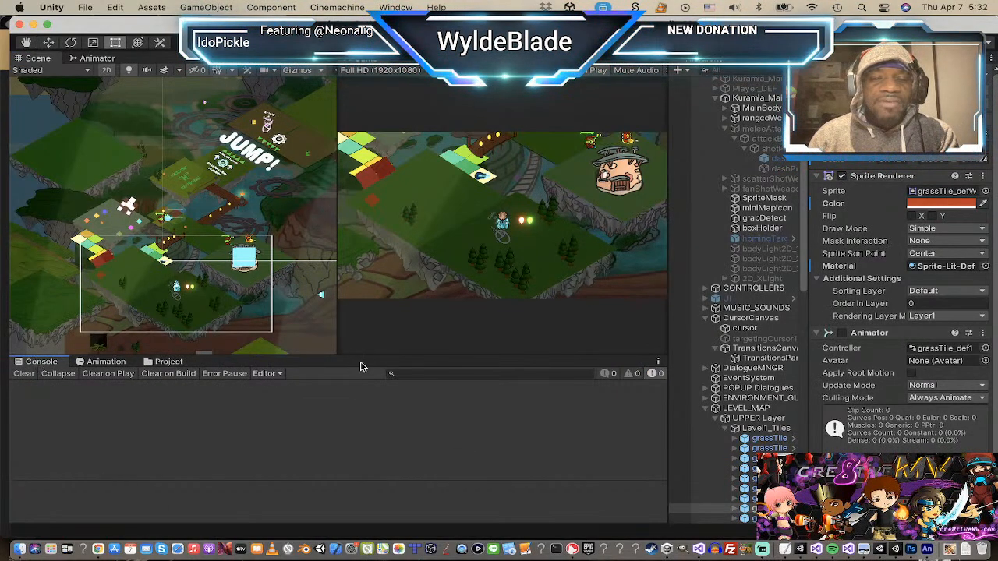
drag(360, 358, 361, 403)
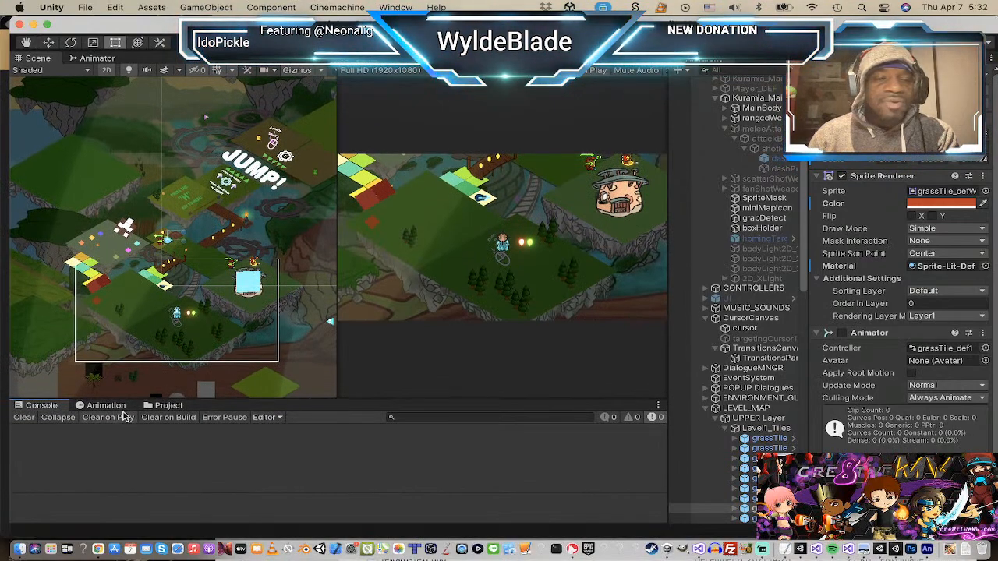
click(162, 407)
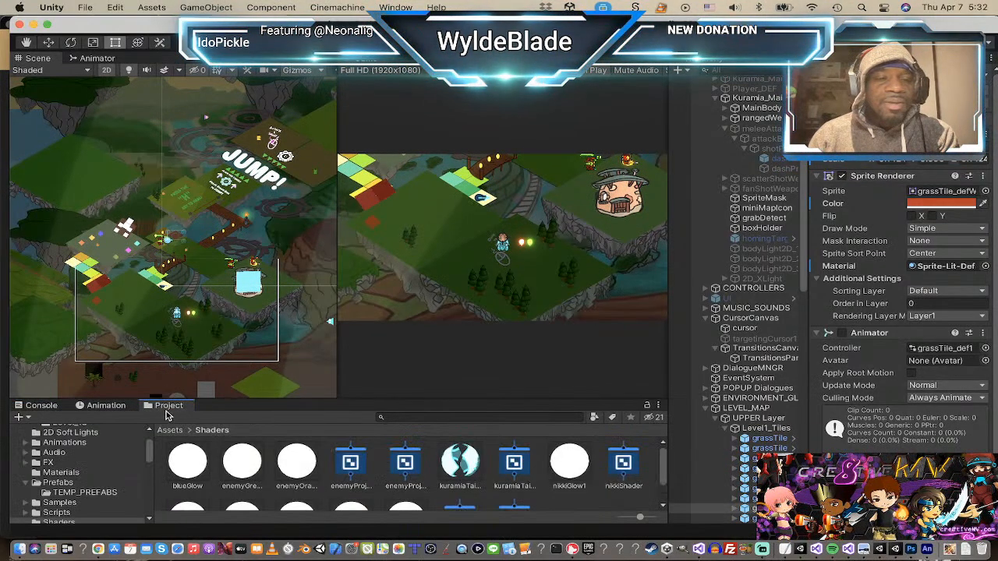
scroll(386, 451, down, 1)
scroll(386, 451, up, 1)
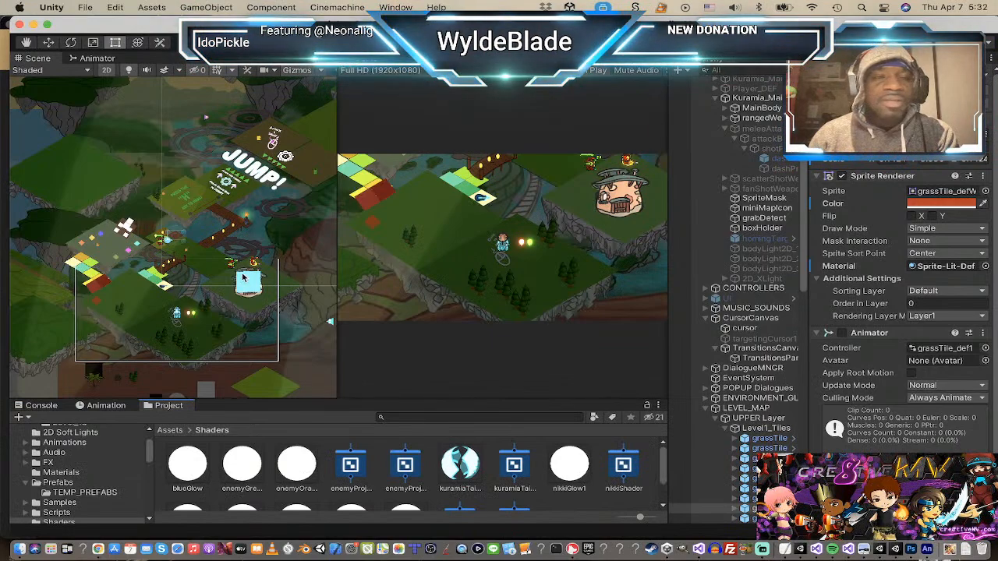
scroll(243, 277, up, 3)
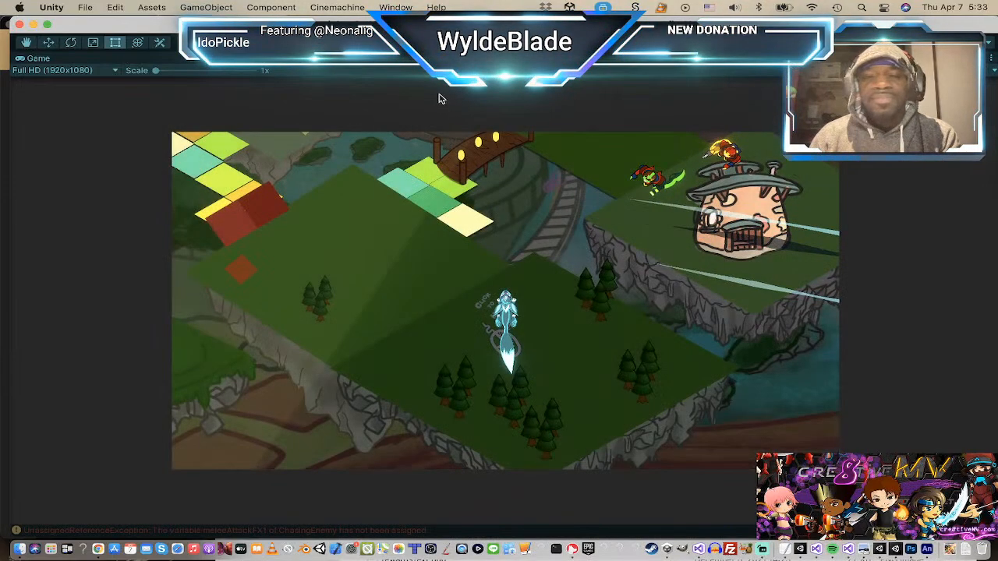
Step: Playtest the level by moving the glowing fox character around the grass platform between the coloured tiles, trees and enemies
click(358, 207)
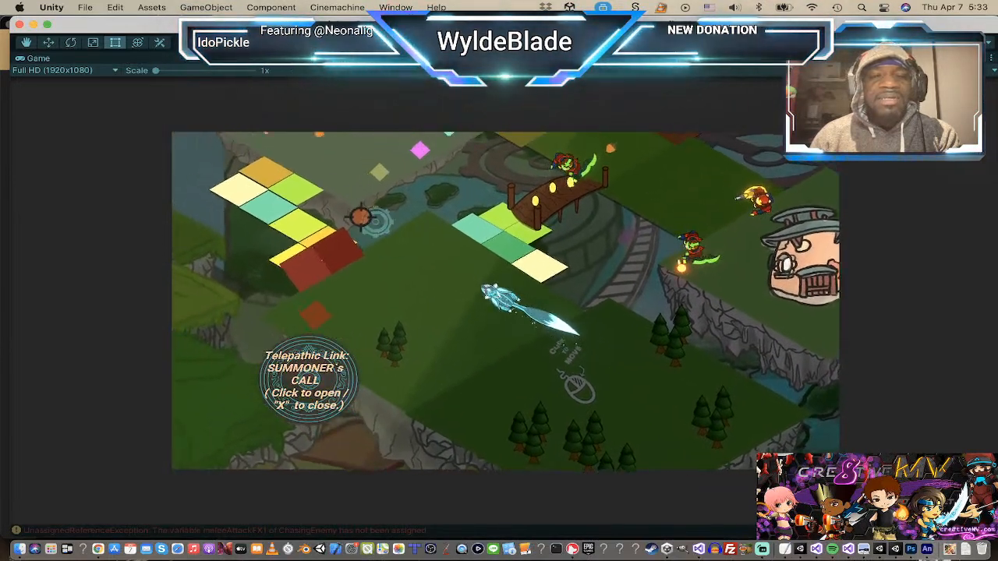
click(487, 333)
click(570, 296)
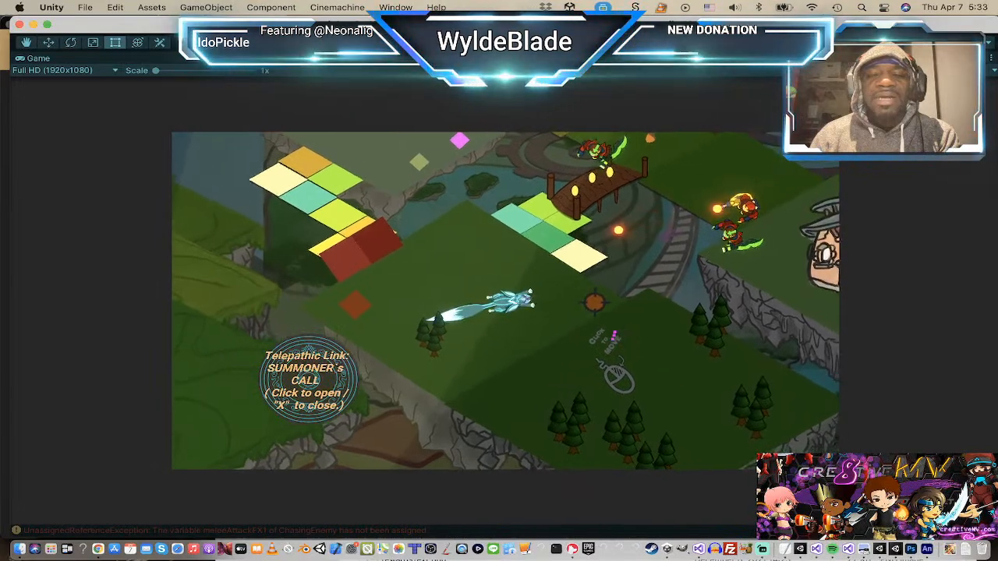
click(635, 349)
click(515, 353)
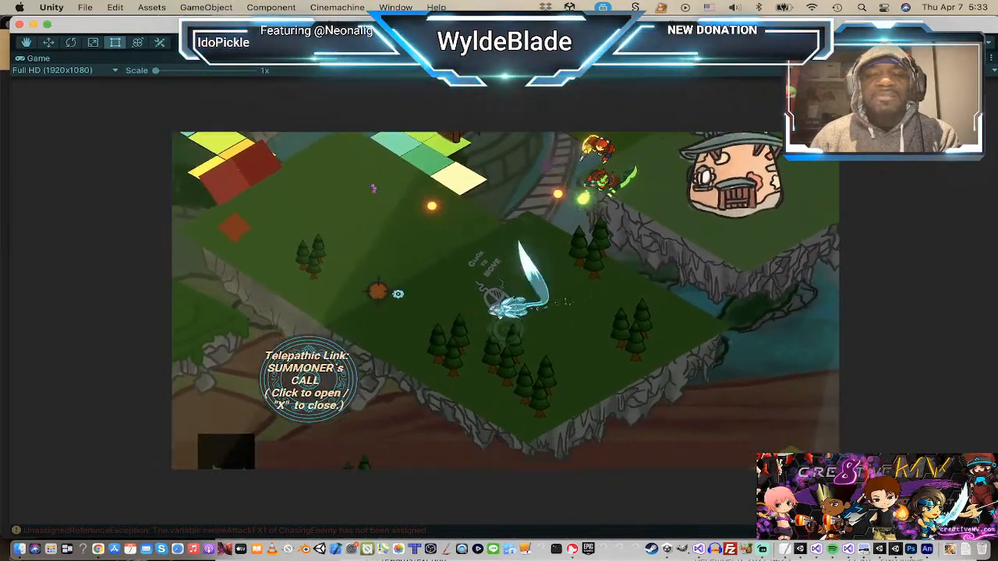
click(366, 281)
click(464, 205)
click(446, 201)
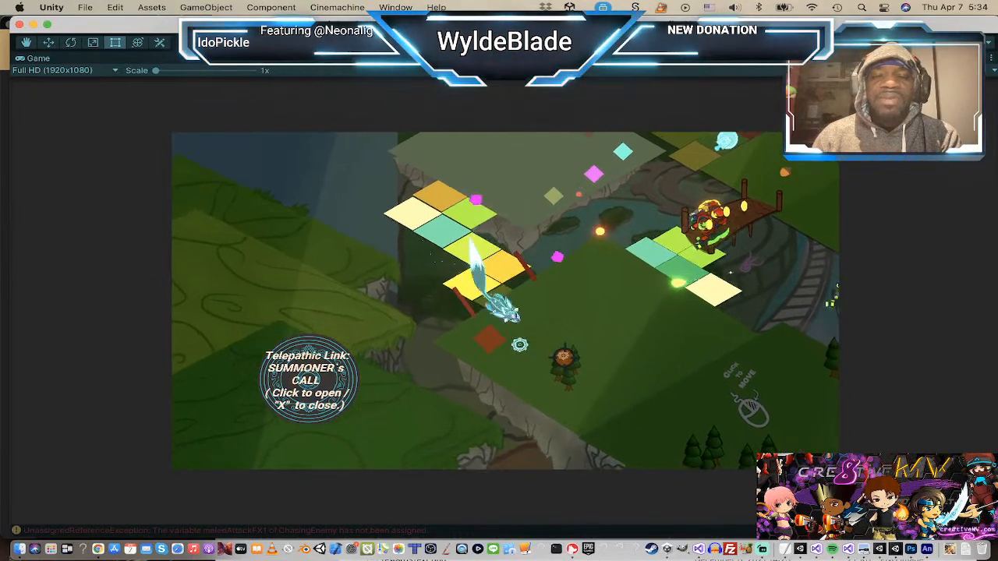
click(611, 338)
click(660, 331)
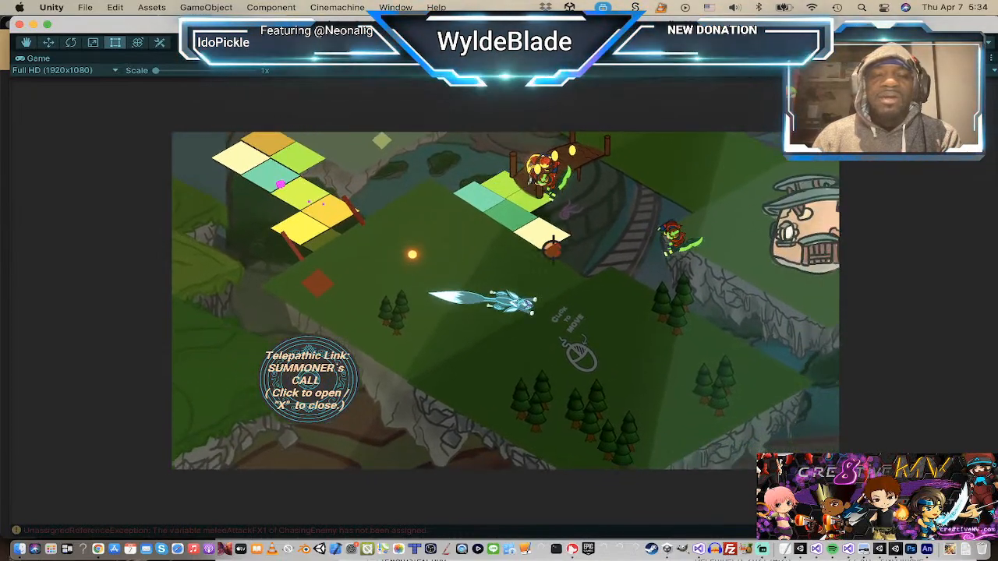
click(552, 250)
click(376, 323)
click(457, 214)
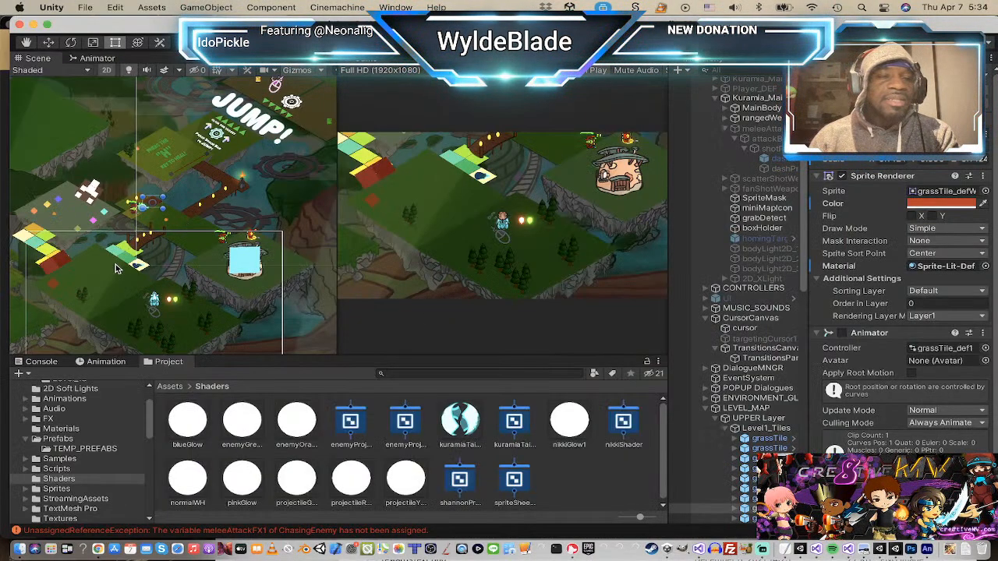
Step: Examine the row of coloured tiles and the red tiles at the edge of the grass platform in the scene
scroll(116, 264, down, 2)
middle_drag(94, 271, 146, 227)
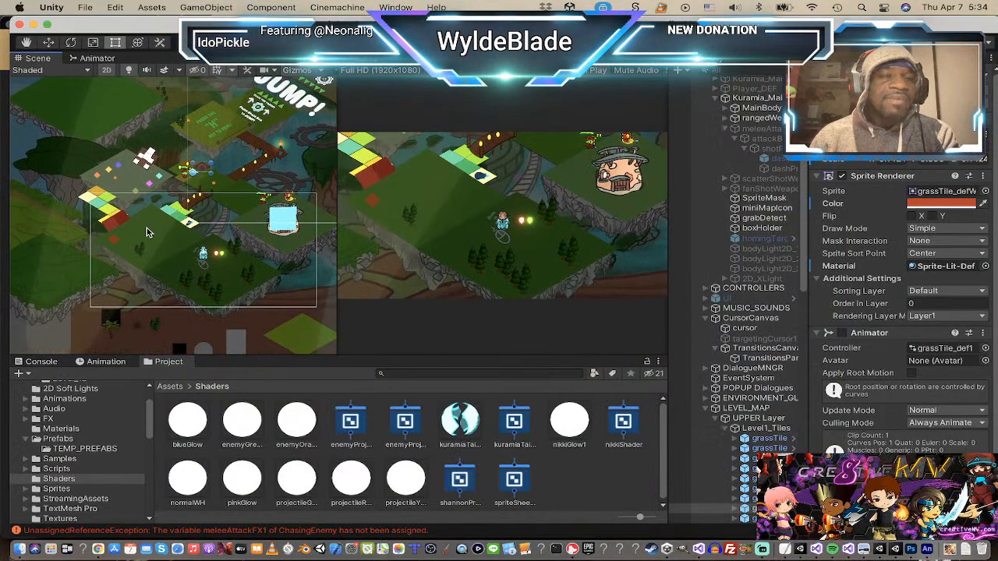
scroll(147, 227, up, 5)
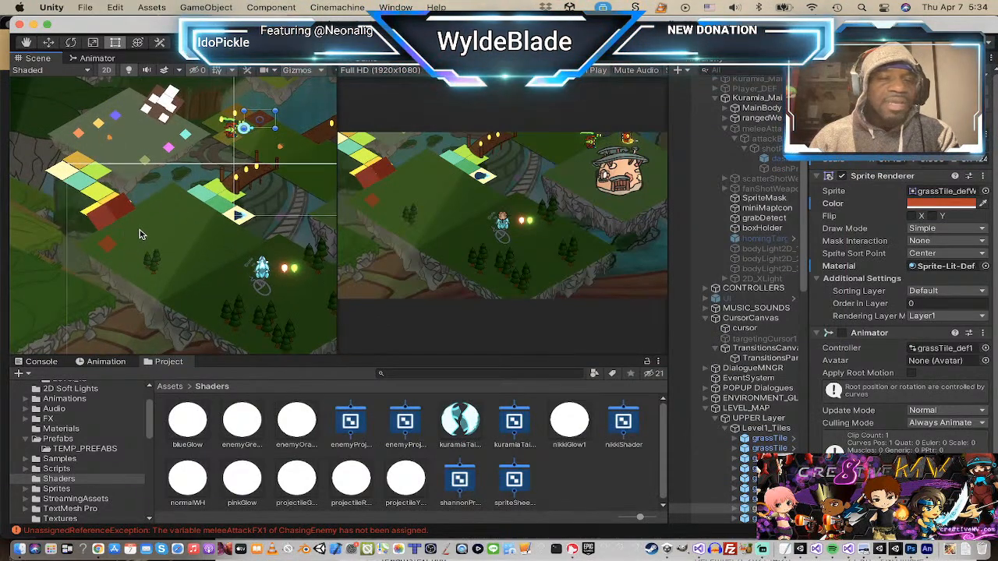
scroll(144, 230, down, 2)
middle_drag(148, 228, 174, 218)
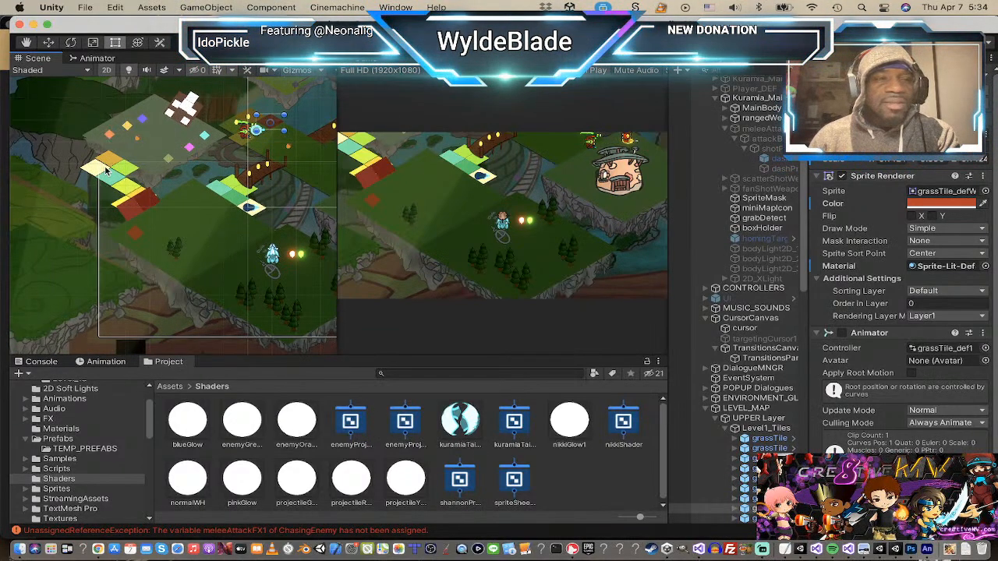
scroll(114, 177, up, 4)
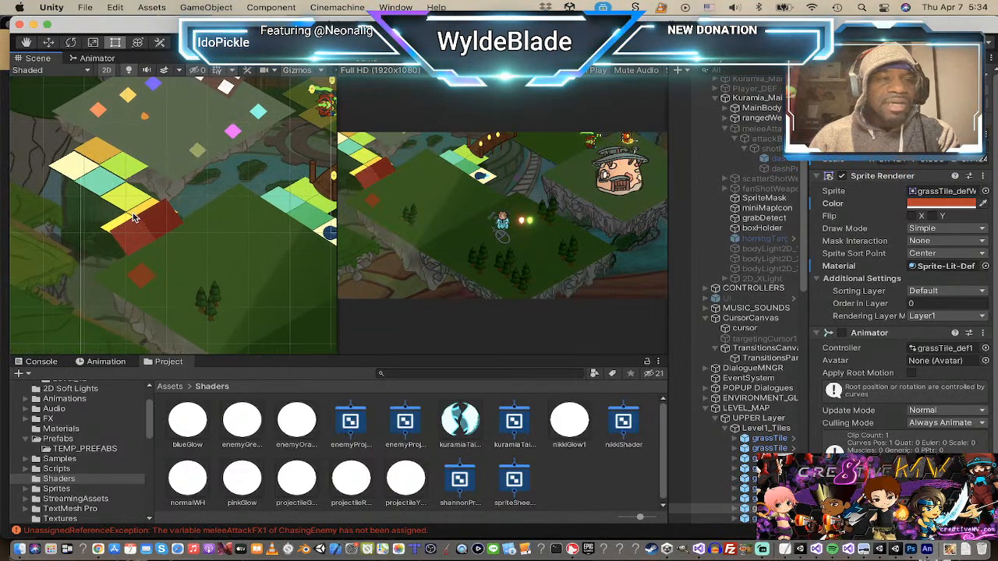
scroll(156, 211, down, 1)
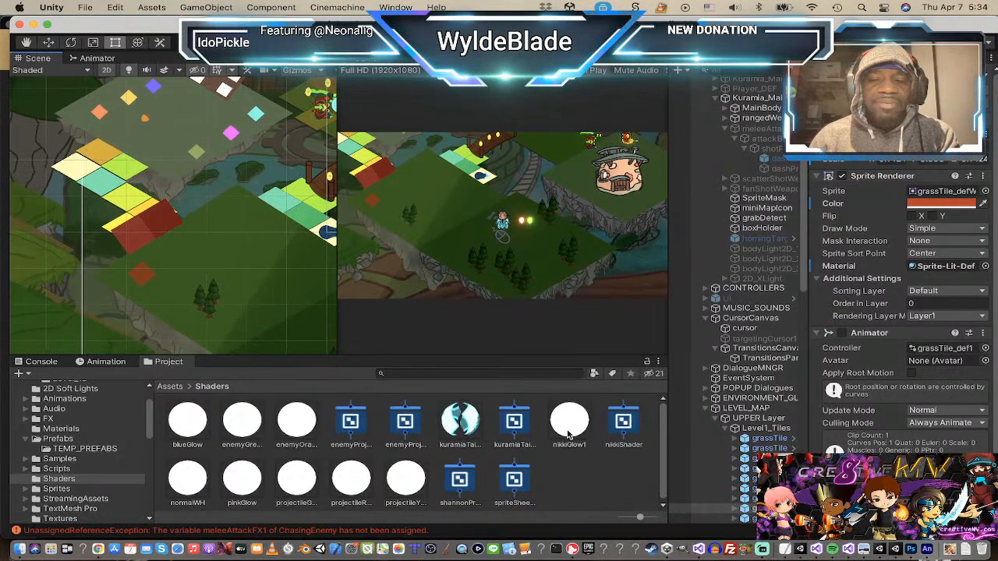
Step: Open the HDR colour settings of the normalWH material in the Shaders folder
scroll(437, 432, down, 1)
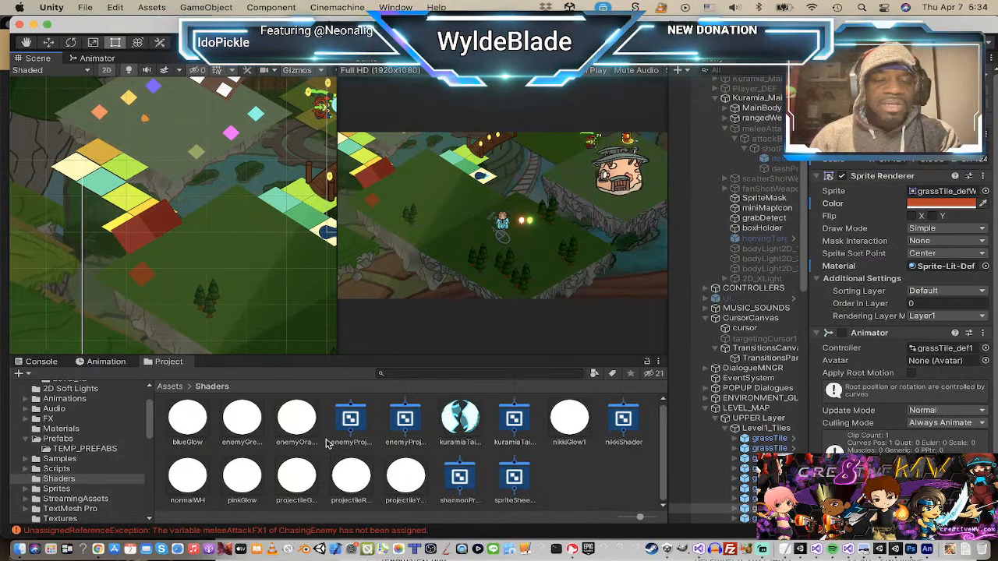
click(187, 473)
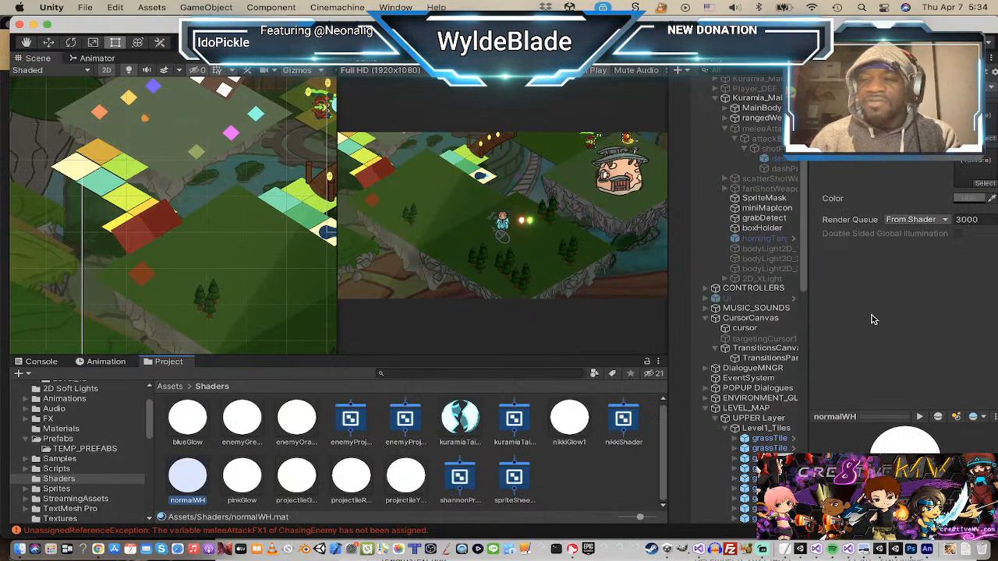
click(970, 200)
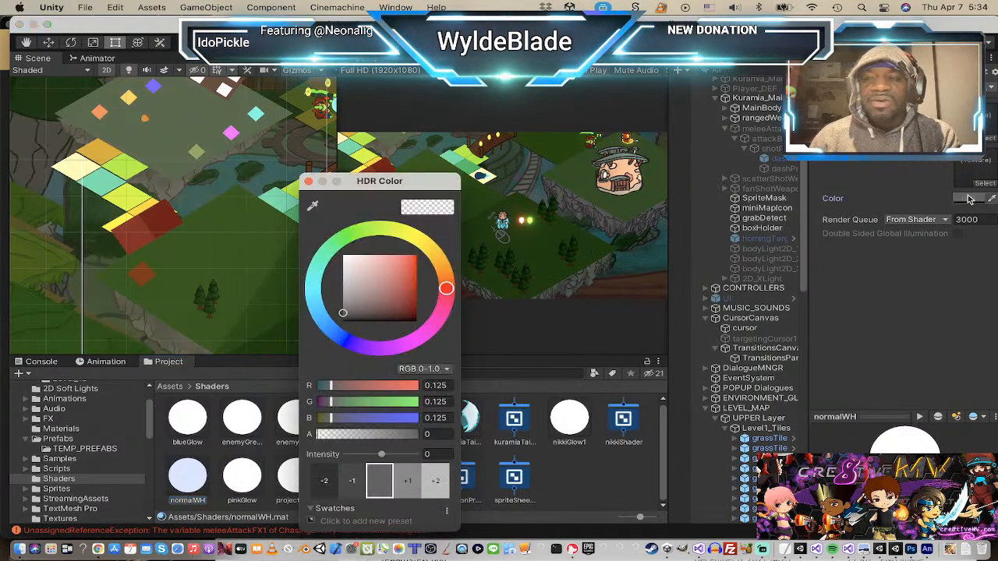
Step: Try an HDR intensity of -2 for the normalWH material's colour and return it to 0
click(352, 481)
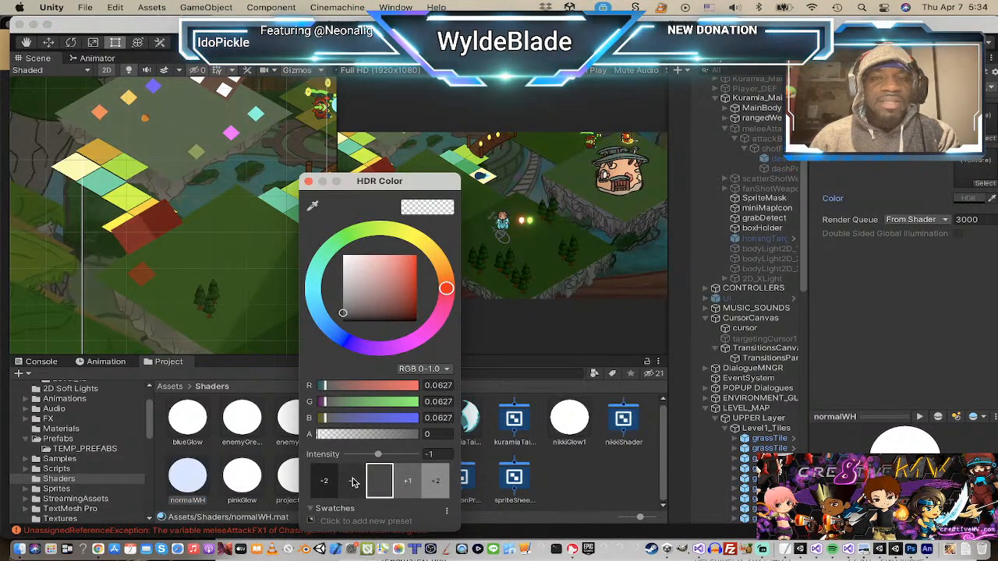
click(352, 481)
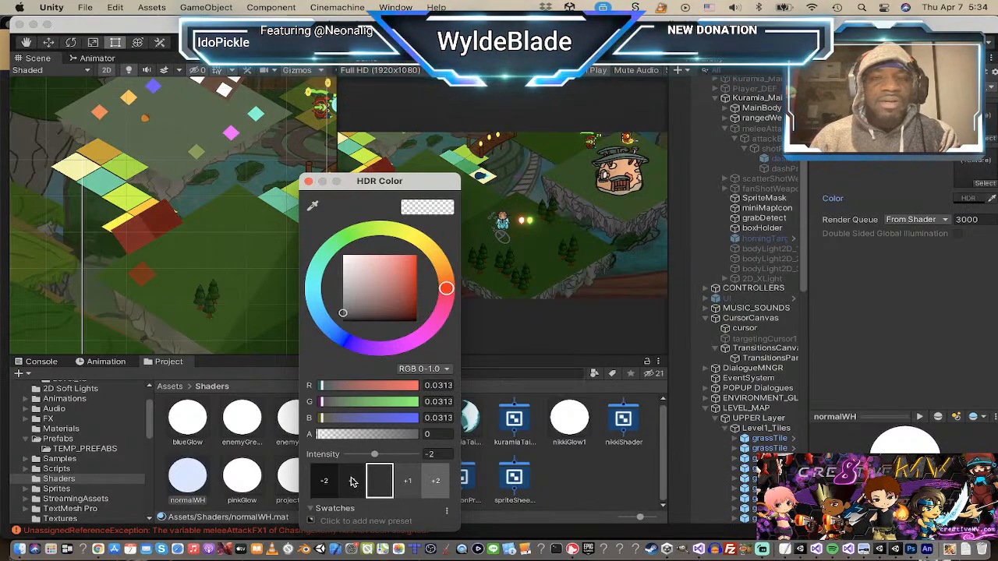
scroll(207, 247, down, 3)
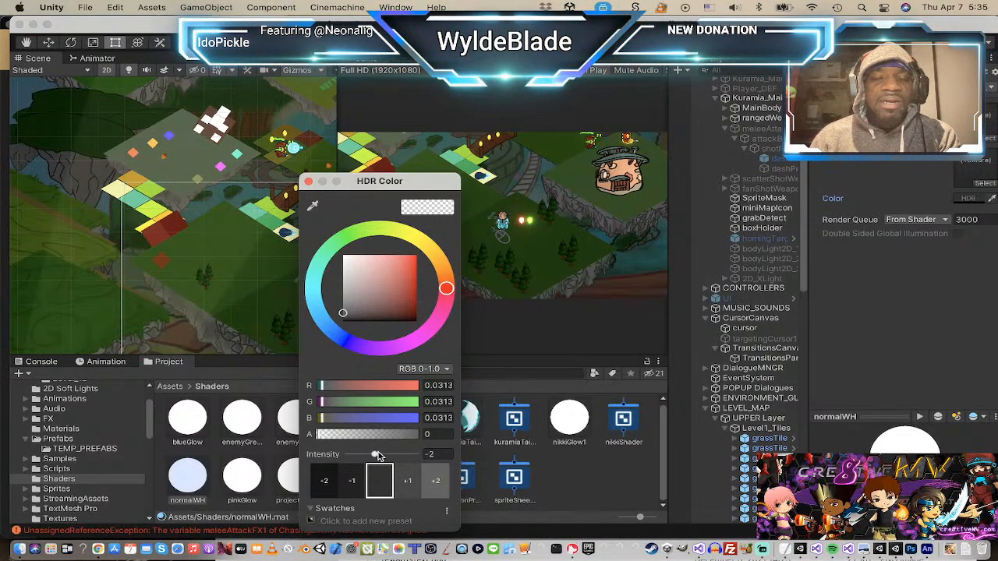
click(406, 479)
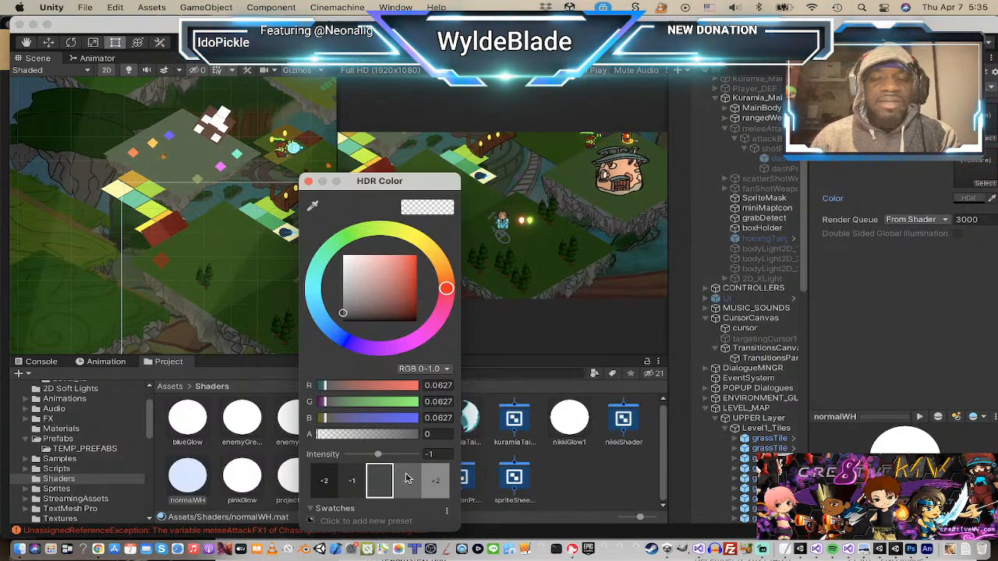
click(409, 480)
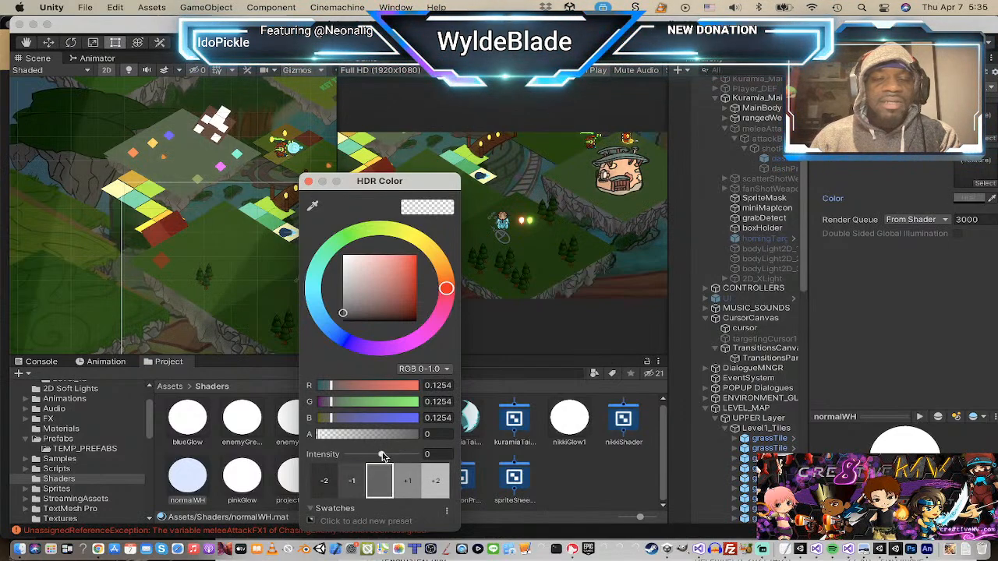
Step: Test the normalWH colour at an intensity of 0.8, settle on -1.2, and close the colour settings
mouse_move(382, 456)
mouse_down()
mouse_move(367, 453)
mouse_move(384, 454)
mouse_up()
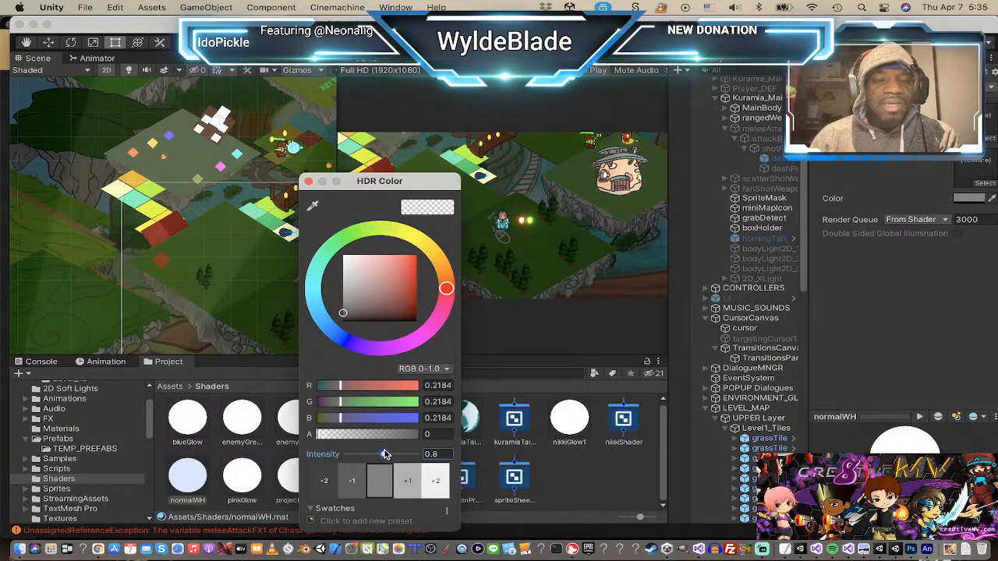
click(355, 480)
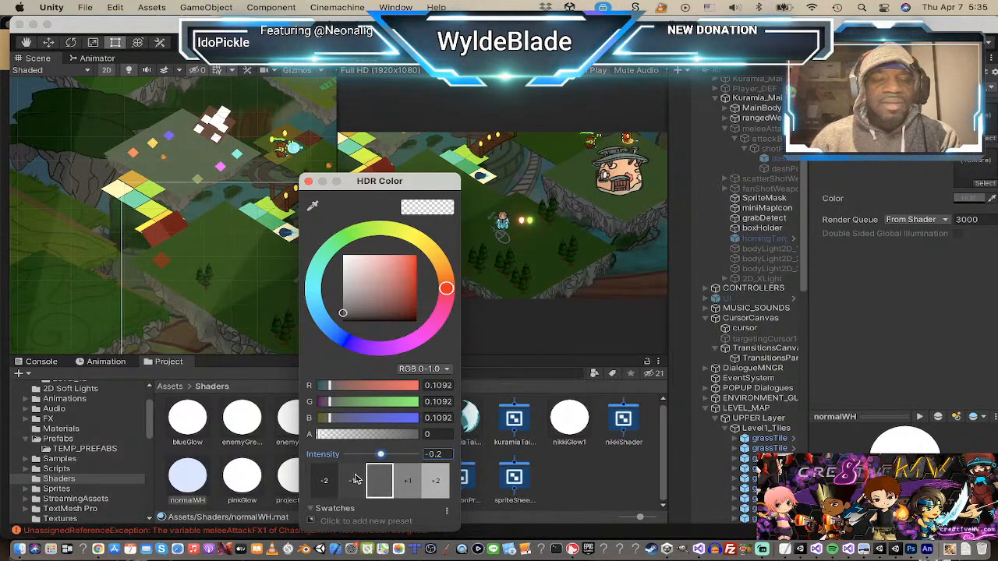
click(356, 479)
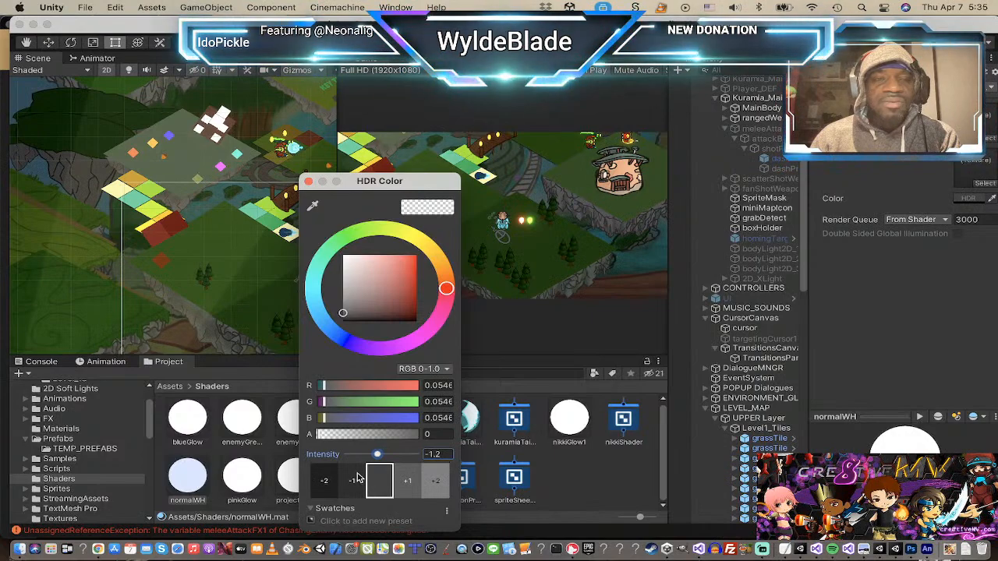
click(309, 181)
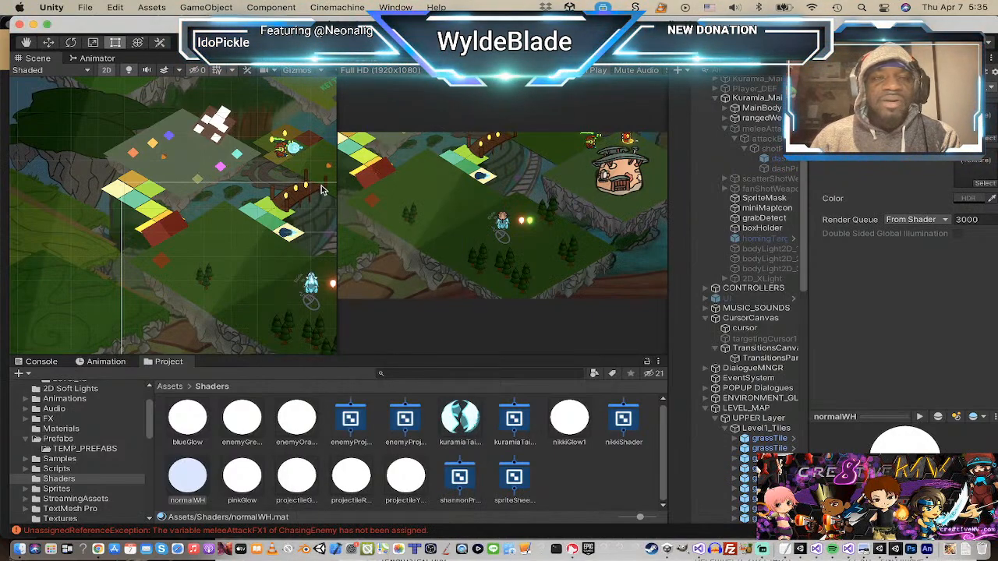
scroll(285, 226, down, 5)
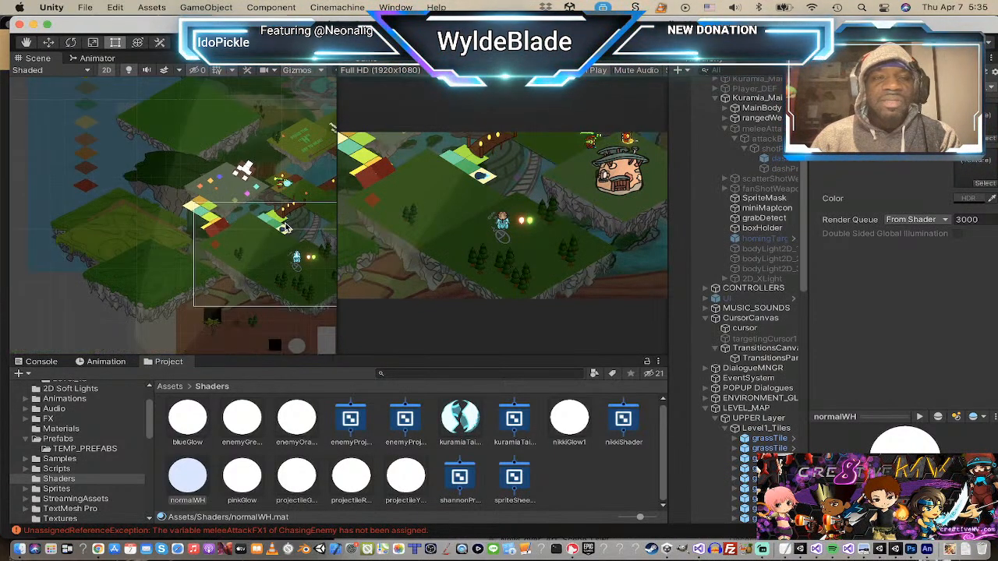
Step: Activate the UI object in the Level_1a hierarchy so the game's interface is enabled
middle_drag(286, 226, 191, 240)
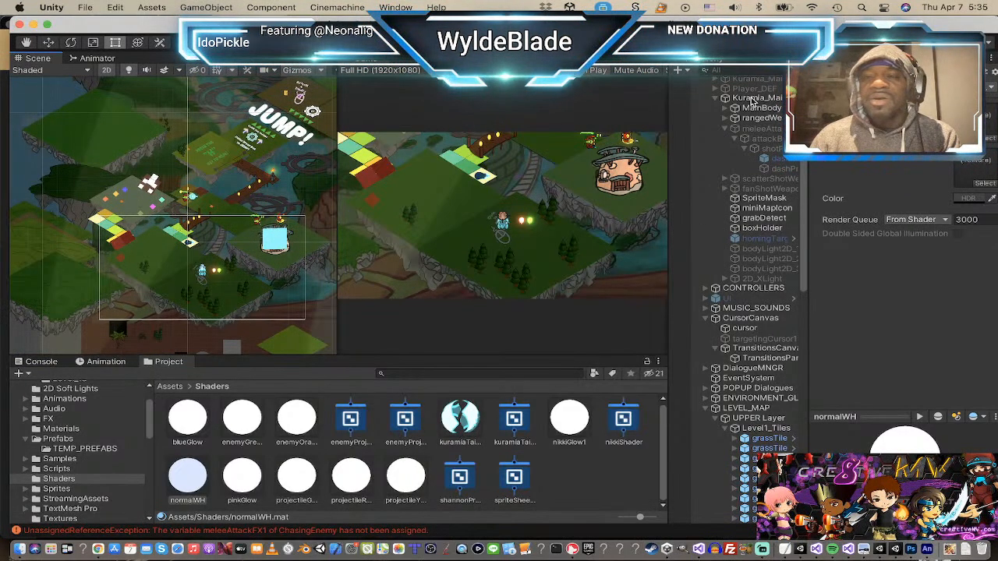
scroll(757, 104, up, 8)
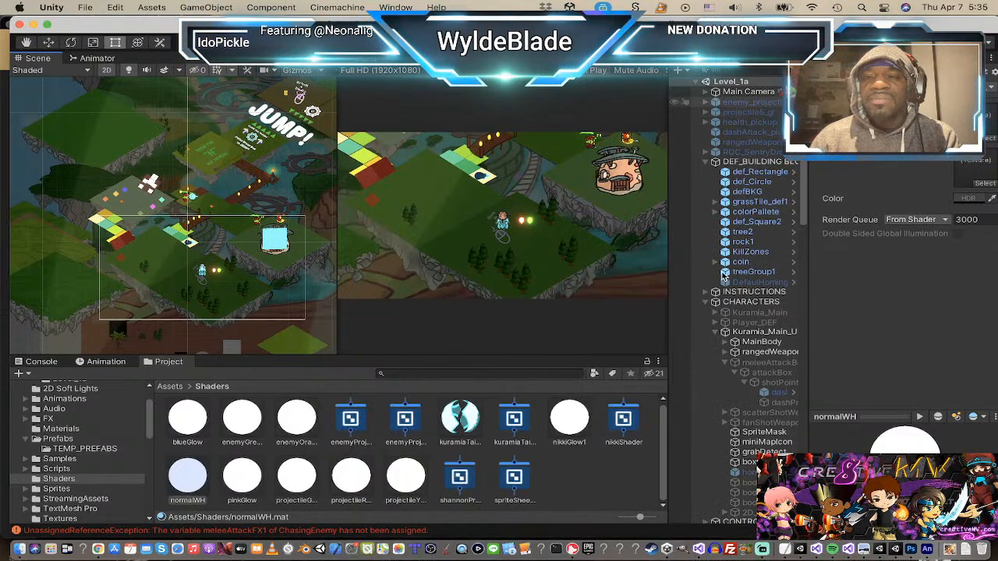
scroll(723, 280, down, 8)
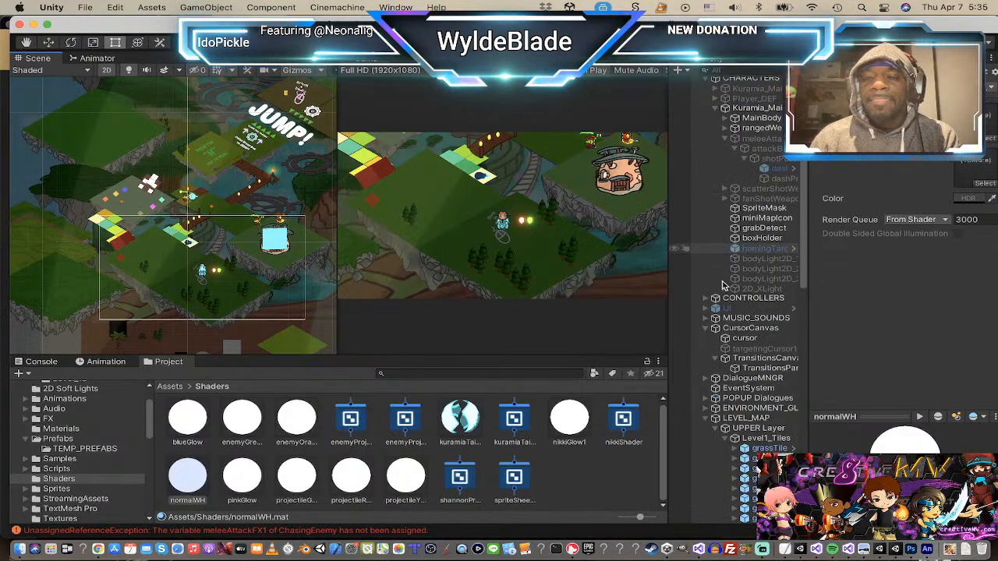
click(728, 308)
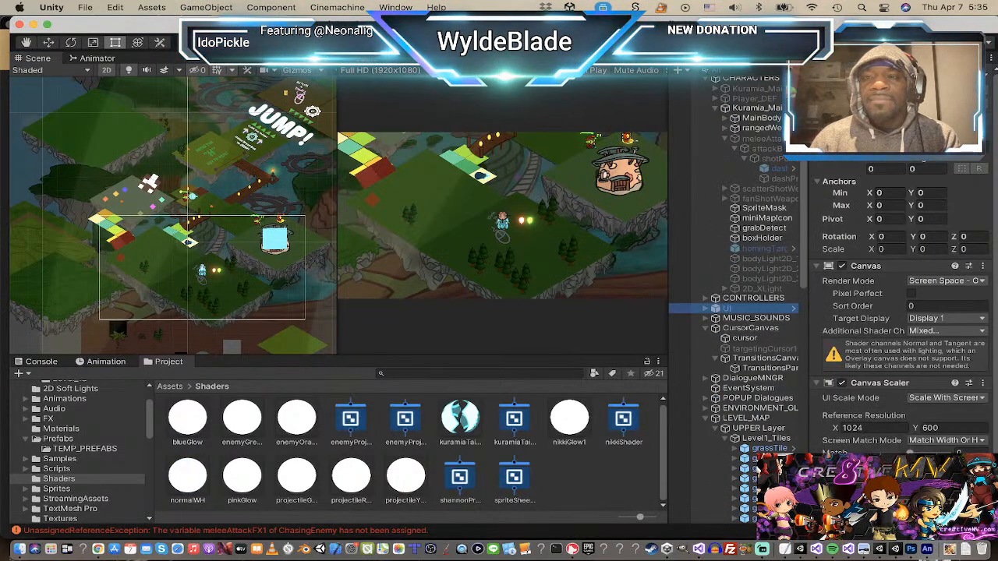
click(844, 75)
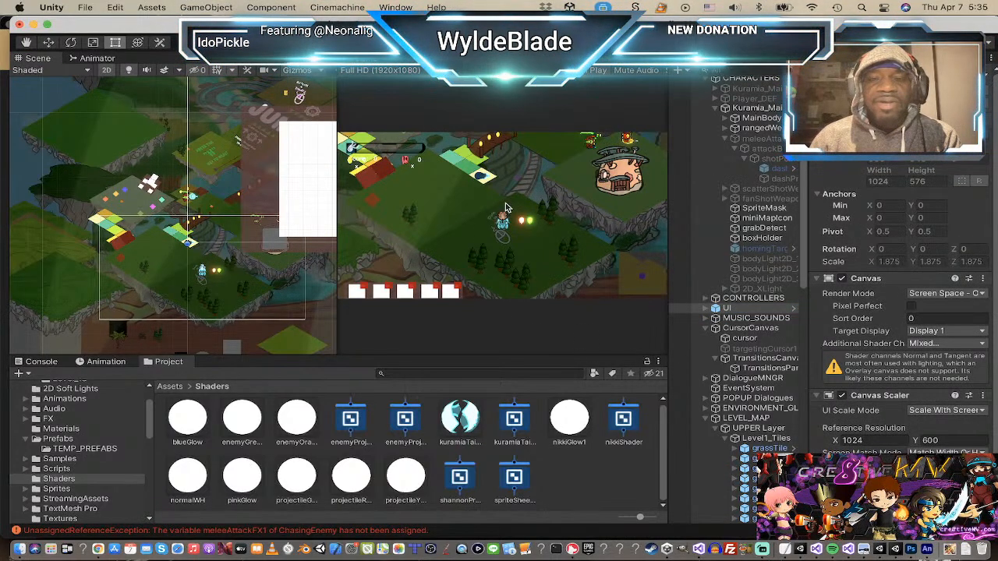
Step: Activate the rangedWeapon pickup among the inactive objects near the start of the Level_1a hierarchy
scroll(804, 370, down, 10)
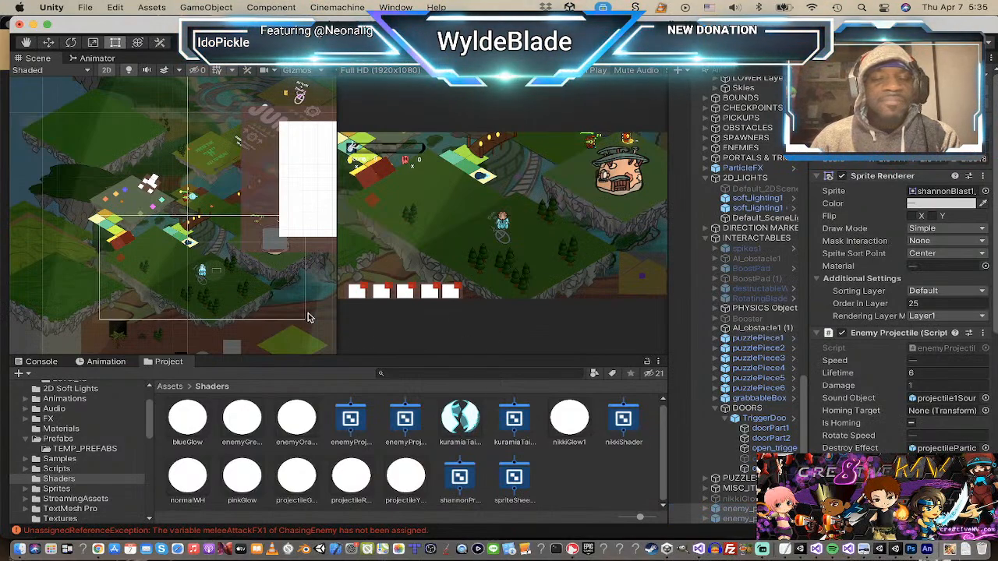
scroll(165, 292, up, 2)
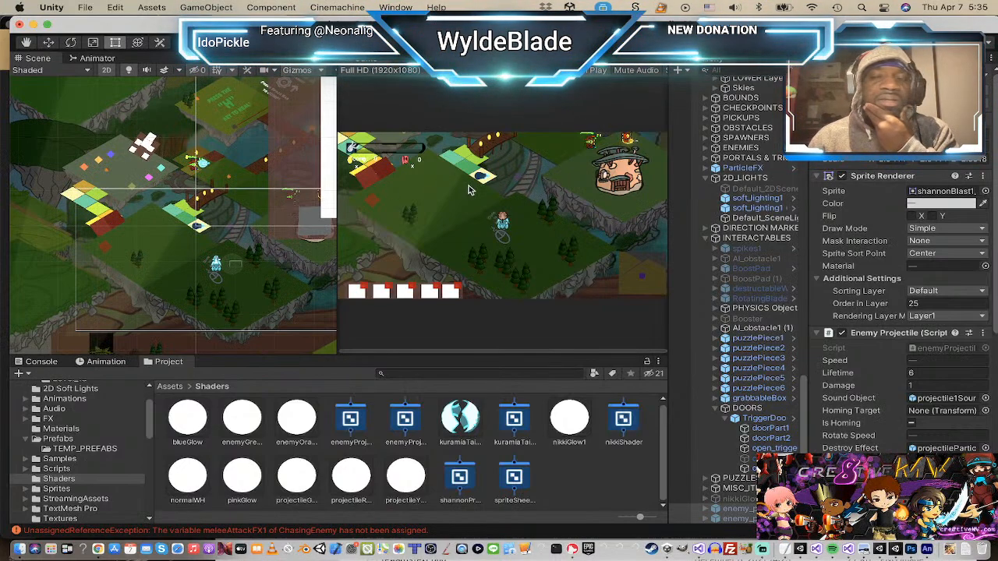
scroll(755, 223, up, 10)
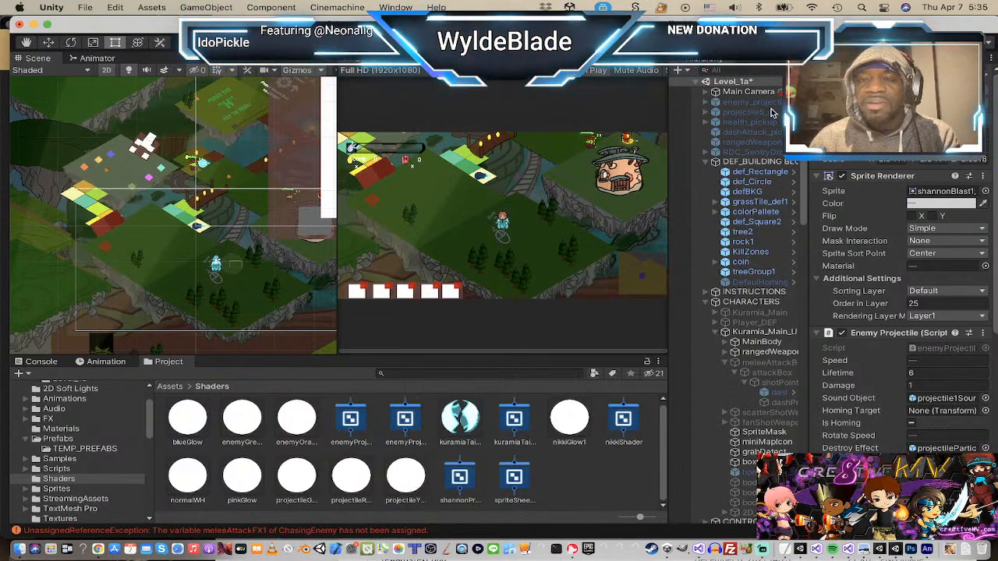
click(752, 144)
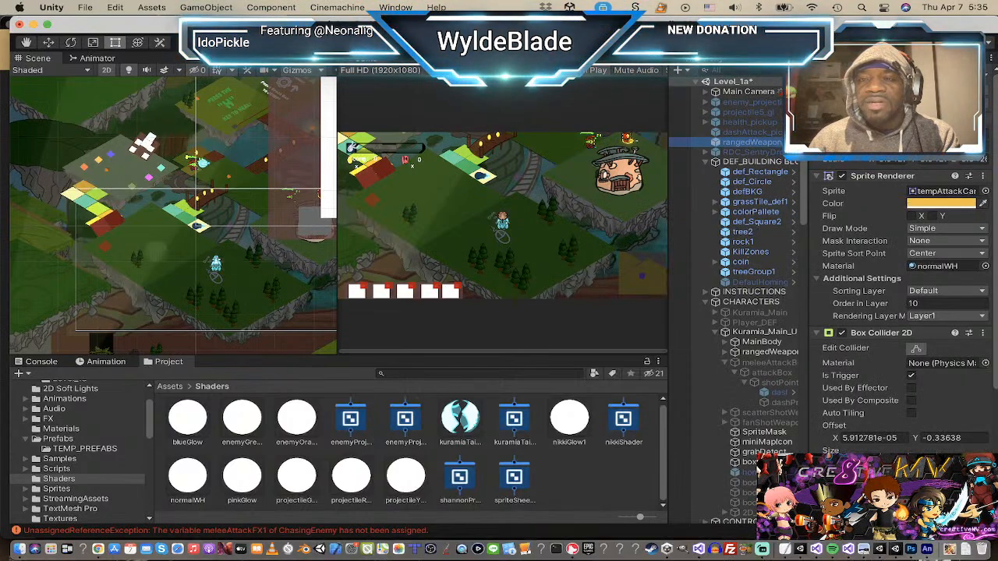
click(842, 78)
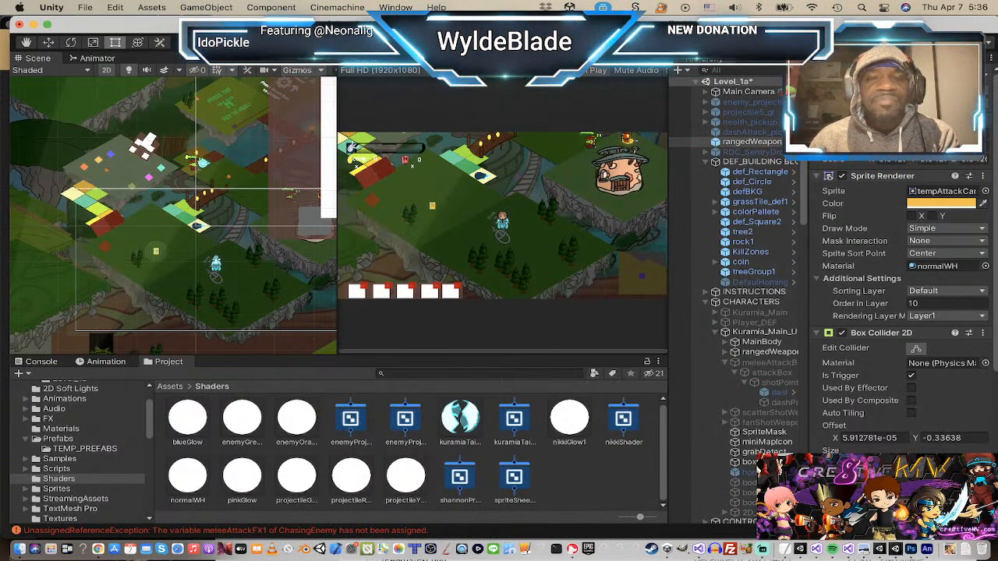
Step: Start a playtest, collect the ranged weapon card on the grass platform and close its Ranged Attack description
key(super+p)
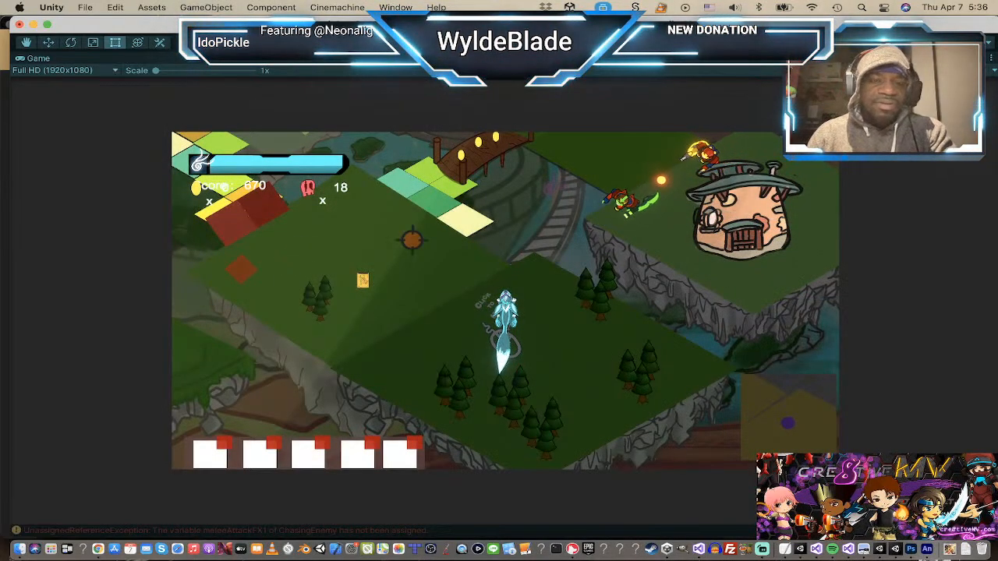
click(415, 241)
click(436, 345)
click(450, 292)
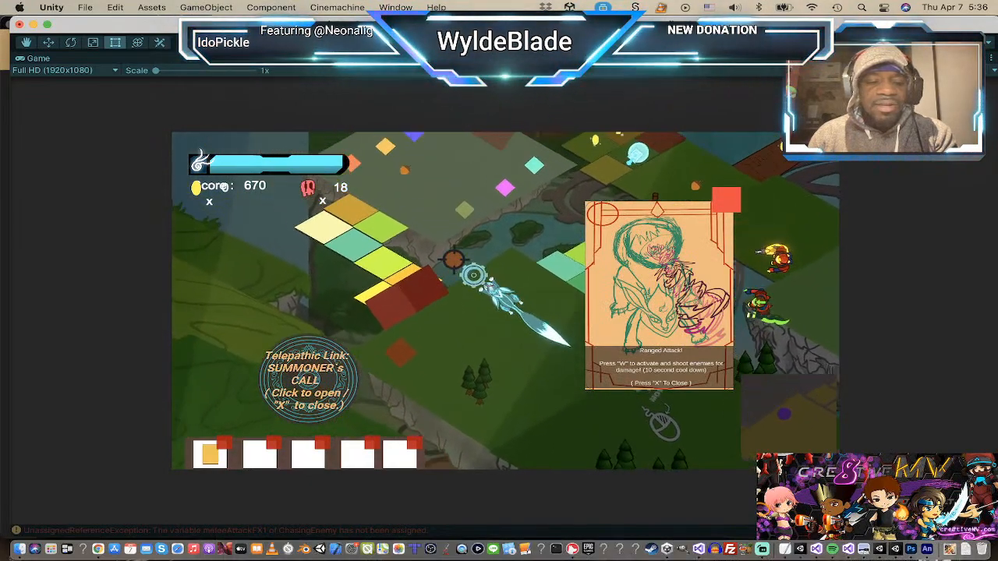
key(x)
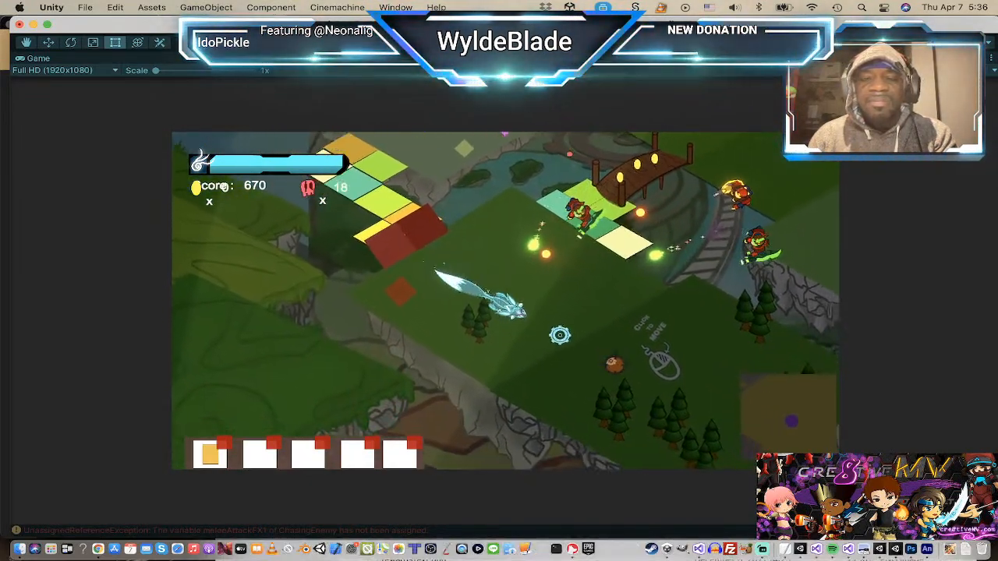
Step: Move the character around the grass platform and over the coloured tiles, collecting the acorn on the grey platform
click(368, 289)
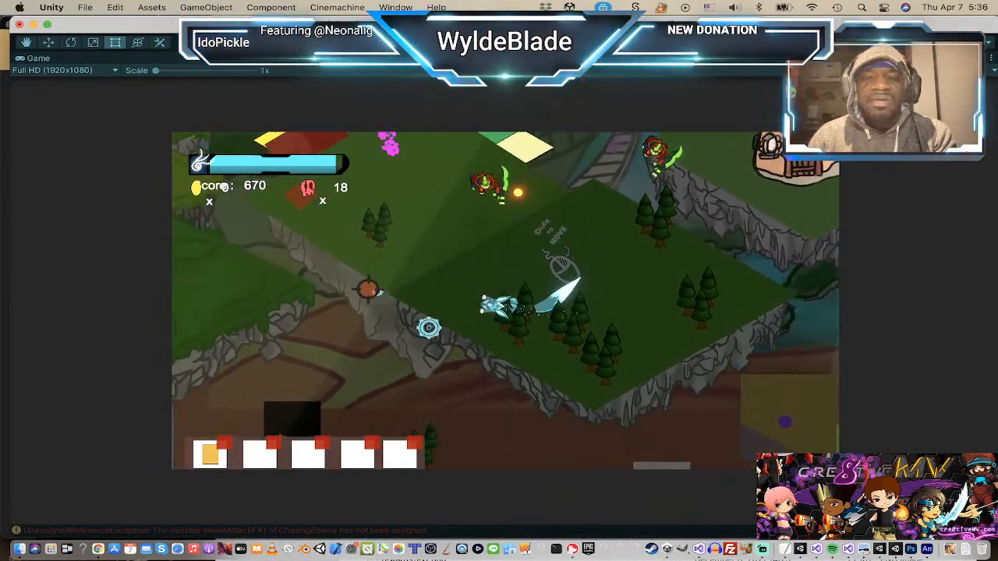
click(371, 269)
click(394, 218)
click(465, 201)
click(460, 200)
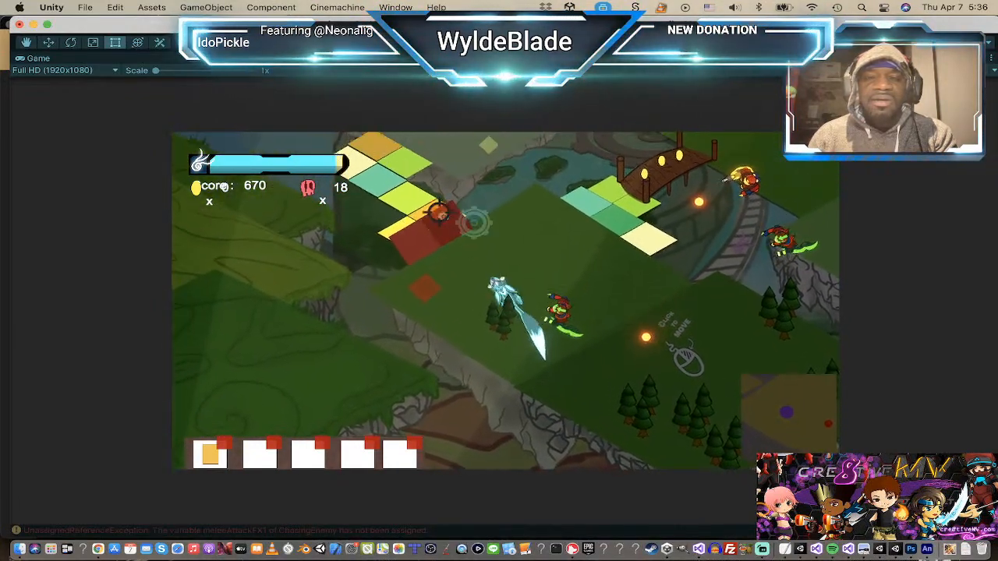
click(438, 213)
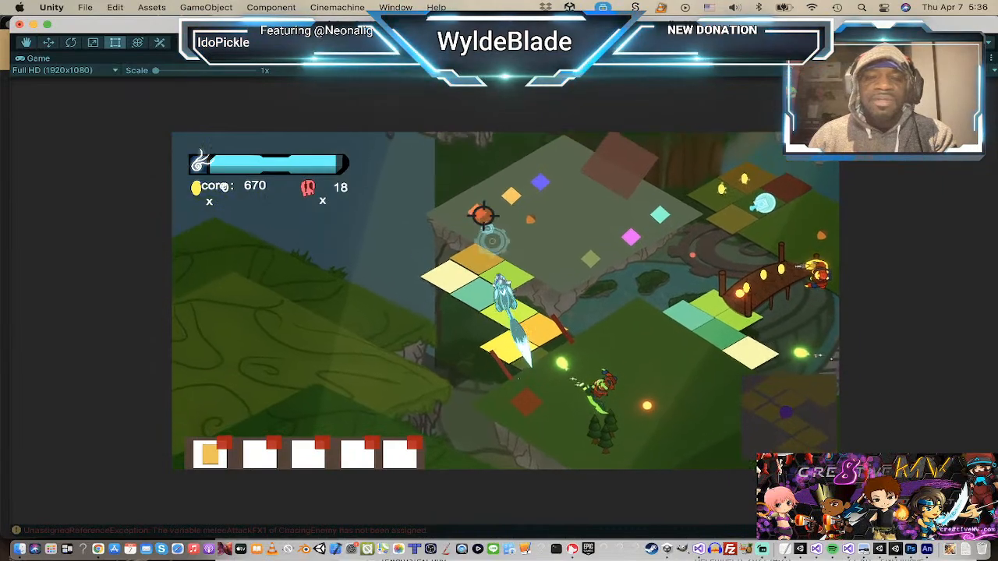
click(588, 237)
click(478, 312)
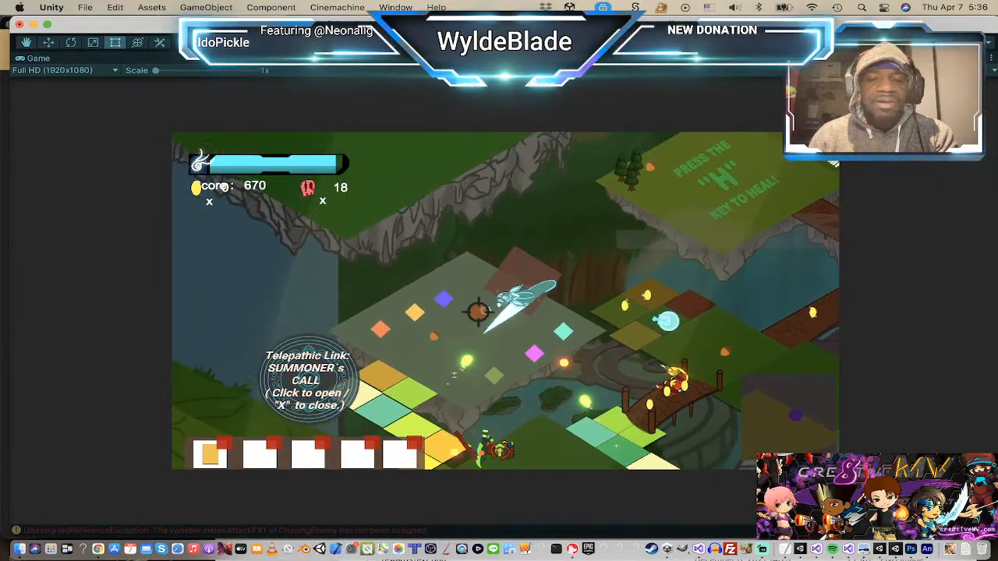
click(456, 344)
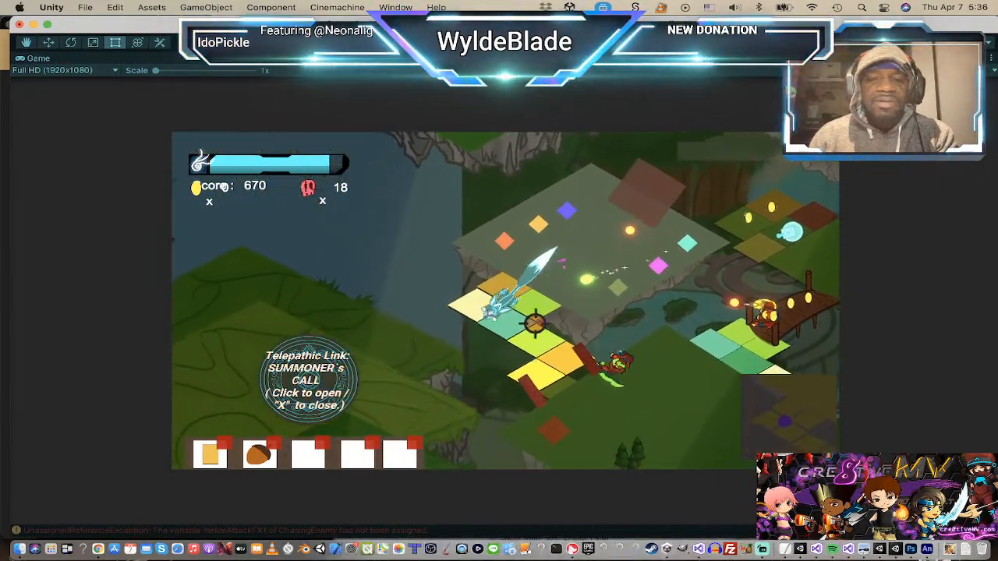
Step: Activate the ranged attack and shoot at the enemies approaching the coloured tiles
key(w)
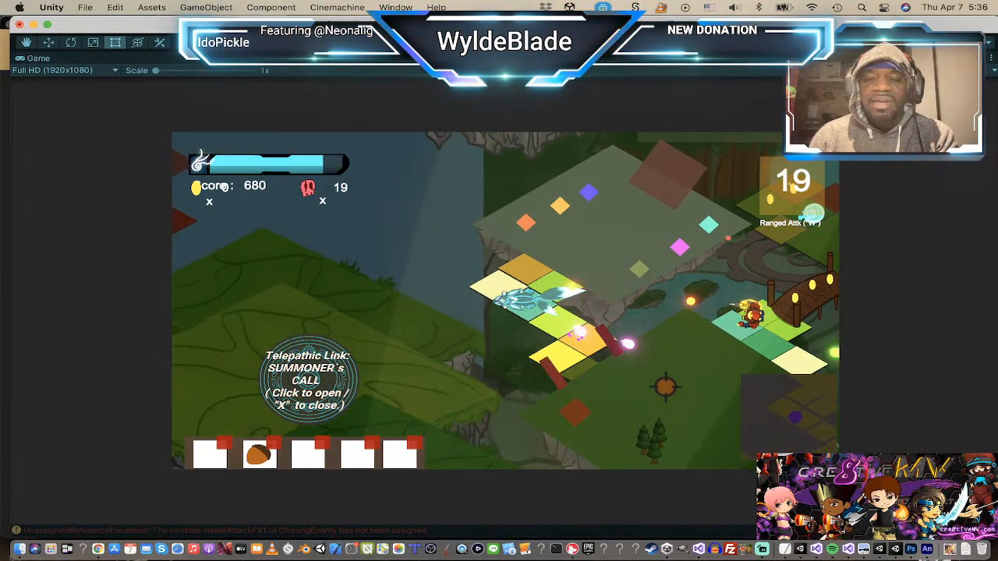
key(w)
click(665, 388)
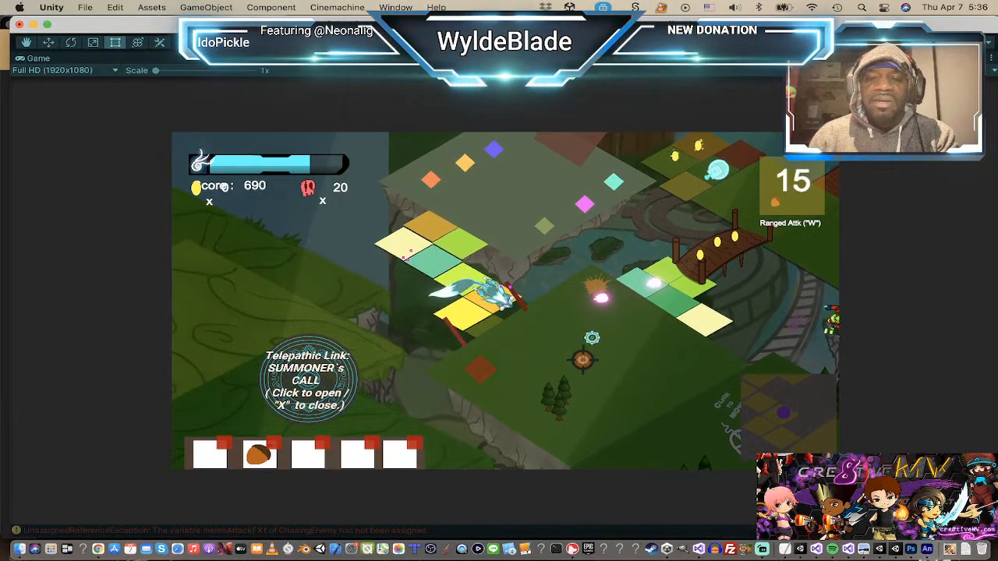
key(w)
click(470, 363)
key(w)
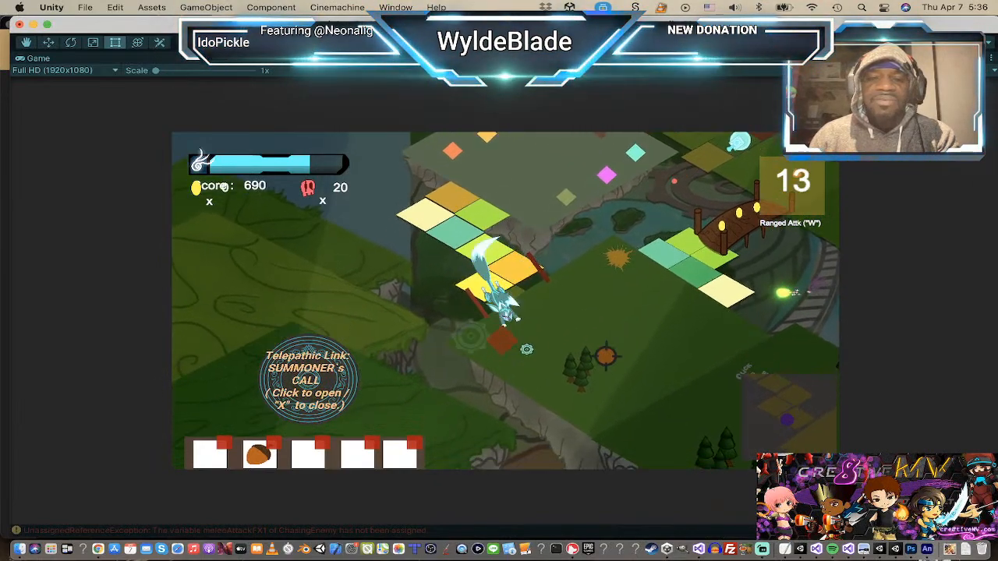
Step: Keep firing the ranged attack while crossing the grass platform to examine the projectiles, and stop the playtest
click(702, 301)
key(w)
key(w)
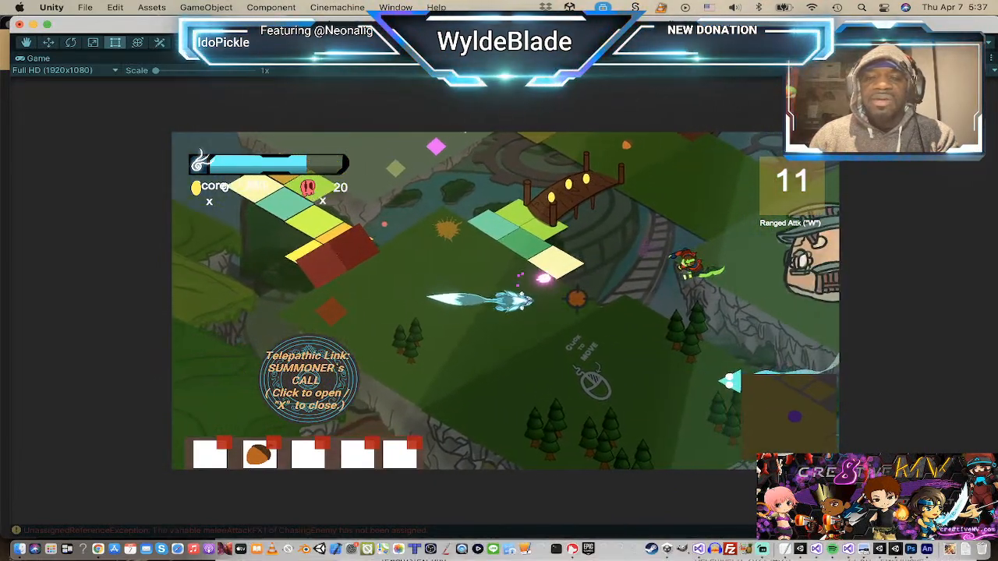
key(w)
key(w)
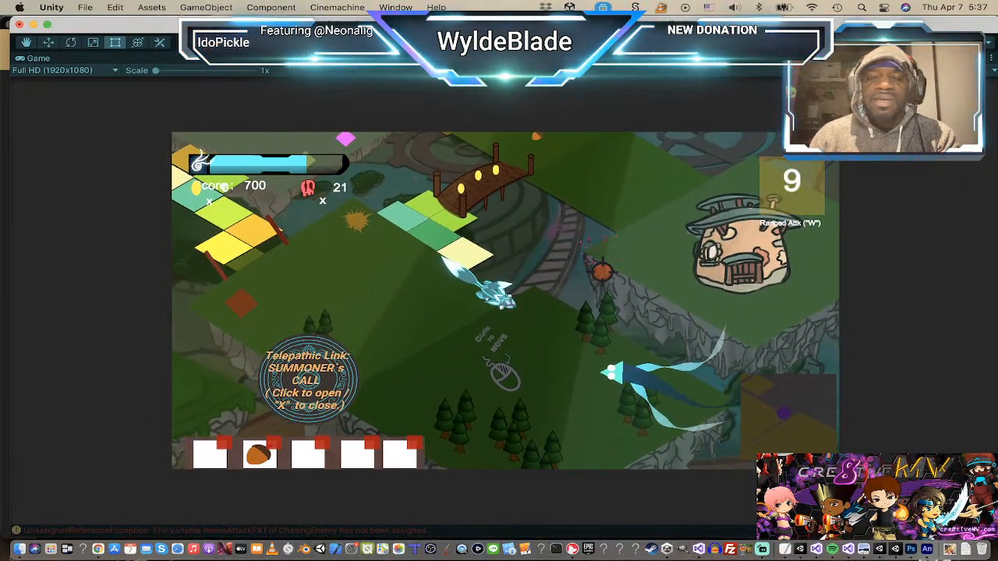
key(w)
key(w)
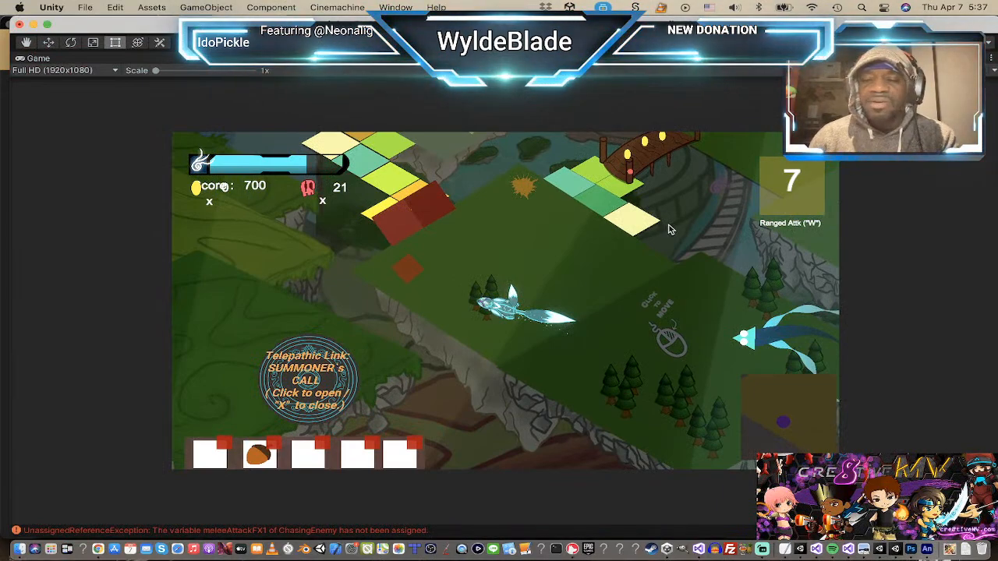
key(super+p)
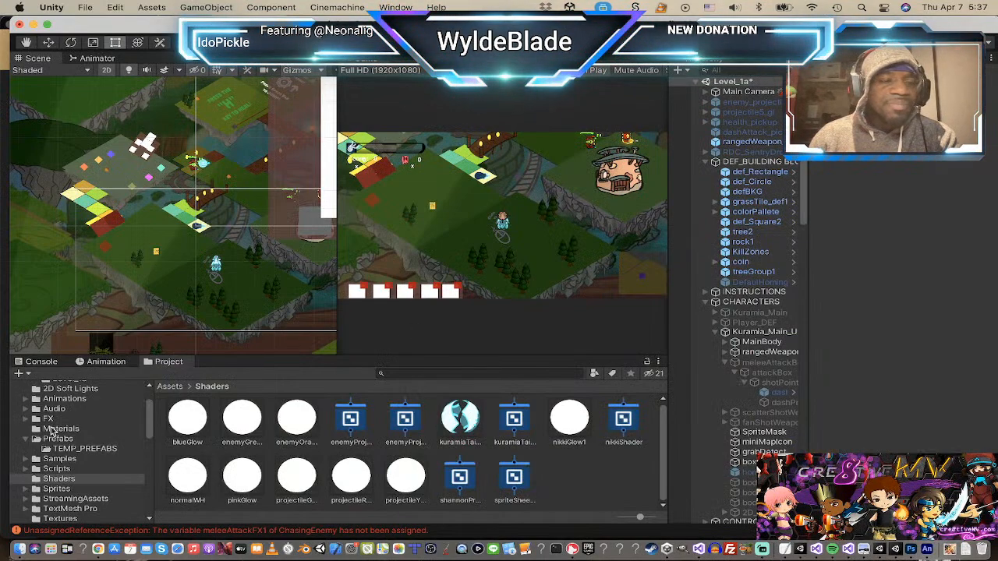
Step: Search the project assets for "projec" from the Prefabs folder and browse the projectile prefabs
click(55, 439)
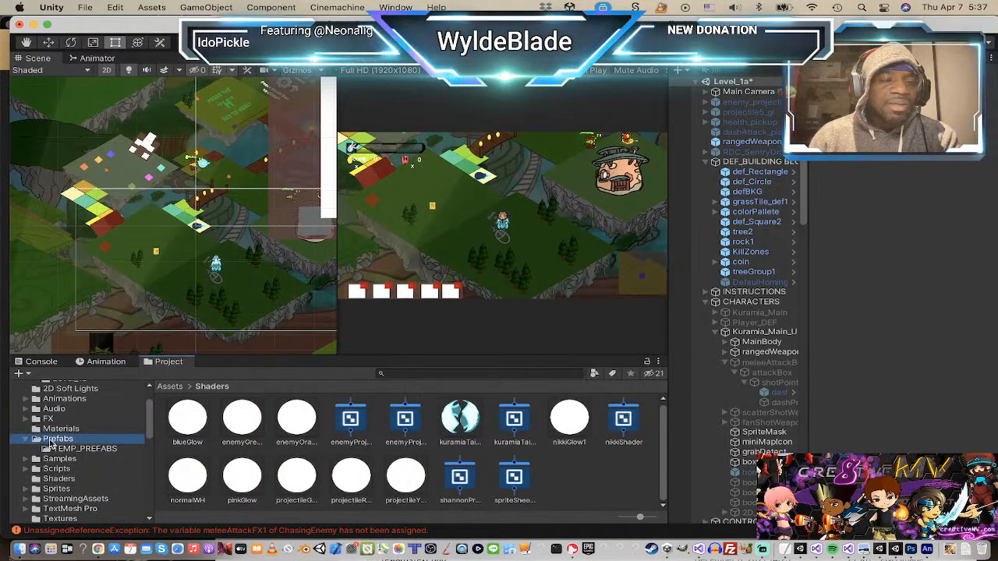
click(399, 375)
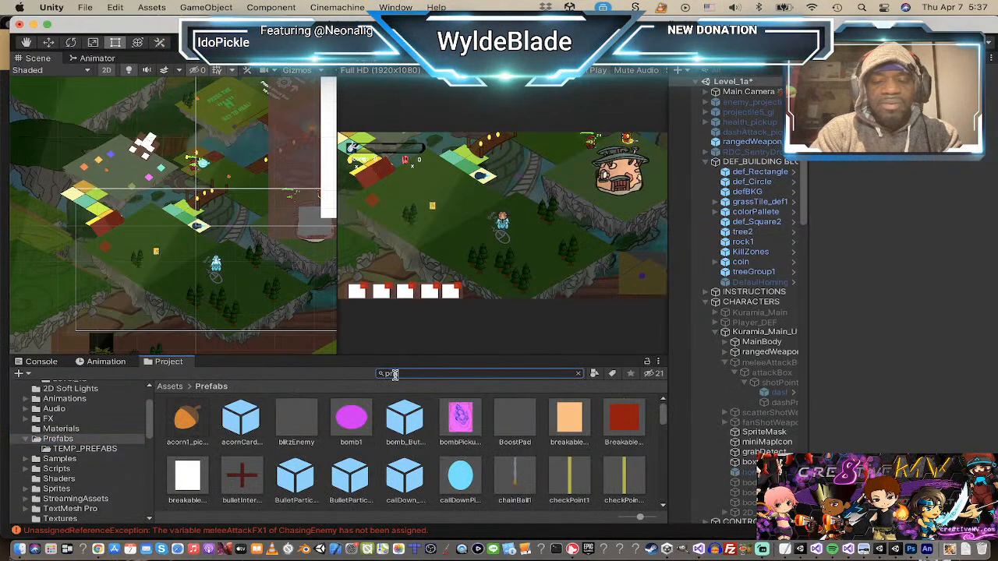
text(proj)
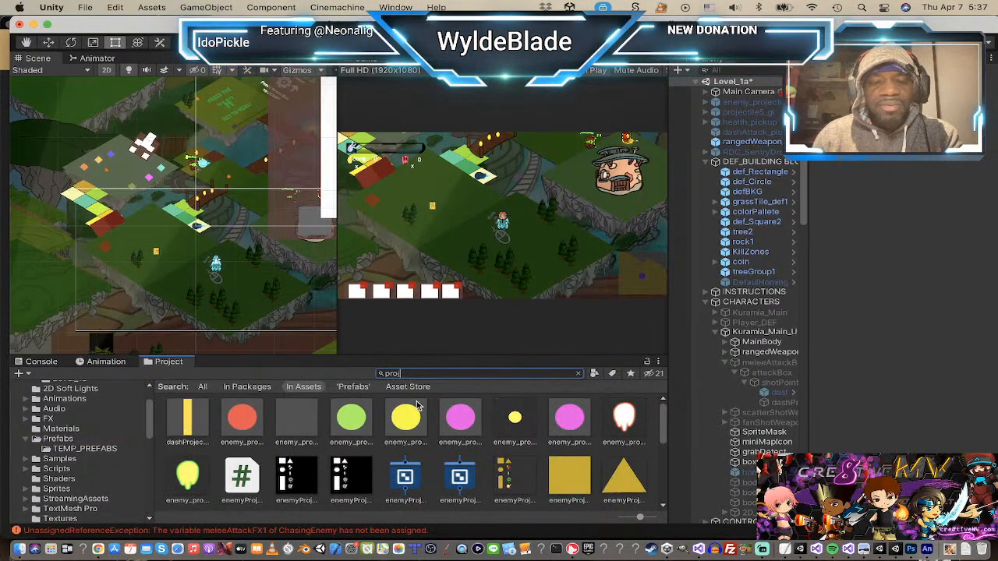
text(jec)
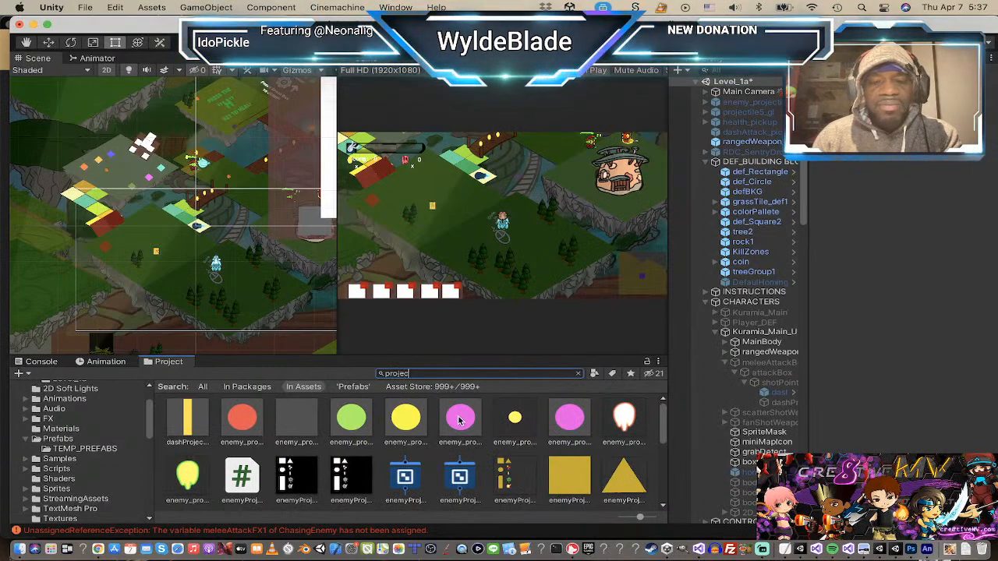
scroll(452, 417, down, 5)
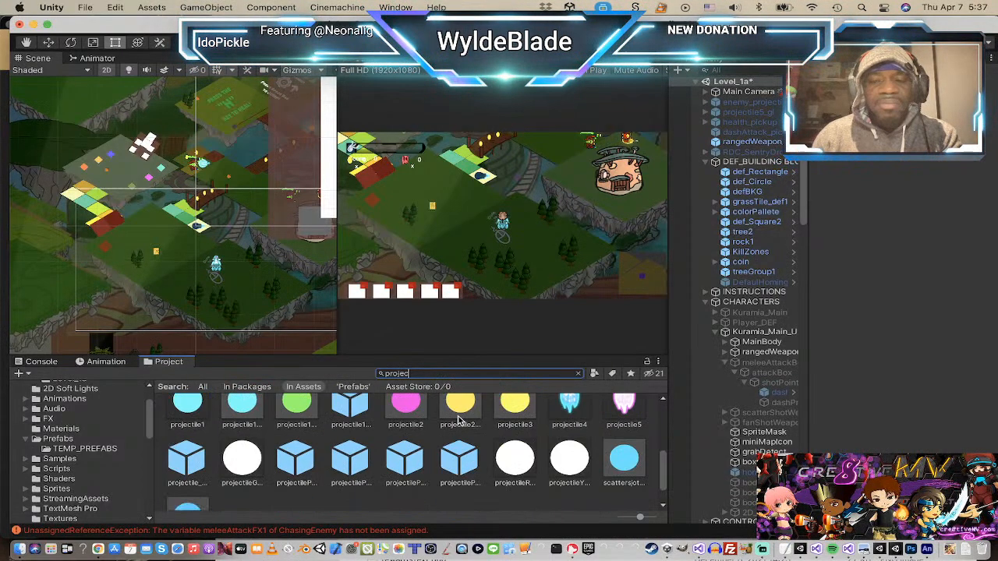
scroll(459, 421, down, 1)
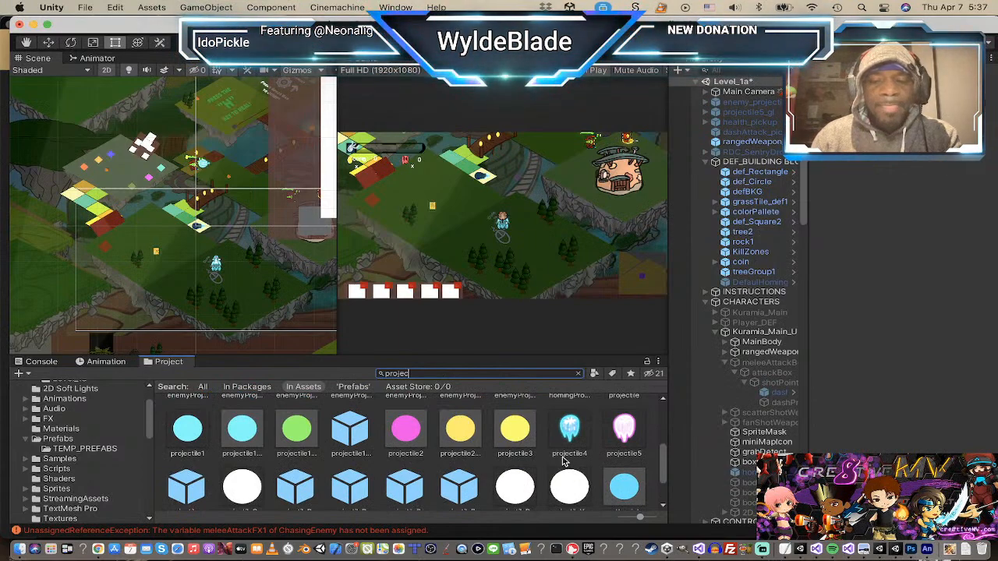
scroll(570, 459, down, 3)
scroll(593, 452, up, 3)
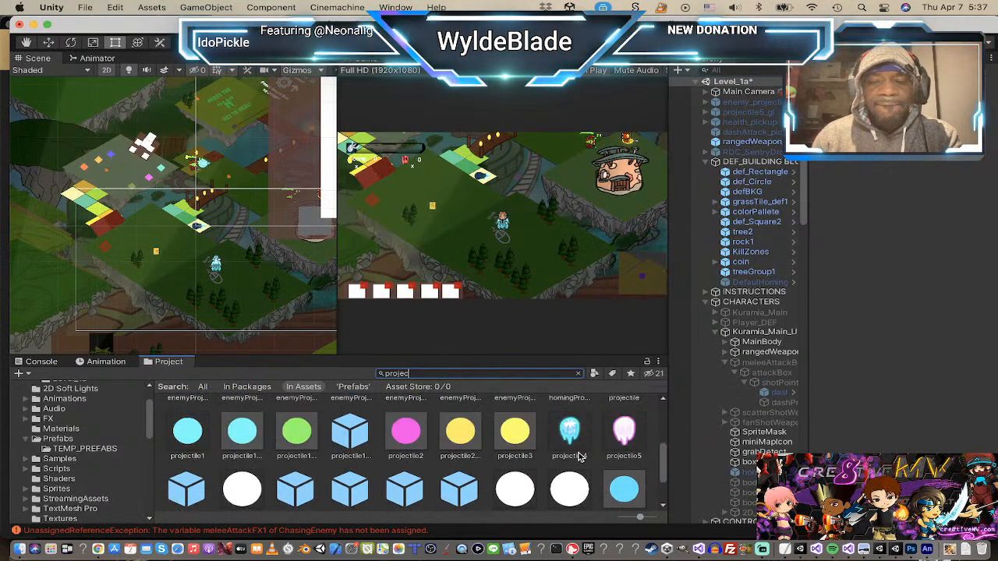
Step: Open the projectile5 prefab for editing and bring its sprite and circle collider into view
click(626, 436)
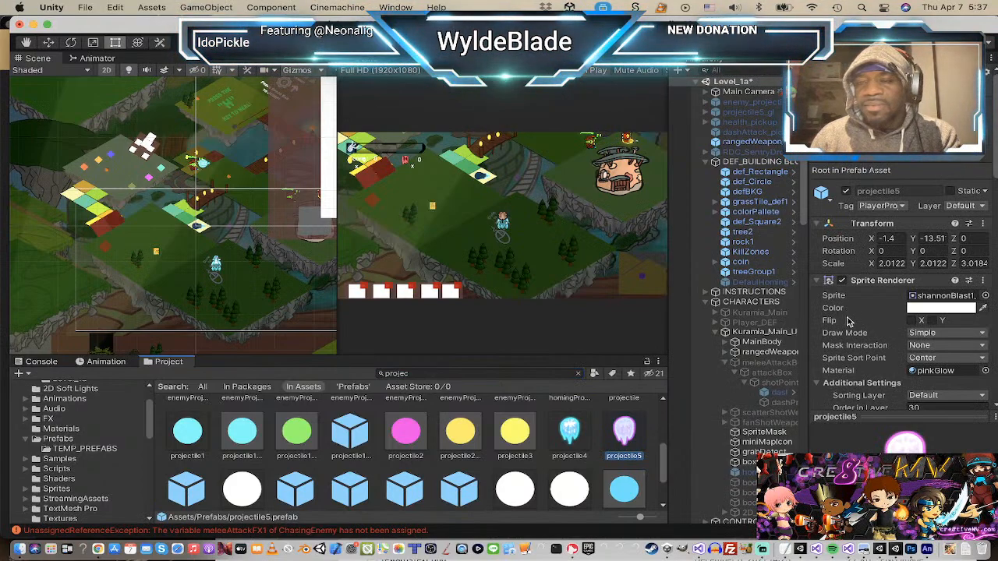
click(936, 150)
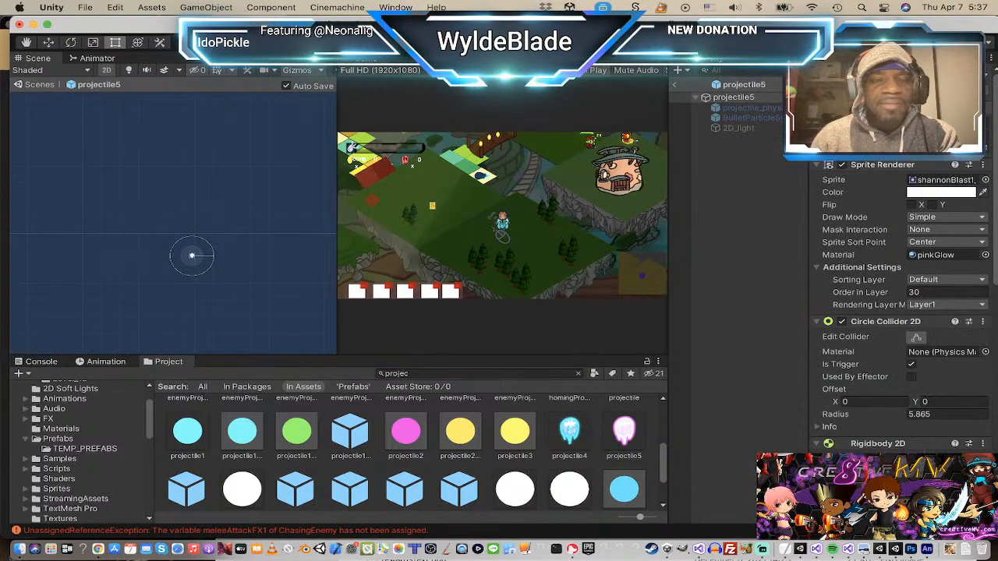
scroll(112, 202, down, 10)
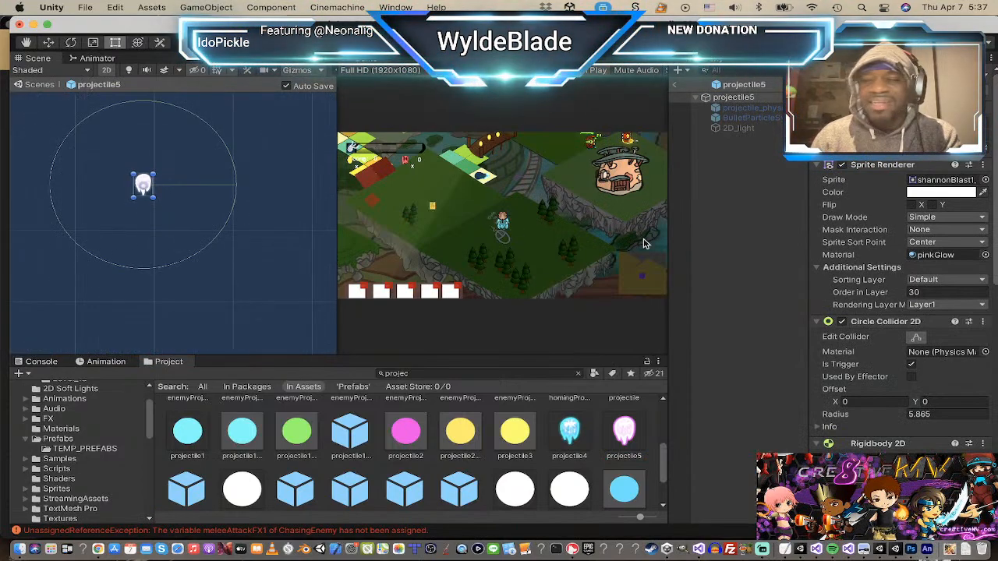
Step: Shrink projectile5's circle collider to fit closely around its sprite, with a radius of about 0.75, and return to the level scene
click(918, 338)
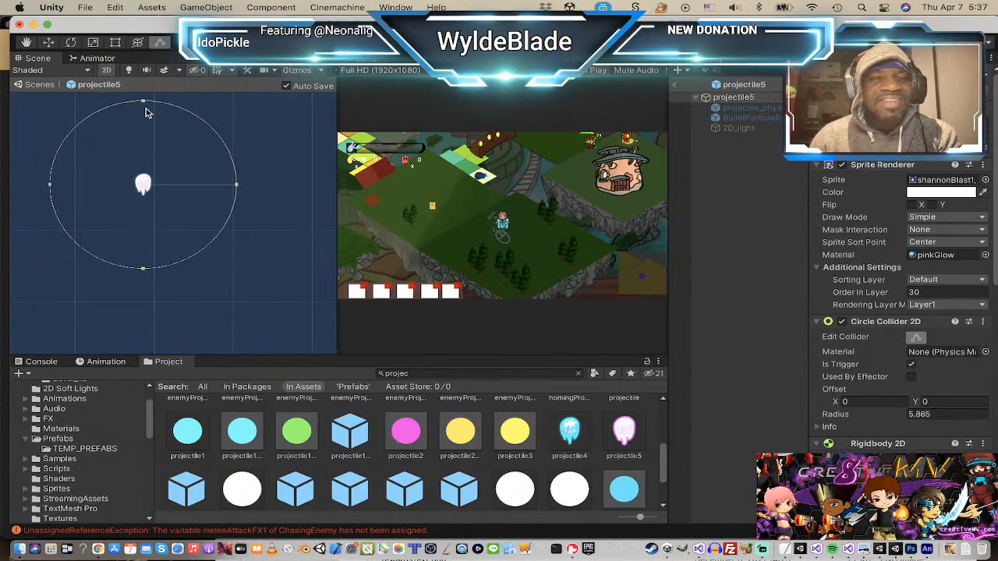
drag(144, 104, 132, 175)
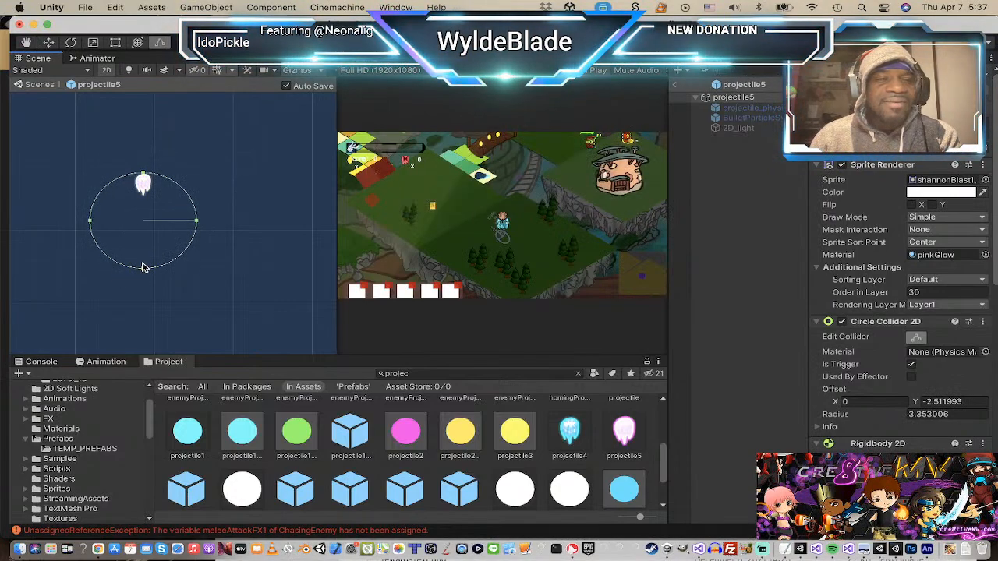
drag(143, 268, 148, 198)
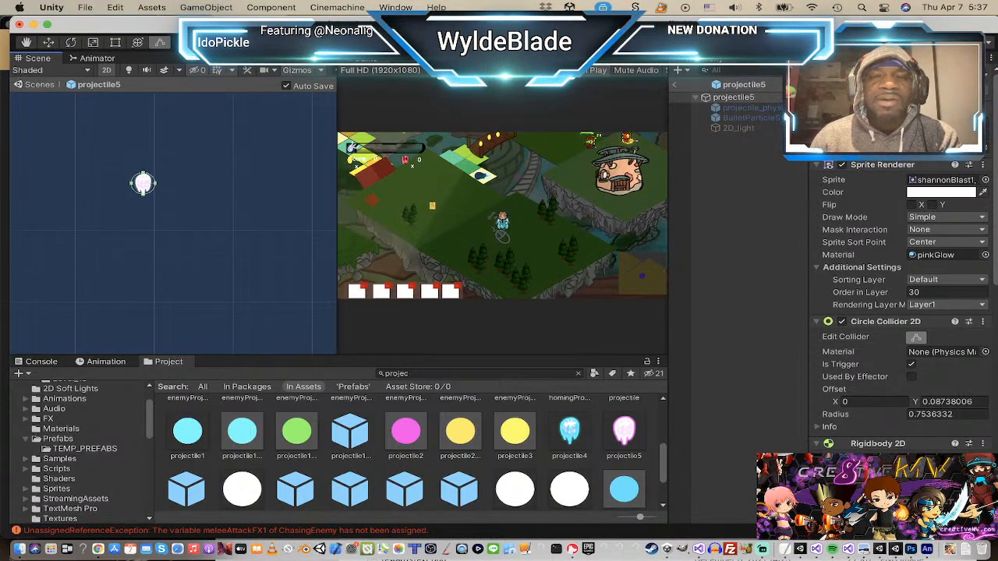
click(678, 86)
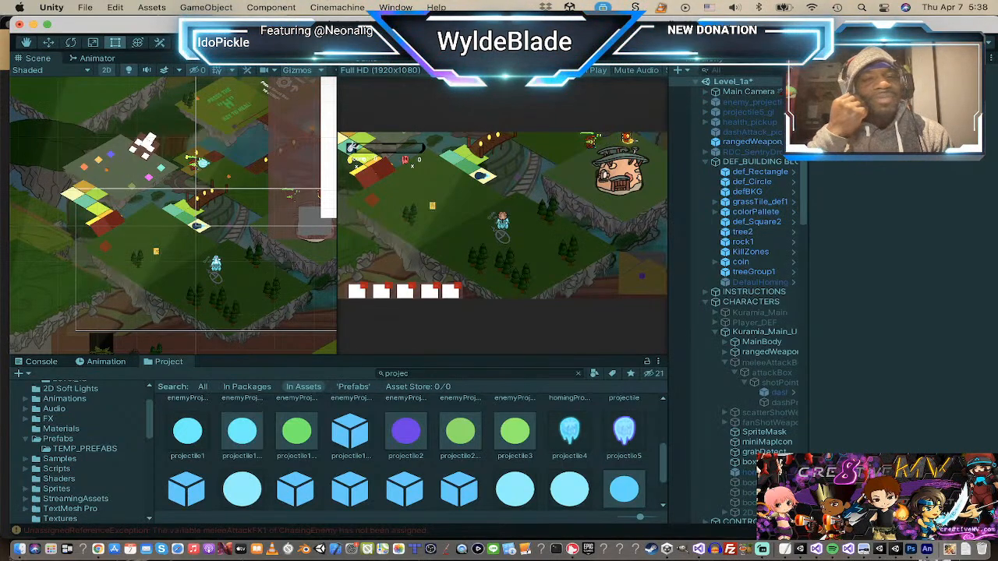
Step: Start a playtest and move the character across the grass platform to collect the ranged attack pickup
key(super+p)
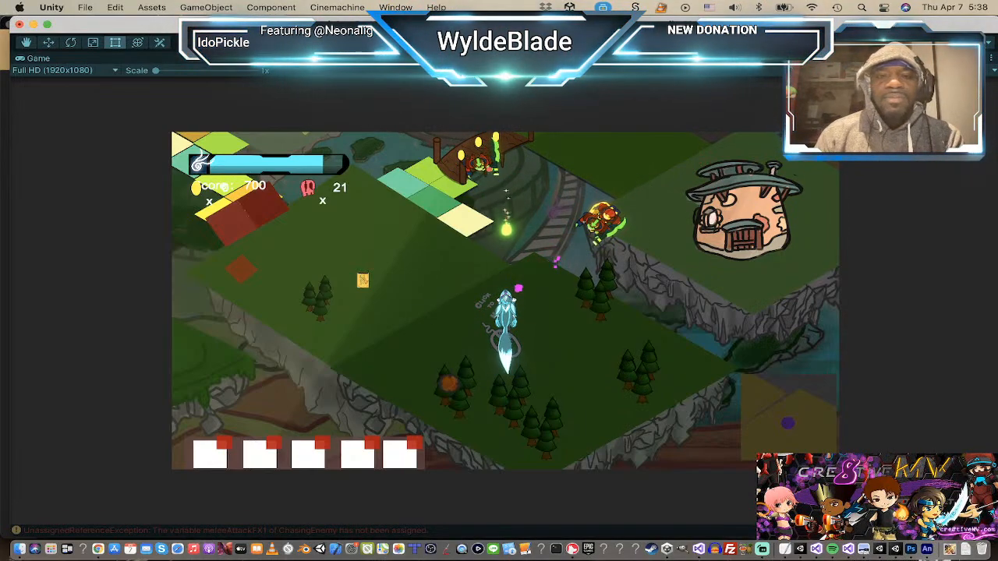
click(450, 379)
click(425, 355)
click(413, 312)
click(443, 195)
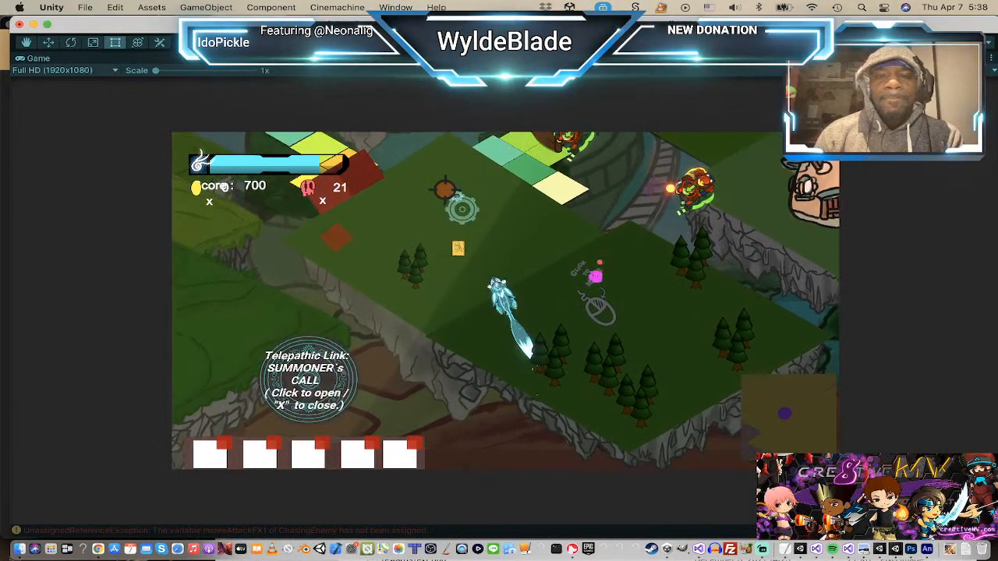
click(428, 200)
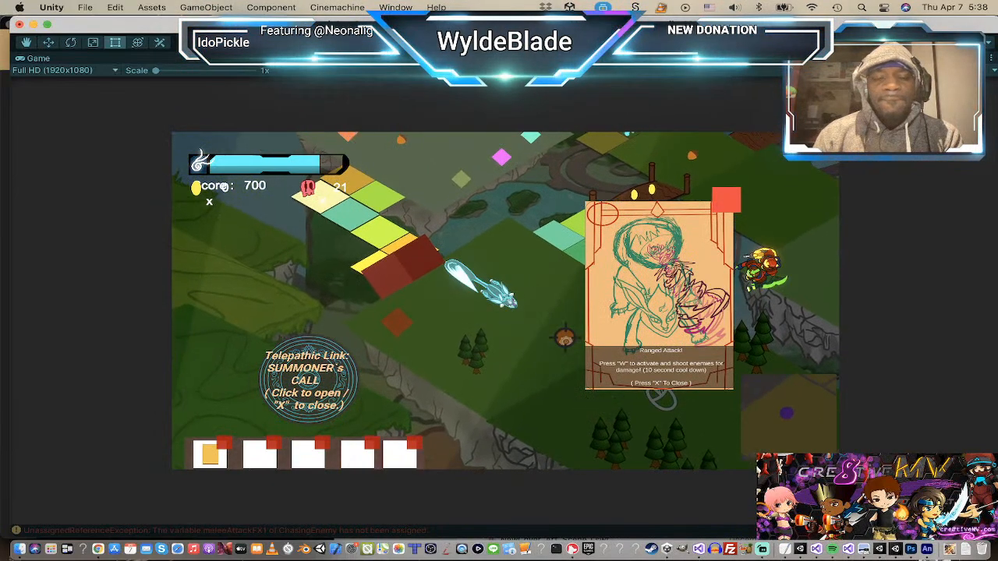
Step: Activate the ranged attack, close its instruction card and shoot at the enemies to test the resized collider before ending the playtest
click(562, 330)
key(w)
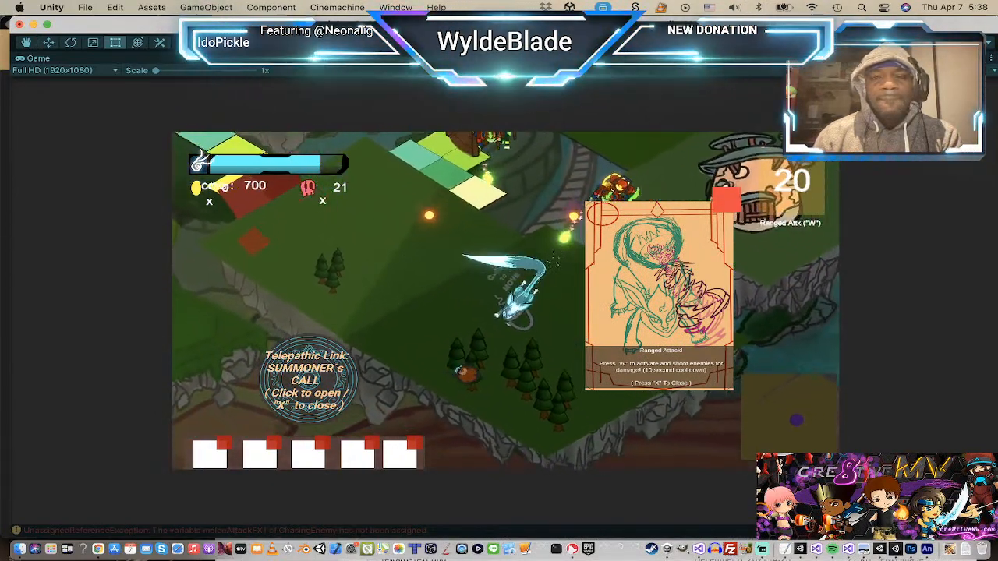
key(x)
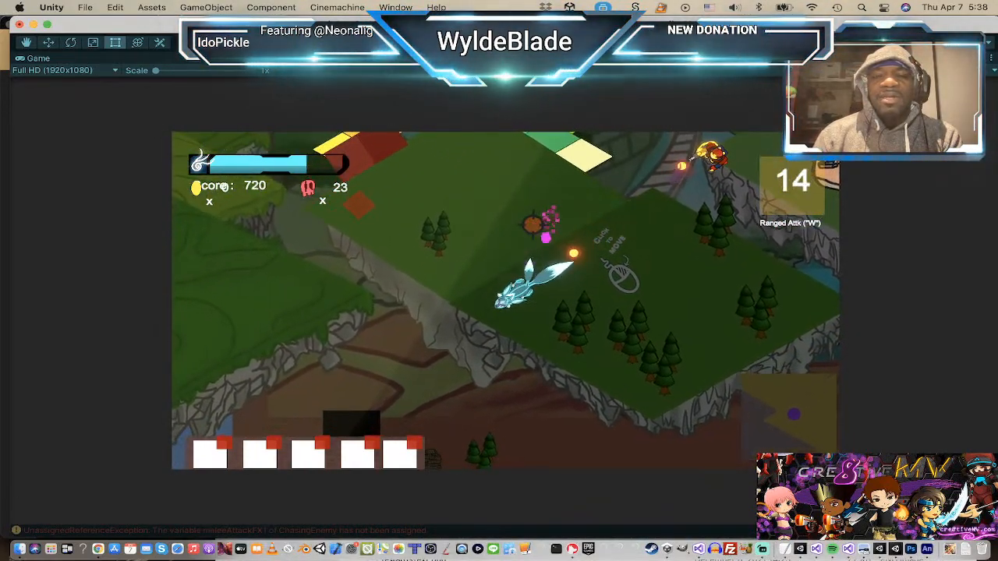
click(503, 219)
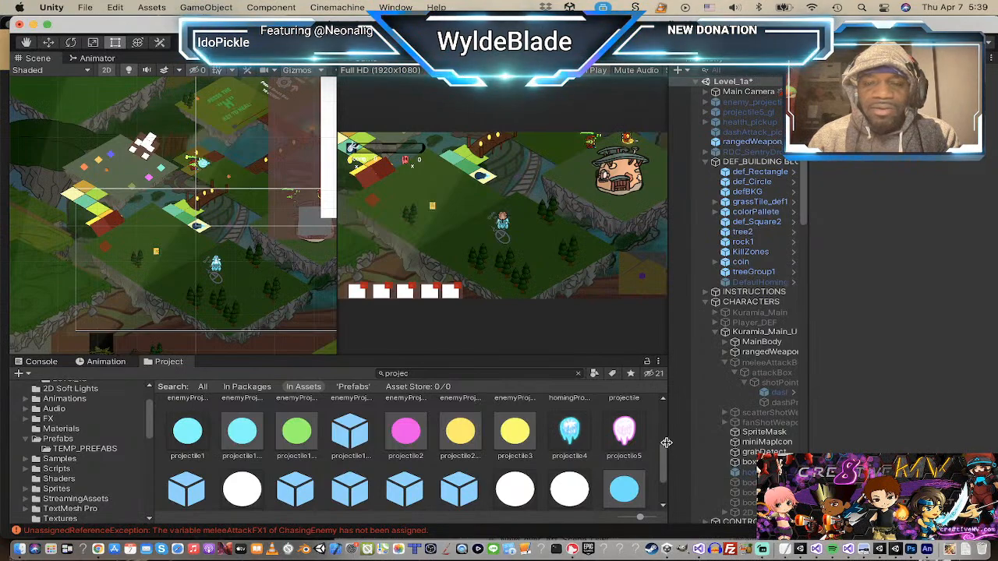
Step: Set the Speed in the projectile5 prefab's Projectile script to 30
click(624, 431)
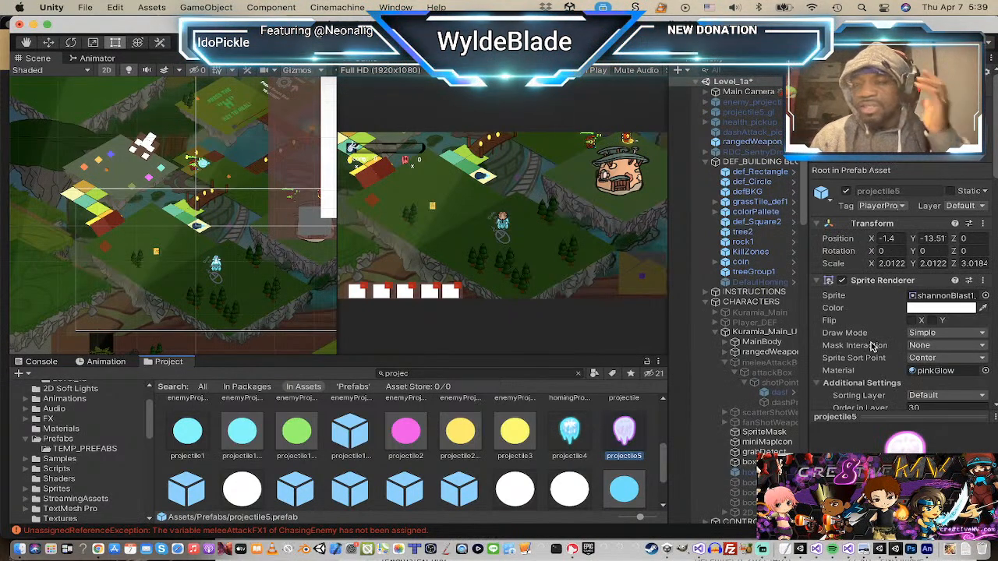
scroll(929, 276, down, 2)
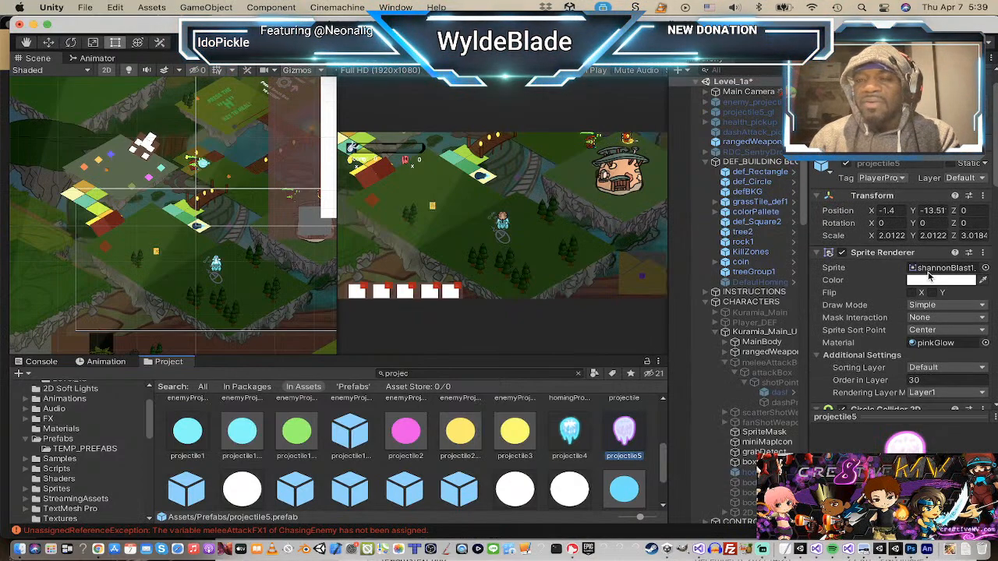
scroll(929, 276, down, 5)
scroll(930, 277, up, 6)
scroll(930, 278, down, 3)
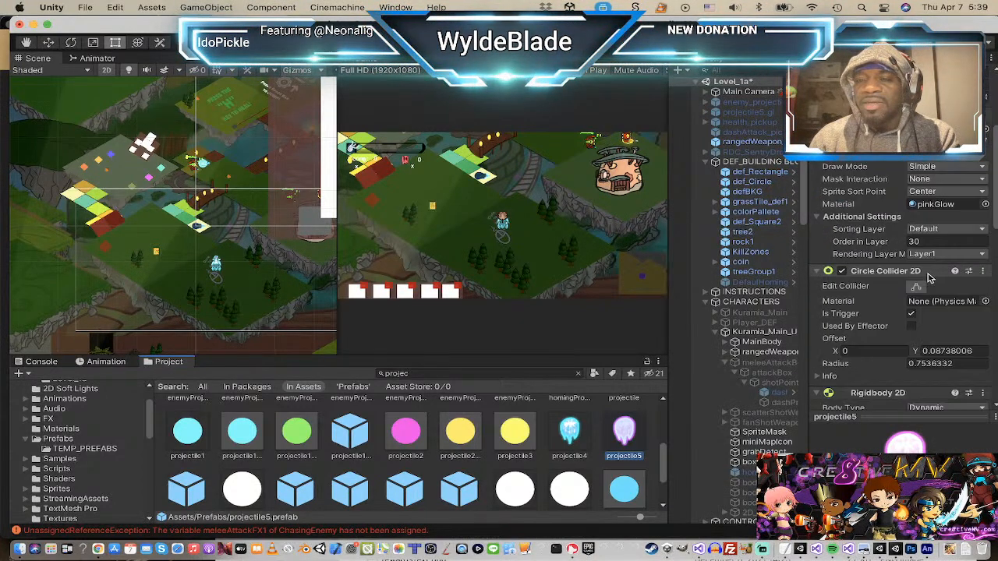
scroll(929, 279, down, 5)
scroll(936, 289, down, 5)
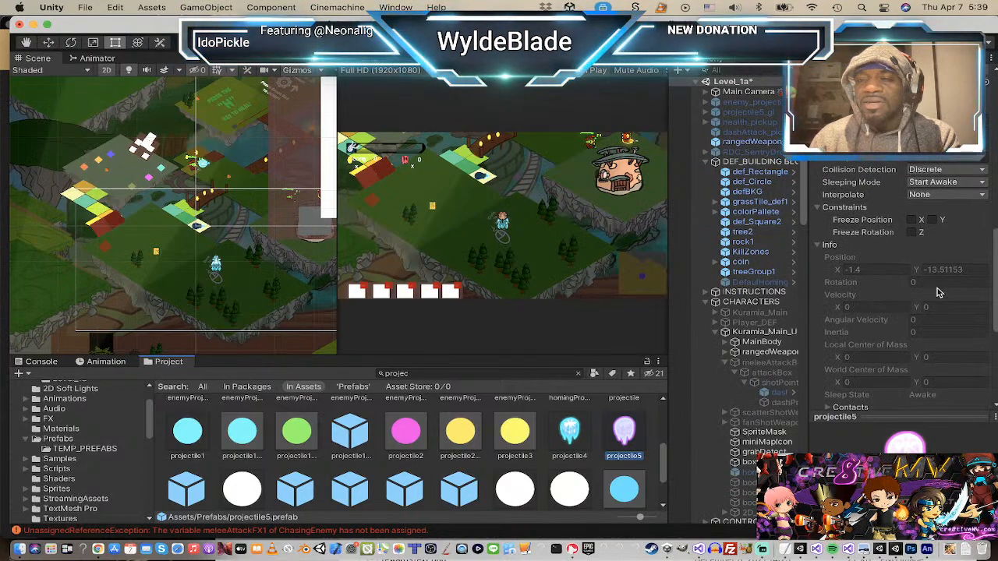
scroll(939, 292, up, 10)
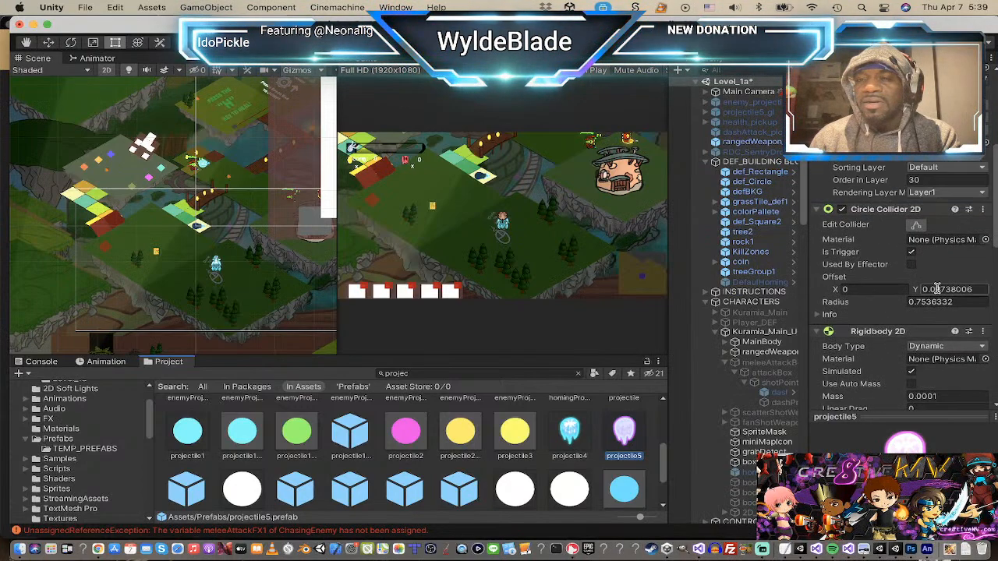
scroll(938, 289, up, 8)
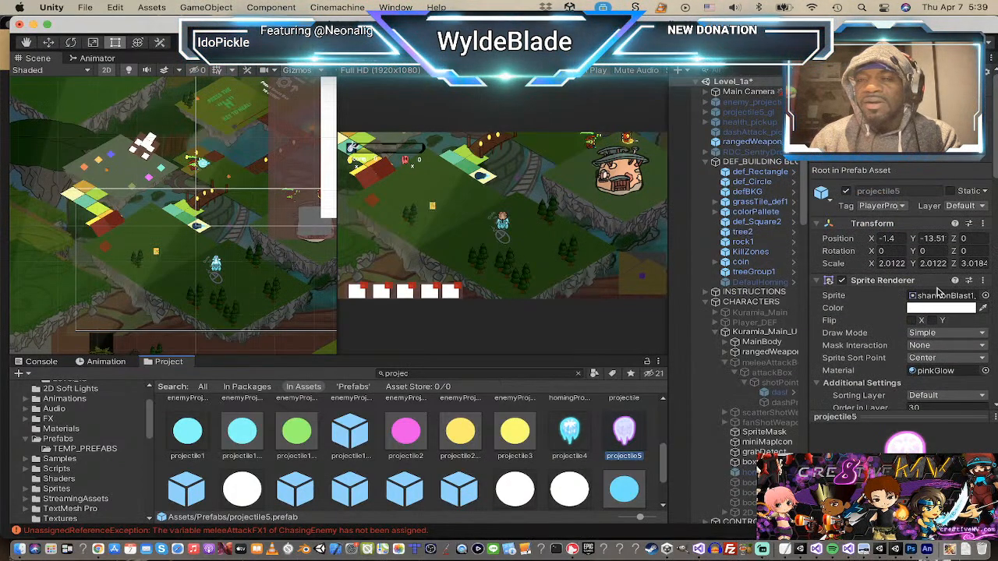
scroll(939, 292, down, 10)
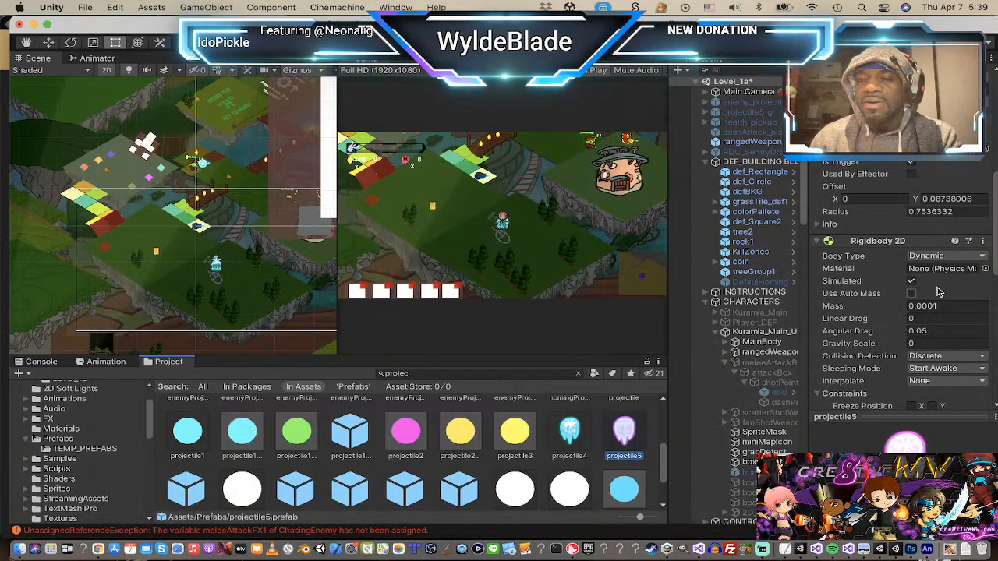
scroll(939, 292, down, 8)
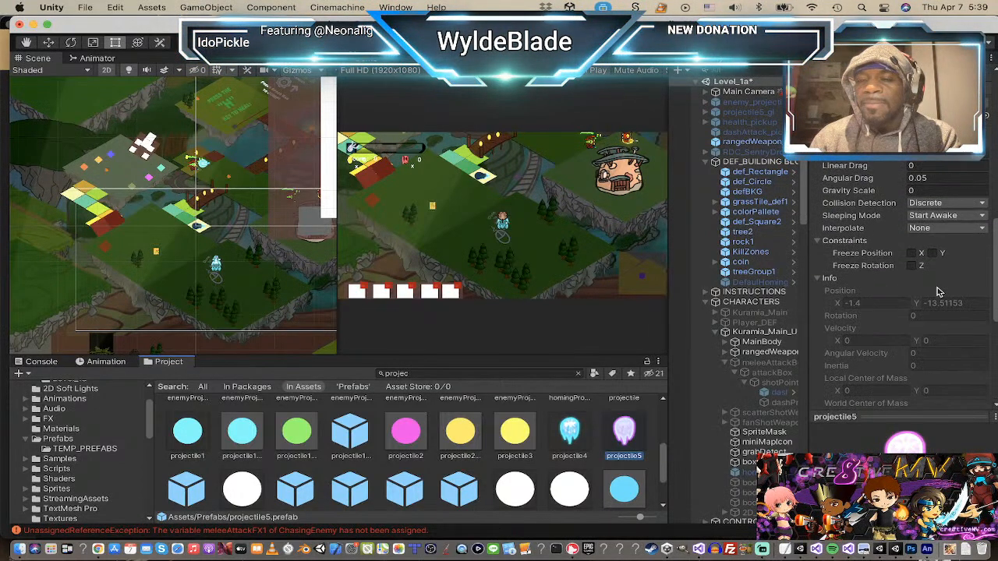
click(935, 233)
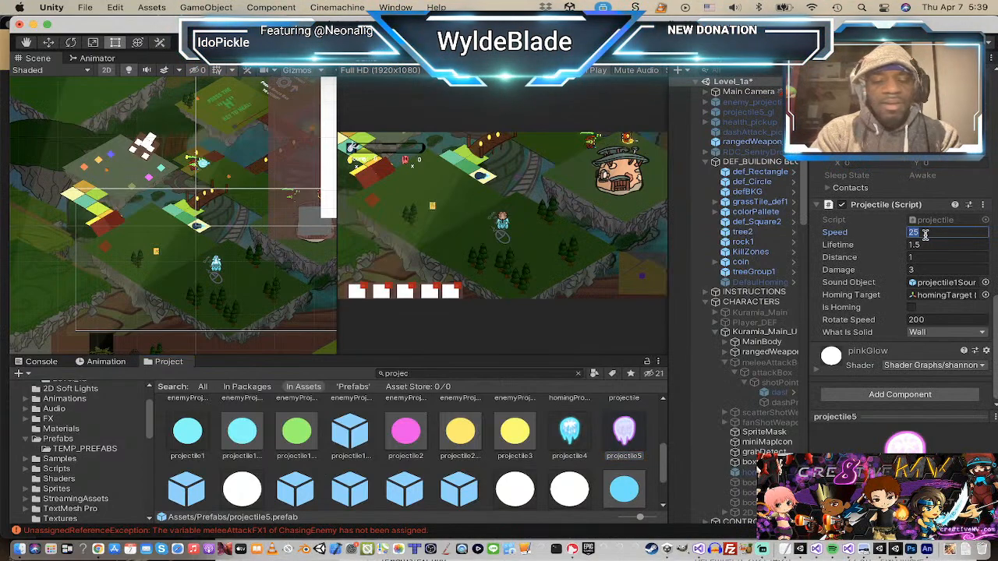
text(30)
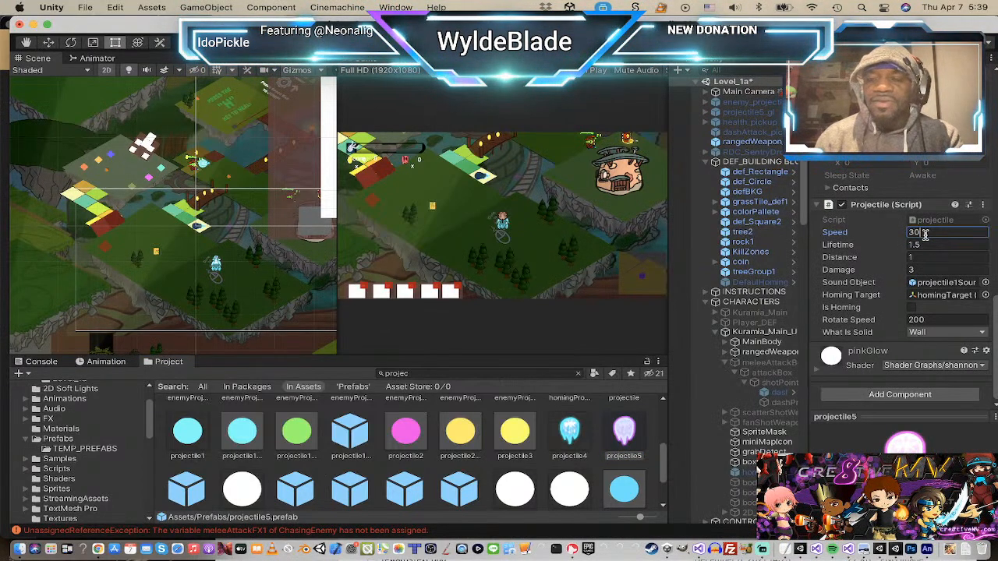
Step: Select the Kuramia_Main_U character and examine its Click To Move movement speed for comparison with the projectile
click(766, 334)
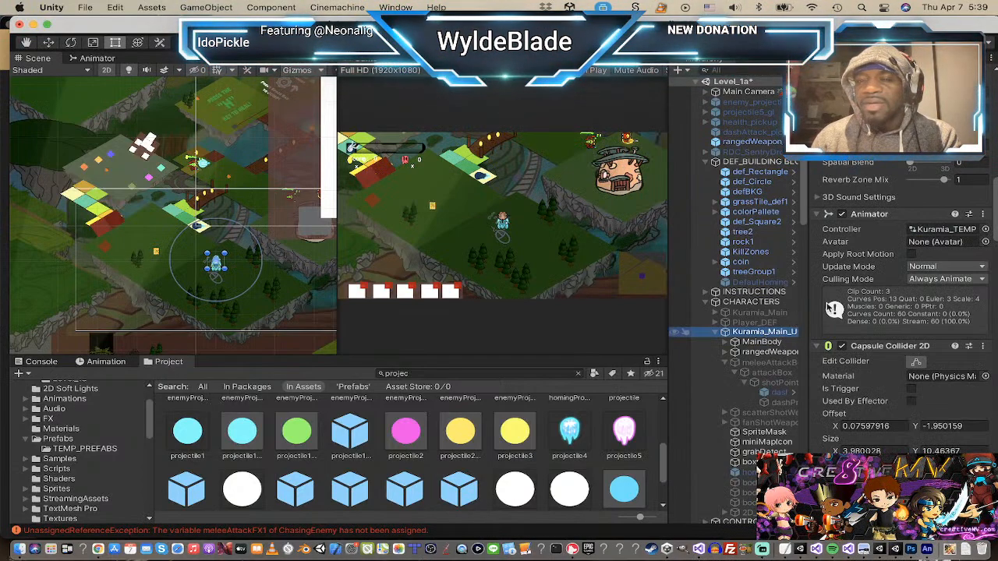
scroll(873, 277, down, 10)
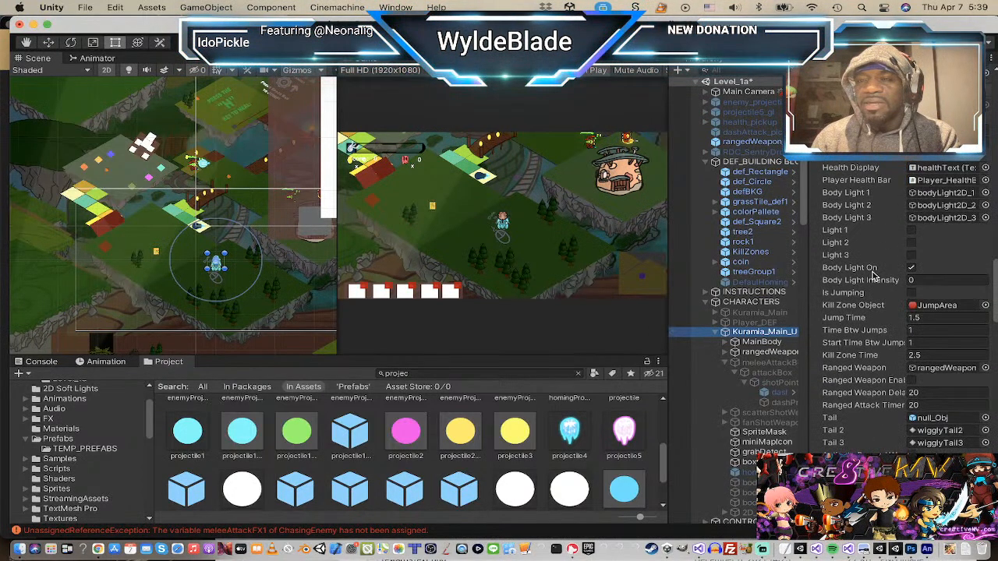
scroll(874, 274, up, 2)
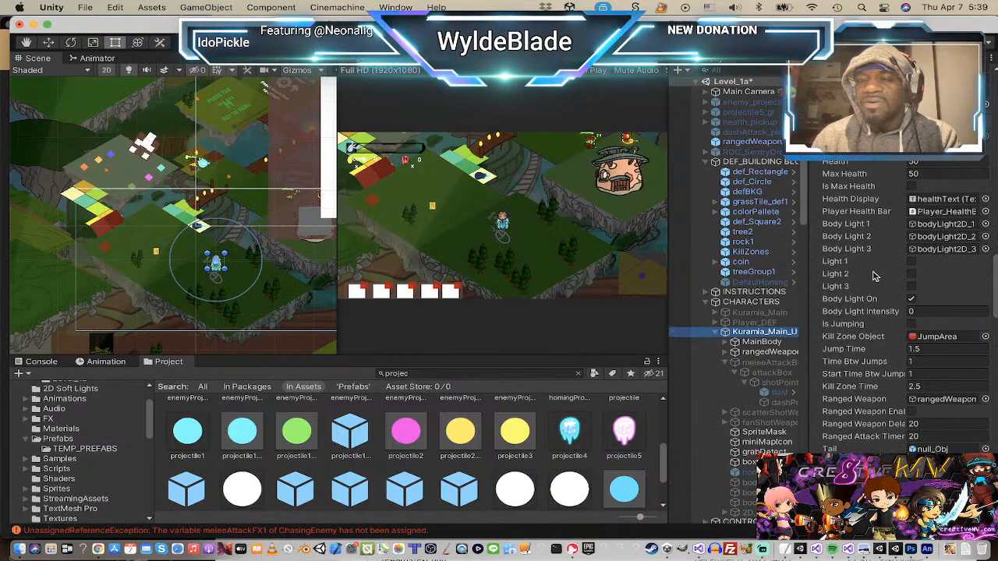
scroll(881, 296, up, 5)
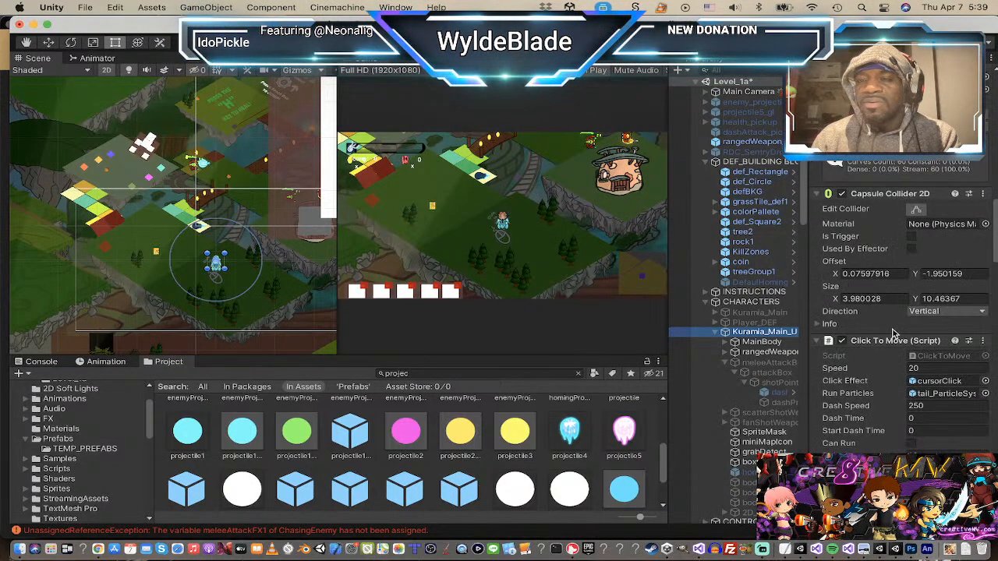
scroll(914, 396, down, 3)
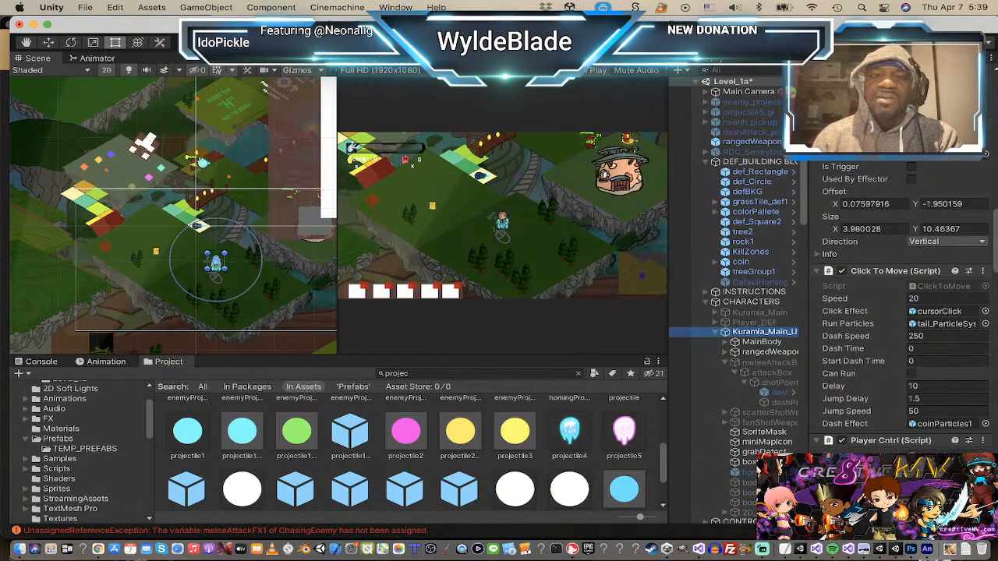
Step: Start a new playtest and steer the character over the grass platform to pick up the ranged attack card
key(super+p)
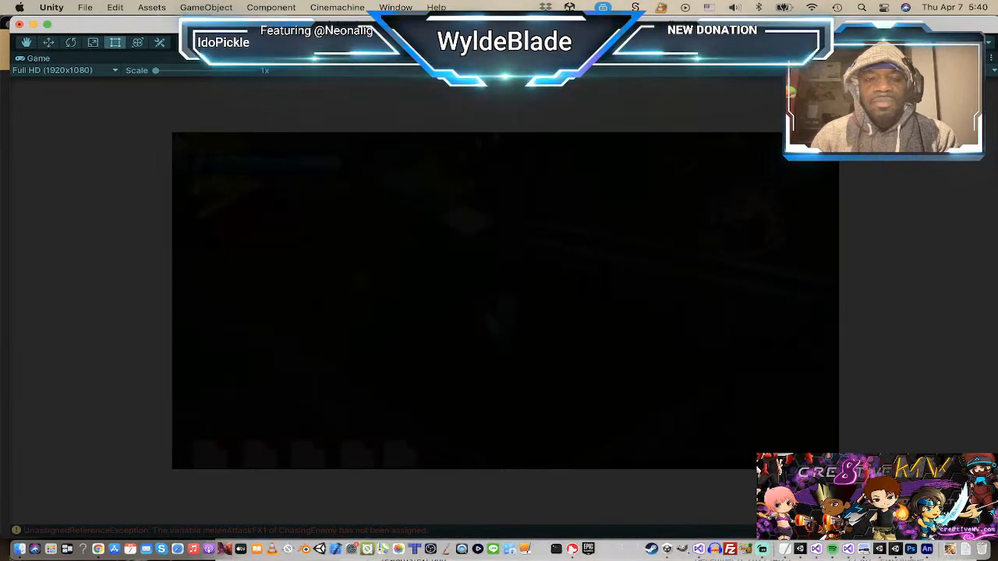
key(super+s)
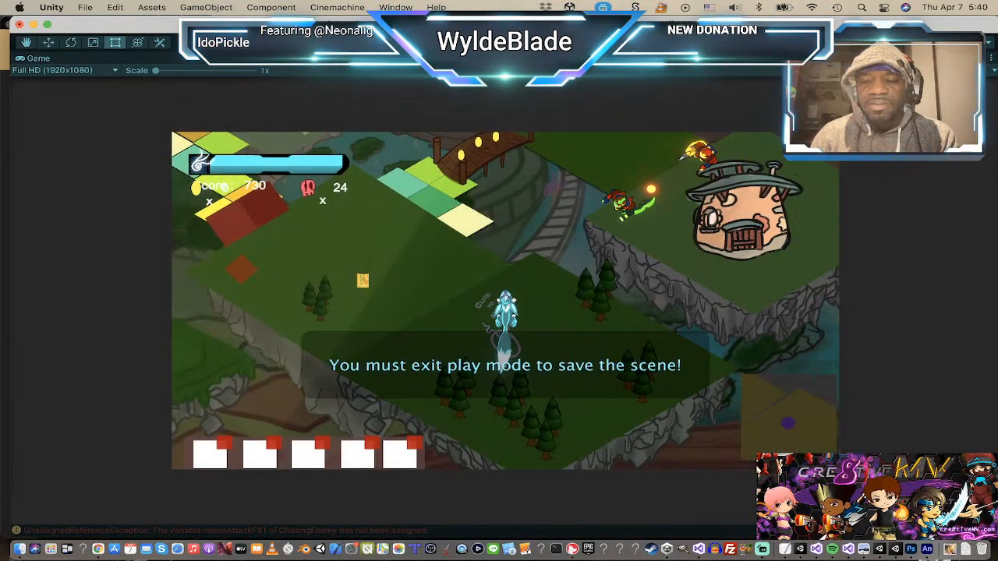
click(433, 243)
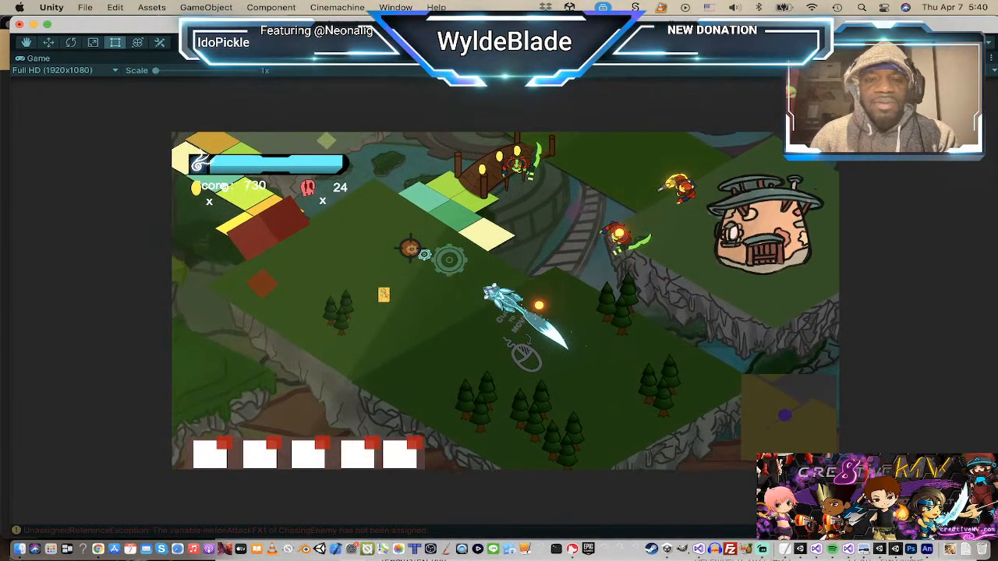
click(408, 252)
click(409, 295)
click(513, 335)
click(439, 305)
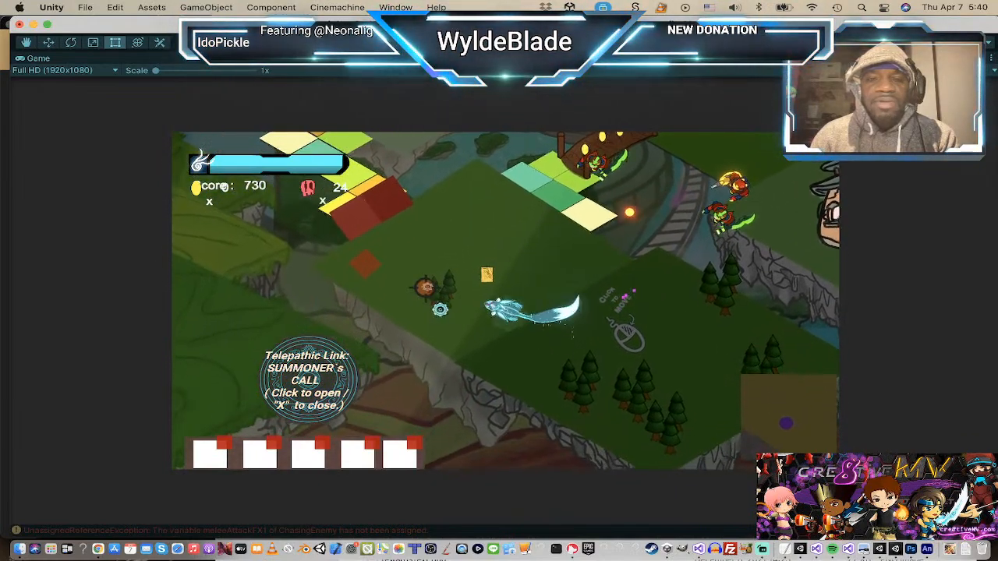
click(464, 265)
click(526, 294)
click(606, 371)
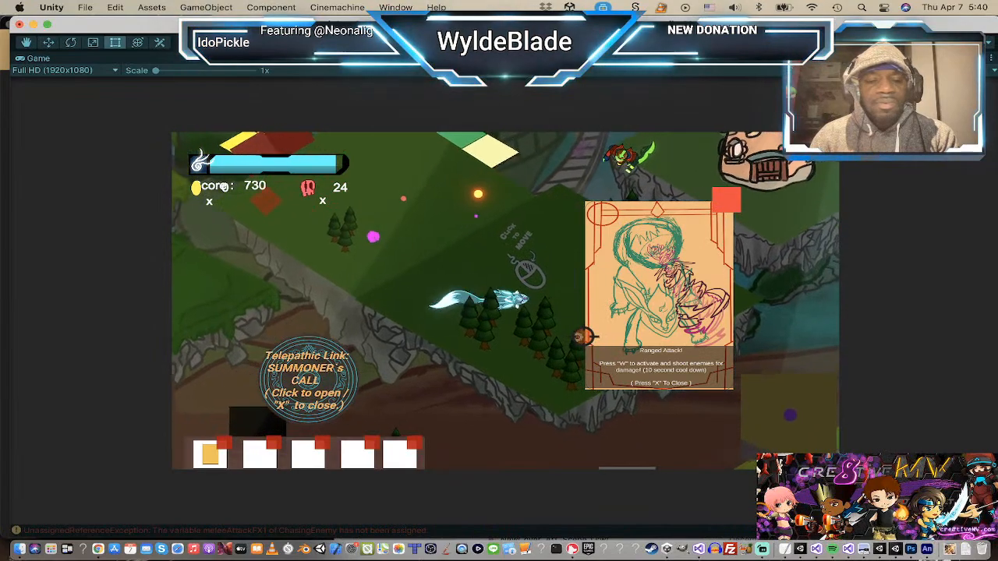
Step: Close the ranged attack card and activate the attack, firing the faster projectiles at enemies while moving around the grass
key(x)
click(550, 263)
key(w)
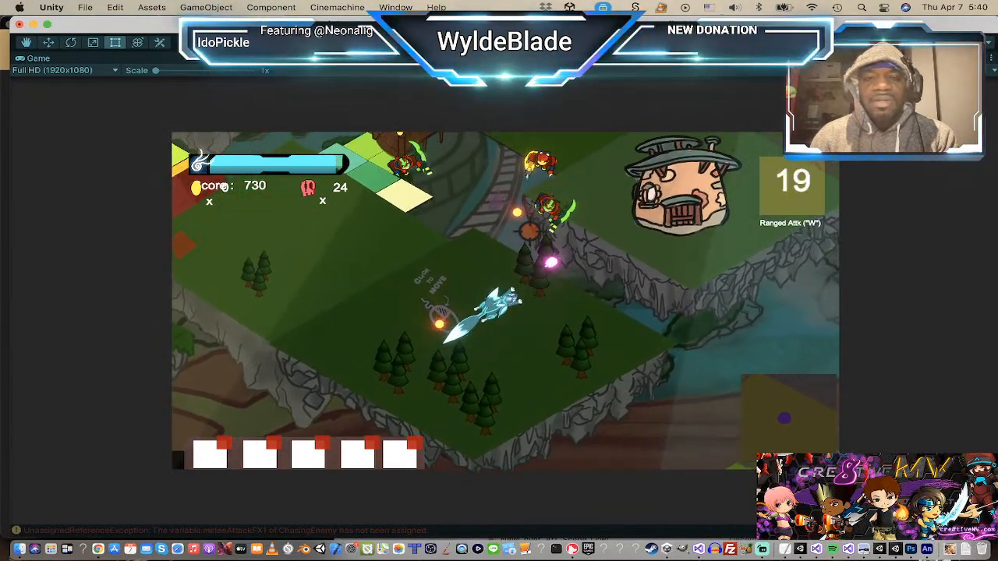
click(459, 279)
key(w)
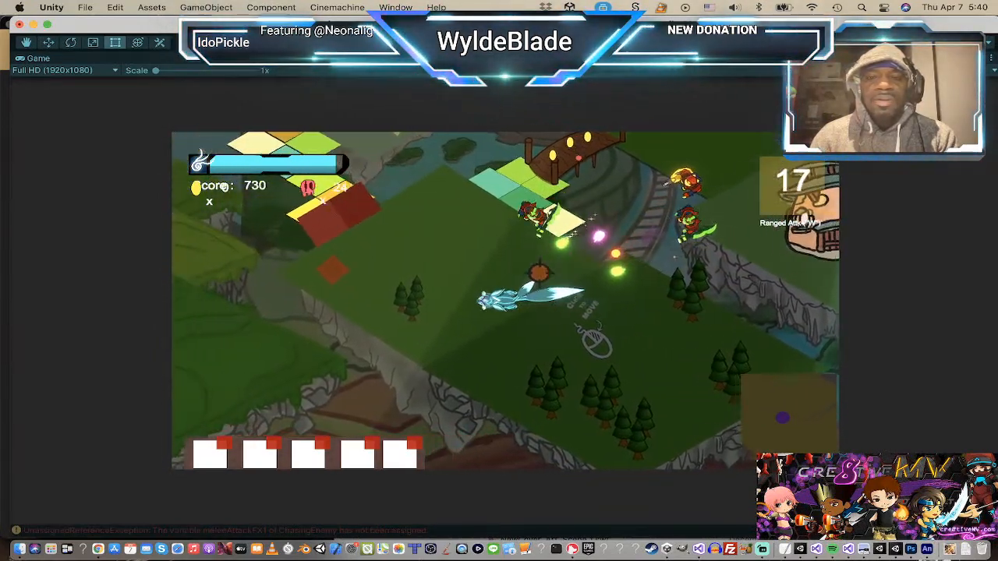
Step: Lead the character past the coloured tiles toward the coin bridge while shooting the remaining enemies
click(399, 227)
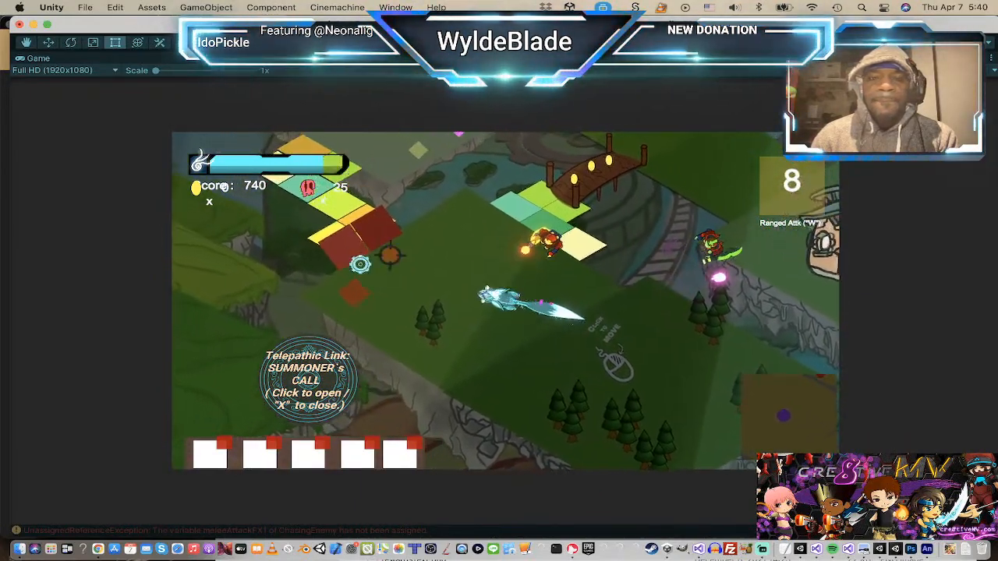
key(w)
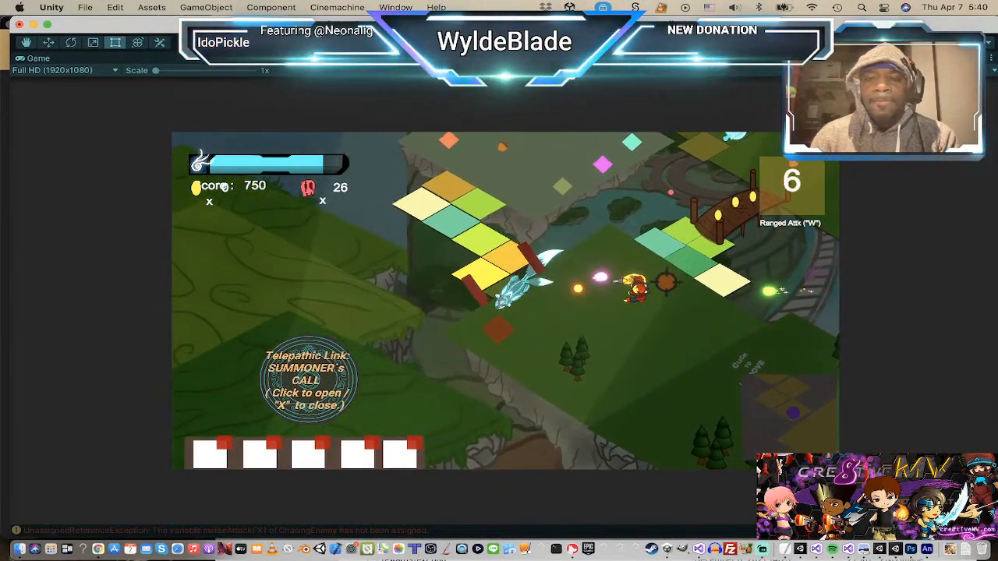
key(w)
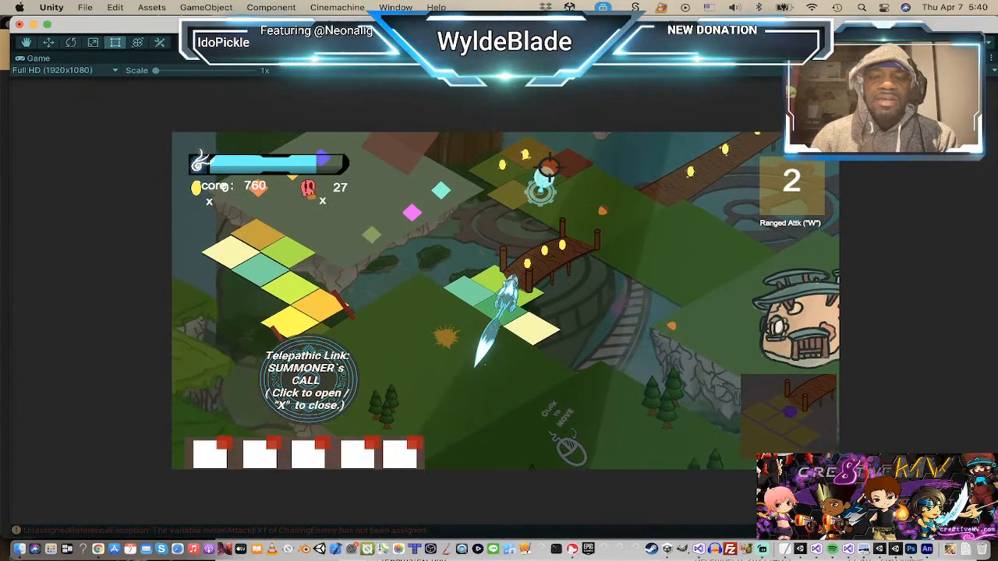
Step: Fire the ranged attack near the coin bridge, cross over it toward the turret enemy, and skip the female voice dialogue
key(w)
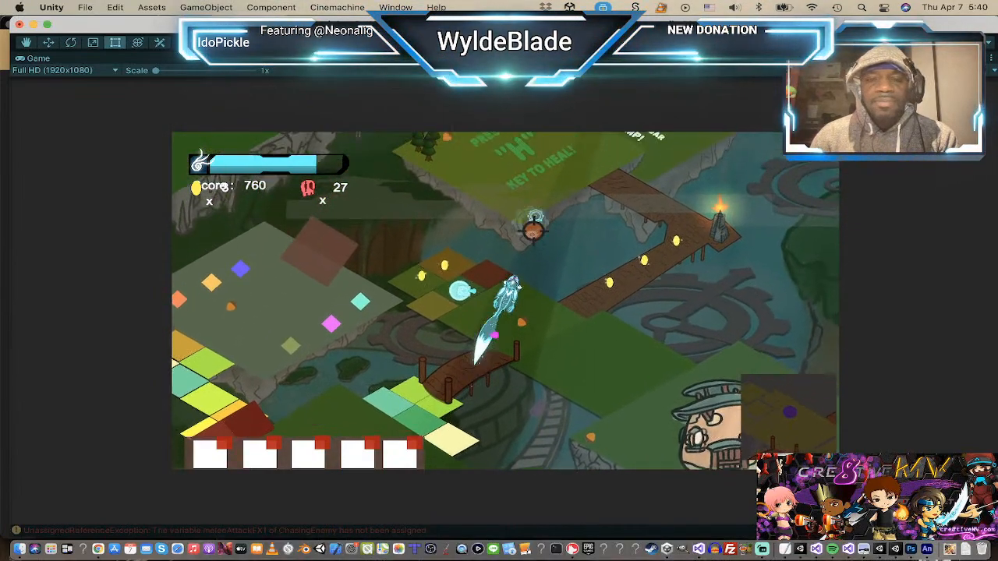
key(w)
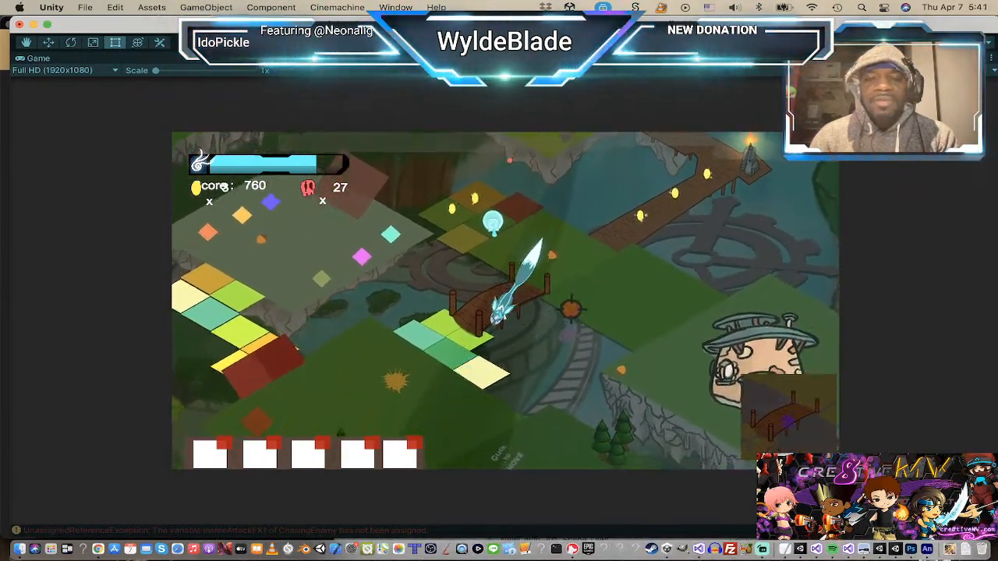
click(630, 232)
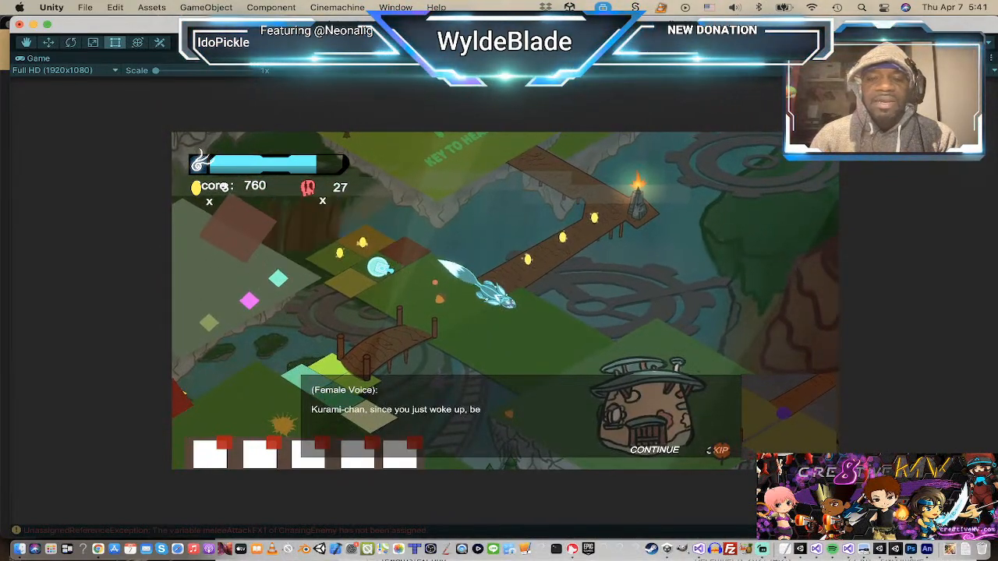
click(722, 450)
click(387, 323)
click(450, 346)
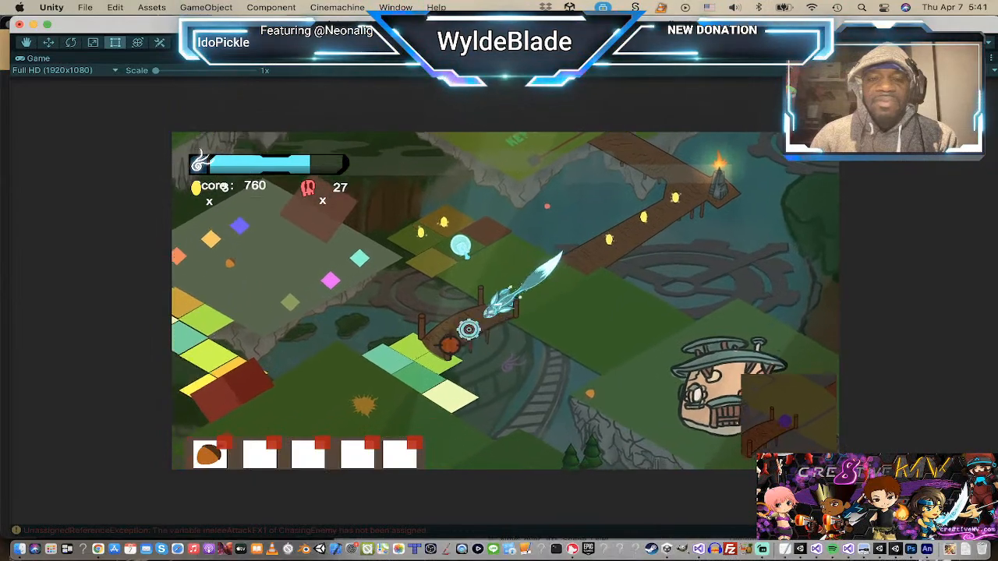
Step: Lead the character past the turret and along the torch-lit wooden walkway up to the heal instruction platform
click(602, 245)
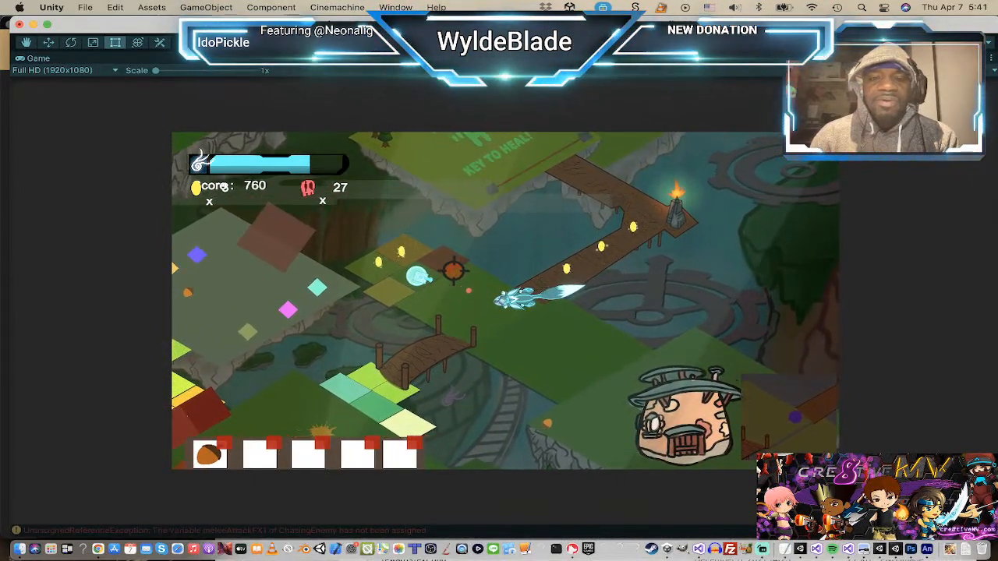
click(590, 267)
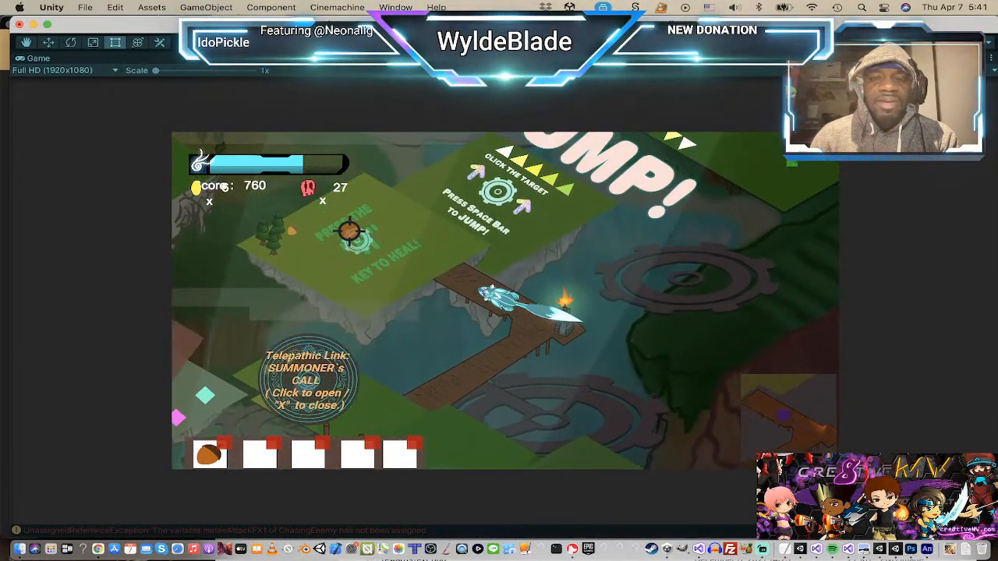
click(445, 218)
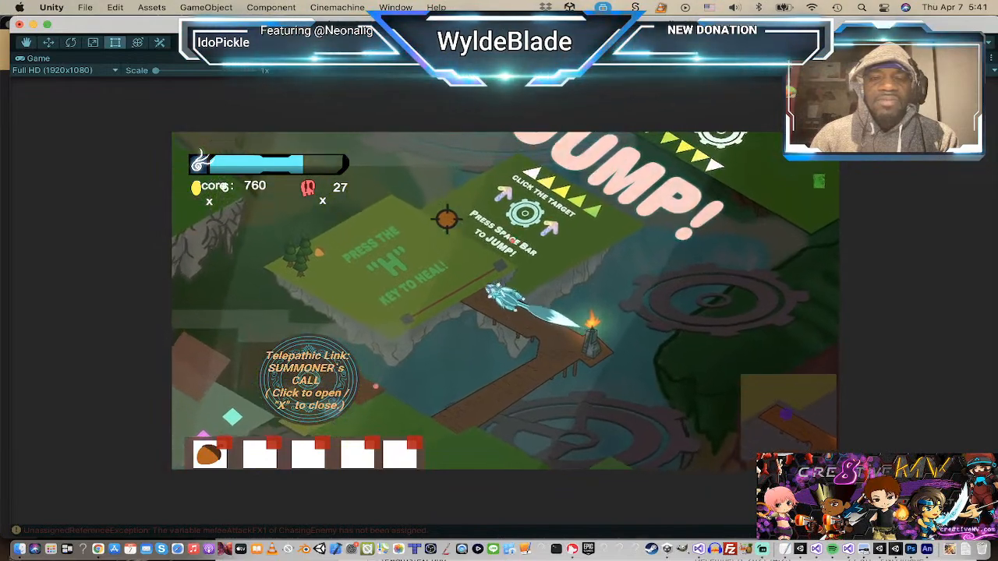
click(428, 240)
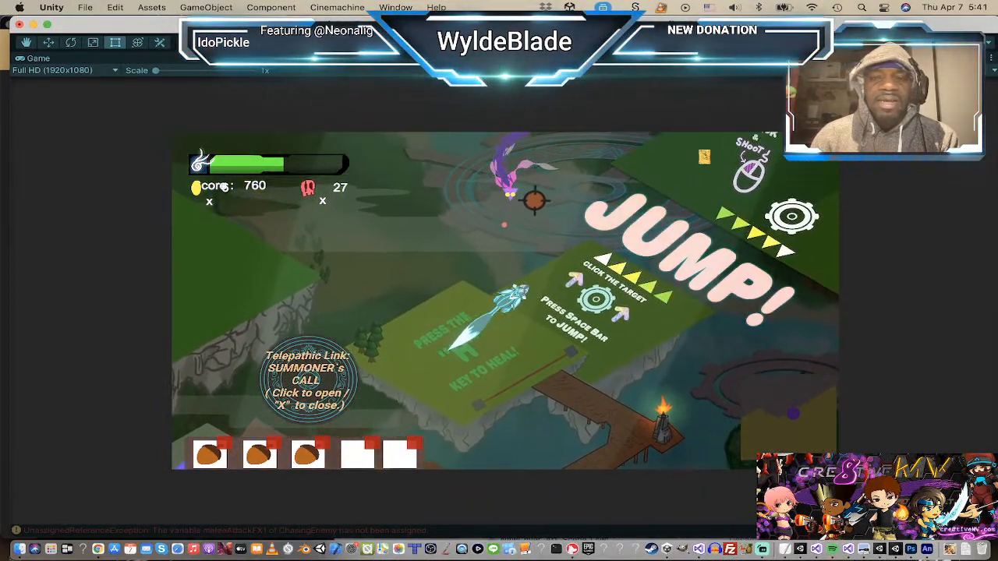
Step: Move the character from the heal platform to the Attack & Shoot platform and activate the ranged attack against the enemies
click(404, 240)
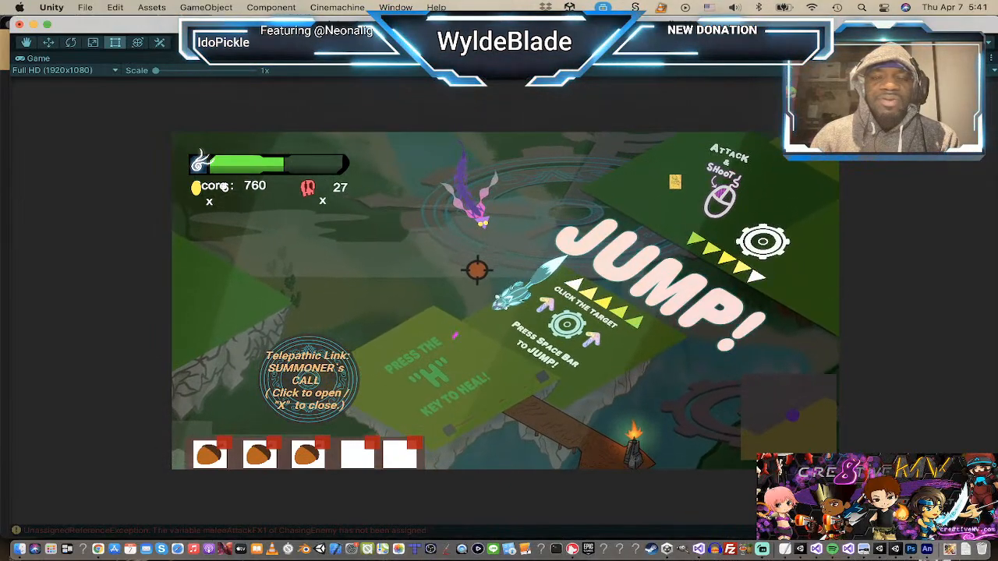
click(452, 310)
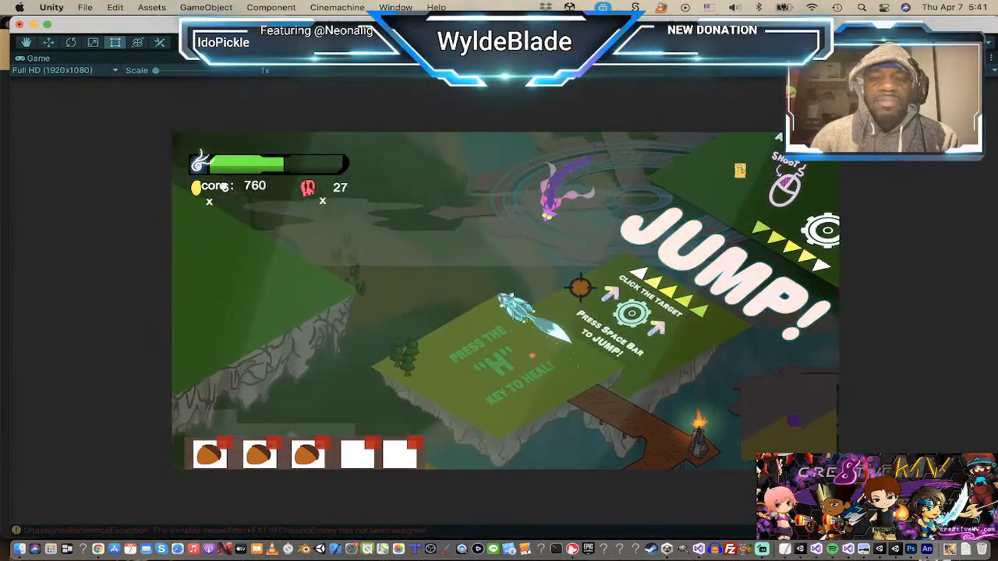
click(705, 206)
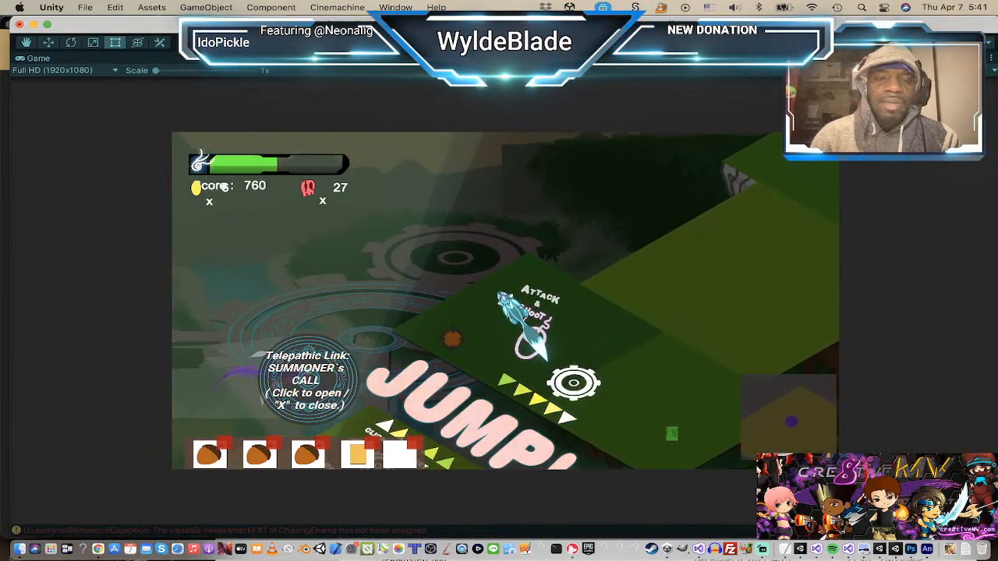
key(w)
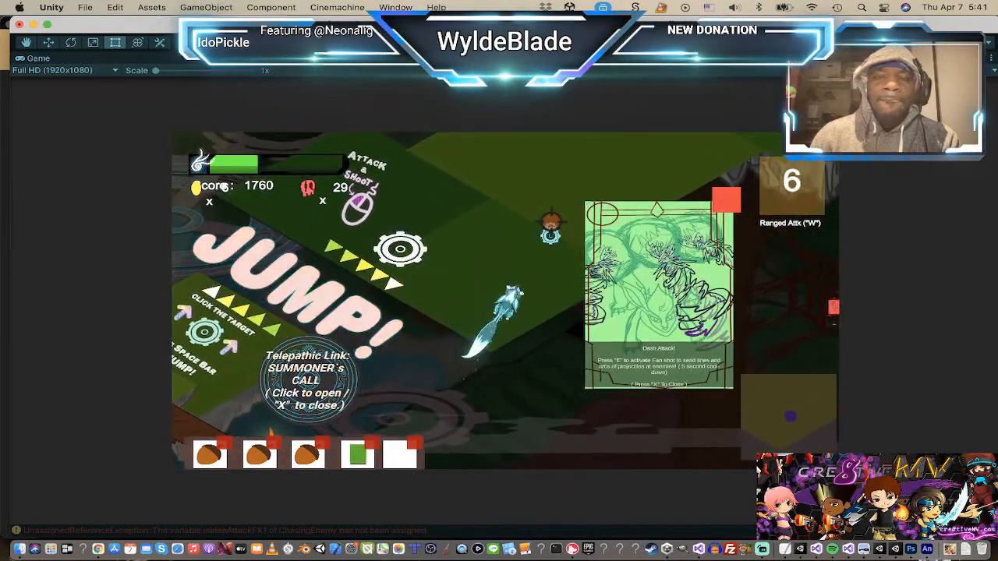
Step: Dismiss the Dash Attack and Scatter Shot cards and activate the scatter shot against the chasing enemies
click(723, 209)
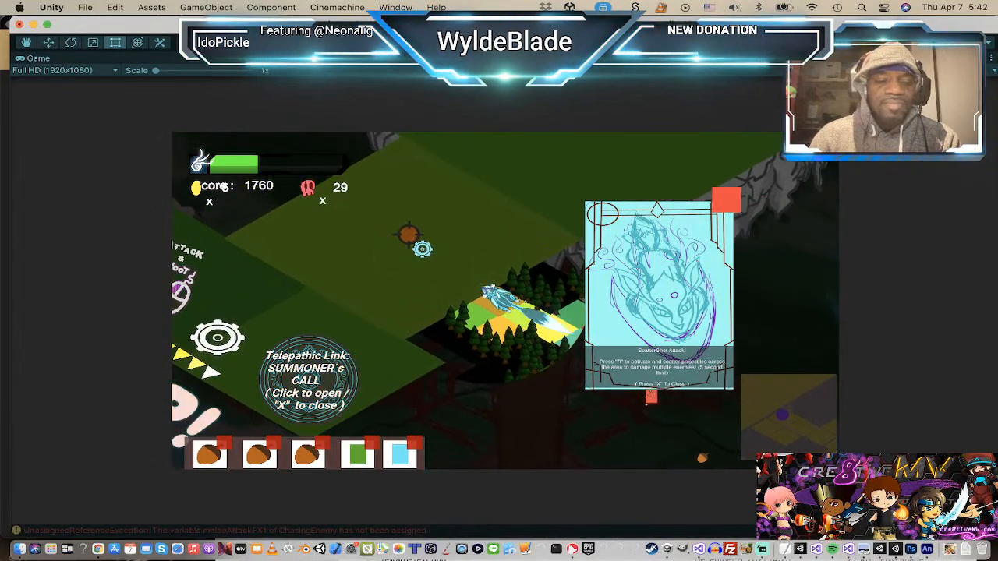
key(x)
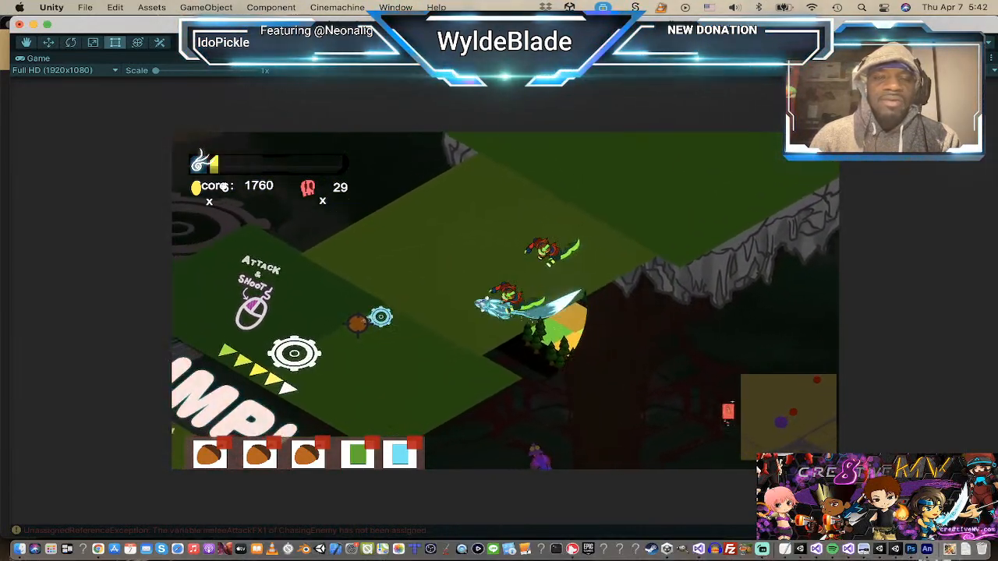
key(r)
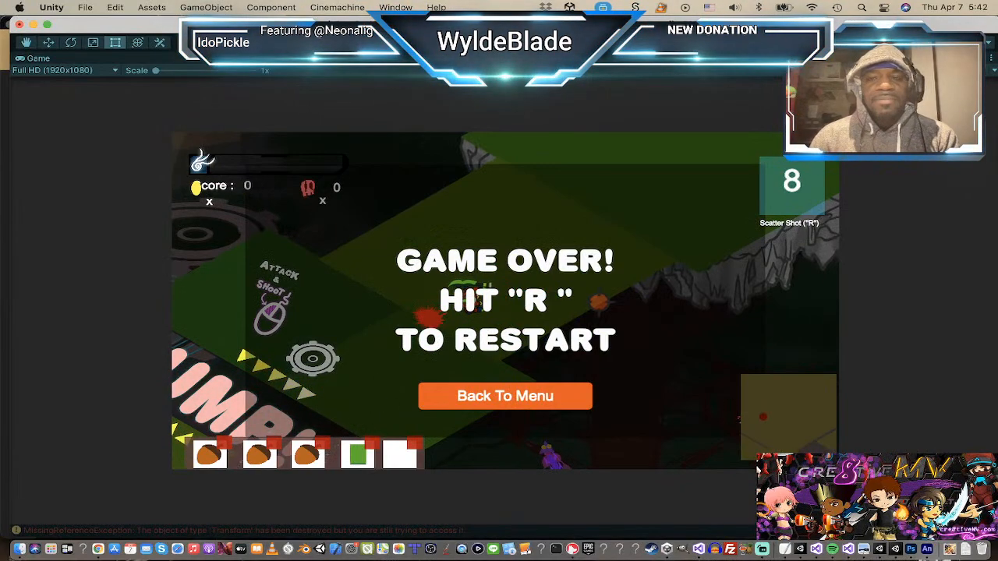
Step: Restart the level from the game over screen and end the playtest
key(r)
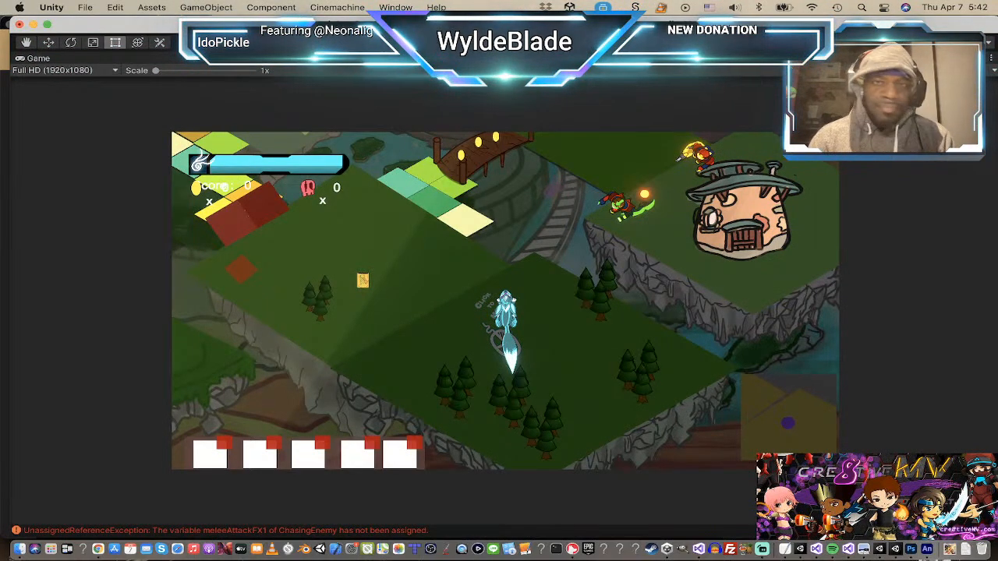
key(super+p)
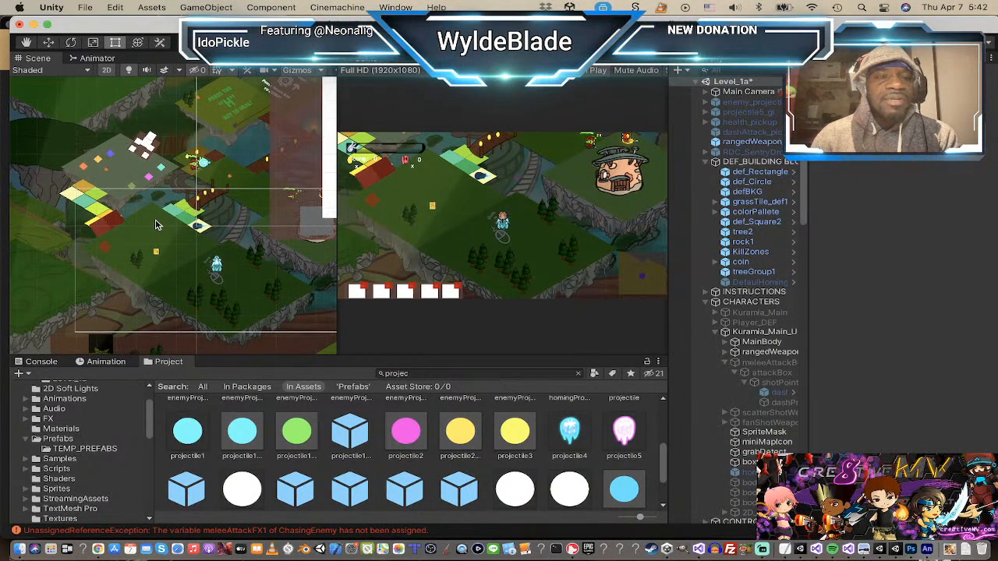
Step: Examine the turret enemy and the tiles around it beyond the coin bridge in the scene
scroll(156, 223, up, 3)
scroll(156, 224, up, 2)
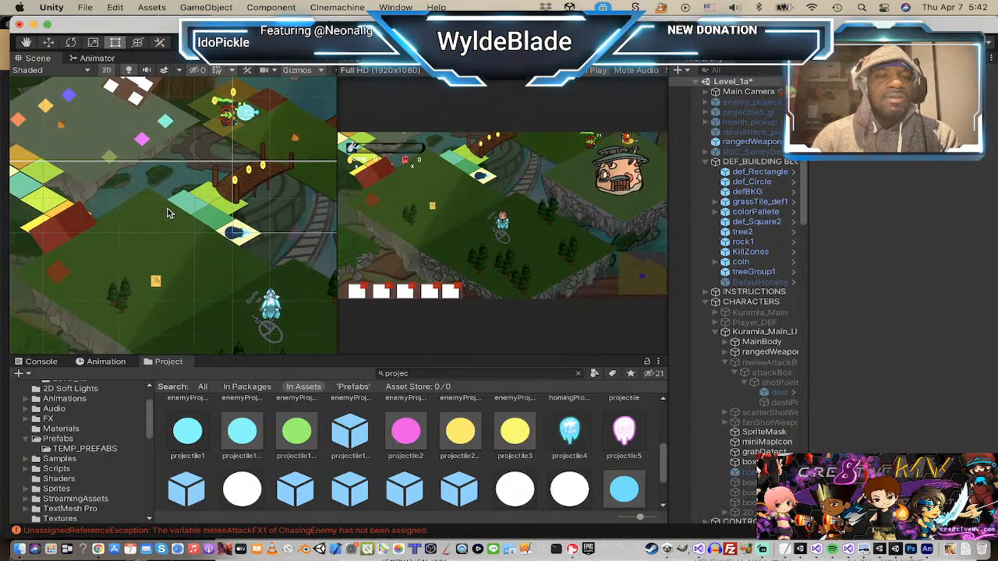
scroll(207, 195, down, 1)
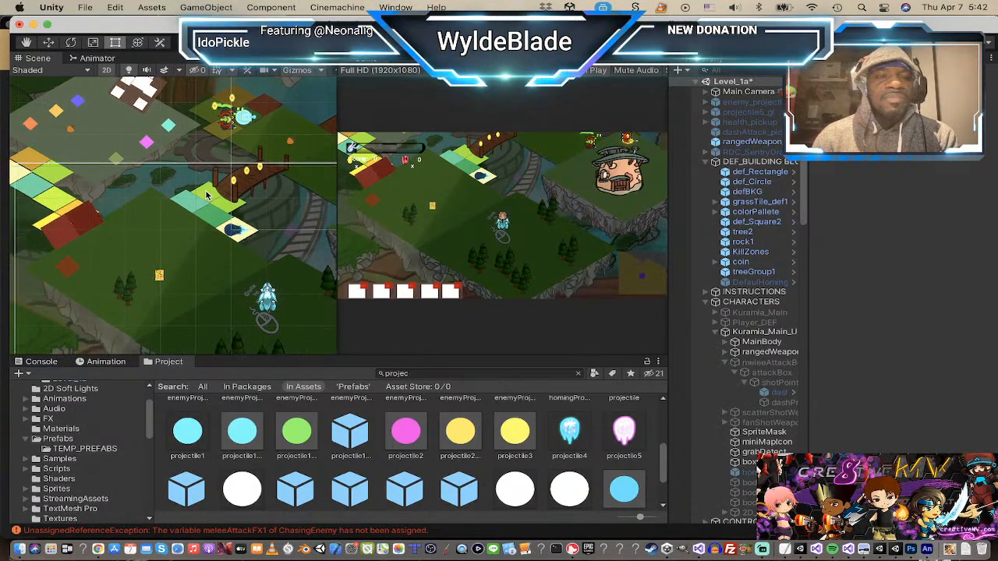
scroll(209, 194, up, 3)
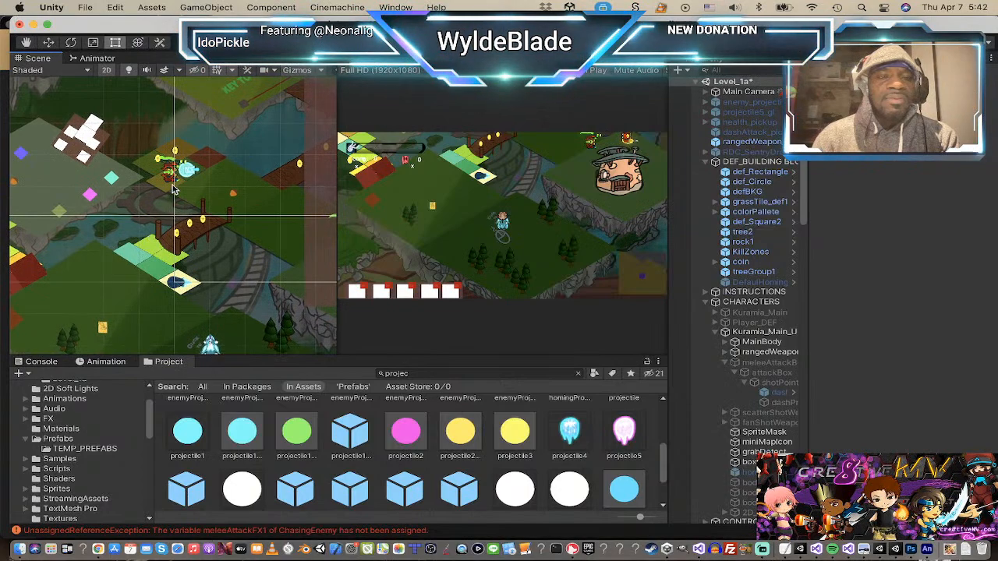
scroll(180, 173, up, 2)
scroll(179, 173, up, 2)
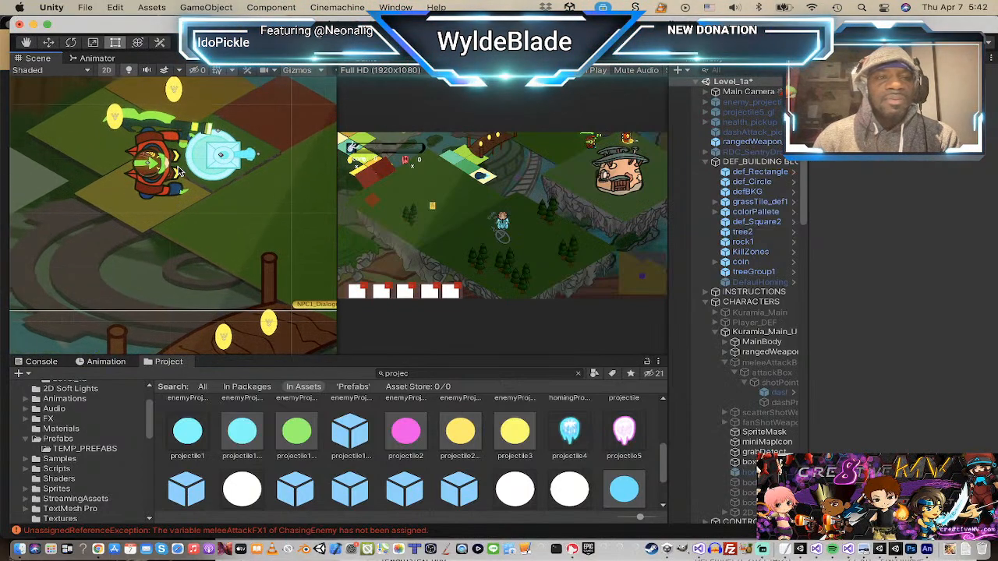
scroll(179, 173, down, 1)
scroll(201, 158, down, 2)
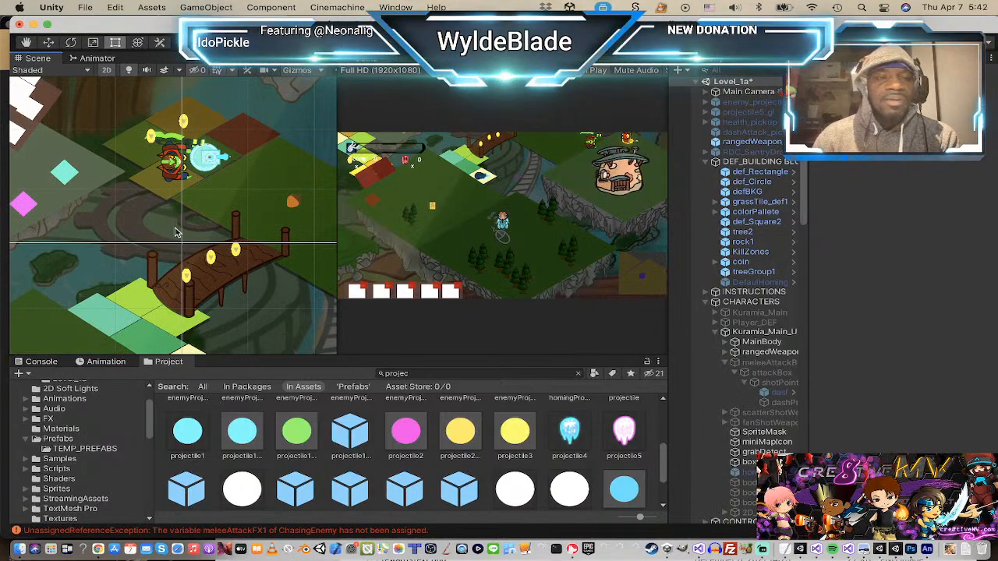
scroll(177, 228, down, 2)
scroll(173, 232, up, 2)
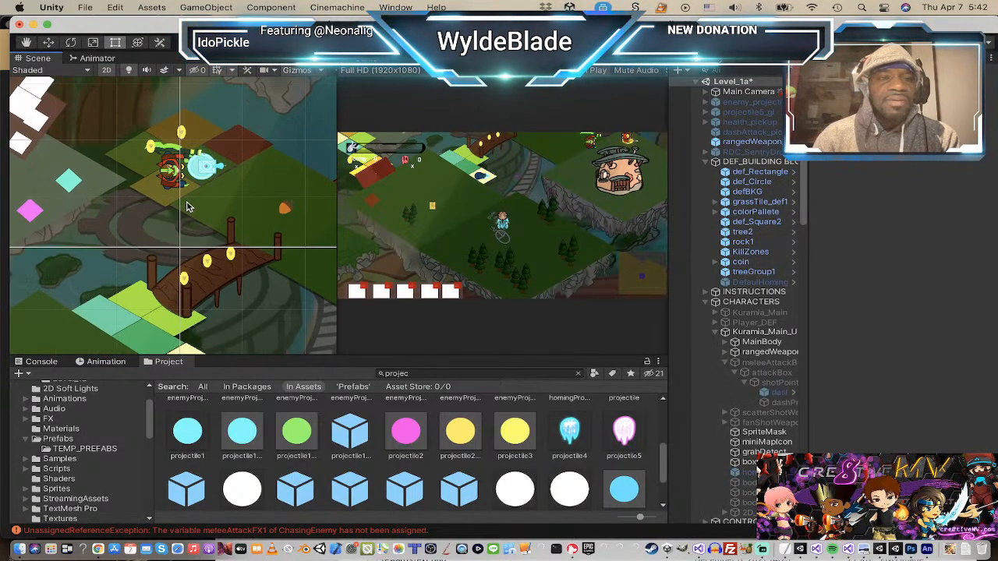
scroll(201, 181, up, 2)
middle_drag(210, 170, 116, 284)
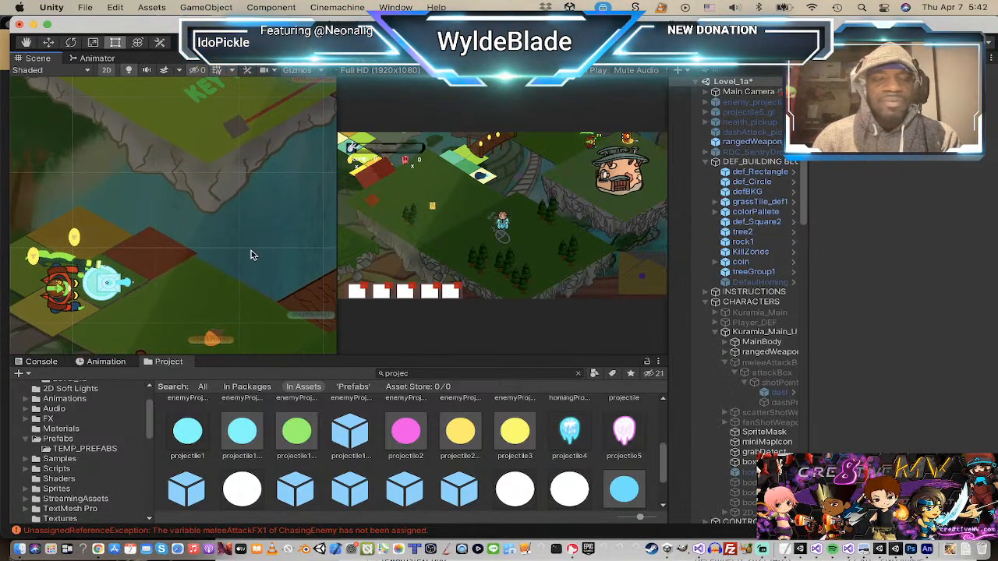
click(54, 408)
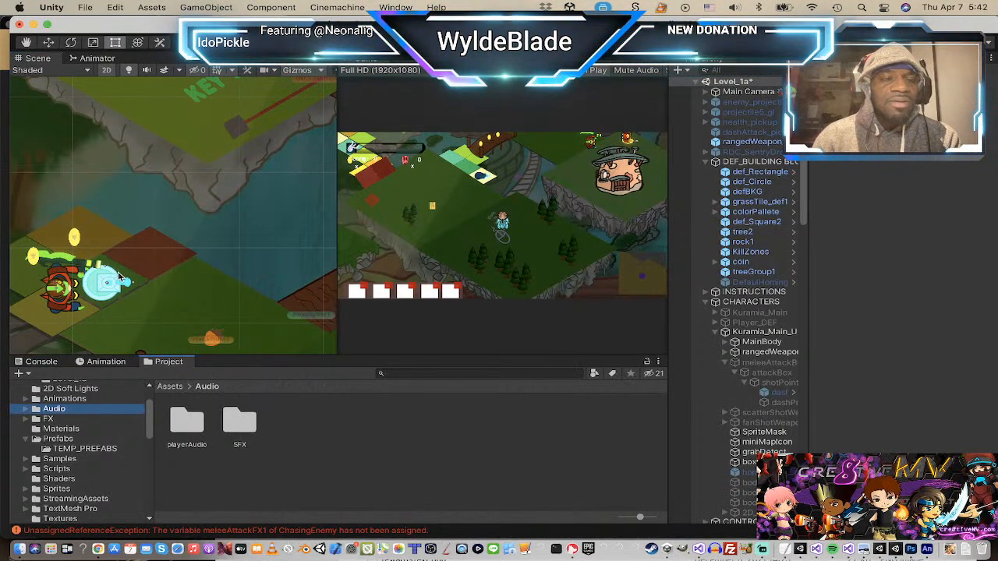
scroll(113, 286, up, 4)
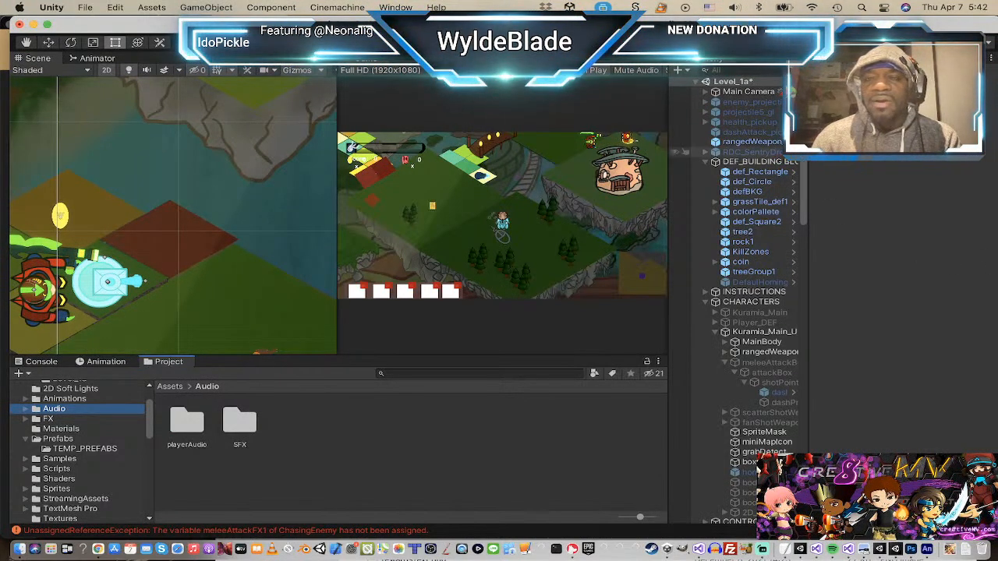
Step: Collapse the CHARACTERS and LEVEL_MAP groups in the hierarchy and expand the ENEMIES group
click(706, 302)
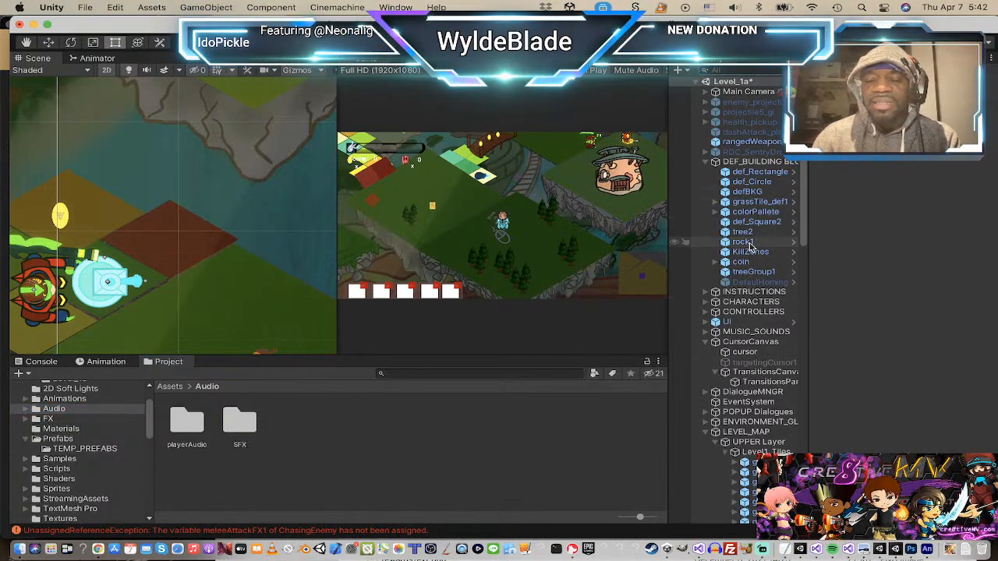
scroll(767, 212, down, 3)
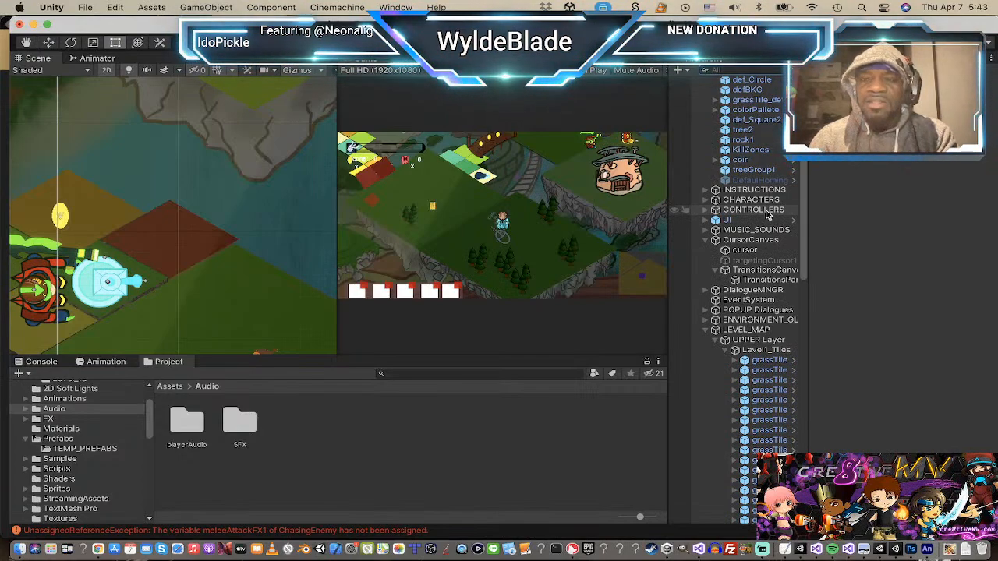
scroll(768, 215, up, 3)
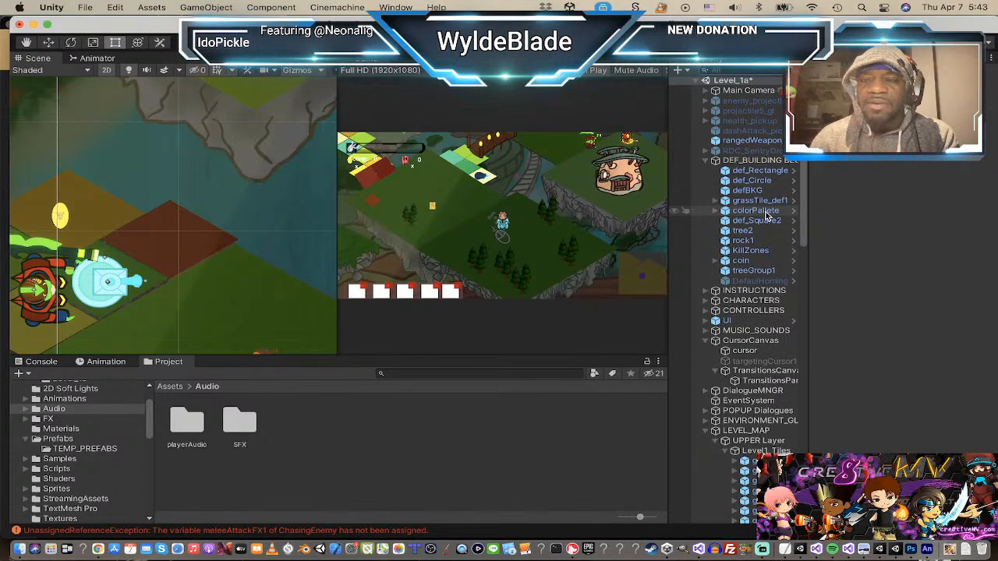
scroll(767, 216, down, 4)
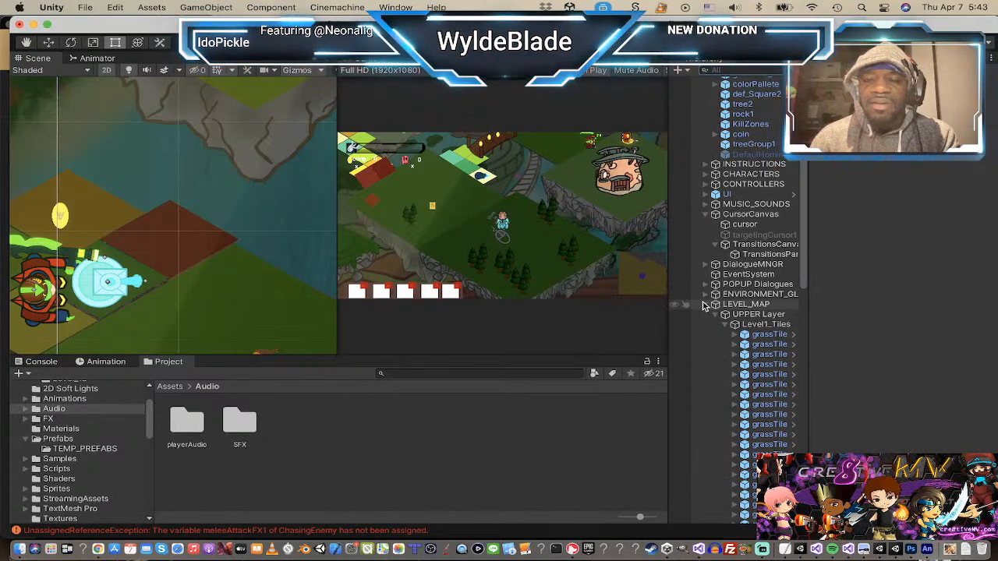
click(706, 306)
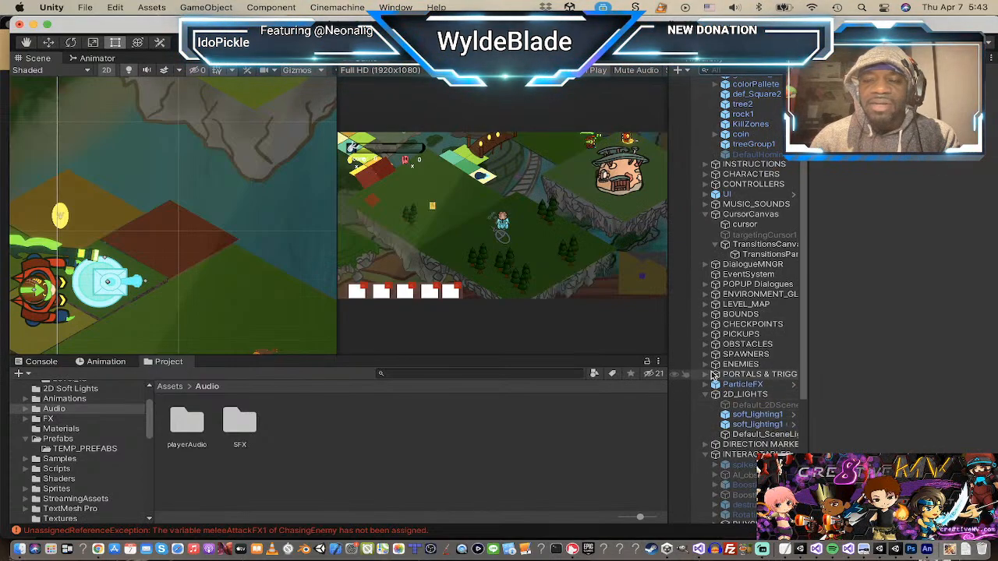
click(705, 364)
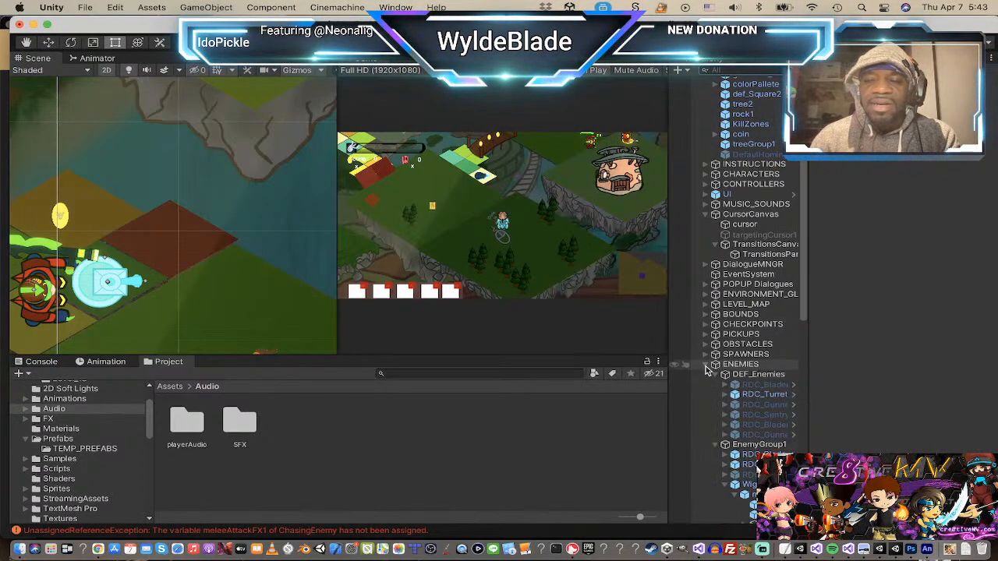
Step: Expand RDC_Turret under DEF_Enemies and select its hidden turret child, showing its components and child objects
click(769, 395)
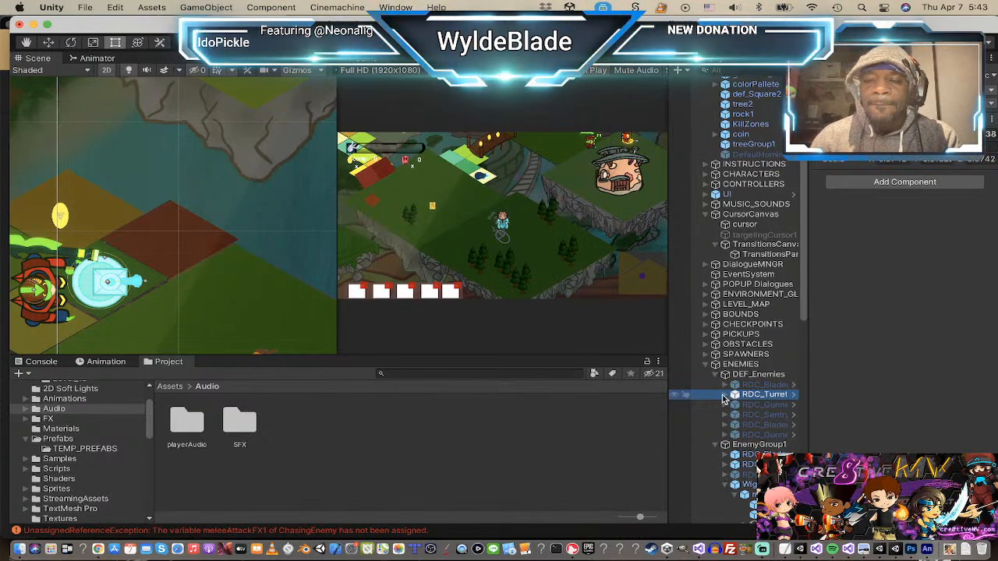
click(725, 395)
click(755, 406)
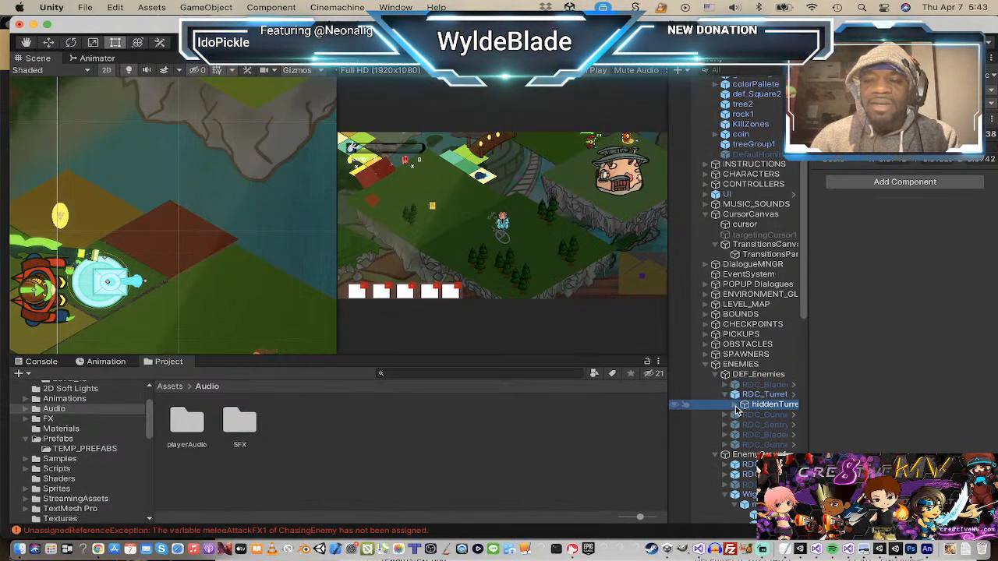
click(737, 407)
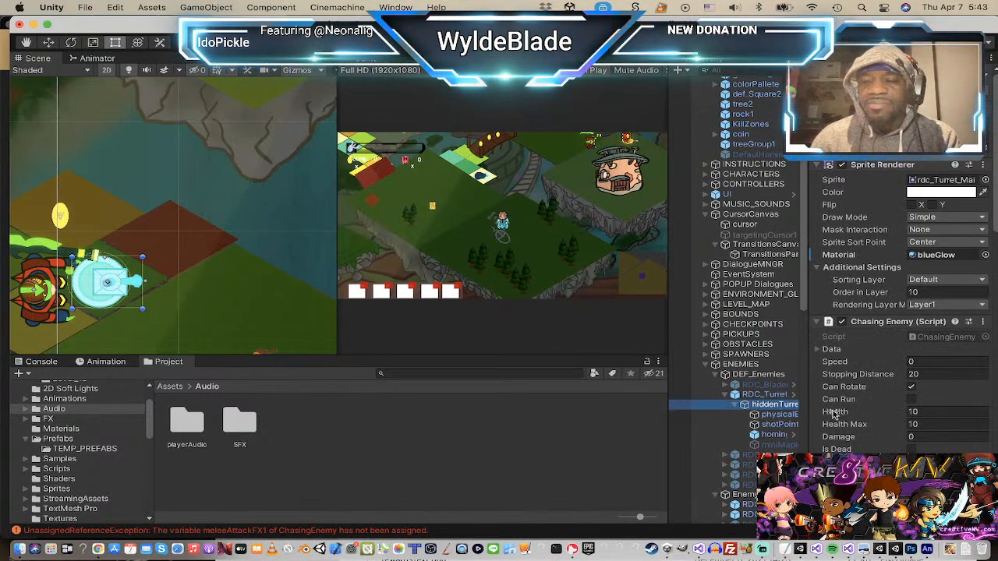
Step: Assign the normalWH material to the hidden turret's Sprite Renderer in place of blueGlow
scroll(941, 215, down, 3)
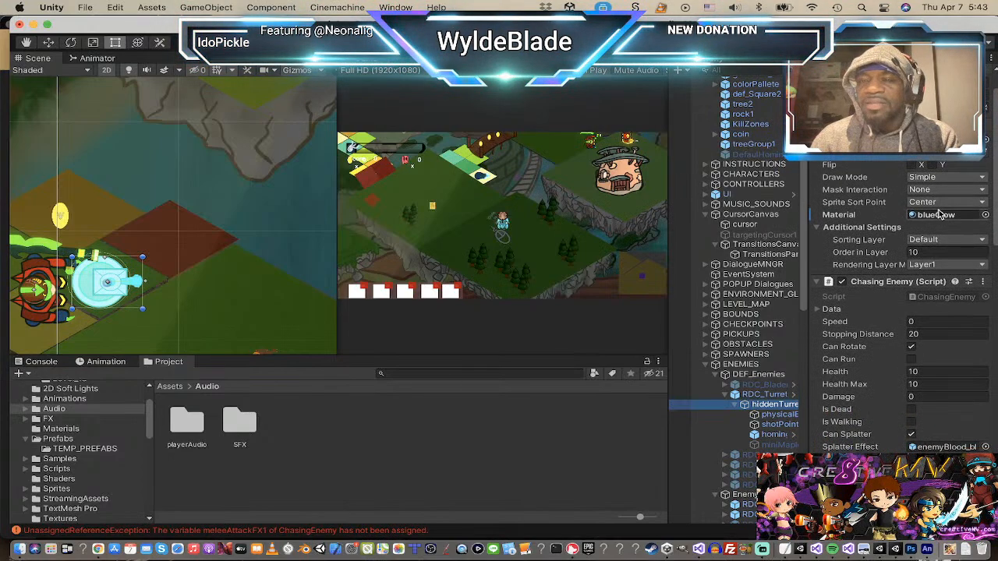
click(986, 216)
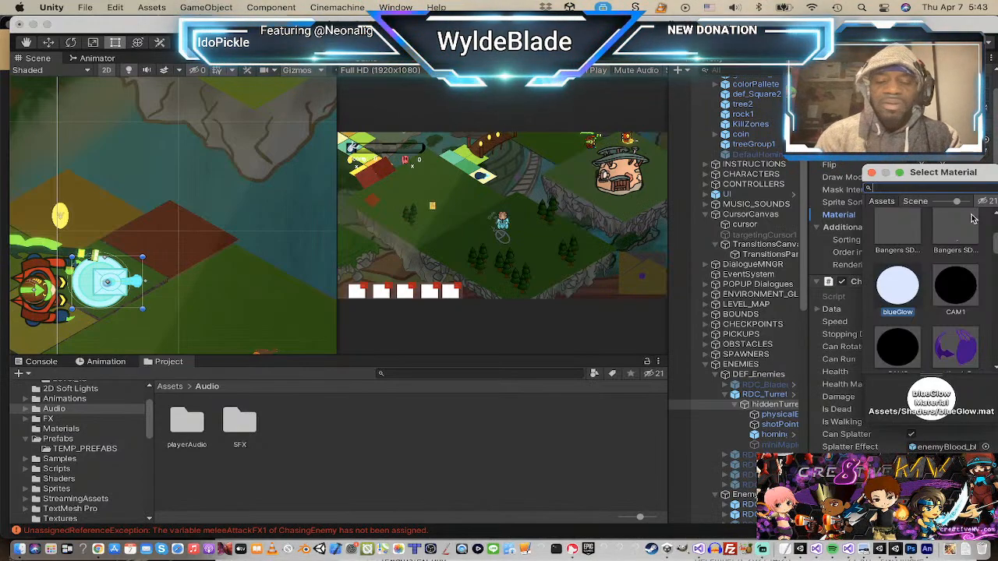
text(normal)
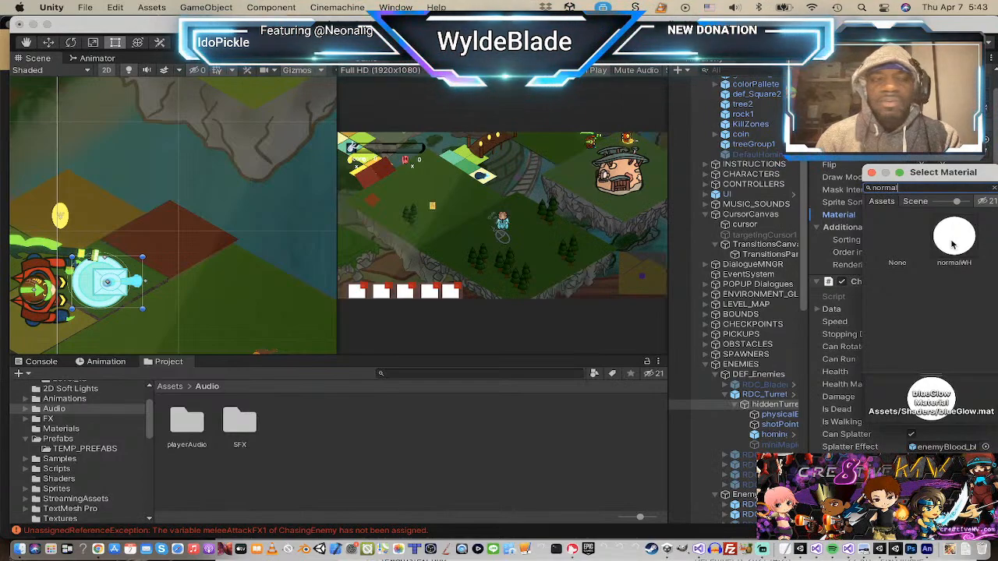
click(952, 243)
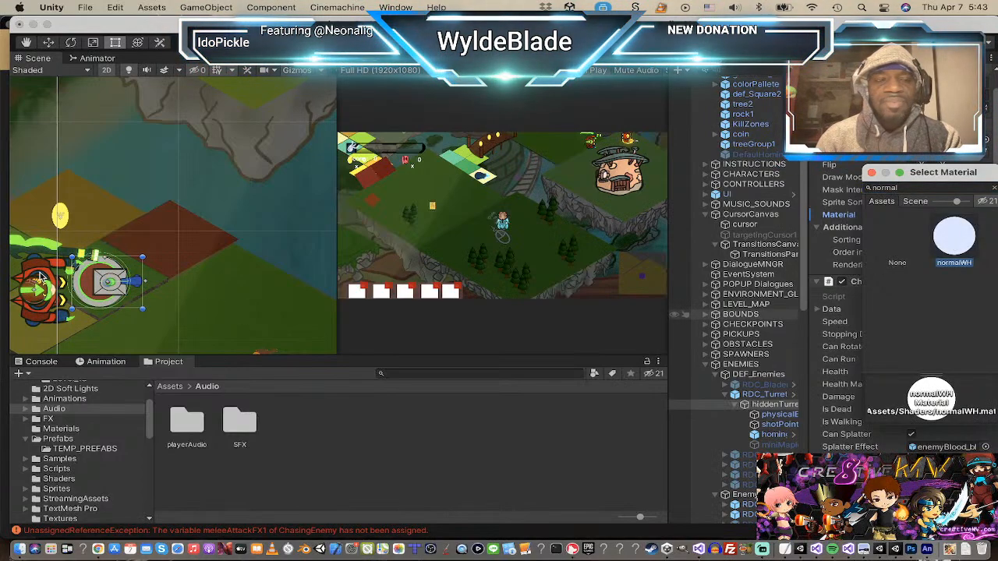
scroll(105, 262, up, 2)
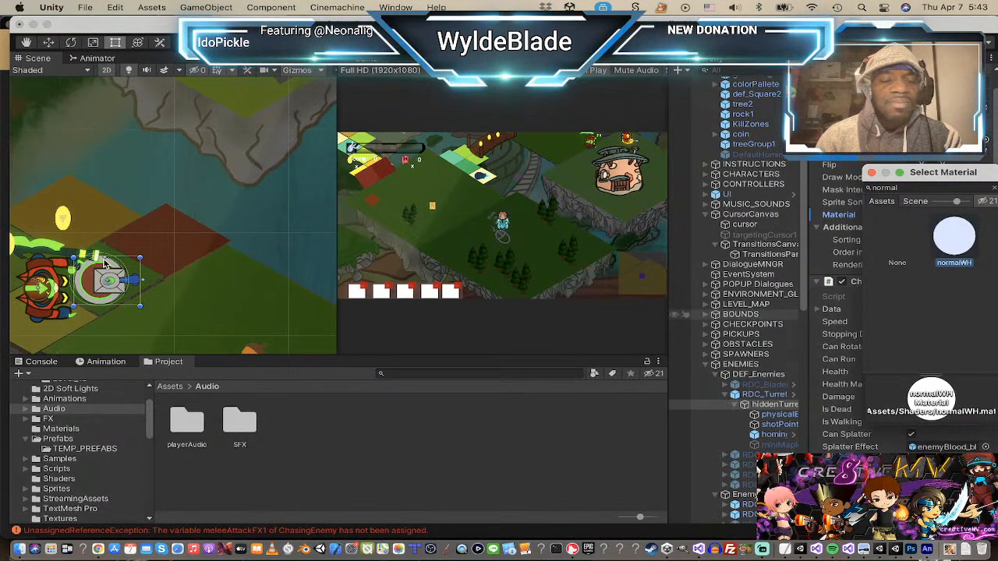
scroll(105, 262, down, 2)
scroll(106, 262, up, 3)
scroll(106, 263, down, 2)
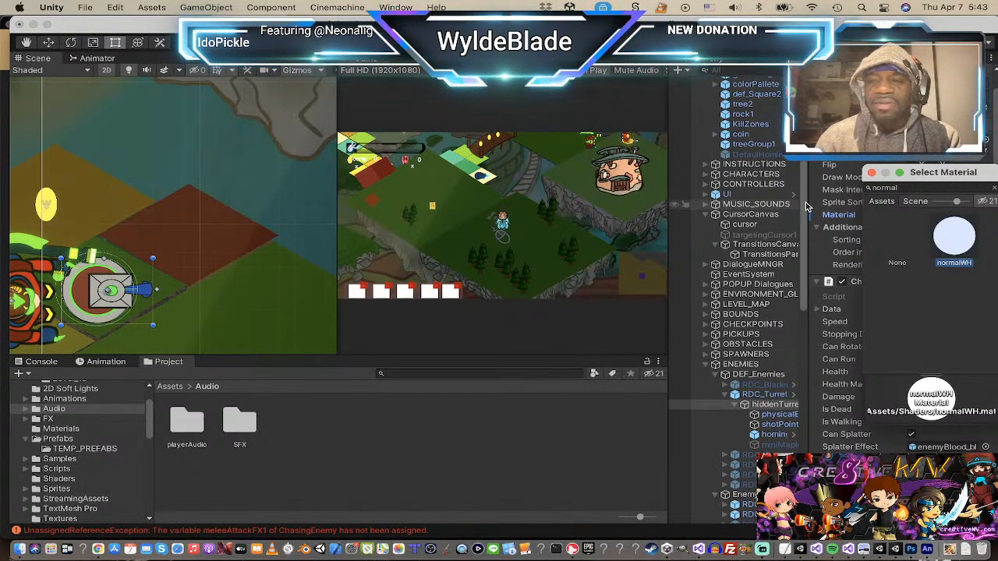
click(863, 189)
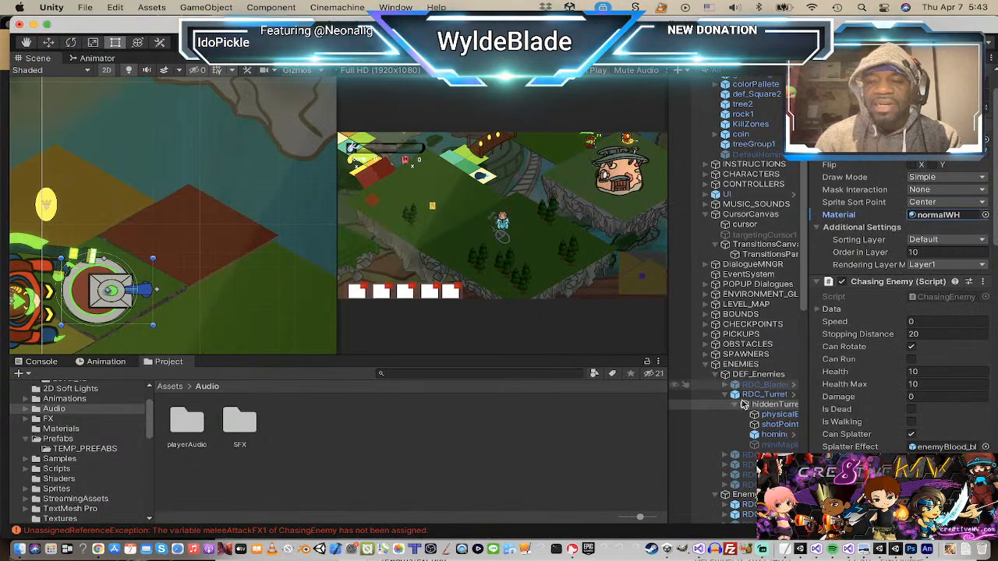
Step: Set the alpha of the hidden turret's sprite color to 0
click(945, 152)
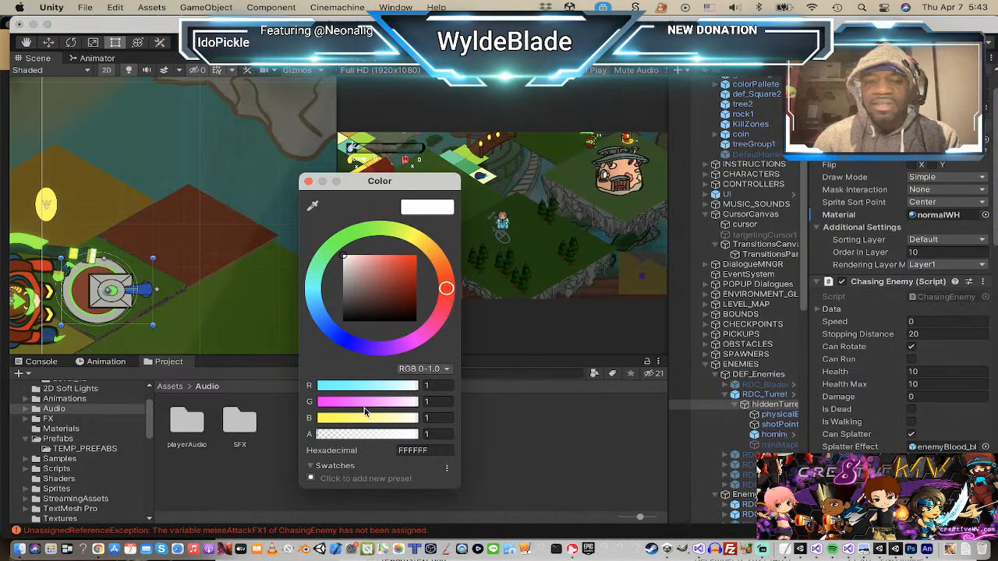
drag(357, 435, 316, 434)
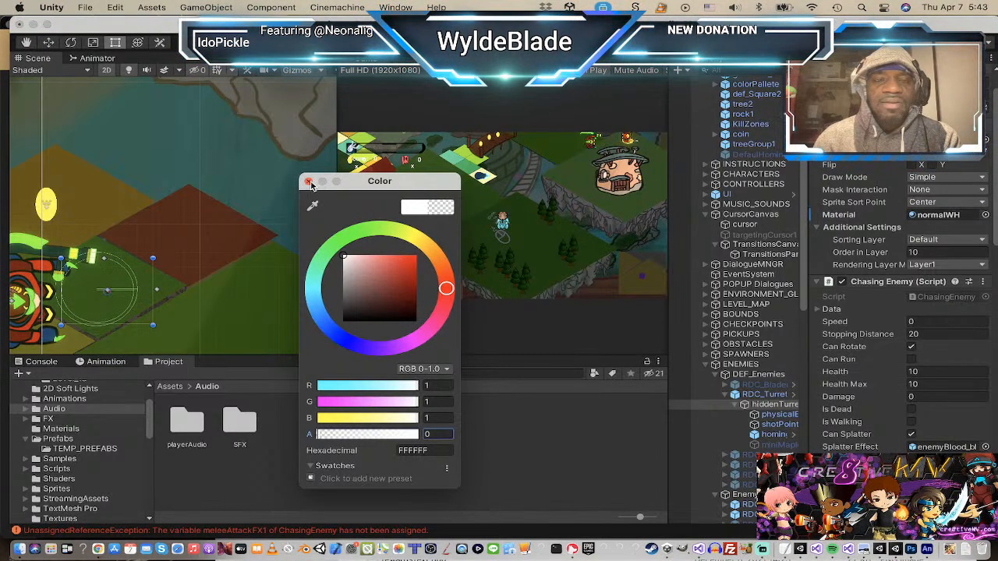
click(308, 182)
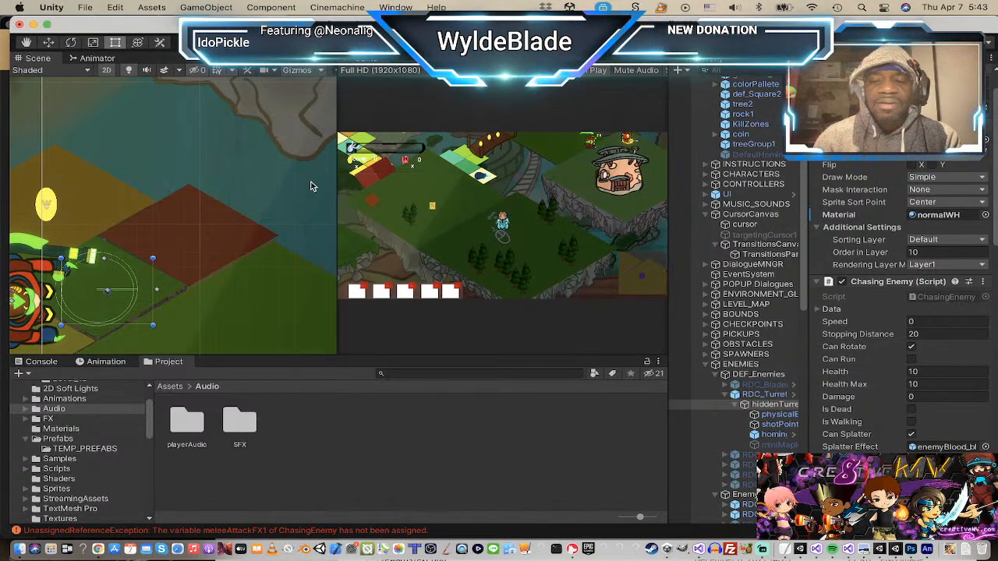
Step: Create an empty child object under the hidden turret and add a Sprite Renderer component to it
right_click(746, 405)
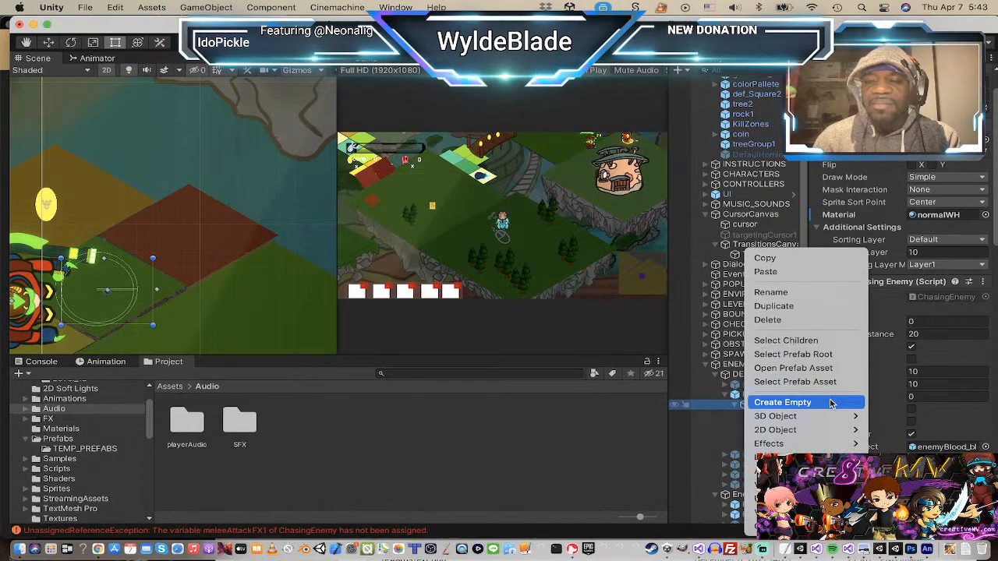
click(783, 402)
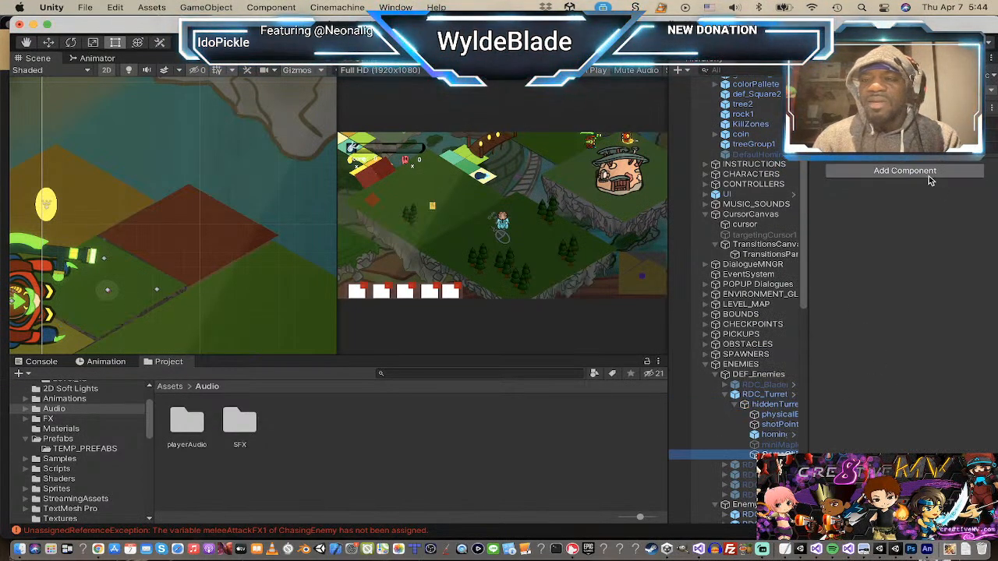
click(929, 176)
text(sp)
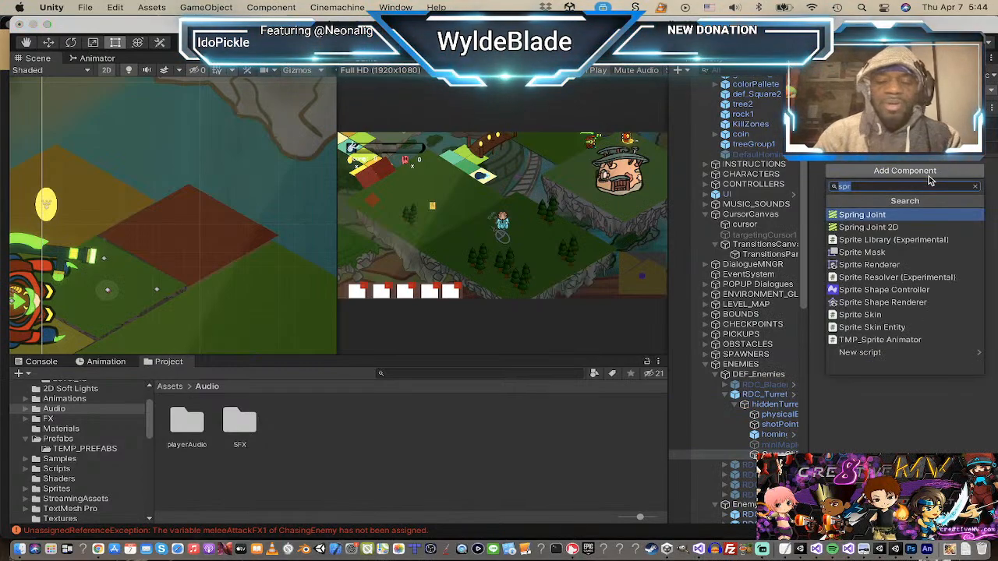
text(r)
key(Down)
key(Down)
key(Down)
key(Down)
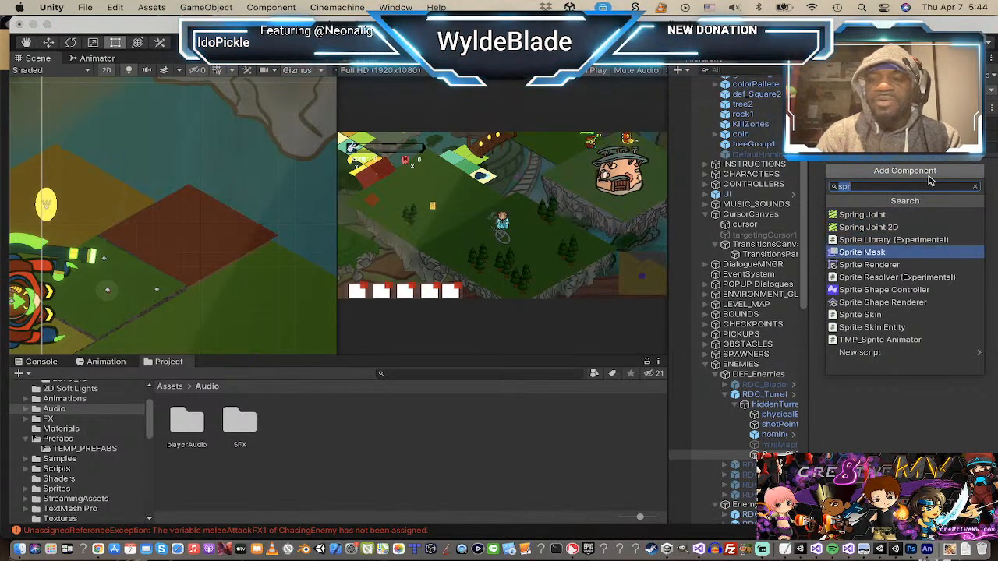
key(Return)
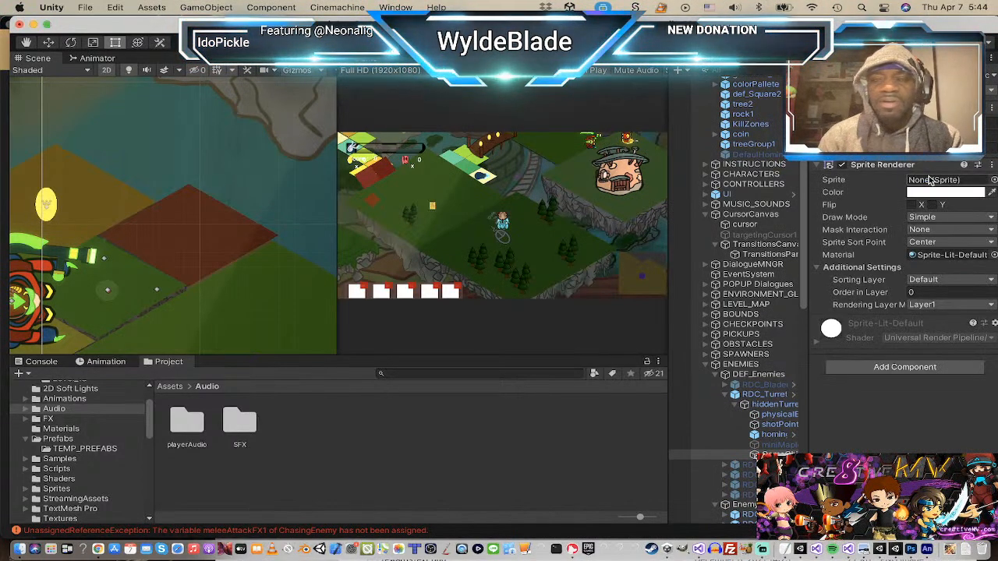
Step: Assign the round spriteSheet1_2 sprite to the new child object's Sprite Renderer
click(994, 181)
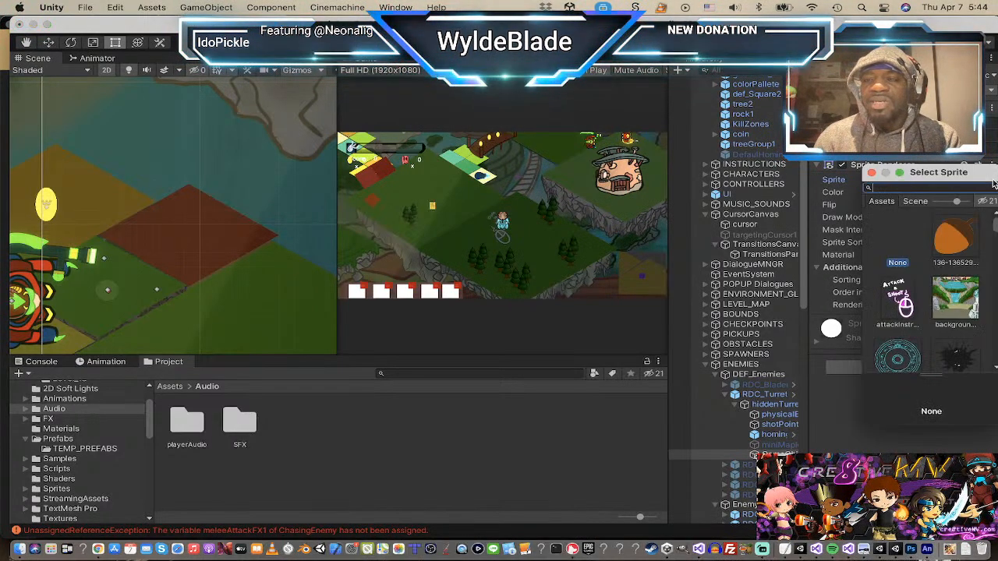
text(sprite)
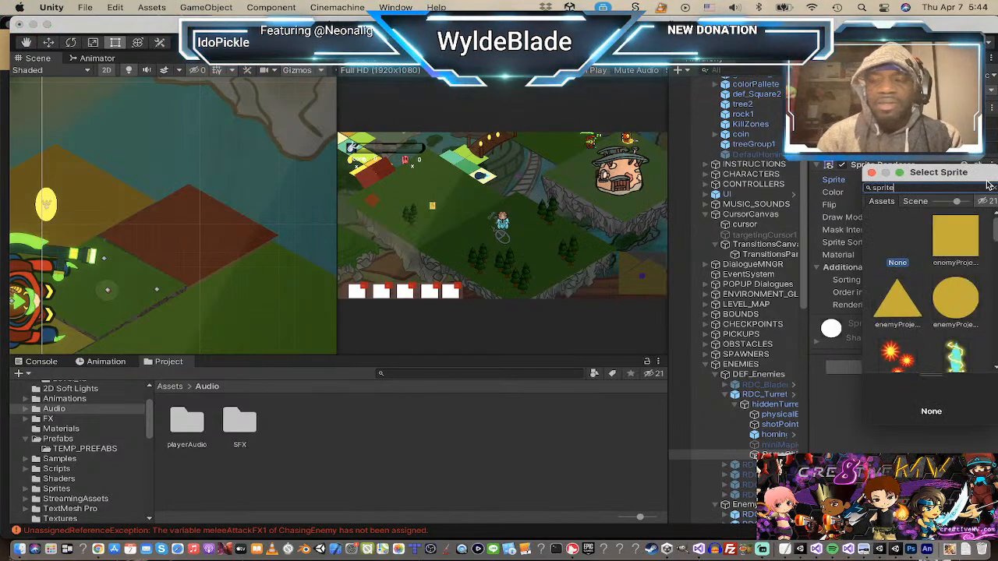
text(sheet)
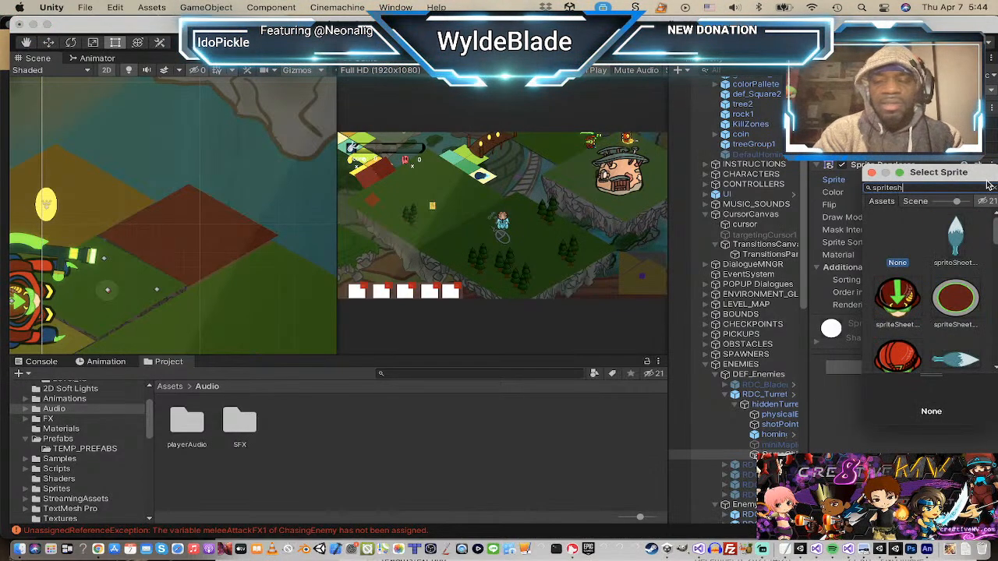
click(963, 301)
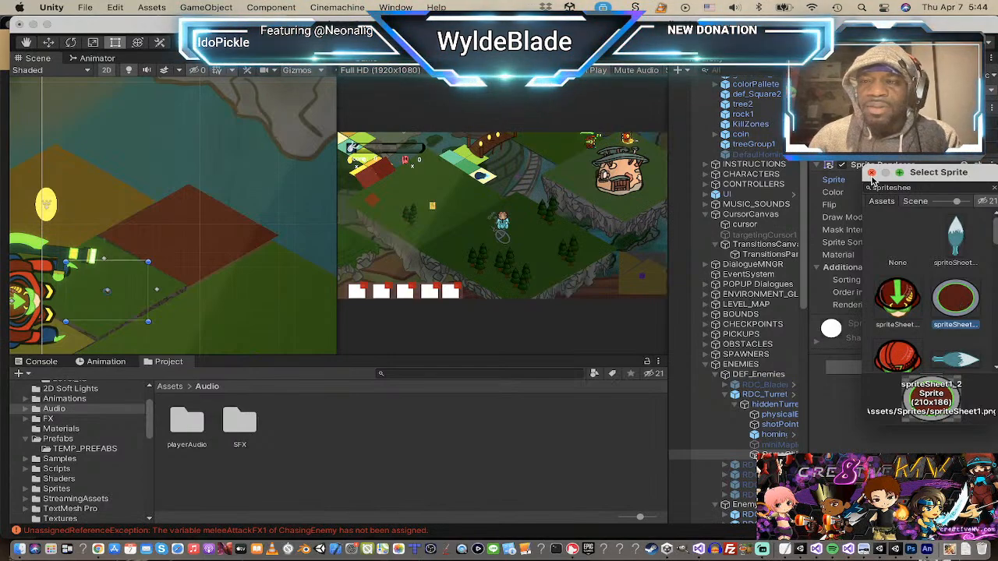
click(872, 173)
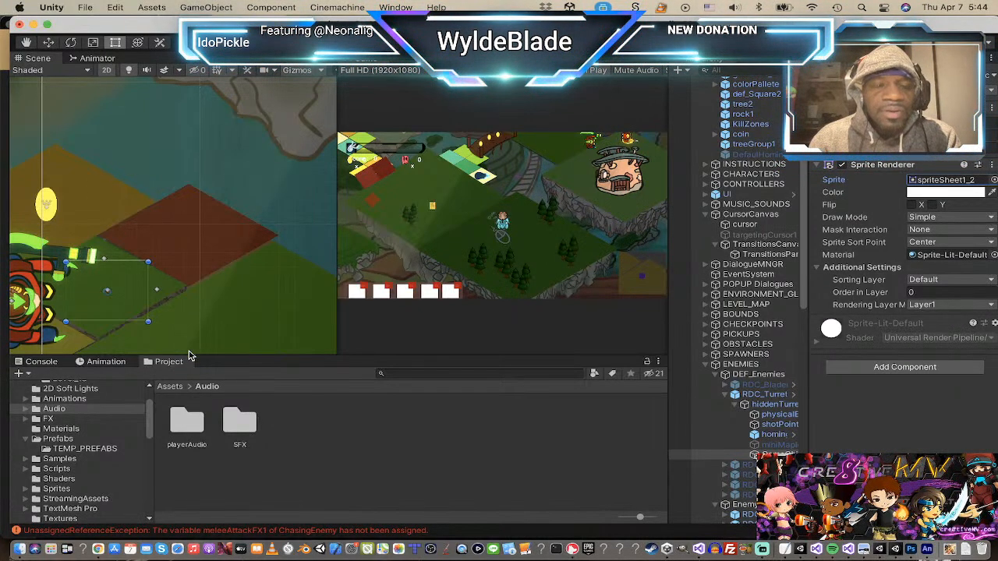
Step: Set the new sprite's Order in Layer to 20 and scale it to roughly the turret's size
key(r)
drag(107, 292, 178, 307)
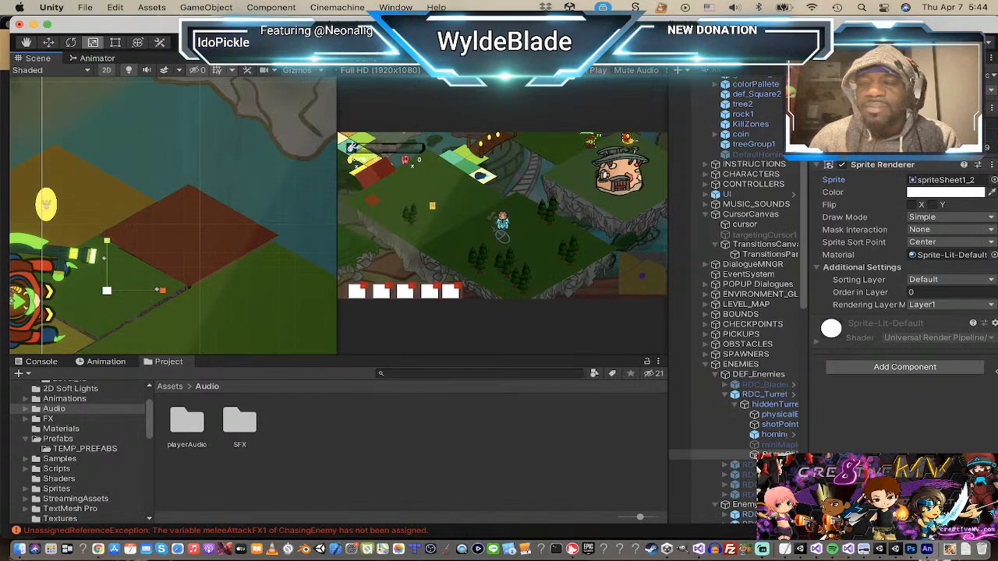
click(929, 293)
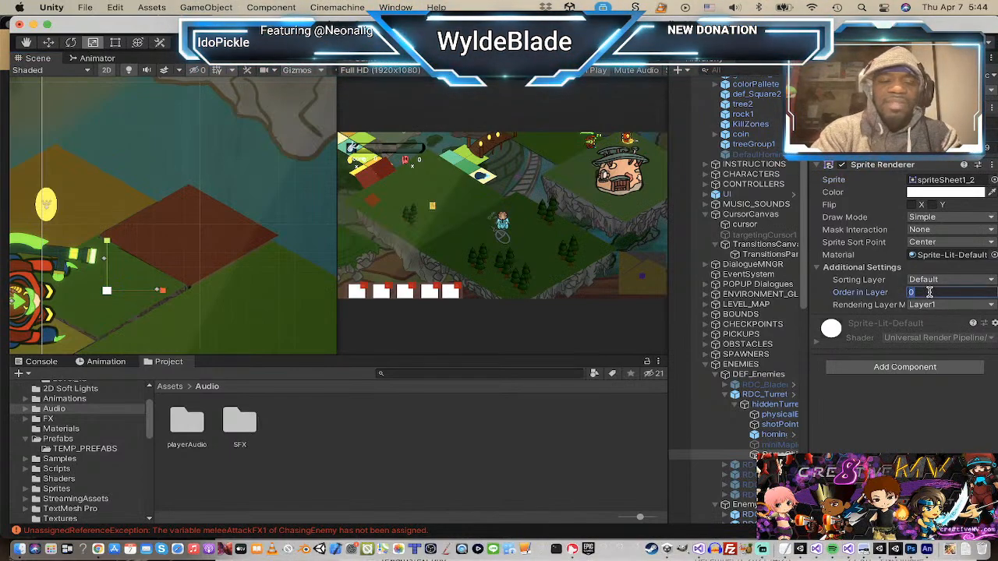
text(20)
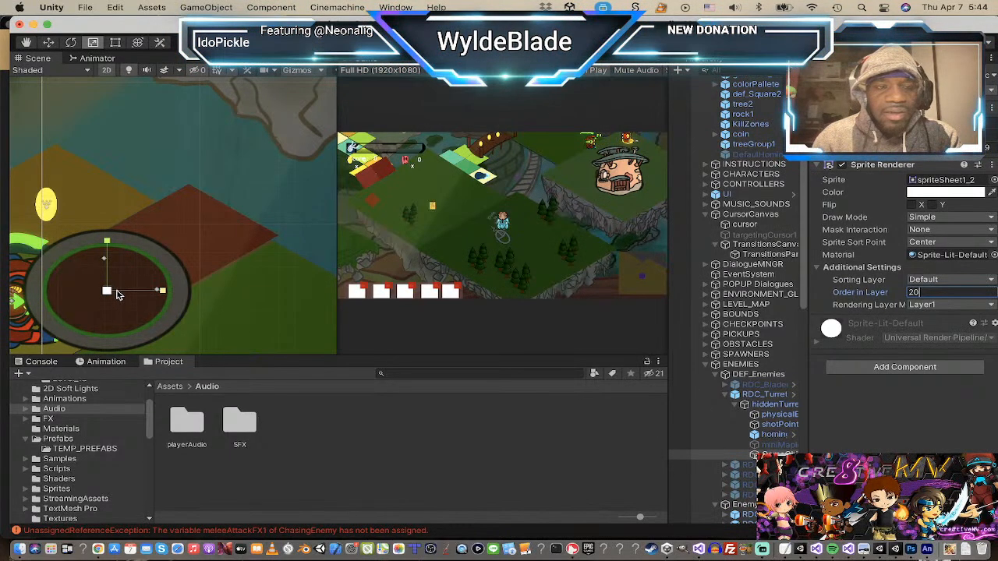
drag(107, 290, 82, 301)
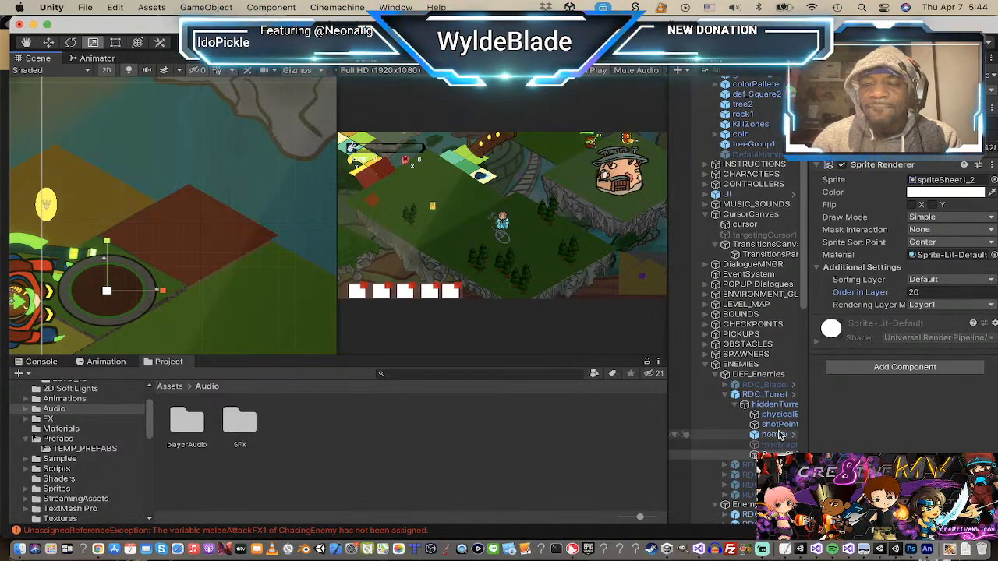
Step: Set the alpha of the hidden turret's sprite color to about 0.45
click(772, 405)
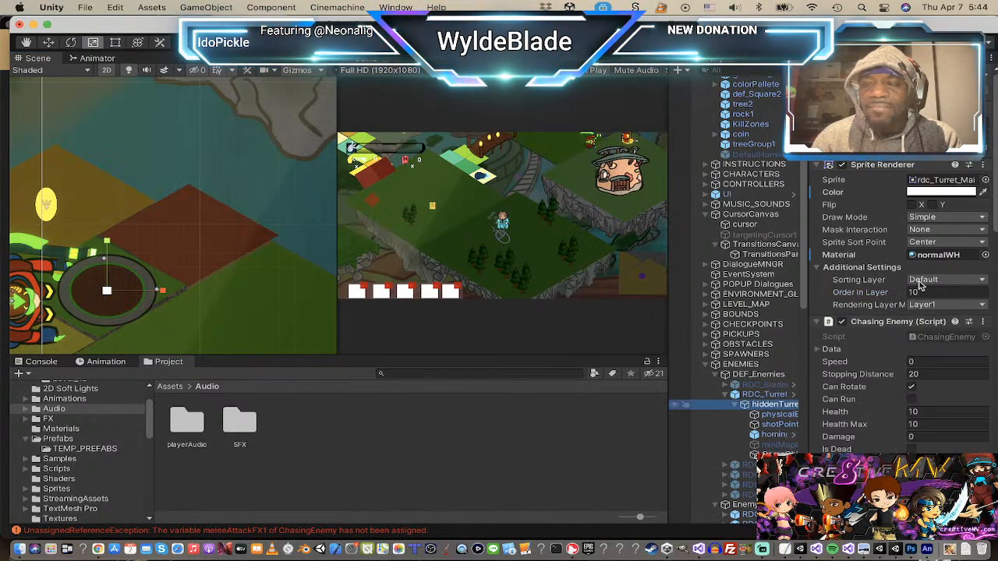
click(947, 193)
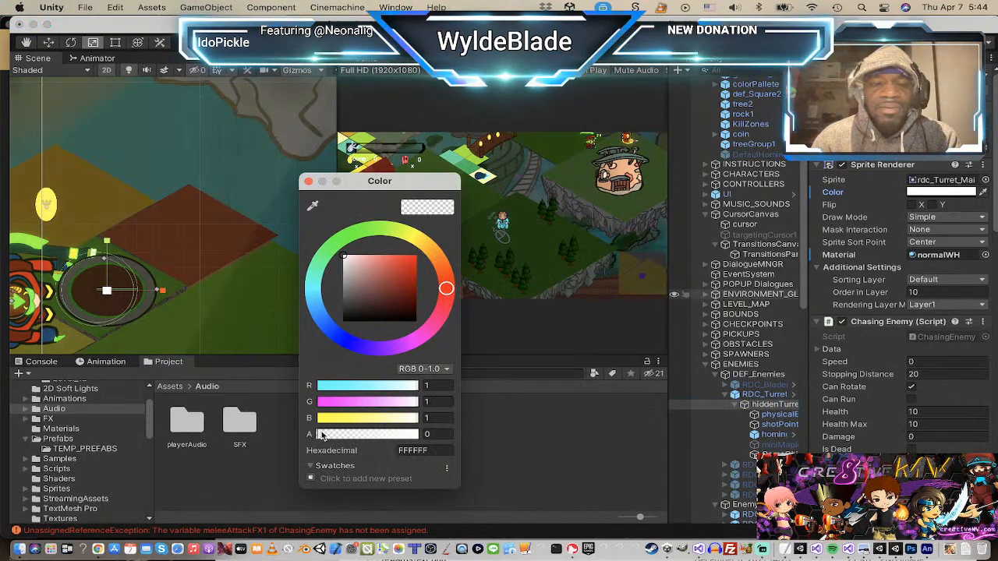
drag(322, 439, 360, 435)
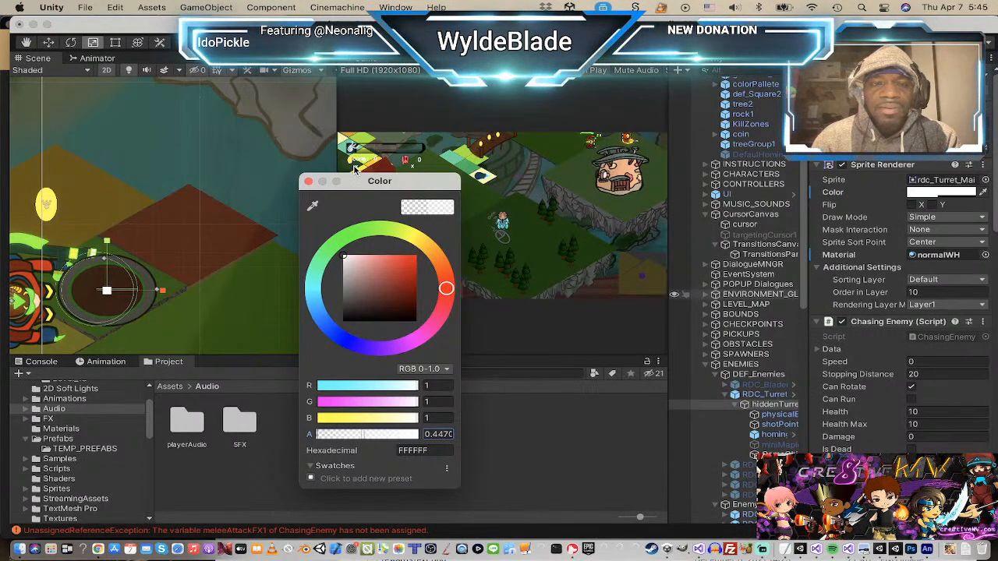
click(309, 182)
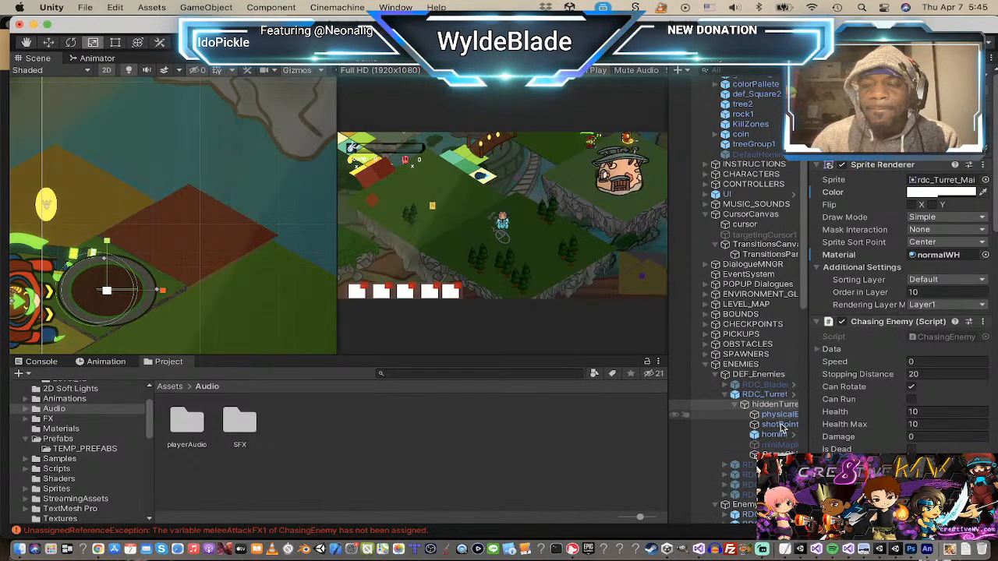
Step: Narrow the child object's round sprite into a near circle and move it over the turret's base
click(776, 454)
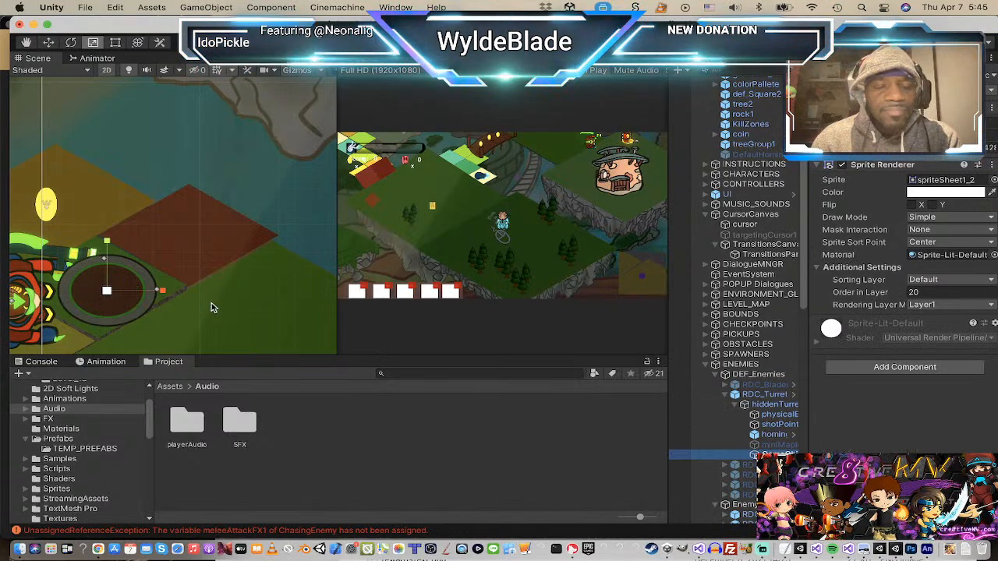
key(w)
mouse_move(130, 287)
mouse_down()
mouse_move(156, 290)
mouse_move(118, 288)
mouse_up()
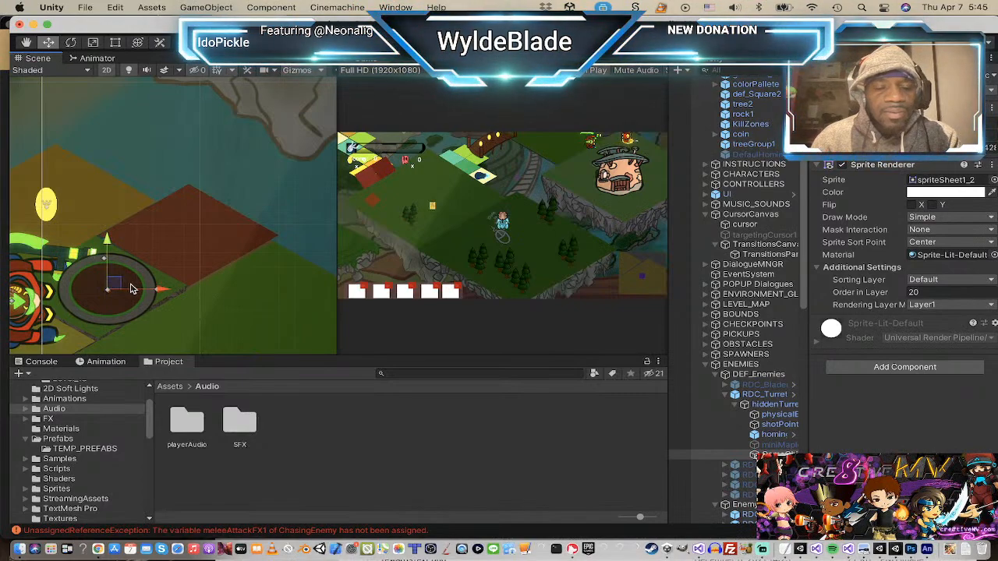
key(r)
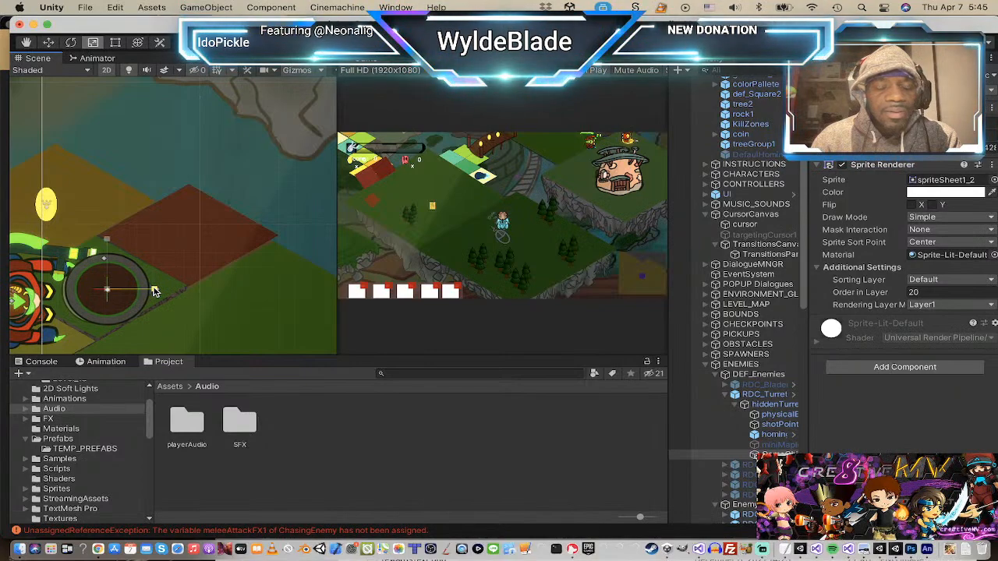
key(w)
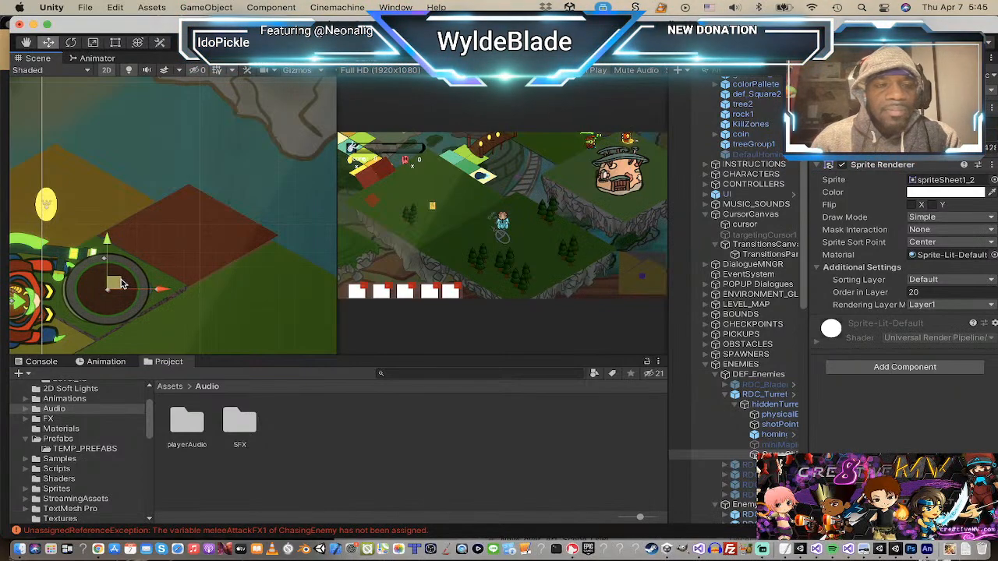
mouse_move(121, 283)
mouse_down()
mouse_move(209, 286)
mouse_move(103, 283)
mouse_up()
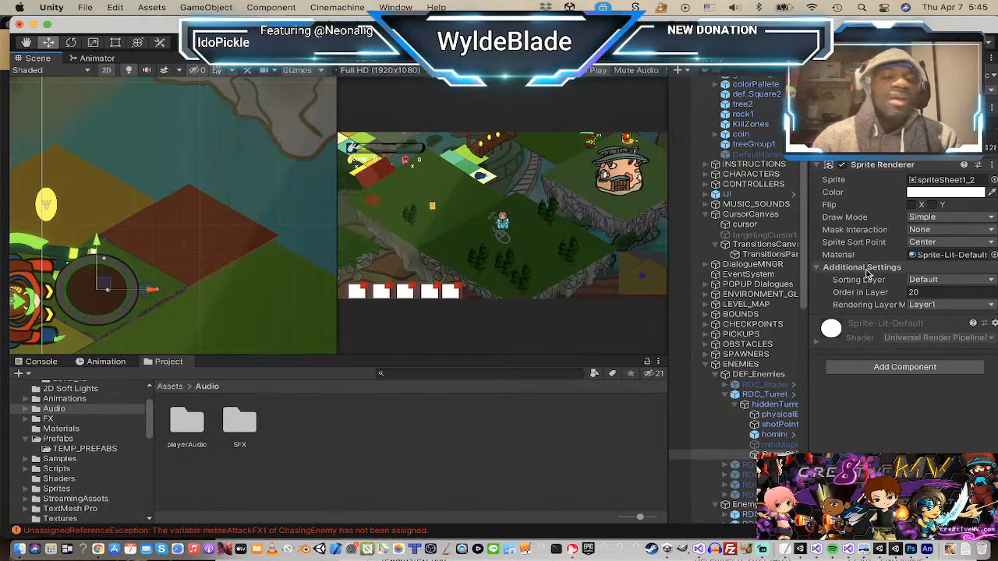
click(995, 256)
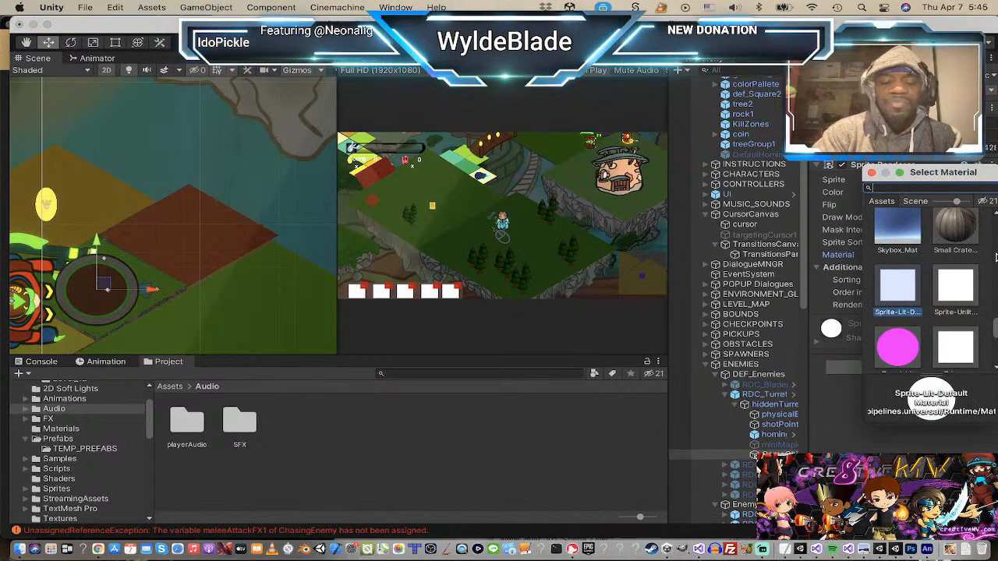
text(normal)
key(Escape)
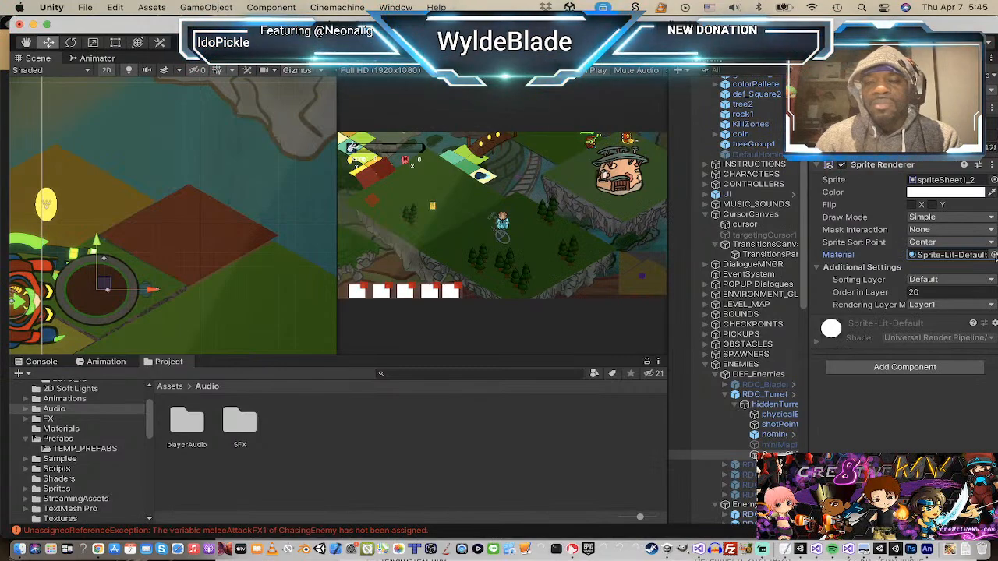
Step: Assign the normalWH material to the round base sprite
click(993, 255)
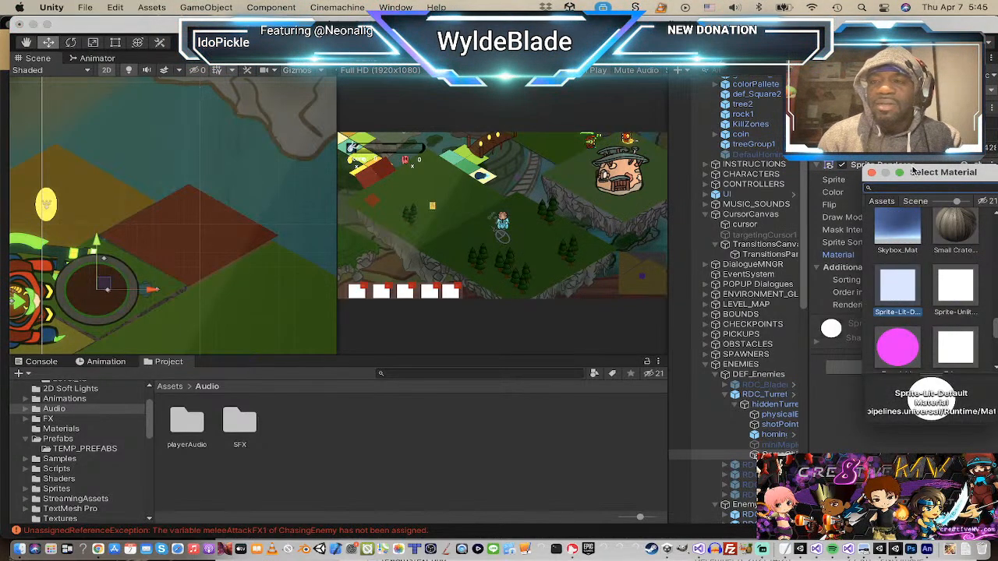
text(normal)
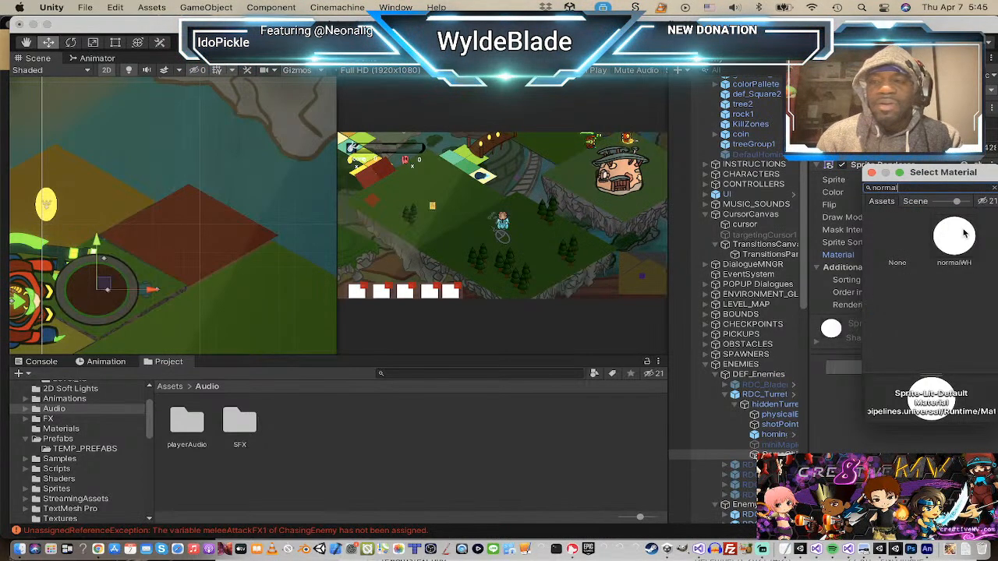
click(963, 234)
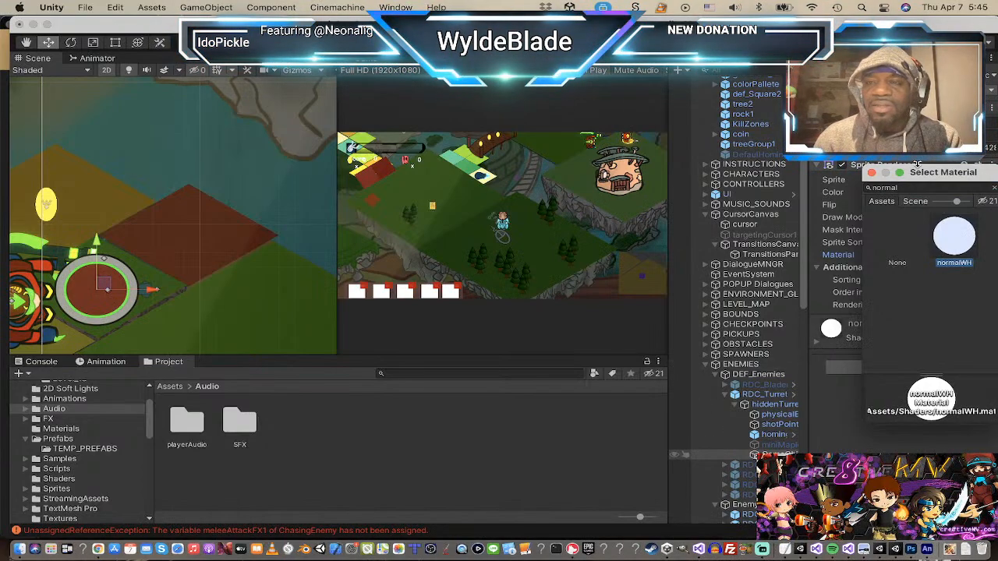
click(871, 172)
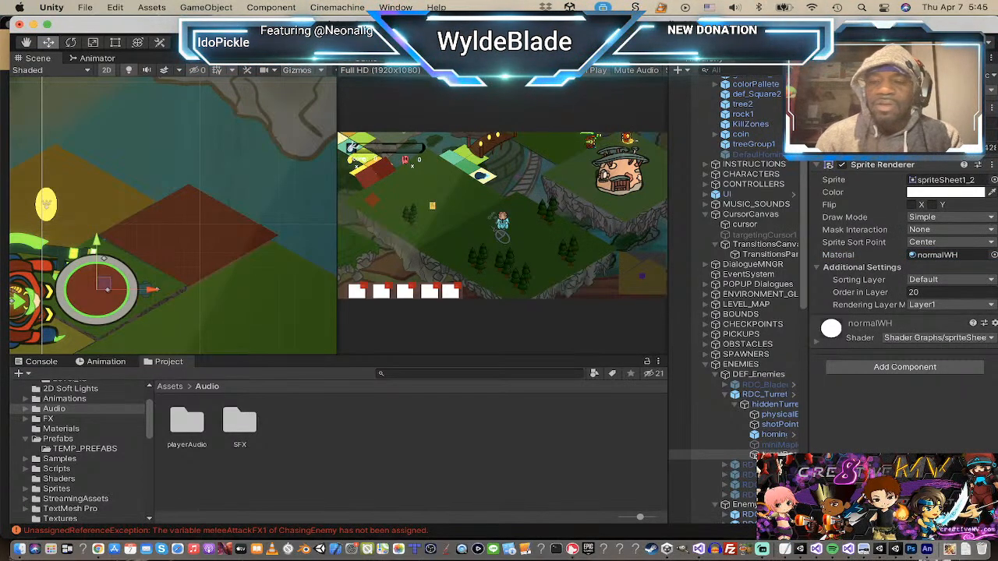
click(763, 406)
right_click(763, 406)
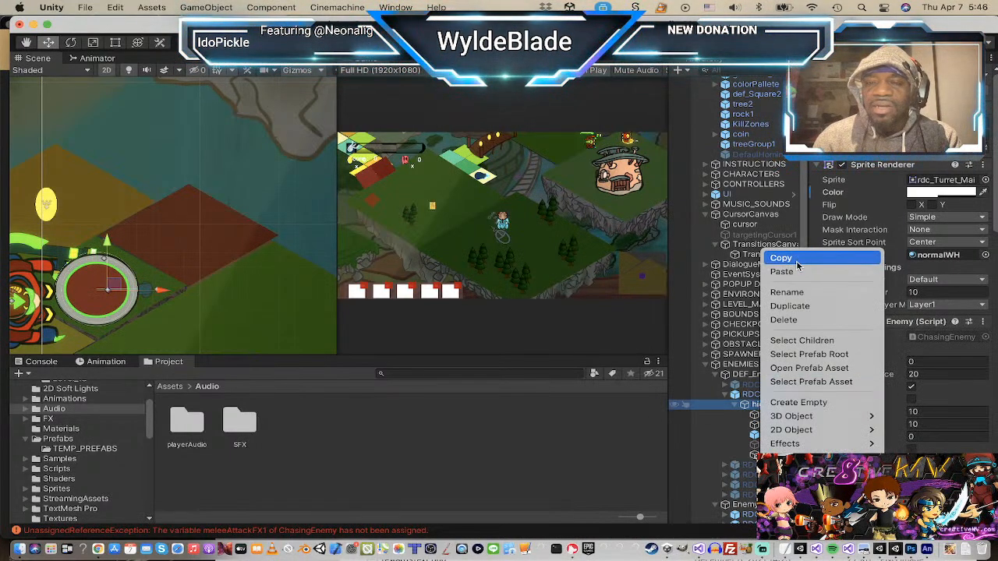
click(726, 439)
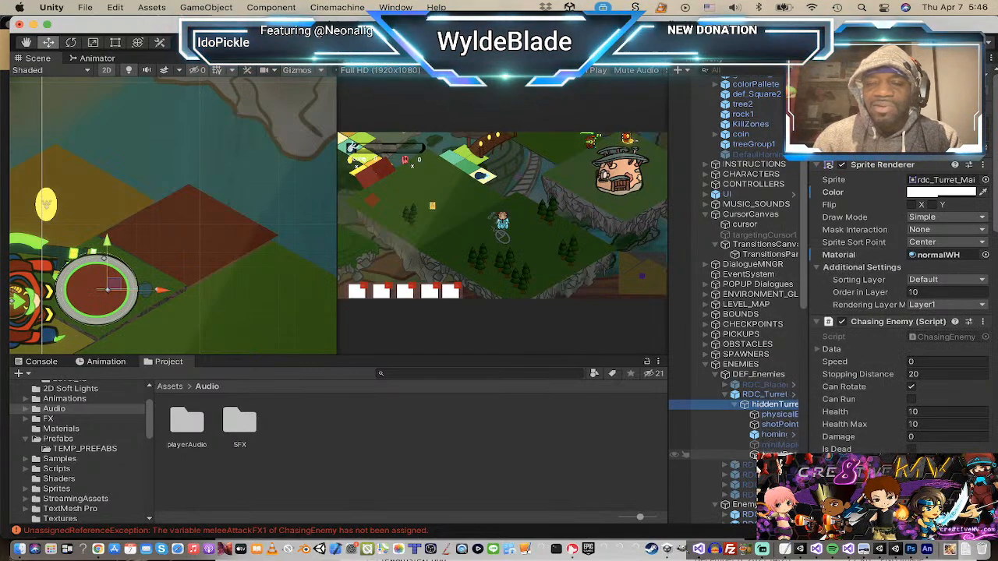
Step: Duplicate the round base sprite object twice under the hidden turret
click(772, 455)
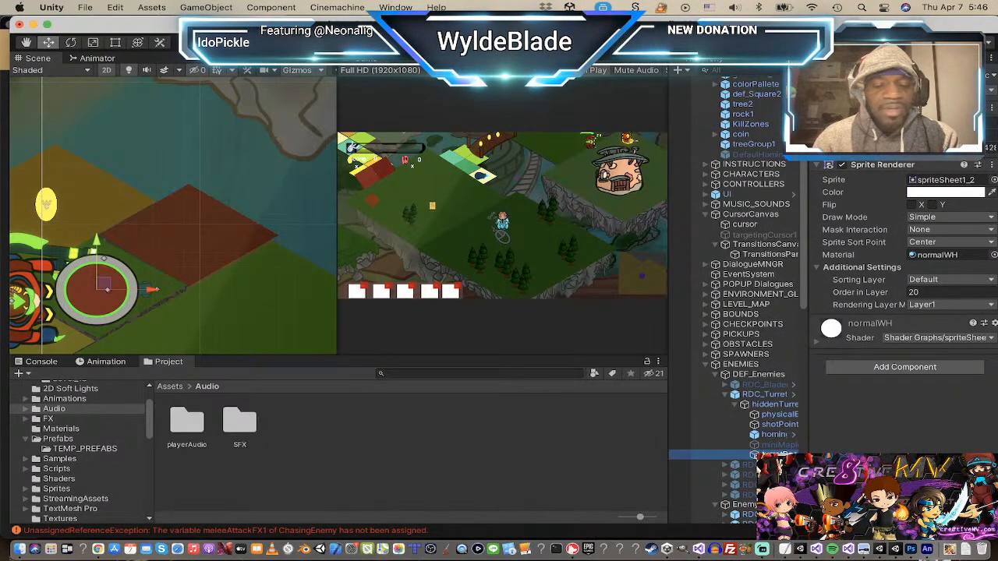
key(super+d)
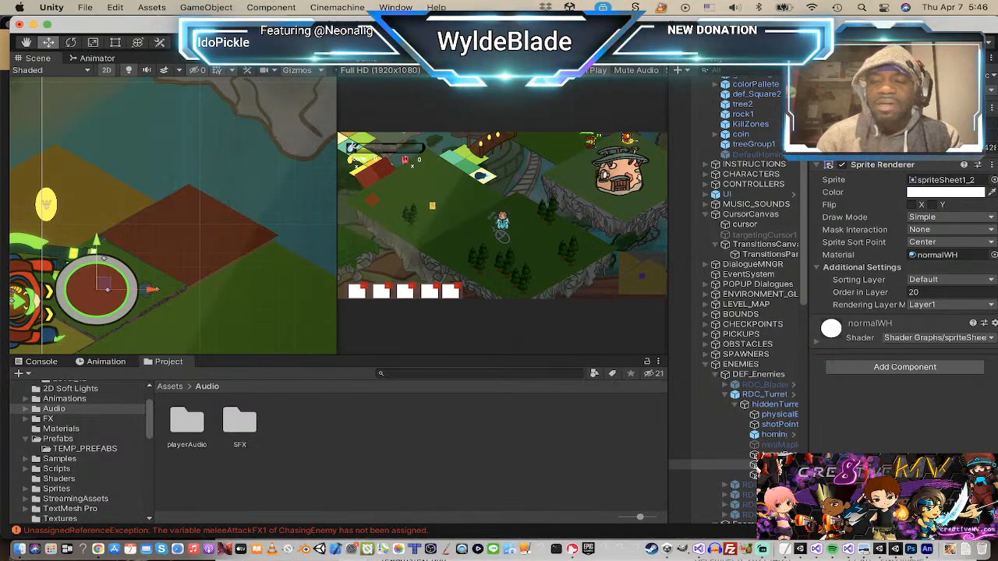
click(753, 474)
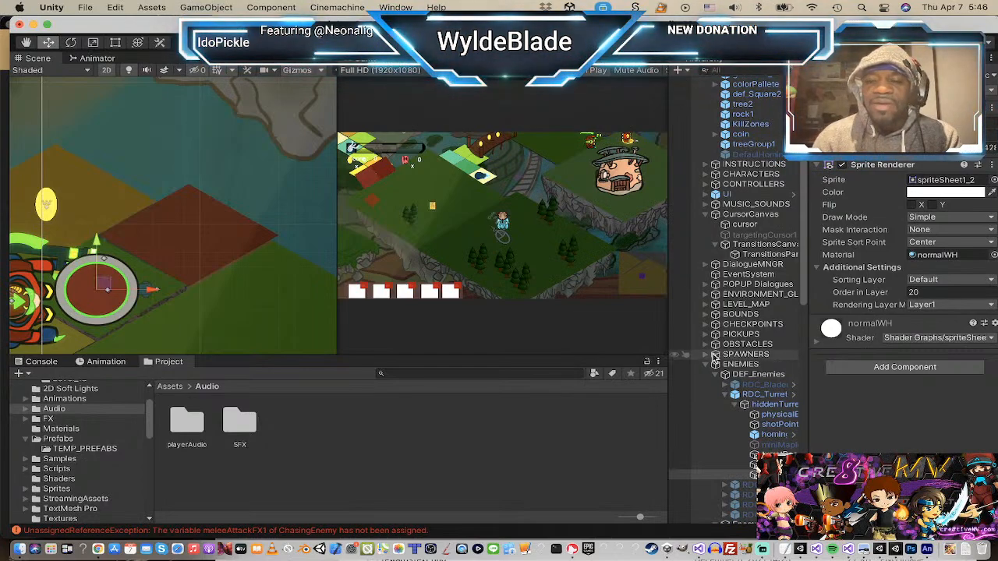
Step: Assign the square spriteSheet1_7 sprite to the first duplicate and set its Order in Layer to 21
click(768, 465)
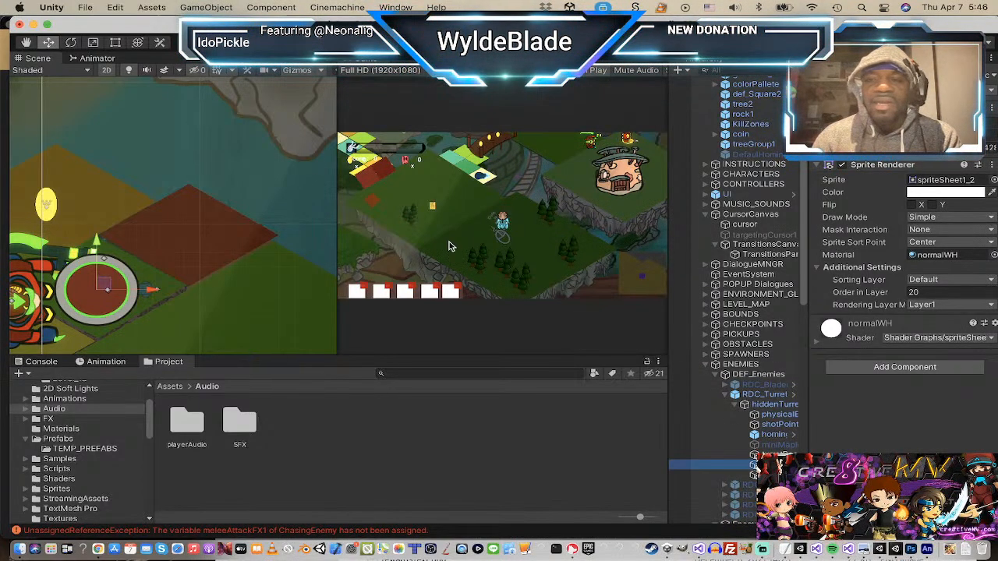
click(994, 181)
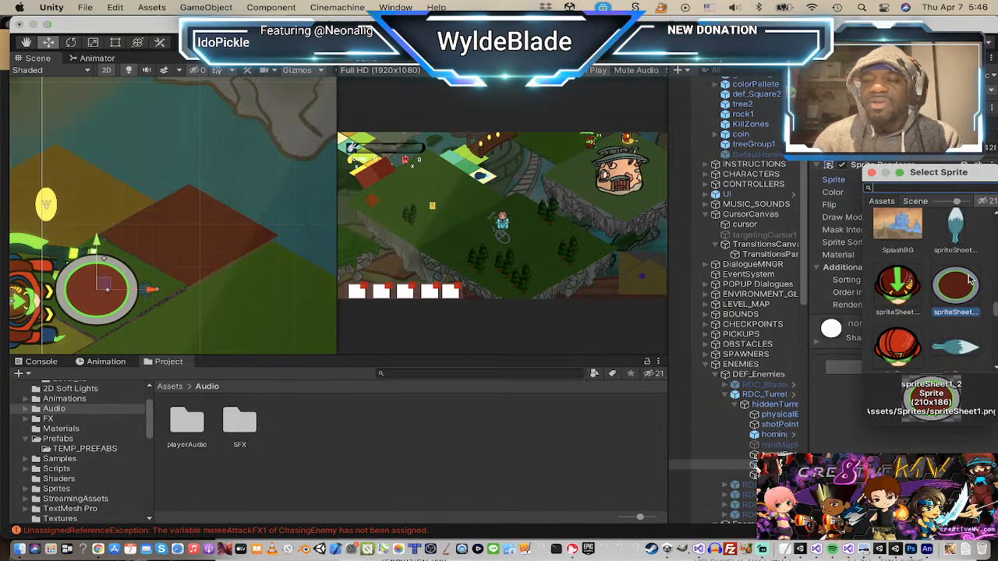
scroll(959, 289, down, 5)
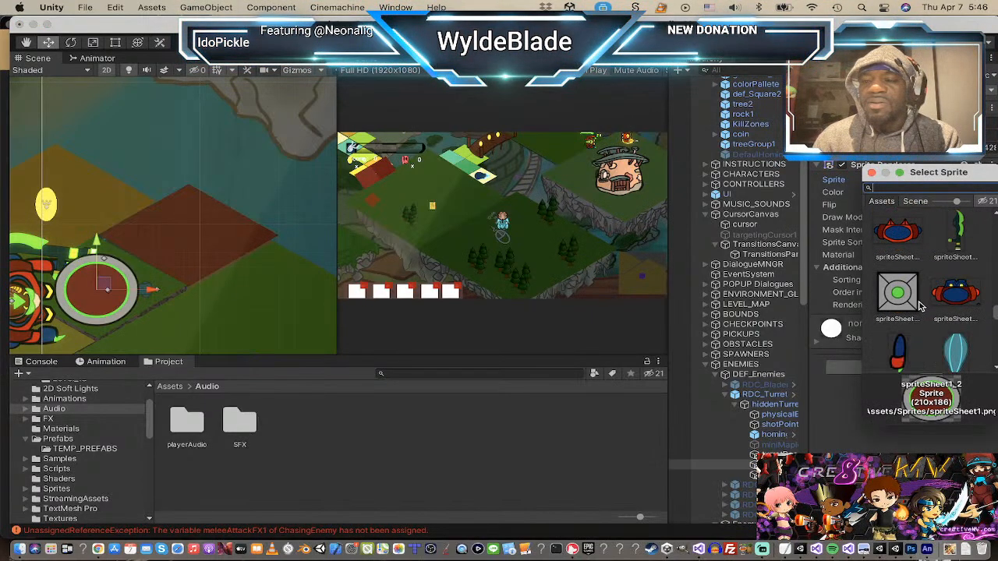
click(901, 301)
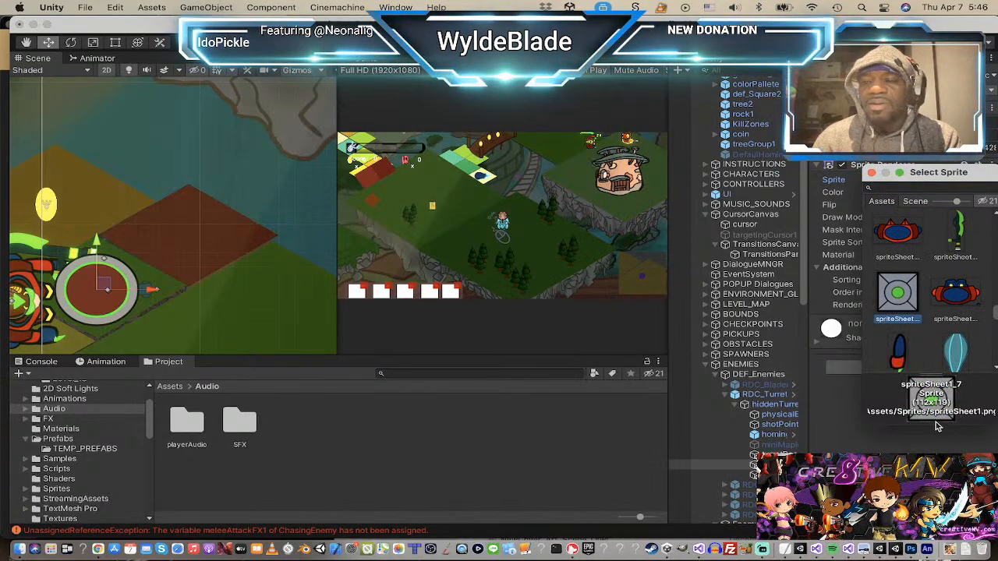
click(872, 173)
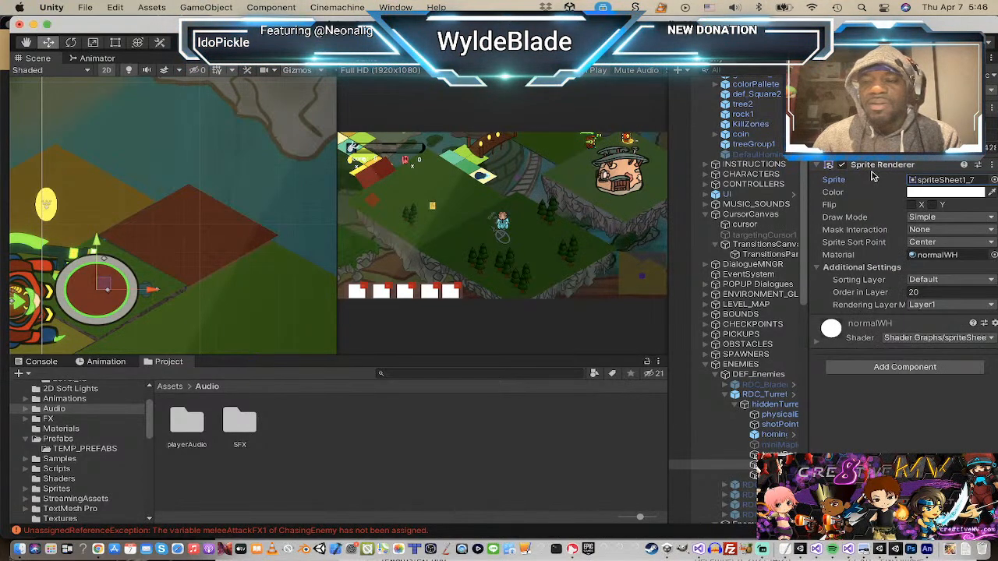
click(941, 294)
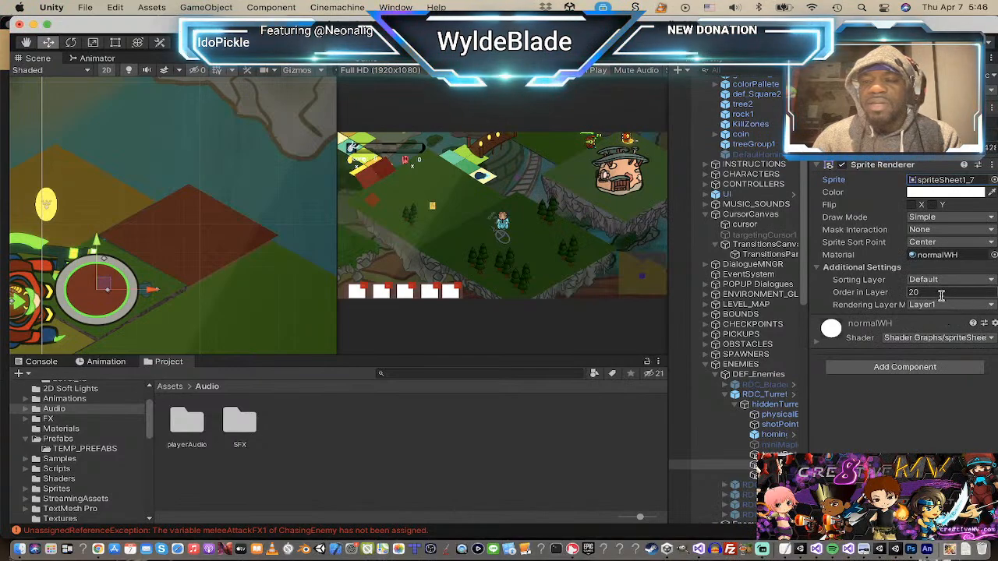
text(21)
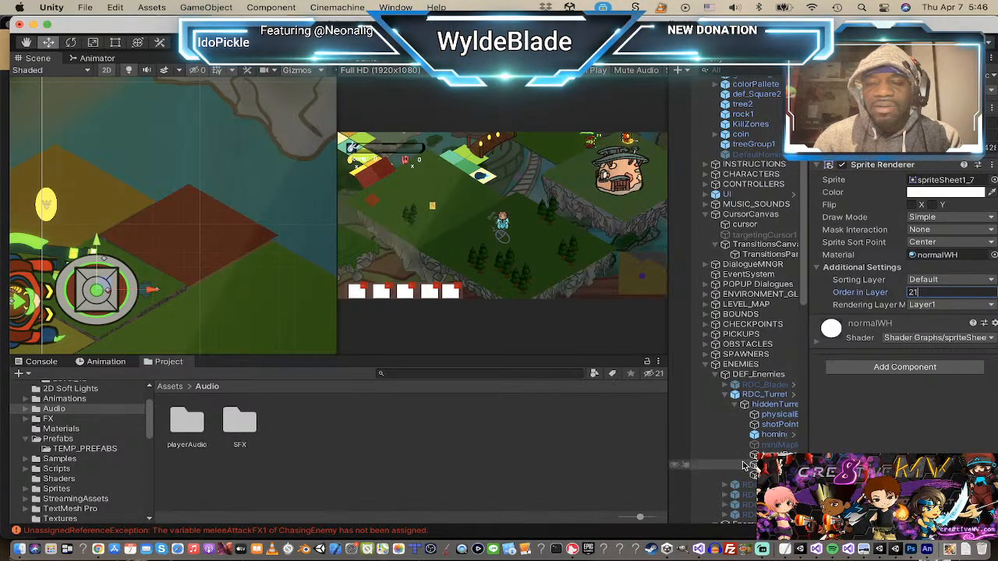
Step: Scale the square sprite slightly and nudge it so it sits centered on the round base
click(702, 465)
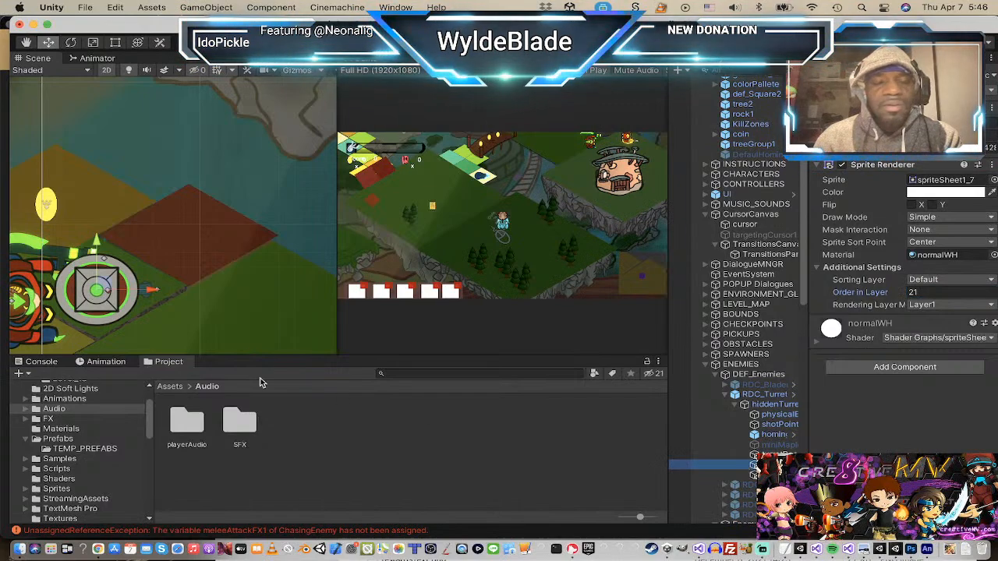
key(t)
drag(151, 289, 155, 286)
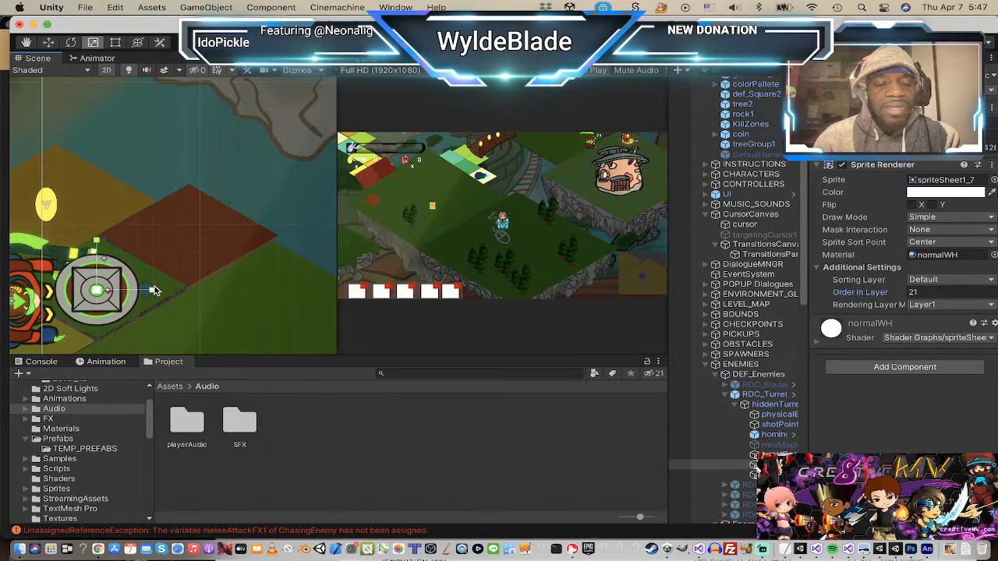
key(q)
key(w)
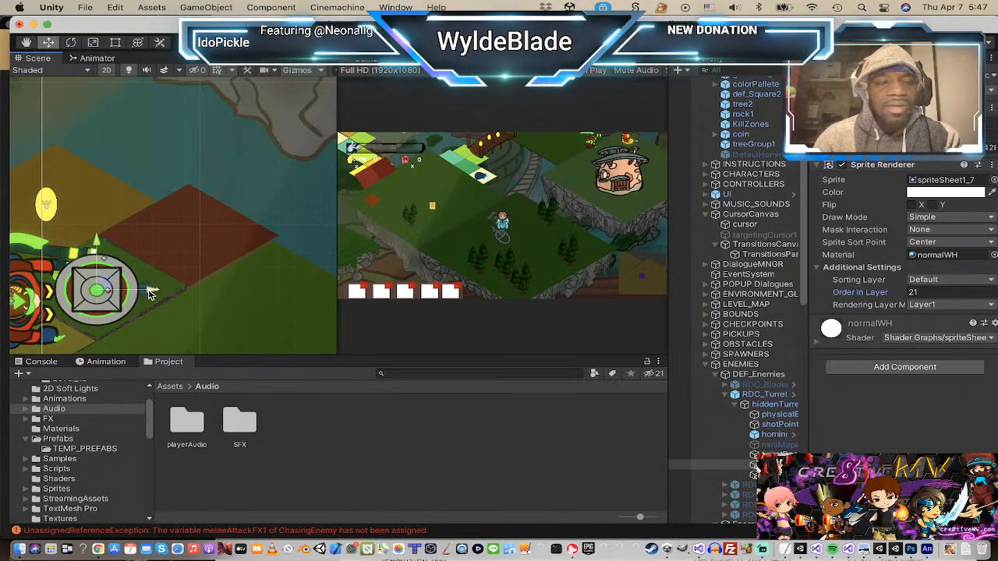
mouse_move(151, 293)
mouse_down()
mouse_move(161, 293)
mouse_move(150, 293)
mouse_up()
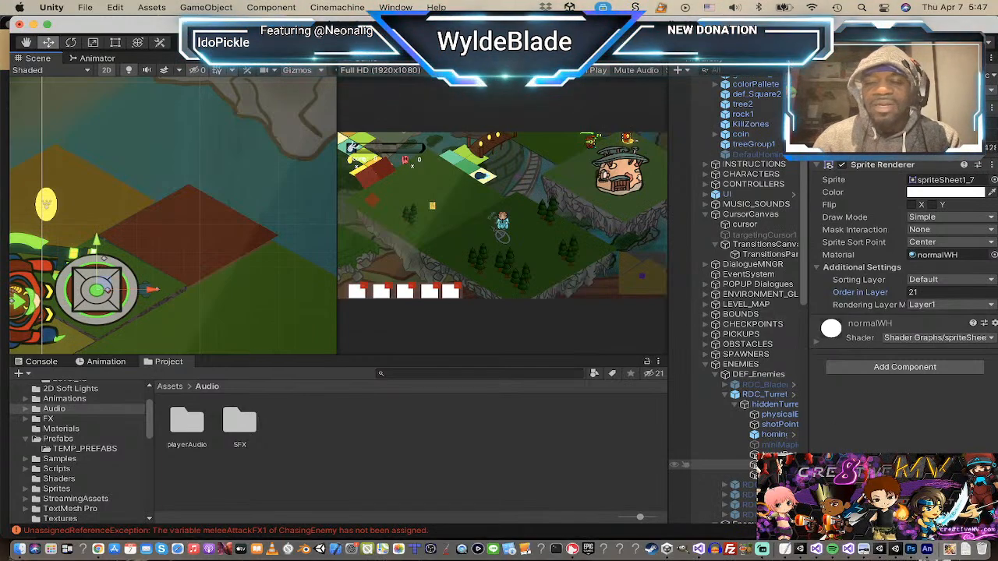
Step: Assign the blue spriteSheet1_19 barrel sprite to the second duplicate and set its Order in Layer to 21
click(779, 475)
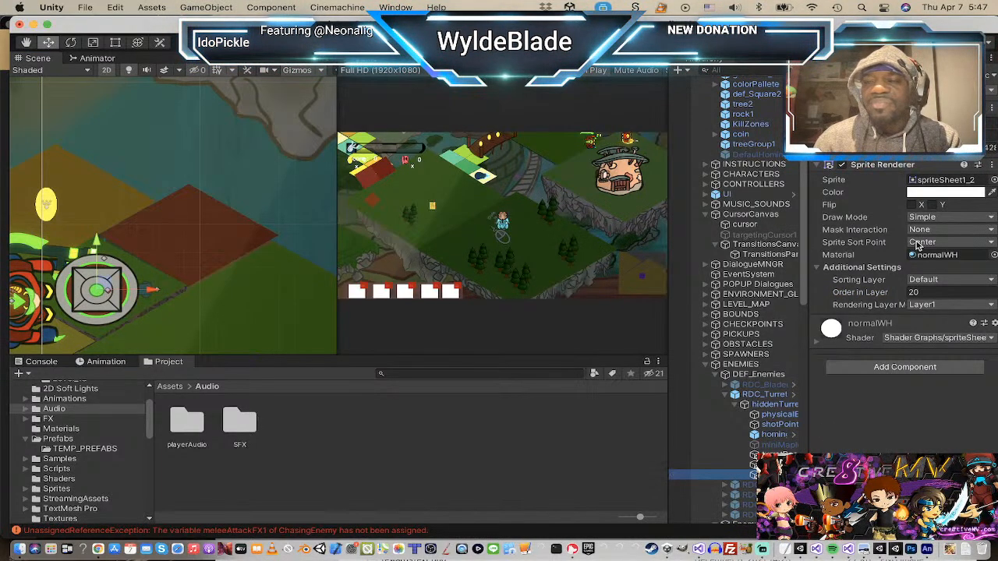
click(993, 180)
scroll(960, 292, down, 3)
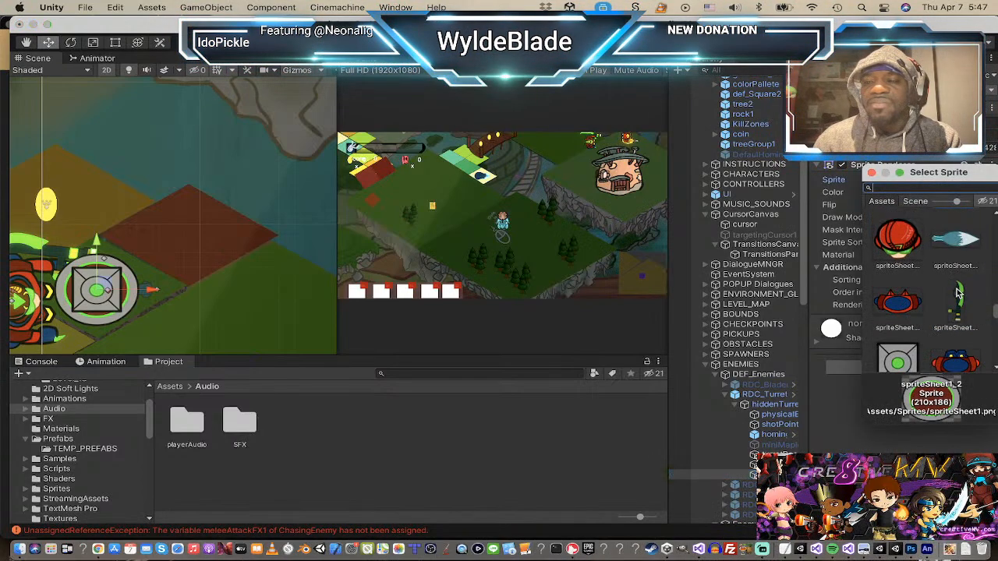
scroll(960, 292, down, 4)
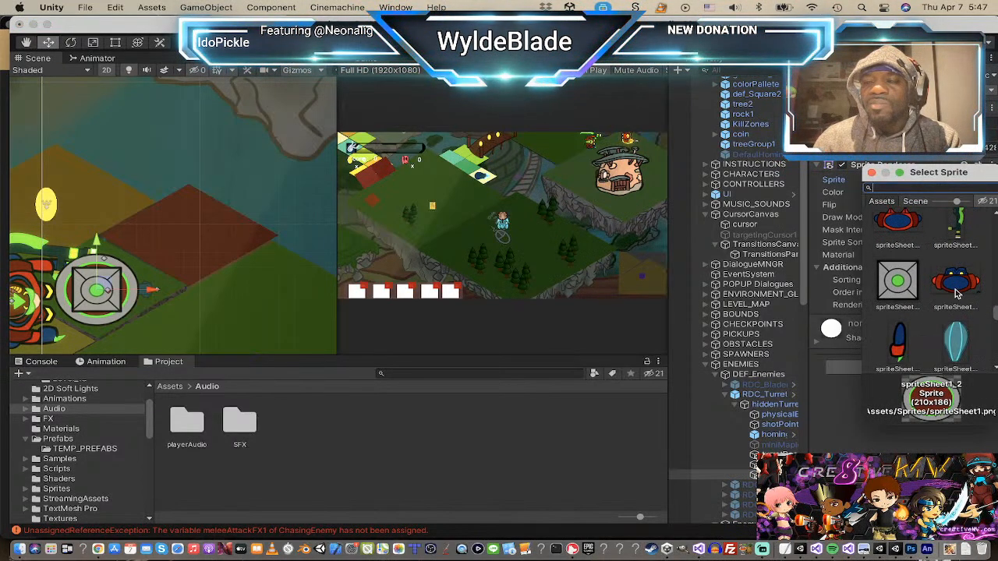
scroll(936, 313, down, 5)
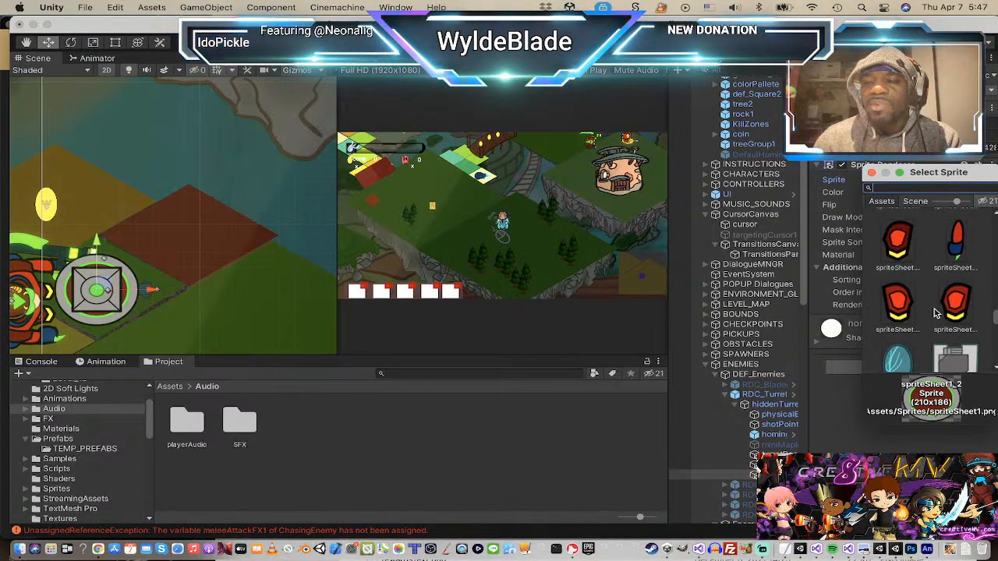
scroll(936, 314, down, 3)
click(901, 304)
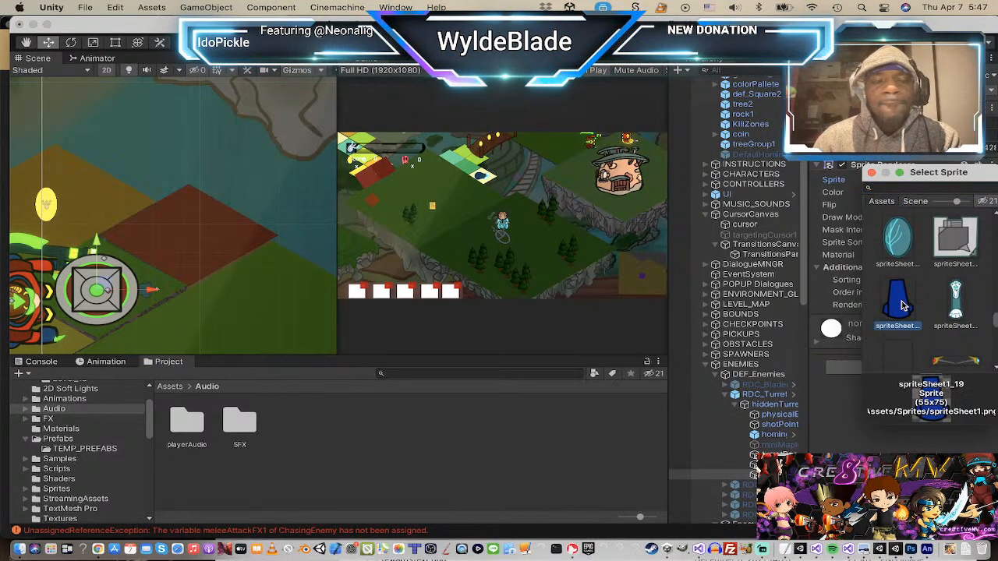
click(872, 174)
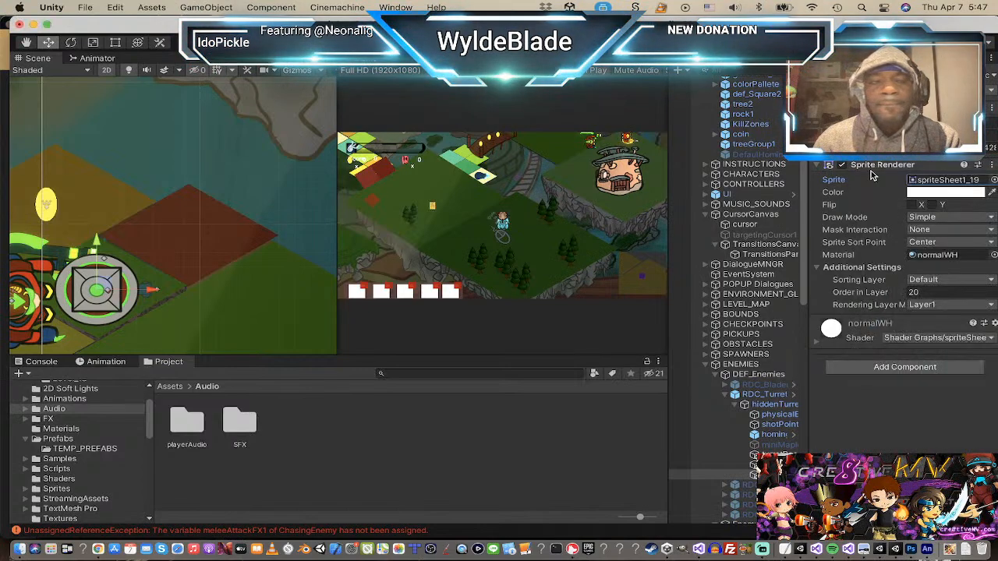
click(935, 293)
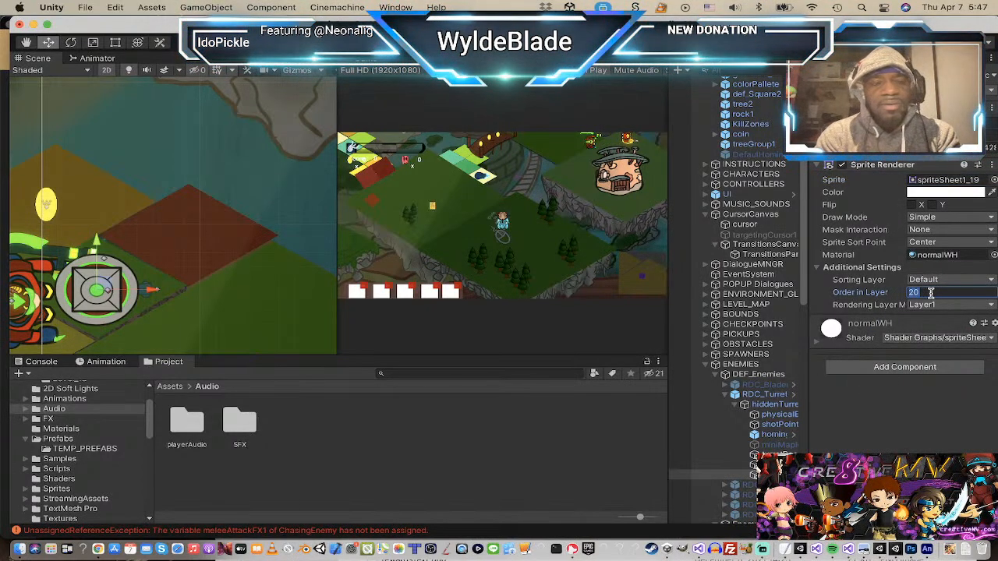
text(21)
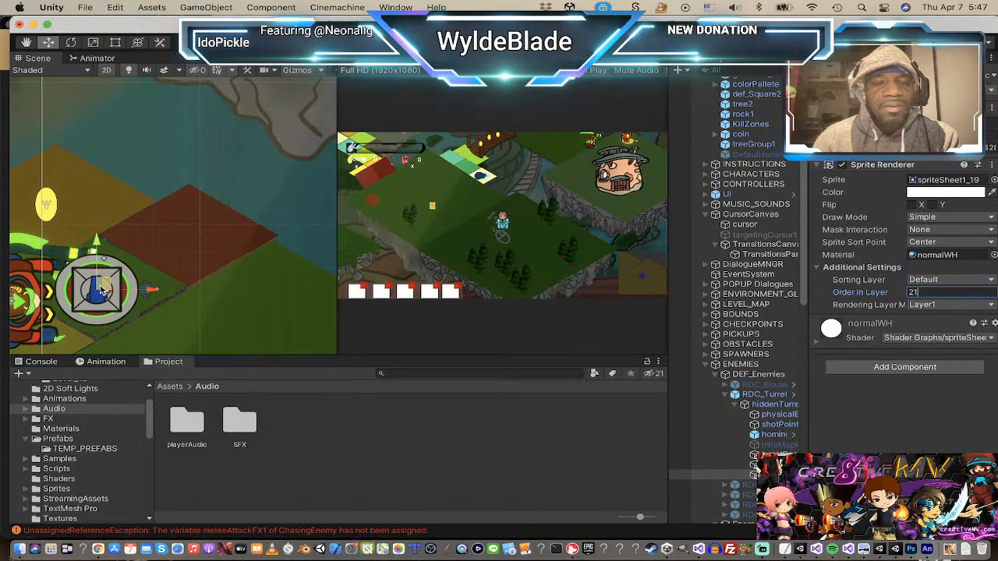
Step: Rotate the blue barrel sprite a quarter turn counterclockwise so it lies horizontally with its wide end facing right
click(753, 474)
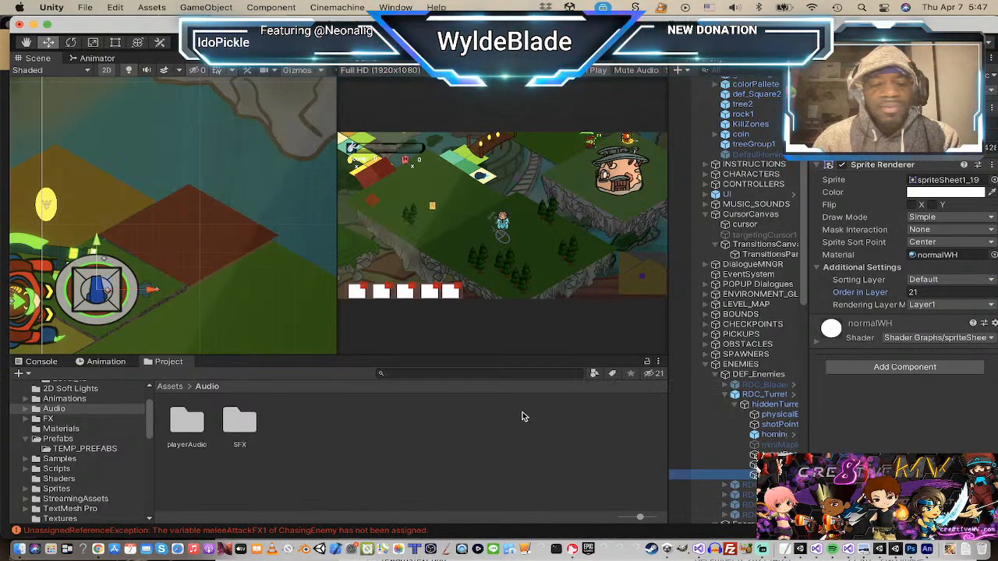
key(t)
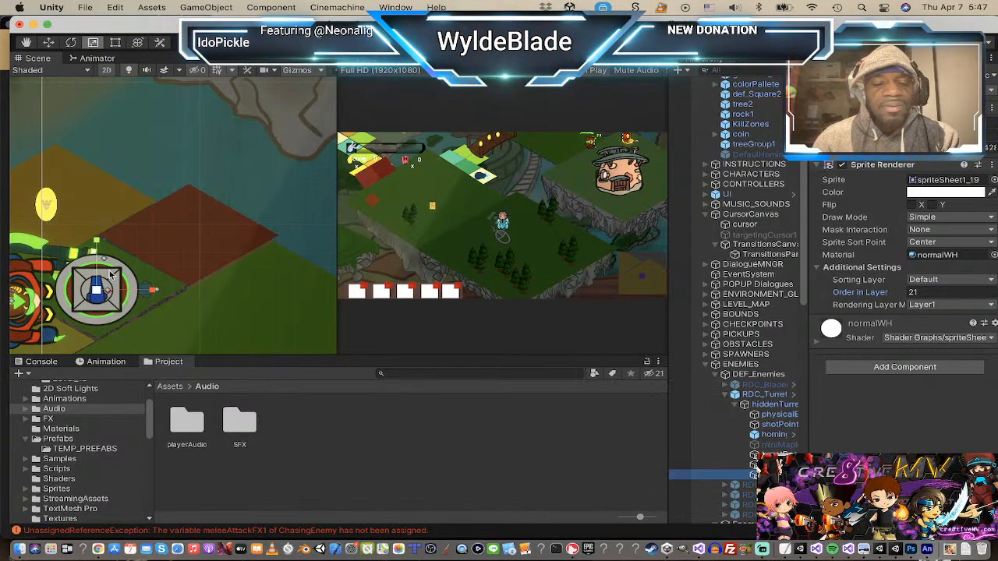
key(e)
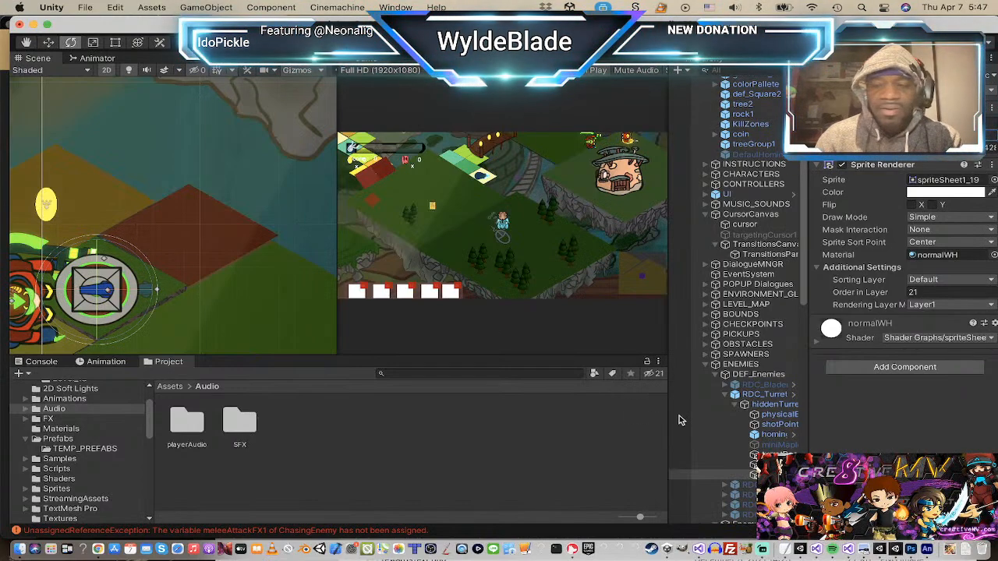
click(672, 474)
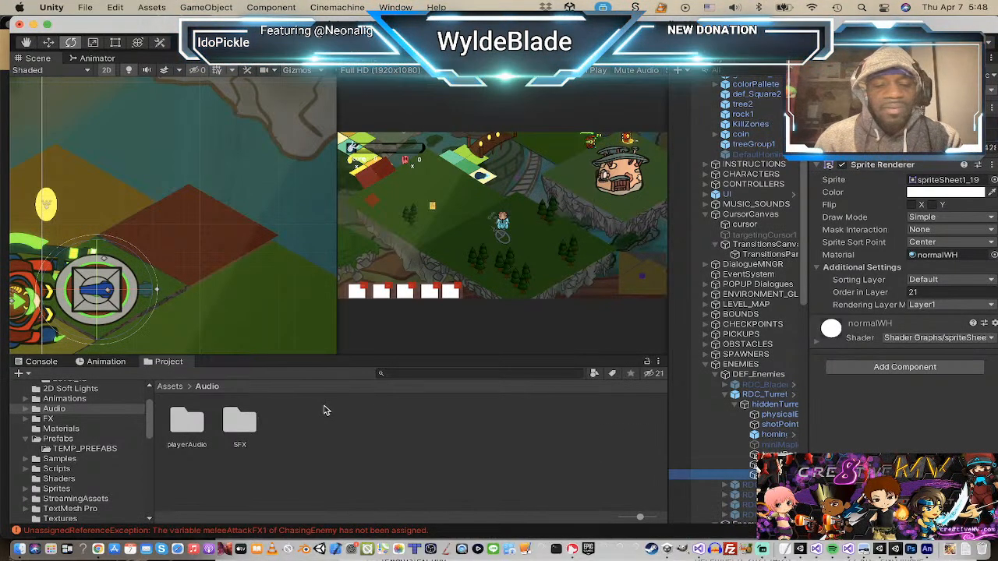
Step: Move the barrel out past the square sprite's right edge and nest its object under the square sprite's object
key(w)
mouse_move(44, 290)
mouse_down()
mouse_move(98, 290)
mouse_move(83, 293)
mouse_up()
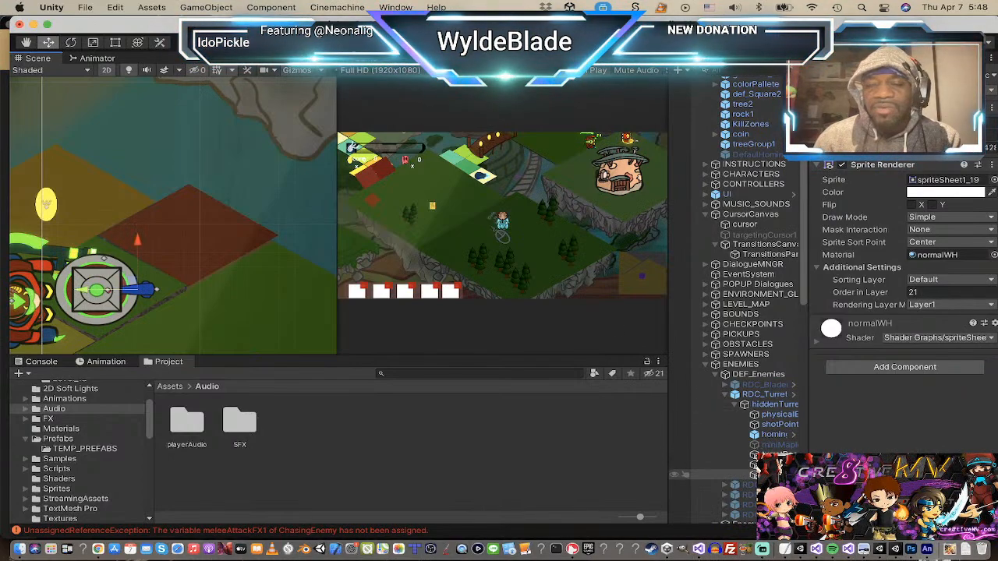
click(683, 475)
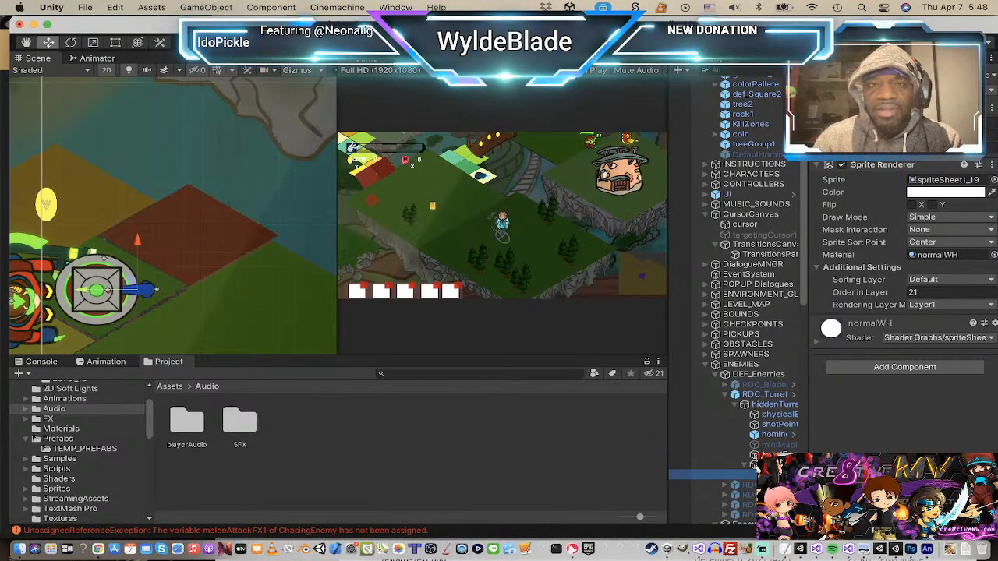
drag(742, 28, 811, 35)
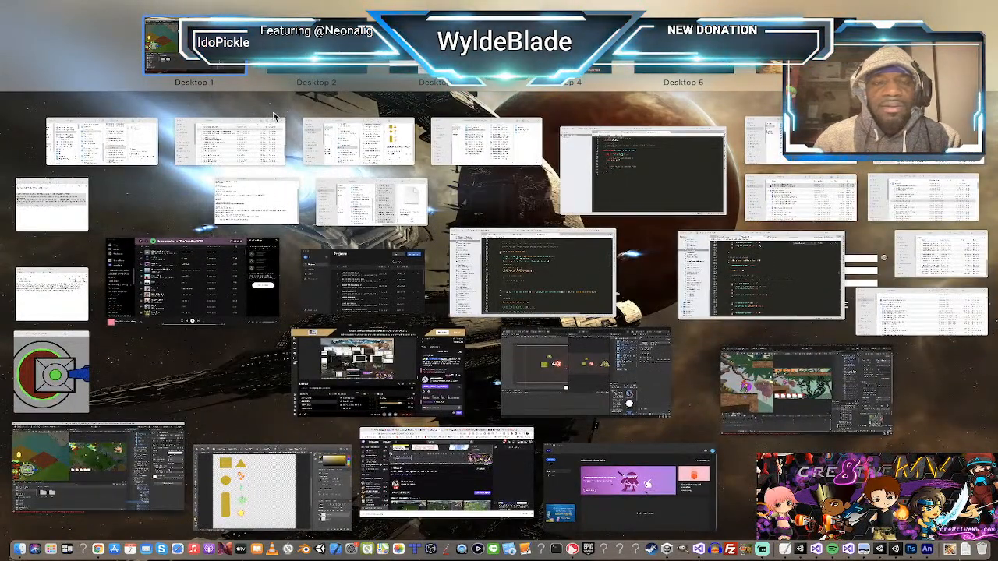
click(238, 17)
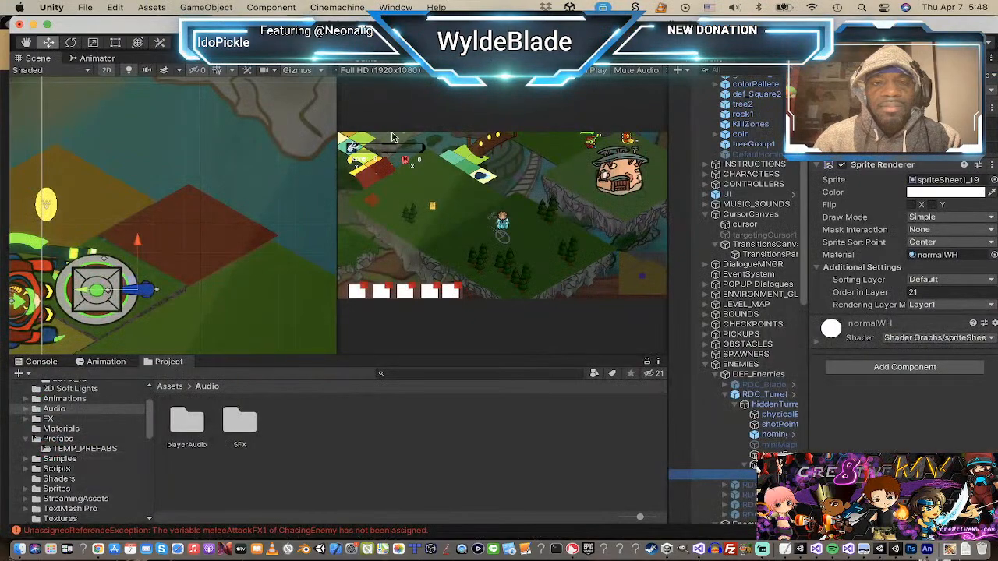
mouse_move(238, 24)
mouse_down()
mouse_move(283, 36)
mouse_move(262, 82)
mouse_move(258, 24)
mouse_up()
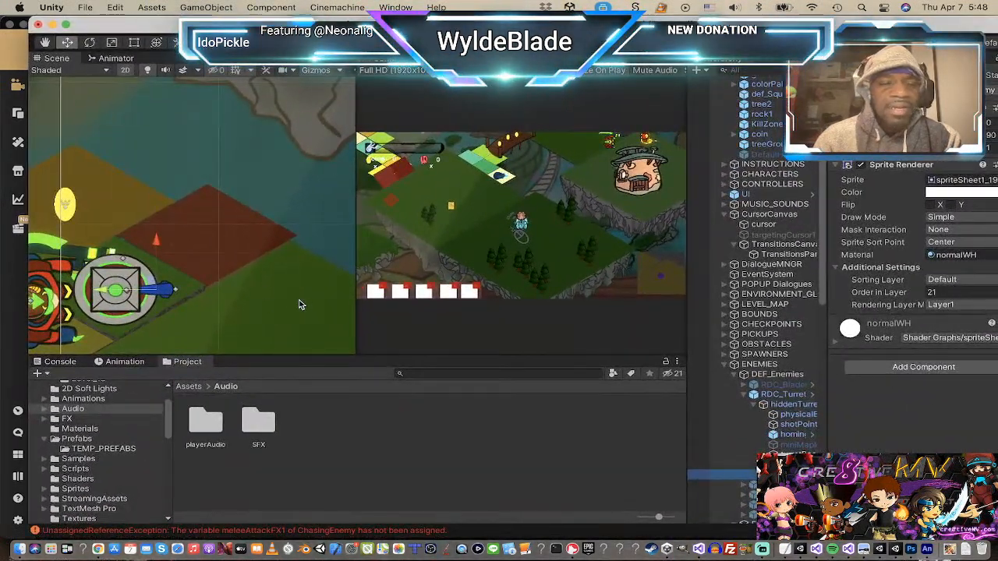
Step: Inspect the turret's parent object, square body and barrel, checking the Sprite Renderer settings of each
scroll(284, 351, down, 3)
middle_drag(227, 301, 222, 215)
scroll(222, 218, up, 4)
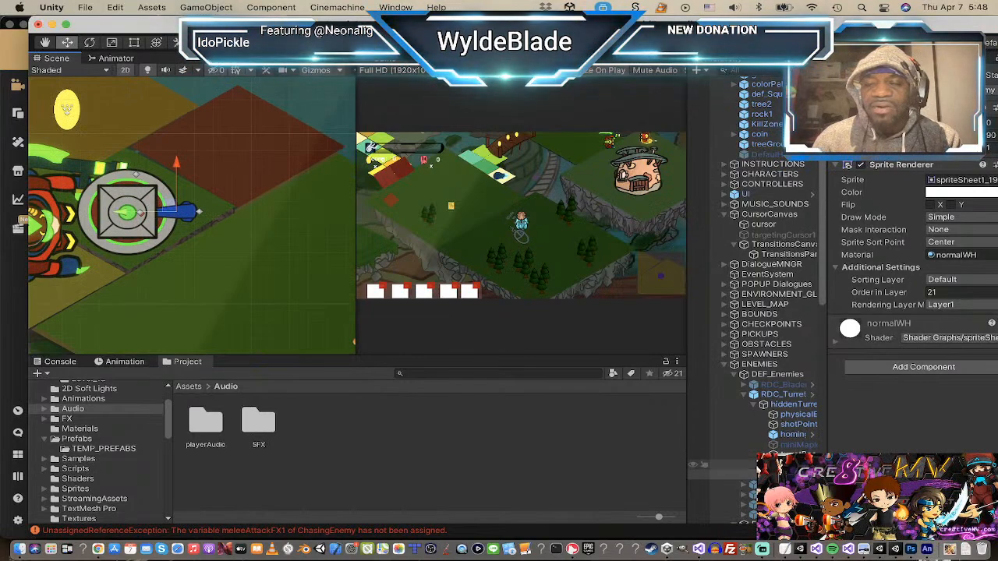
click(797, 405)
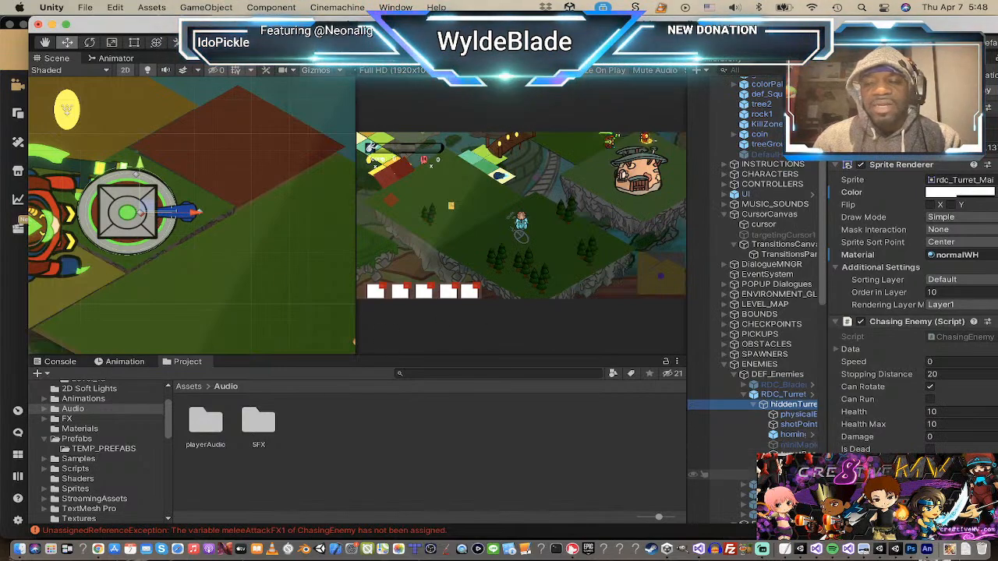
click(694, 465)
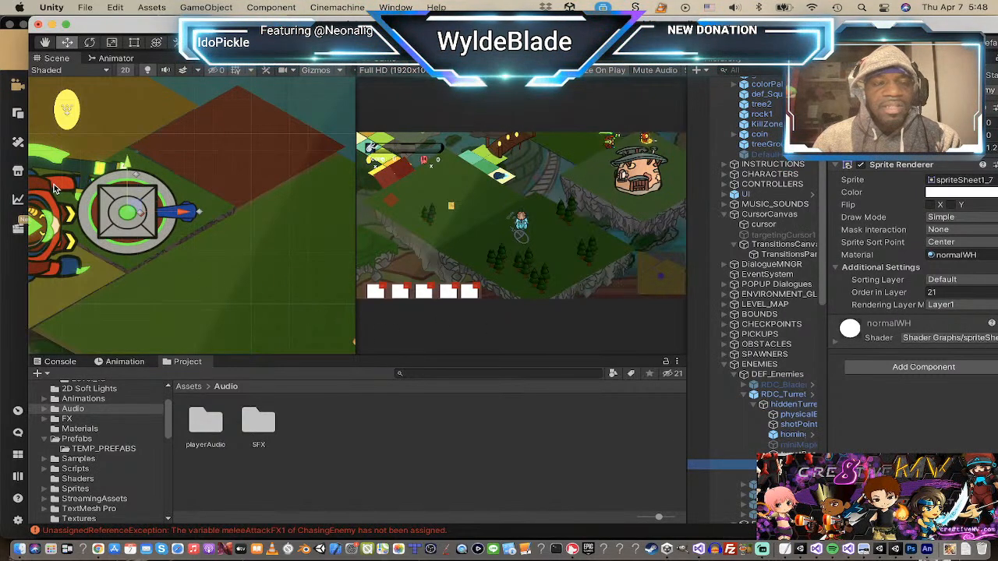
mouse_move(185, 211)
mouse_down()
mouse_move(174, 212)
mouse_move(184, 212)
mouse_up()
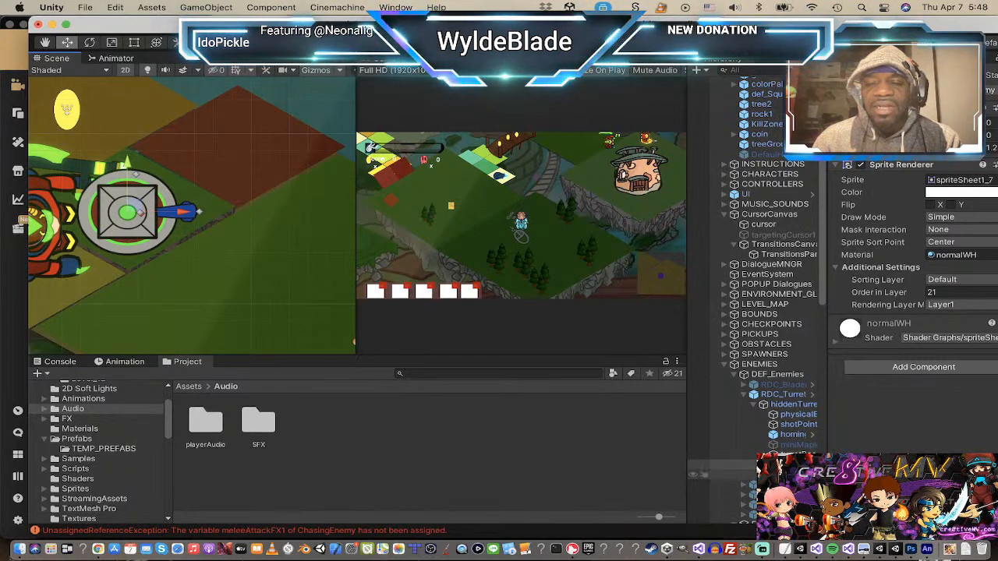
click(786, 474)
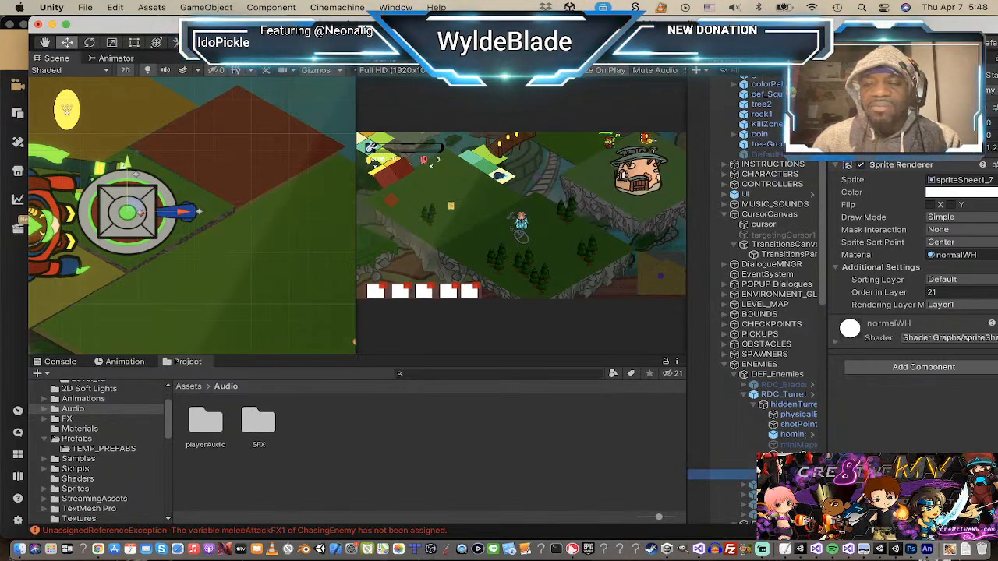
click(786, 465)
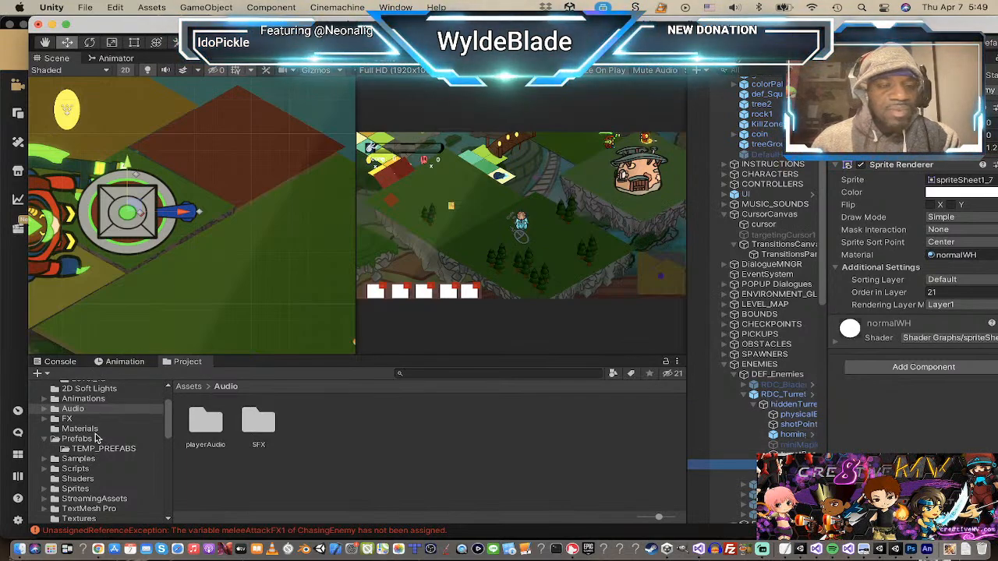
Step: Search the project assets for "spritesheet" and look through the matching sprites
scroll(96, 439, down, 3)
scroll(90, 433, up, 6)
click(436, 373)
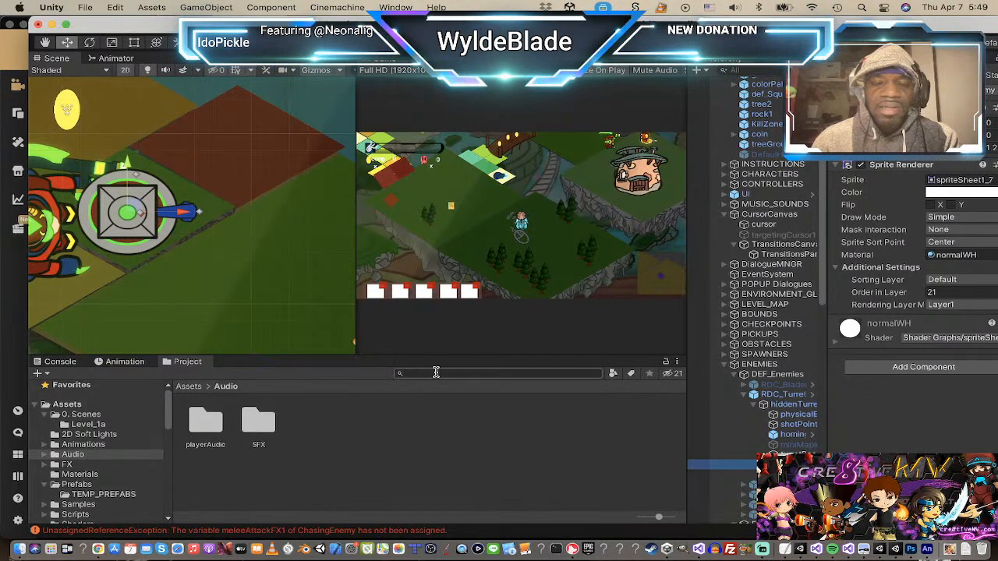
text(spri)
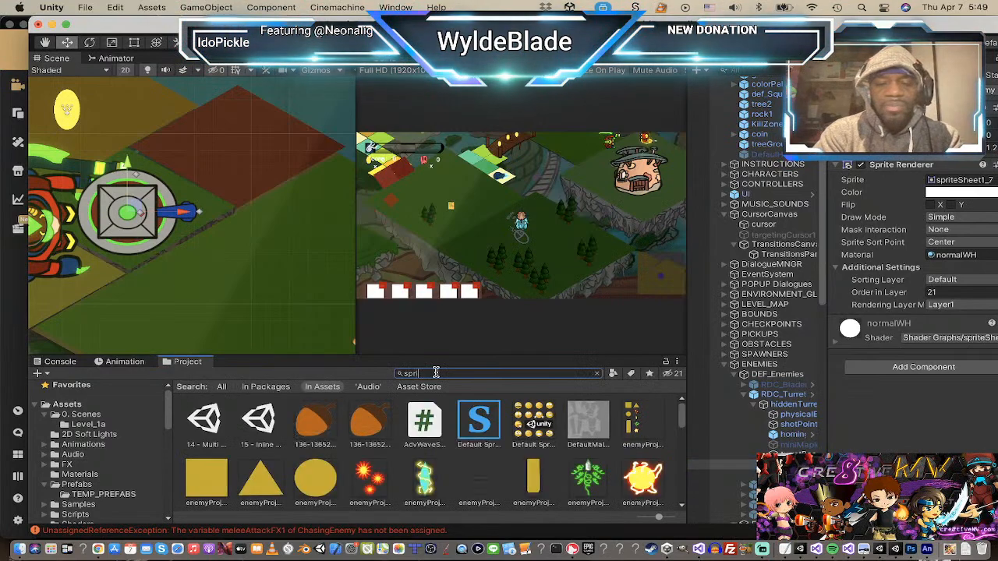
text(teshe)
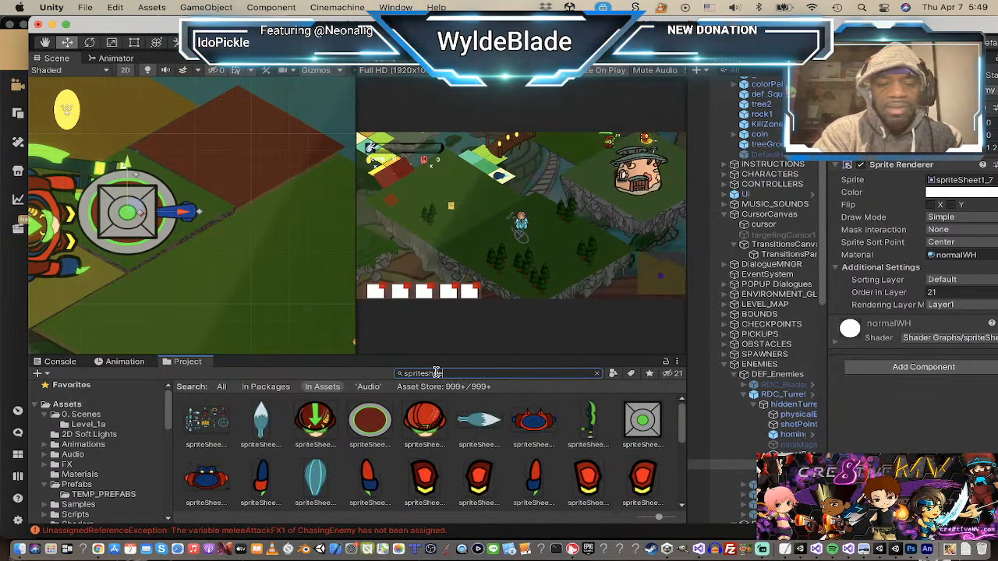
text(et)
scroll(361, 419, down, 2)
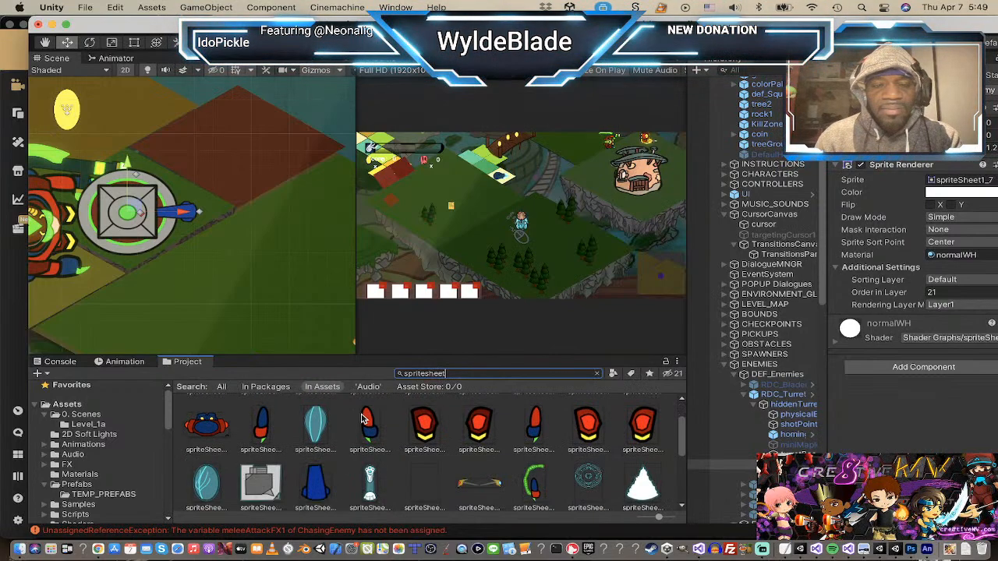
scroll(361, 419, down, 3)
scroll(361, 419, up, 5)
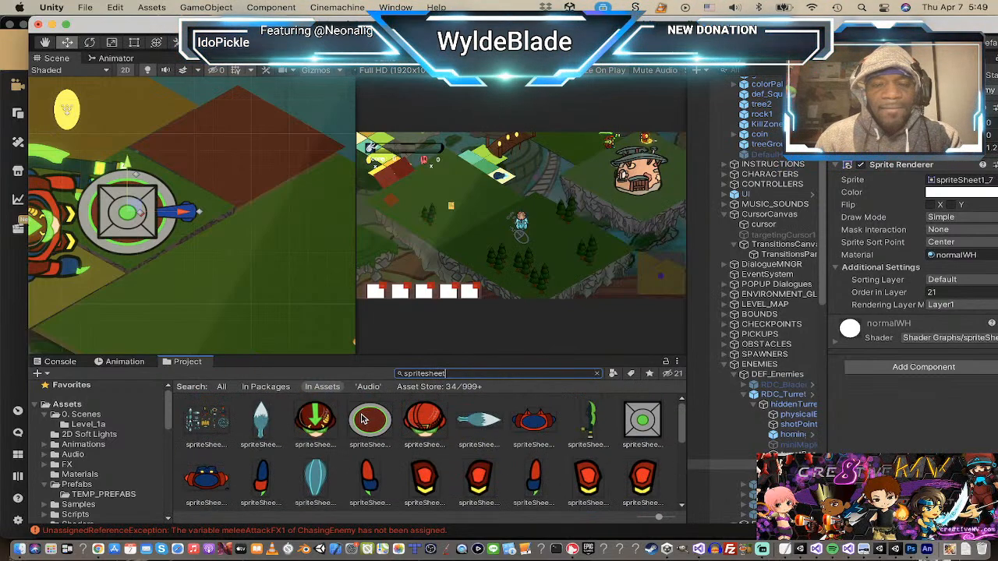
Step: Search the project assets for "emiss" and select the emissionsSheet1 texture
double_click(426, 374)
text(emm)
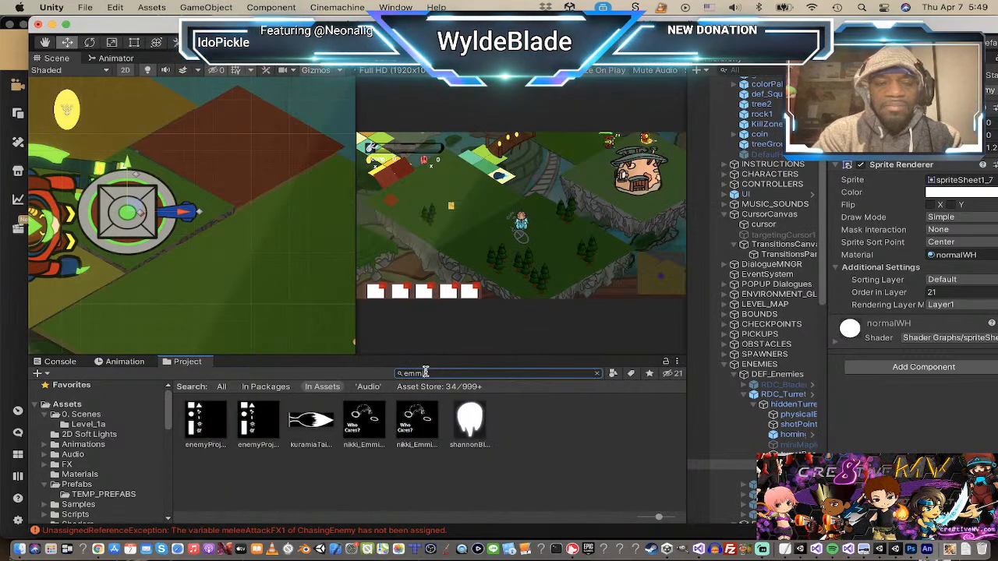
key(BackSpace)
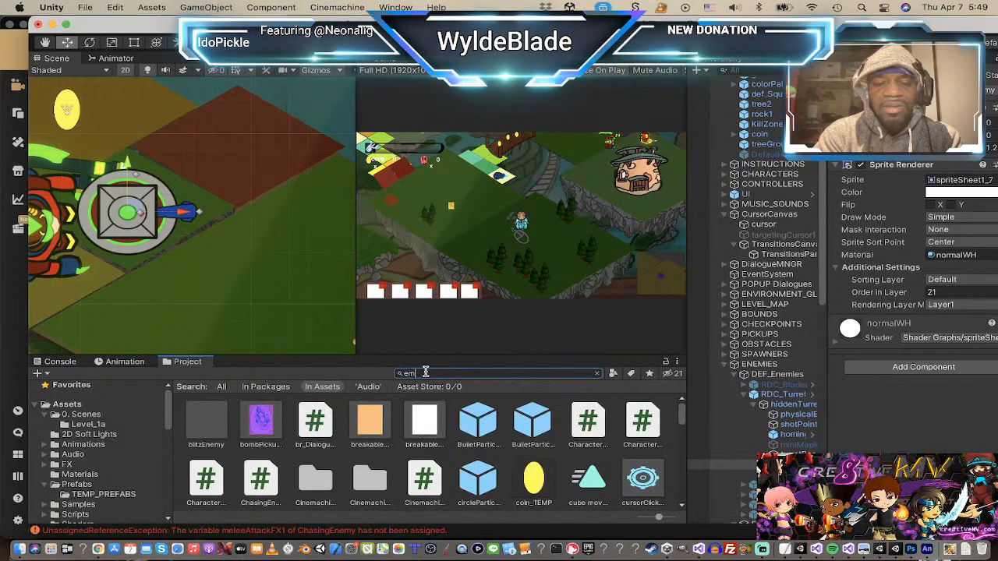
text(iss)
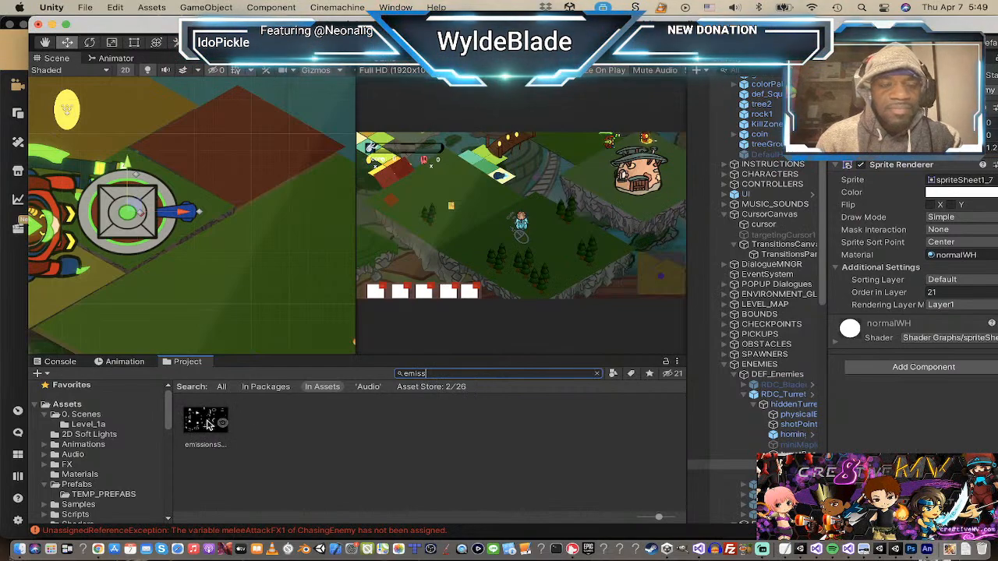
click(208, 422)
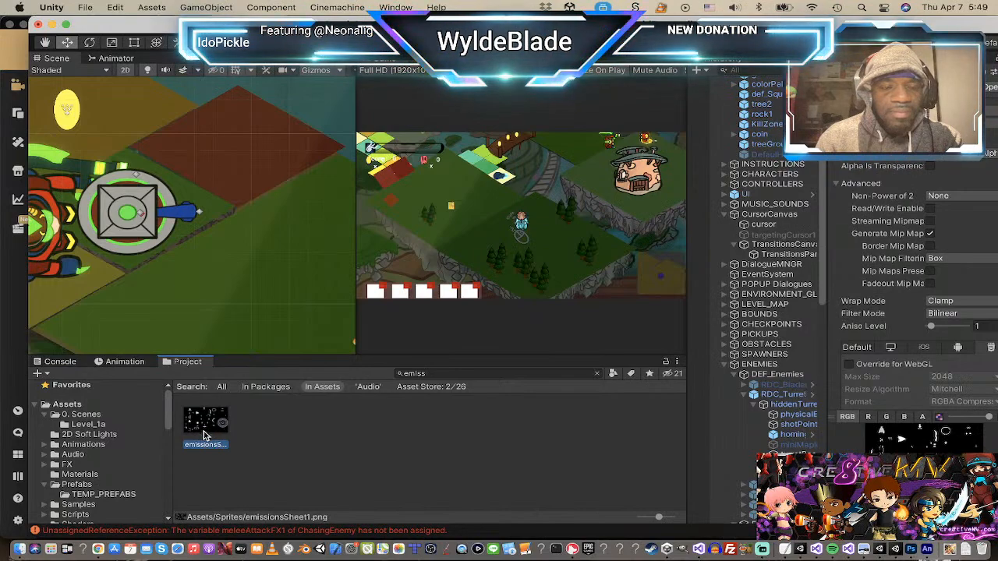
Step: Switch to Photoshop and open the recent file emissionsSheet1.png
key(super+Tab)
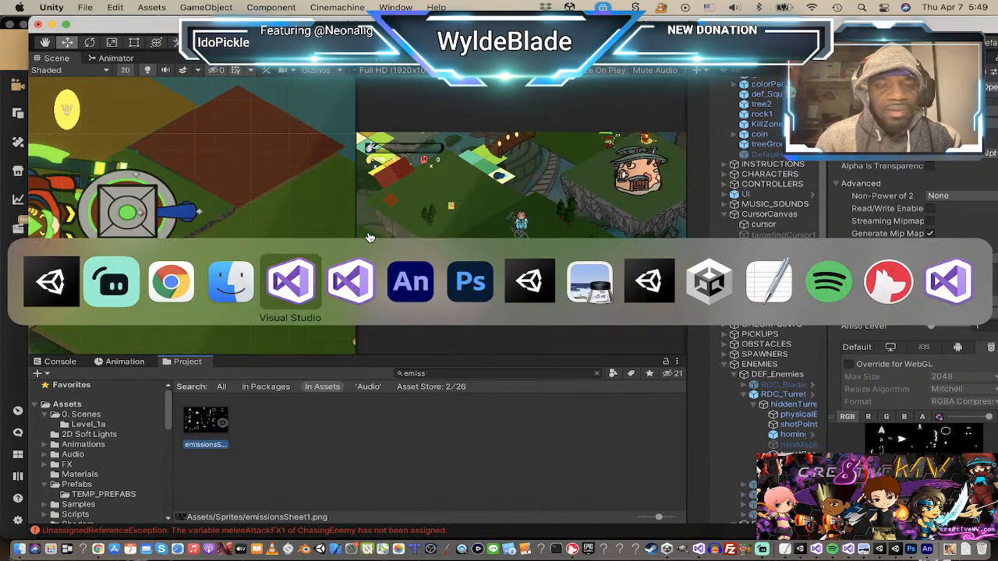
click(457, 277)
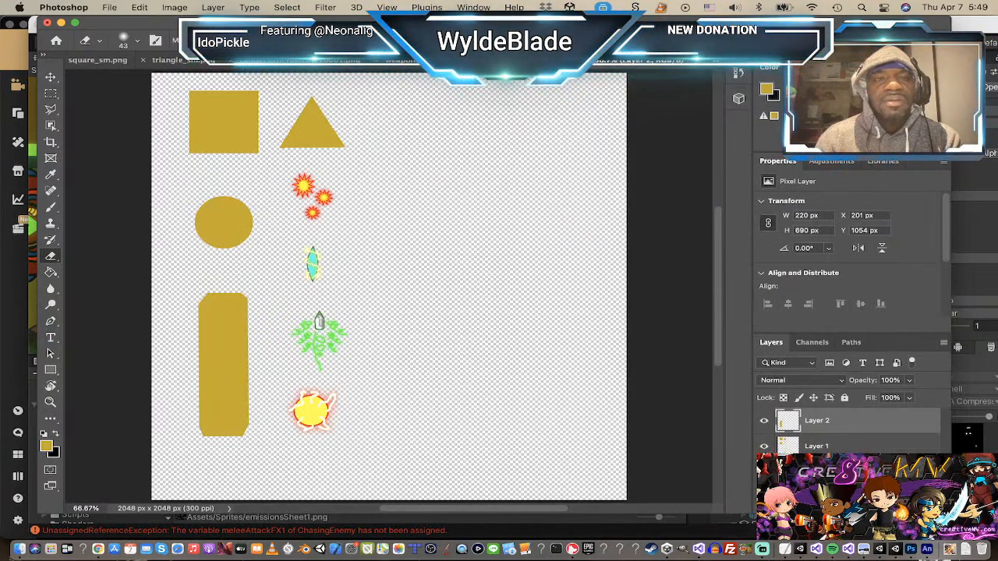
click(110, 8)
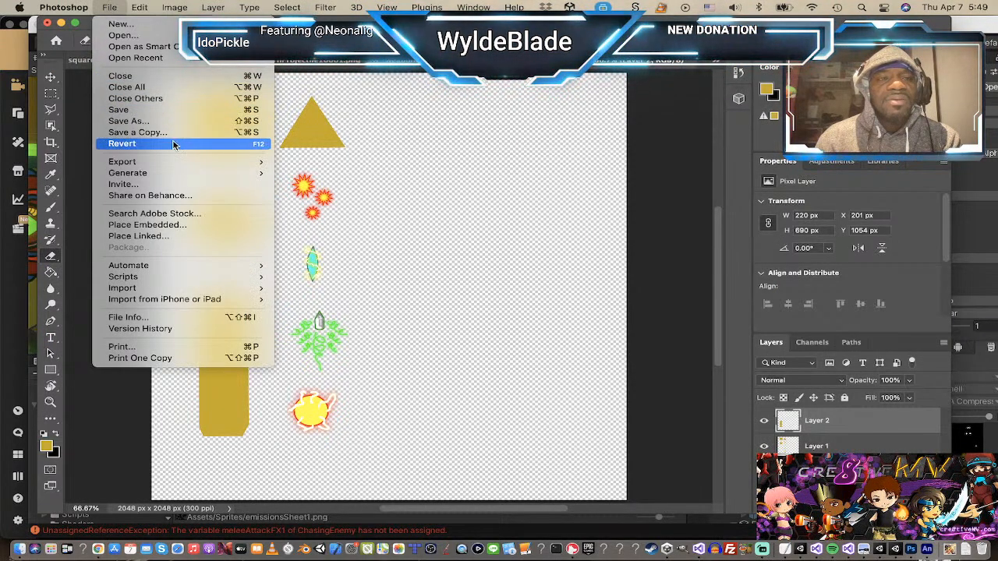
mouse_move(175, 59)
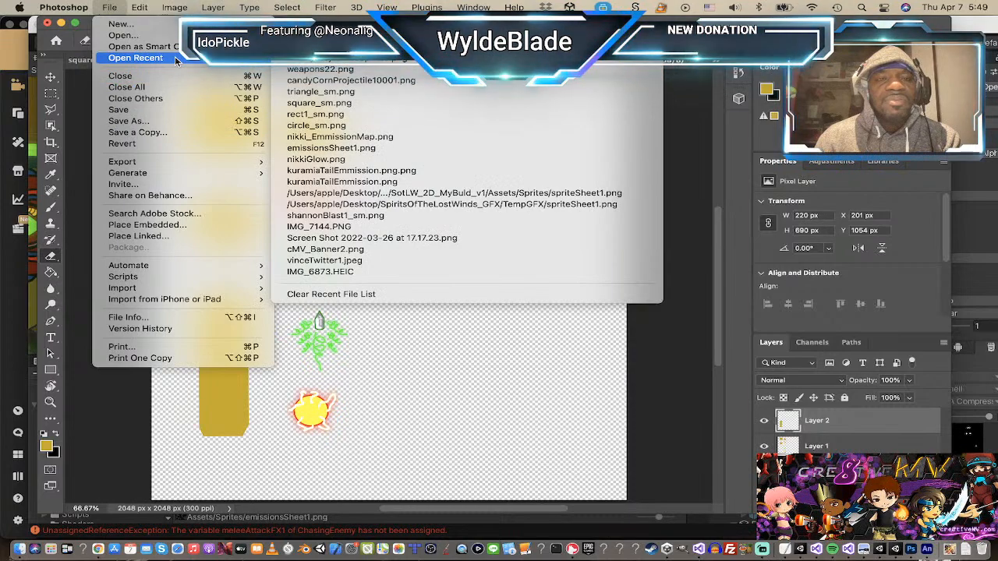
click(346, 149)
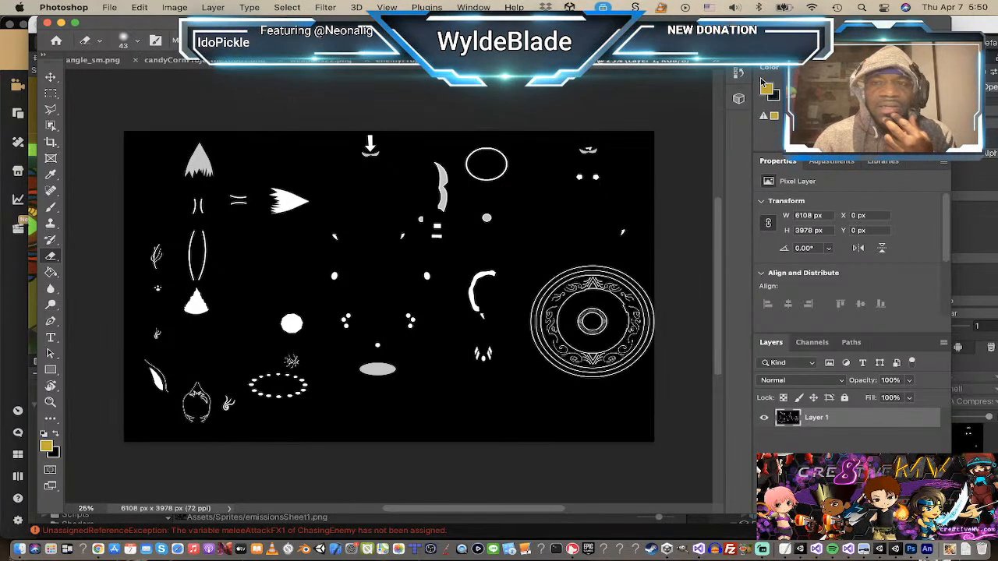
Step: Open the recent spriteSheet1.png from the SotLW_2D_MyBuld_v1 project's Assets/Sprites folder
click(715, 61)
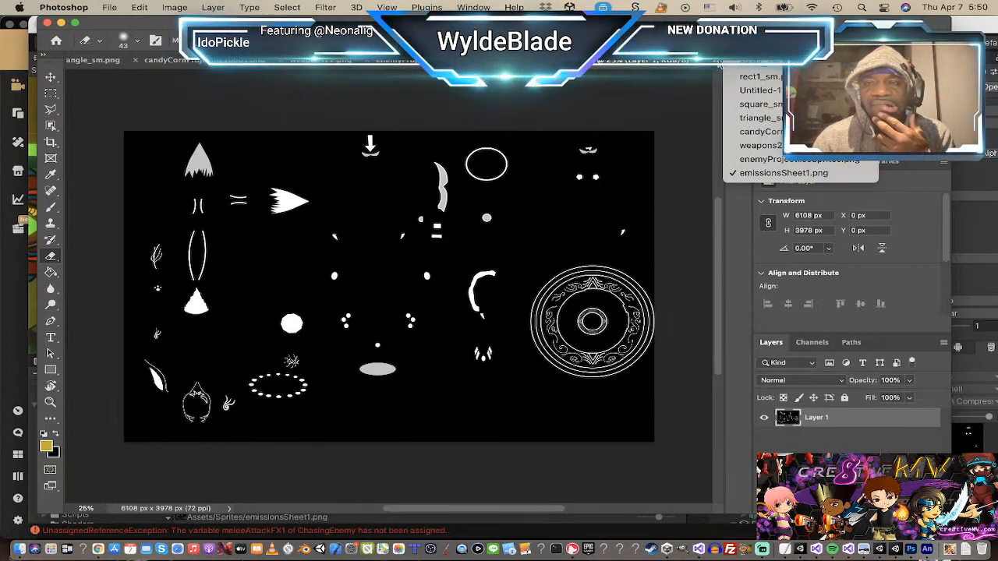
click(110, 8)
click(109, 8)
mouse_move(133, 60)
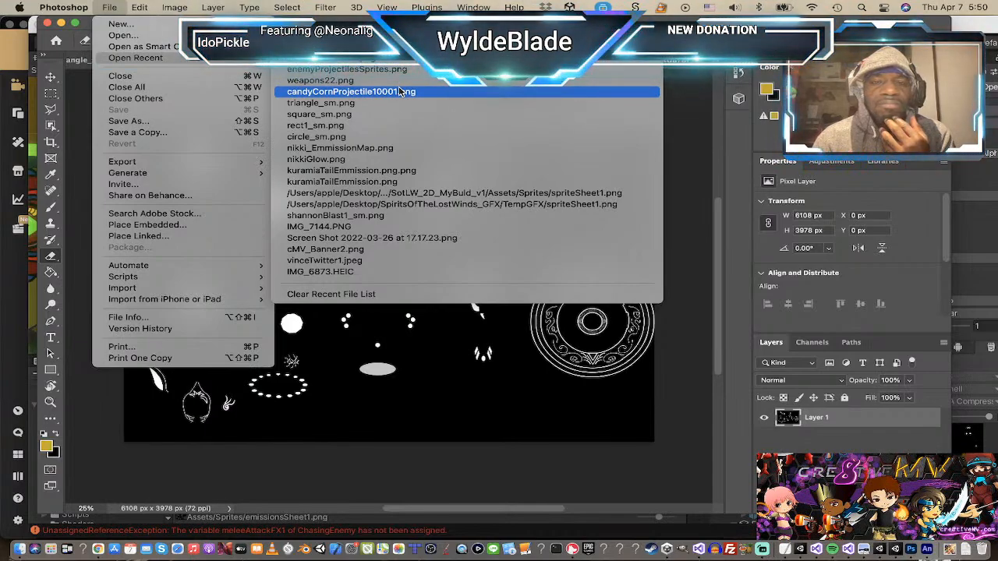
click(428, 195)
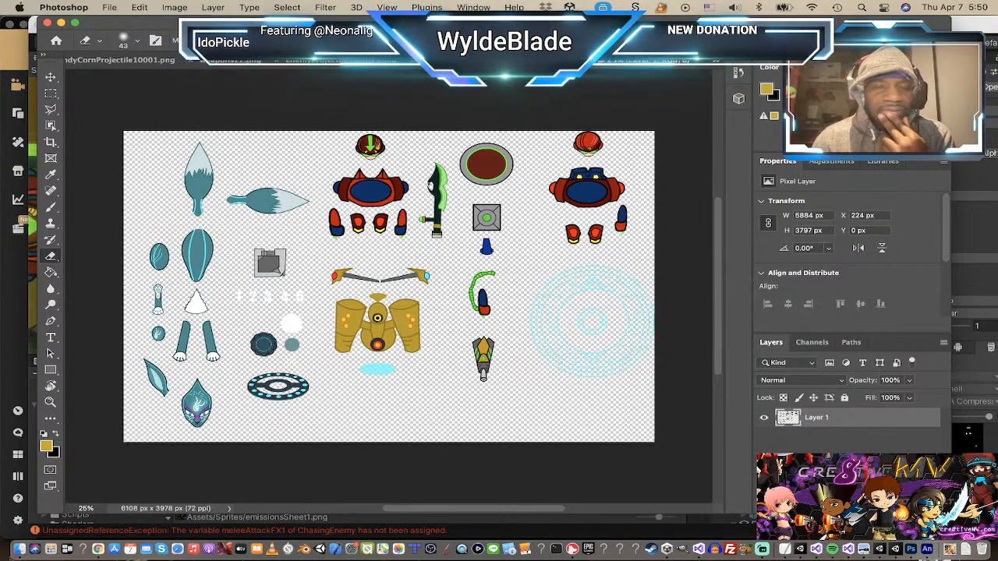
Step: Compare the sprite sheet with the emissionsSheet1.png document and return to Unity
key(ctrl+Tab)
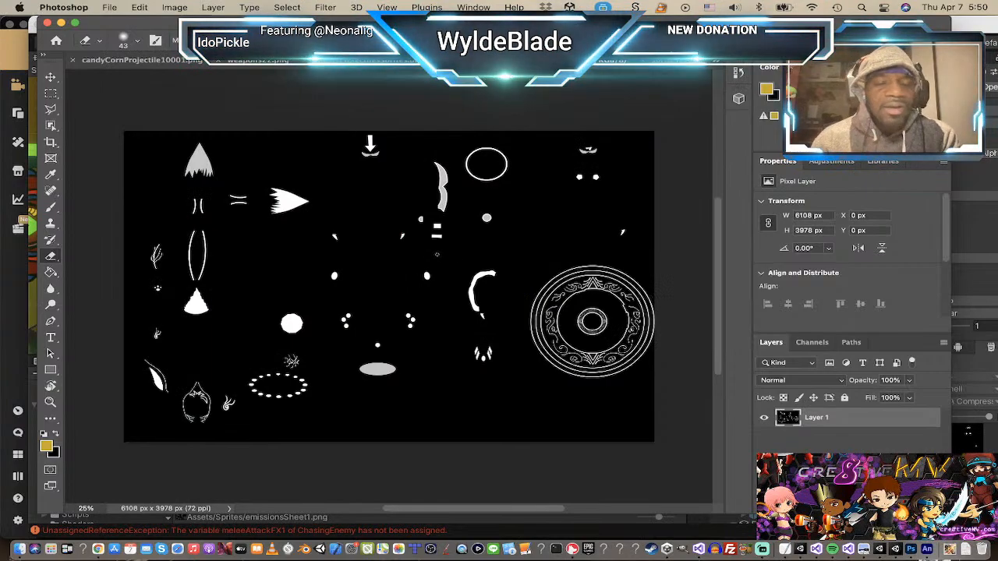
key(super+Tab)
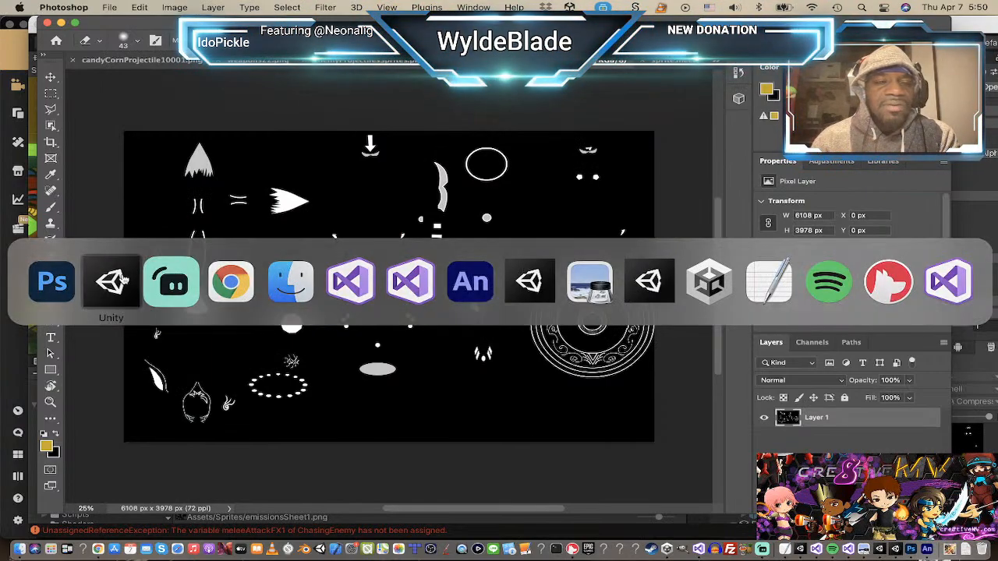
click(123, 281)
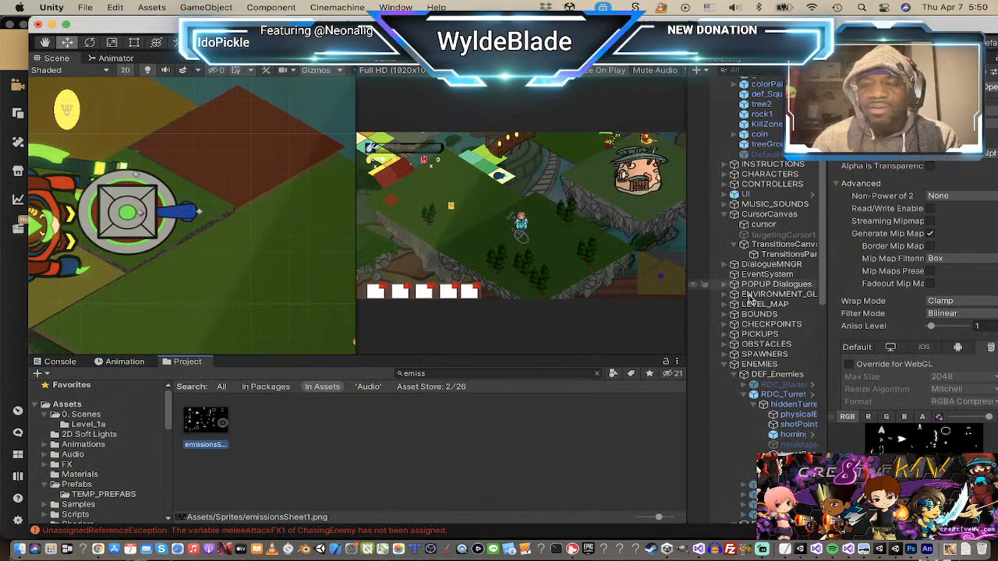
Step: Select the turret's square body object and locate its assigned sprite in the project's Sprites folder
click(769, 465)
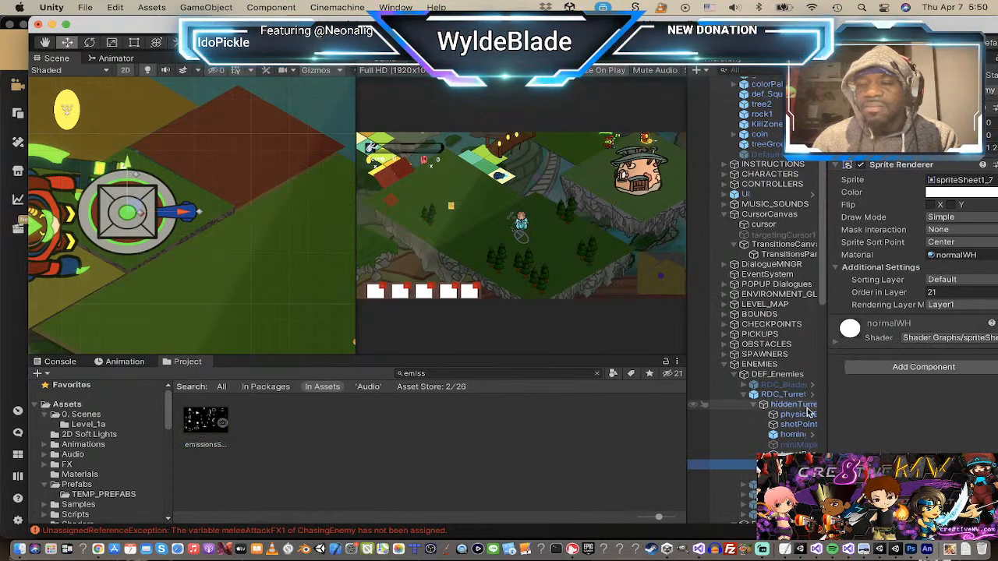
click(978, 183)
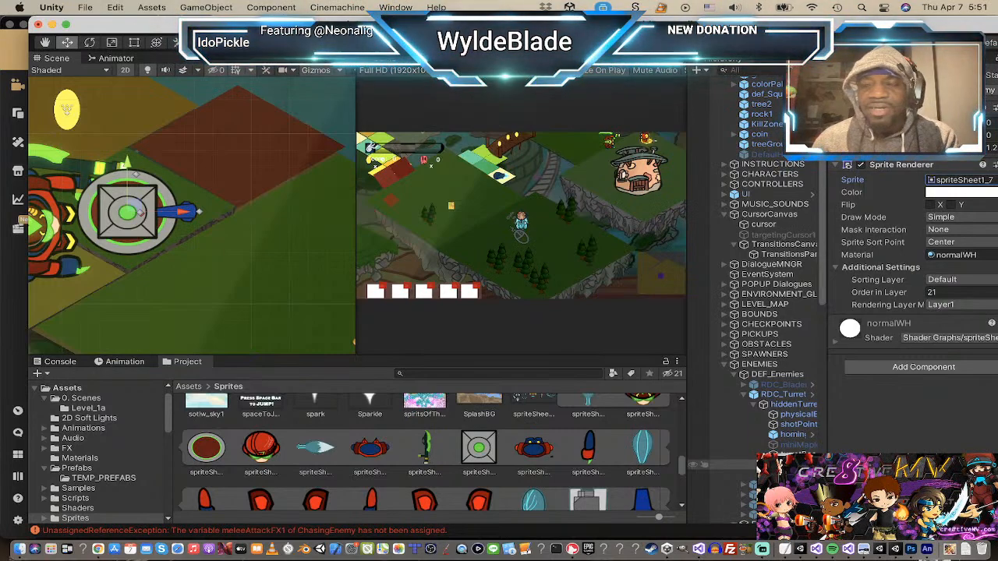
click(786, 464)
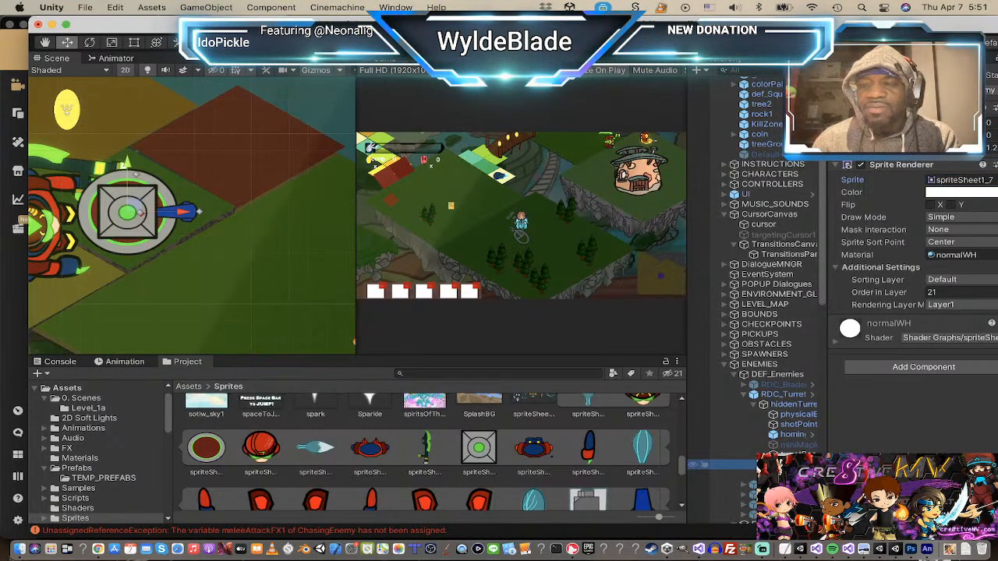
Step: Locate the turret head's assigned material in the Shaders folder and search the available materials for "sprite"
click(964, 256)
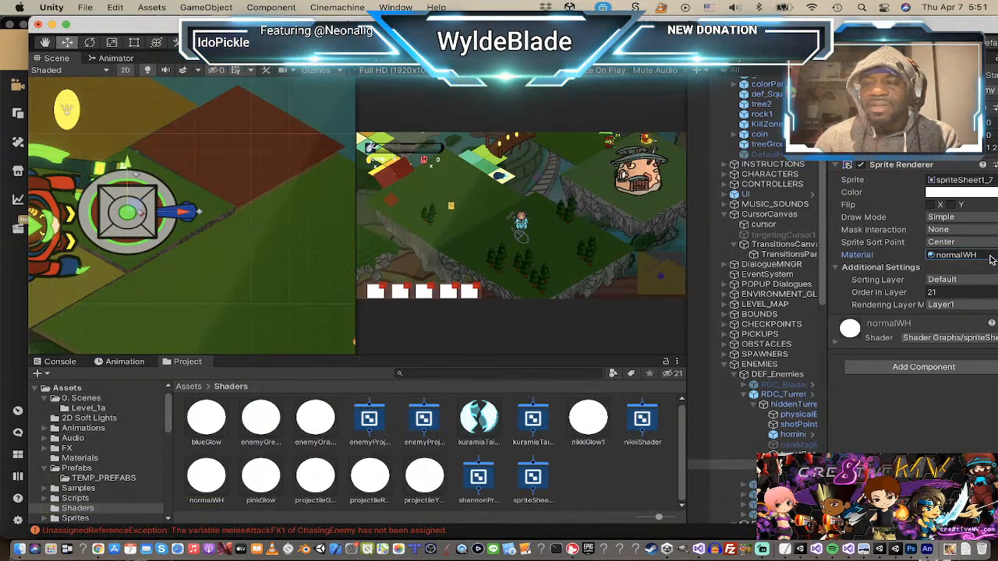
click(992, 257)
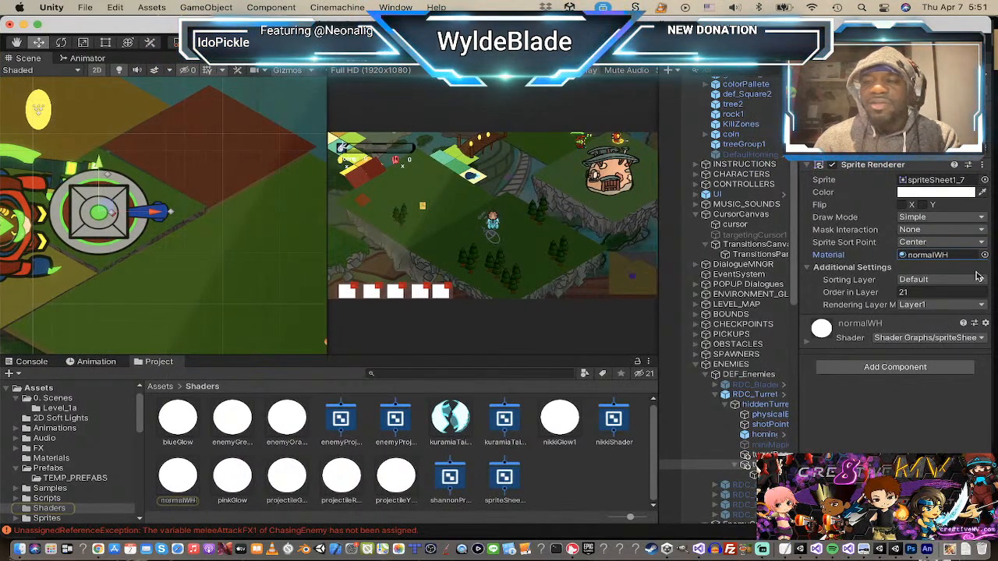
click(985, 255)
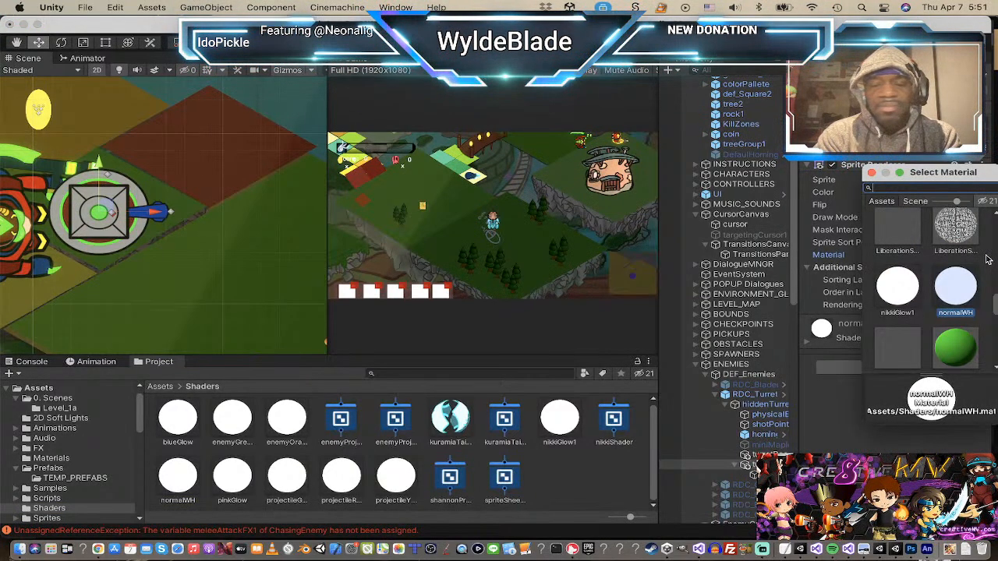
text(sprite)
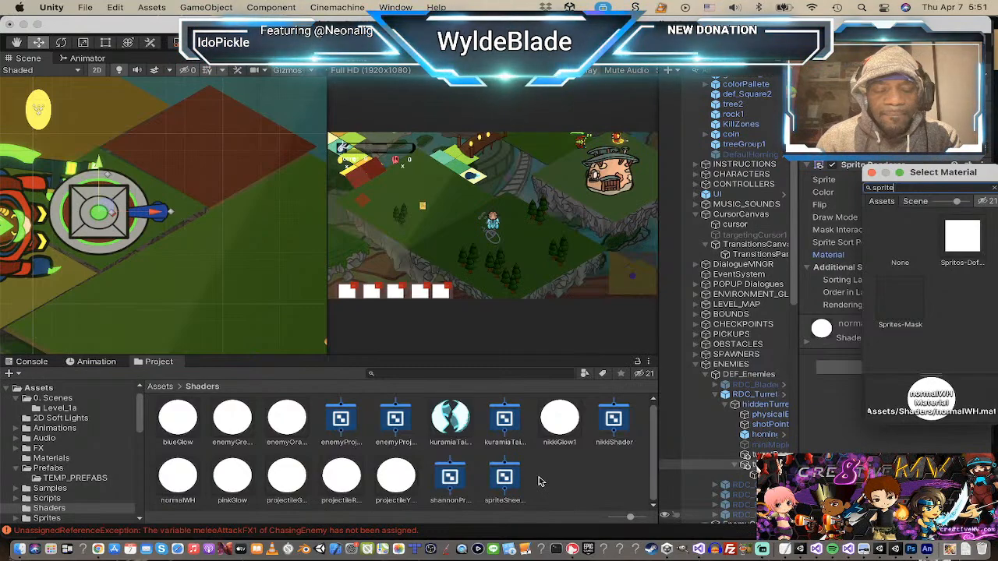
click(179, 472)
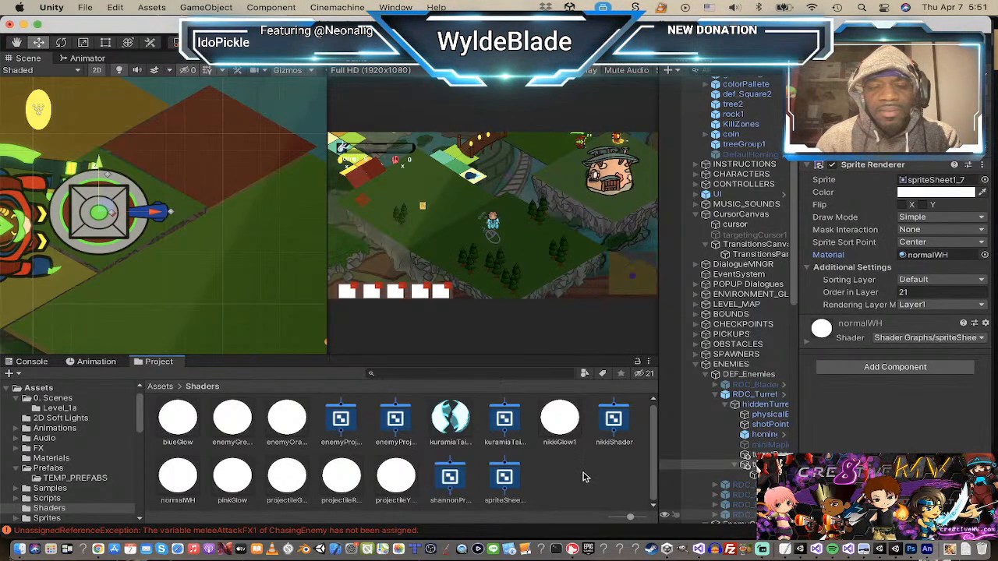
Step: Find the head under Kuramia_Main_U's MainBody in the CHARACTERS group and examine which material its sprite uses
scroll(583, 475, up, 1)
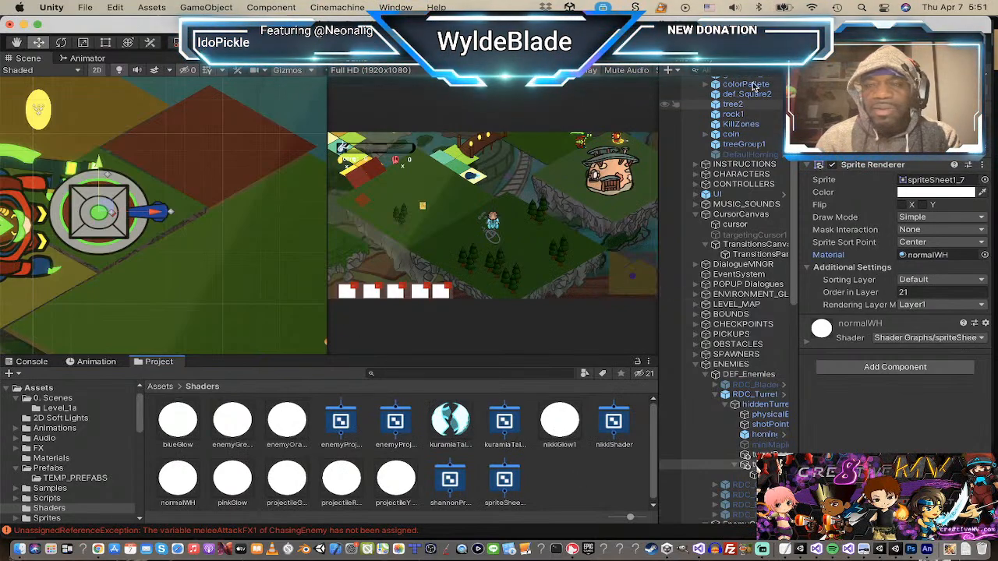
scroll(764, 200, up, 1)
scroll(765, 200, up, 3)
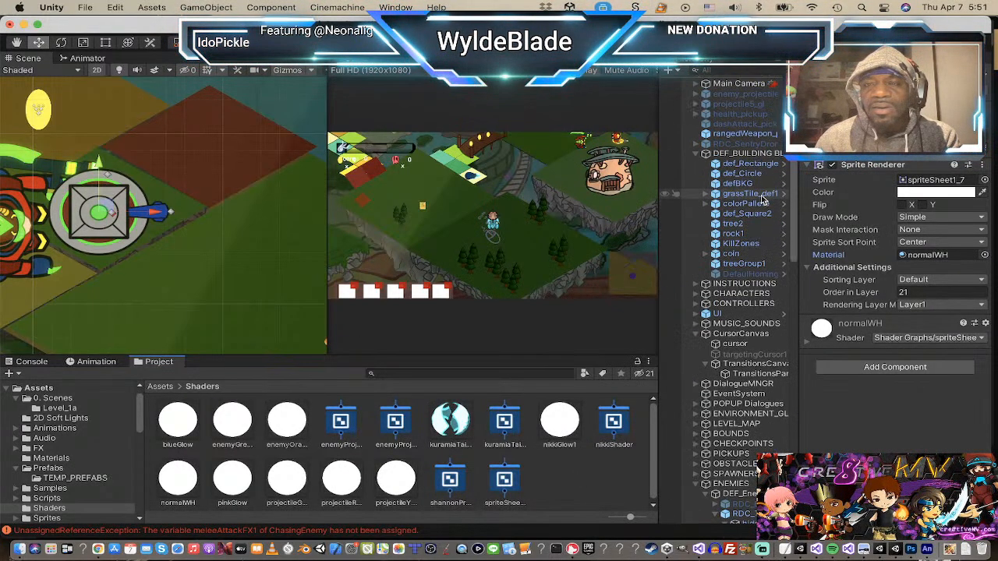
scroll(765, 199, up, 2)
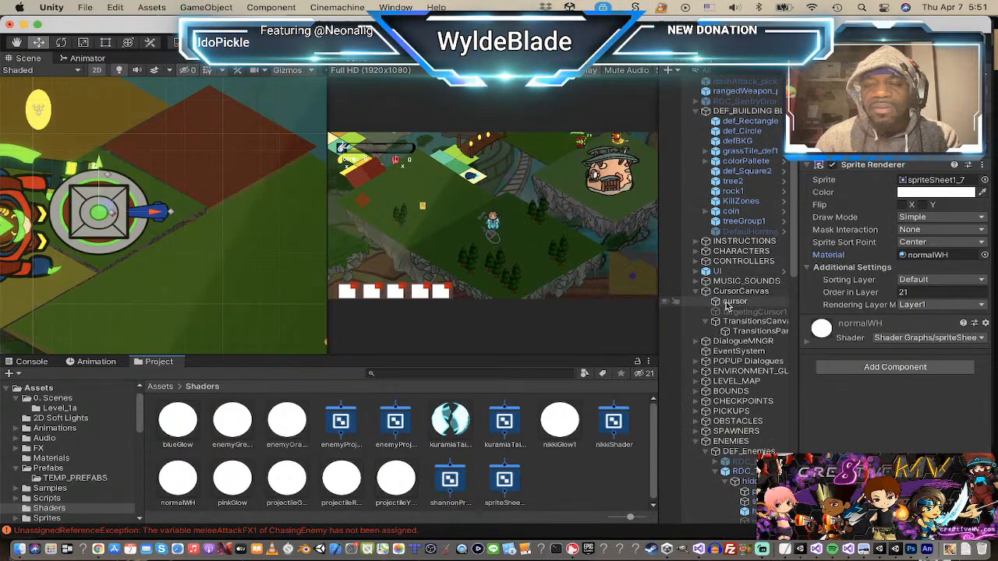
scroll(727, 303, up, 1)
scroll(728, 298, up, 1)
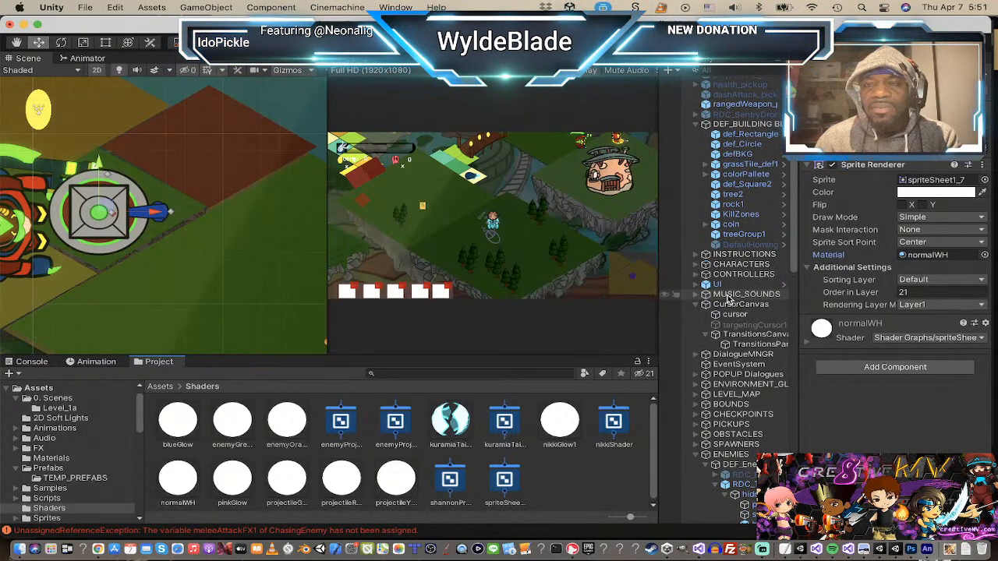
click(706, 264)
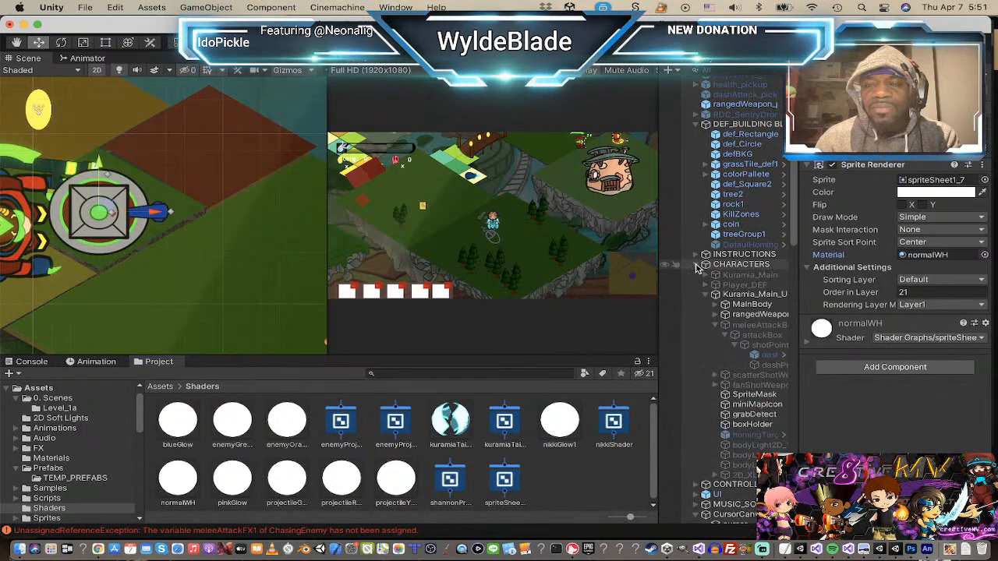
click(753, 294)
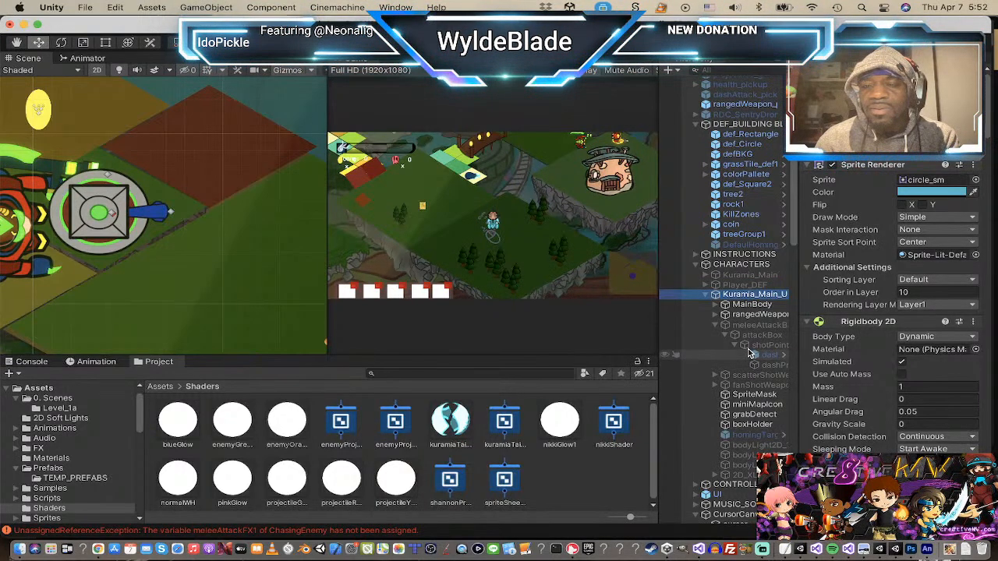
click(716, 305)
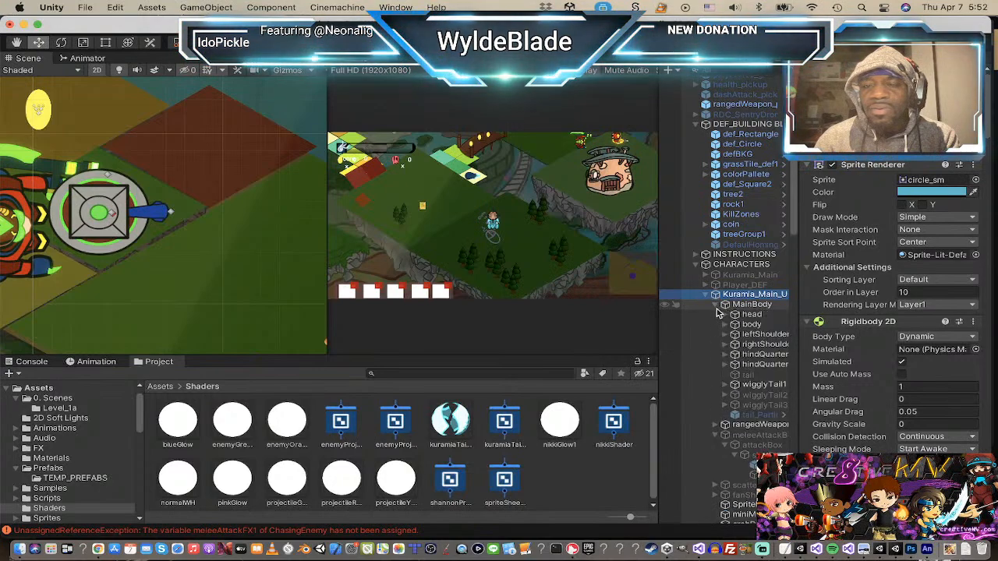
click(745, 315)
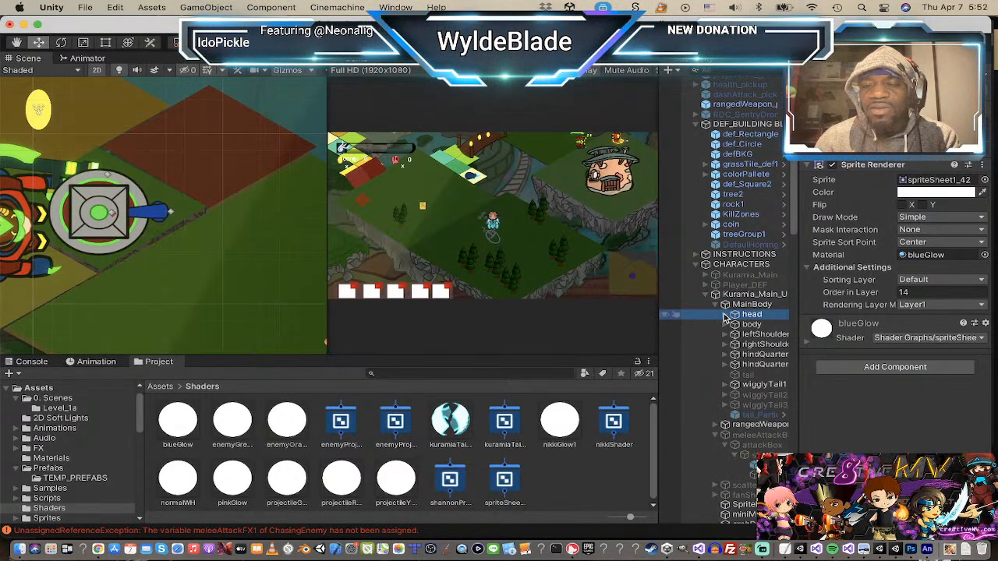
click(724, 315)
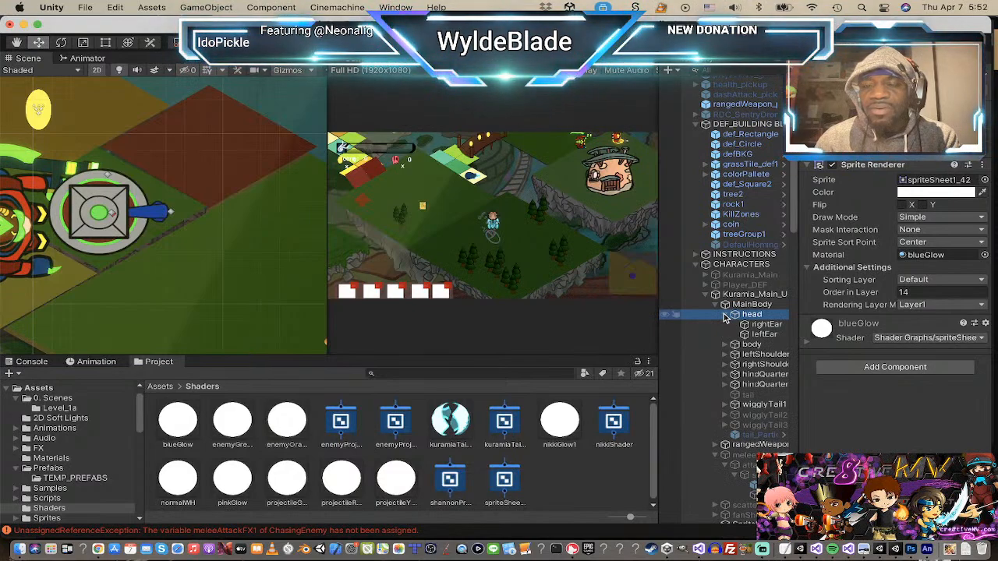
click(725, 315)
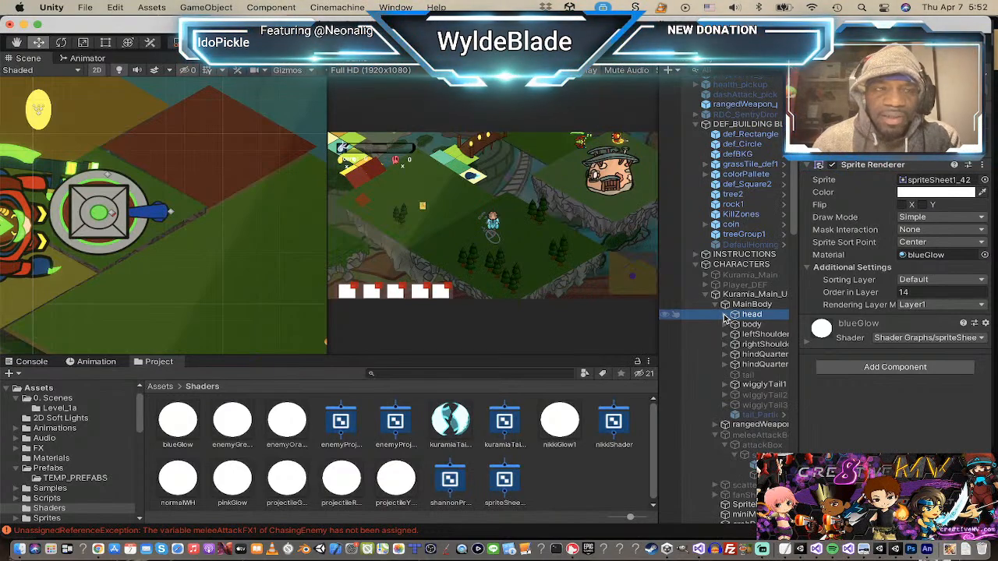
Step: Select the turret head under RDC_Turret in the hierarchy and assign the enemyGreen material to its Sprite Renderer
scroll(763, 422, down, 3)
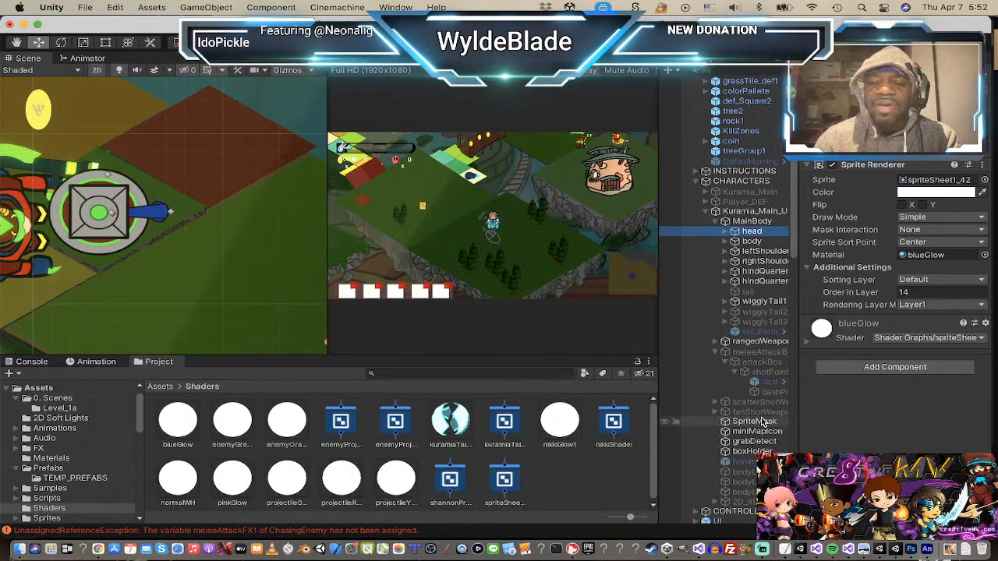
scroll(762, 422, down, 15)
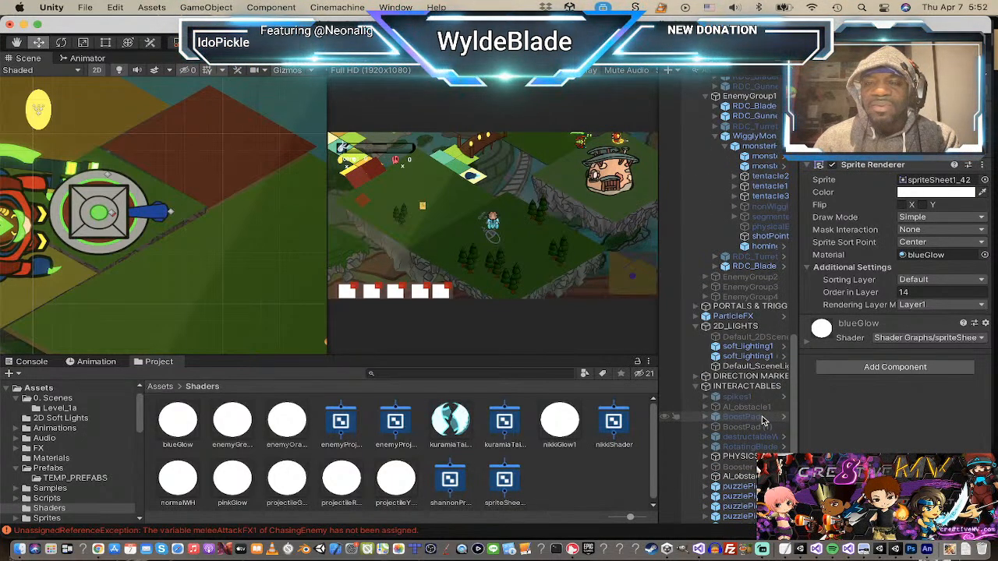
scroll(763, 422, up, 5)
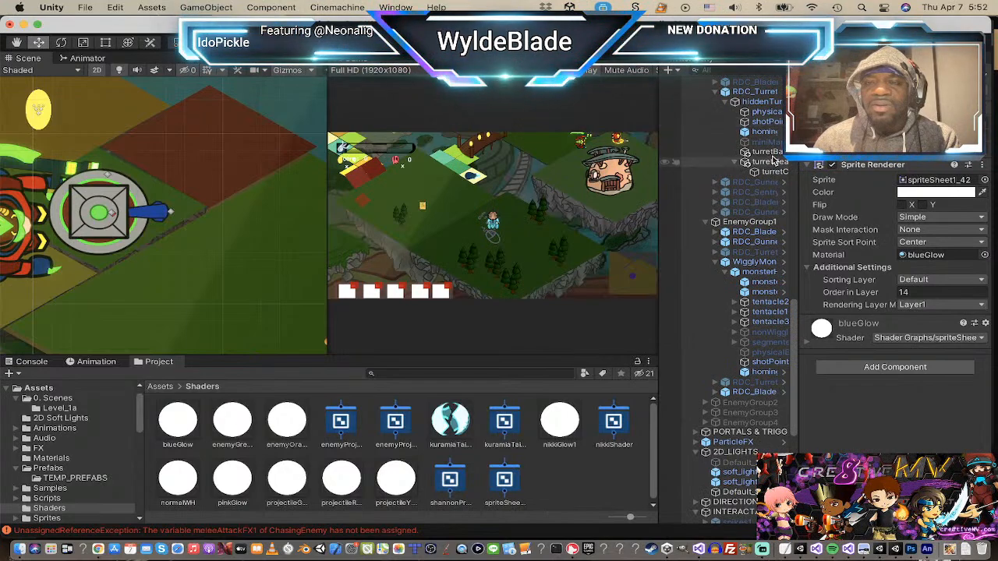
click(769, 162)
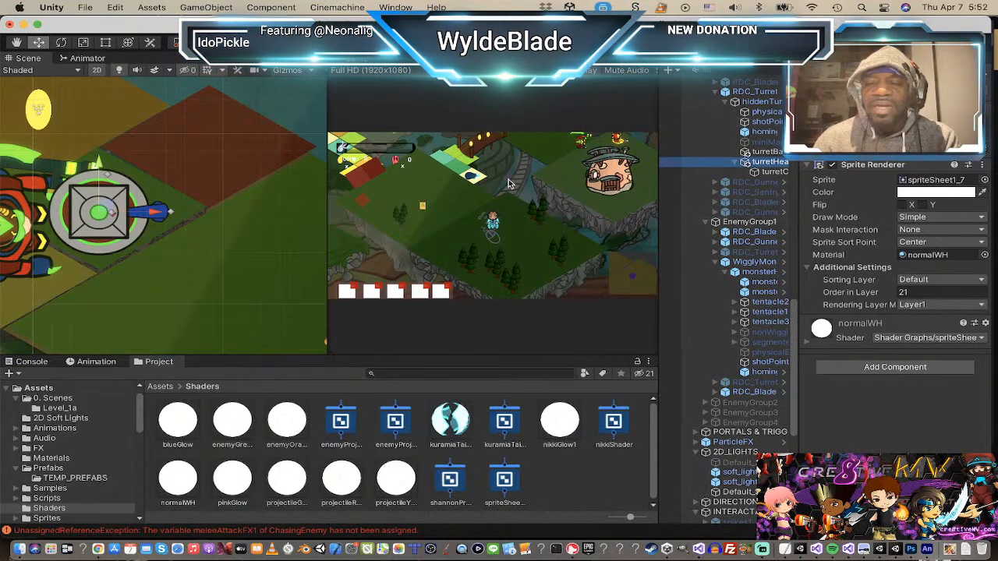
click(984, 255)
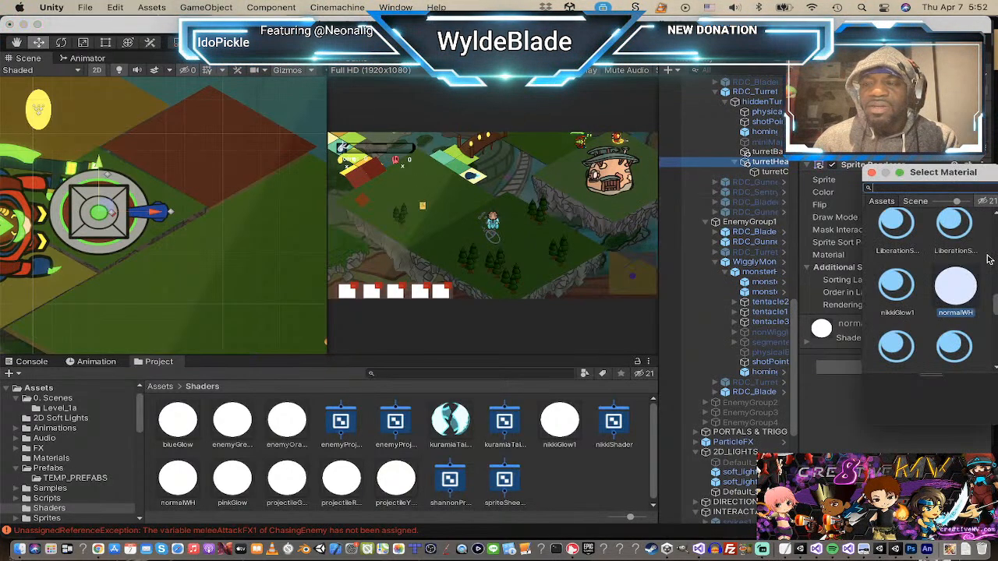
scroll(946, 291, down, 3)
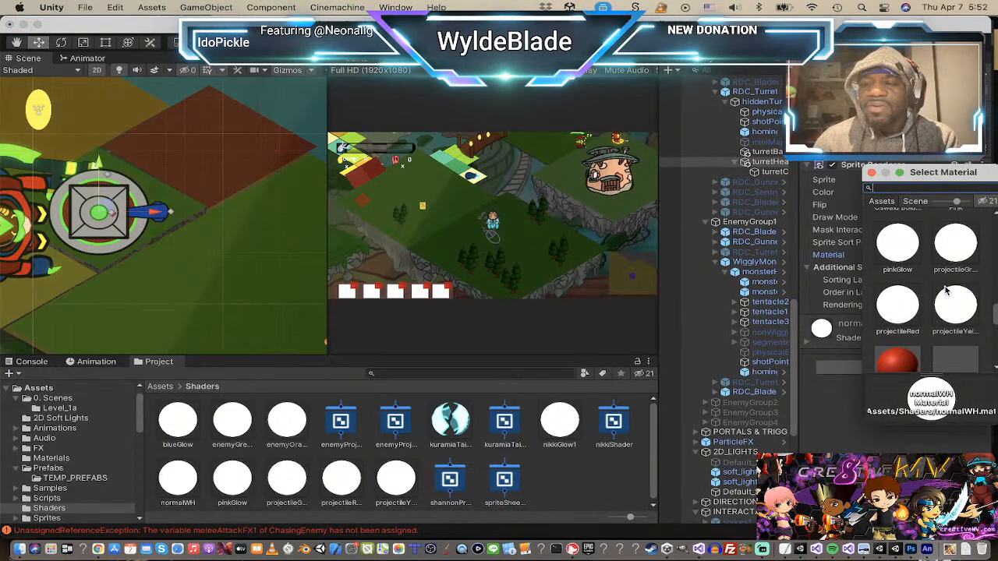
scroll(946, 291, down, 10)
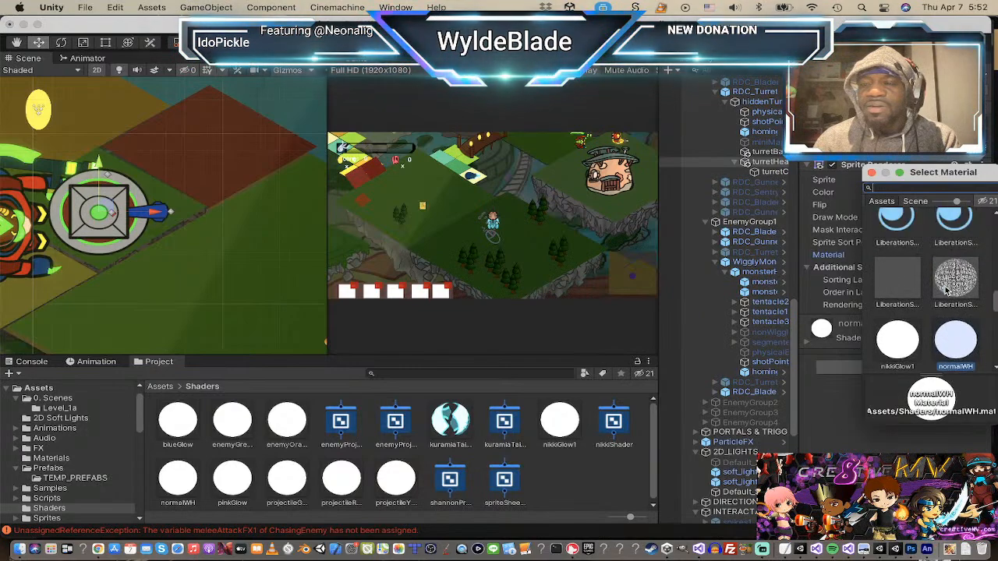
scroll(946, 291, down, 10)
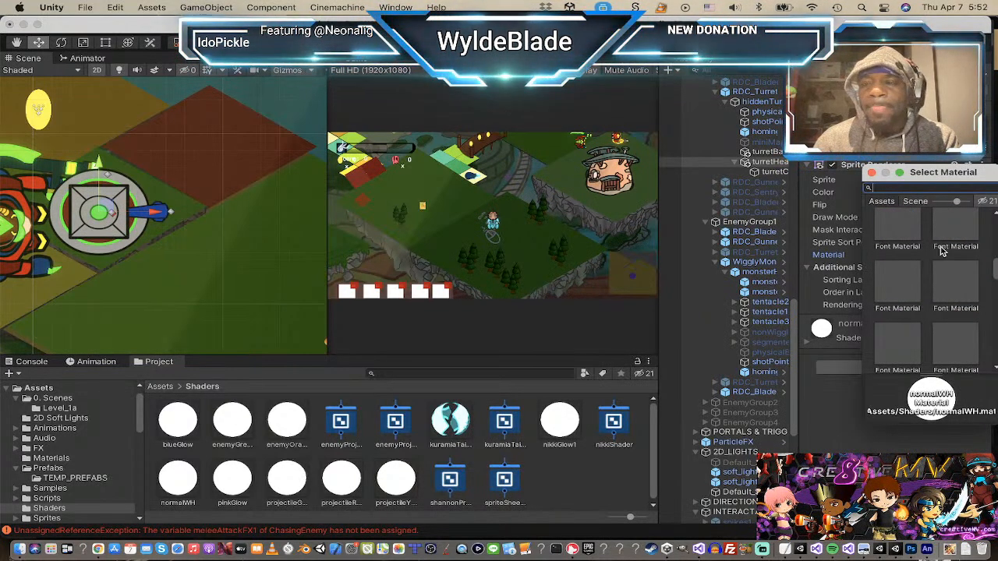
text(ene)
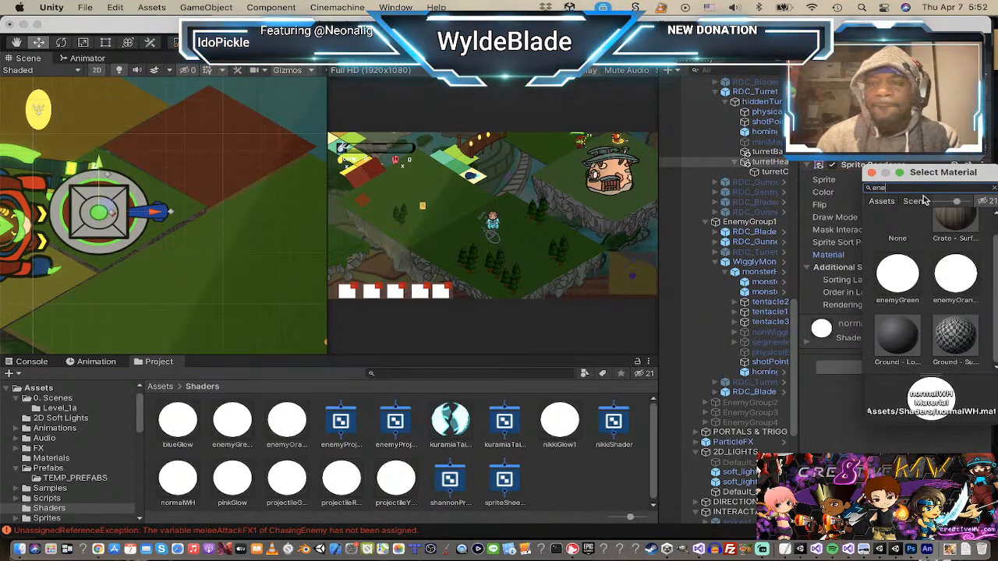
click(897, 271)
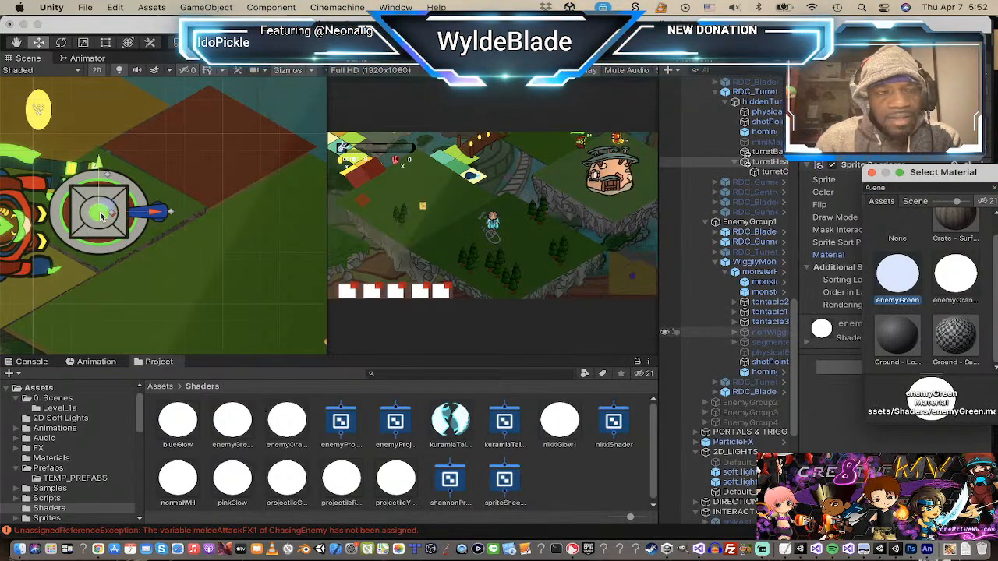
scroll(100, 237, up, 5)
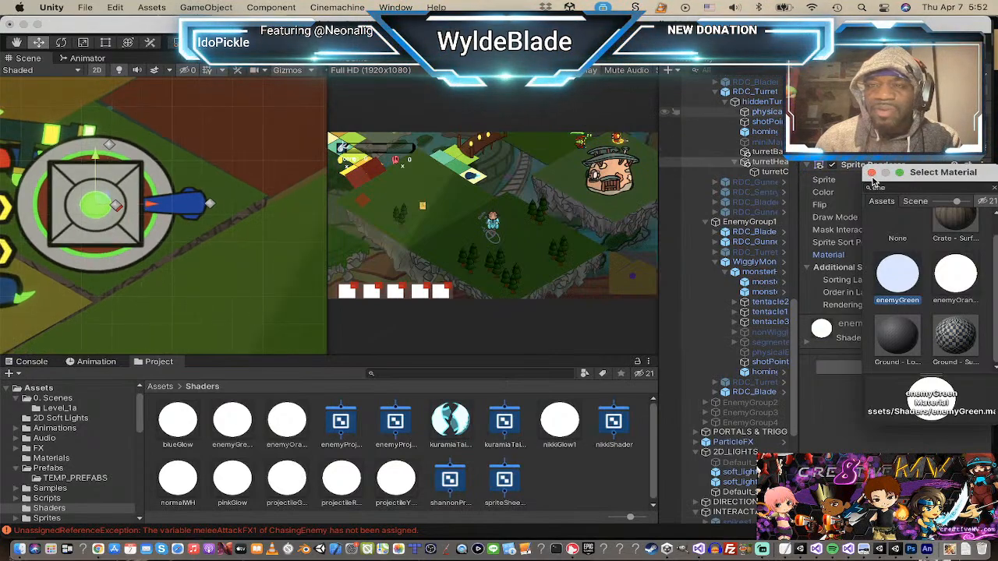
Step: Compare the enemyOrange and enemyGreen materials on the turret head and keep enemyGreen
click(957, 280)
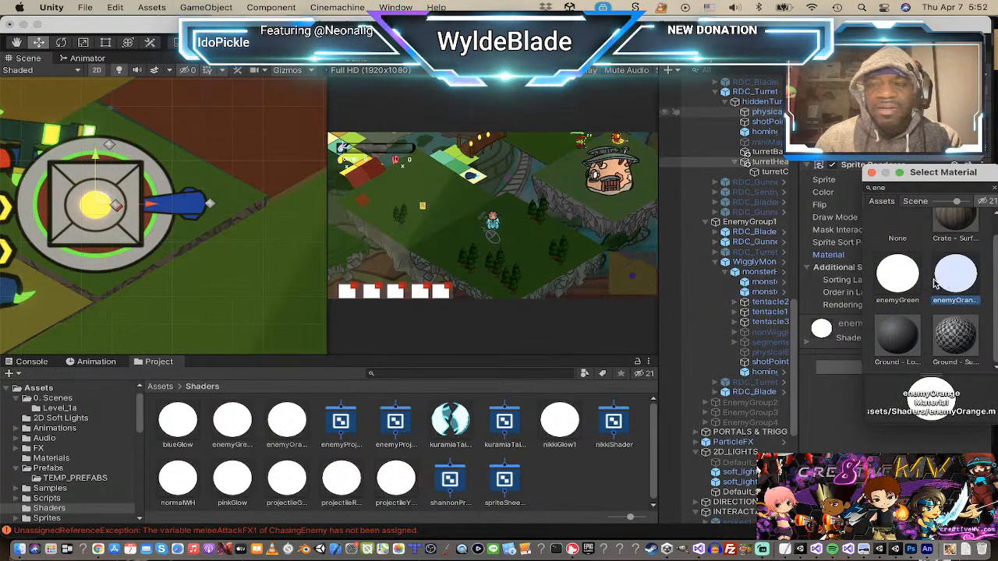
click(909, 281)
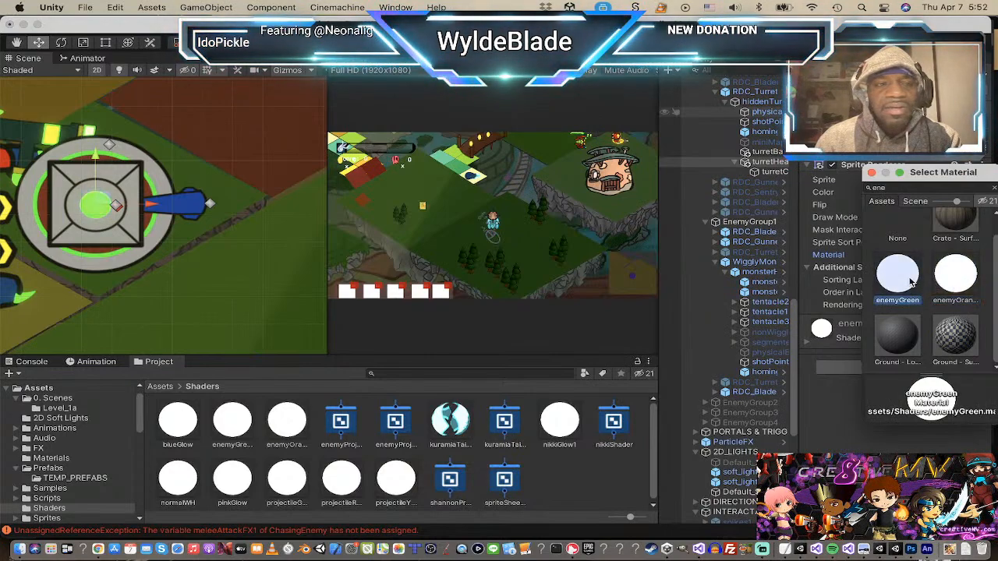
click(970, 280)
click(901, 280)
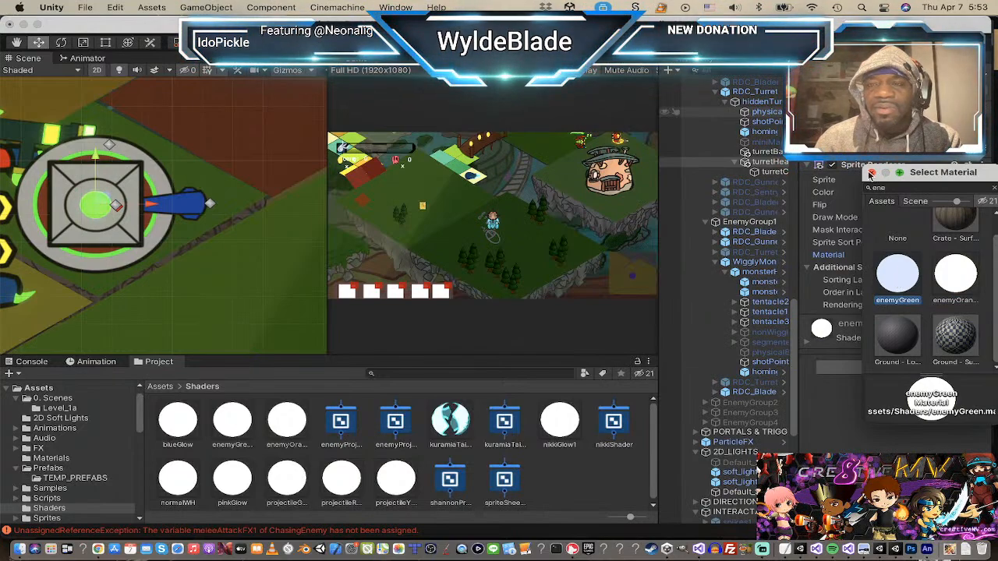
click(872, 173)
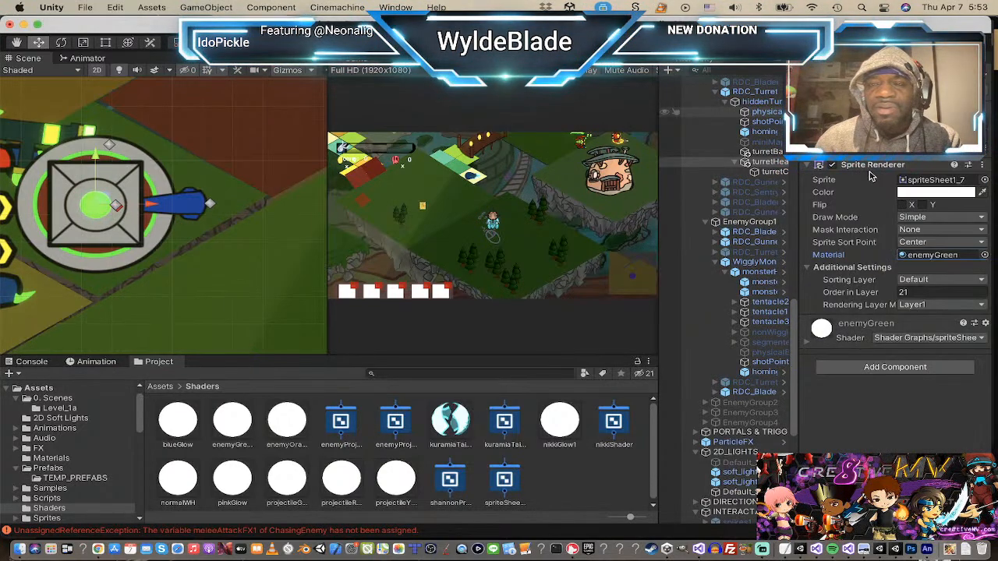
Step: Try tinting the turret head's sprite green with color 41FB42 and undo the tint
click(910, 194)
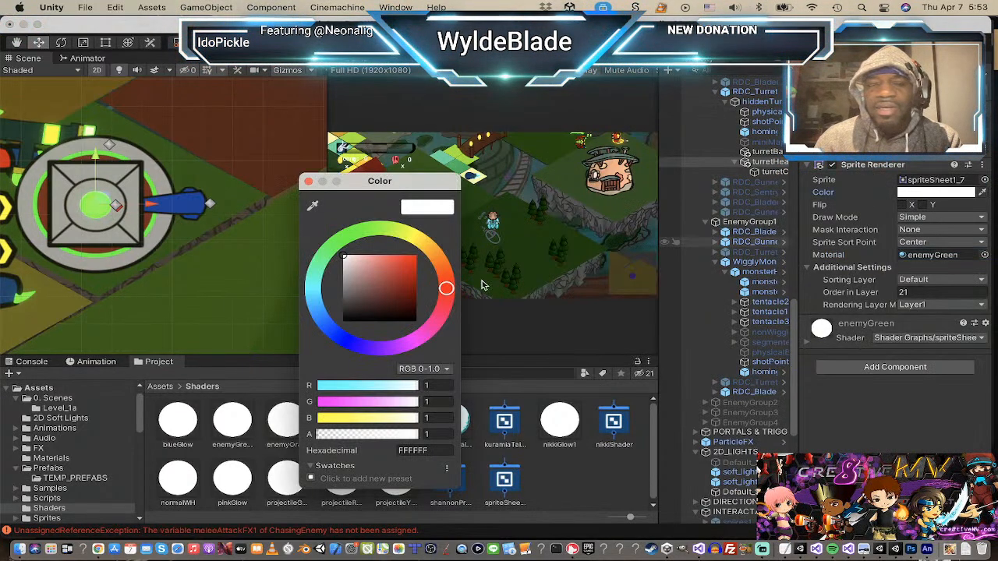
click(347, 239)
mouse_move(382, 257)
mouse_down()
mouse_move(388, 267)
mouse_move(398, 260)
mouse_up()
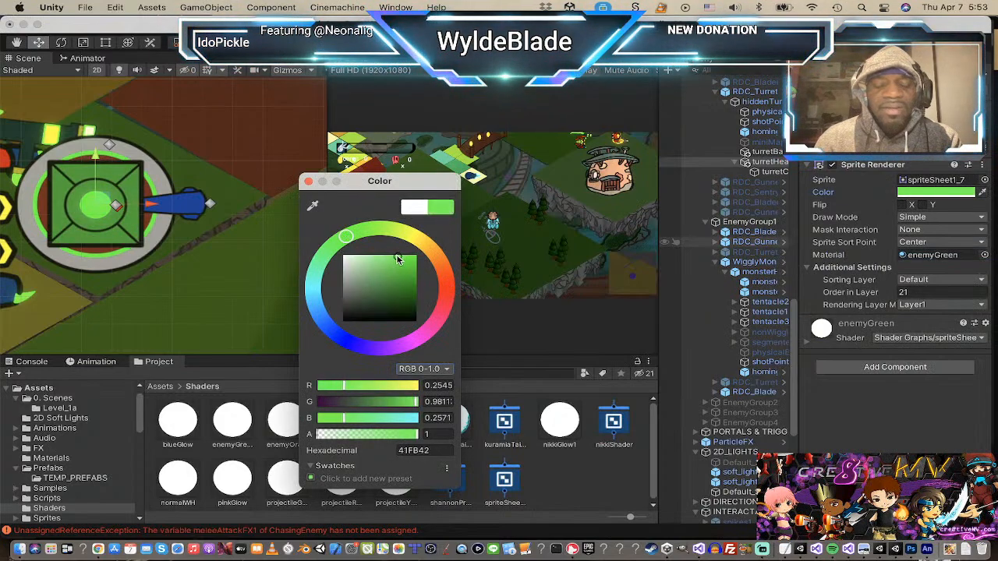
key(super+z)
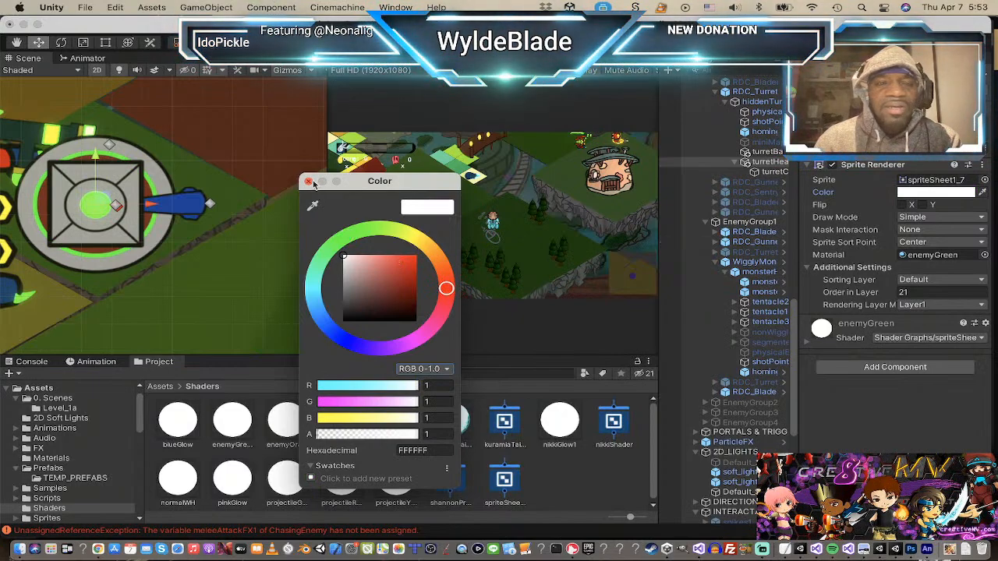
click(310, 182)
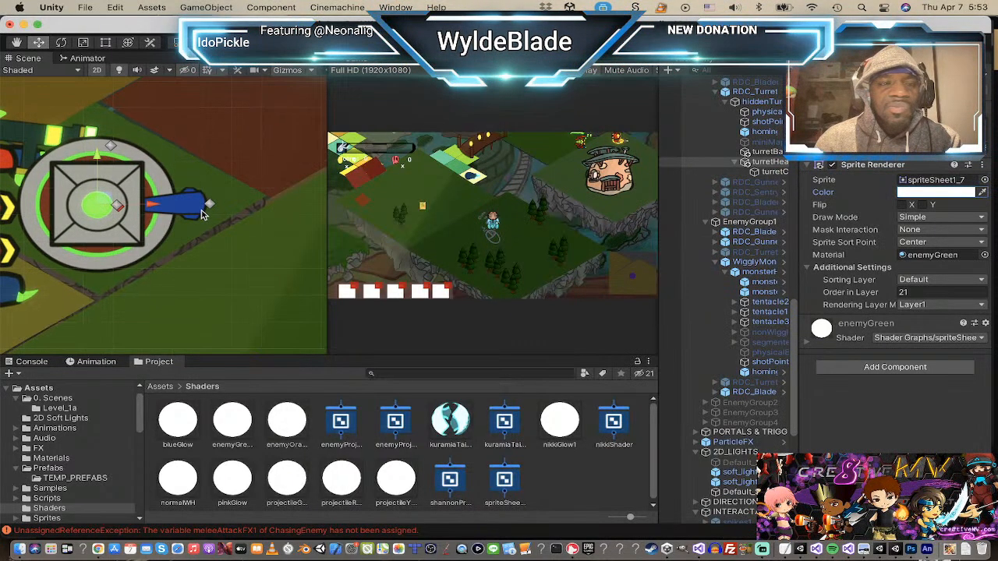
Step: Assign the enemyOrange material to the turret head's Sprite Renderer and check the shotPoint's position against the cannon
click(985, 255)
click(952, 287)
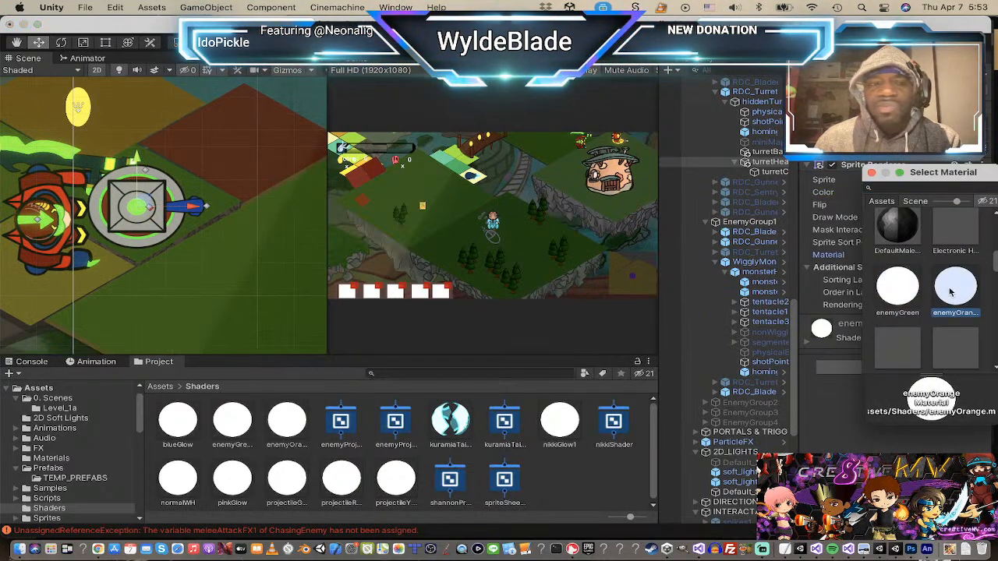
scroll(262, 187, down, 5)
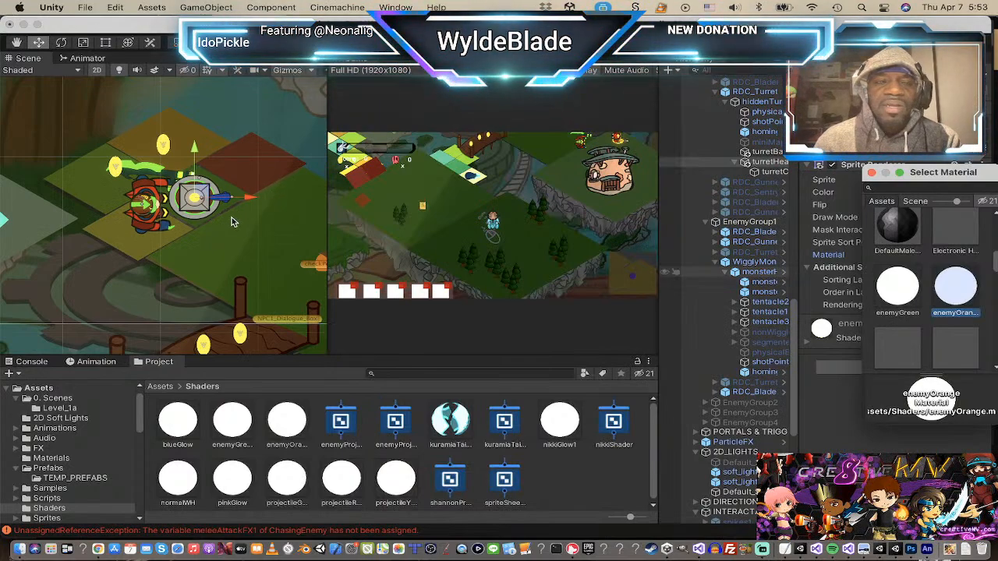
scroll(230, 218, up, 3)
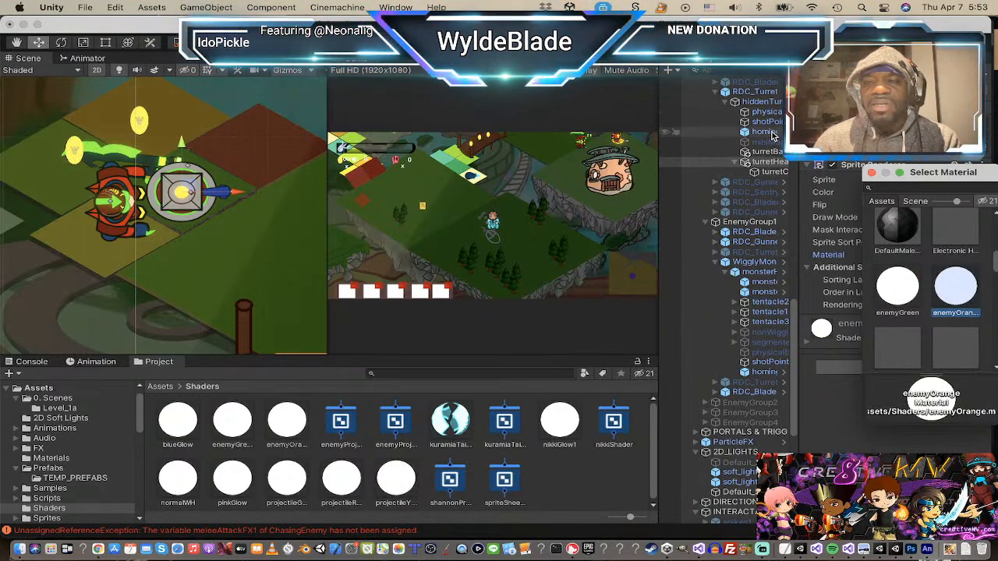
click(766, 162)
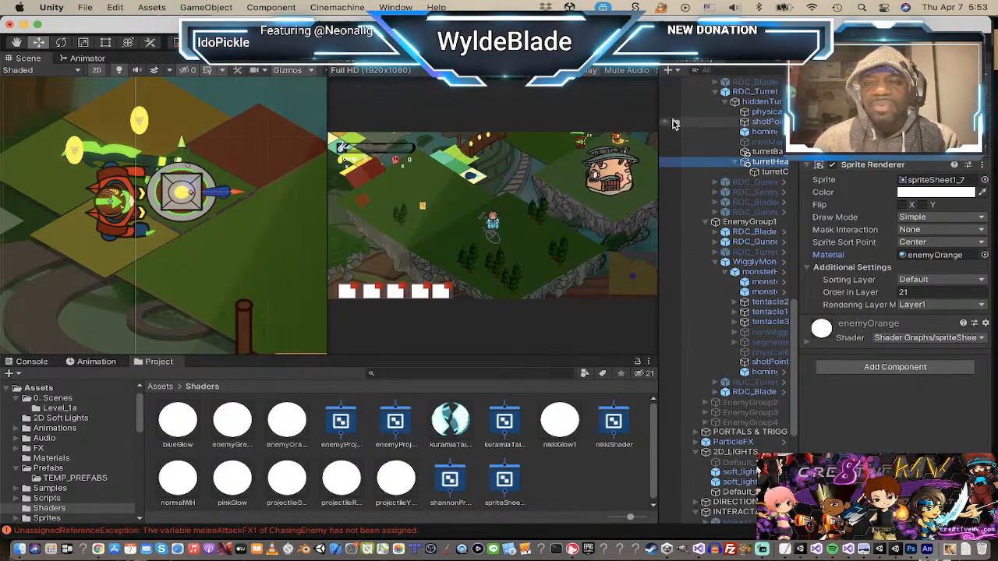
click(768, 122)
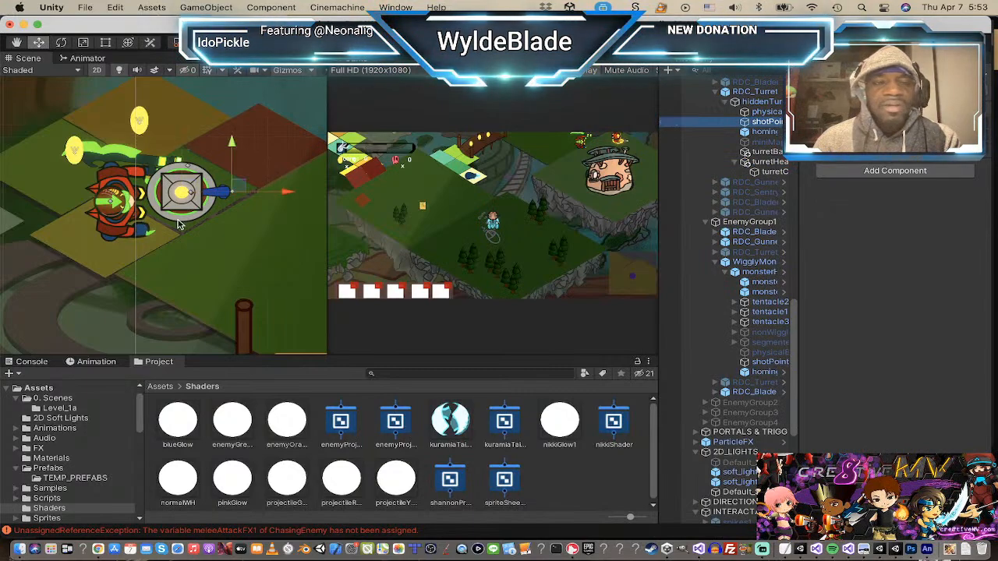
scroll(237, 226, up, 2)
scroll(234, 219, up, 1)
scroll(238, 220, down, 3)
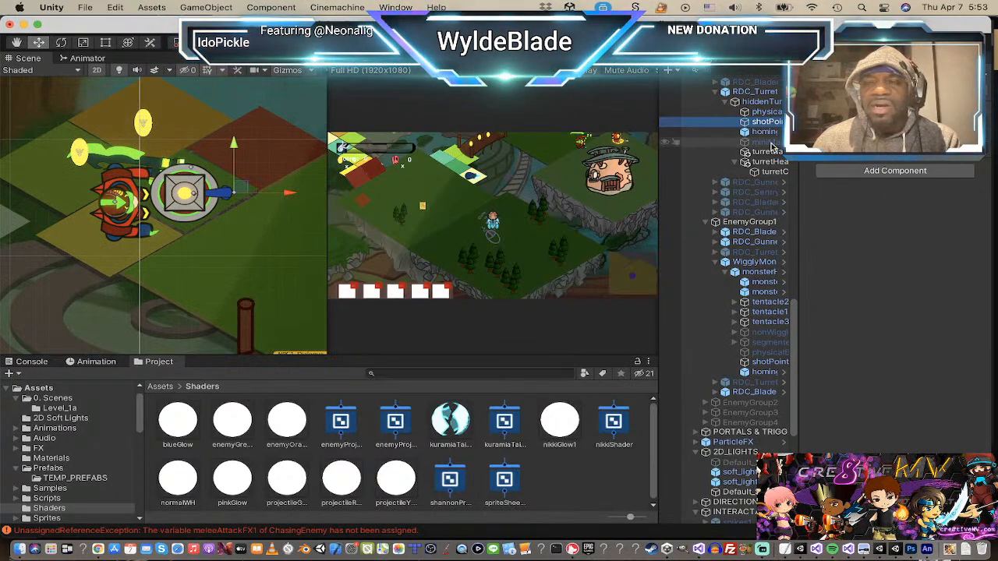
Step: Set the Projectile of the hidden turret's Chasing Enemy script to the yellow enemy_projectile2_gl prefab from the Prefabs folder
click(762, 103)
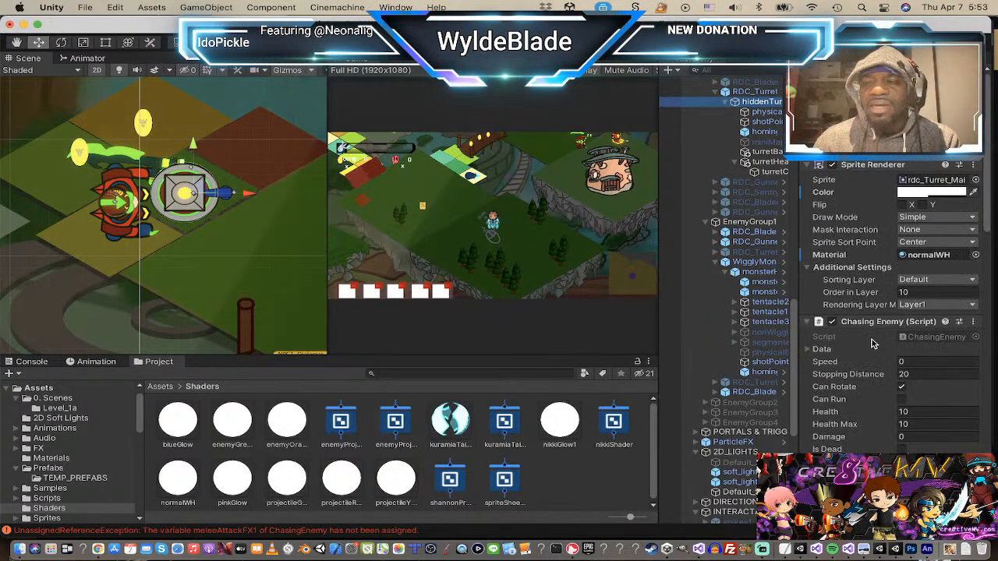
scroll(881, 437, down, 5)
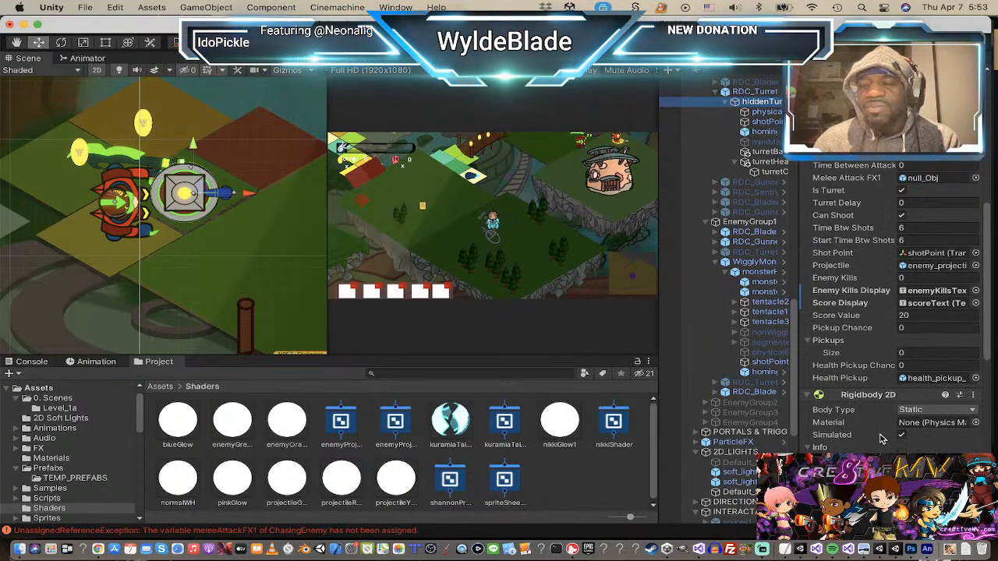
click(942, 266)
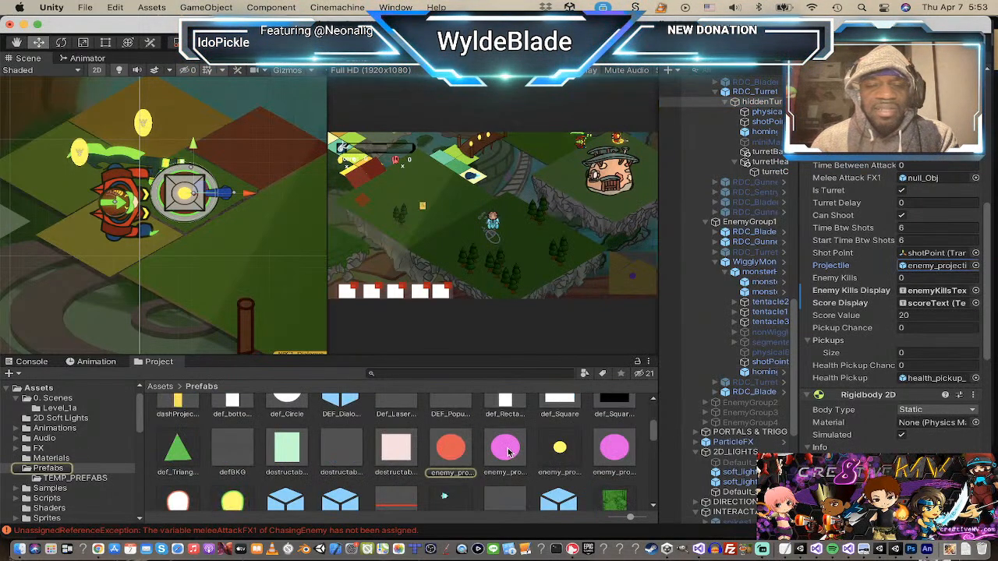
scroll(508, 452, down, 1)
scroll(508, 453, down, 2)
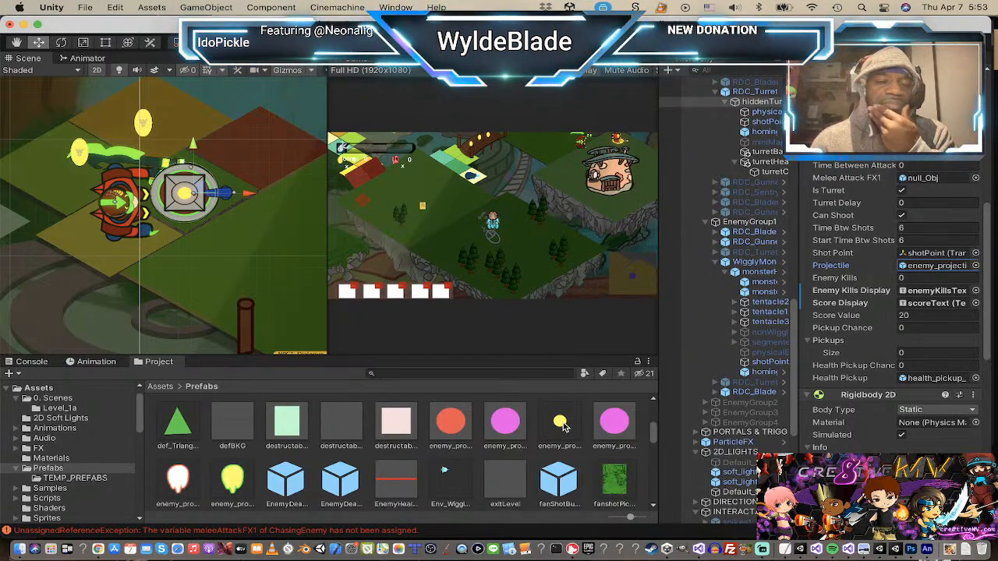
scroll(564, 428, down, 1)
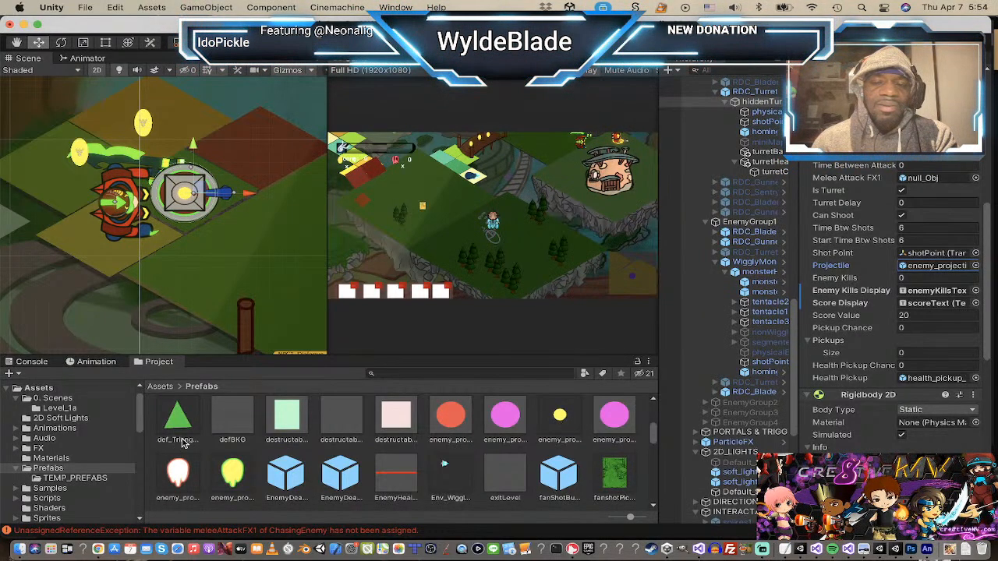
click(561, 421)
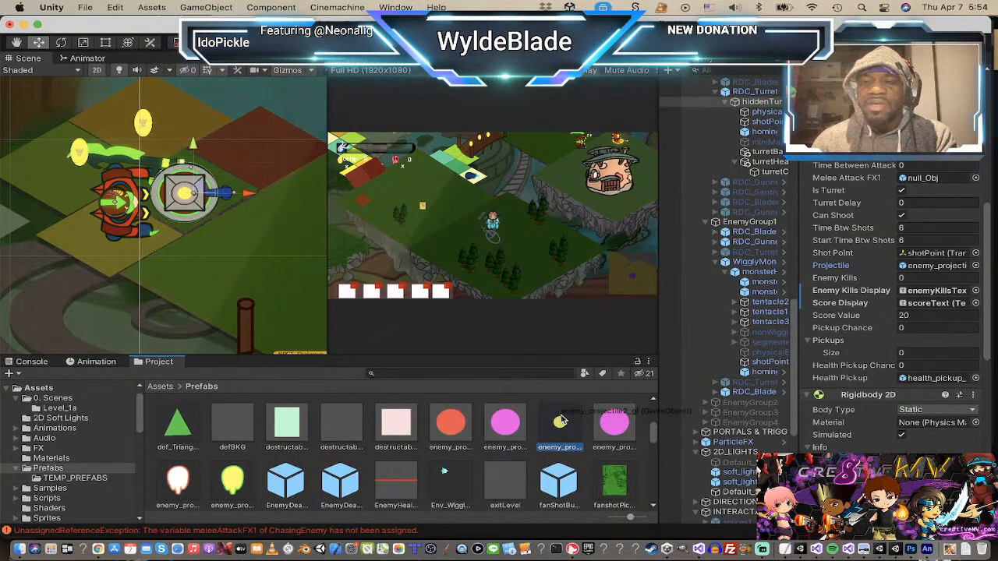
drag(562, 420, 934, 265)
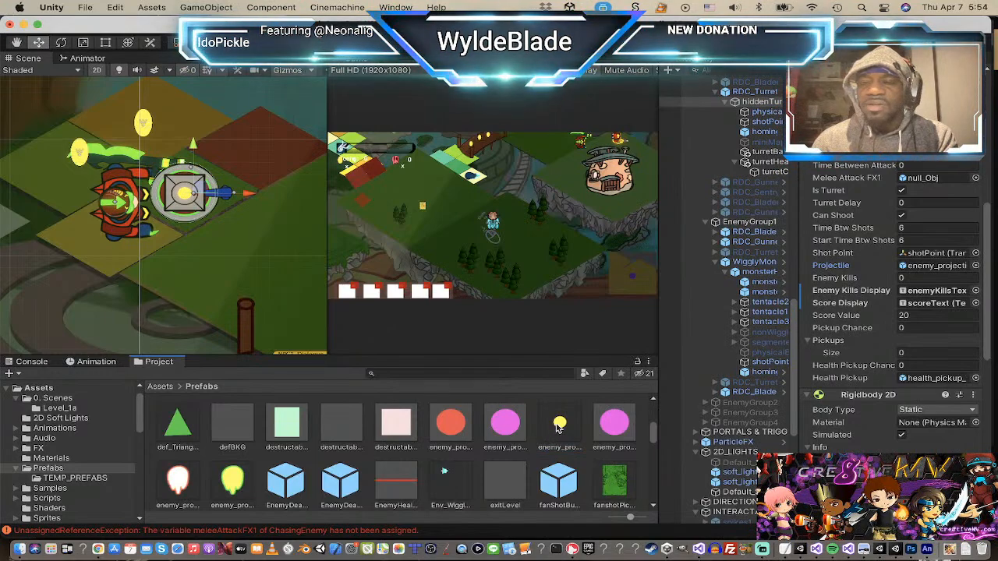
drag(560, 425, 943, 266)
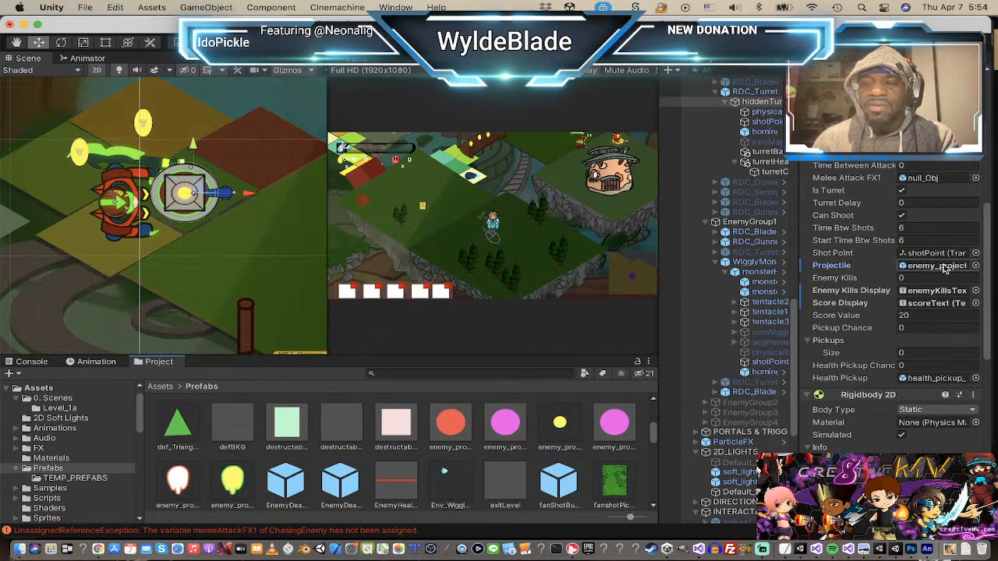
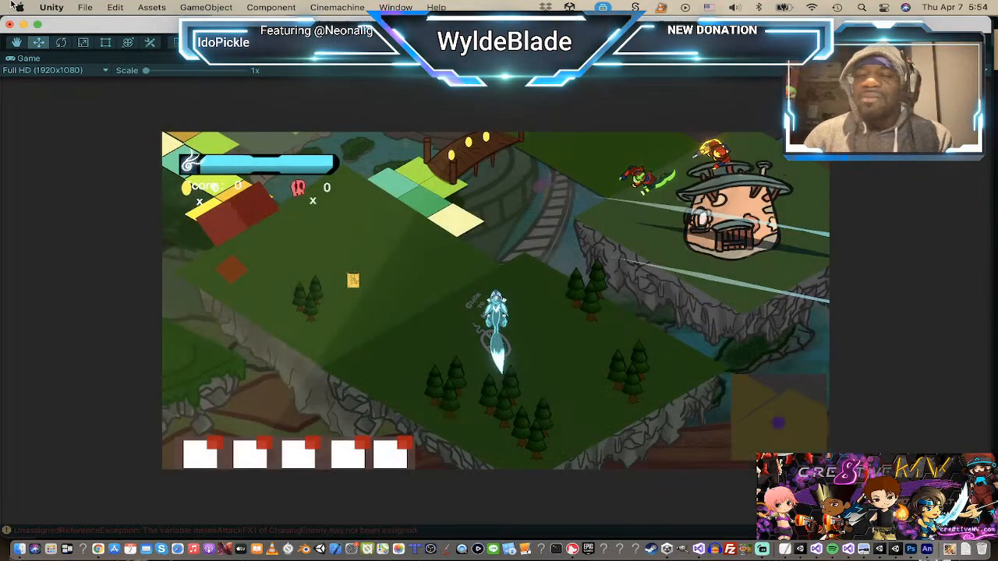
Step: Playtest the level, moving the fox character around the islands to check the enemies and their projectiles
right_click(341, 237)
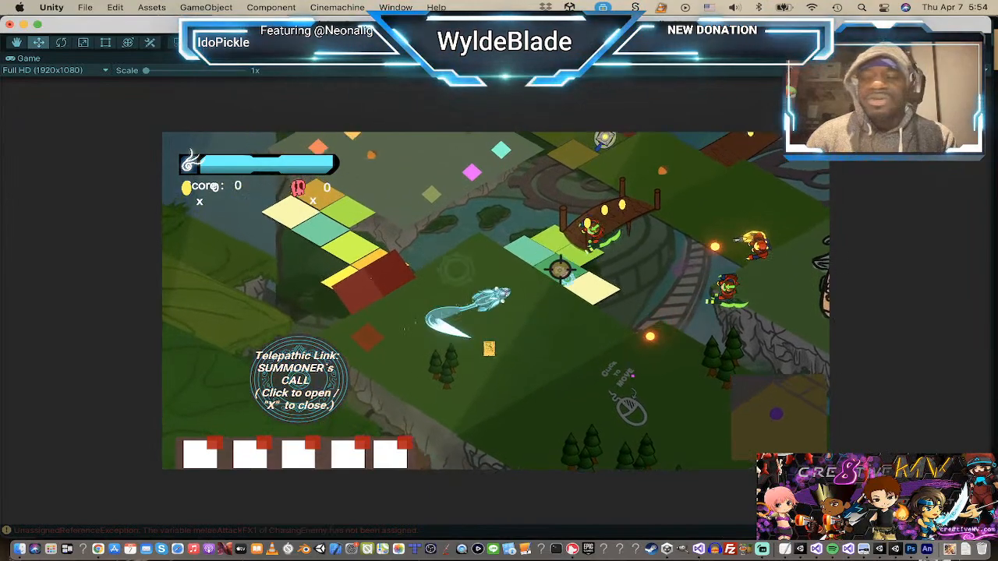
right_click(476, 331)
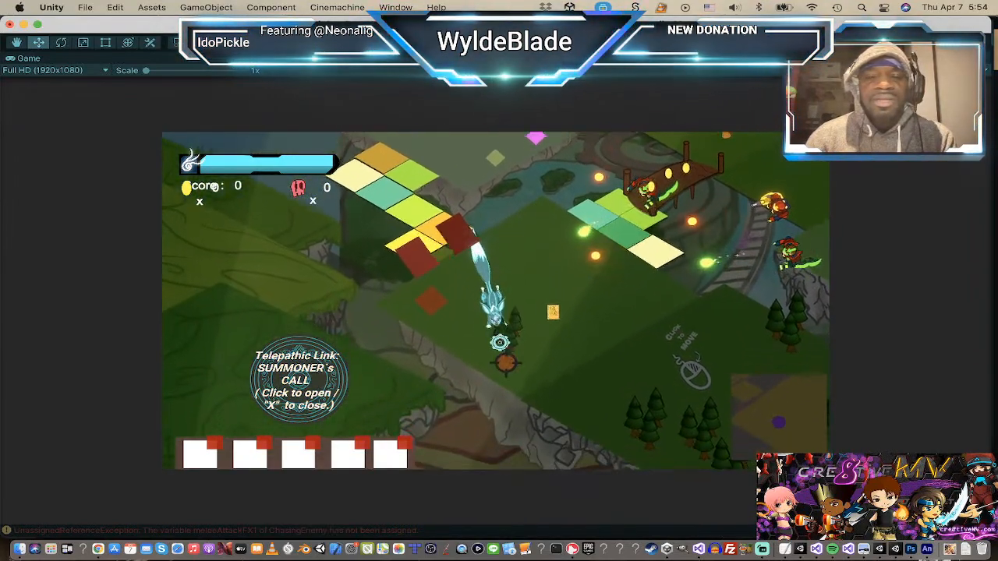
right_click(653, 329)
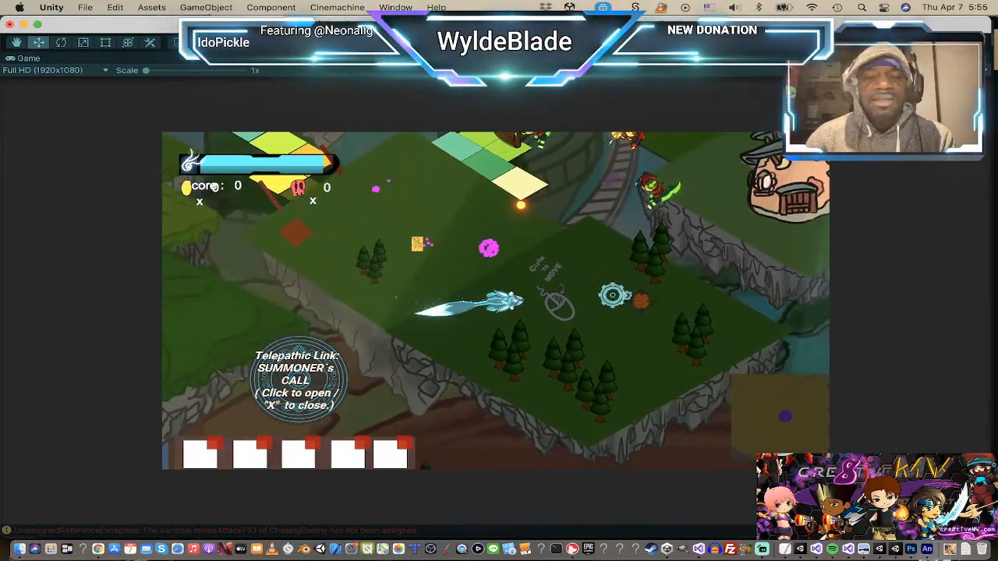
right_click(446, 274)
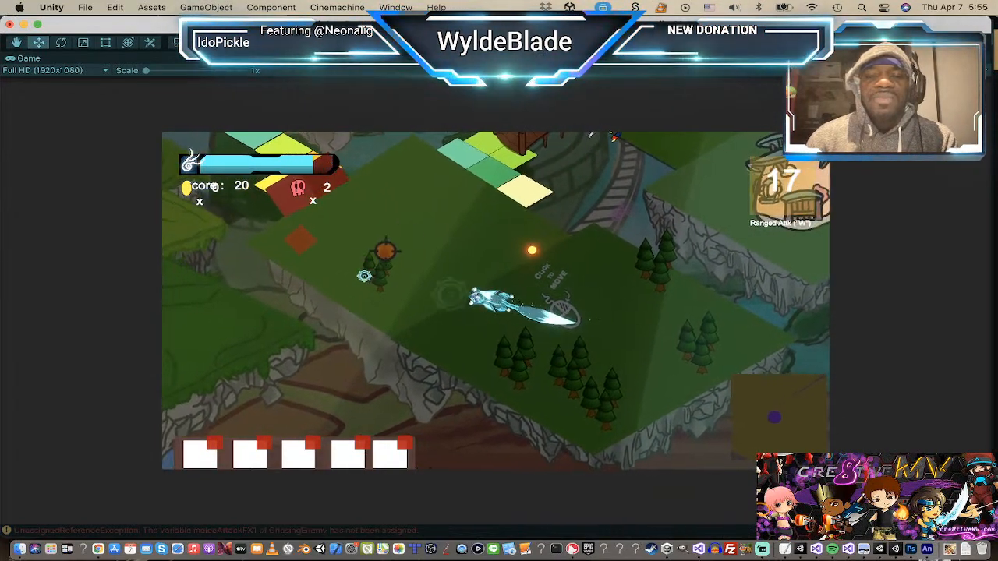
right_click(495, 196)
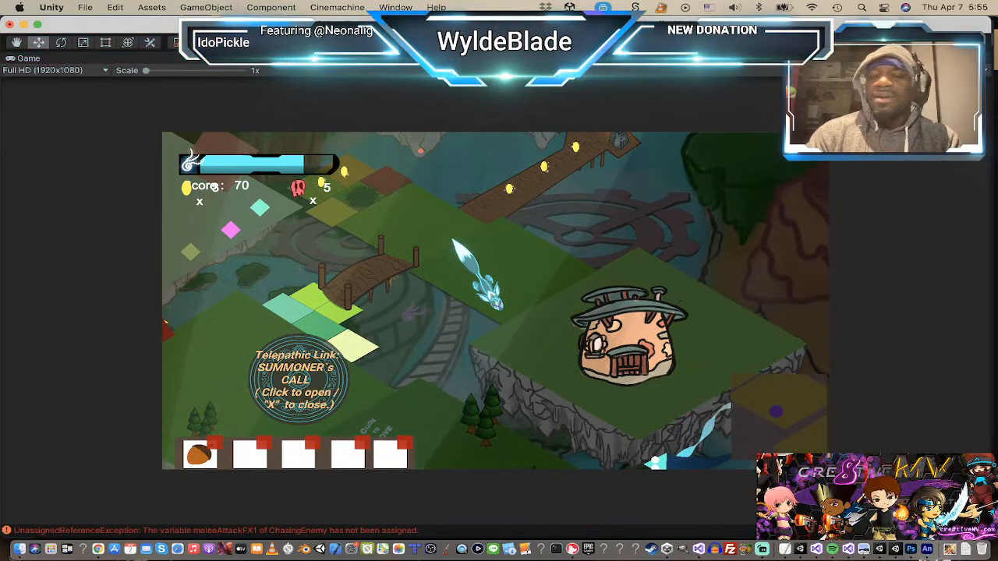
key(t)
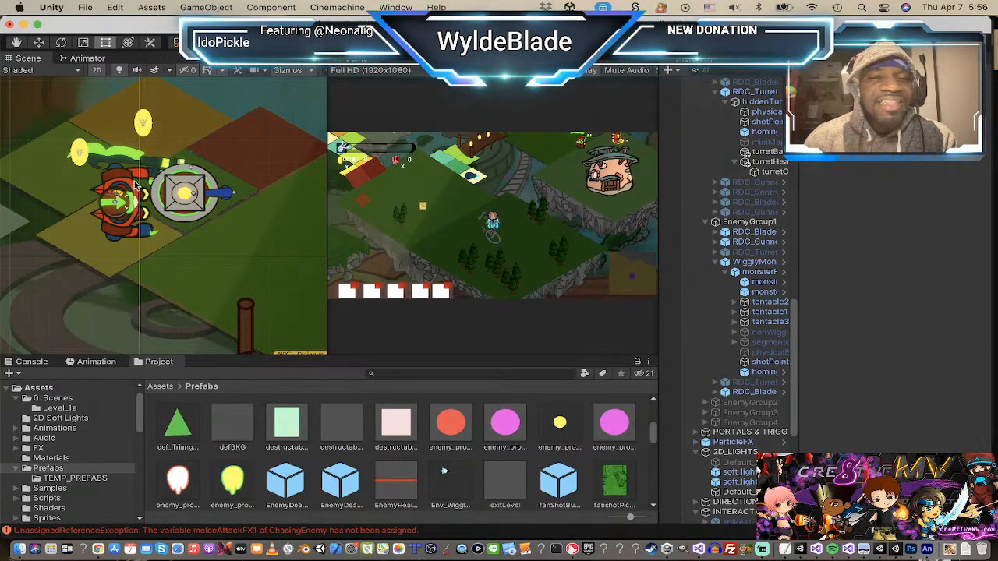
Step: Examine RDC_Turret and its hidden turret child, checking the Chasing Enemy, Rigidbody 2D, Circle Collider 2D and Animator settings
scroll(265, 252, down, 5)
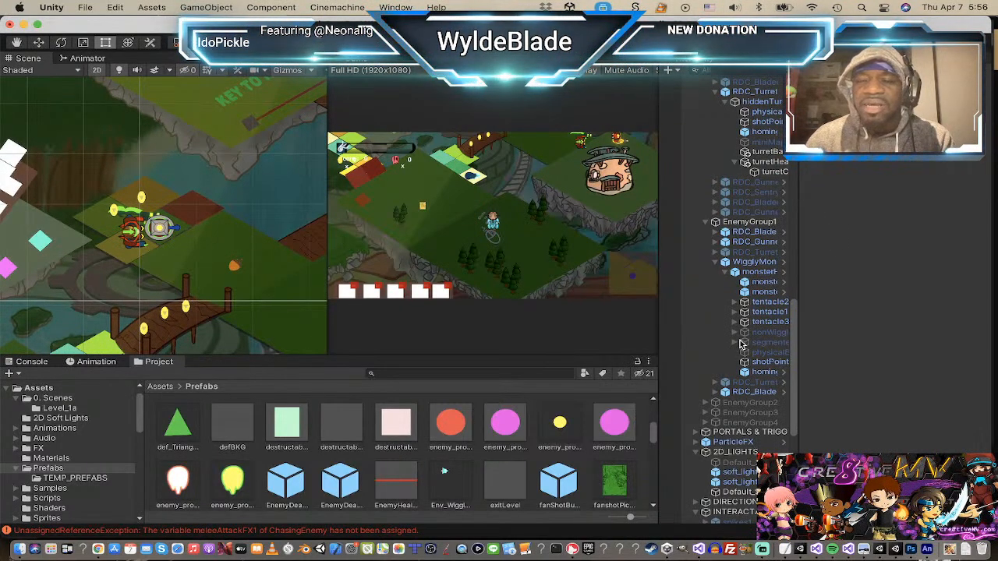
click(763, 92)
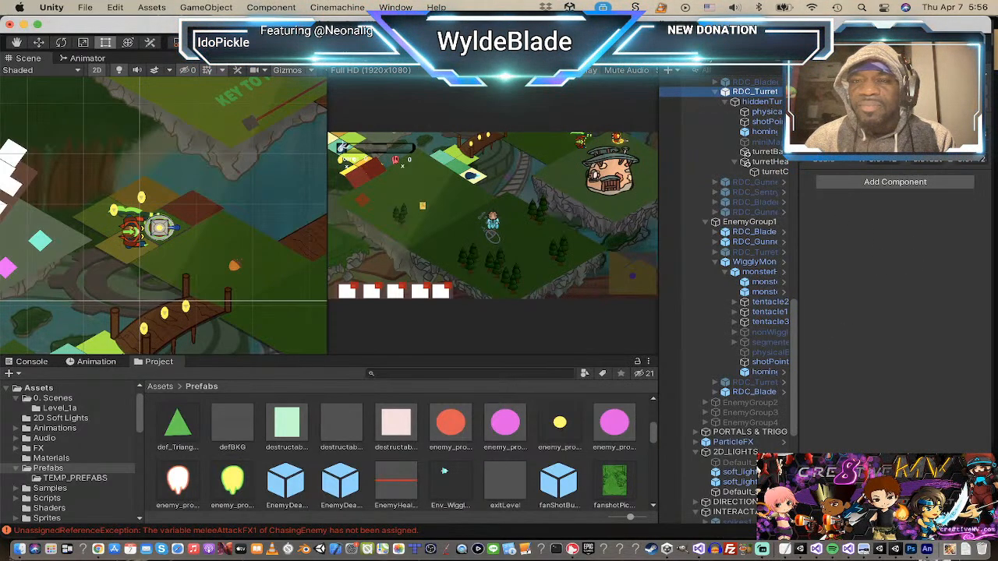
click(763, 102)
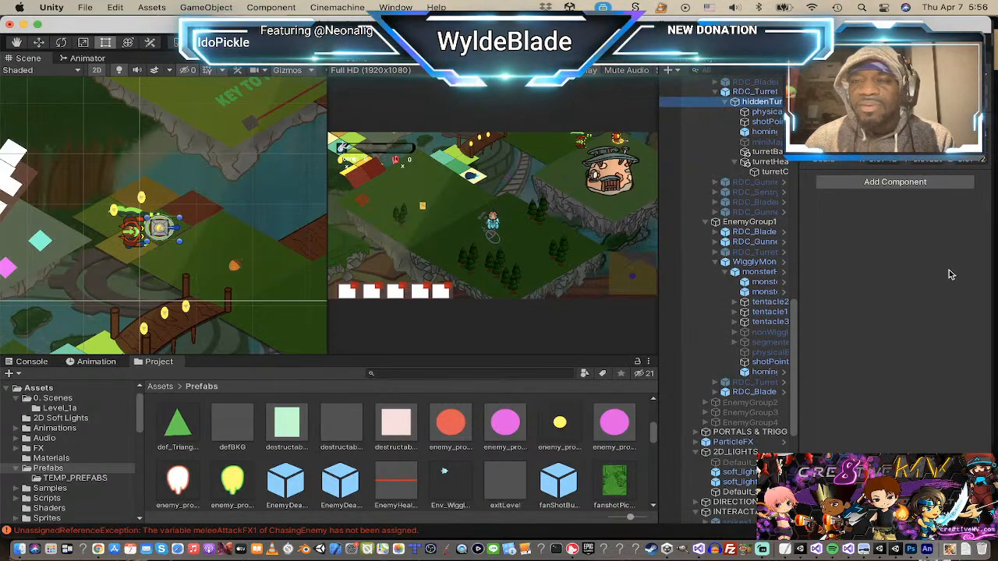
scroll(880, 287, down, 10)
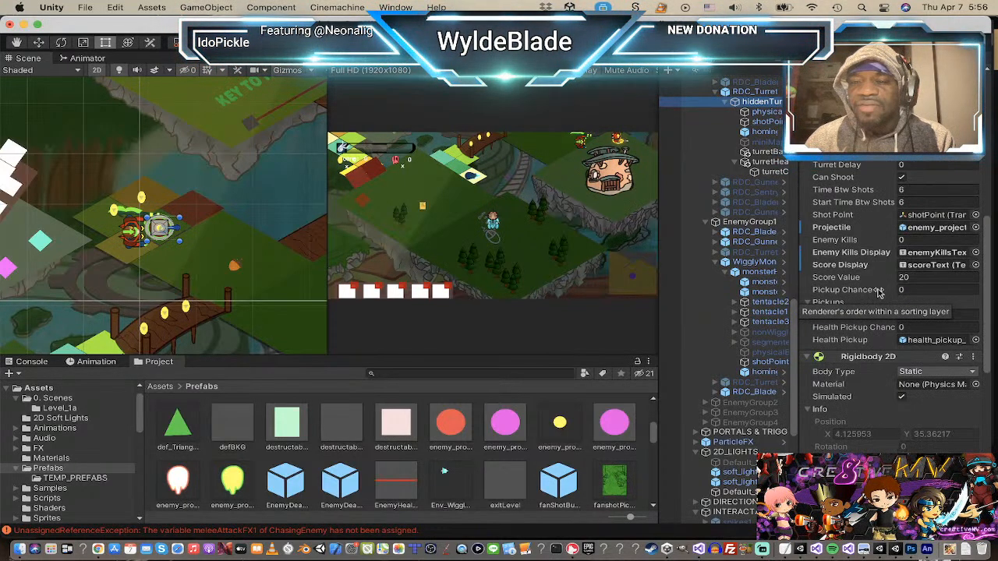
scroll(879, 293, up, 5)
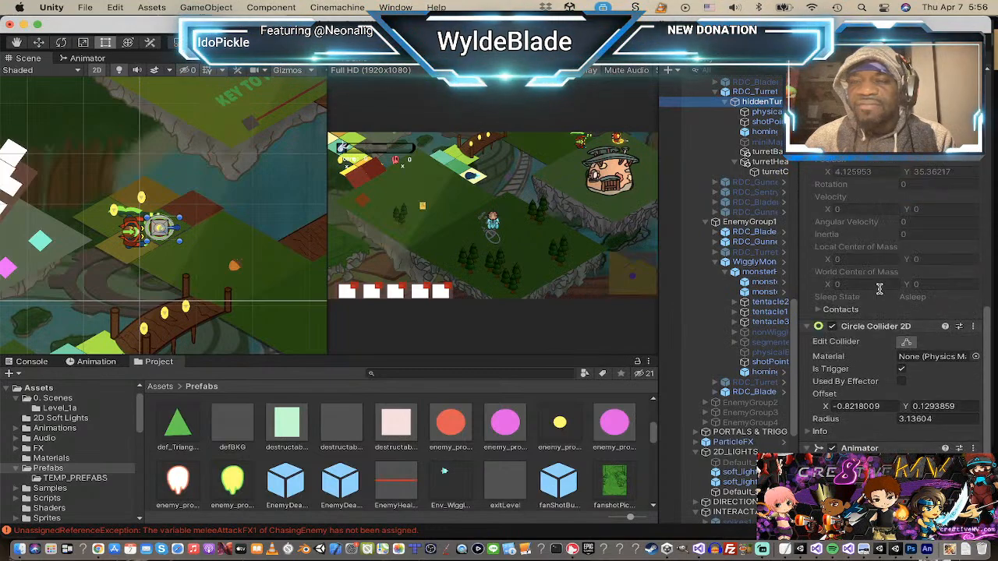
scroll(879, 292, down, 4)
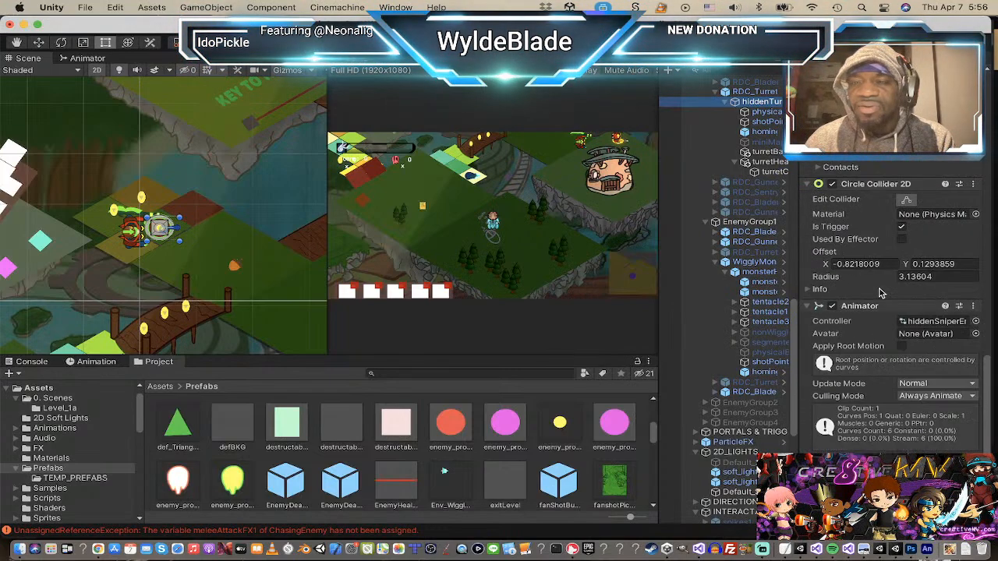
scroll(881, 292, up, 10)
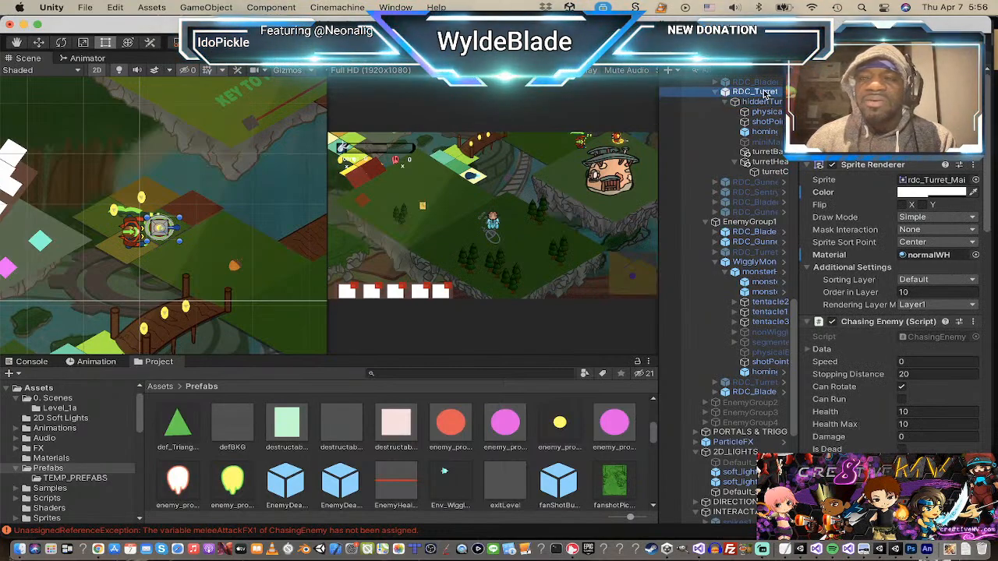
scroll(897, 203, down, 10)
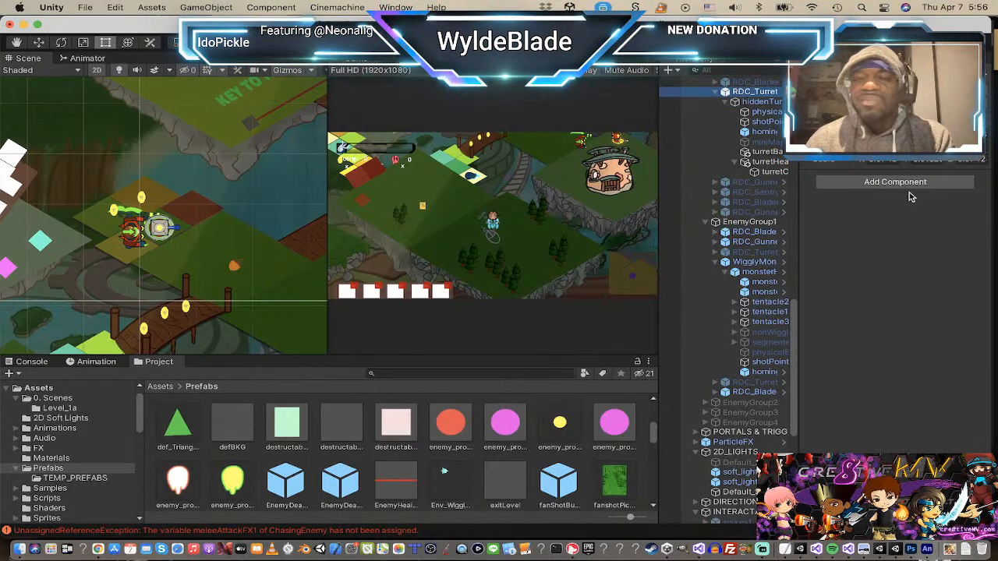
click(754, 104)
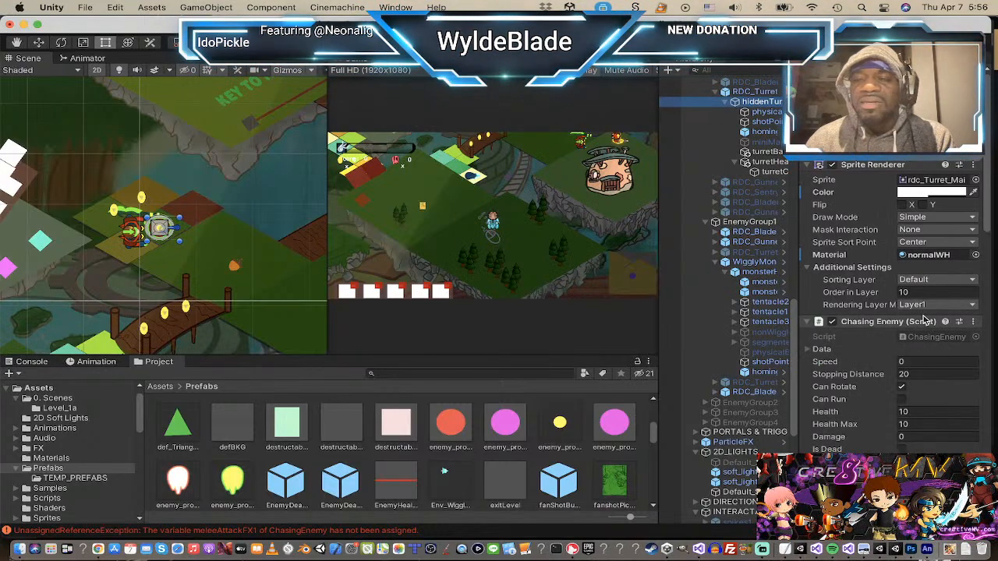
scroll(865, 234, down, 5)
scroll(863, 234, down, 5)
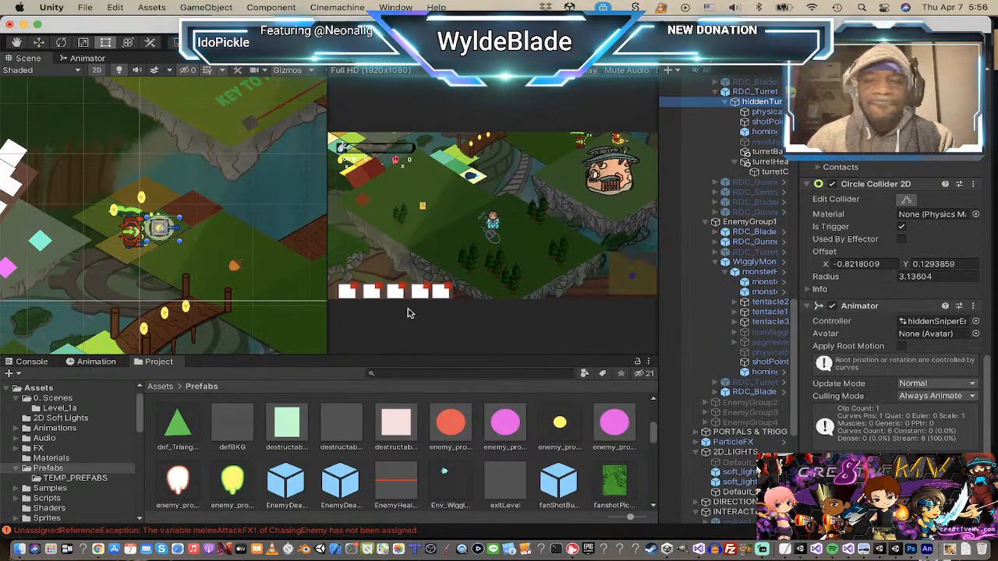
Step: Collapse the turret head's children and view the hidden turret's Idle clip in the animation timeline
click(736, 162)
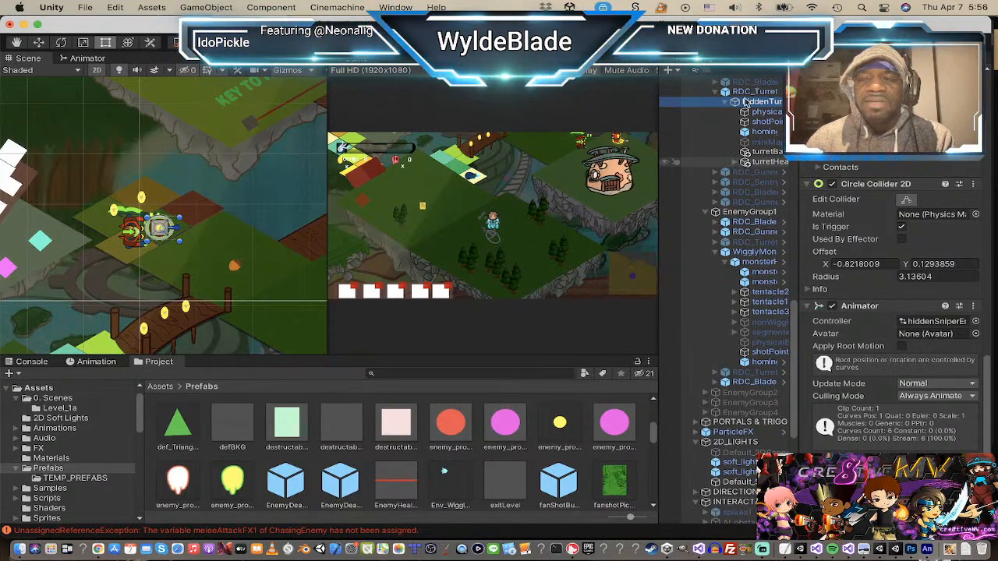
click(94, 362)
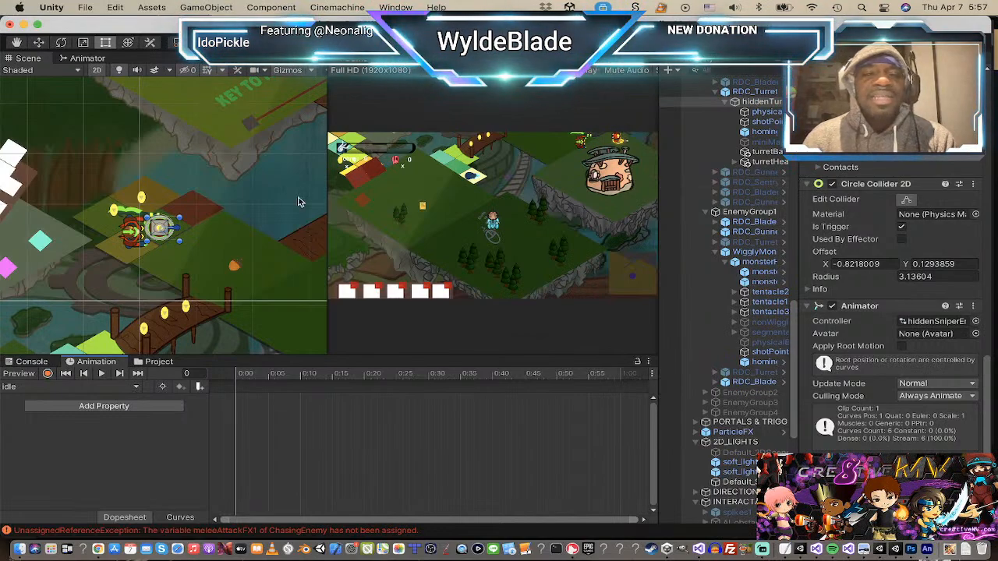
scroll(185, 207, down, 3)
scroll(185, 207, down, 5)
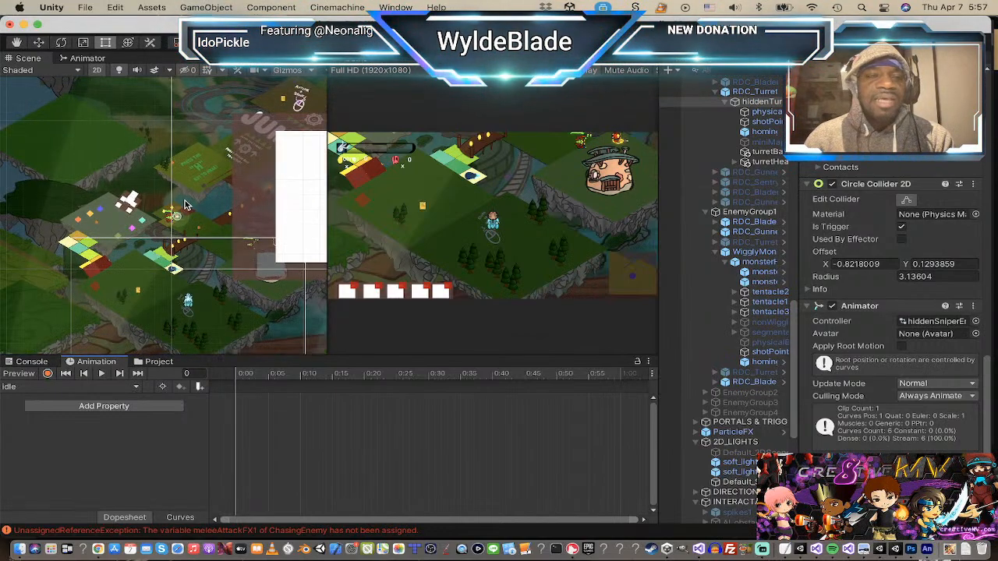
Step: Switch to Chrome and look over the Spirits Of The Lost Winds game page with its Unity 2D template download
key(super+Tab)
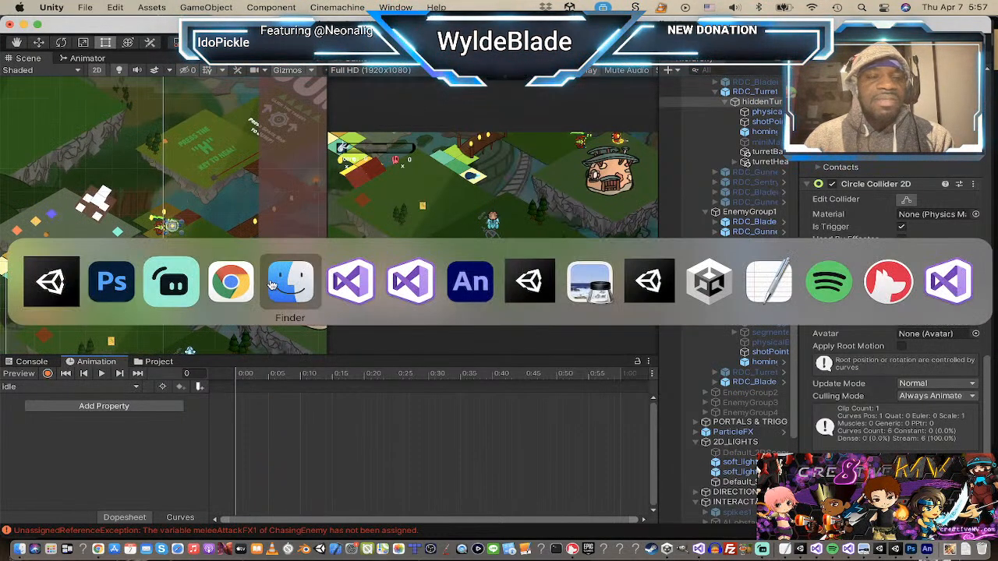
click(231, 283)
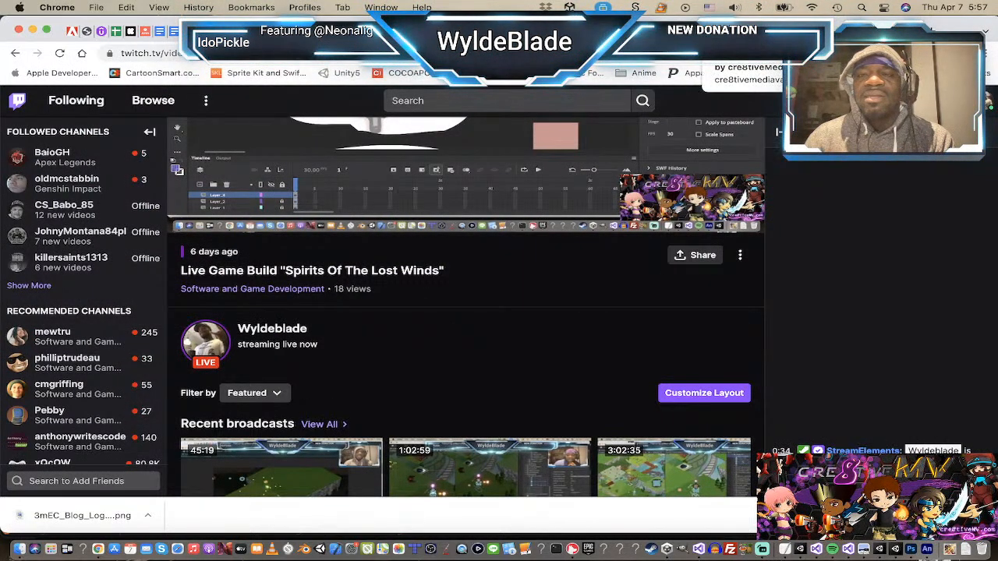
click(711, 30)
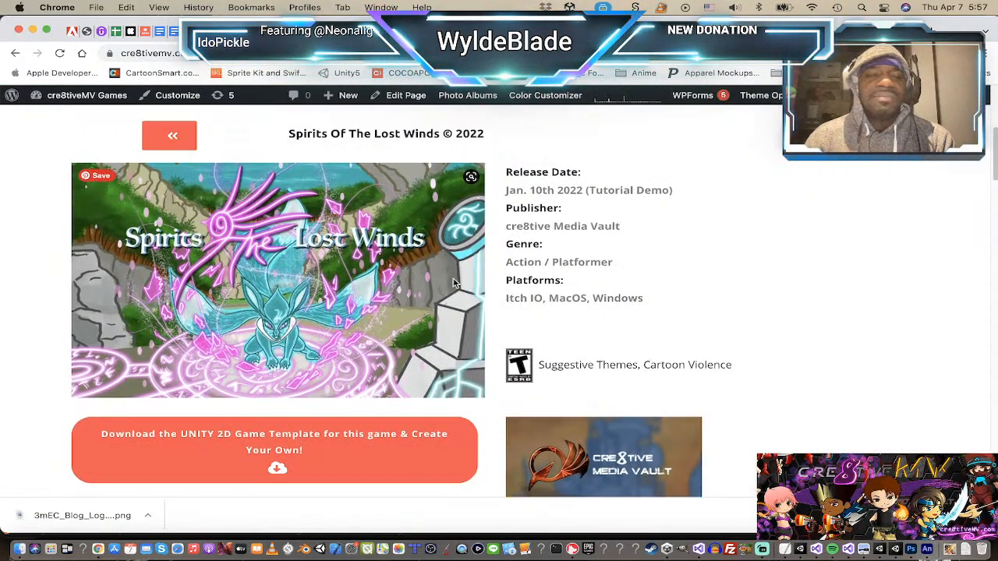
scroll(456, 283, down, 5)
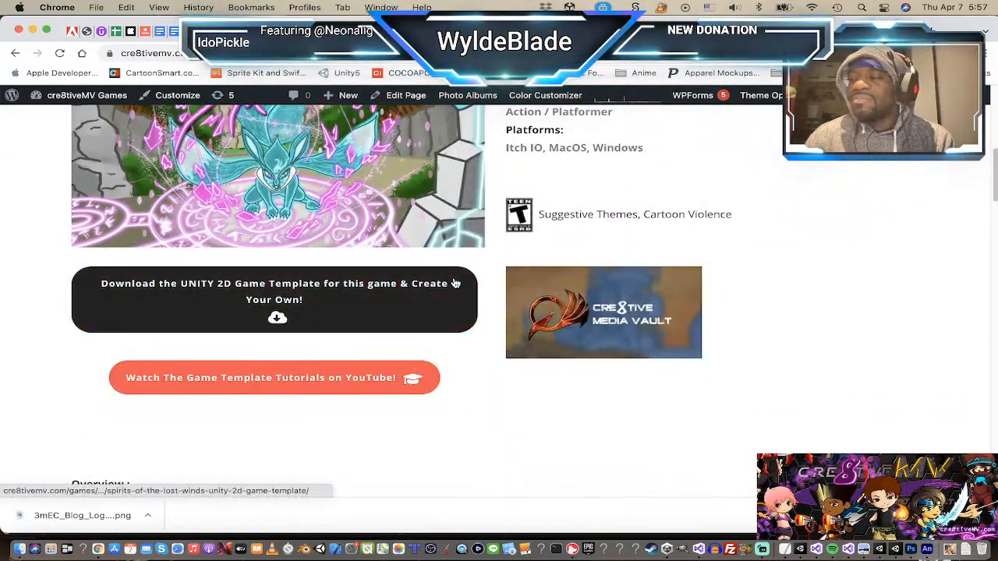
scroll(456, 284, up, 1)
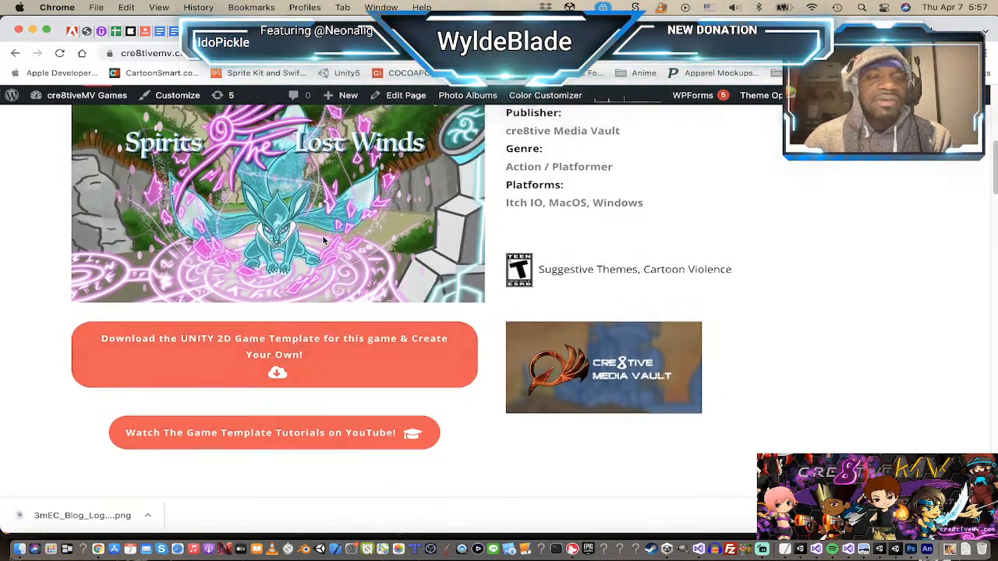
scroll(274, 447, up, 4)
scroll(274, 448, down, 2)
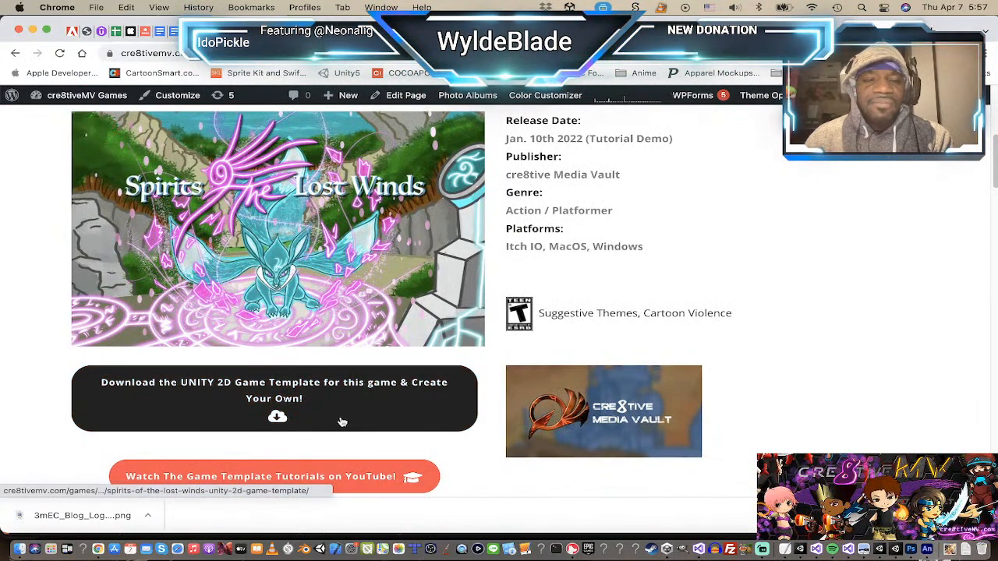
Step: Review the Spirits of the Lost Winds game page, including its template links, overview, story and release details
scroll(404, 373, down, 1)
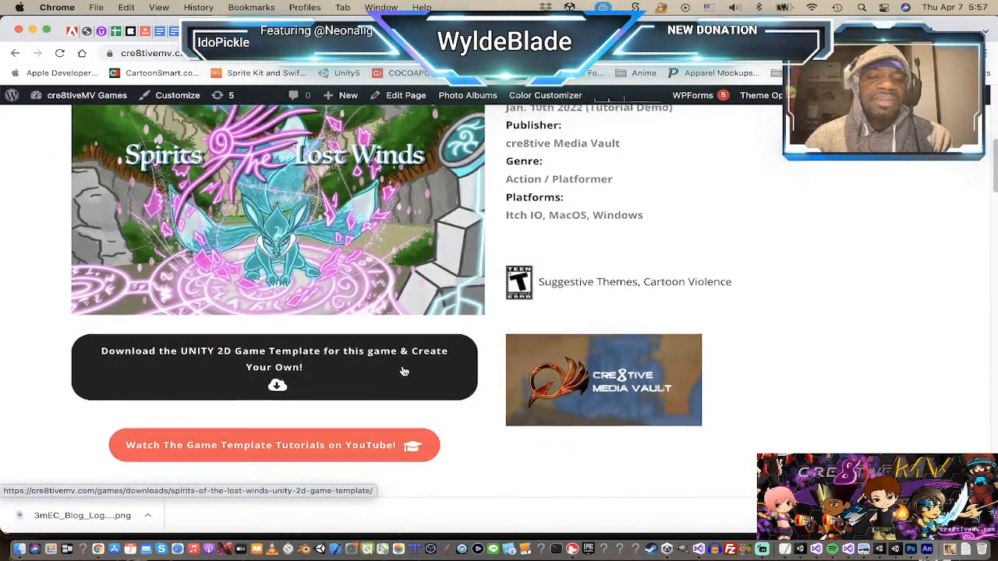
scroll(720, 374, down, 2)
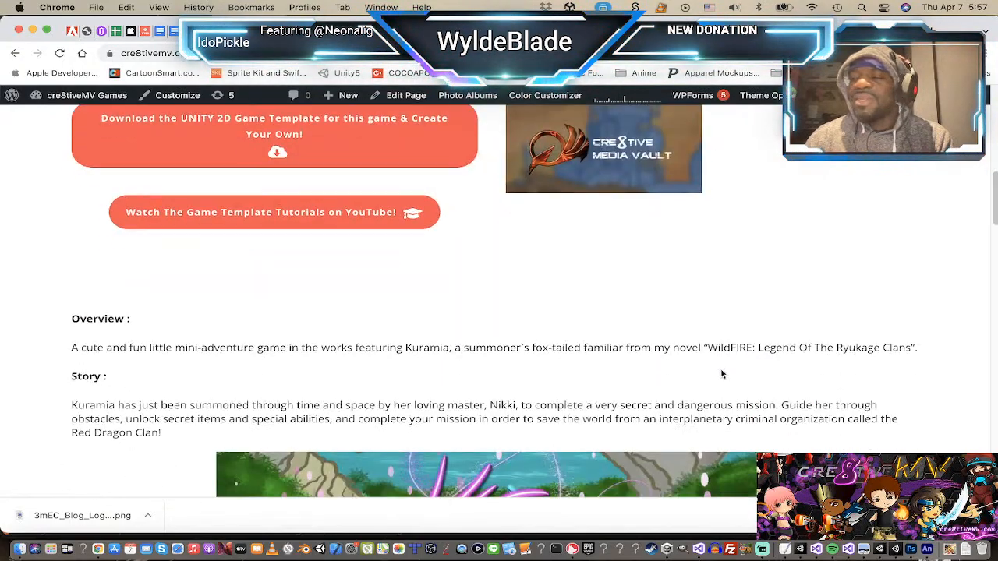
scroll(722, 374, down, 10)
scroll(722, 374, up, 4)
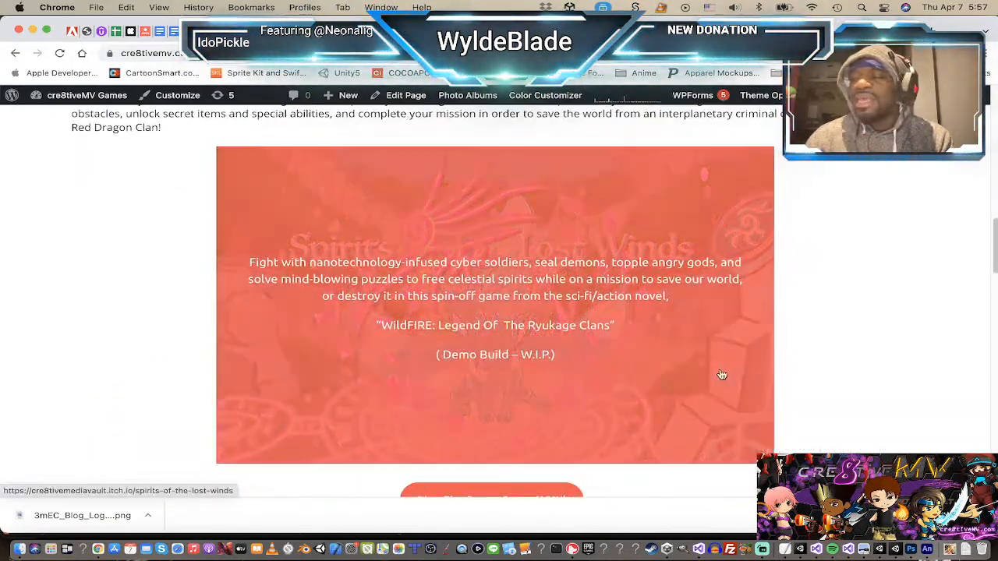
scroll(721, 374, up, 1)
scroll(722, 374, down, 1)
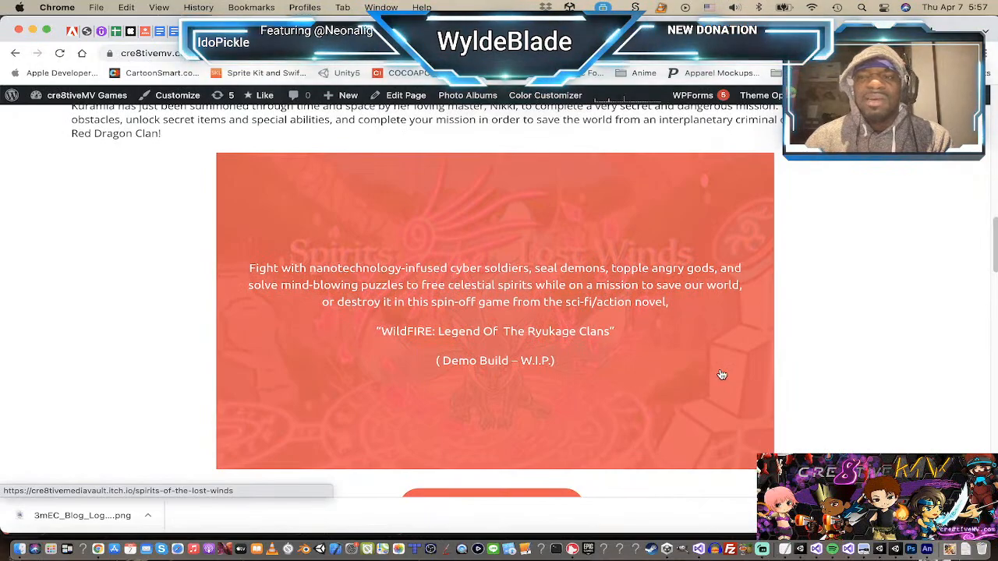
scroll(722, 375, down, 1)
scroll(720, 374, up, 7)
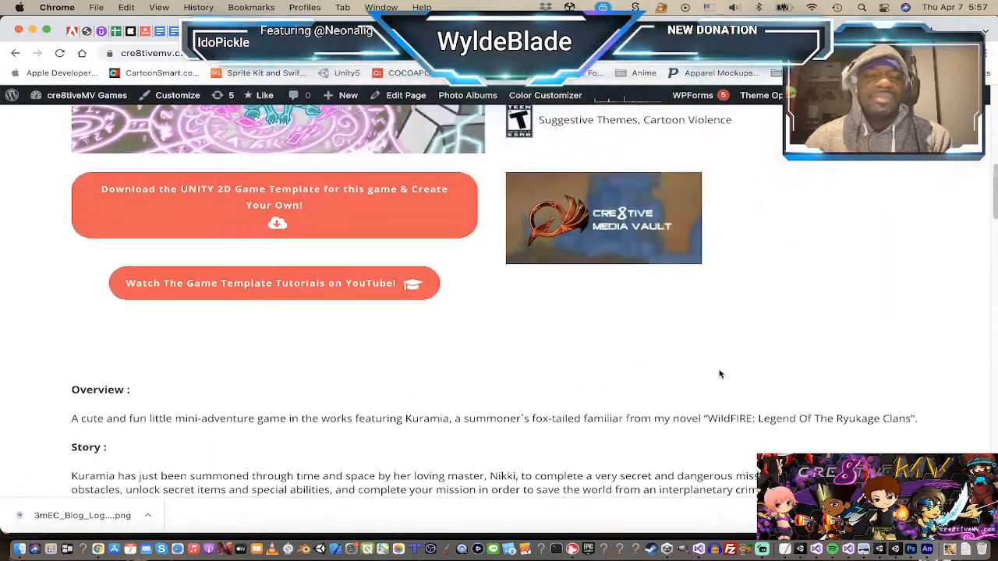
scroll(721, 374, up, 7)
scroll(720, 375, down, 3)
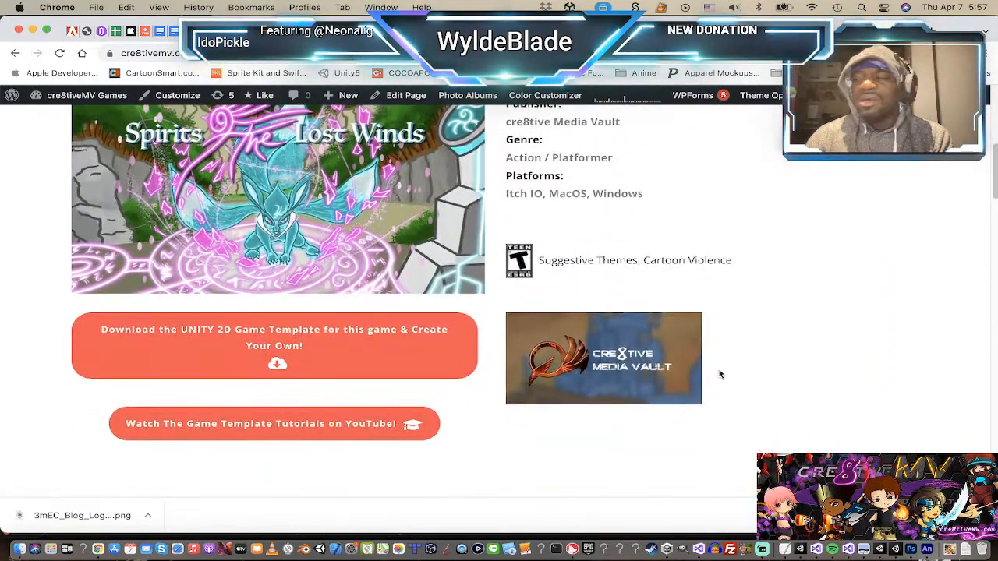
scroll(720, 374, up, 3)
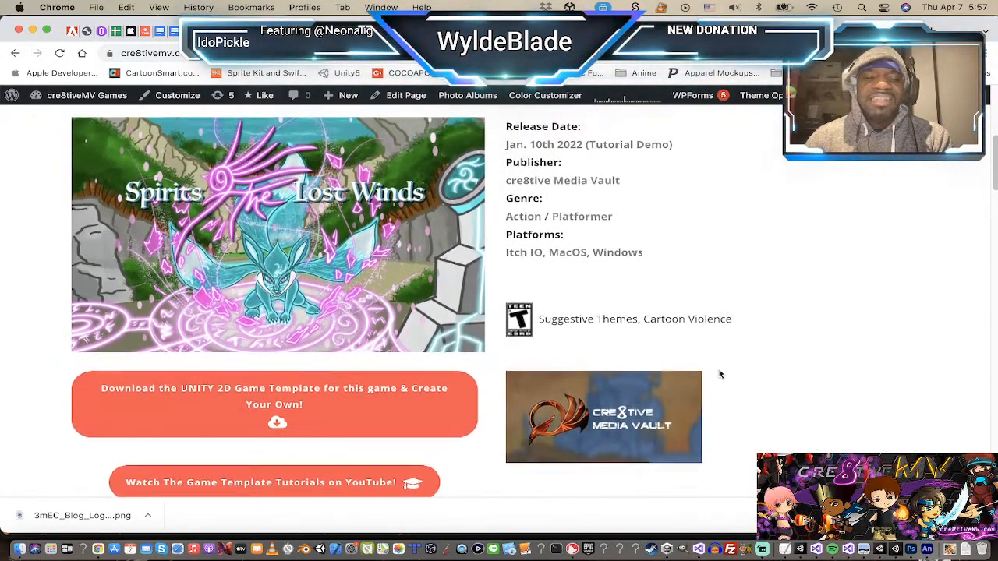
scroll(720, 374, down, 1)
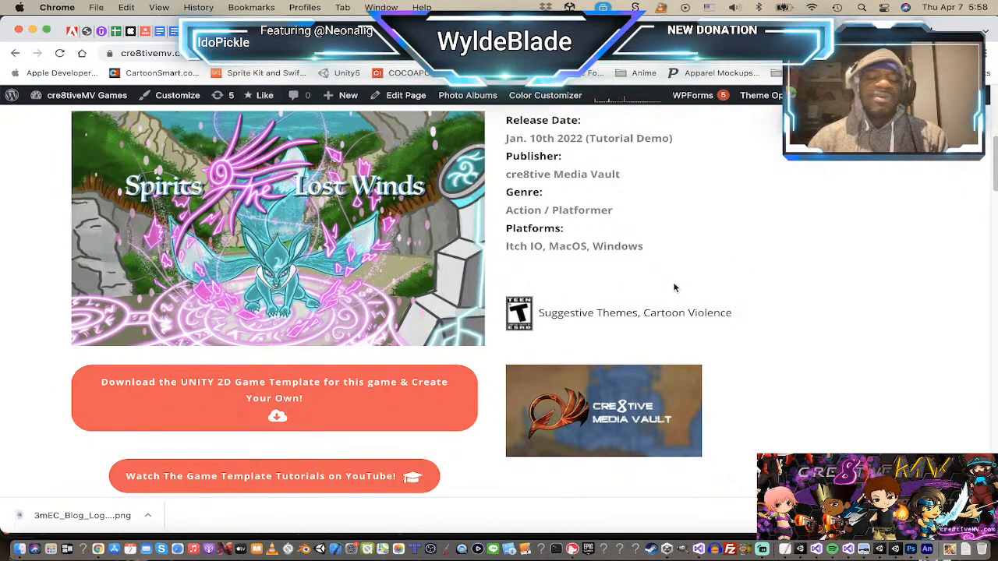
Step: Switch to Unity and examine the isometric level around the turret, bridge and player in the scene
key(super+Tab)
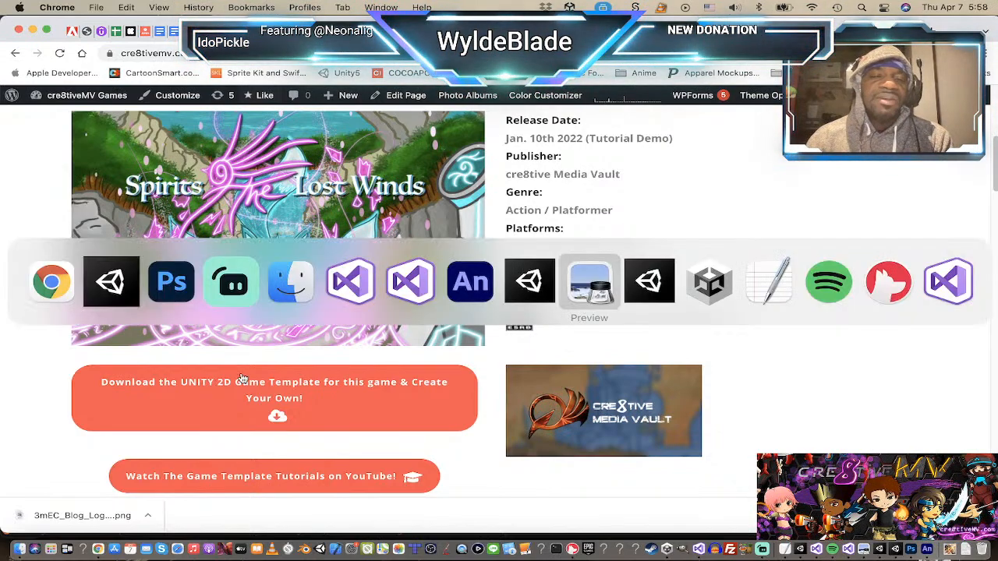
click(94, 291)
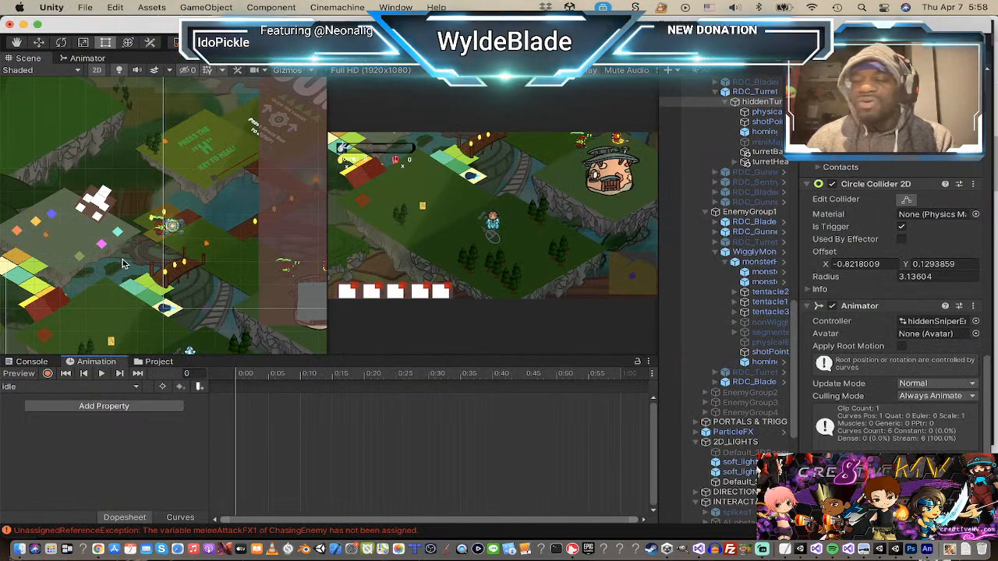
scroll(128, 261, down, 3)
scroll(128, 261, up, 3)
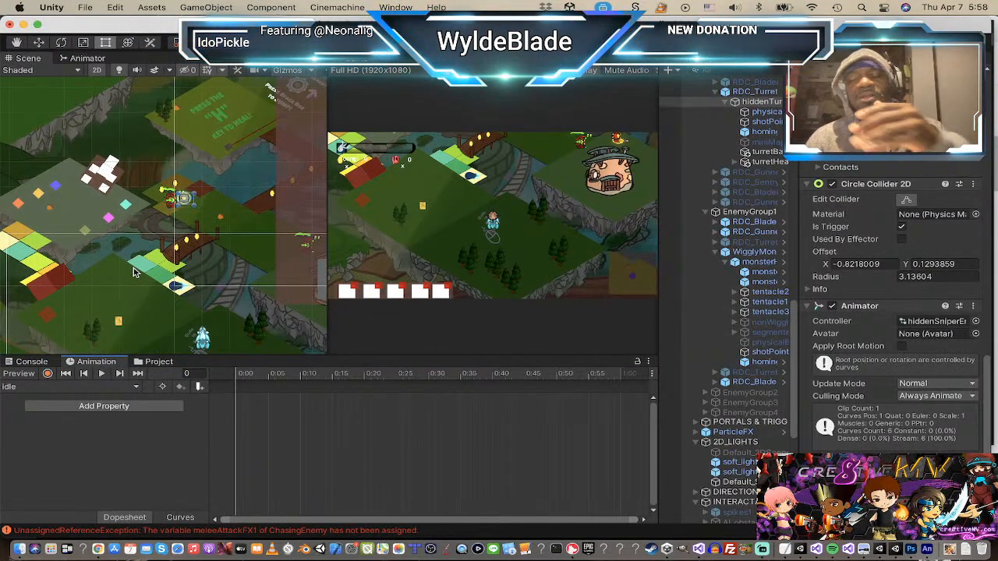
scroll(131, 273, down, 2)
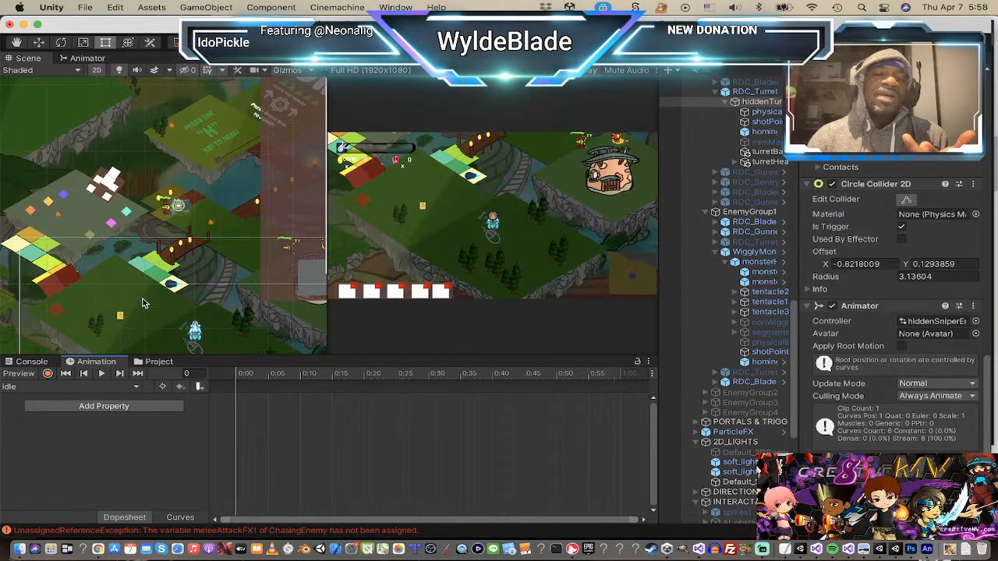
scroll(144, 302, down, 2)
scroll(143, 304, down, 3)
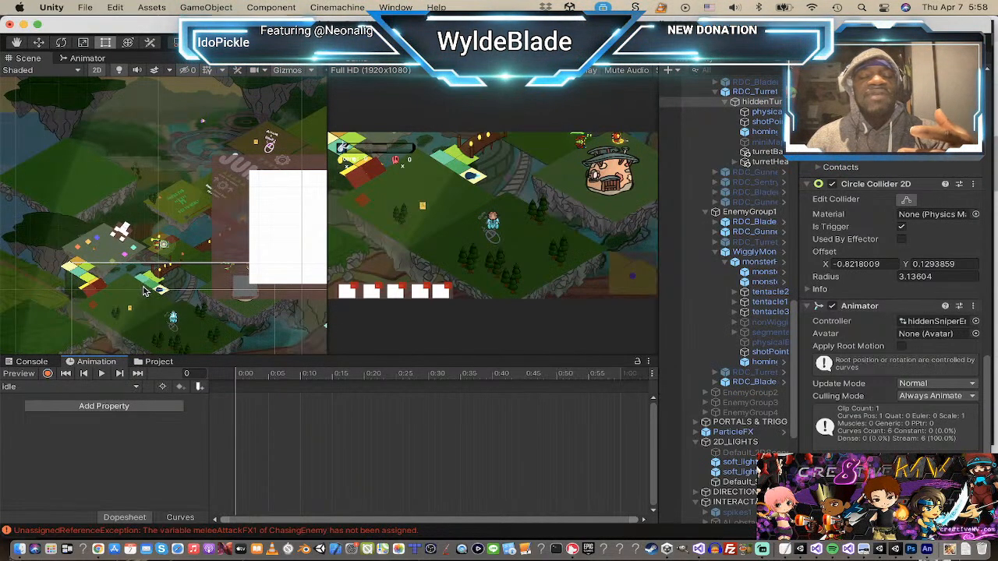
scroll(143, 290, up, 2)
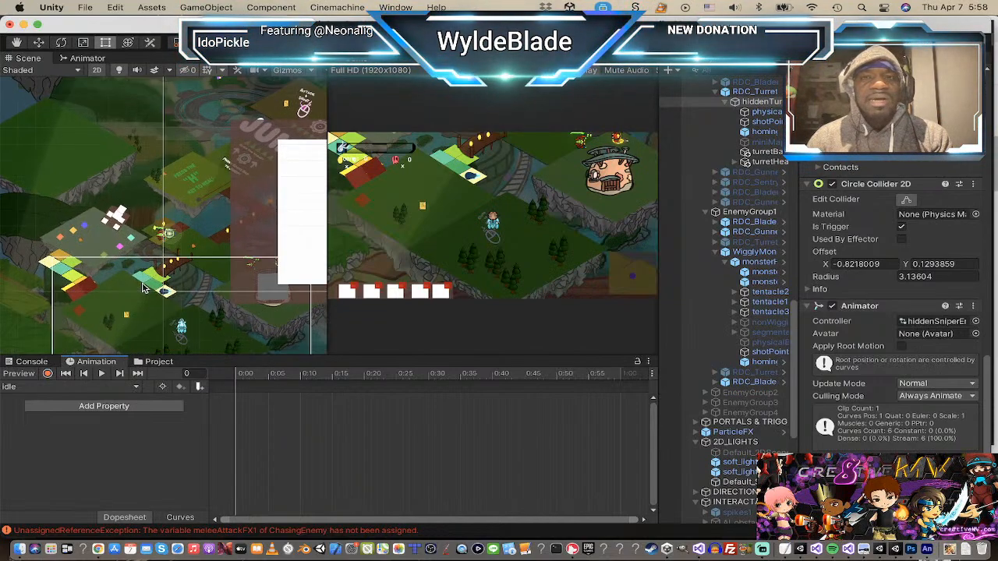
scroll(142, 290, up, 3)
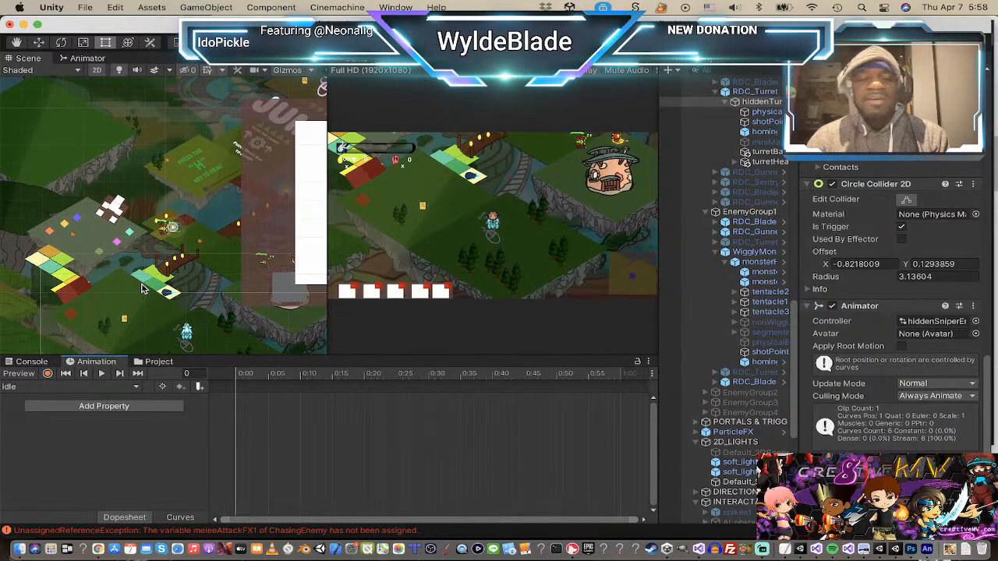
scroll(143, 290, up, 2)
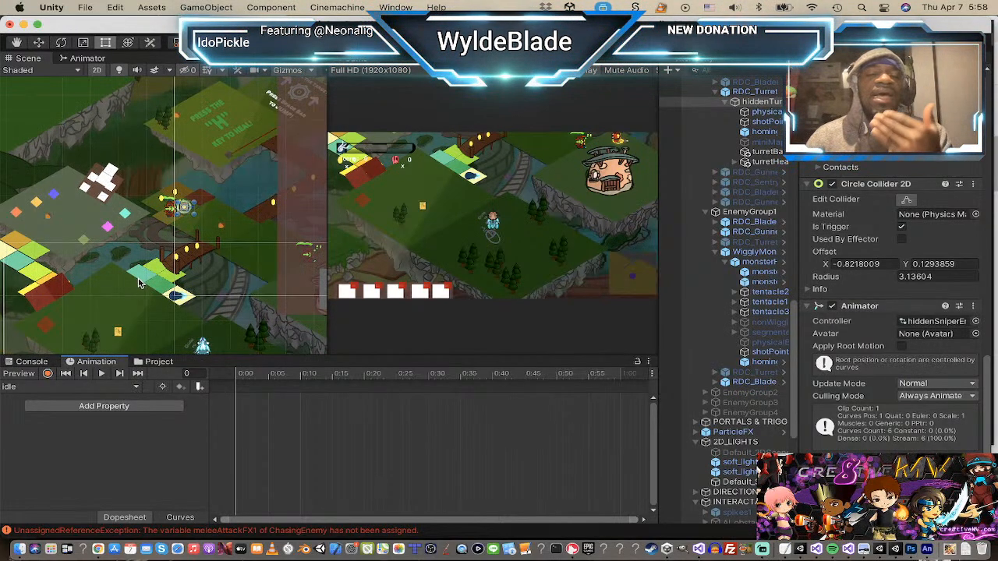
scroll(138, 285, up, 3)
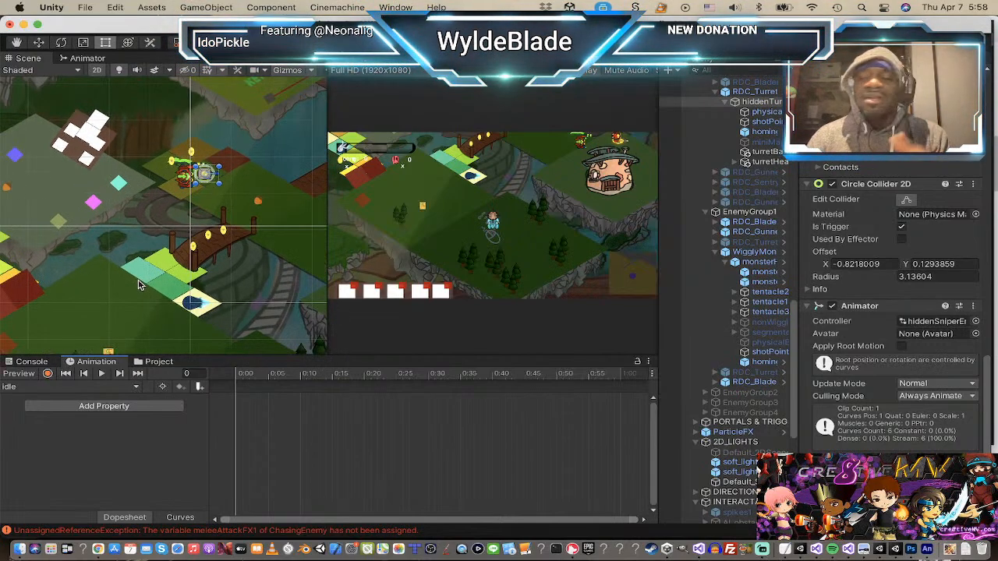
scroll(139, 285, down, 3)
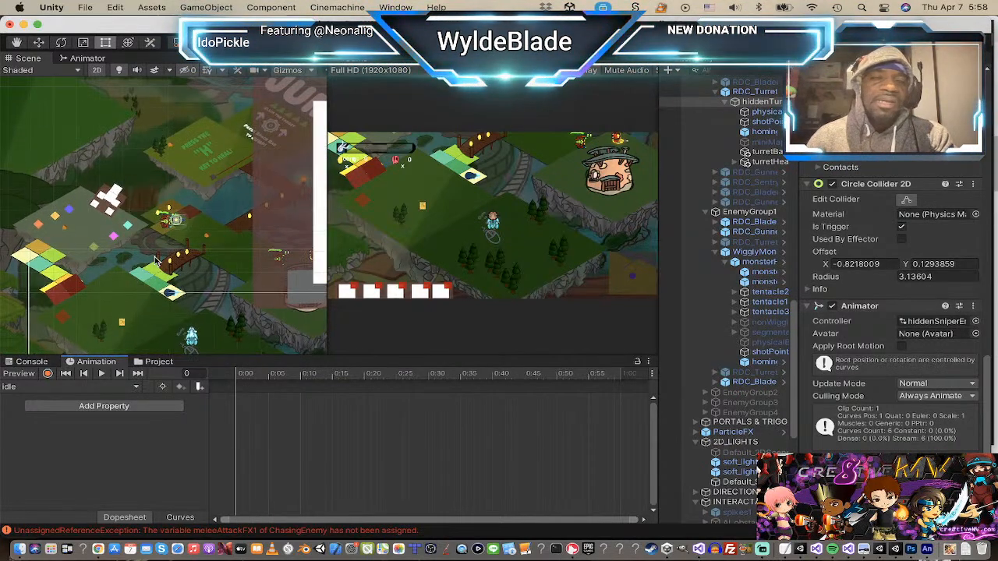
scroll(173, 207, up, 5)
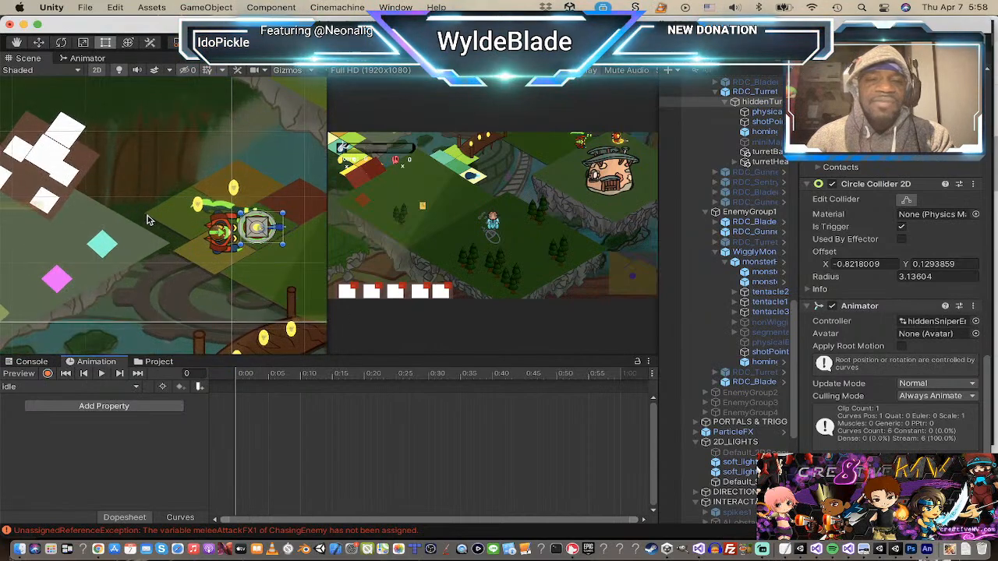
Step: Inspect the RDC_Turret_Main enemy in the scene, checking the components and colliders of its hidden turret and physicalBody children
click(747, 93)
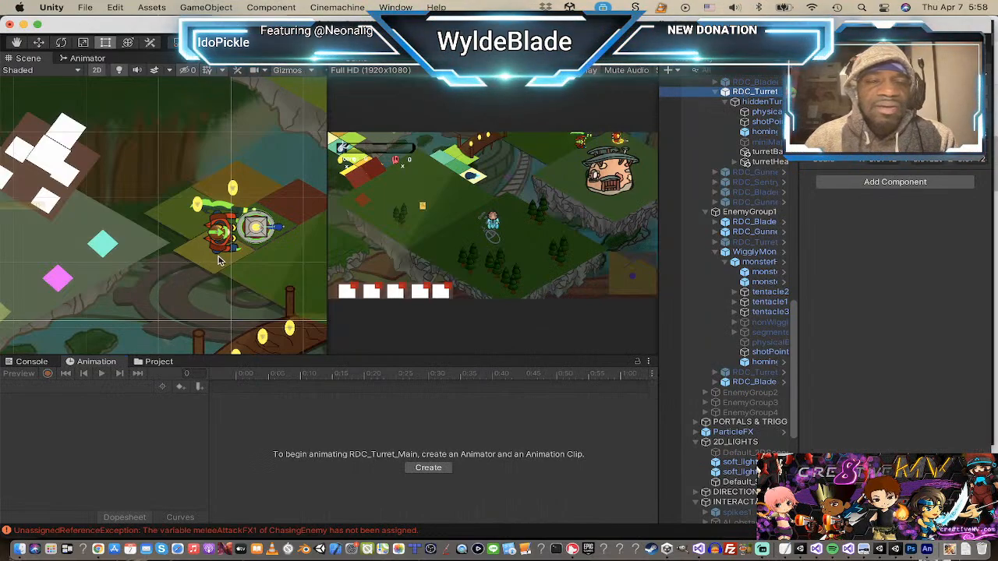
scroll(237, 248, up, 4)
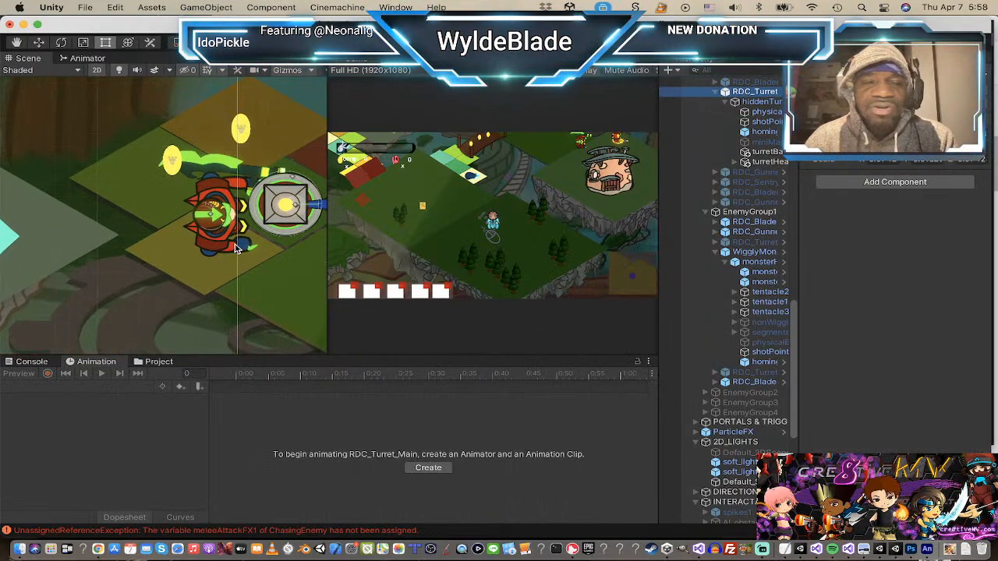
click(763, 102)
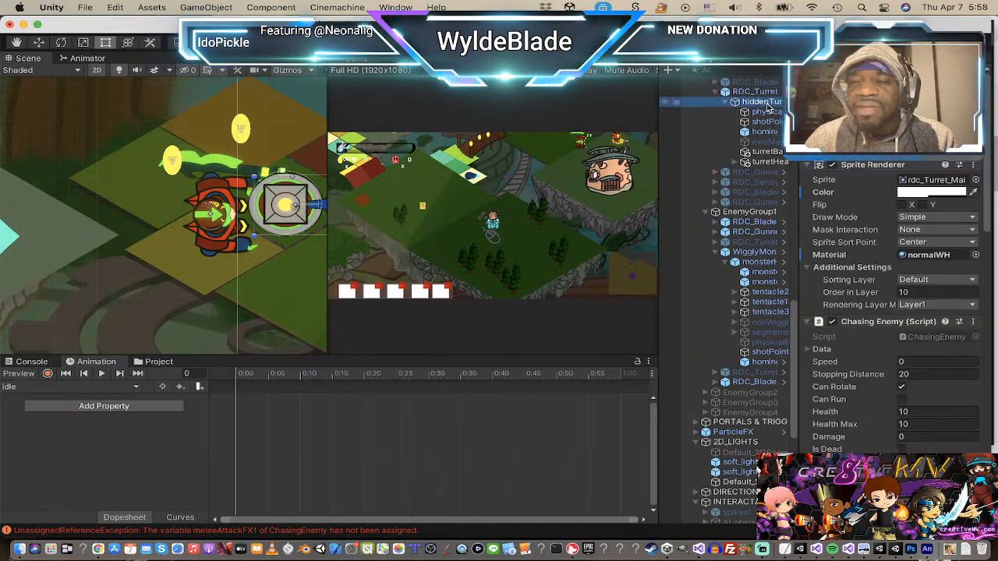
scroll(905, 343, down, 5)
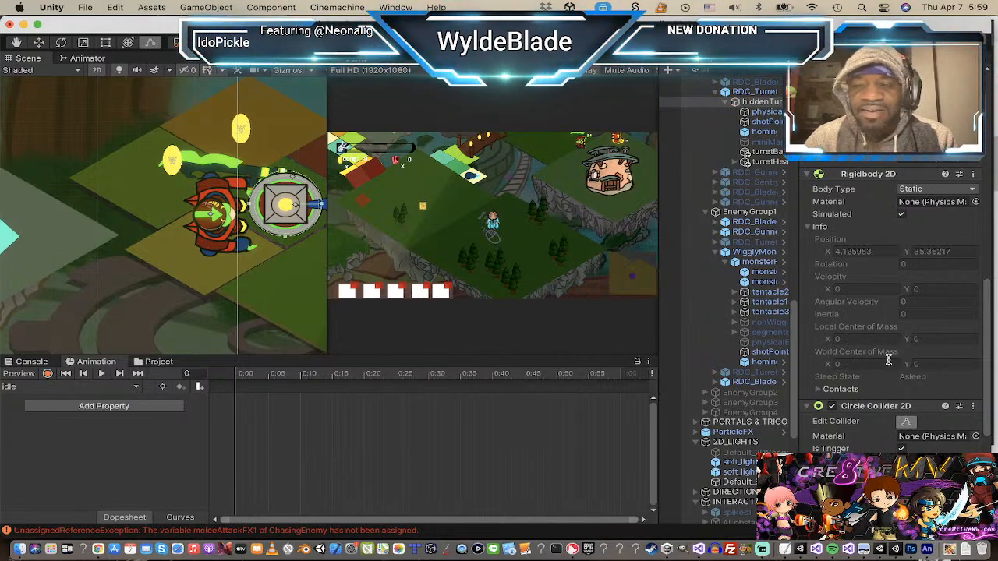
scroll(889, 363, down, 5)
scroll(889, 362, up, 6)
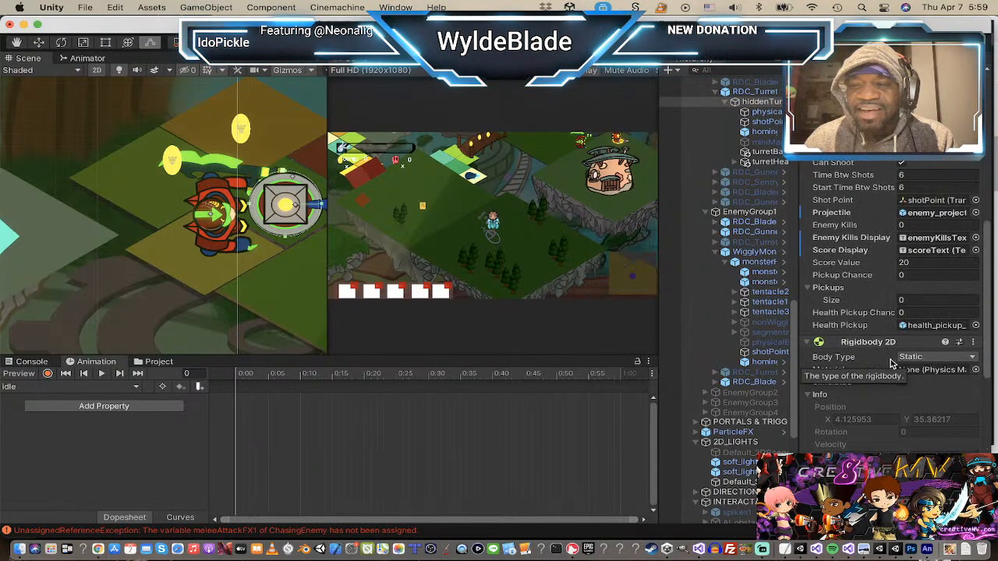
scroll(891, 362, down, 4)
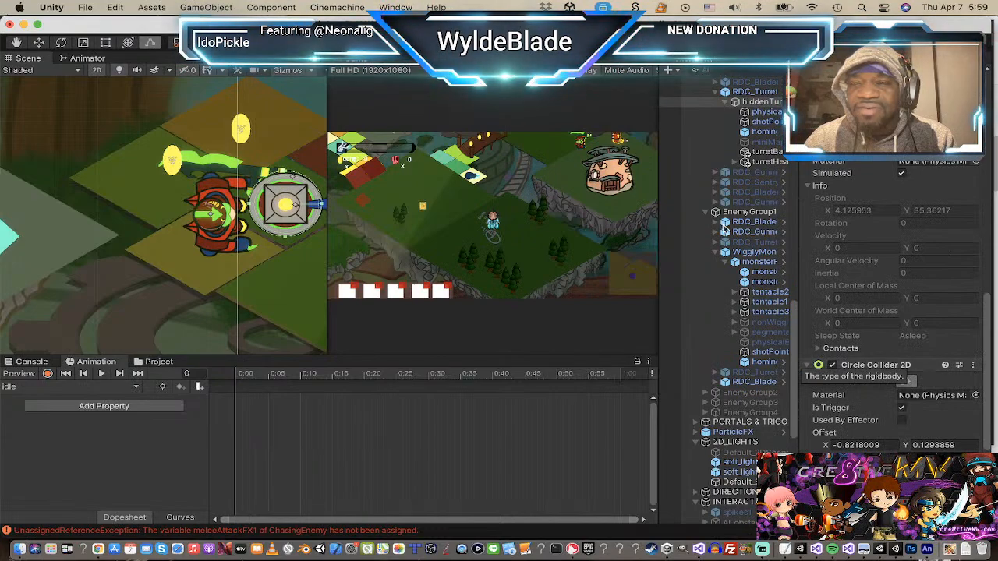
click(768, 112)
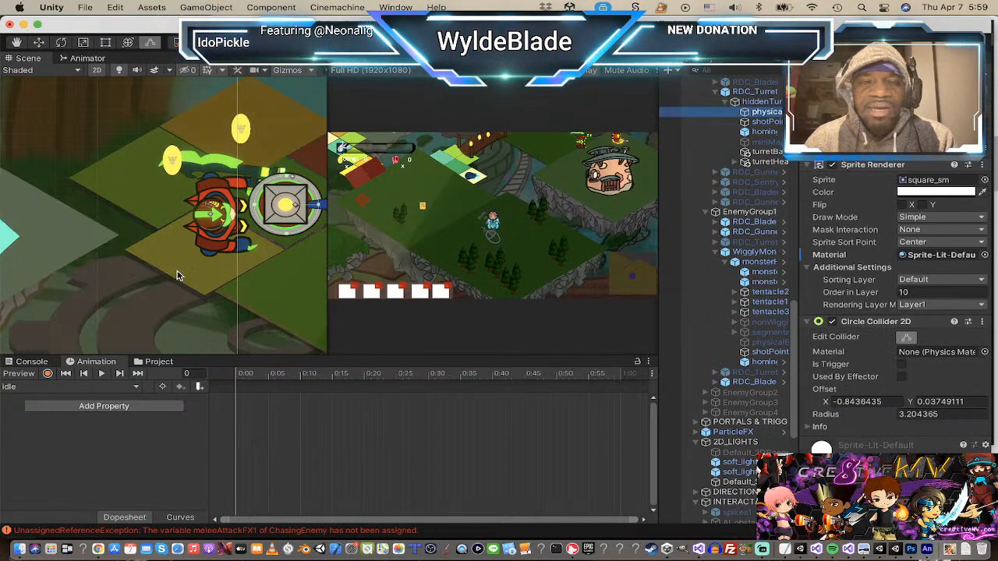
scroll(209, 243, down, 5)
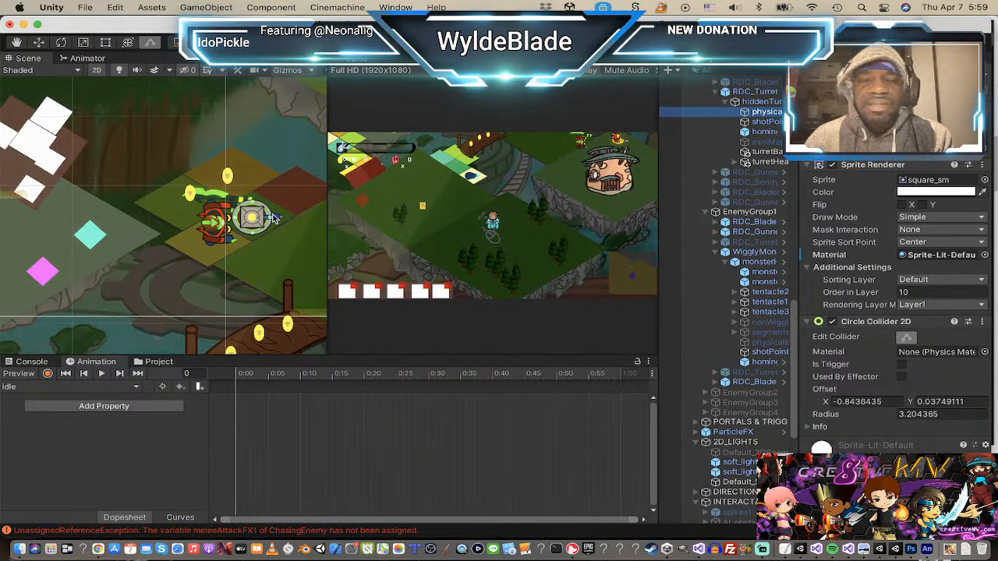
scroll(440, 186, up, 1)
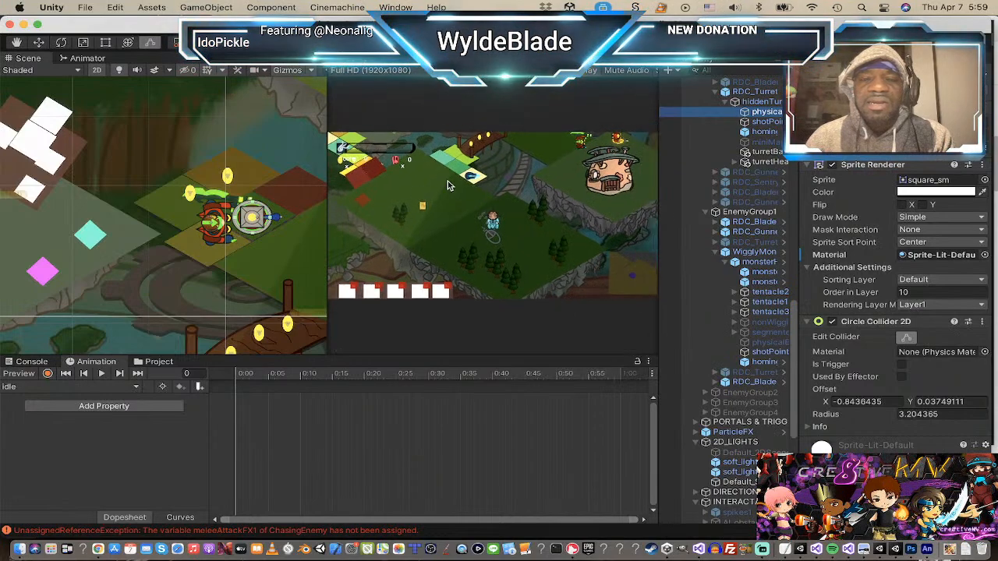
scroll(439, 185, down, 1)
middle_drag(270, 211, 146, 224)
scroll(162, 256, down, 3)
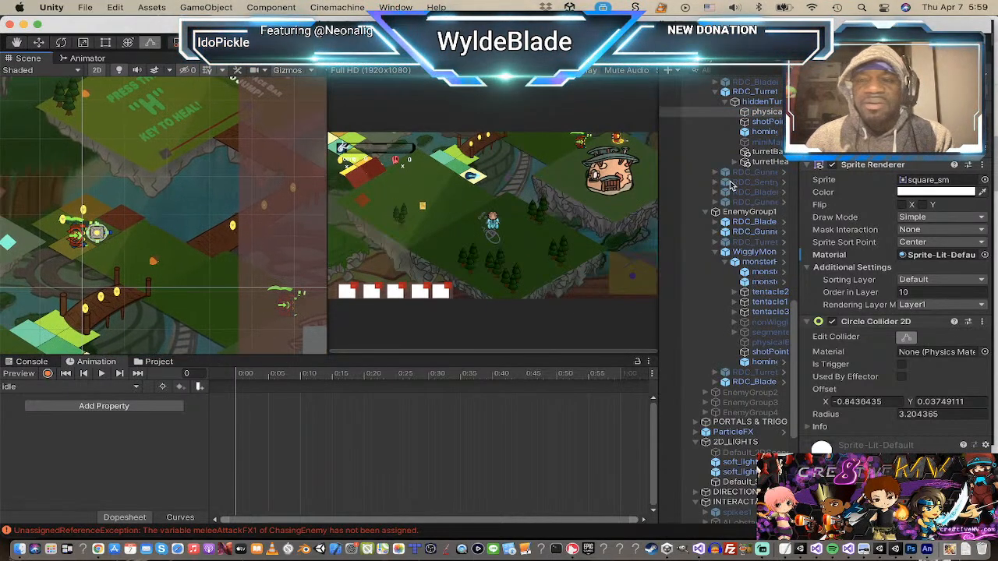
Step: Apply all overrides of the RDC_Turret_Main enemy under DEF_Enemies to its prefab
scroll(741, 183, up, 3)
click(744, 200)
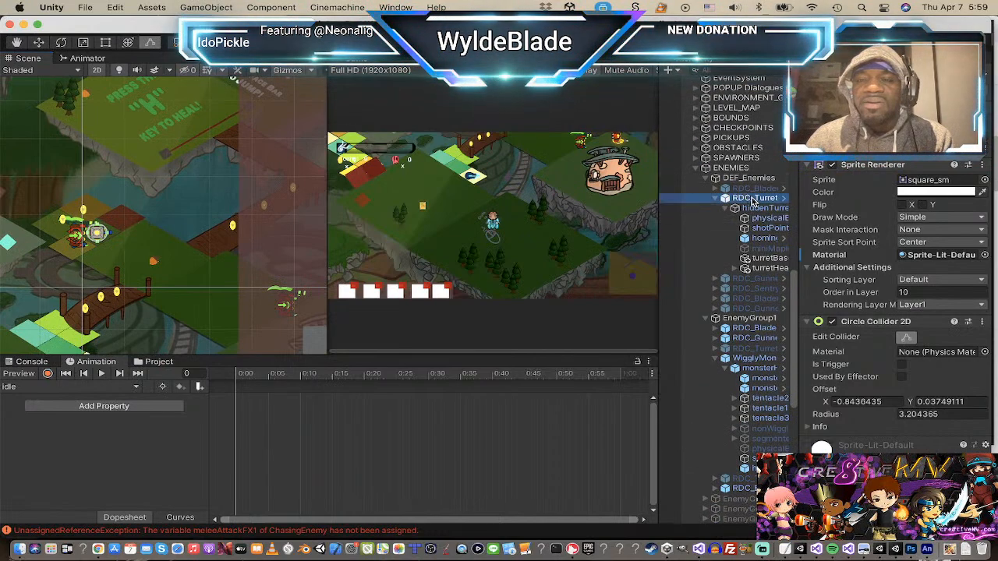
click(966, 159)
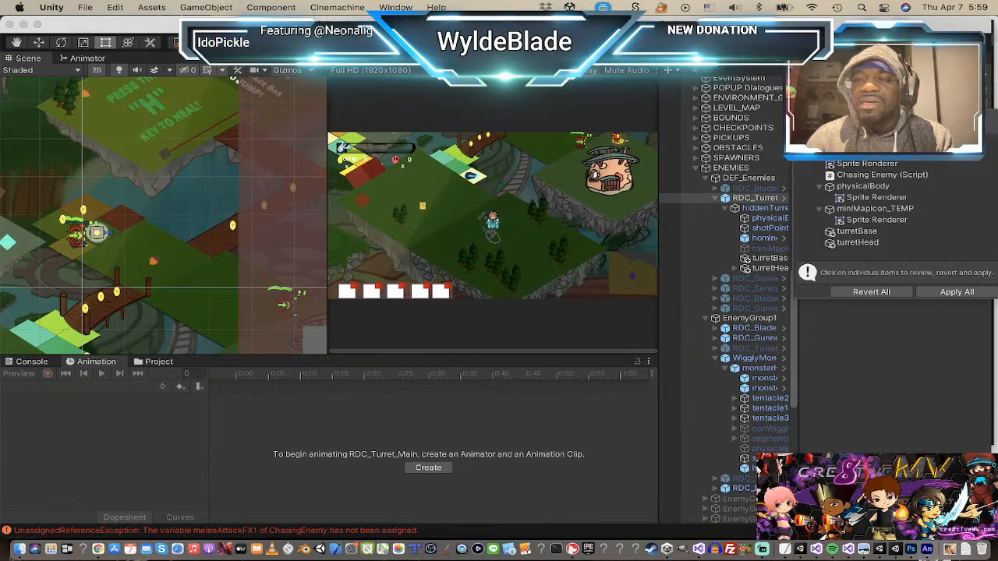
click(959, 293)
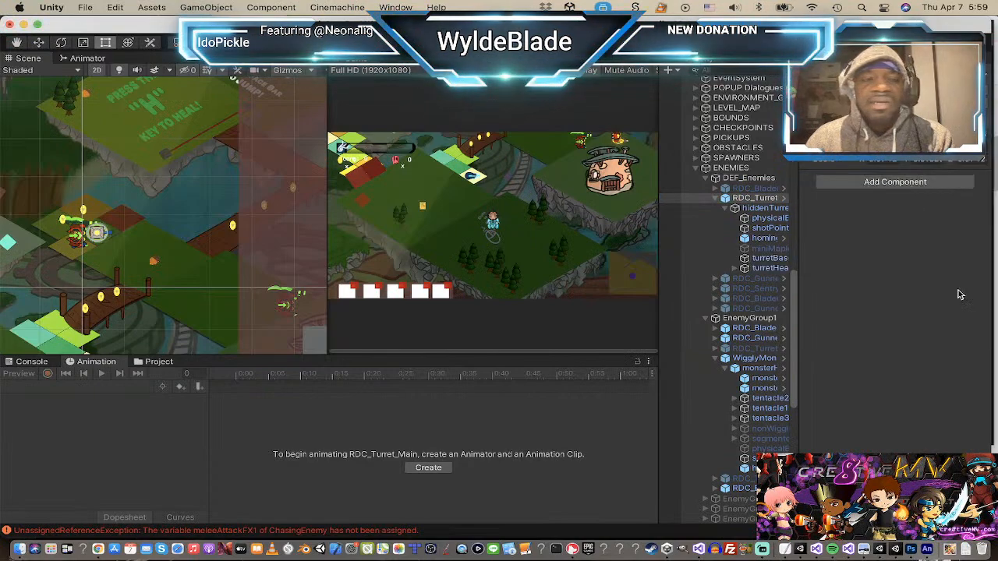
Step: Duplicate the RDC_Turret_Main enemy and move the copy into EnemyGroup1, directly below the group's first disabled turret
click(715, 199)
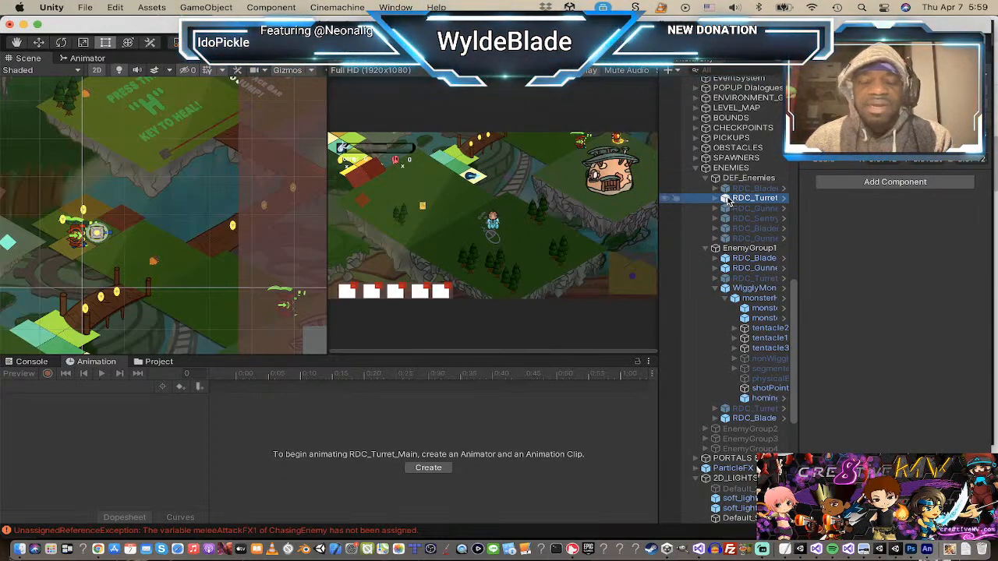
key(super+d)
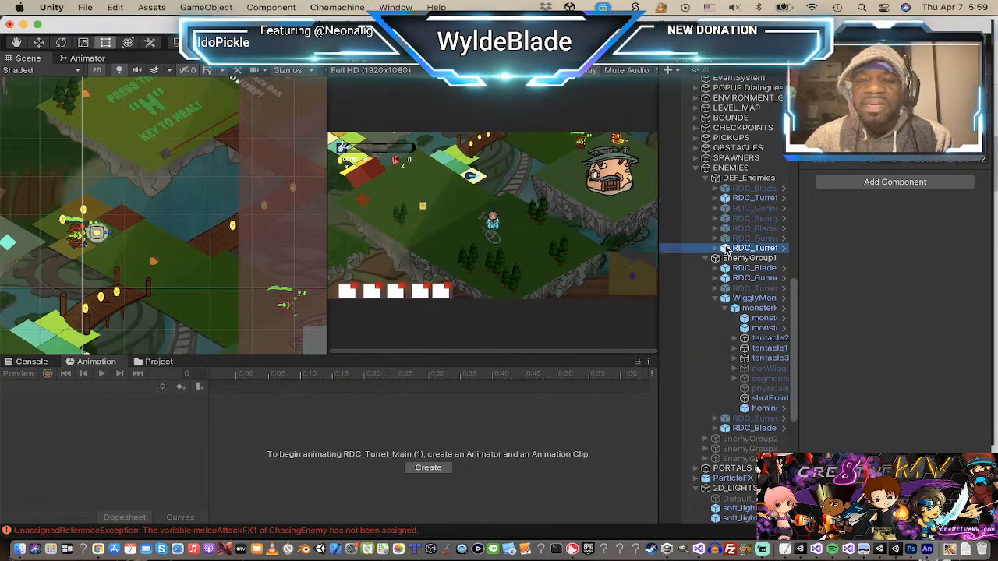
drag(725, 248, 725, 284)
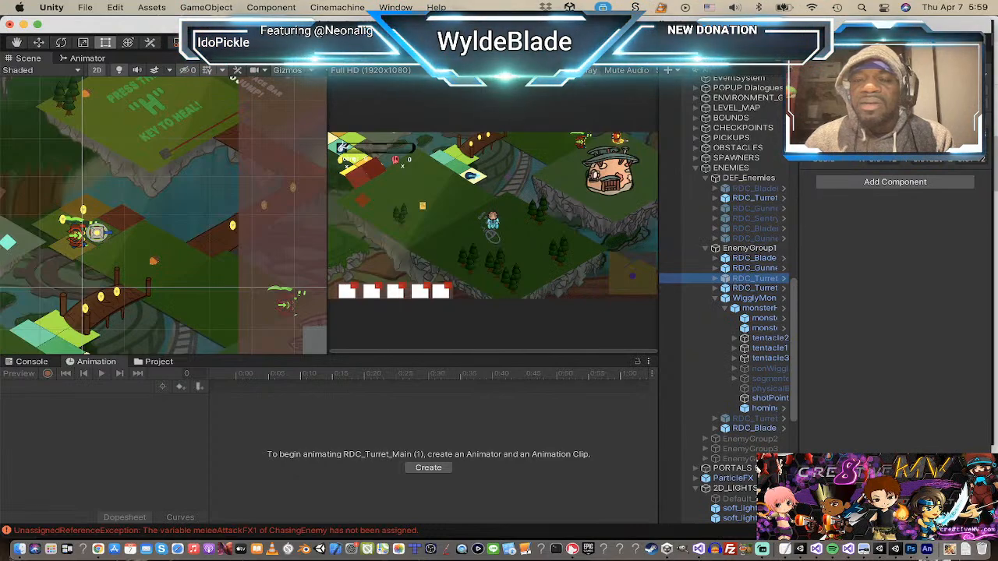
click(437, 227)
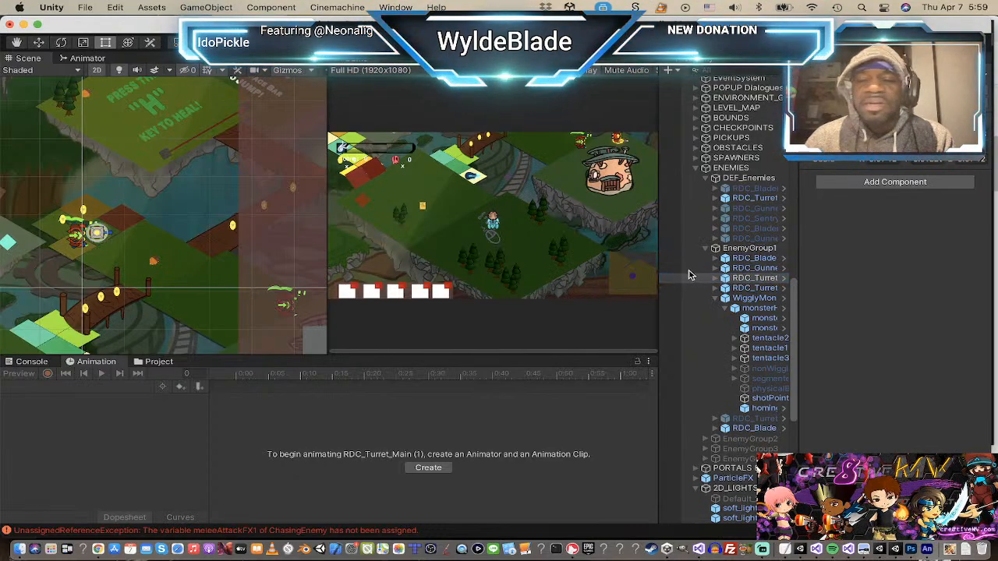
click(751, 290)
click(753, 279)
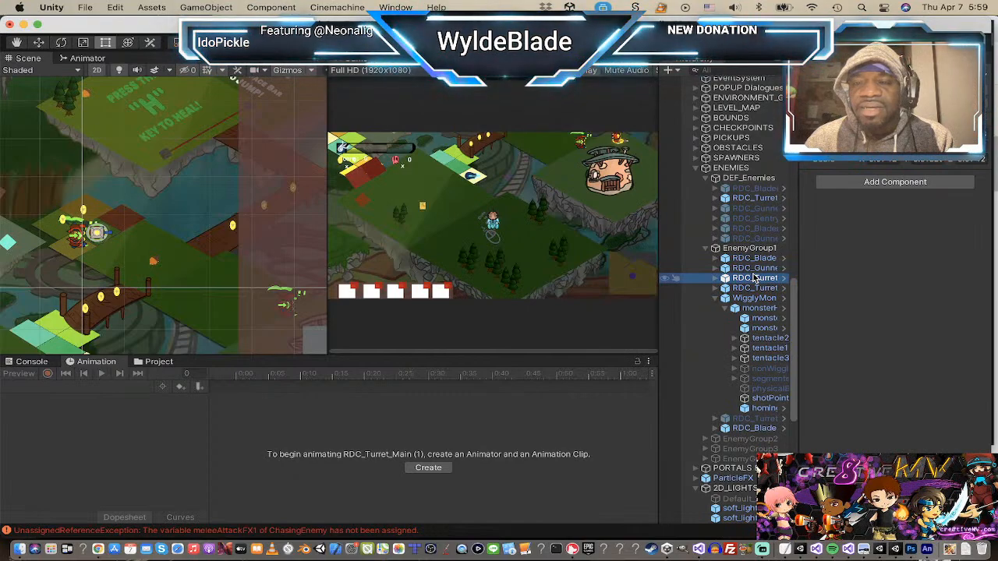
drag(754, 278, 747, 243)
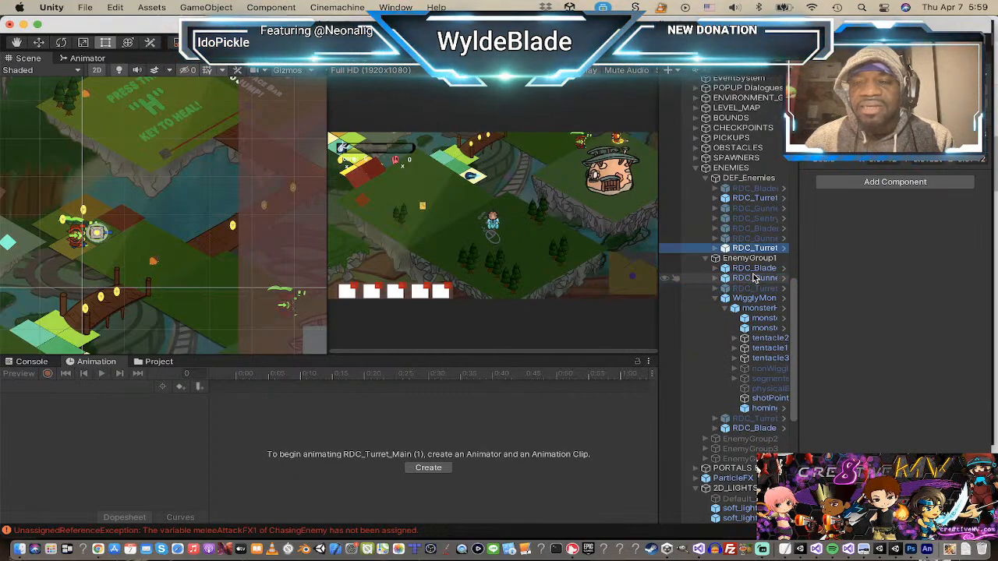
Step: Rename the copied turret under DEF_Enemies as RDC_Turret_Main_URP and move it into EnemyGroup1, directly below the group's first disabled turret
click(895, 182)
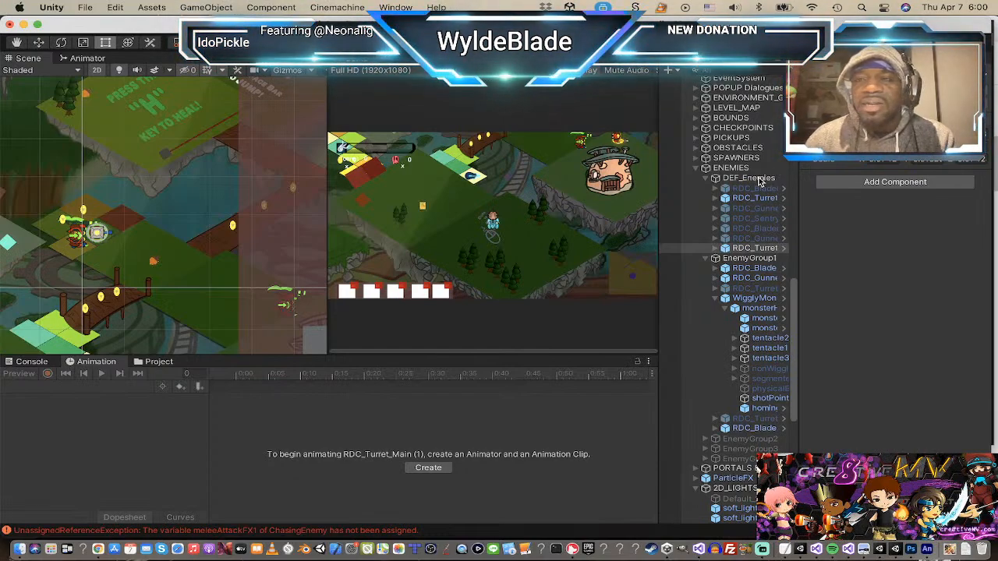
click(749, 248)
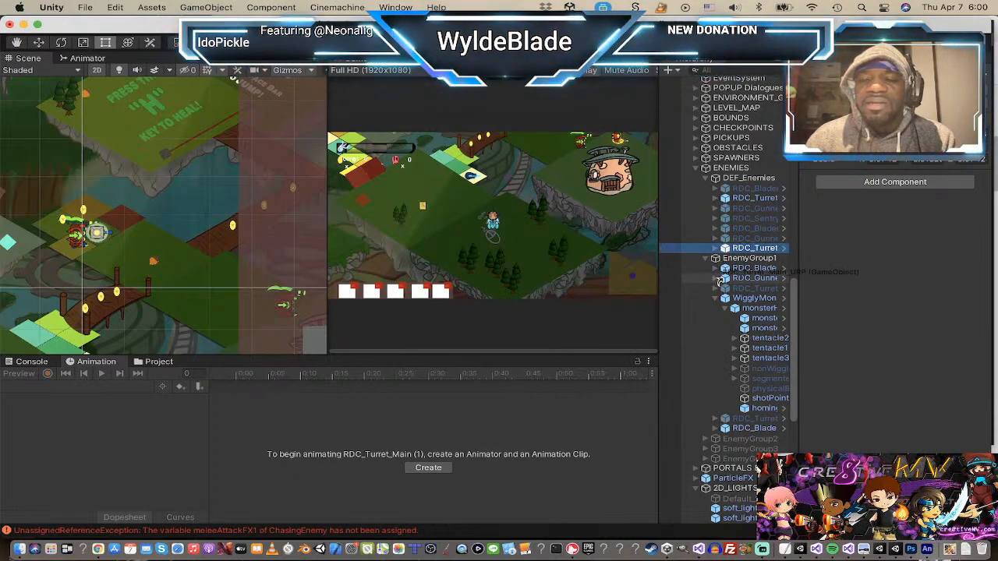
drag(717, 294, 720, 279)
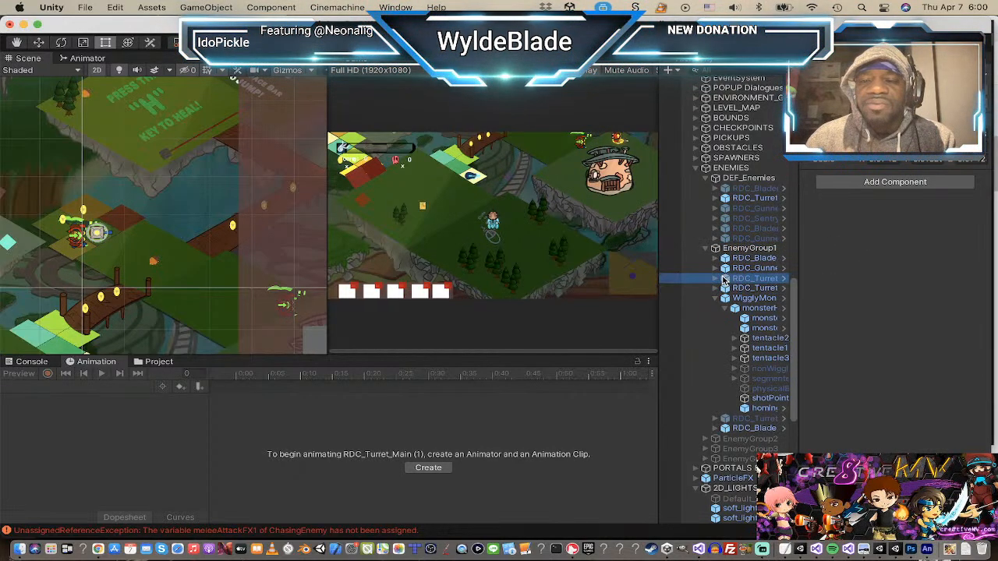
Step: Delete the disabled turret directly above RDC_Turret_Main_URP in EnemyGroup1 and collapse the wiggly monster's hierarchy
right_click(725, 280)
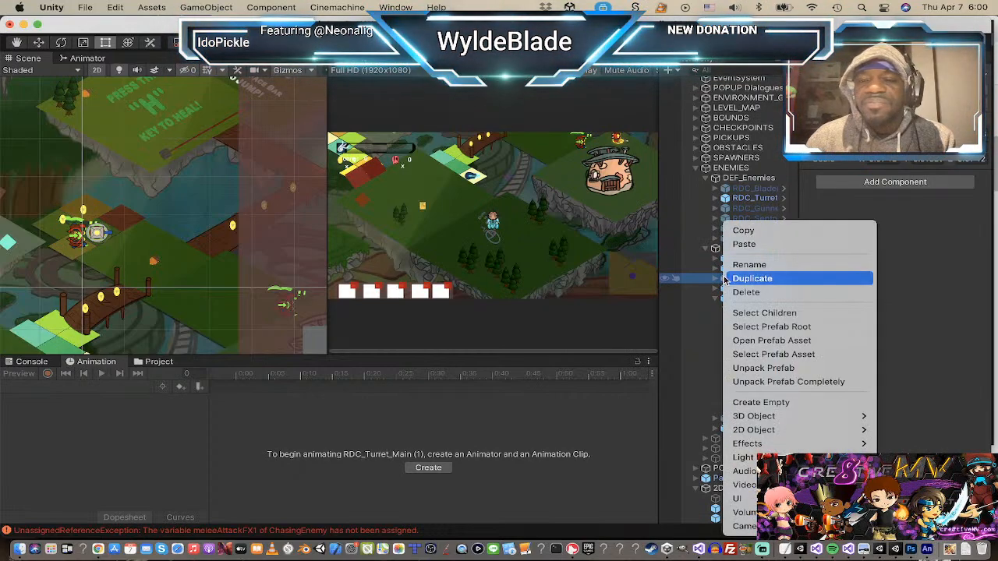
click(742, 290)
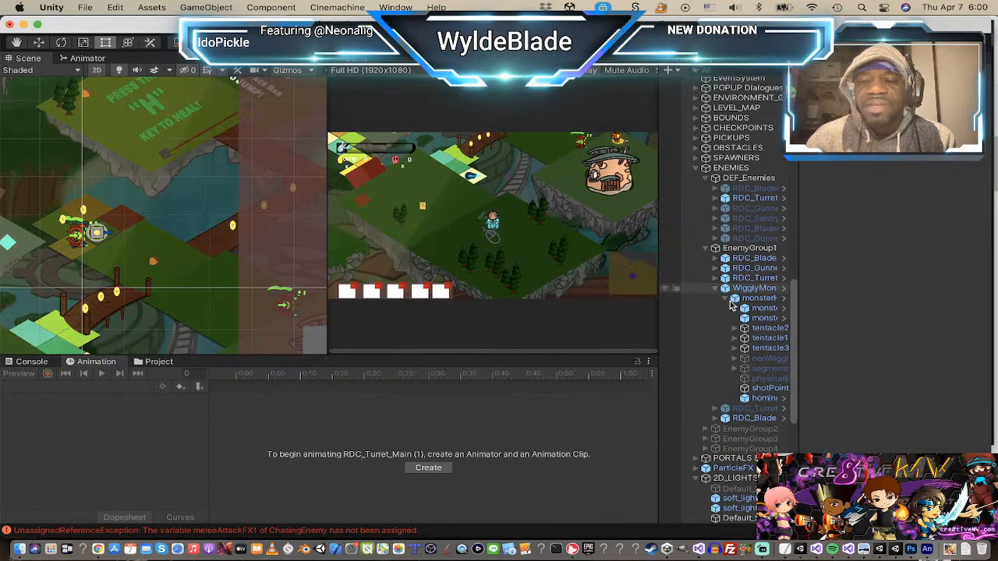
click(717, 290)
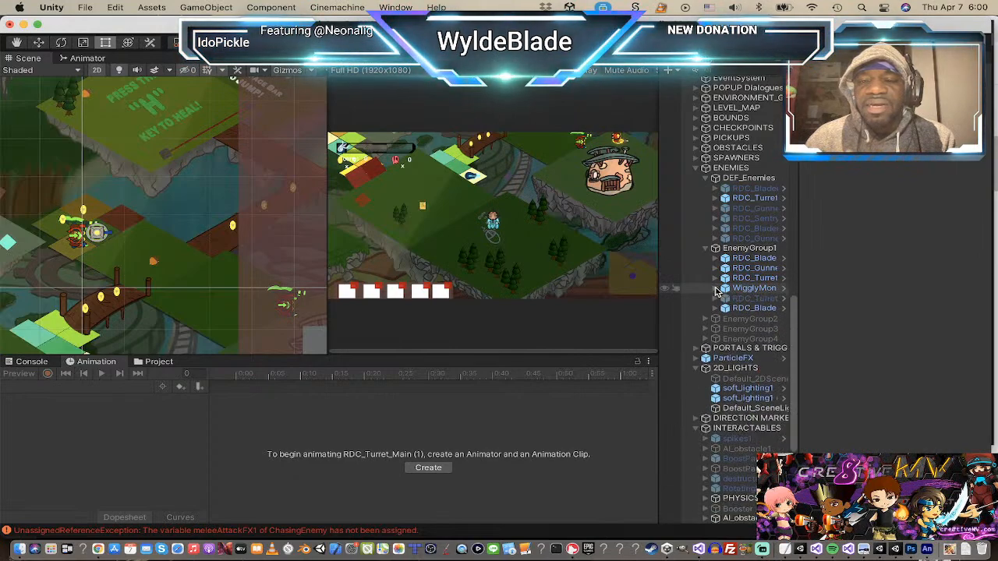
Step: Duplicate RDC_Turret_Main_URP in EnemyGroup1 and move the copy onto the platform with the coloured diamonds, where the disabled RDC_Turret_Main (2) stands
click(762, 278)
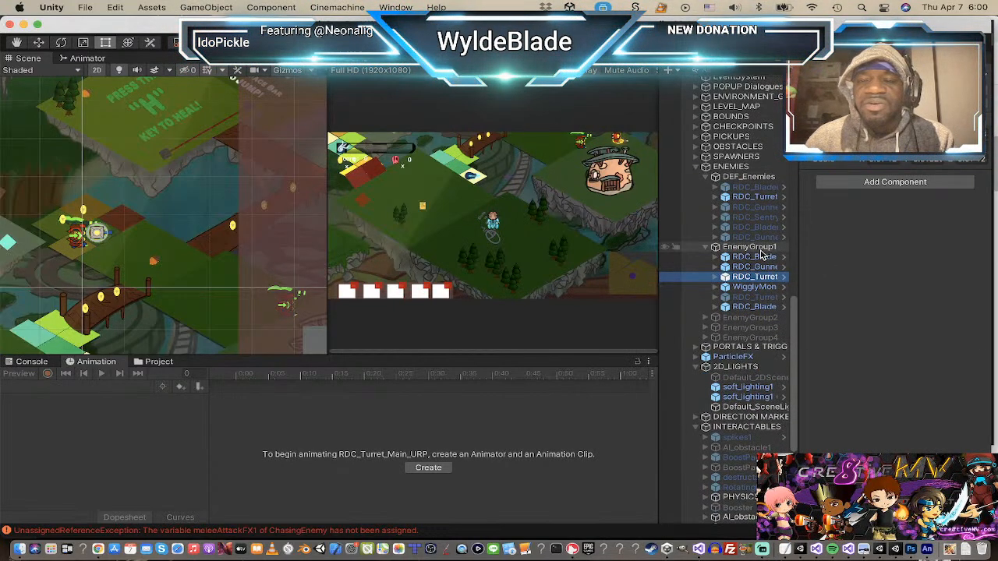
scroll(762, 256, down, 2)
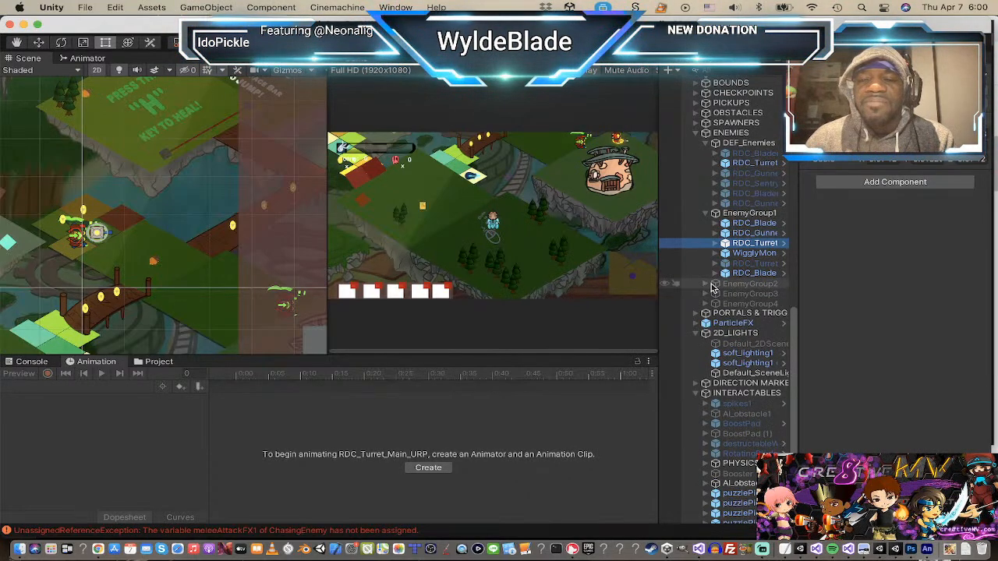
click(754, 264)
middle_drag(62, 231, 211, 259)
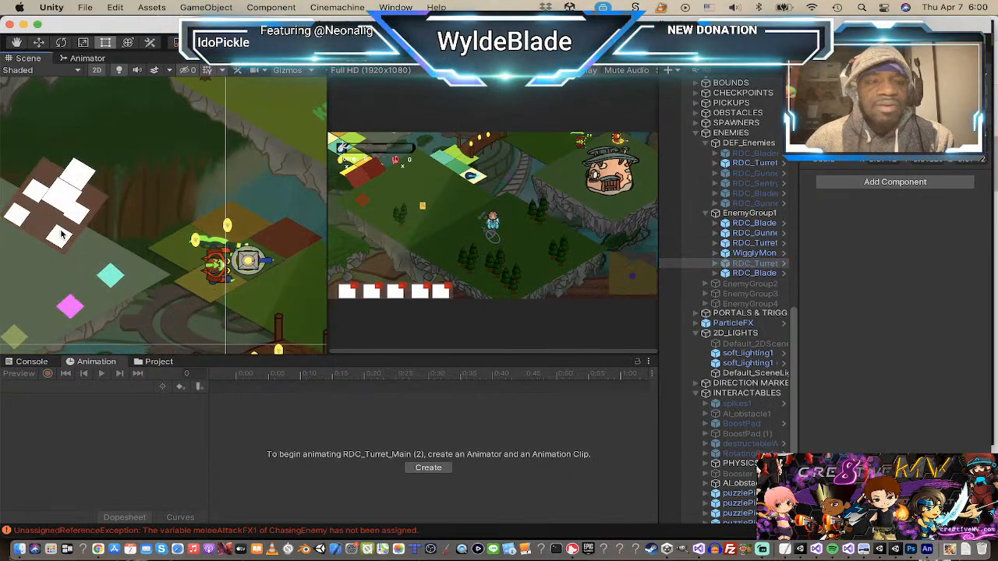
scroll(120, 251, up, 8)
scroll(120, 242, down, 10)
scroll(99, 191, down, 5)
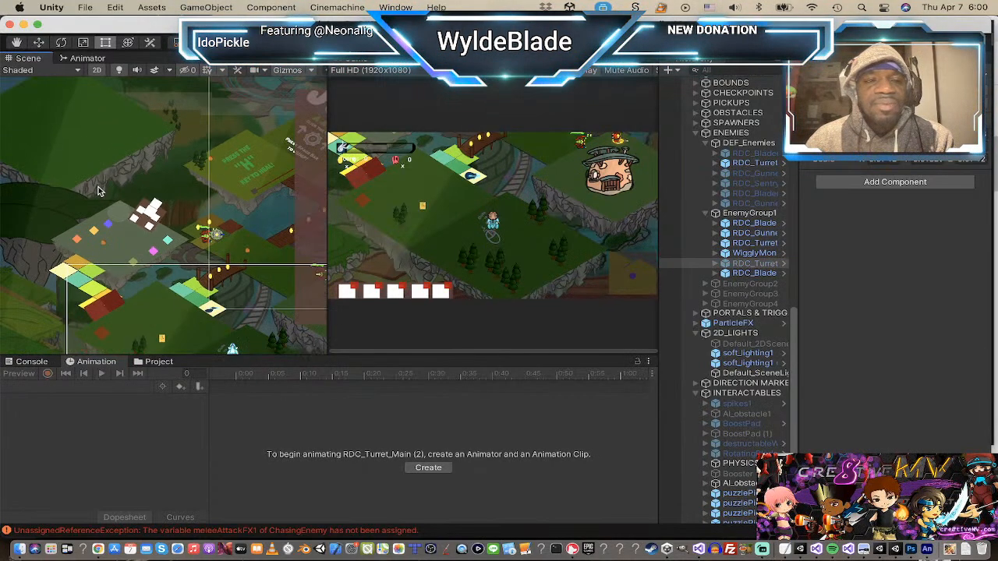
click(744, 243)
key(super+d)
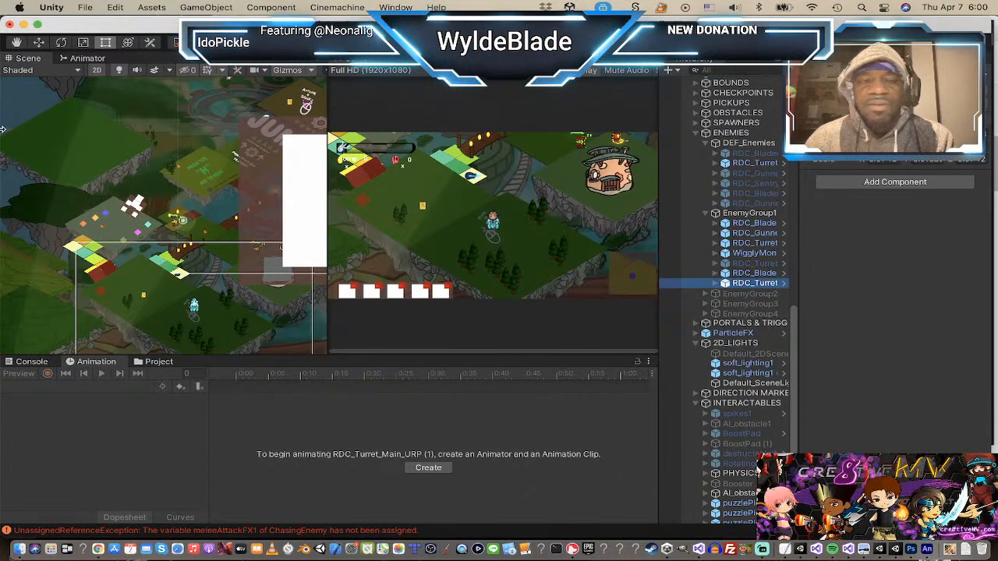
key(w)
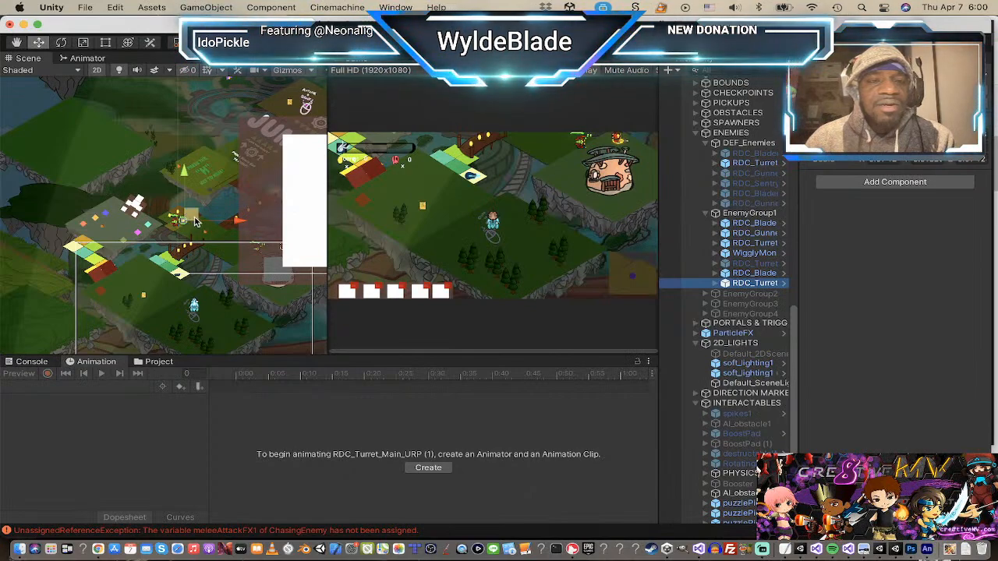
drag(193, 220, 117, 204)
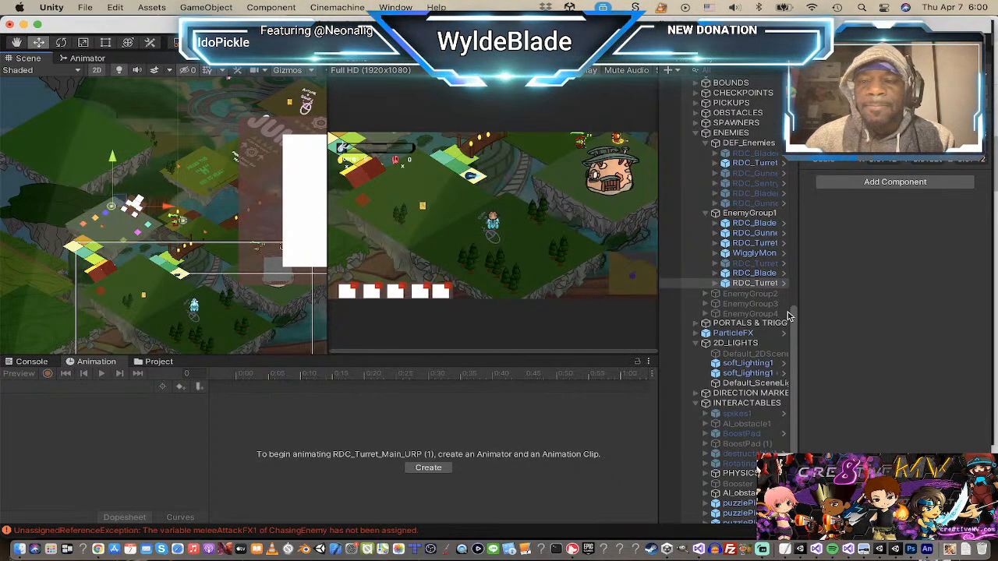
Step: Delete the disabled RDC_Turret_Main (2) from EnemyGroup1
click(752, 266)
click(755, 283)
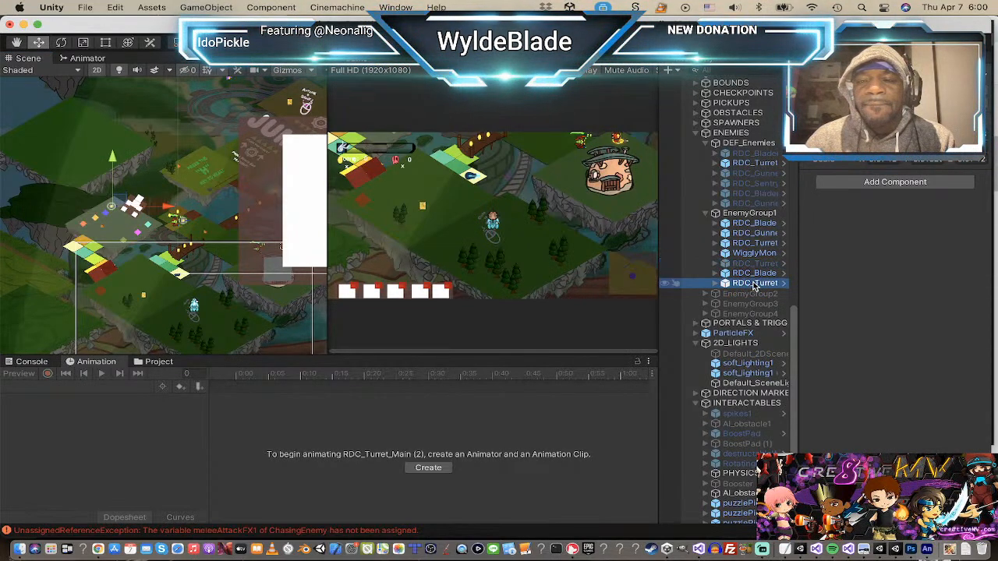
click(755, 265)
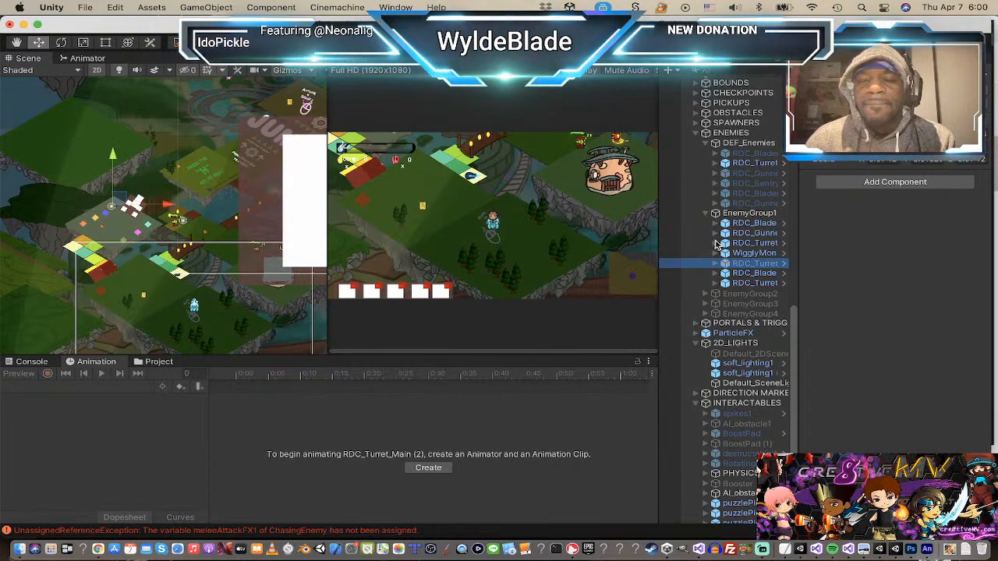
right_click(730, 265)
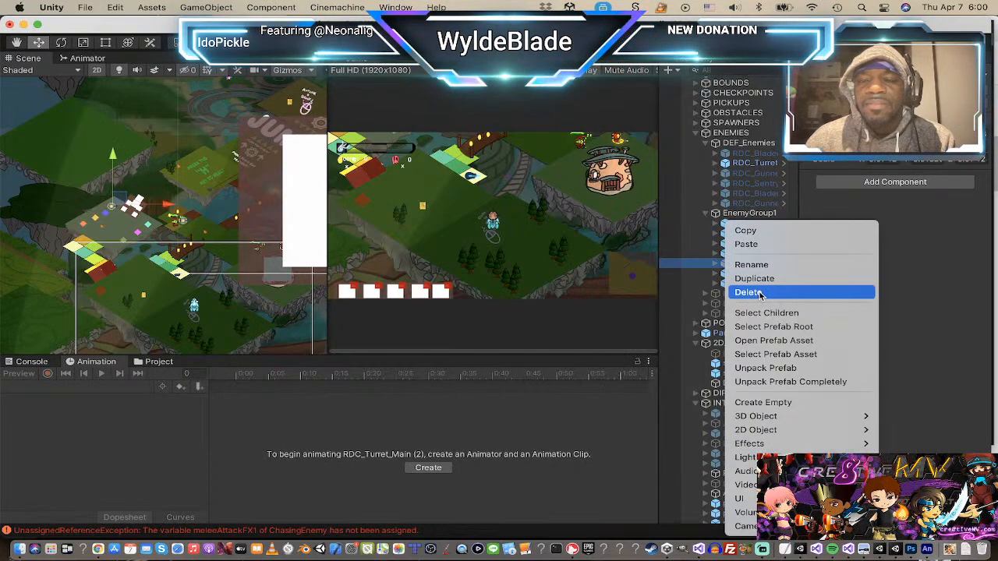
click(750, 292)
Step: Deactivate both RDC_Turret_Main_URP turrets in EnemyGroup1 together
click(752, 274)
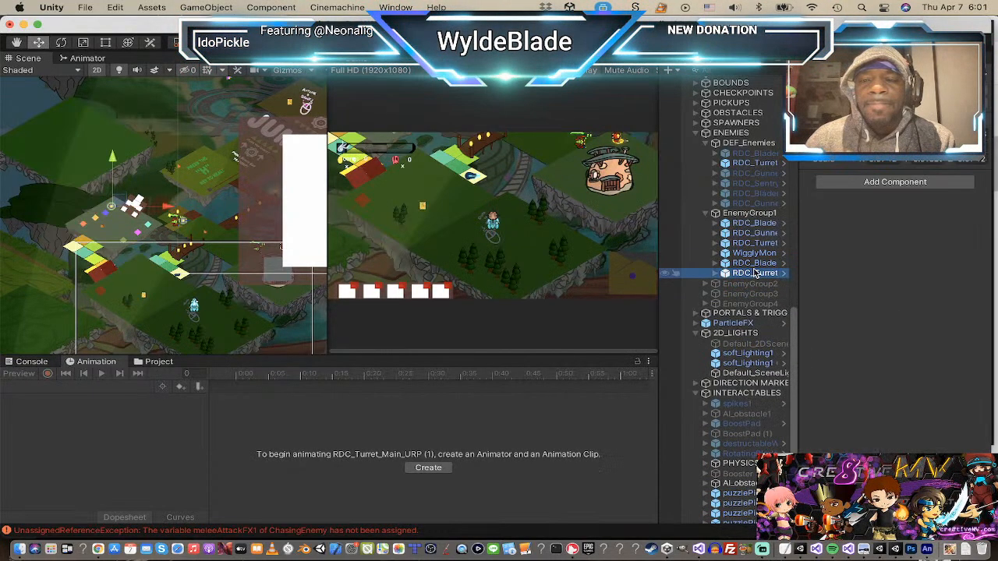
super+click(755, 244)
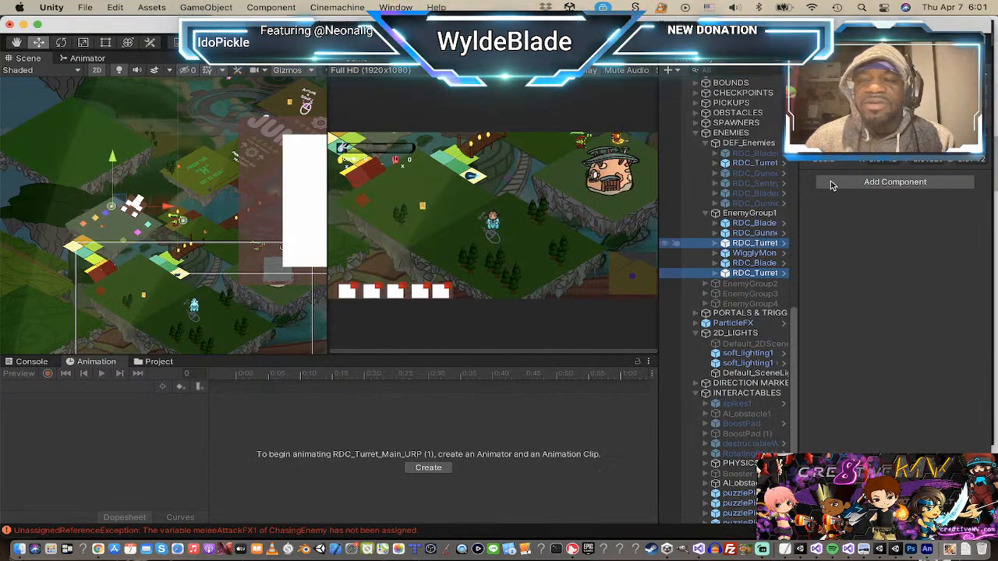
key(alt+shift+a)
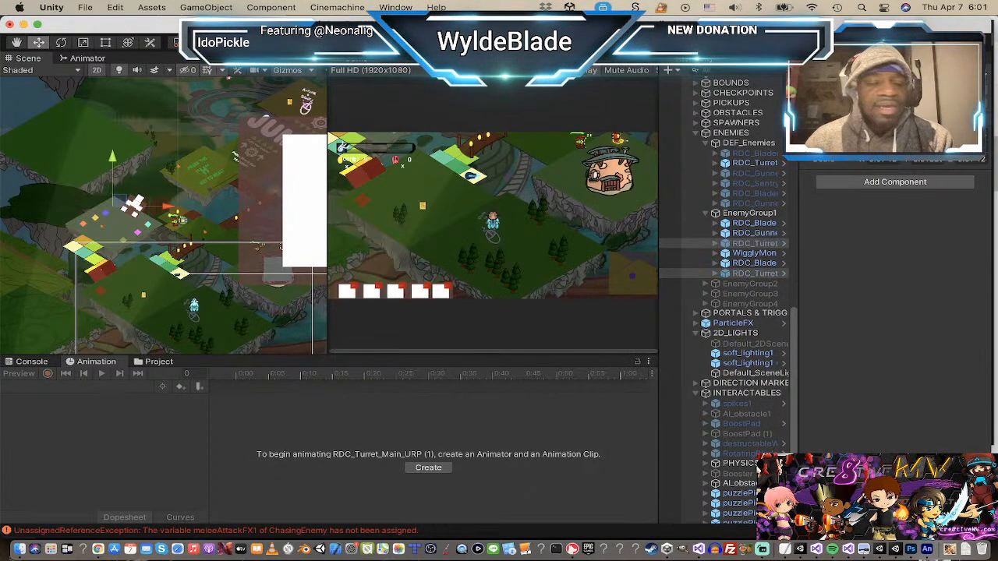
Step: Move EnemyGroup1's second RDC_Blade enemy away from the turret to the ground just above the wooden bridge
scroll(168, 231, up, 5)
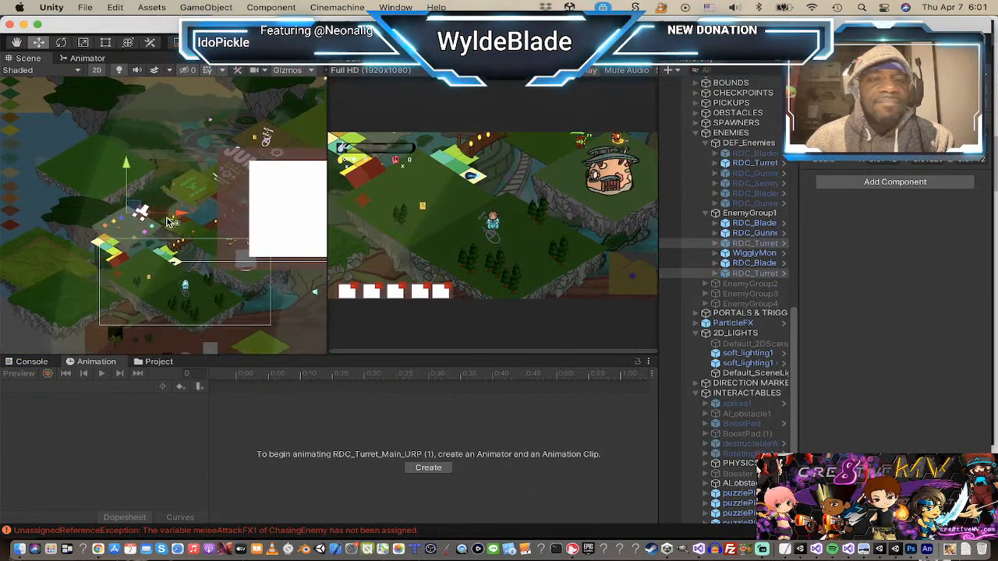
scroll(176, 221, down, 3)
middle_drag(179, 217, 161, 213)
scroll(163, 214, up, 6)
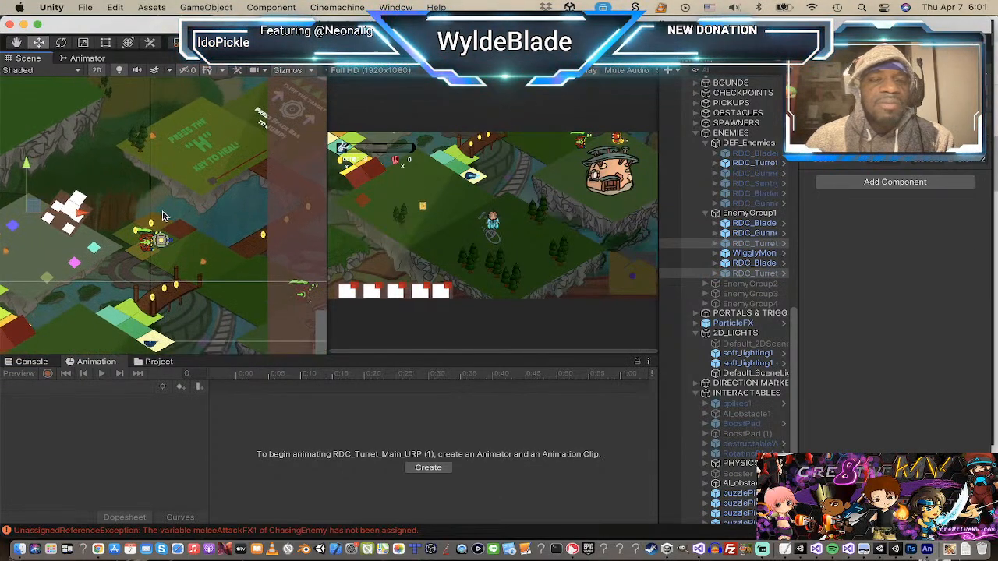
scroll(164, 219, down, 3)
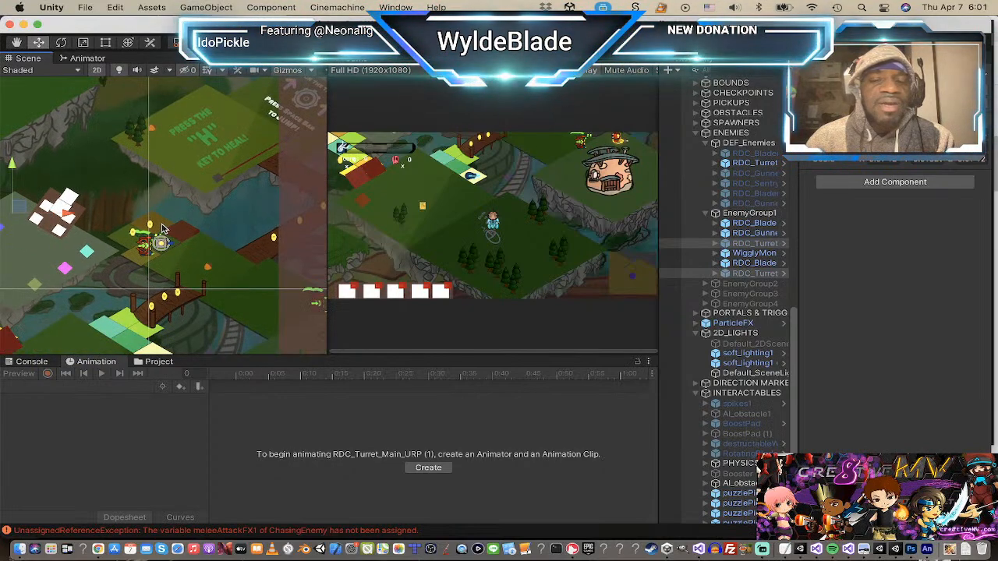
click(774, 224)
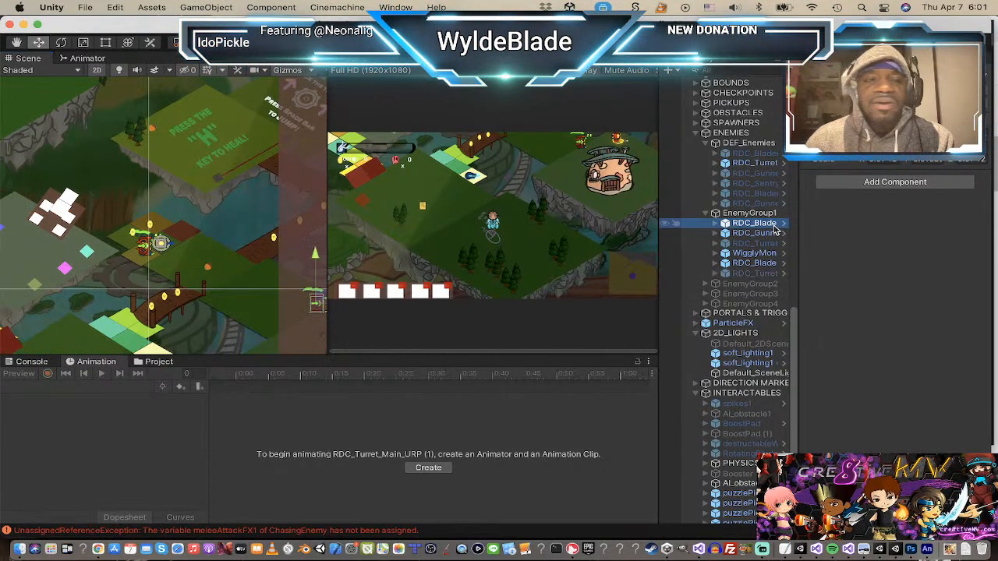
click(764, 265)
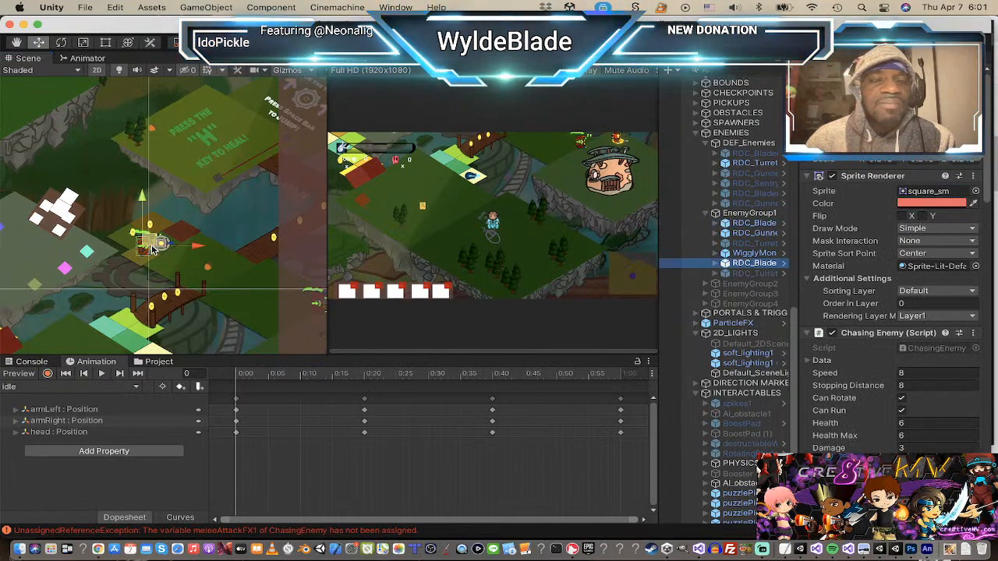
drag(153, 247, 195, 263)
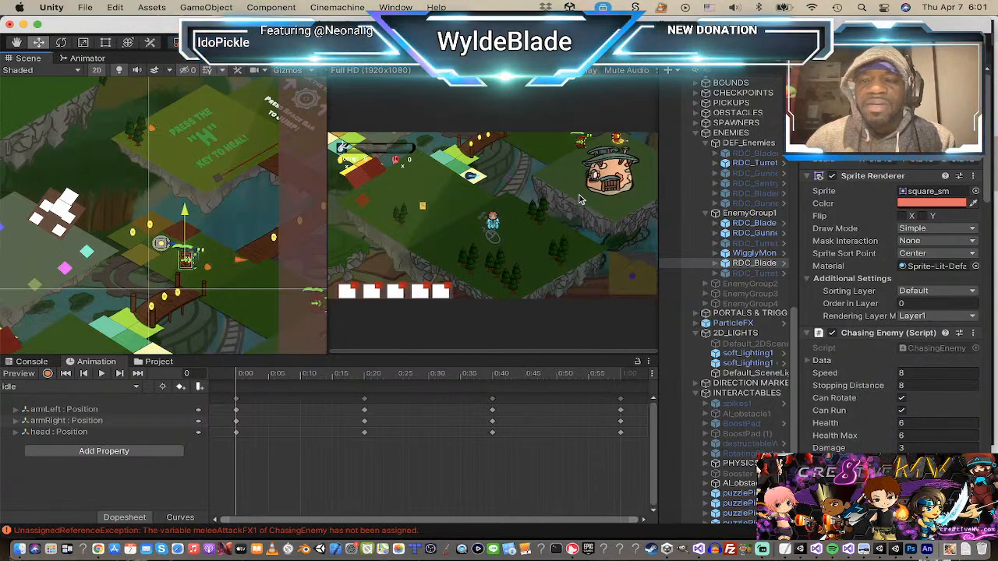
Step: Deactivate the RDC_Turret_Main enemy under DEF_Enemies and move EnemyGroup1's second RDC_Blade enemy close to that turret's spot
click(767, 165)
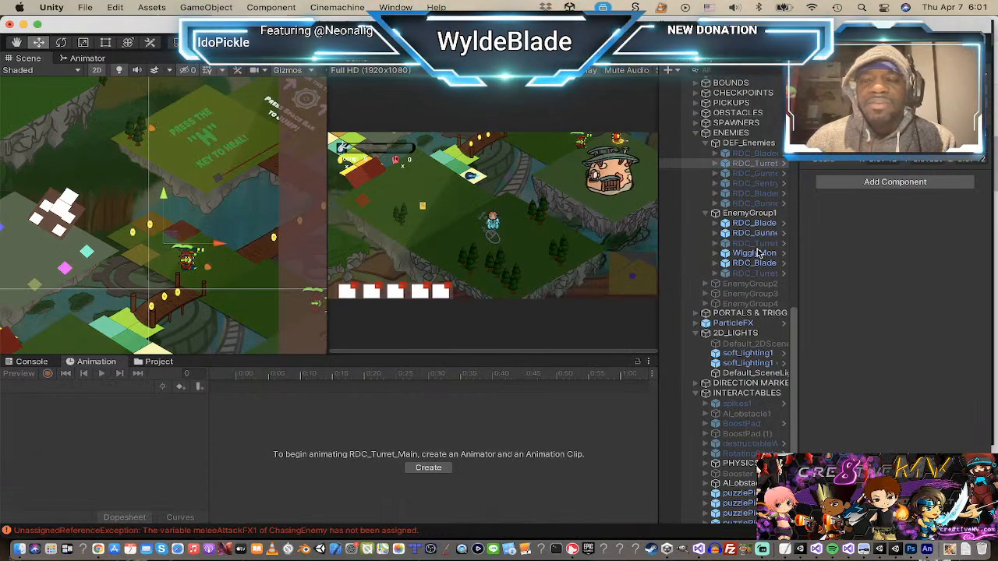
click(755, 263)
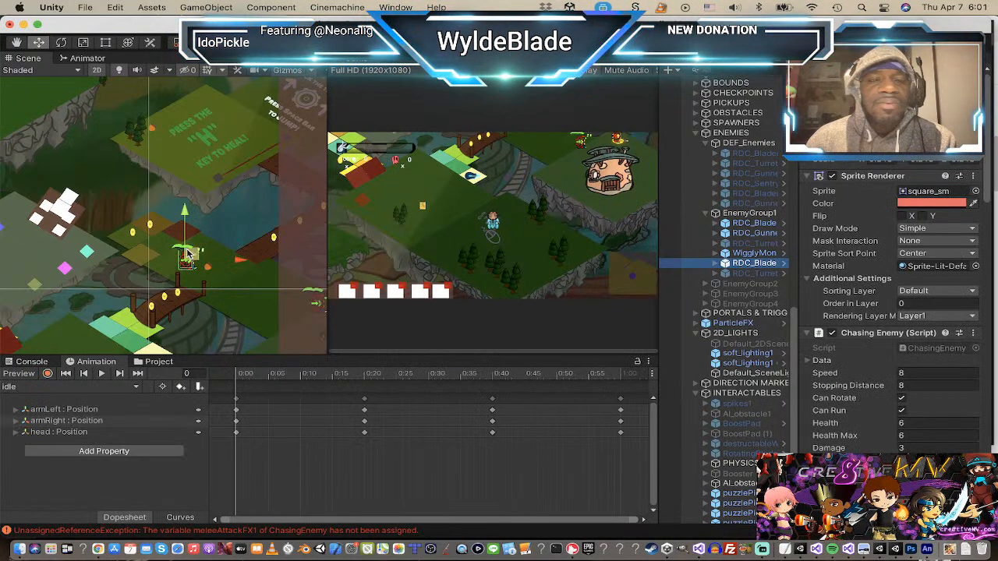
drag(187, 258, 176, 240)
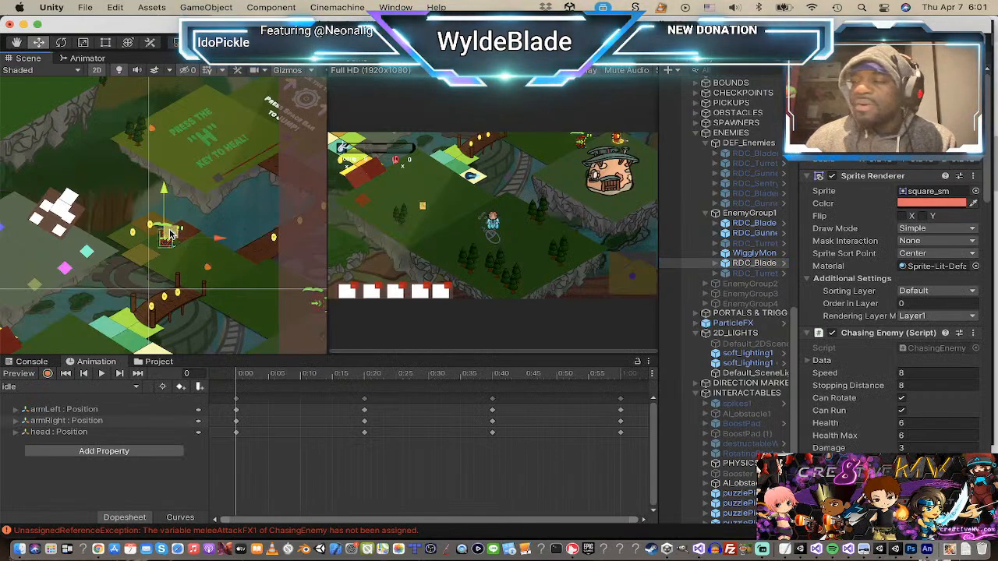
scroll(176, 238, down, 3)
scroll(176, 238, up, 2)
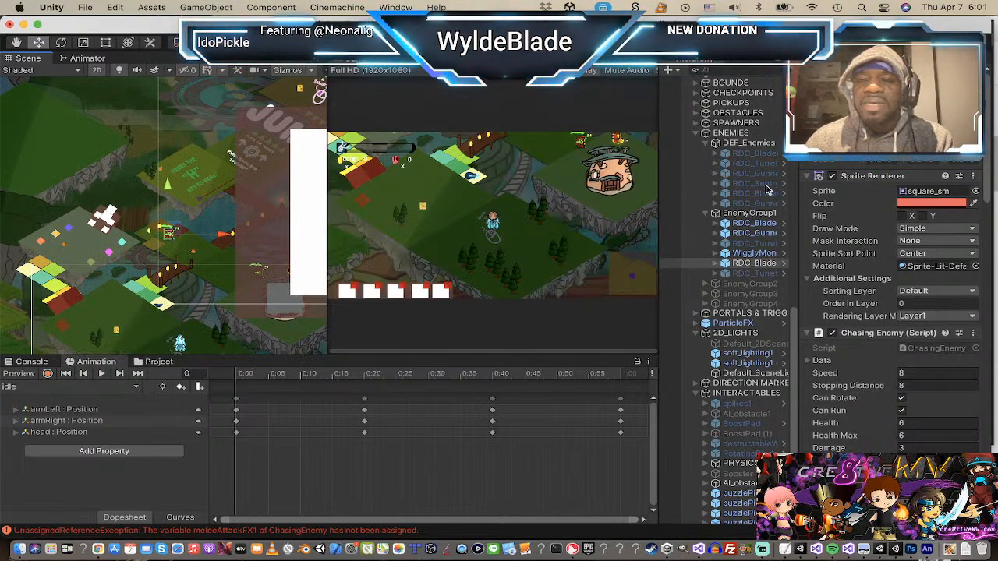
Step: Inspect the Chasing Enemy script settings of the first RDC_Blade enemy in EnemyGroup1
click(766, 226)
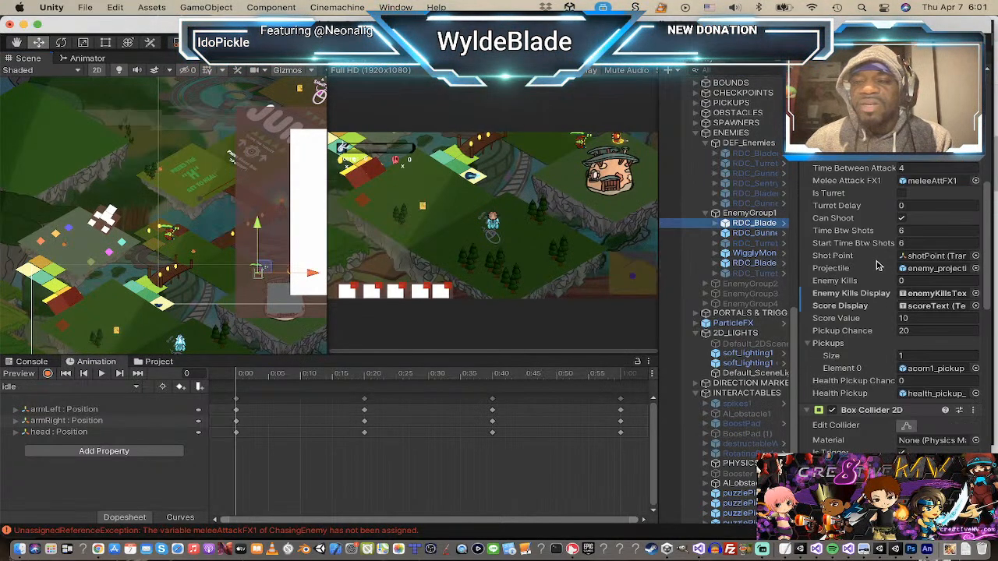
scroll(877, 266, down, 10)
scroll(877, 265, up, 4)
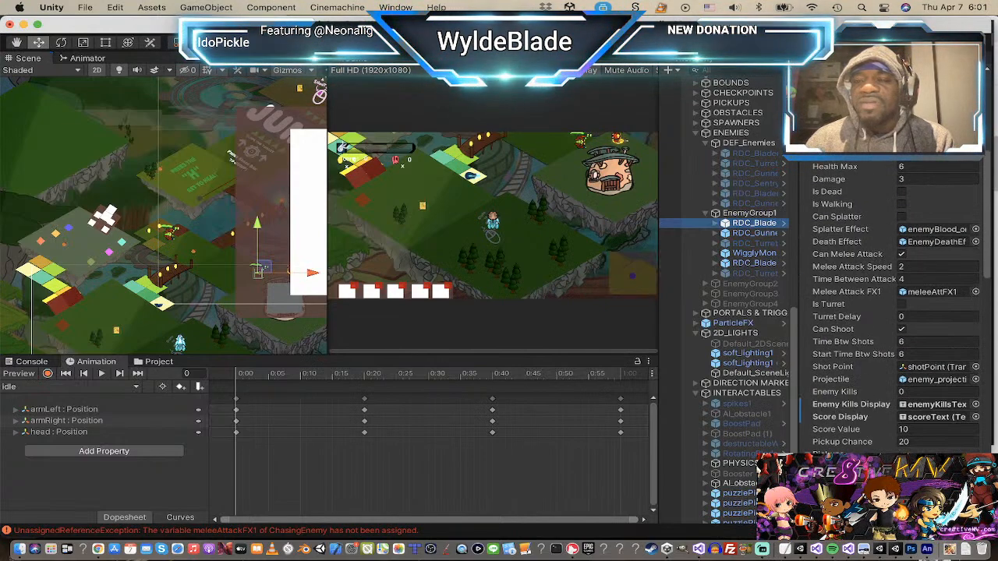
scroll(830, 277, up, 5)
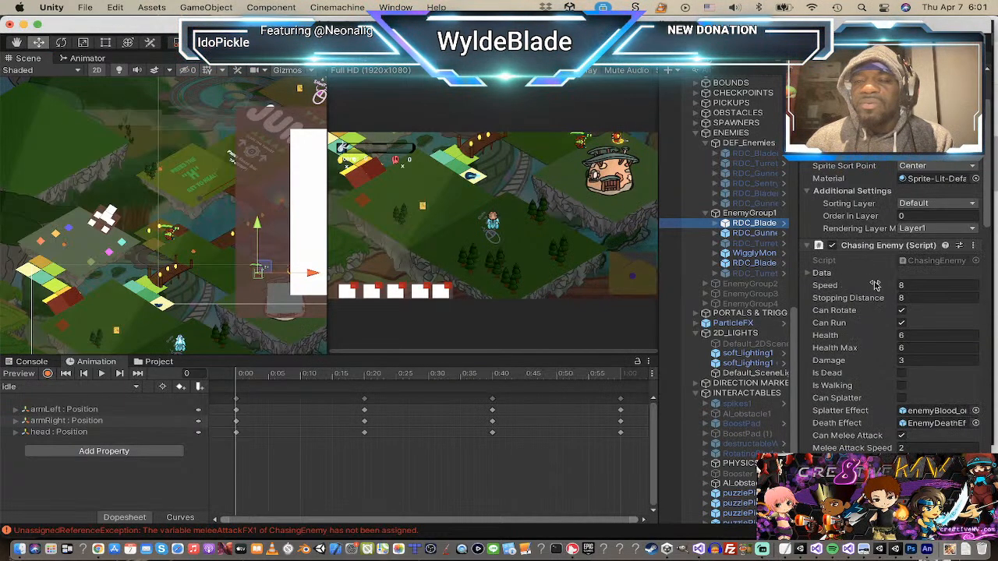
Step: Set the Chasing Enemy speed to 4 and stopping distance to 6 for EnemyGroup1's first RDC_Blade enemy
click(906, 285)
text(4)
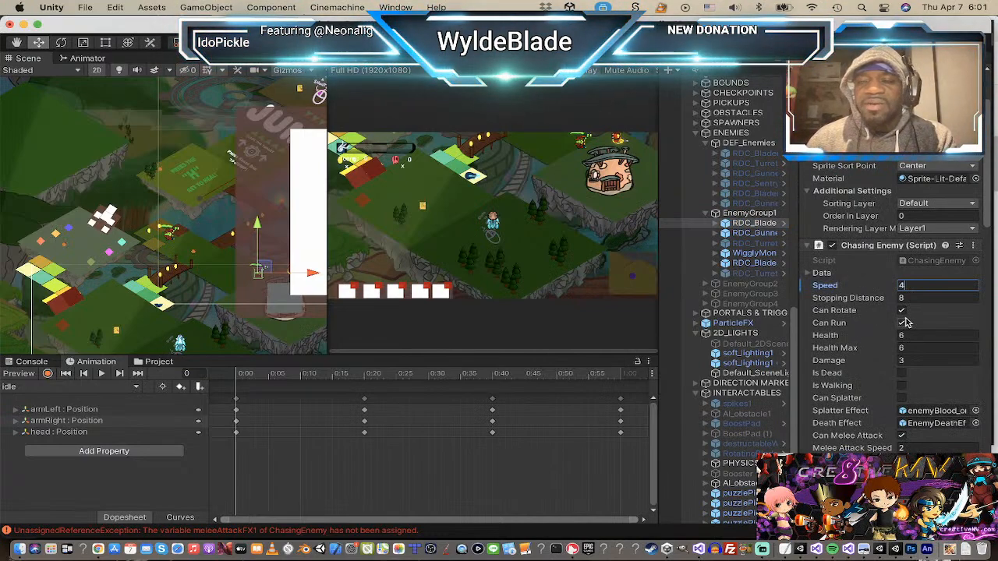
click(941, 298)
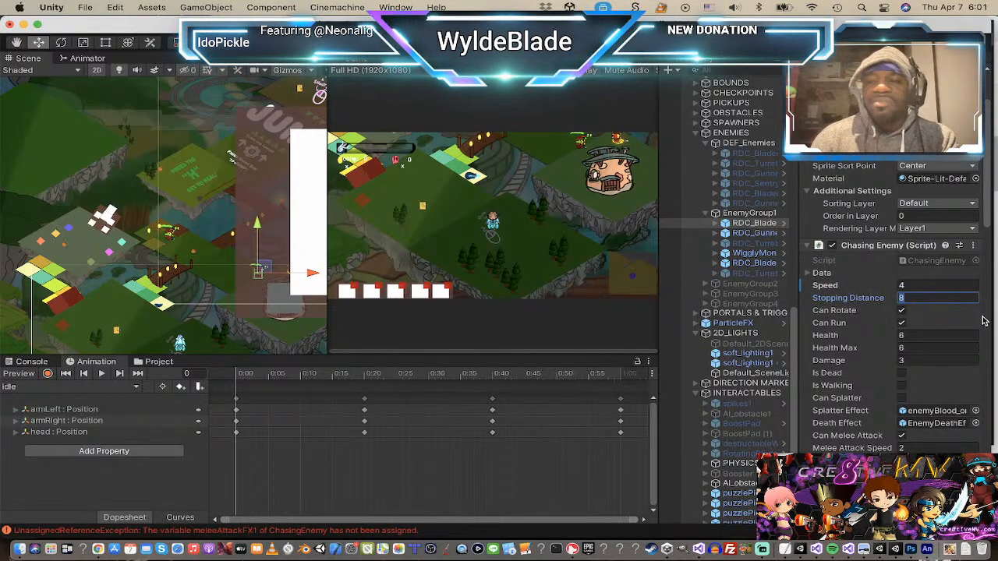
text(6)
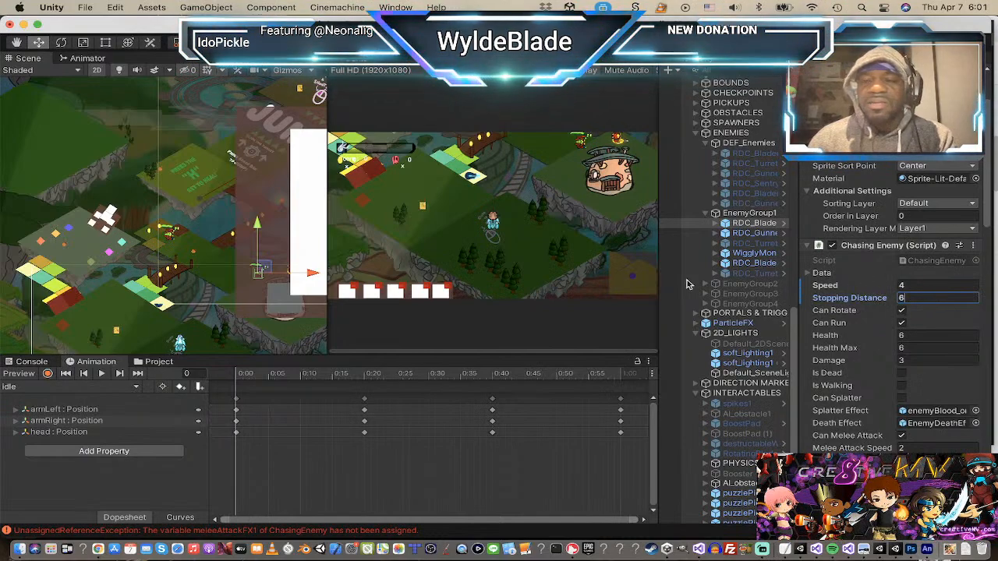
Step: Set the Chasing Enemy speed of EnemyGroup1's second RDC_Blade enemy to 6
click(754, 263)
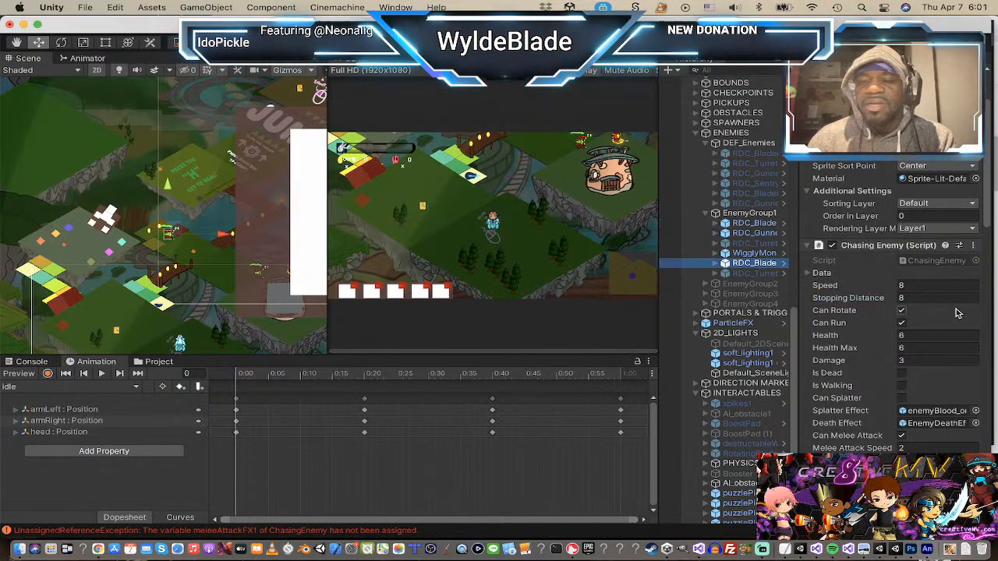
click(928, 286)
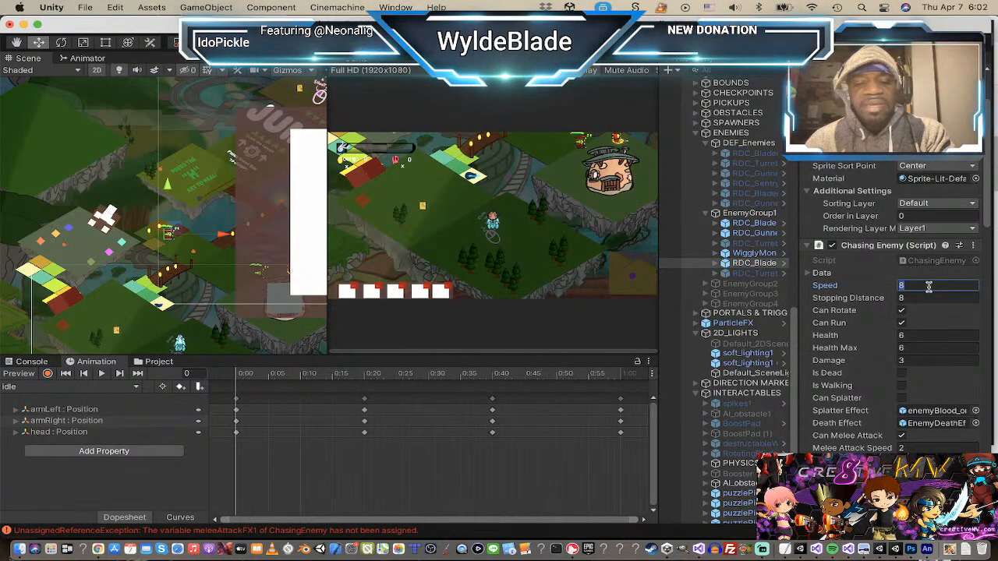
text(6)
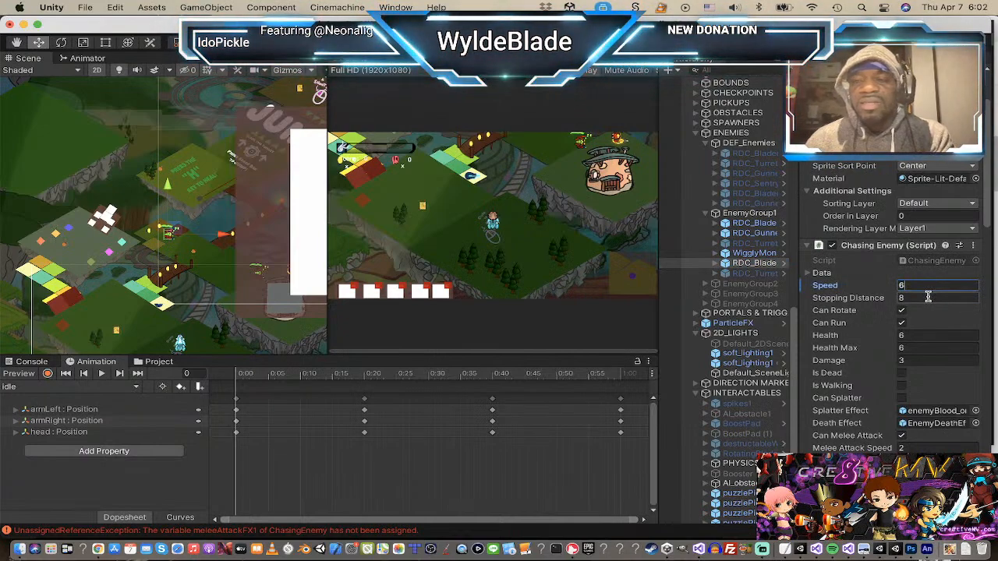
click(928, 298)
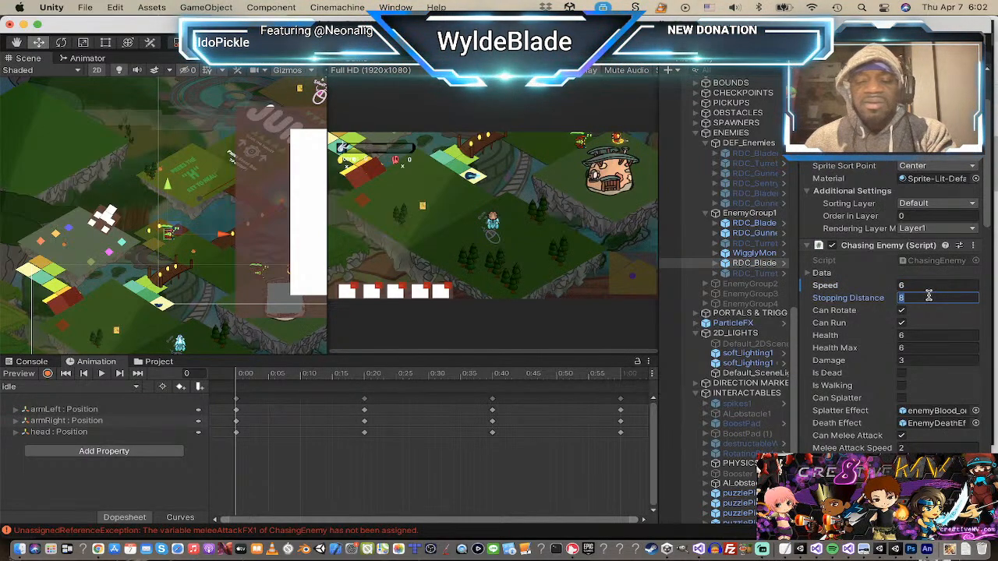
Step: Set both Time Btw Shots and Start Time Btw Shots to 10 for EnemyGroup1's second RDC_Blade enemy
scroll(929, 301, down, 10)
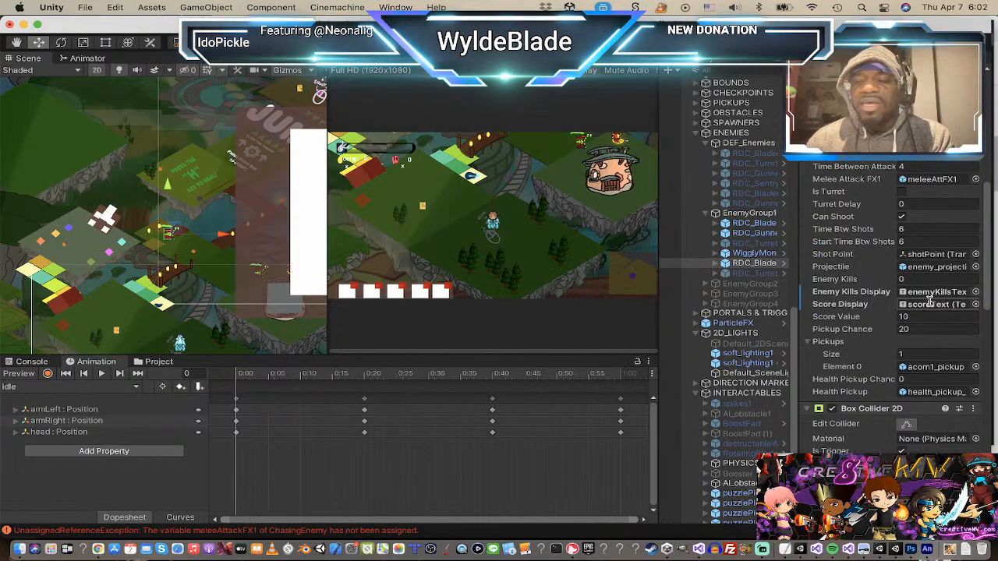
click(906, 230)
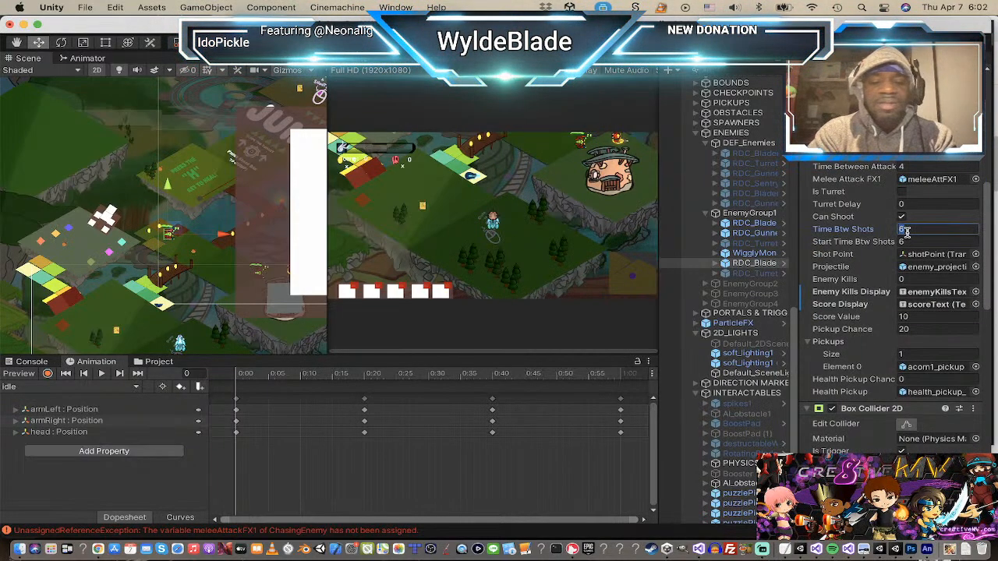
text(8)
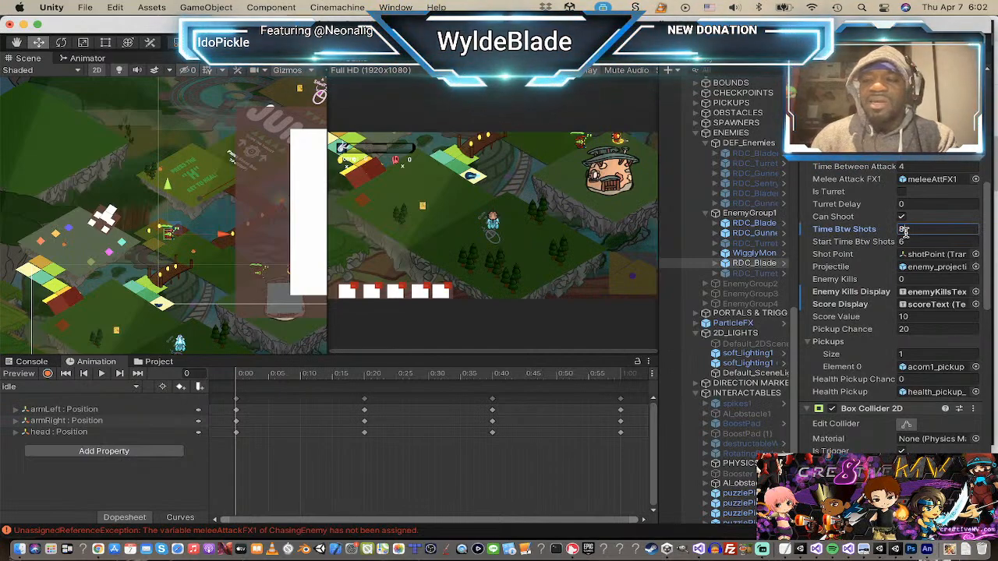
key(Return)
click(909, 242)
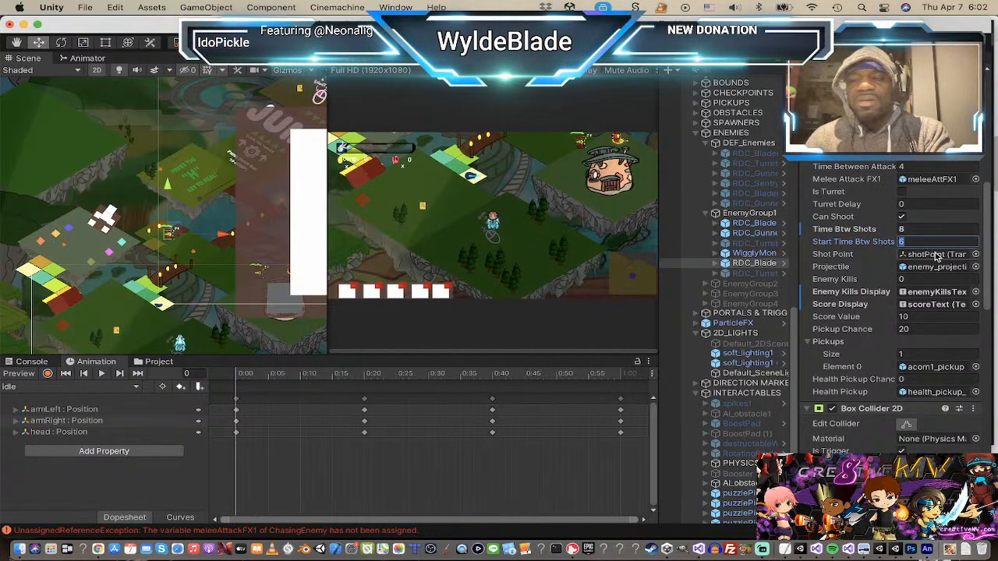
click(934, 231)
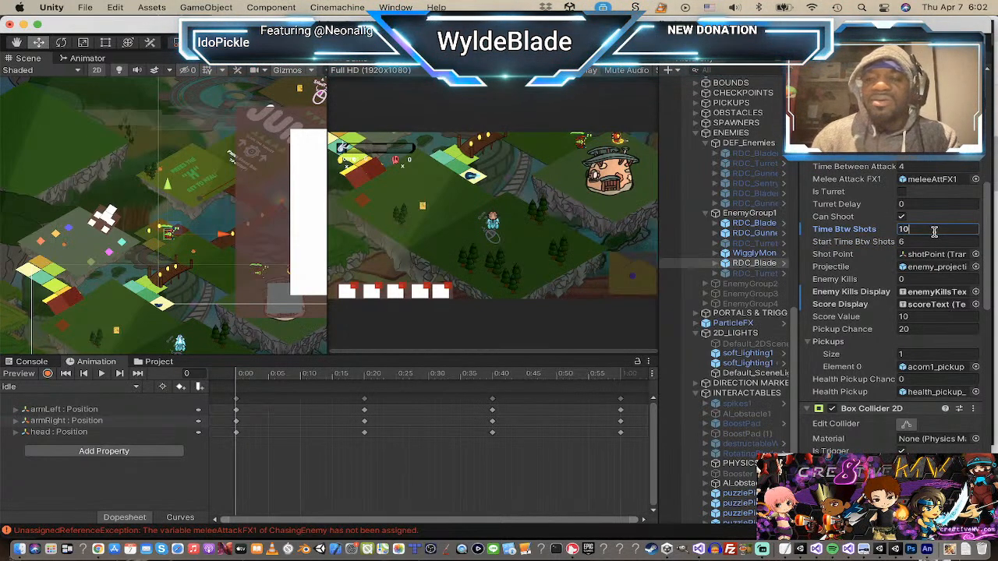
click(923, 240)
text(10)
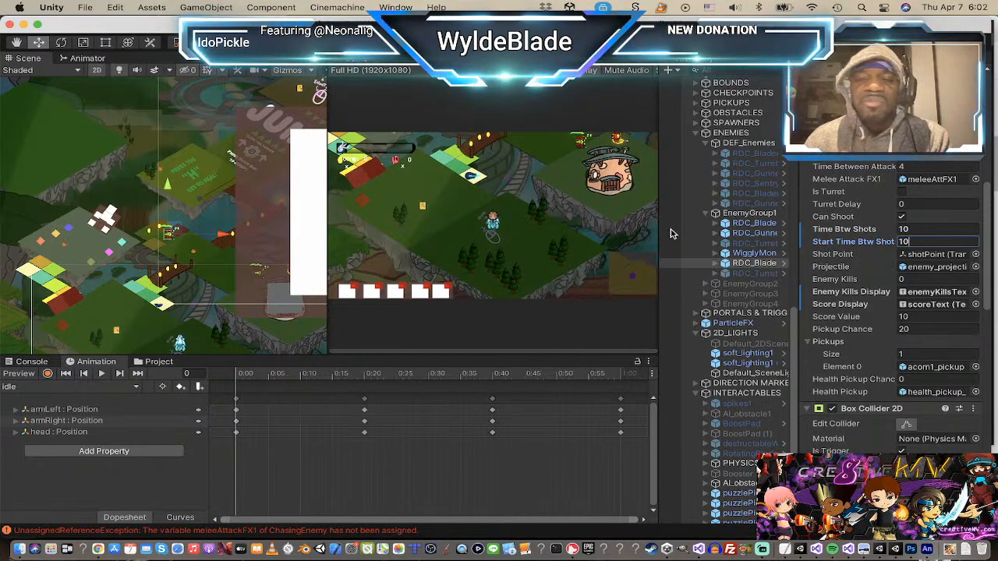
Step: Examine the Chasing Enemy movement, health and shooting settings of EnemyGroup1's gunner and WigglyMonster enemies
click(761, 233)
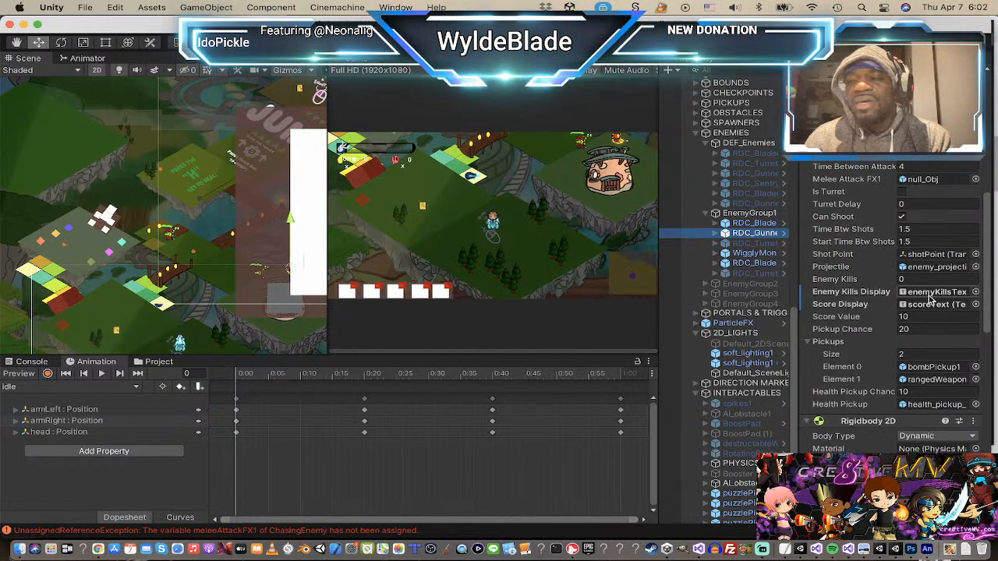
scroll(958, 184, up, 10)
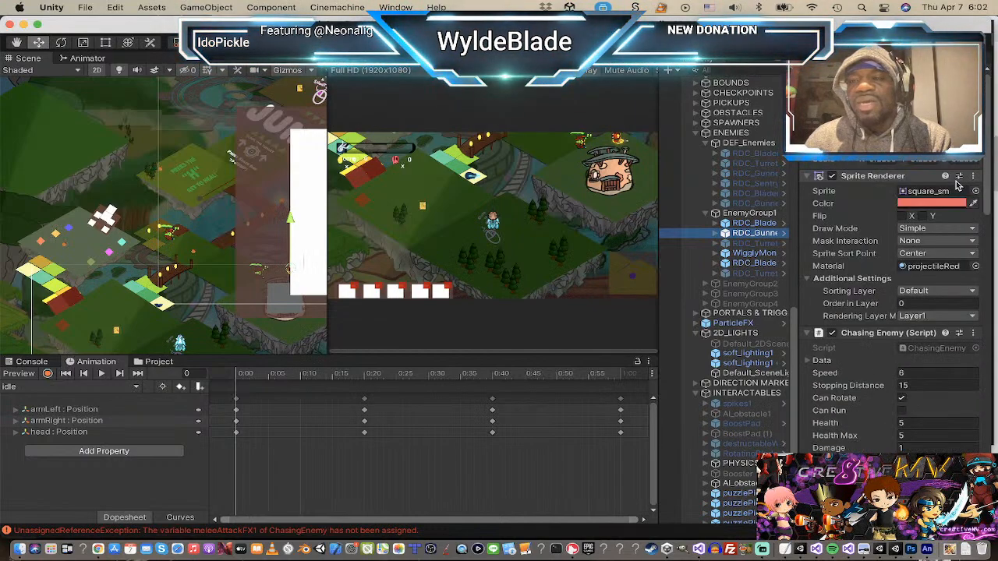
scroll(958, 184, down, 4)
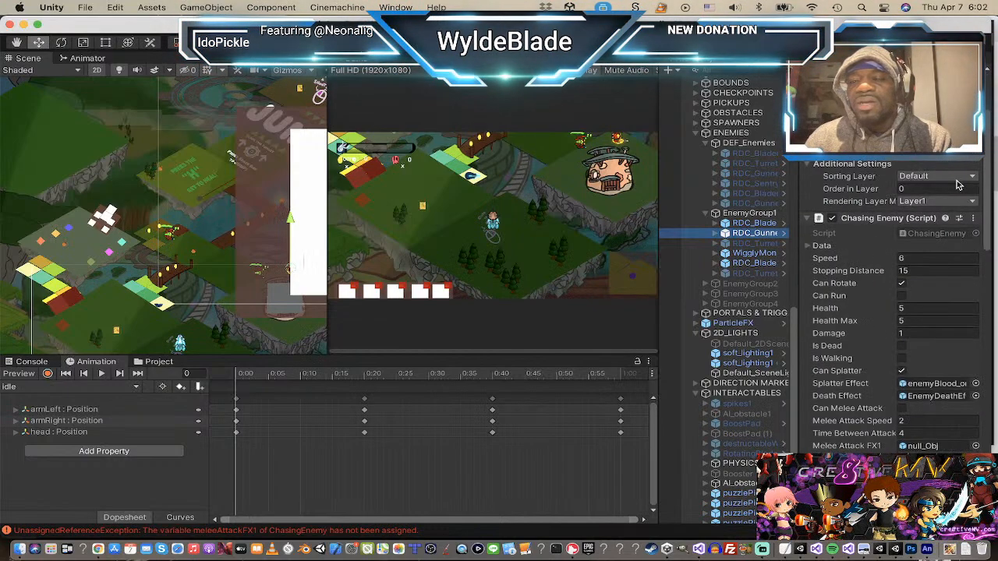
click(747, 254)
scroll(874, 225, down, 5)
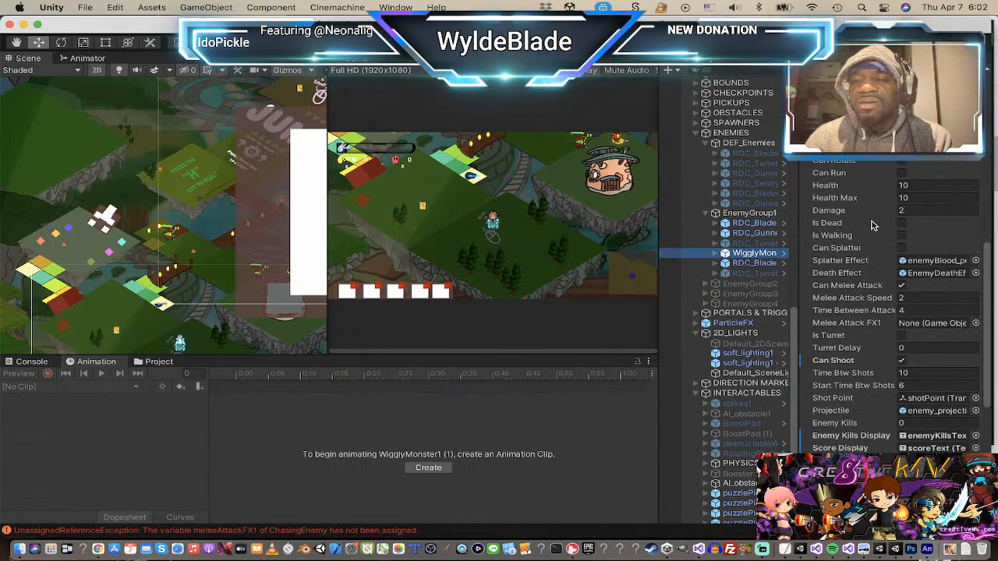
scroll(875, 225, down, 6)
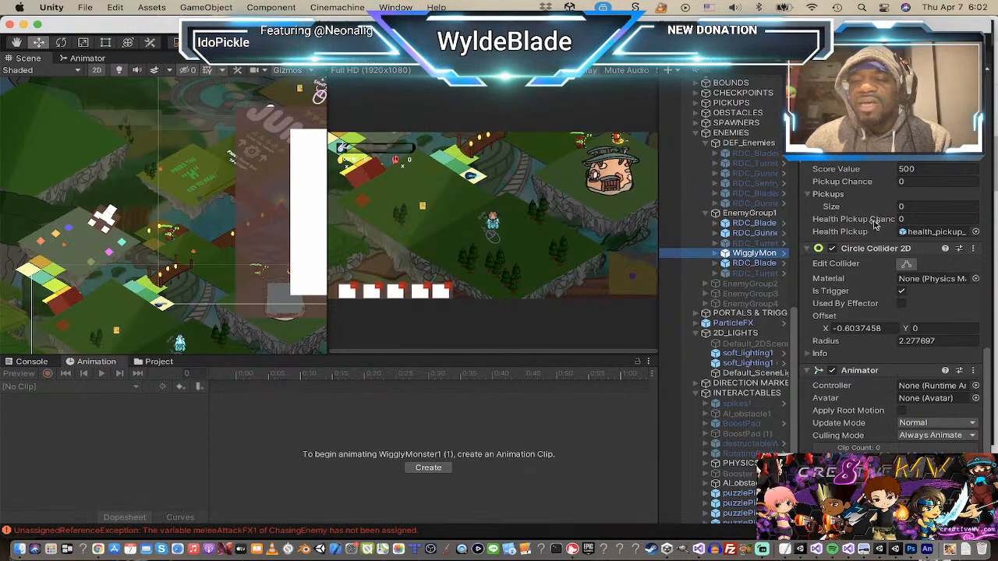
scroll(874, 225, up, 6)
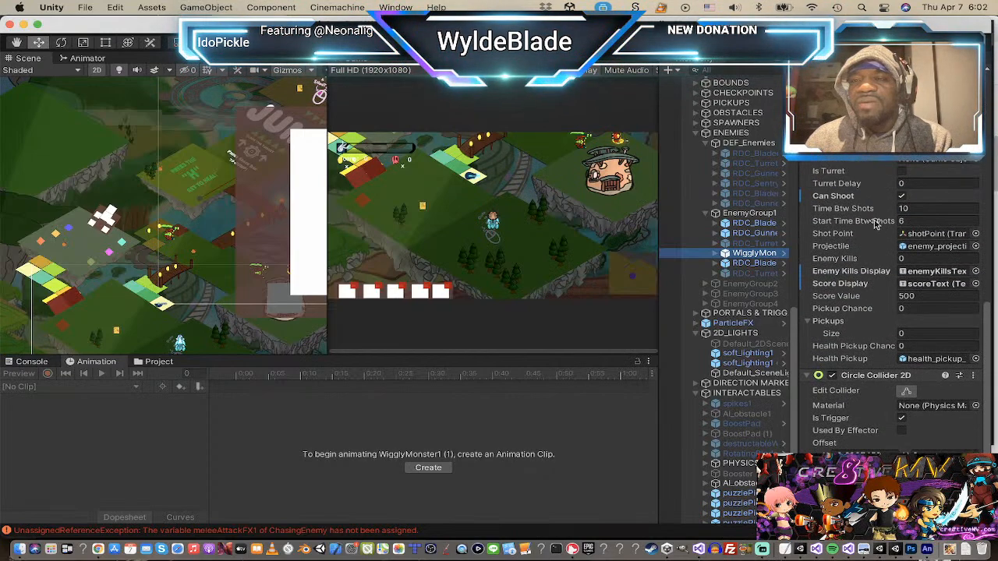
scroll(874, 225, down, 4)
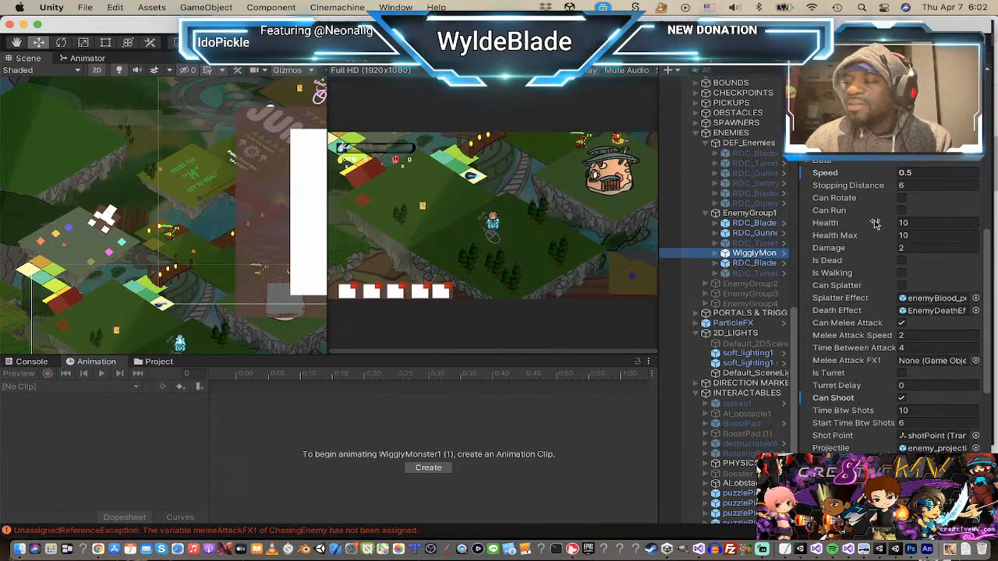
scroll(876, 224, down, 1)
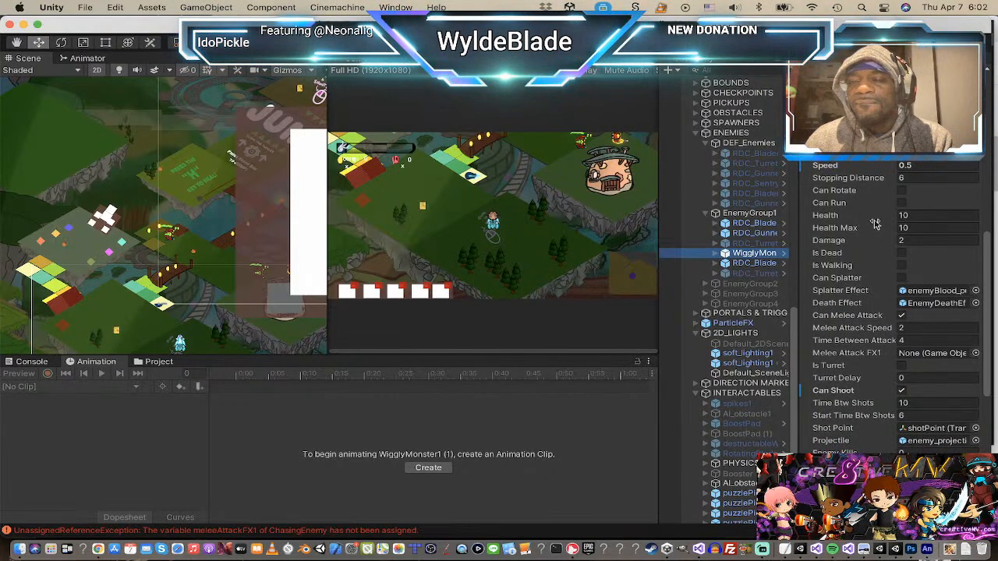
scroll(875, 224, down, 4)
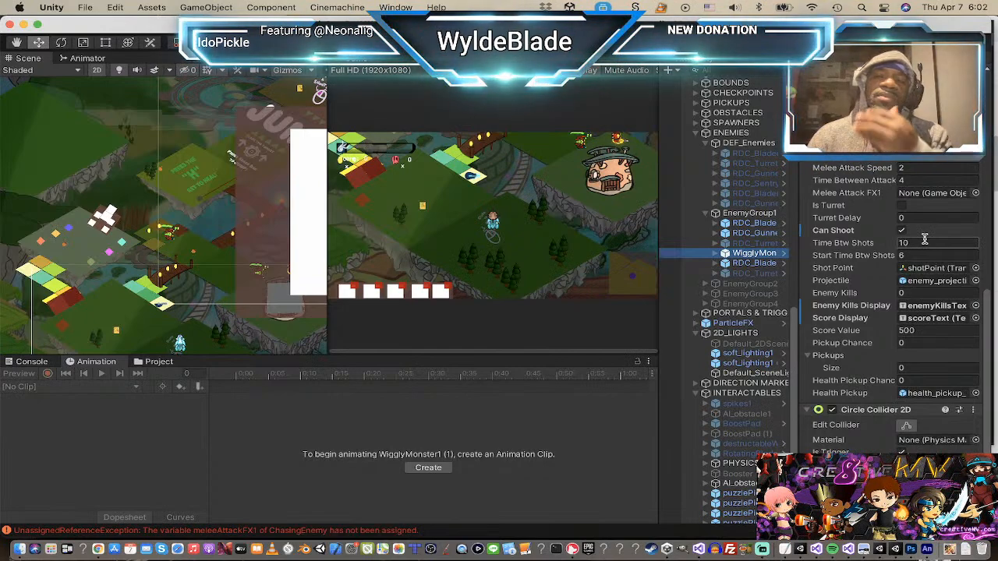
Step: Find the level's UI canvas object in the hierarchy and deactivate it
click(760, 265)
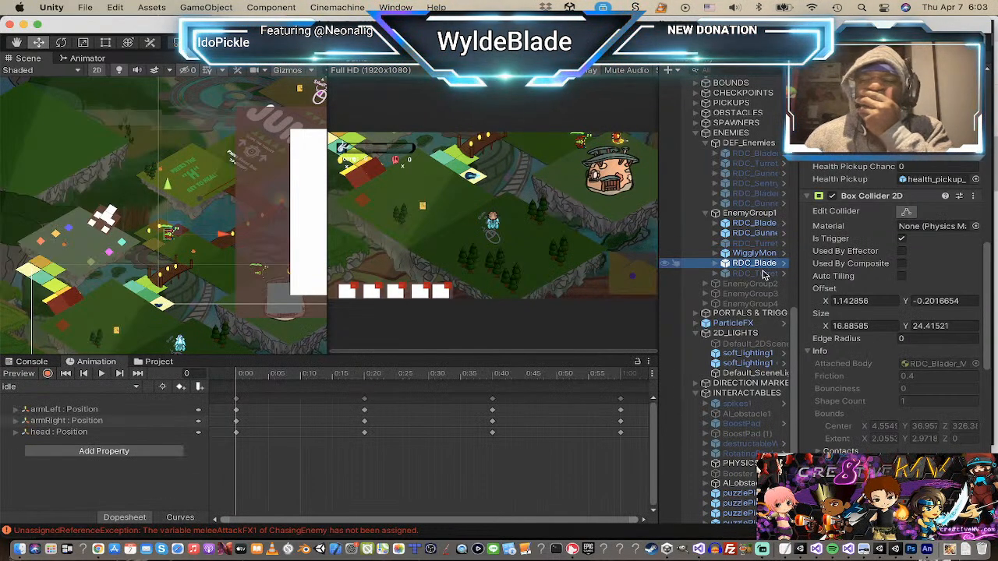
scroll(97, 219, down, 3)
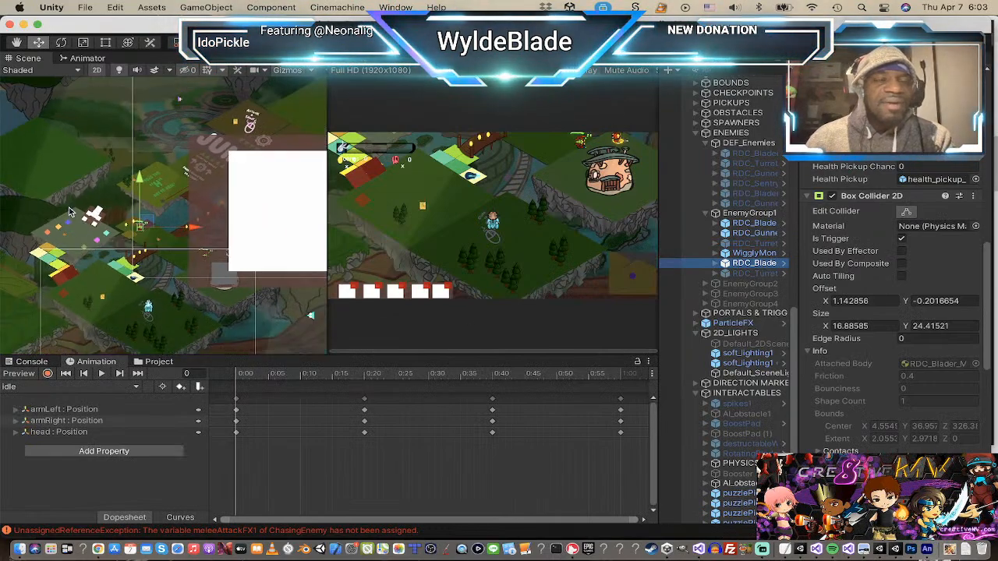
scroll(172, 246, up, 4)
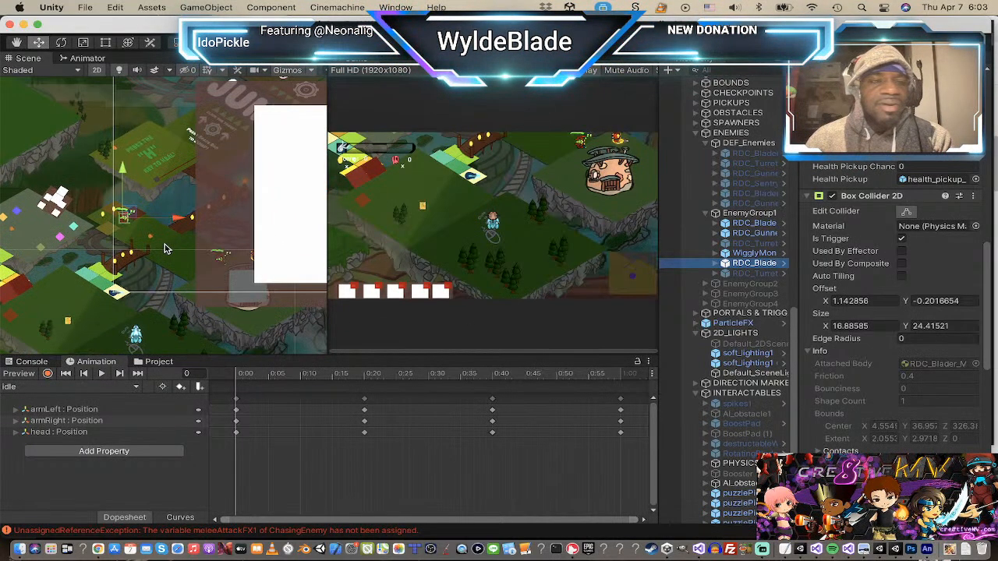
scroll(766, 148, down, 10)
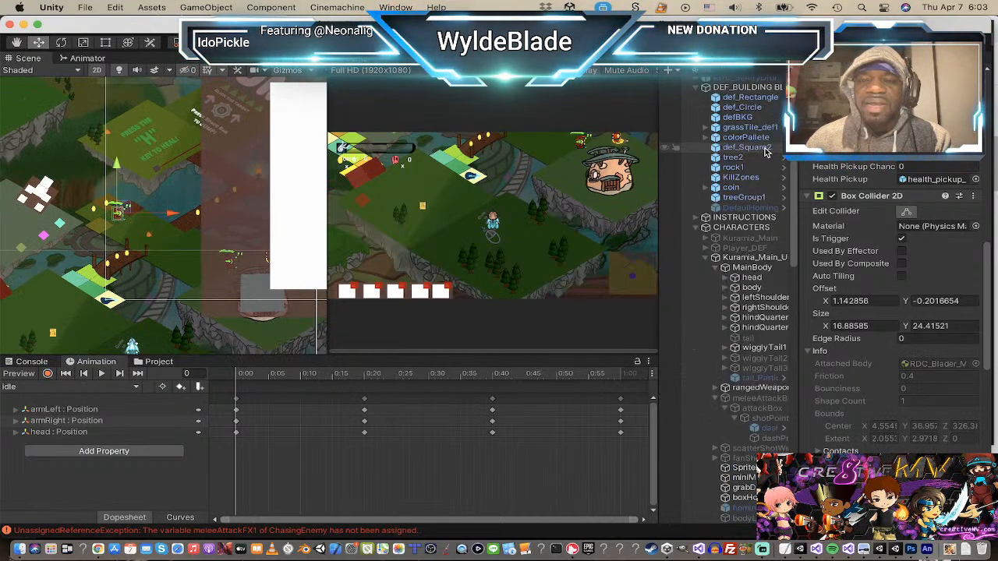
scroll(766, 152, up, 3)
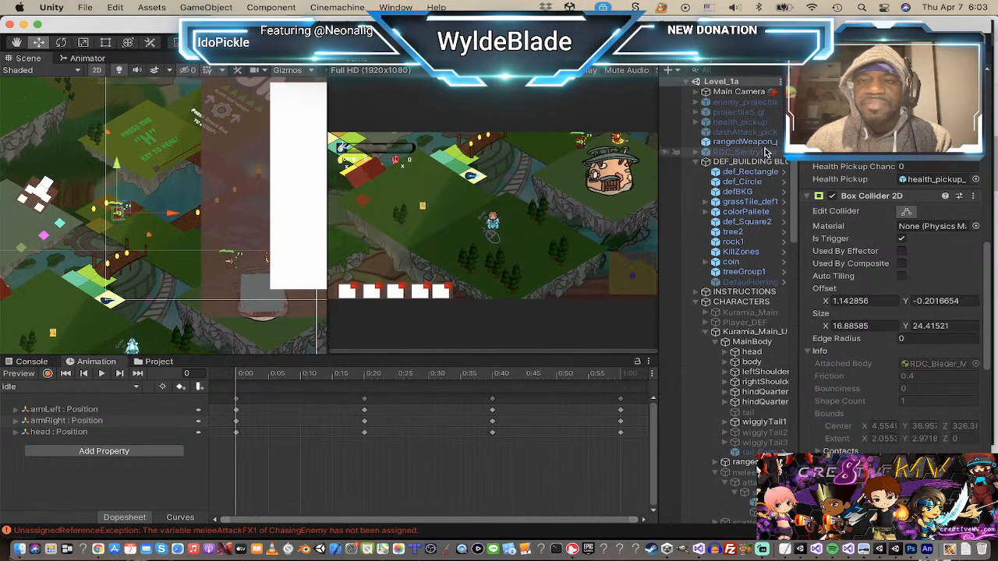
scroll(766, 152, down, 8)
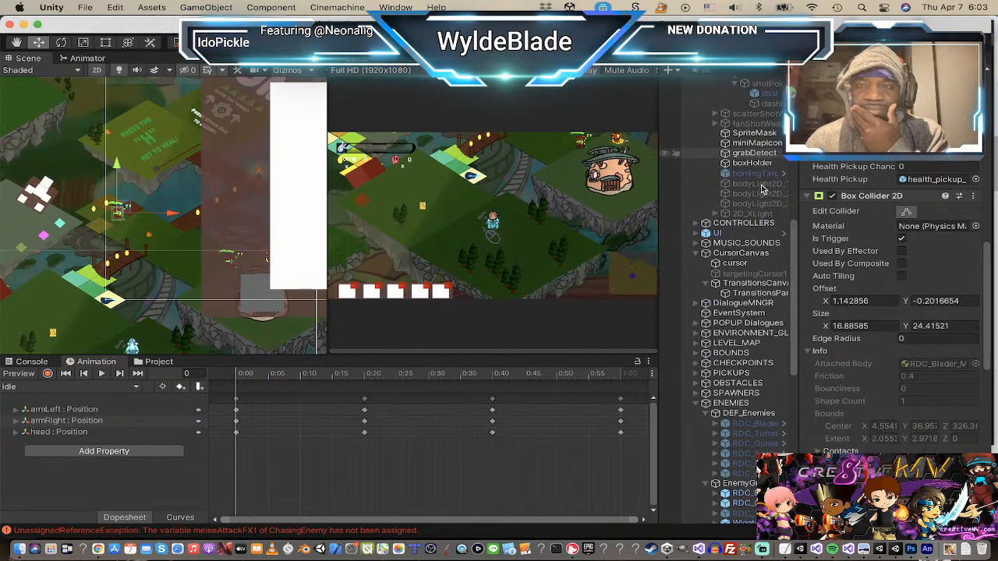
click(716, 233)
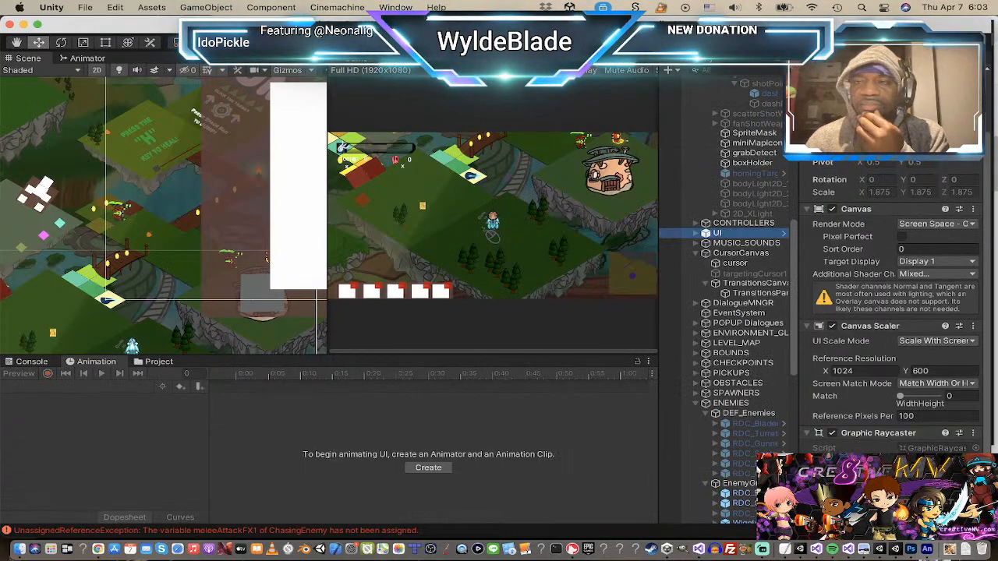
scroll(893, 312, up, 2)
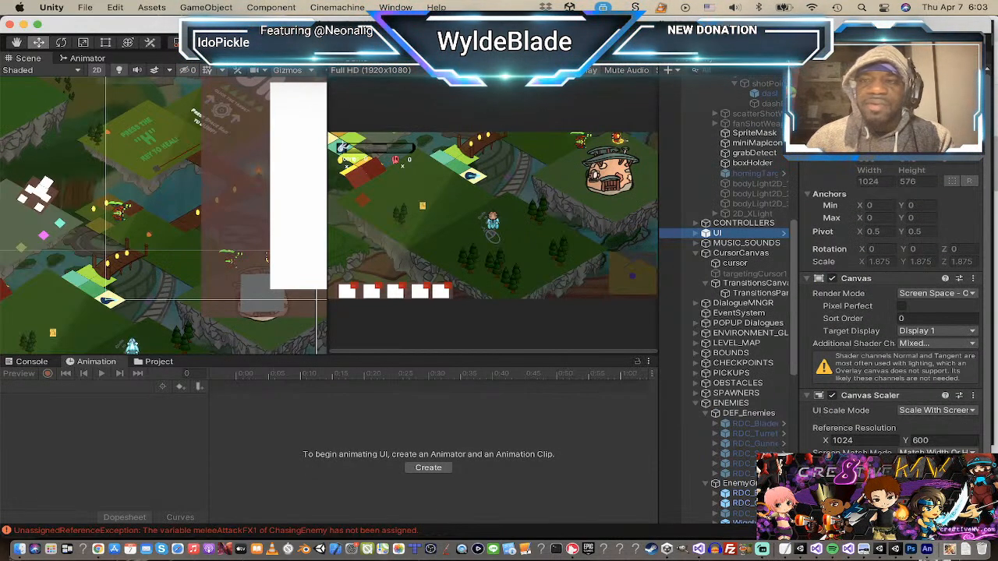
click(832, 84)
Step: Select the laser system's beam holder at the end of the beam nearest the jump instructions, beside the heal platform
scroll(176, 196, up, 5)
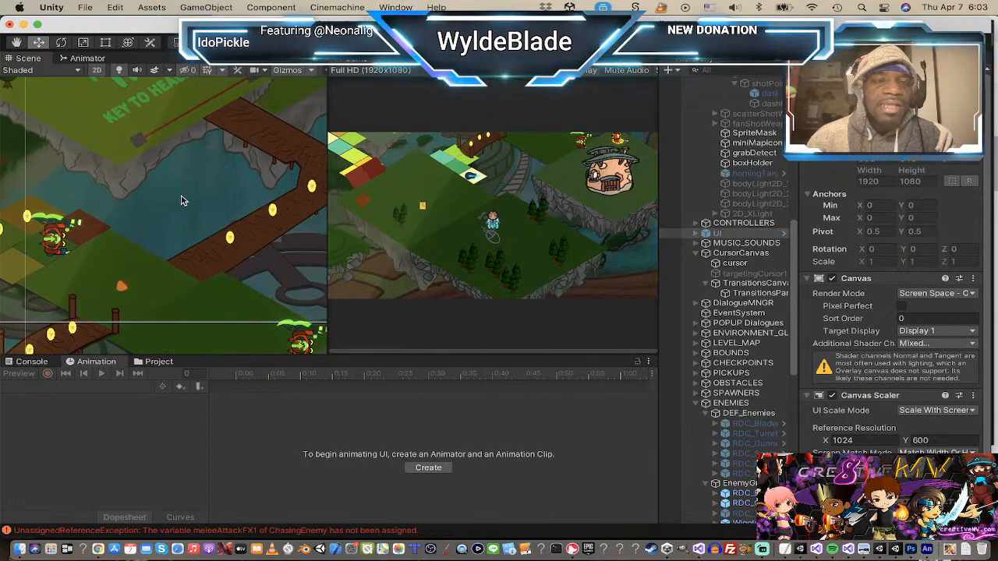
scroll(181, 200, up, 1)
middle_drag(215, 160, 192, 277)
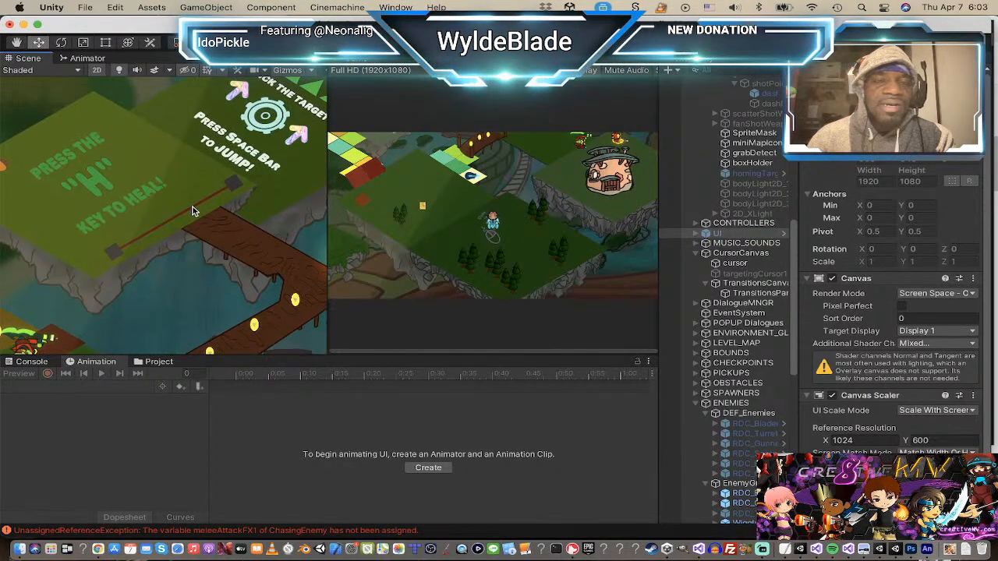
click(231, 180)
click(232, 180)
click(231, 180)
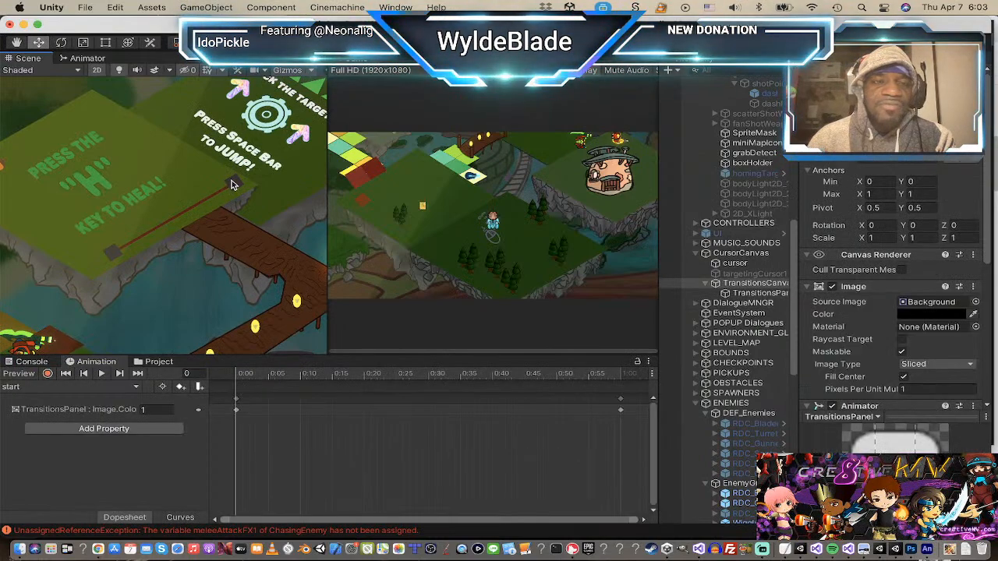
click(232, 180)
click(231, 180)
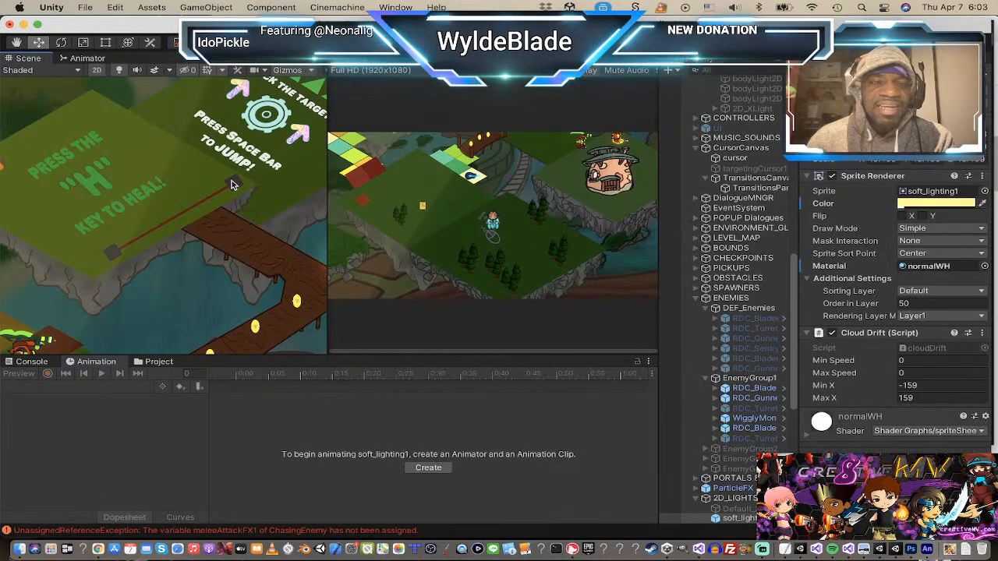
click(232, 180)
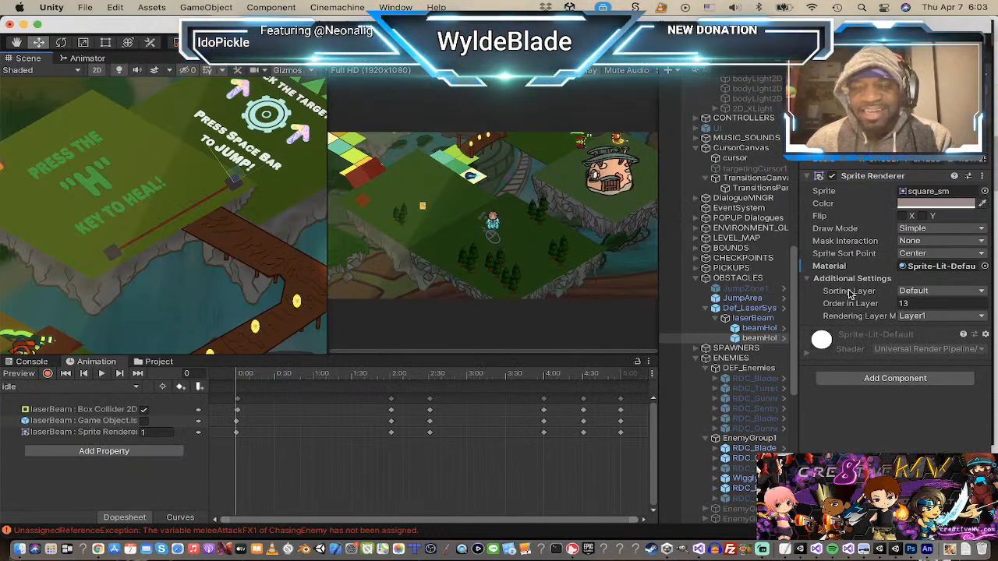
Step: Set the Sprite Renderer material of both beam holders in the laser system to normalWH
click(758, 328)
shift+click(758, 338)
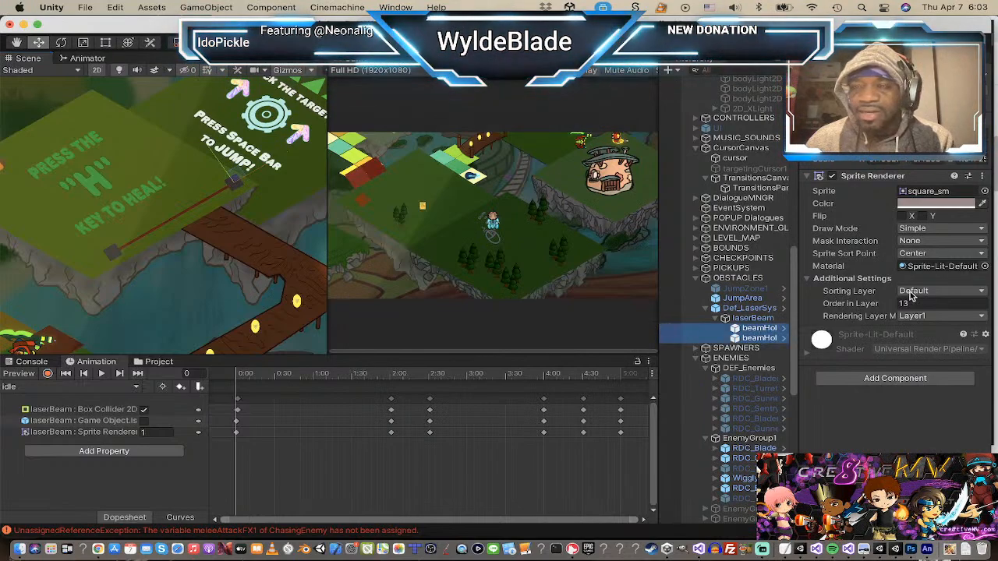
click(985, 267)
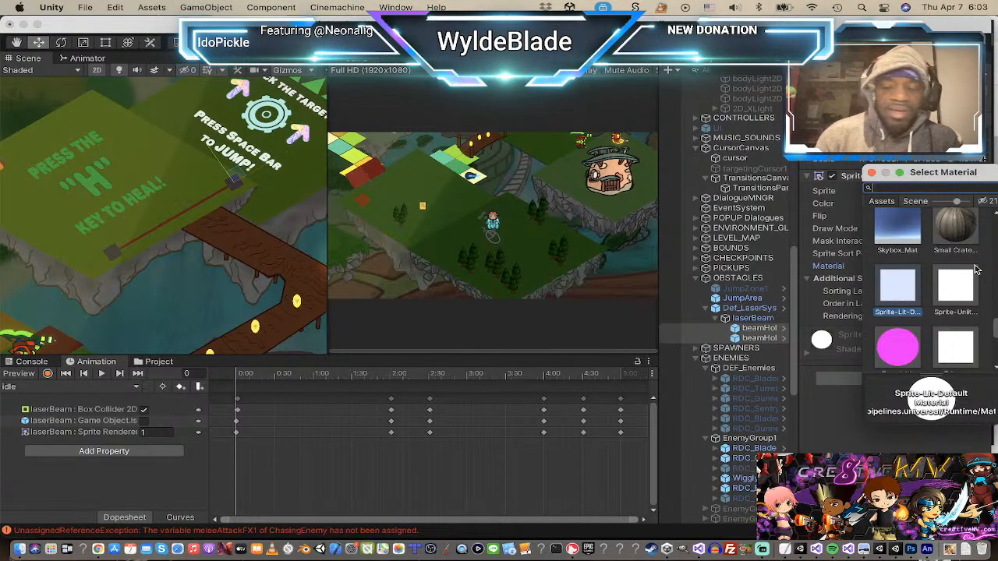
text(no)
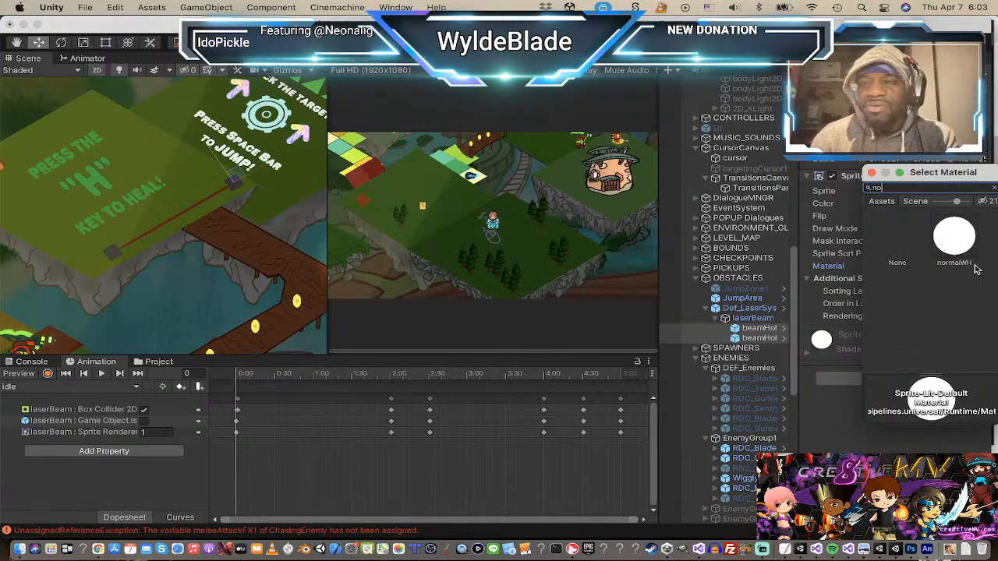
click(958, 243)
click(872, 173)
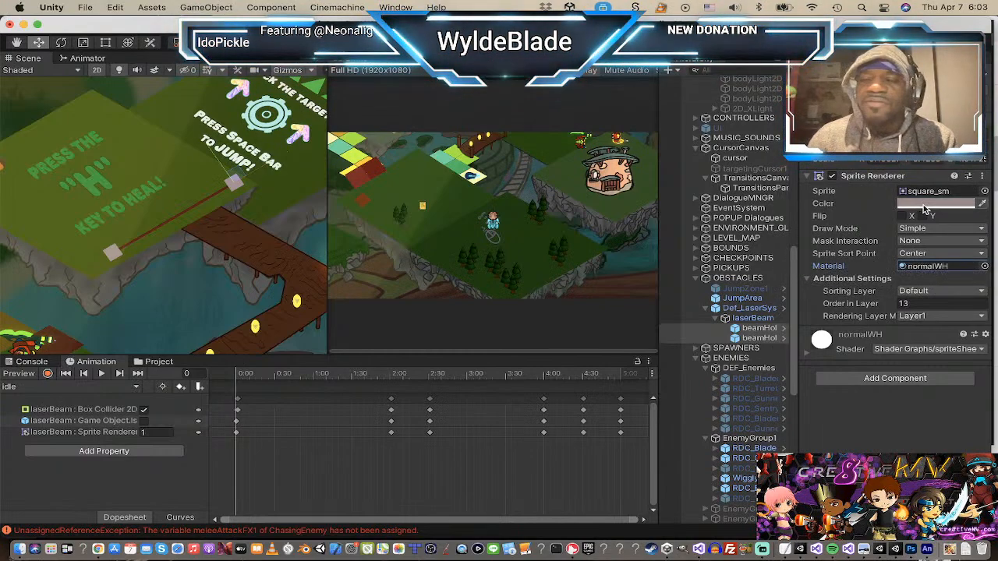
Step: Set the laserBeam sprite's material to enemyOrange
click(750, 319)
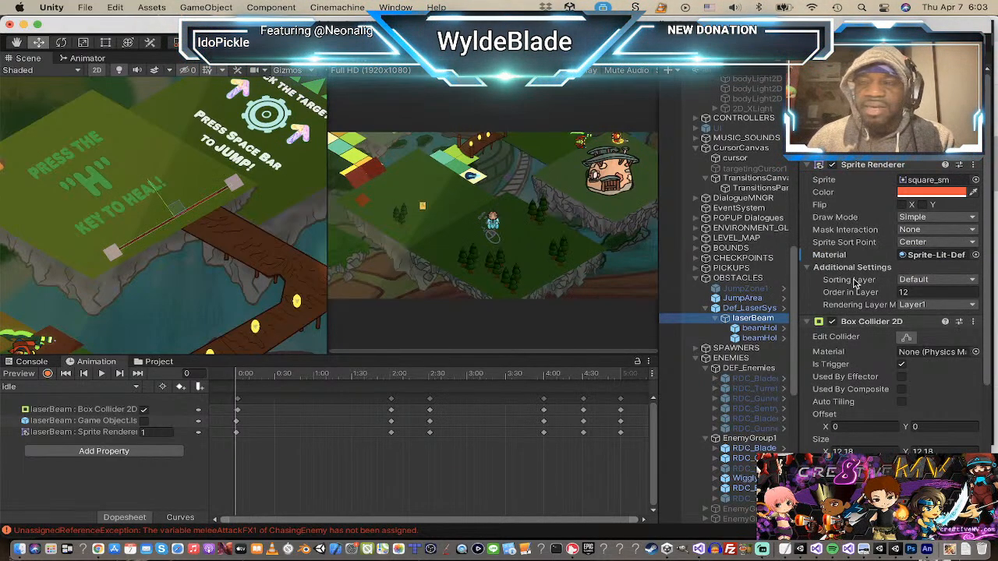
click(975, 255)
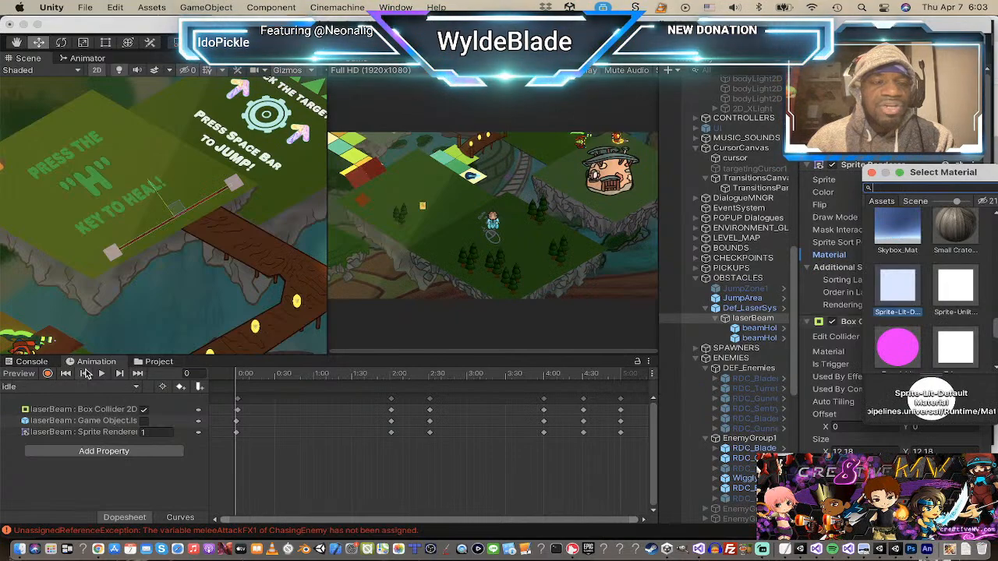
click(158, 362)
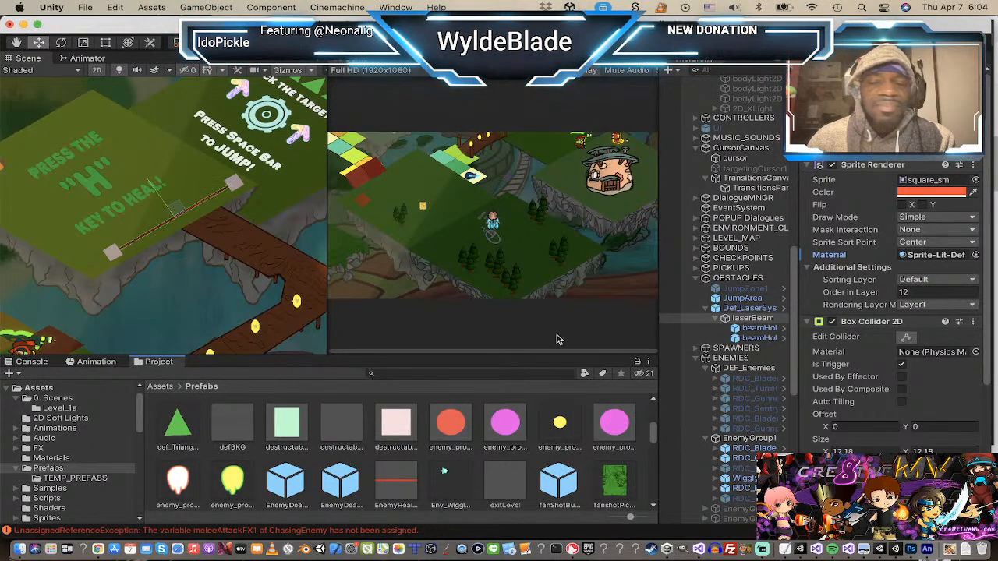
click(976, 255)
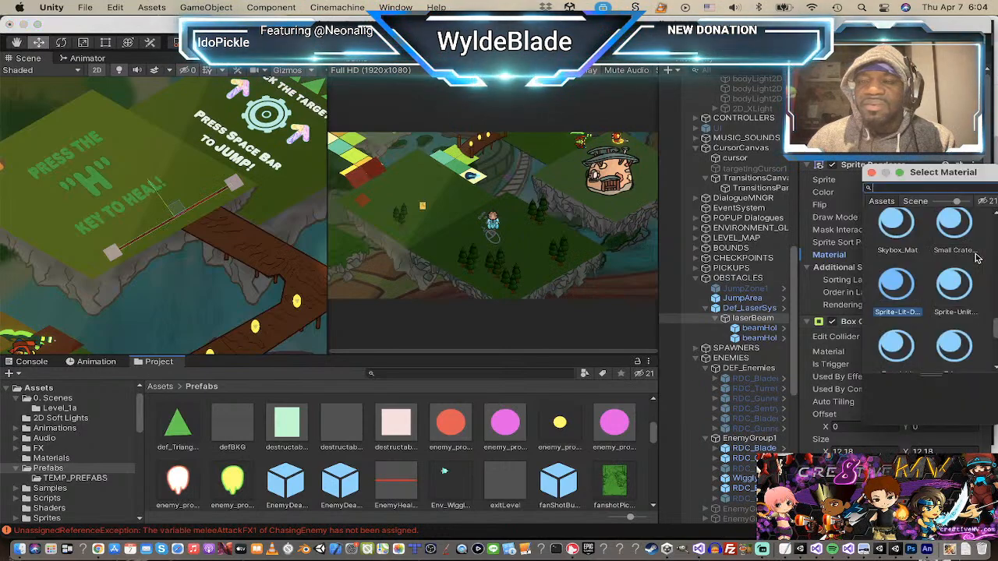
scroll(953, 292, down, 2)
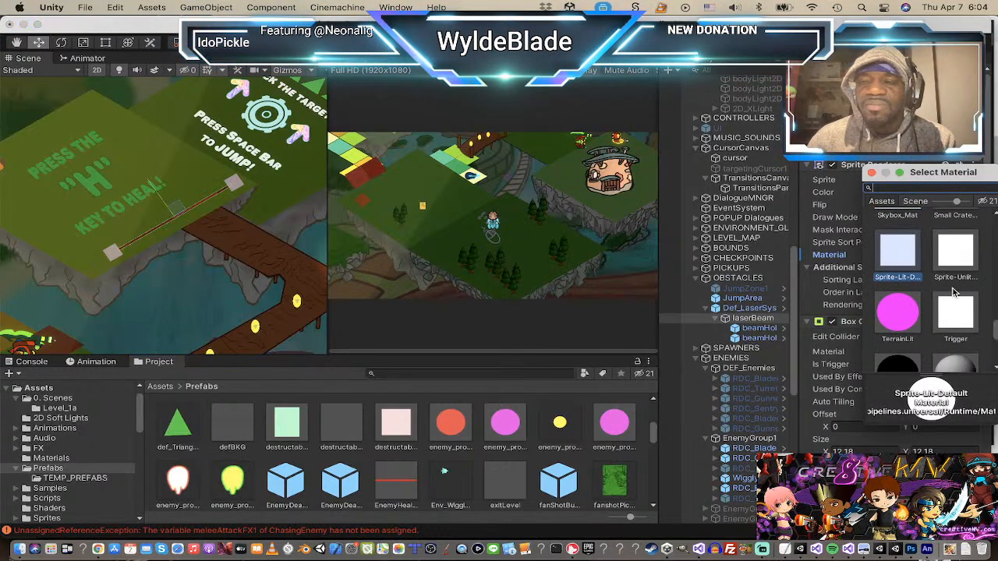
scroll(953, 292, down, 2)
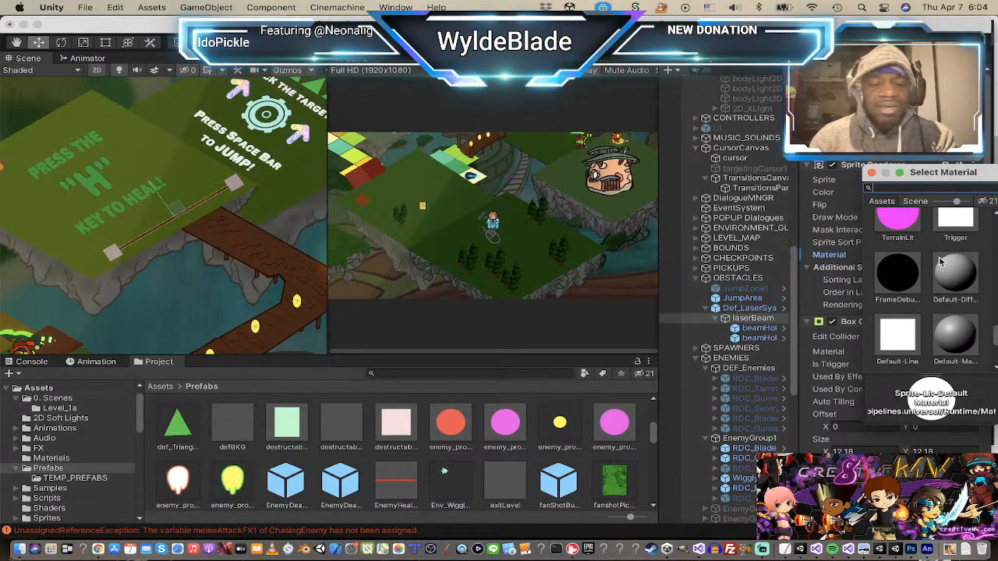
text(enem)
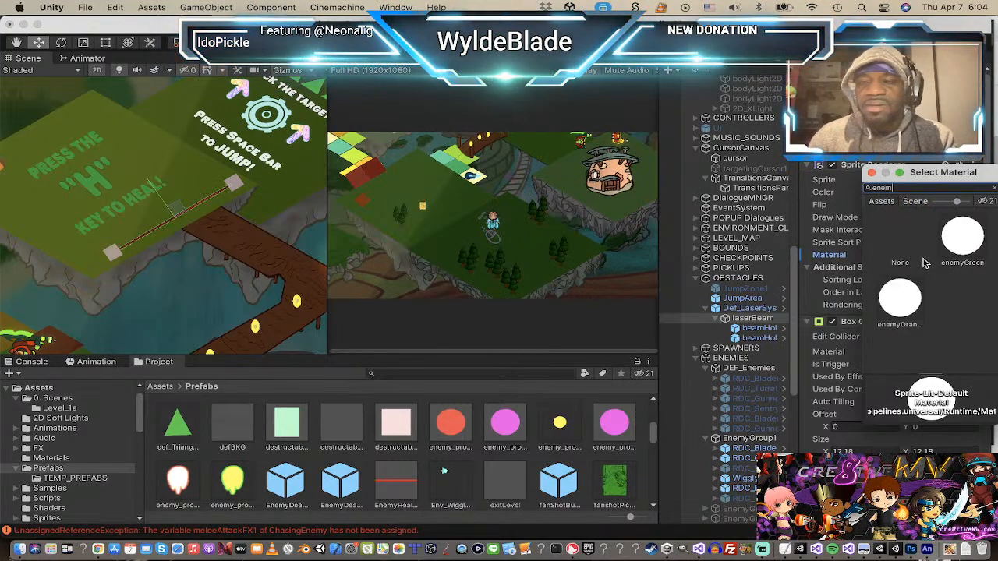
click(901, 304)
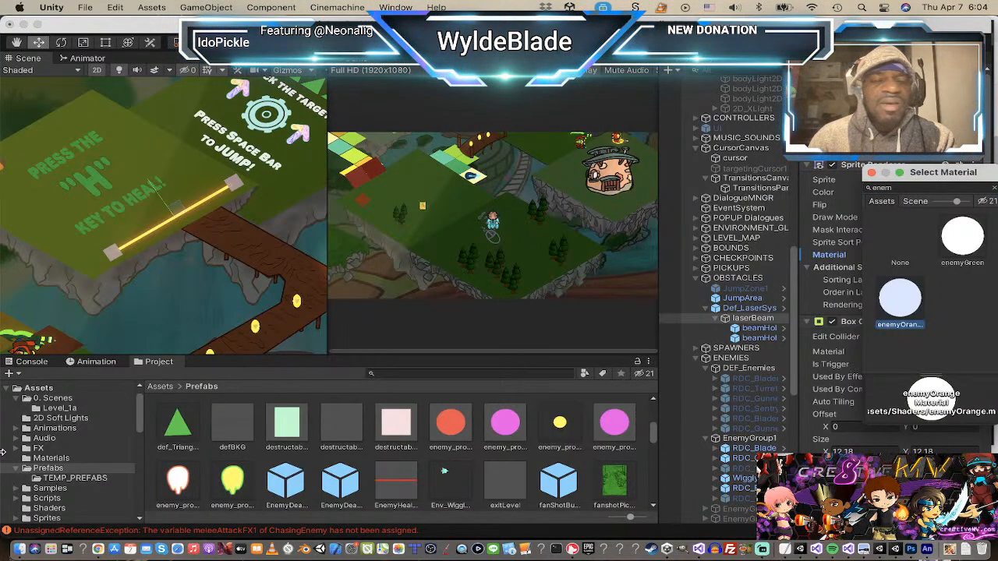
Step: Duplicate the pinkGlow material in the Shaders folder and rename the copy redGlow
scroll(49, 472, down, 1)
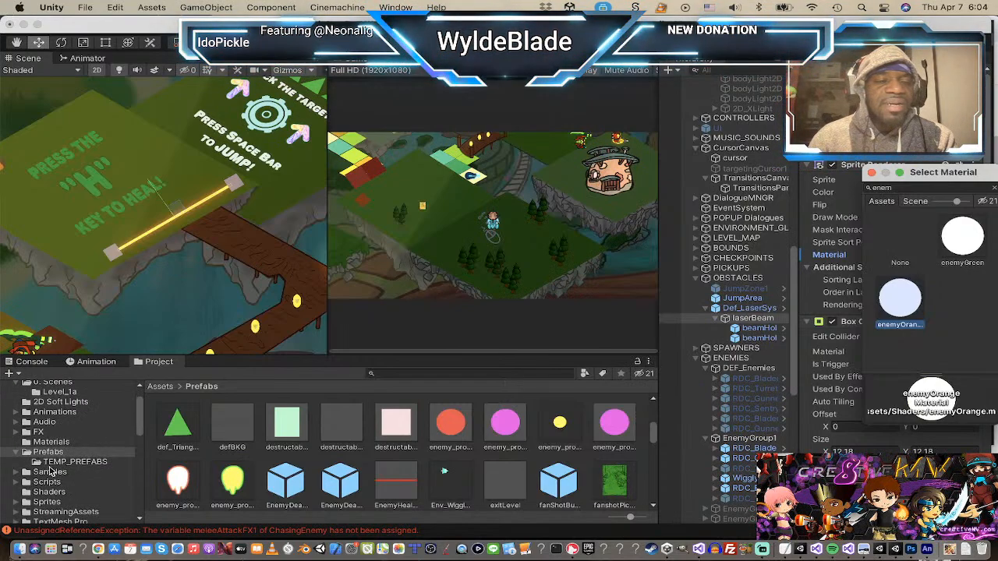
scroll(51, 471, down, 2)
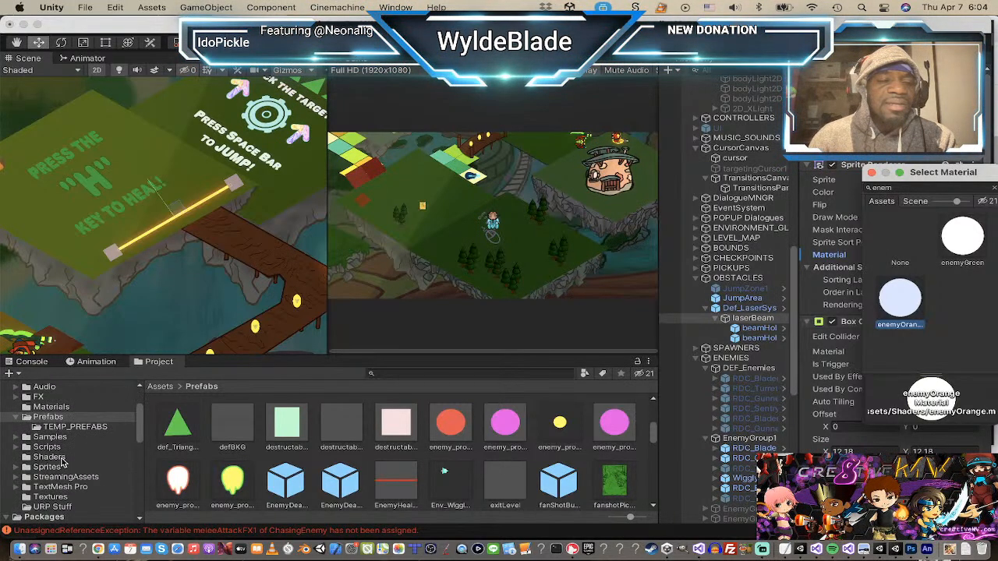
click(41, 458)
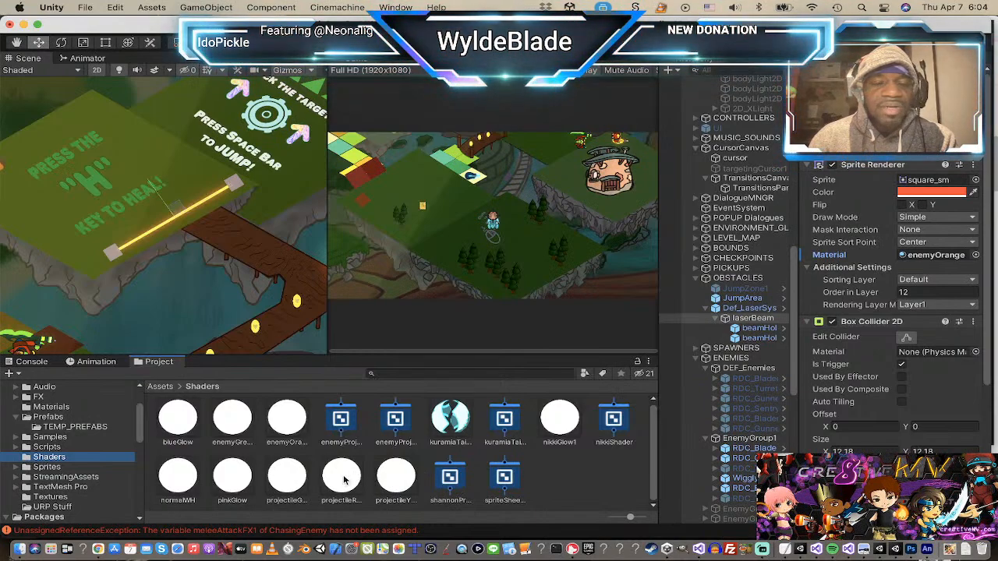
click(233, 478)
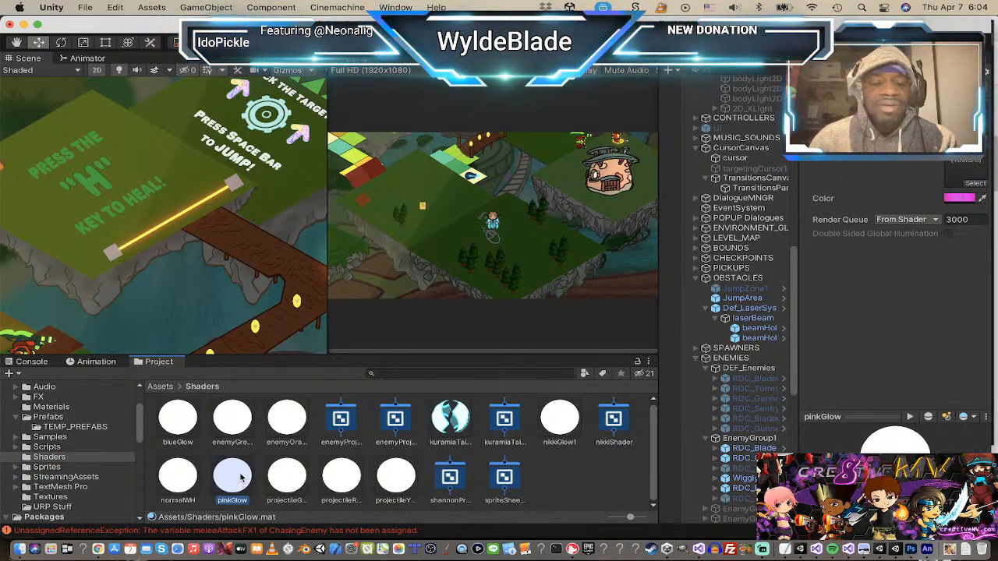
key(super+d)
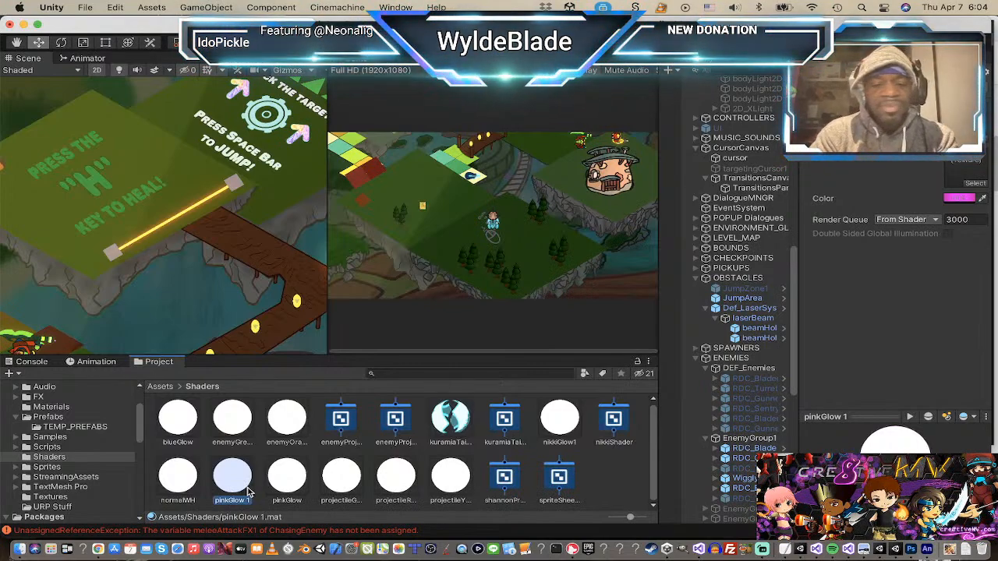
key(r)
key(e)
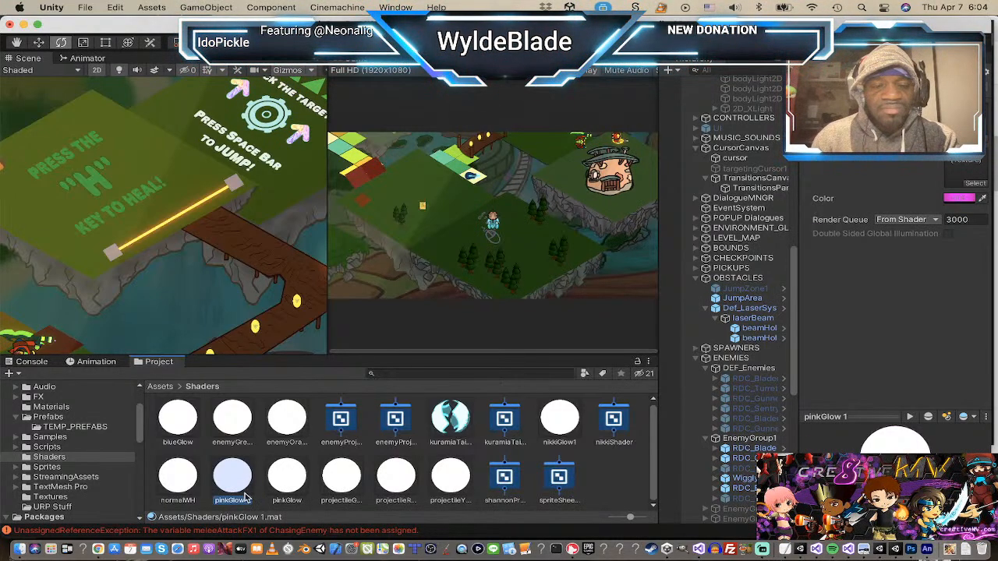
click(244, 500)
text(red)
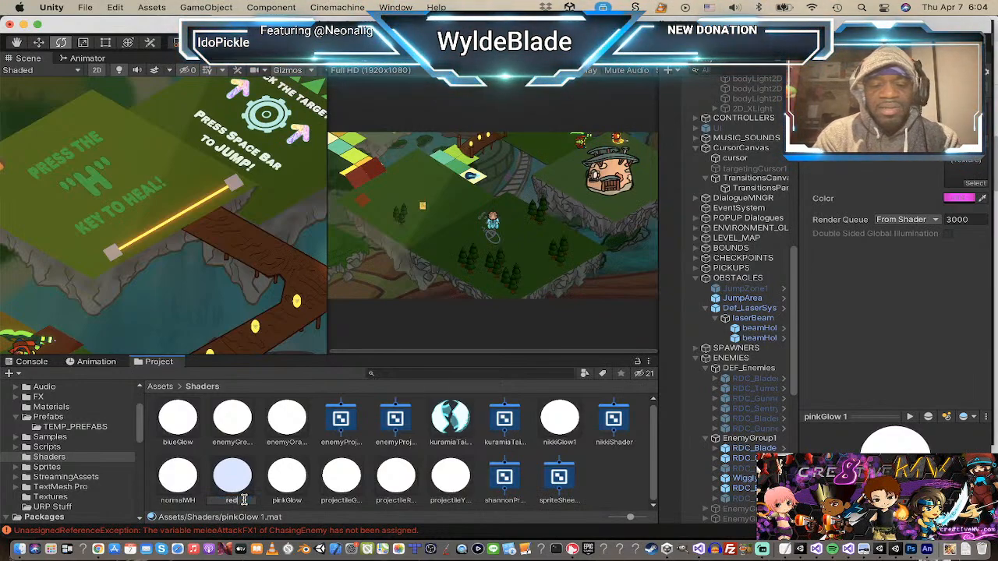
text(Glow)
key(Return)
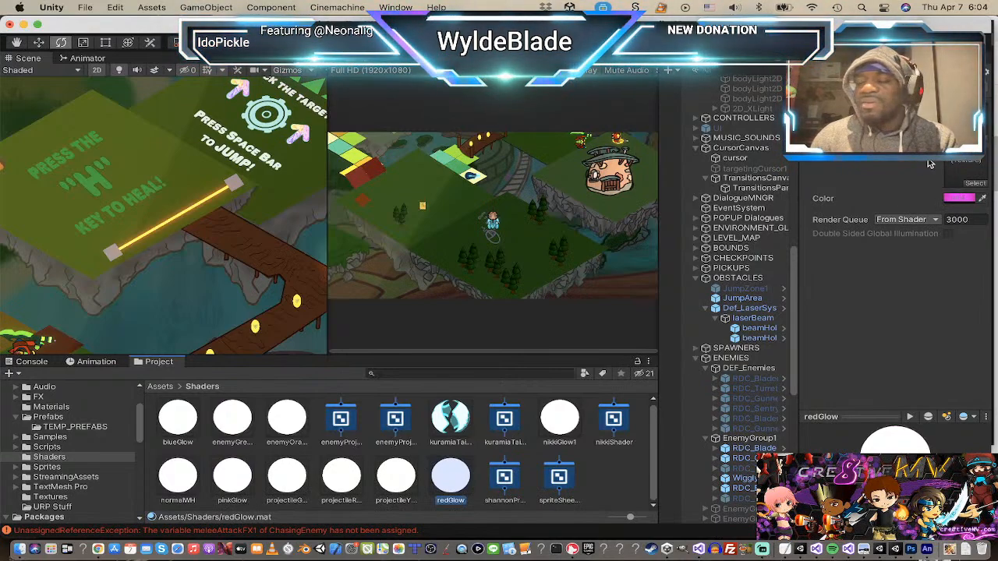
Step: Shift the redGlow material's HDR colour to red, about R 25.99, G 0 and B 1.35
click(957, 201)
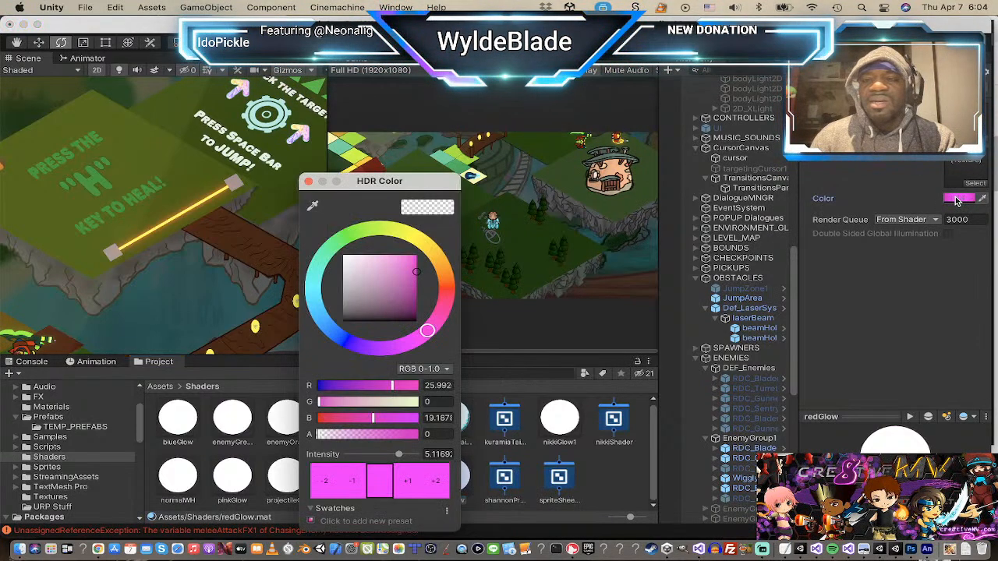
drag(427, 331, 458, 295)
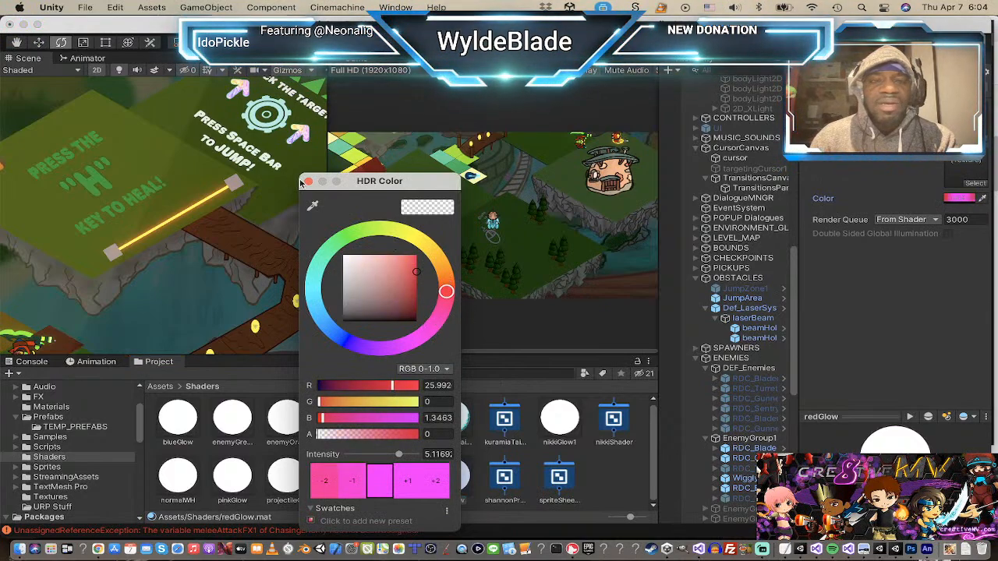
click(309, 182)
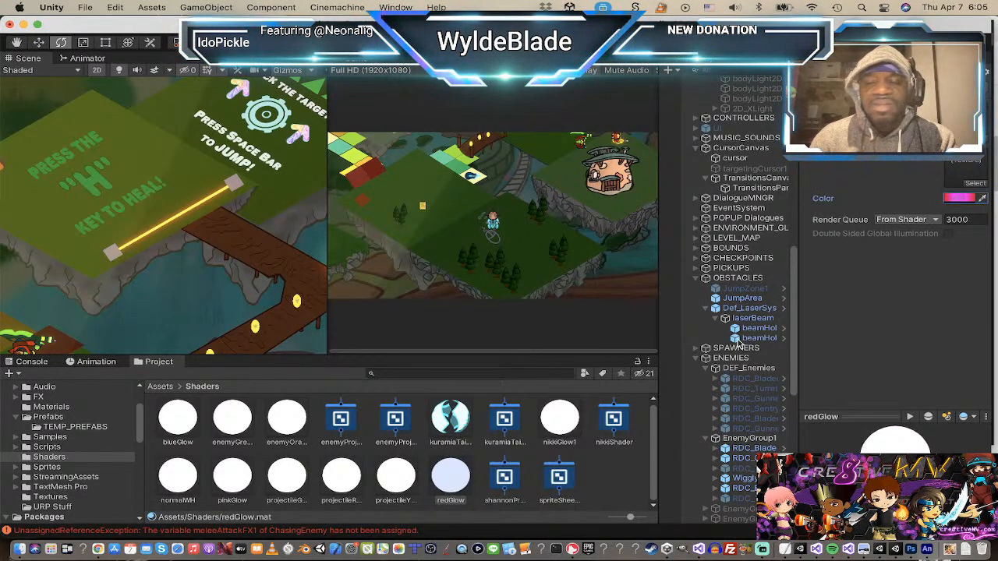
Step: Assign the redGlow material to the laserBeam object's Sprite Renderer
click(769, 320)
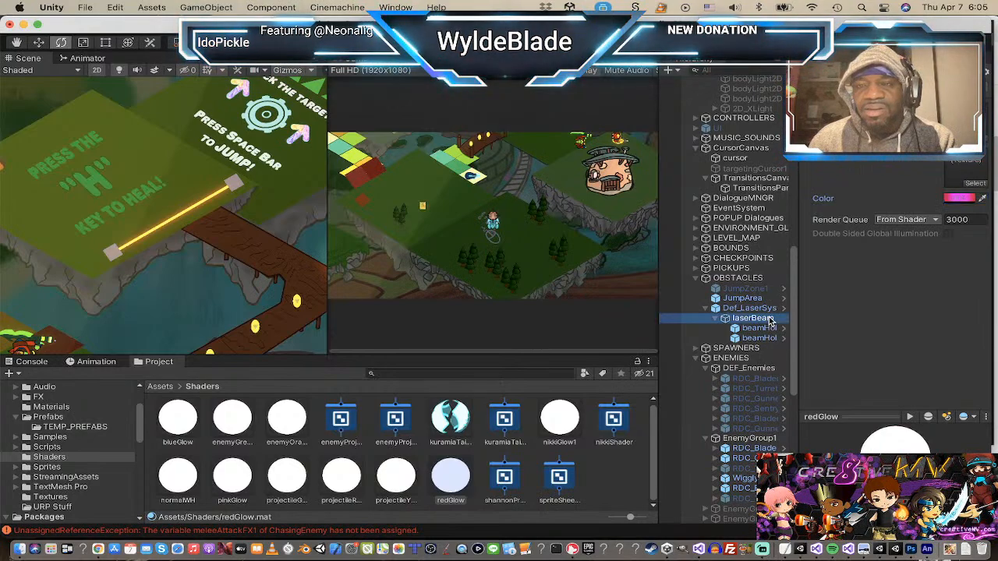
click(977, 256)
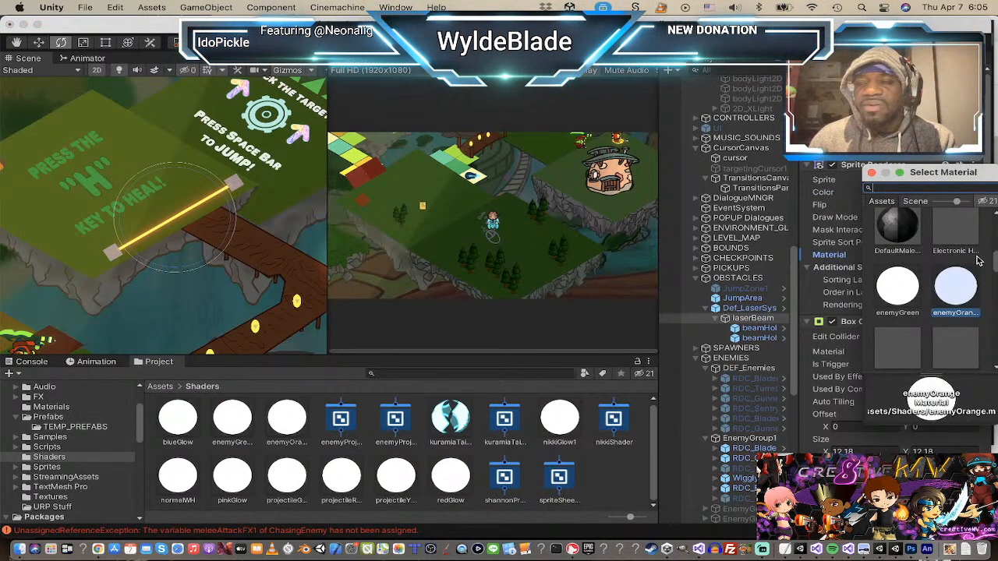
text(red)
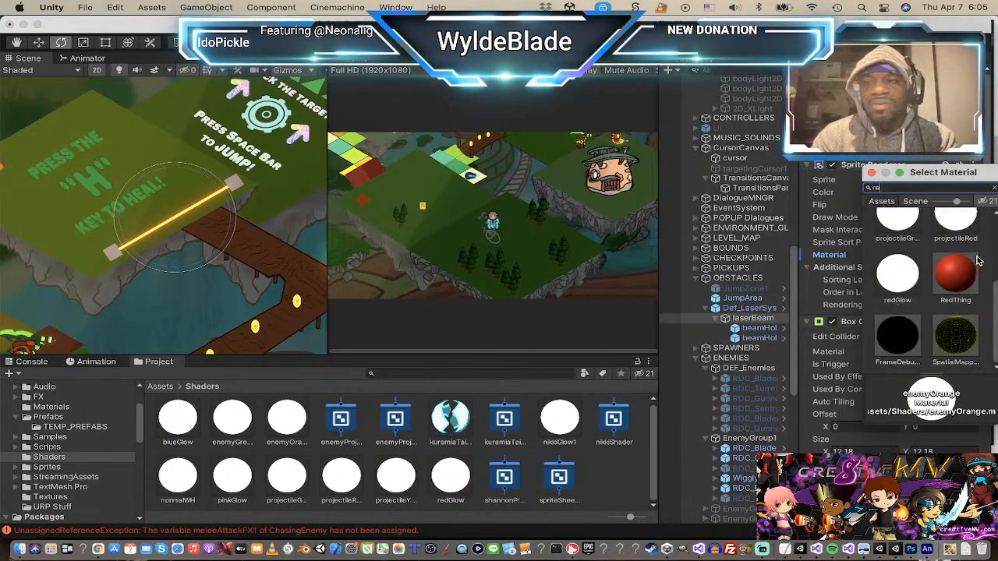
click(903, 300)
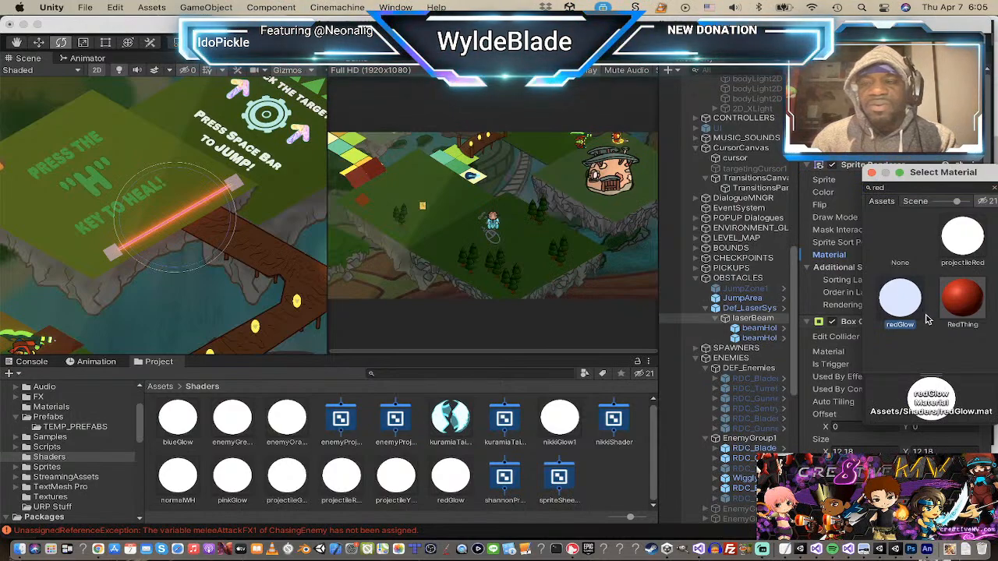
click(871, 173)
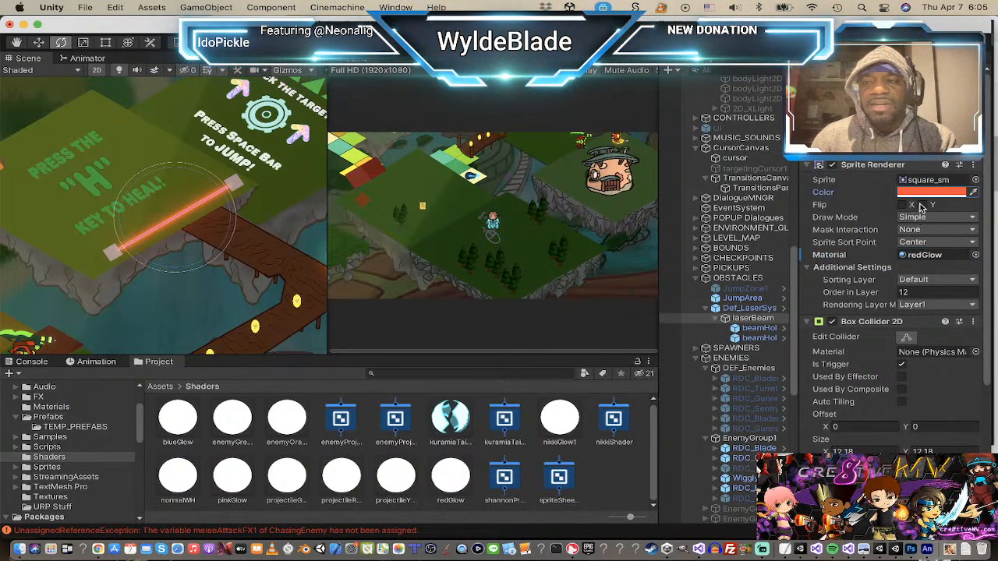
Step: Set the laserBeam sprite's colour to yellow-orange FFCC39 and apply all overrides to the laser system's prefab
click(924, 194)
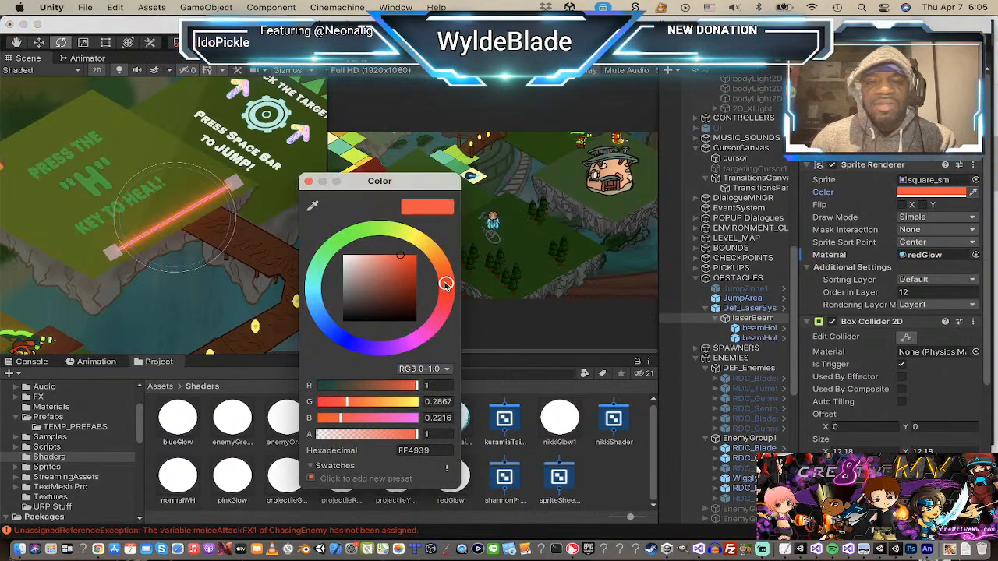
drag(447, 285, 438, 242)
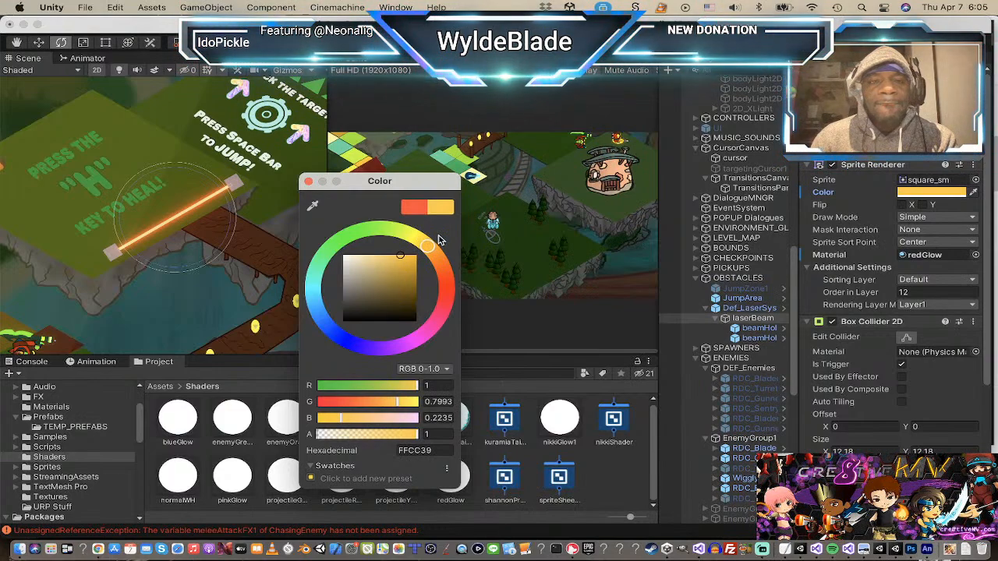
click(309, 182)
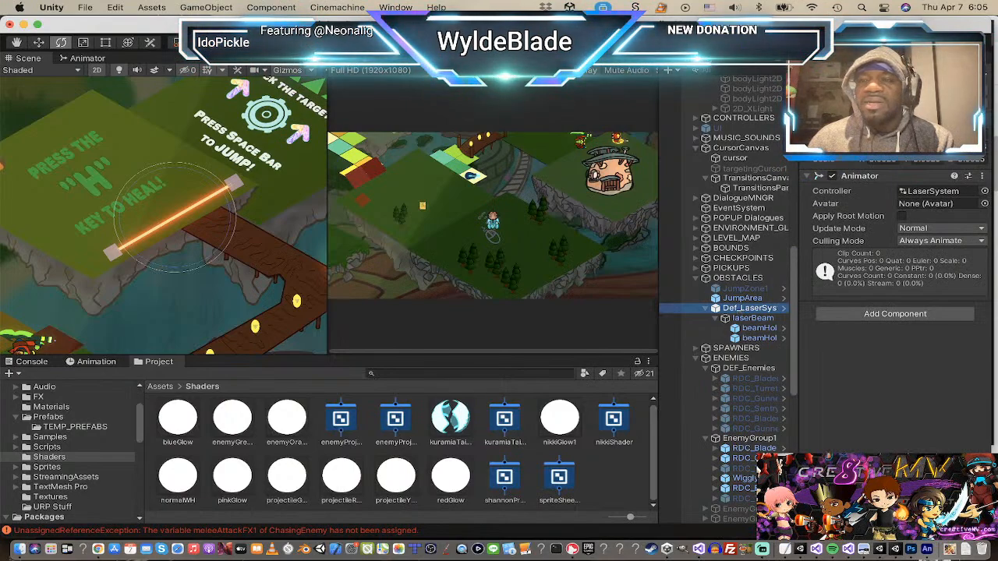
click(956, 102)
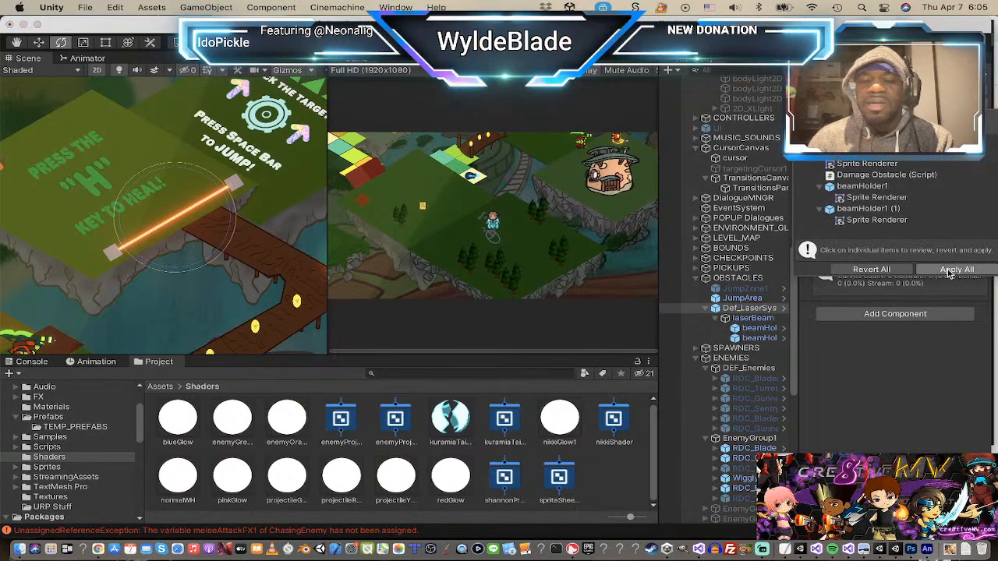
click(948, 272)
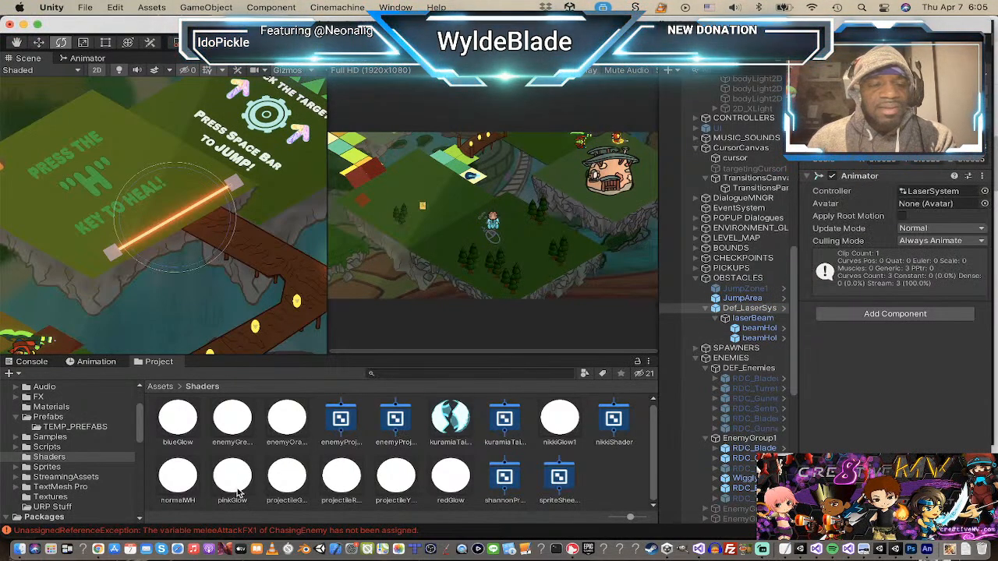
Step: Rename the projectileGreen material in the Shaders folder to greenGlow
click(286, 499)
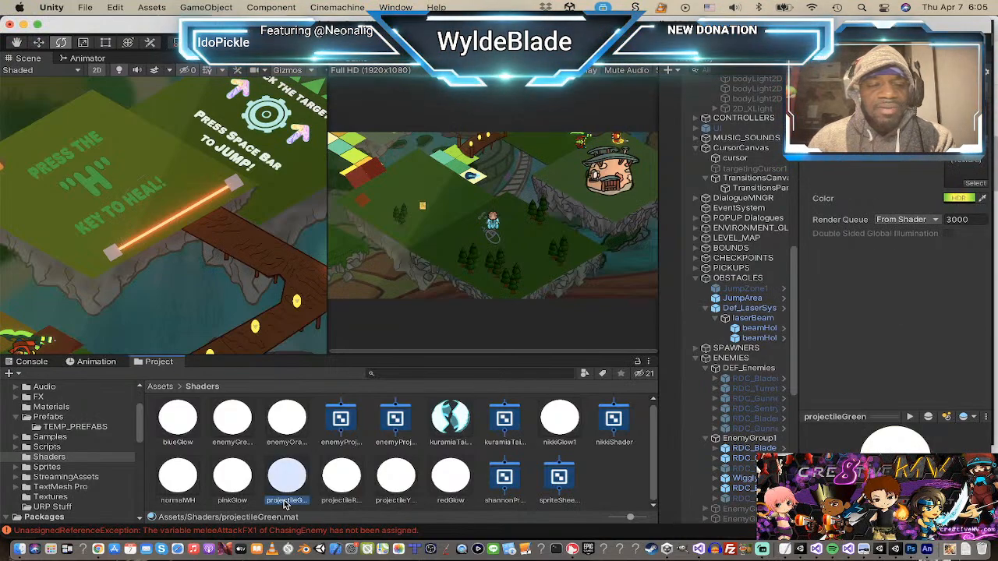
click(286, 500)
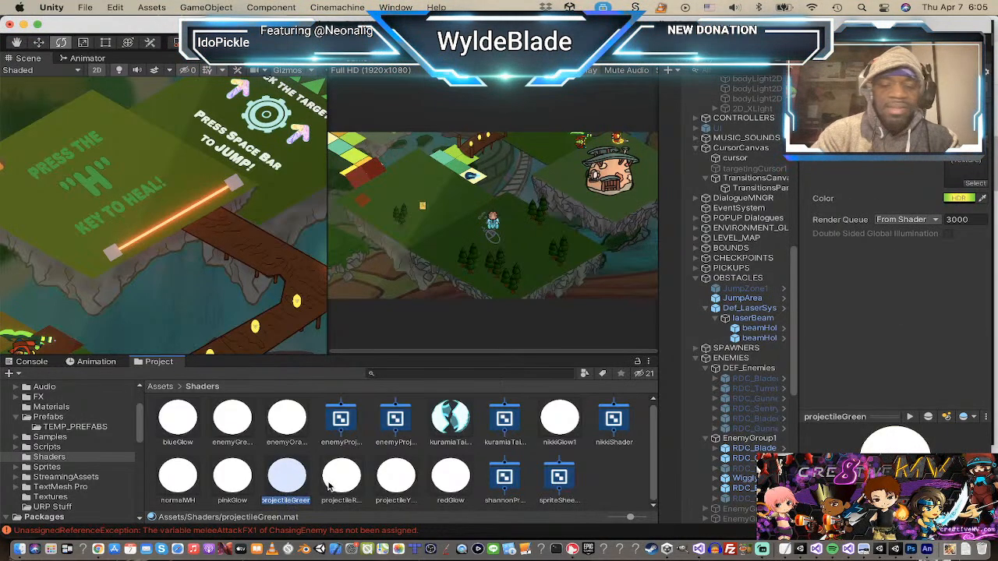
text(gl)
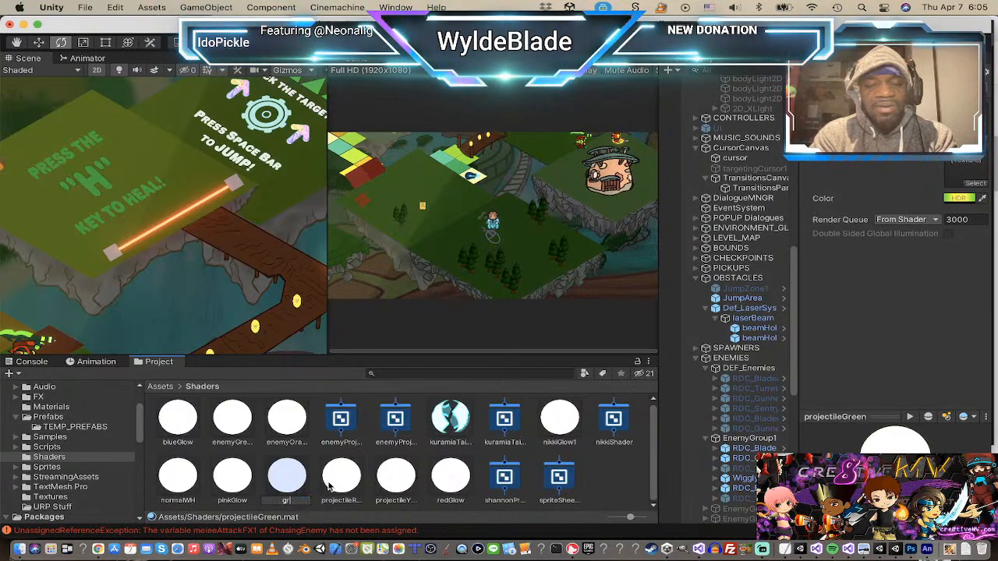
text(eenGlow)
key(Return)
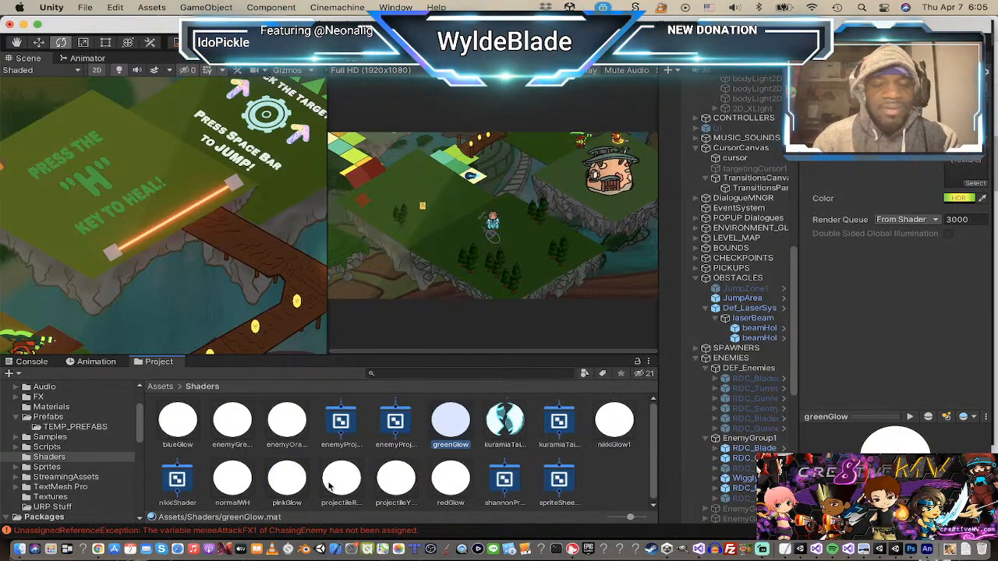
click(294, 503)
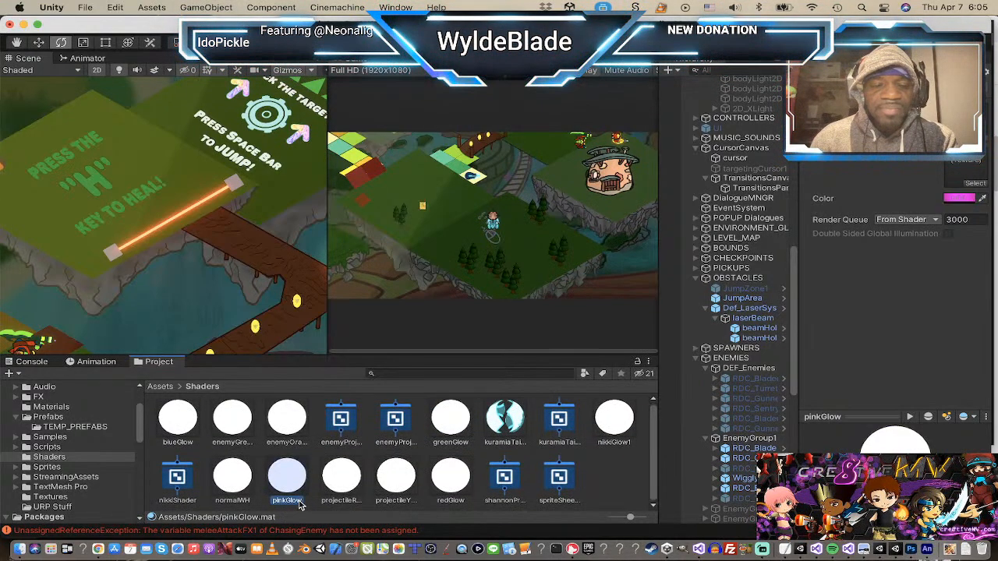
click(330, 504)
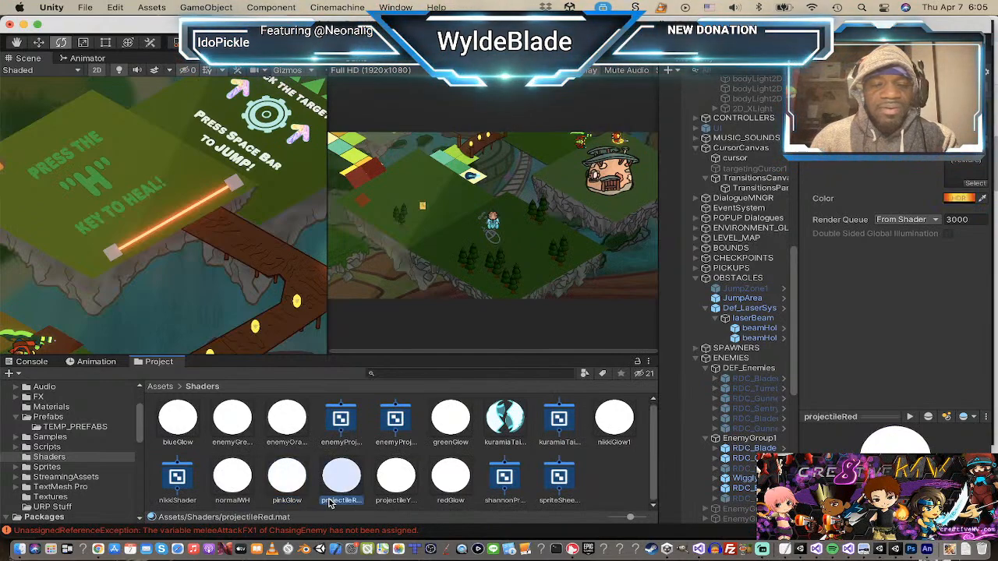
click(330, 504)
text(redGl)
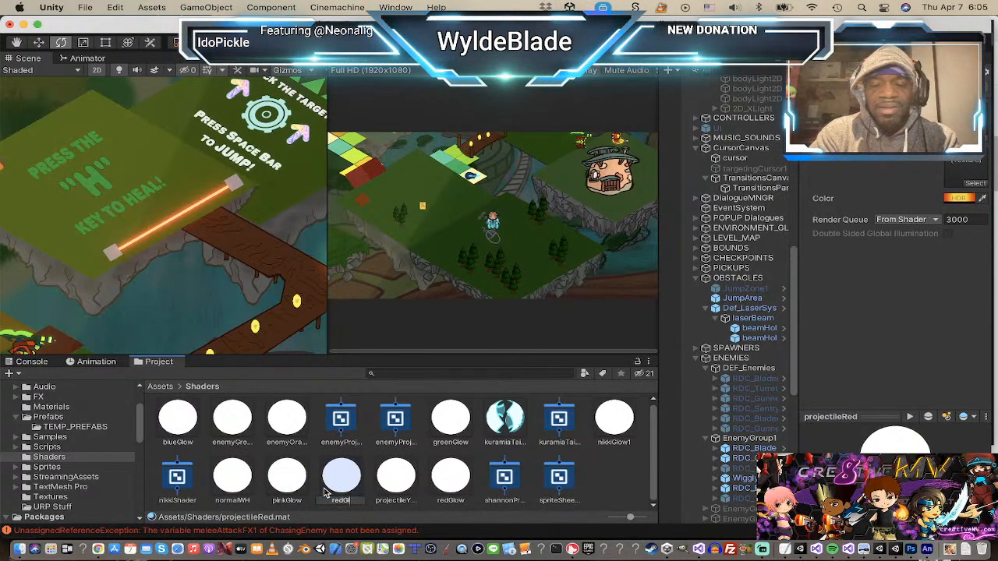
key(Escape)
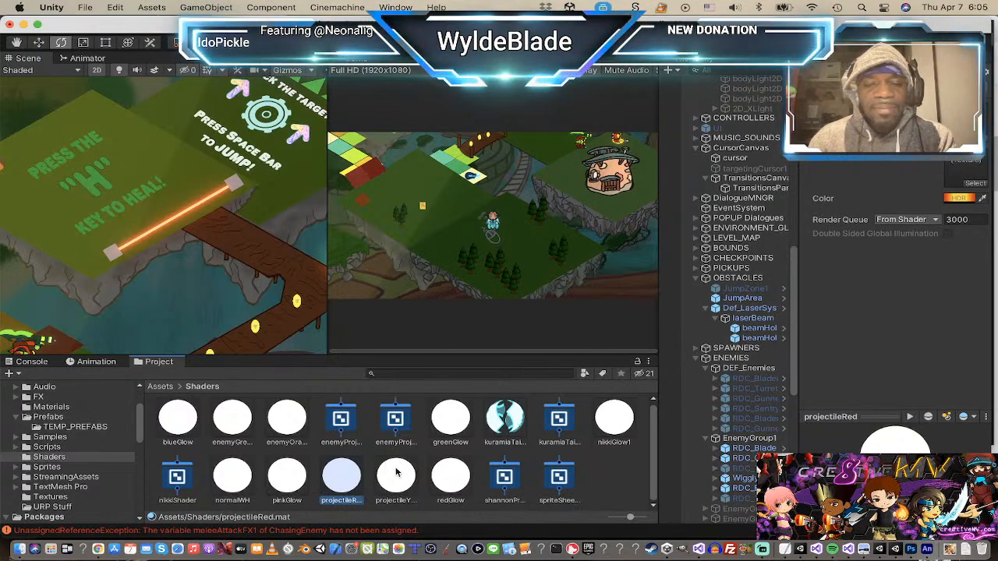
click(353, 505)
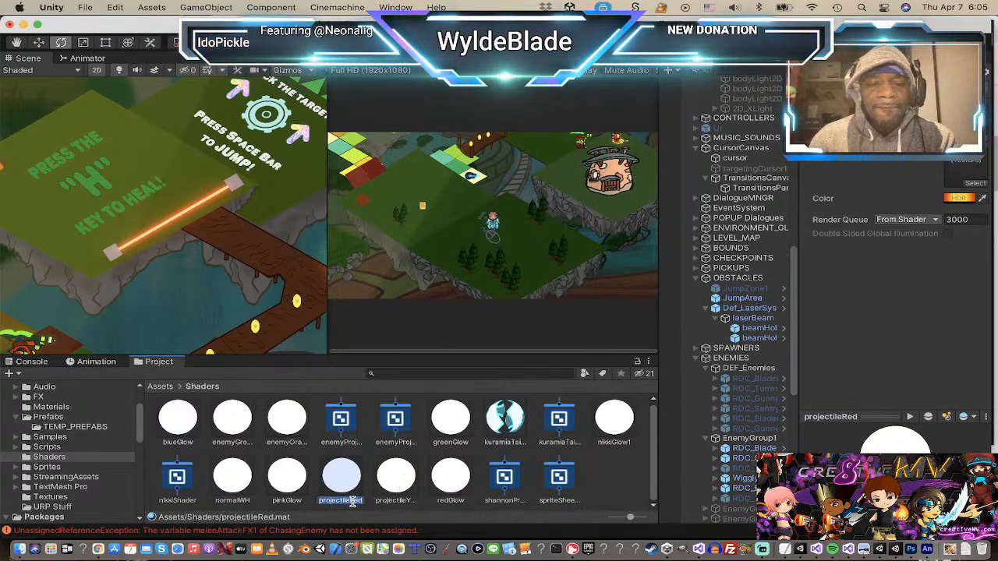
text(redGlow)
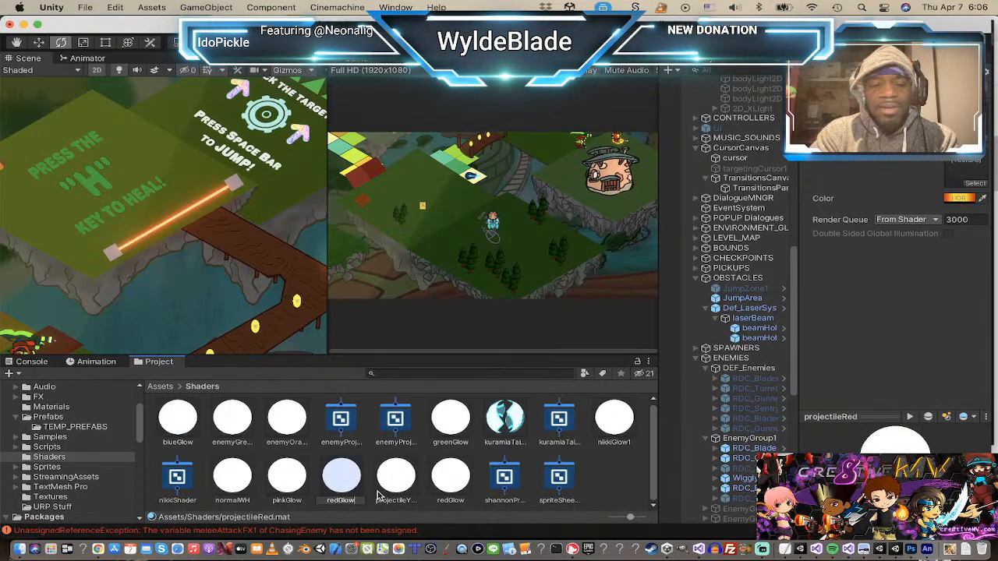
key(Escape)
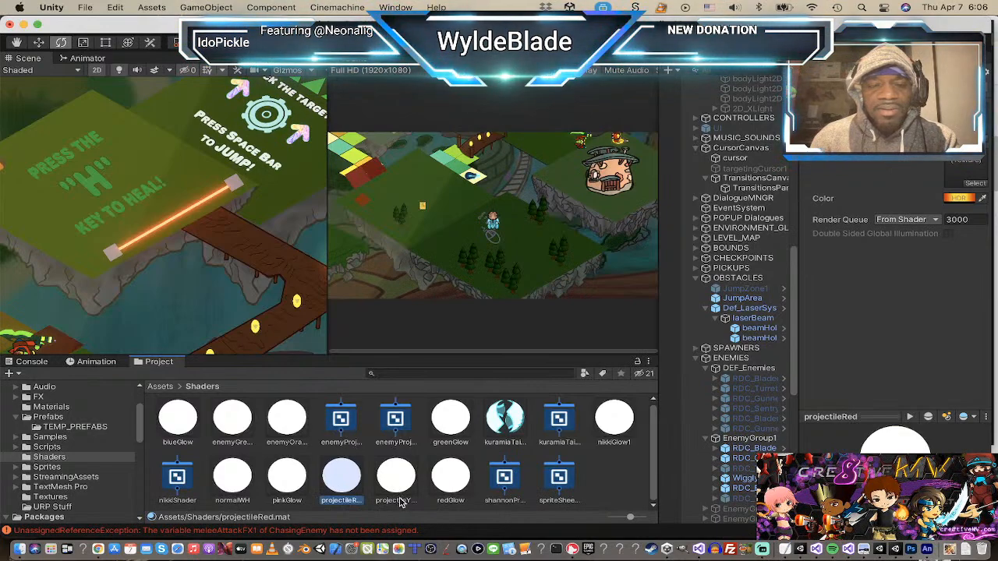
click(351, 502)
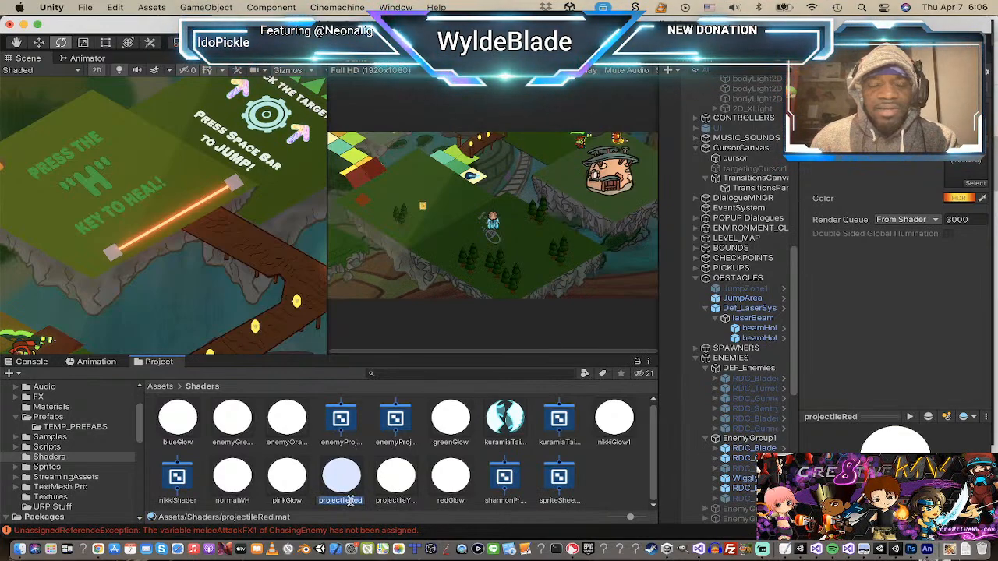
text(red)
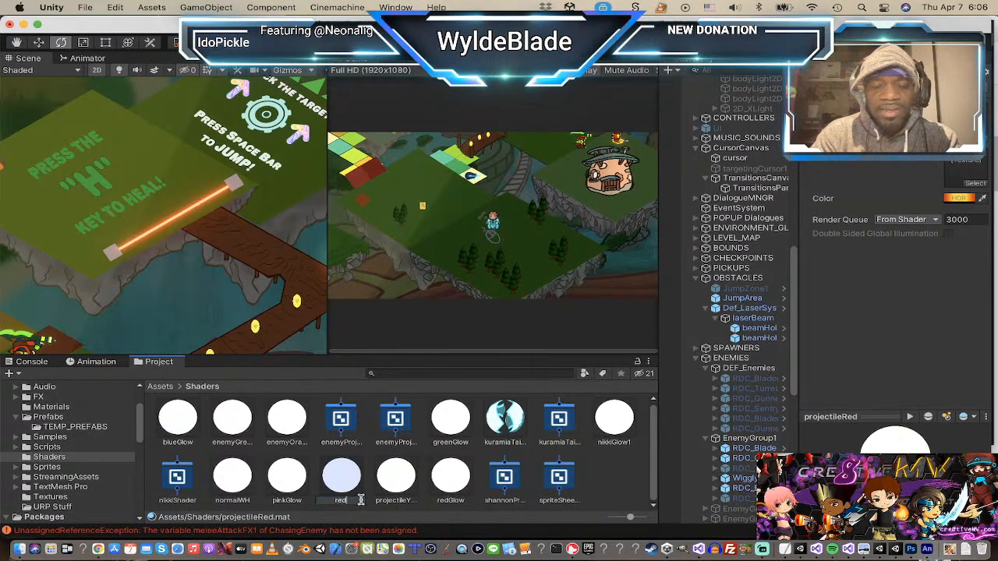
text(Glo)
key(Escape)
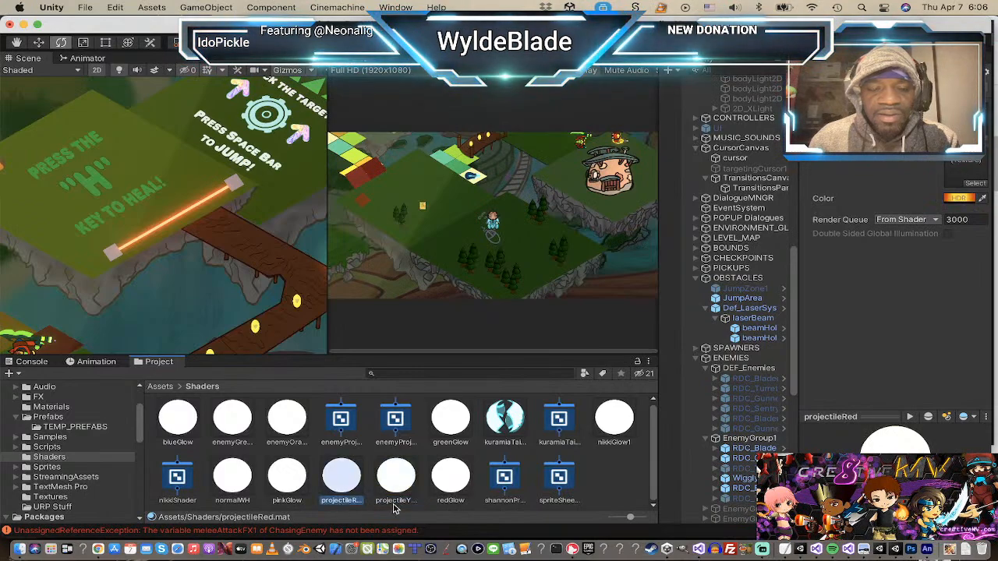
Step: Rename the projectileYellow material in the Shaders folder to yellowGlow
click(396, 503)
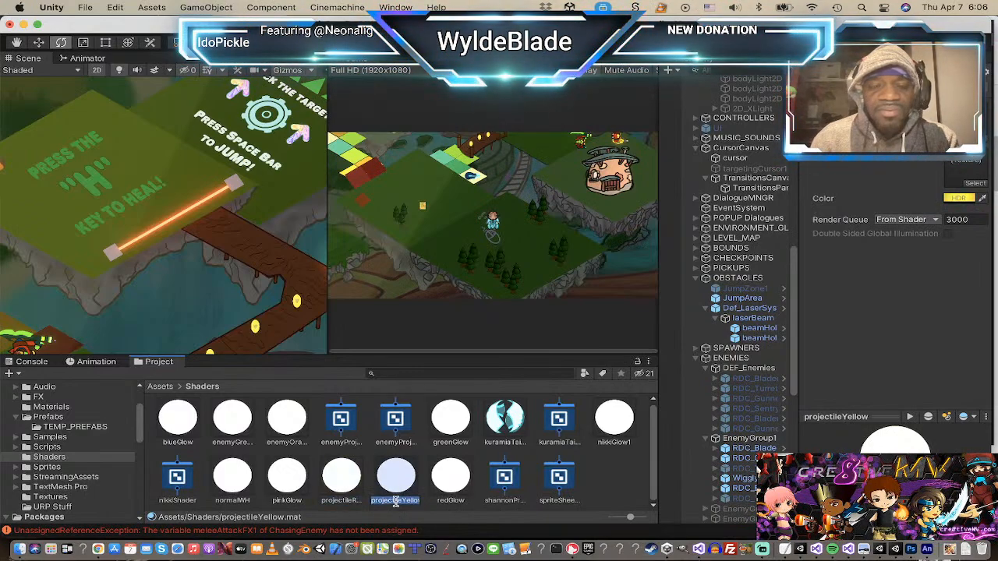
text(yel)
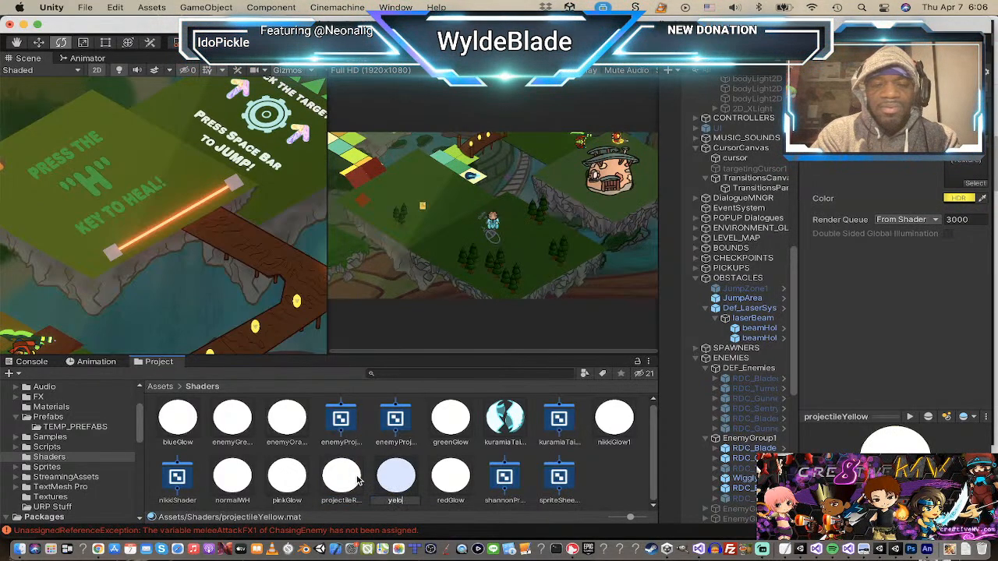
text(low)
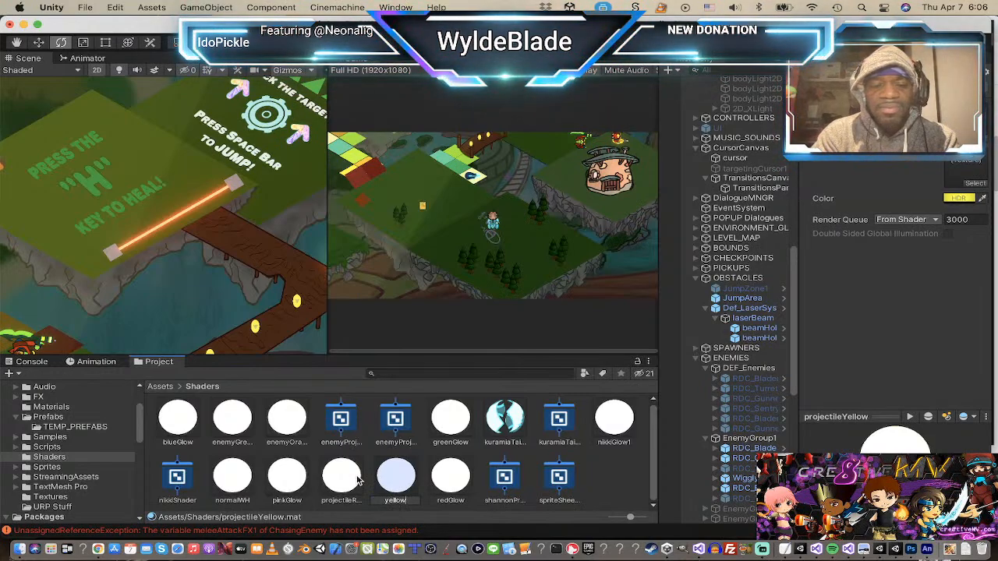
text(Glow)
key(Return)
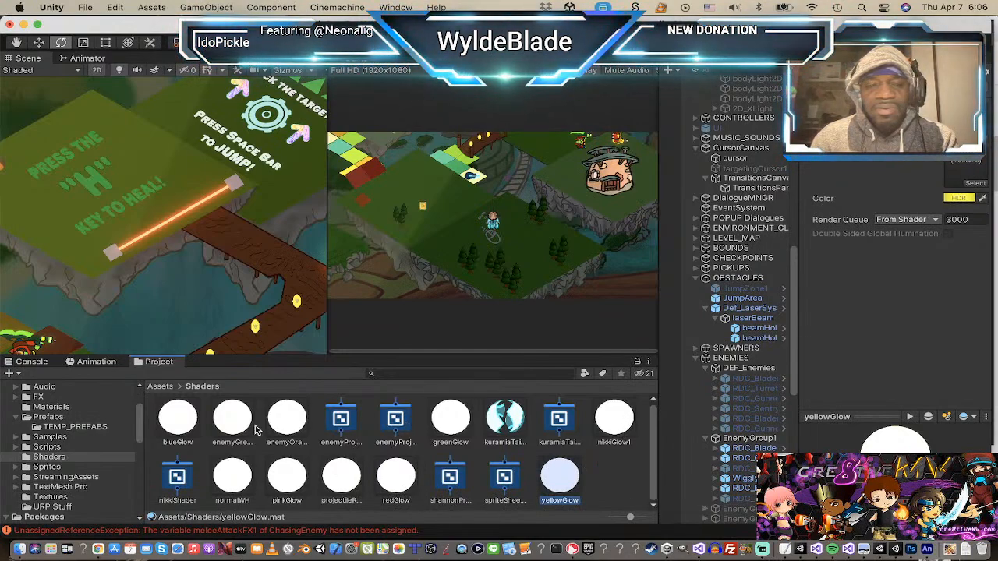
Step: Rename the enemyGreen material in the Shaders folder to spriteSheetGreen
click(284, 443)
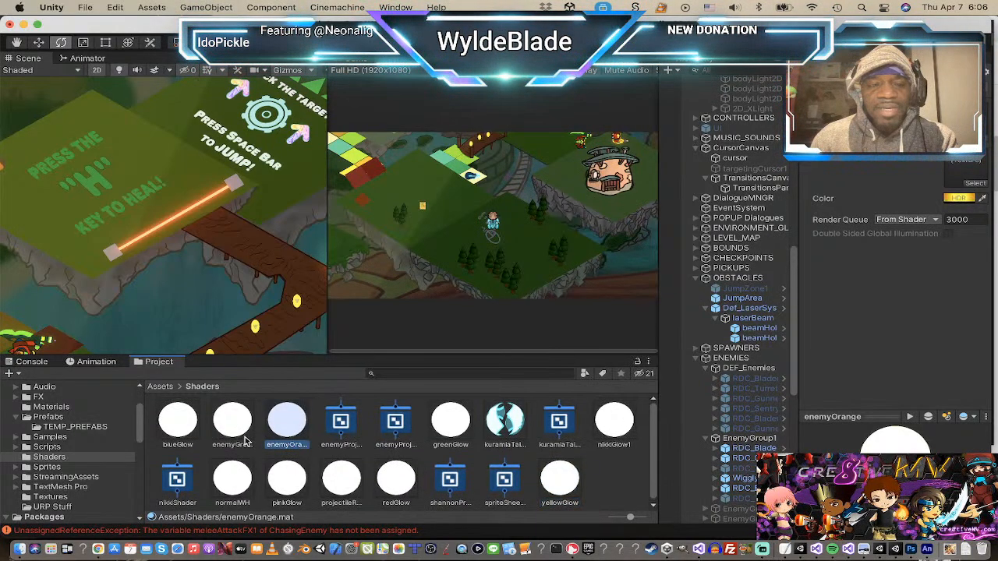
click(246, 443)
click(303, 448)
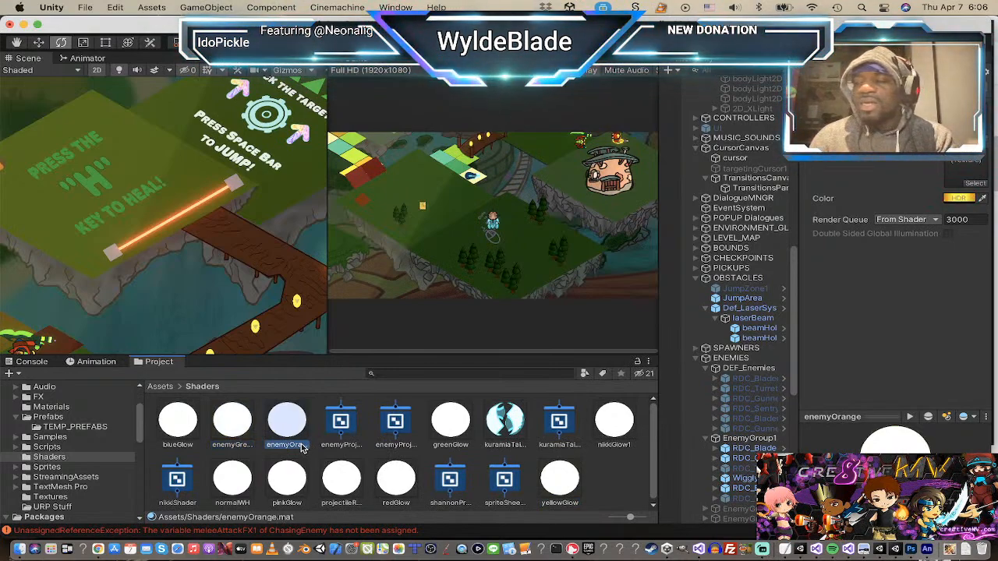
click(219, 446)
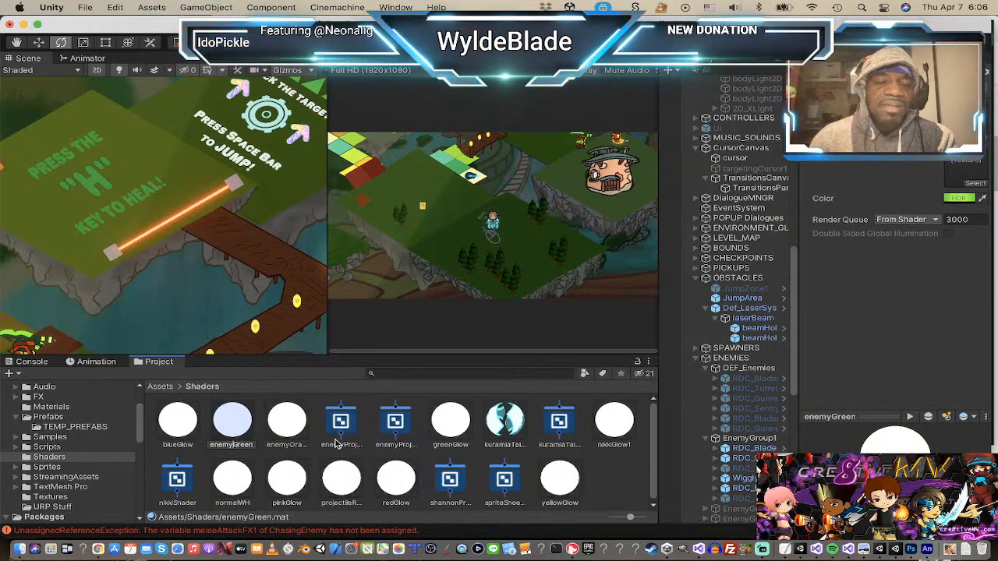
key(BackSpace)
key(BackSpace)
key(BackSpace)
key(BackSpace)
key(BackSpace)
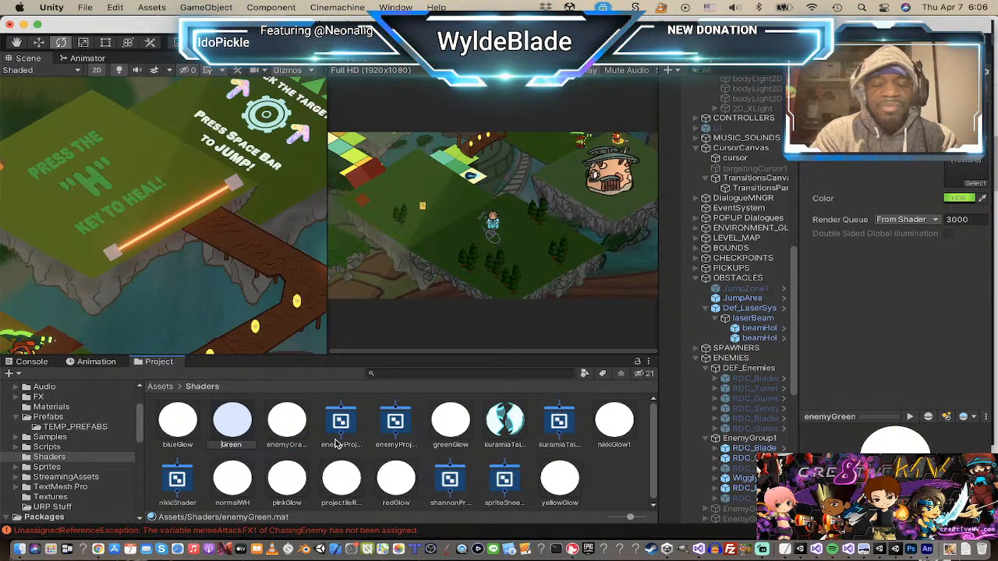
text(sprite)
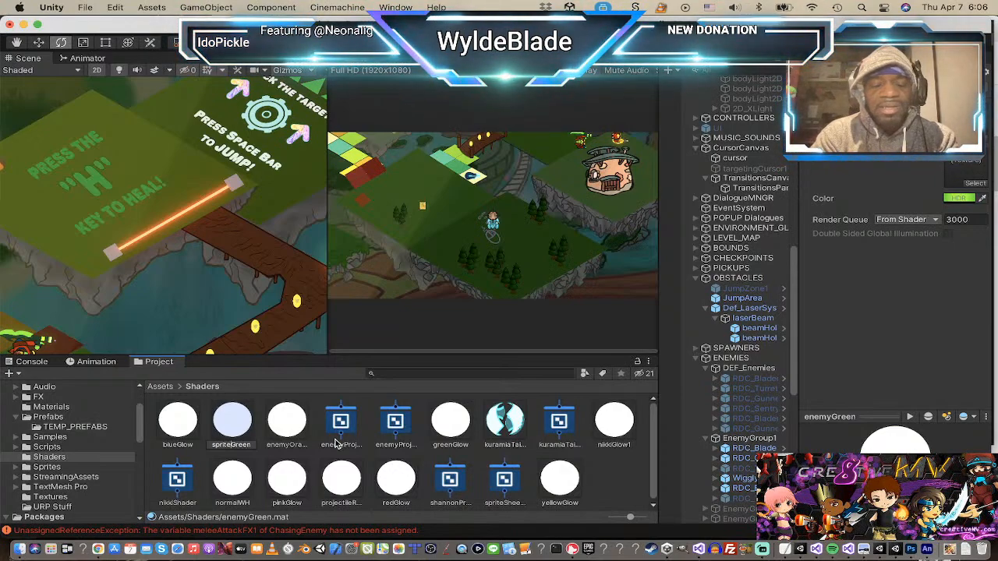
text(Sheet)
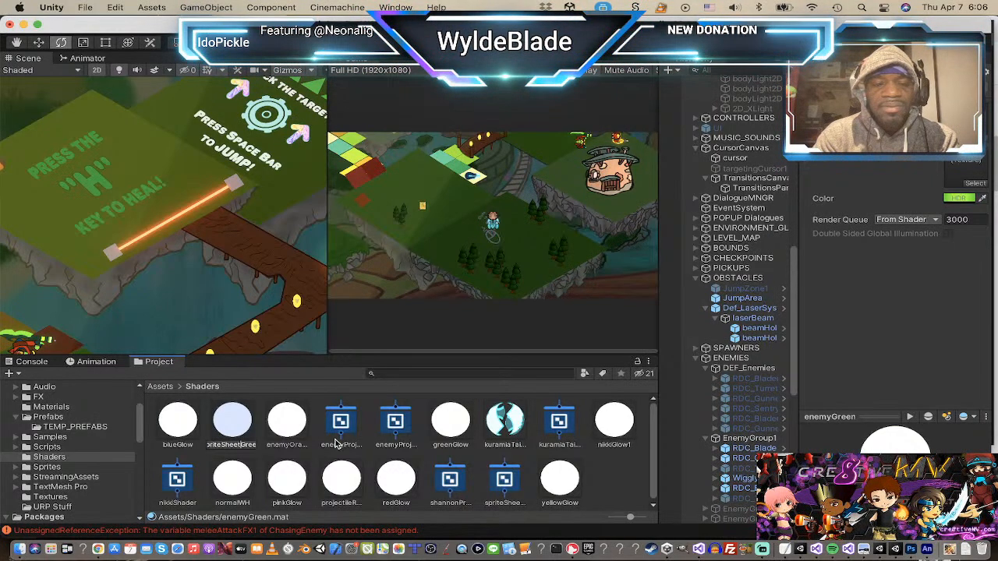
key(Return)
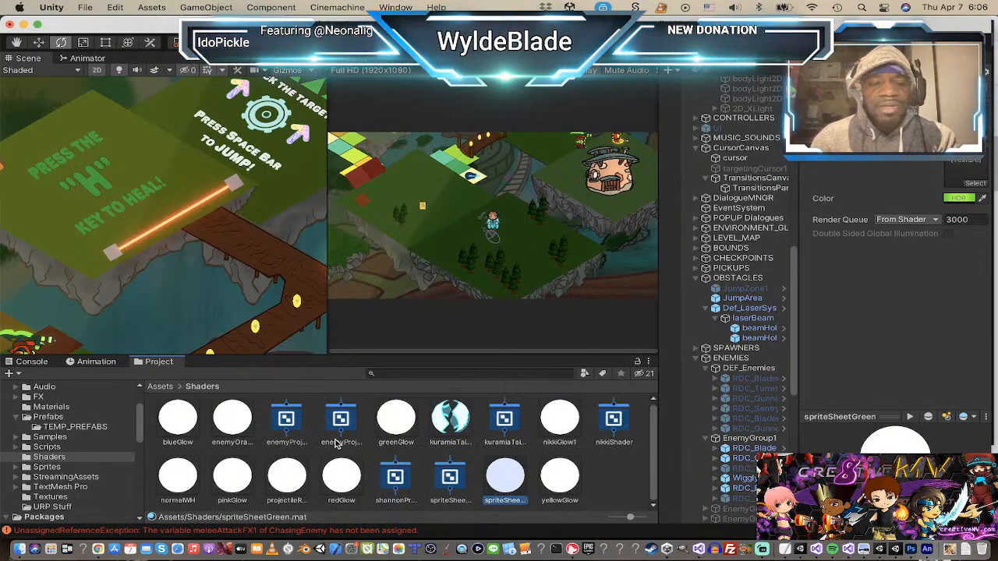
Step: Rename the enemyOrange material in the Shaders folder to sprit
click(227, 444)
click(228, 444)
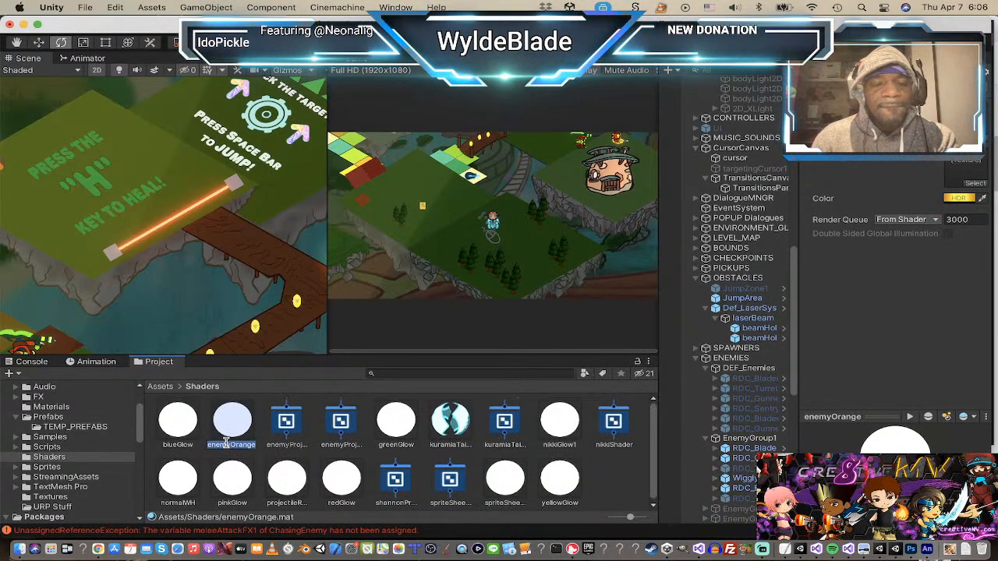
text(sprit)
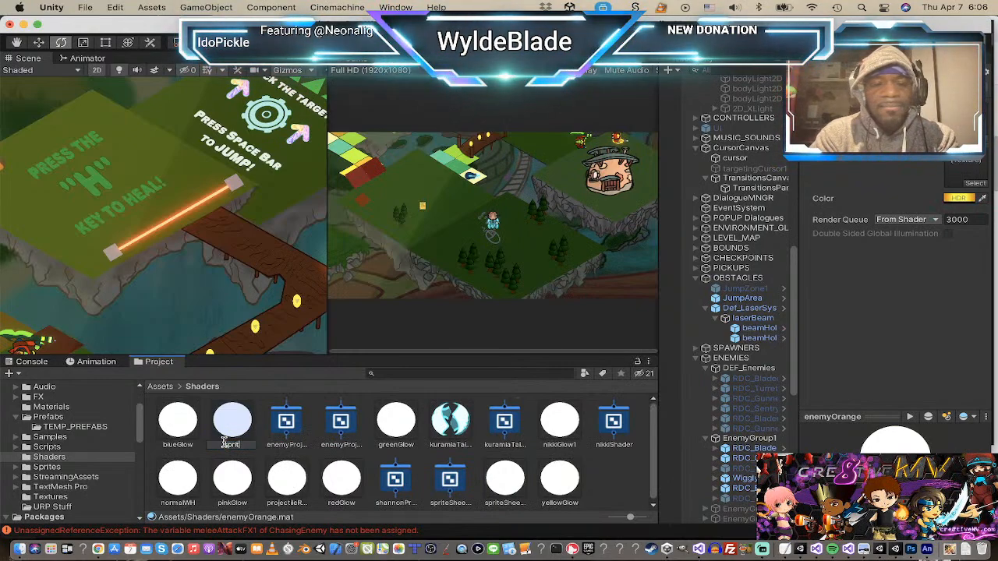
key(Return)
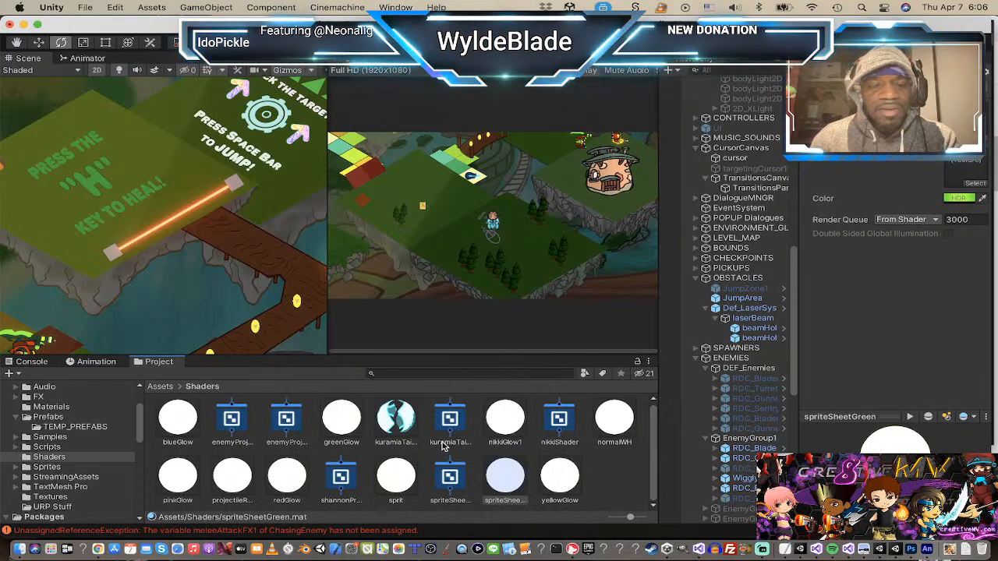
click(504, 502)
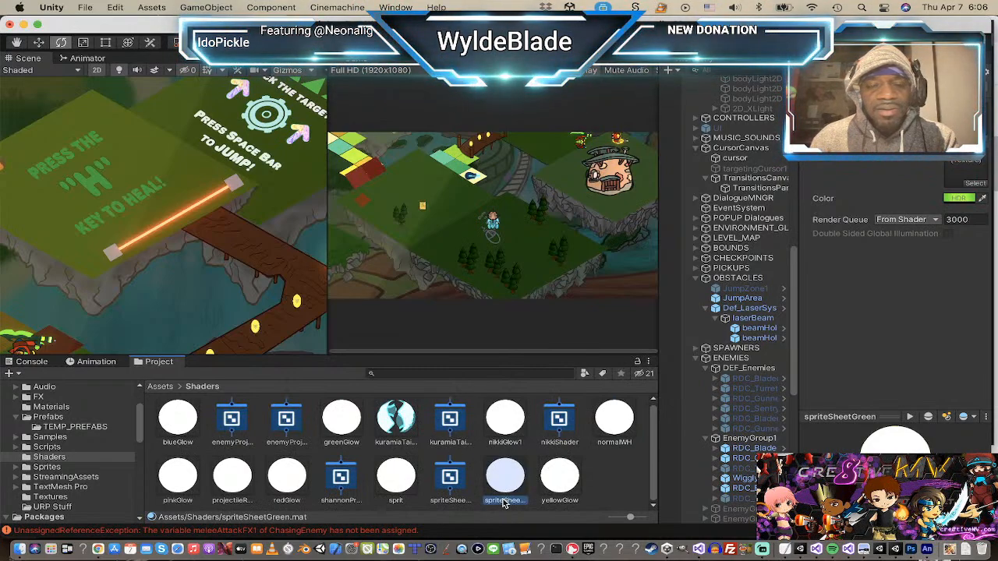
click(504, 502)
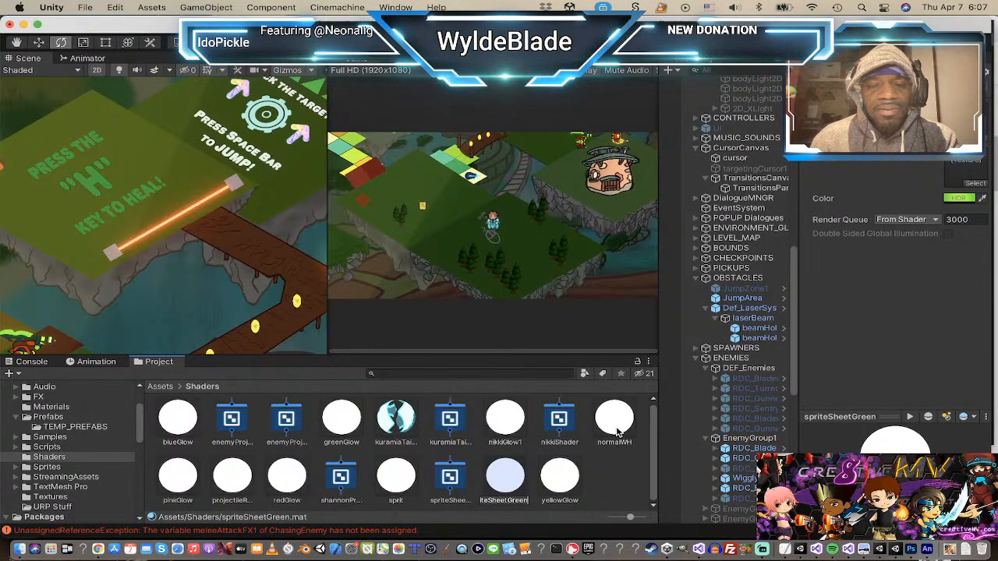
click(350, 419)
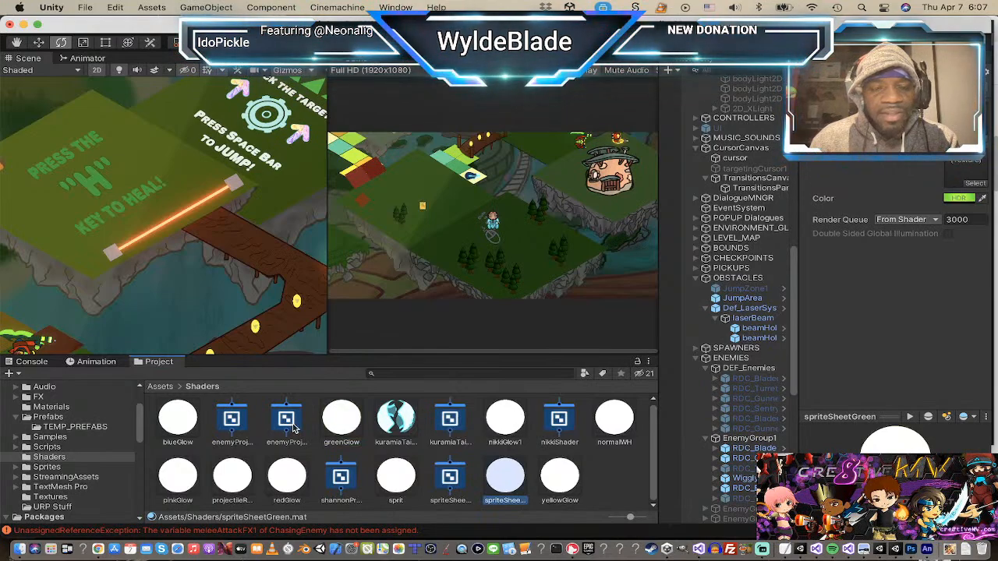
key(super+z)
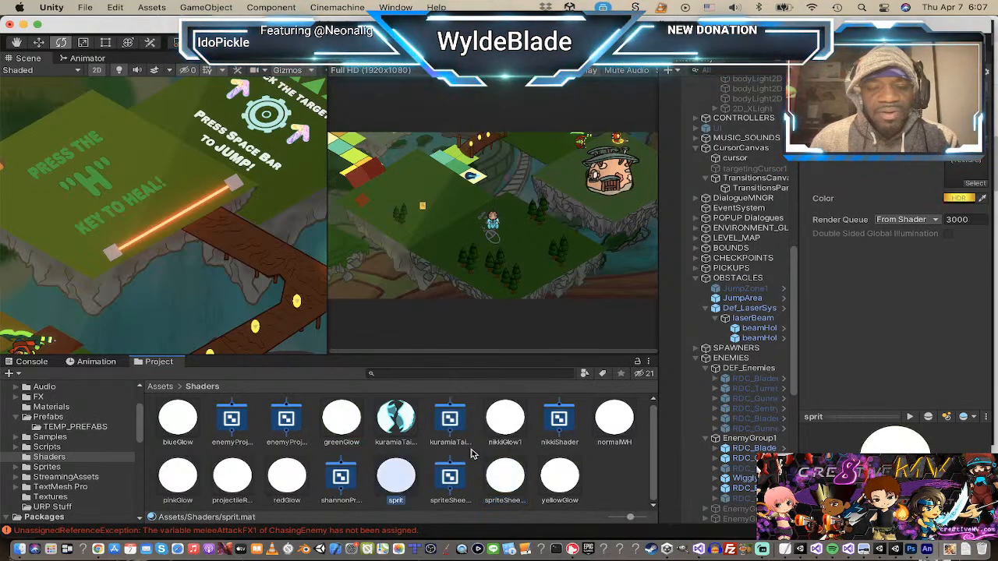
Step: Rename the sprit material in the Shaders folder to spriteSheetOrange
click(396, 503)
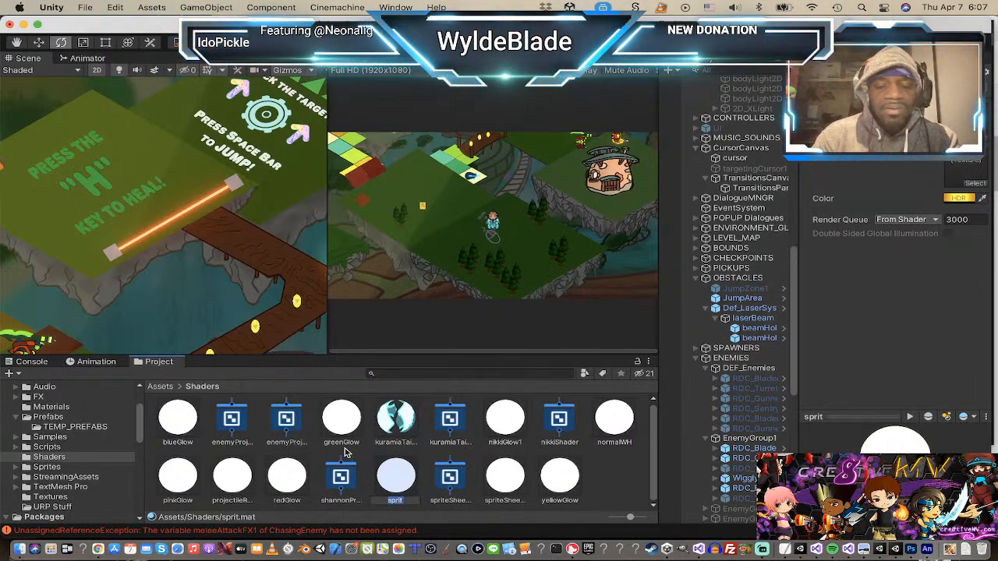
text(spr)
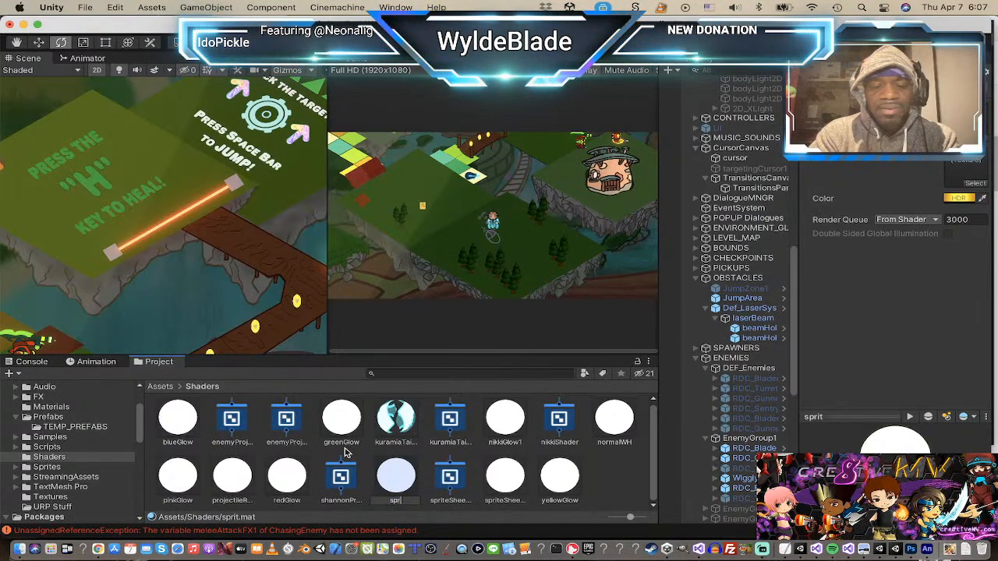
text(ite)
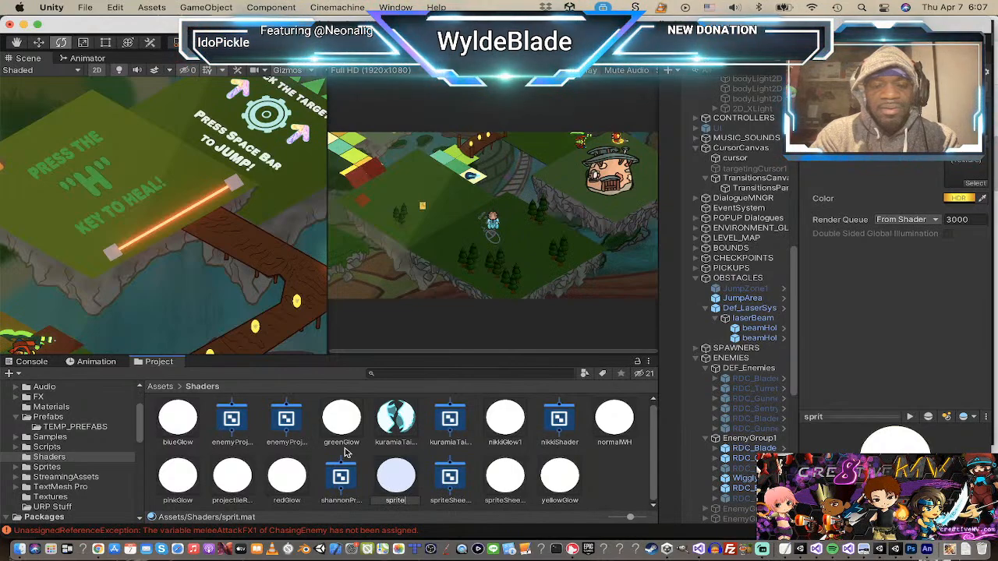
text(SheetOrange)
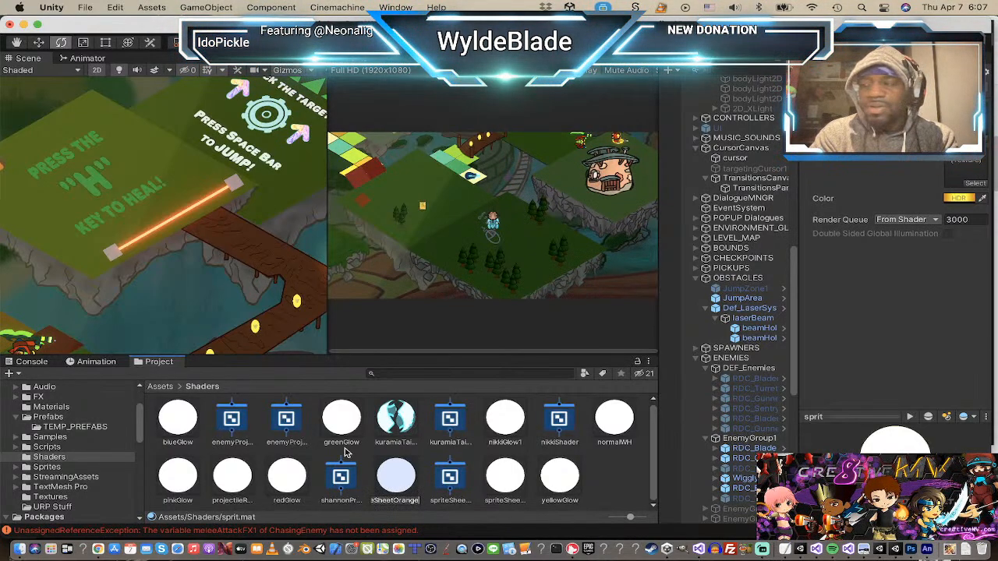
key(Return)
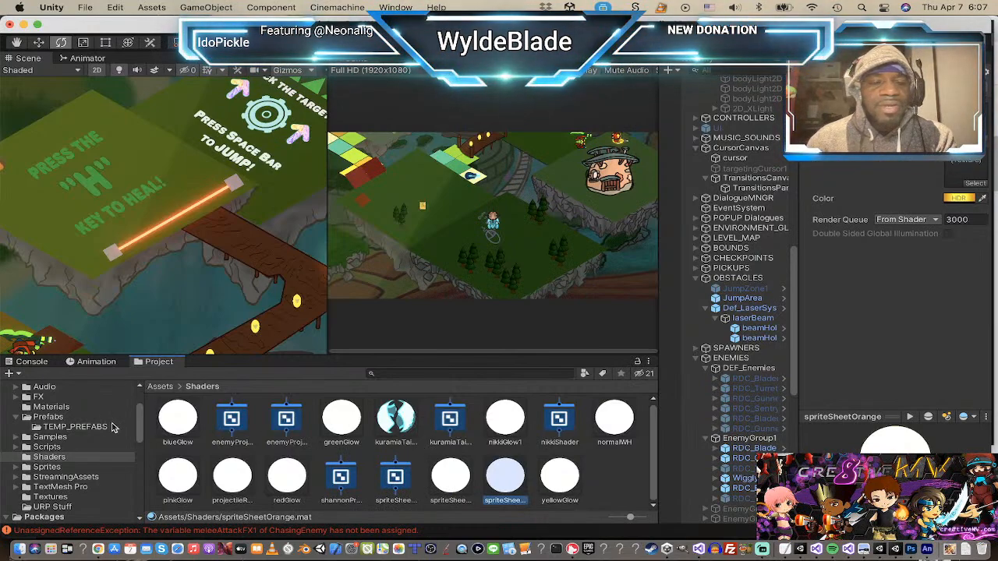
Step: Rename the blueGlow material in the Shaders folder to shannonProjBlue
click(173, 442)
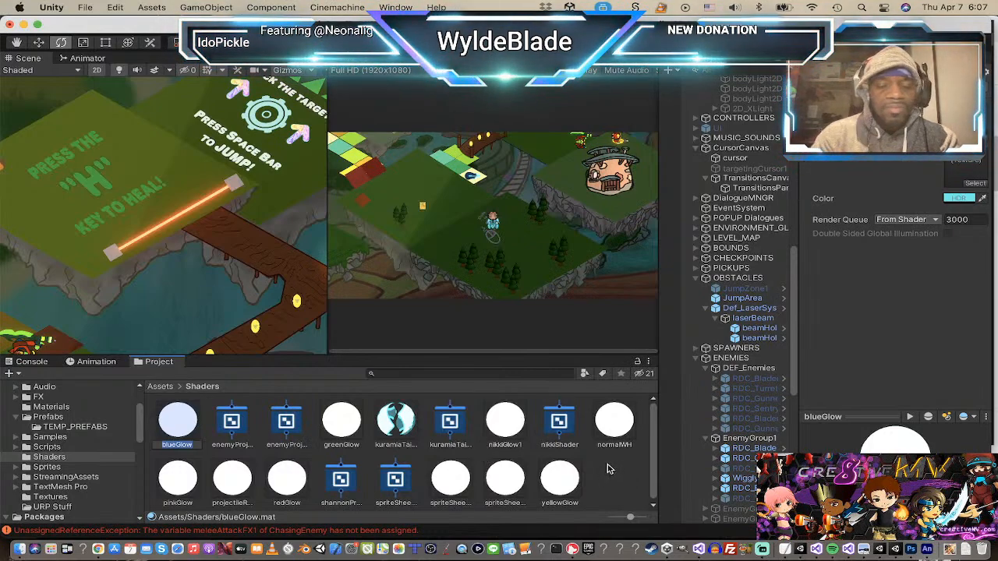
key(Return)
text(shannon)
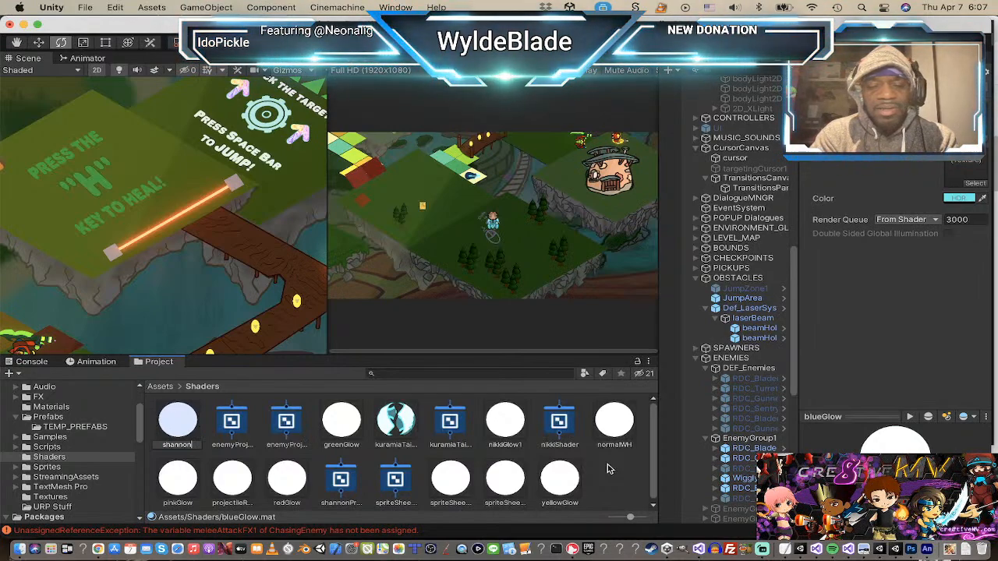
text(Proj)
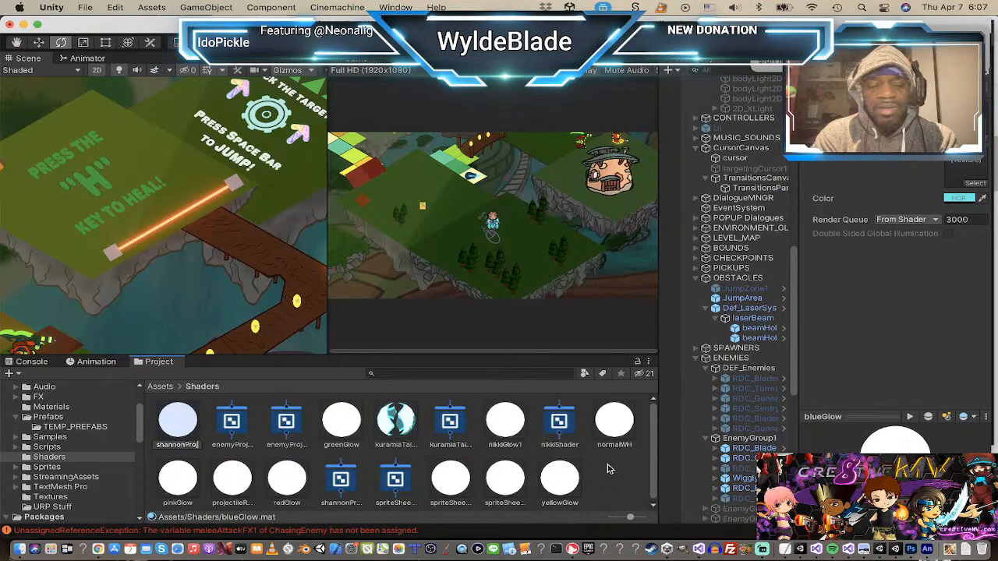
text(Blue)
key(Return)
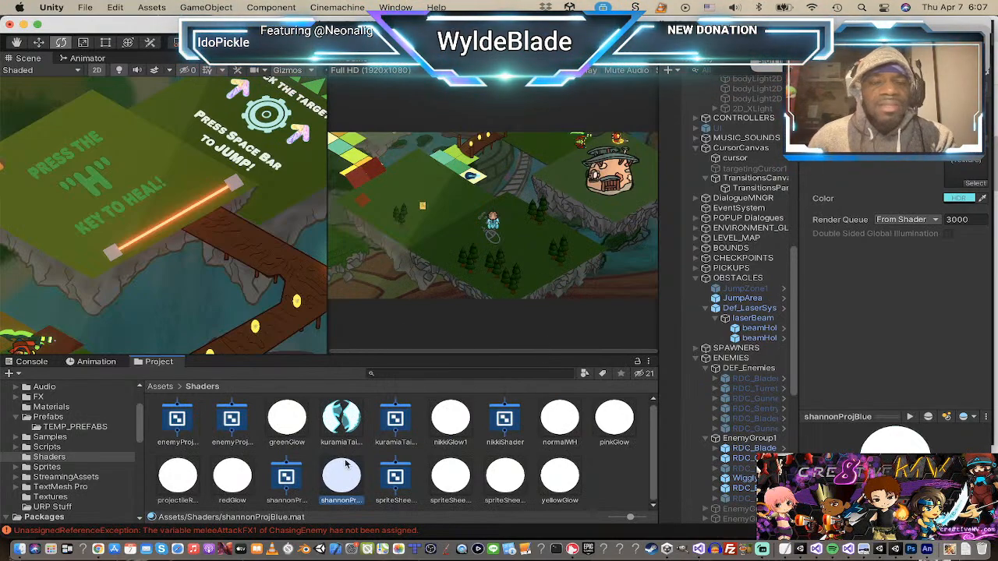
scroll(152, 270, down, 2)
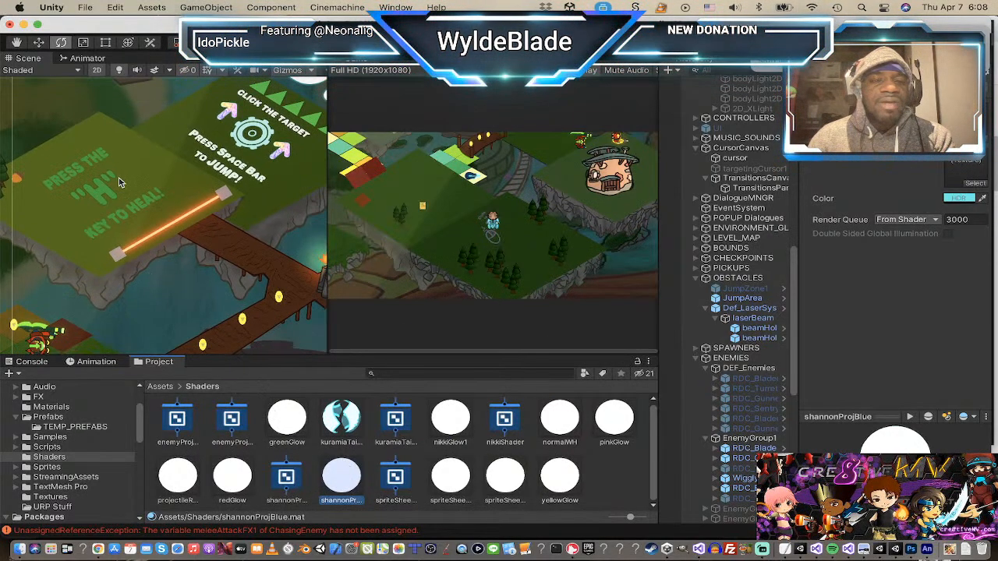
scroll(147, 267, down, 5)
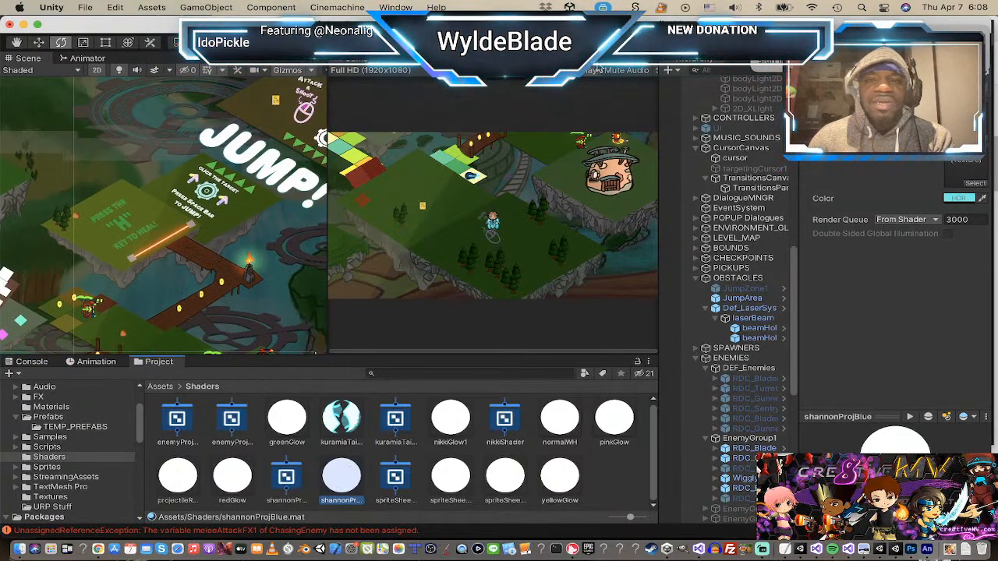
scroll(158, 236, down, 5)
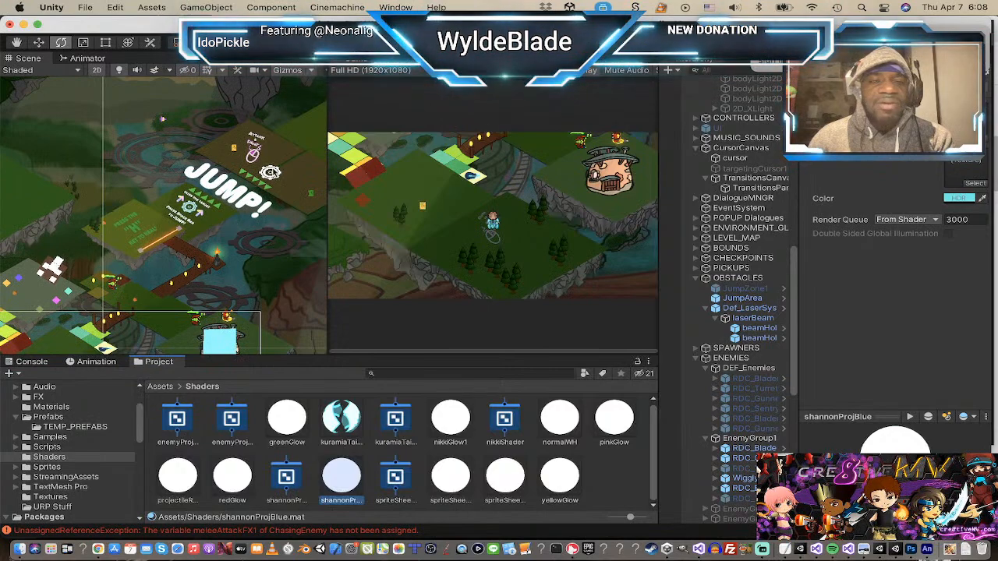
middle_drag(274, 170, 254, 174)
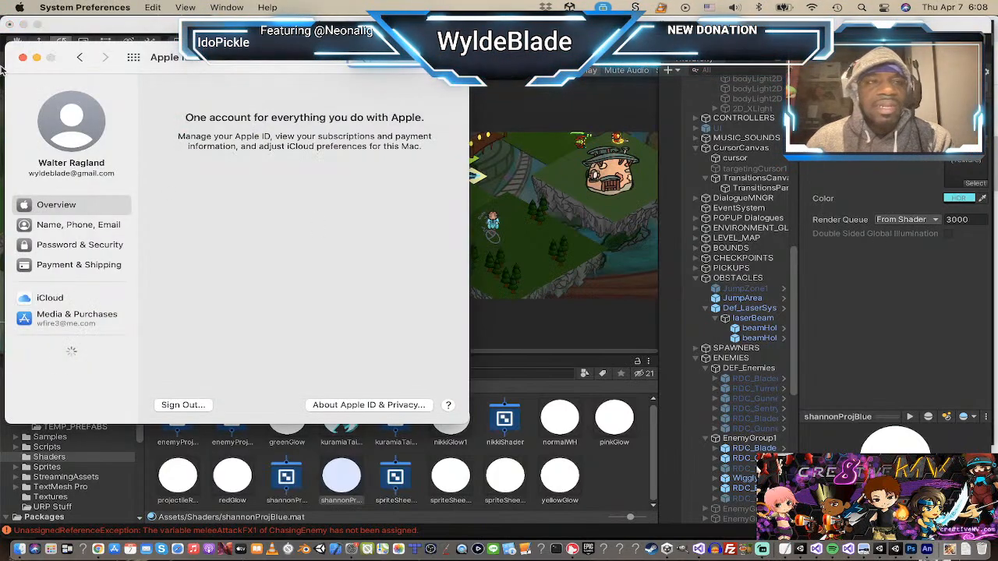
click(23, 58)
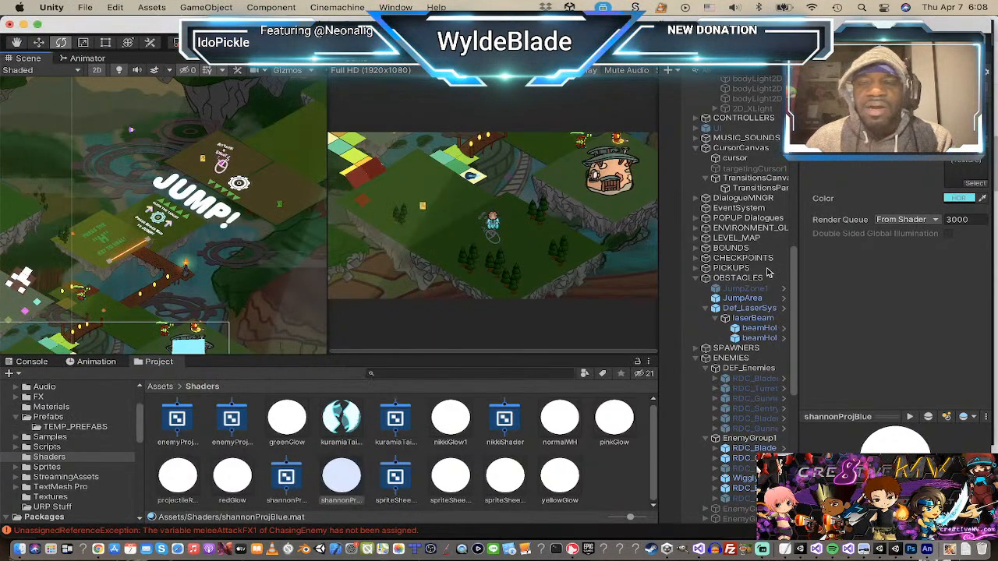
Step: Select the Def_LaserSys object under OBSTACLES and collapse its children in the hierarchy
scroll(689, 246, down, 3)
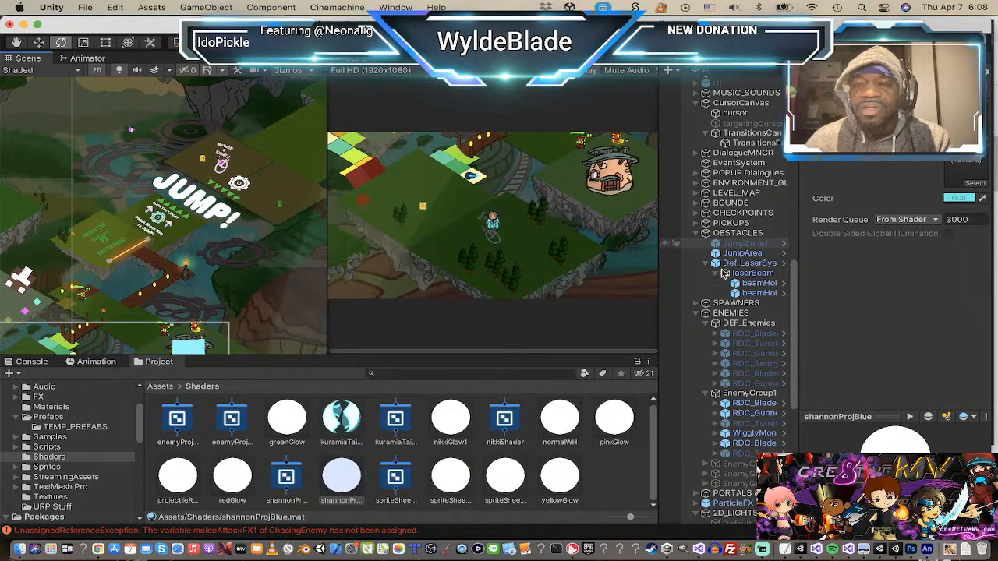
click(731, 264)
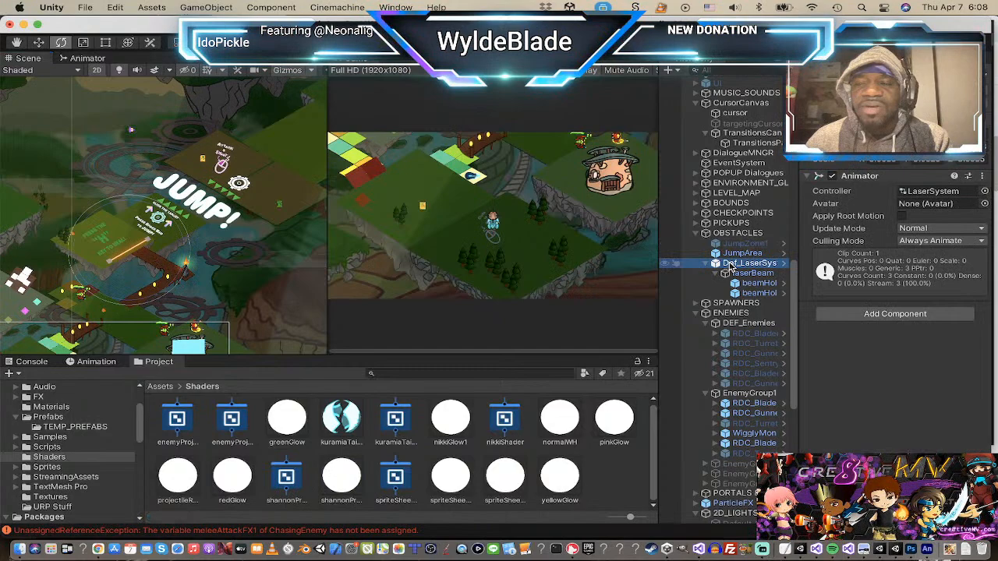
click(707, 264)
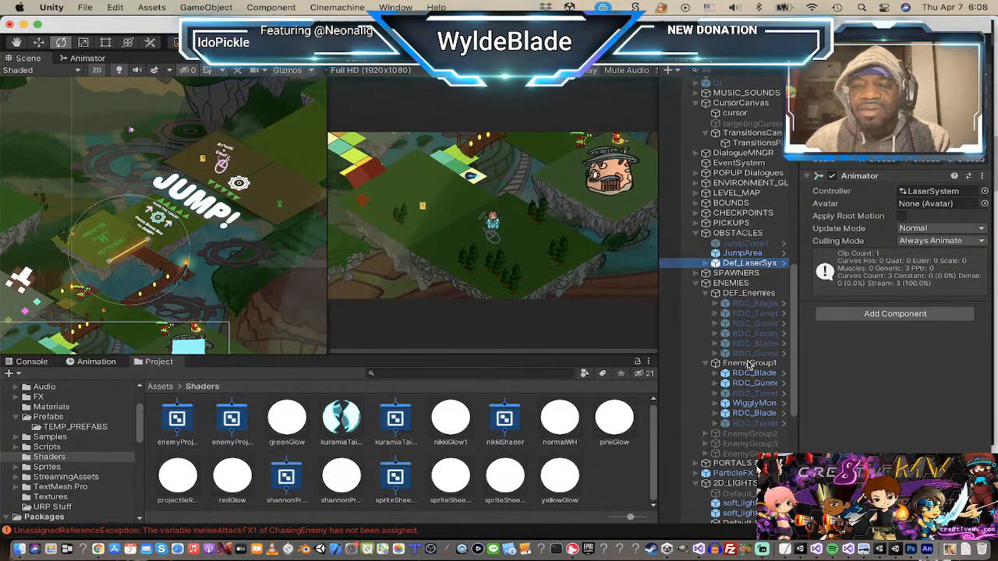
Step: Activate the first RDC_Turret enemy in EnemyGroup1 and apply all of its overrides to the prefab
click(756, 395)
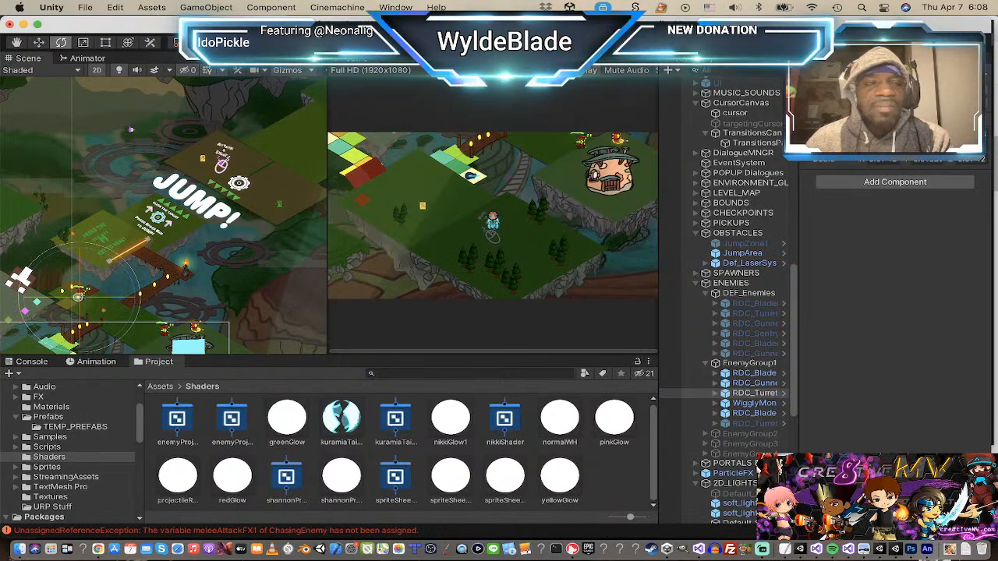
scroll(87, 285, up, 2)
scroll(87, 285, up, 5)
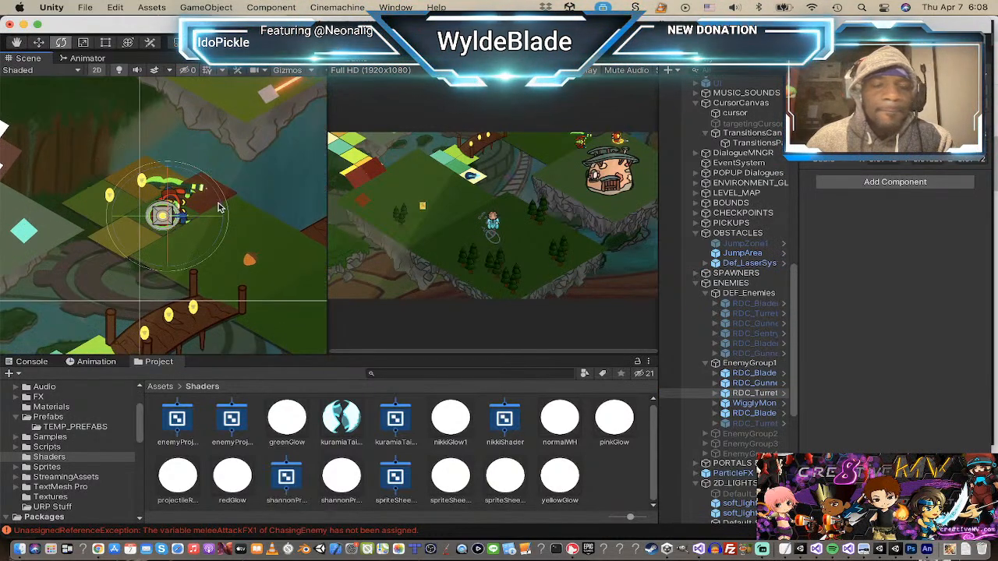
click(986, 110)
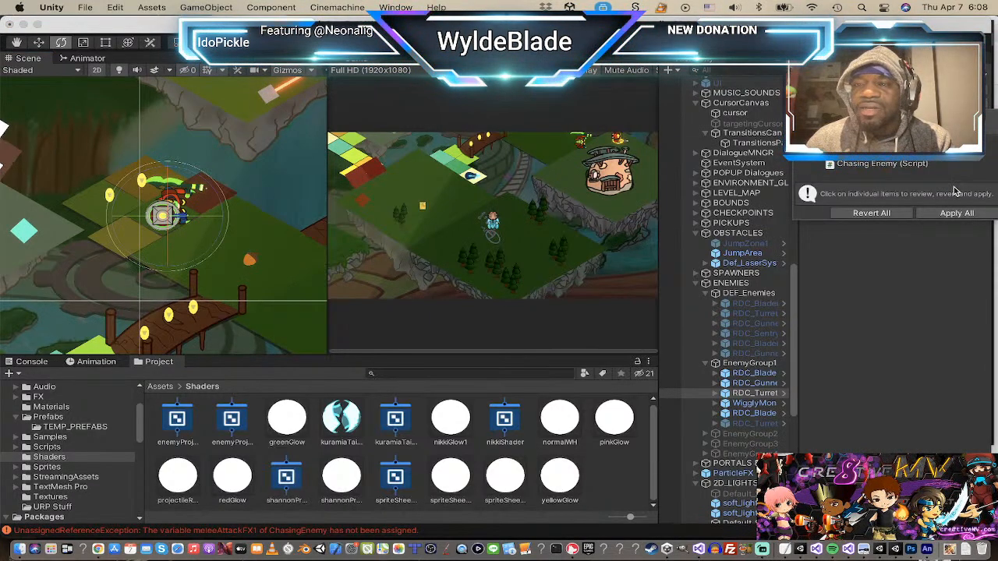
click(957, 214)
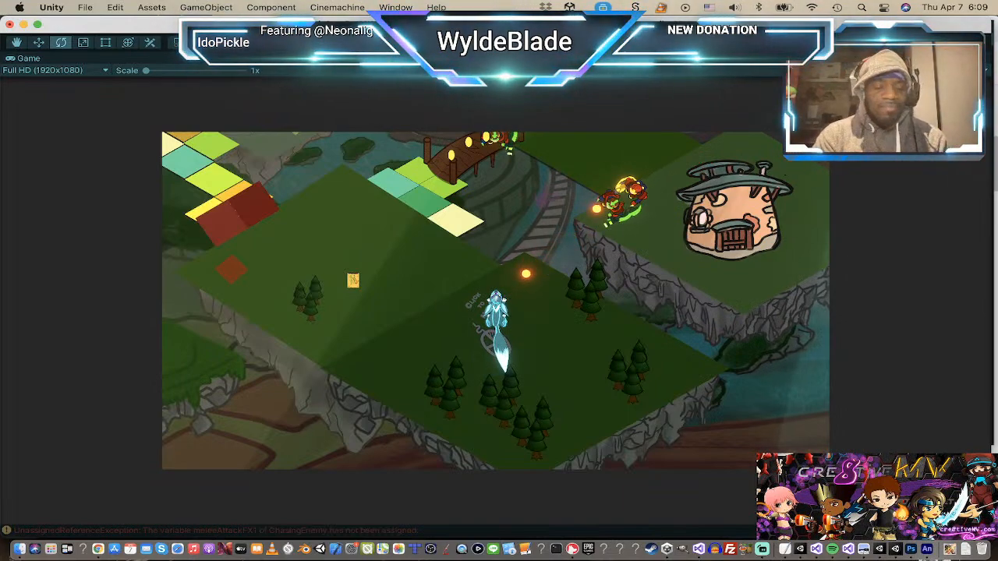
Step: Interrupt the playtest to examine the turret's surroundings in the scene, and end play mode
key(super+p)
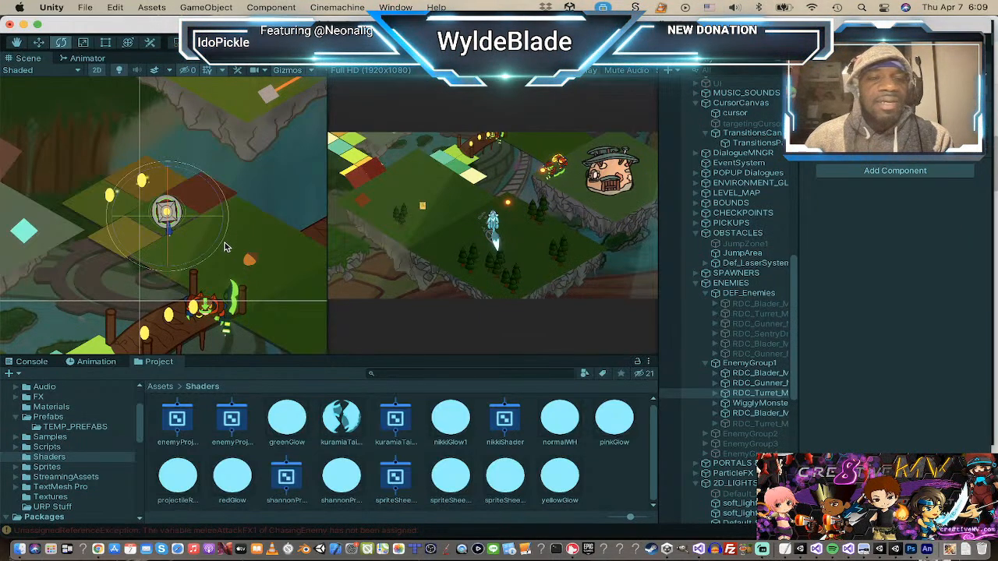
scroll(229, 232, down, 3)
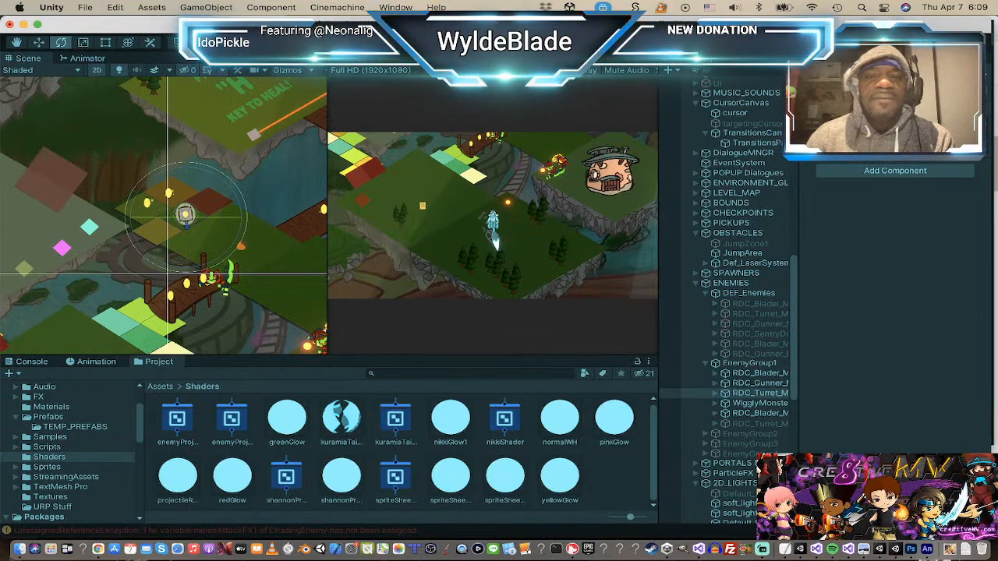
key(super+p)
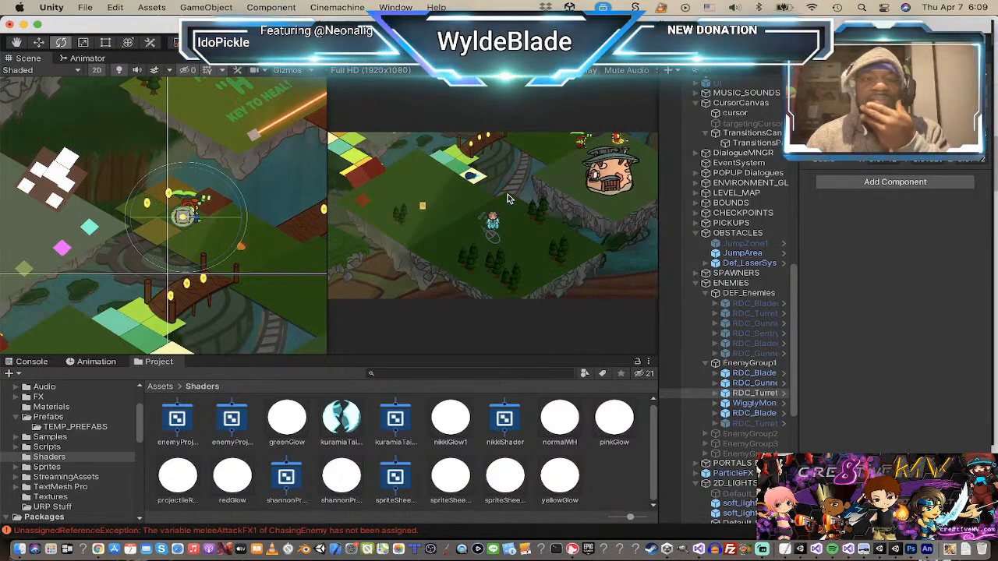
Step: Start another playtest and move the character over the wooden bridge, past the laser, to the Attack & Shoot platform
key(super+p)
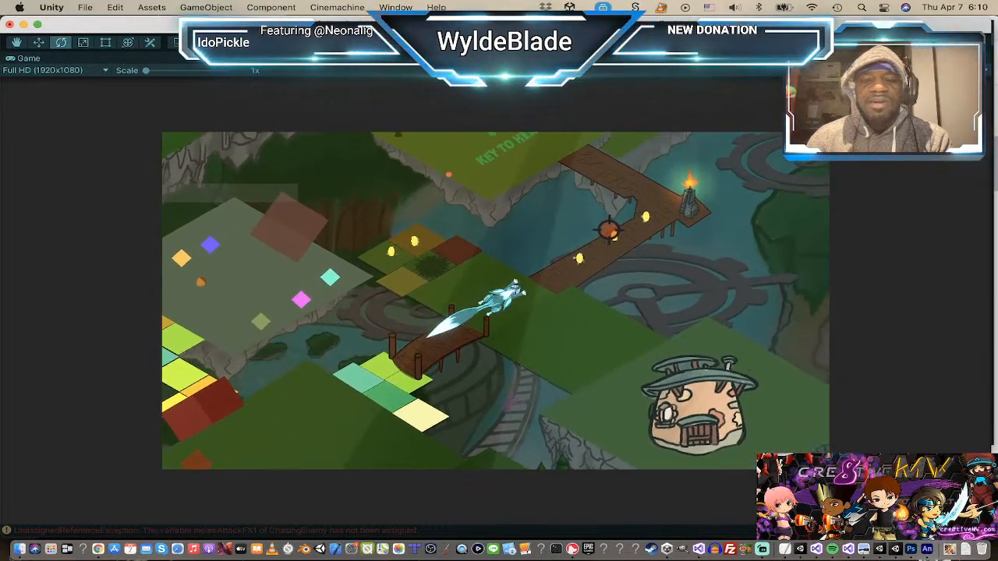
key(w)
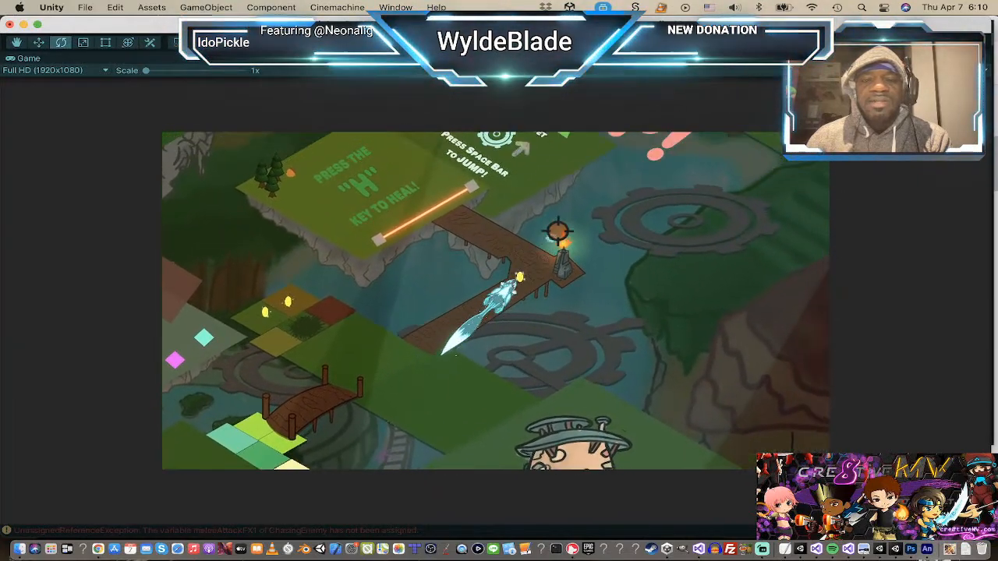
key(w)
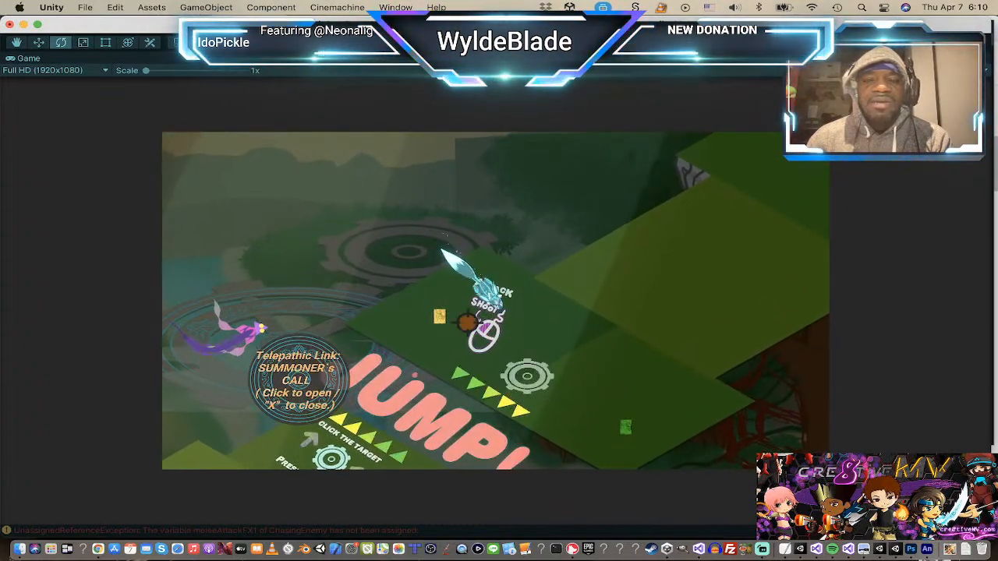
Step: Test the character's shooting in several directions while moving around the Attack & Shoot platform
click(444, 299)
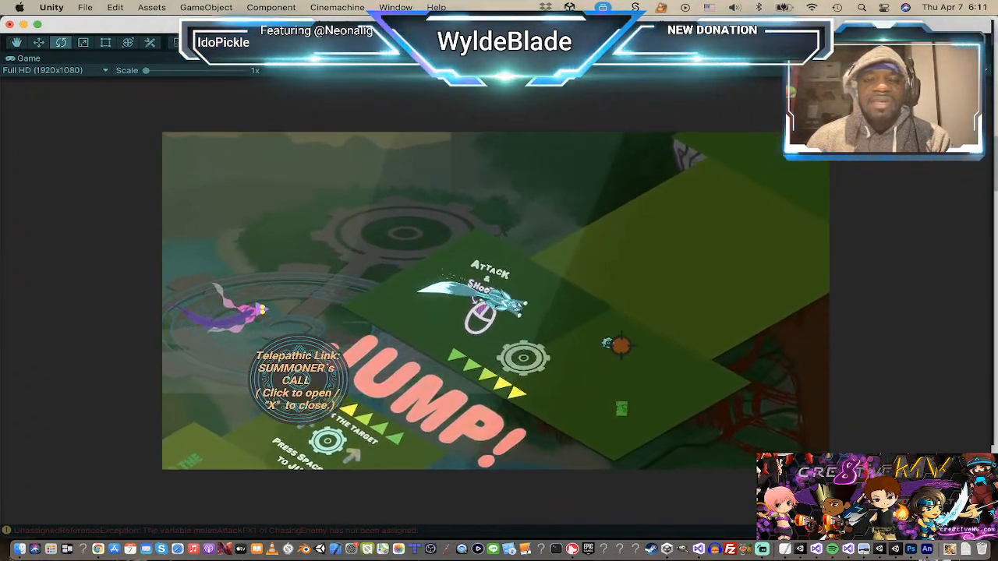
click(588, 354)
click(528, 365)
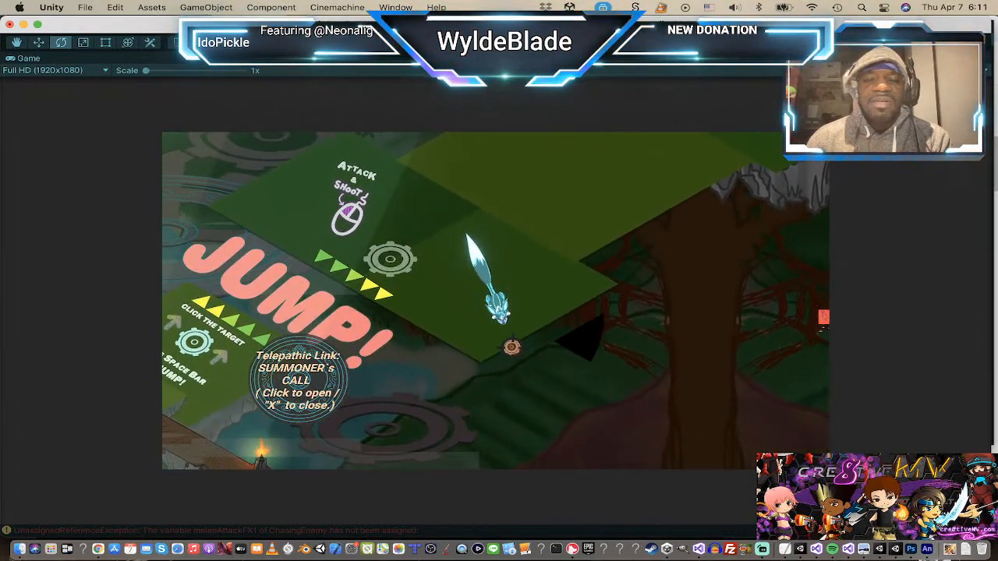
click(474, 209)
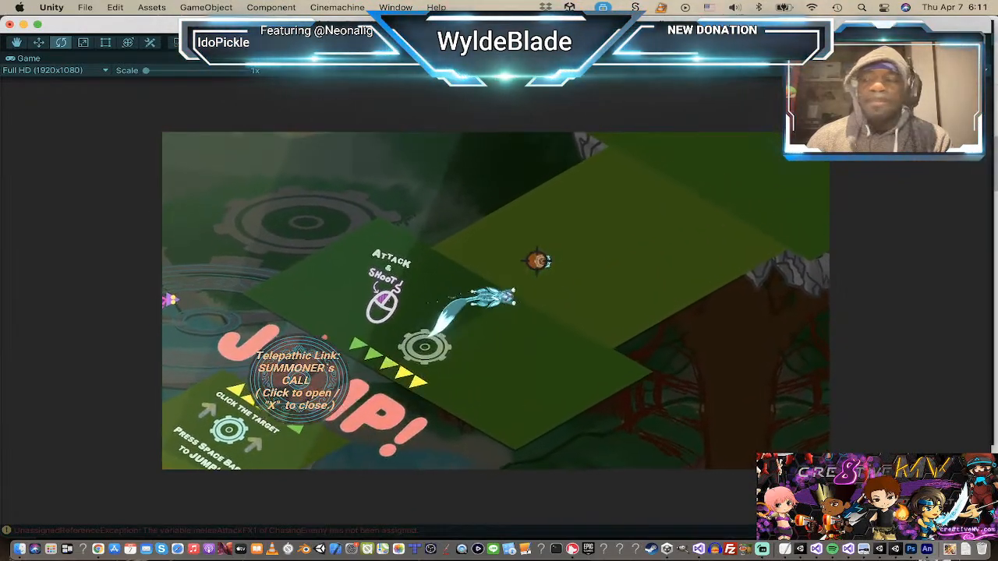
click(435, 320)
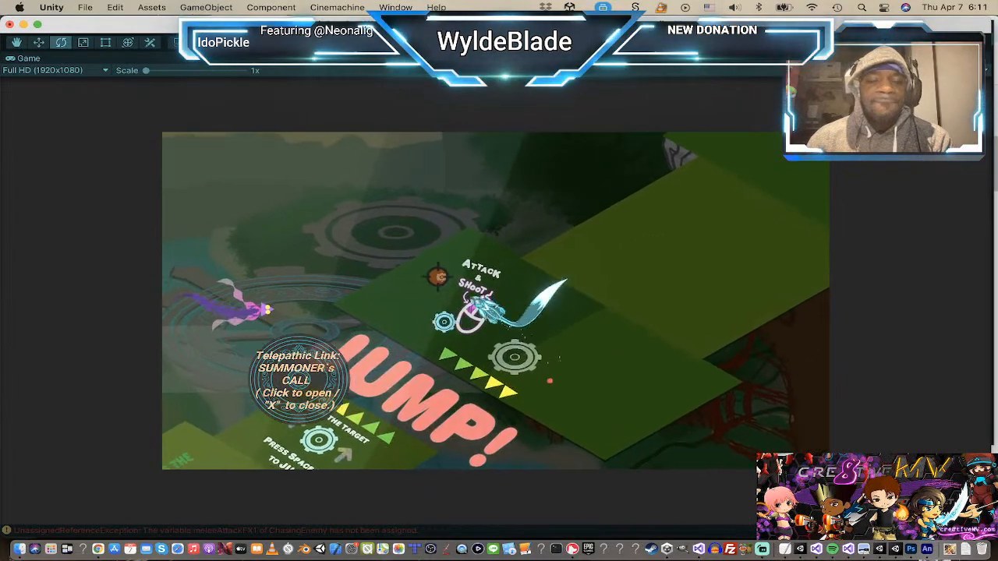
click(481, 277)
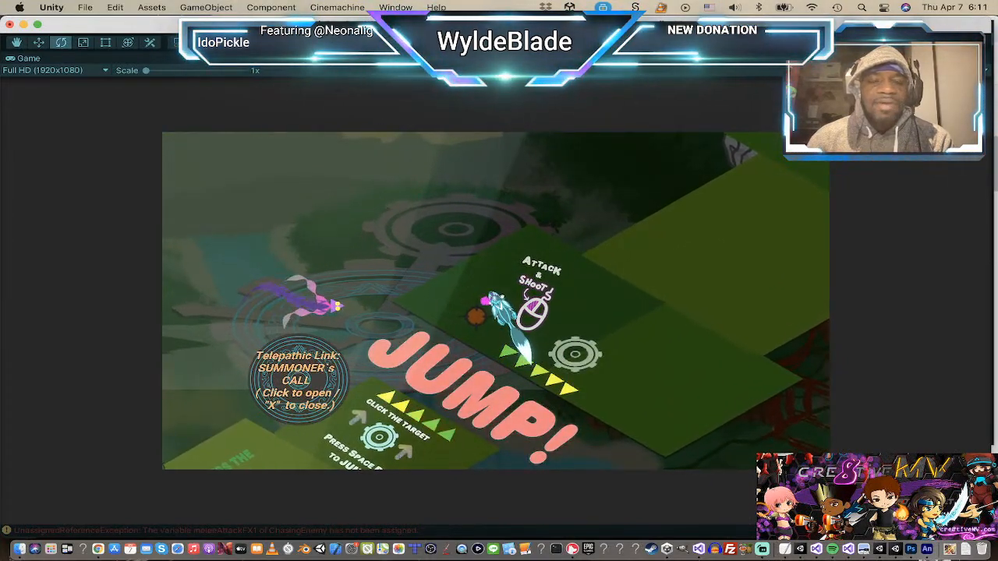
click(561, 323)
click(559, 335)
click(563, 326)
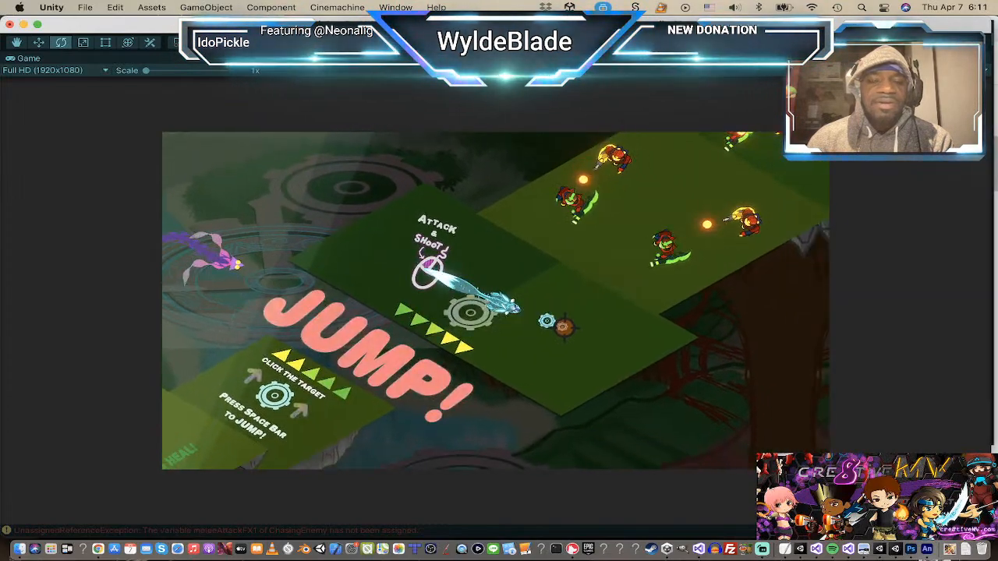
Step: Fight the approaching enemy group while dodging its projectiles around the Attack & Shoot platform
click(468, 286)
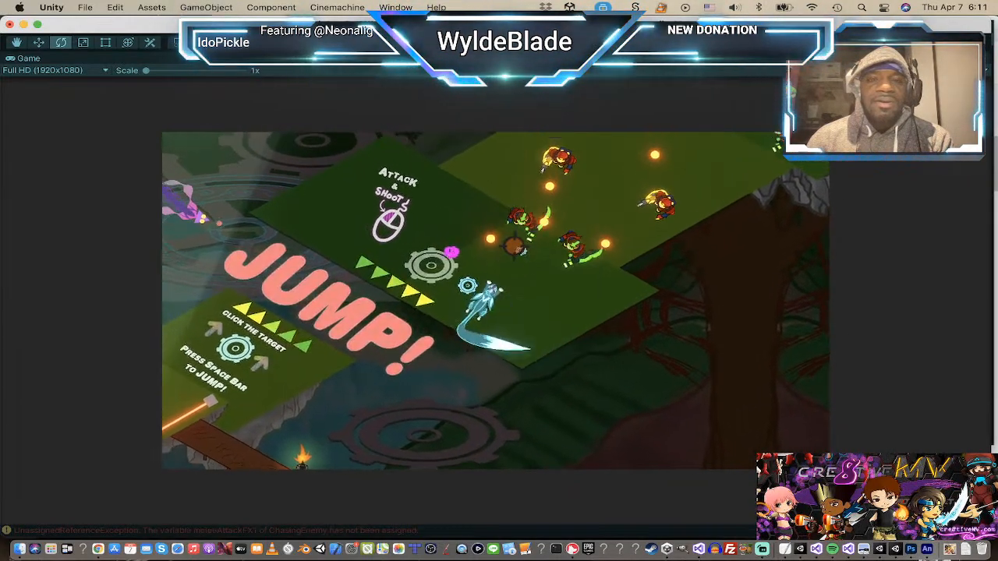
click(444, 248)
click(443, 249)
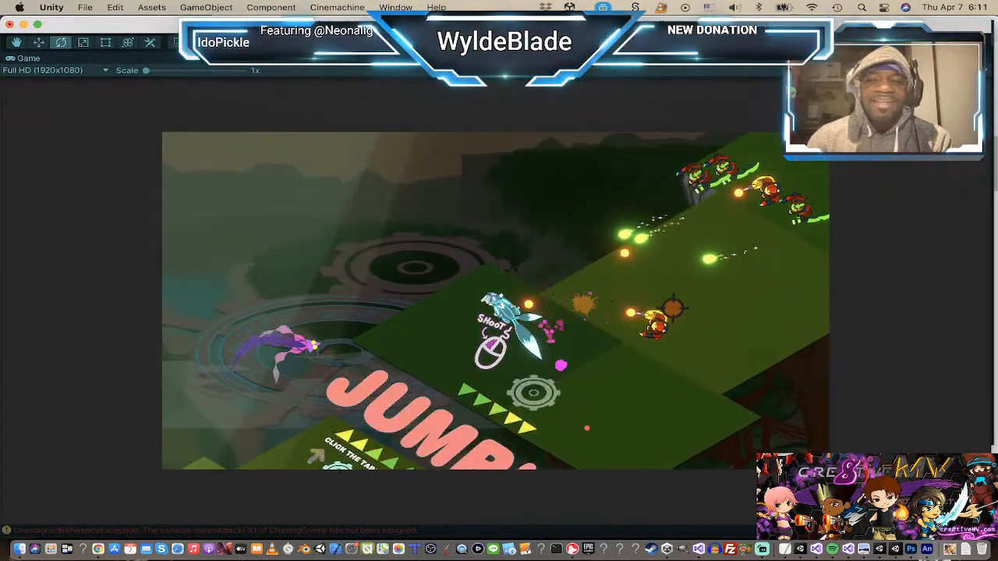
click(464, 369)
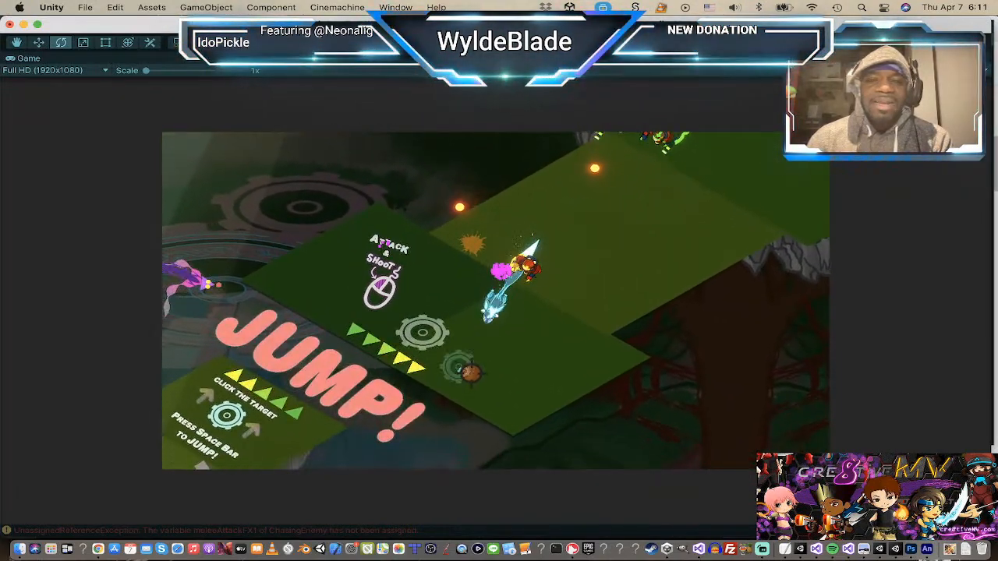
click(369, 166)
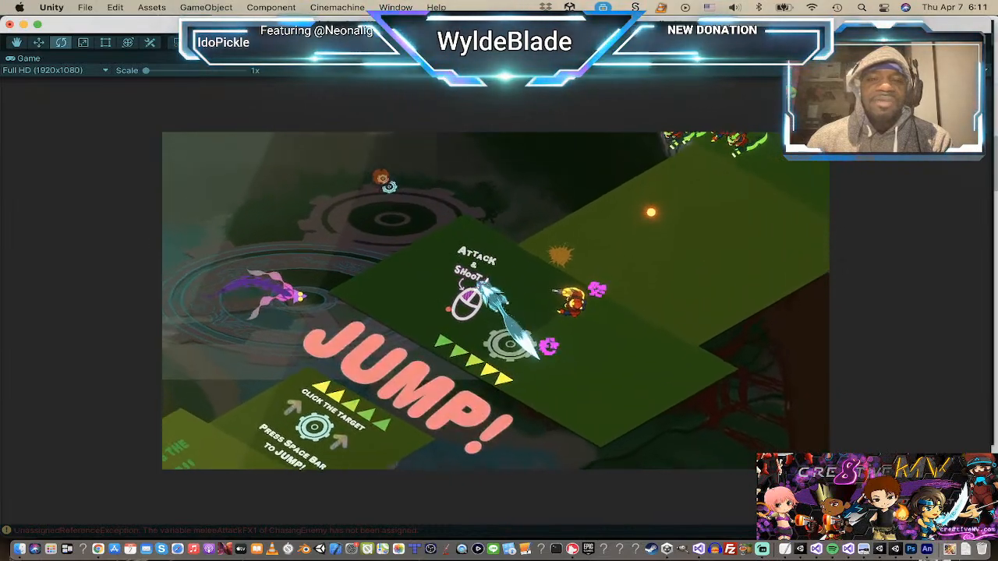
click(541, 283)
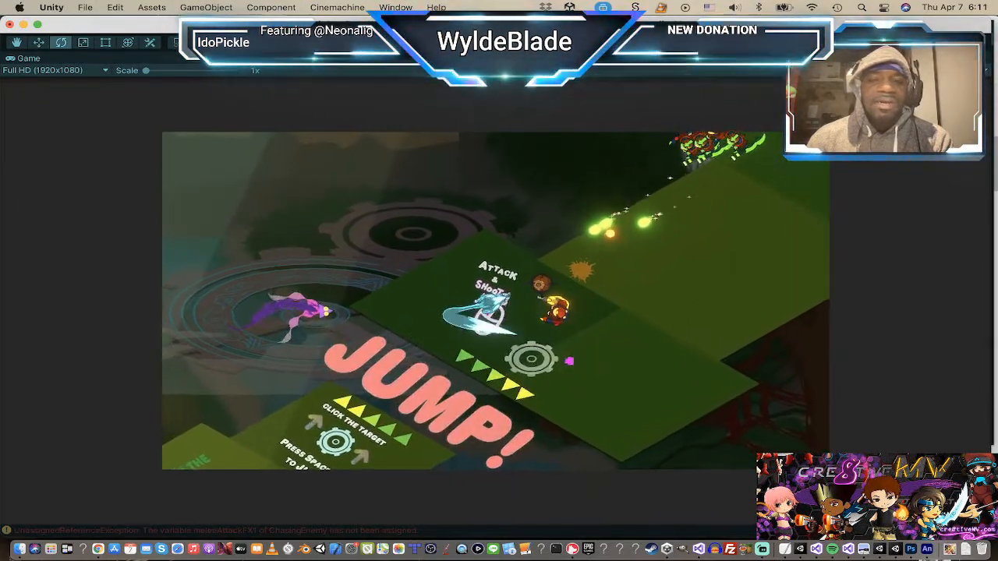
Step: Advance onto the lighter green platform and attack the enemies gathered at its far edge
click(593, 312)
click(595, 302)
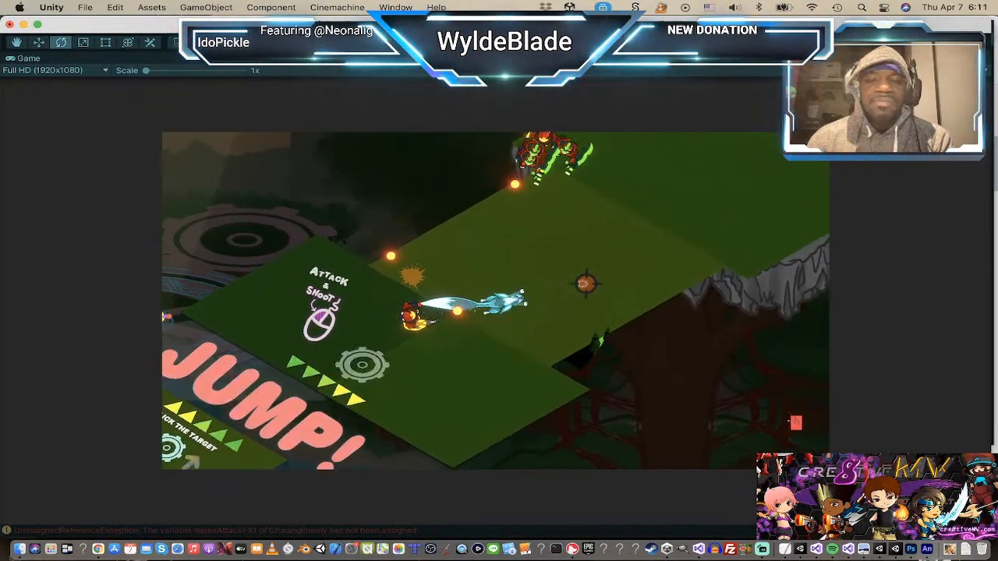
click(509, 179)
click(501, 183)
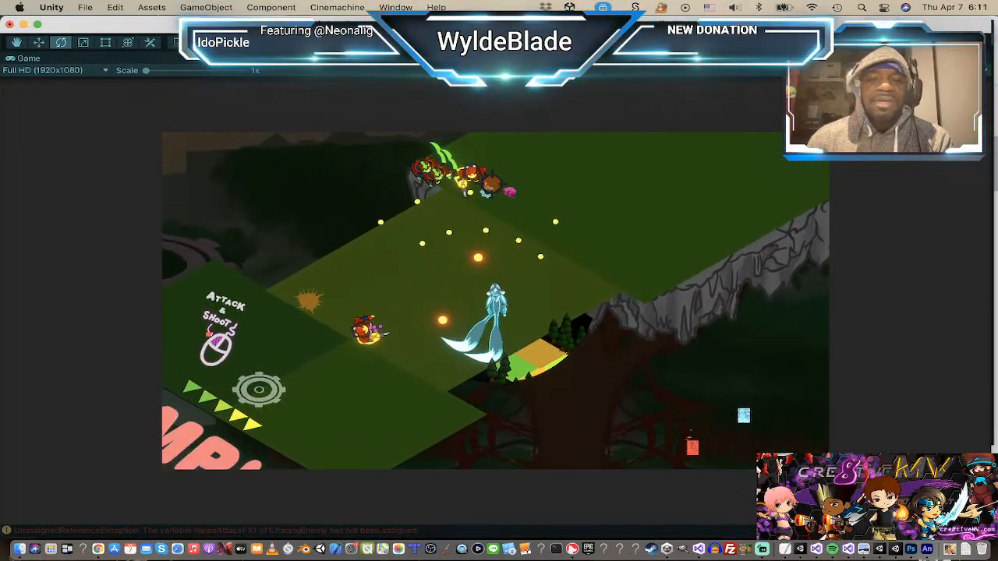
key(w)
click(504, 195)
click(503, 209)
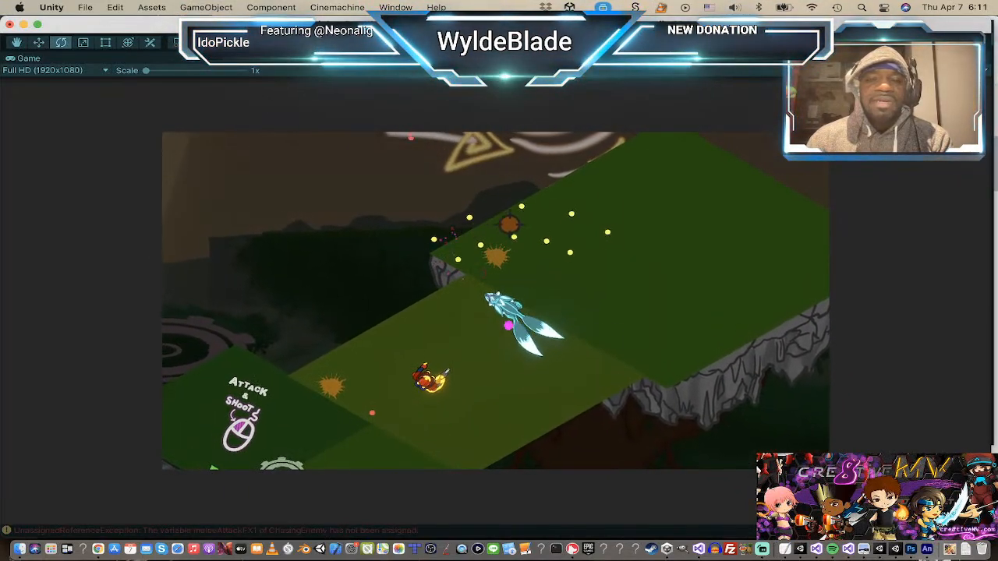
Step: Turn back and attack the remaining gunner on the lighter green platform
key(s)
click(537, 335)
click(379, 285)
click(449, 330)
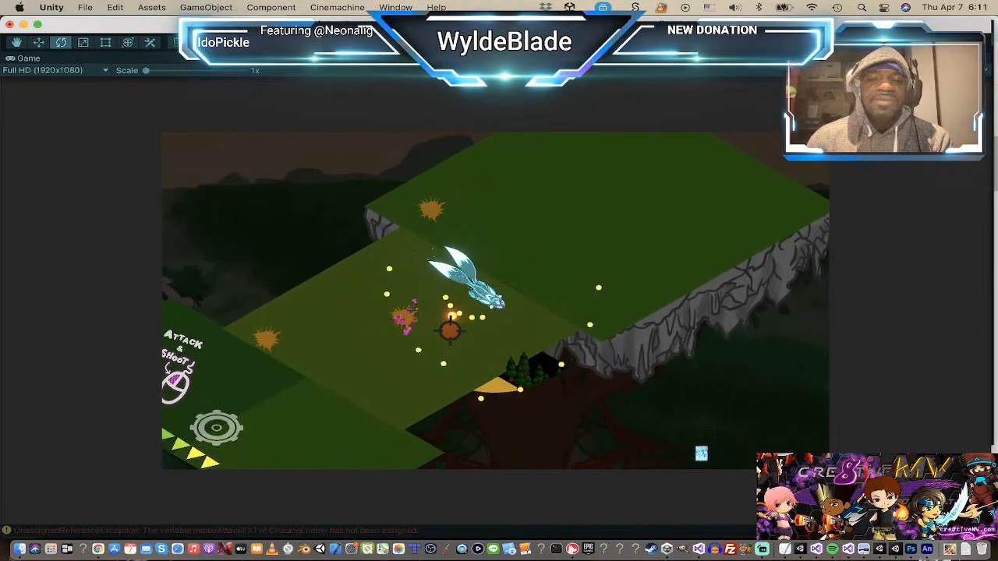
Step: Move the character back to the Attack & Shoot platform and end play mode
key(a)
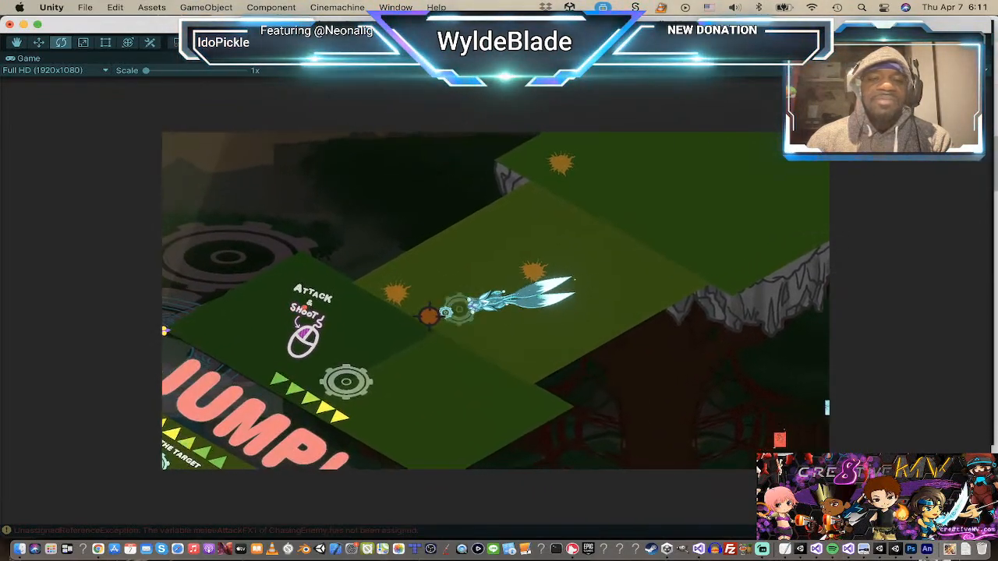
click(431, 315)
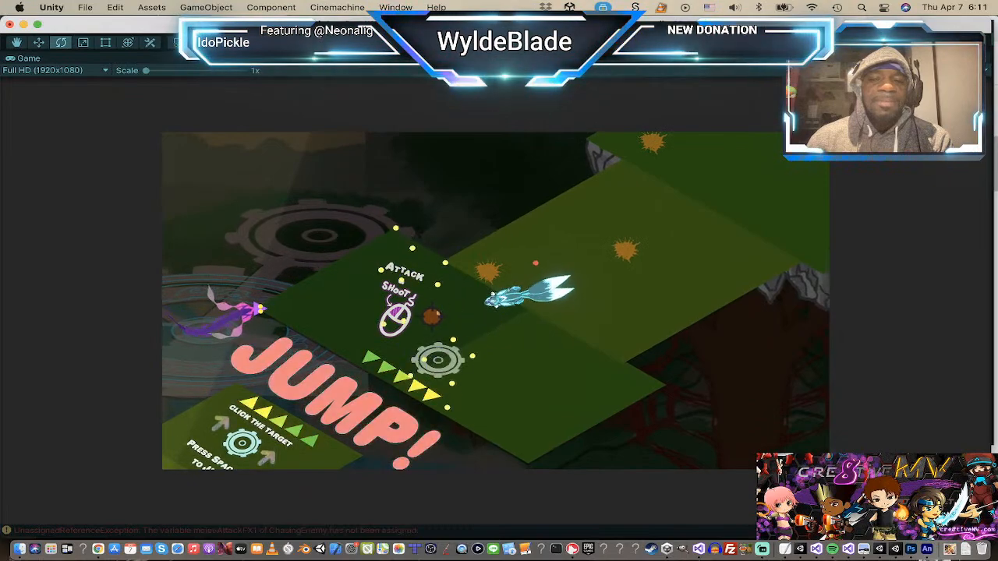
key(a)
click(411, 312)
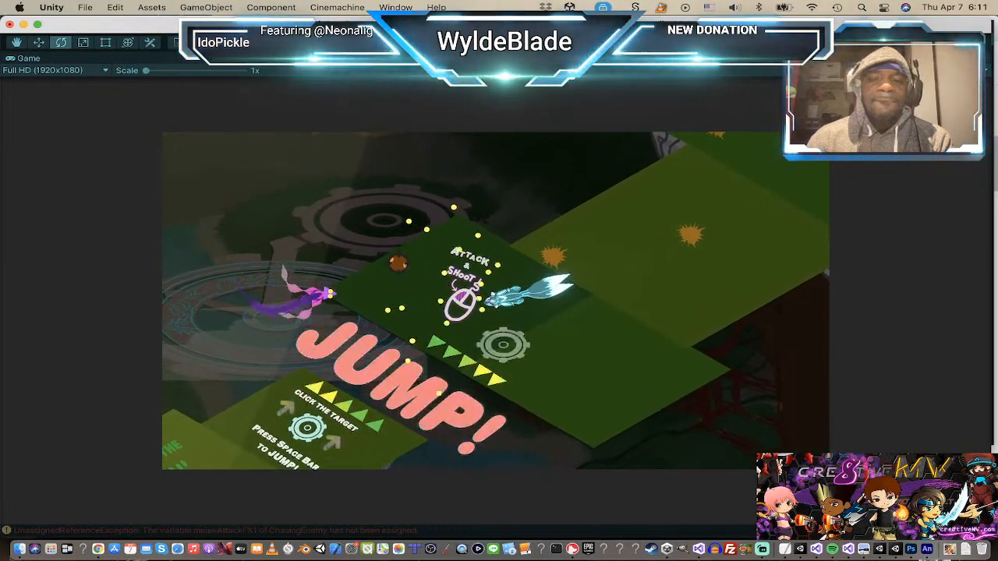
key(a)
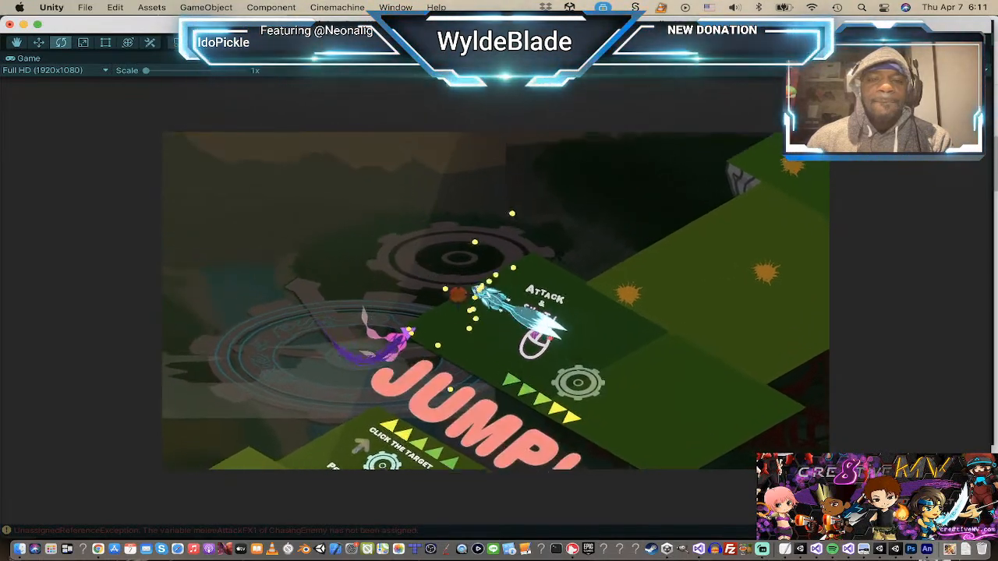
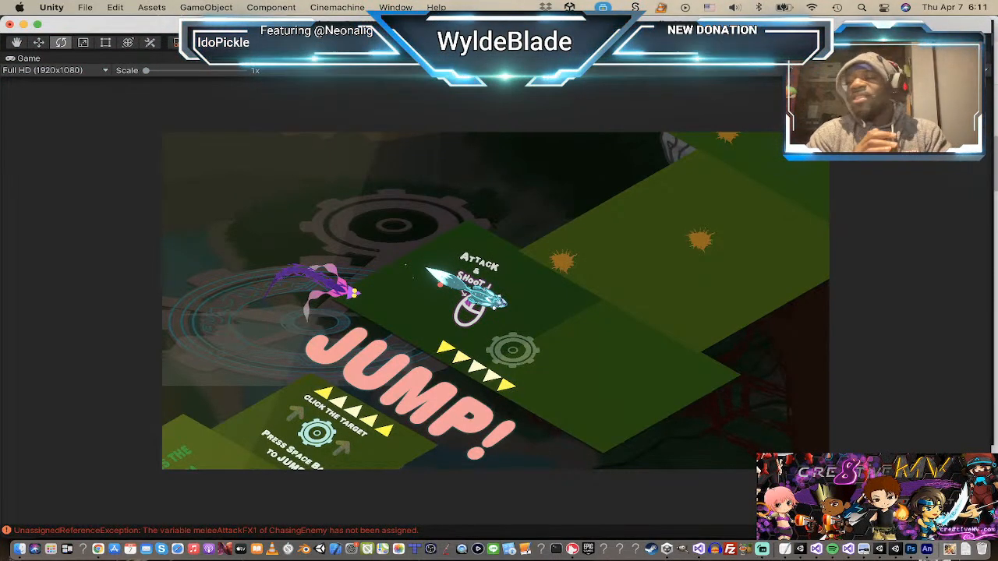
key(super+p)
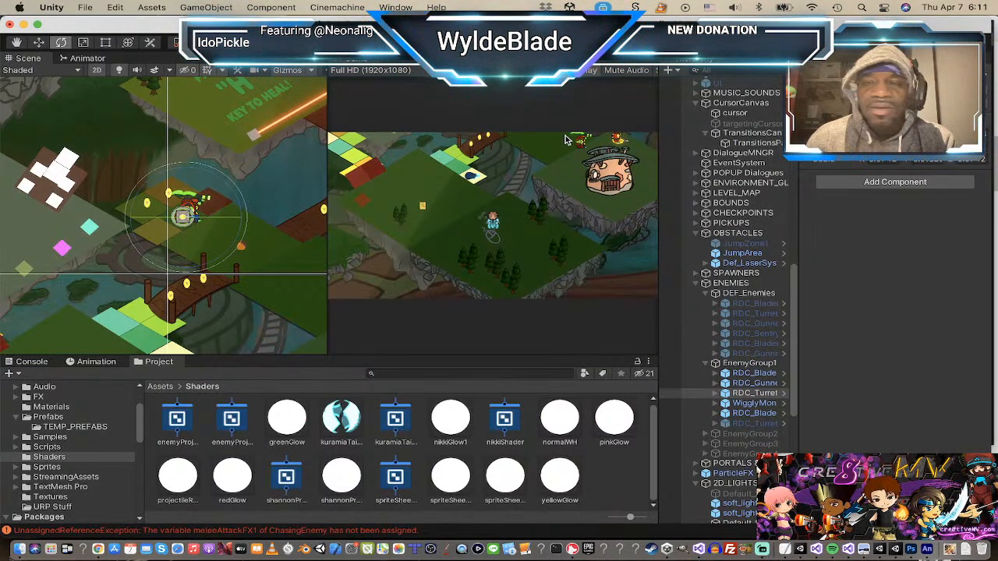
Step: Examine the gunner enemy beside the round house and its glowing weapon up close in the scene
scroll(251, 235, down, 5)
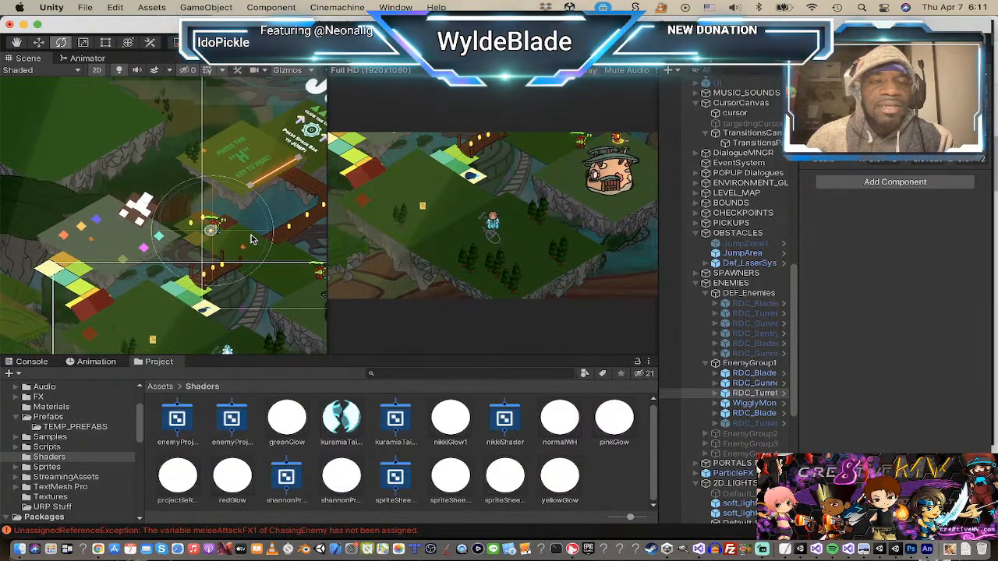
scroll(259, 238, up, 10)
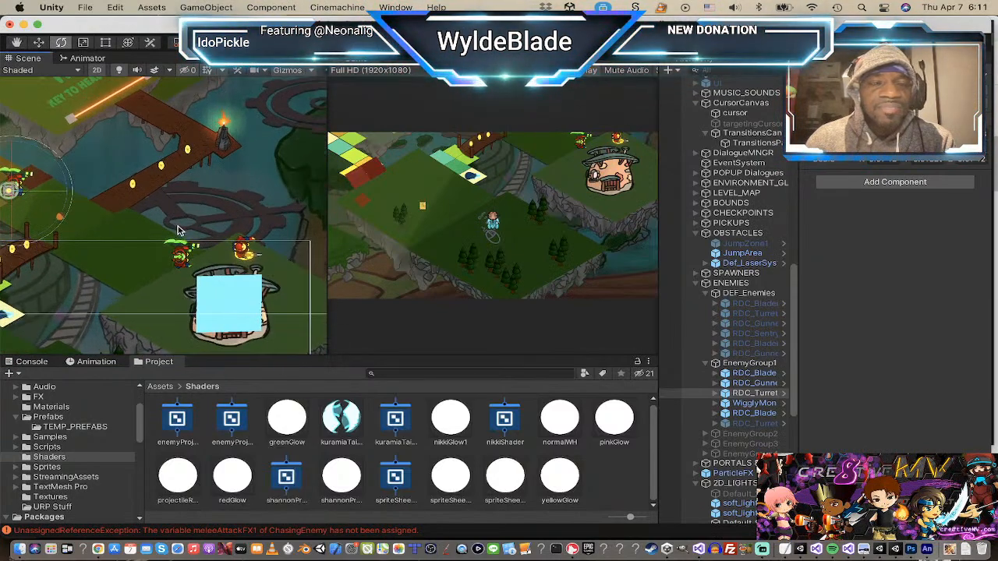
scroll(156, 215, up, 8)
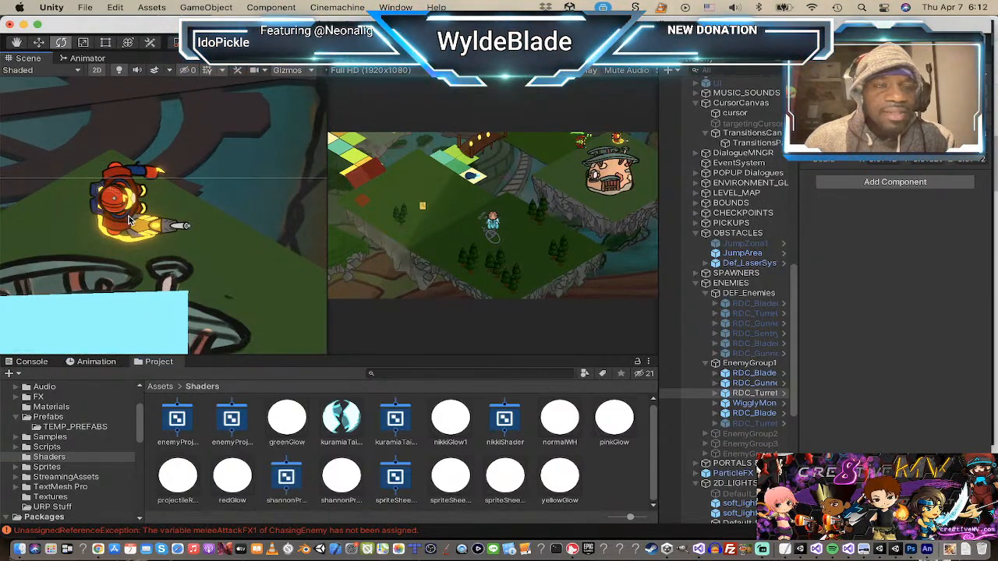
scroll(133, 216, up, 2)
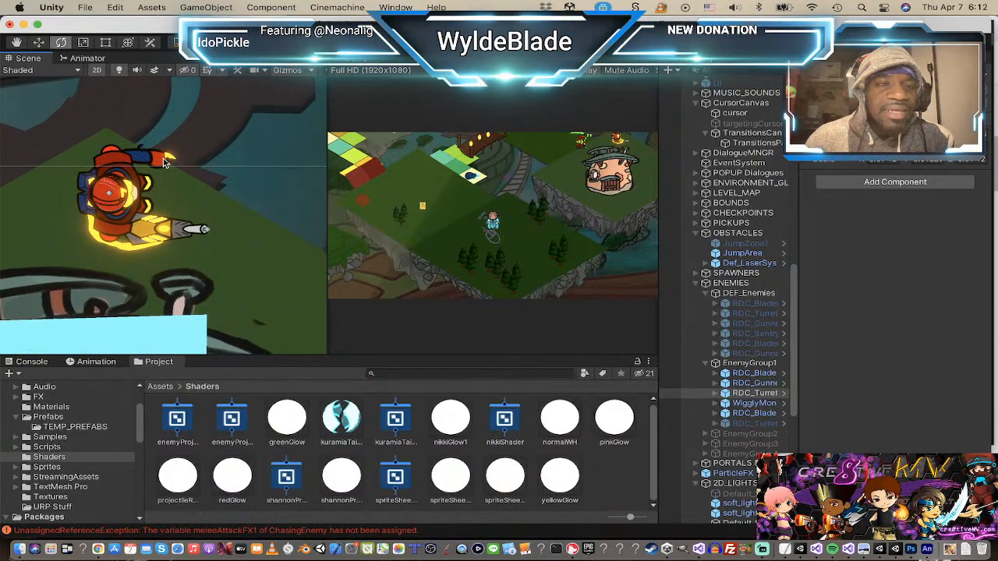
scroll(154, 195, down, 1)
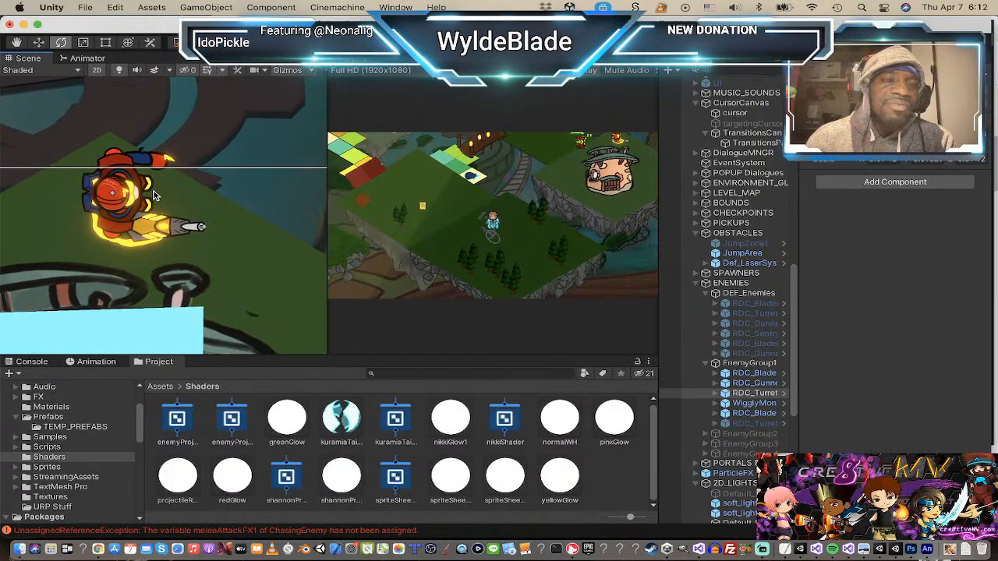
scroll(142, 219, up, 1)
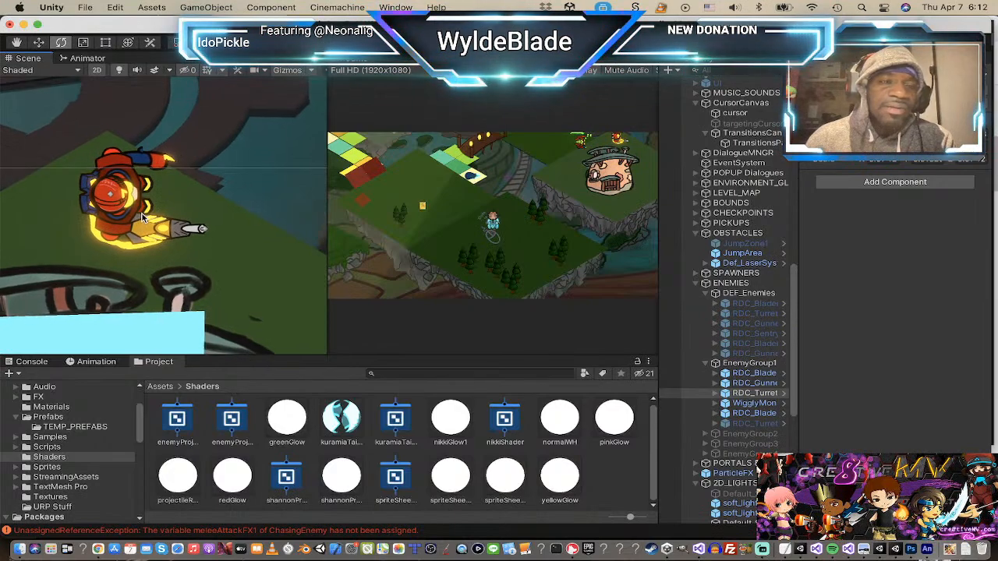
scroll(143, 218, down, 1)
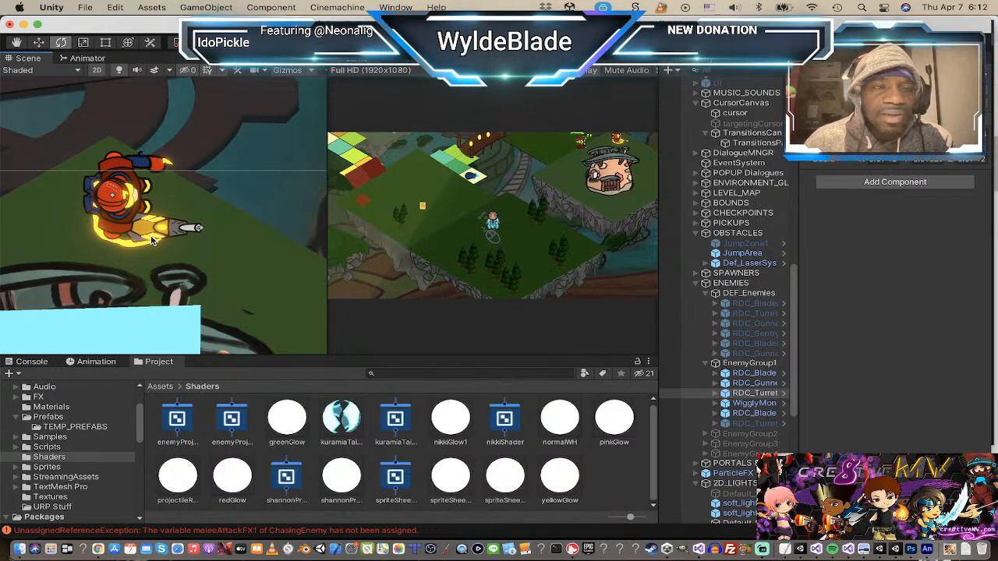
Step: Assign the spriteSheetGreen material to the weapon sprite under armRight of the RDC gunner in EnemyGroup1
scroll(739, 308, down, 4)
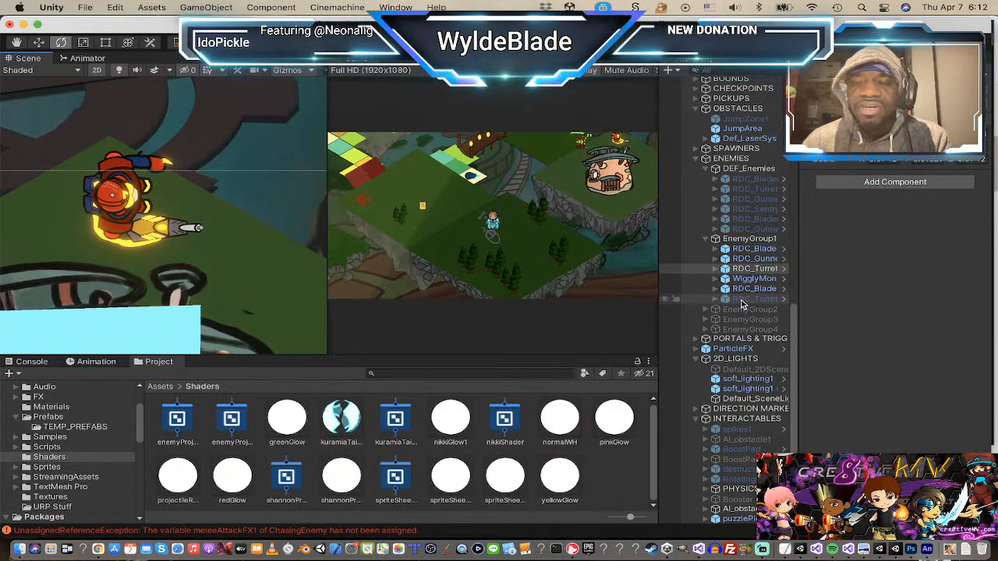
click(747, 260)
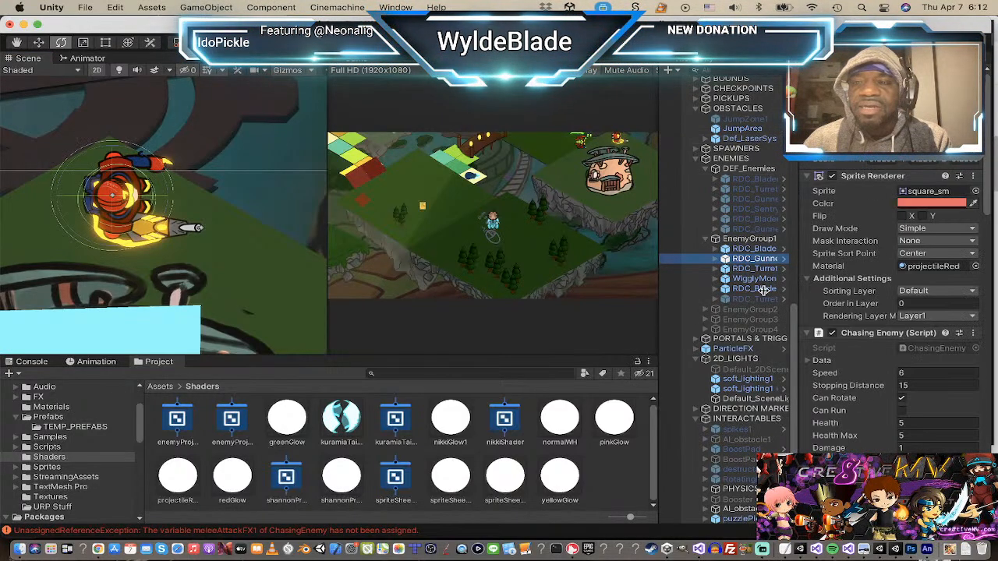
click(715, 261)
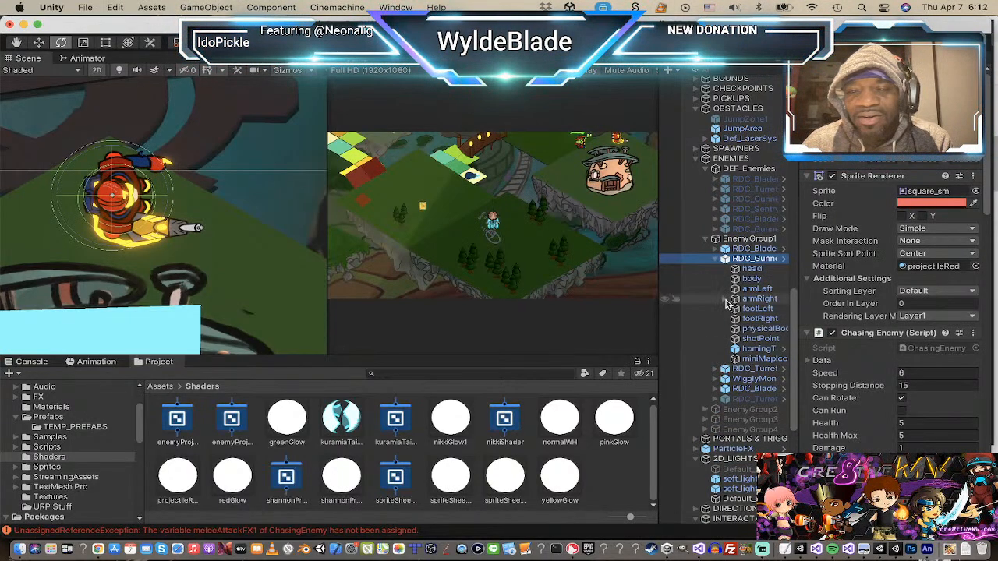
click(724, 299)
click(770, 310)
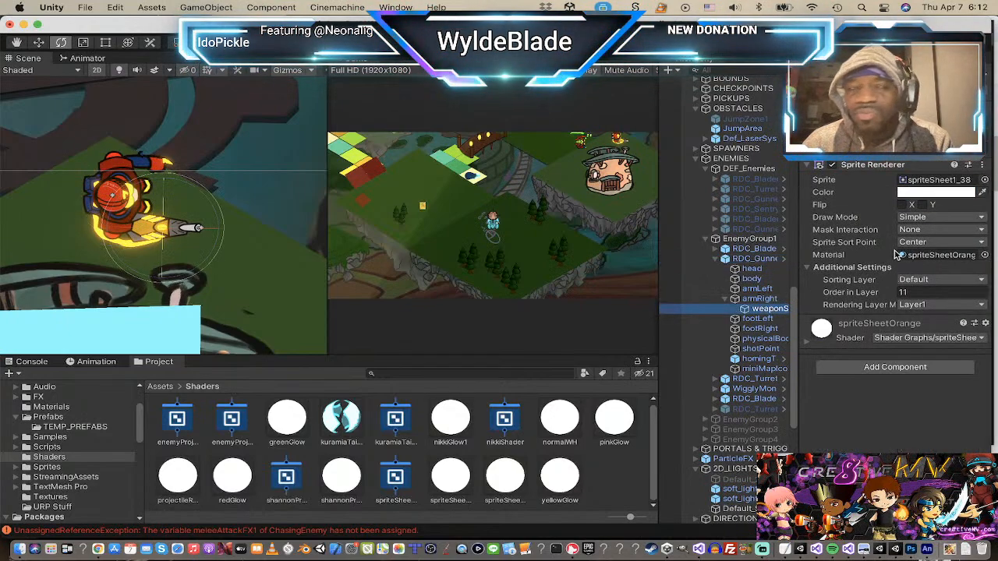
click(984, 256)
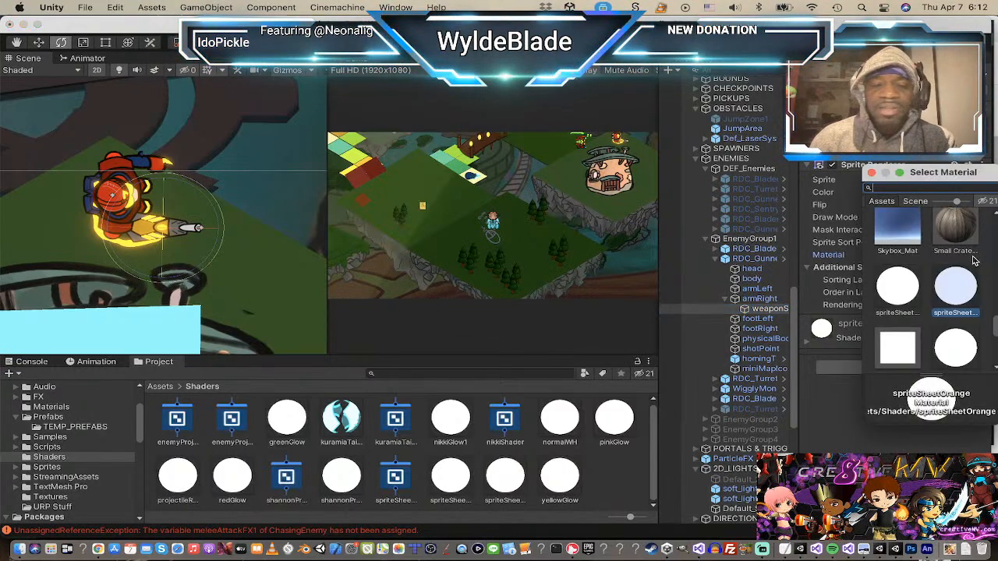
text(sprite)
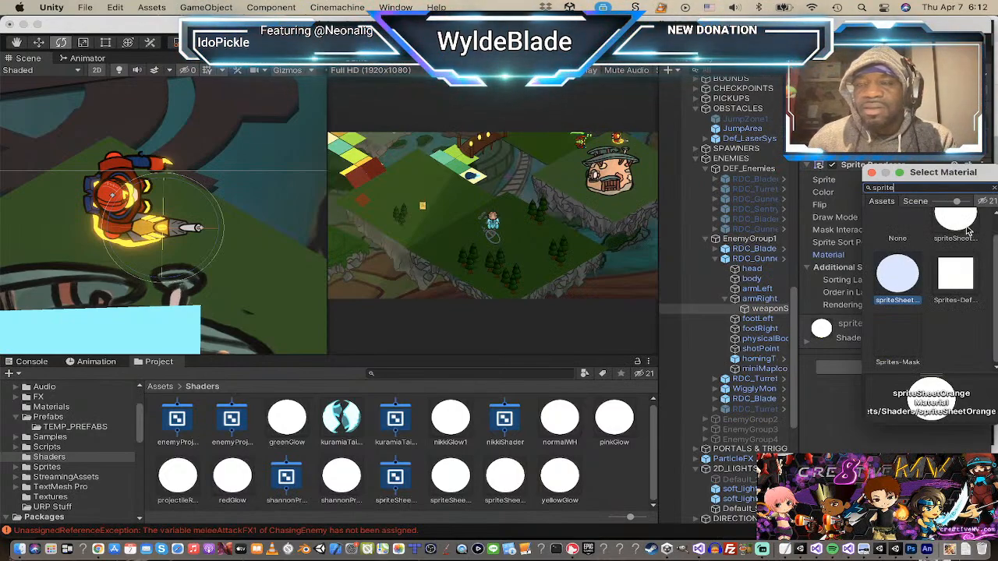
click(967, 230)
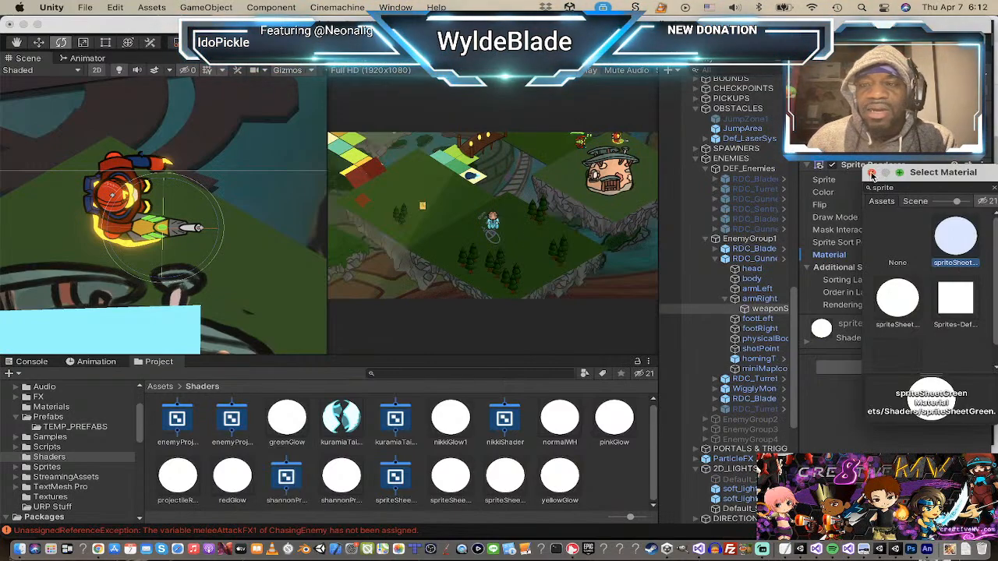
Step: Assign the spriteSheetGreen material to both armLeft and armRight of the RDC gunner in EnemyGroup1
click(872, 173)
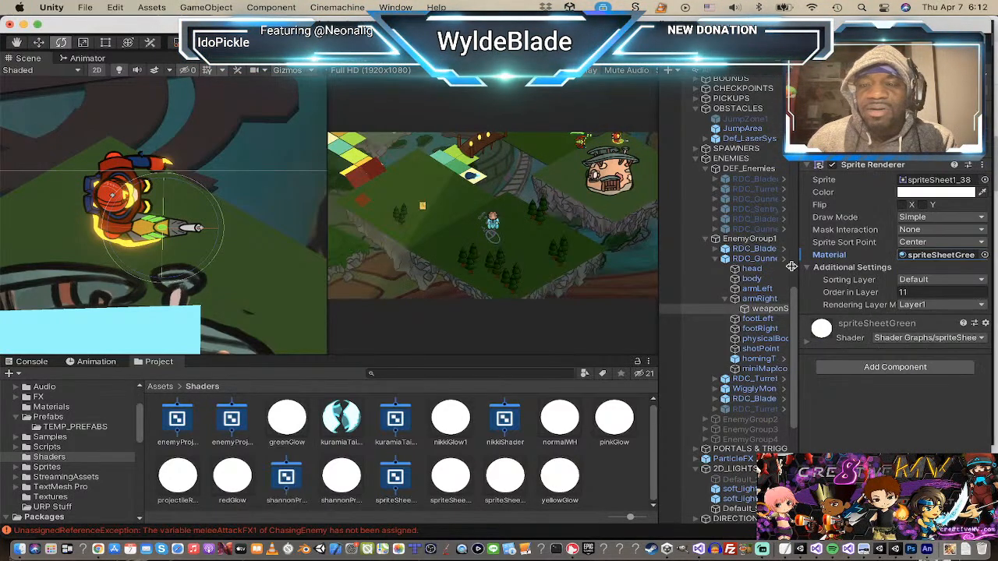
click(758, 299)
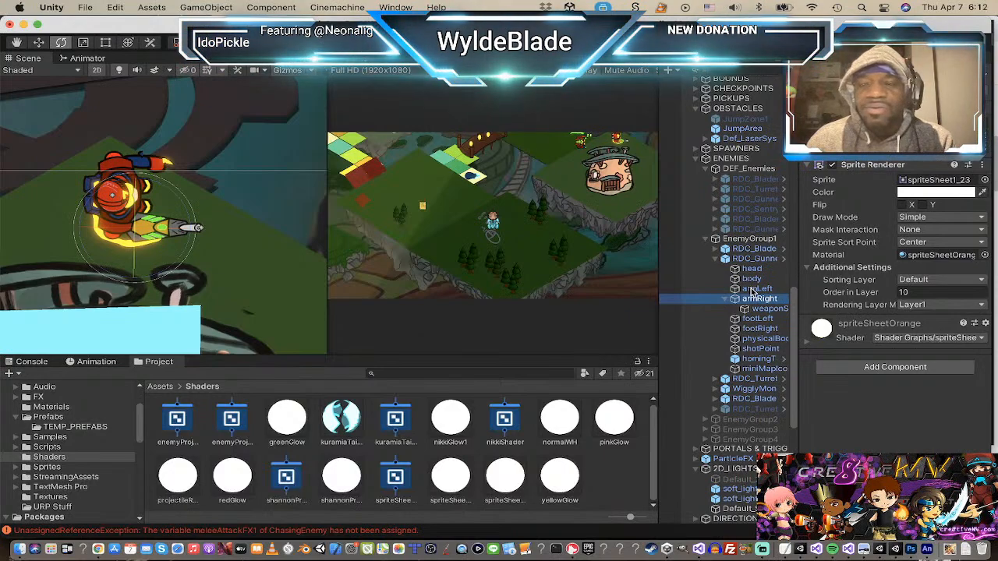
shift+click(753, 289)
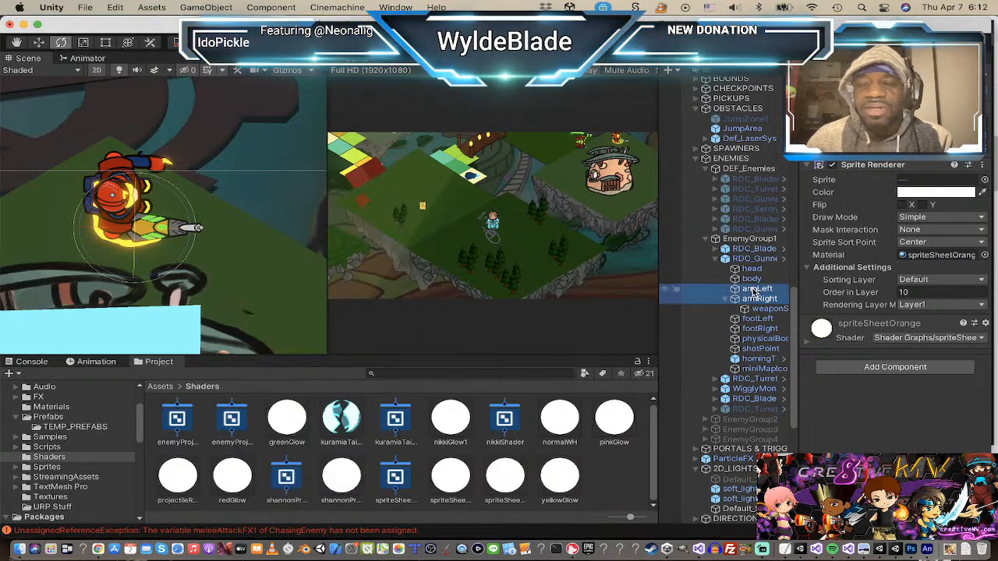
click(984, 256)
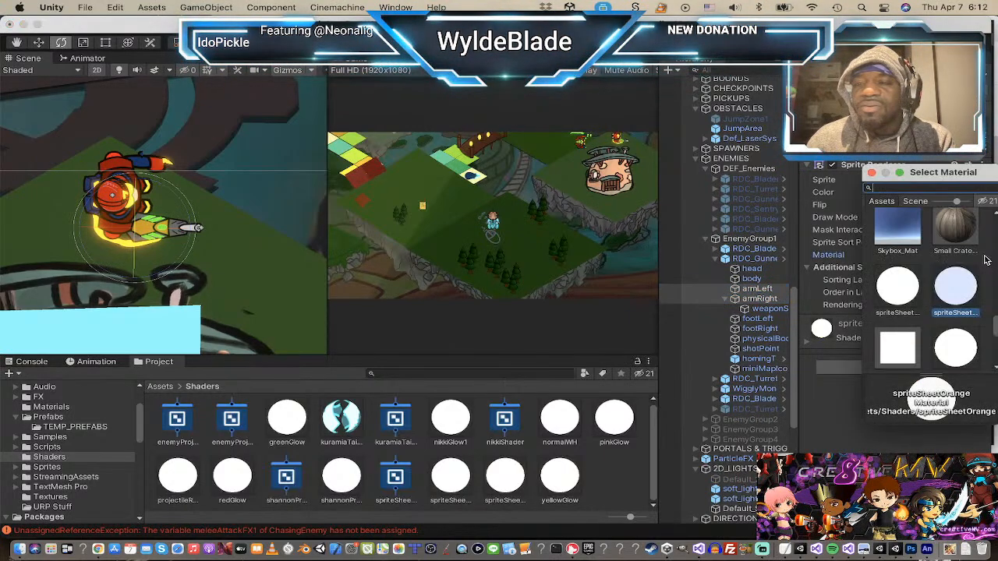
click(898, 289)
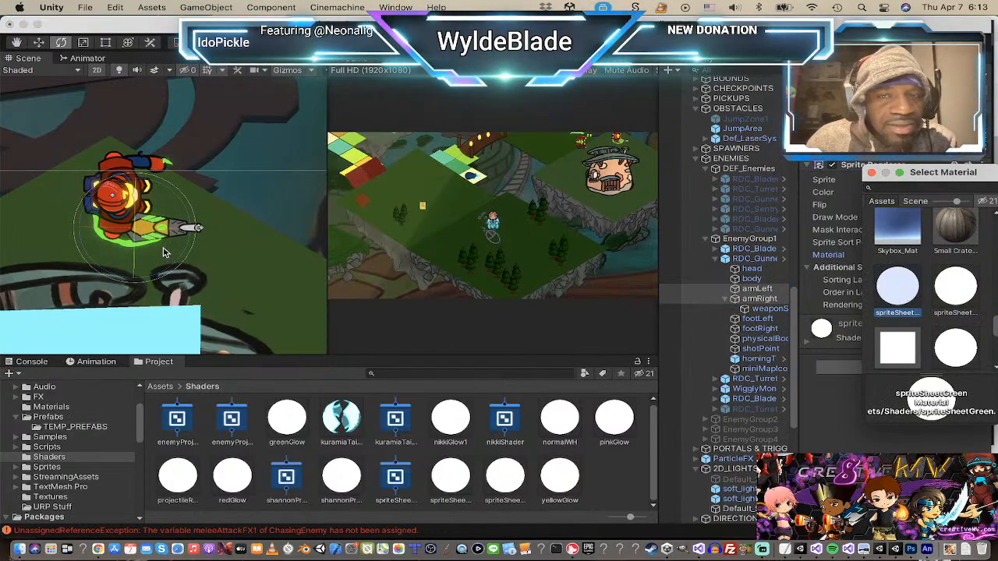
Step: Examine the gunner's arm and weapon glow beside the round house, both close up and from farther away
scroll(148, 196, down, 6)
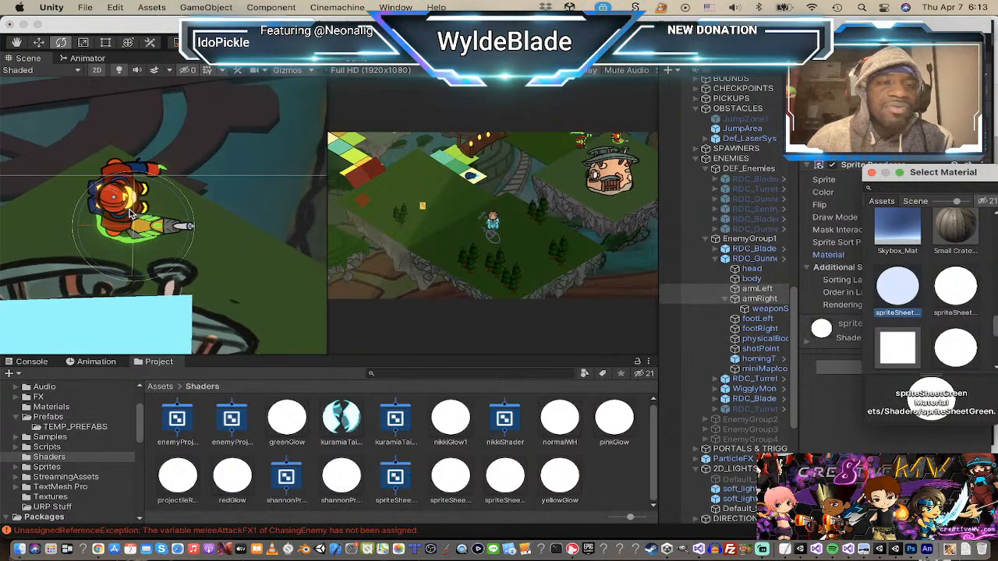
scroll(154, 199, down, 2)
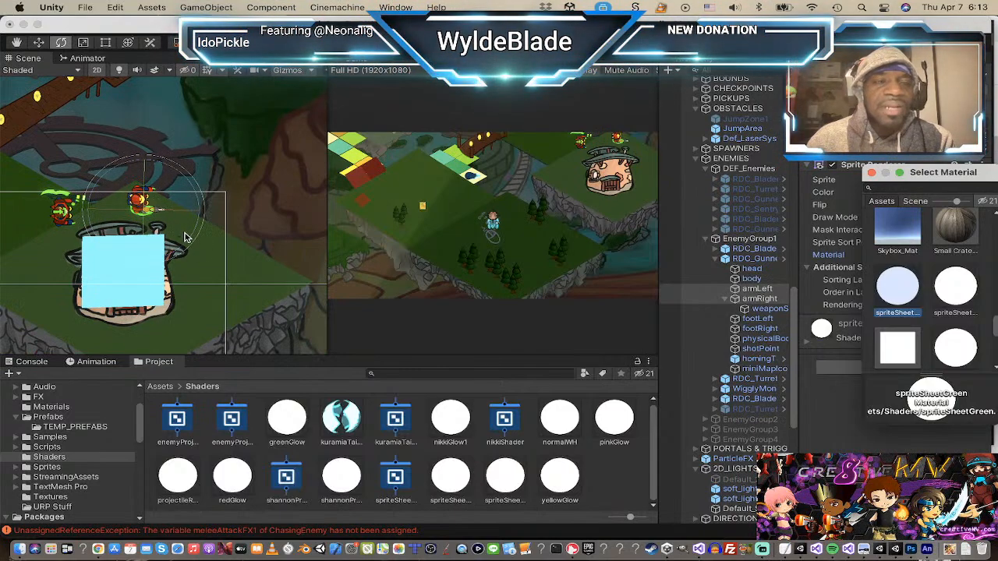
scroll(136, 204, up, 5)
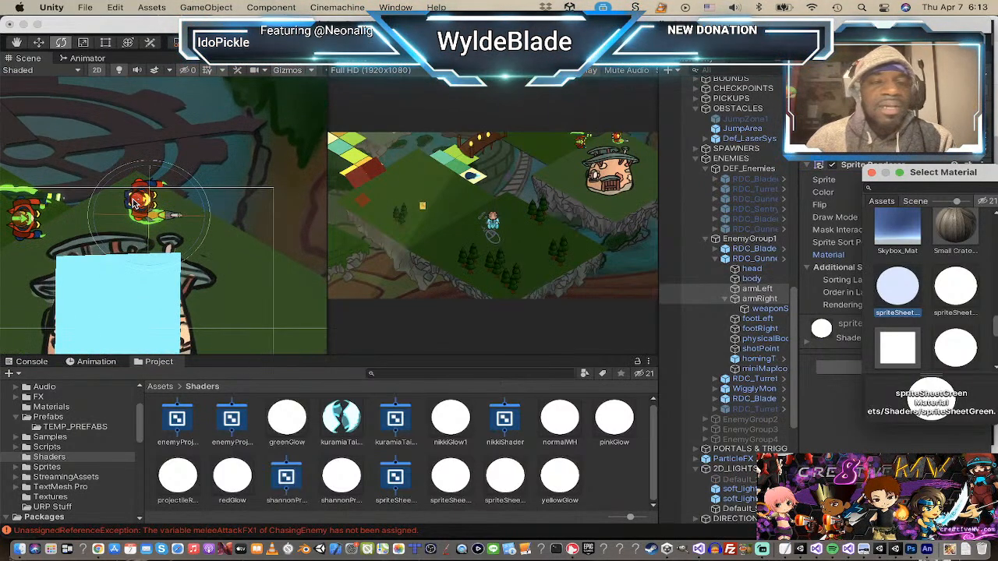
scroll(146, 201, down, 1)
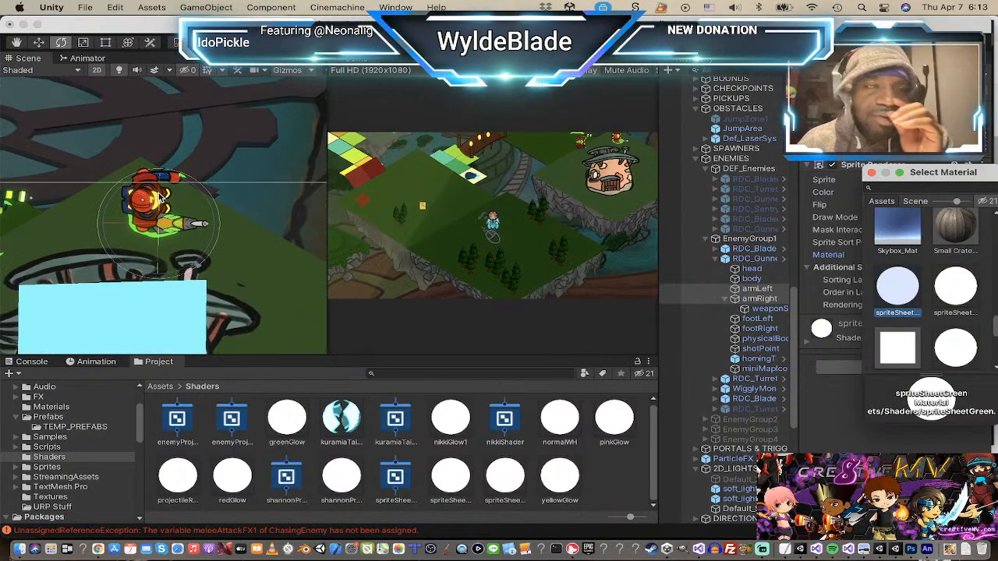
scroll(160, 199, down, 3)
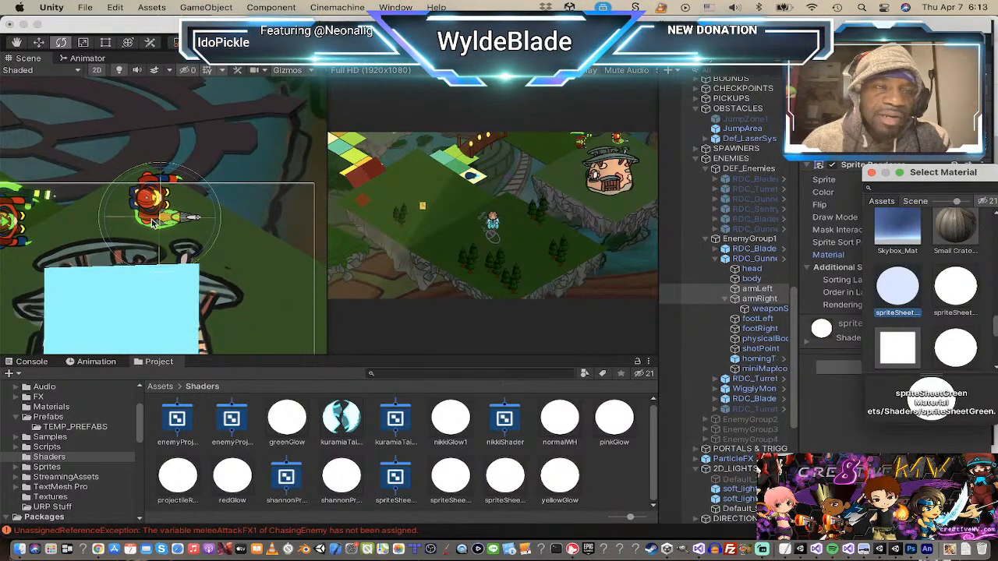
scroll(152, 223, down, 1)
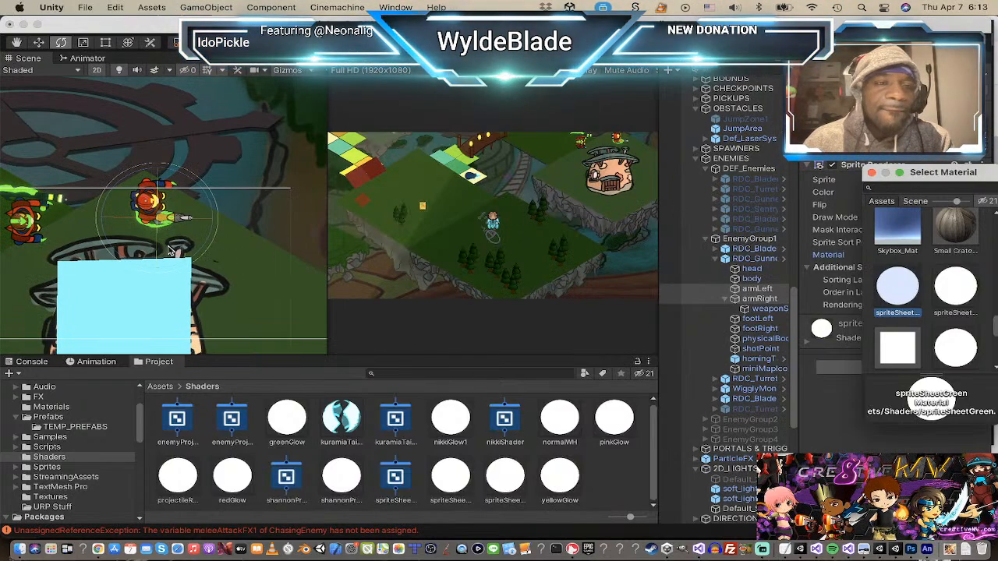
scroll(170, 248, up, 3)
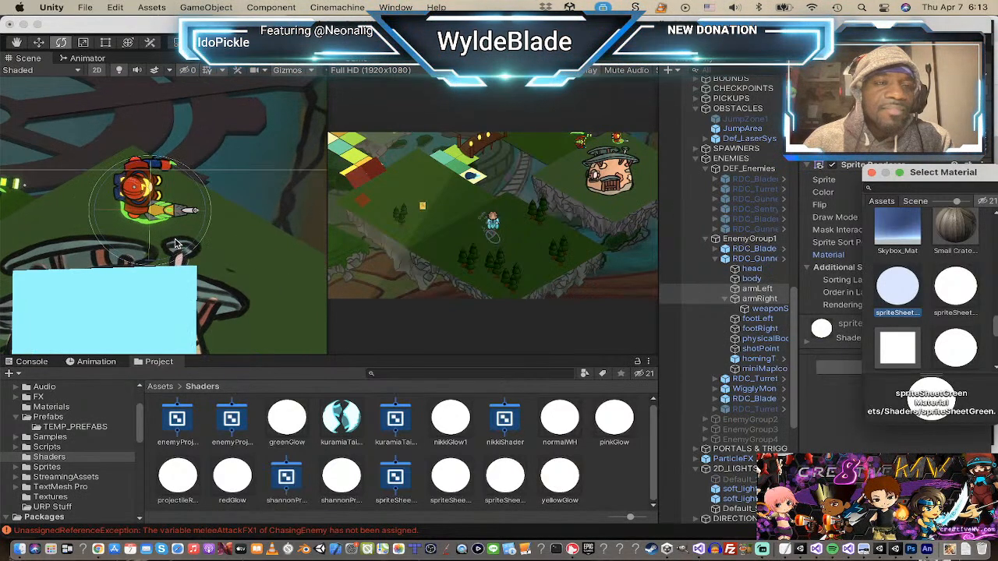
scroll(176, 244, up, 2)
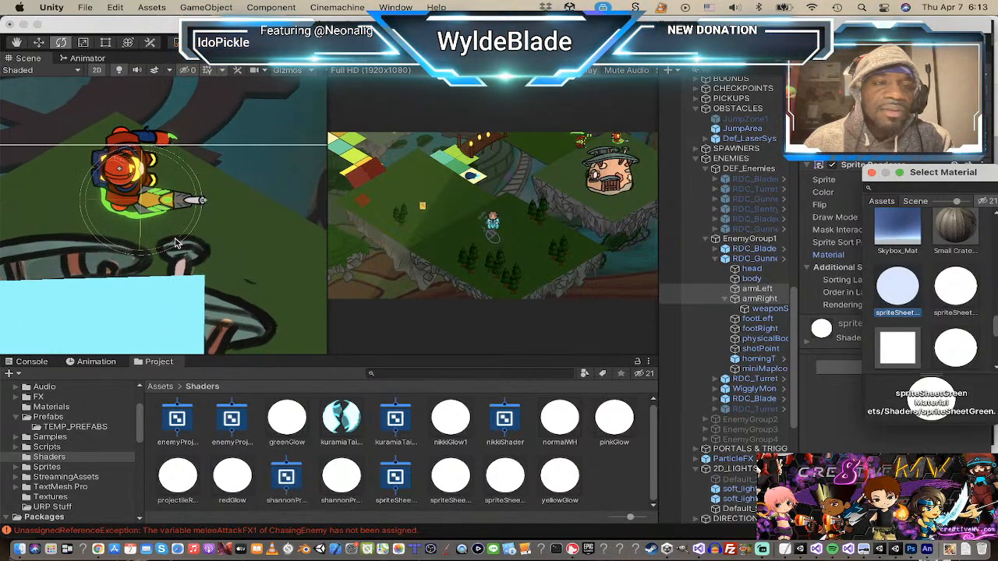
Step: Assign the spriteSheetOrange material to the gunner's armRight only and close the material picker
click(735, 300)
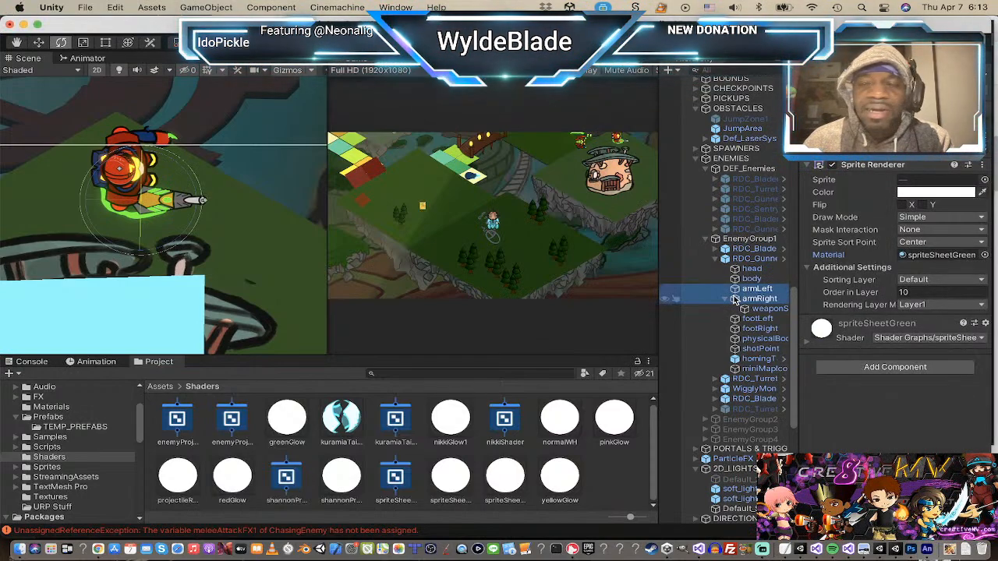
click(735, 300)
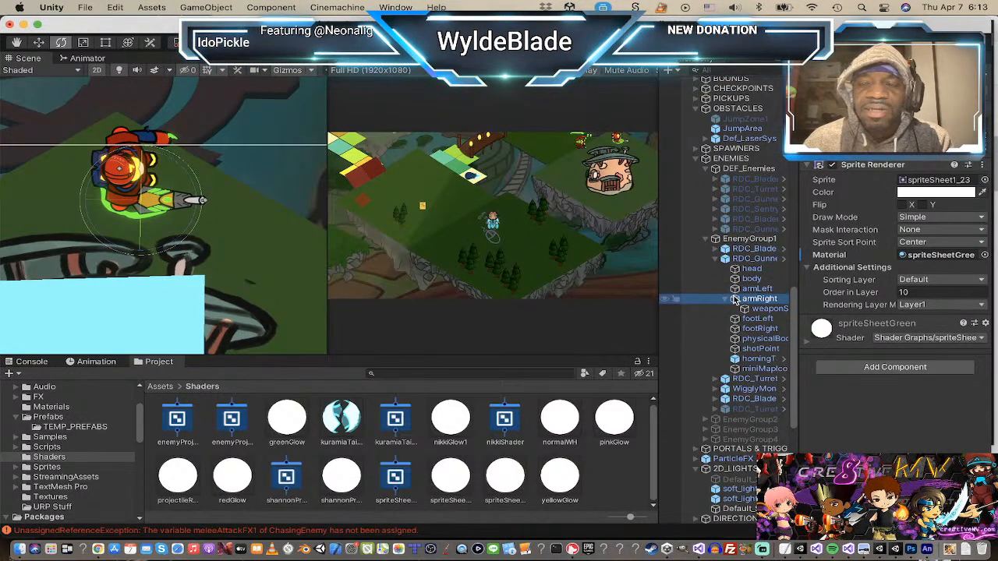
click(985, 256)
click(987, 257)
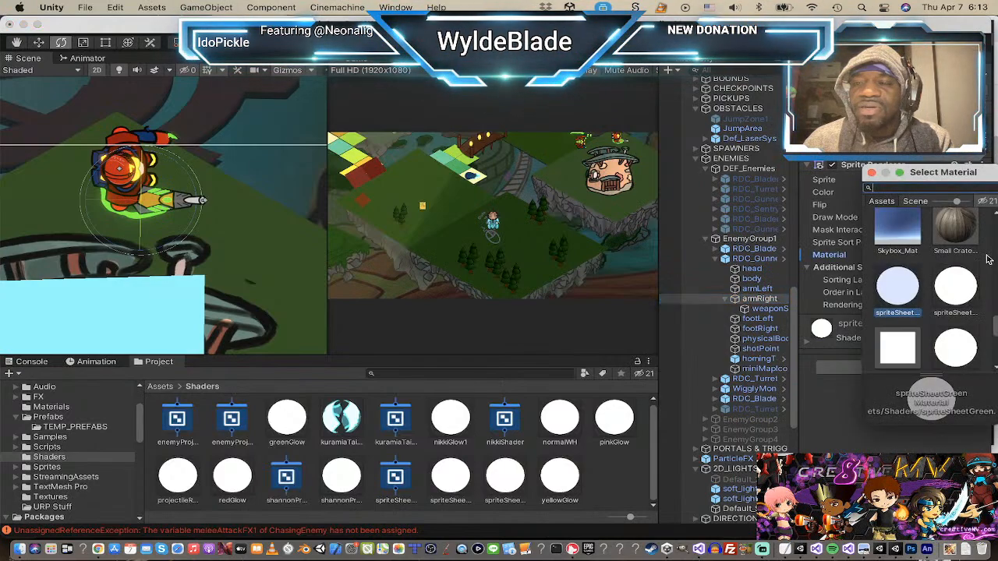
click(956, 289)
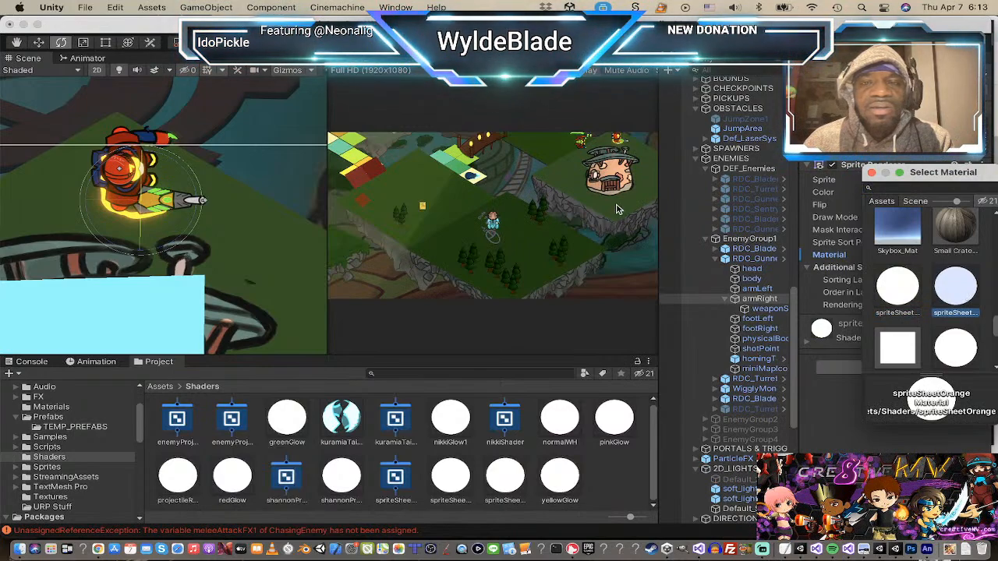
scroll(234, 247, down, 1)
scroll(234, 247, down, 5)
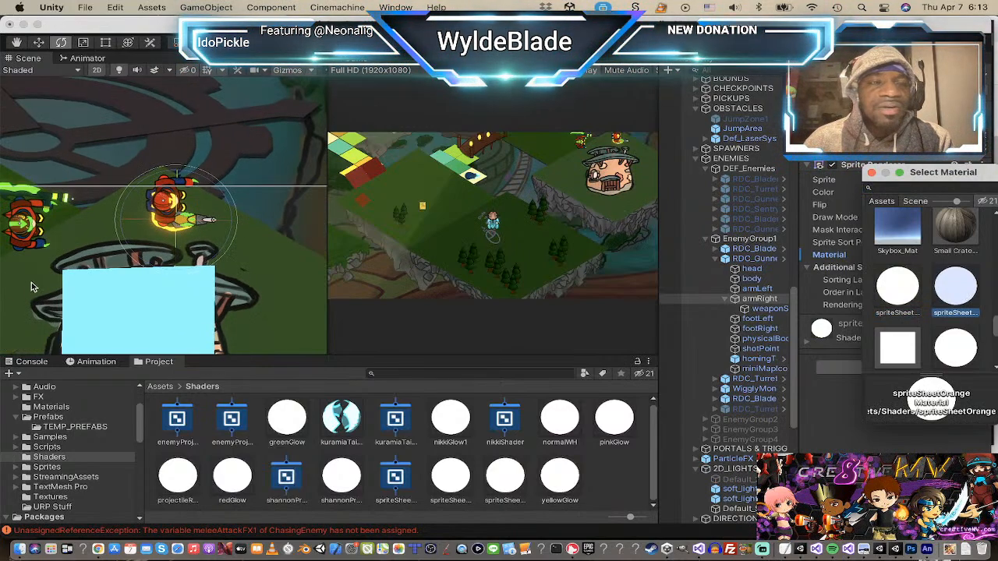
scroll(45, 268, down, 2)
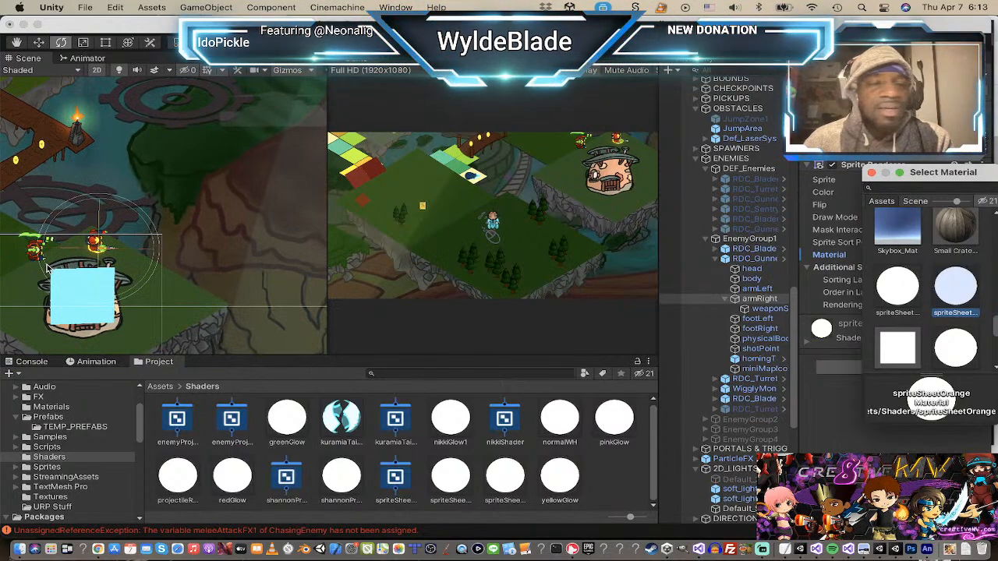
click(47, 267)
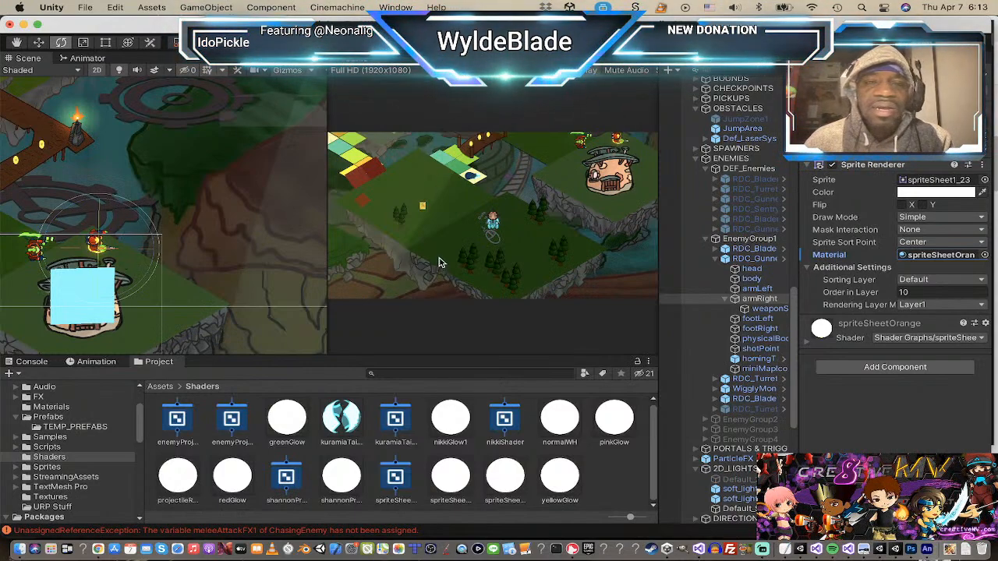
Step: Apply all overrides of the RDC gunner in EnemyGroup1 to its prefab
click(748, 259)
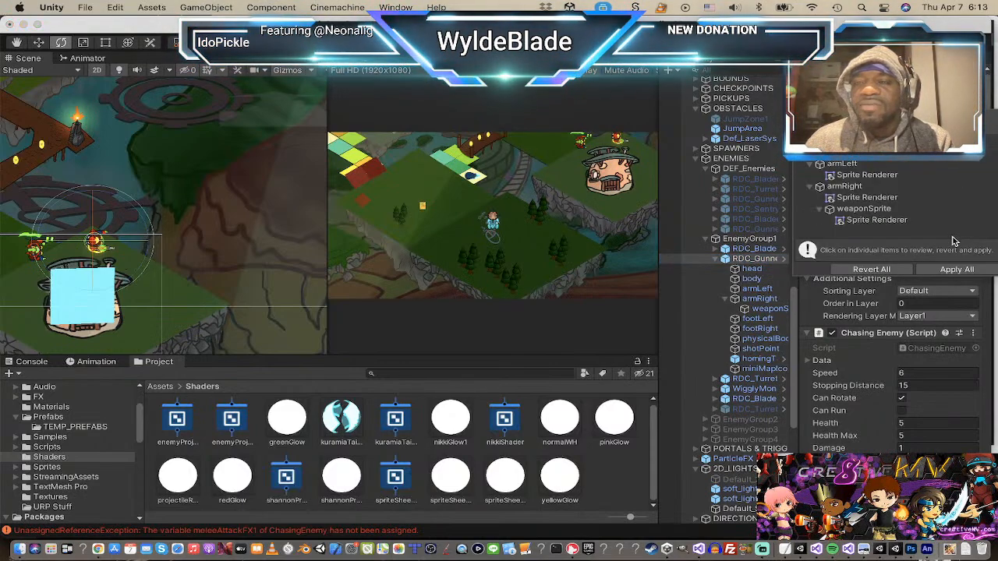
click(958, 269)
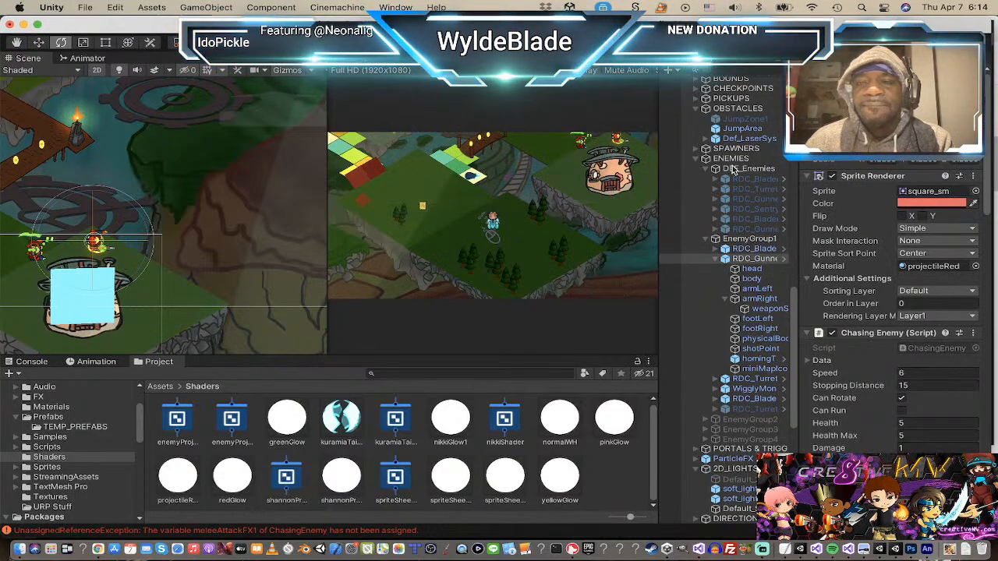
Step: Activate EnemyGroup2, EnemyGroup3 and EnemyGroup4 together in the scene
scroll(733, 227, down, 3)
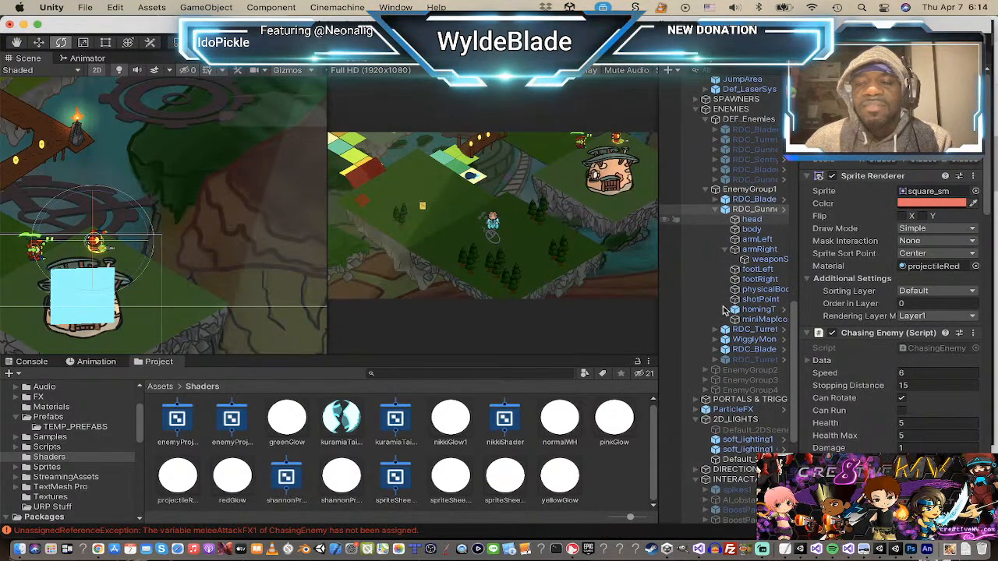
click(733, 370)
shift+click(736, 390)
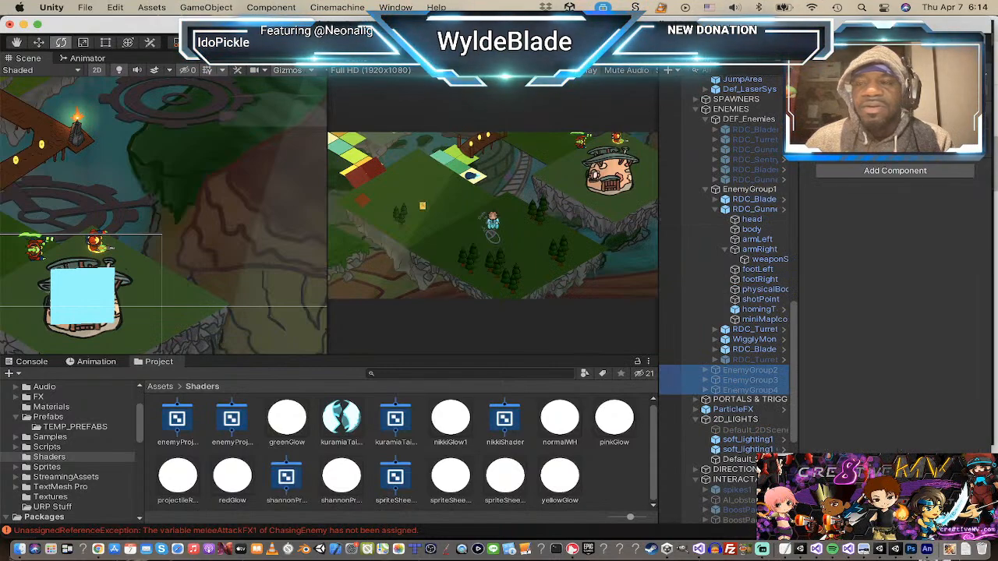
key(alt+shift+a)
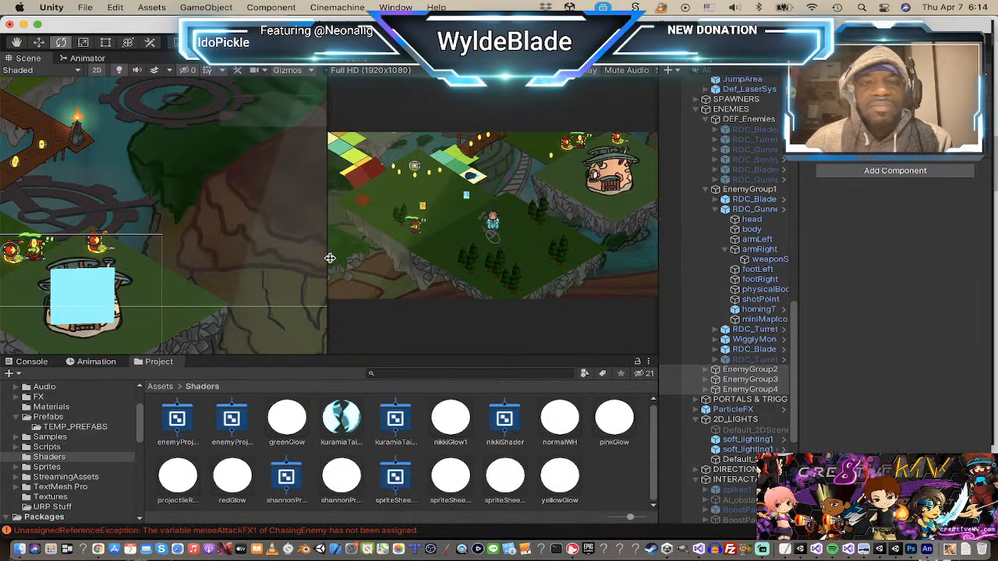
Step: Compare the material glow of the gunner on the heal platform with the EnemyGroup1 gunner beside the round house
scroll(193, 273, down, 3)
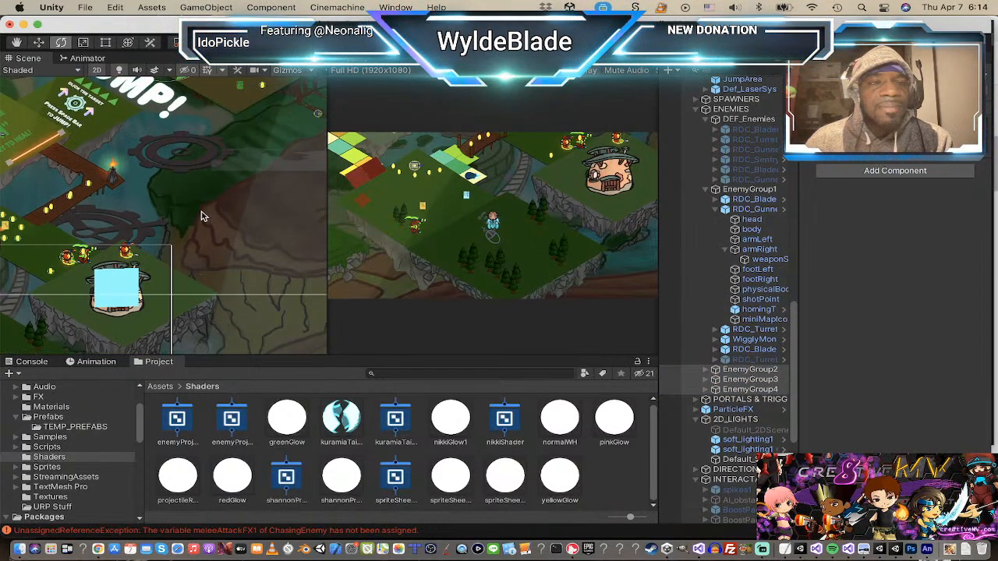
middle_drag(202, 216, 236, 276)
middle_drag(50, 190, 226, 211)
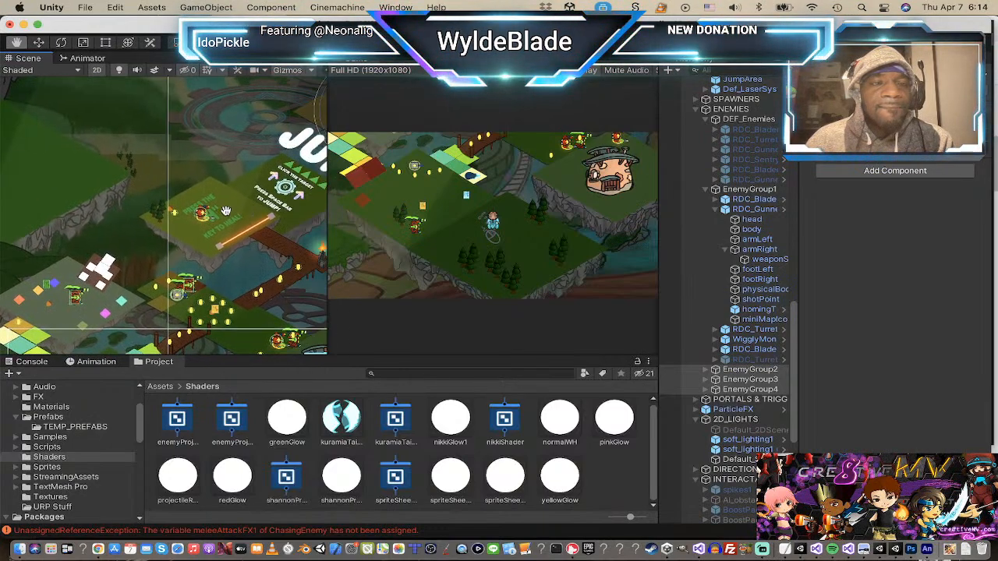
scroll(213, 209, up, 6)
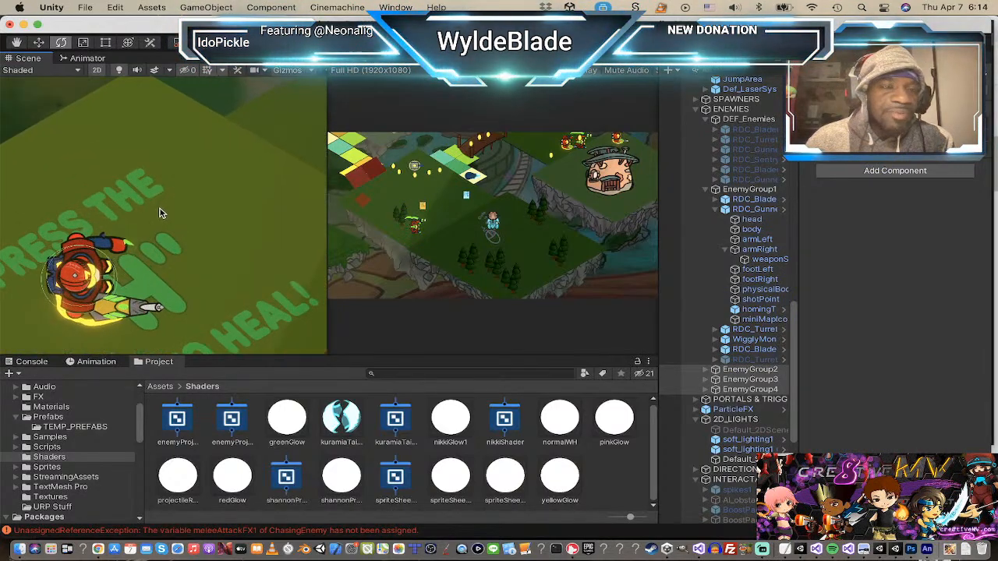
scroll(184, 199, down, 4)
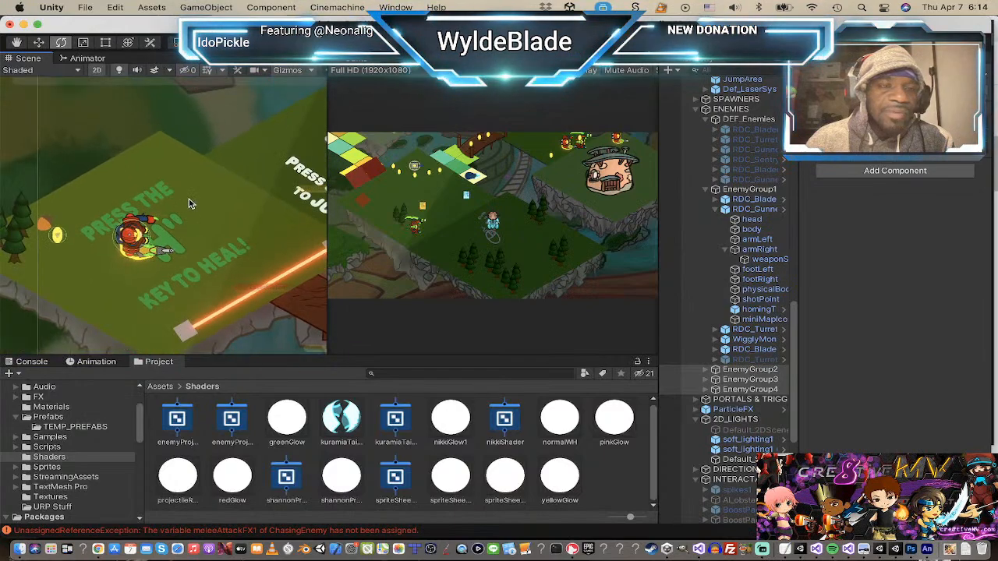
scroll(188, 204, down, 6)
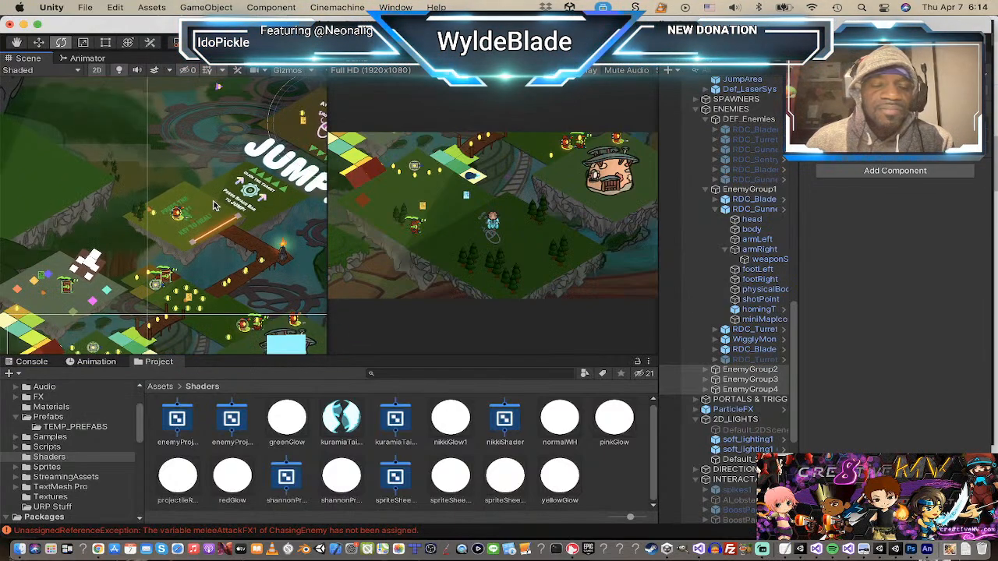
middle_drag(218, 202, 171, 185)
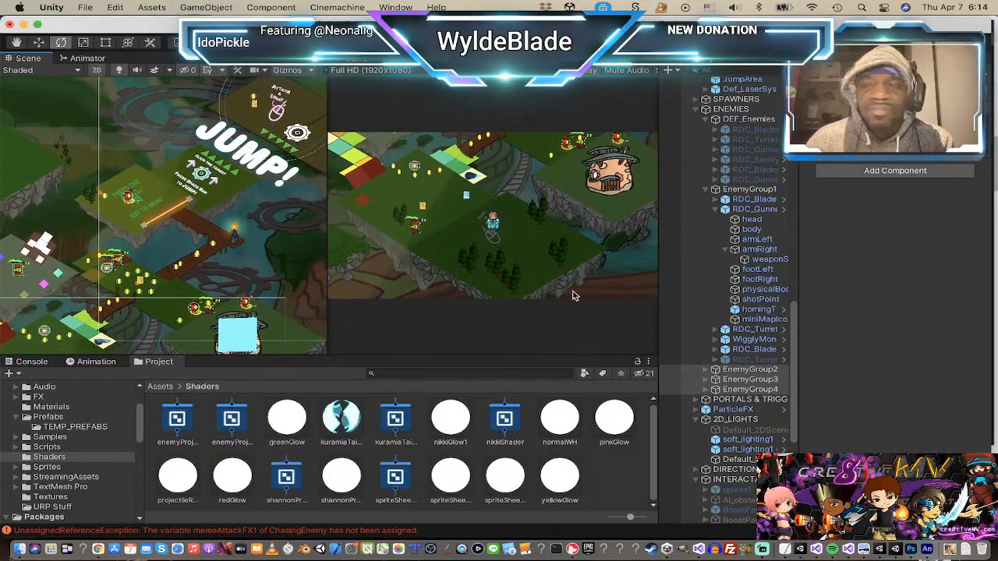
scroll(266, 290, up, 4)
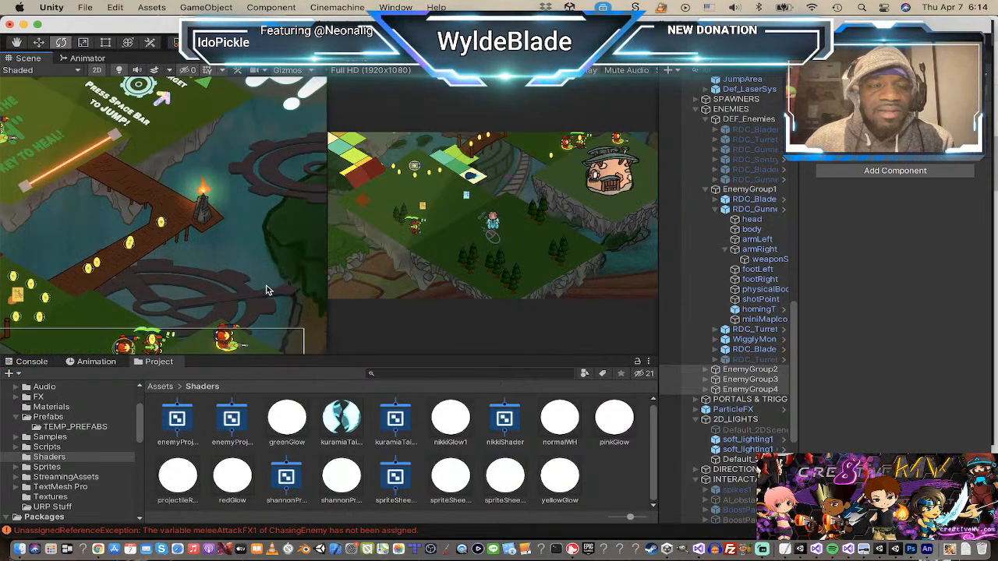
middle_drag(267, 290, 207, 133)
scroll(195, 199, up, 5)
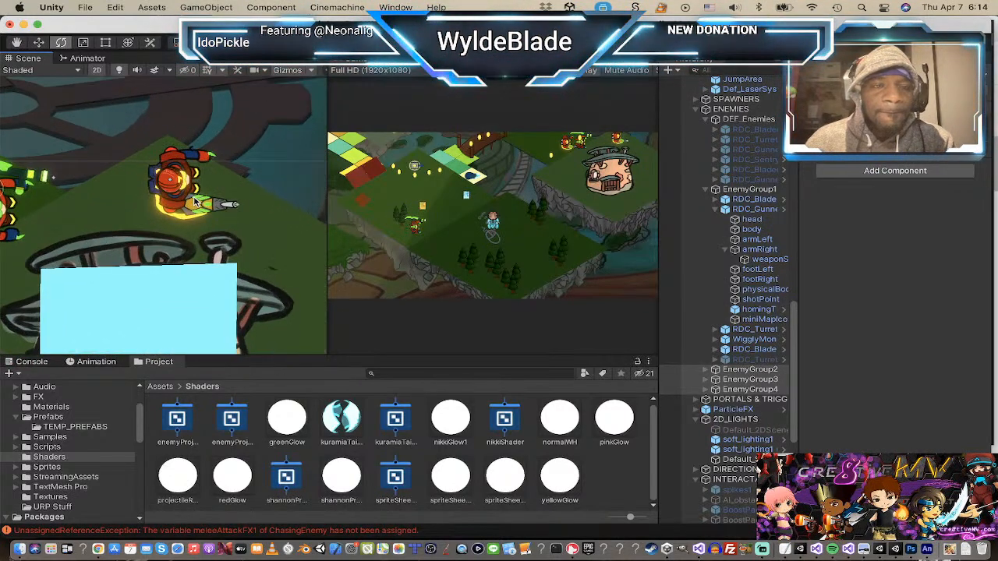
scroll(195, 201, up, 2)
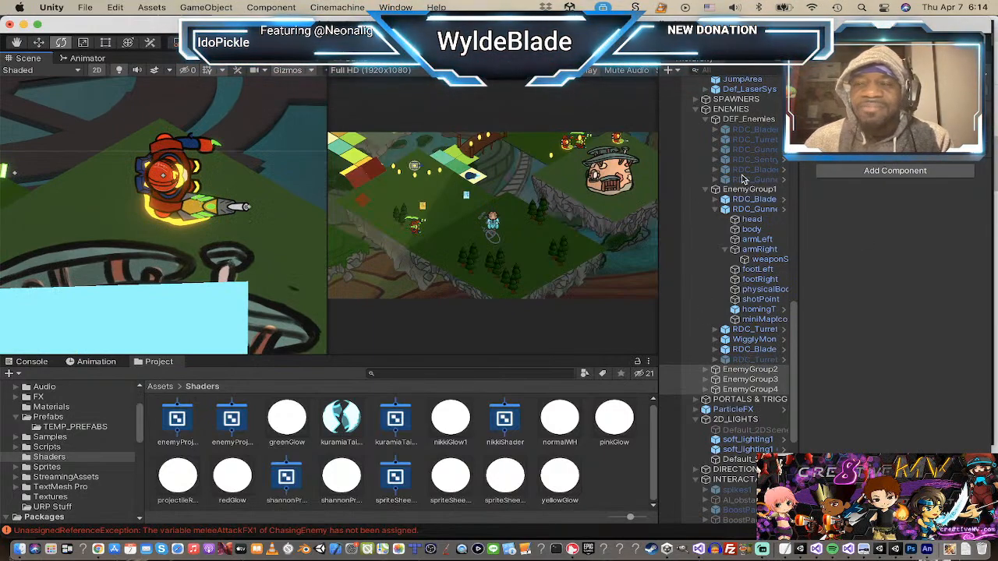
click(757, 210)
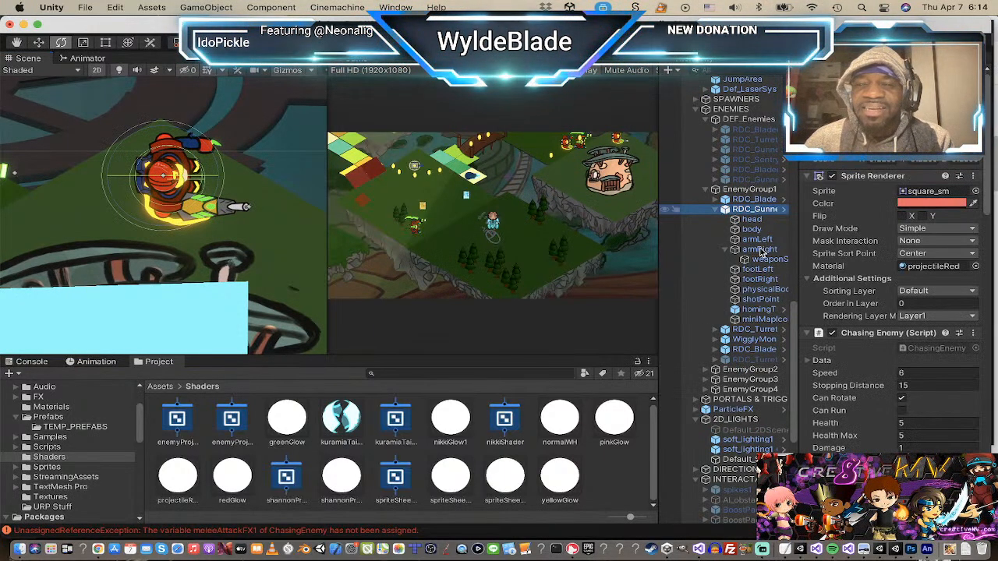
Step: Assign the spriteSheetGreen material to armRight of the RDC gunner in EnemyGroup1, comparing it against spriteSheetOrange
click(758, 250)
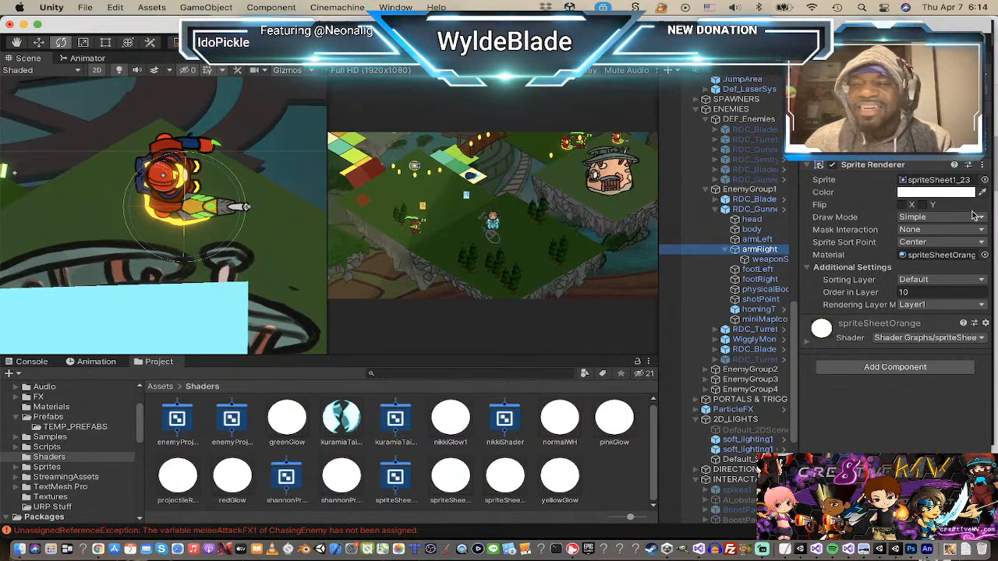
click(985, 258)
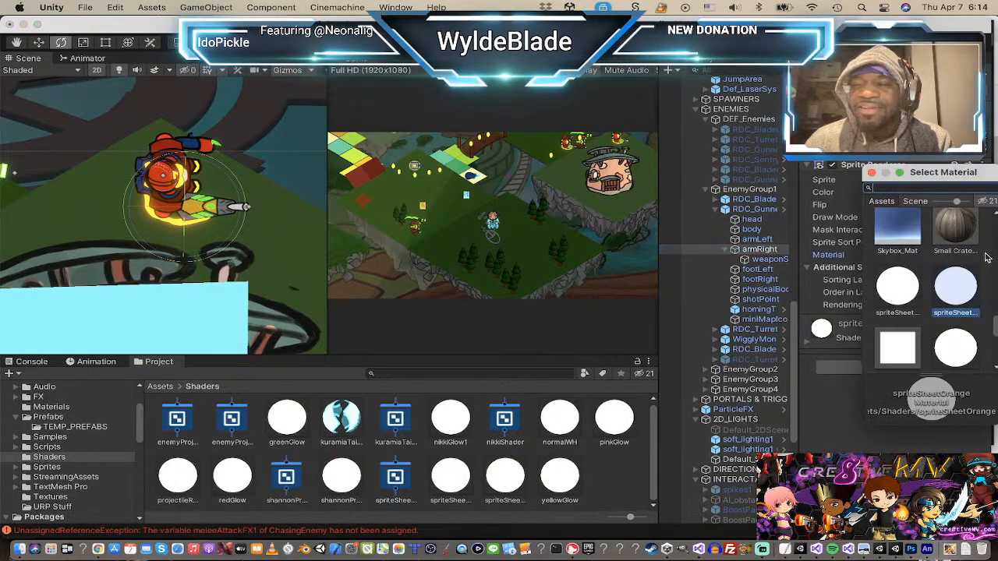
click(886, 288)
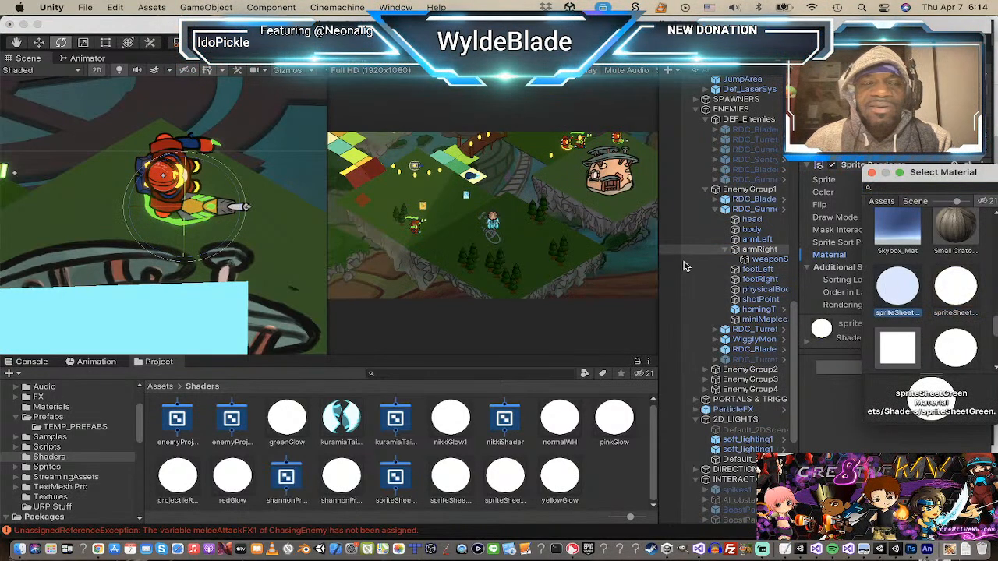
click(776, 264)
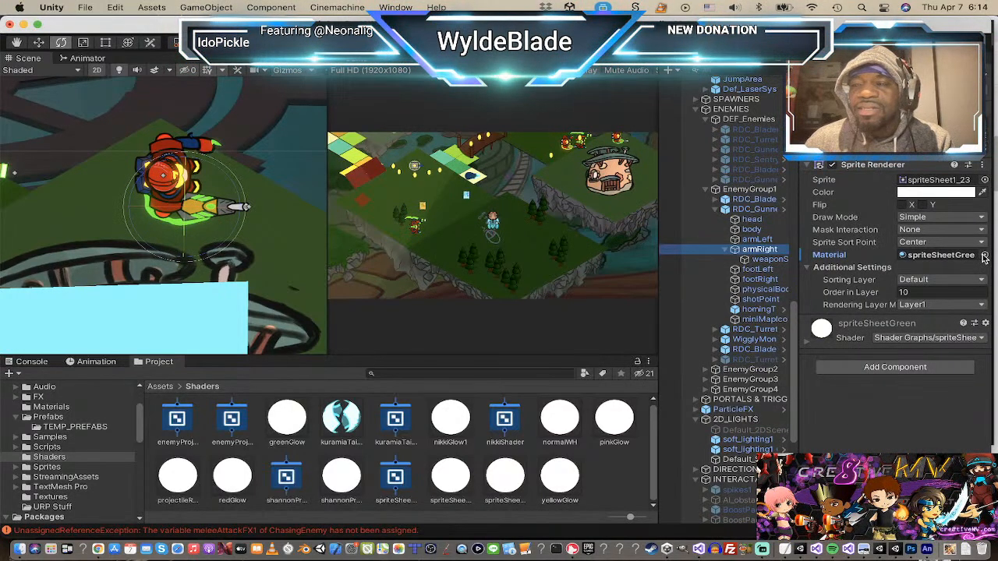
click(985, 258)
click(952, 293)
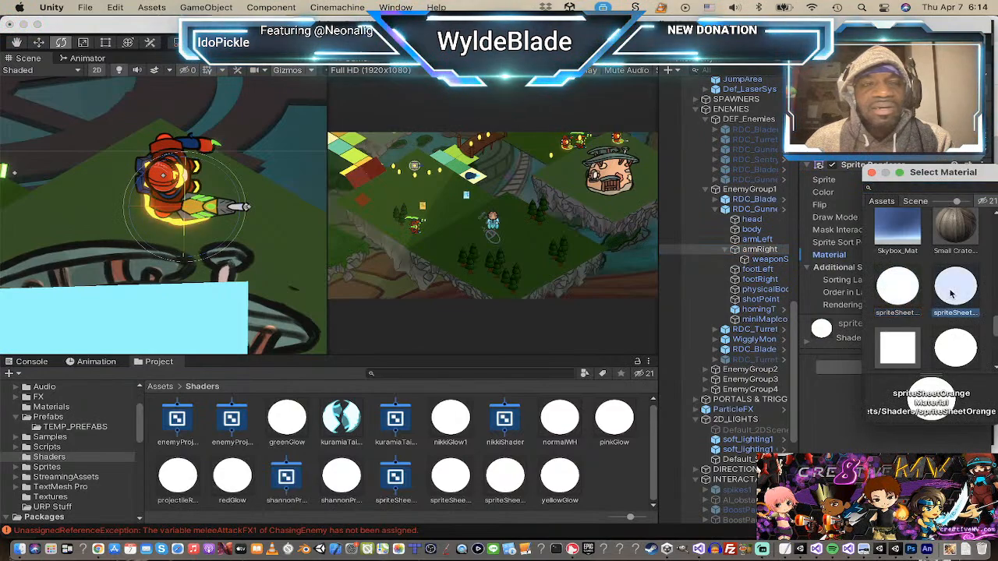
click(904, 294)
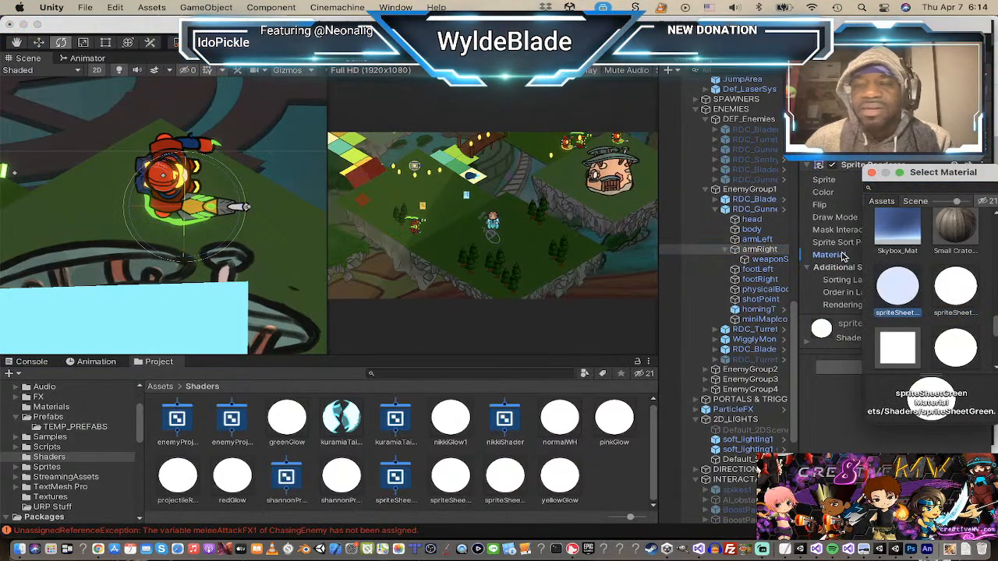
click(768, 260)
Step: Assign the spriteSheetOrange material to the weapon sprite under the gunner's armRight and close the material picker
click(768, 259)
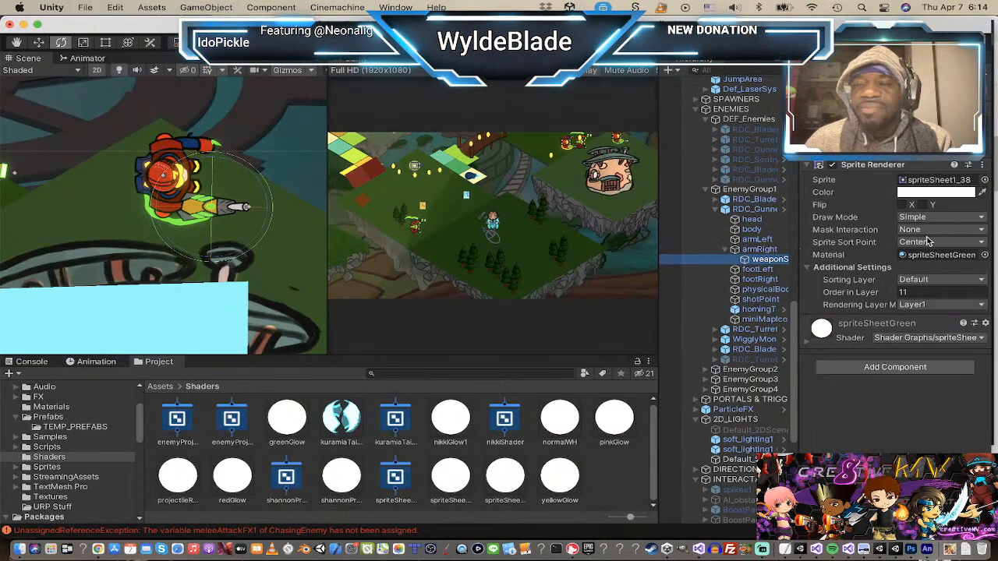
click(985, 255)
click(958, 282)
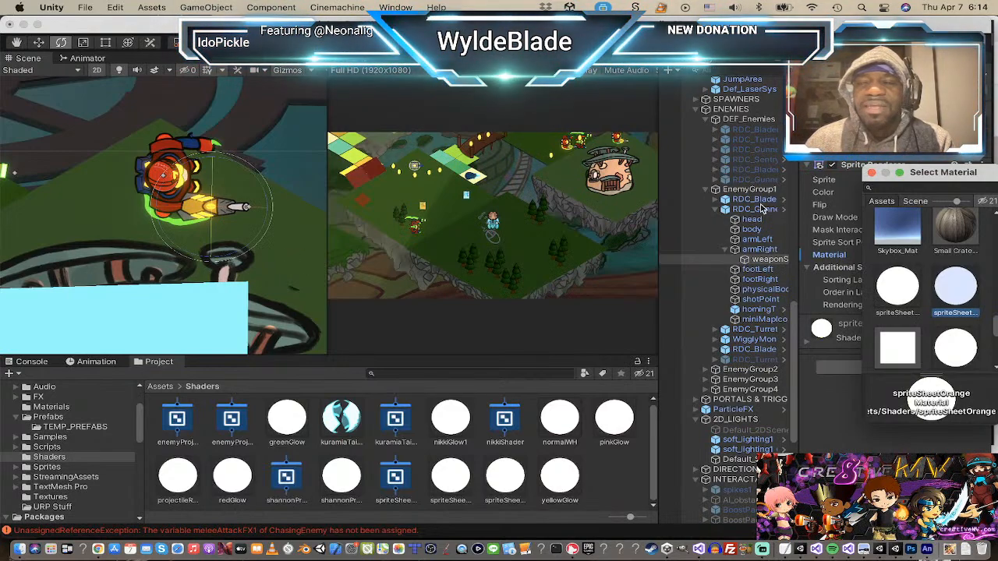
click(763, 213)
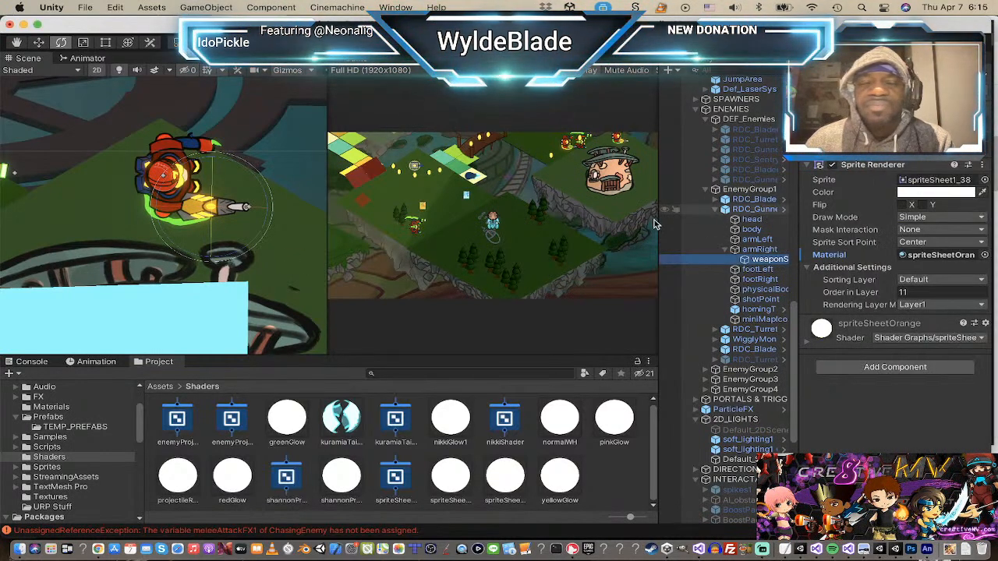
Step: Compare the edited gunner with its neighbours, and apply all of its armRight and weaponSprite overrides to the prefab
scroll(11, 201, down, 2)
middle_drag(31, 205, 217, 211)
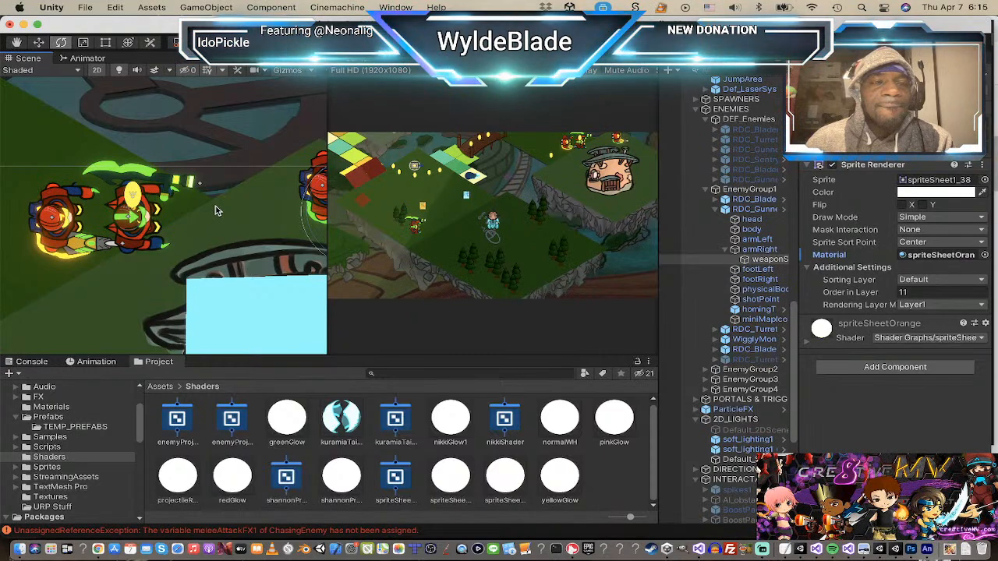
scroll(217, 210, down, 3)
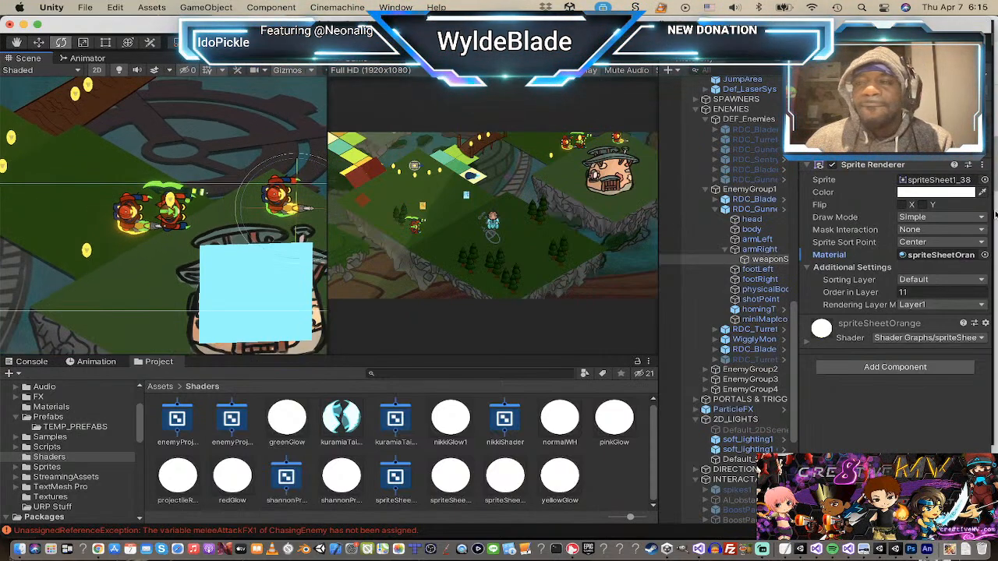
click(755, 209)
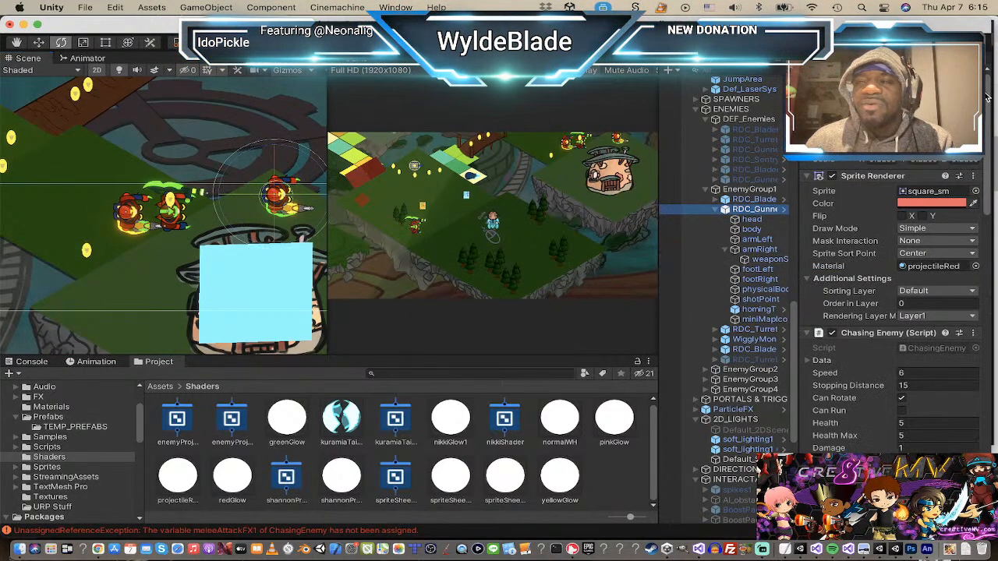
click(950, 104)
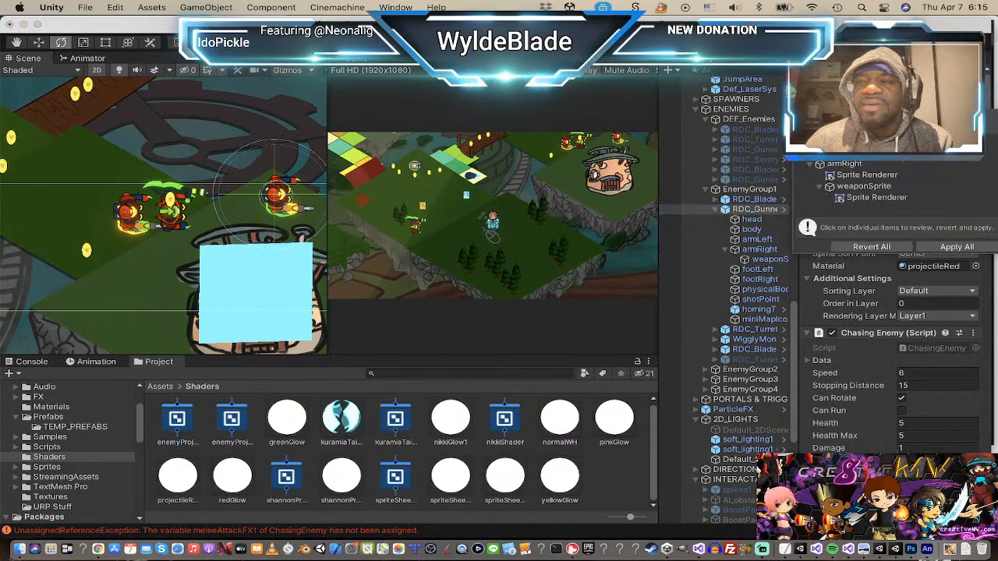
click(970, 248)
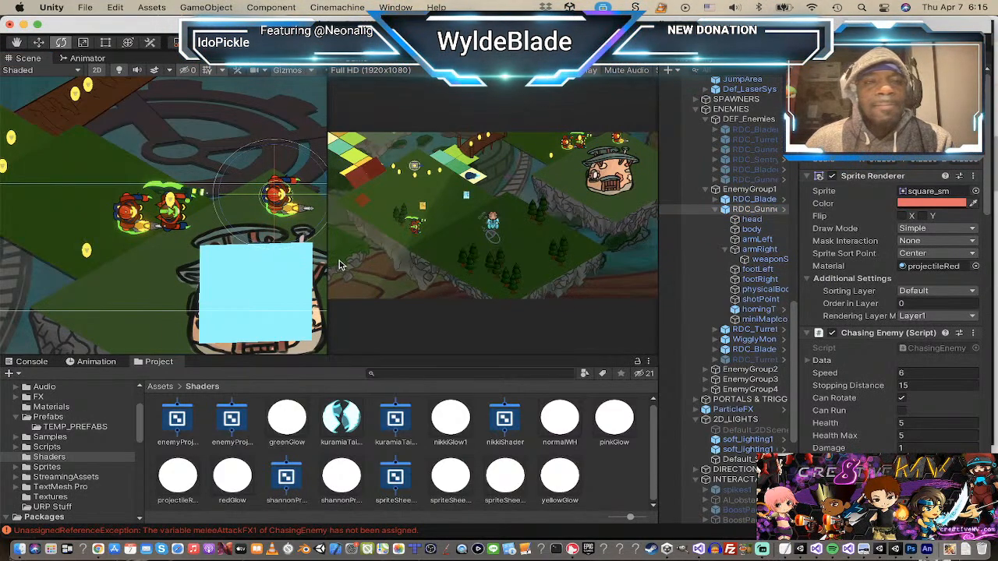
Step: Inspect the updated gunners across the level and collapse EnemyGroup1 in the object hierarchy
scroll(164, 230, up, 3)
scroll(163, 230, down, 5)
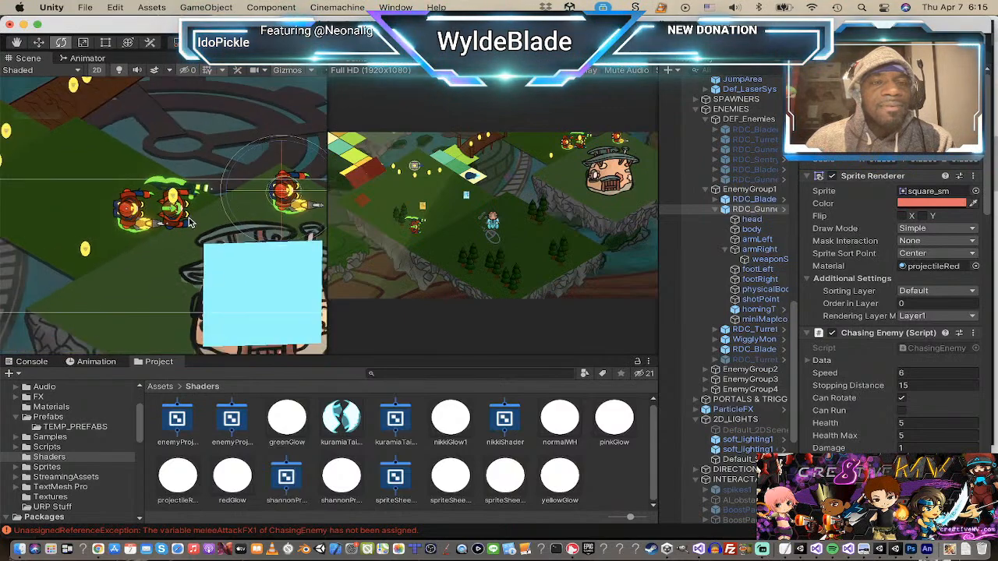
scroll(166, 215, down, 3)
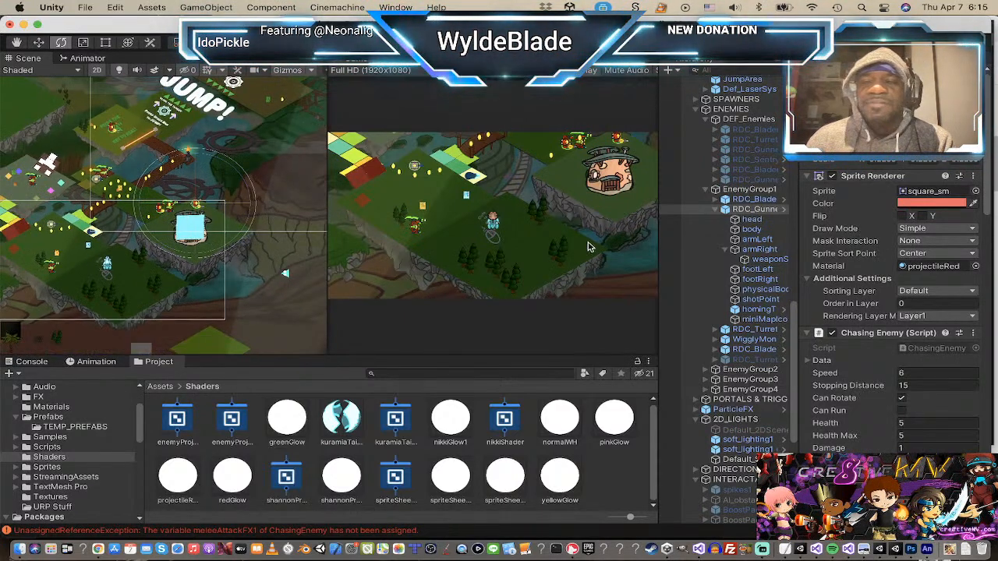
scroll(764, 265, down, 6)
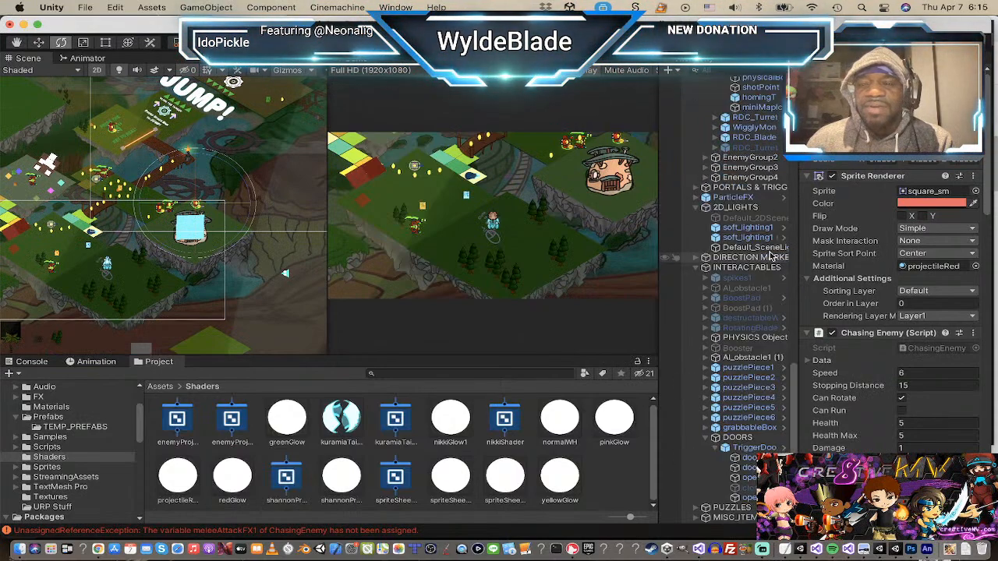
scroll(775, 258, down, 8)
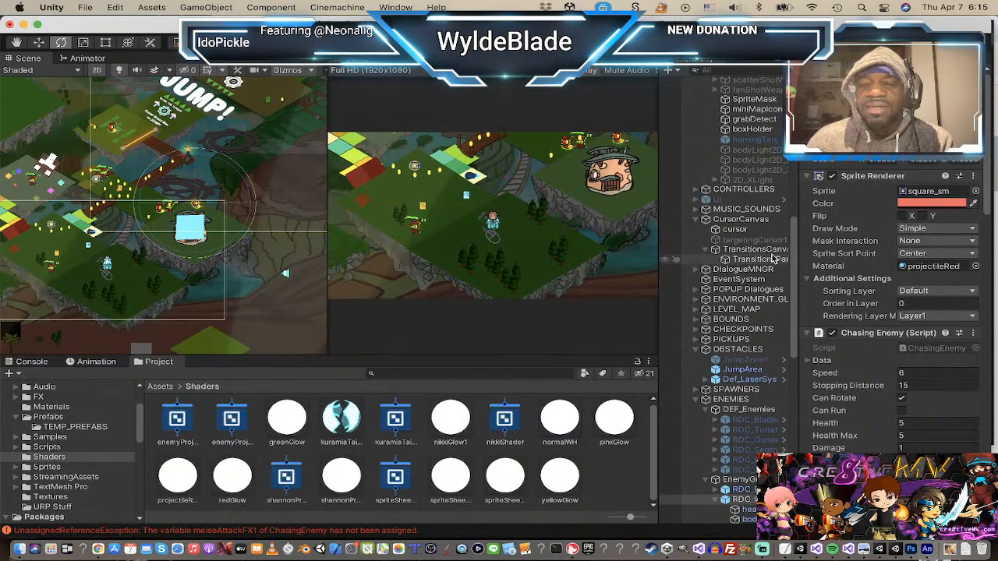
scroll(772, 259, down, 7)
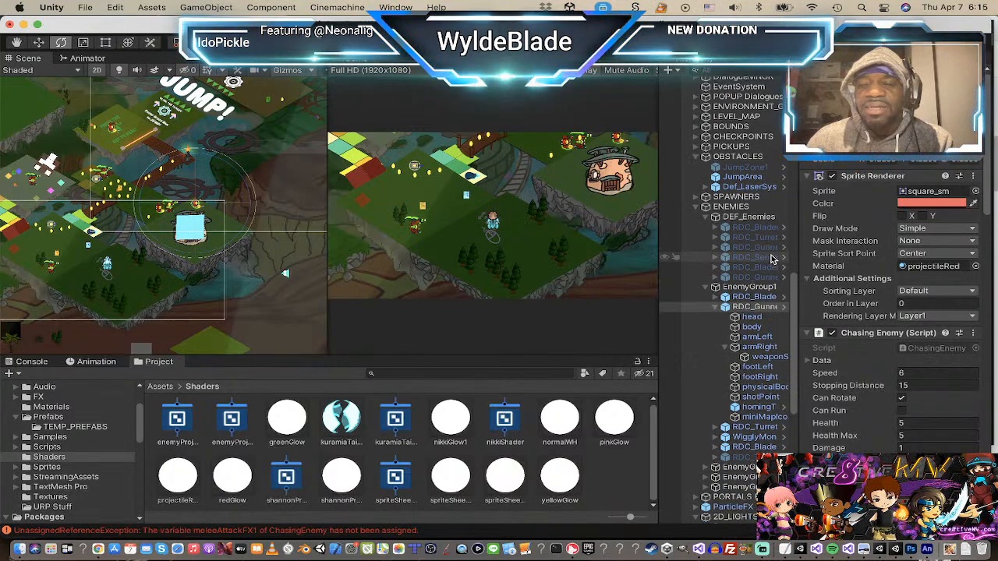
click(707, 289)
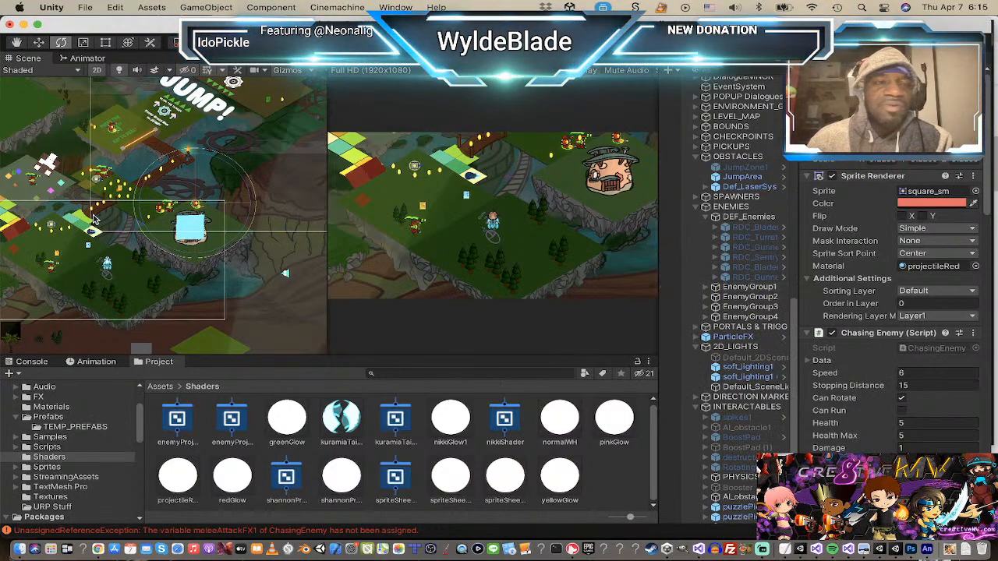
scroll(93, 214, down, 2)
scroll(115, 169, up, 3)
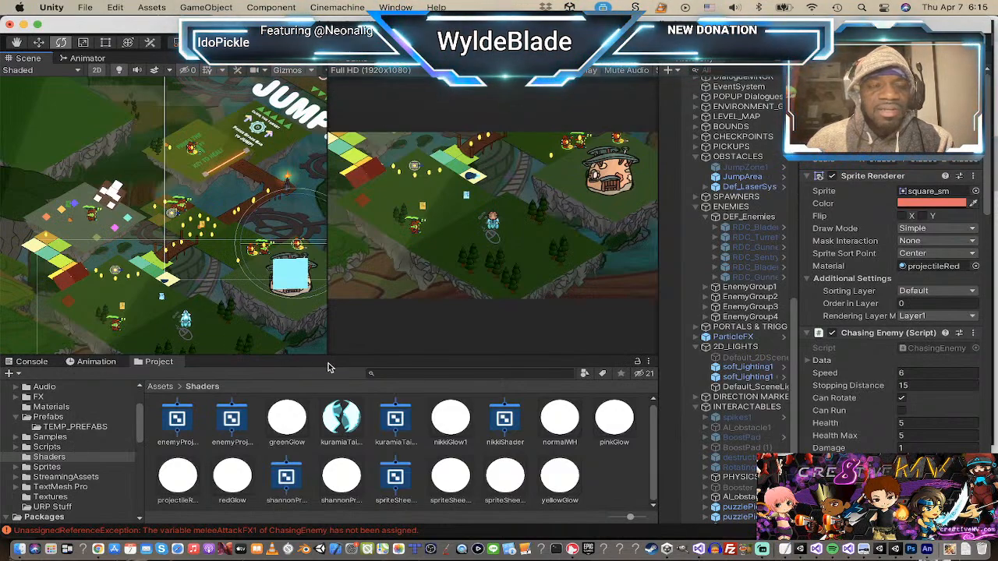
Step: Show the console messages and shrink the console area to give the scene and game views more height
click(33, 363)
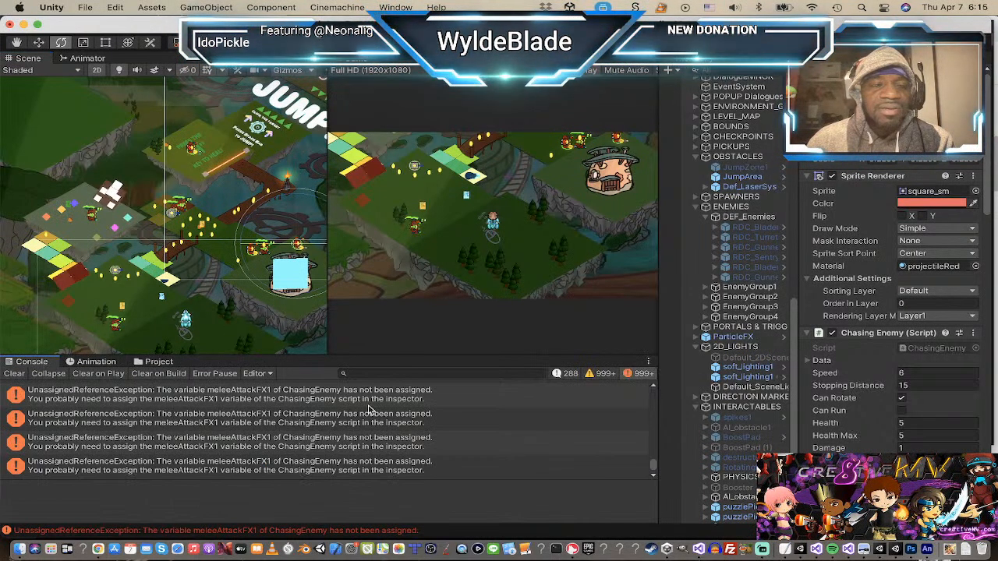
drag(349, 361, 344, 410)
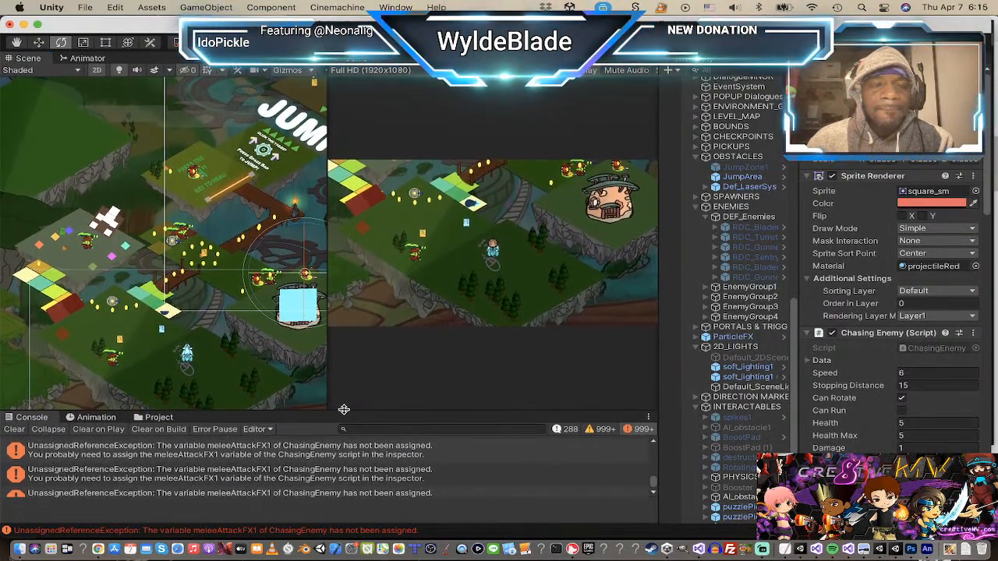
middle_drag(226, 315, 177, 293)
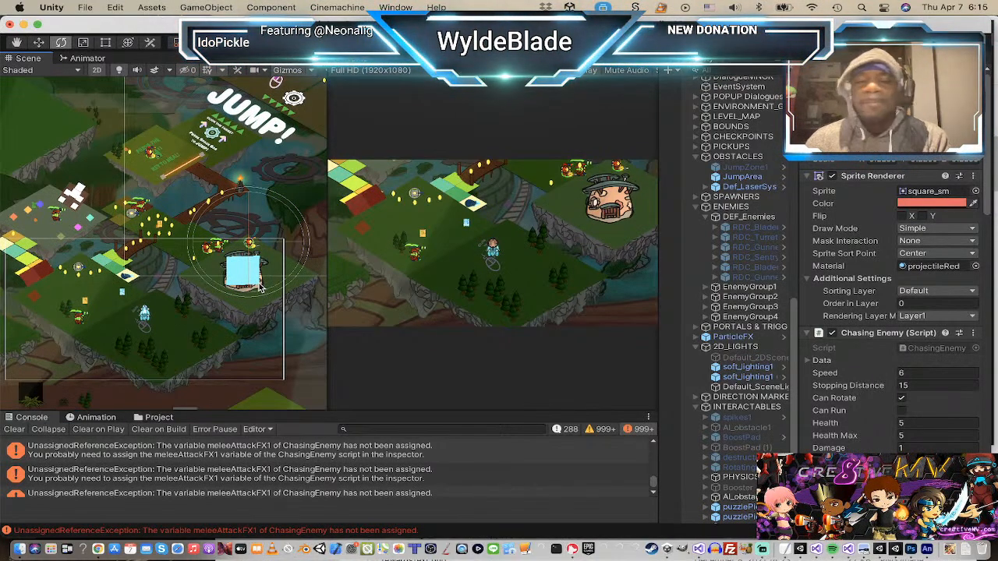
scroll(214, 275, up, 3)
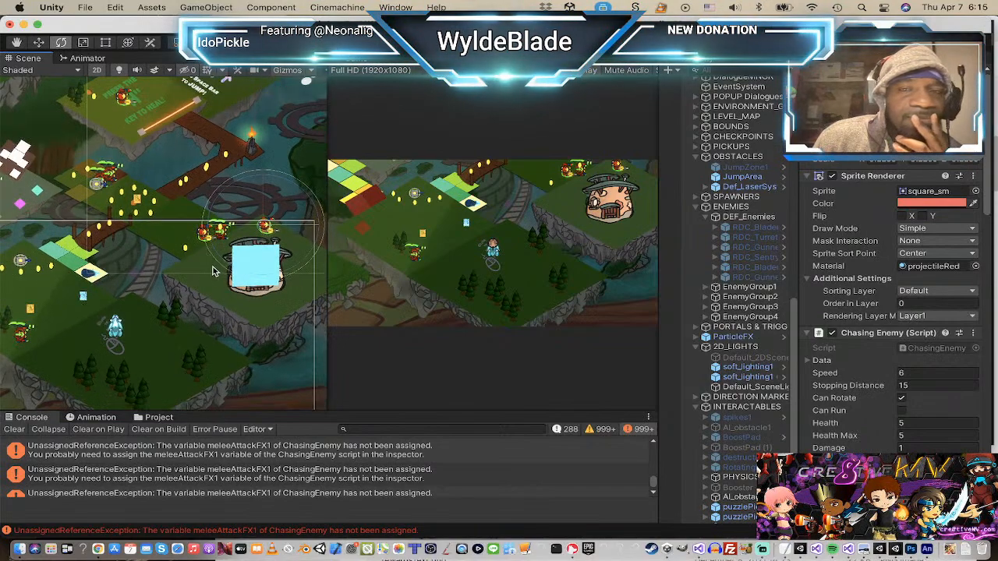
scroll(109, 268, down, 3)
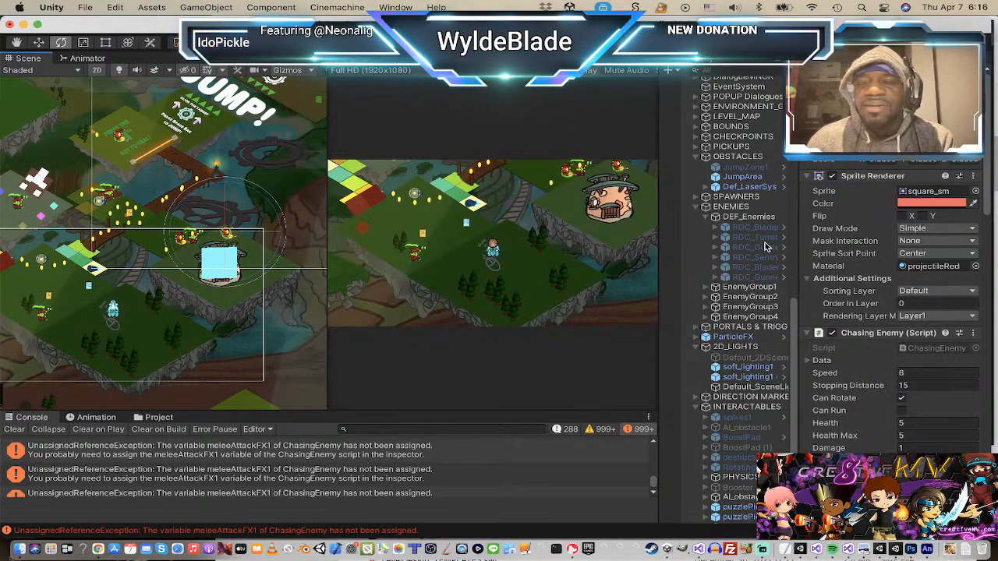
Step: Stretch the RDC turret in EnemyGroup1 slightly along its vertical axis with the Scale tool
click(716, 287)
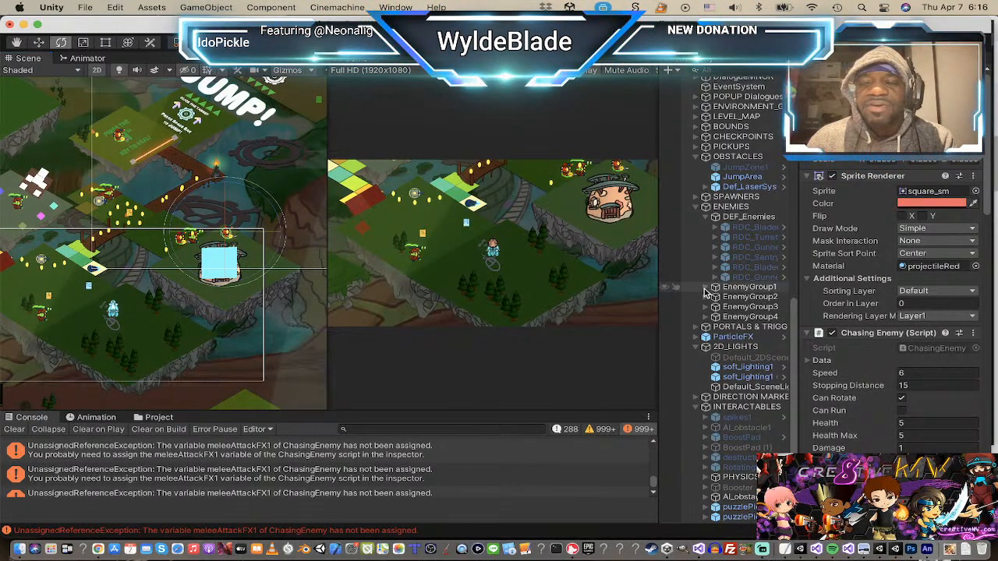
click(736, 306)
click(718, 308)
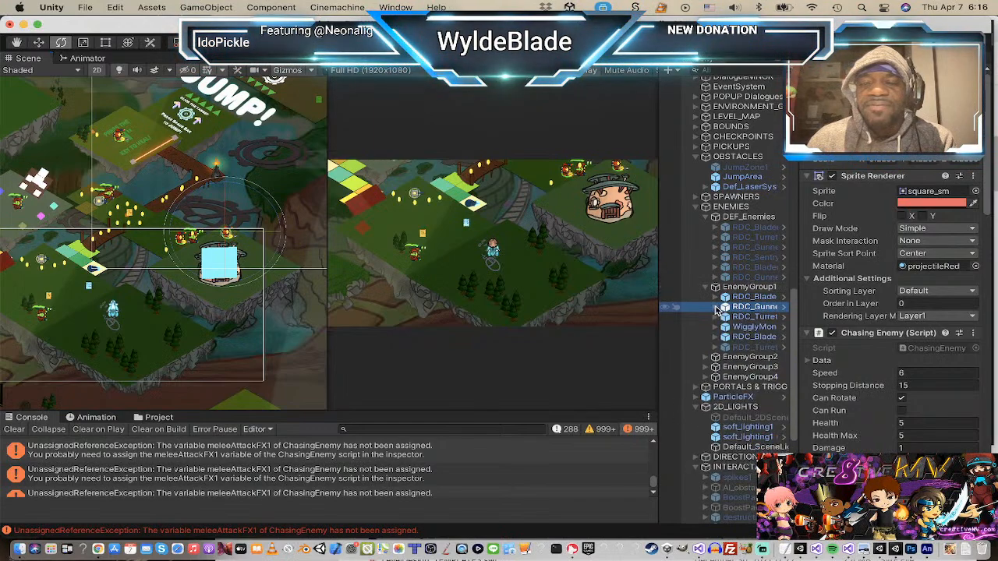
click(725, 317)
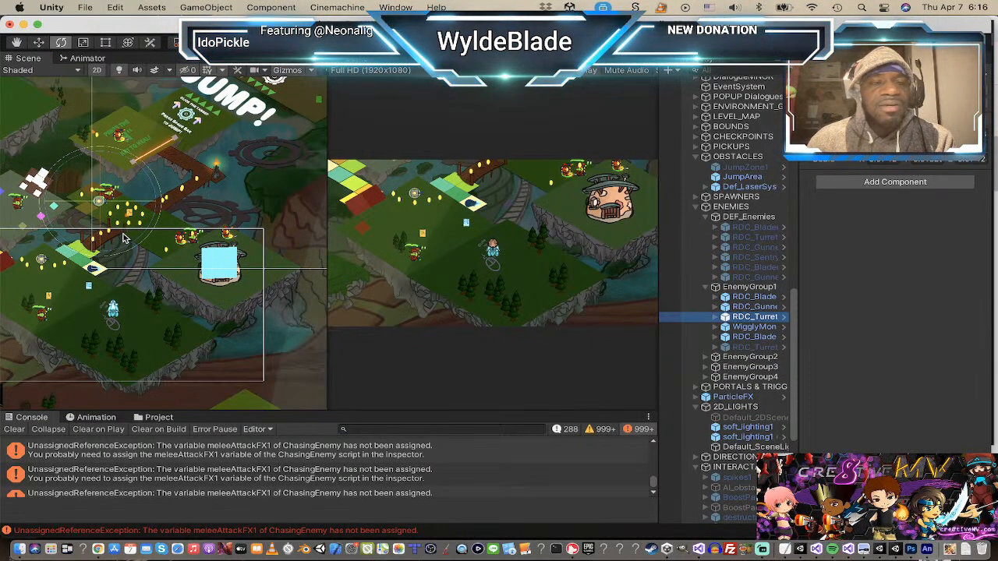
scroll(127, 234, up, 10)
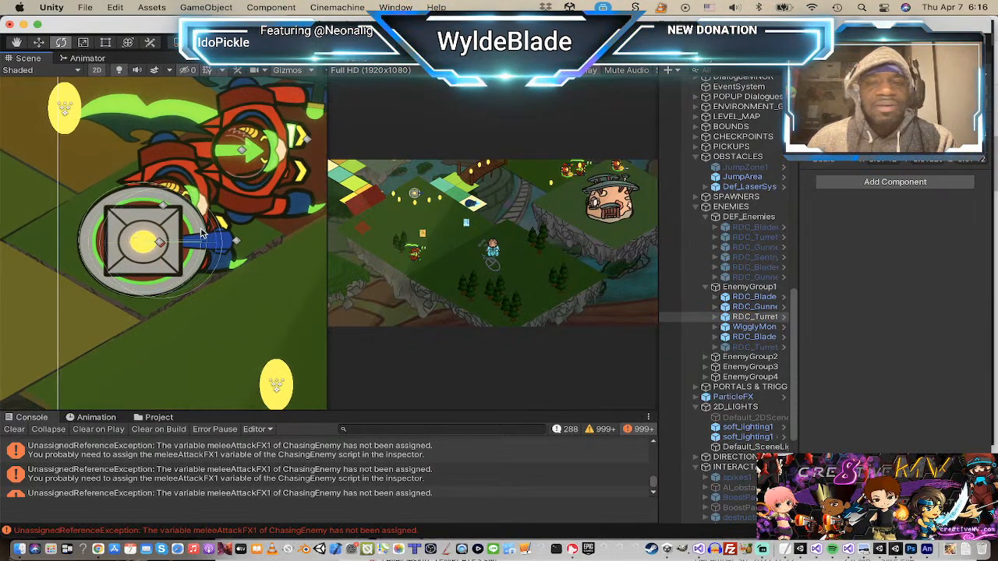
scroll(206, 213, down, 4)
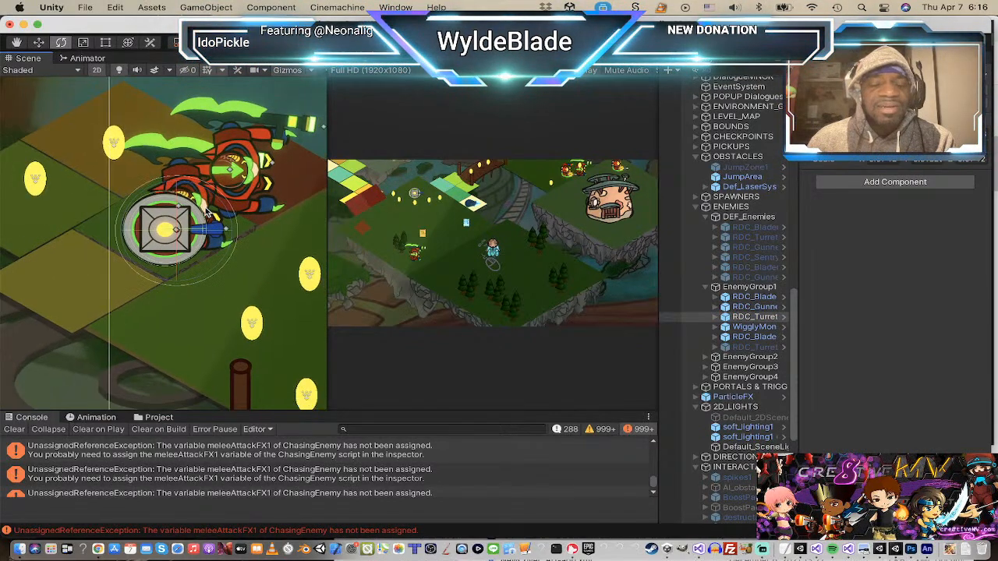
key(t)
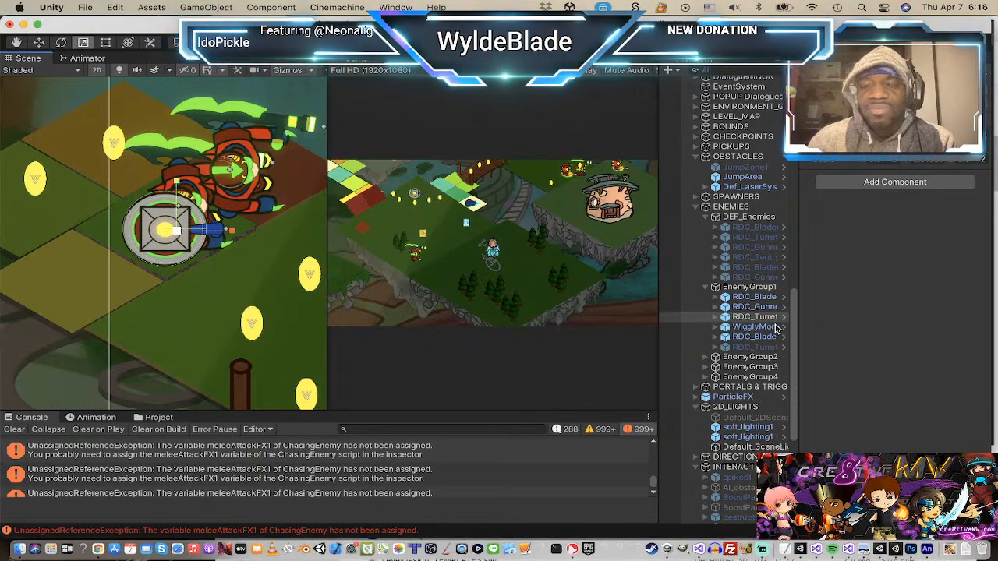
click(725, 318)
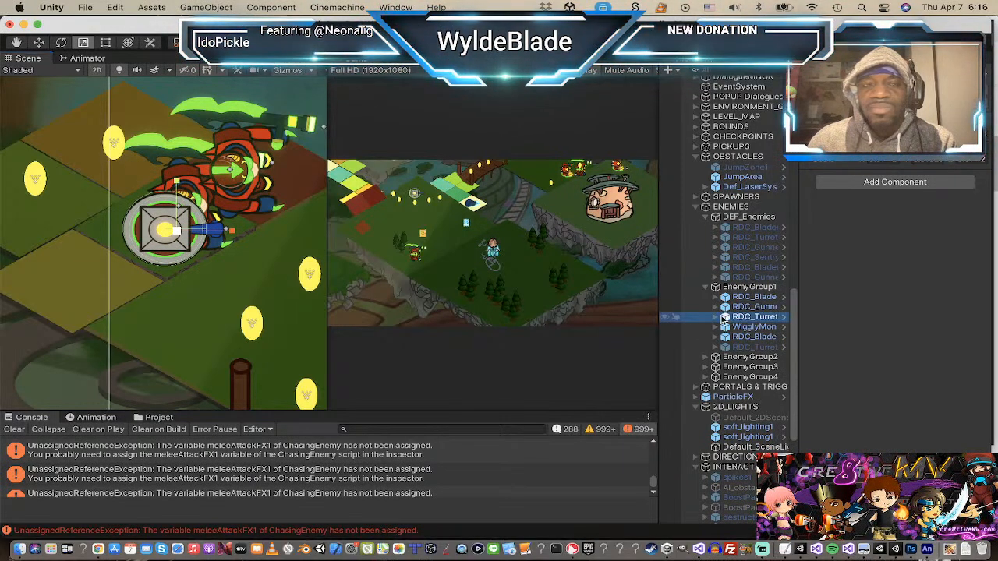
click(178, 186)
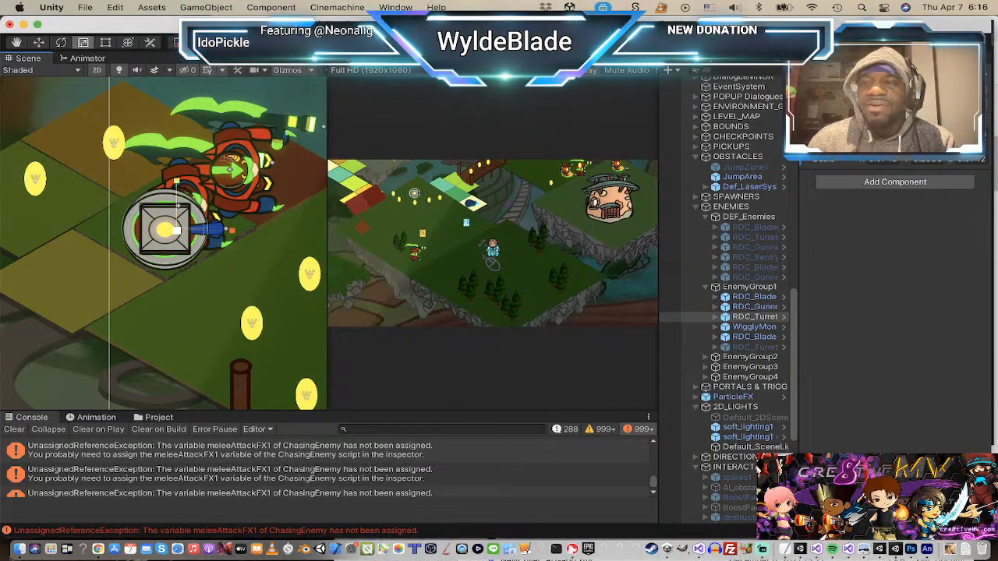
Step: Apply all overrides of the RDC turret in EnemyGroup1 to its prefab
click(958, 110)
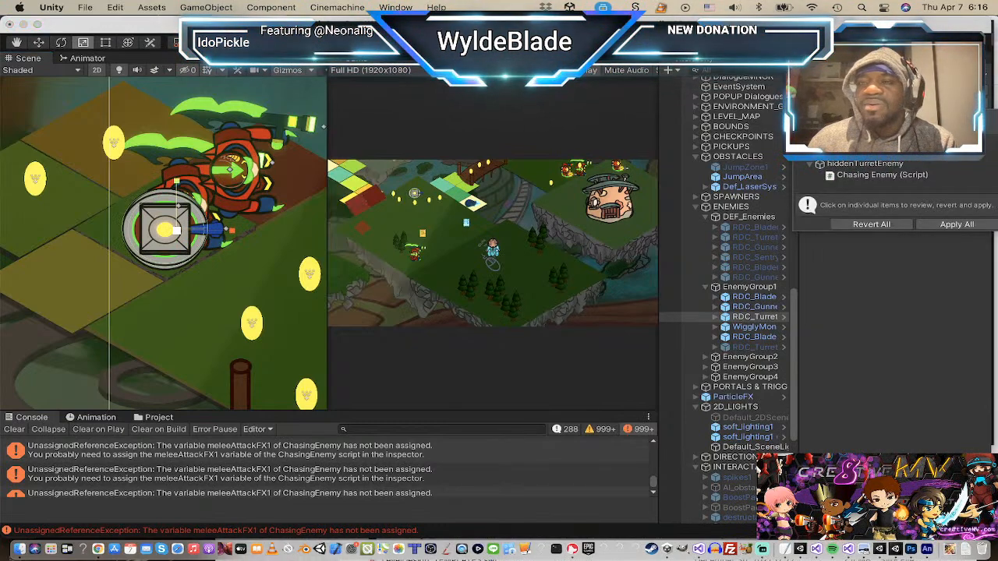
click(917, 336)
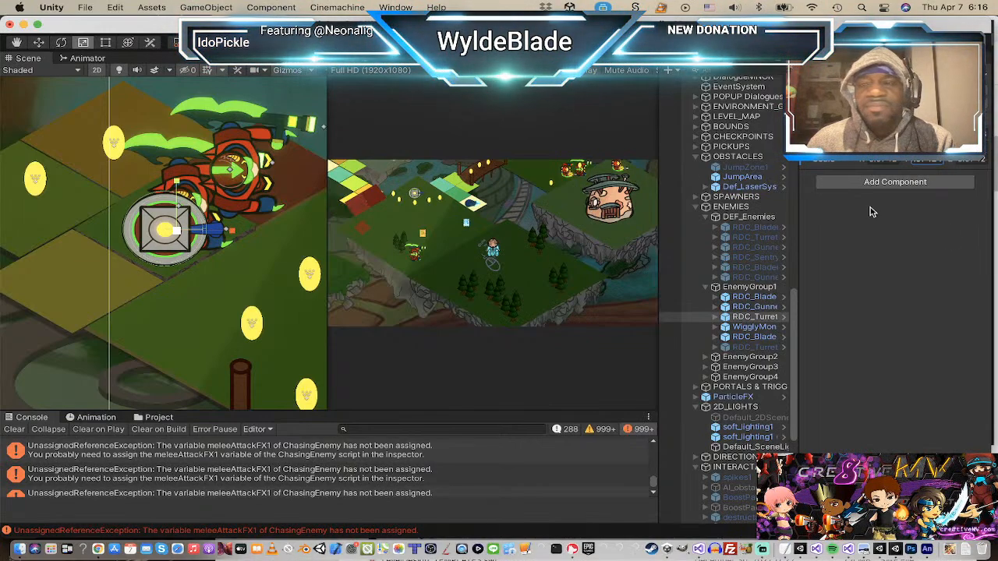
click(748, 317)
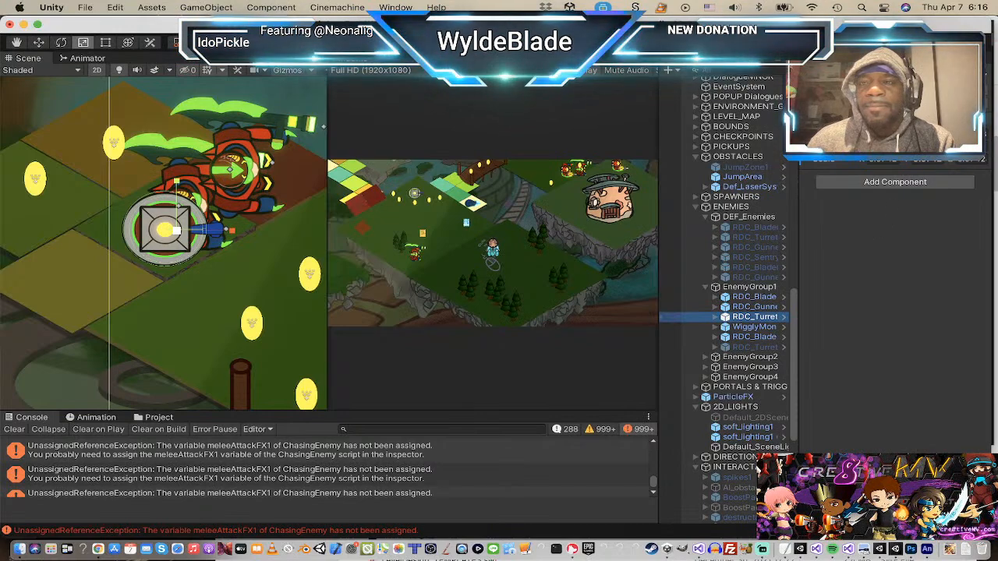
click(956, 104)
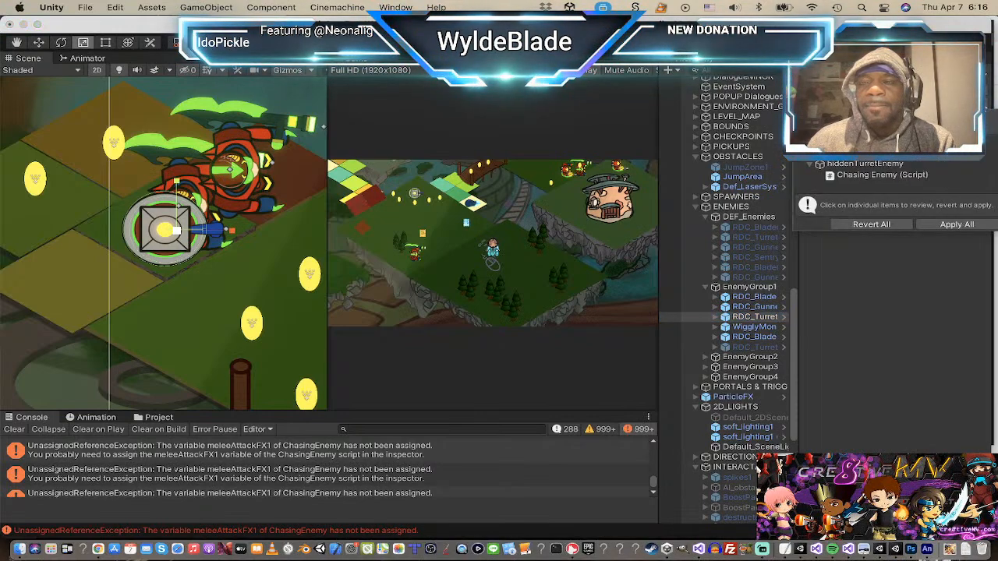
click(959, 224)
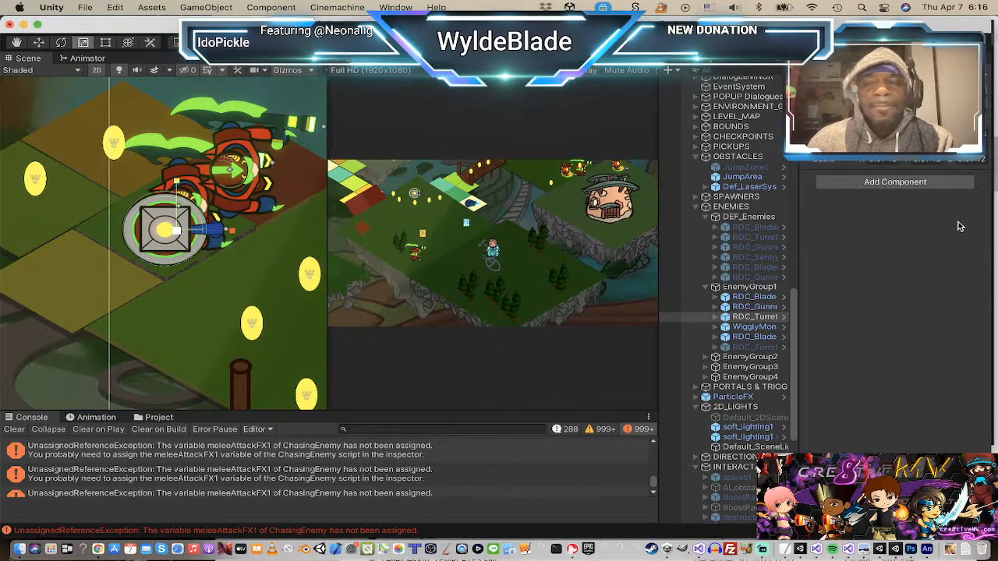
Step: Deactivate EnemyGroup2, EnemyGroup3 and EnemyGroup4 together, leaving EnemyGroup1 active
click(741, 288)
click(755, 359)
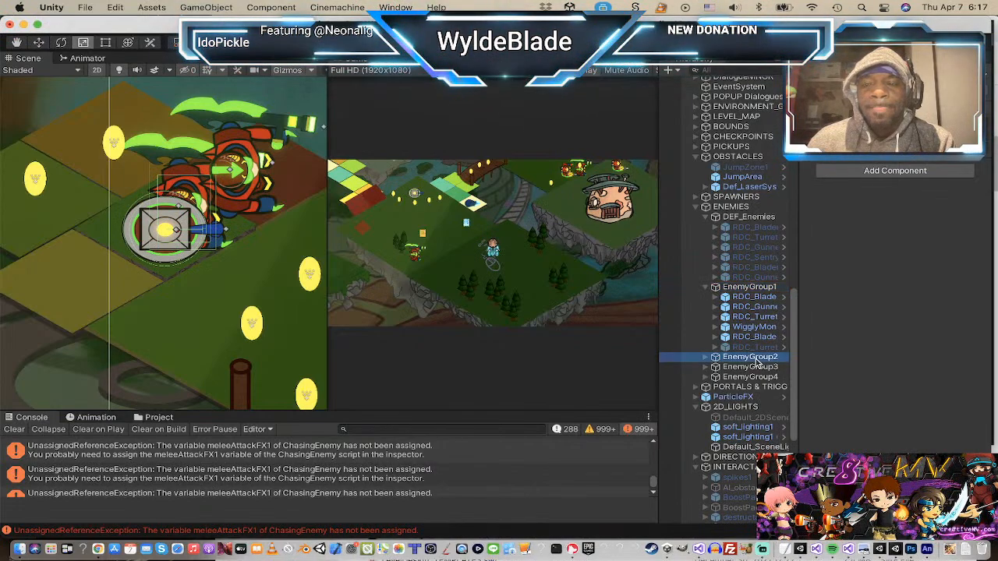
shift+click(755, 378)
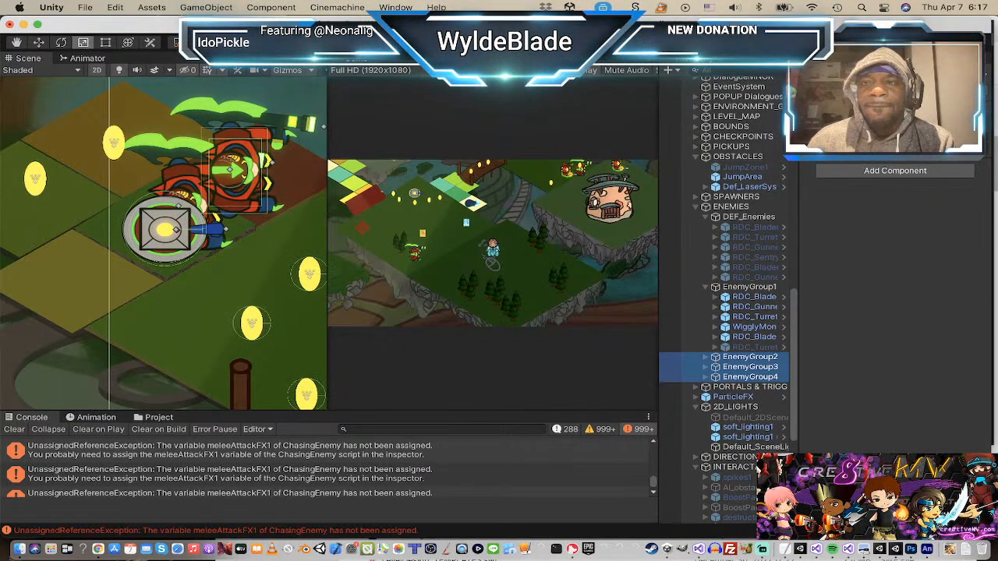
click(827, 75)
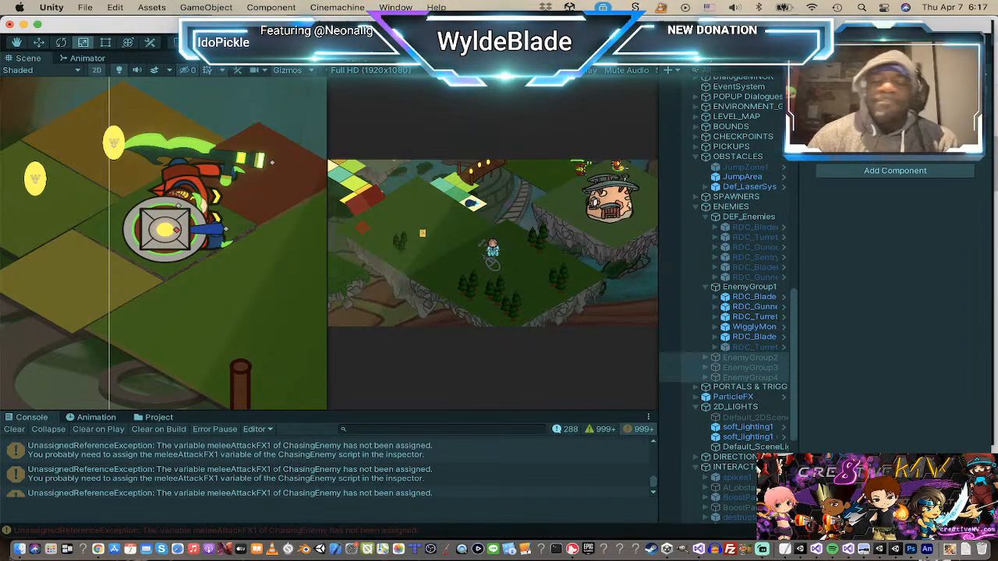
Step: Playtest the level, moving the player character around the starting platform to check how the EnemyGroup1 enemies chase and shoot
click(481, 42)
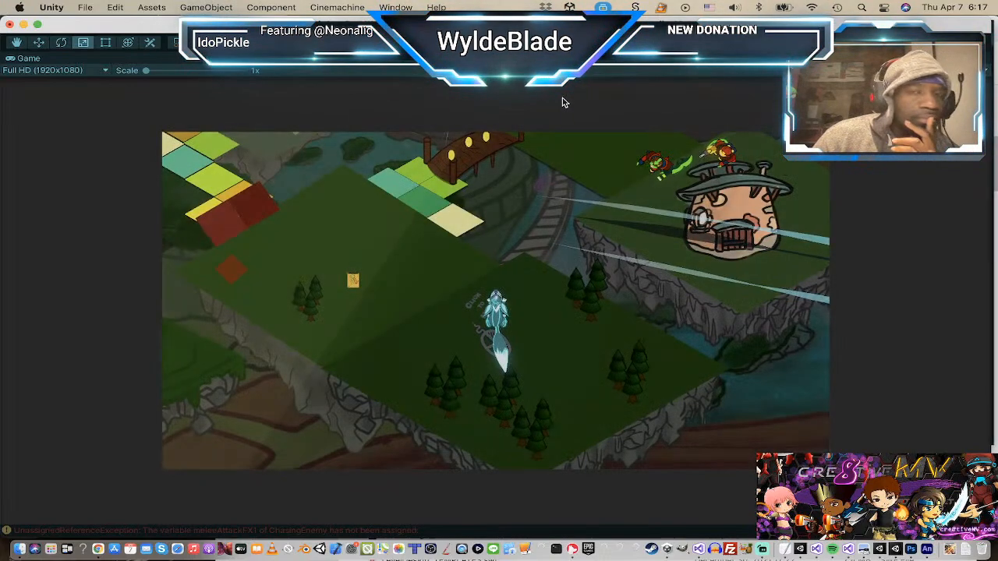
click(416, 214)
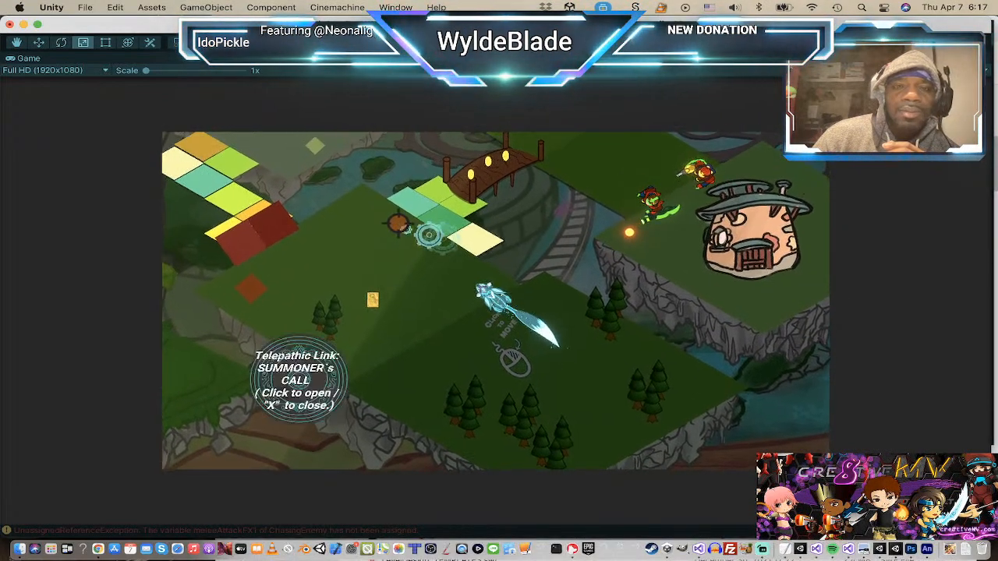
click(471, 337)
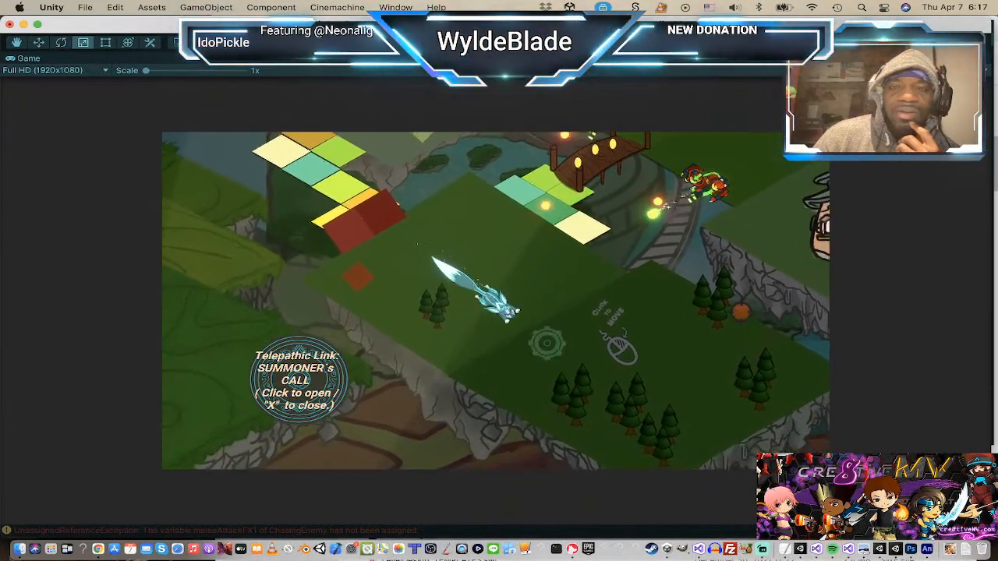
click(716, 316)
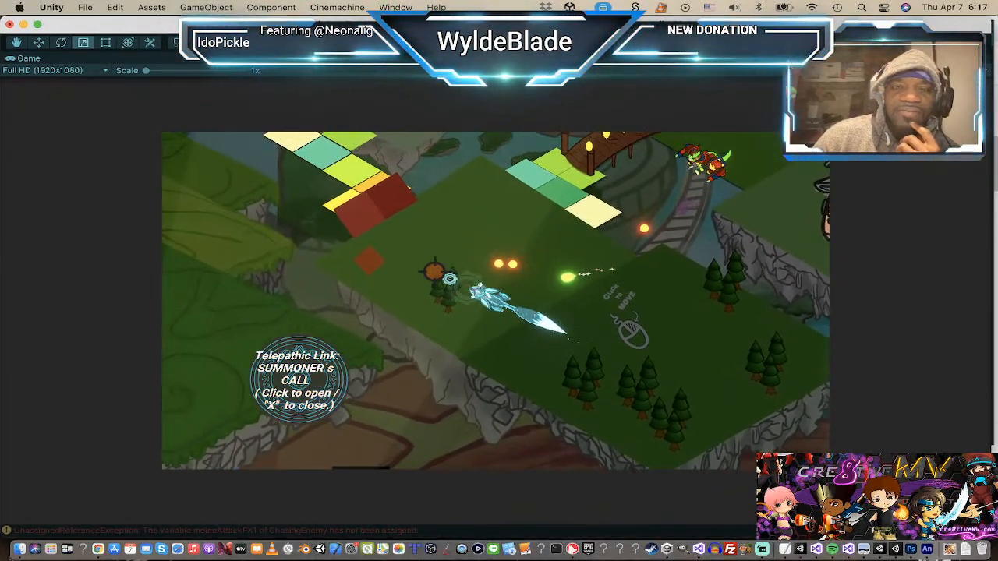
click(560, 235)
click(538, 328)
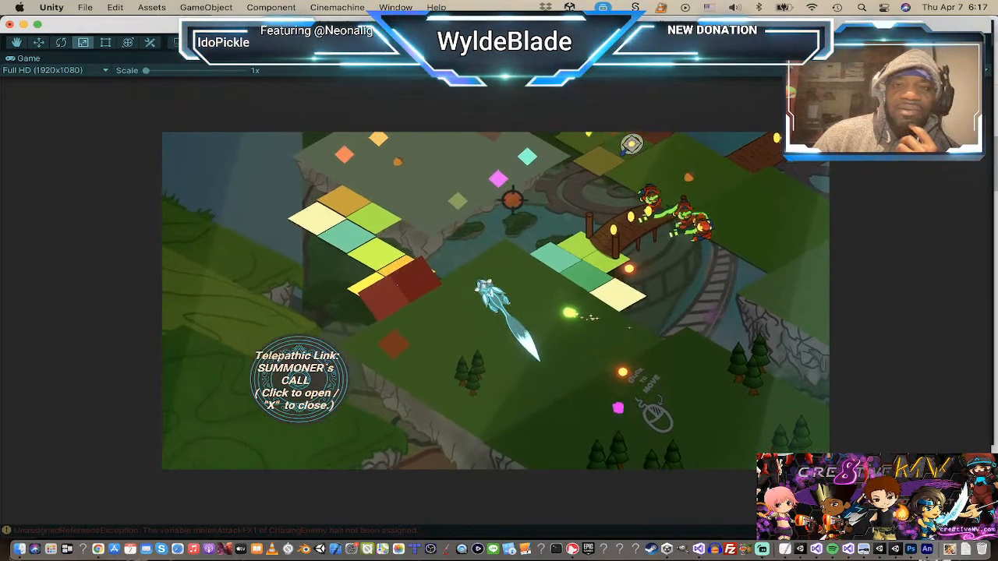
click(605, 323)
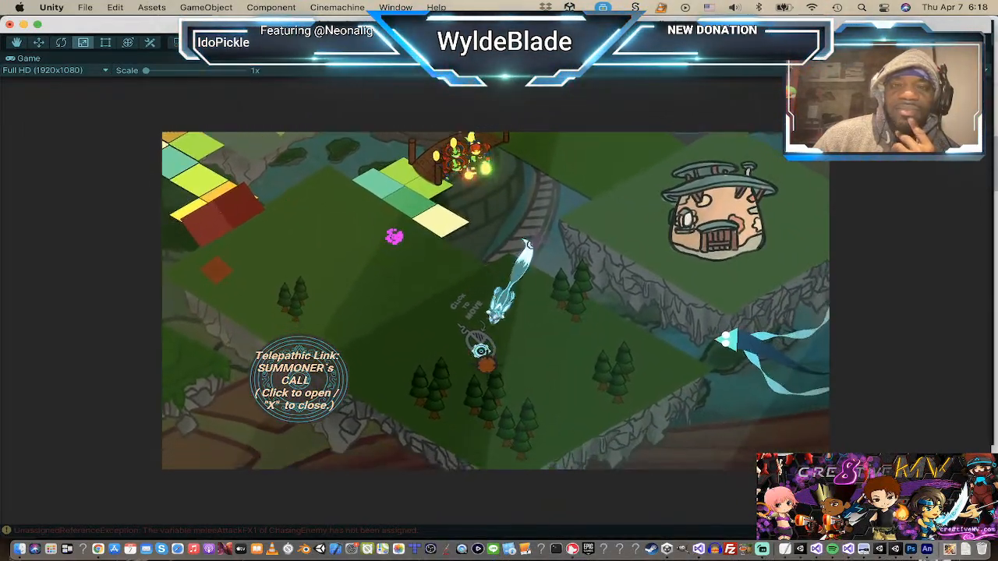
Step: Playtest the level by moving the spirit fox across the platforms to the JUMP! area, and exit Play mode
click(427, 259)
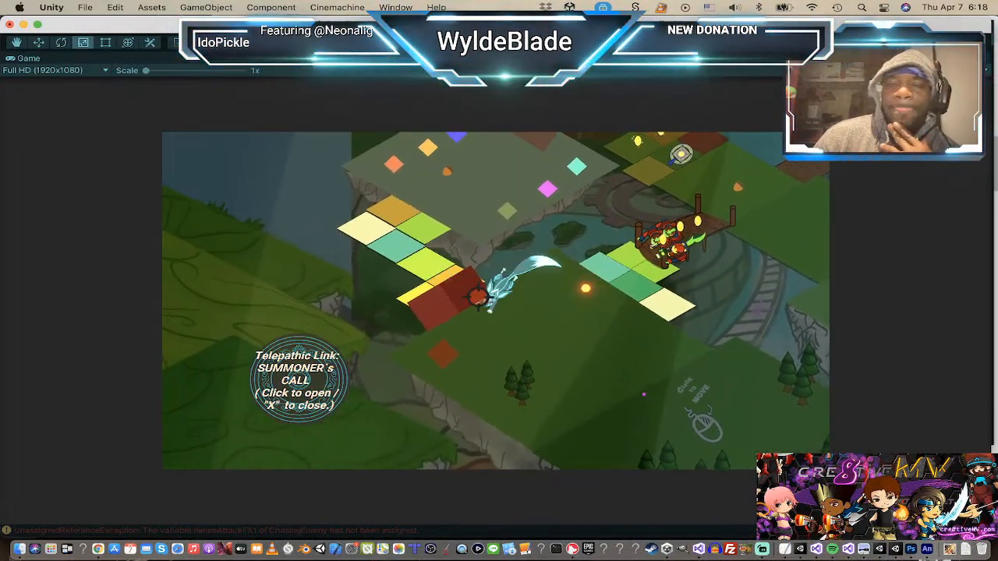
click(546, 313)
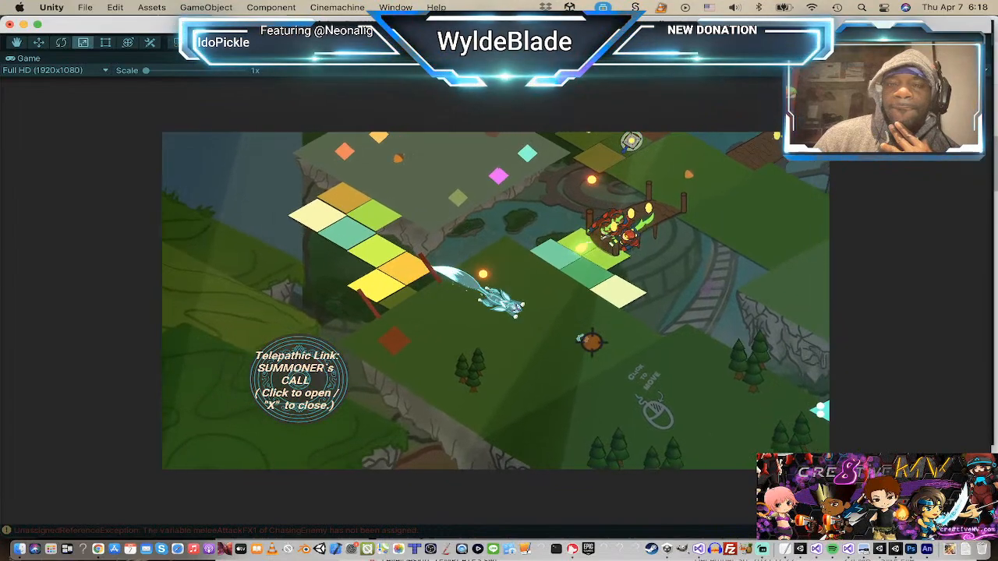
click(577, 343)
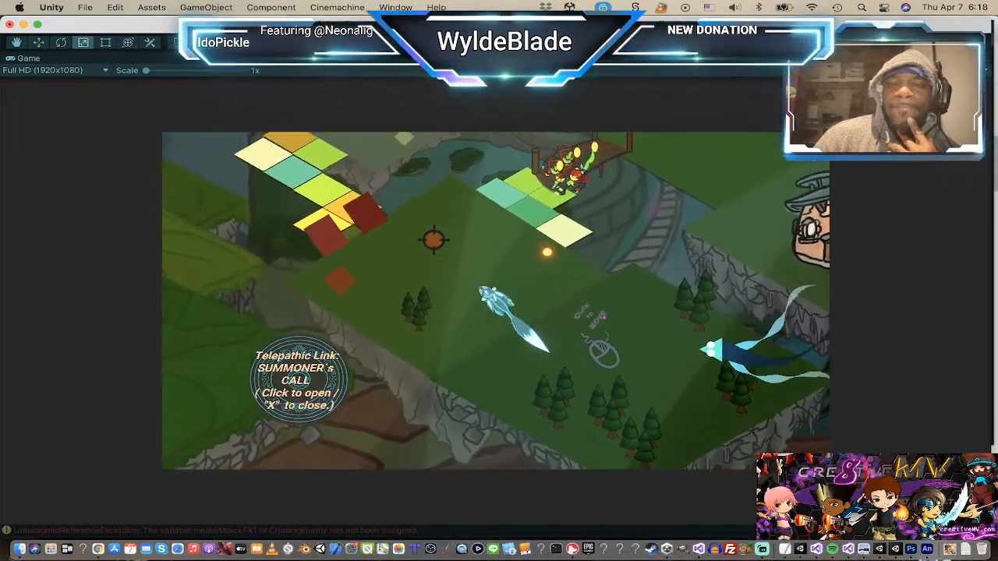
click(579, 333)
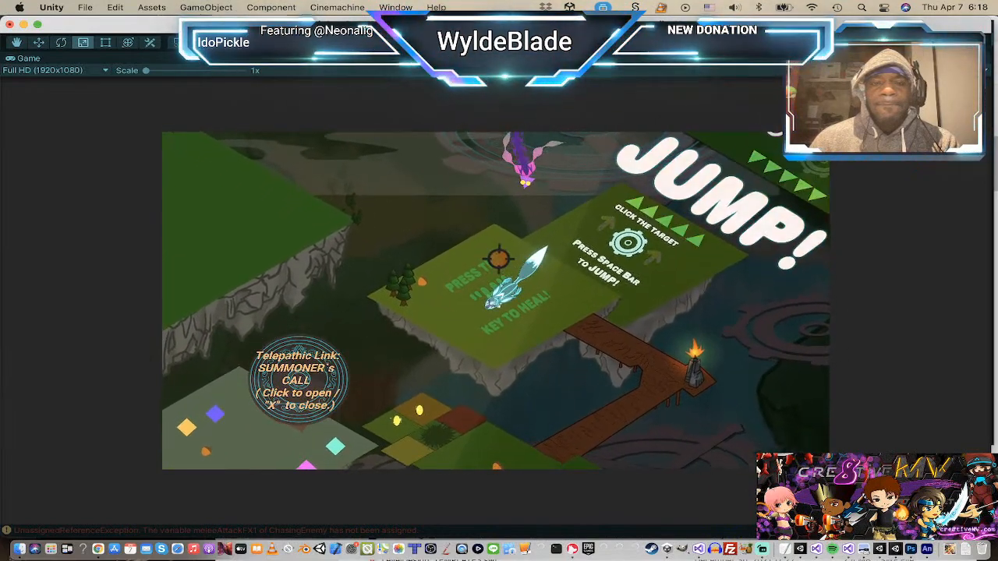
key(x)
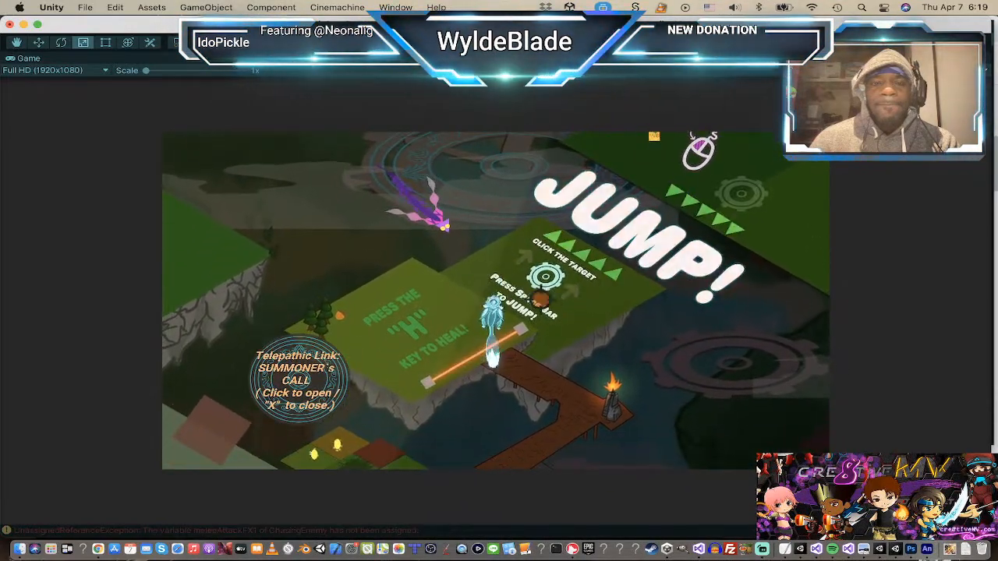
key(x)
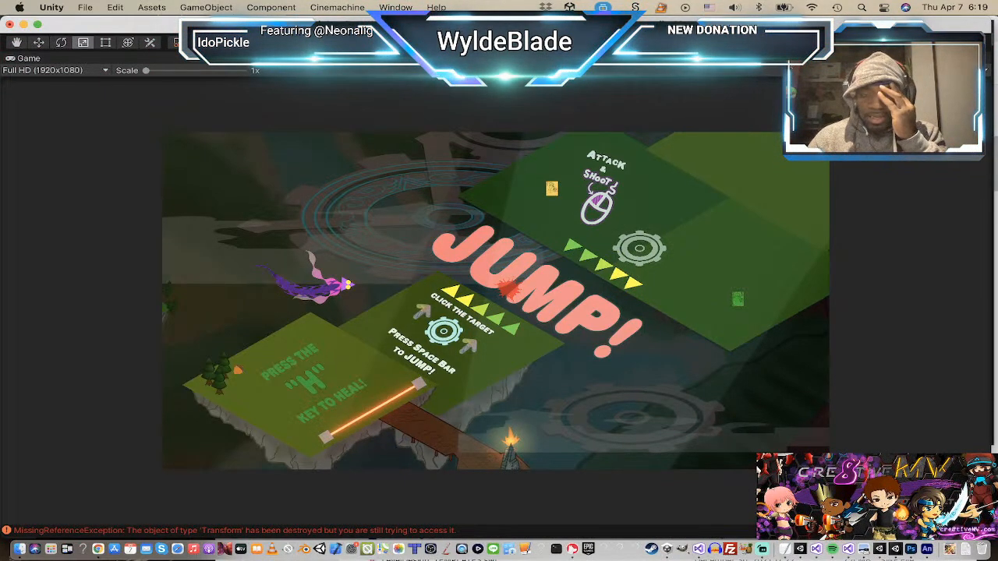
key(super+p)
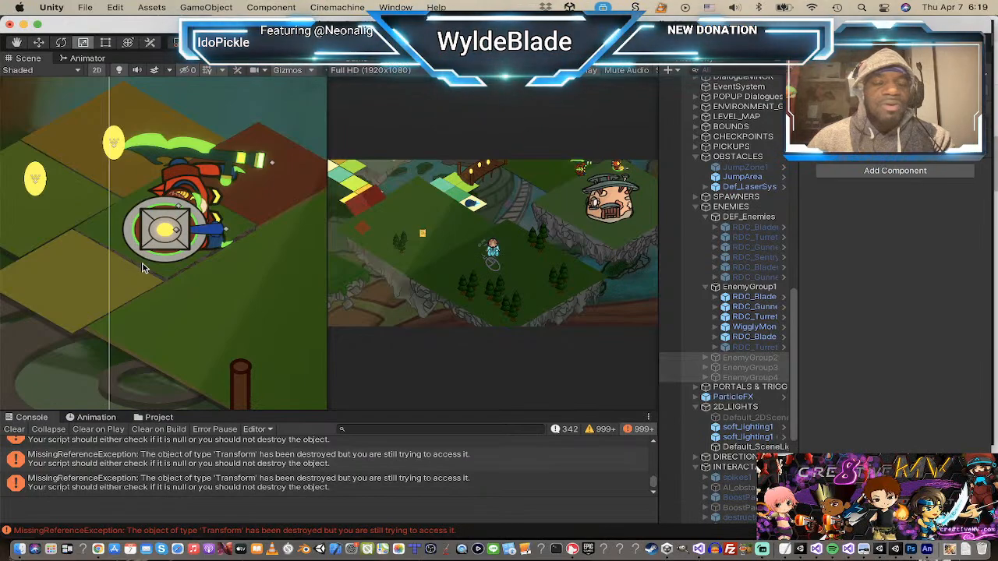
scroll(142, 268, down, 10)
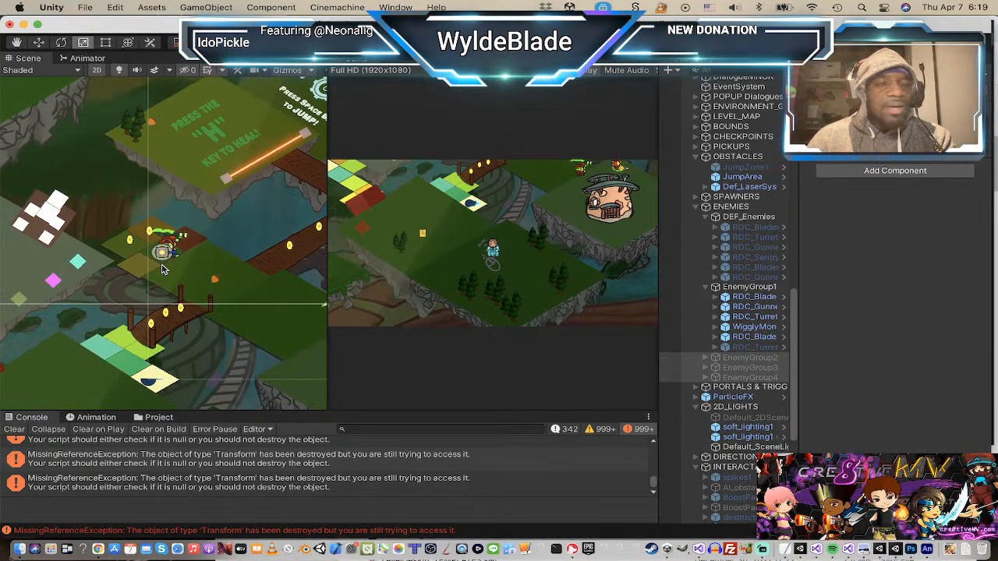
scroll(163, 269, down, 5)
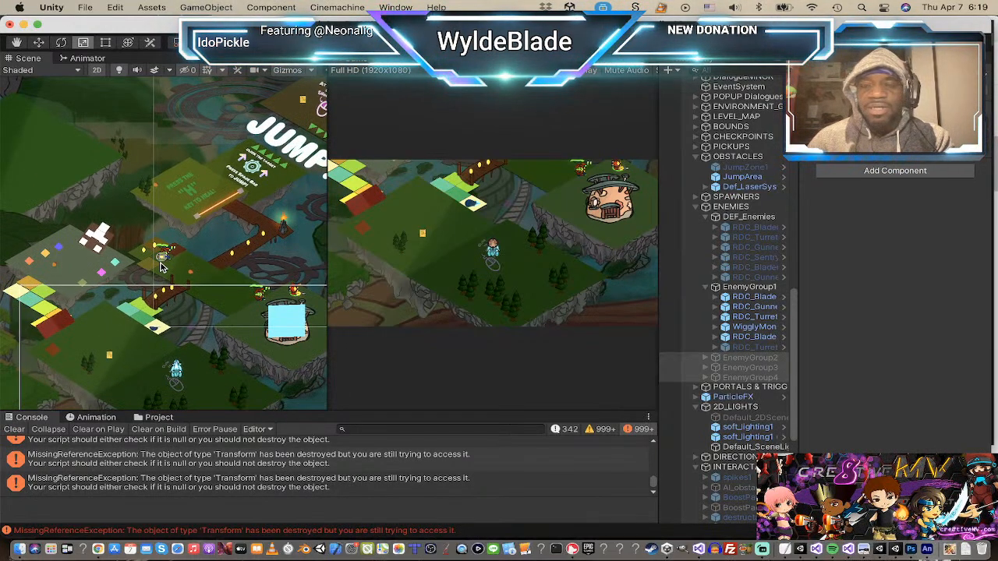
scroll(160, 257, up, 1)
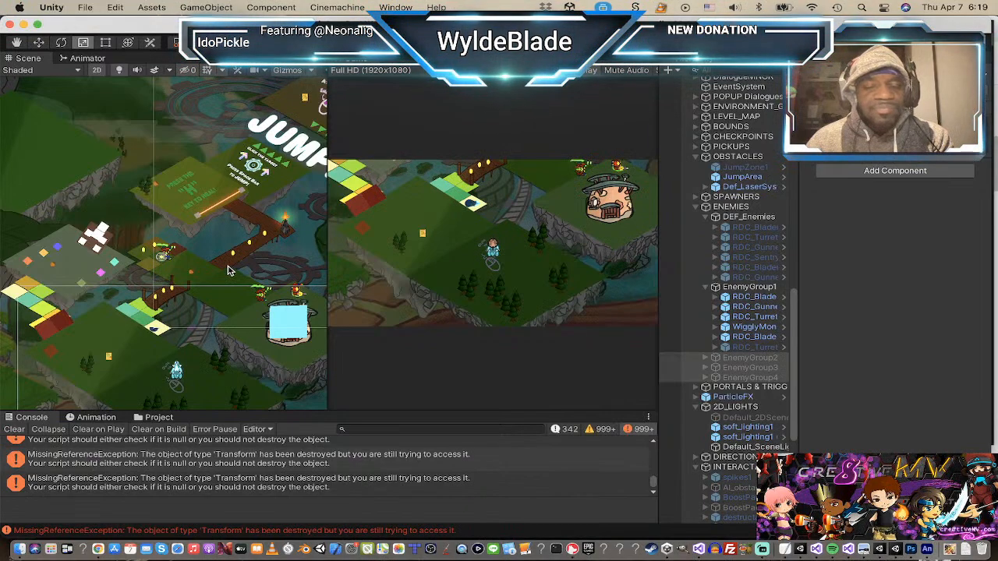
Step: Switch to Adobe Animate and open the recent file SpiritsOfTheLostWind.fla
key(super+Tab)
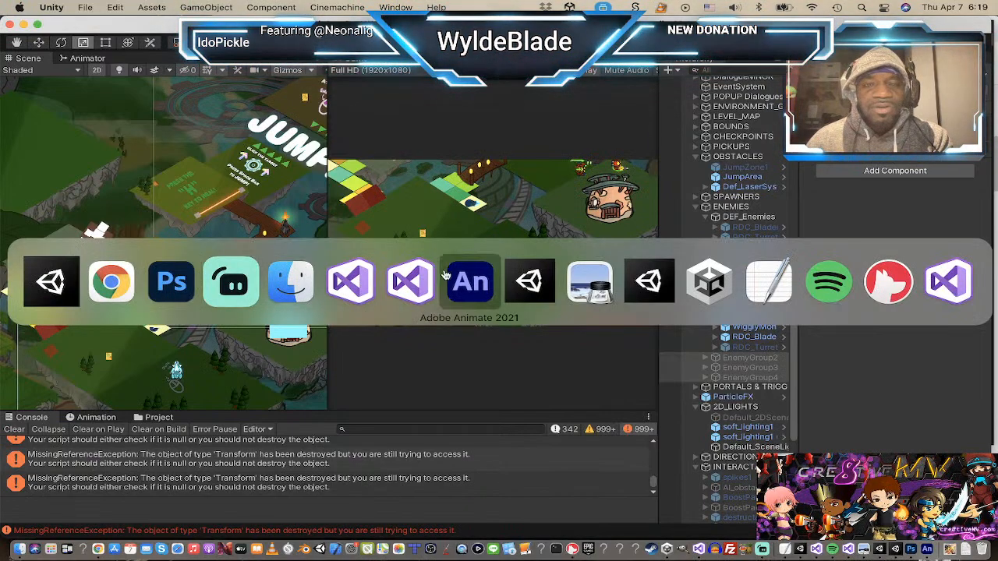
click(475, 272)
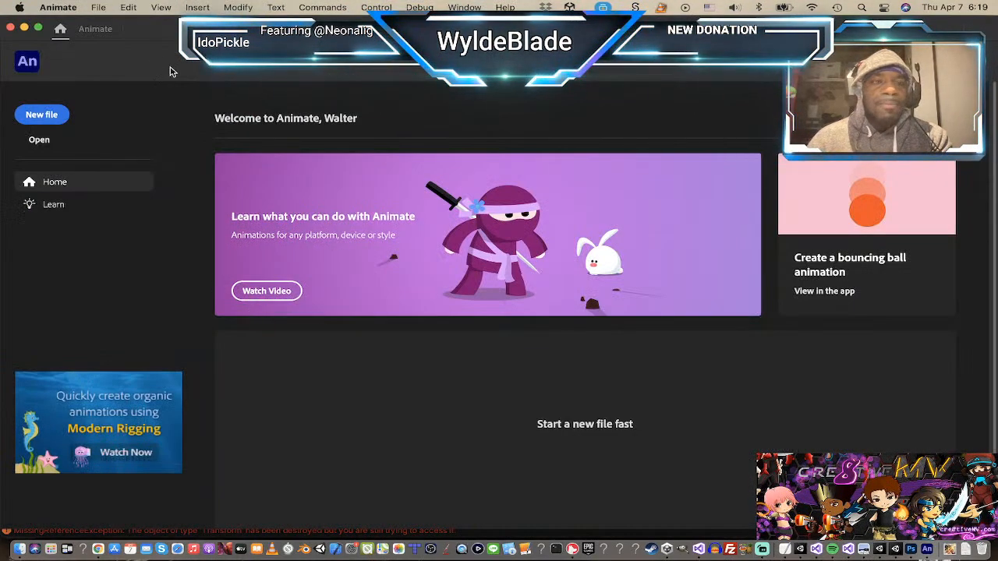
click(98, 8)
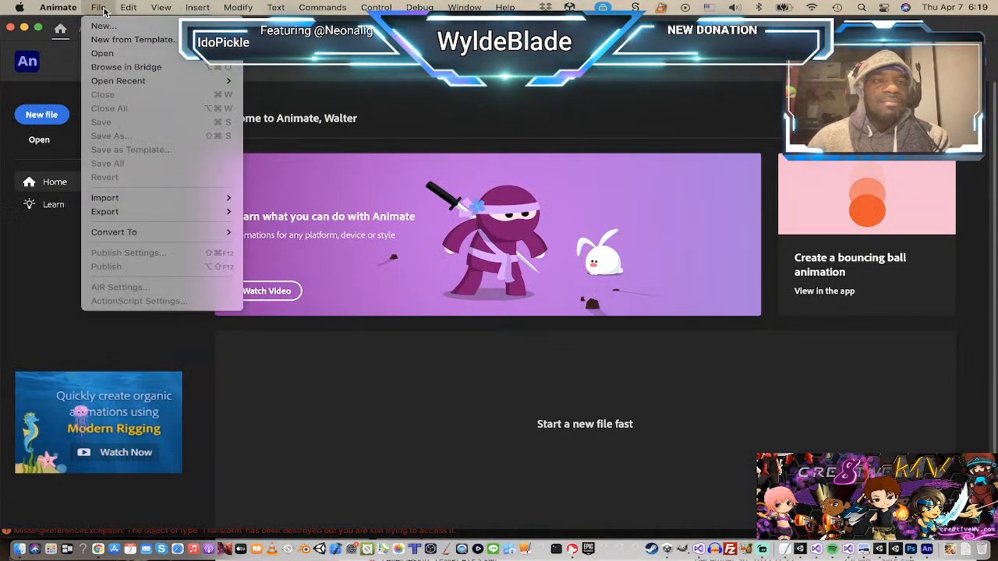
mouse_move(139, 81)
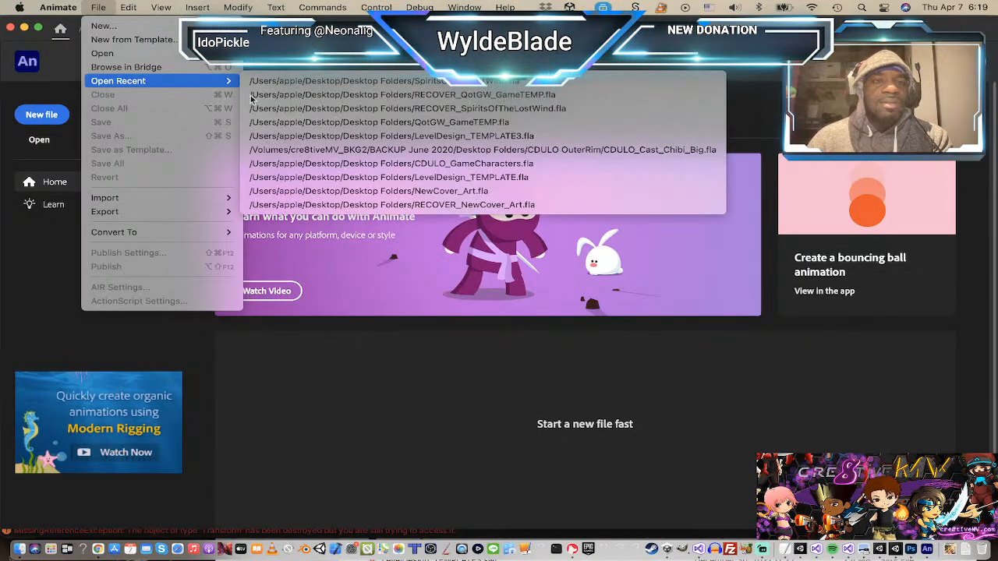
click(402, 81)
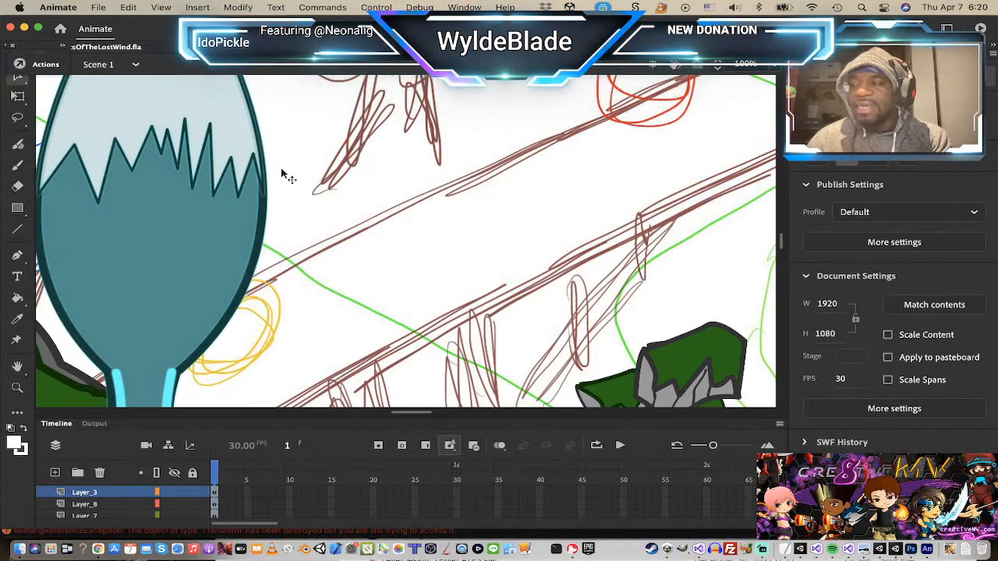
Step: Move the white sketch sheet with the black cut-outs from beside the bridges to the empty pasteboard below the character parts, about X -2991, Y 1317
key(z)
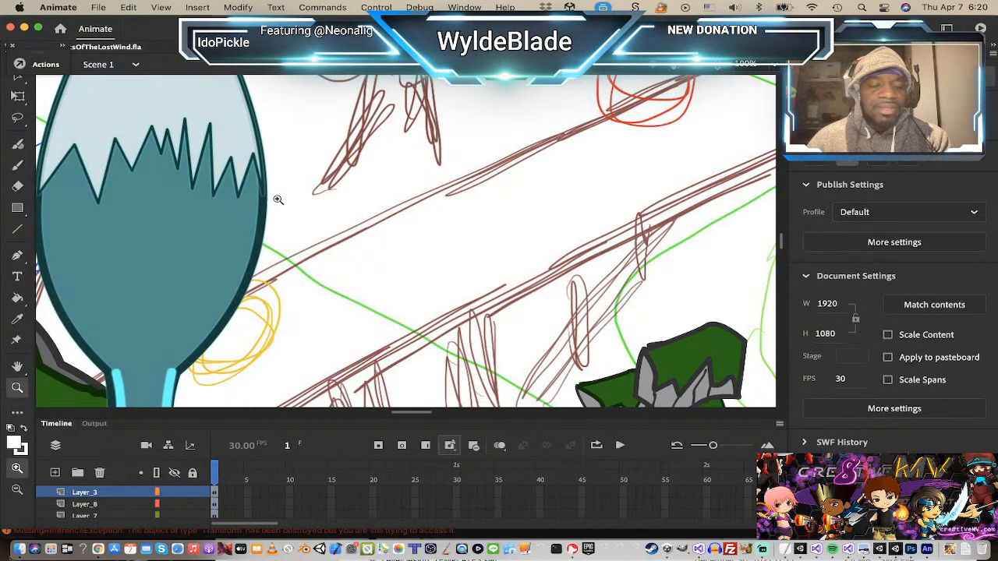
alt+click(279, 201)
alt+click(262, 234)
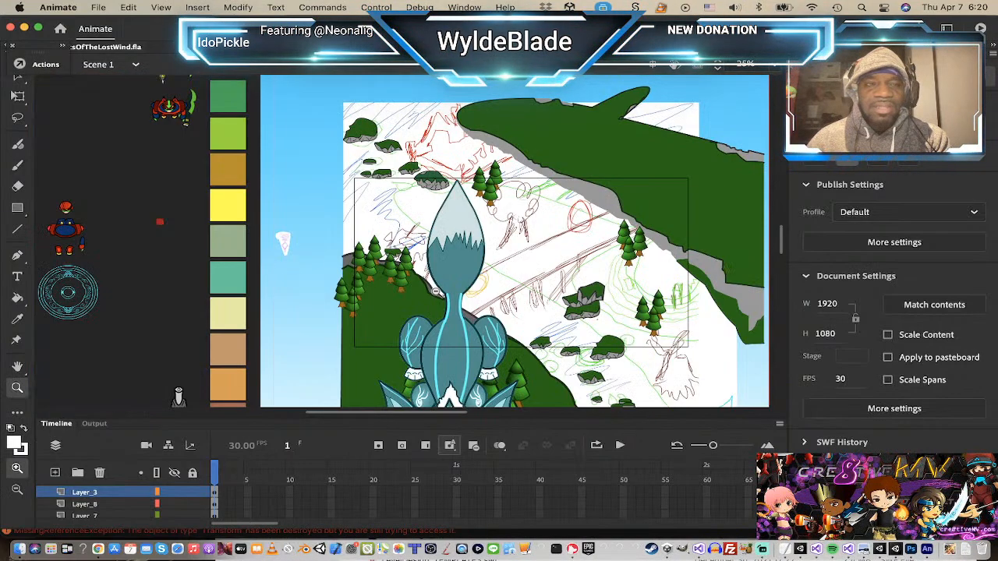
alt+click(386, 292)
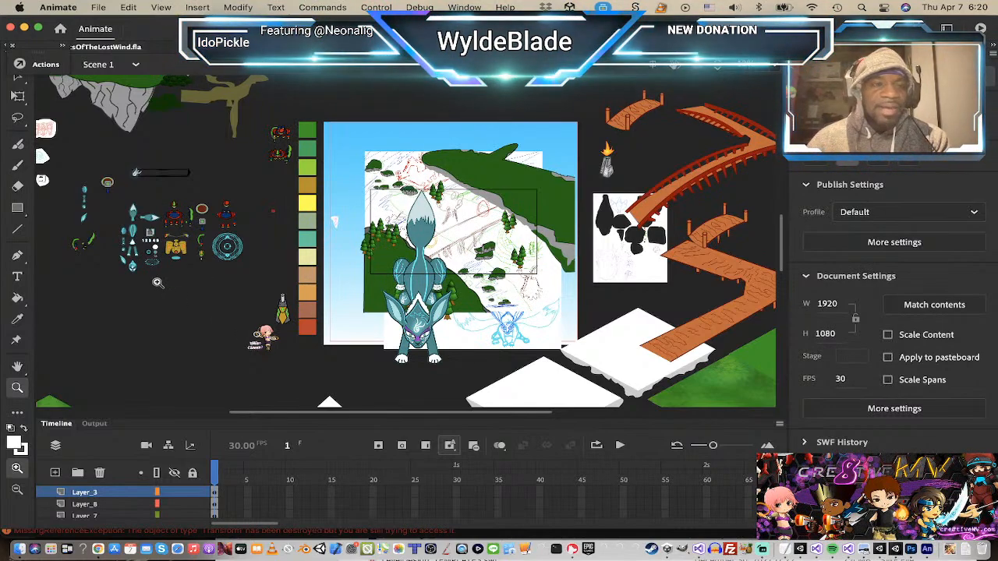
drag(155, 280, 231, 281)
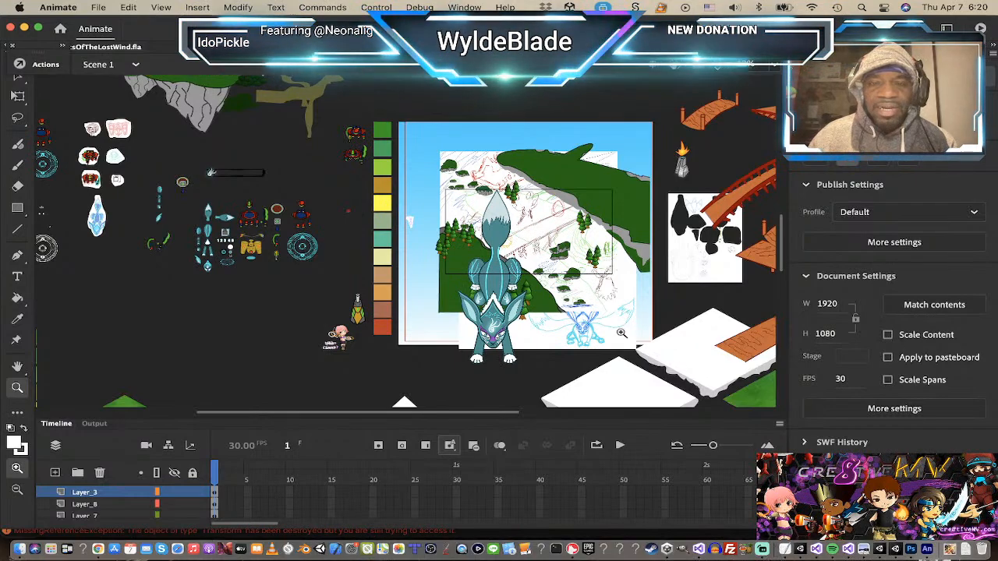
scroll(271, 245, down, 5)
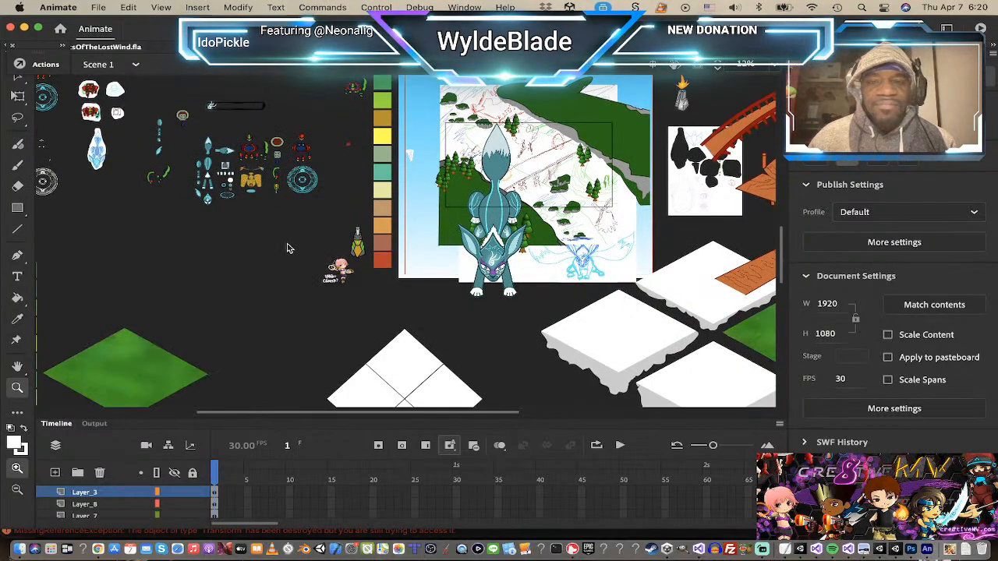
scroll(706, 166, up, 3)
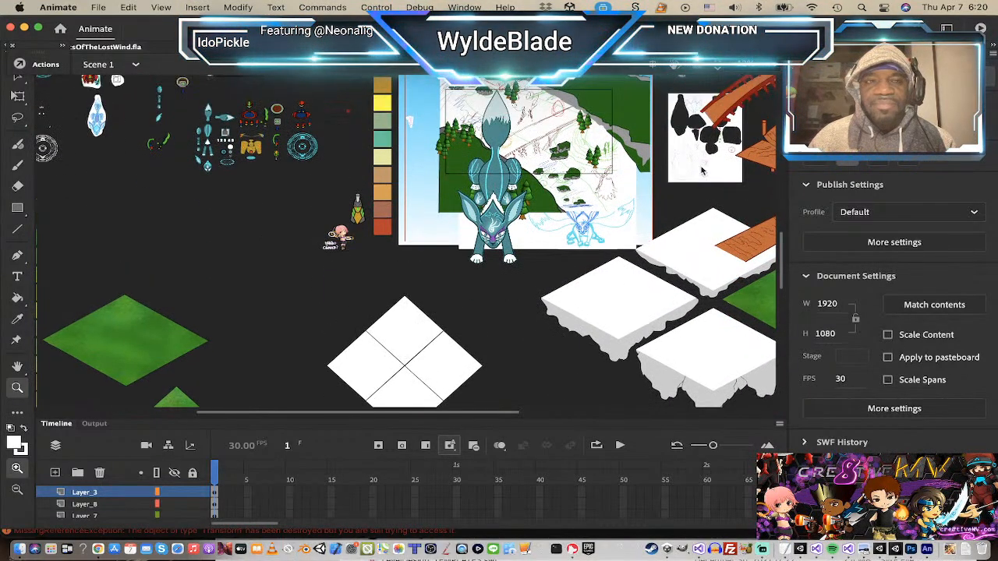
scroll(702, 168, up, 3)
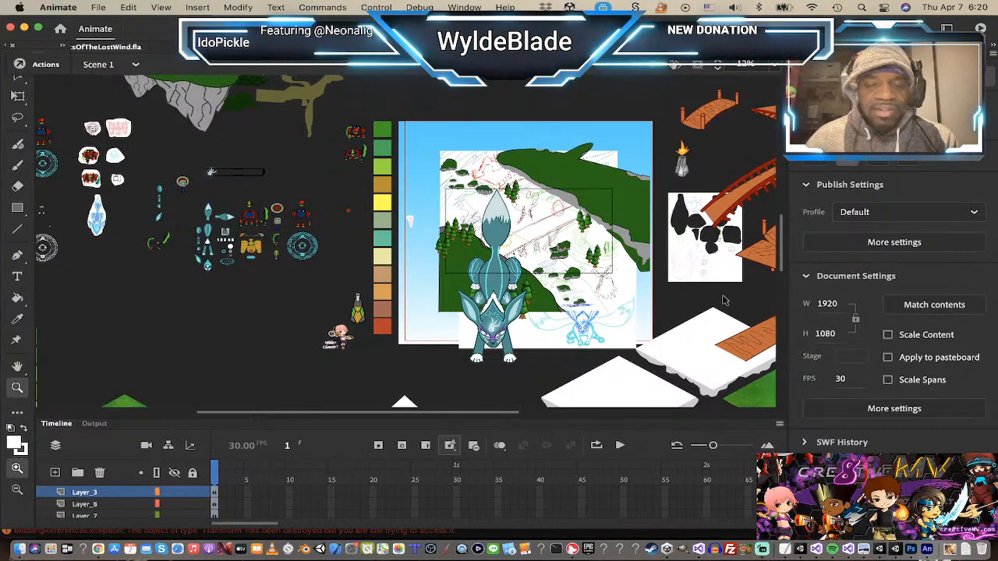
drag(719, 272, 233, 387)
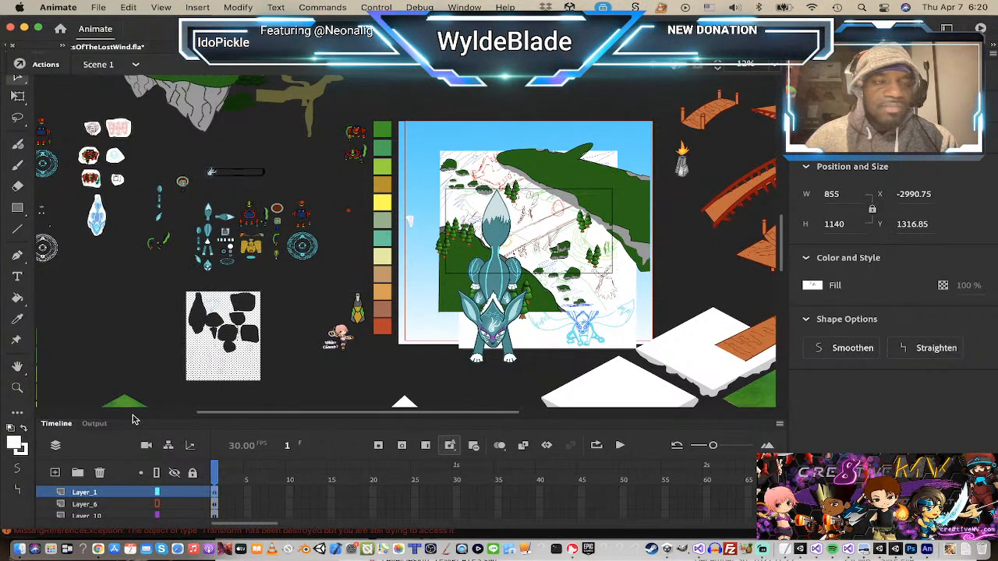
Step: Convert the relocated sketch sheet into a Movie Clip symbol with the default settings
key(z)
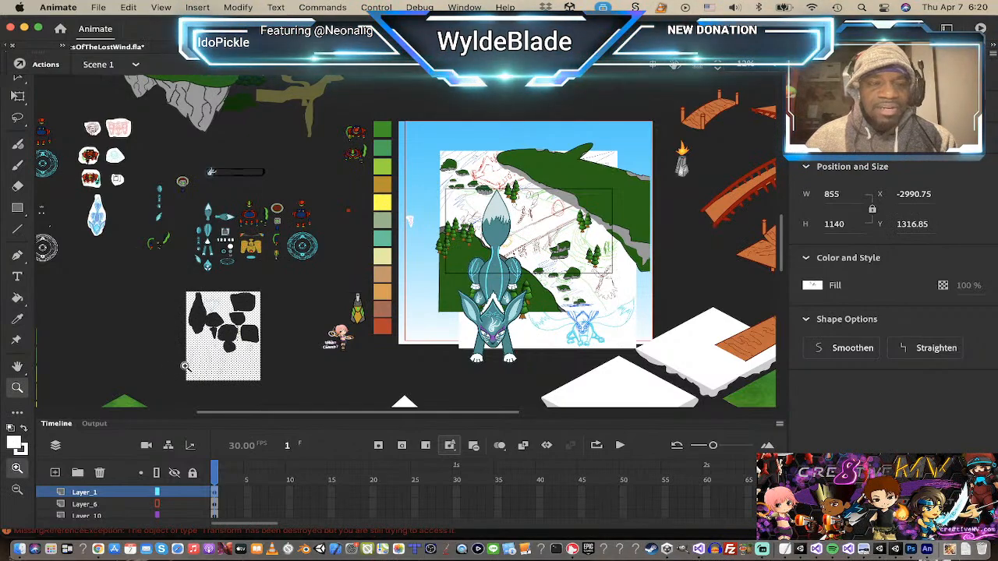
click(254, 371)
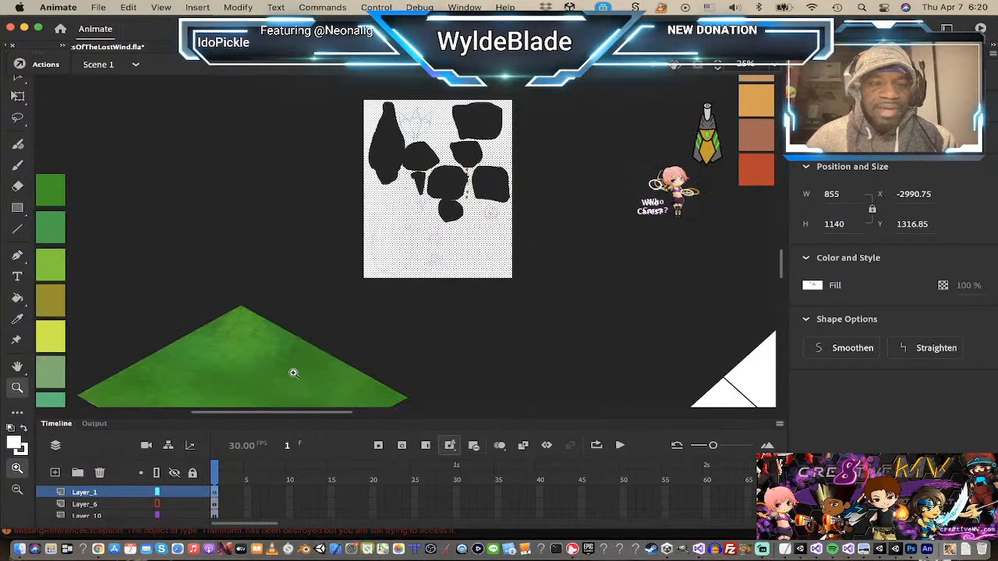
click(468, 228)
scroll(394, 226, up, 3)
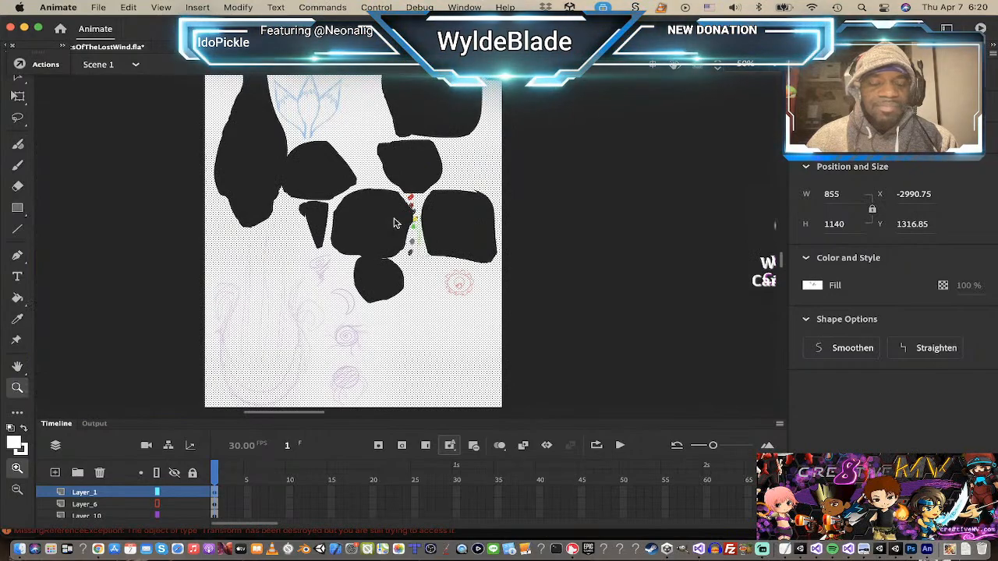
scroll(394, 224, up, 2)
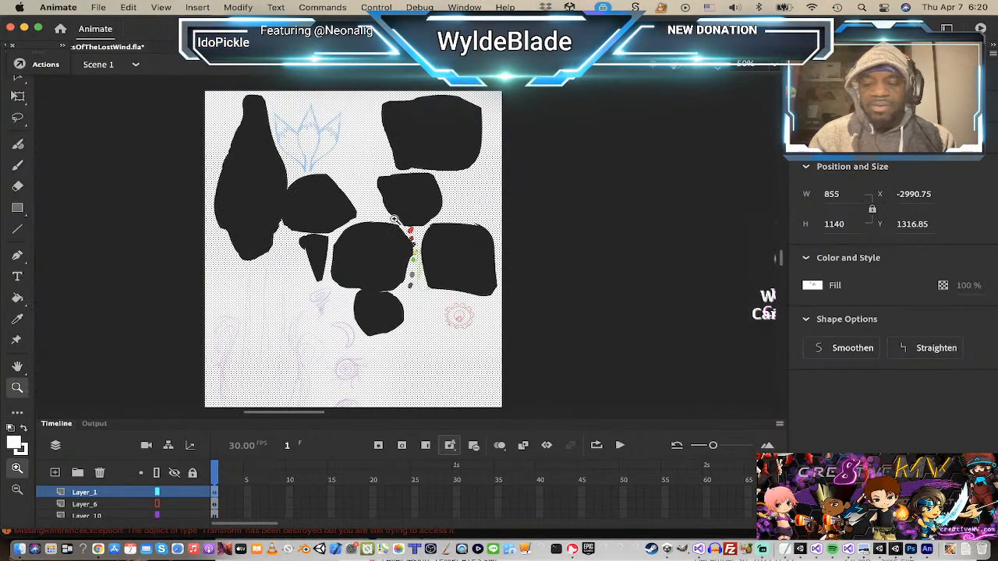
key(F8)
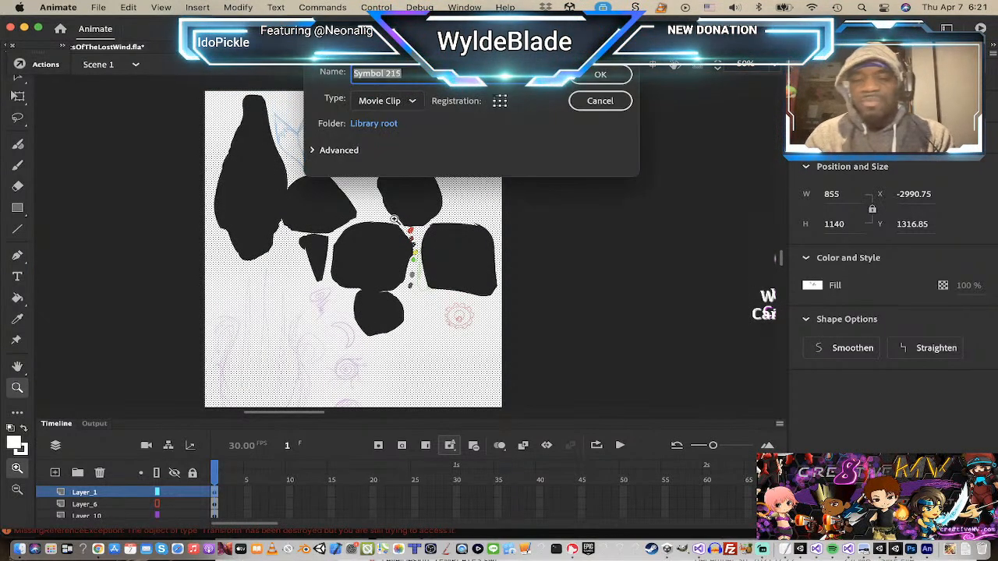
key(Return)
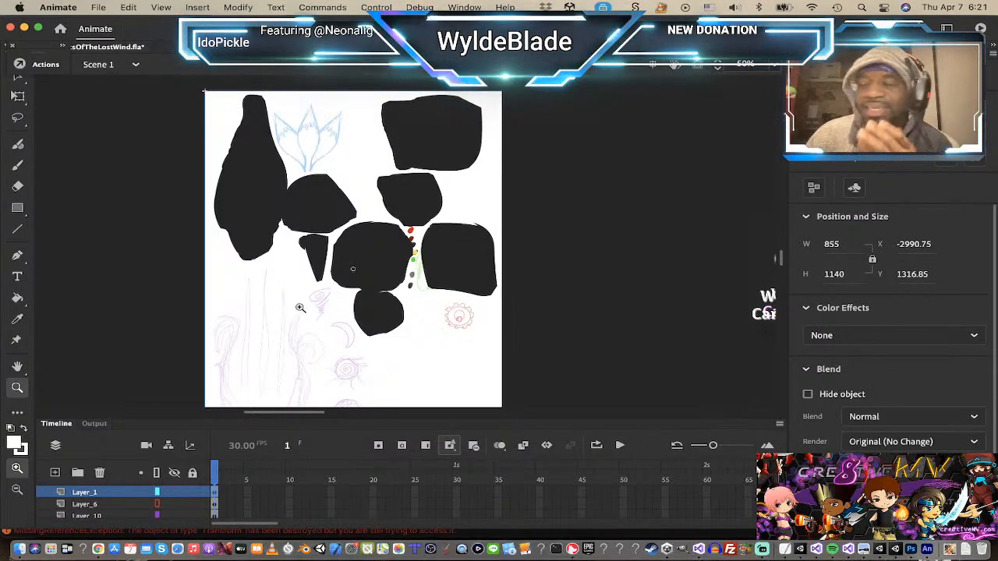
Step: Examine the purple sketches on the lower part of the sheet and the character parts around the blue spirit fox cut-out
scroll(314, 318, down, 3)
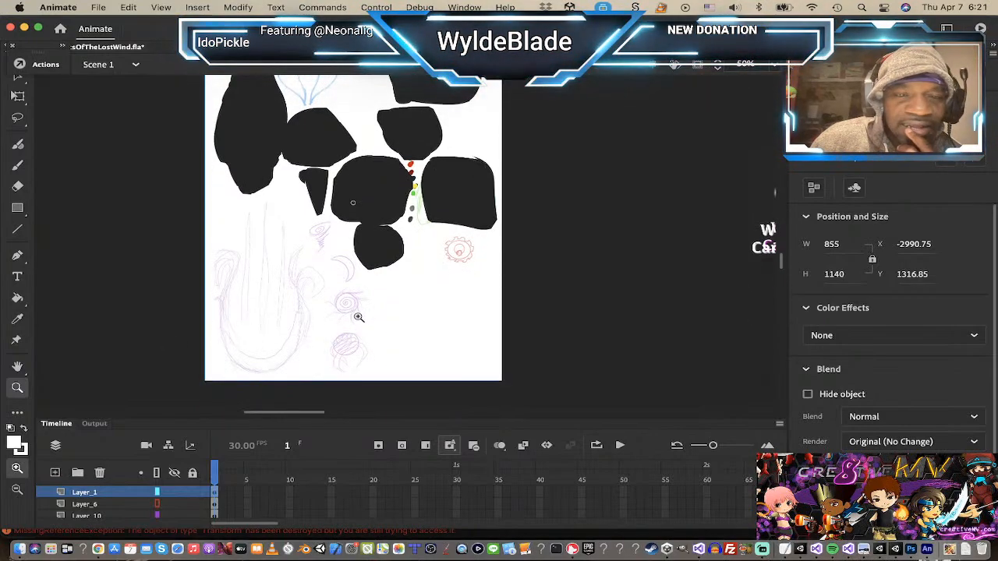
click(350, 306)
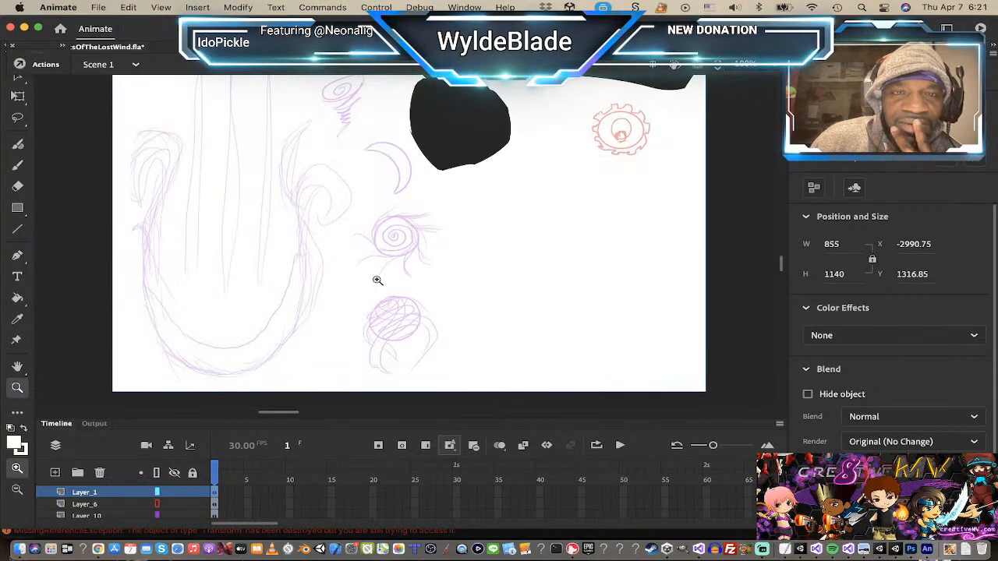
scroll(377, 281, up, 10)
scroll(378, 282, down, 5)
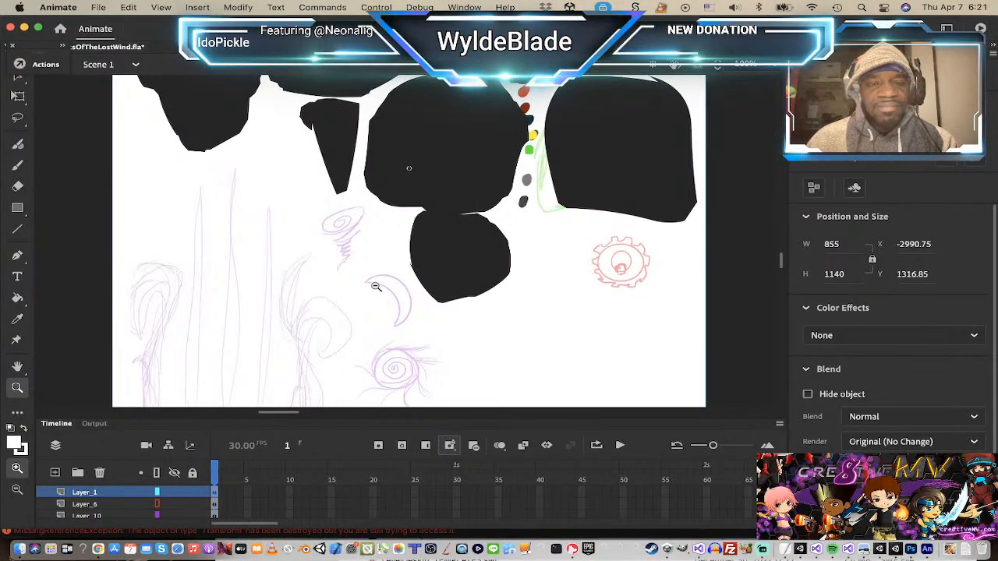
alt+click(374, 286)
alt+click(374, 286)
alt+click(381, 282)
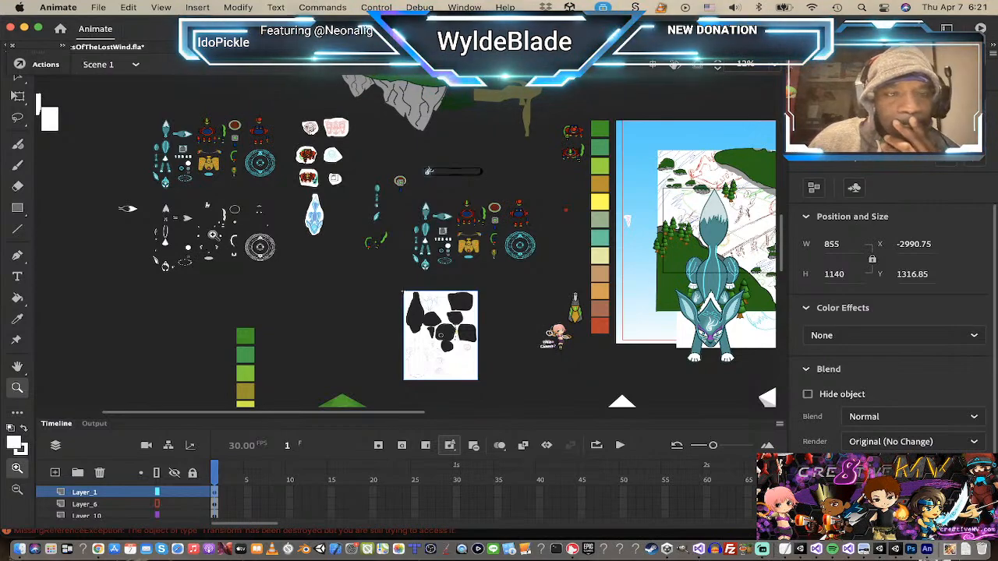
click(212, 234)
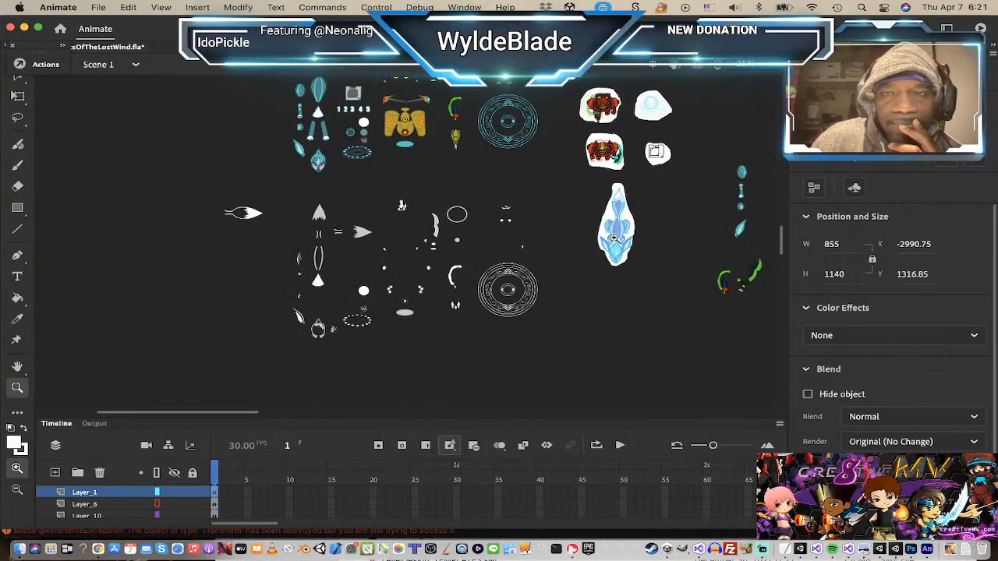
drag(615, 239, 297, 273)
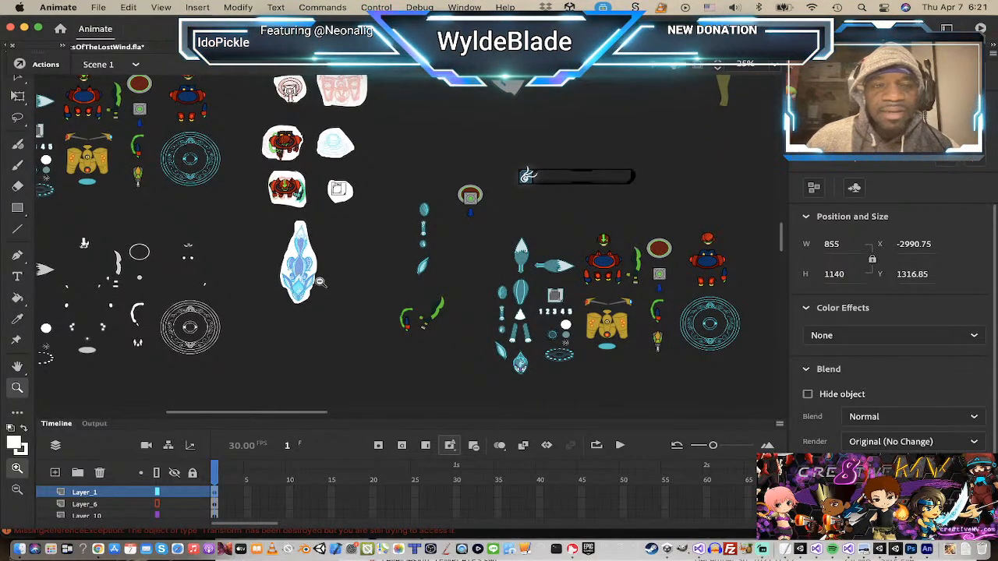
Step: Find the small white cut-out with the purple diamond sketch on the light-blue background and examine it up close
key(super+minus)
key(super+minus)
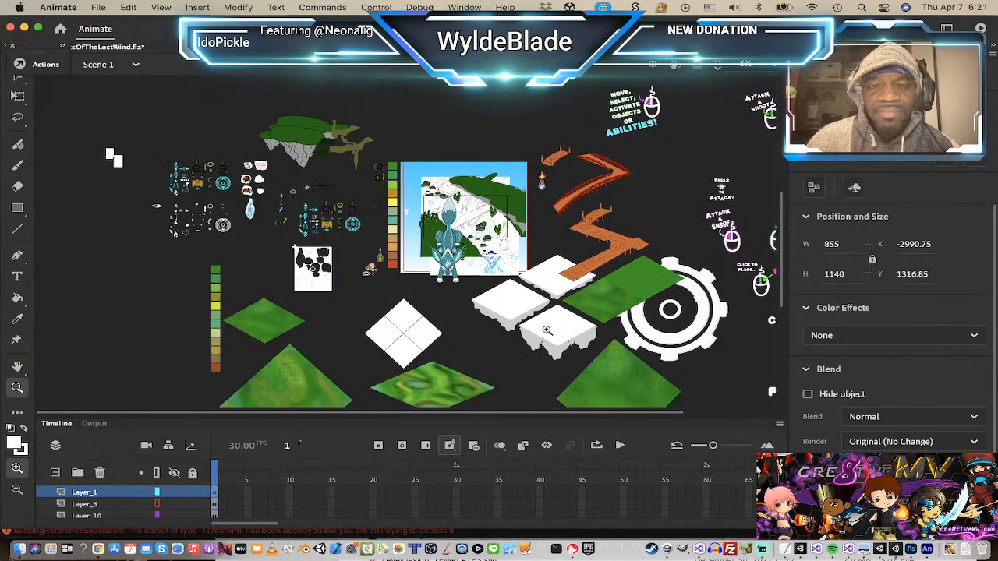
scroll(541, 321, down, 5)
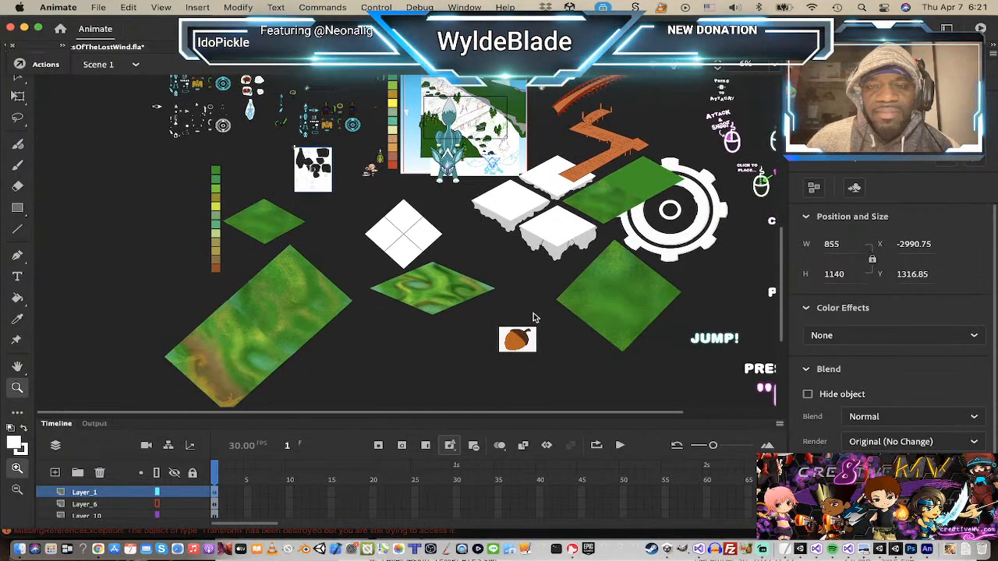
scroll(537, 318, up, 3)
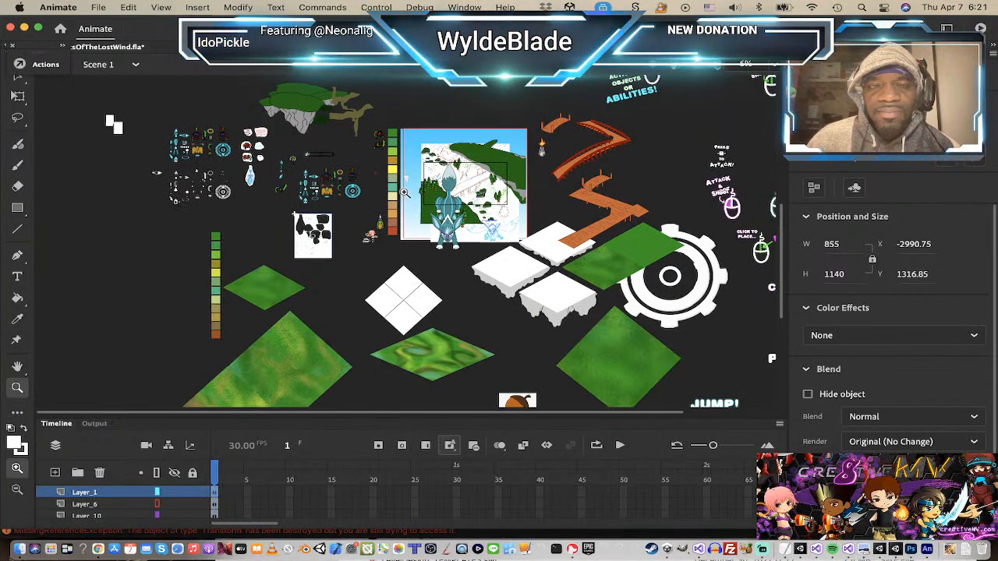
click(407, 186)
click(414, 232)
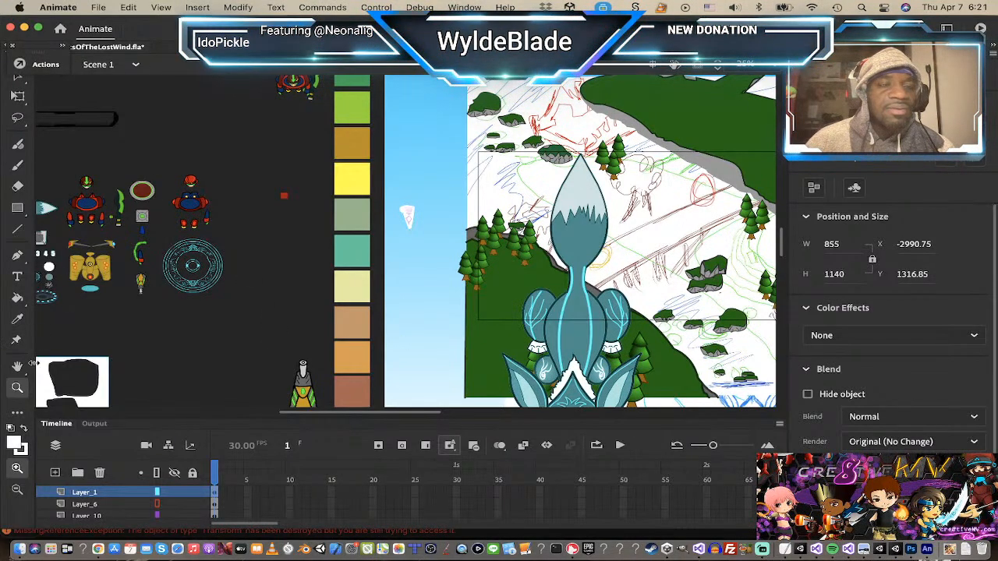
click(413, 223)
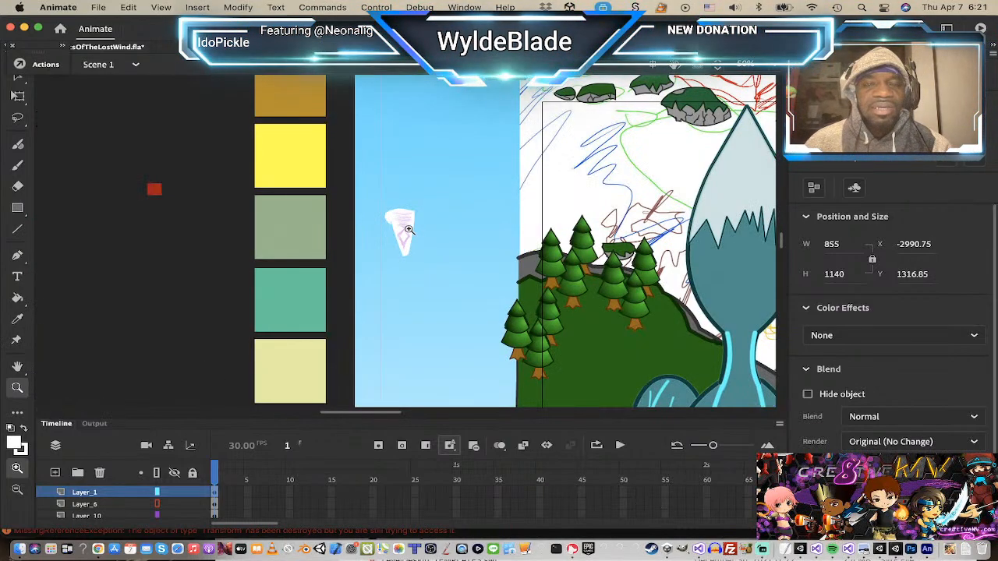
click(409, 230)
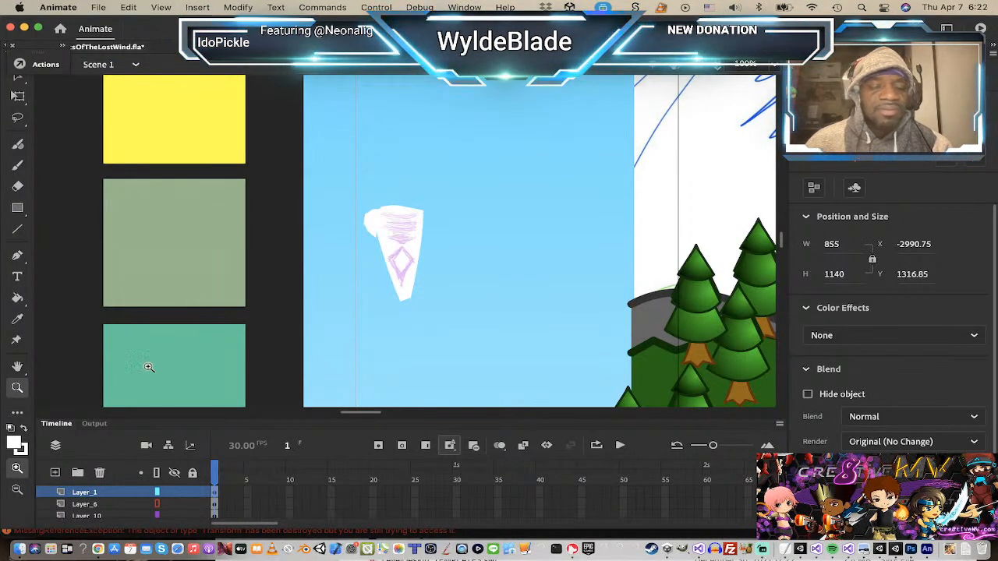
Step: Make Layer_3 the active layer by selecting the cyan rune circle among the character parts
drag(160, 362, 647, 261)
key(v)
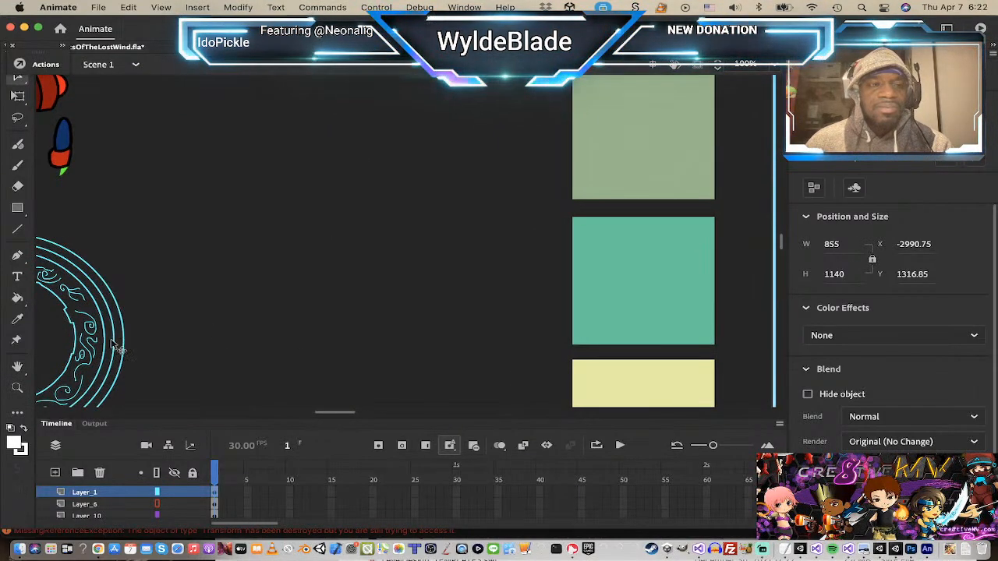
click(122, 350)
drag(375, 337, 42, 356)
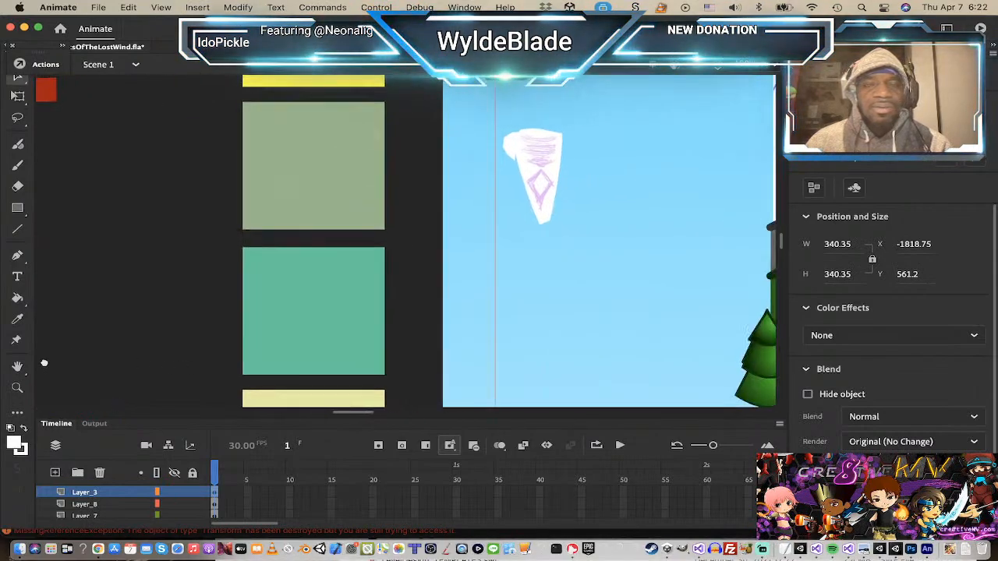
drag(460, 307, 336, 335)
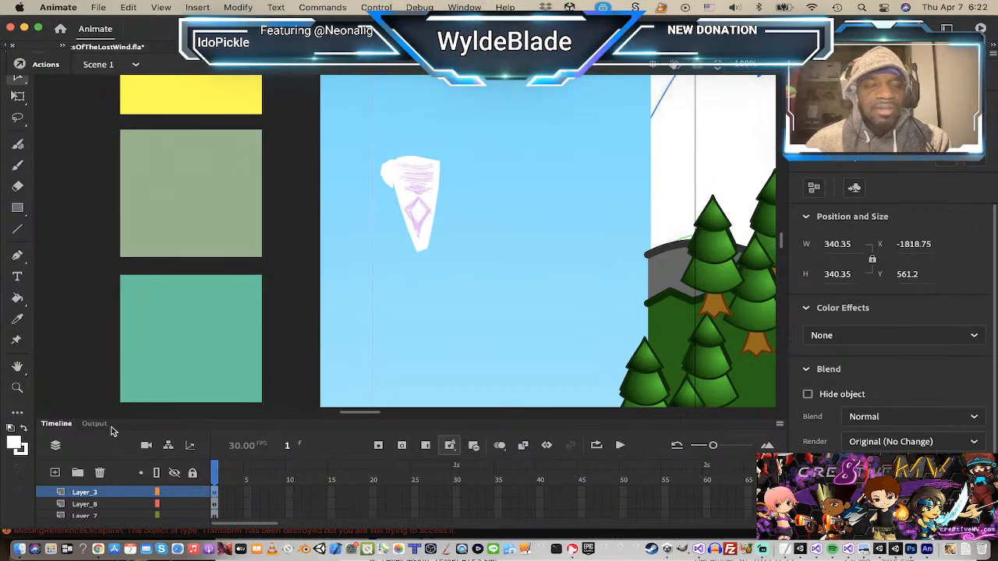
Step: Set the Rectangle tool to no stroke and a blue fill at 50% opacity
click(25, 448)
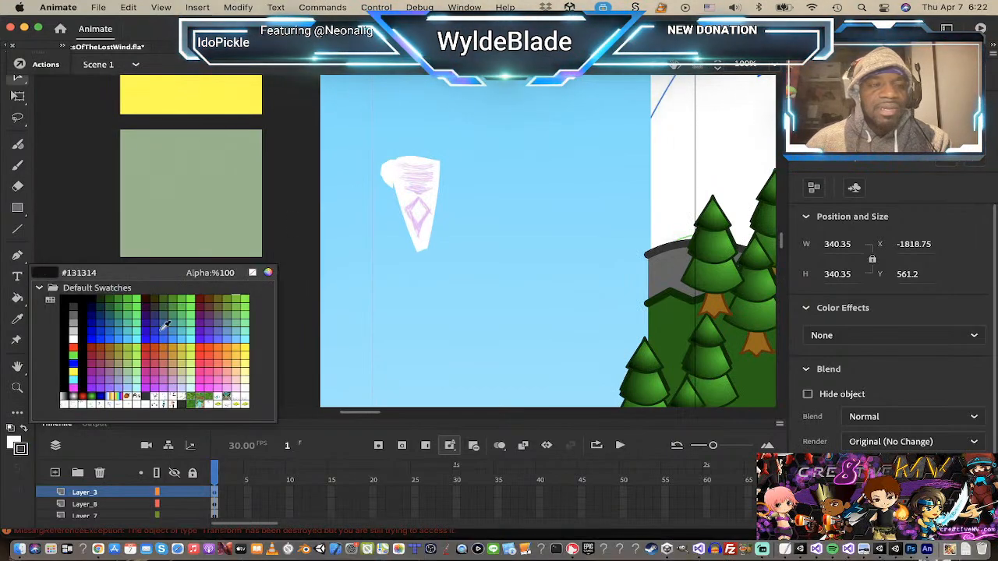
click(252, 275)
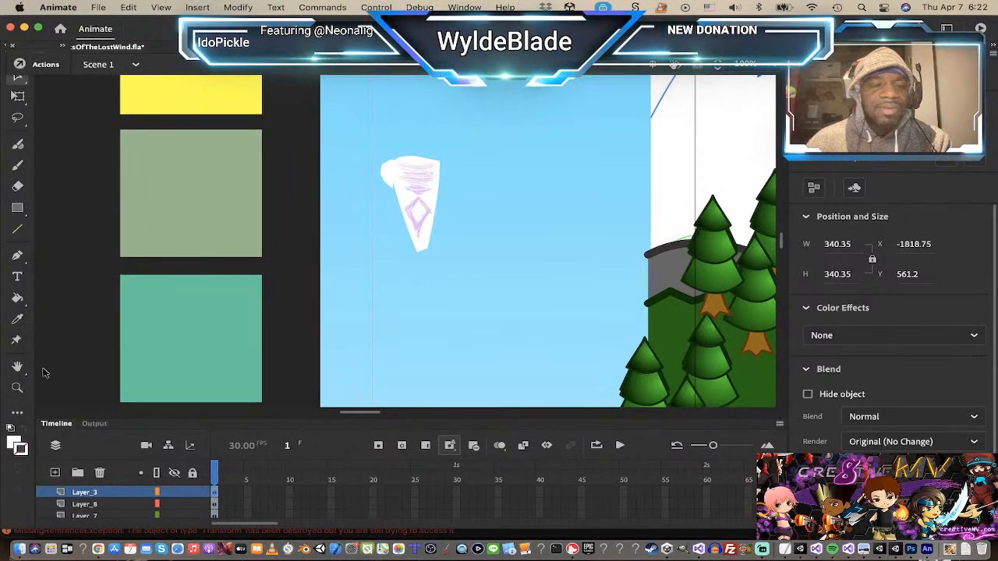
click(13, 442)
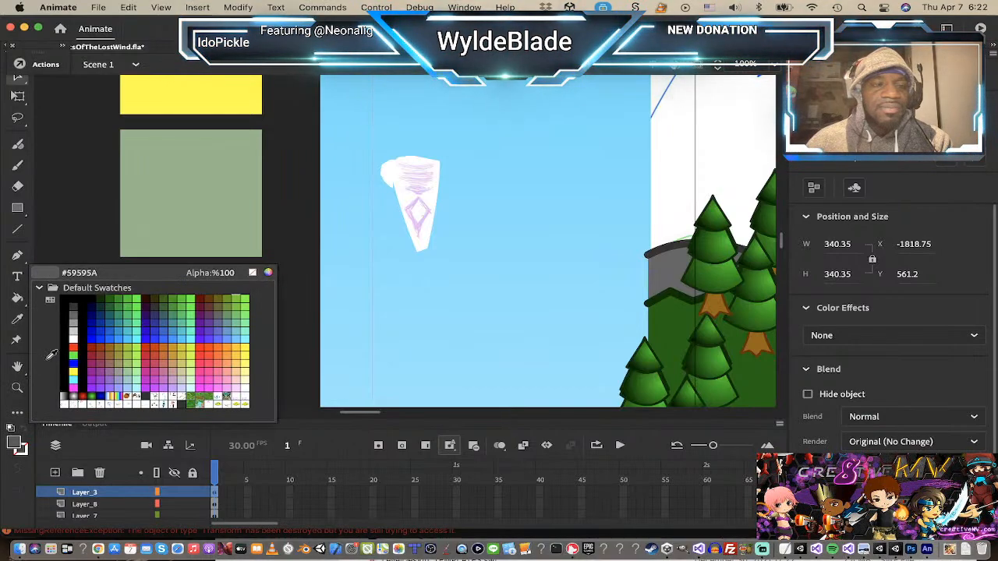
click(115, 343)
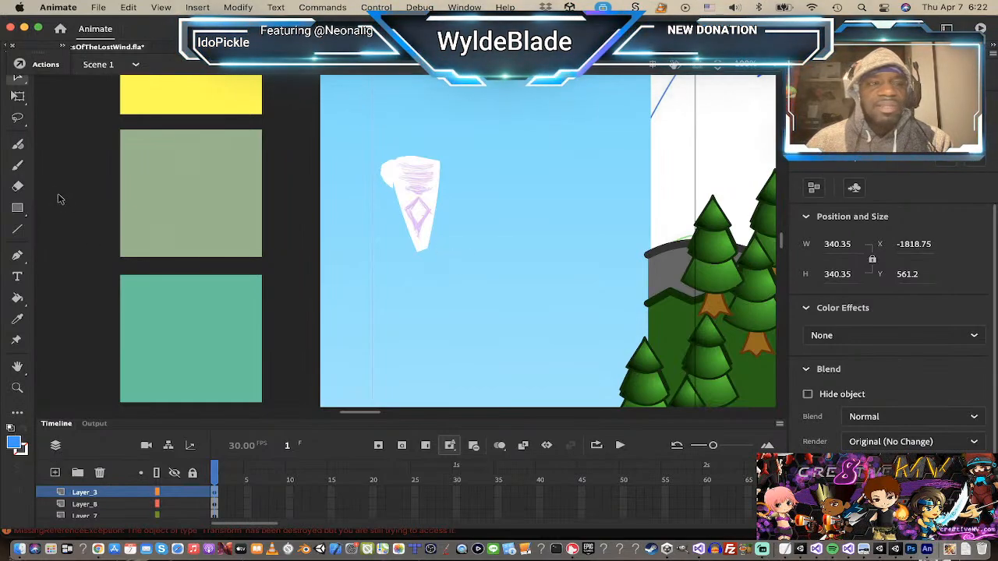
click(18, 209)
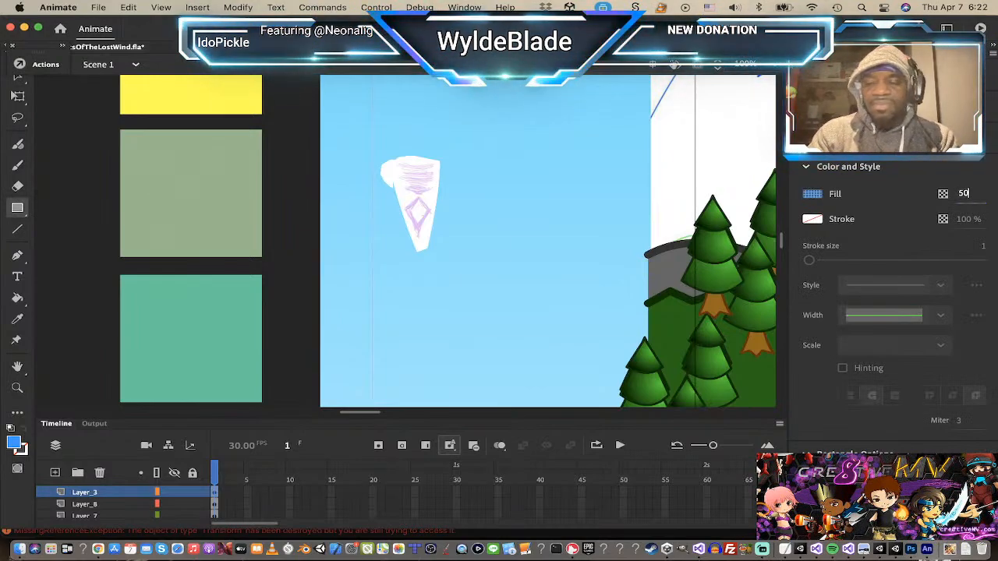
key(Return)
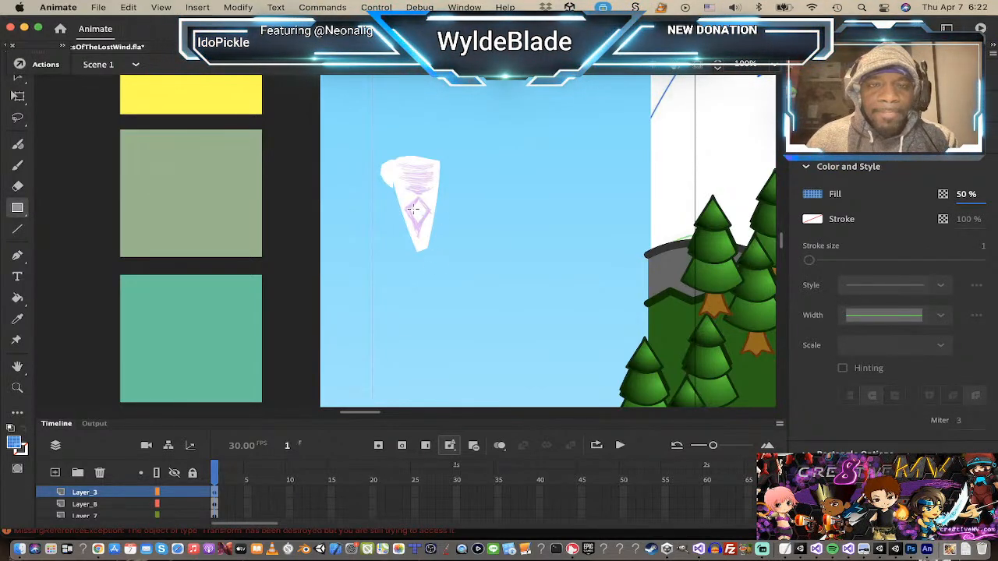
Step: Draw a small rectangle over the purple diamond sketch and pull its corners into a diamond about 40 by 69 px
mouse_move(406, 209)
mouse_down()
mouse_move(434, 230)
mouse_move(429, 222)
mouse_move(421, 238)
mouse_move(429, 221)
mouse_up()
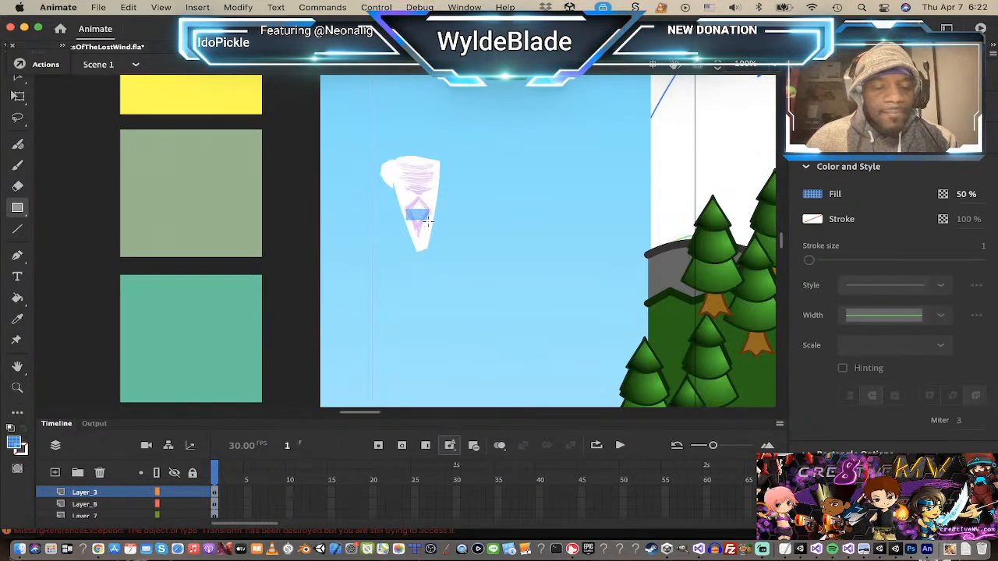
key(z)
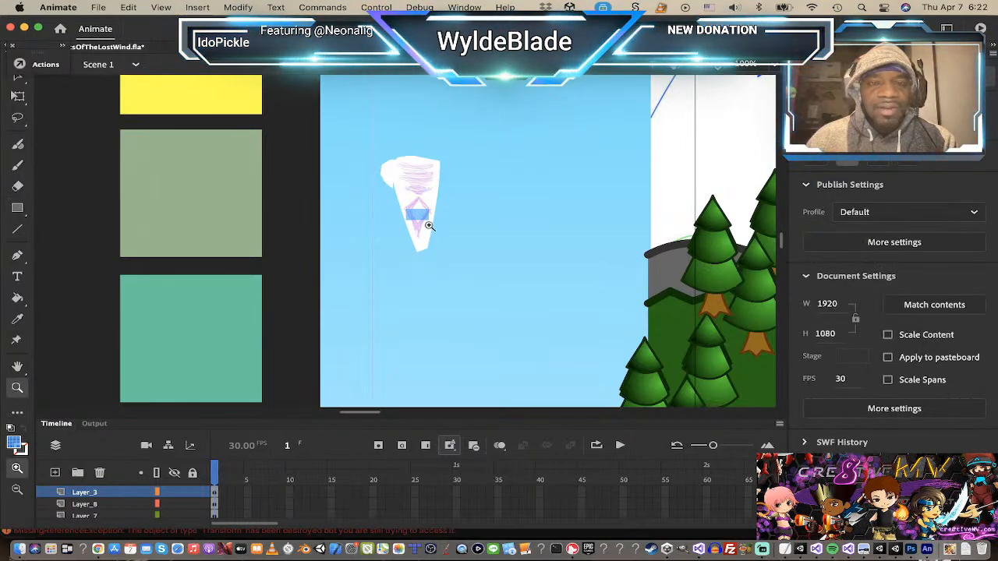
key(v)
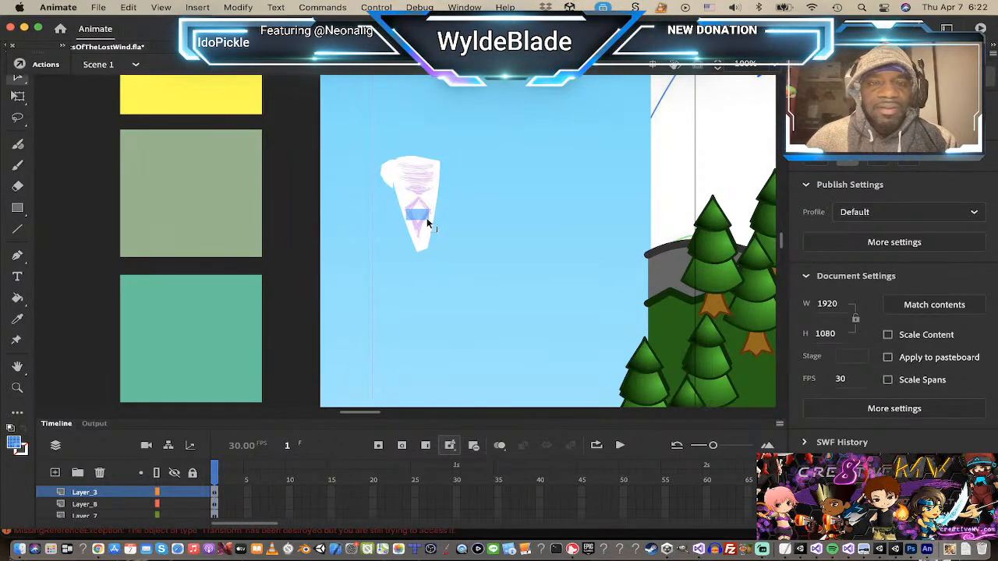
drag(428, 224, 417, 244)
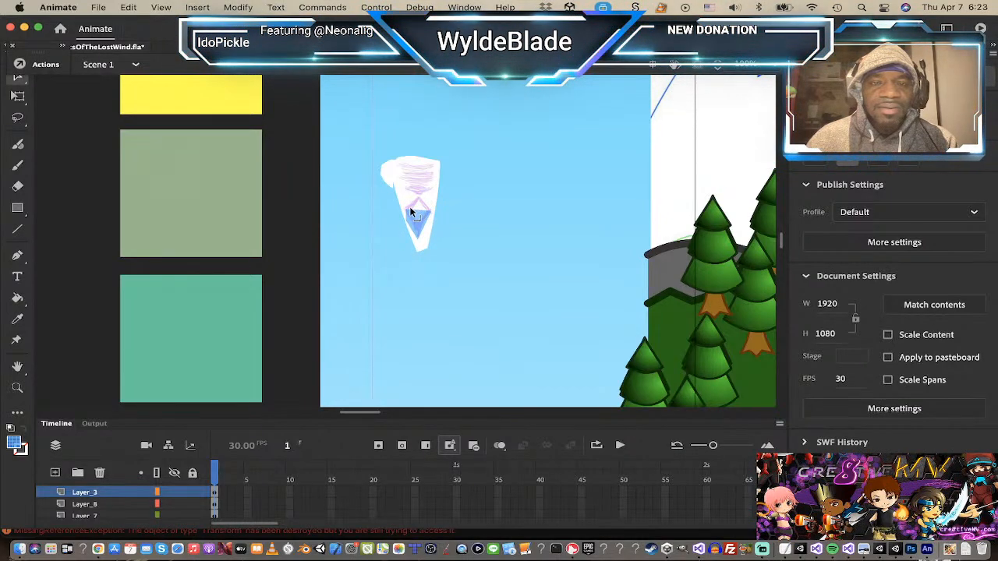
mouse_move(408, 207)
mouse_down()
mouse_move(420, 195)
mouse_move(406, 206)
mouse_up()
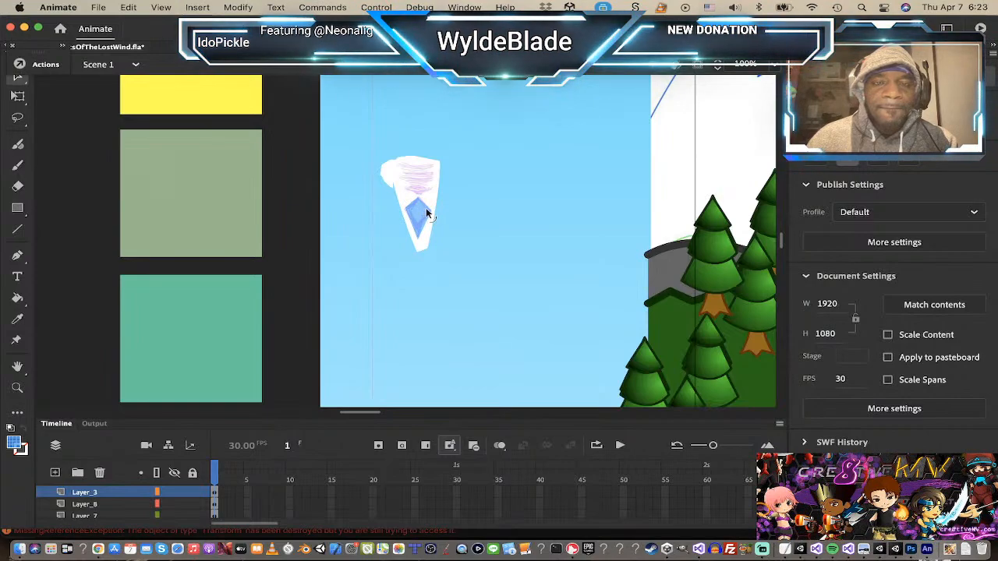
drag(428, 209, 429, 205)
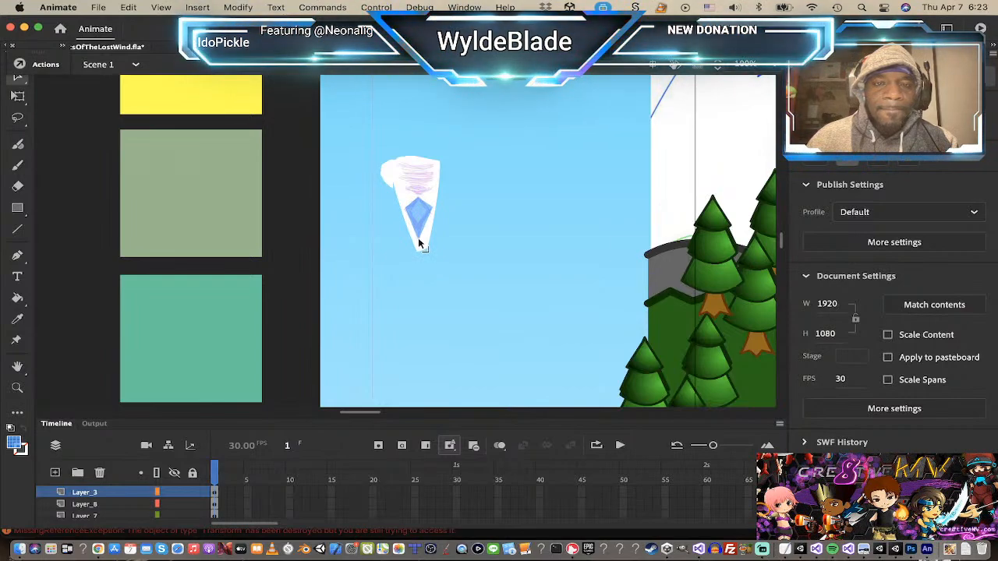
click(418, 216)
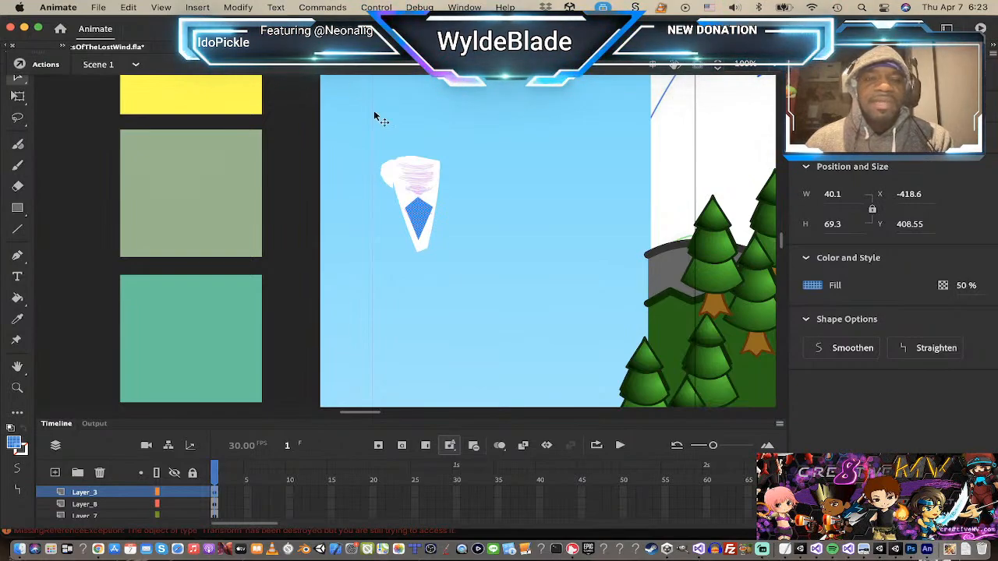
click(18, 165)
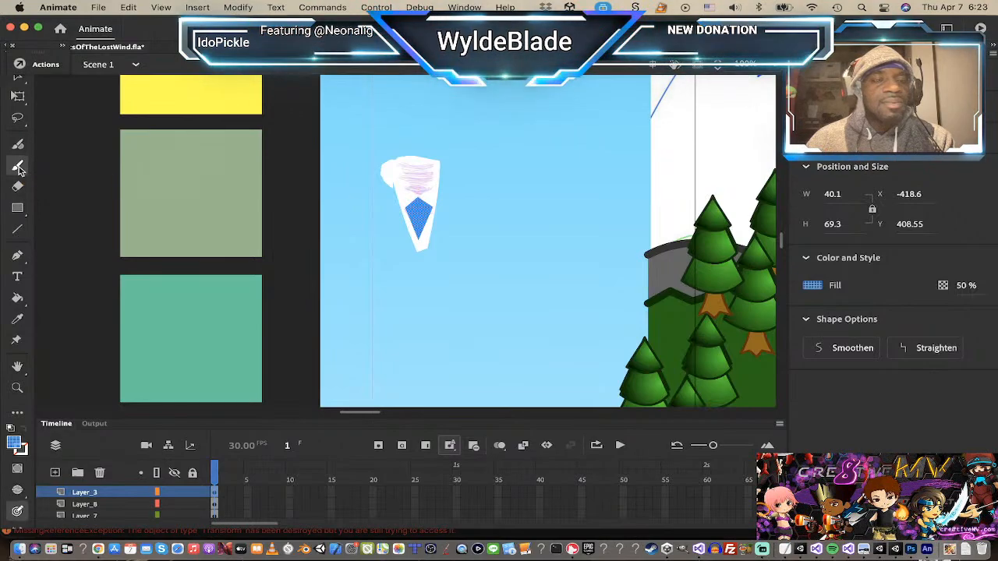
drag(409, 193, 425, 188)
key(super+z)
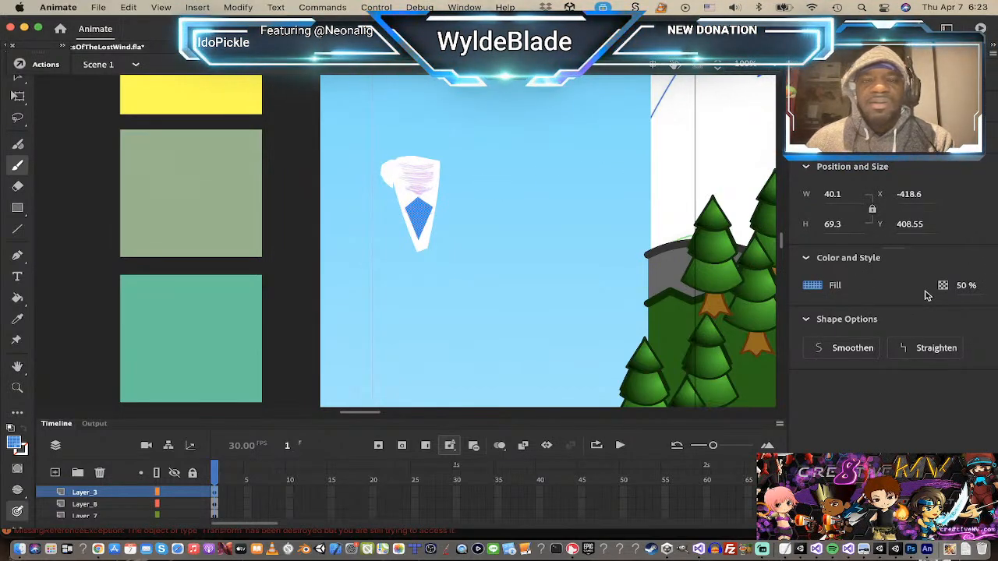
Step: Set the Line tool's stroke size to 0.1 and try the Classic Brush over the purple stripes above the diamond
click(23, 230)
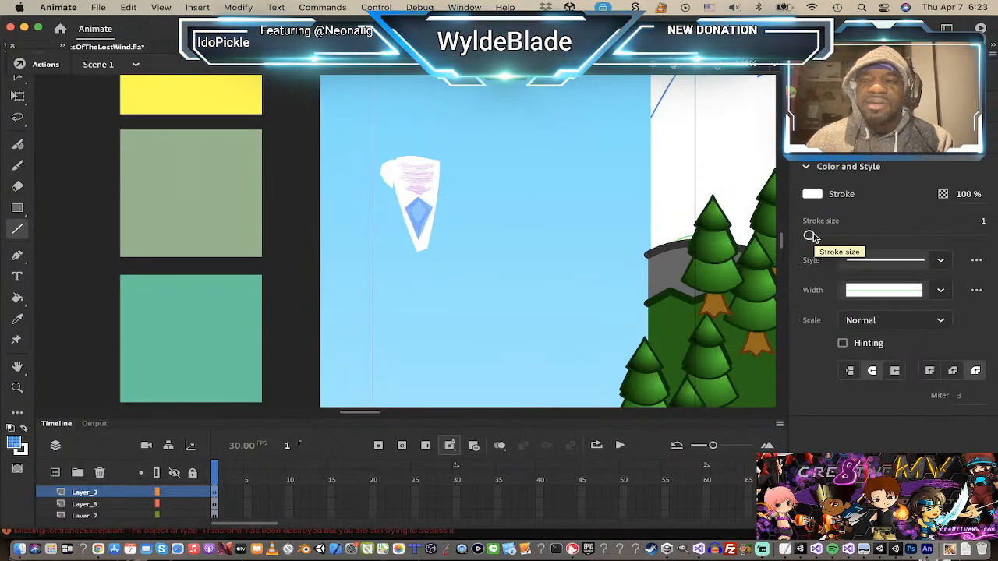
drag(812, 236, 803, 236)
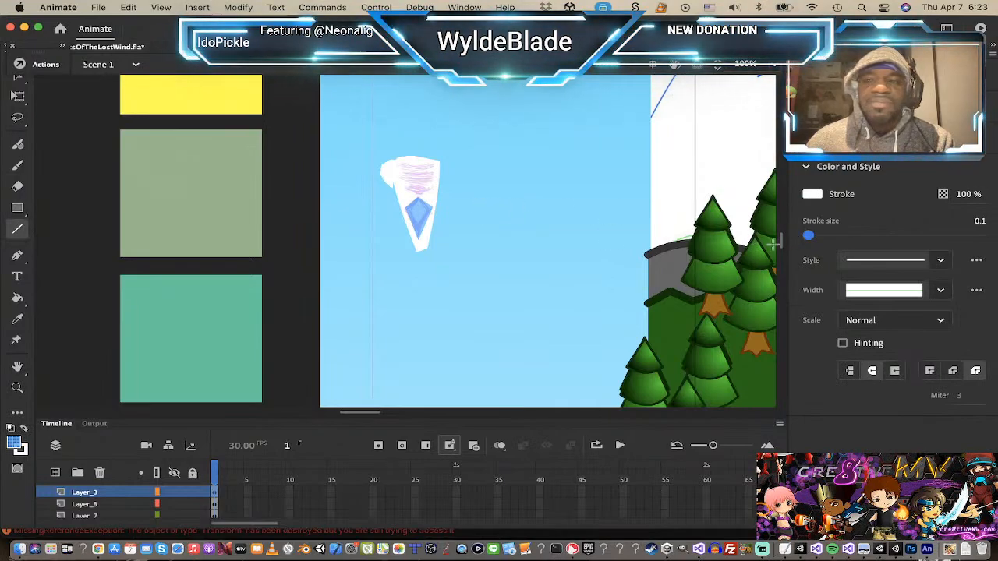
drag(808, 236, 808, 237)
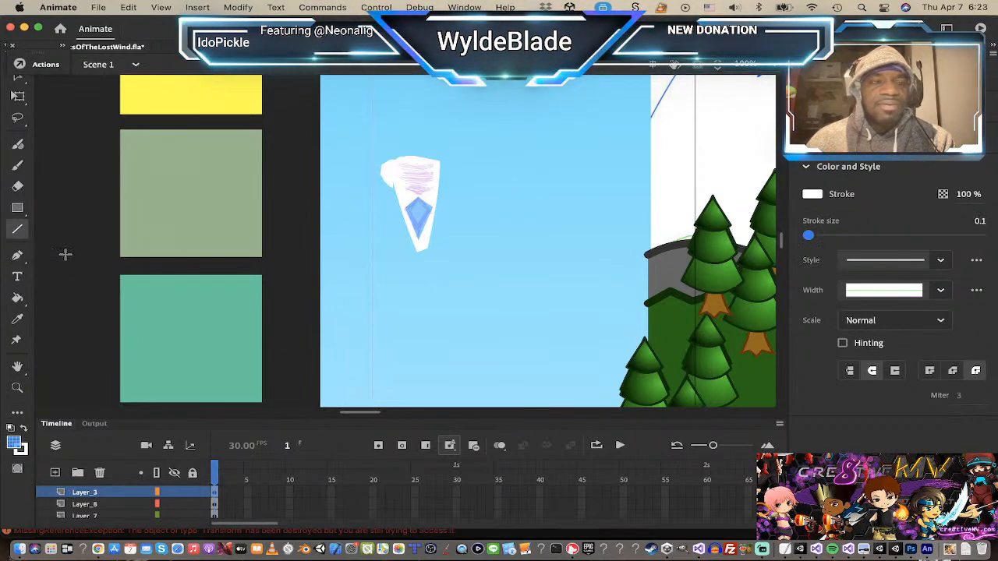
click(17, 165)
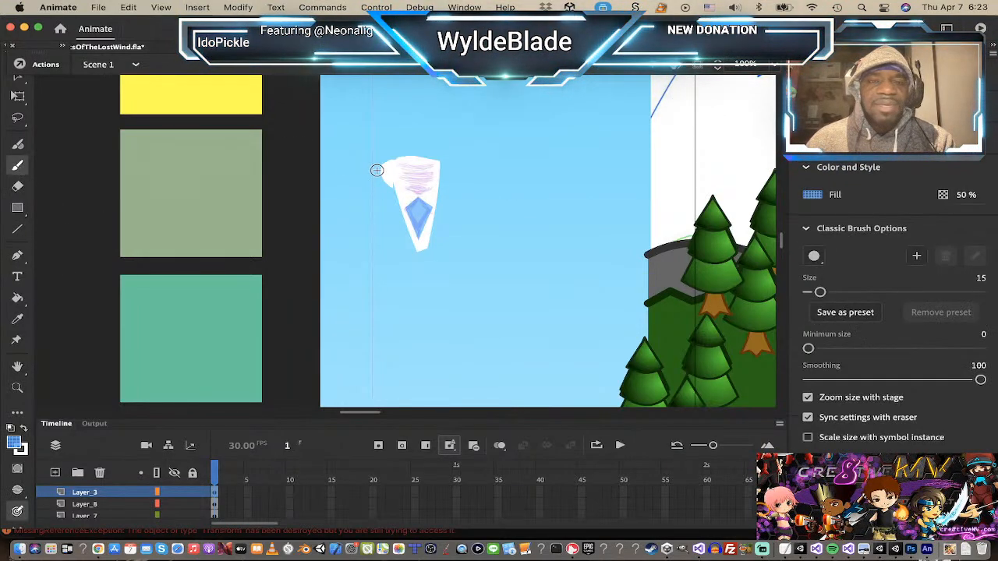
mouse_move(417, 192)
mouse_down()
mouse_move(413, 167)
mouse_move(435, 172)
mouse_up()
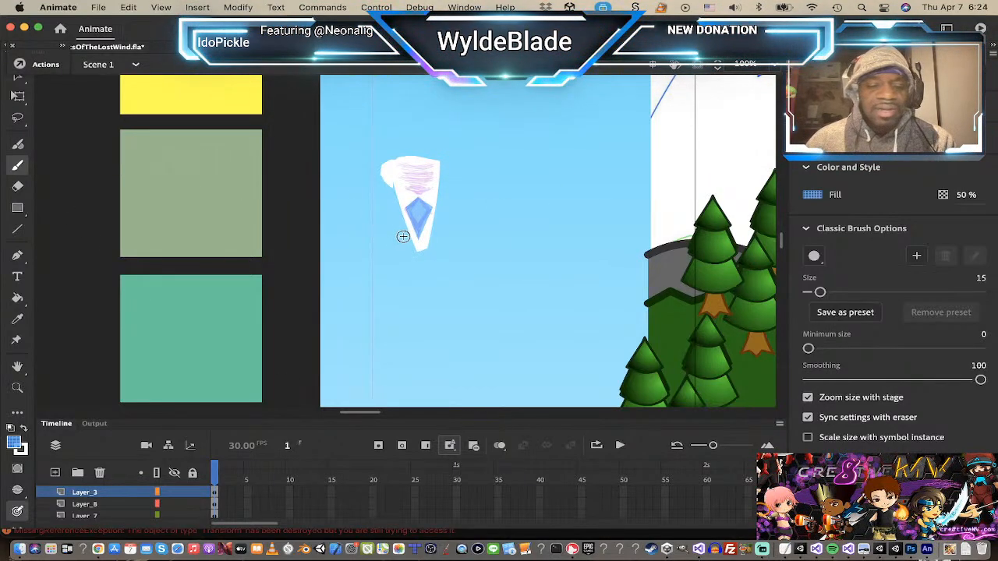
Step: Change the diamond's fill to grey #666666 at 100% opacity
key(v)
click(425, 224)
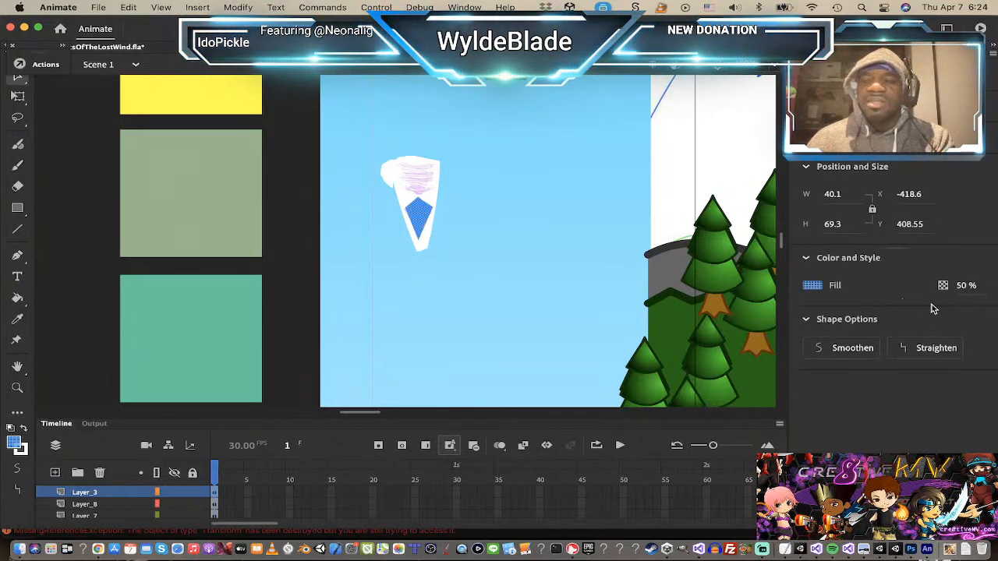
click(967, 285)
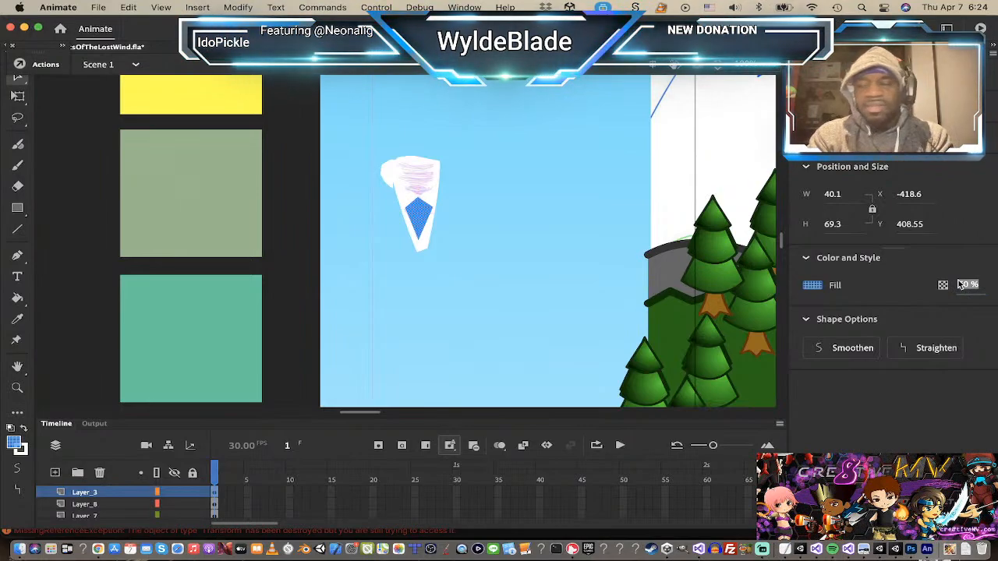
text(100)
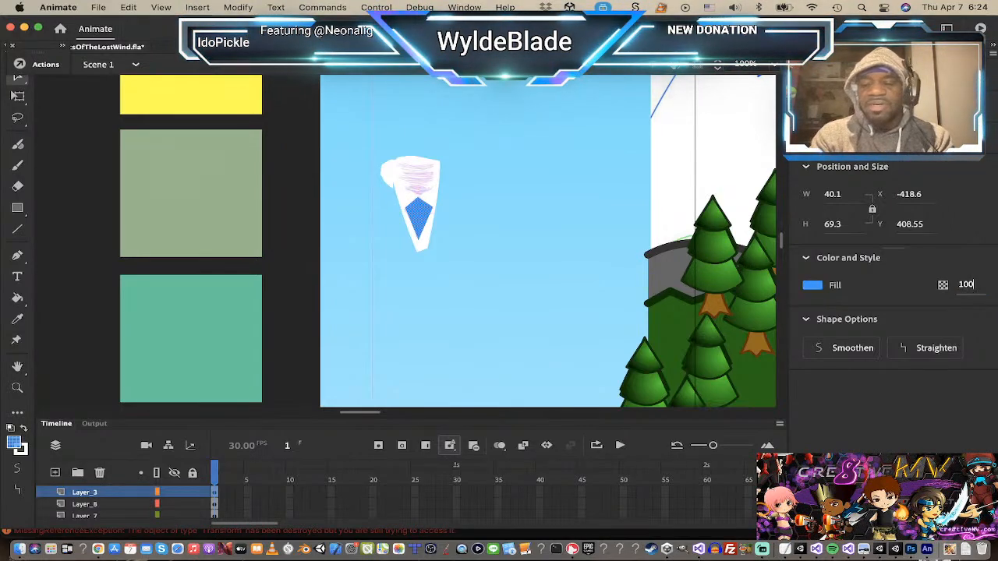
key(Return)
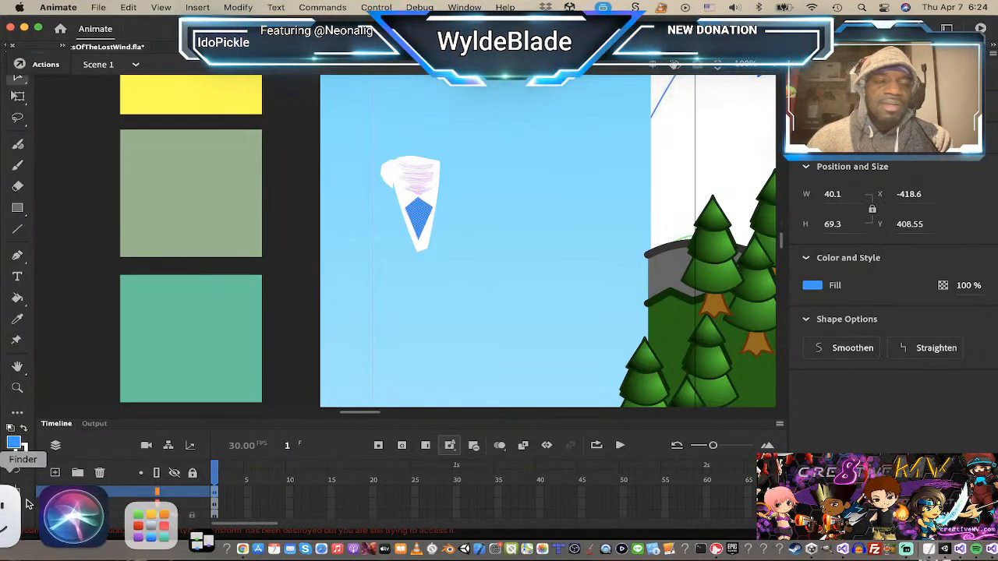
click(15, 445)
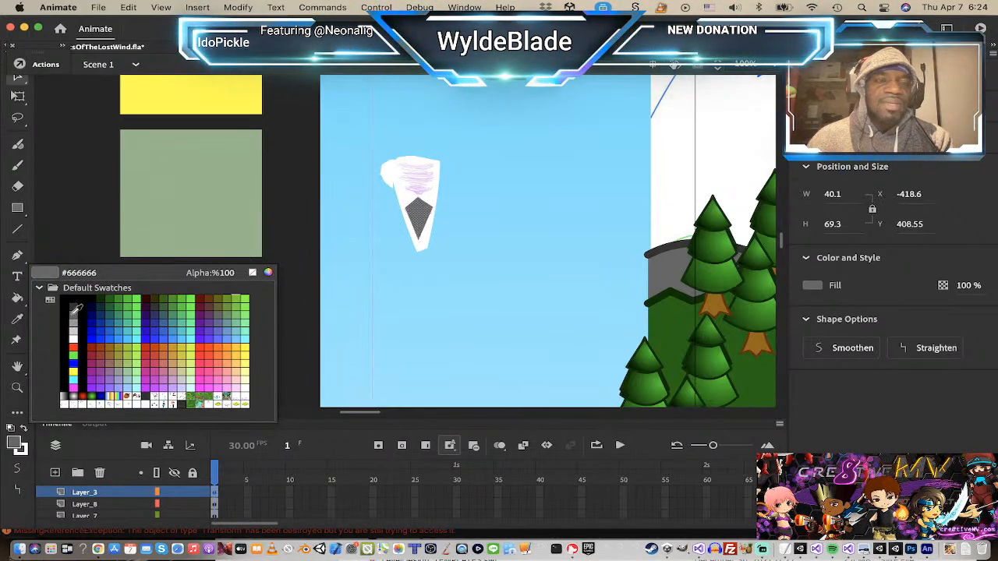
click(72, 314)
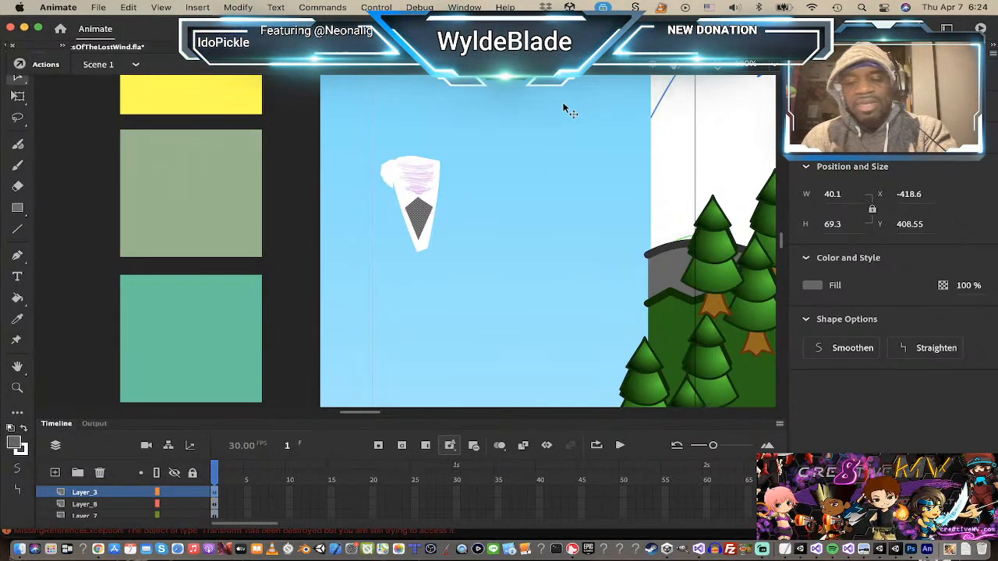
Step: Convert the grey diamond to a movie clip symbol named diamondShard and flip it vertically
key(F8)
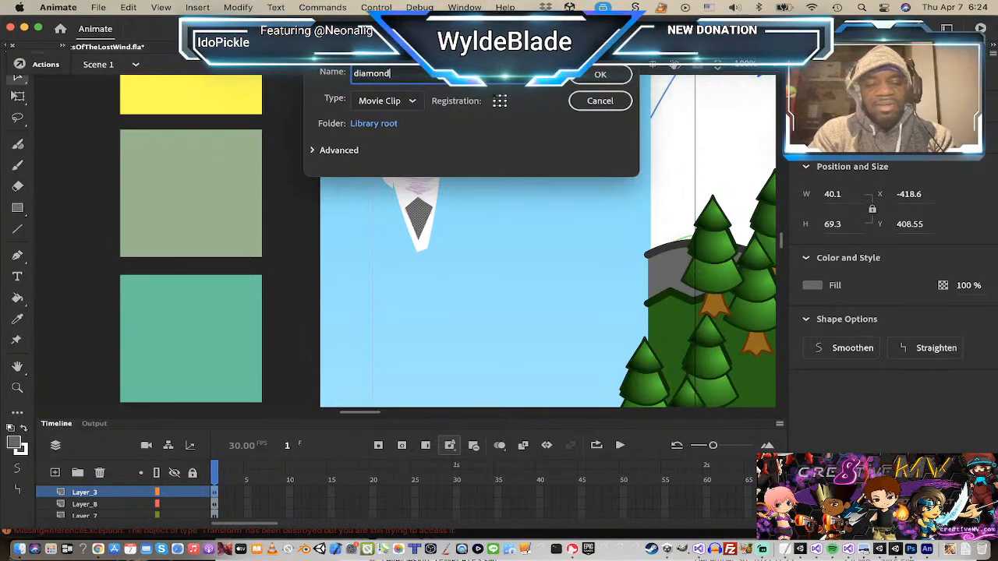
key(Return)
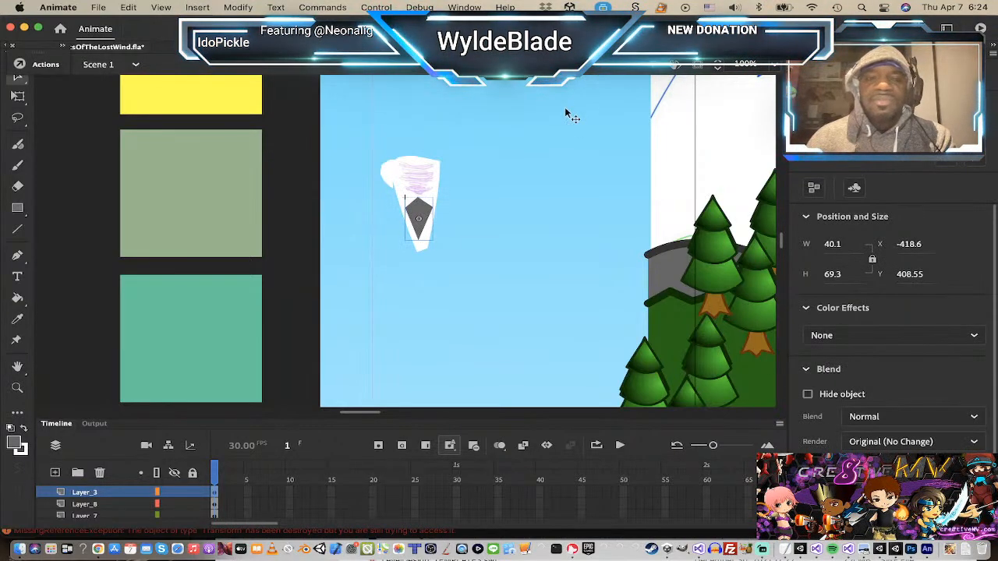
click(237, 8)
mouse_move(284, 192)
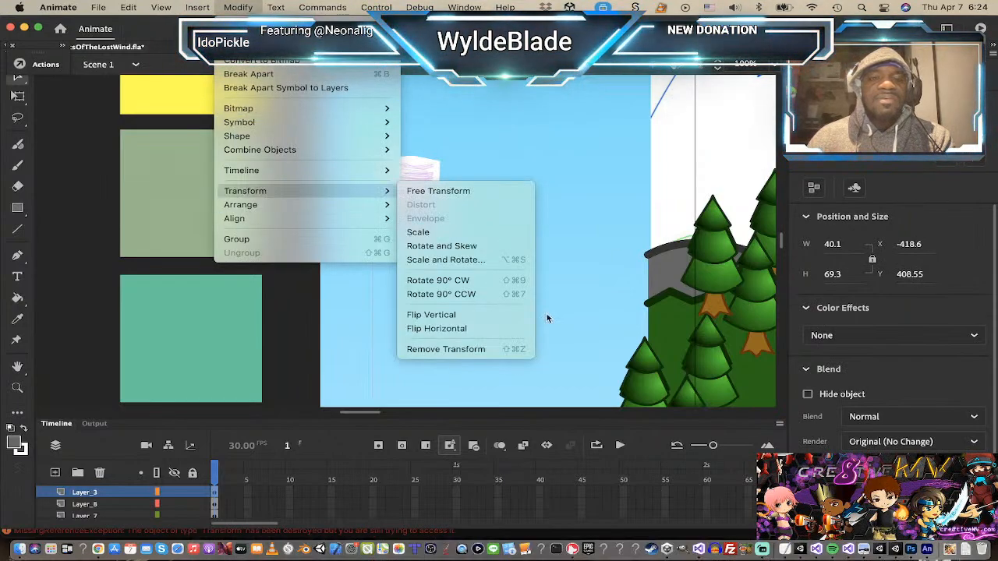
click(497, 315)
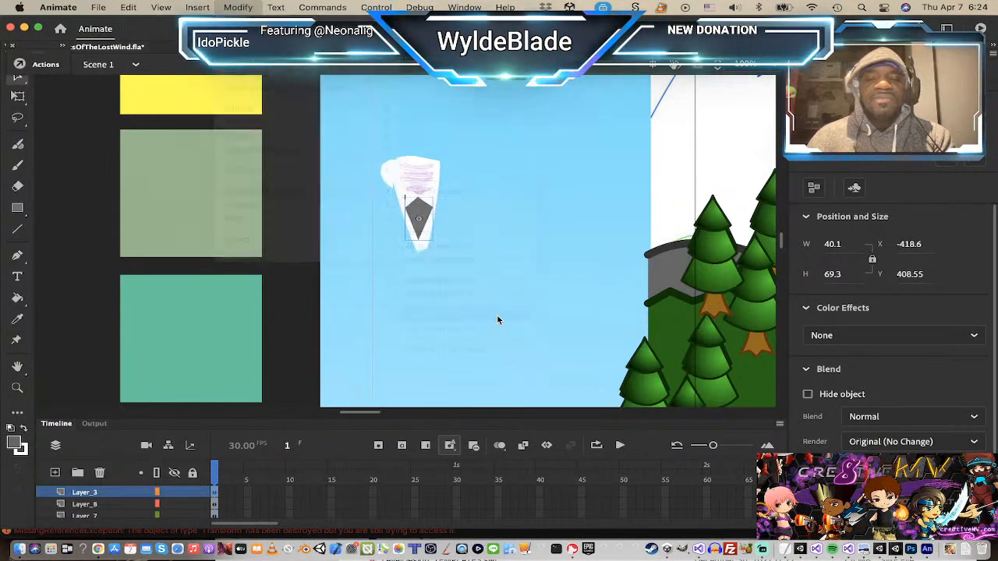
Step: Export the diamond symbol as a PNG sequence named diamondShard to TempGFX at 167 x 289 pixels, 300 dpi, 32 bit, smoothed
right_click(425, 233)
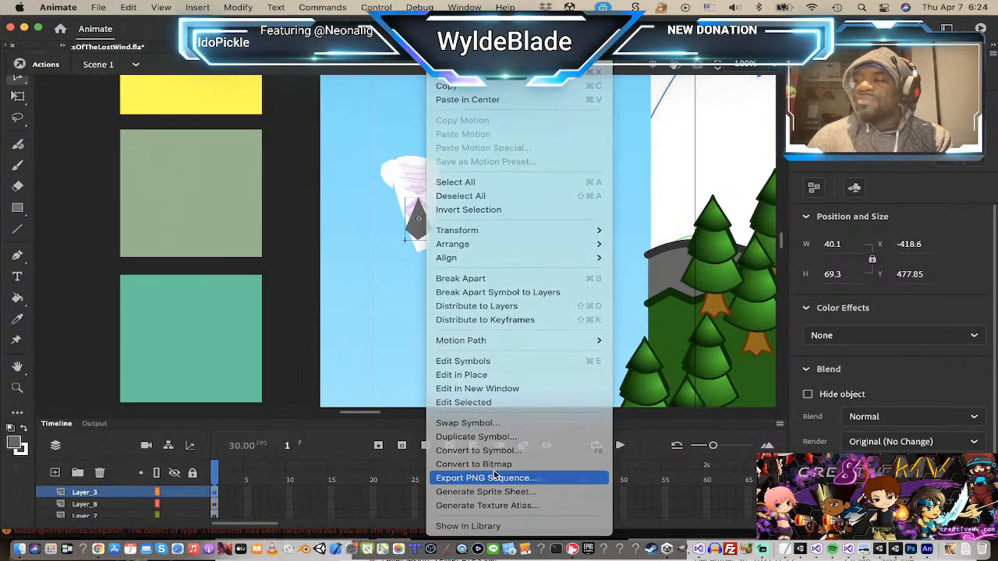
click(494, 472)
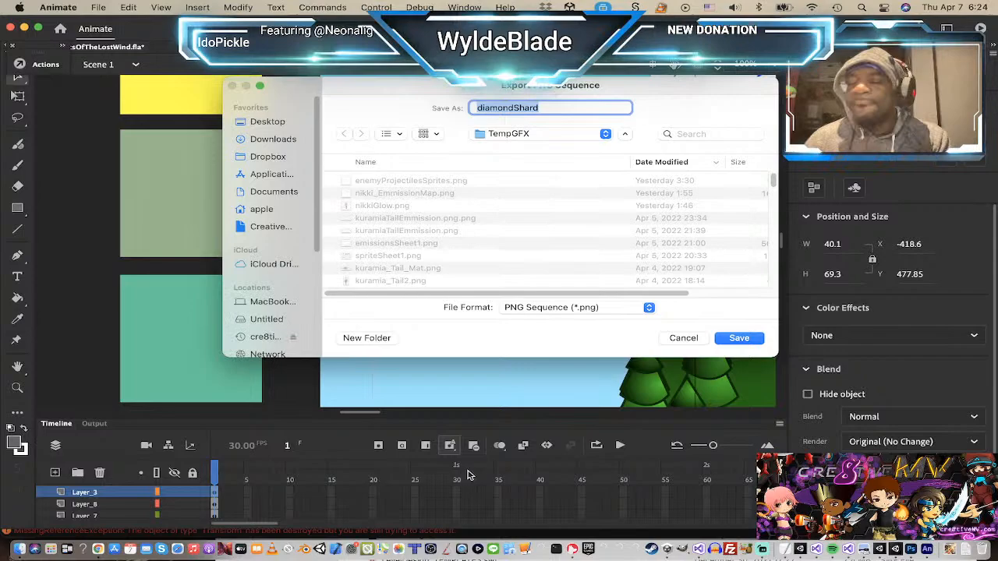
key(Return)
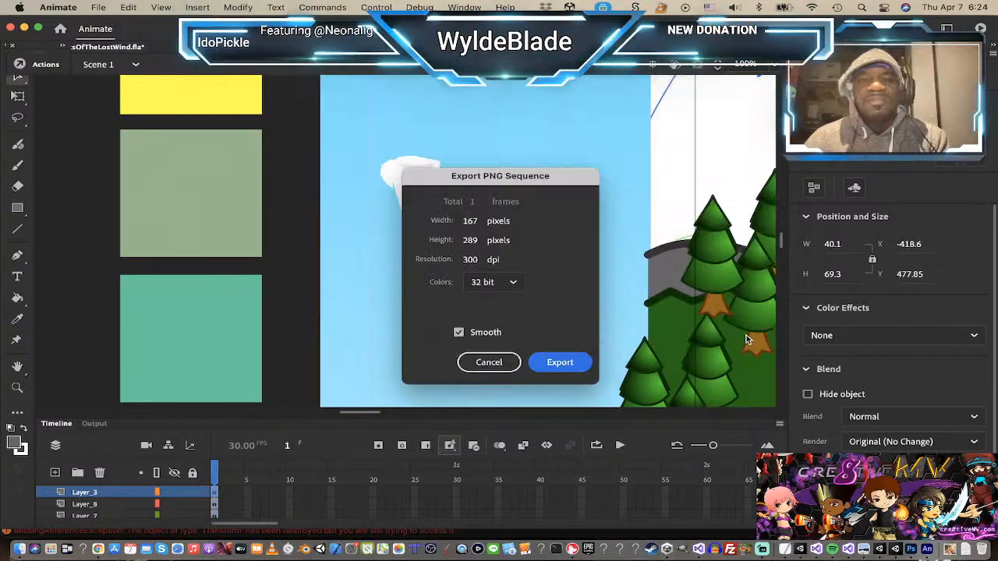
click(550, 367)
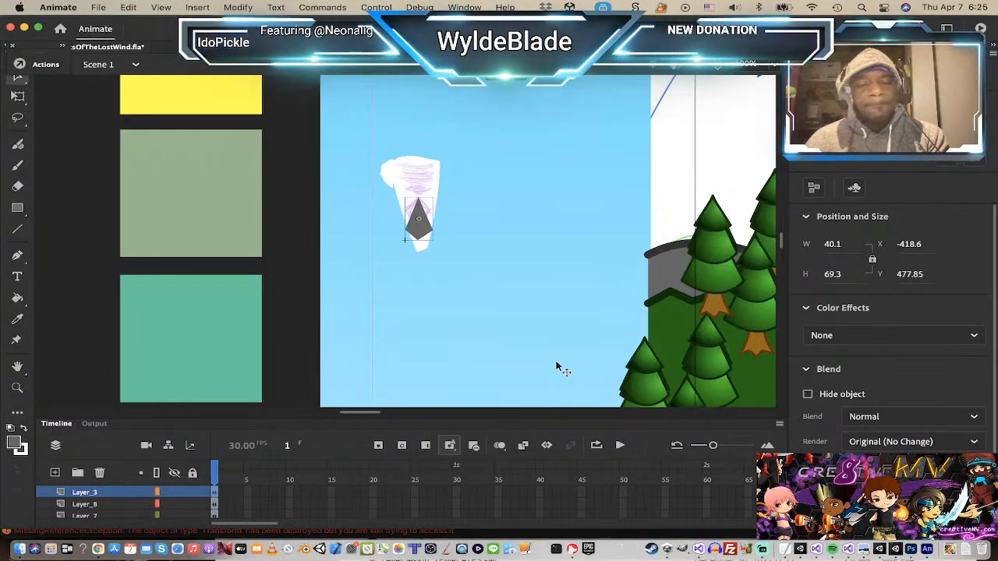
Step: Switch to Unity and open the Sprites folder of the project's assets
key(super+Tab)
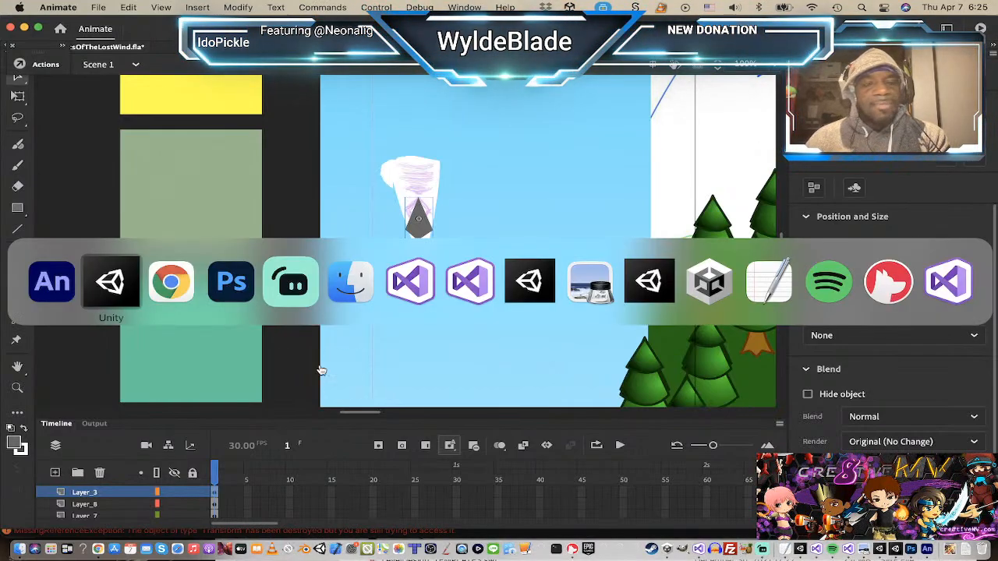
click(135, 288)
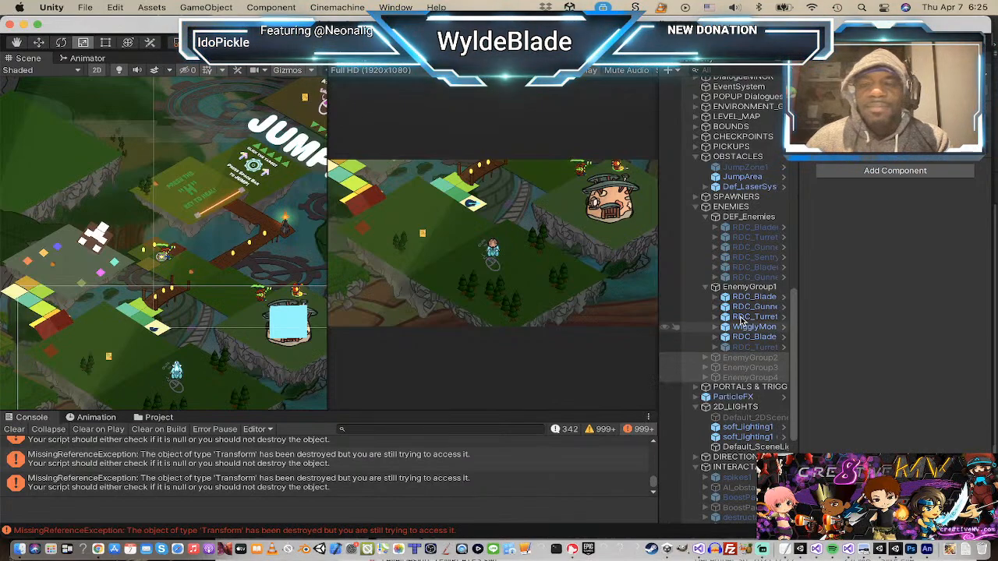
click(160, 418)
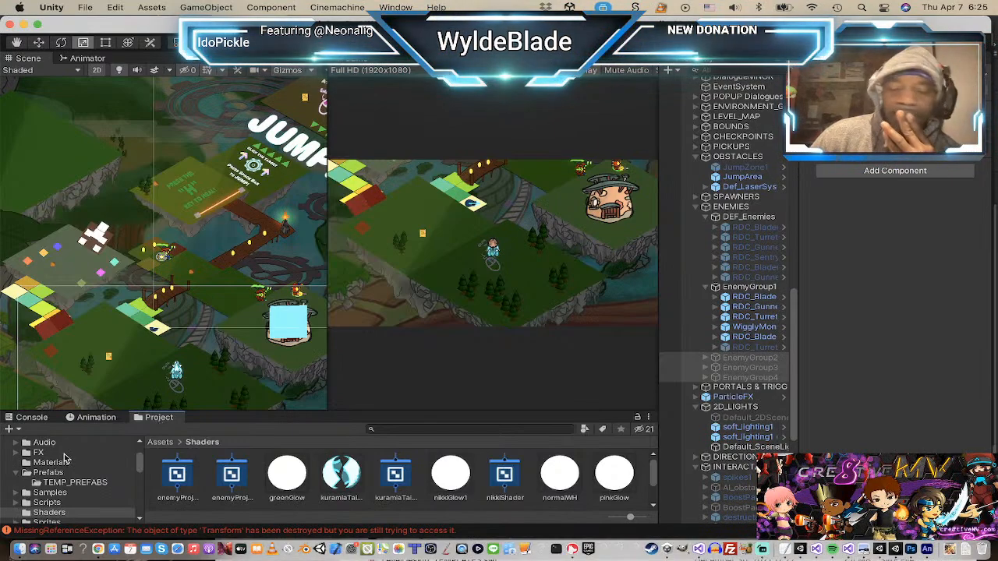
scroll(63, 463, down, 3)
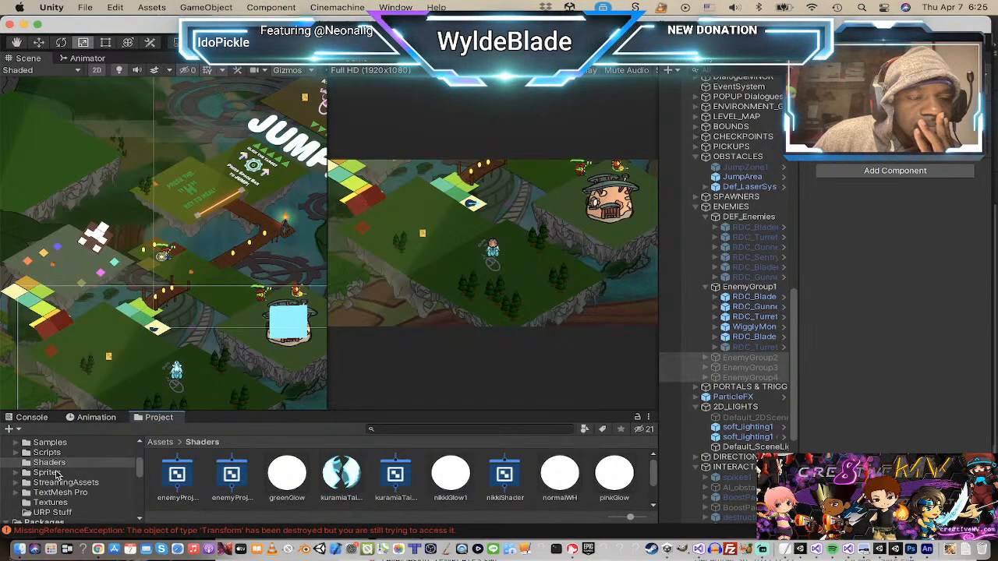
click(60, 473)
Step: Switch to Finder, locate diamondShard.png in SpiritsOfTheLostWinds_GFX/TempGFX on the Desktop, and import it into Unity's Sprites folder
key(super+Tab)
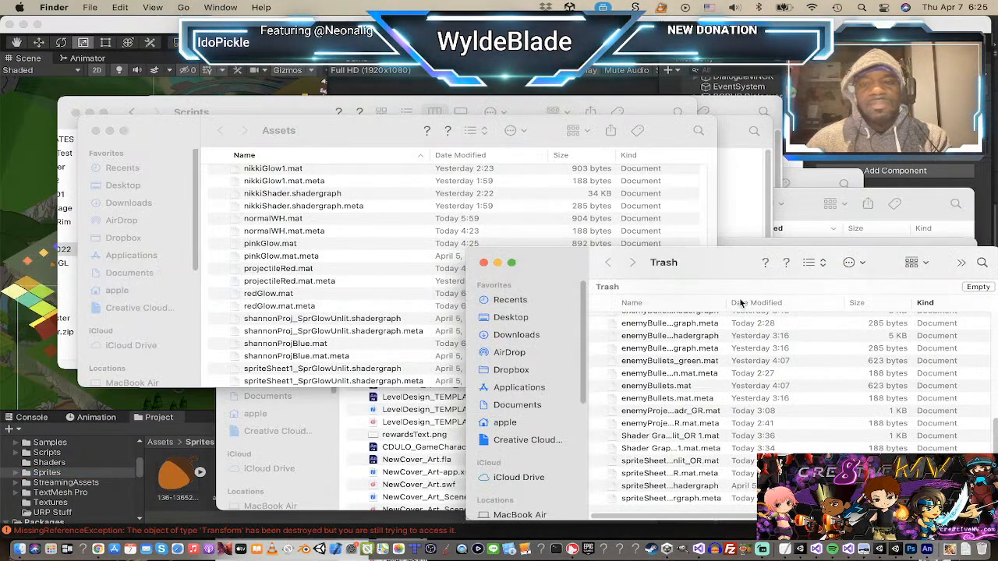
scroll(382, 202, up, 5)
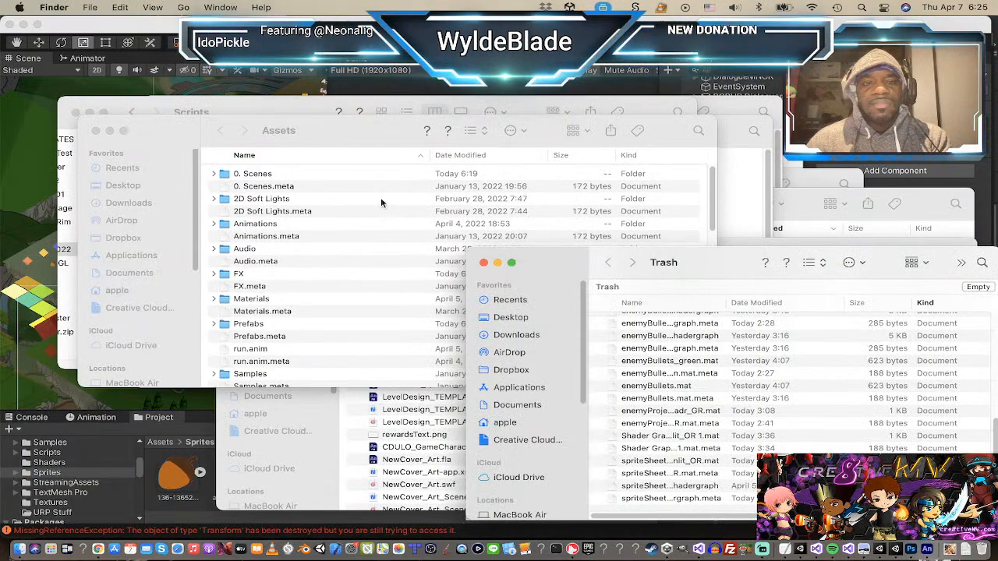
scroll(381, 196, down, 3)
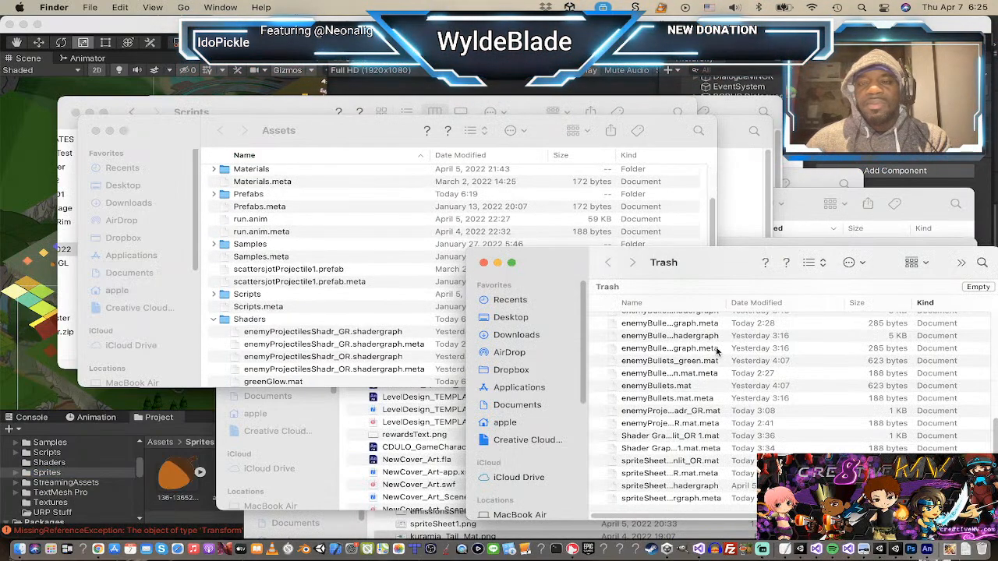
scroll(717, 353, up, 10)
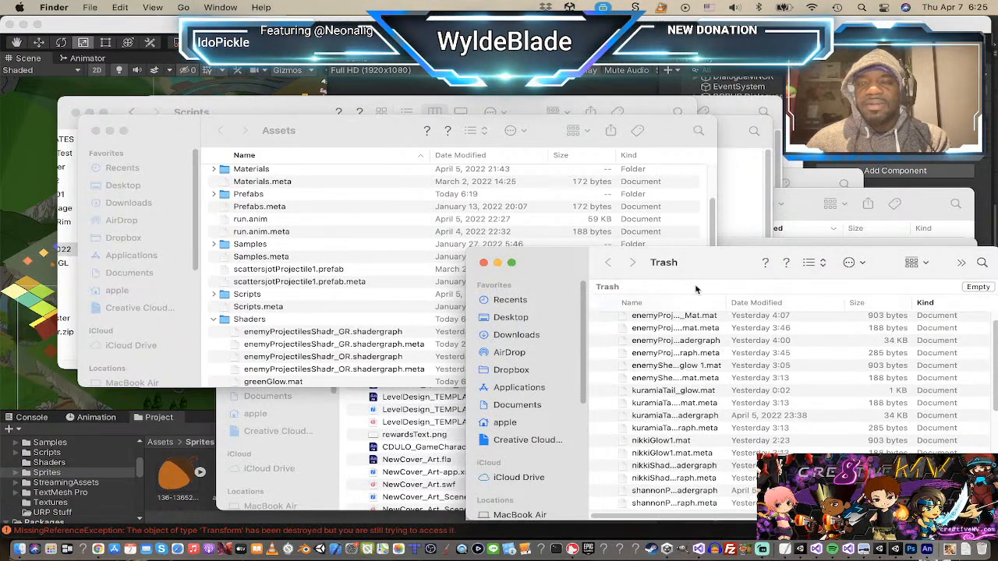
click(509, 320)
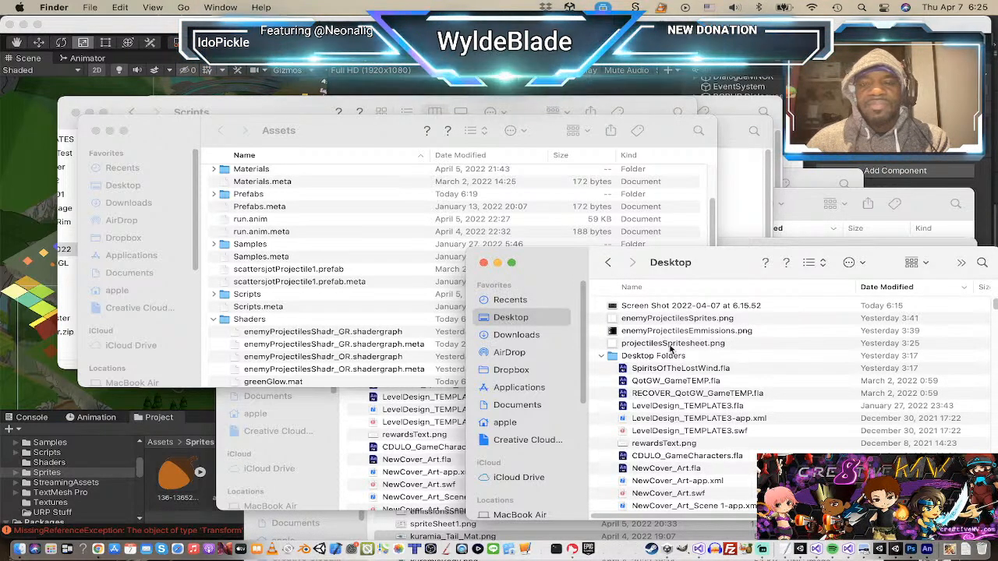
scroll(671, 349, down, 10)
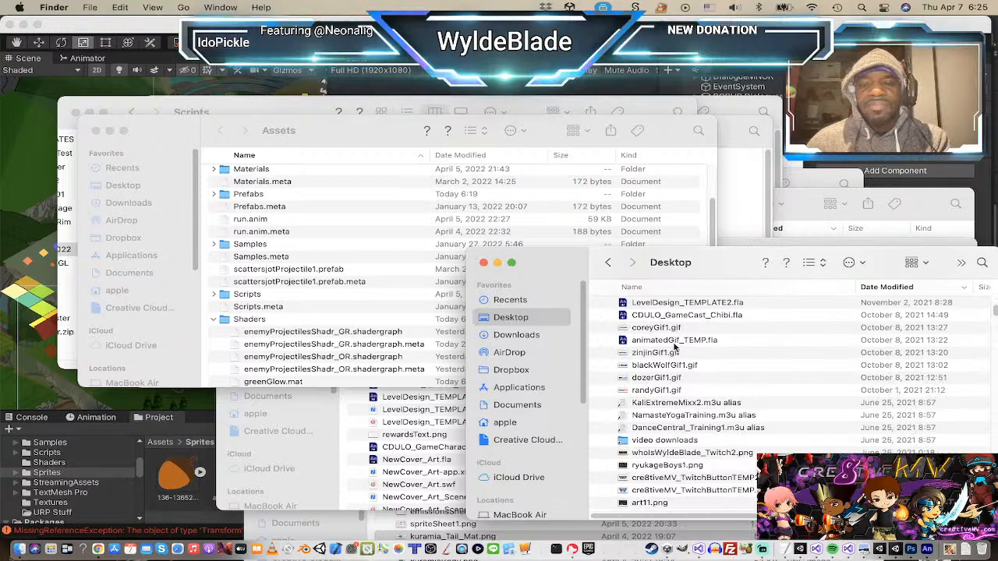
scroll(670, 347, up, 15)
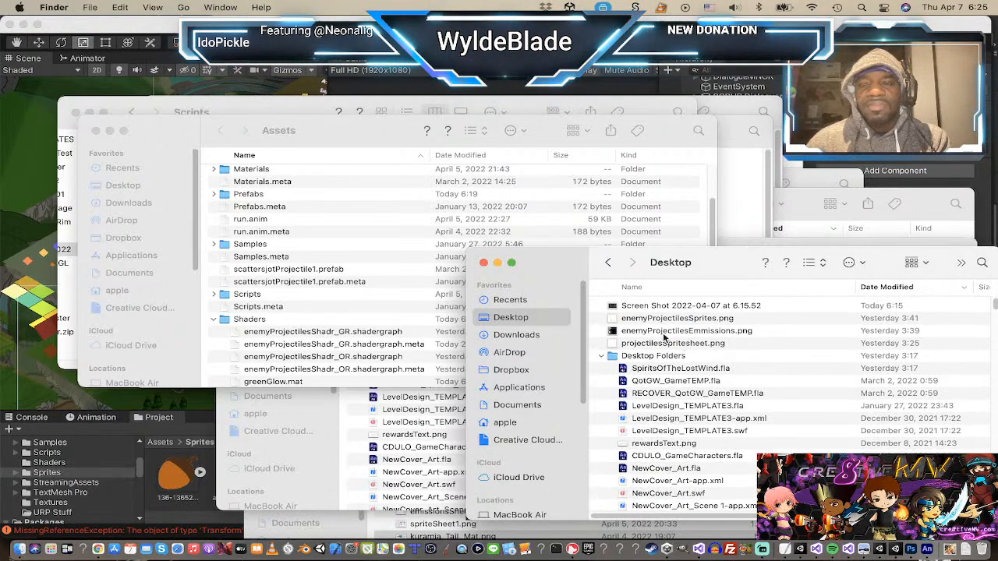
click(507, 299)
click(510, 317)
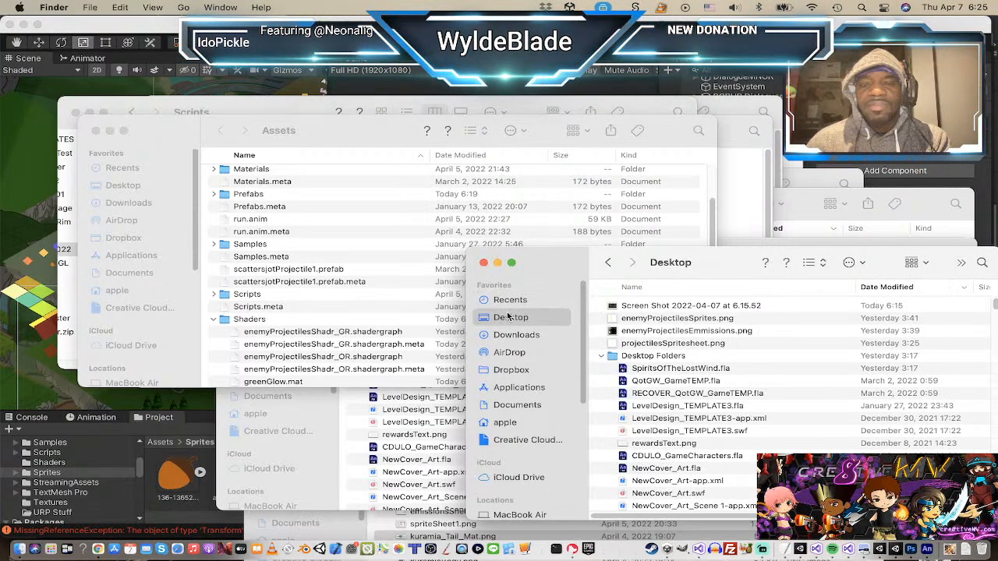
click(603, 355)
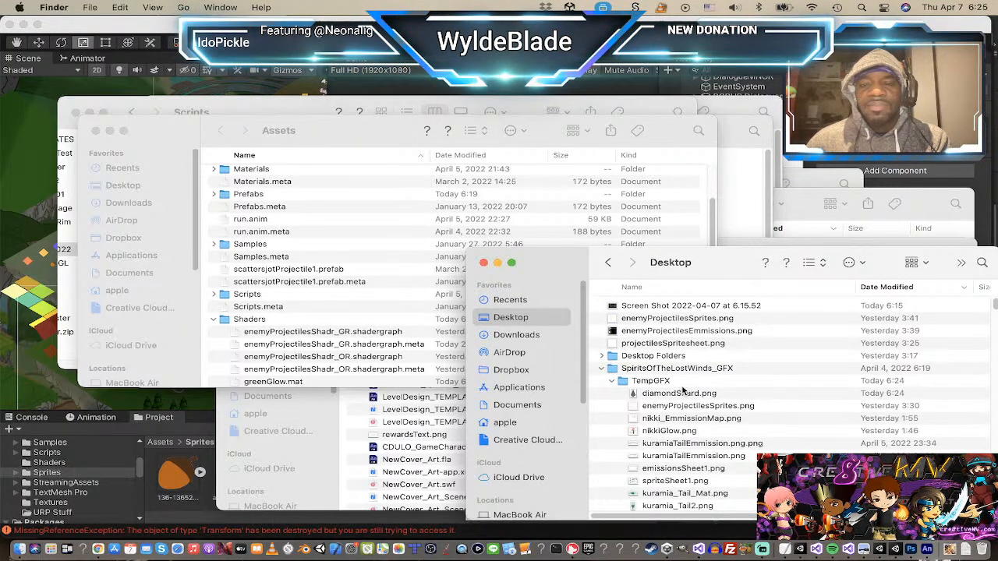
drag(673, 394, 78, 473)
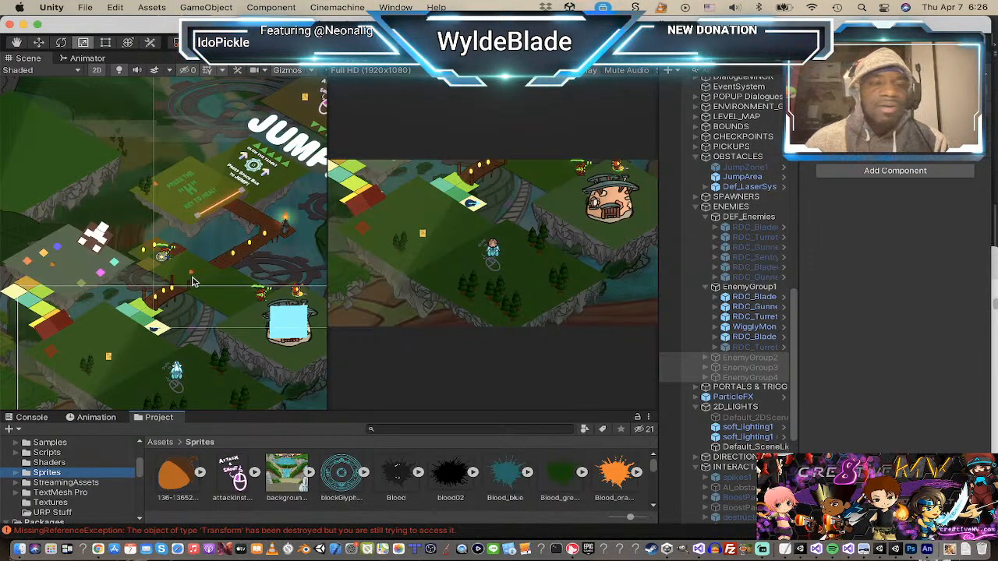
scroll(195, 281, up, 2)
scroll(202, 272, down, 2)
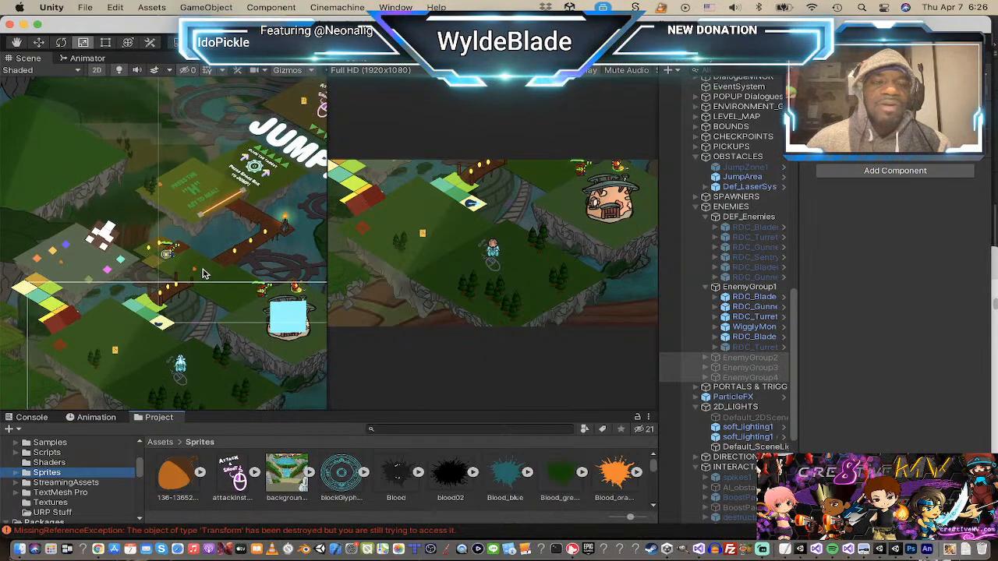
middle_drag(199, 259, 218, 192)
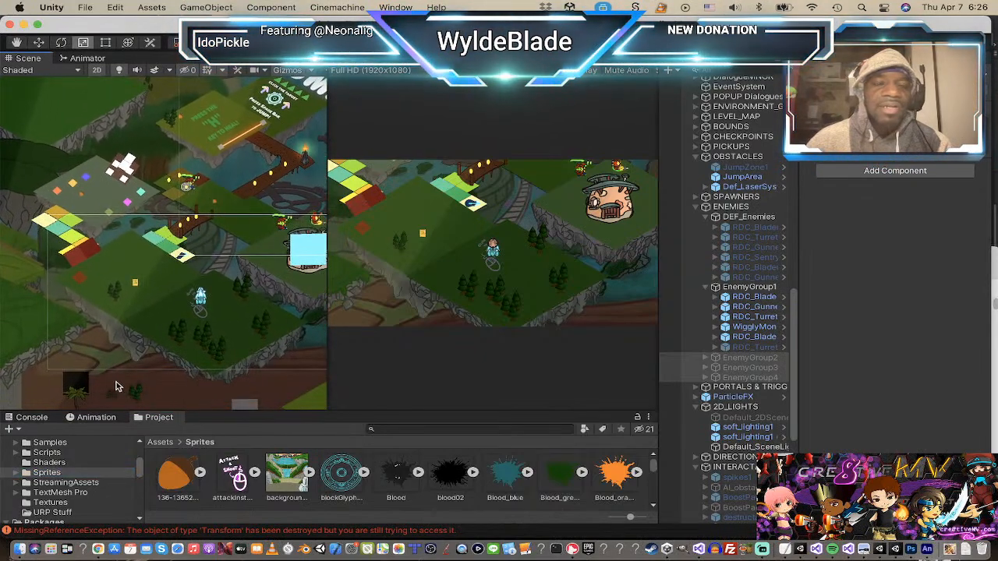
scroll(190, 289, up, 3)
scroll(237, 304, up, 2)
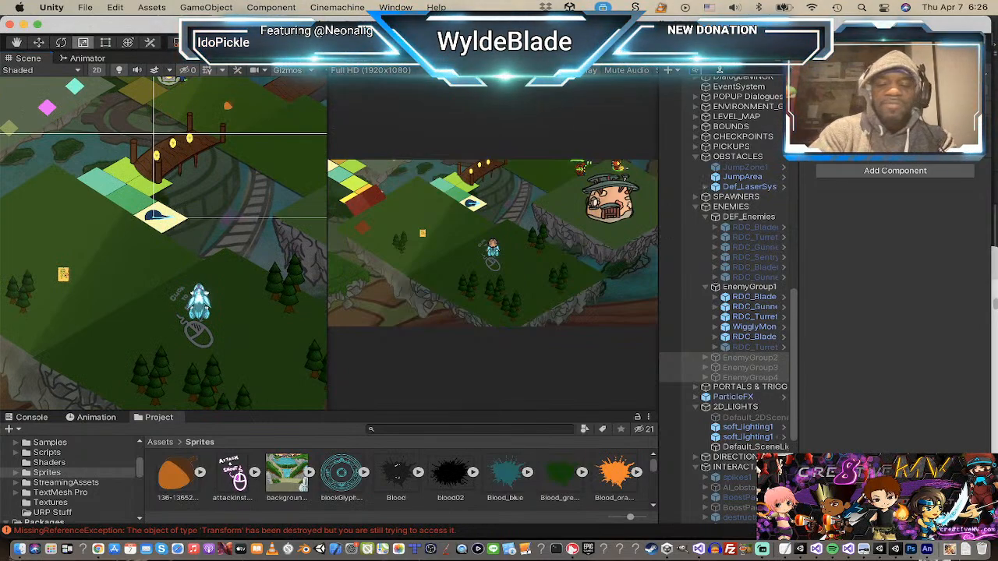
click(719, 70)
text(p)
key(BackSpace)
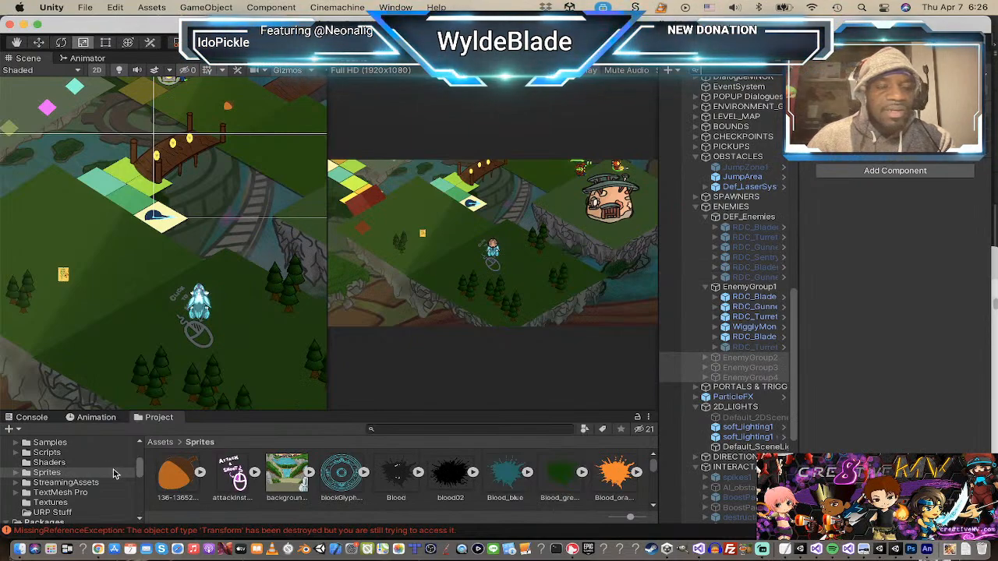
Step: Open the Prefabs folder and search the project's assets for "projec"
scroll(70, 481, up, 5)
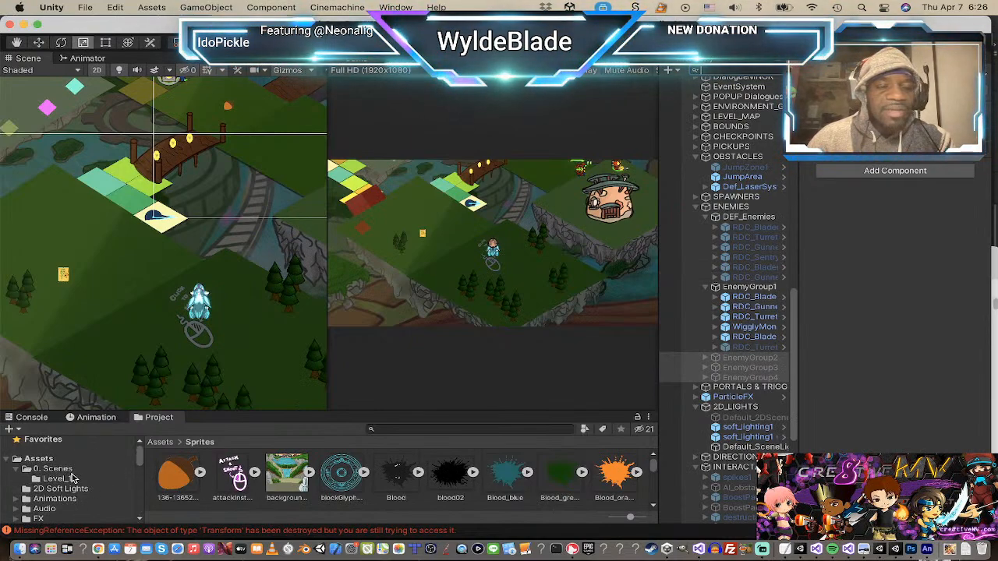
scroll(73, 477, down, 3)
scroll(73, 479, down, 2)
scroll(73, 478, up, 2)
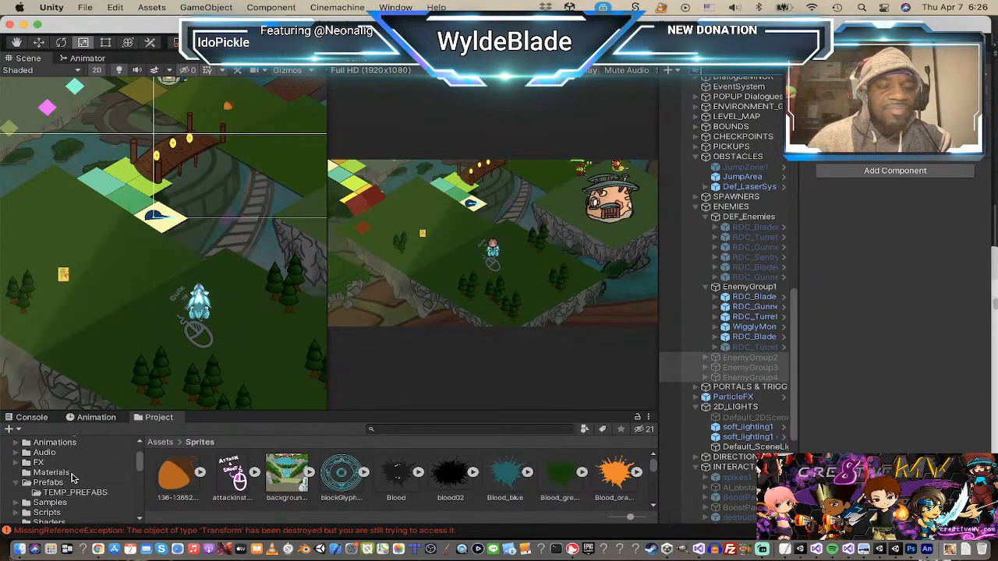
click(49, 483)
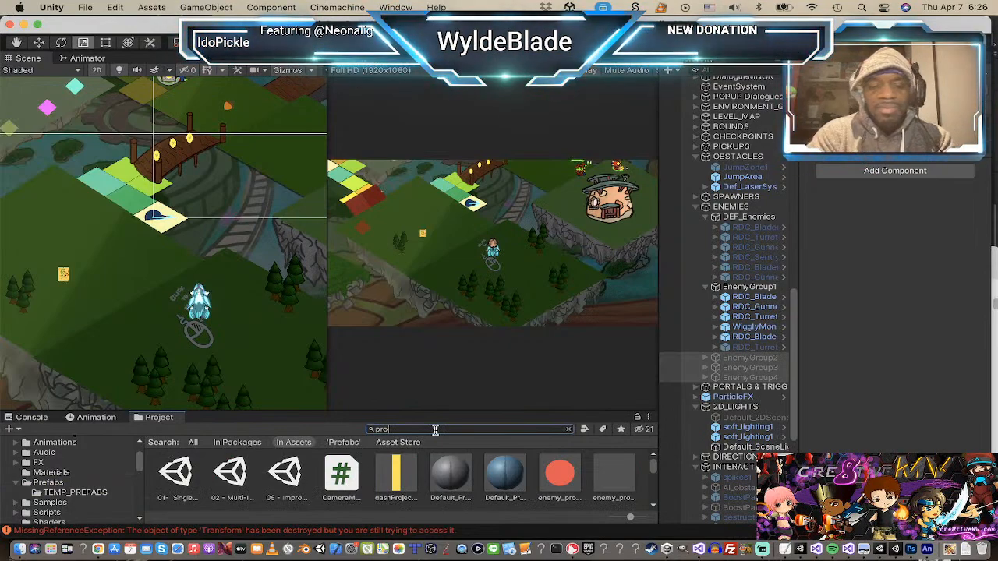
text(c)
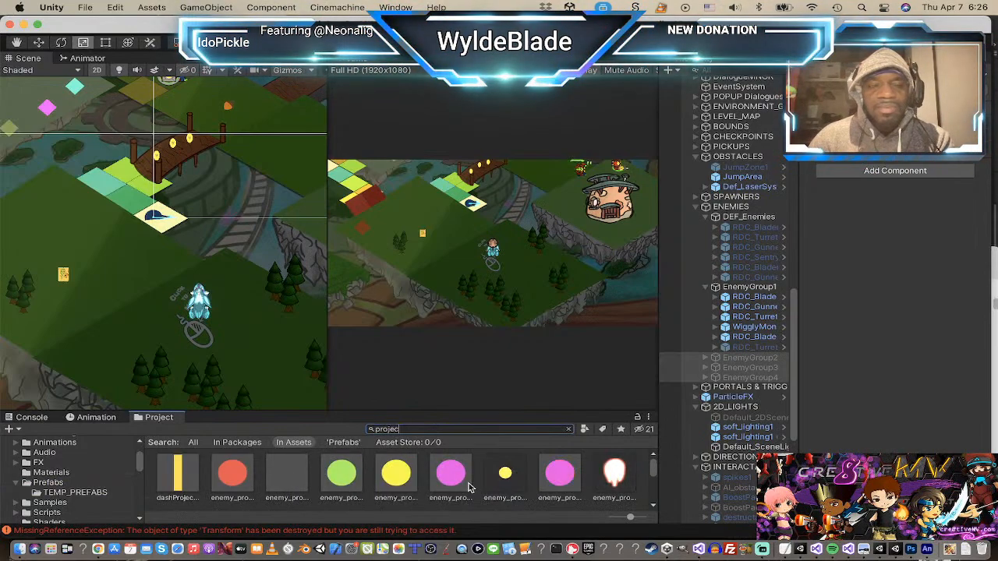
Step: Place the blue projectile4 prefab in the scene on the grass beside the cyan character
scroll(478, 481, down, 2)
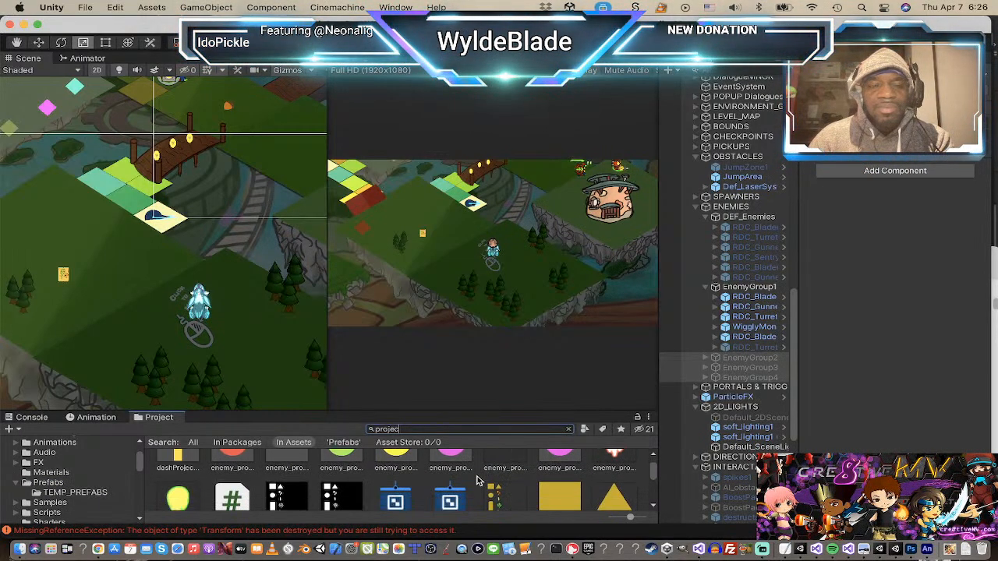
scroll(479, 481, down, 2)
scroll(478, 481, down, 2)
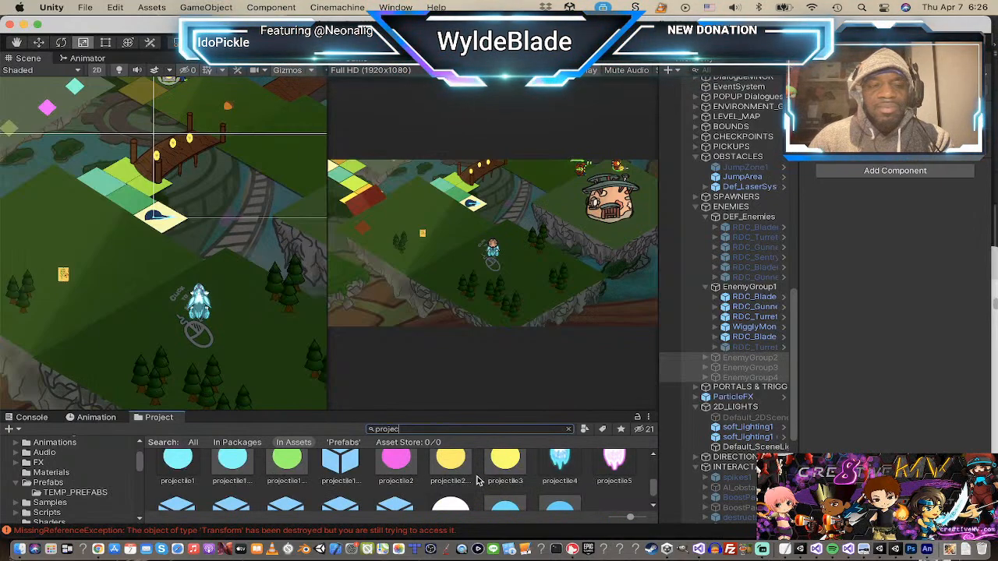
scroll(478, 481, up, 1)
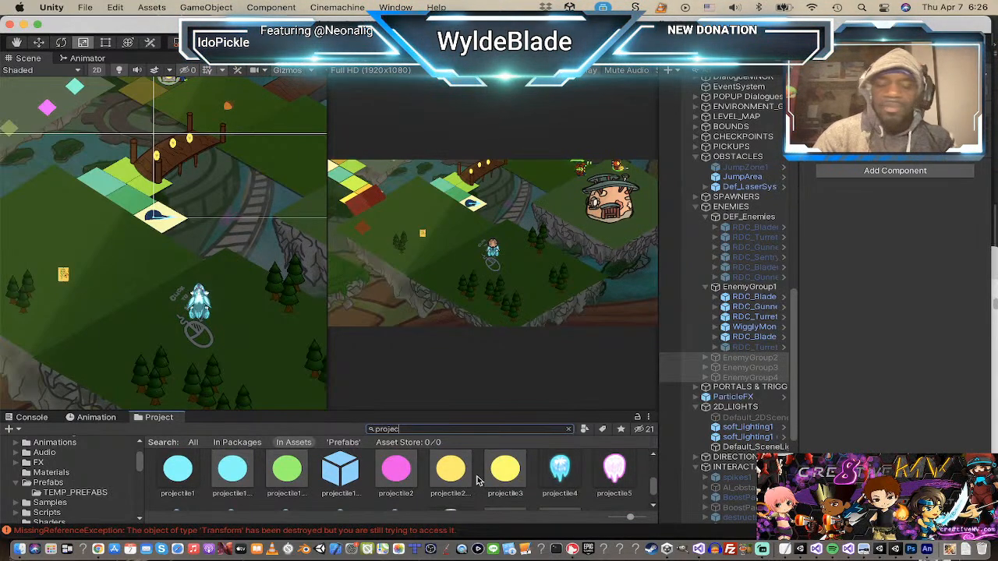
scroll(561, 473, down, 3)
scroll(561, 473, up, 4)
click(561, 473)
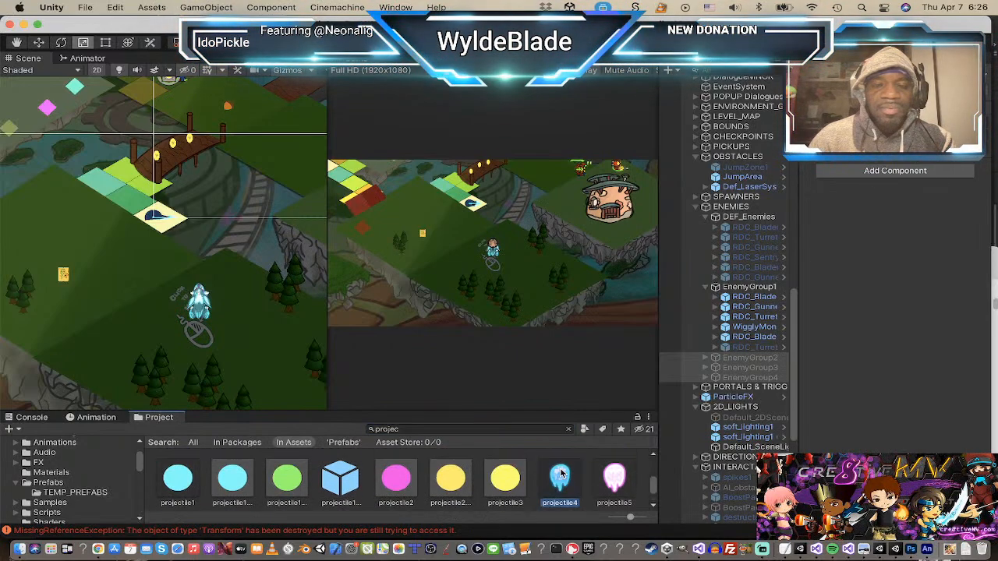
drag(561, 473, 261, 329)
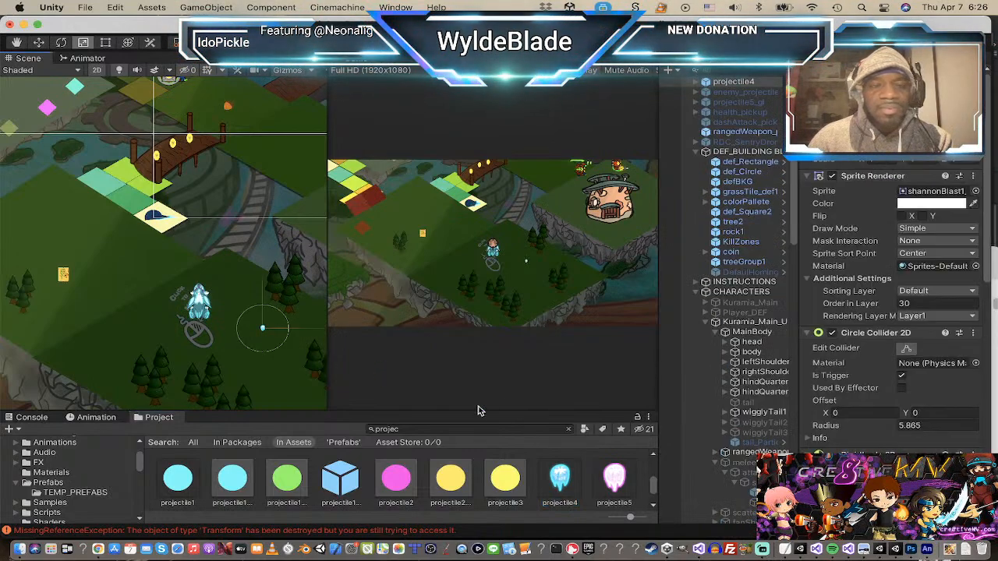
Step: Undo the placement of projectile4 and place the pink projectile5 prefab on the grass beside the cyan character
key(super+z)
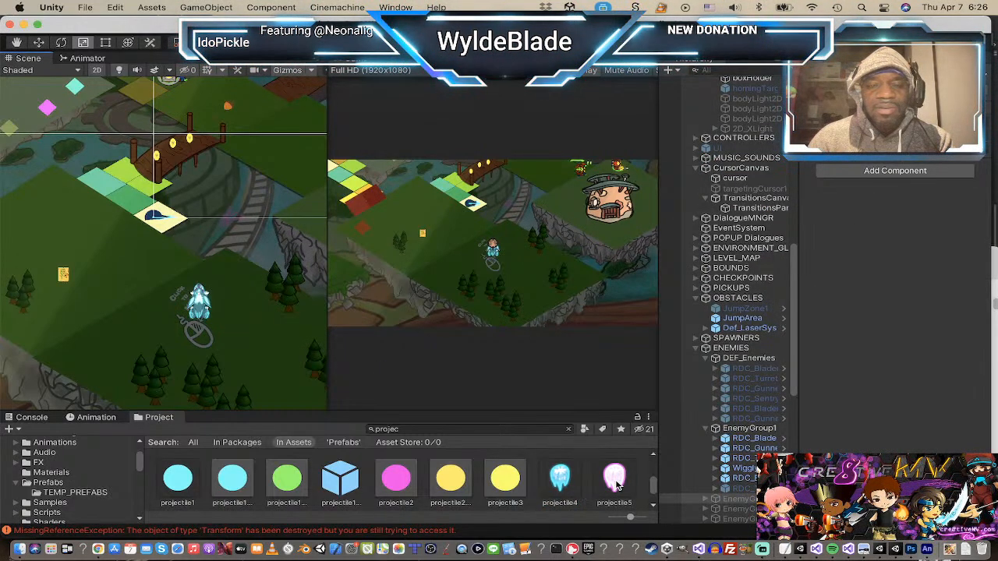
drag(616, 485, 251, 315)
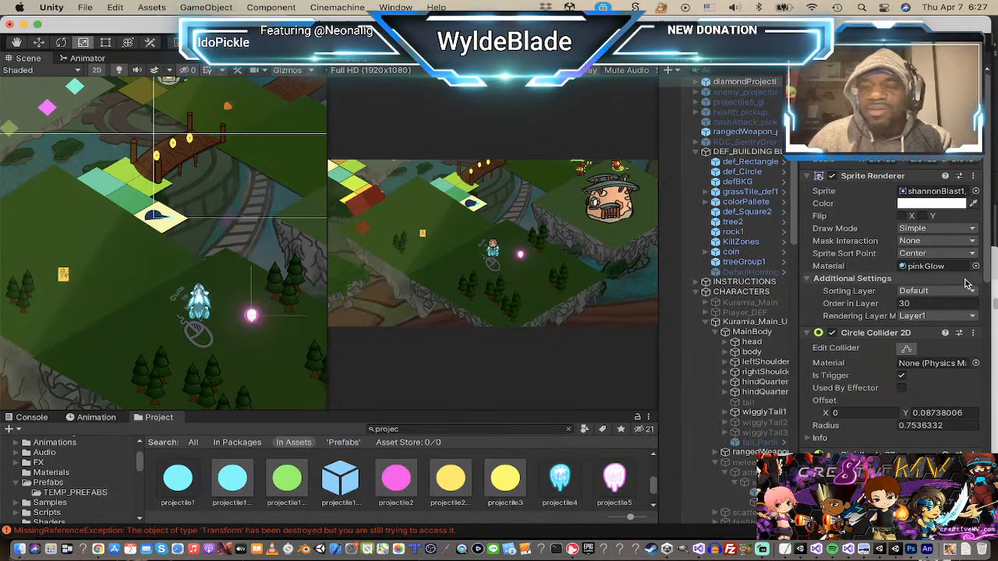
Step: Search the sprites for "dia" and assign diamondShard as the pink projectile's Sprite Renderer sprite
click(976, 191)
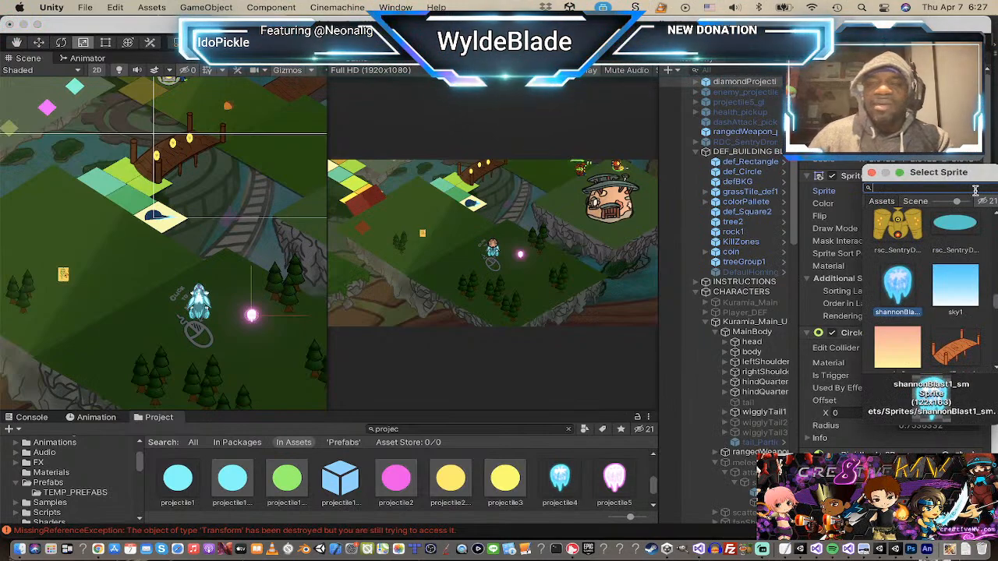
text(dia)
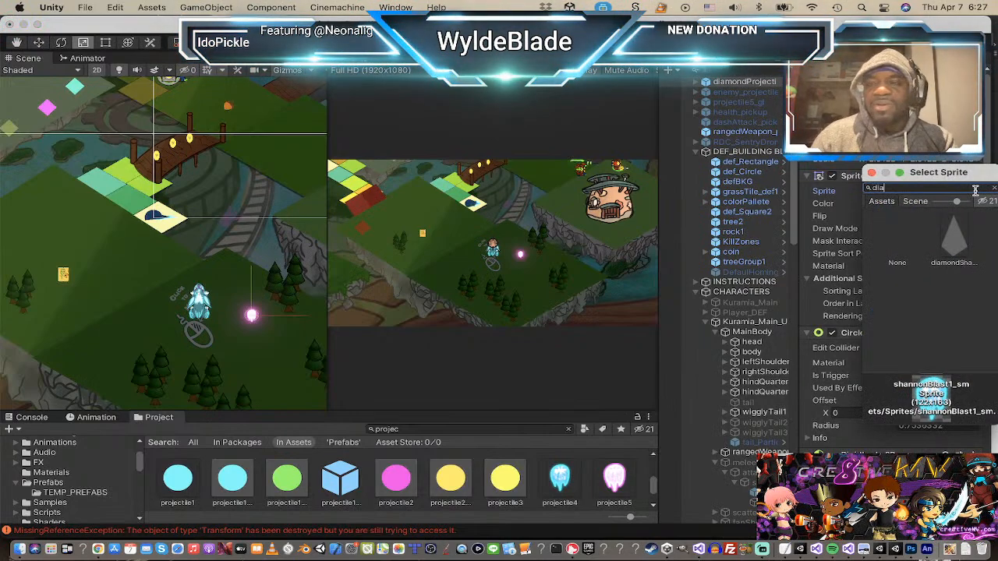
click(956, 234)
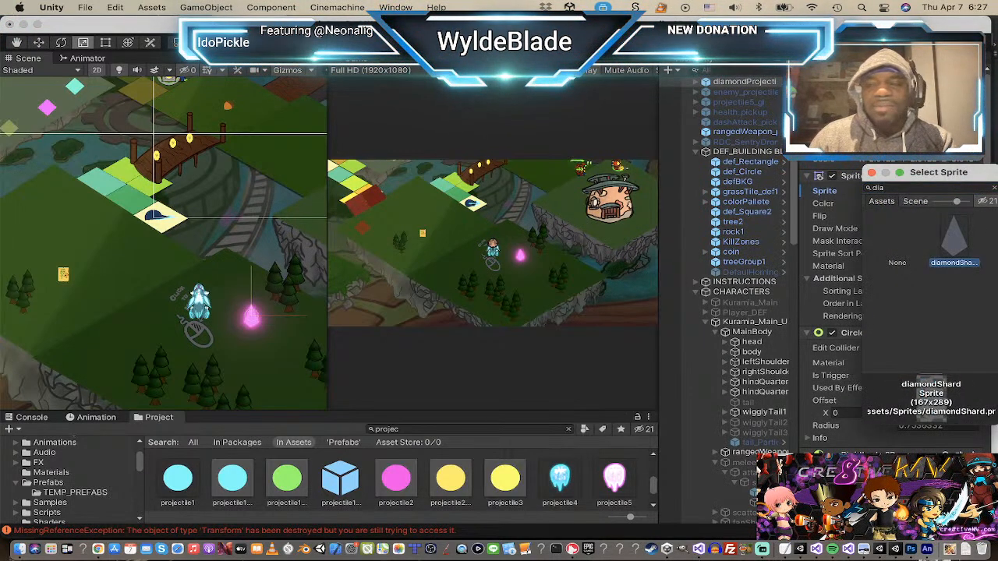
click(873, 173)
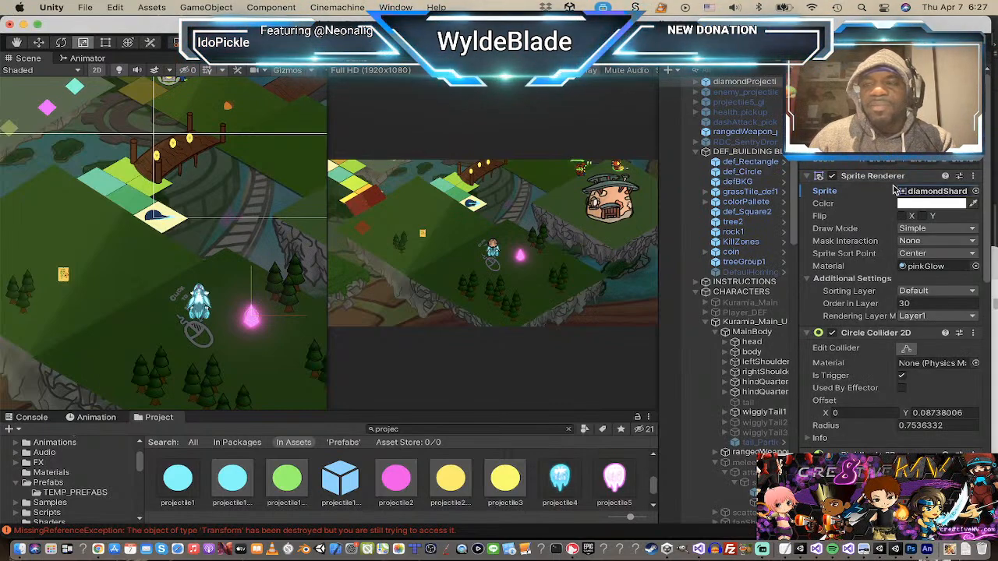
click(918, 204)
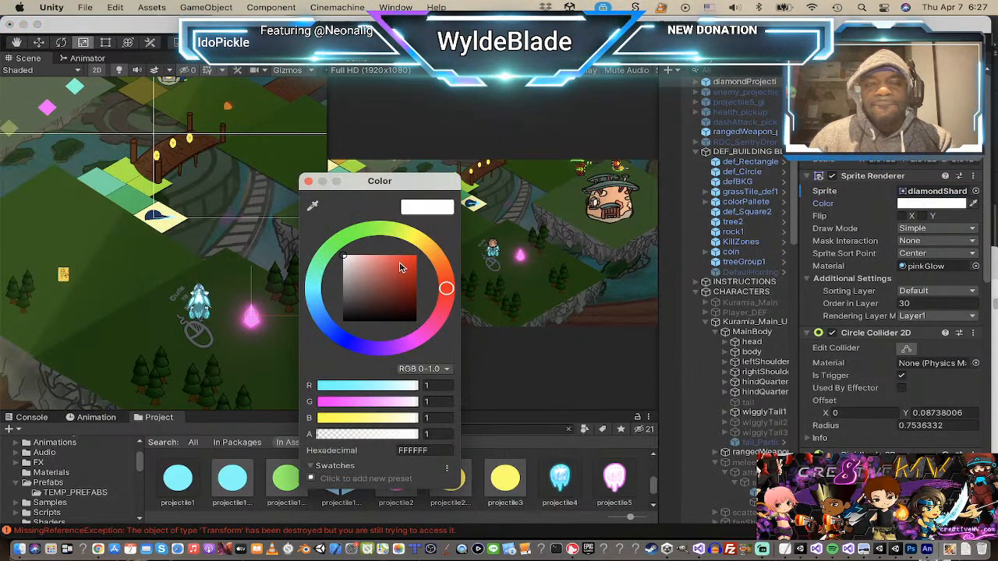
drag(377, 280, 337, 255)
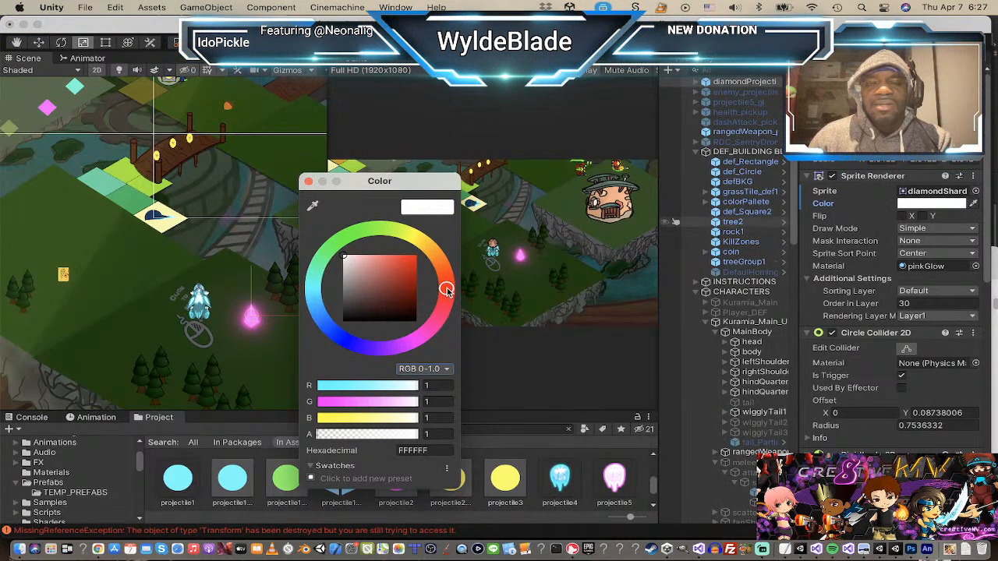
mouse_move(448, 290)
mouse_down()
mouse_move(436, 254)
mouse_move(343, 226)
mouse_move(413, 230)
mouse_move(403, 341)
mouse_move(310, 287)
mouse_move(372, 228)
mouse_move(414, 228)
mouse_move(430, 240)
mouse_up()
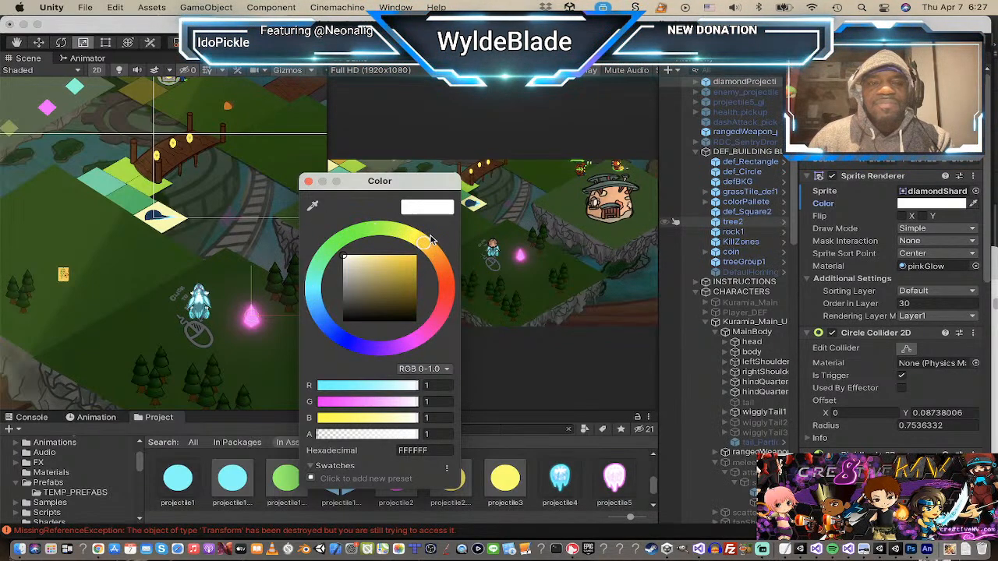
click(309, 182)
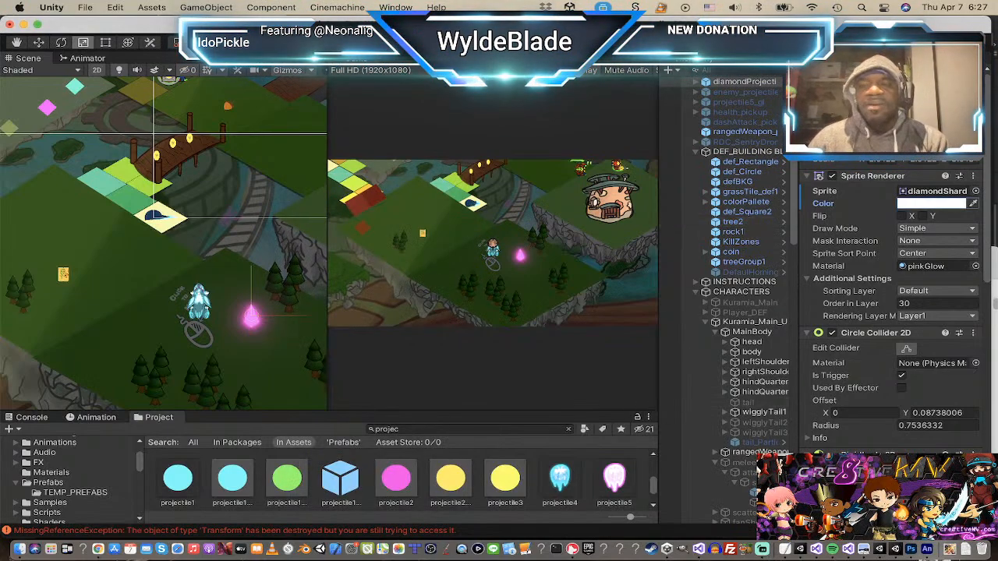
click(976, 266)
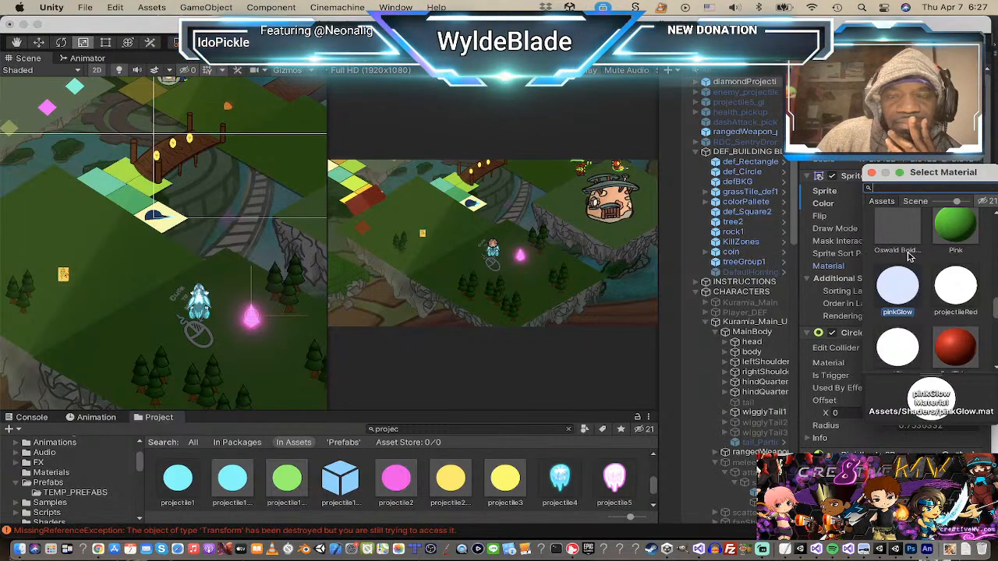
click(873, 173)
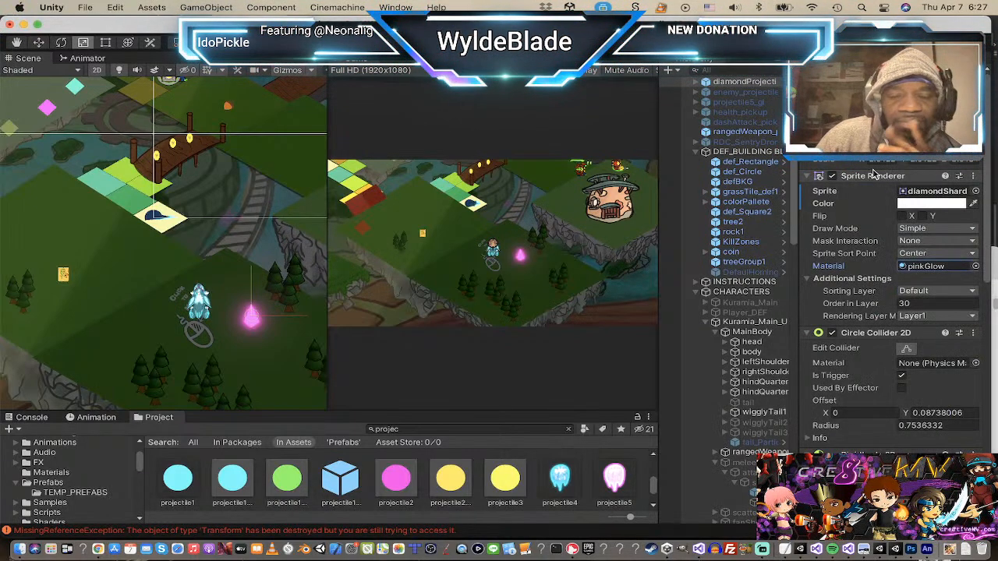
Step: Locate the diamondShard sprite in the project assets, reveal diamondShard.png in Finder, and open it with Adobe Photoshop 2021
click(940, 192)
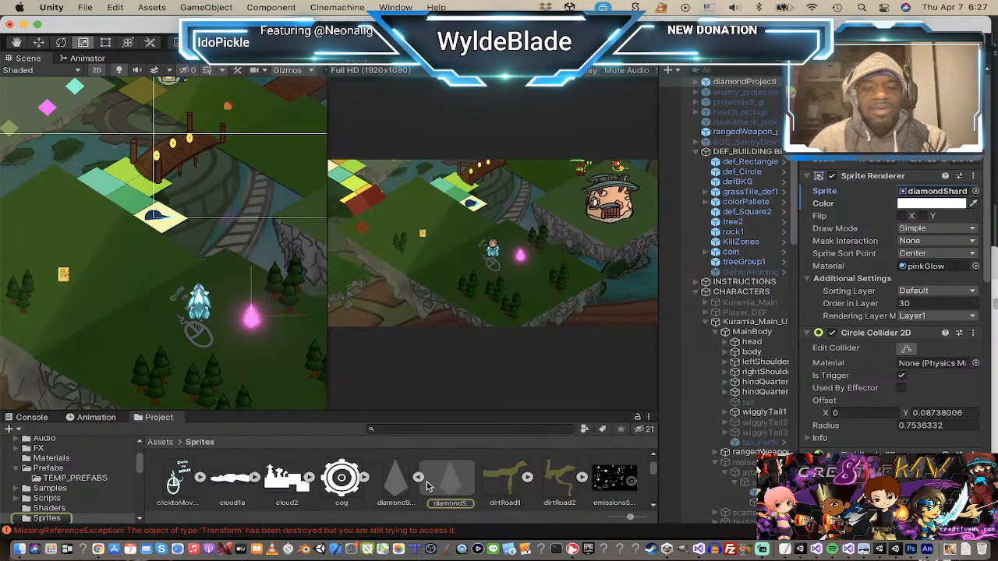
click(397, 485)
right_click(398, 487)
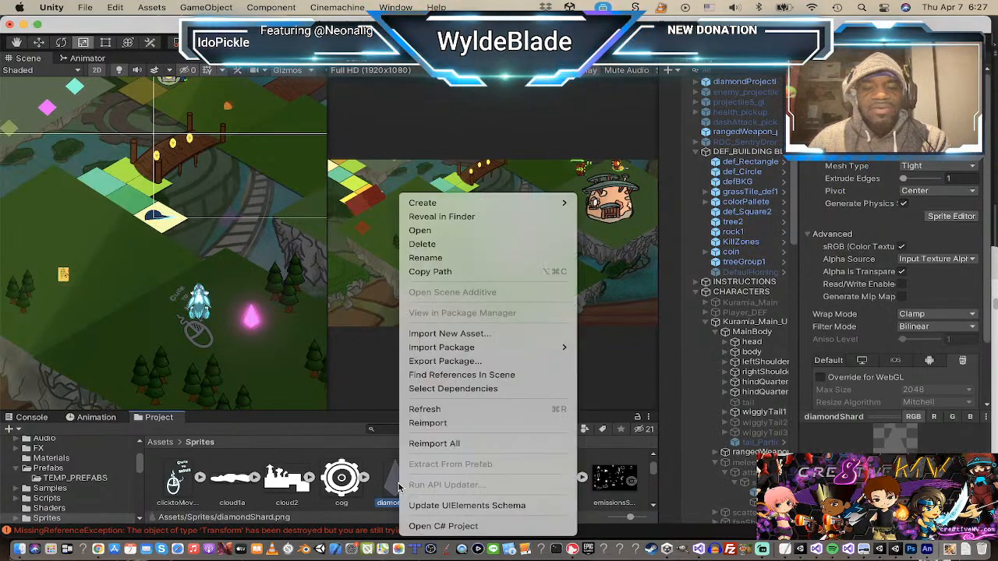
click(555, 217)
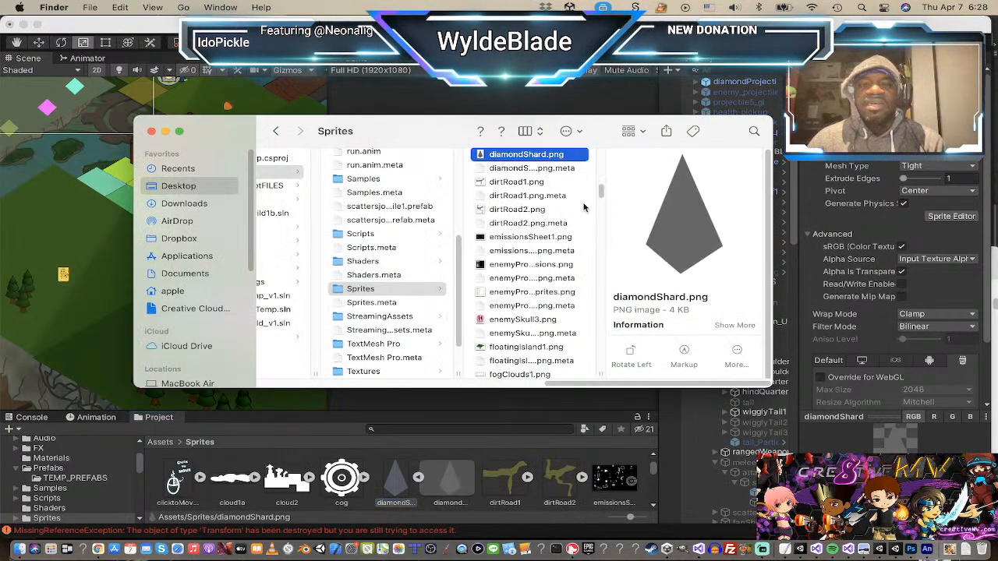
right_click(540, 161)
mouse_move(581, 184)
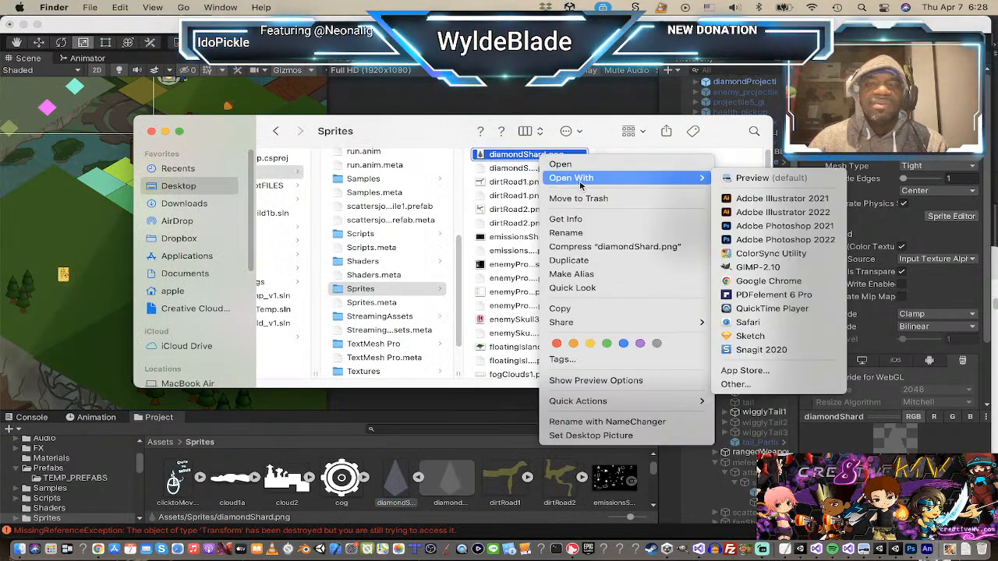
click(772, 226)
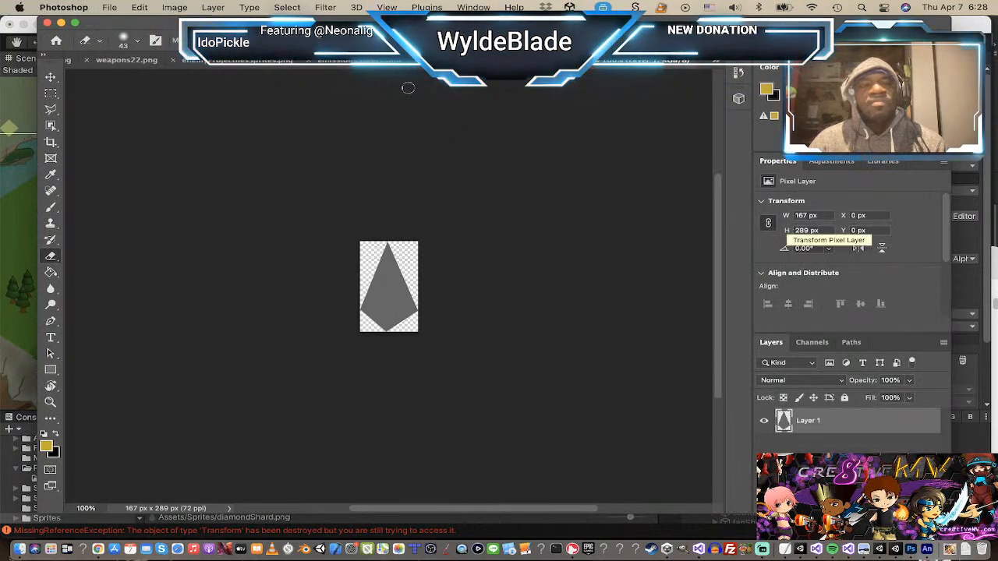
Step: Try to lighten the diamond with a Black & White adjustment, setting Reds, Yellows, Greens, Cyans, Blues and Magentas to 300%
click(176, 9)
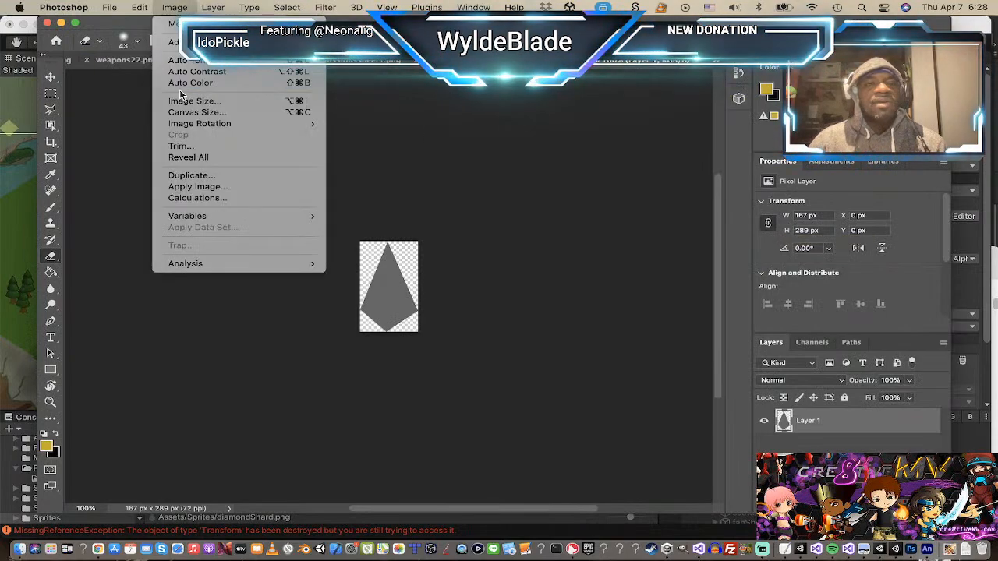
mouse_move(187, 42)
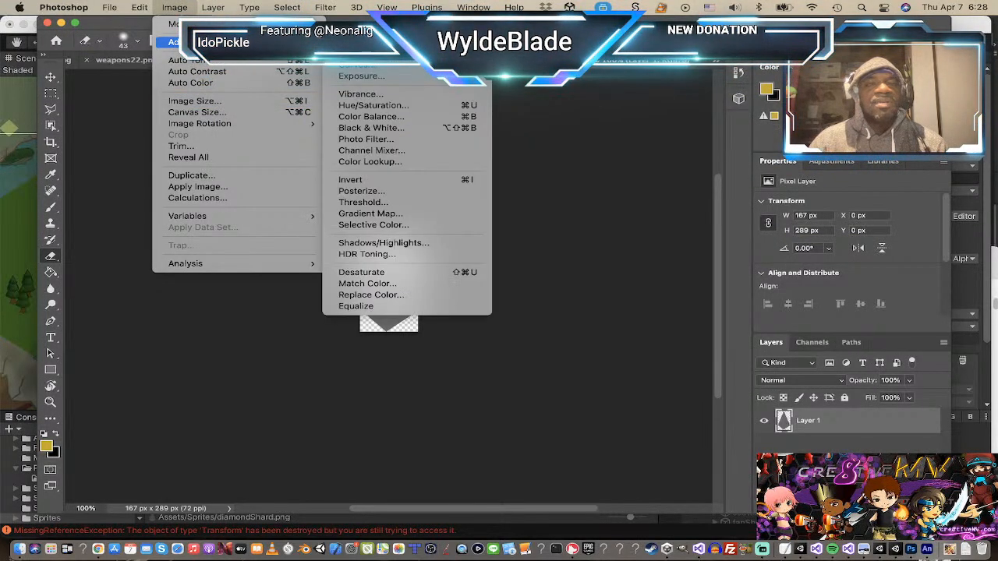
click(457, 128)
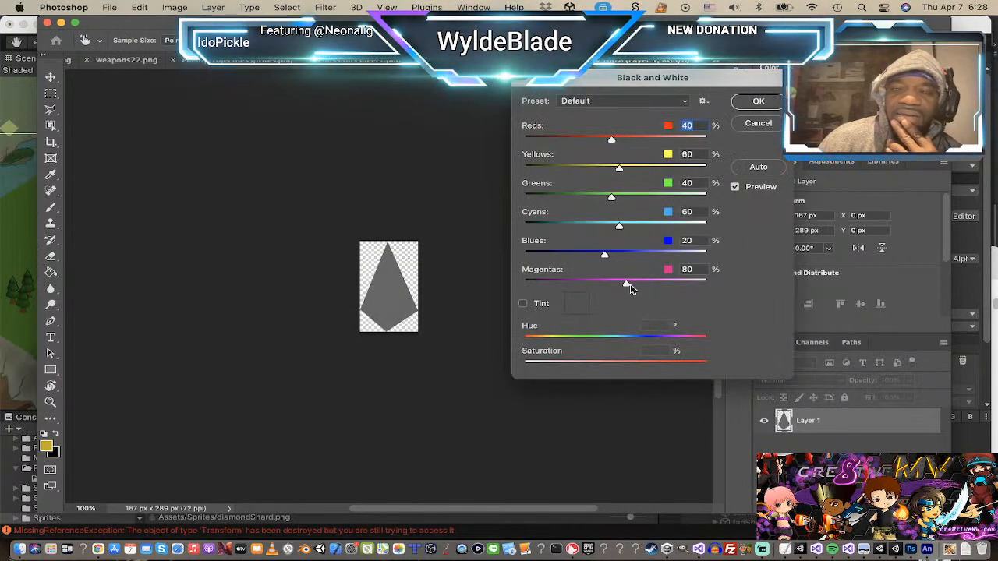
drag(626, 284, 695, 283)
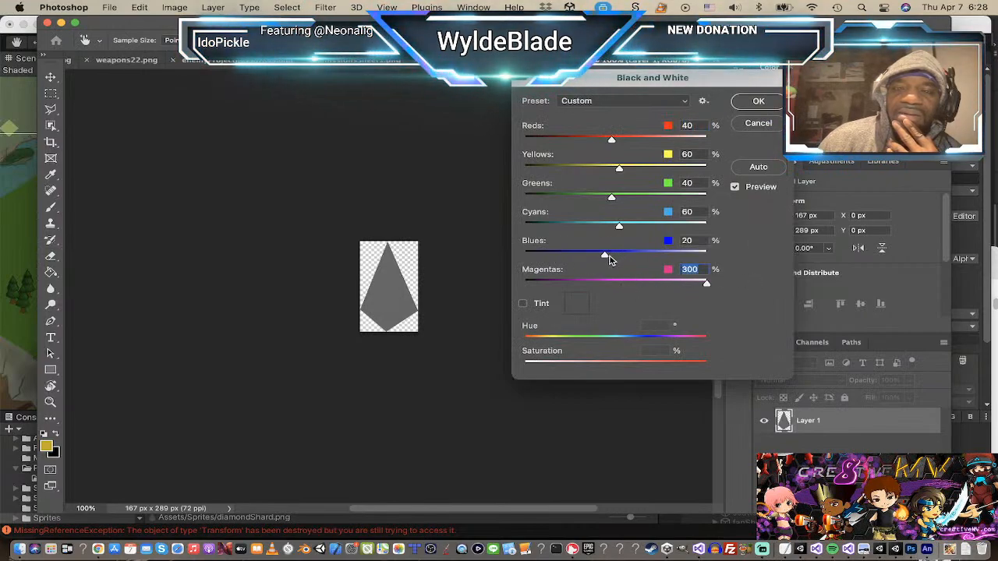
drag(606, 256, 699, 259)
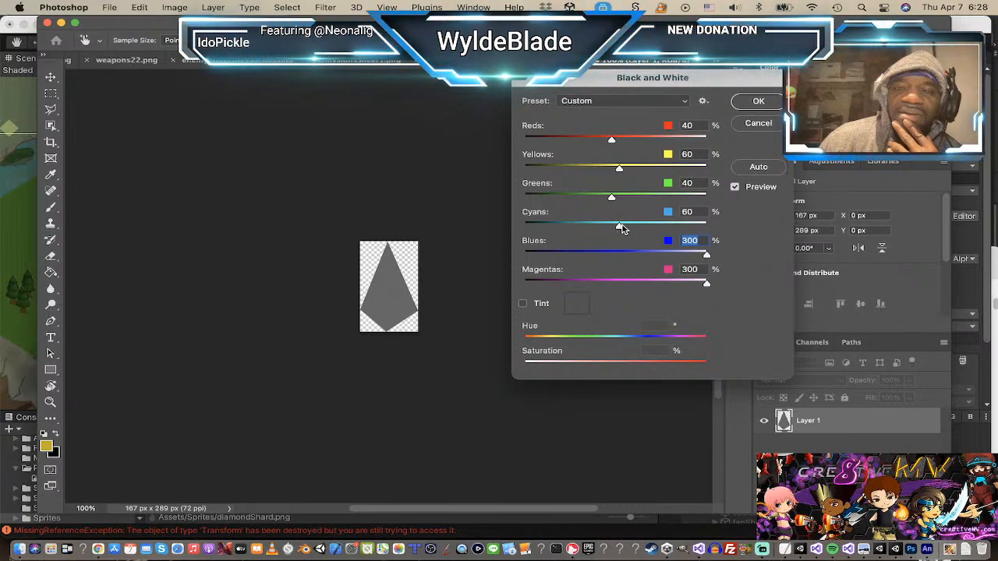
drag(622, 227, 704, 226)
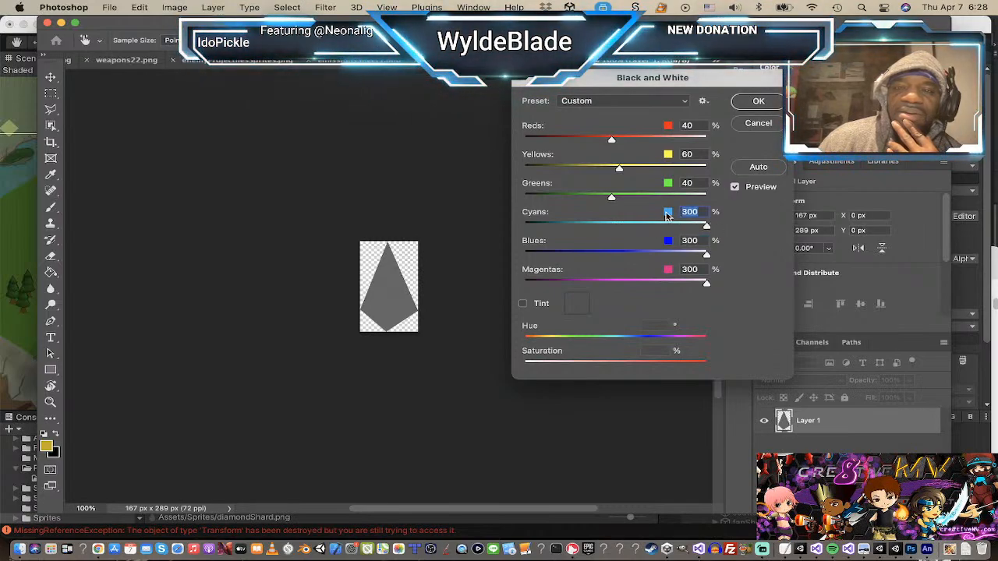
drag(613, 197, 707, 196)
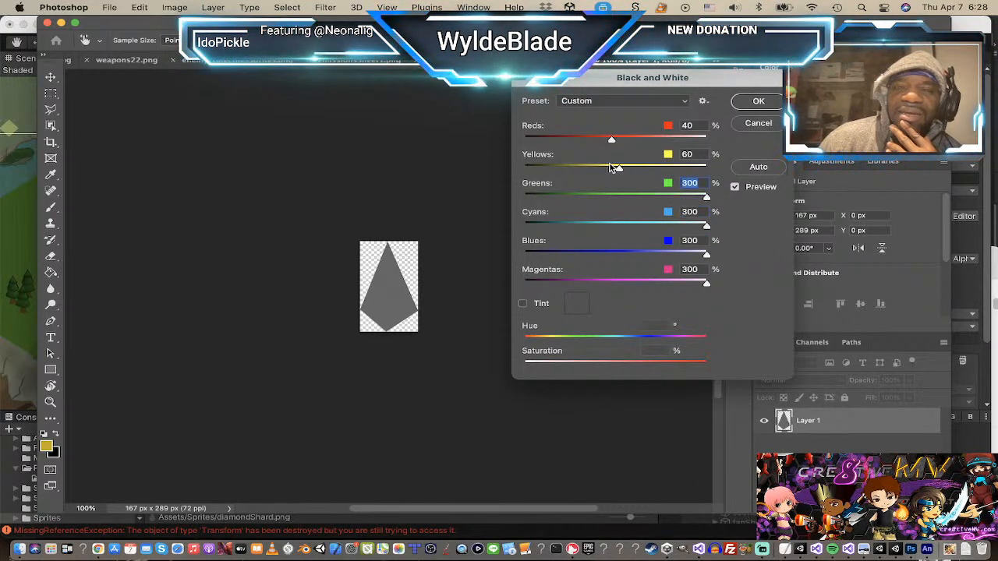
drag(618, 172, 716, 170)
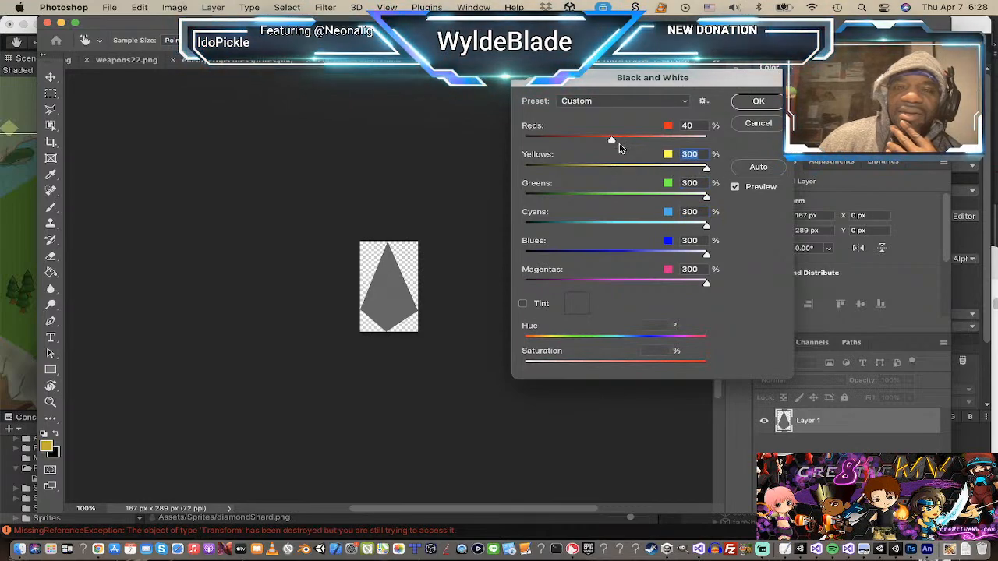
drag(610, 138, 707, 138)
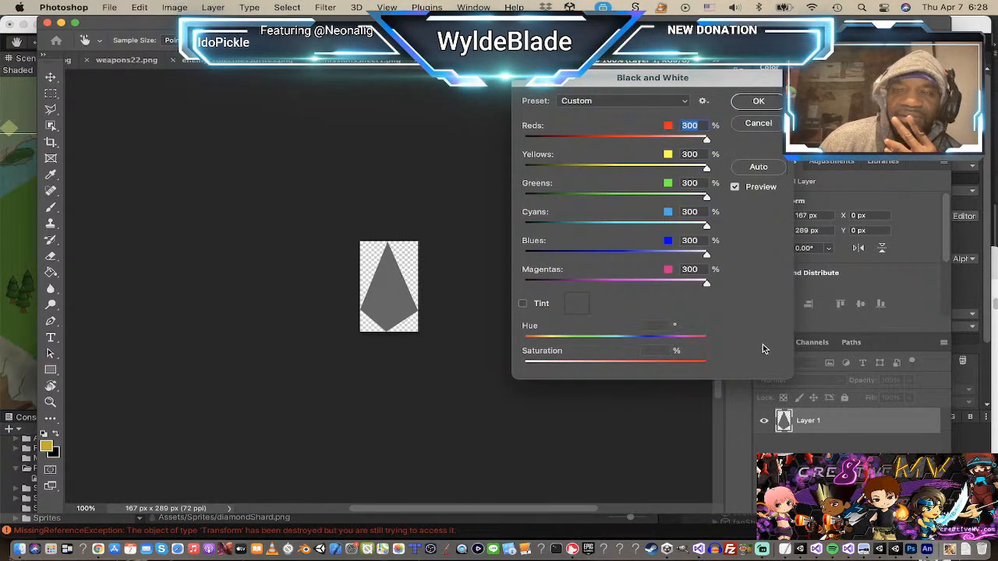
click(716, 284)
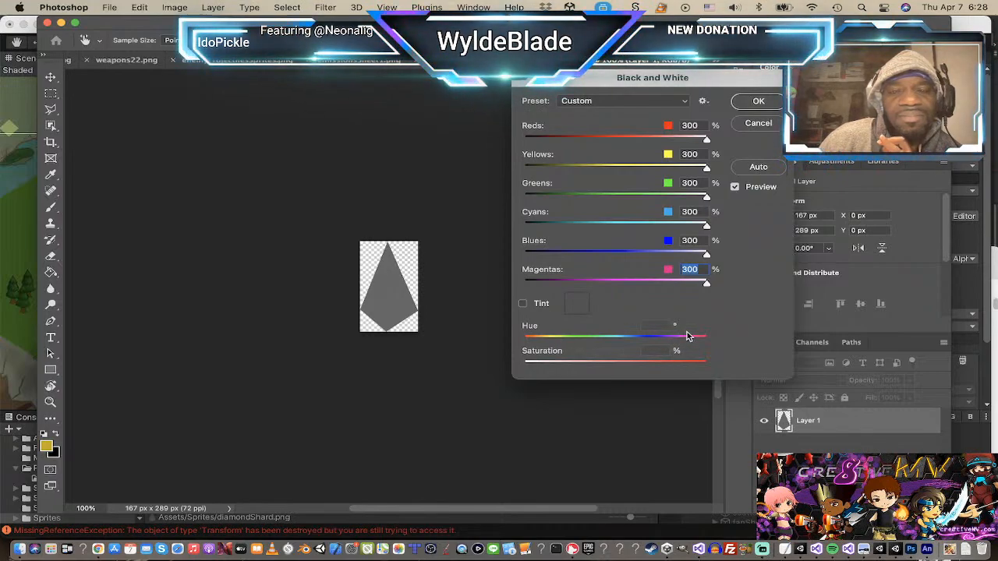
Step: Try the Tint option and turn it off, set Reds and Yellows to -200% and Greens to -189%, and close the adjustment
click(522, 303)
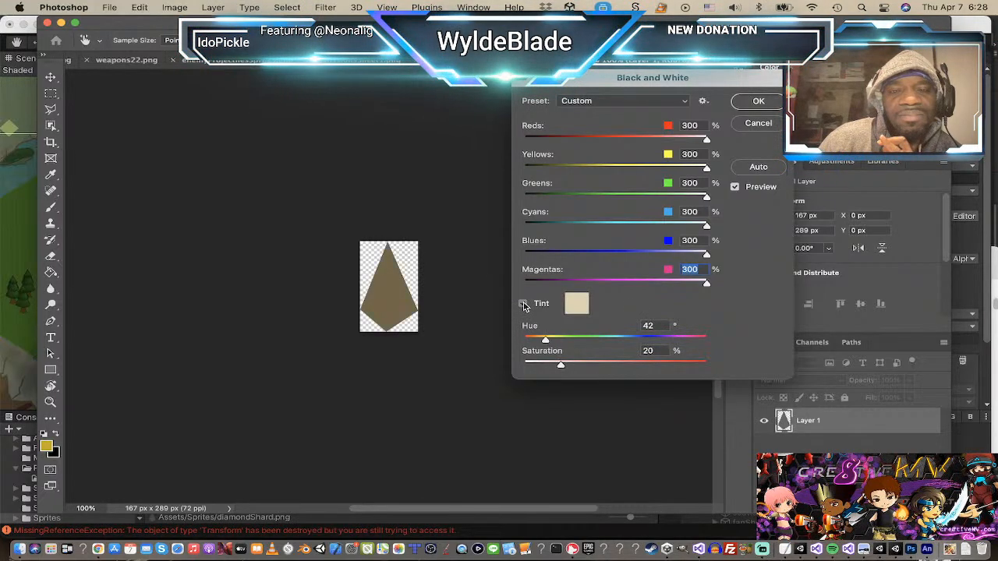
click(523, 304)
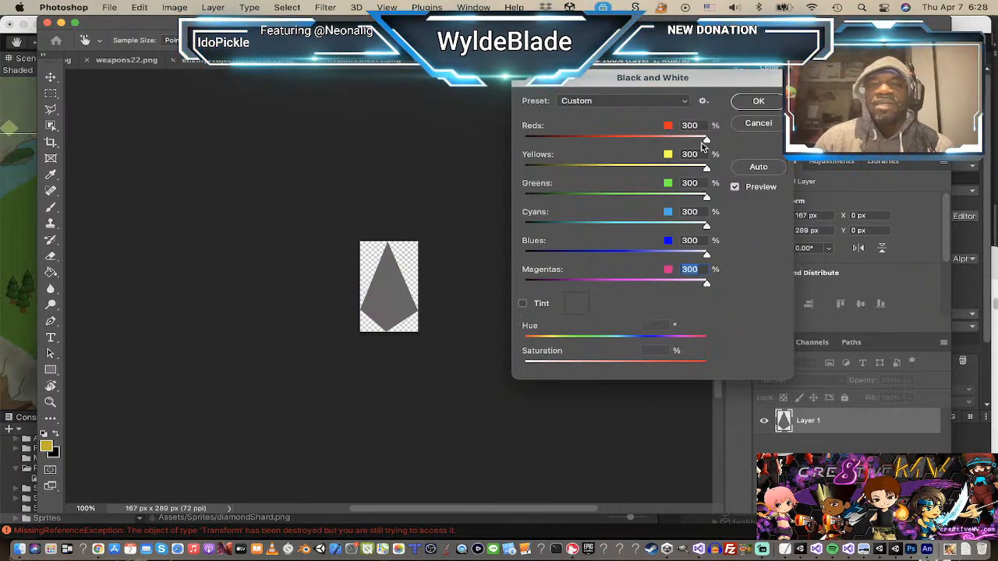
drag(705, 140, 507, 125)
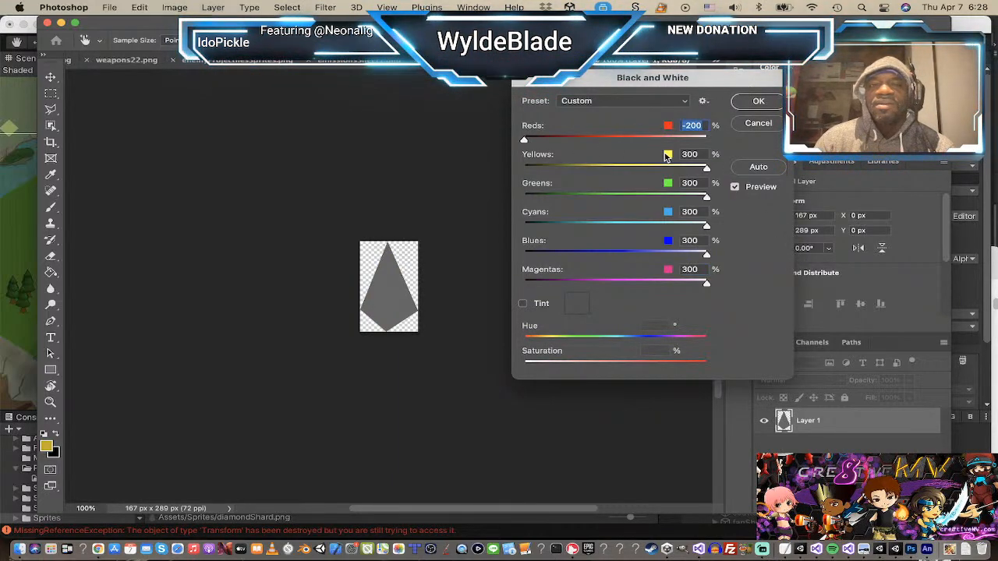
drag(705, 167, 403, 149)
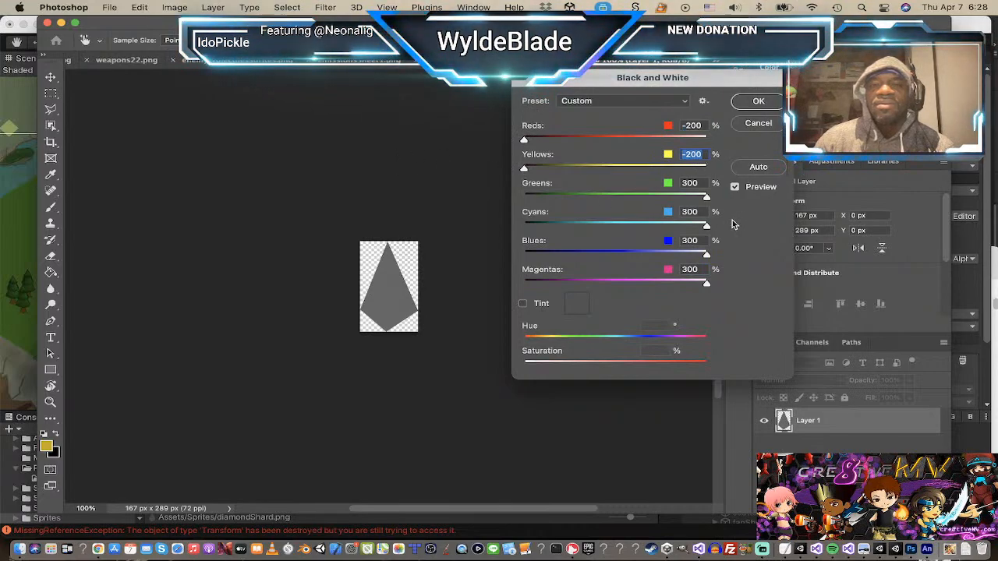
drag(705, 201, 528, 198)
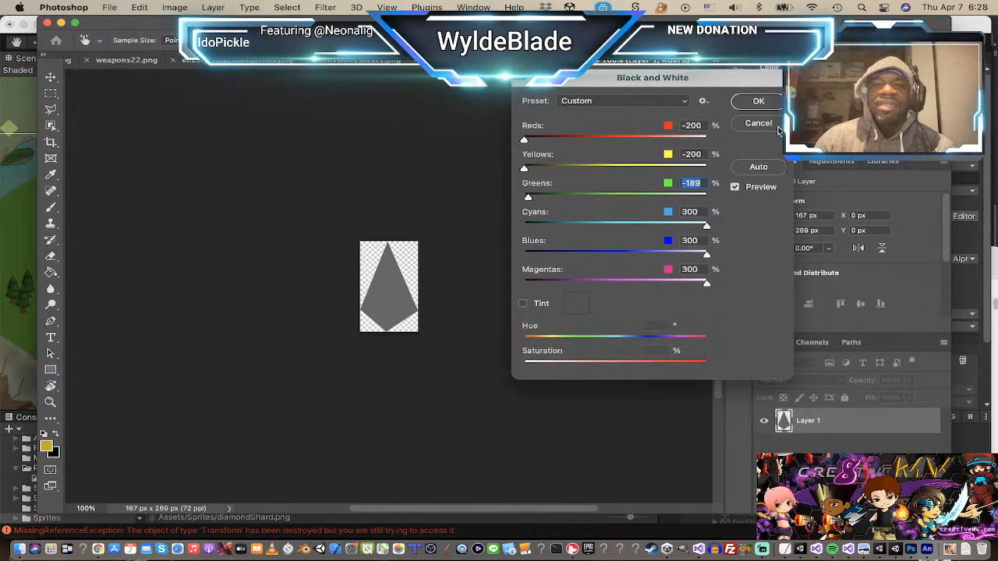
key(Return)
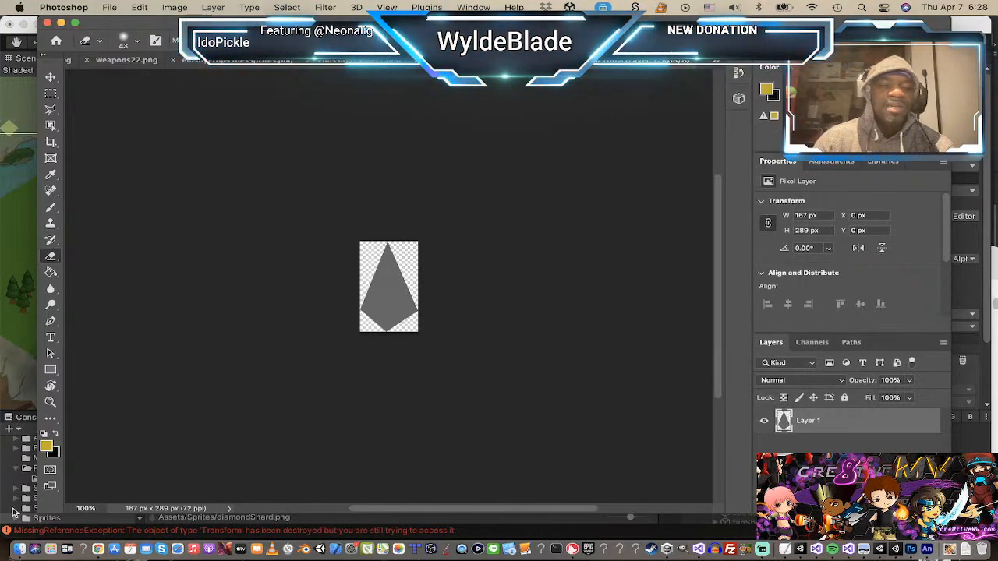
Step: Set the foreground color to fffffe, fill the gray diamond with it using the Paint Bucket, and save the file
click(46, 447)
click(324, 194)
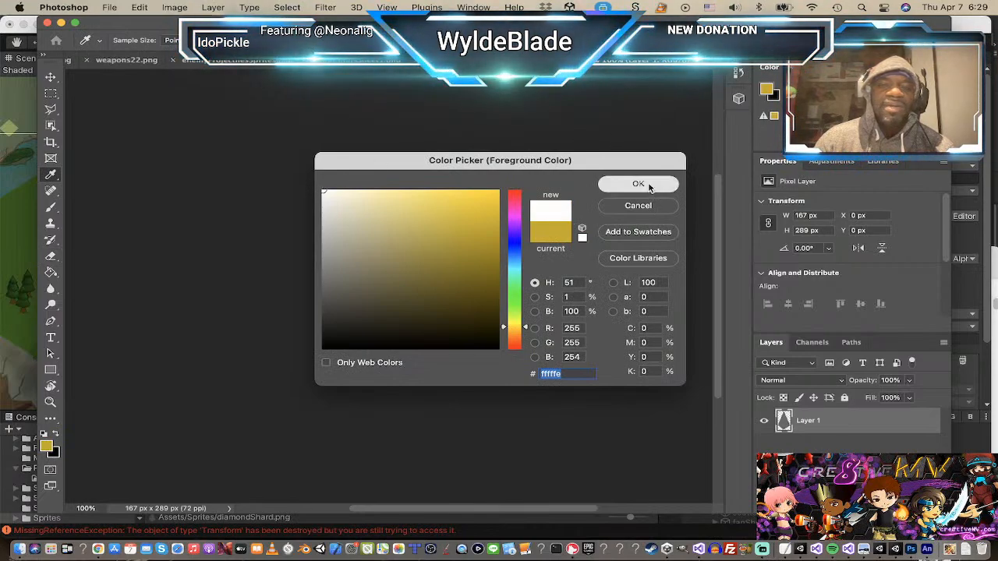
click(645, 186)
click(53, 273)
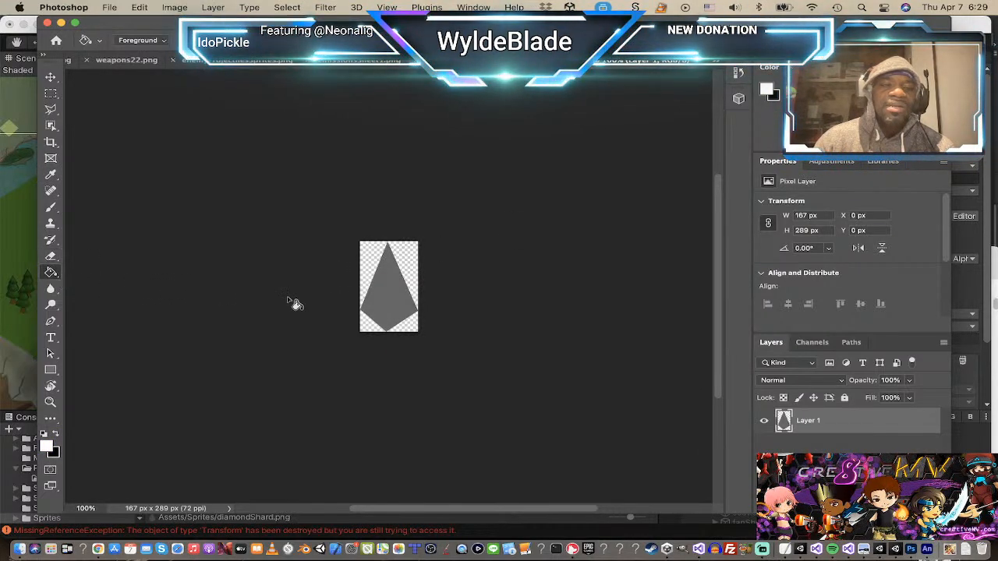
click(383, 304)
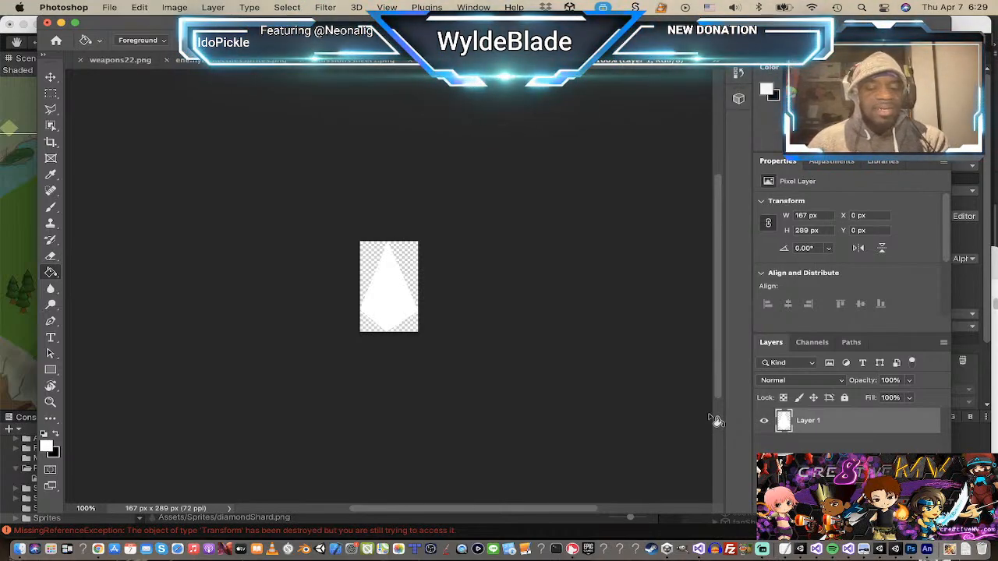
key(super+s)
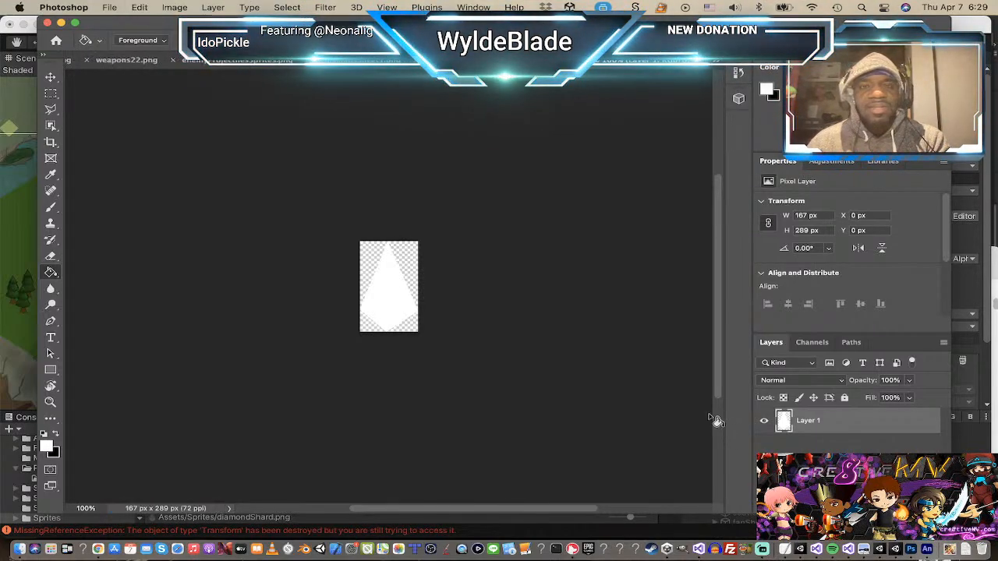
Step: Switch to Unity and set the diamondProjectile's Projectile script Speed to 40 and Damage to 1
key(super+Tab)
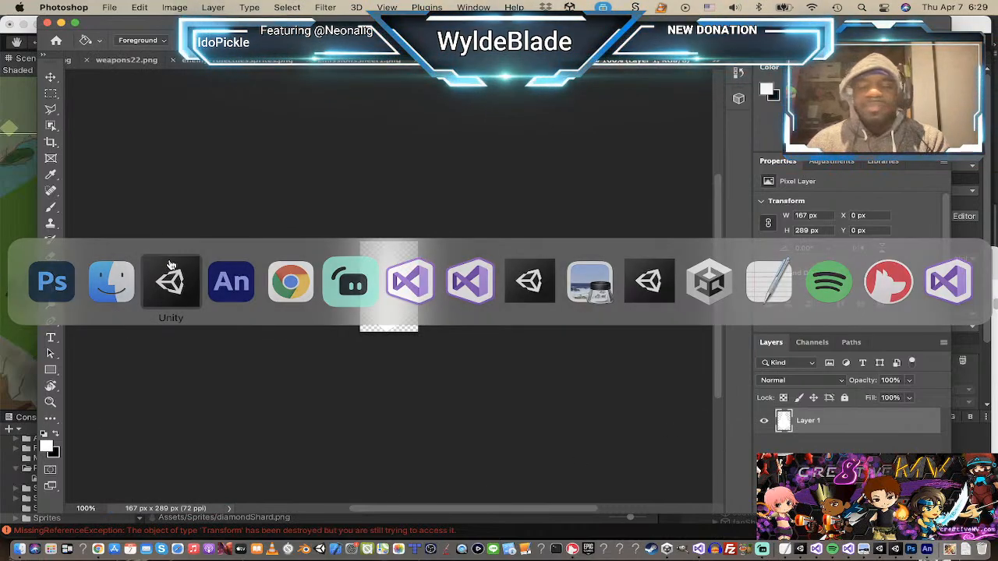
click(171, 280)
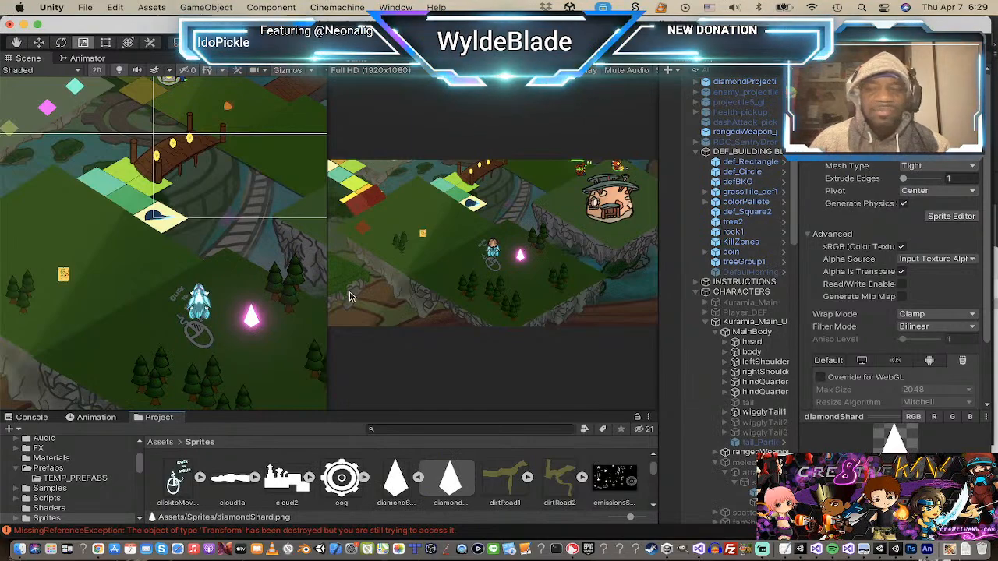
scroll(251, 321, down, 3)
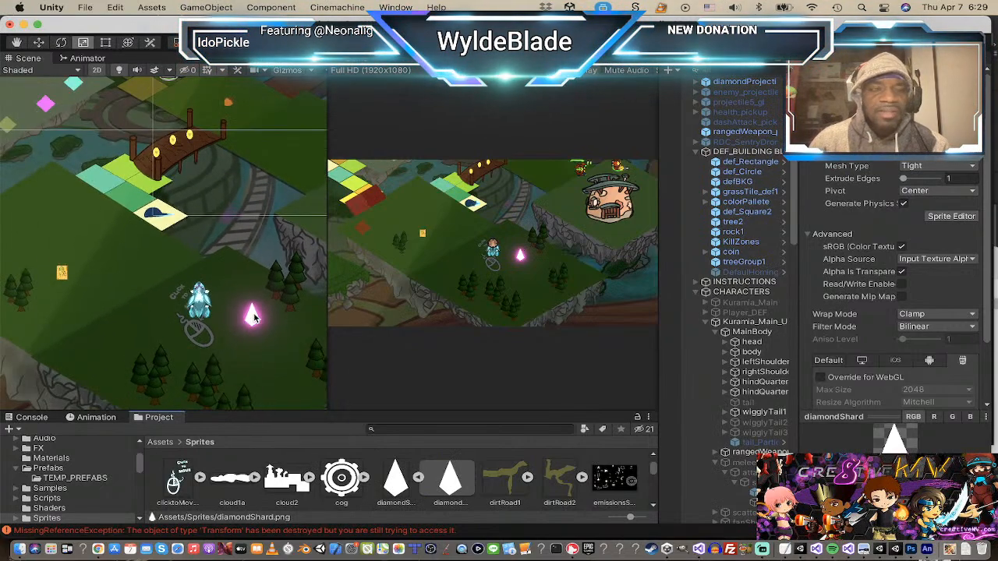
scroll(254, 317, up, 2)
scroll(253, 318, up, 3)
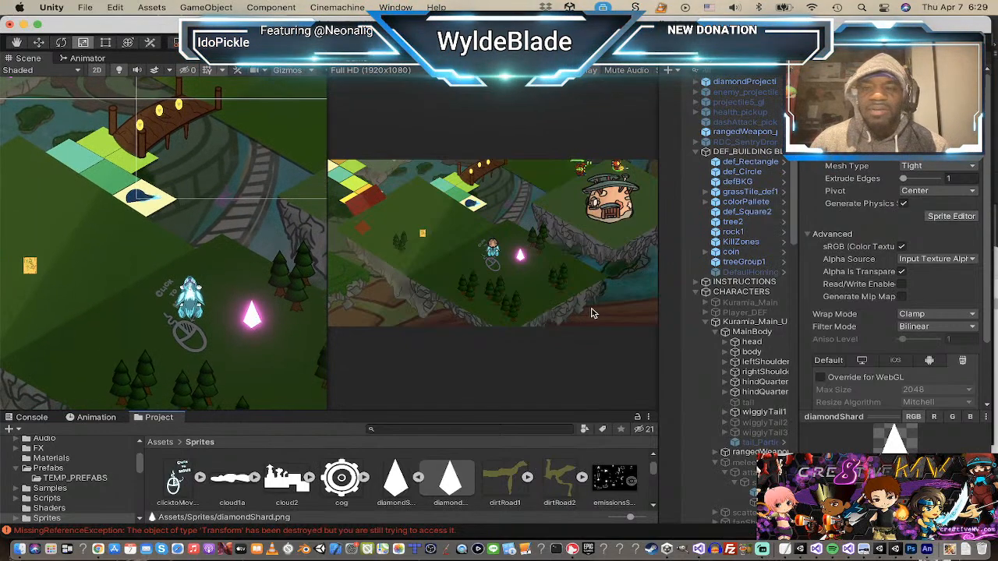
click(745, 82)
scroll(897, 328, down, 10)
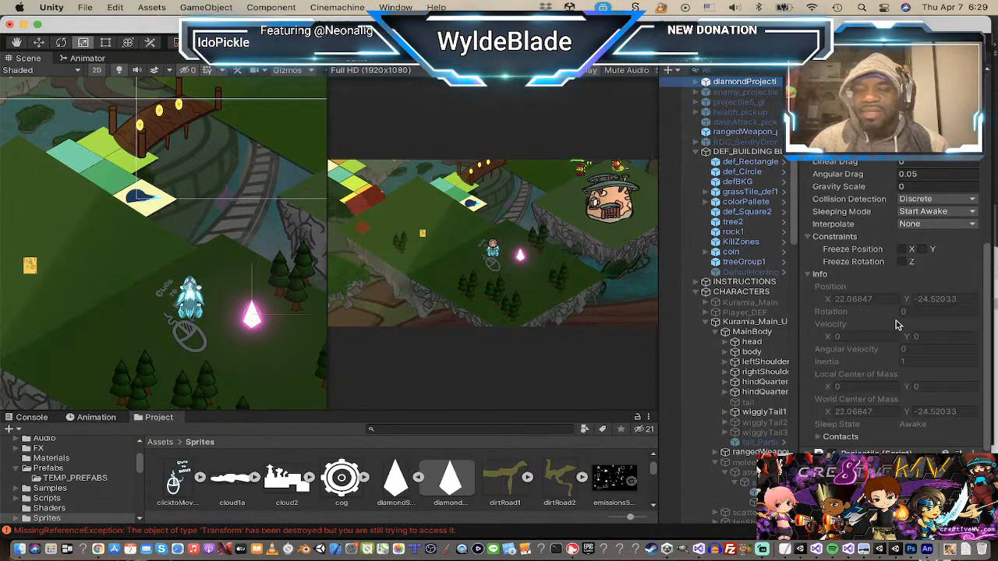
click(907, 348)
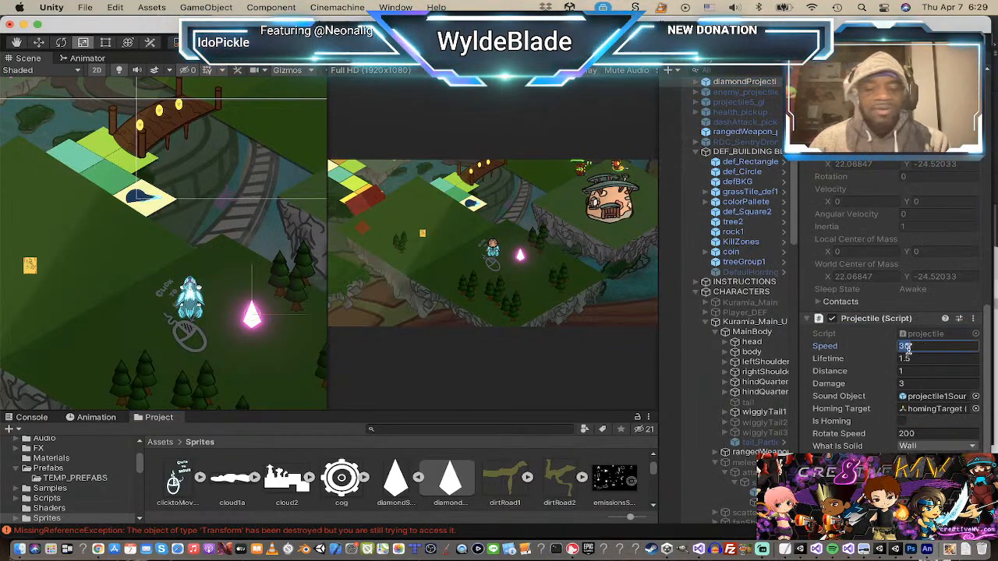
text(40)
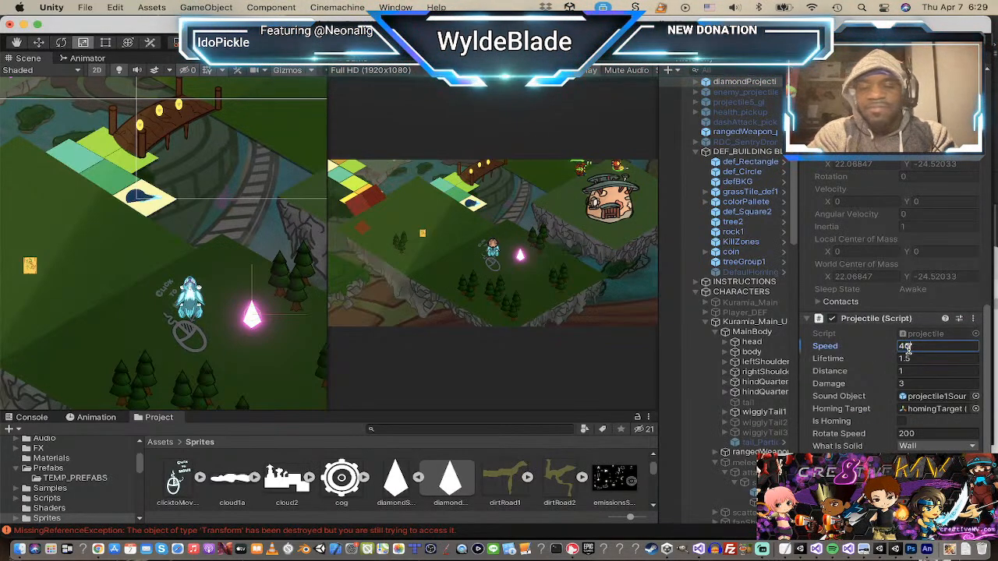
click(906, 372)
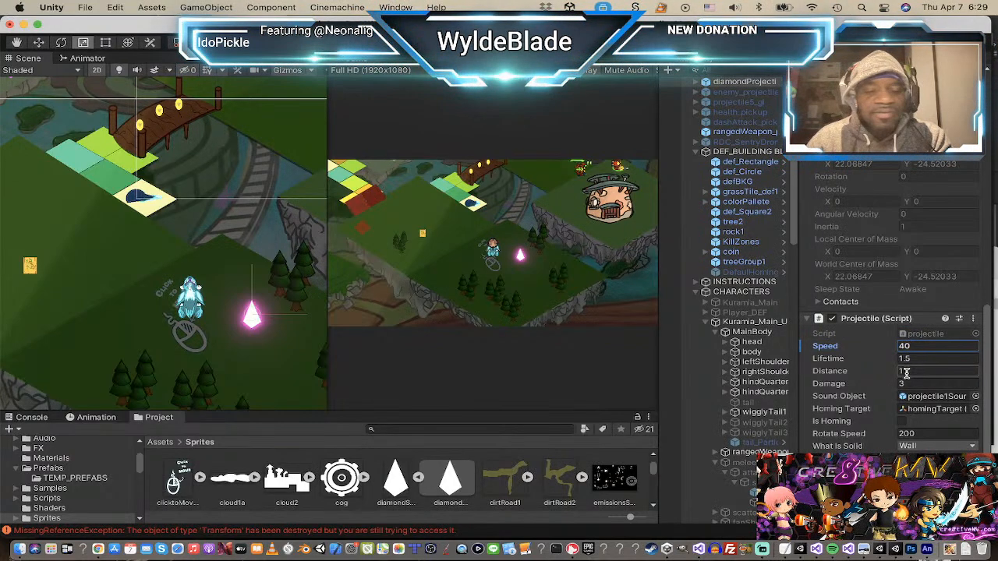
click(907, 383)
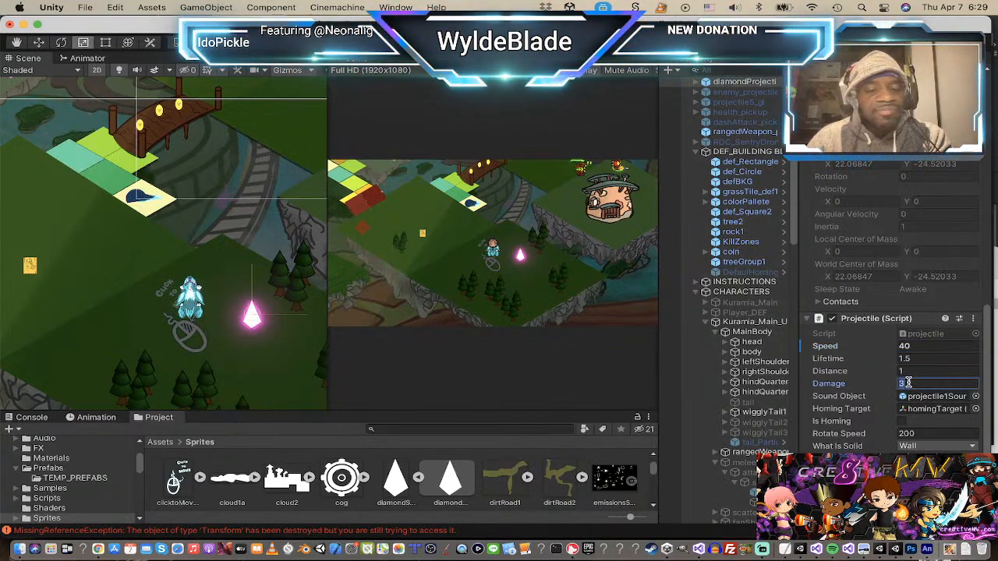
text(1)
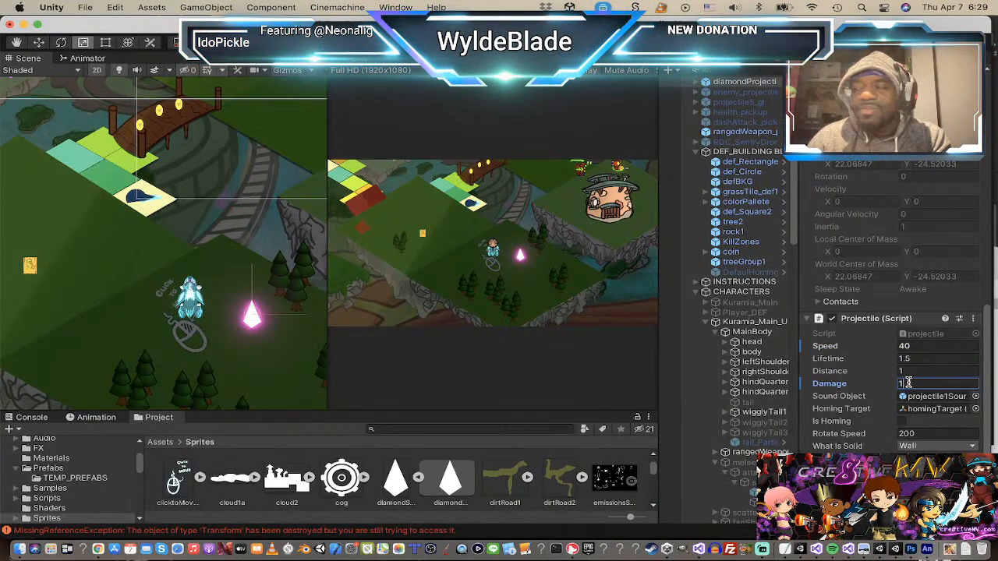
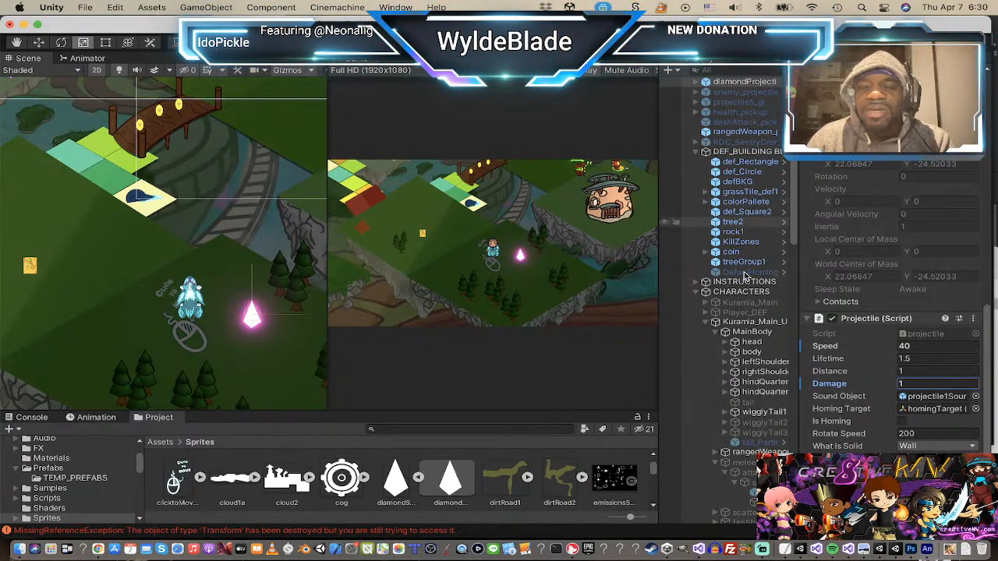
Step: Among the Kuramia_Main_U character's weapon objects, deactivate the rangedWeapon and activate the fanShotWeapon
click(758, 323)
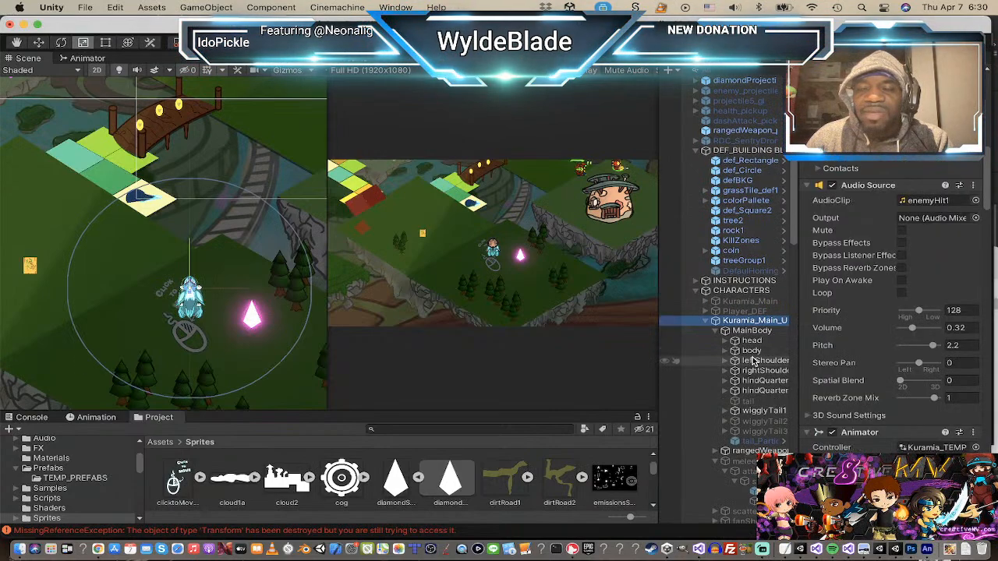
scroll(755, 351, down, 3)
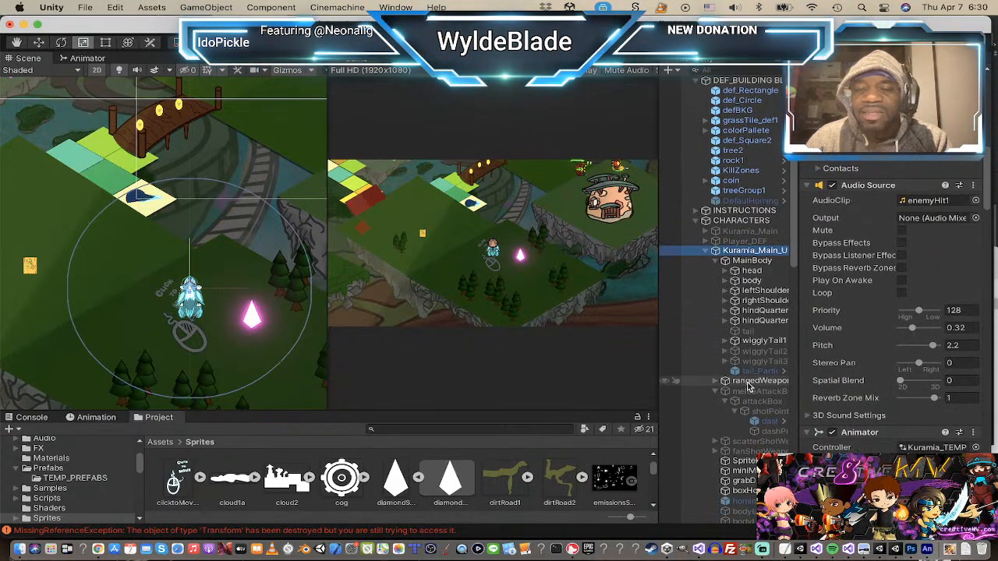
scroll(750, 363, down, 3)
click(753, 349)
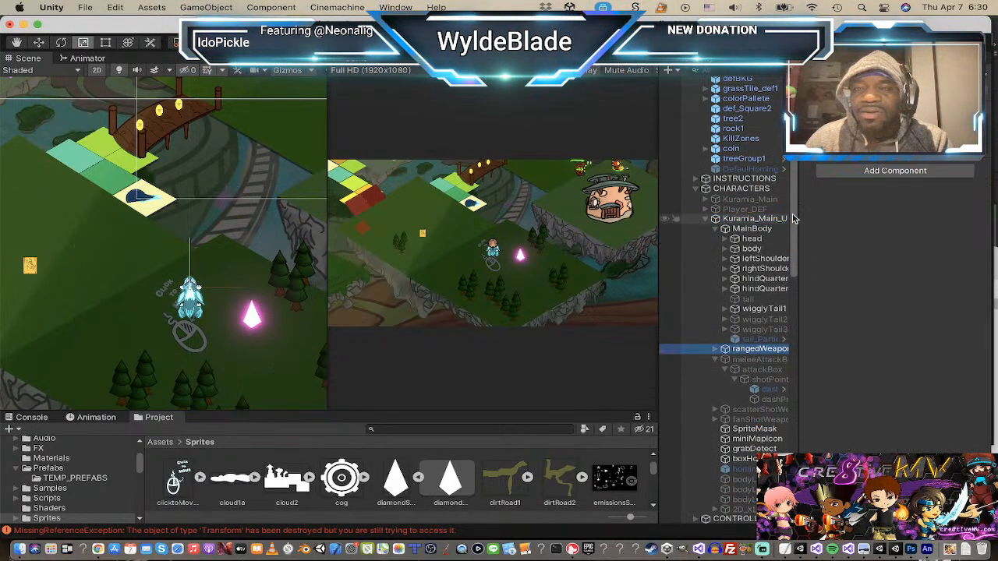
click(743, 360)
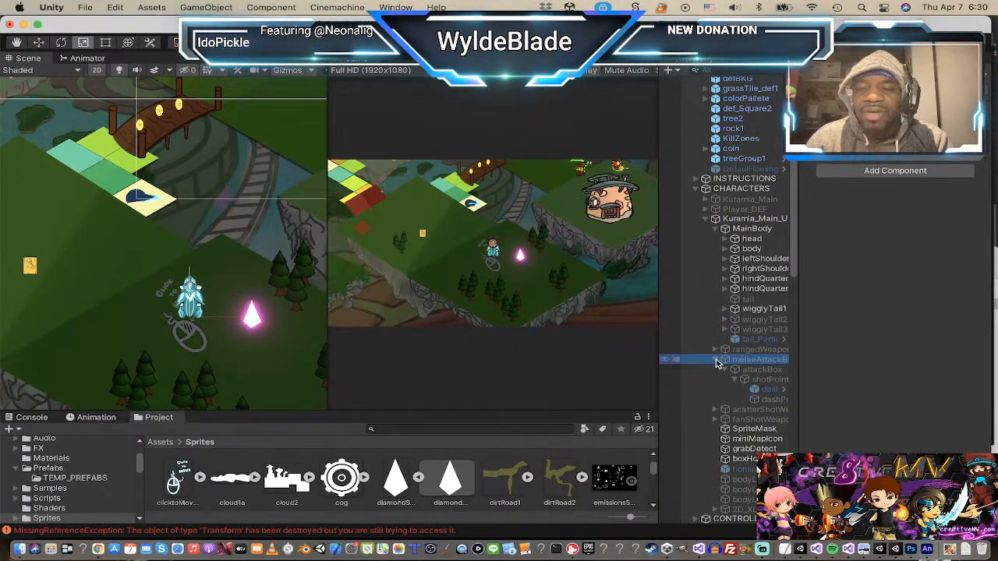
click(717, 361)
click(748, 380)
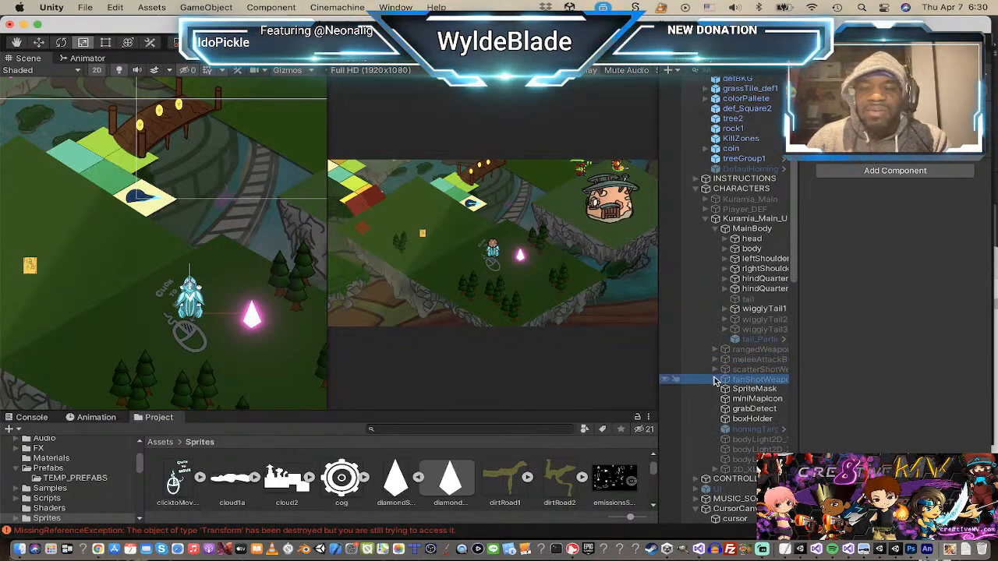
click(829, 78)
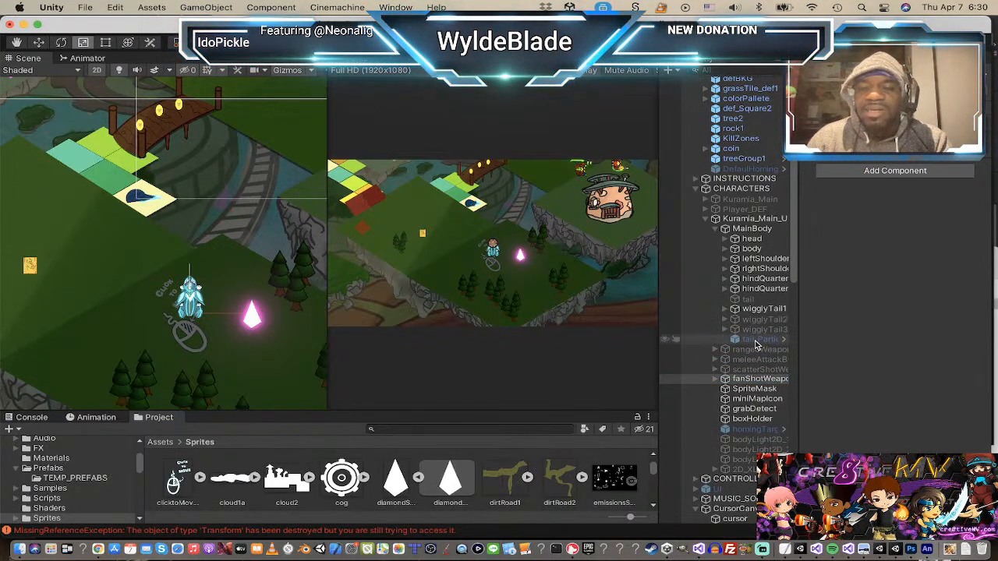
Step: Expand the fanShotWeapon down to its groupHolder and select all the weapon objects inside it
click(716, 381)
scroll(721, 382, down, 1)
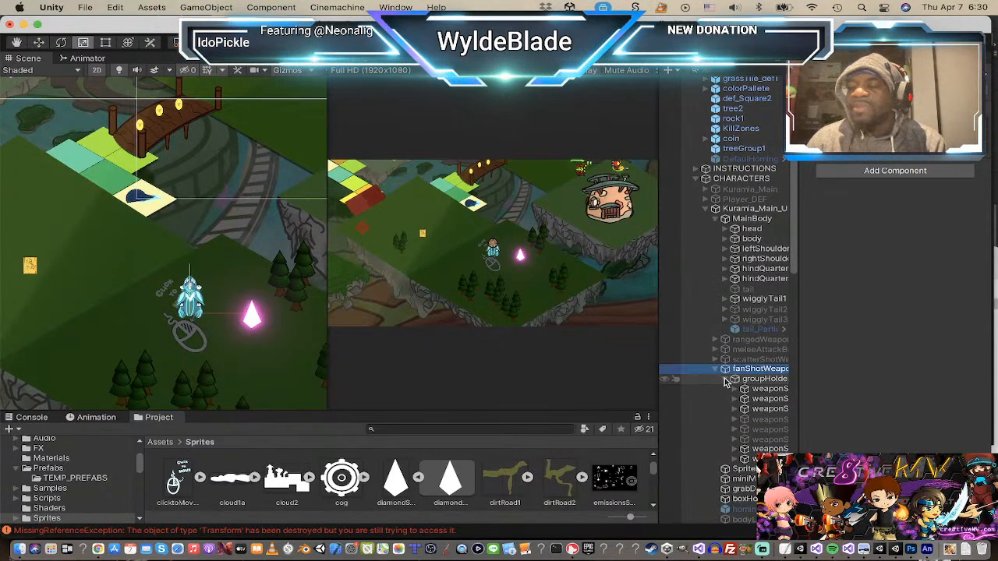
click(775, 391)
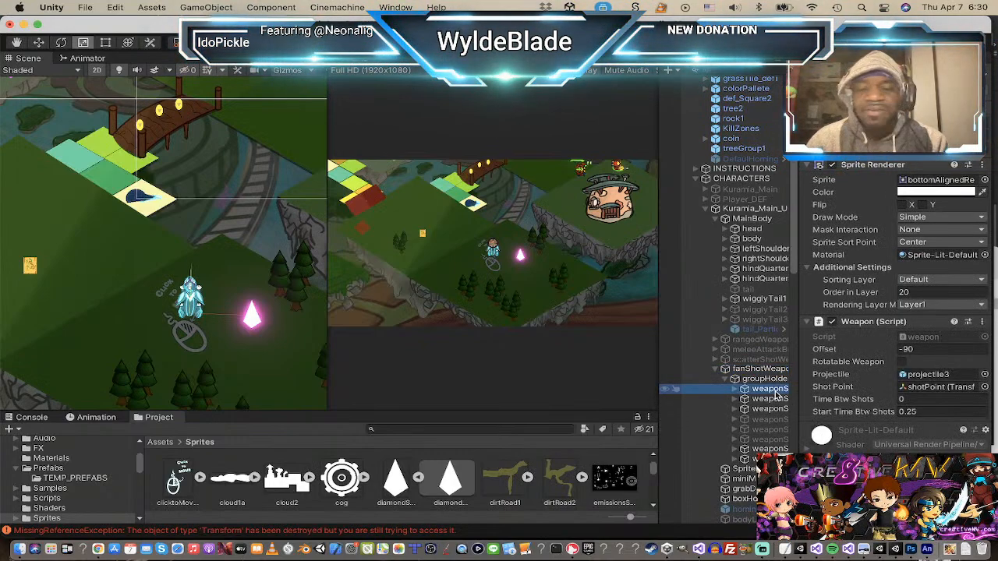
shift+click(769, 450)
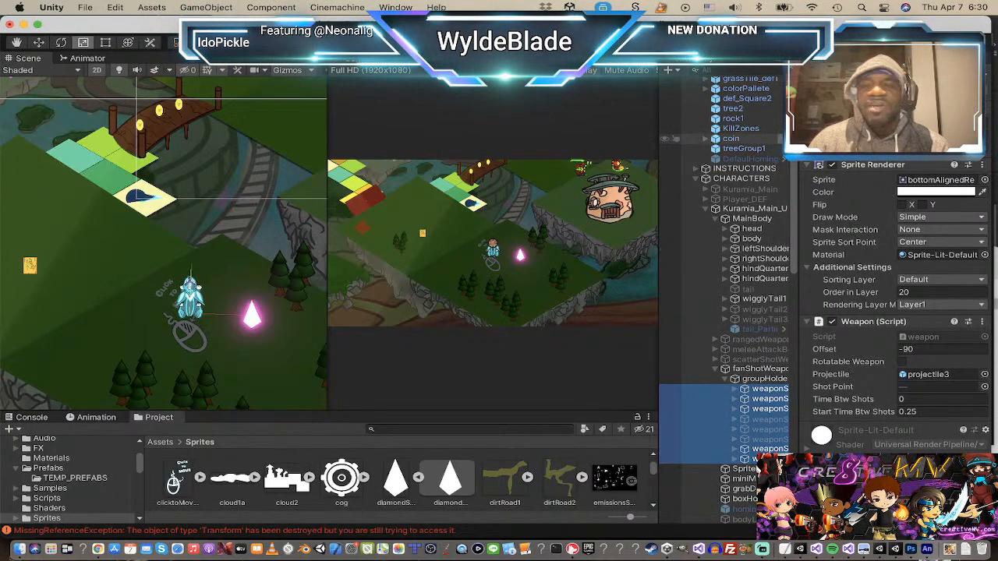
Step: Save diamondProjectile from the hierarchy as a new original prefab in the Prefabs folder
scroll(756, 124, up, 5)
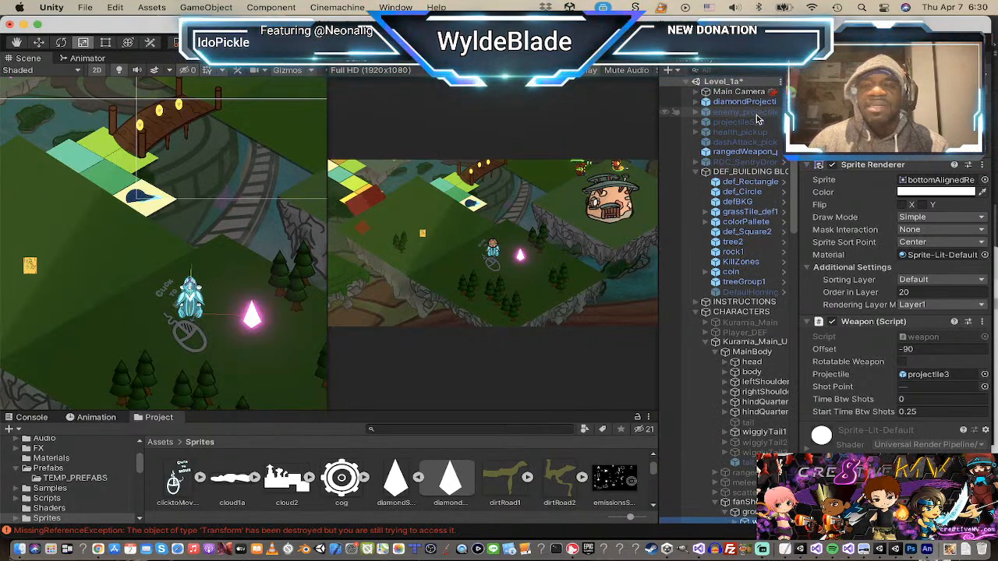
drag(749, 107, 62, 492)
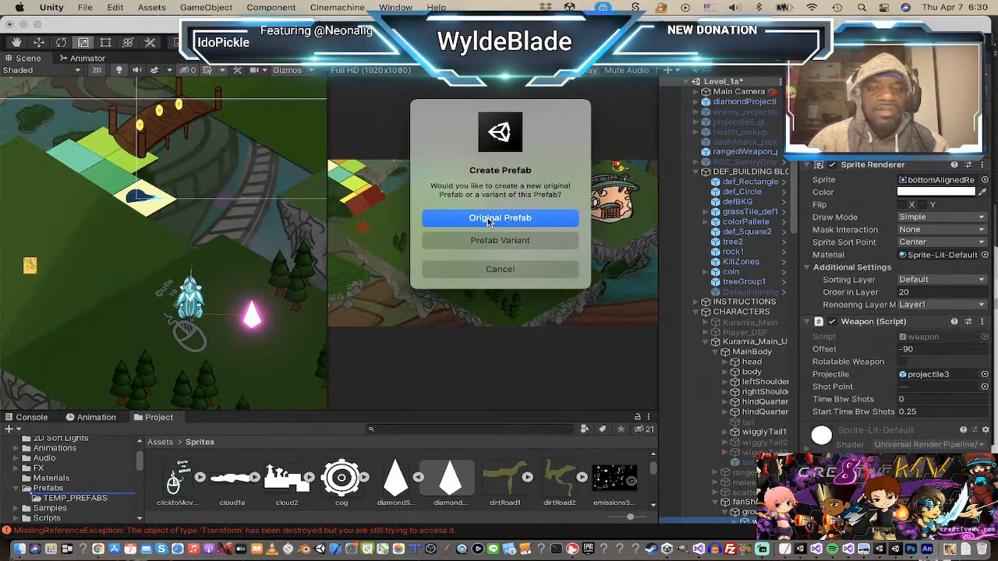
click(488, 222)
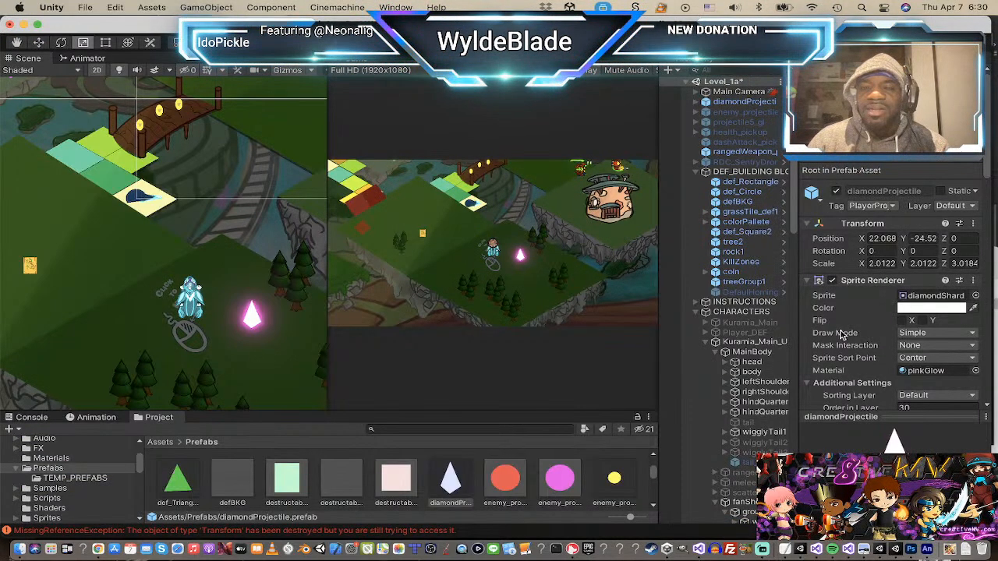
Step: Select all the weapon objects inside the fanShotWeapon's groupHolder
scroll(765, 349, down, 5)
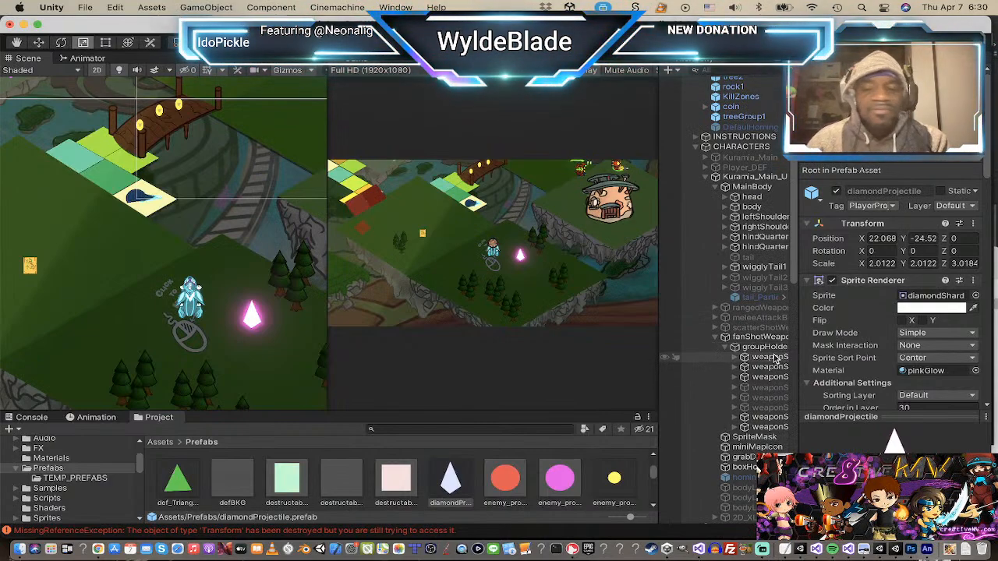
click(776, 358)
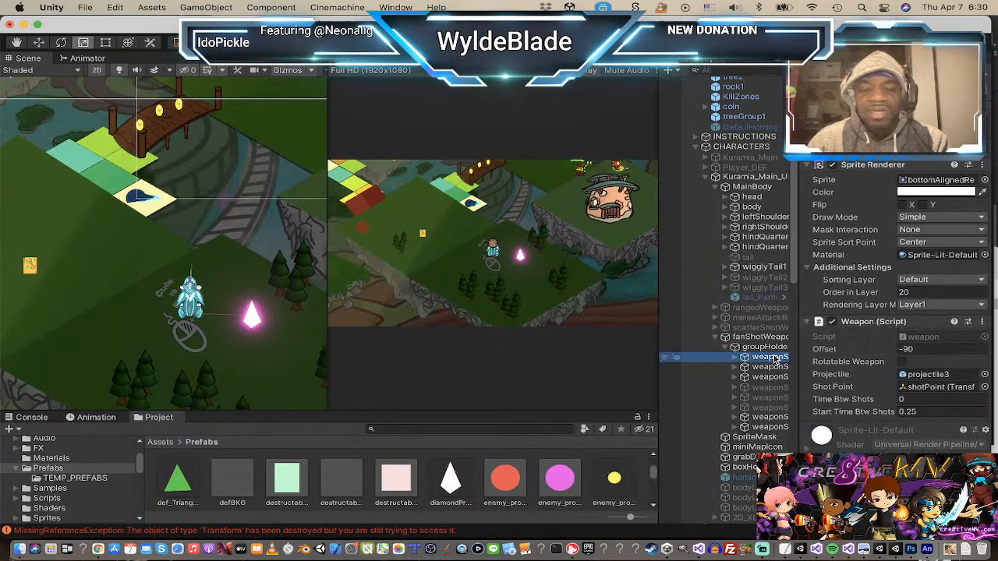
shift+click(770, 428)
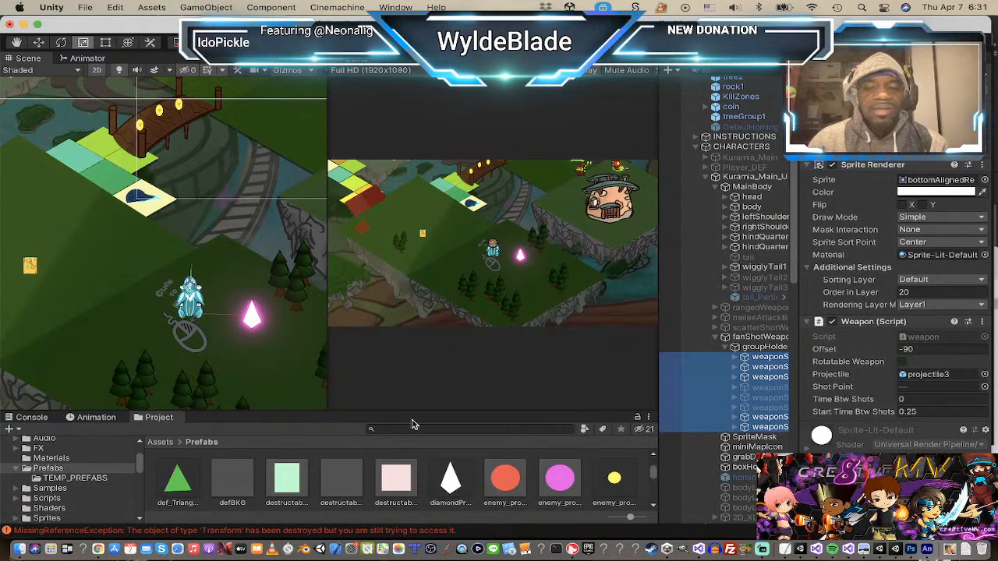
Step: Search the project assets for "diamond"
click(465, 429)
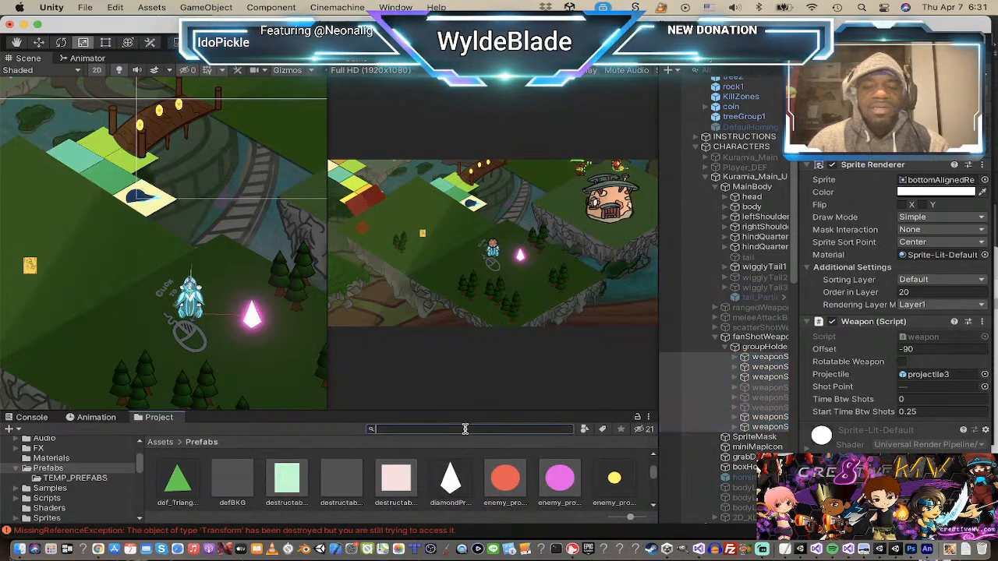
text(d)
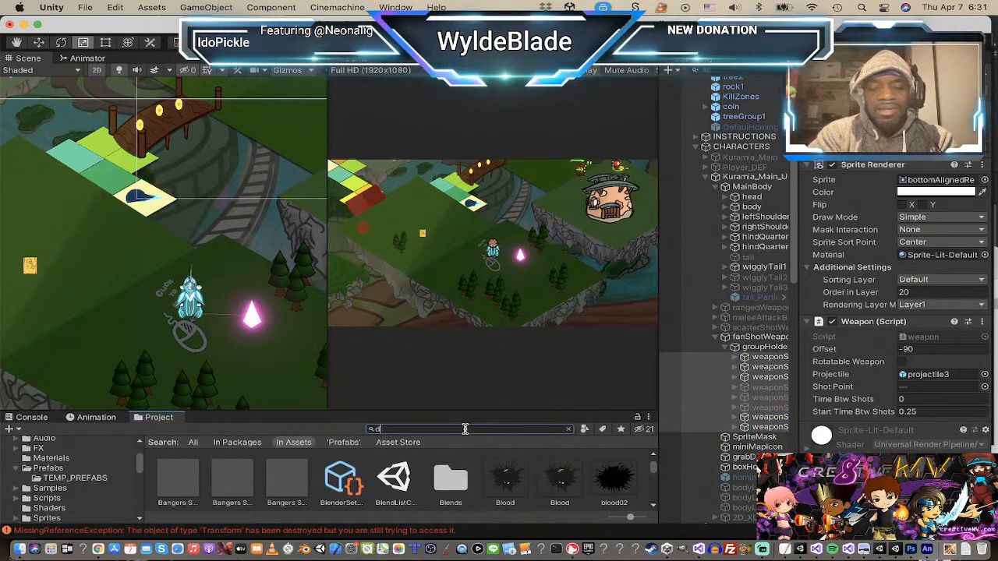
text(ia)
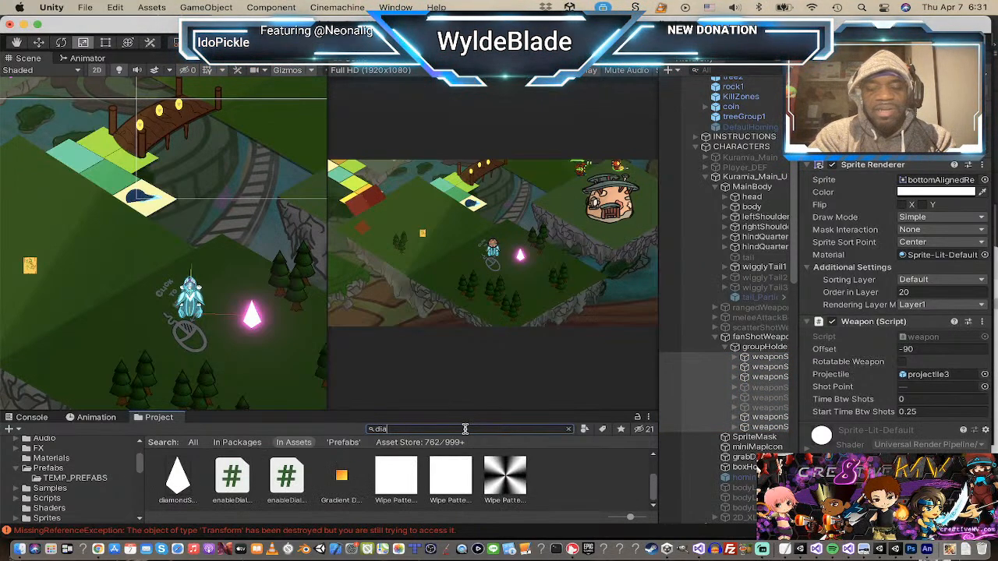
text(mond)
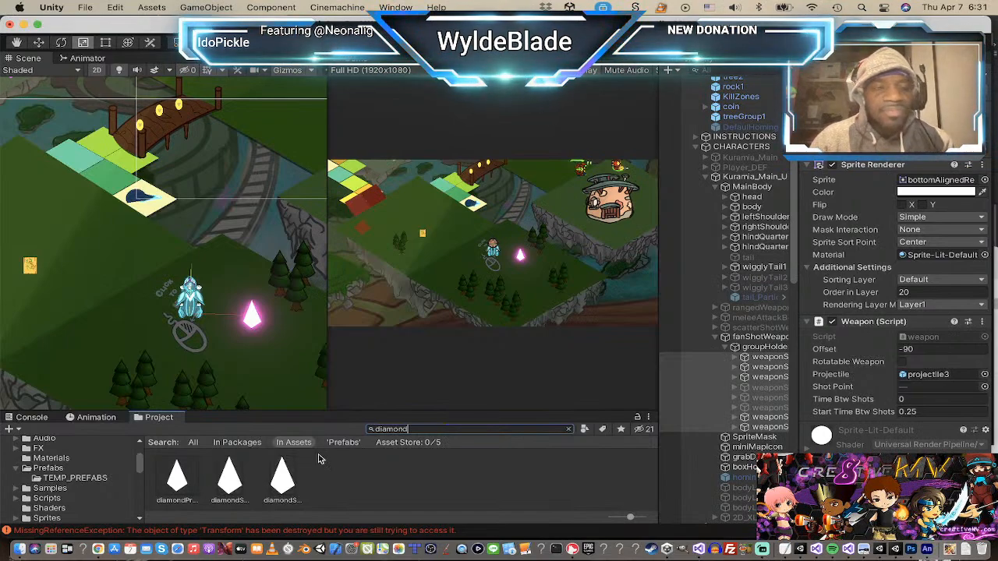
Step: Assign the diamondProjectile prefab from the Prefabs folder as the Projectile in the selected weapons' Weapon script
click(51, 469)
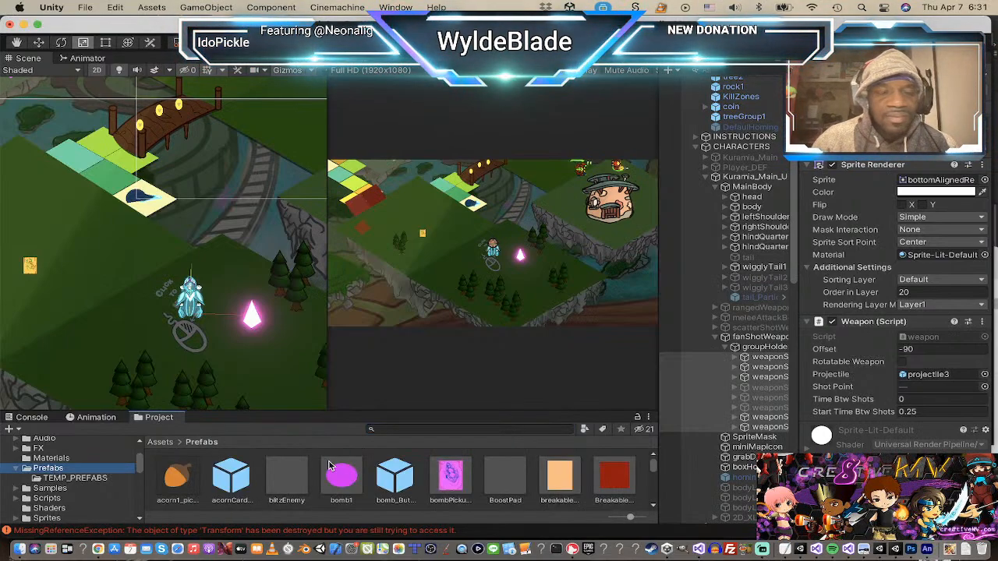
scroll(329, 476, down, 5)
scroll(329, 476, down, 5)
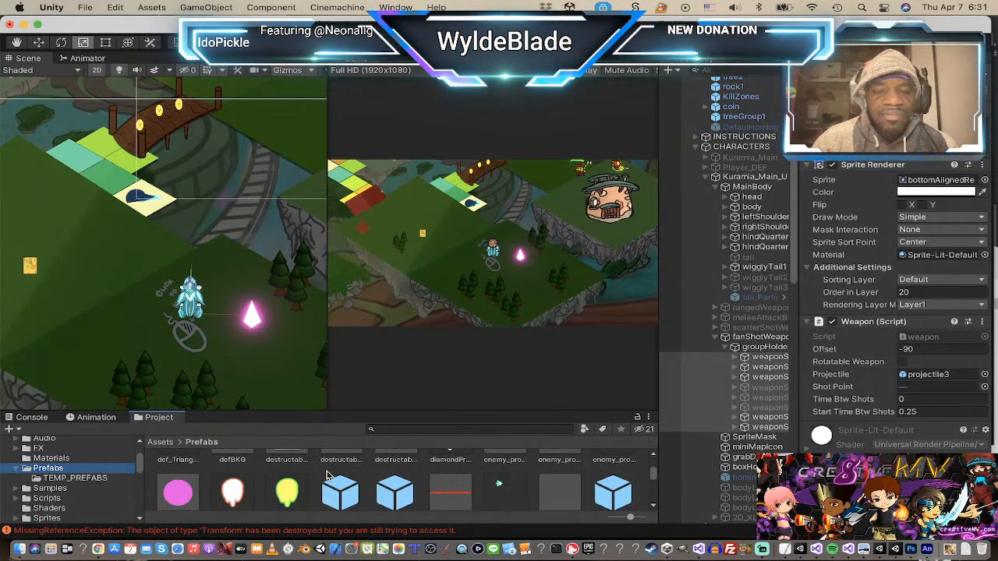
scroll(329, 476, up, 4)
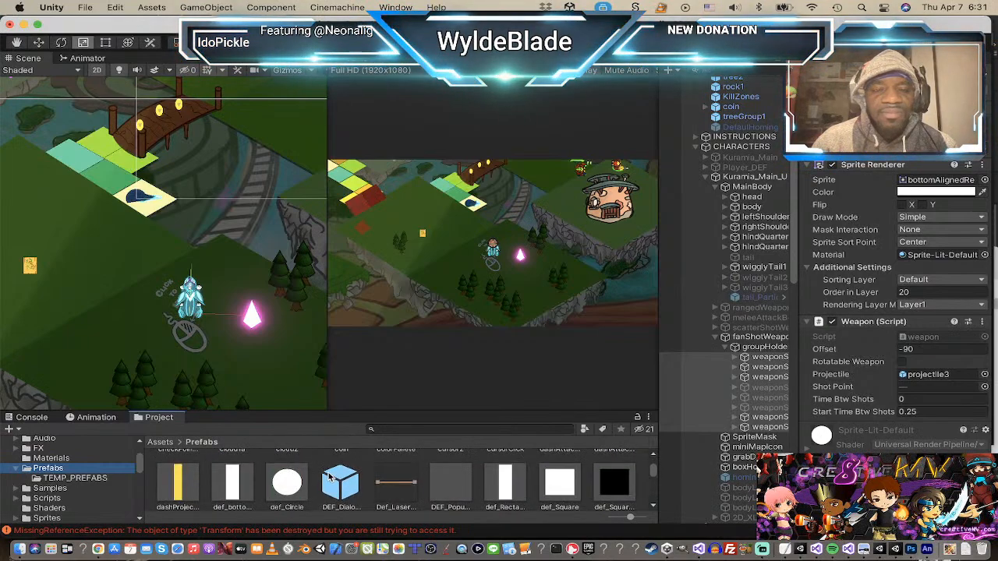
scroll(329, 477, up, 2)
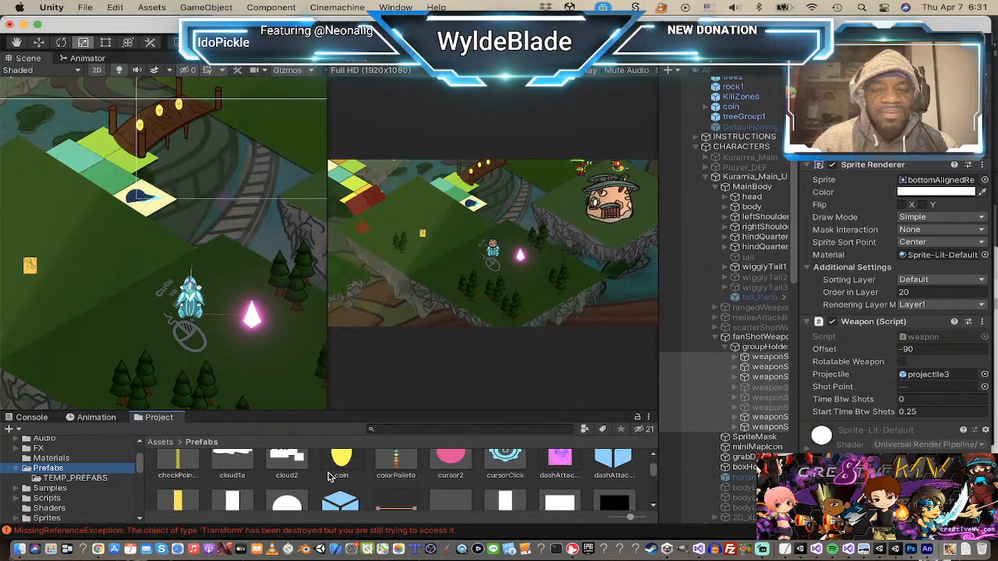
scroll(329, 477, down, 3)
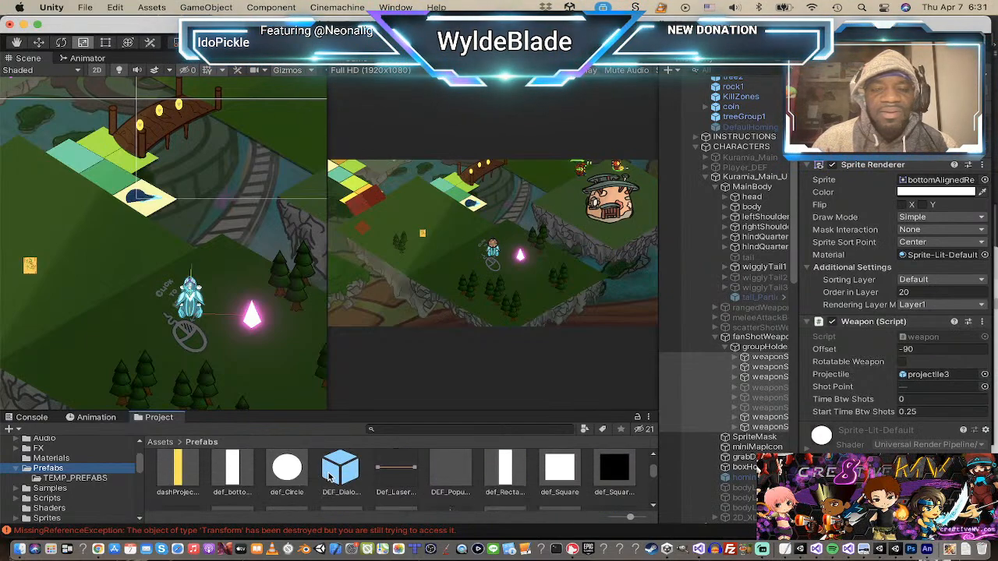
scroll(329, 477, down, 1)
scroll(329, 477, down, 1)
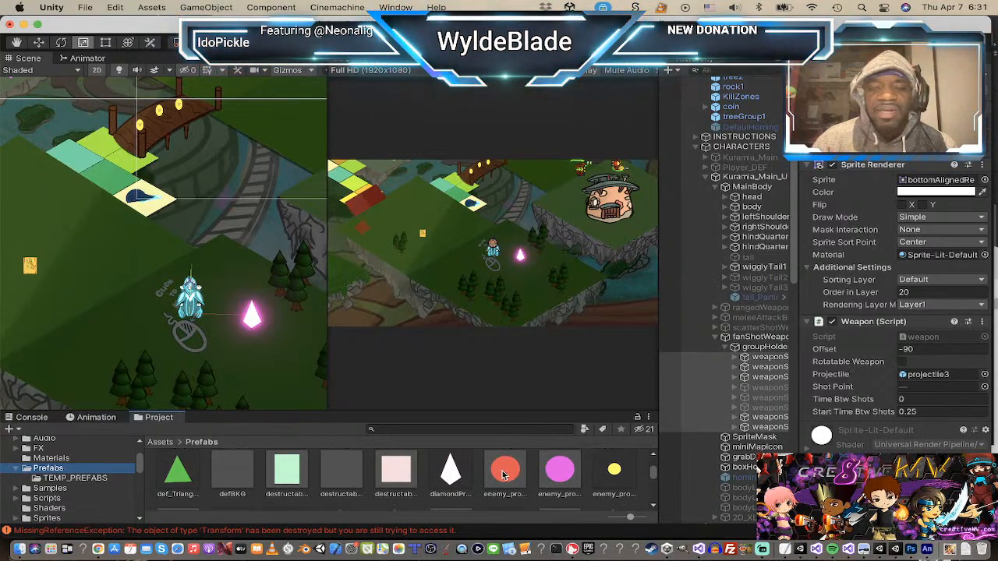
drag(454, 474, 916, 376)
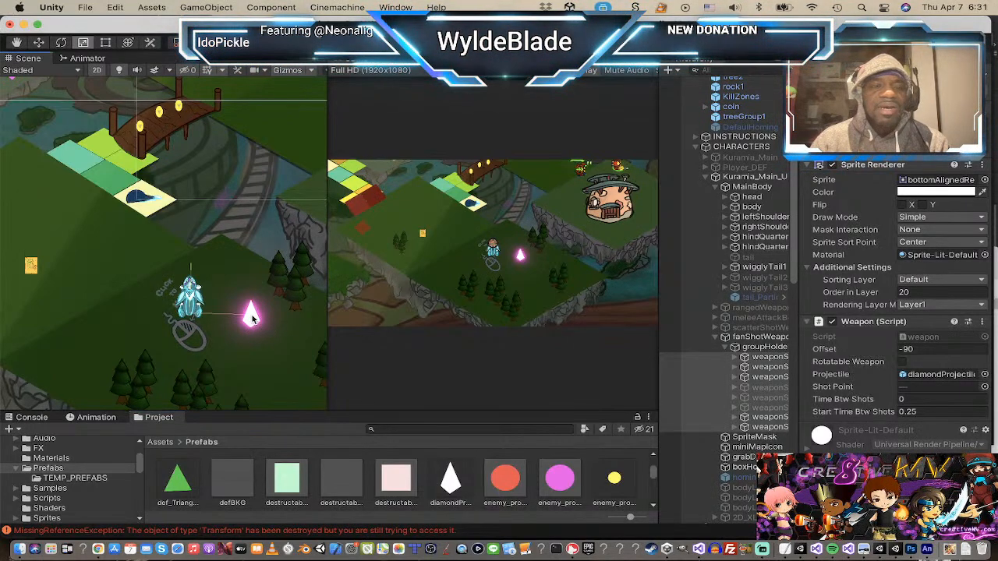
Step: Scale the diamondProjectile in the scene down to about half its size and move it up beside the character's head
scroll(252, 318, up, 5)
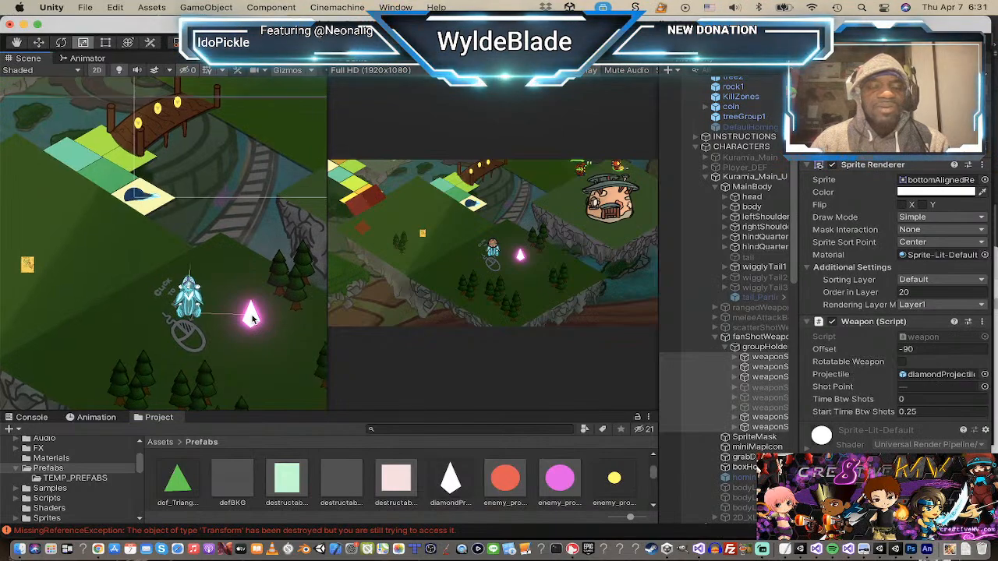
click(254, 320)
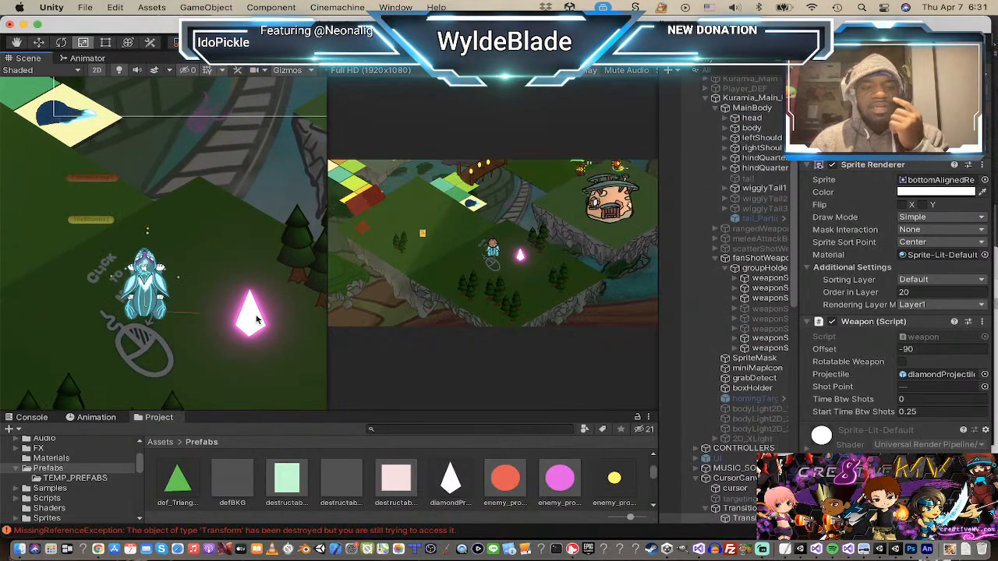
click(256, 319)
click(257, 319)
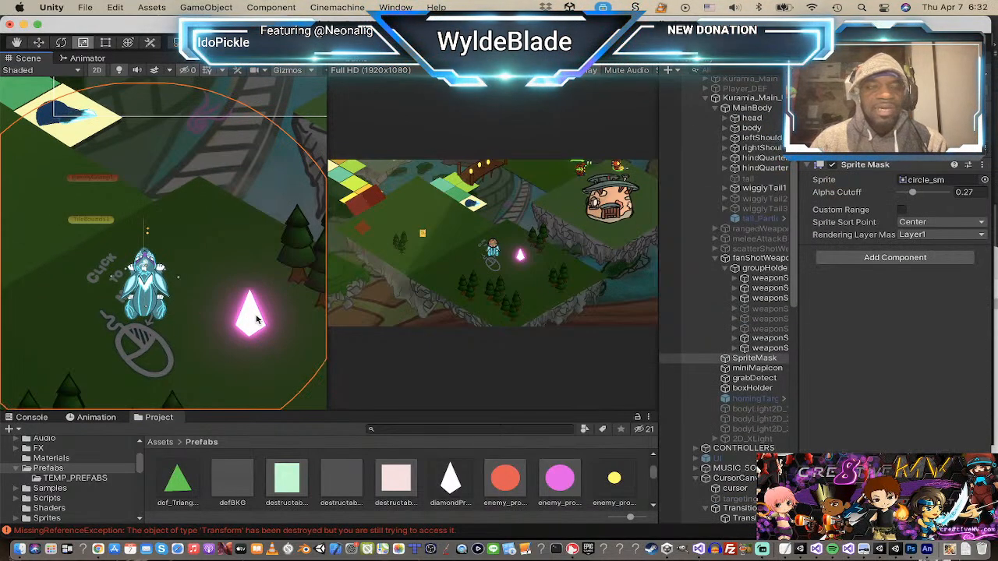
click(257, 320)
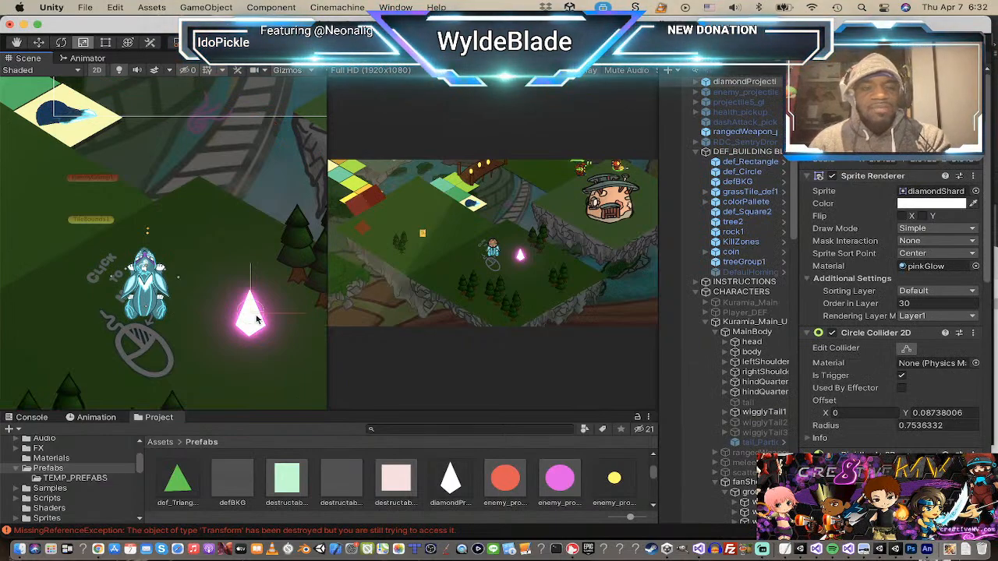
key(e)
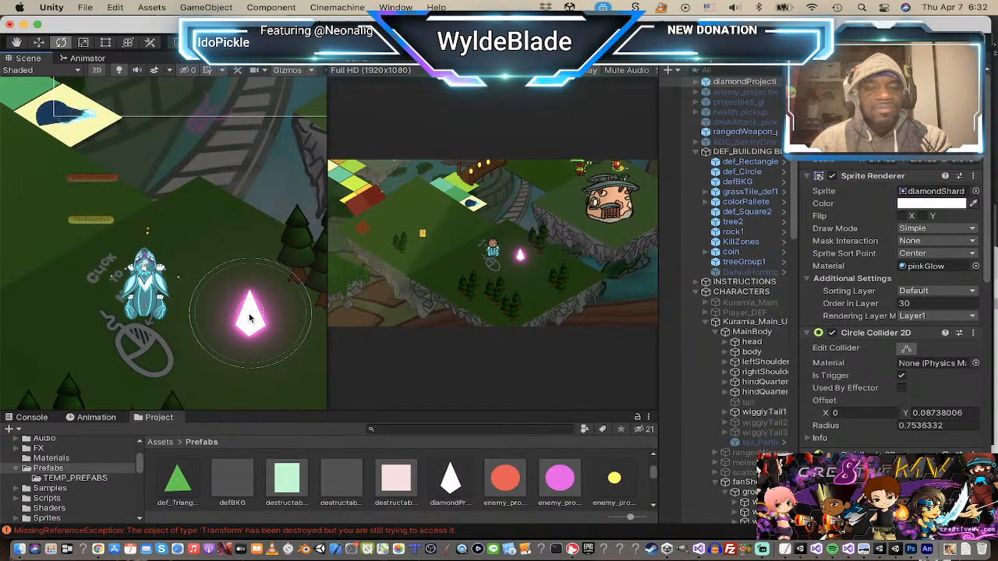
key(t)
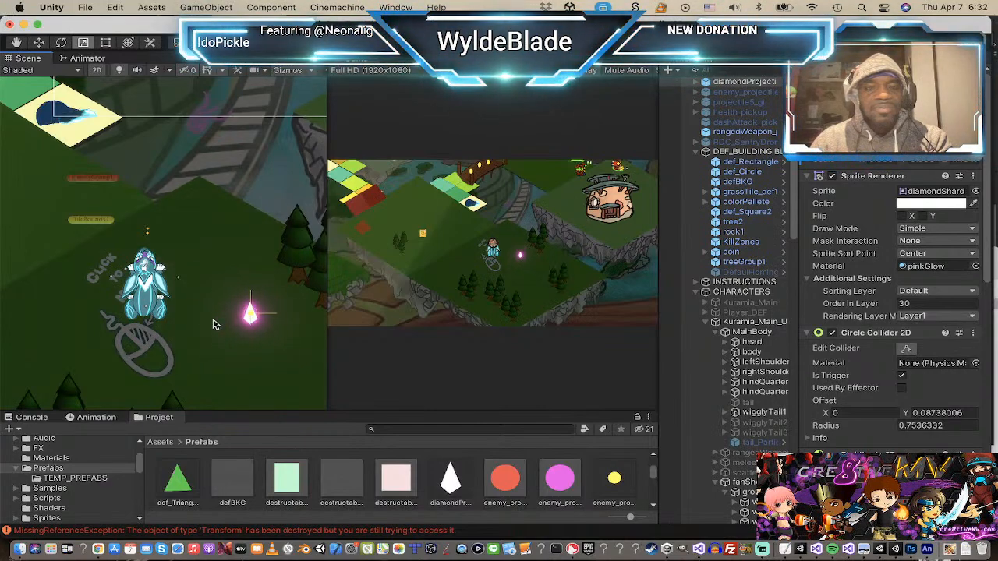
key(w)
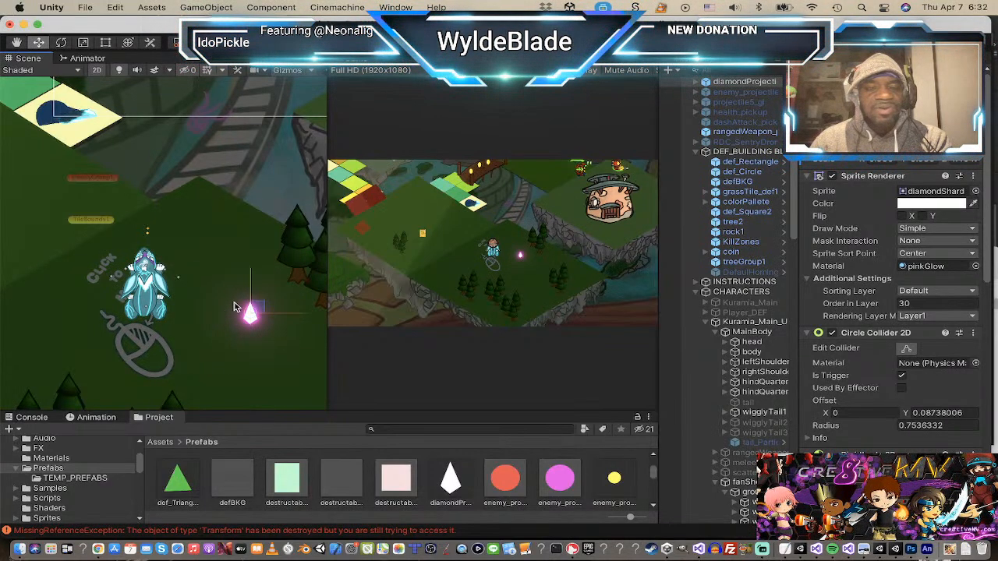
drag(255, 310, 224, 248)
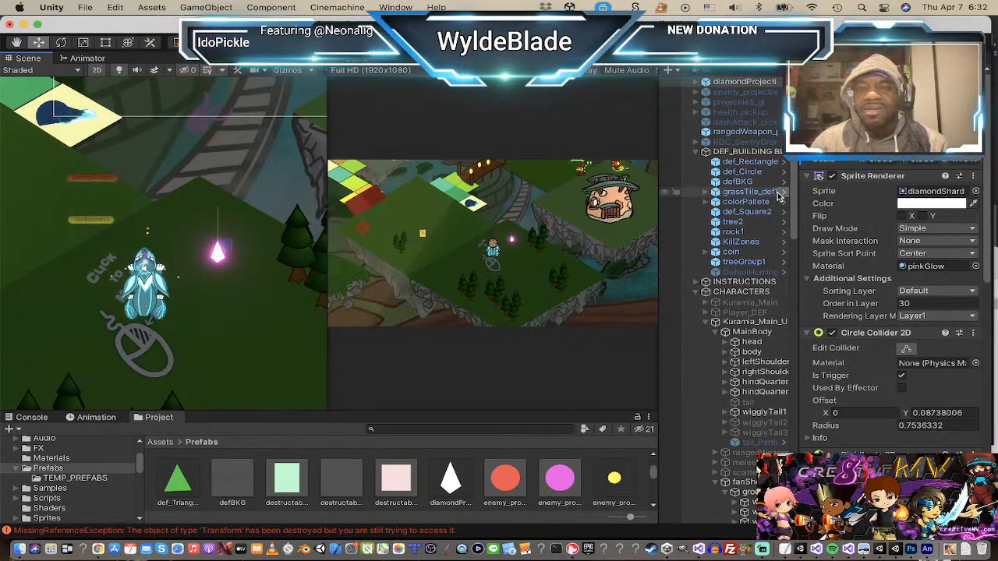
Step: Change the second Start Color of the diamondProjectile's BulletParticleSystem to pink F16CDE
click(697, 84)
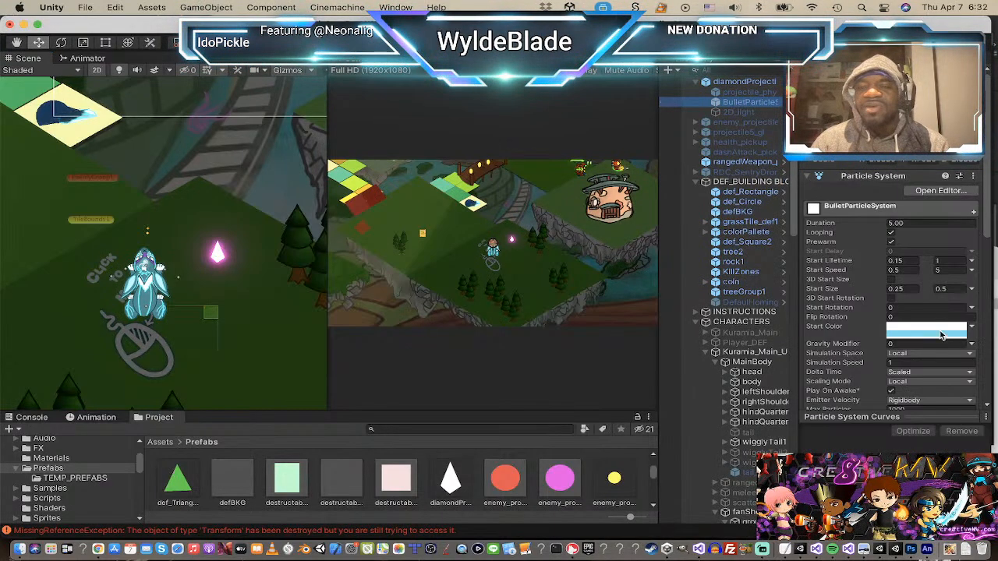
click(943, 337)
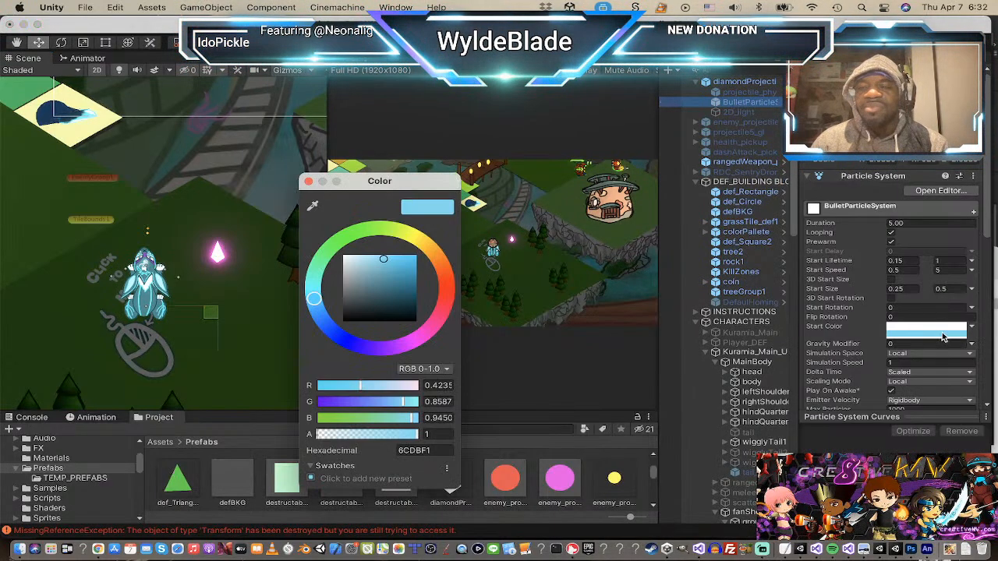
click(421, 337)
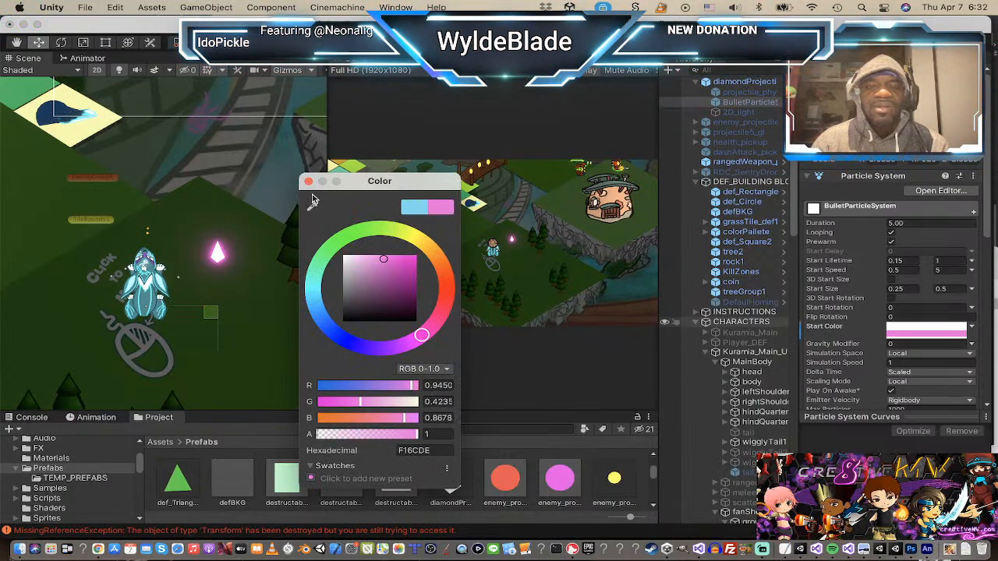
click(309, 182)
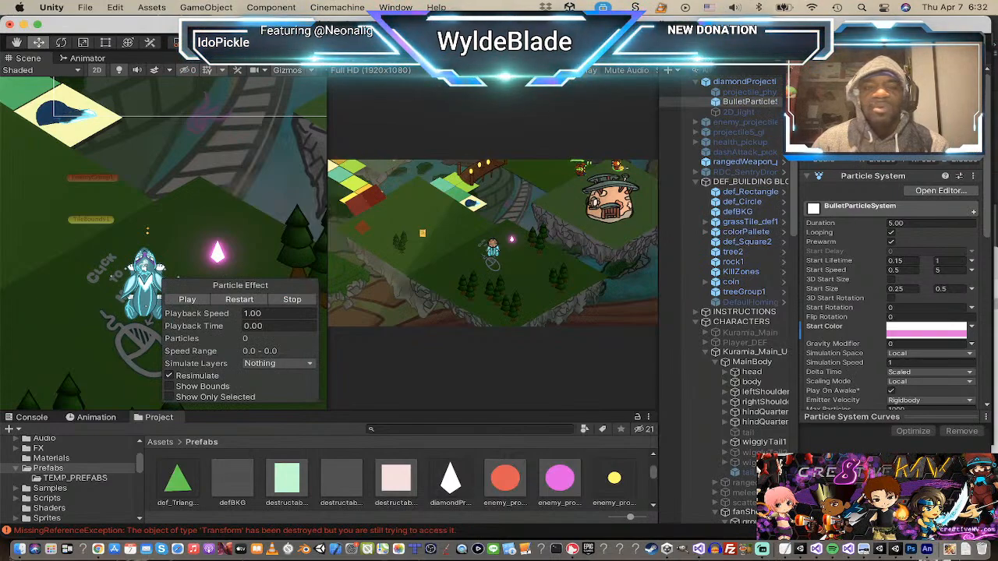
Step: Play the particle effect preview and move the BulletParticleSystem up to the base of the diamond
click(188, 300)
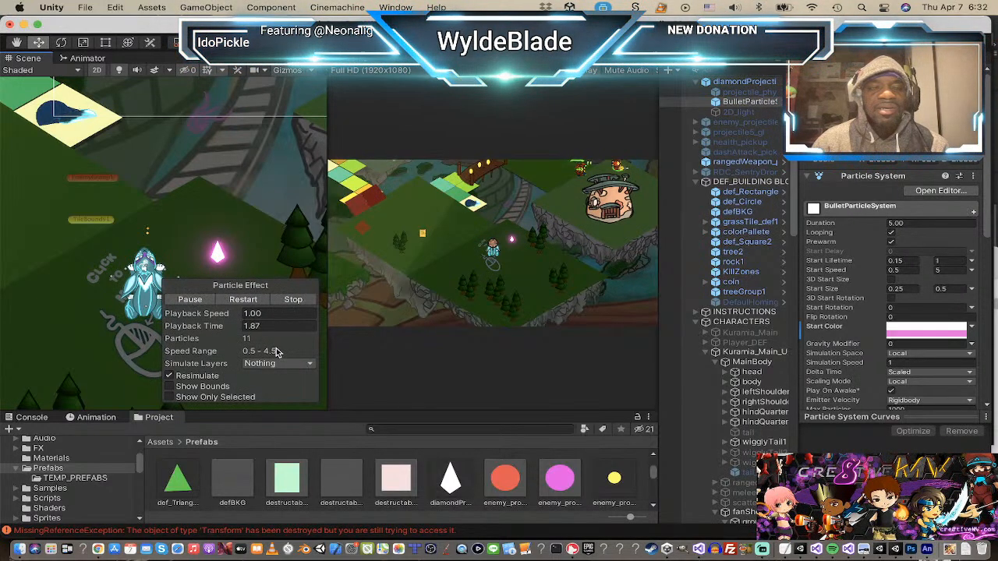
scroll(263, 180, down, 1)
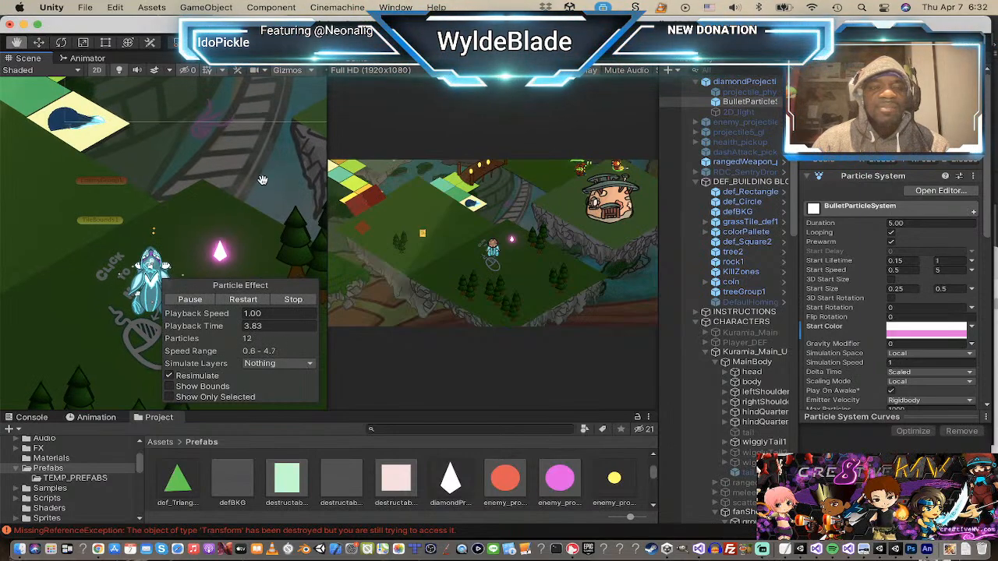
middle_drag(263, 180, 255, 67)
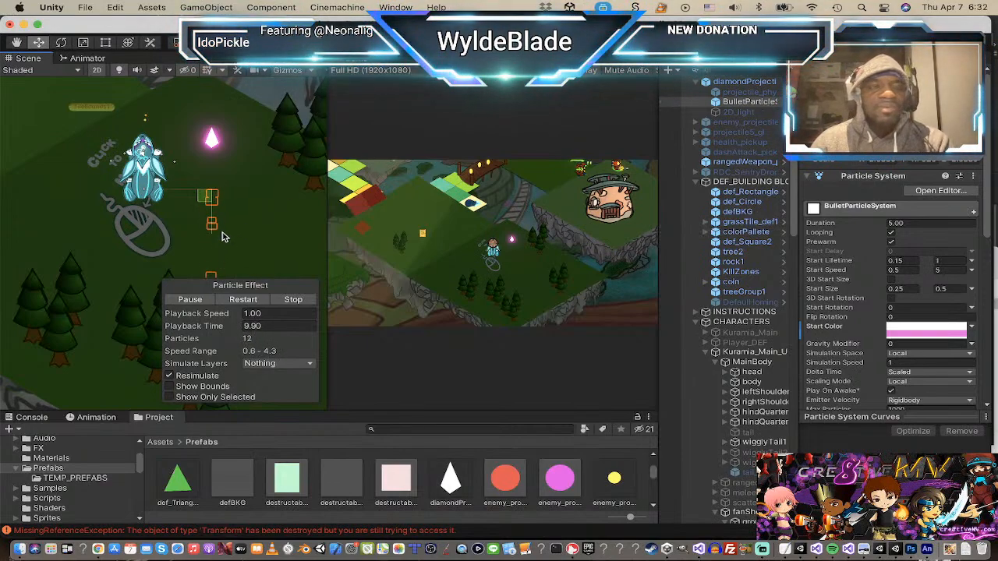
click(745, 92)
click(745, 101)
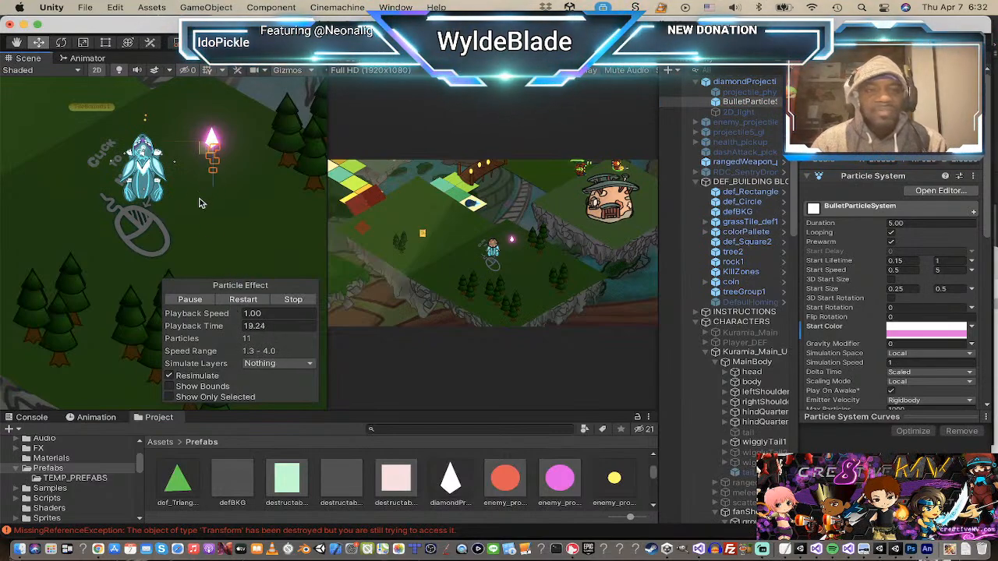
scroll(201, 198, up, 5)
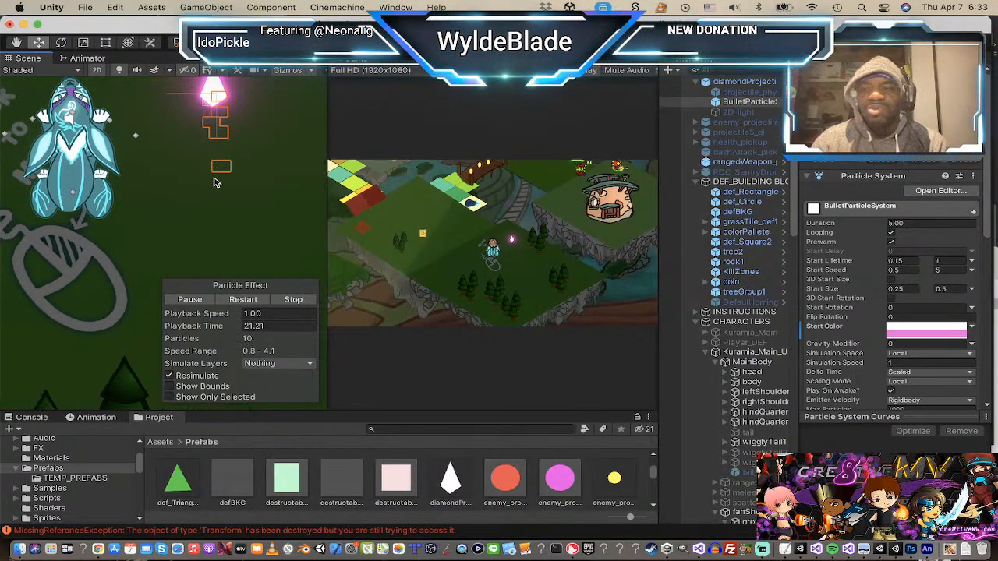
Step: In the BulletParticleSystem's Renderer module, set Order in Layer to 25
scroll(872, 323, down, 4)
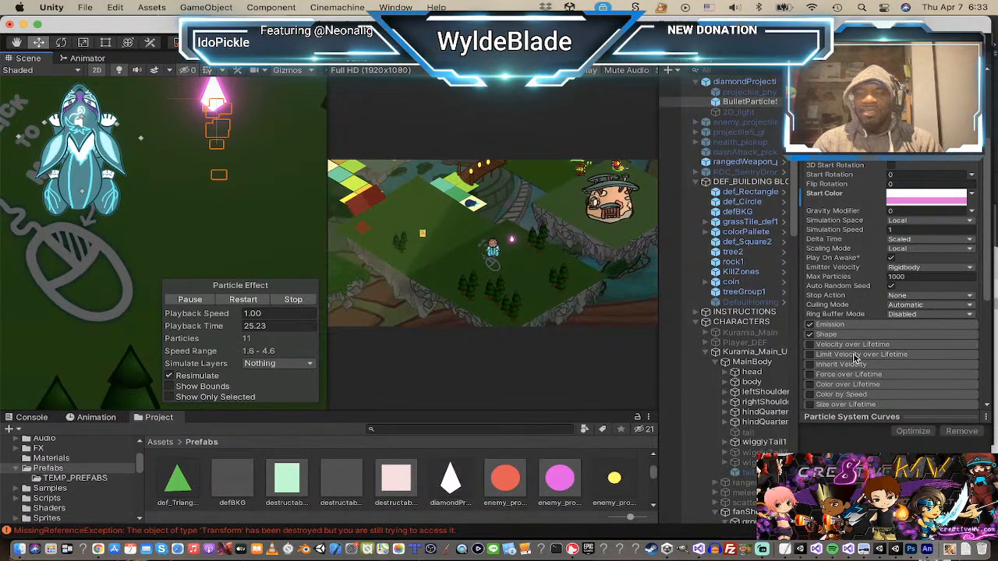
scroll(856, 357, down, 5)
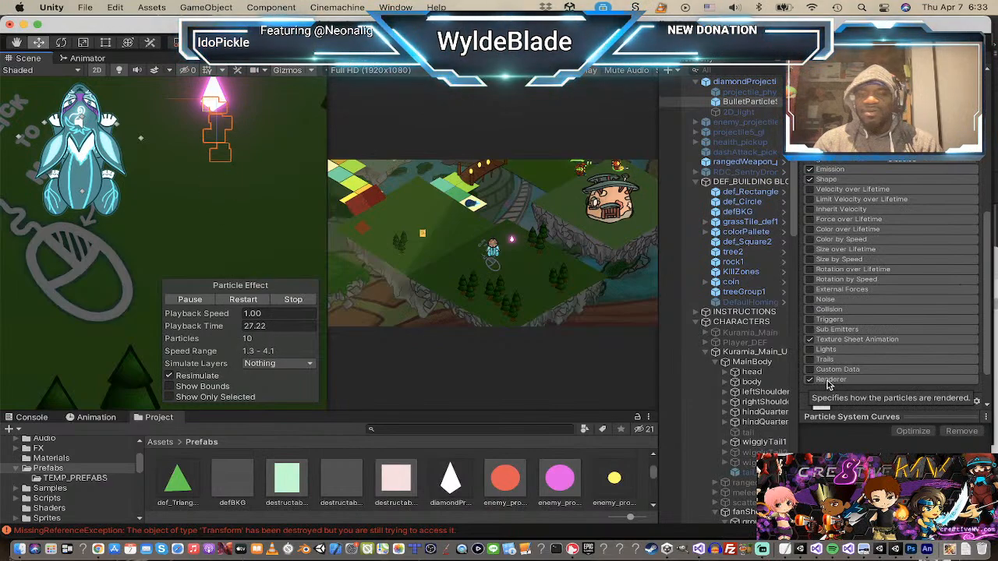
click(829, 381)
scroll(864, 355, down, 4)
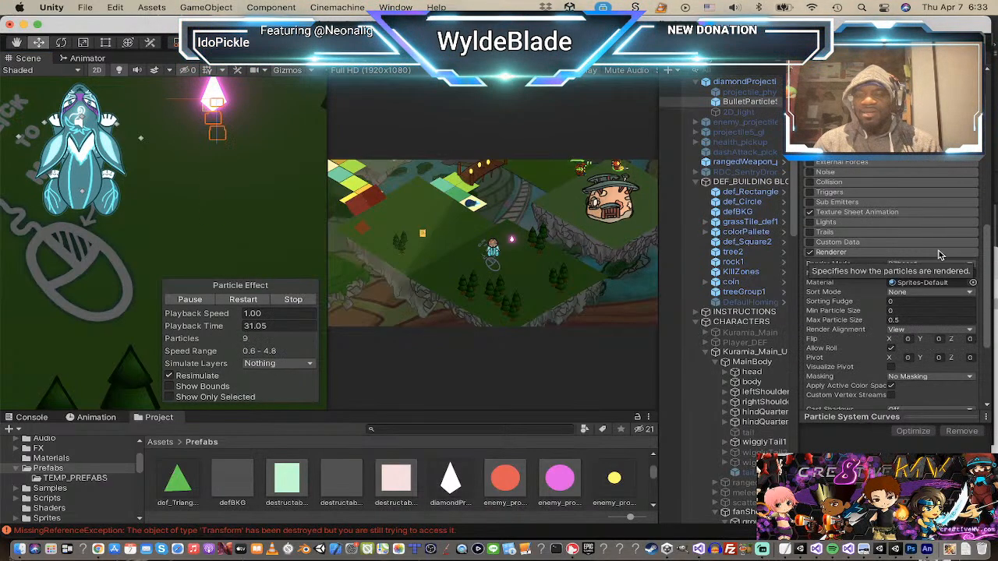
scroll(950, 234, down, 4)
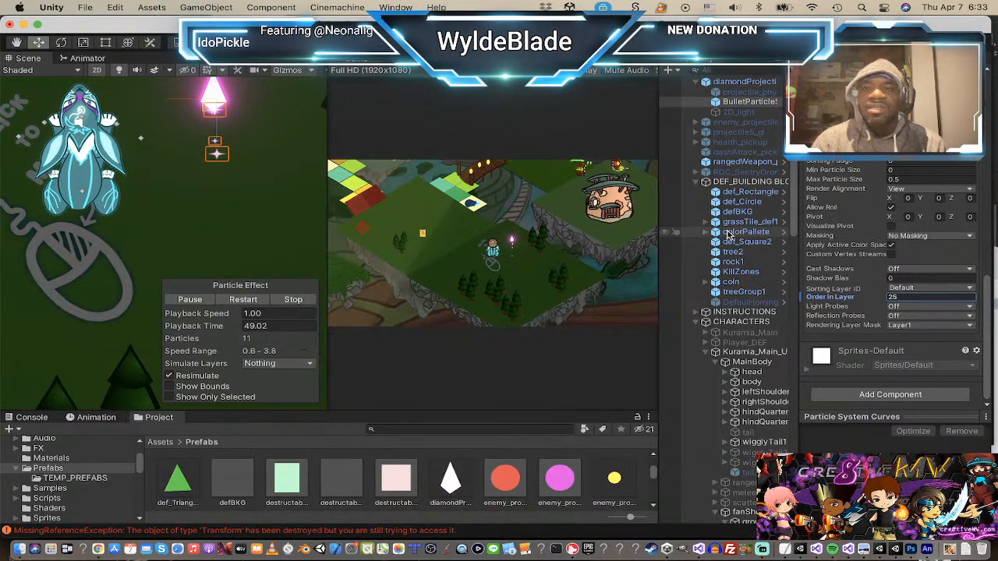
Step: Apply all overrides of the diamondProjectile instance to its prefab and deactivate the instance in the scene
click(706, 104)
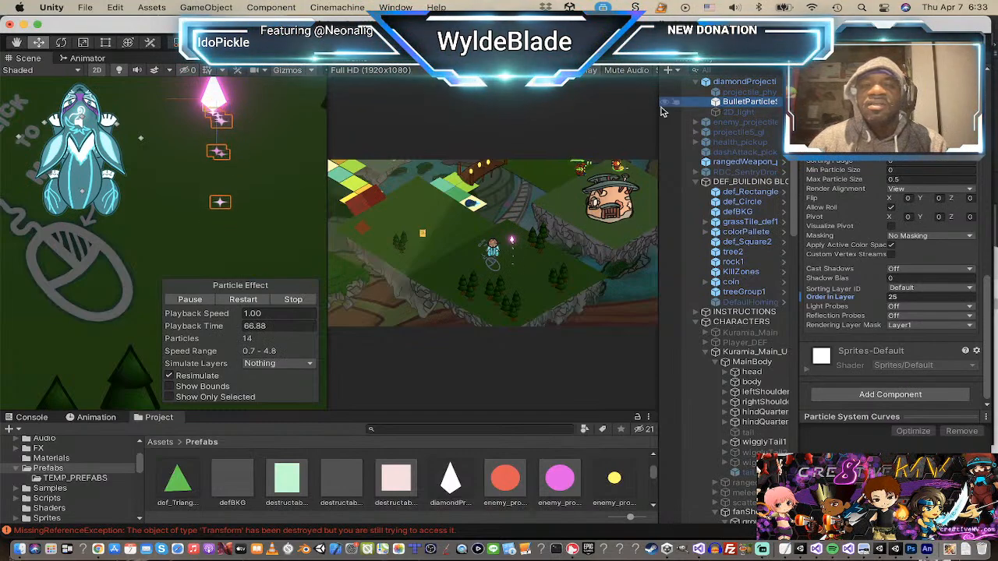
click(737, 81)
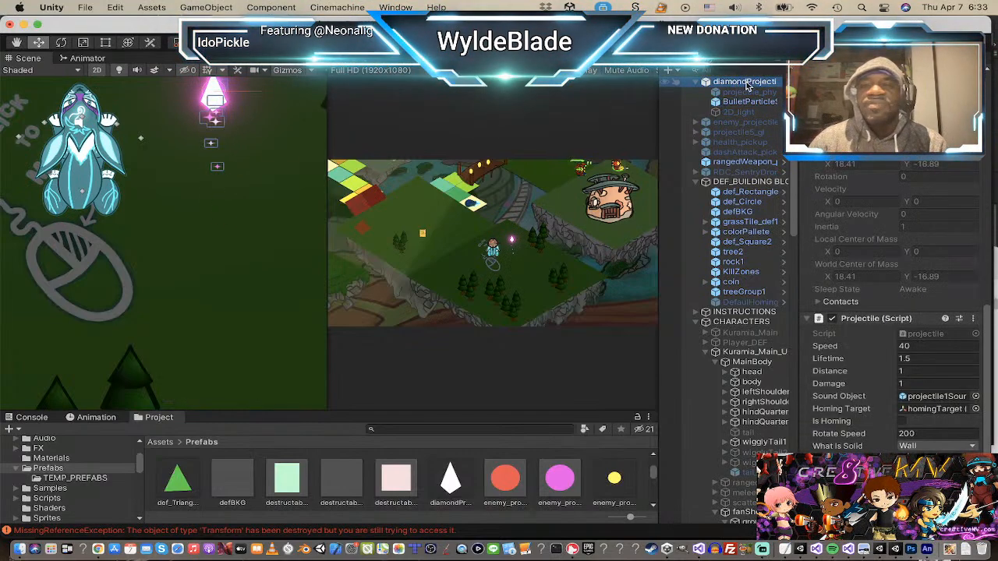
scroll(989, 137, up, 8)
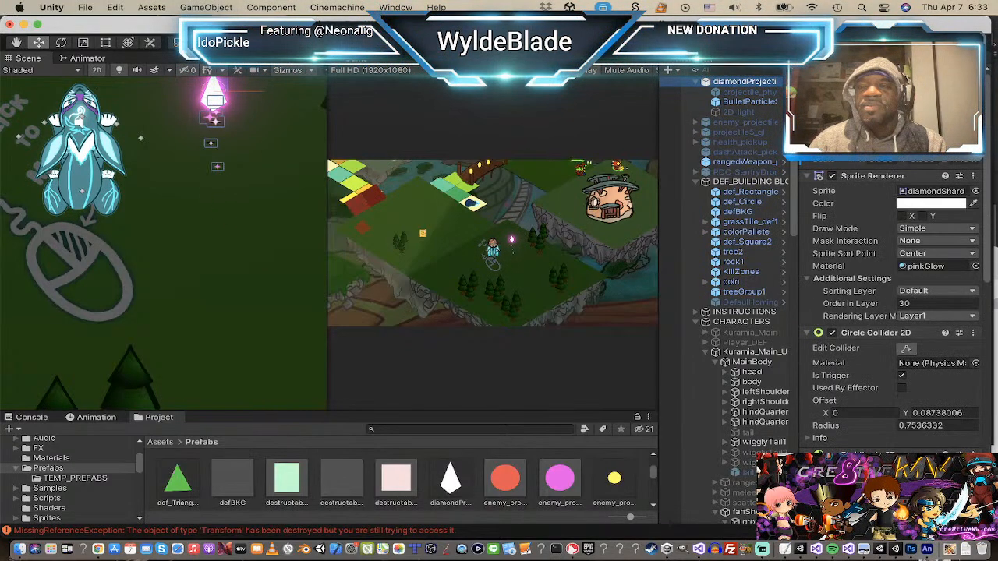
click(961, 148)
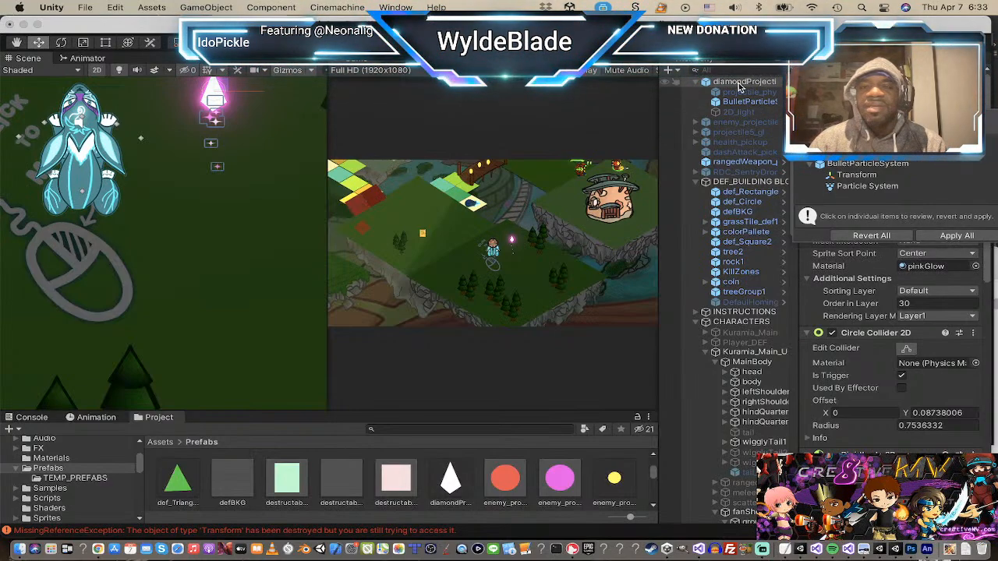
click(944, 237)
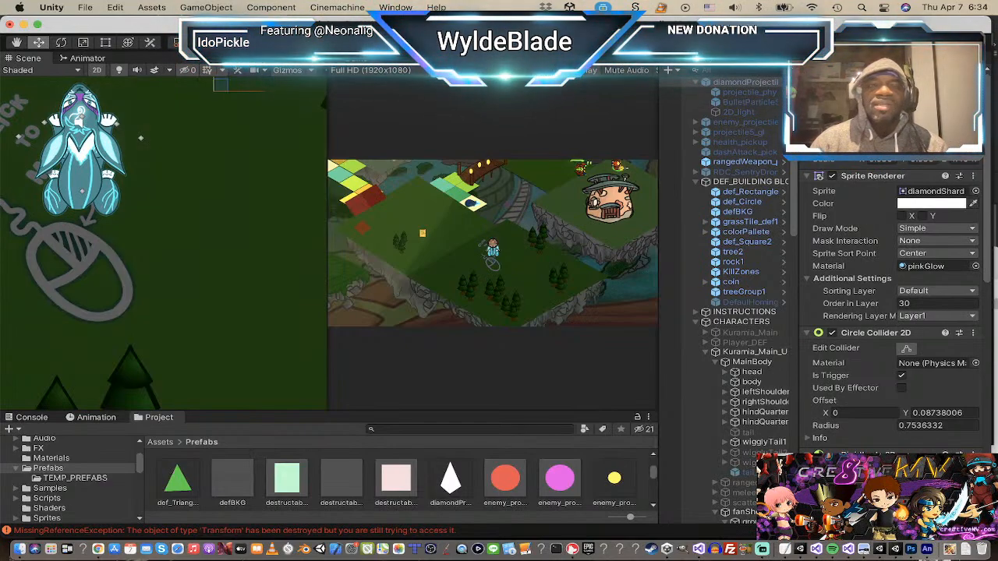
Step: Run the game and move the character across the JUMP! platform to the Attack & Shoot platform
key(super+p)
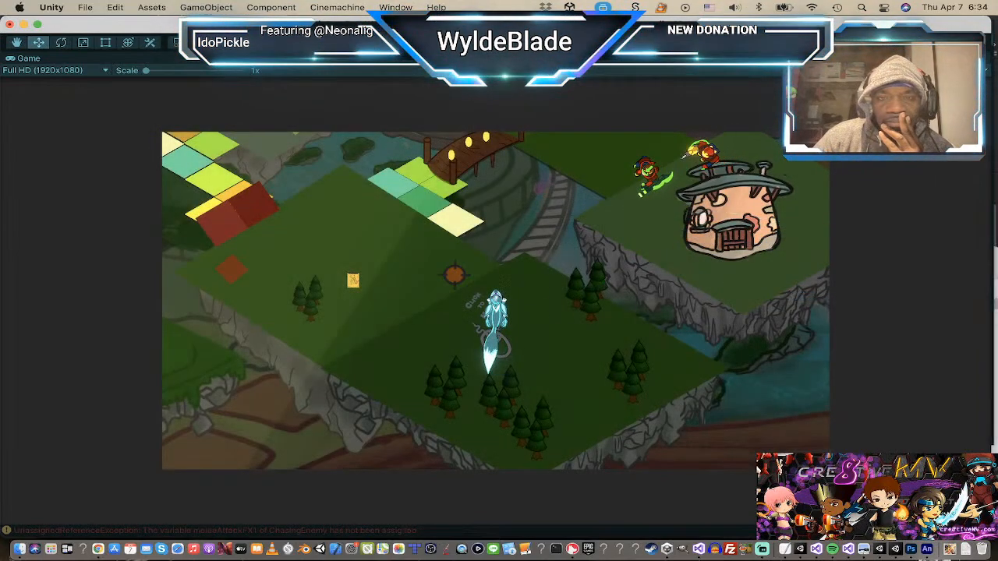
click(455, 275)
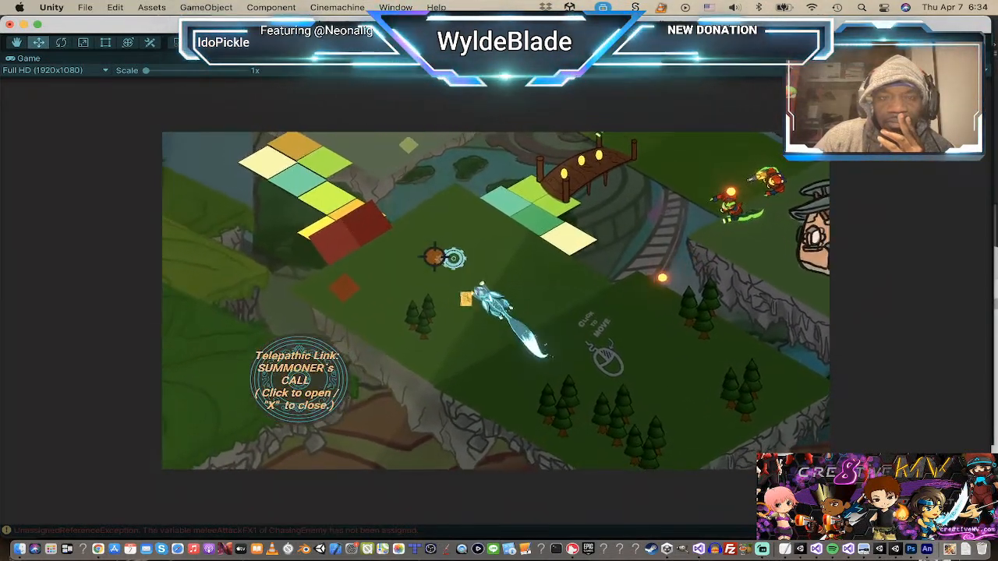
click(543, 327)
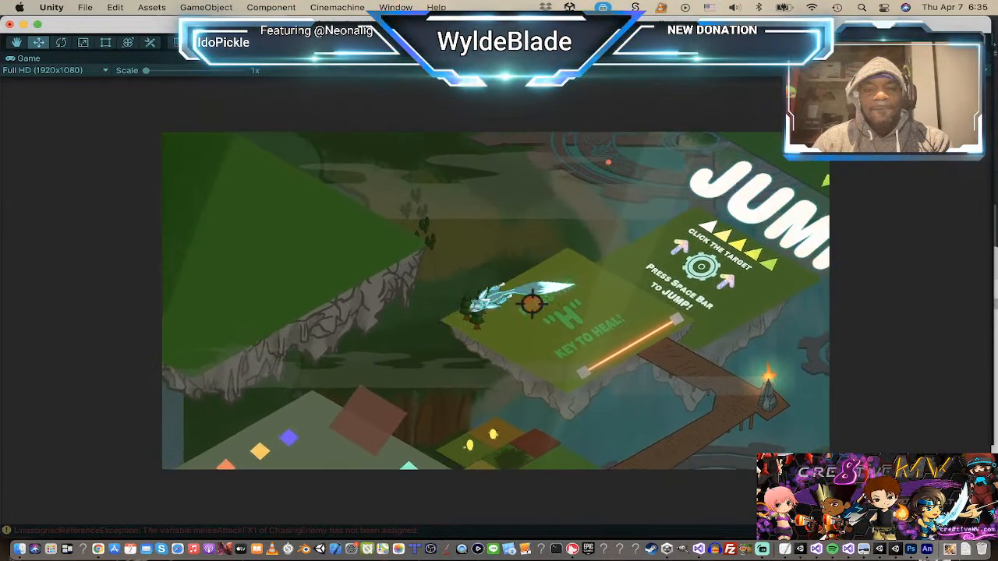
key(w)
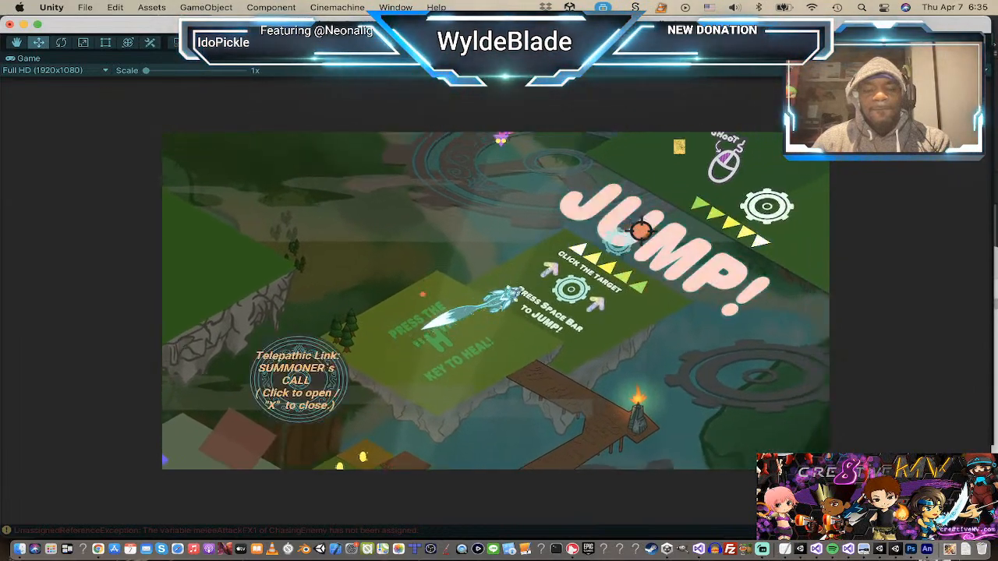
key(w)
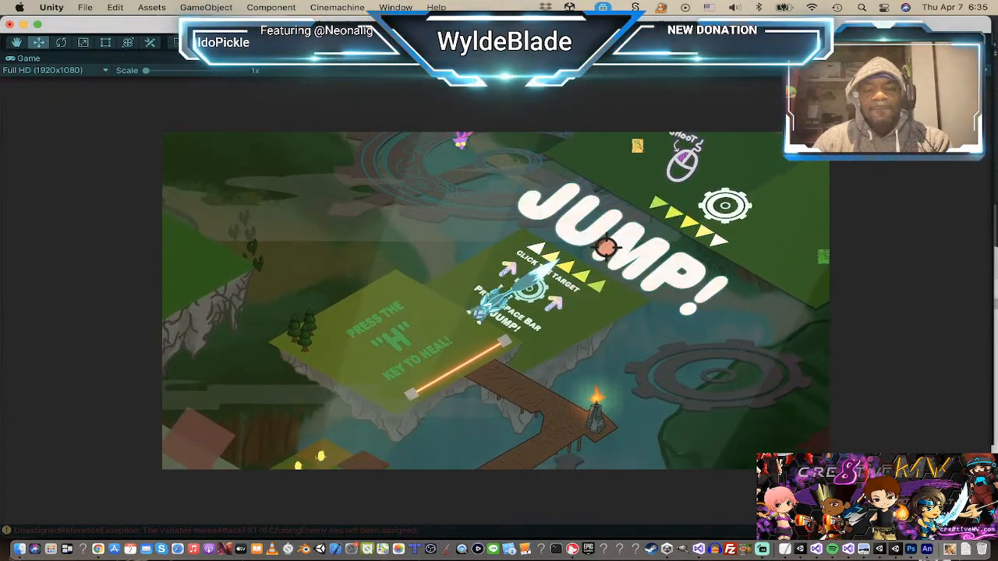
key(w)
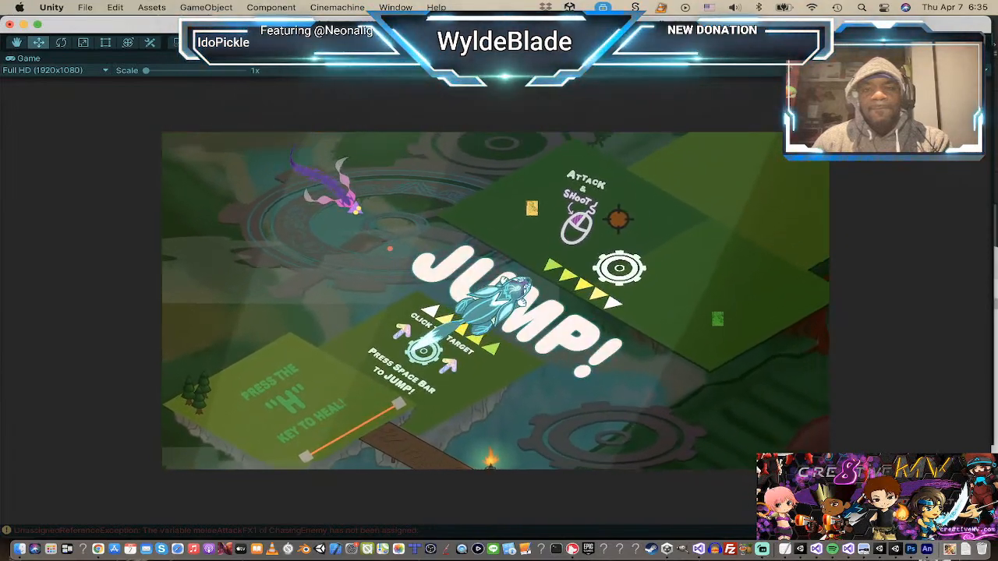
key(w)
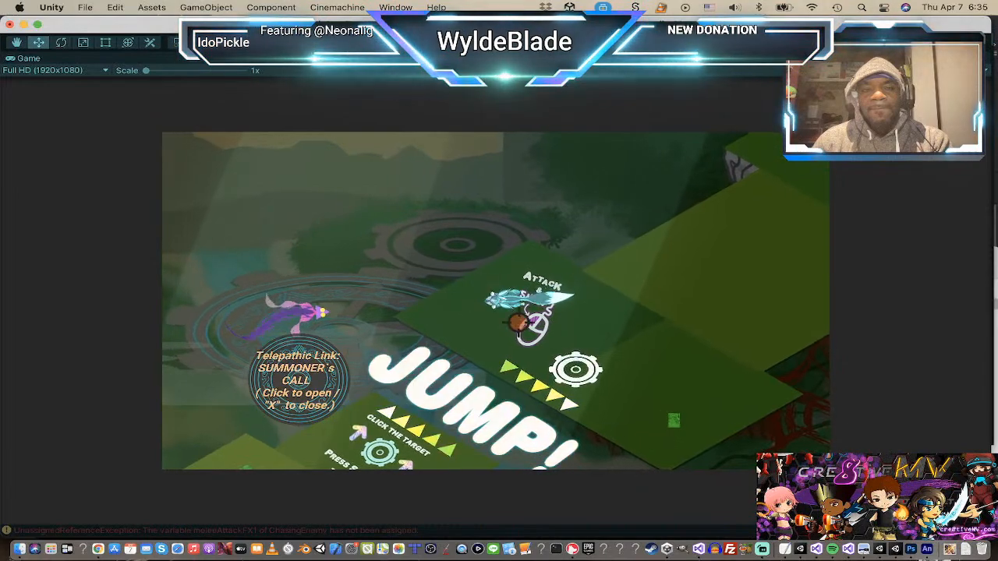
key(s)
key(s)
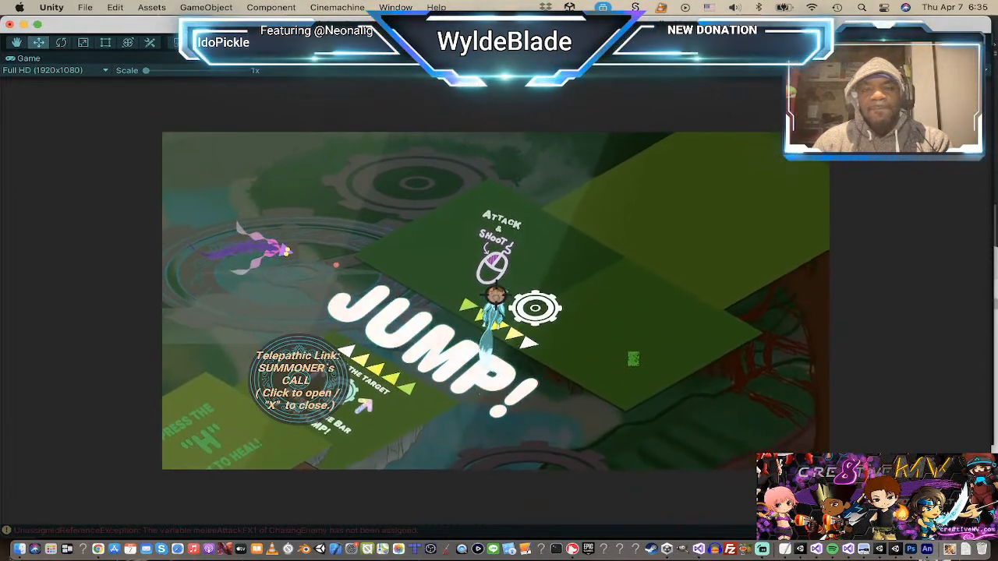
Step: Test-fire the diamond projectiles on the Attack & Shoot platform and move the character up to the enemy spawn area
key(w)
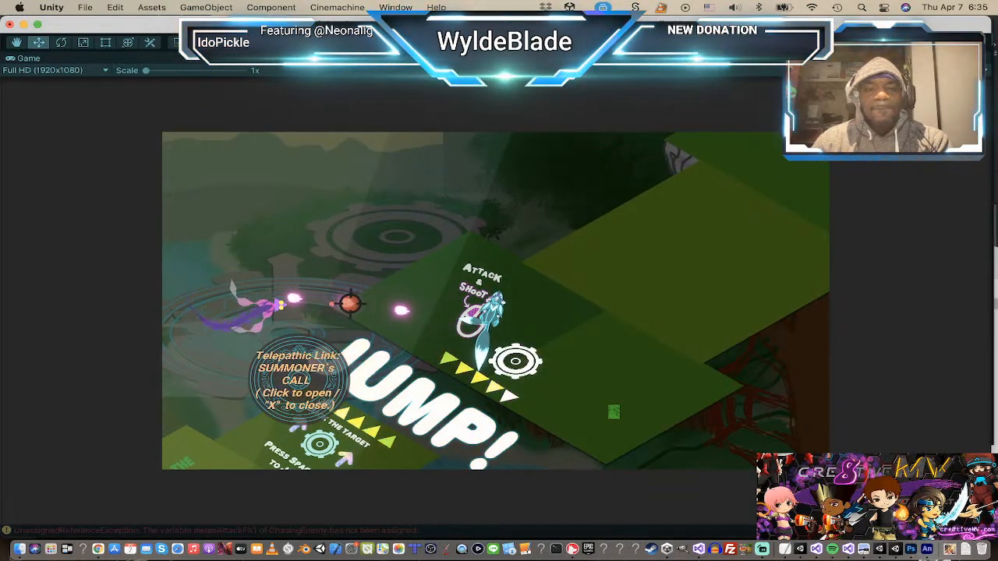
key(s)
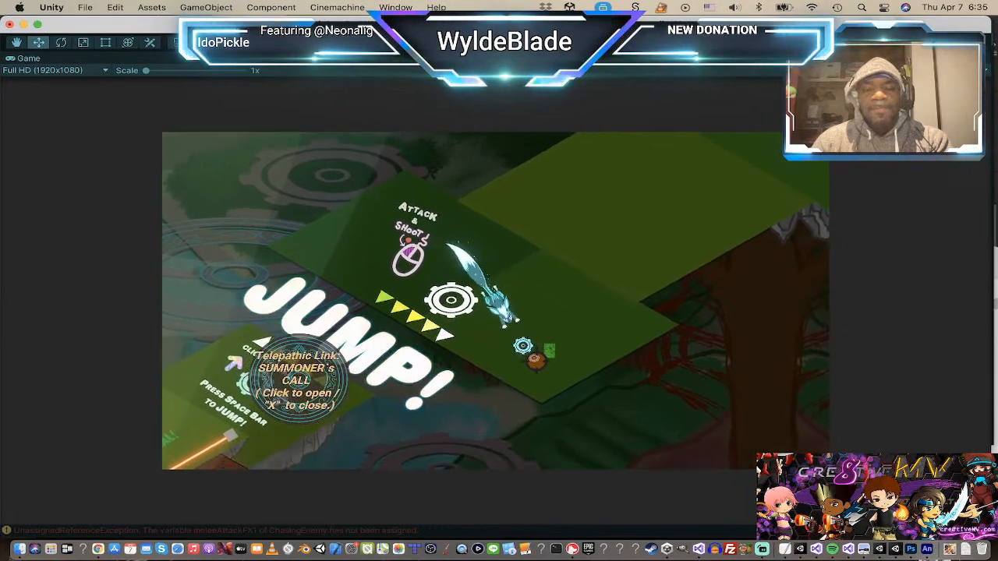
key(w)
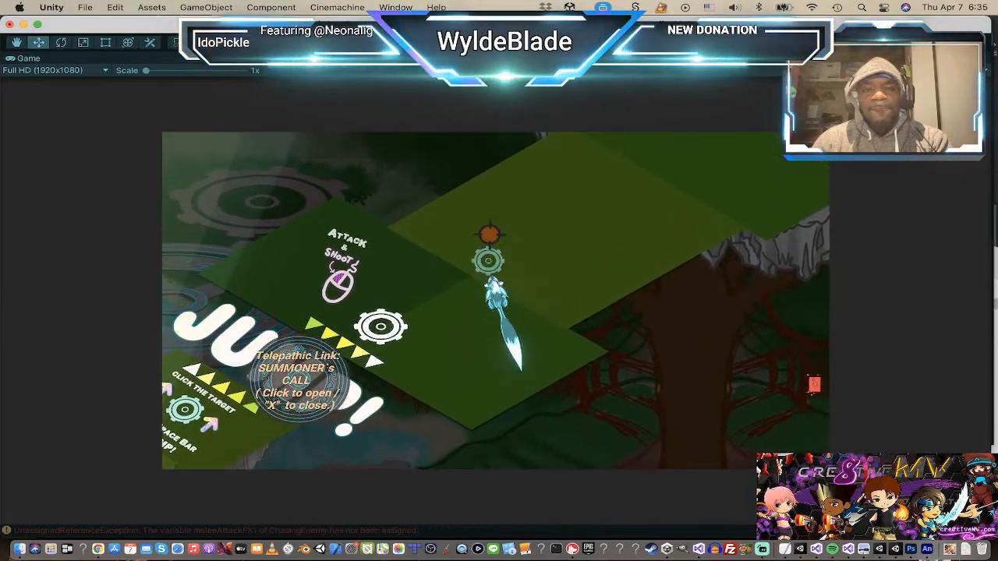
key(w)
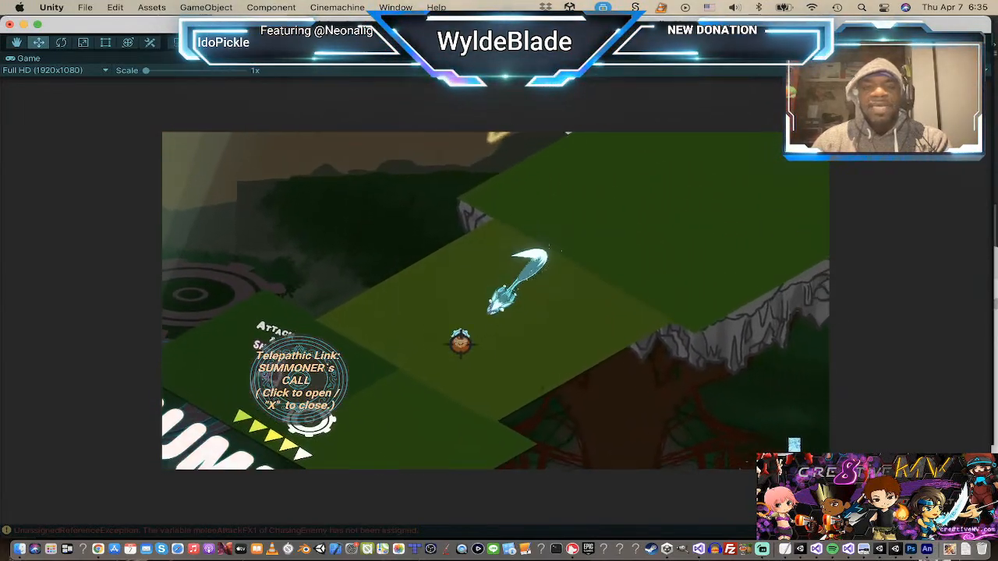
key(w)
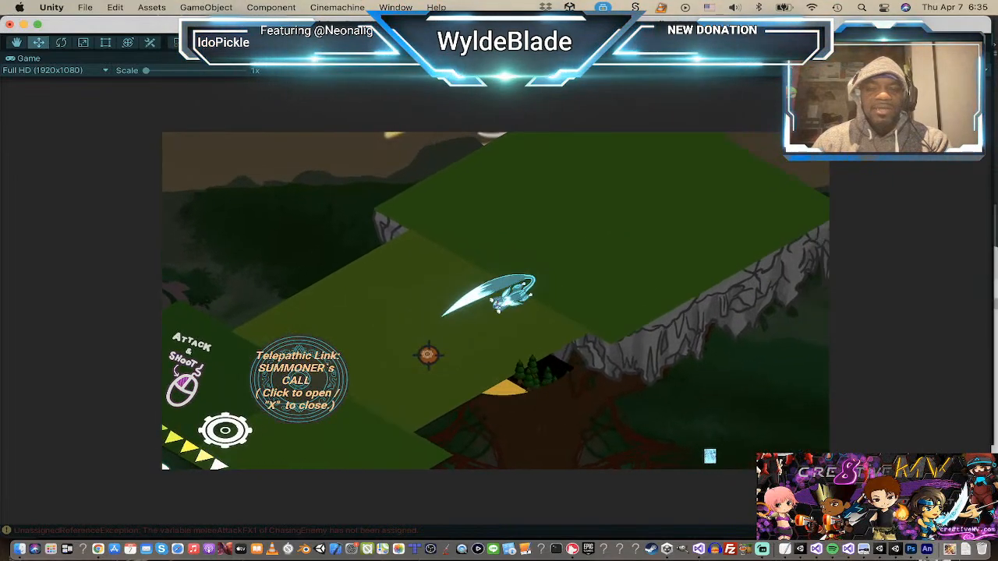
key(w)
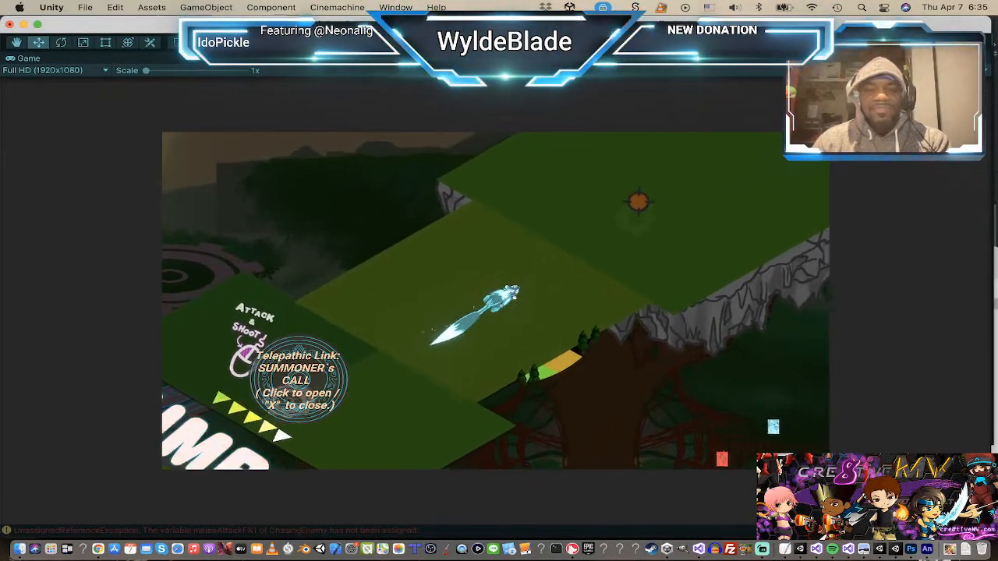
key(d)
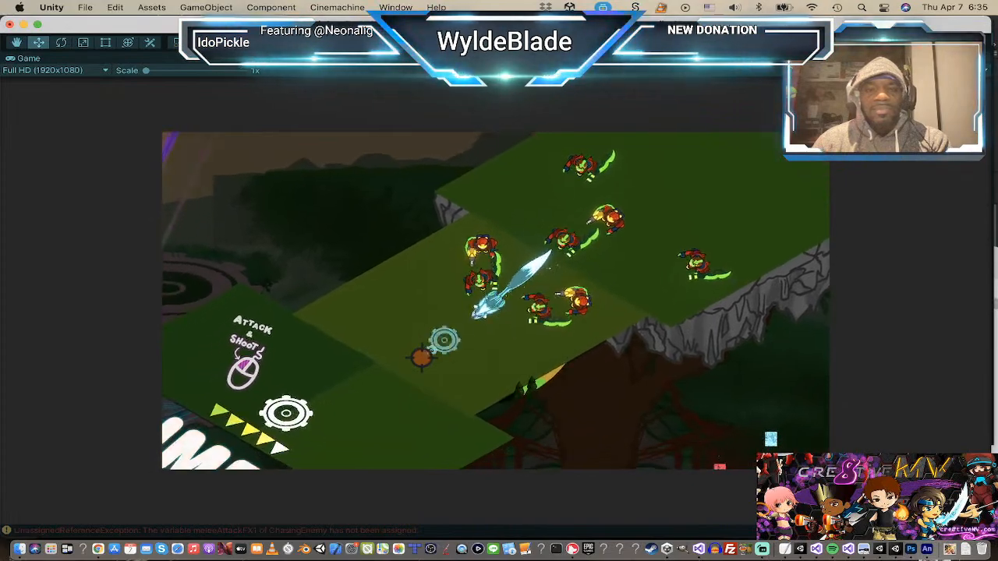
Step: Shoot diamond projectiles at the spawned enemies to check the weapon in combat, and stop the game
click(539, 276)
click(586, 251)
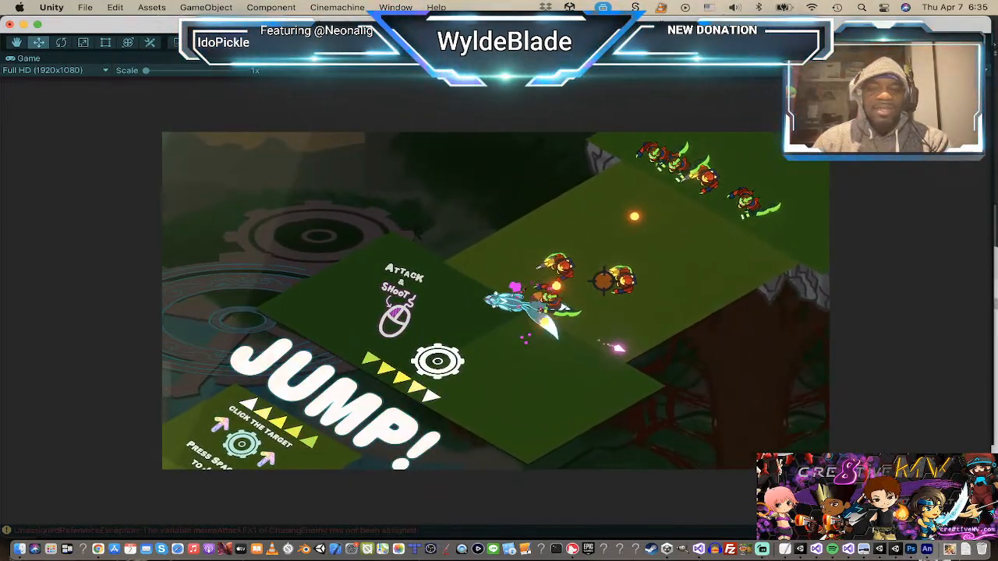
click(599, 248)
click(601, 245)
click(604, 242)
click(546, 277)
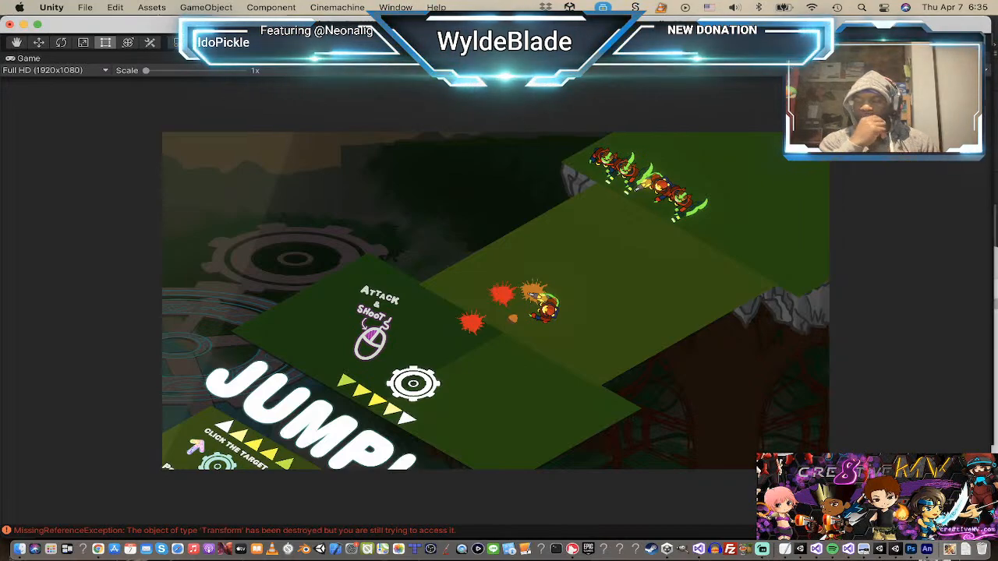
key(super+p)
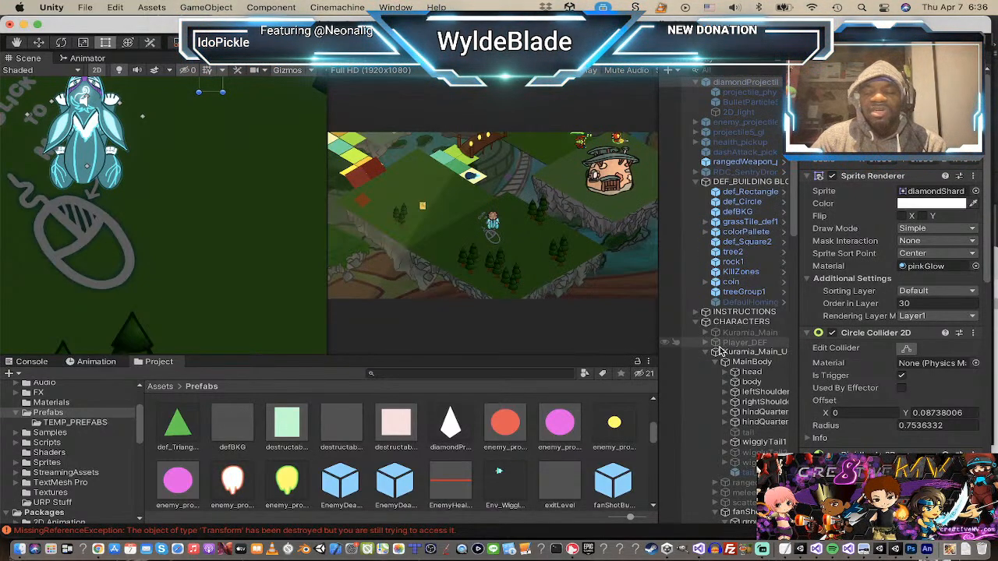
Step: Set the Projectile of all weapon sprites under the character's scatterShot weapon group to the diamondProjectile prefab
scroll(729, 353, down, 3)
scroll(729, 355, down, 3)
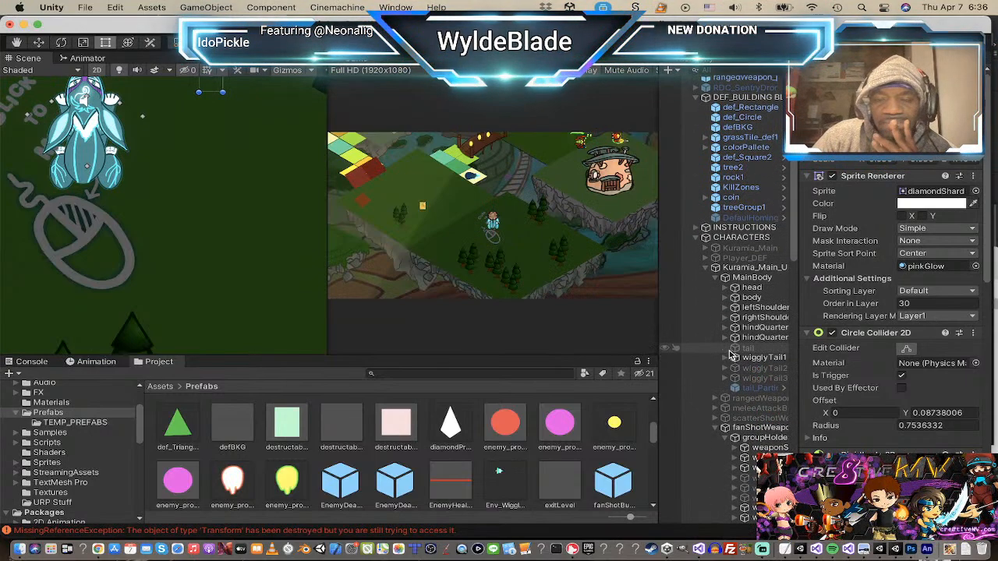
click(716, 428)
click(738, 419)
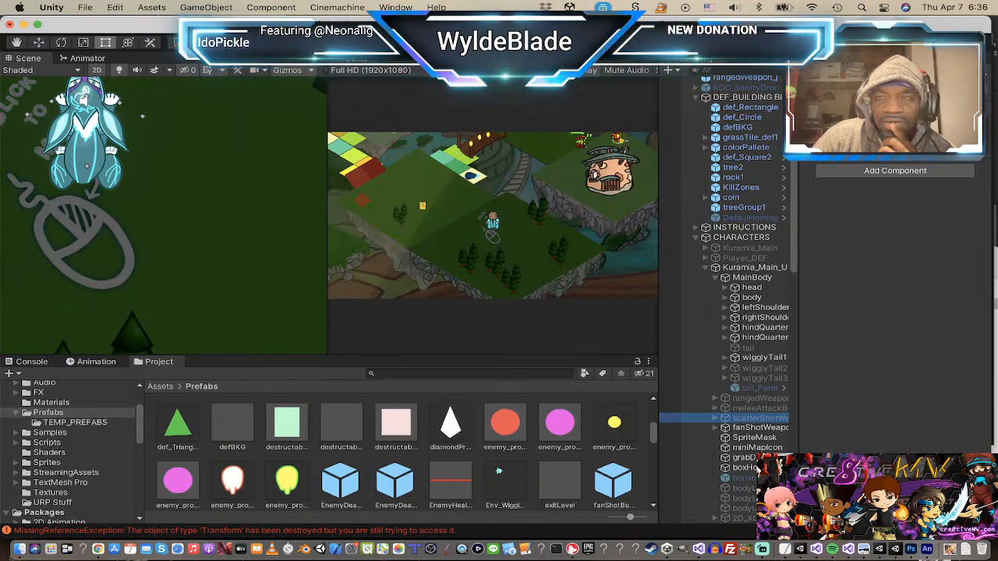
click(739, 429)
click(743, 418)
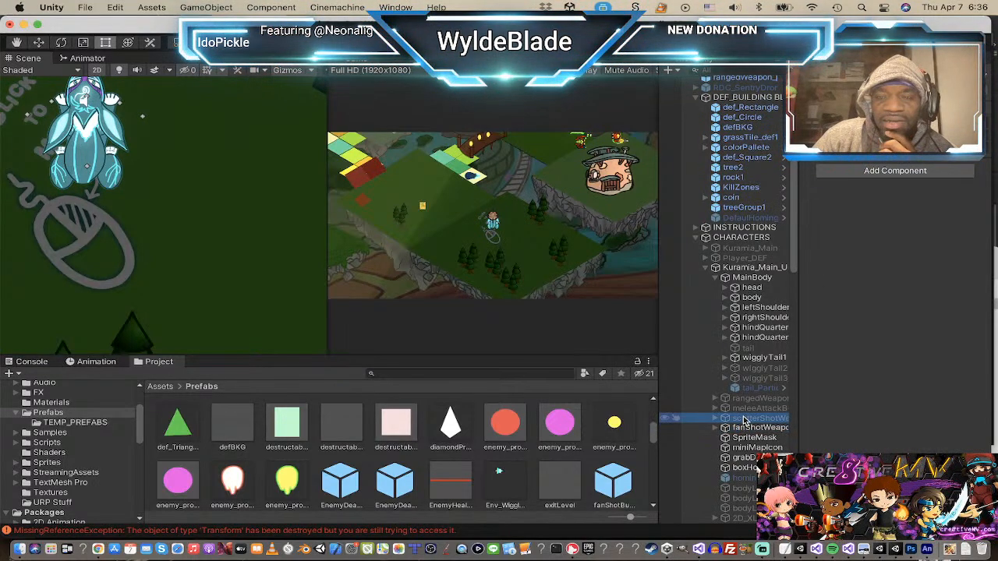
click(715, 419)
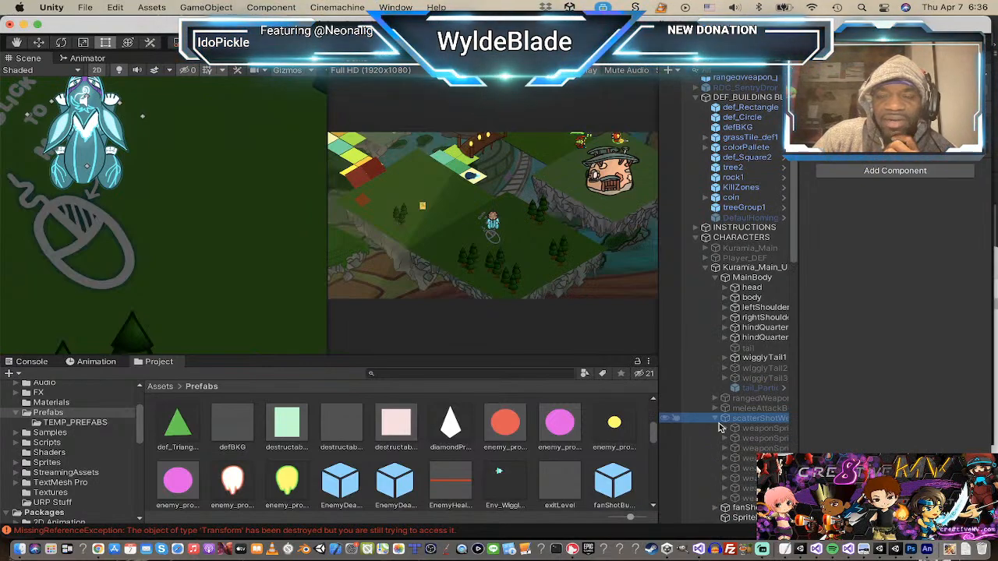
click(756, 429)
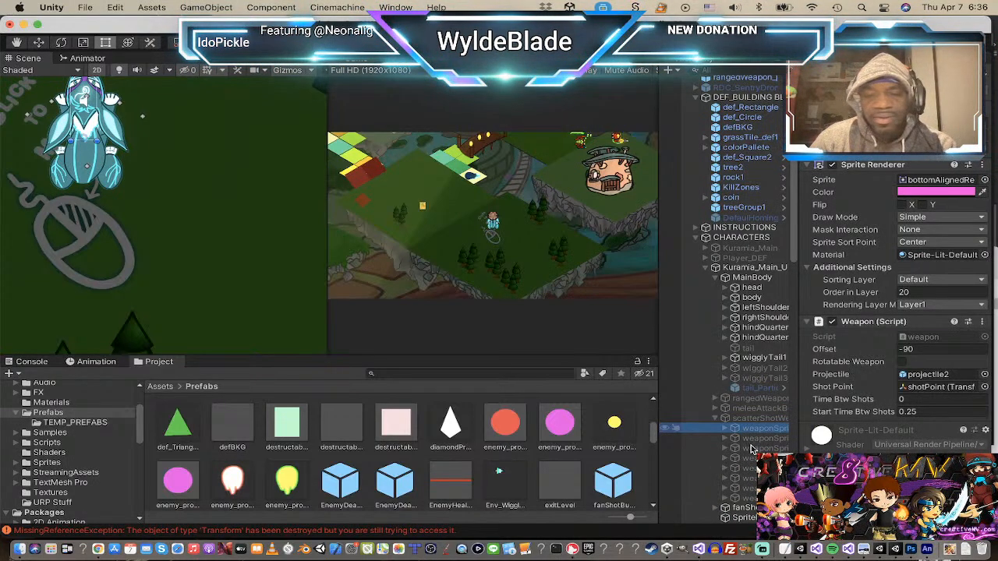
shift+click(755, 498)
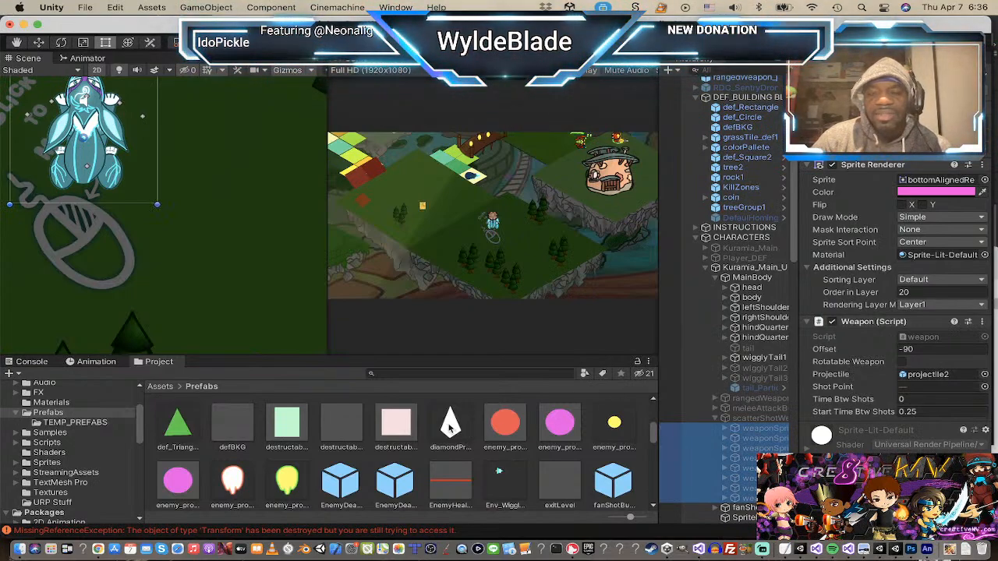
drag(450, 425, 929, 378)
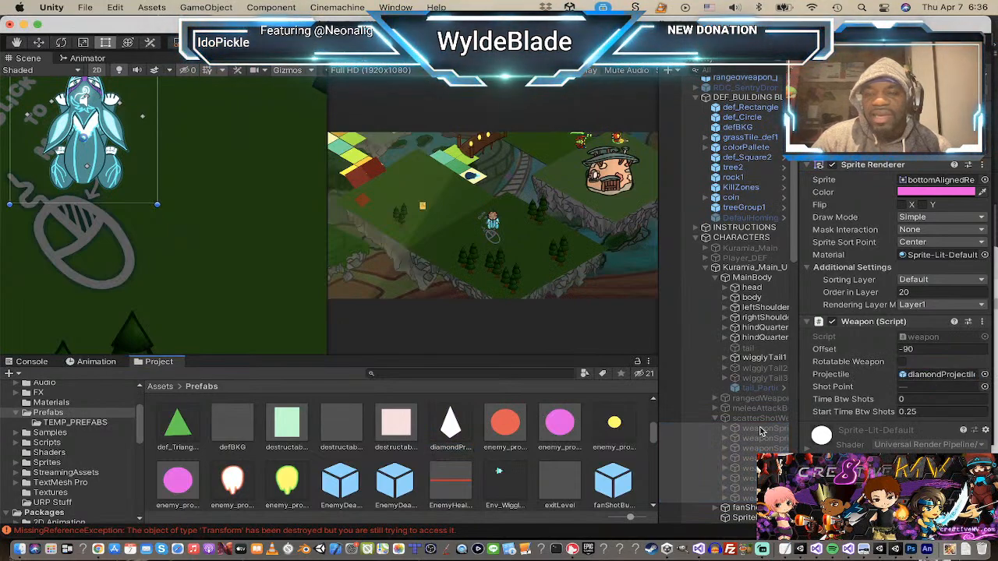
click(715, 420)
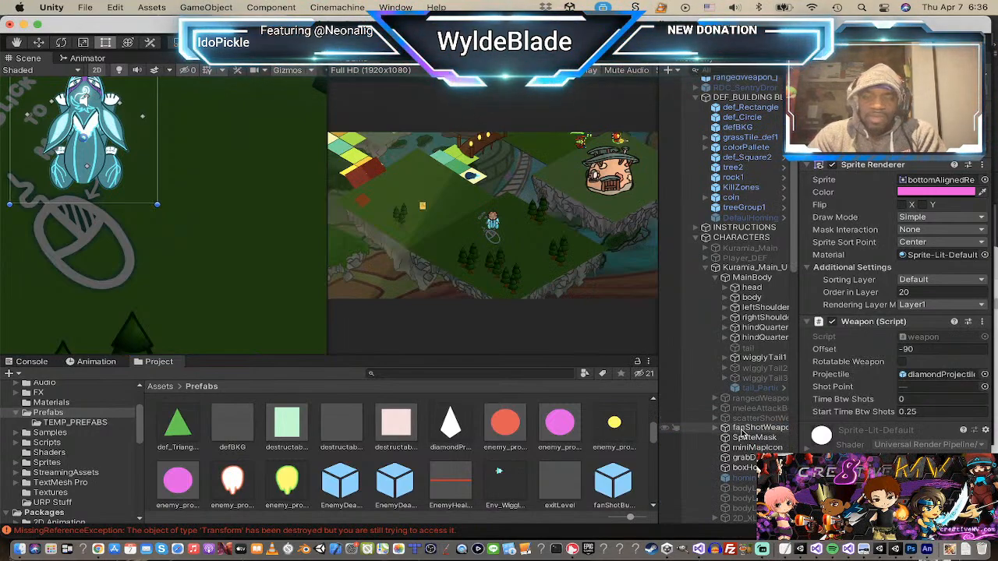
Step: Switch to Adobe Animate and bring the weapon sketch page with the small crescent drawing into view
click(742, 430)
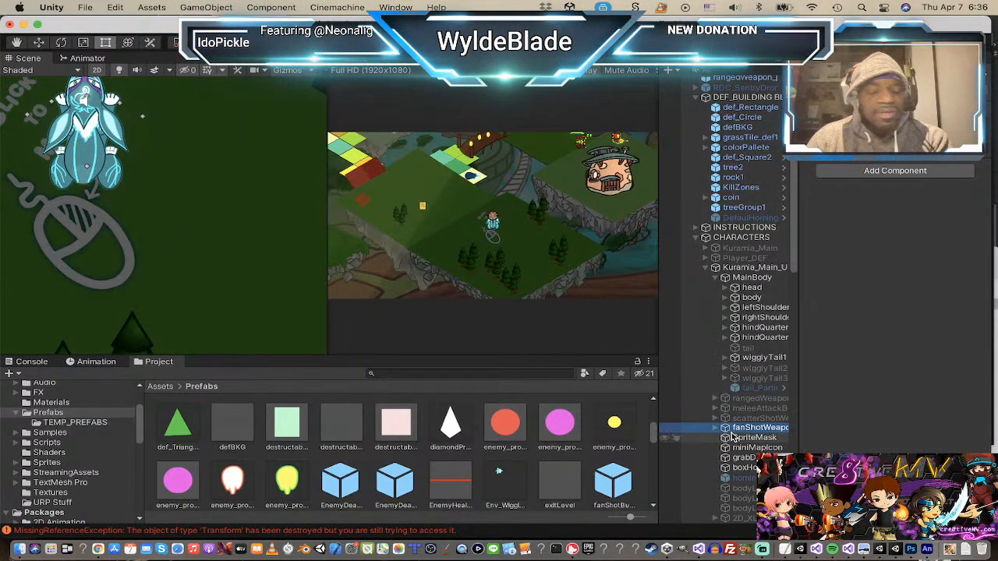
key(super+Tab)
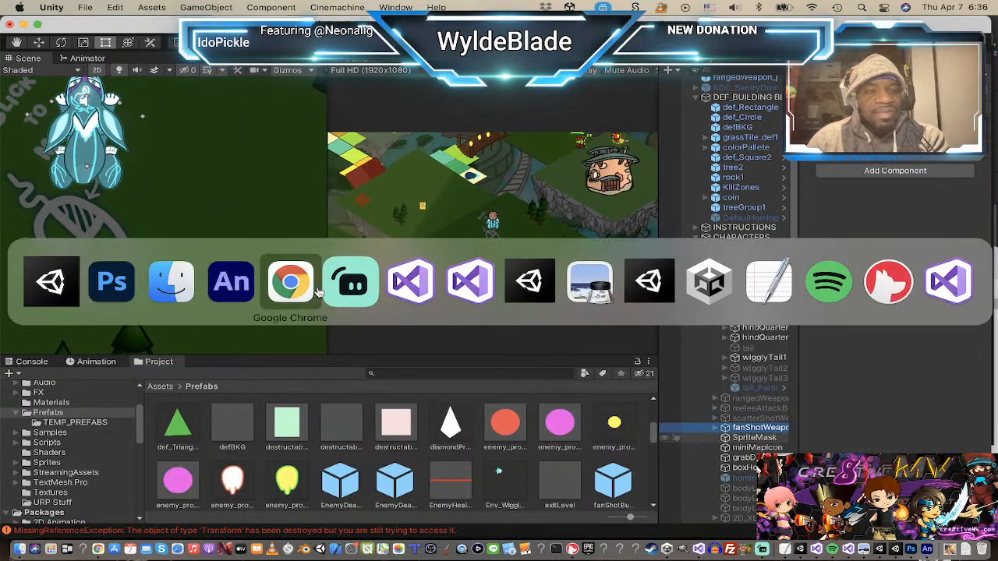
click(226, 287)
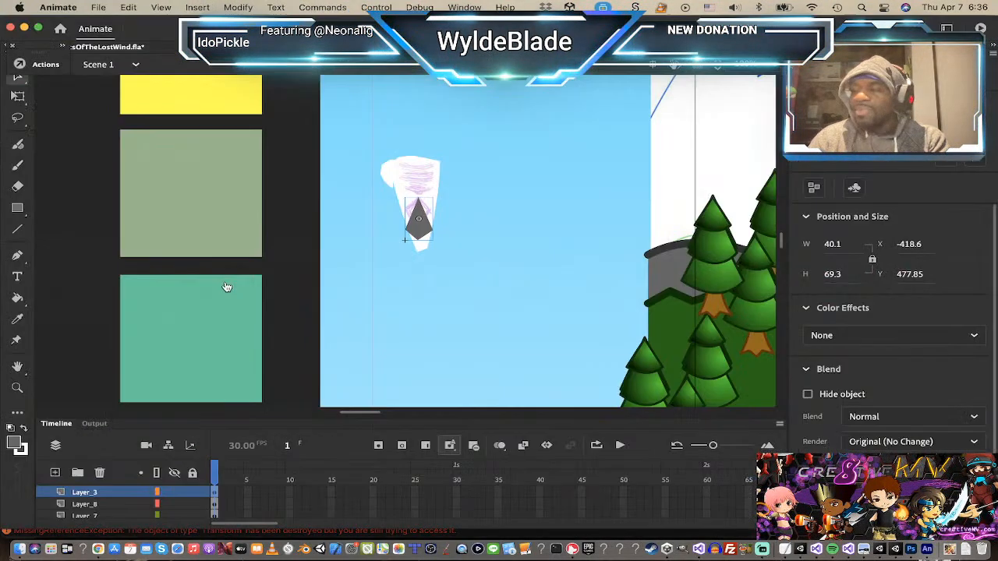
scroll(203, 285, down, 10)
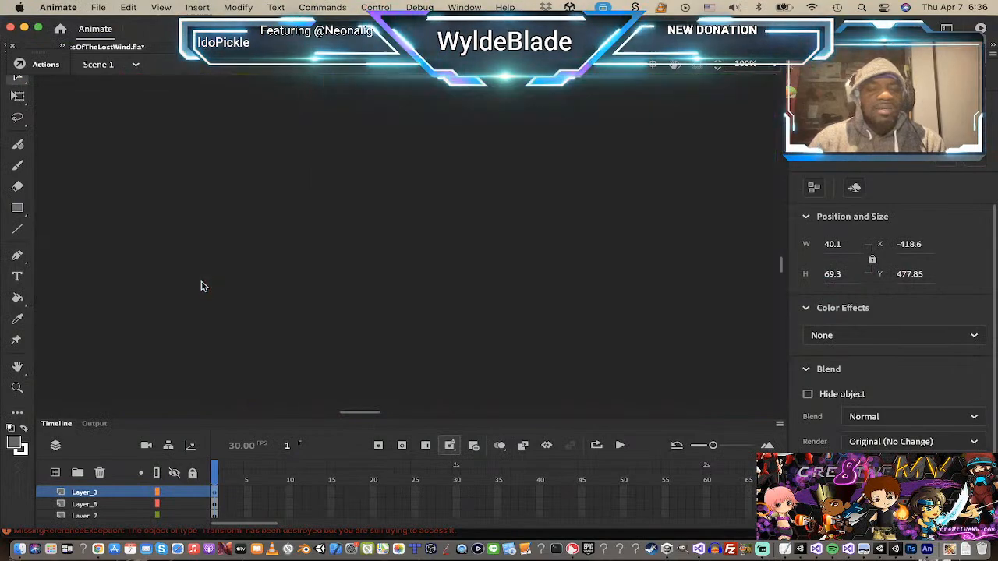
scroll(202, 289, up, 4)
scroll(202, 290, up, 2)
key(z)
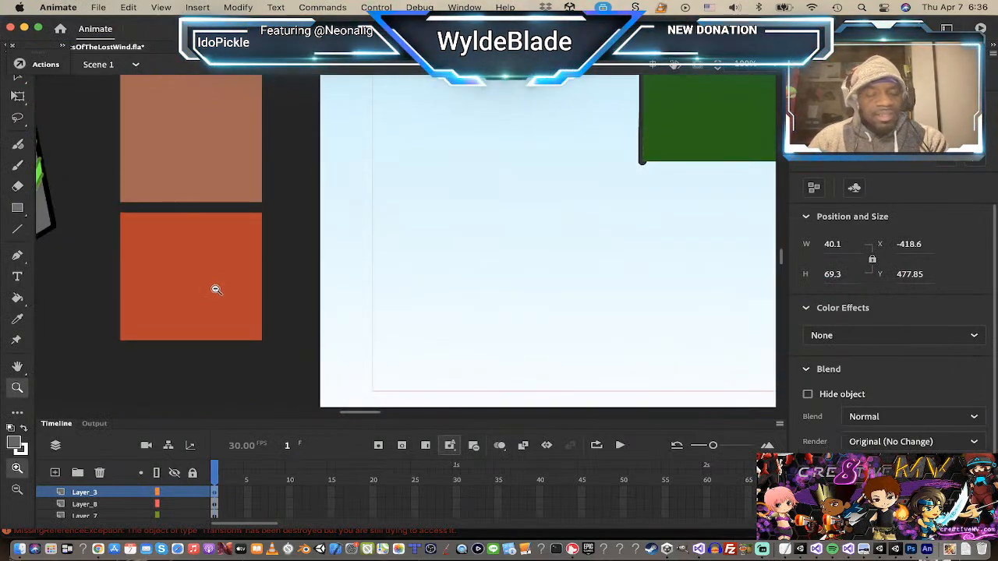
alt+click(216, 289)
alt+click(353, 304)
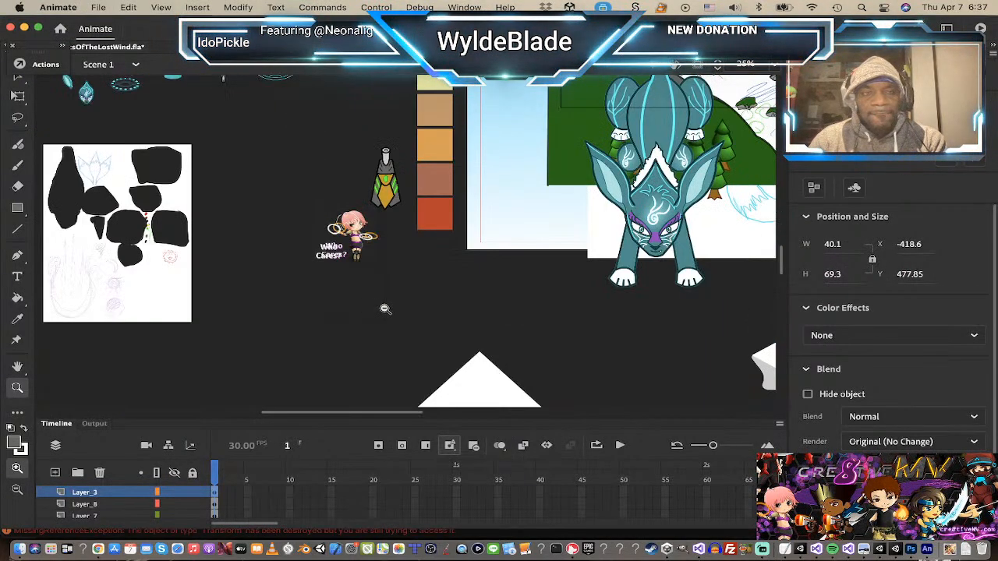
alt+click(374, 308)
click(278, 243)
click(463, 234)
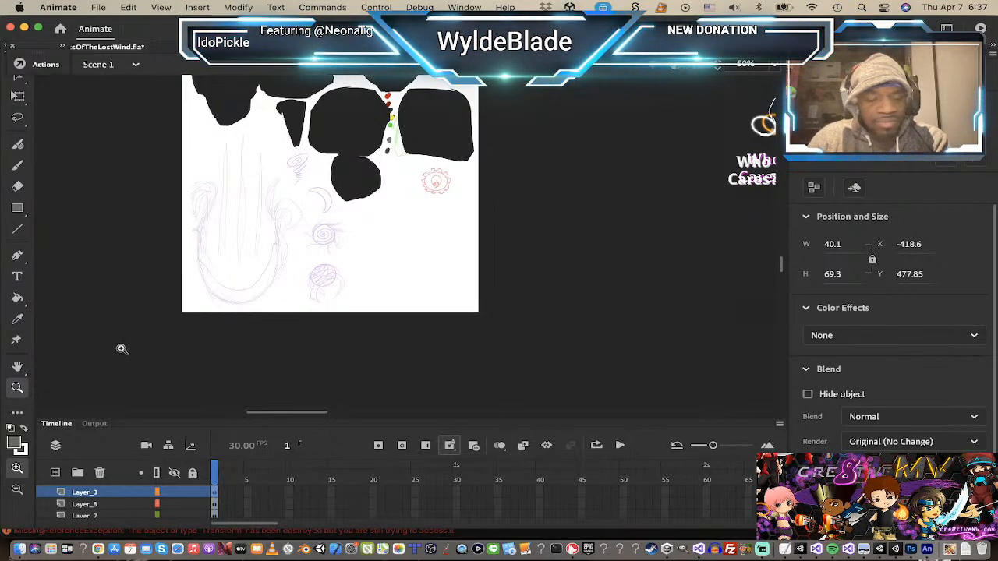
Step: Prepare the Rectangle tool with no stroke and a magenta #FF00FF fill
click(17, 208)
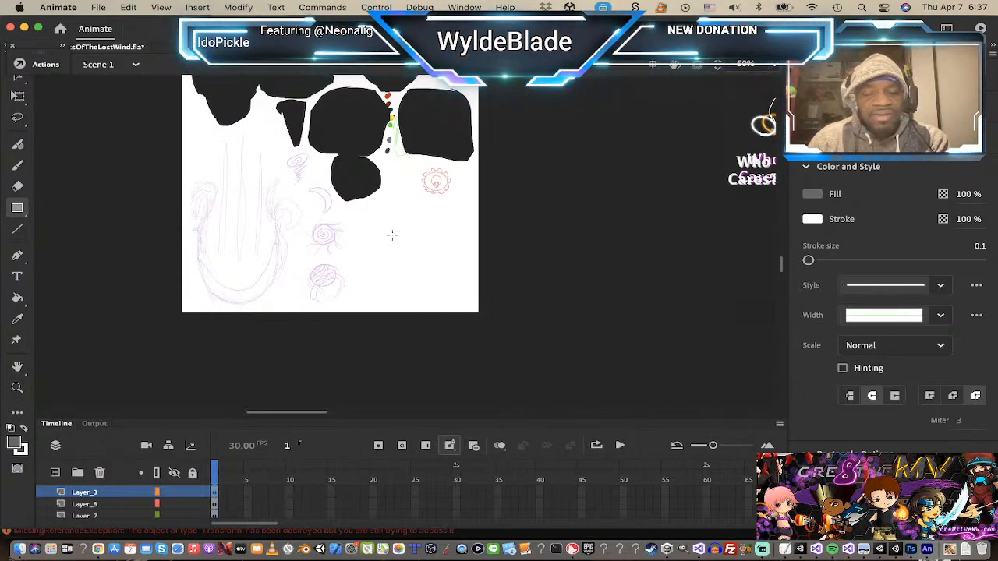
click(22, 450)
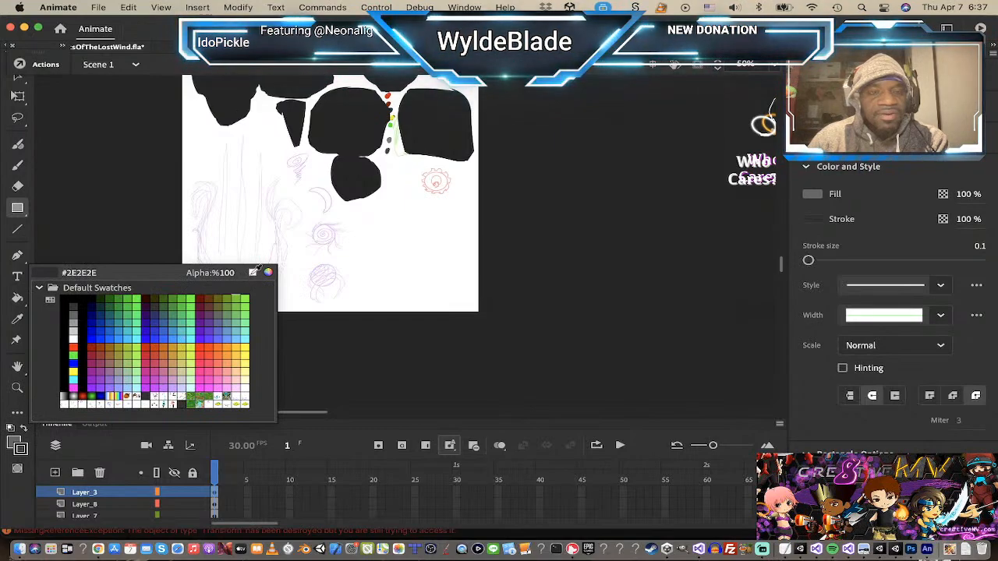
click(253, 272)
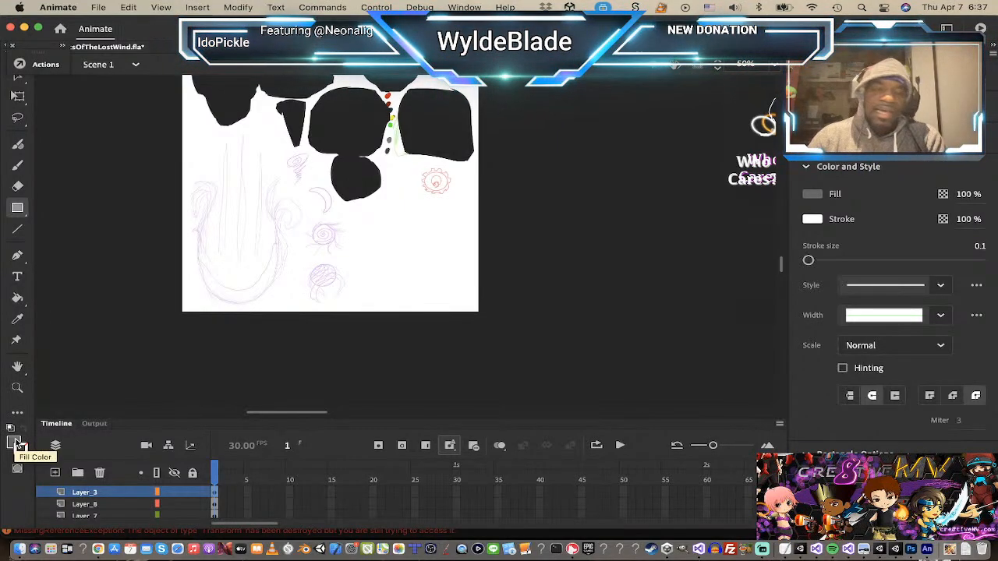
click(18, 445)
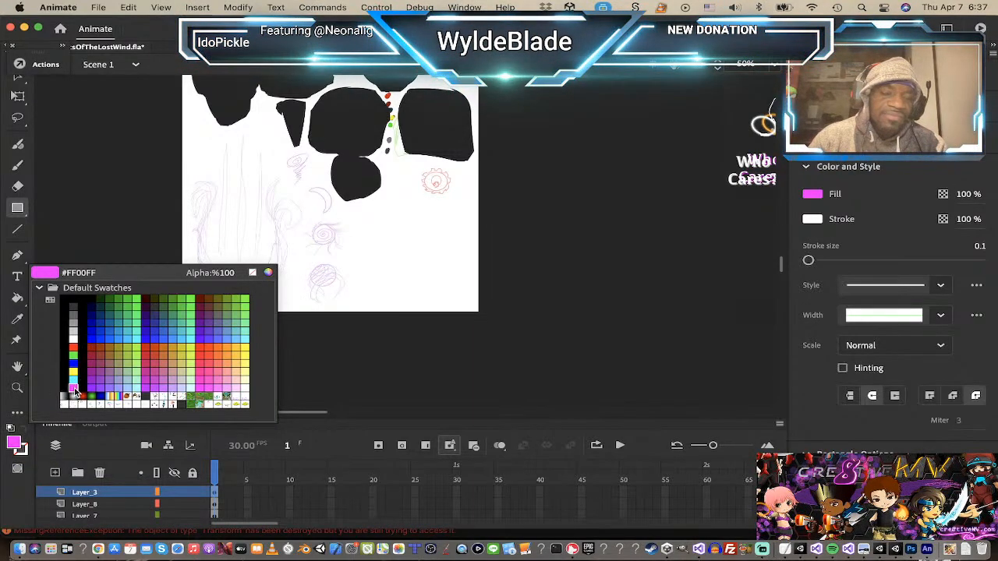
click(74, 390)
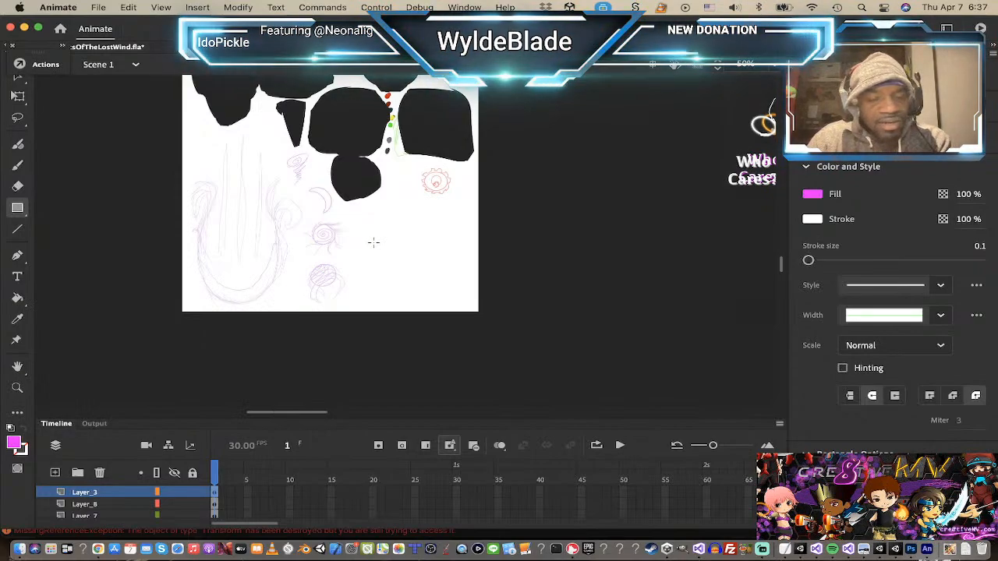
Step: Try to form a crescent from a small magenta rectangle by bending its lower edge and corner, and undo it
drag(374, 243, 406, 253)
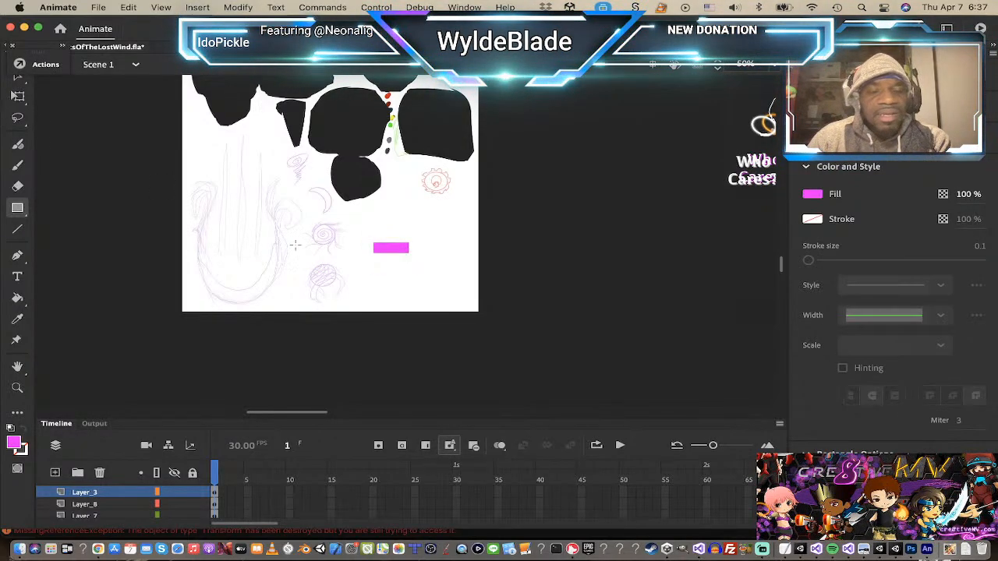
key(v)
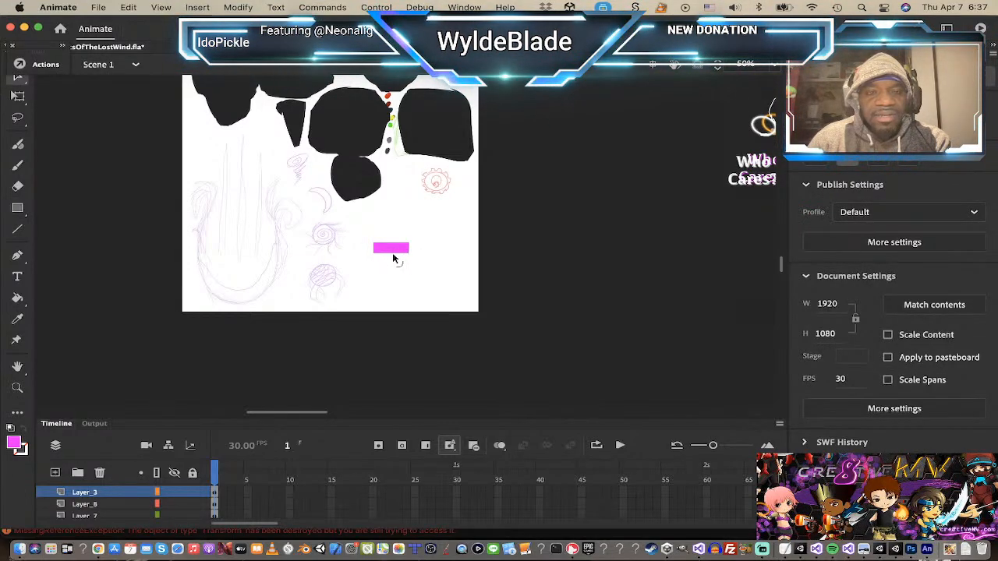
drag(395, 253, 412, 258)
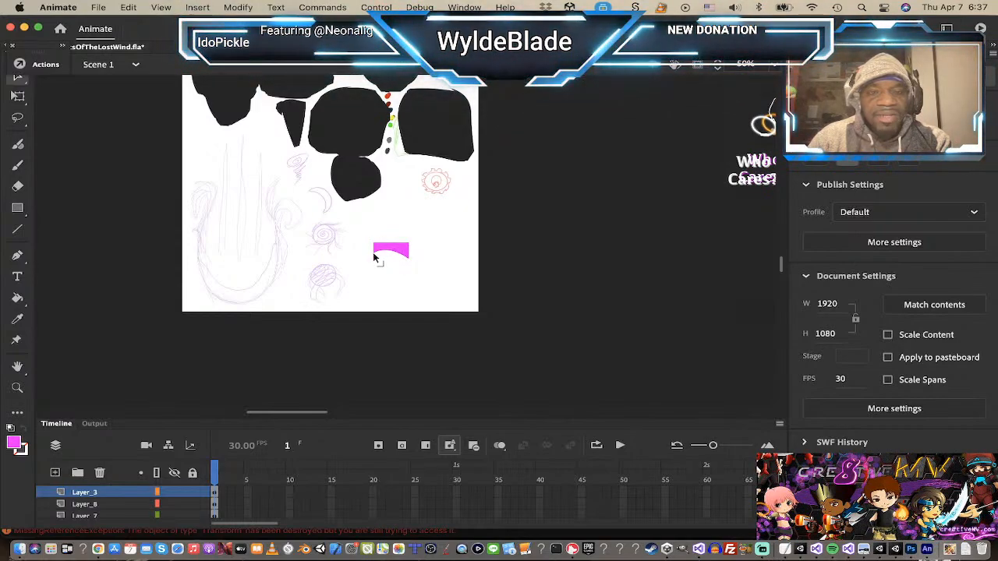
drag(374, 258, 371, 264)
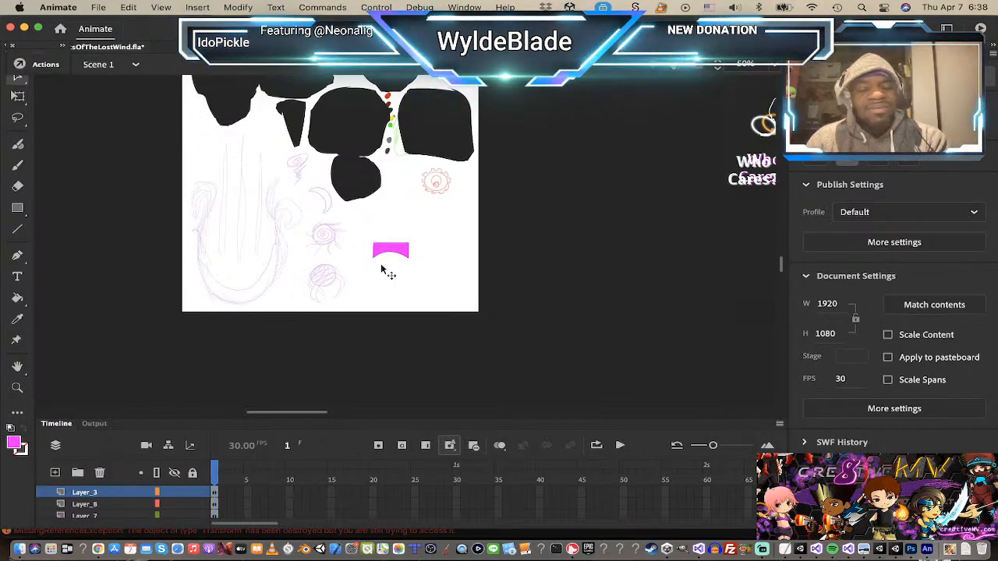
key(super+z)
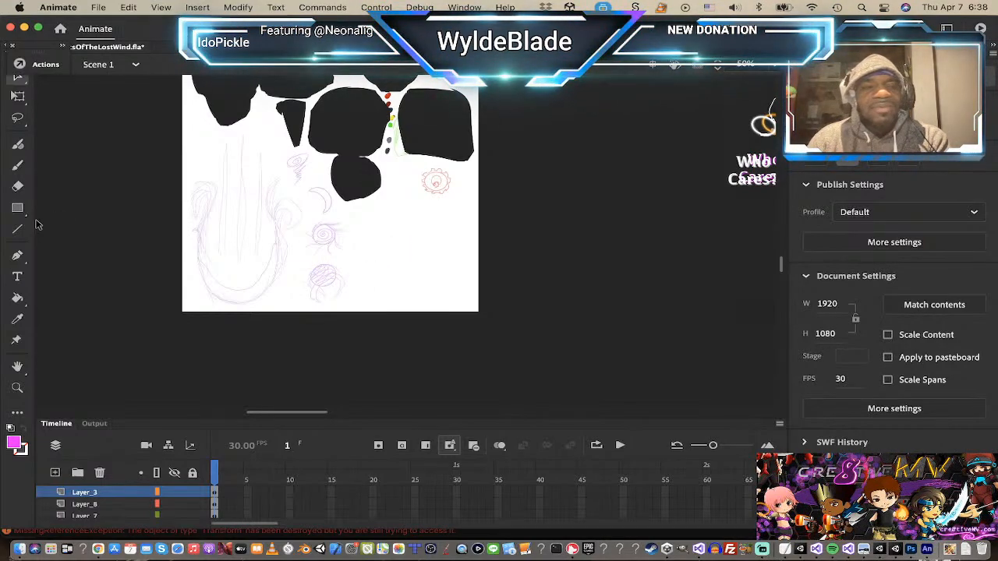
Step: Draw a magenta circle about 145 px across in the blank area of the sketch page and select it
key(o)
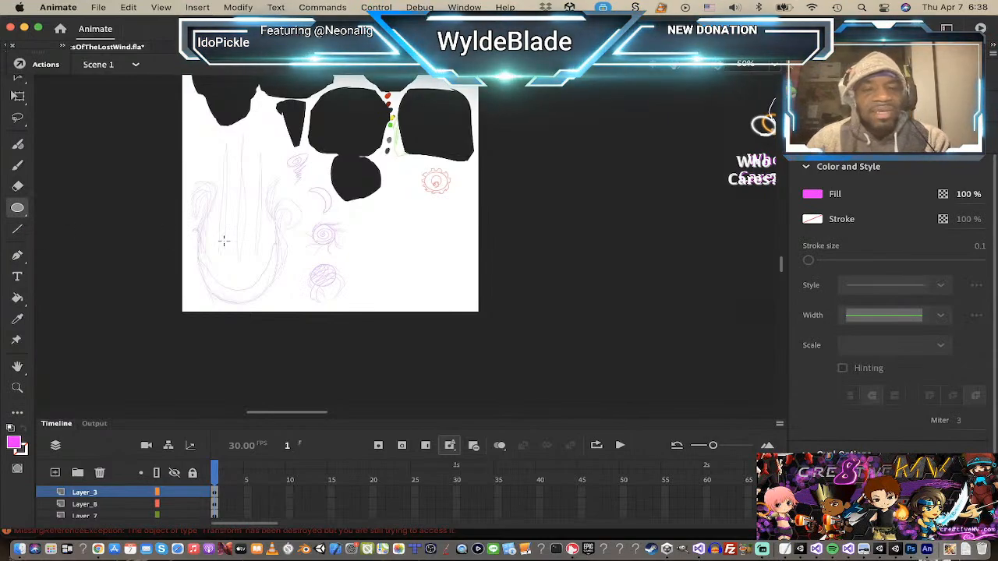
drag(389, 248, 439, 295)
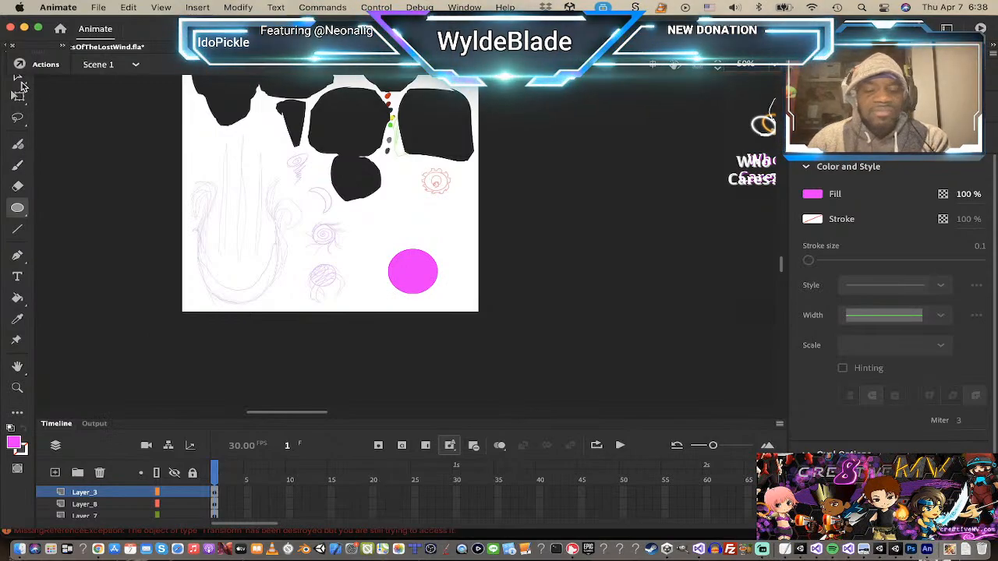
click(20, 81)
click(414, 266)
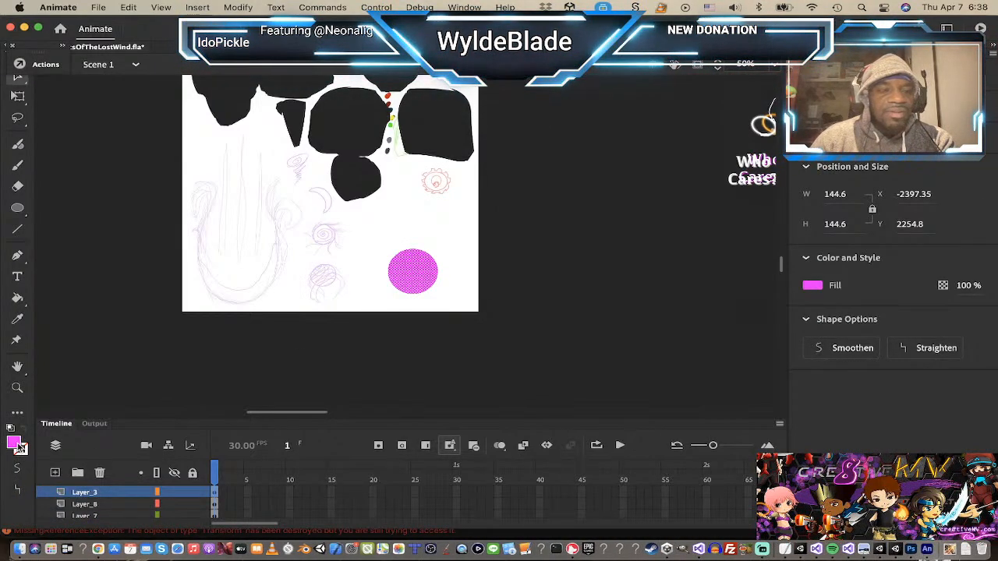
Step: Duplicate the magenta circle in place and move the copy about 34 px straight down
key(Down)
key(Down)
key(Down)
key(Down)
key(Down)
key(Down)
key(Down)
key(Down)
key(Down)
key(Down)
key(Down)
key(Down)
key(Down)
key(Down)
key(Down)
key(Down)
key(Down)
key(Down)
key(Down)
key(Down)
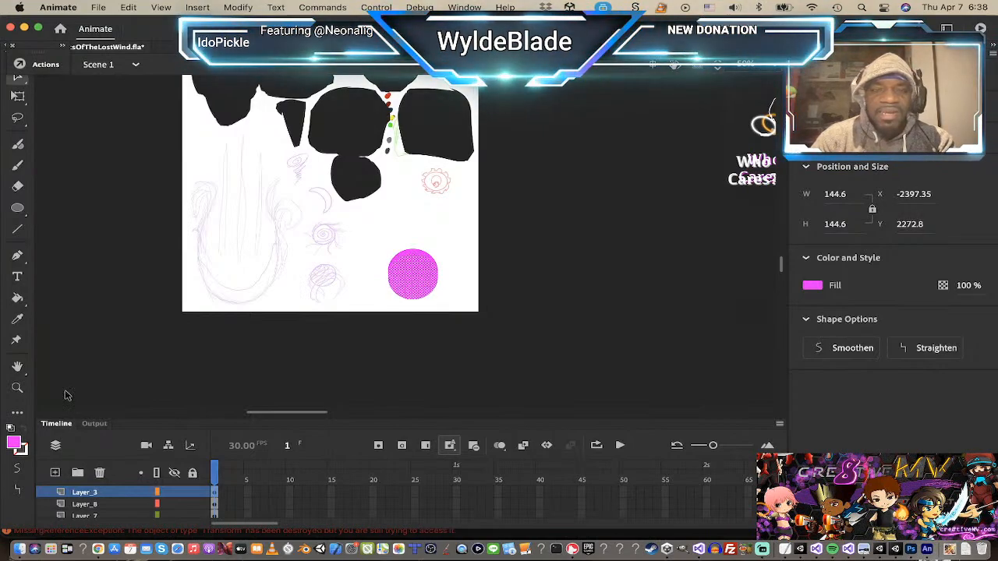
Step: Recolor the lower circle copy cyan #00FFFF and delete it to cut the magenta circle into a crescent
click(17, 451)
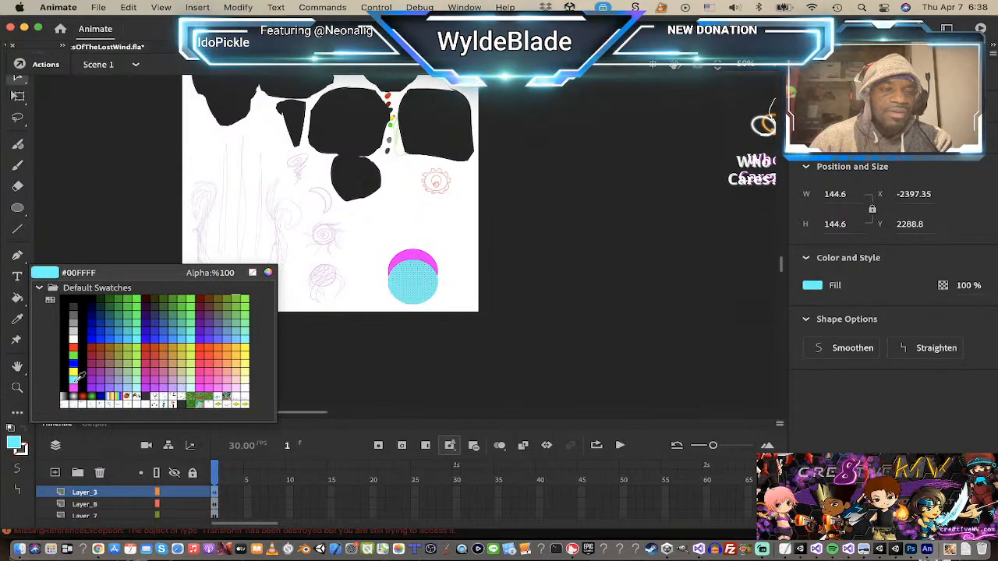
click(75, 385)
click(526, 363)
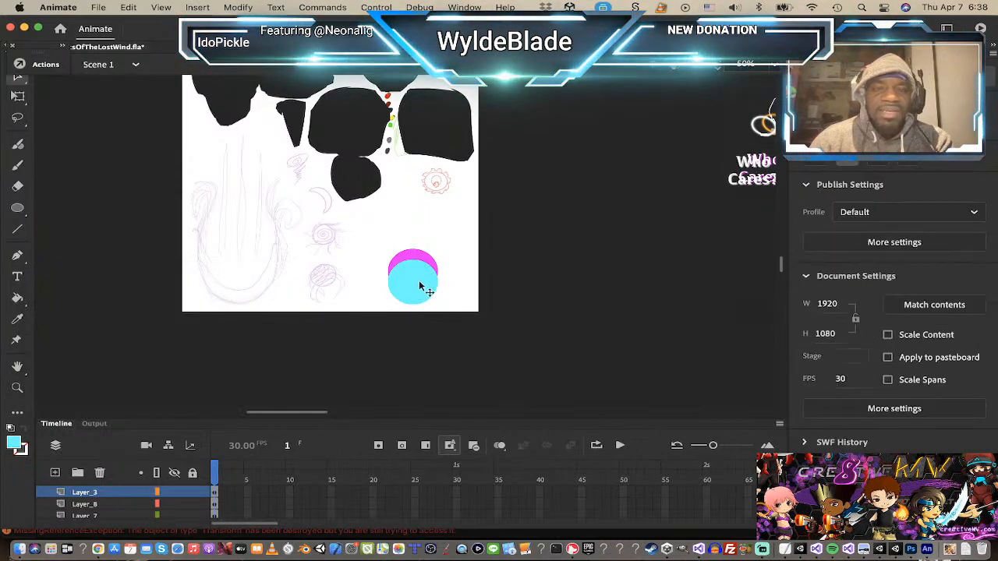
click(419, 287)
key(Delete)
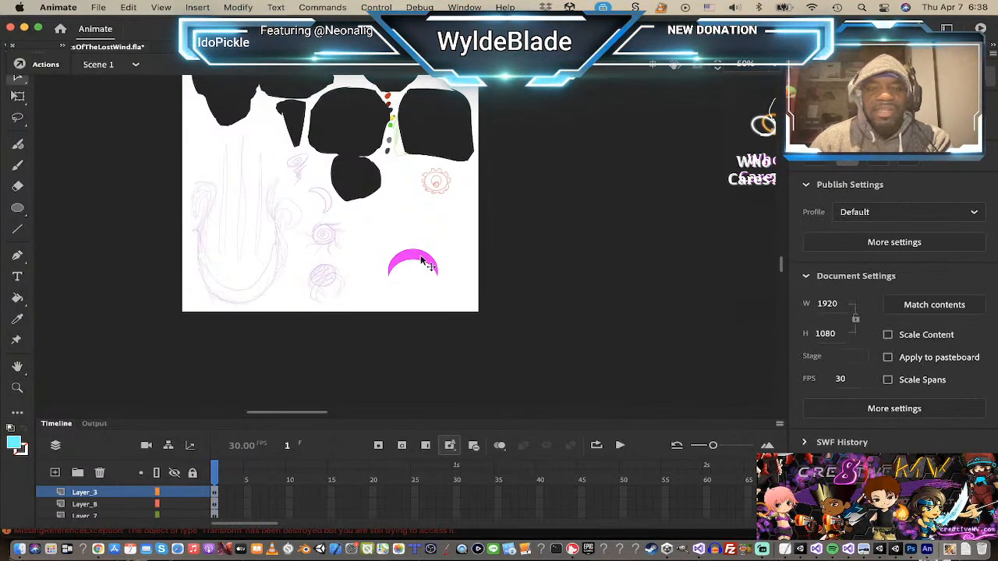
Step: Change the crescent's fill to white and convert it to a Movie Clip symbol with the default name
click(421, 262)
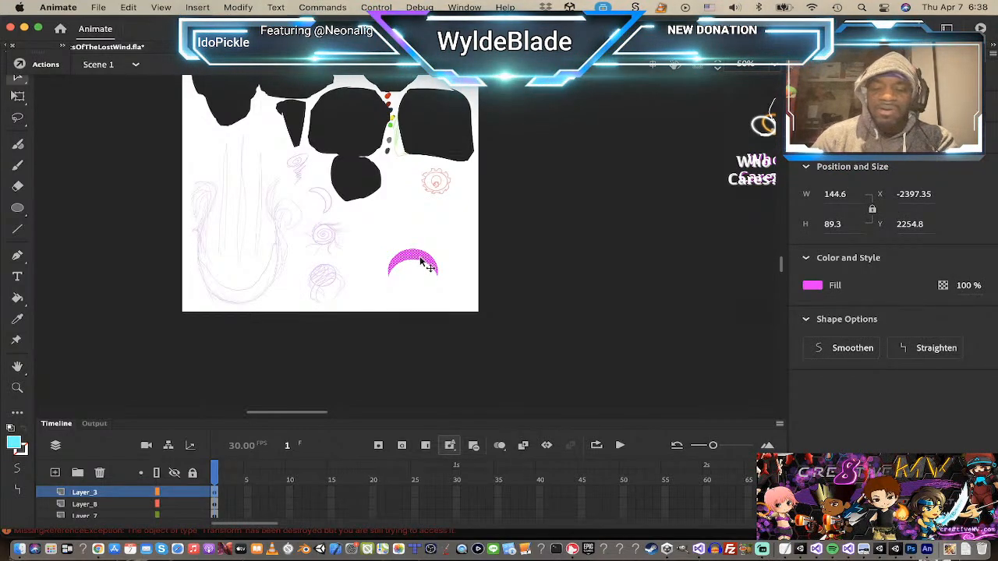
right_click(421, 262)
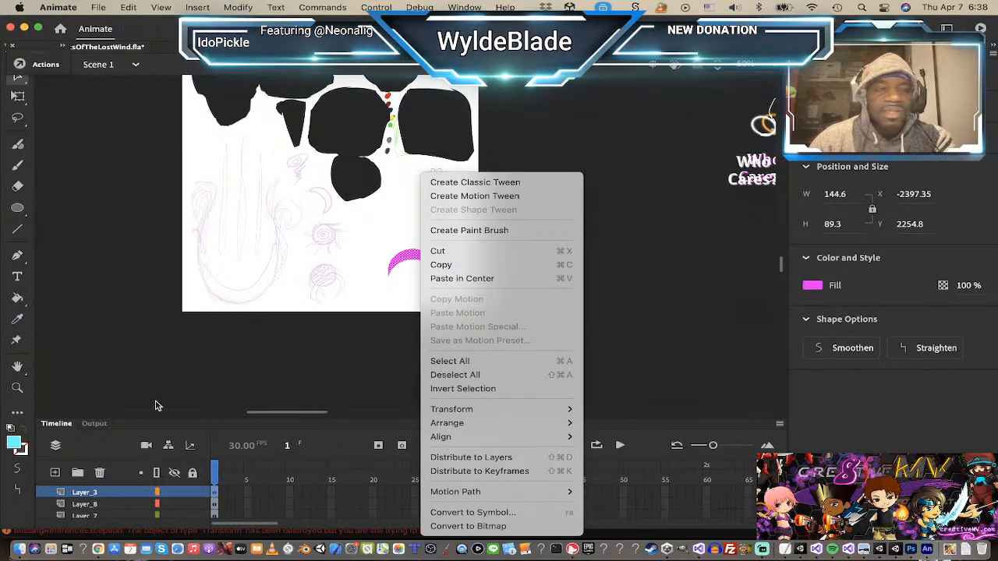
click(812, 286)
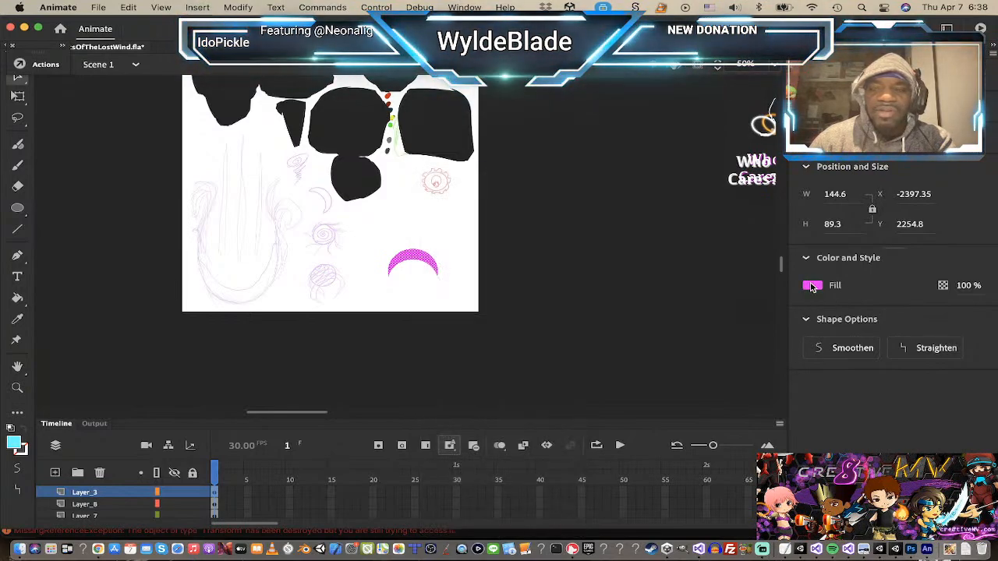
click(812, 286)
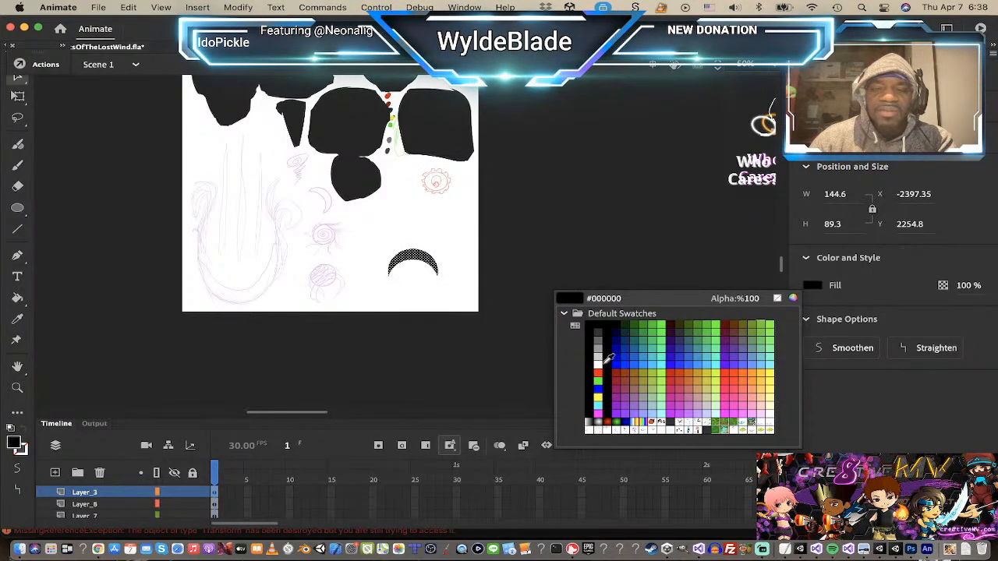
click(607, 358)
click(811, 286)
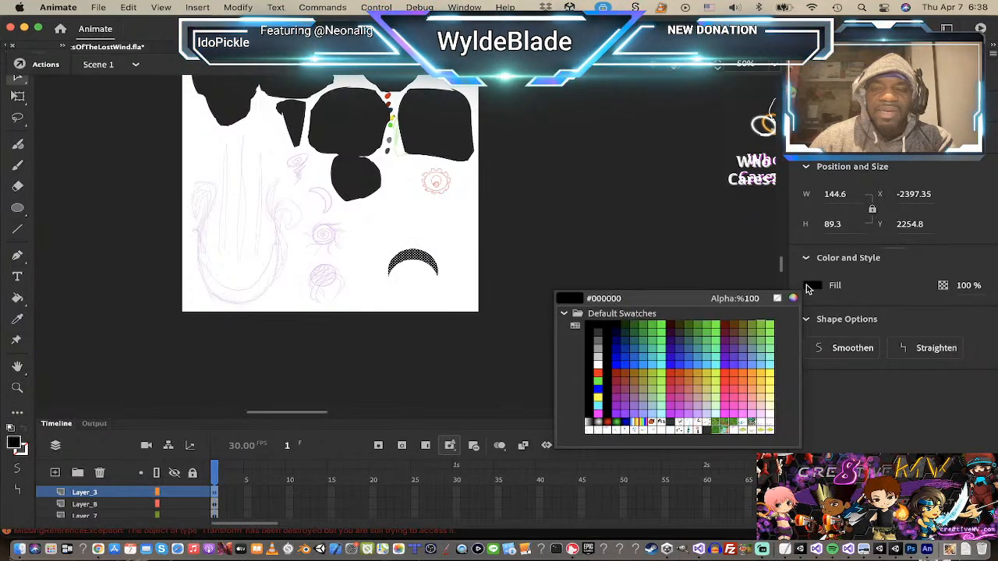
click(601, 360)
key(F8)
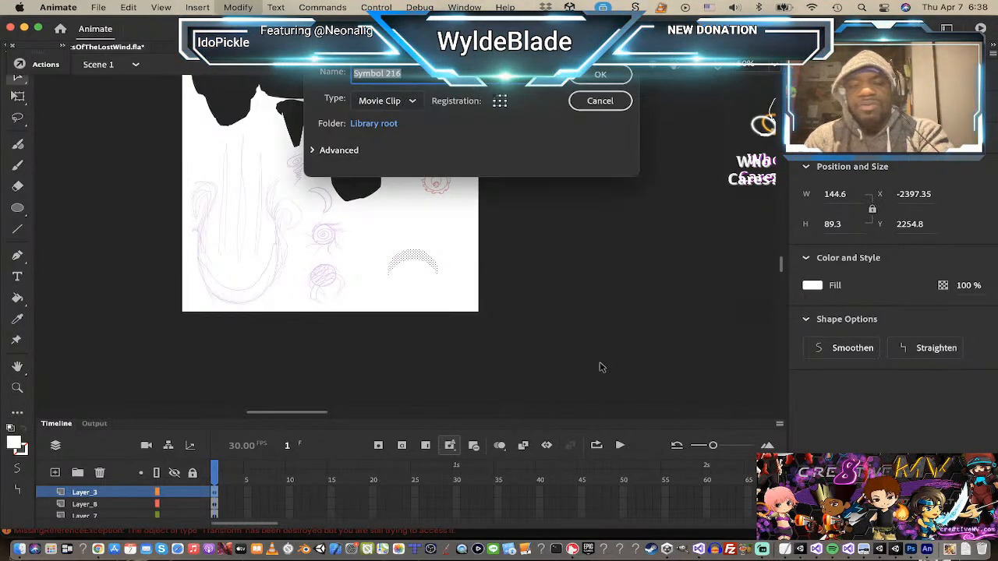
key(Return)
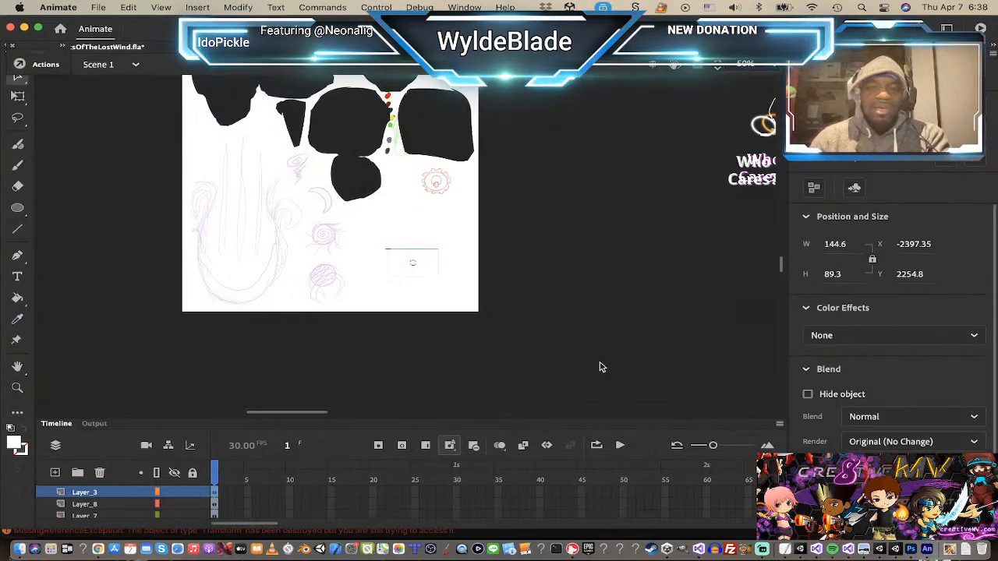
Step: Move the white crescent symbol onto the dark pasteboard just below the sketch page, shifting the page aside and back, and select the crescent
drag(450, 270, 358, 263)
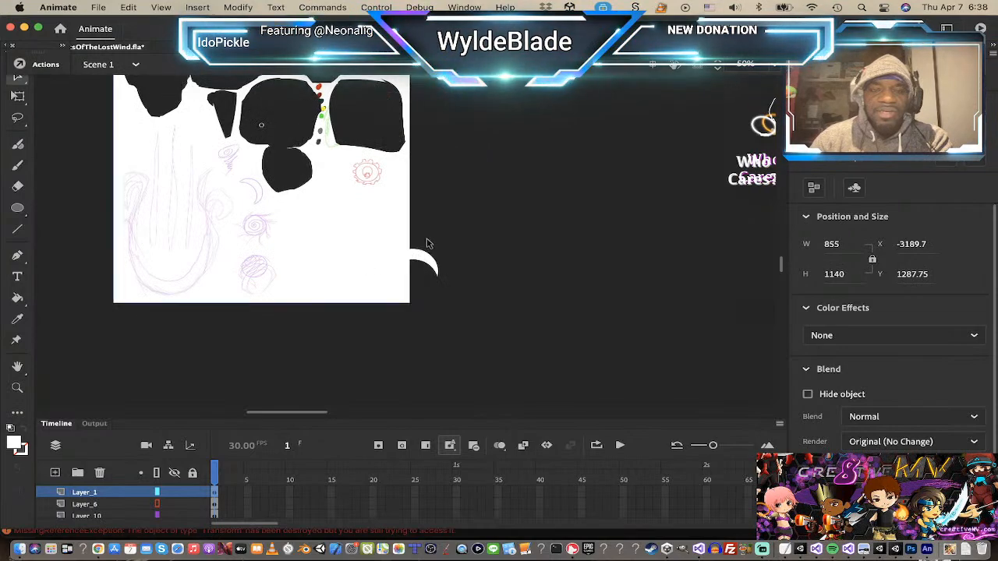
click(428, 265)
drag(441, 325, 412, 339)
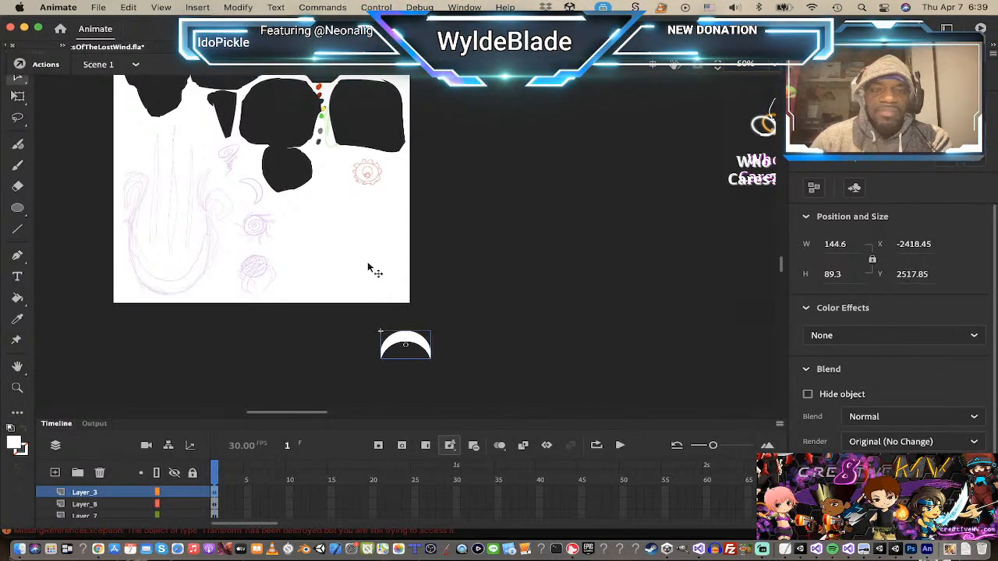
drag(374, 270, 448, 269)
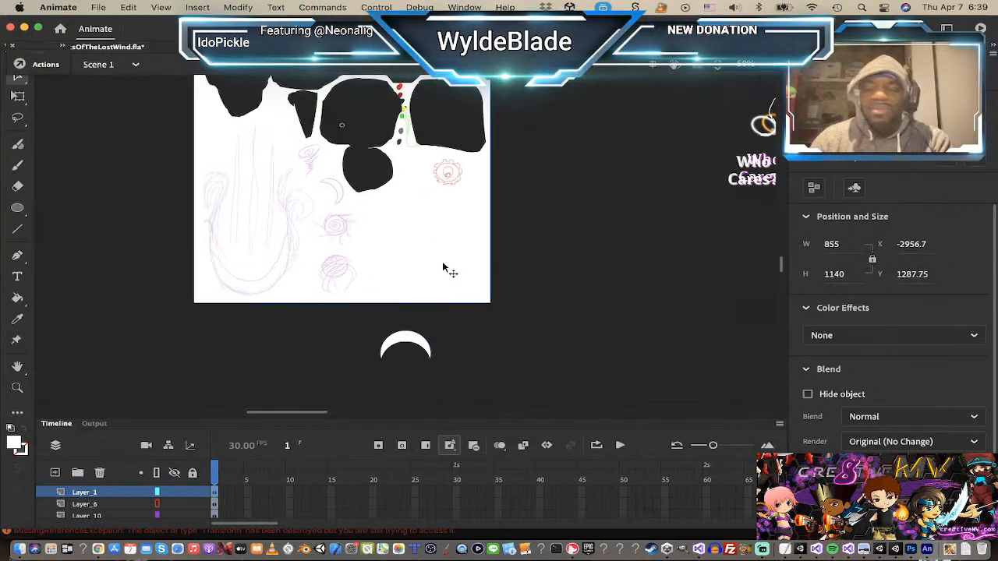
click(411, 337)
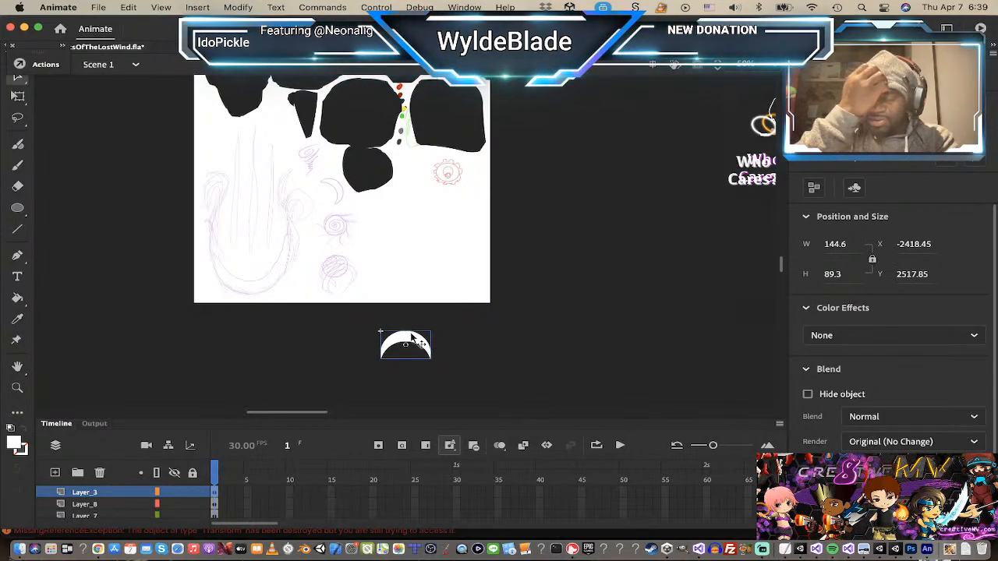
Step: Export the crescent symbol as a PNG sequence named crescentMoon into the TempGFX folder
right_click(411, 337)
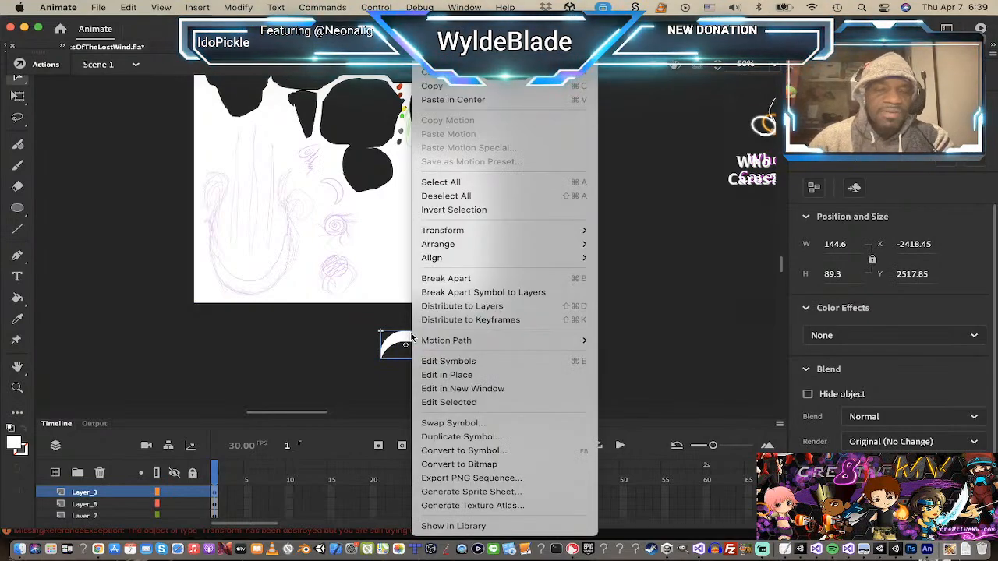
click(551, 478)
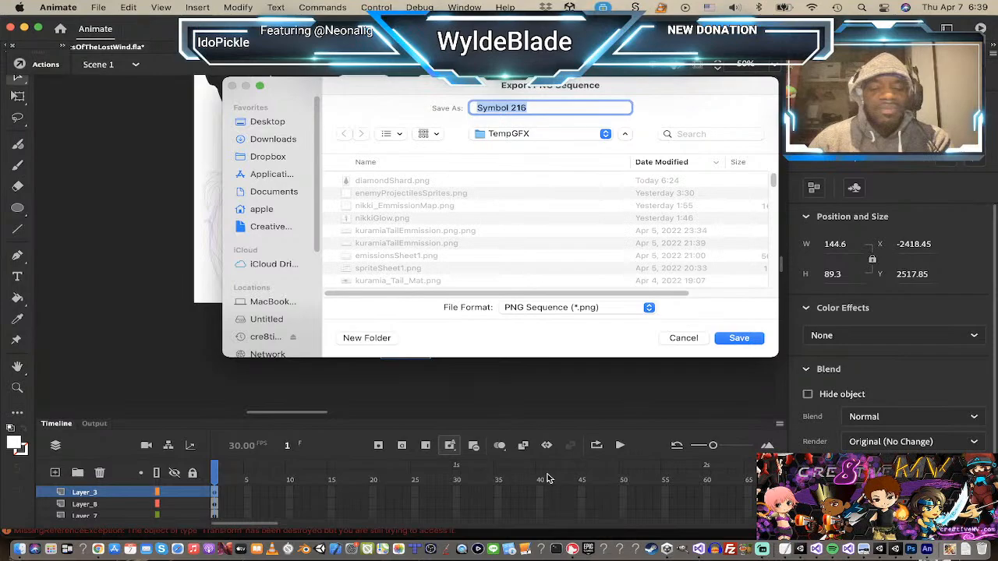
text(crescentMoon)
key(Return)
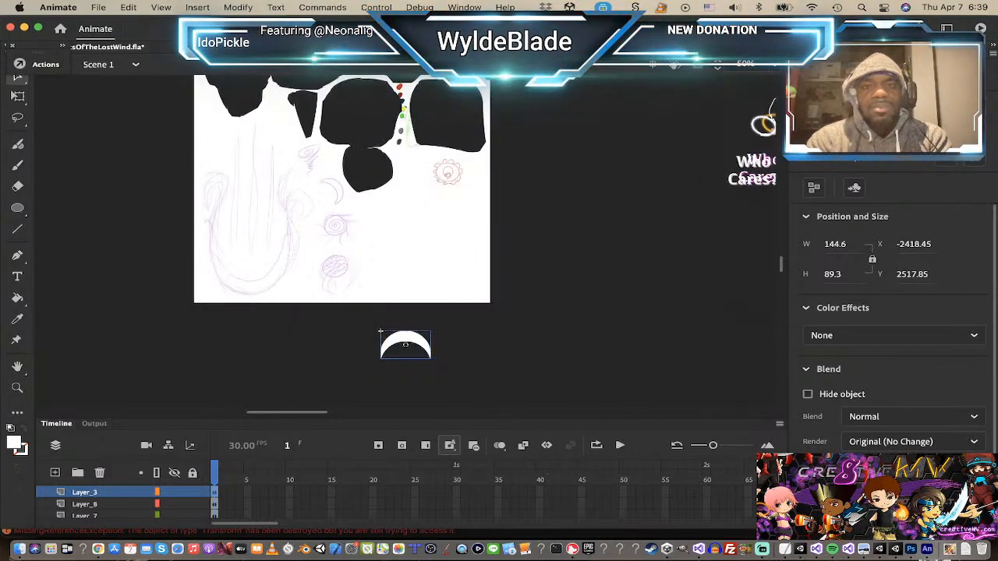
click(571, 365)
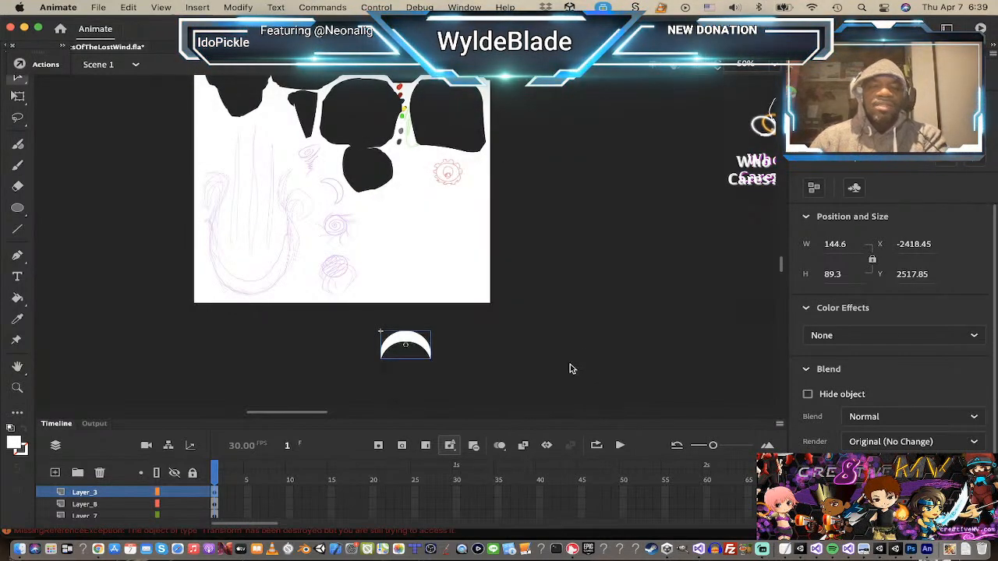
Step: Switch to Finder and import crescentMoon.png from the TempGFX folder into the Unity project's Sprites folder
key(super+Tab)
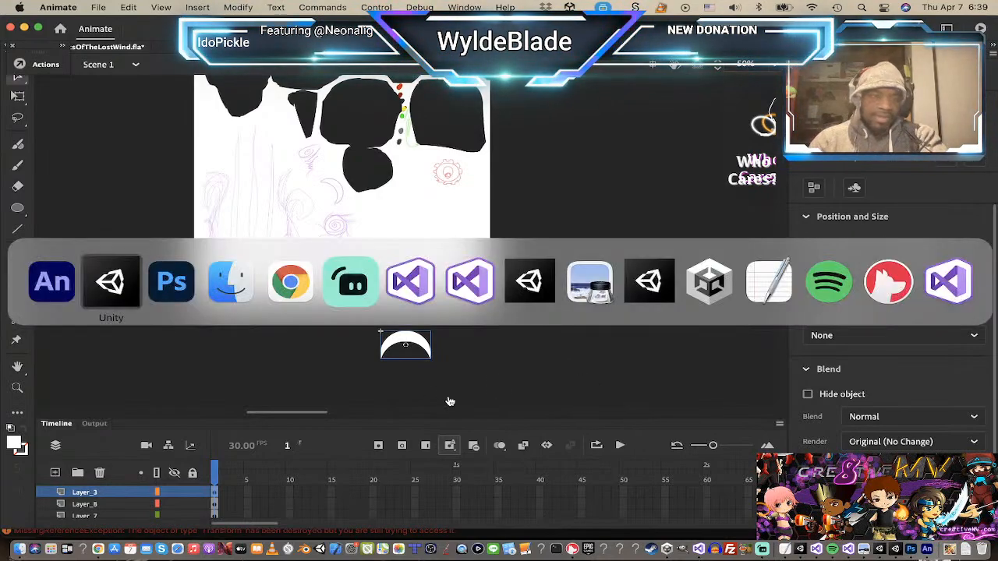
click(124, 273)
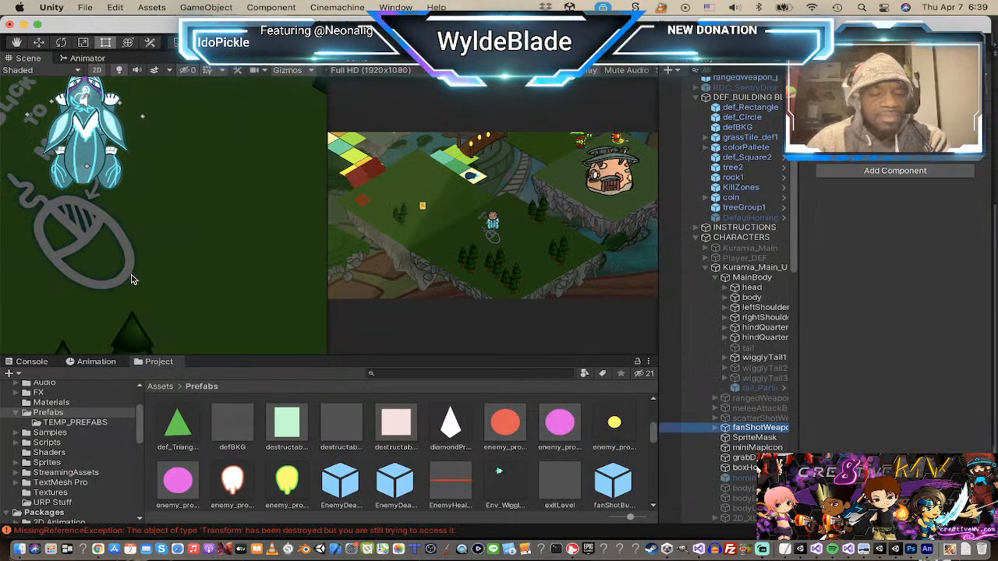
key(super+Tab)
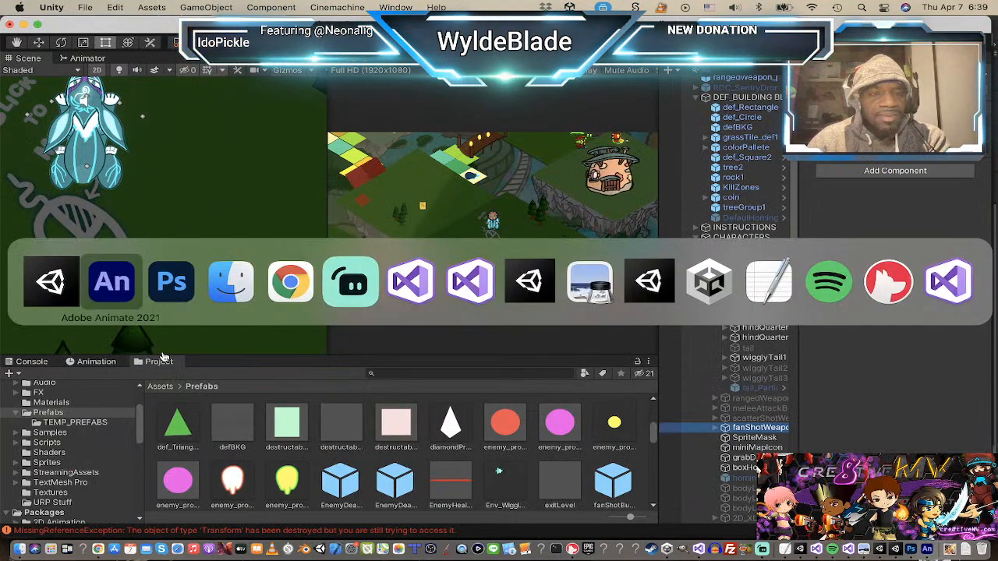
key(super+Tab)
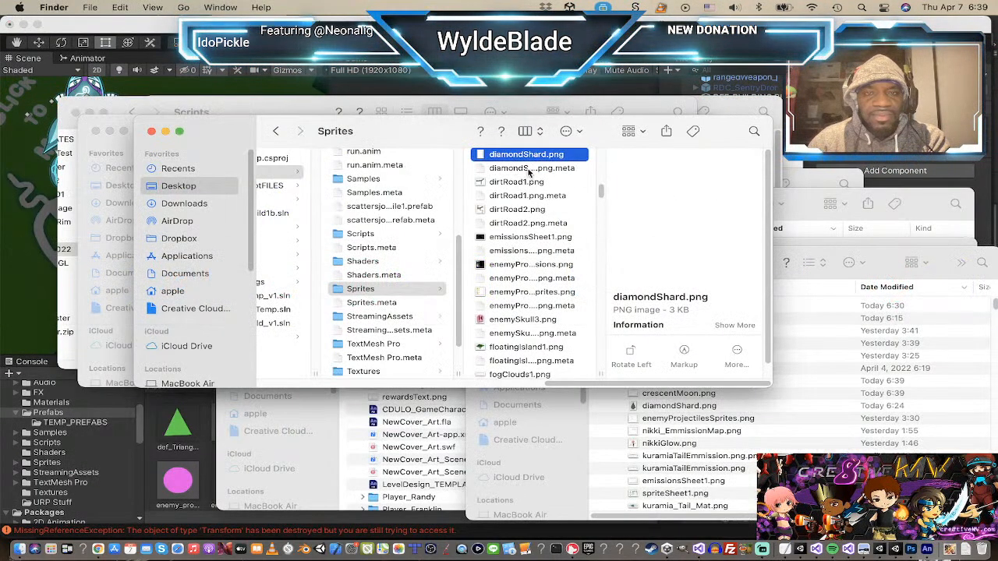
click(893, 267)
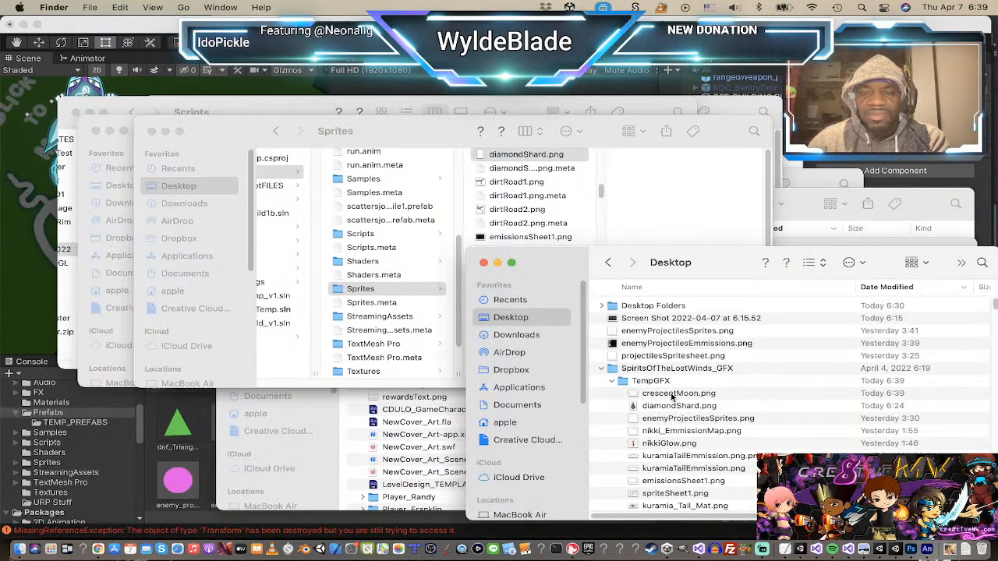
drag(673, 396, 45, 466)
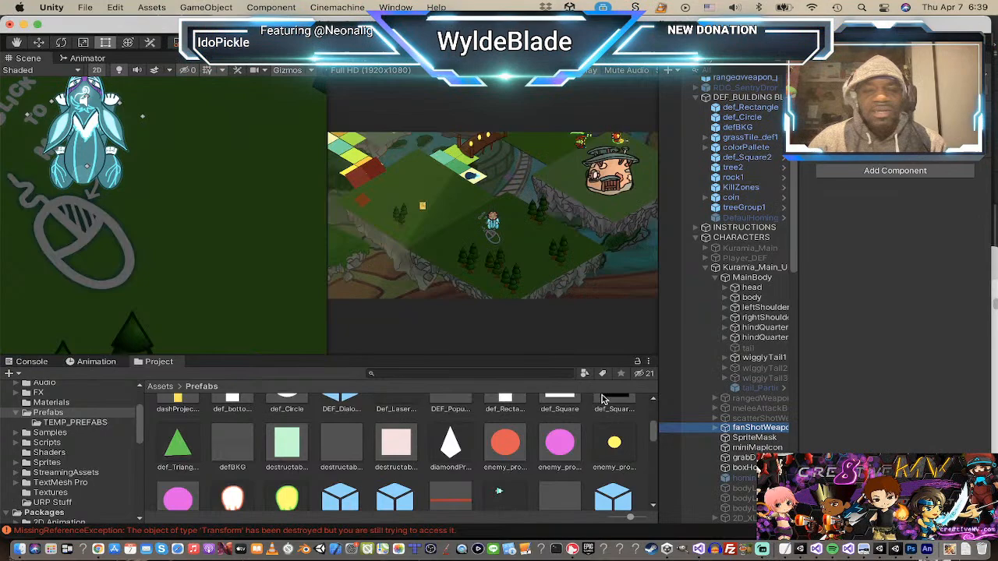
Step: Find the crescentMoon sprite in the Unity project, place it in the scene beside the character, and set its Order in Layer to 25
click(489, 374)
text(cre)
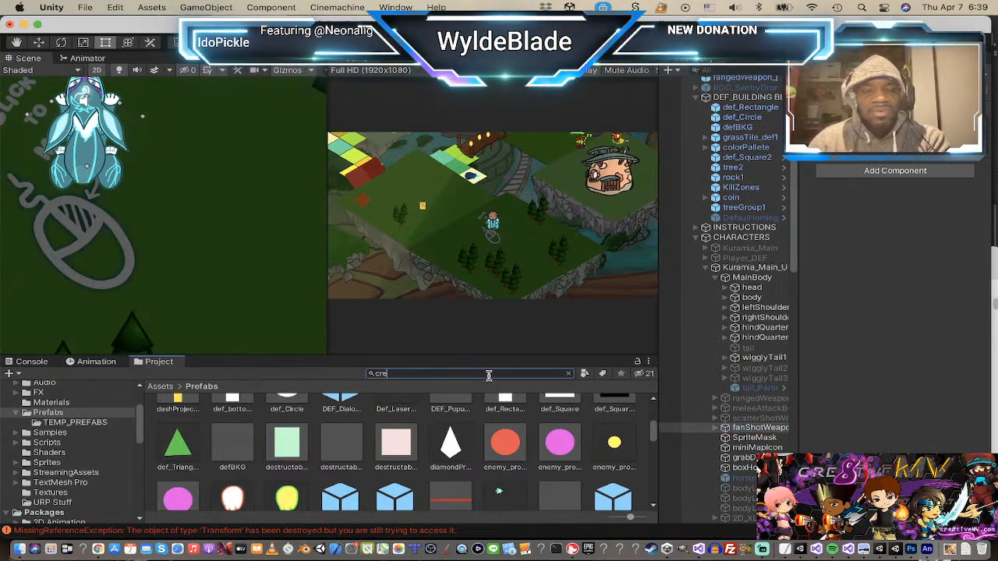
text(sc)
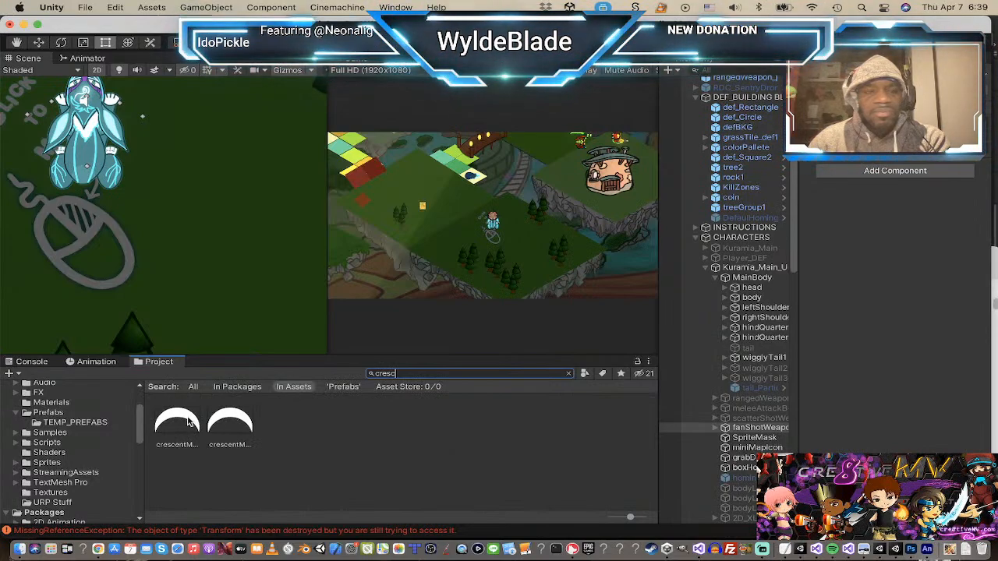
drag(191, 424, 238, 216)
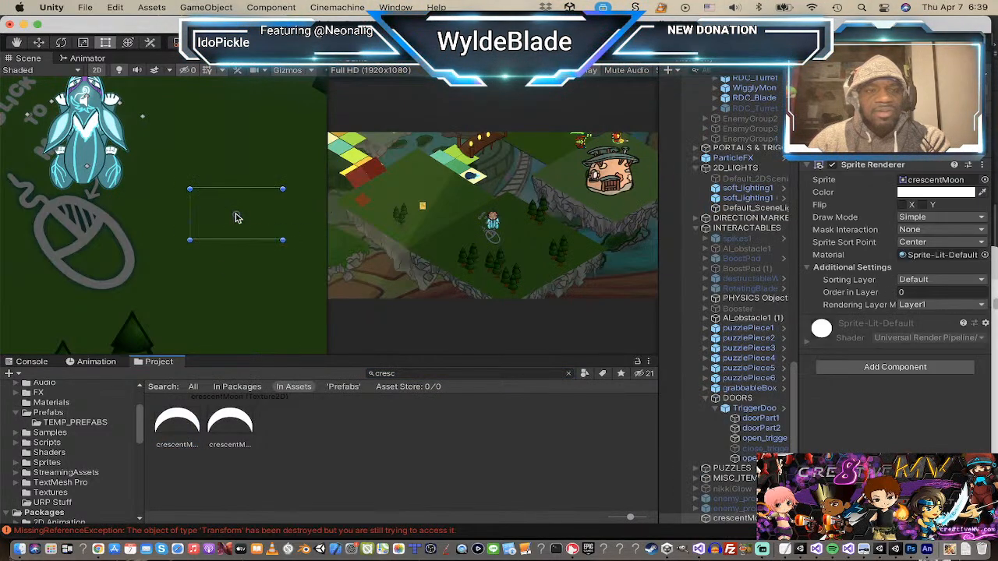
click(950, 292)
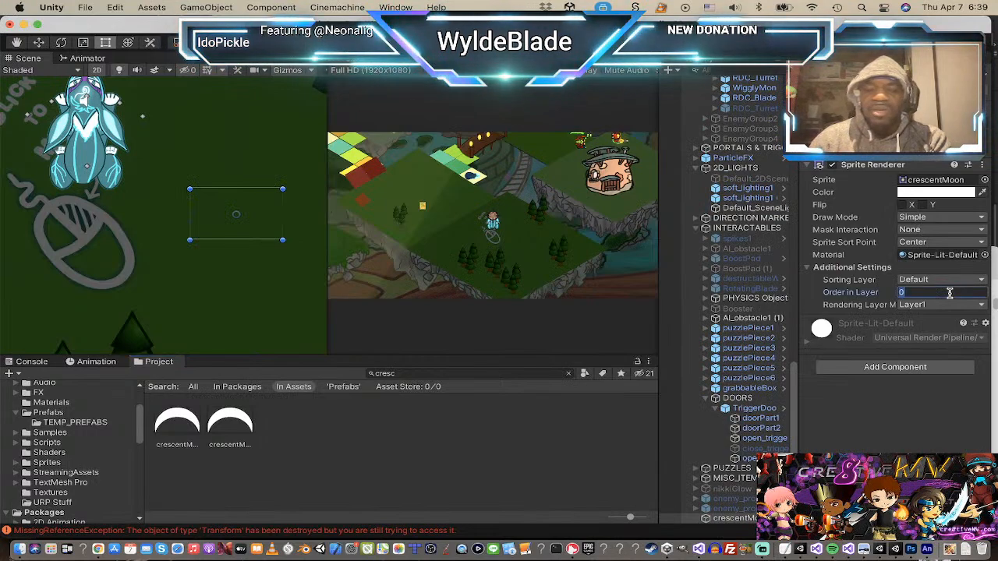
text(25)
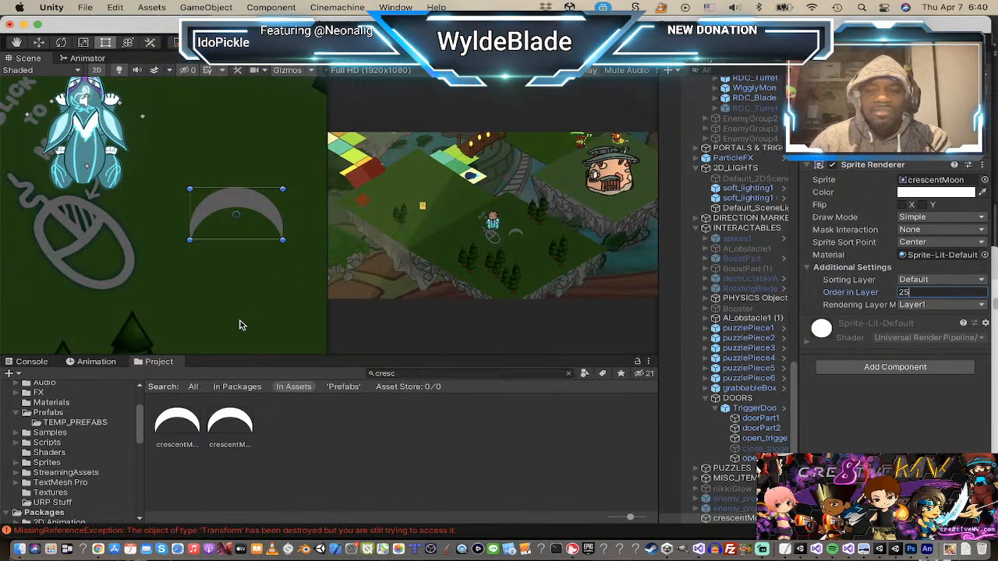
Step: Assign the pinkGlow material to the crescentMoon object in the scene
scroll(179, 211, down, 1)
scroll(179, 211, down, 1)
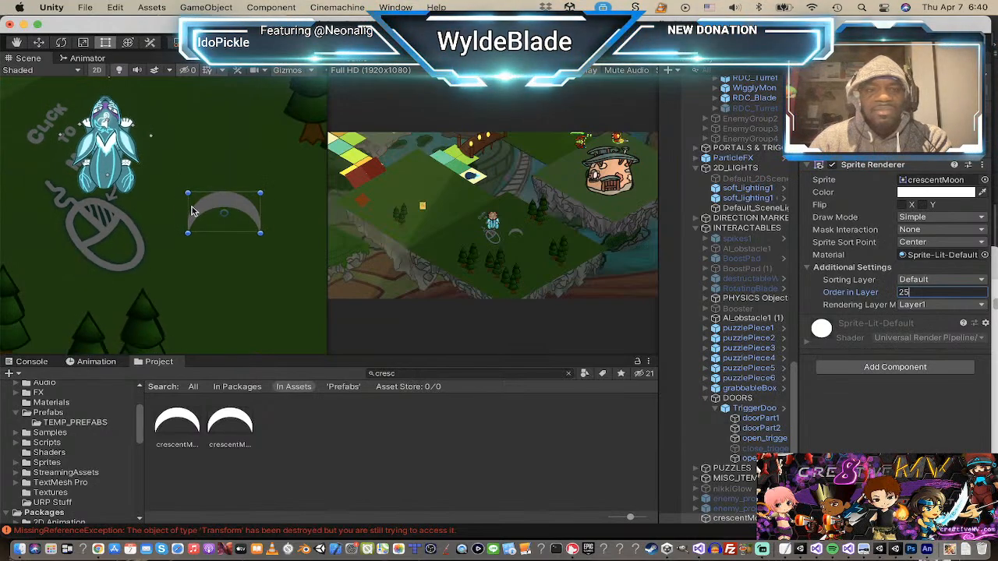
click(985, 256)
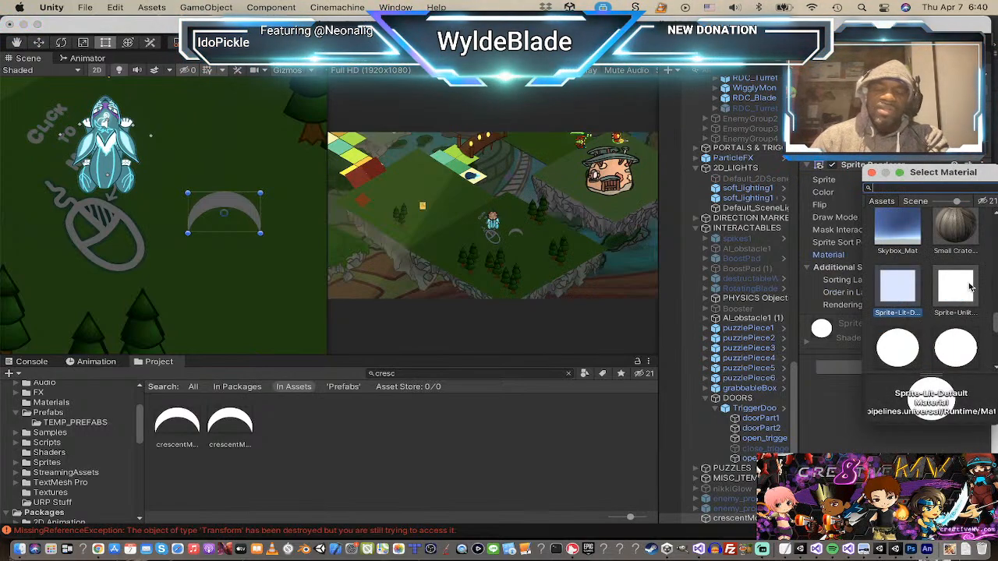
text(pin)
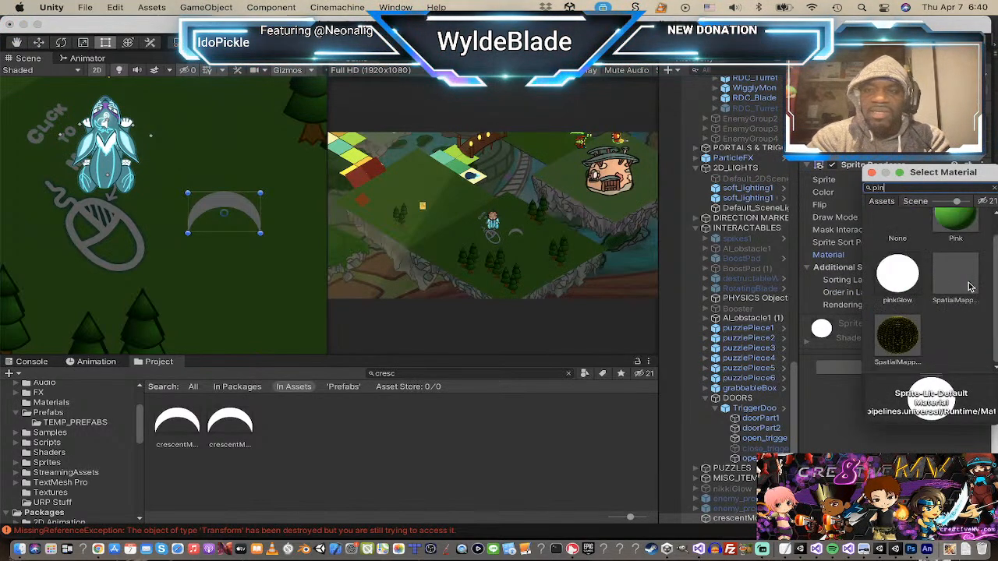
text(k)
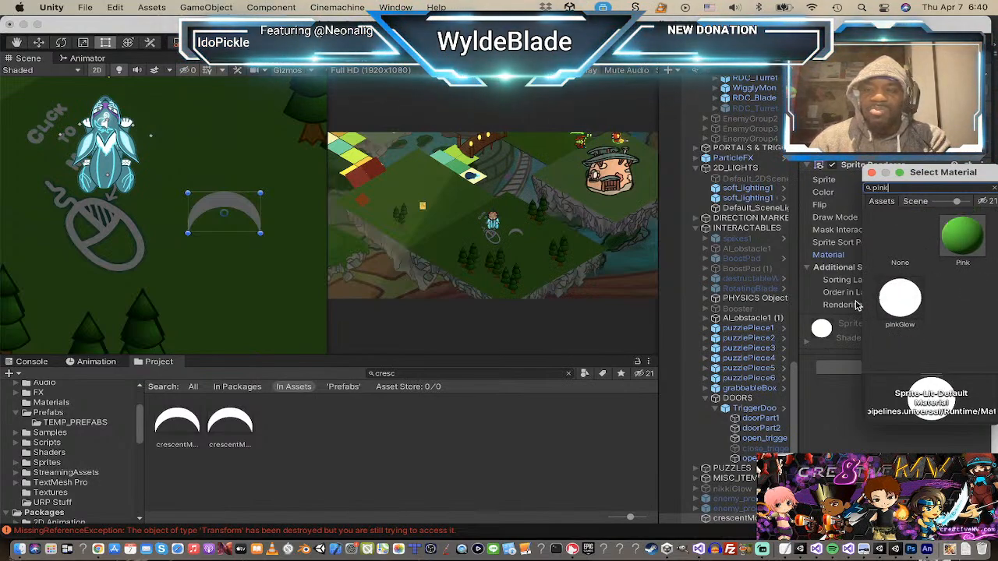
click(901, 302)
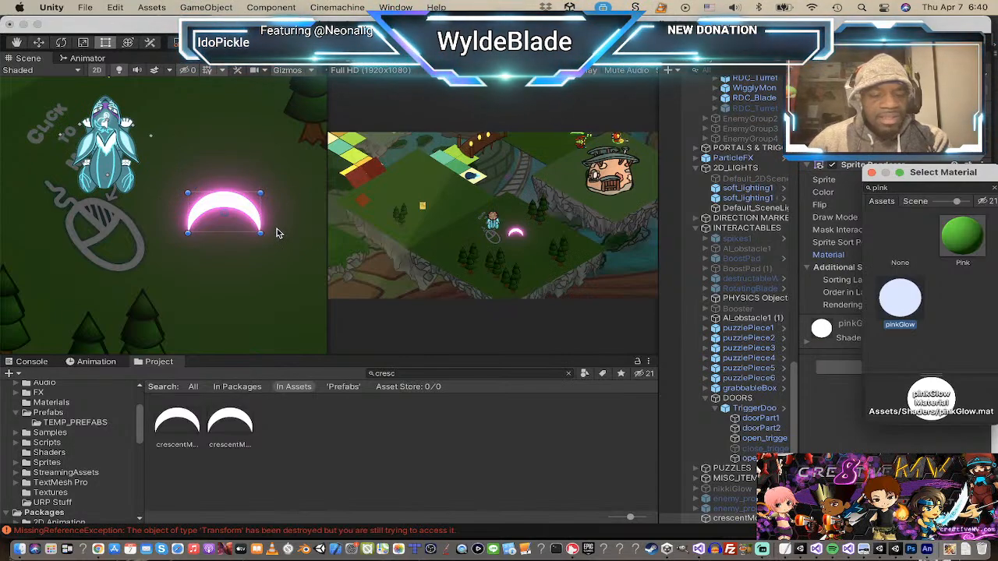
key(q)
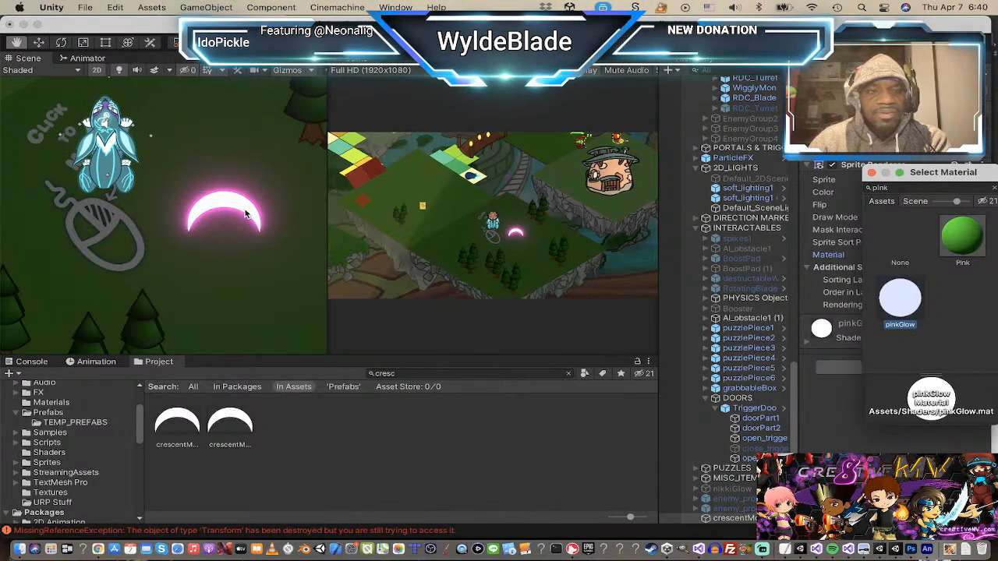
click(245, 209)
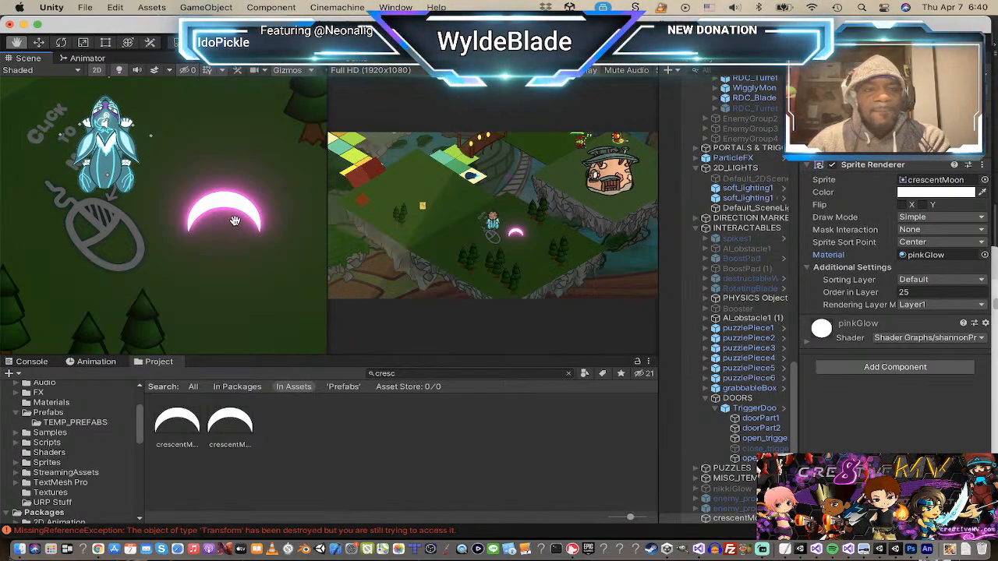
Step: Activate the diamond projectile object and place it at the end of the hierarchy, below crescentMoon
scroll(232, 214, down, 2)
scroll(230, 204, down, 2)
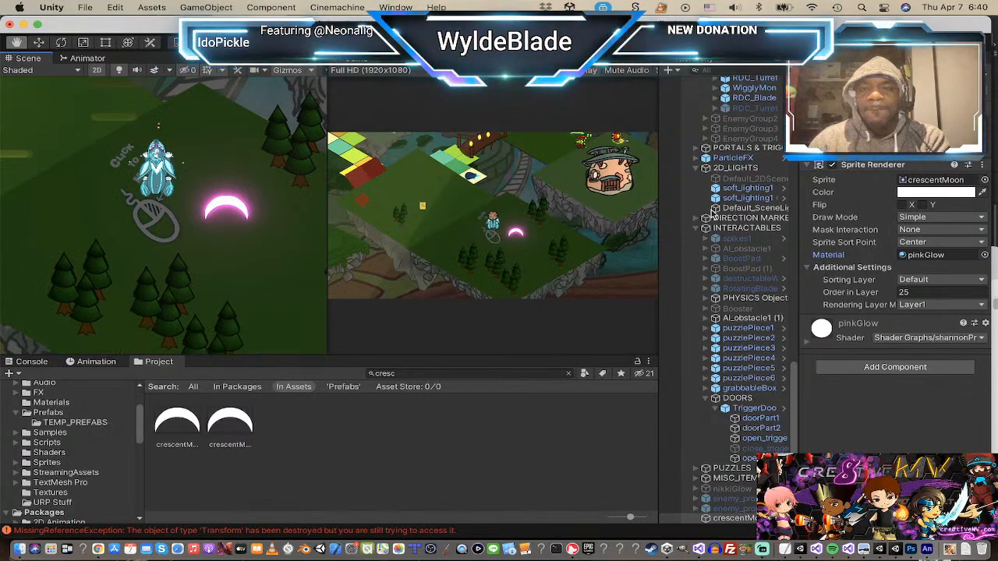
click(730, 500)
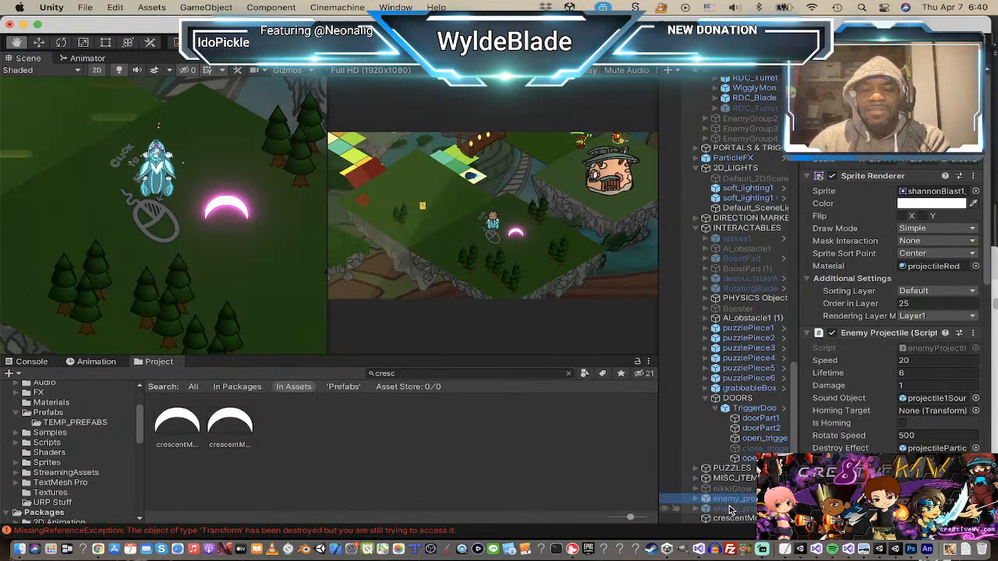
click(730, 508)
click(729, 518)
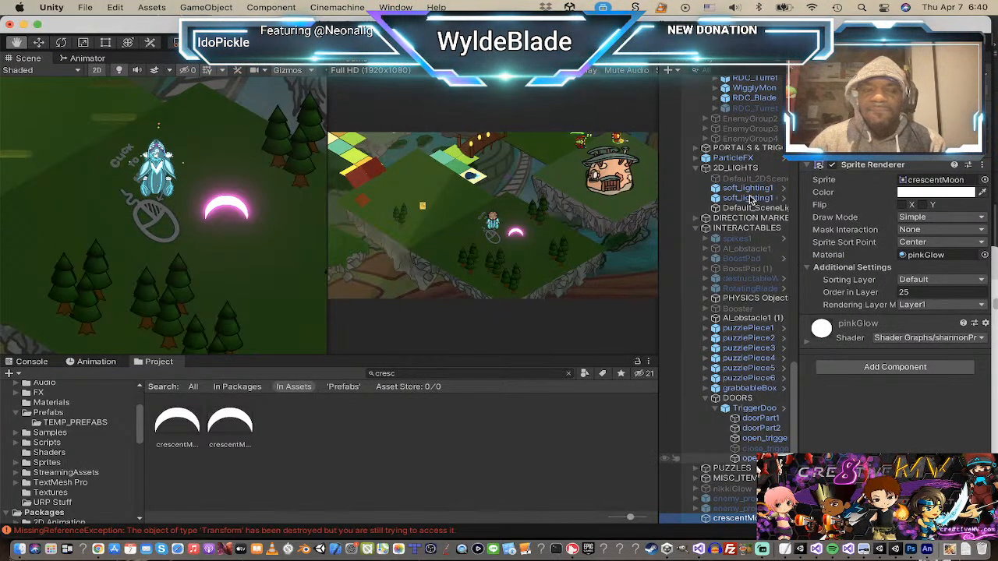
scroll(750, 202, up, 15)
scroll(750, 201, up, 10)
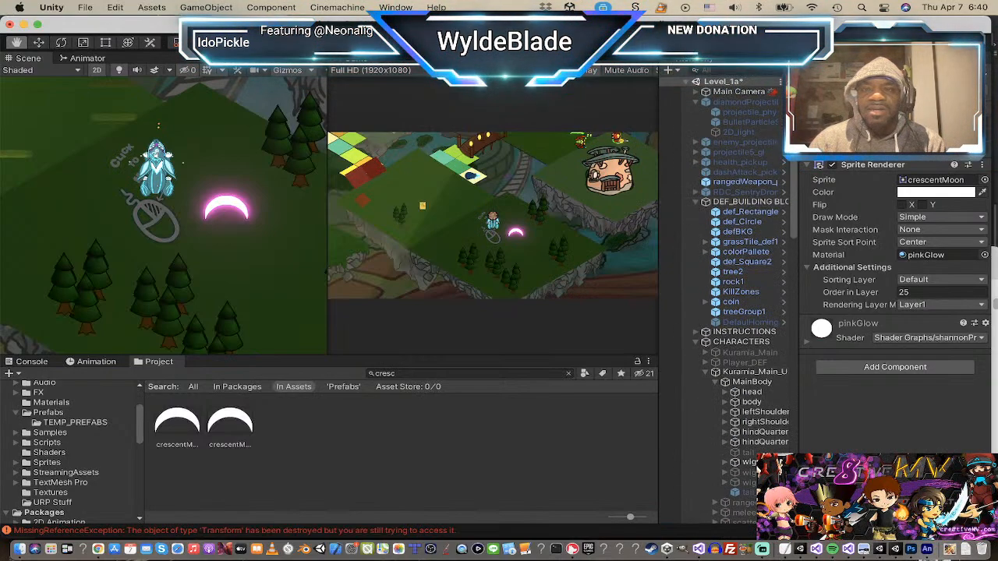
click(716, 102)
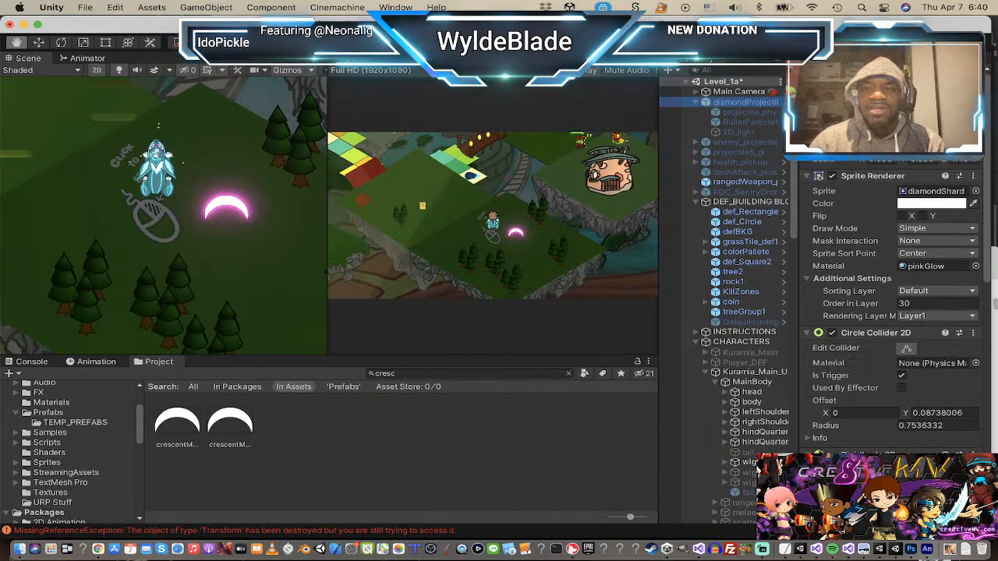
click(696, 102)
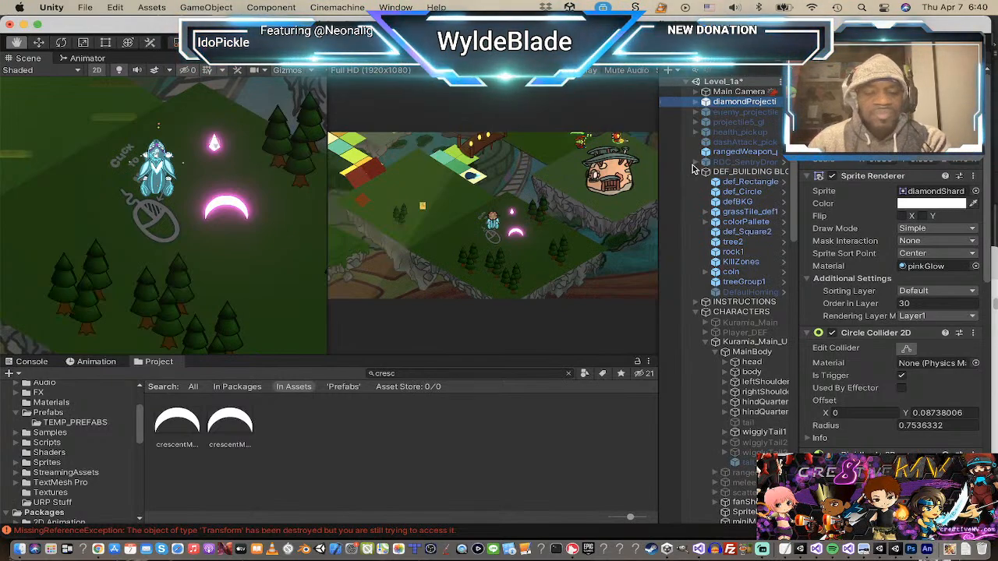
scroll(689, 168, down, 20)
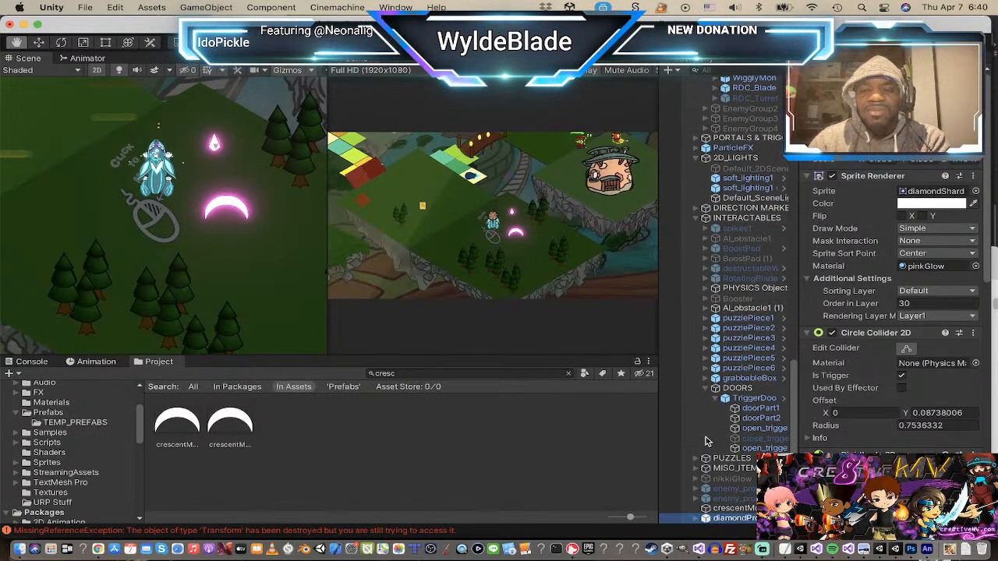
Step: Delete the crescentMoon object from the scene hierarchy
click(728, 508)
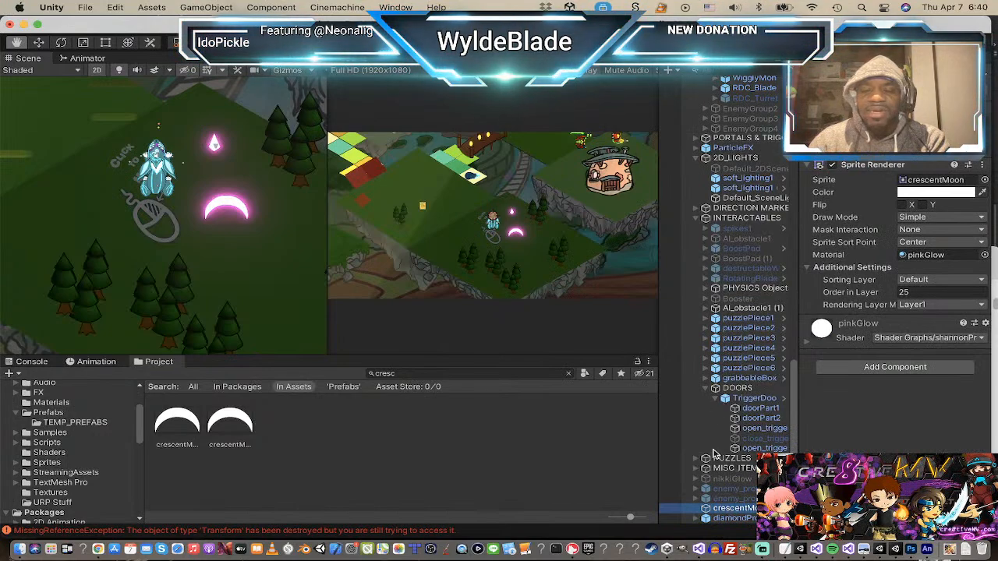
right_click(732, 511)
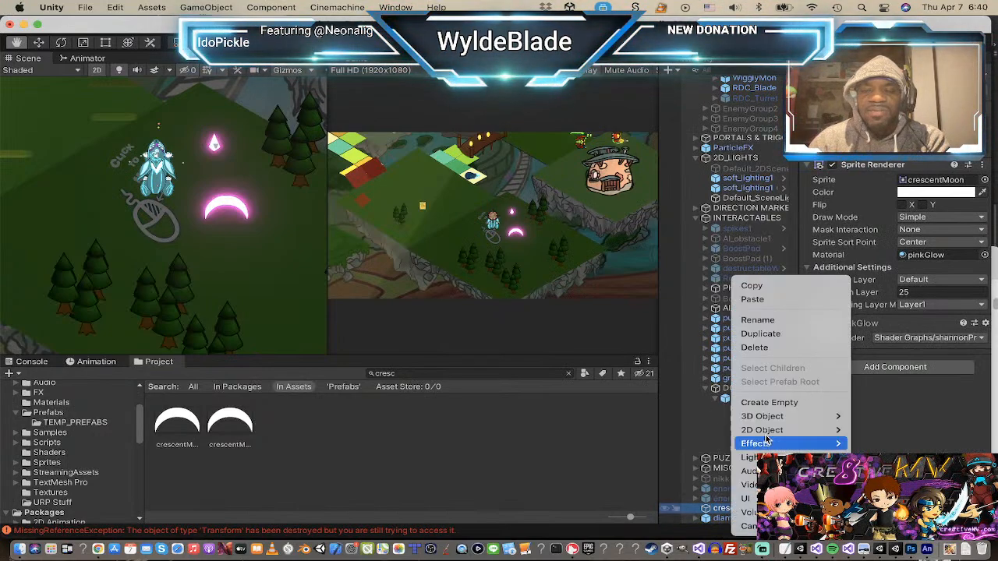
click(780, 348)
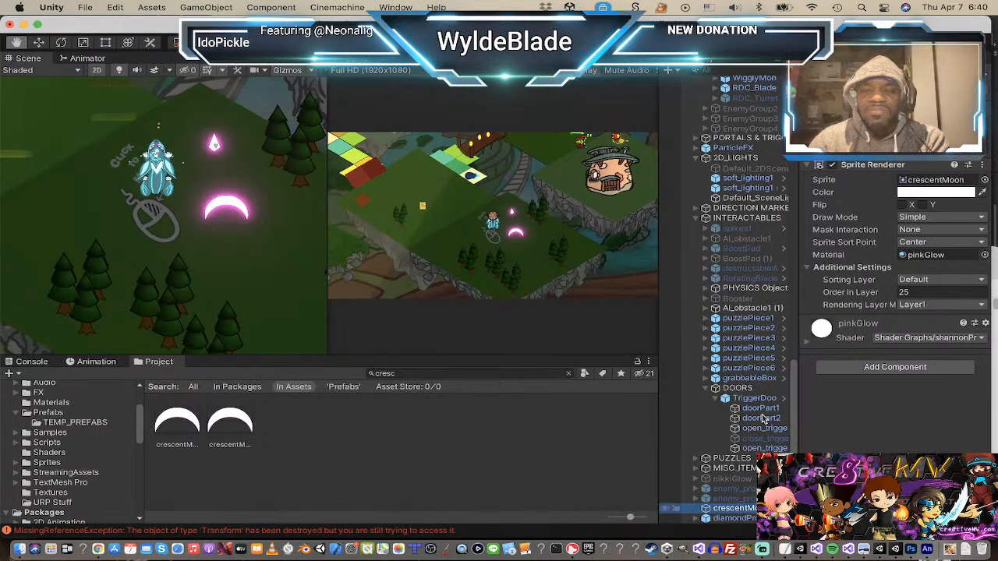
Step: Duplicate the diamond projectile, rename the copy as a crescent projectile, and change its sprite to crescentMoon
click(746, 519)
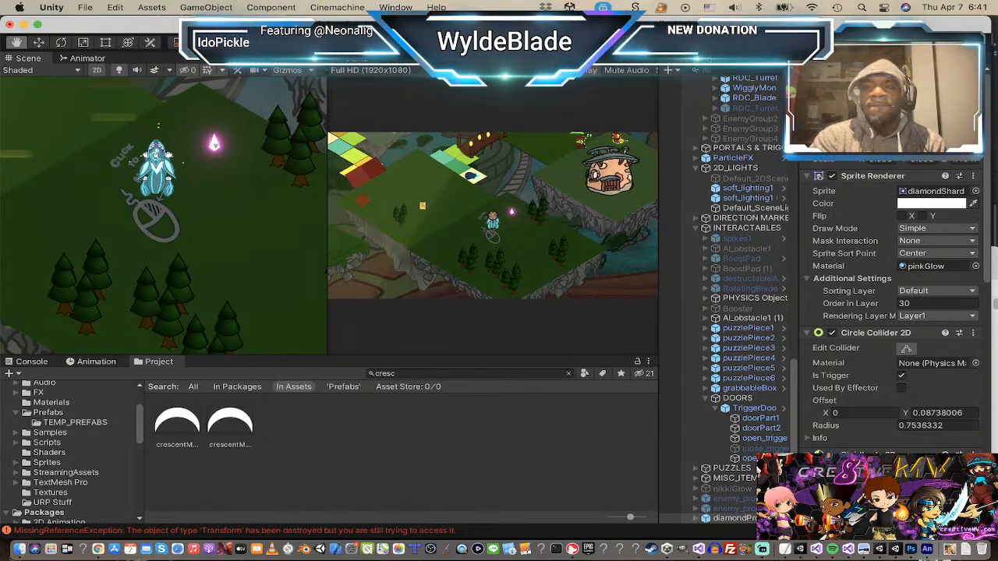
key(Return)
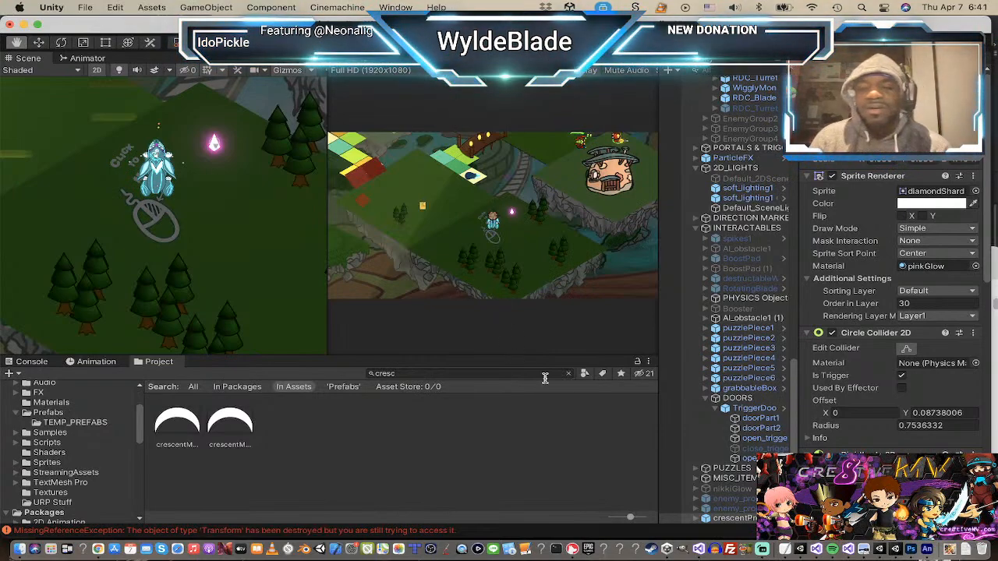
click(976, 193)
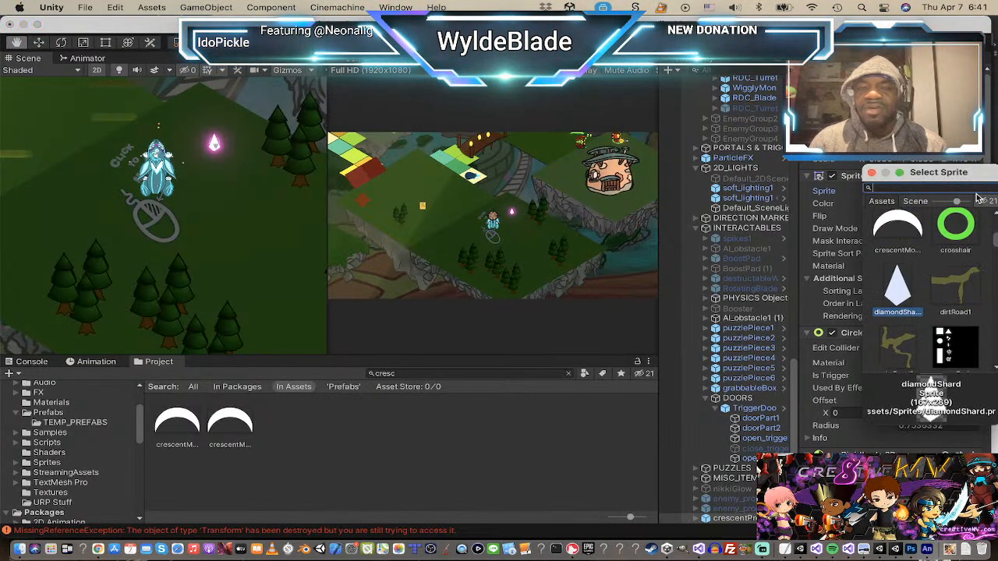
click(898, 228)
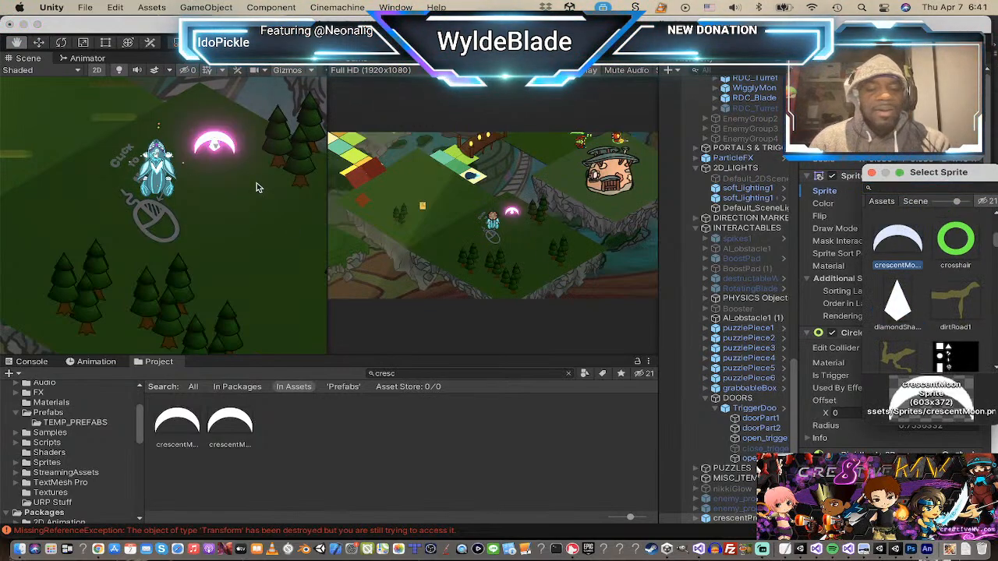
Step: Move the crescent projectile directly below the diamond and scale it down to roughly the diamond's width
click(709, 520)
key(w)
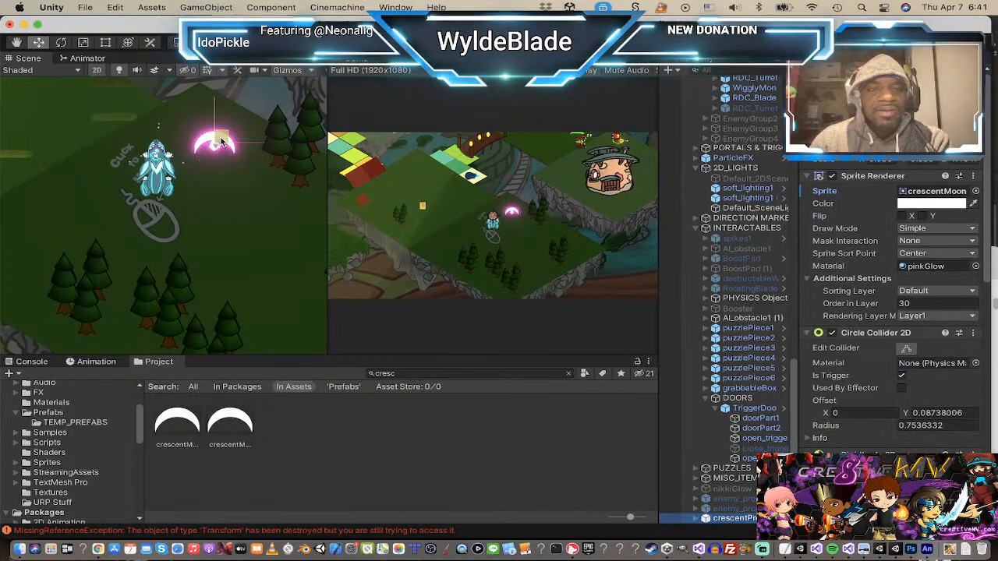
drag(222, 142, 221, 173)
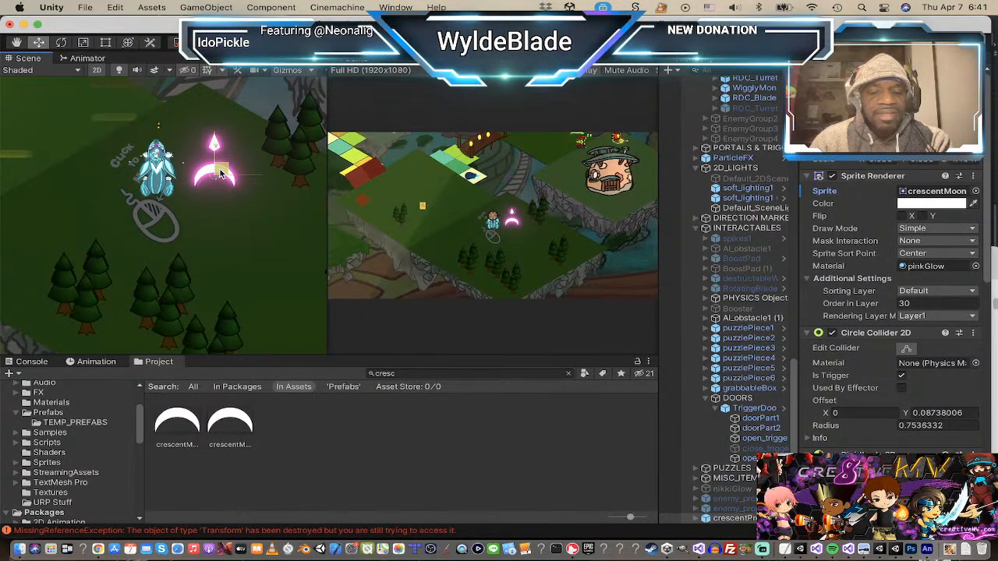
key(t)
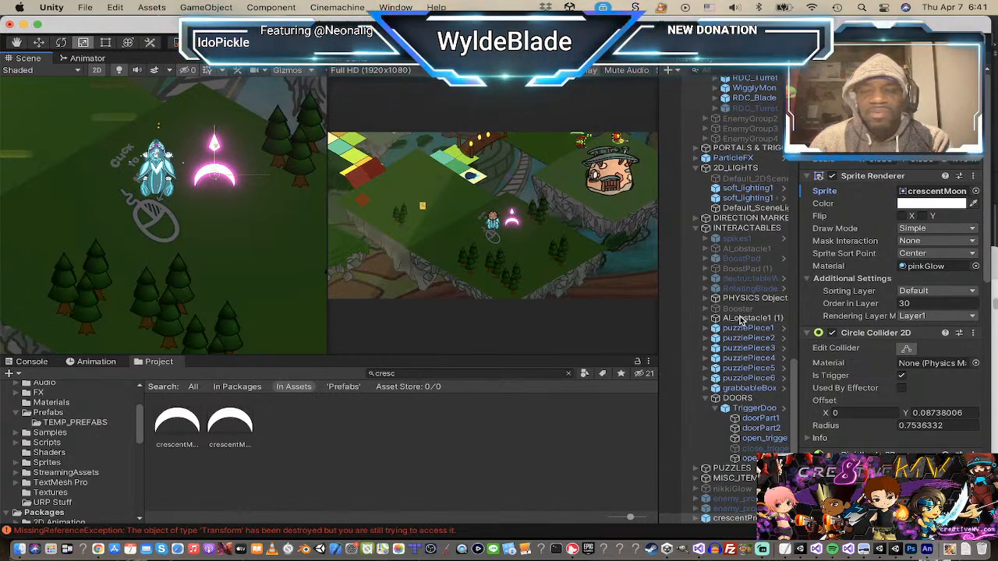
click(710, 519)
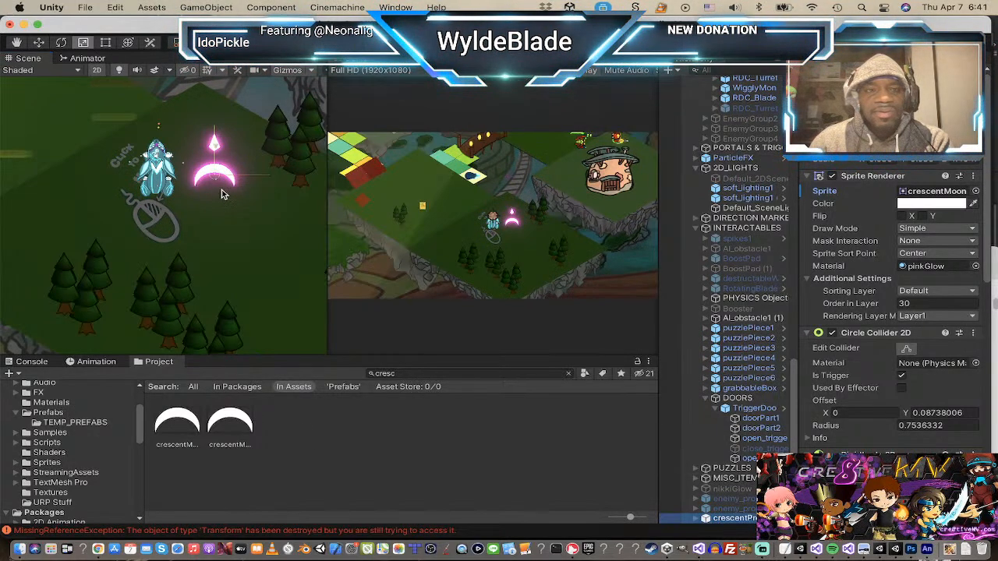
scroll(220, 193, up, 3)
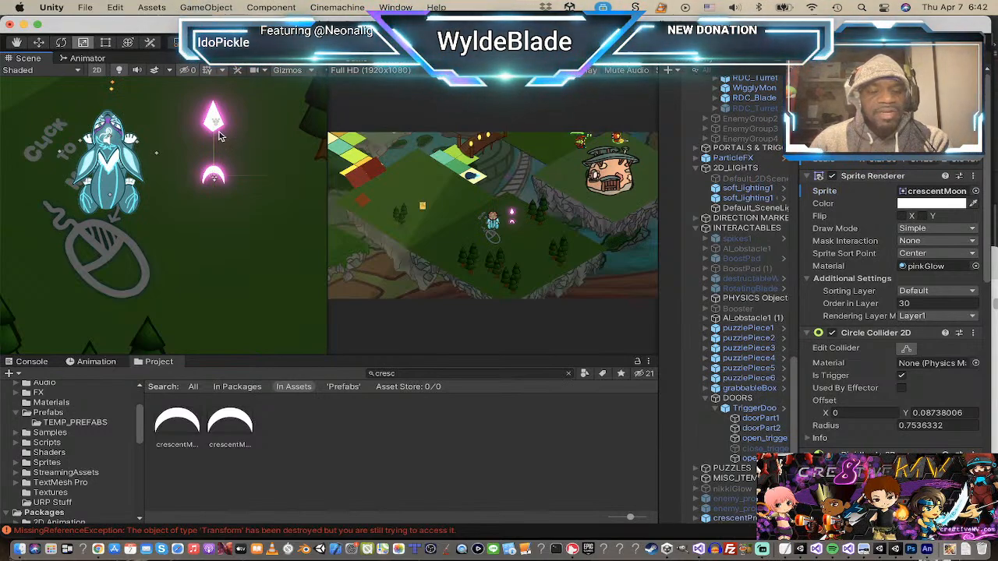
Step: Duplicate the crescent projectile, place the copy slightly below the original, and stretch the copy to nearly twice its width
key(w)
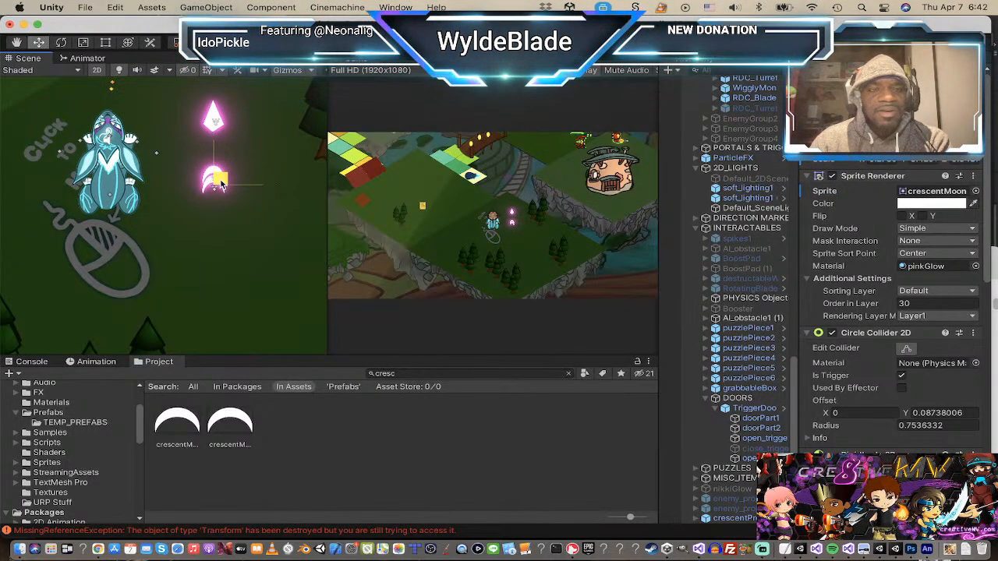
drag(221, 181, 221, 187)
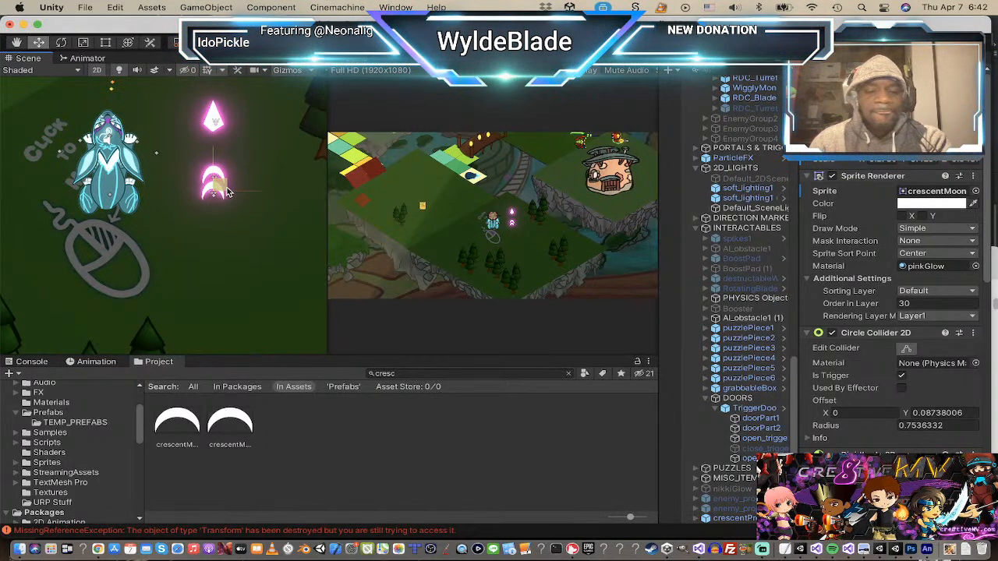
key(t)
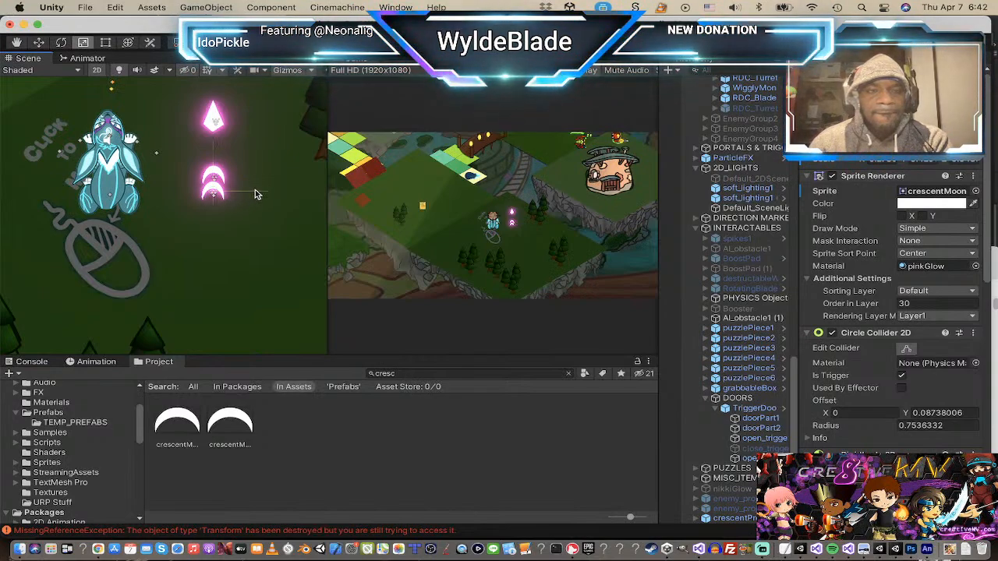
drag(255, 189, 294, 191)
Step: Move the wider crescent copy up so that it arches over the smaller crescent
key(e)
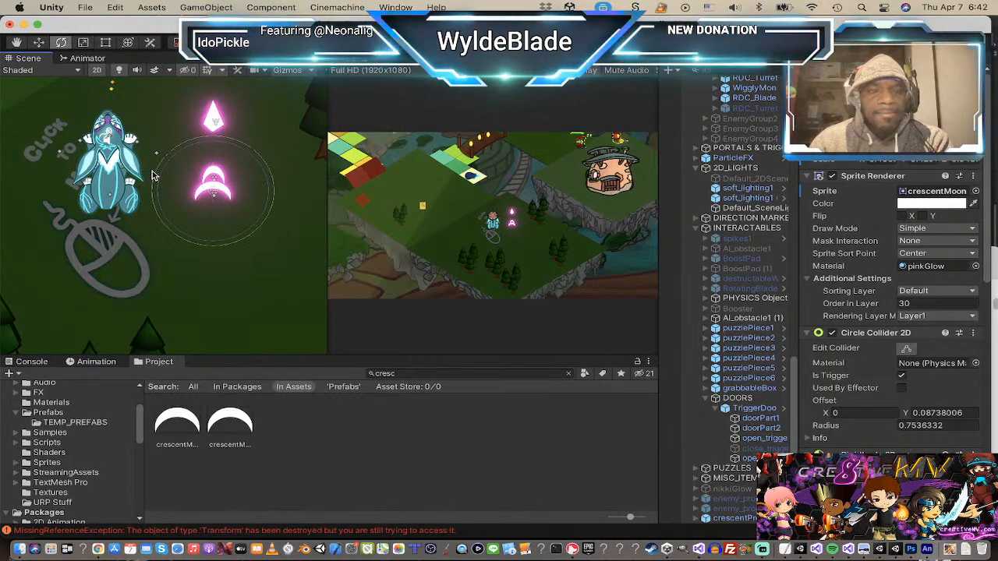
key(t)
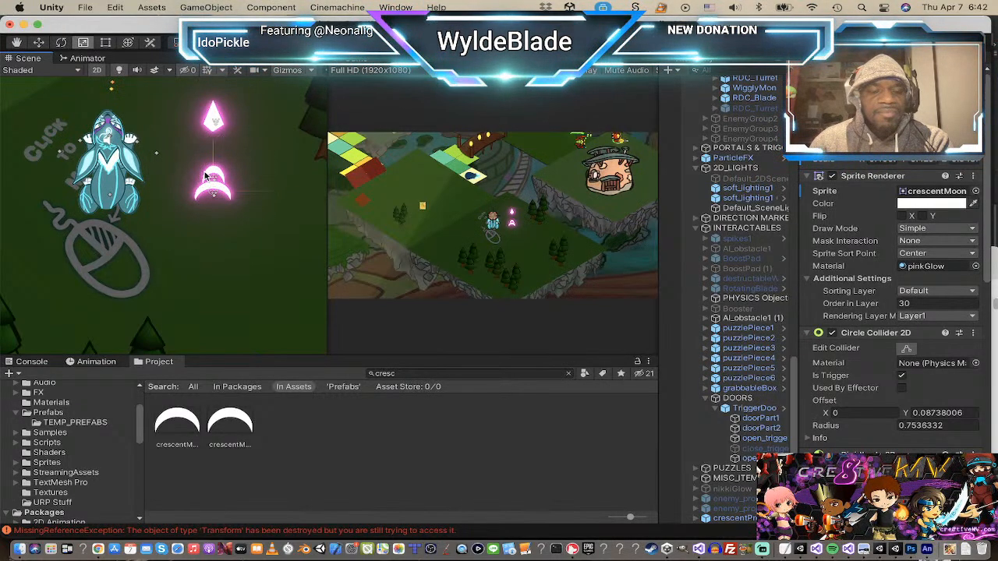
key(w)
mouse_move(221, 181)
mouse_down()
mouse_move(221, 169)
mouse_move(222, 189)
mouse_move(222, 163)
mouse_up()
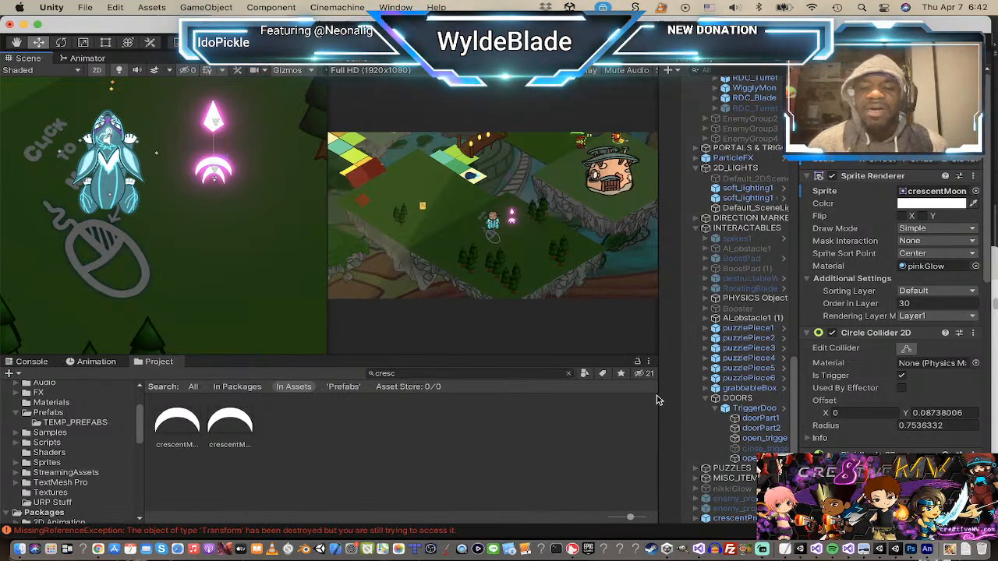
scroll(725, 492, down, 1)
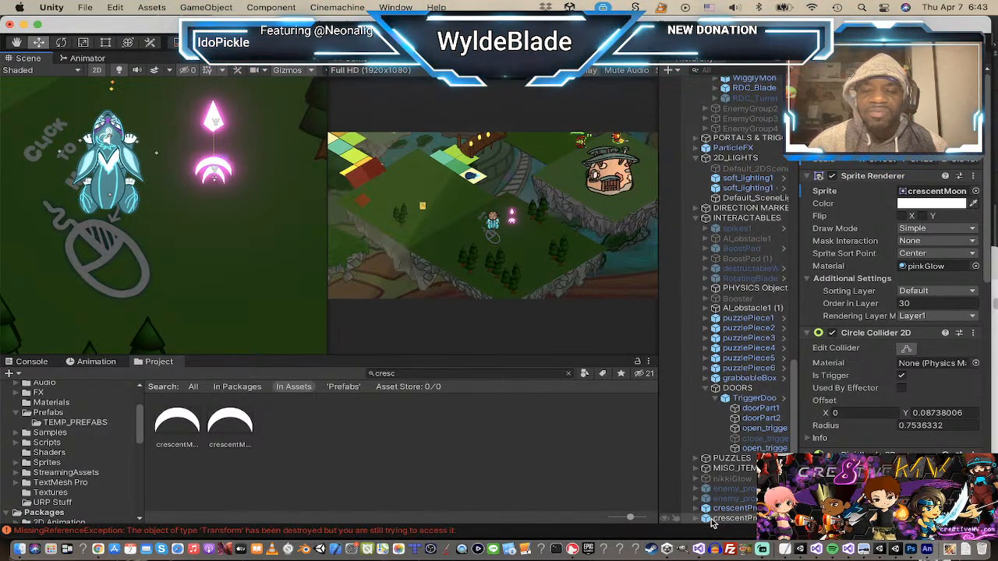
Step: Nest the second crescent object inside the crescentProjectile object in the hierarchy and select the parent
drag(710, 519, 717, 508)
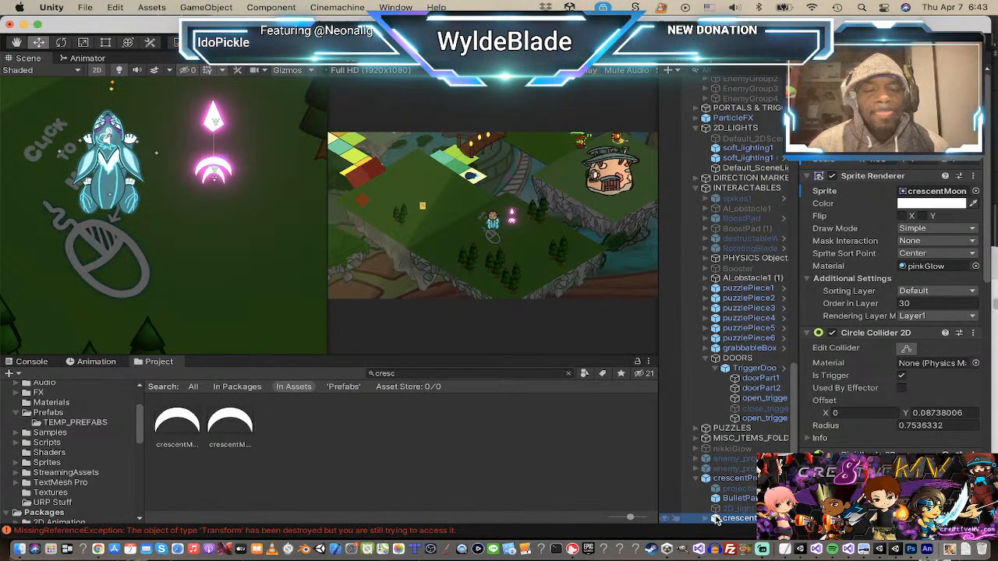
click(697, 478)
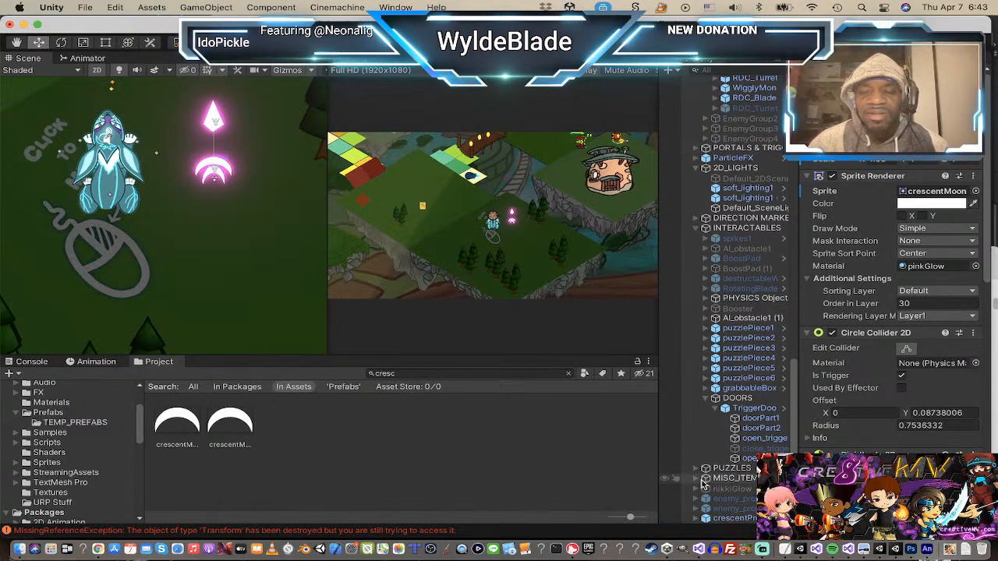
click(705, 519)
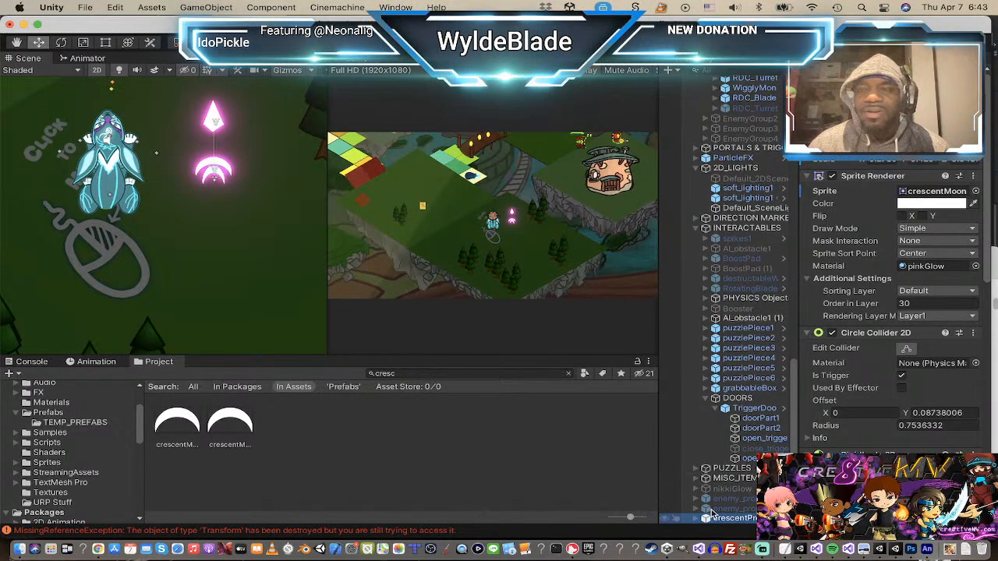
Step: Set the Speed of the parent crescentProjectile's Projectile script to 30
scroll(861, 331, down, 5)
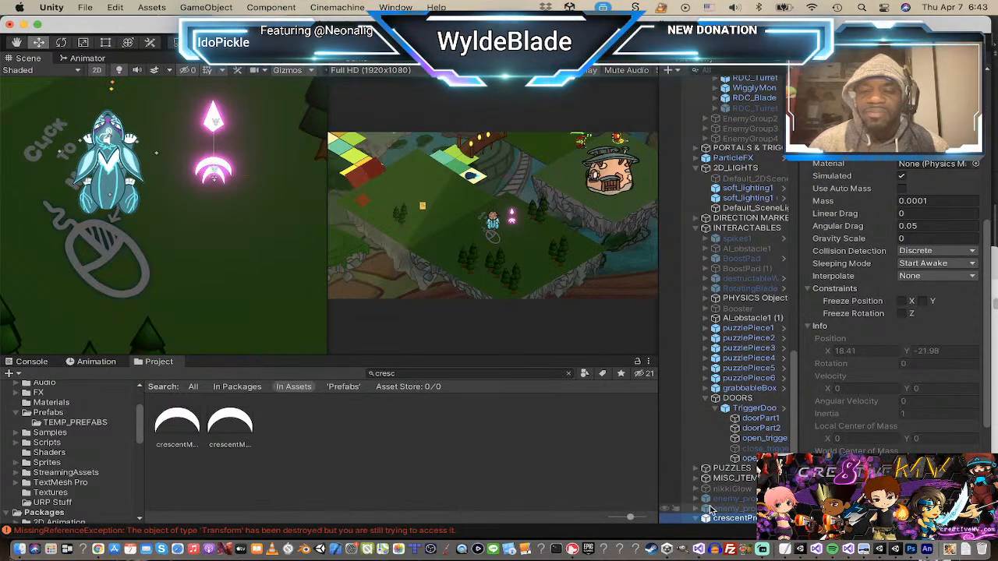
scroll(702, 515, down, 2)
click(740, 518)
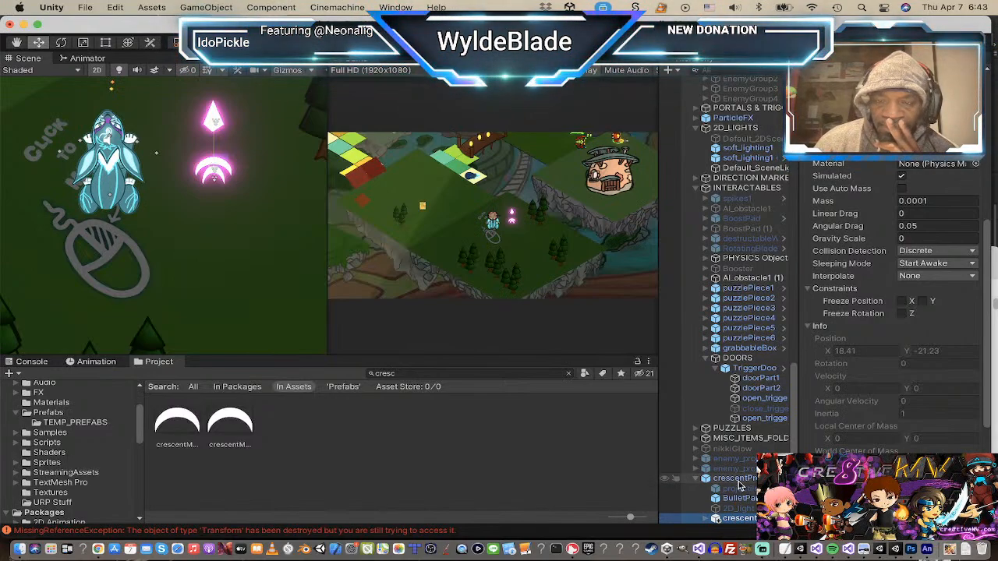
click(739, 481)
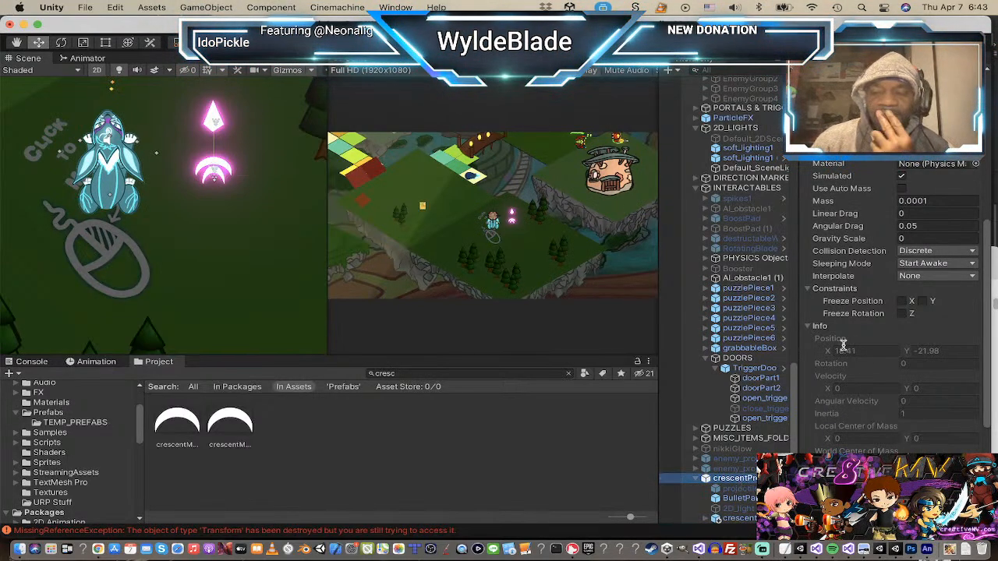
scroll(846, 349, down, 5)
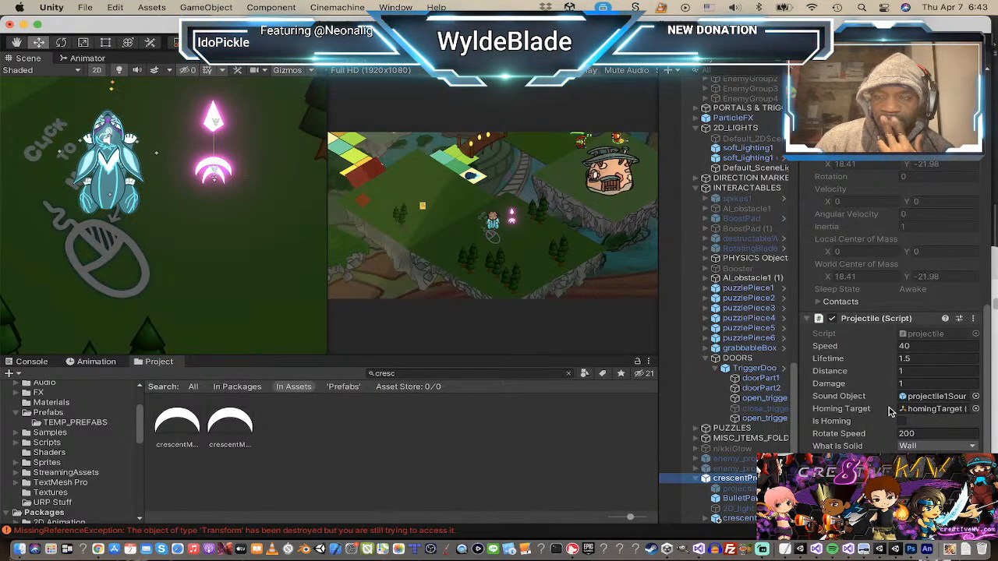
click(918, 346)
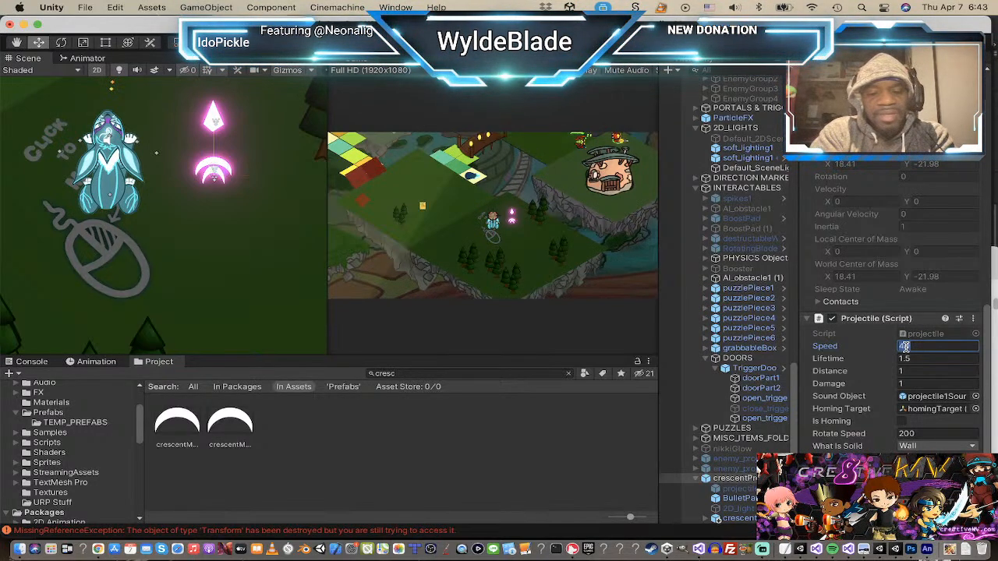
text(30)
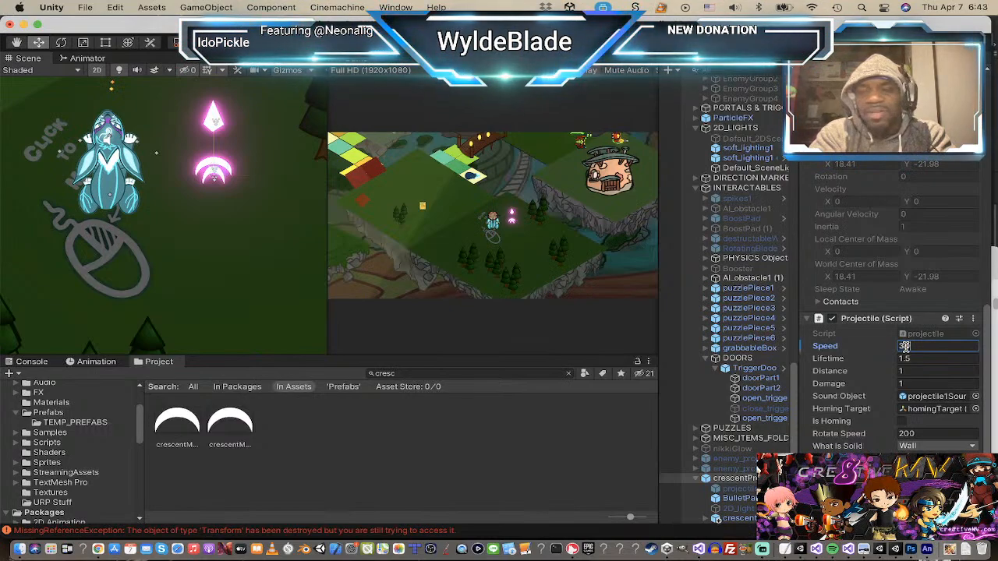
Step: Set the Lifetime of the crescentProjectile's Projectile script to 1
click(917, 358)
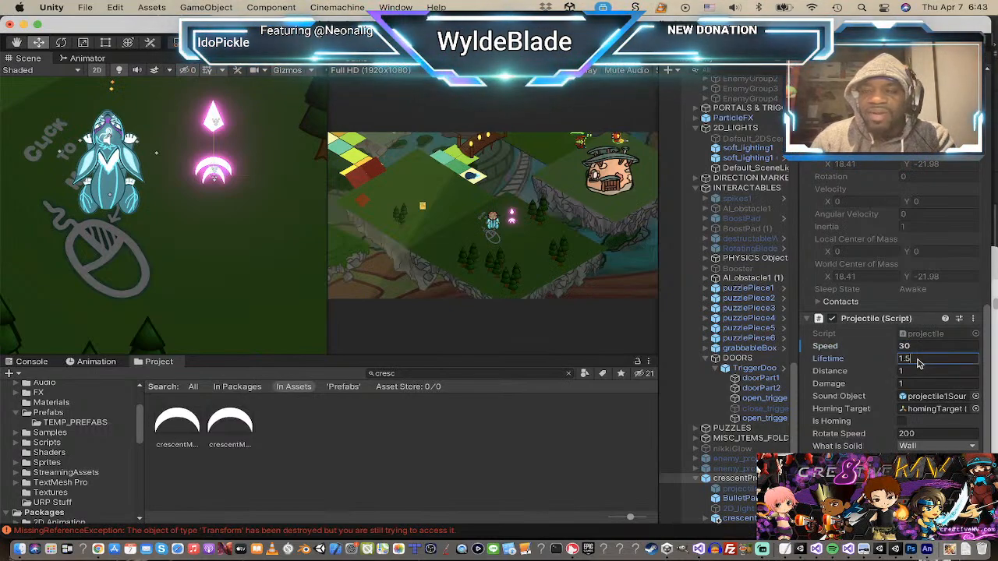
click(918, 360)
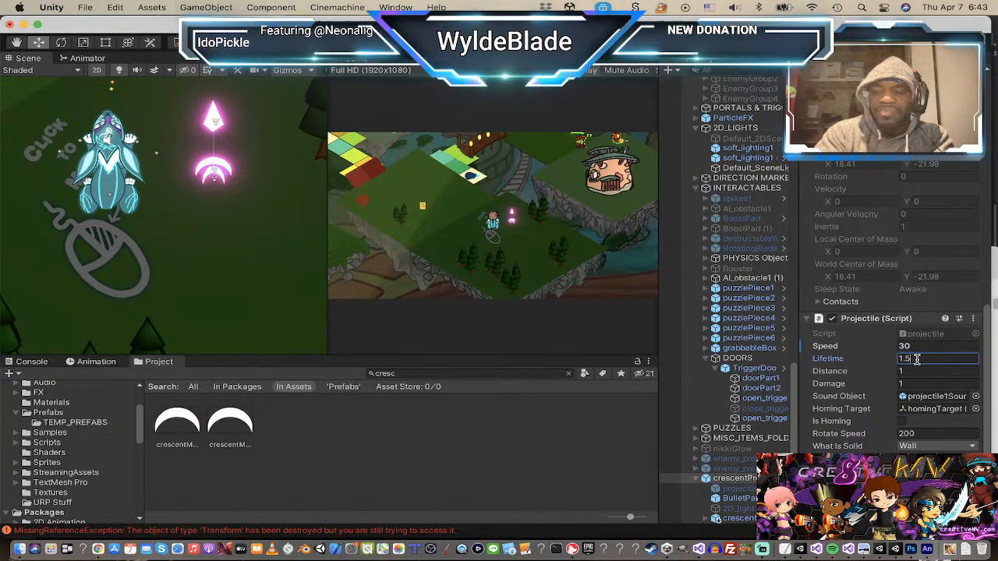
key(BackSpace)
key(BackSpace)
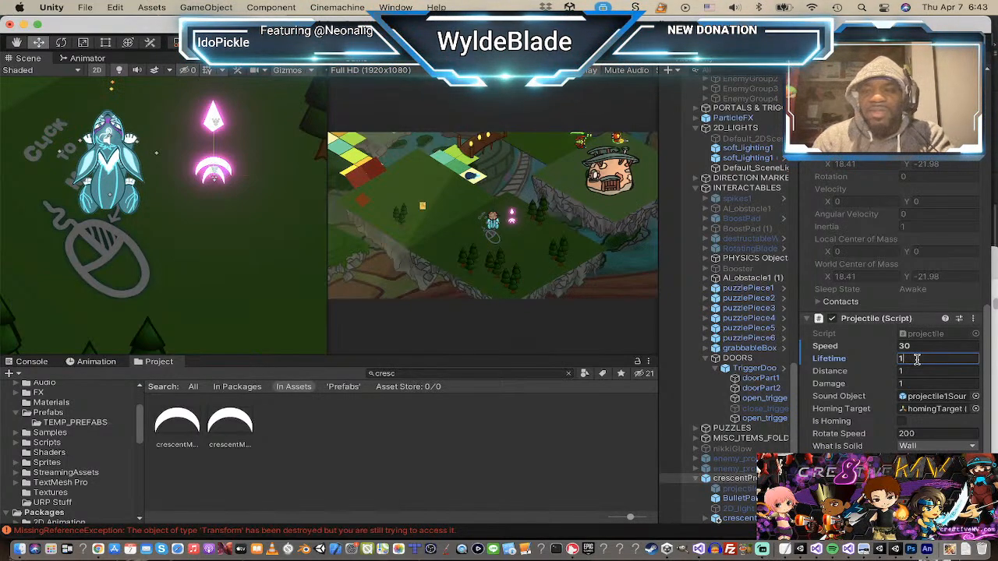
click(907, 372)
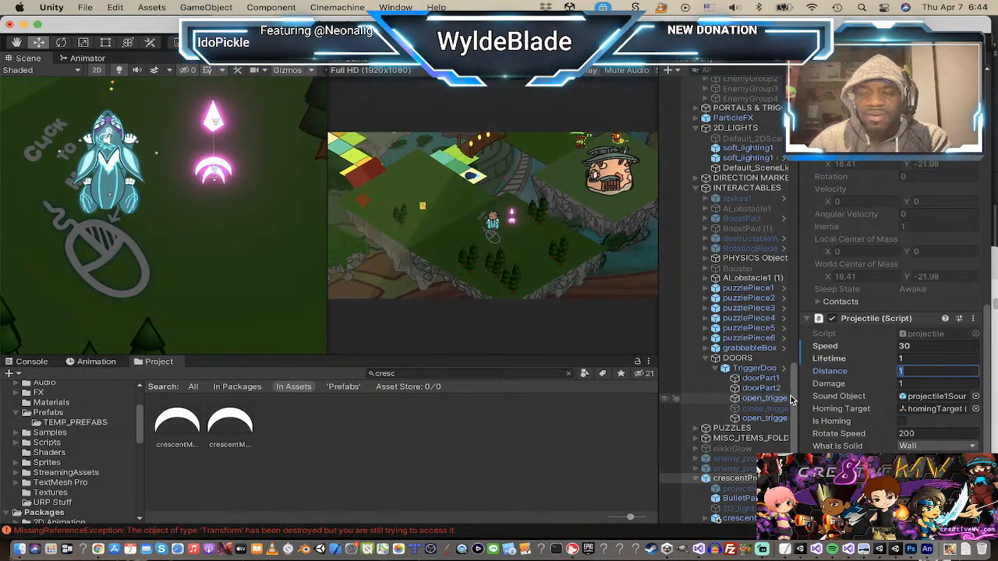
Step: Expand the main character's fan shot weapon object in the hierarchy to show the weapons in its group holder
scroll(772, 276, up, 10)
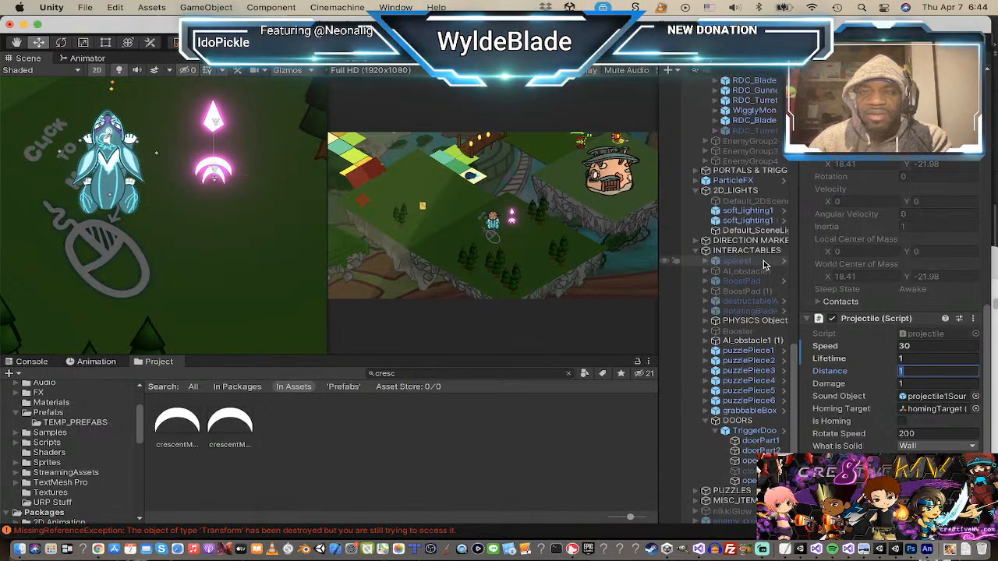
scroll(764, 265, up, 6)
scroll(765, 266, up, 15)
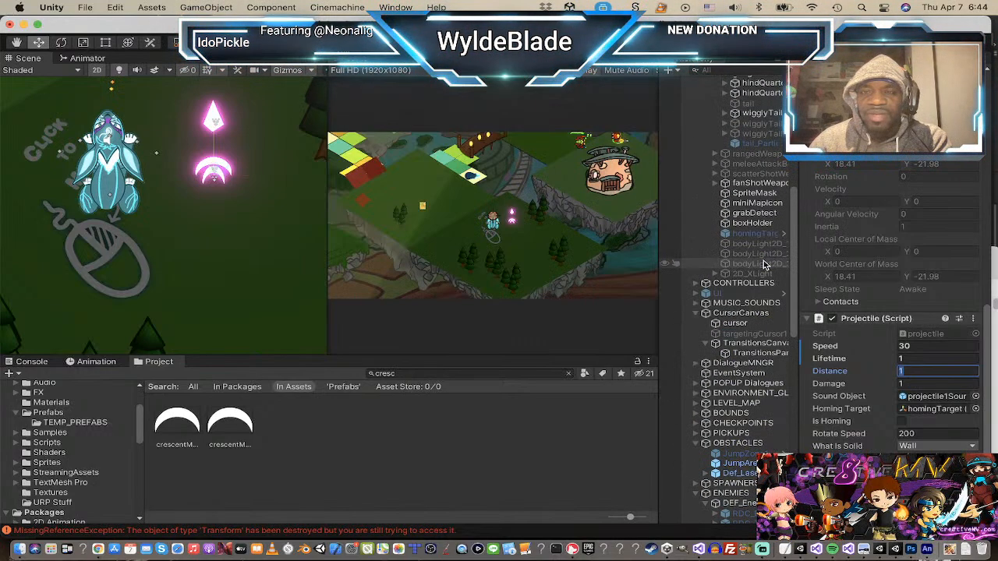
scroll(764, 265, down, 2)
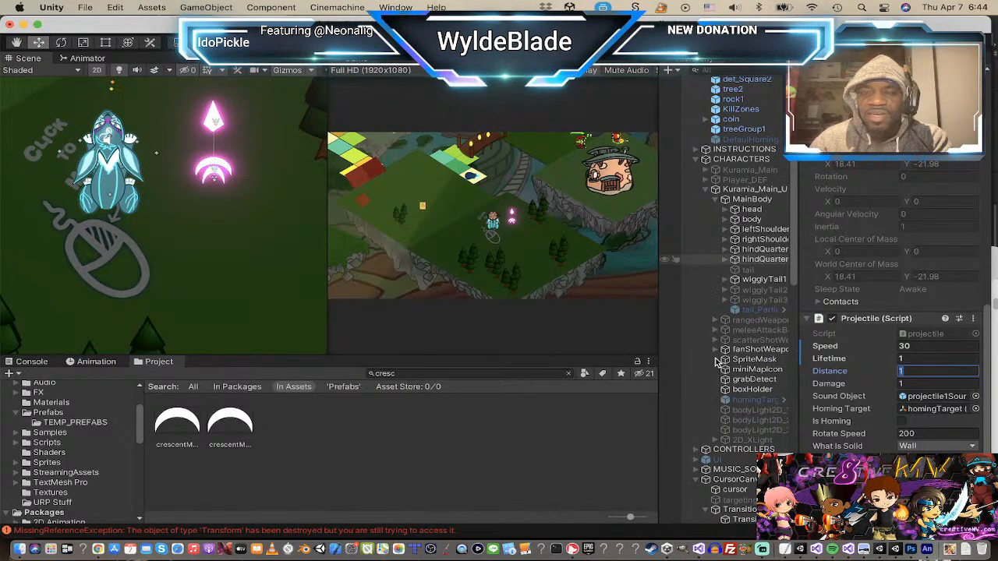
click(716, 349)
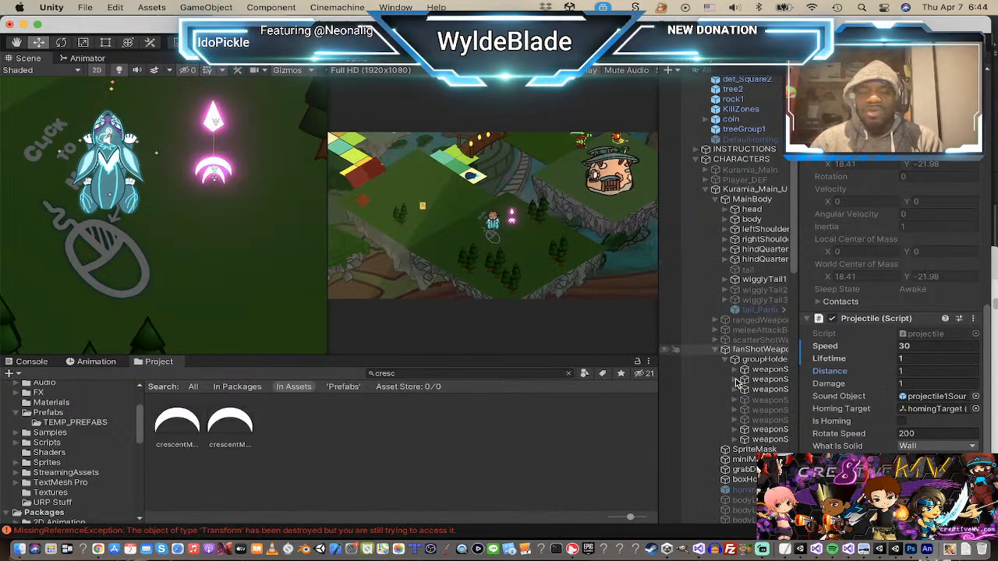
Step: Save the crescentProjectile scene object as an original prefab in the Prefabs folder
scroll(735, 383, down, 10)
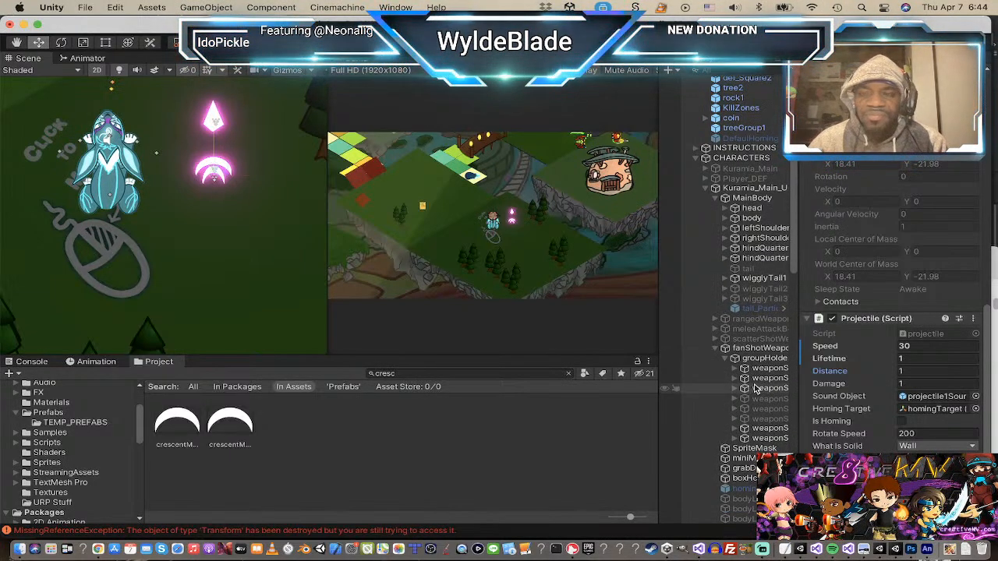
scroll(764, 380, down, 12)
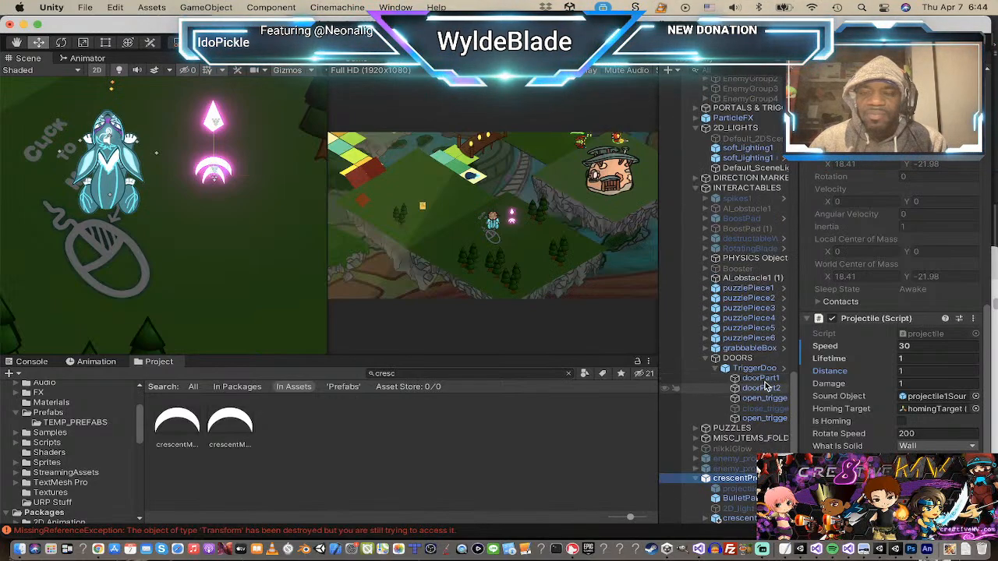
scroll(897, 312, up, 5)
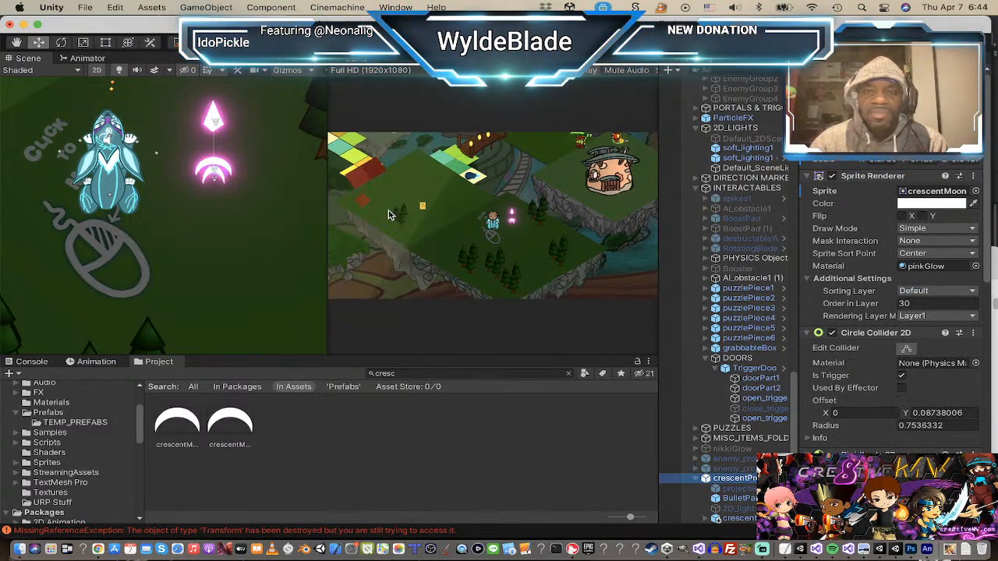
scroll(687, 488, up, 2)
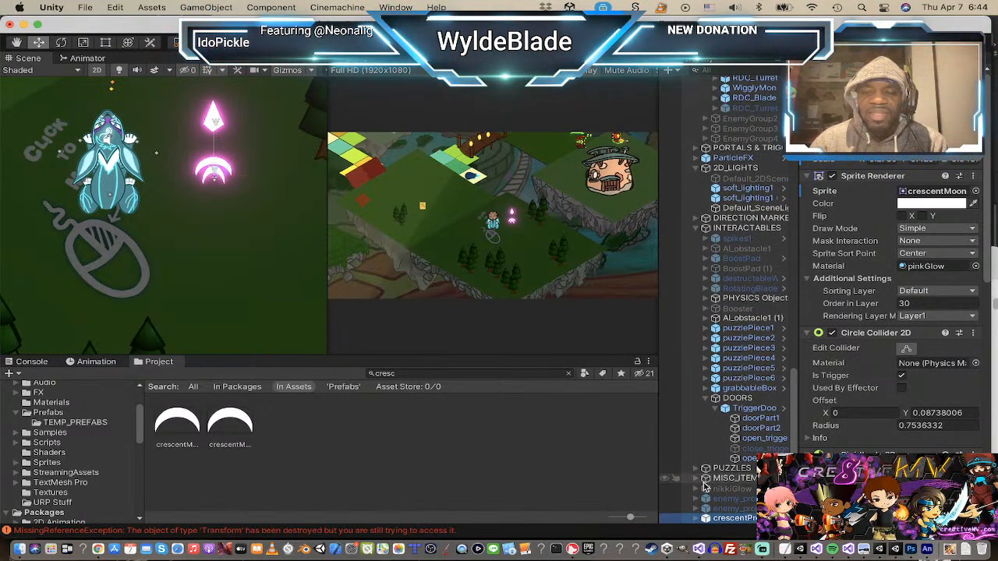
drag(708, 521, 49, 413)
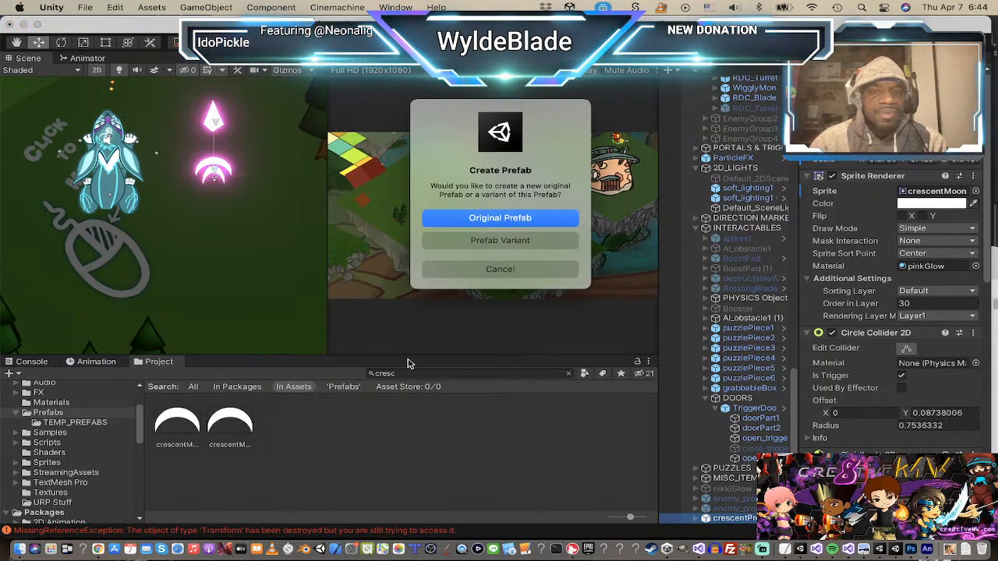
click(508, 219)
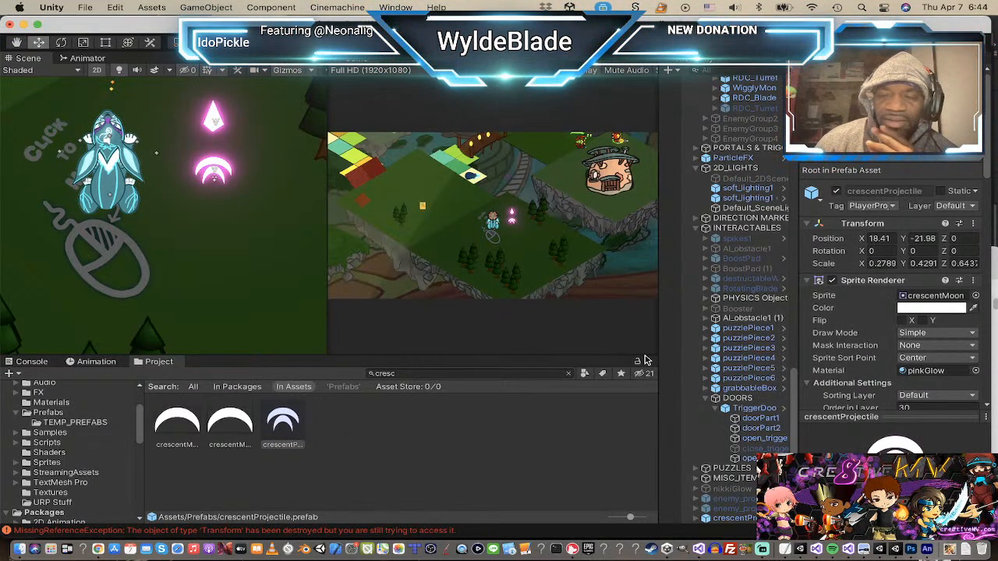
Step: Assign the crescentProjectile prefab as the Projectile of all weapons in the fan shot weapon's group holder
scroll(768, 223, down, 10)
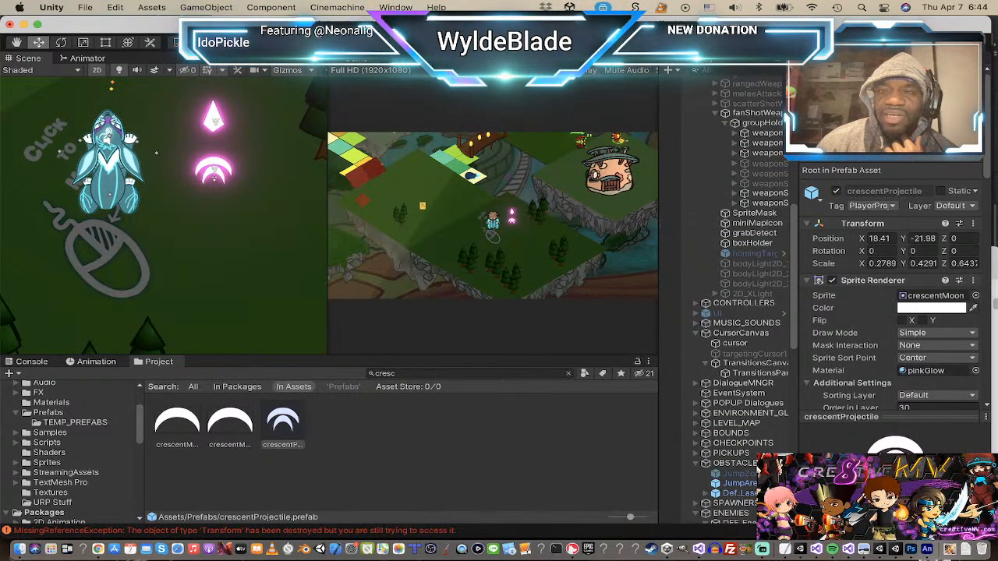
click(776, 125)
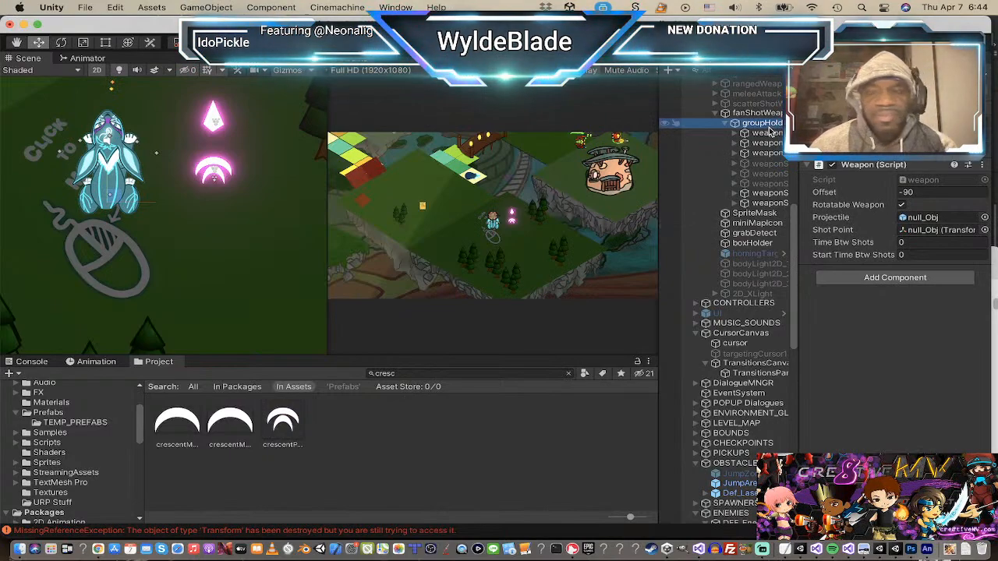
shift+click(767, 202)
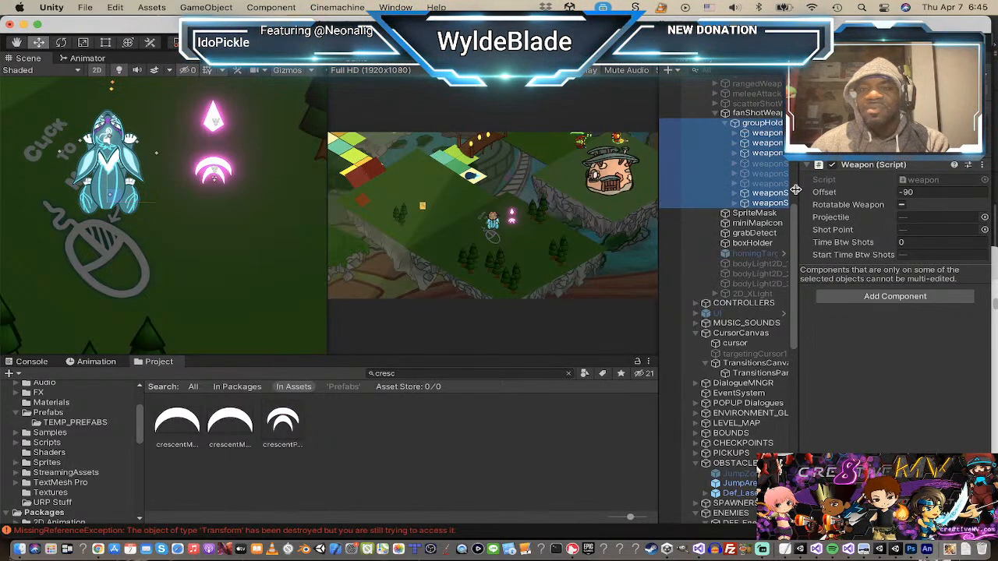
click(772, 134)
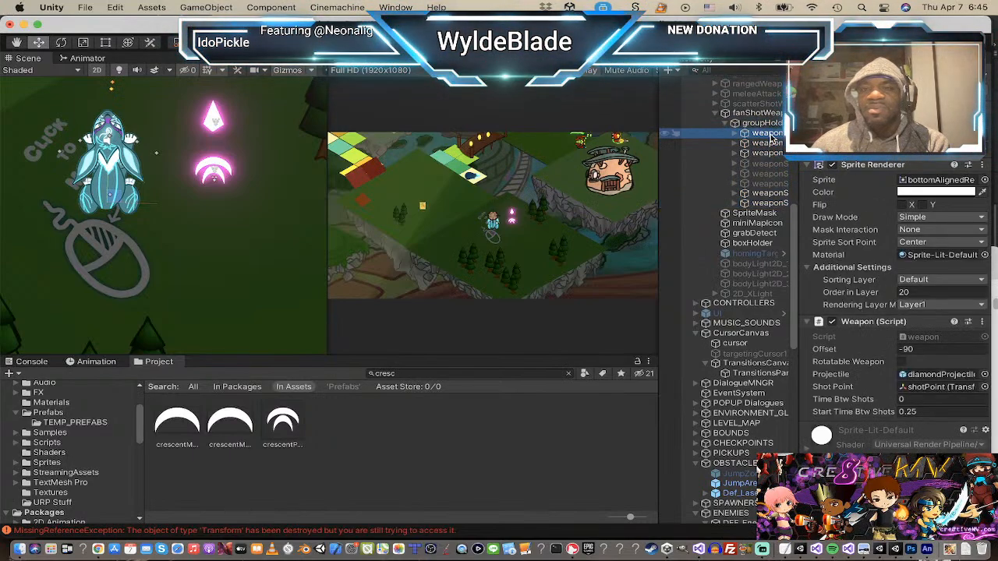
shift+click(760, 203)
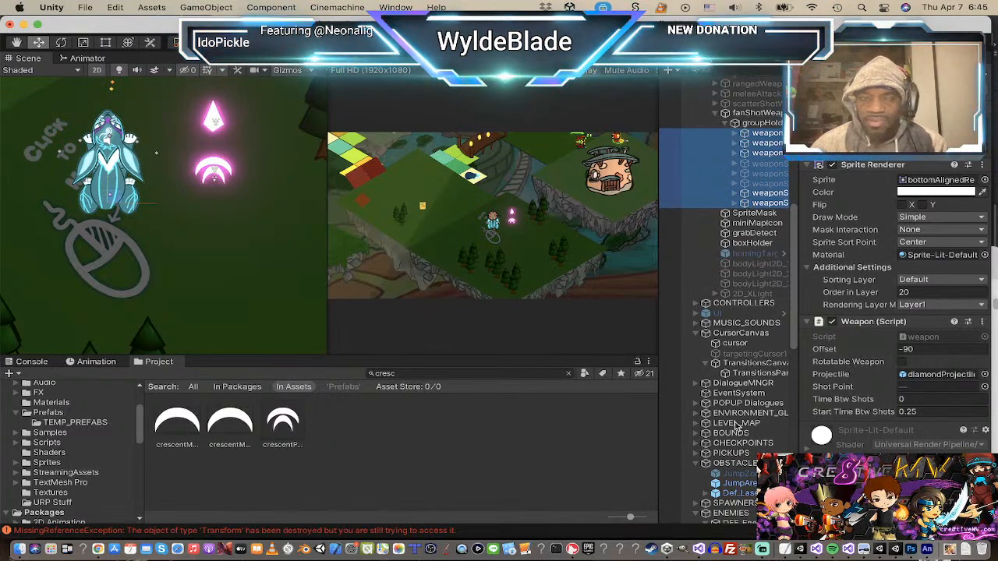
click(419, 373)
text(cres)
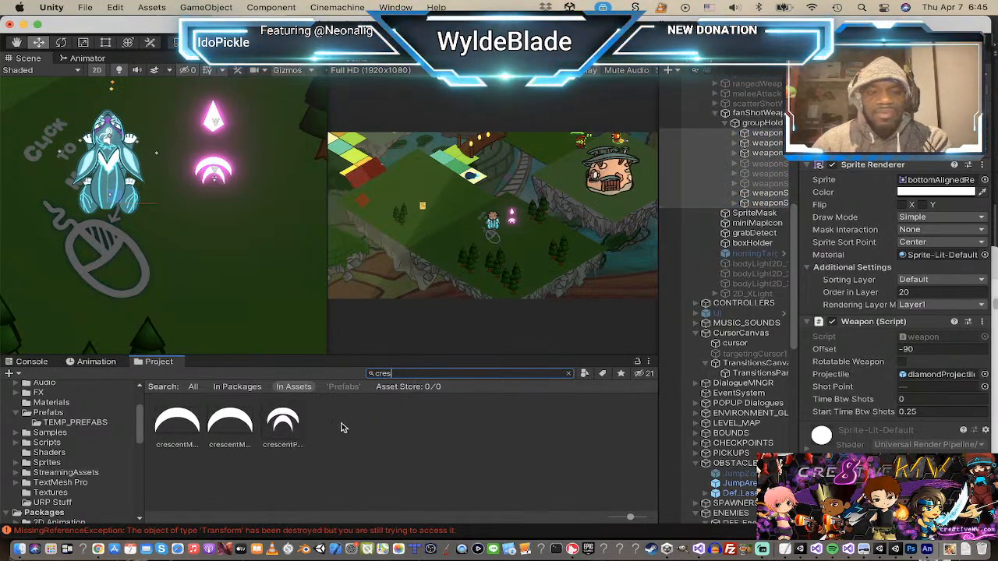
drag(284, 421, 919, 380)
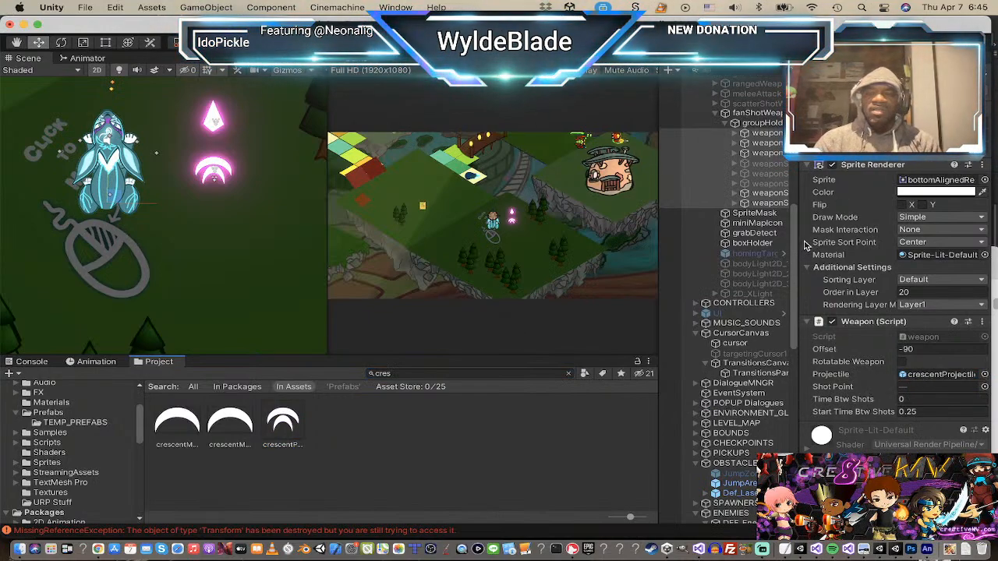
Step: Deactivate the crescentProjectile and diamond projectile objects in the scene
scroll(725, 243, down, 10)
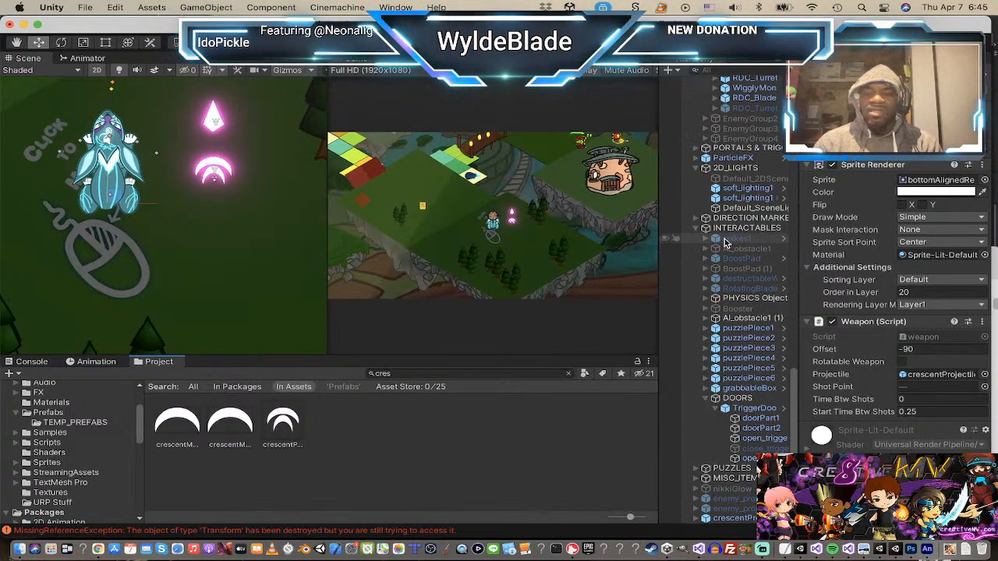
click(745, 517)
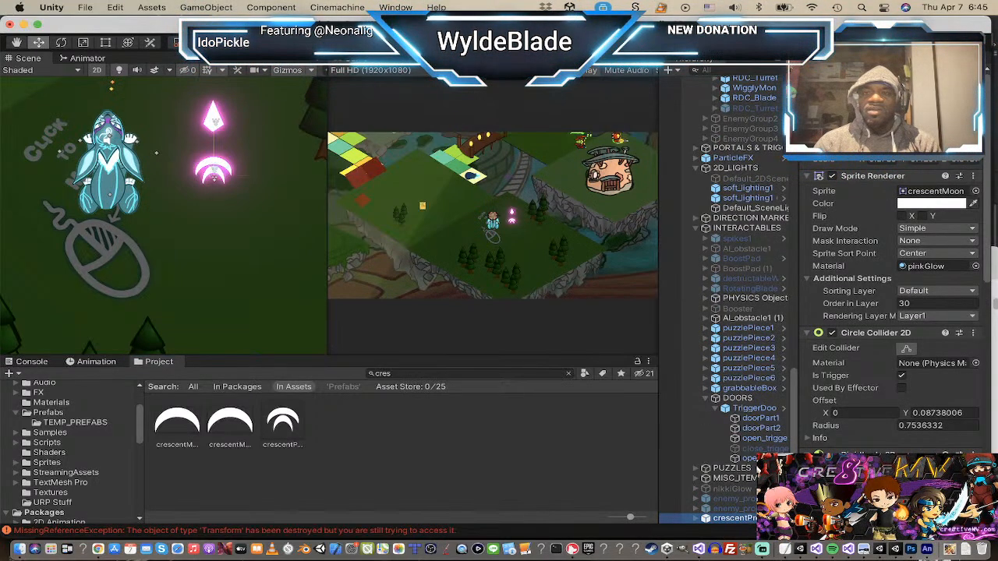
click(832, 81)
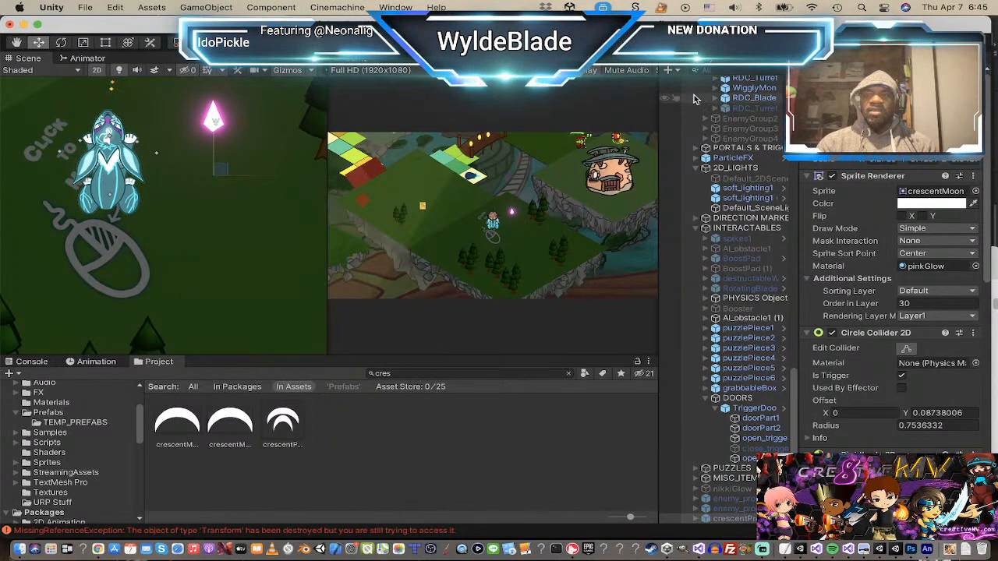
scroll(724, 125, up, 15)
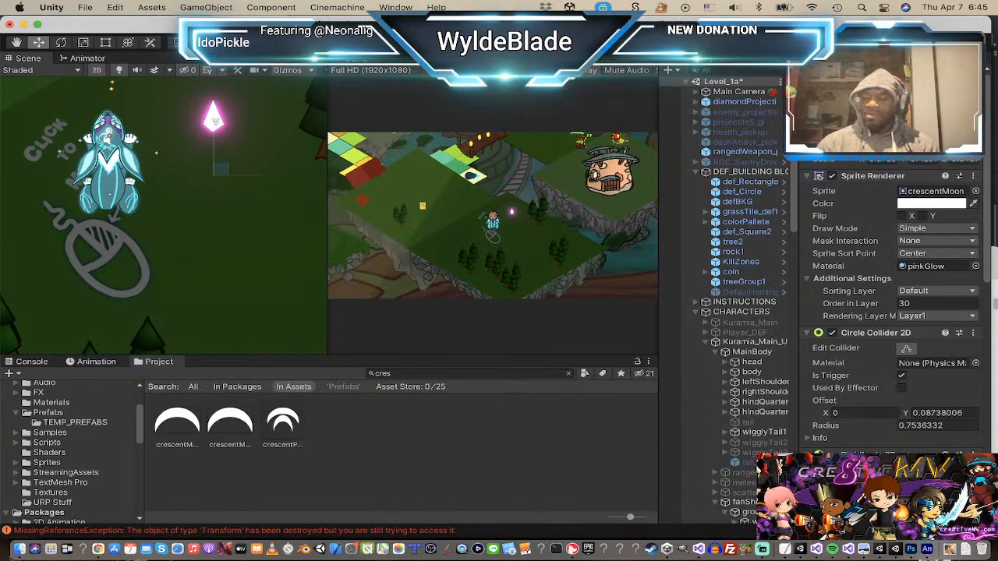
click(744, 103)
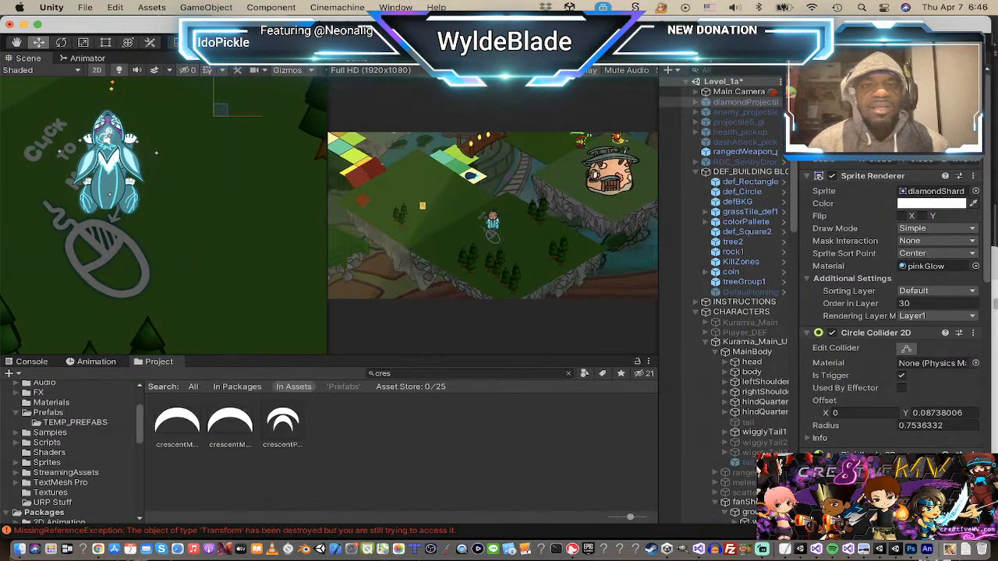
Step: Play-test the level, steering the main character around the starting area and across the bridge while shooting at the enemies
key(super+p)
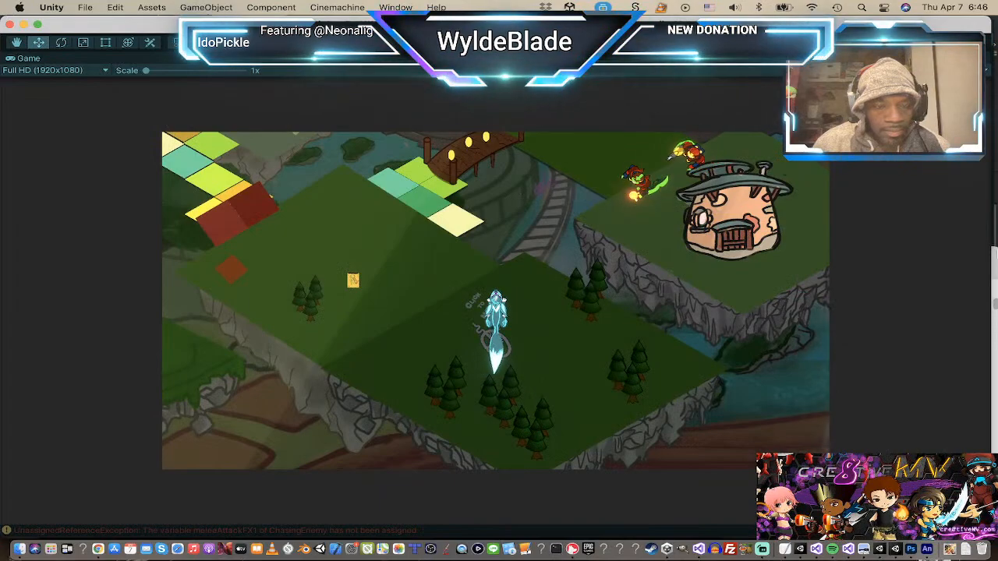
click(419, 317)
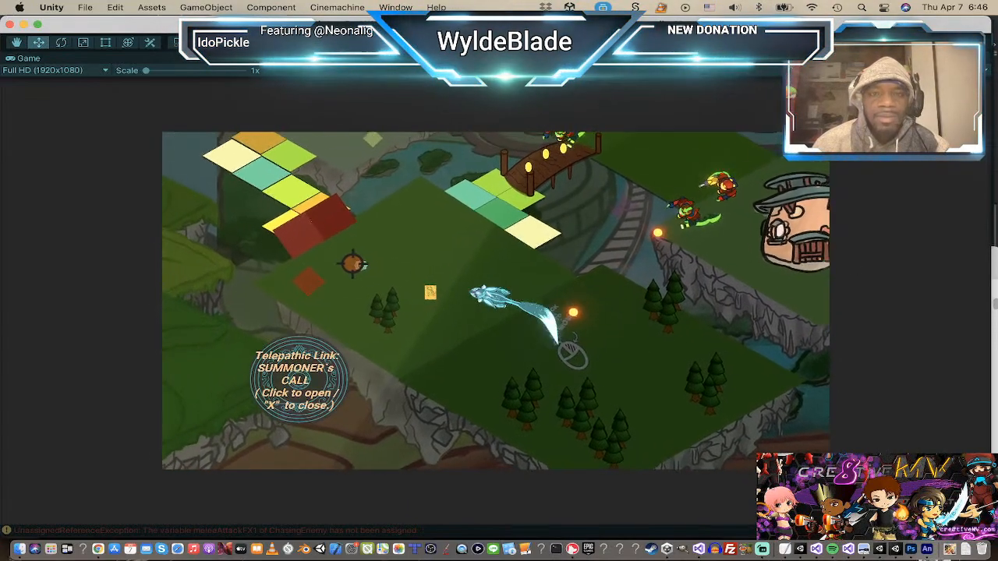
click(512, 213)
click(503, 345)
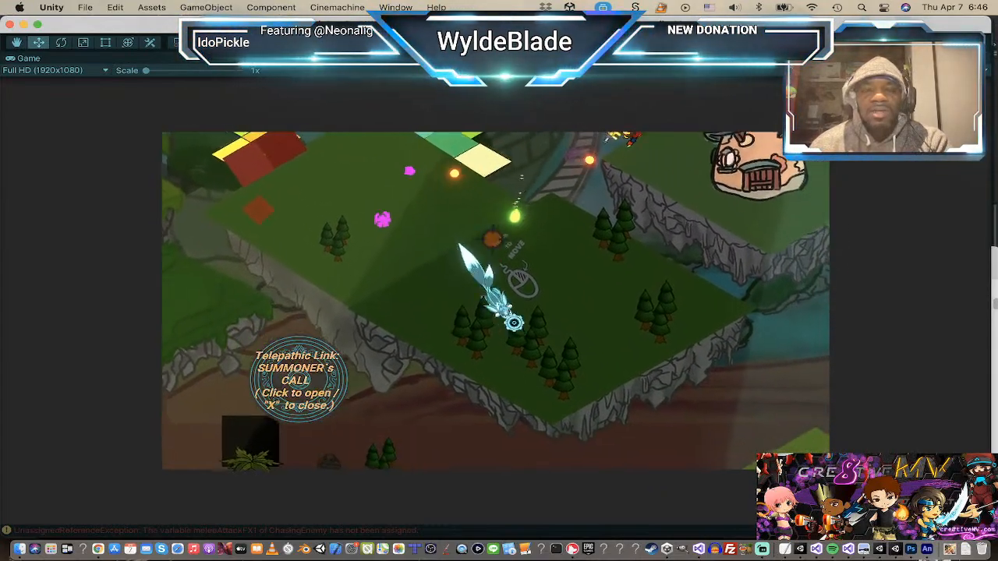
click(531, 252)
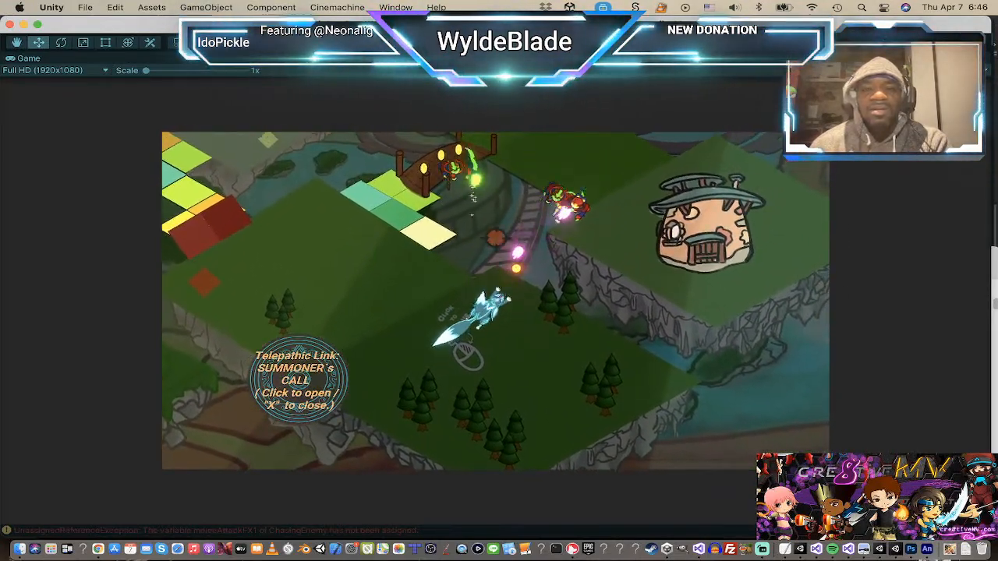
click(390, 217)
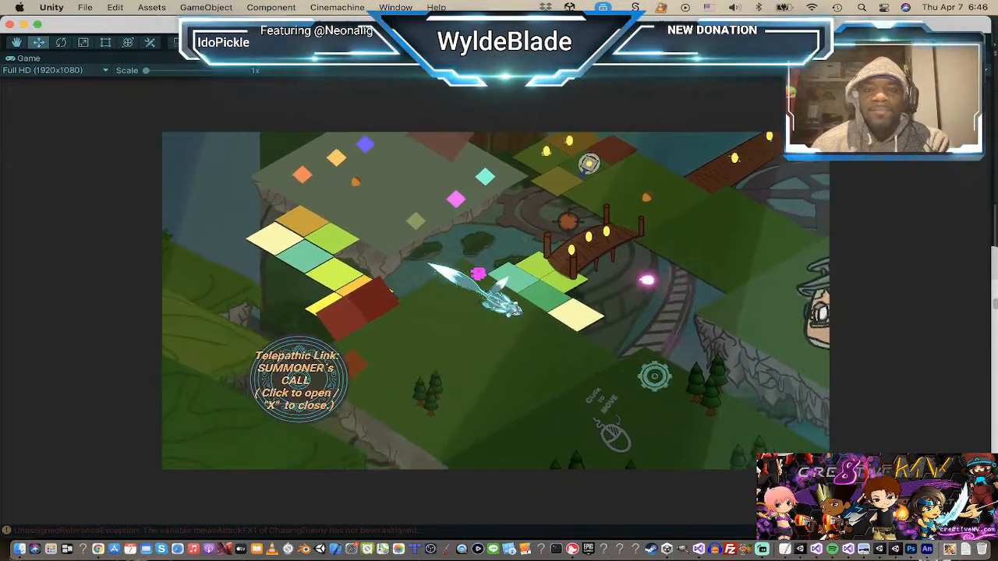
click(561, 111)
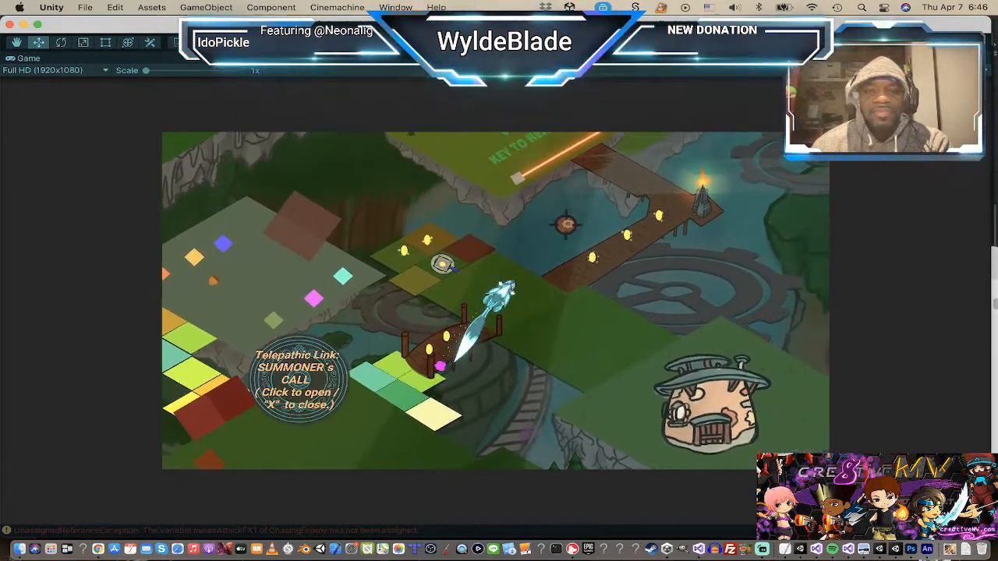
click(446, 257)
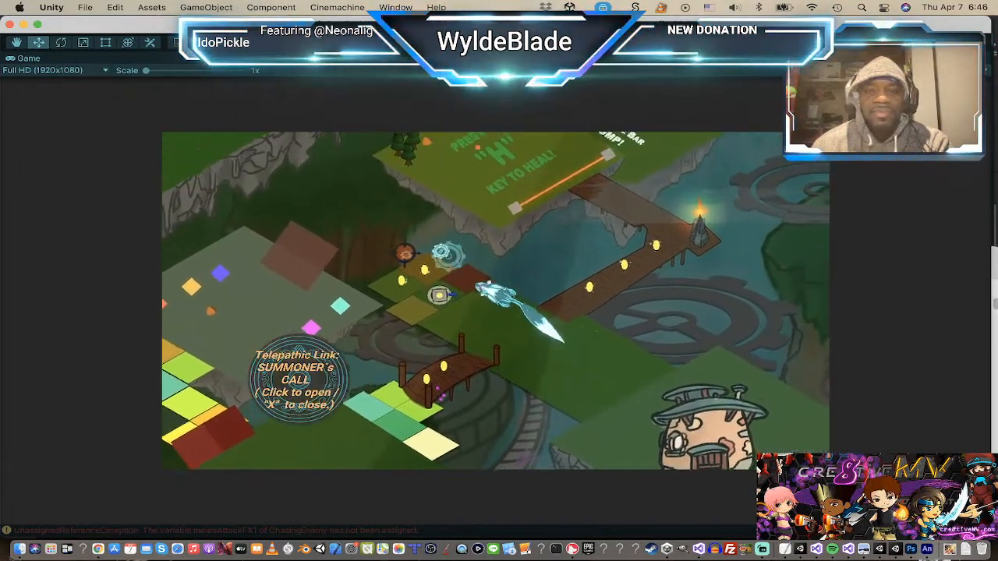
click(635, 428)
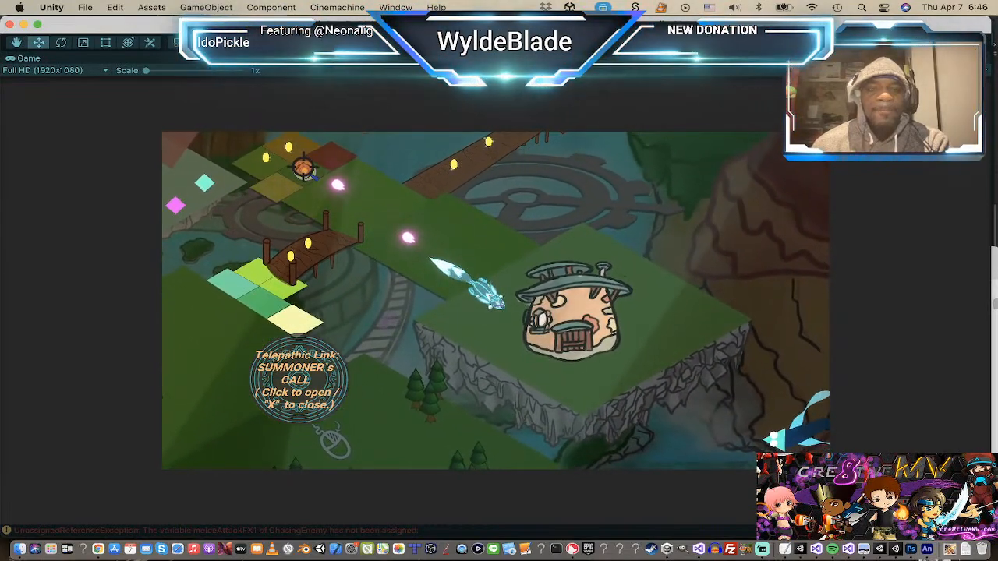
Step: Steer the main character past the torch and the heal platform, then over the jump gap to the Attack & Shoot platform
click(324, 165)
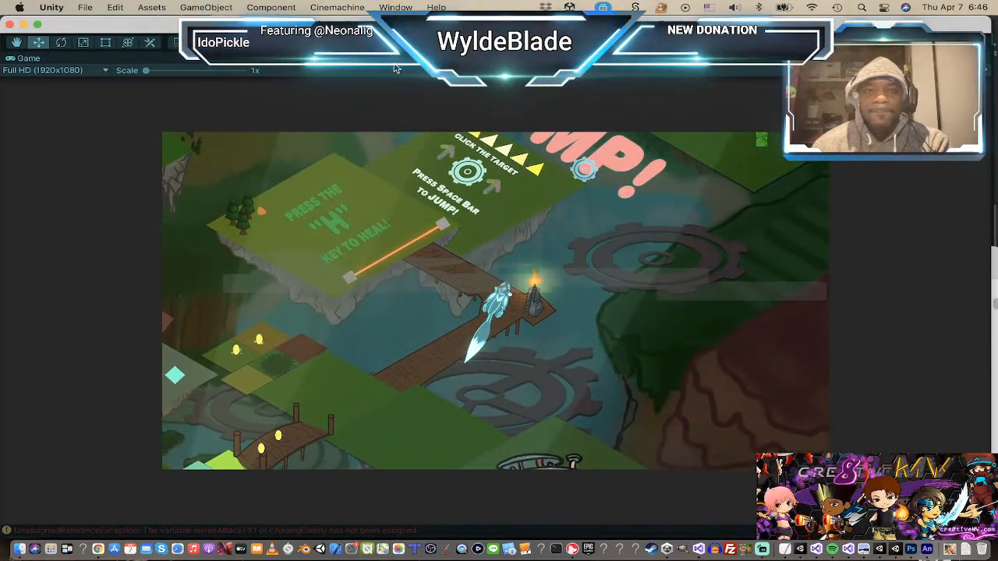
click(408, 135)
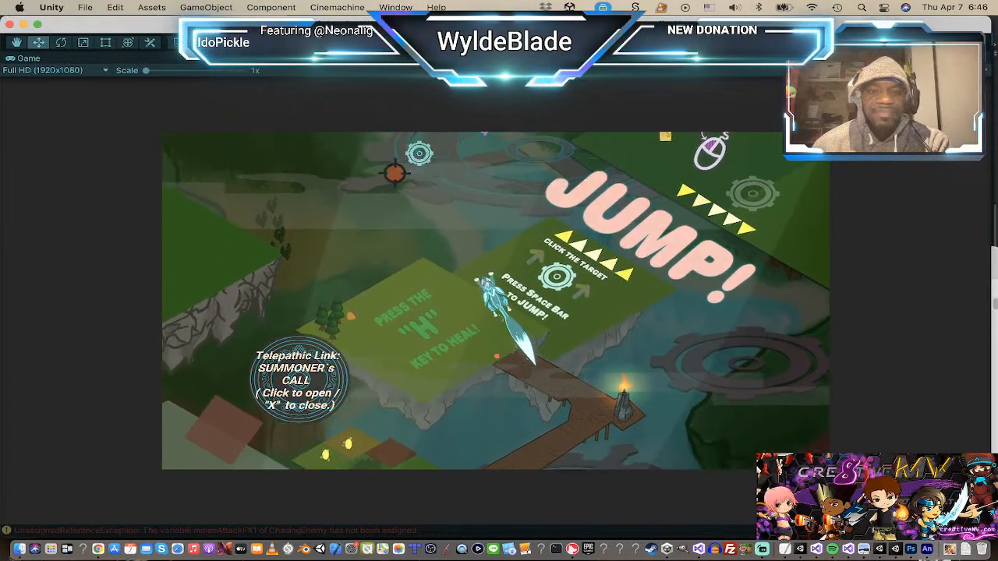
click(416, 257)
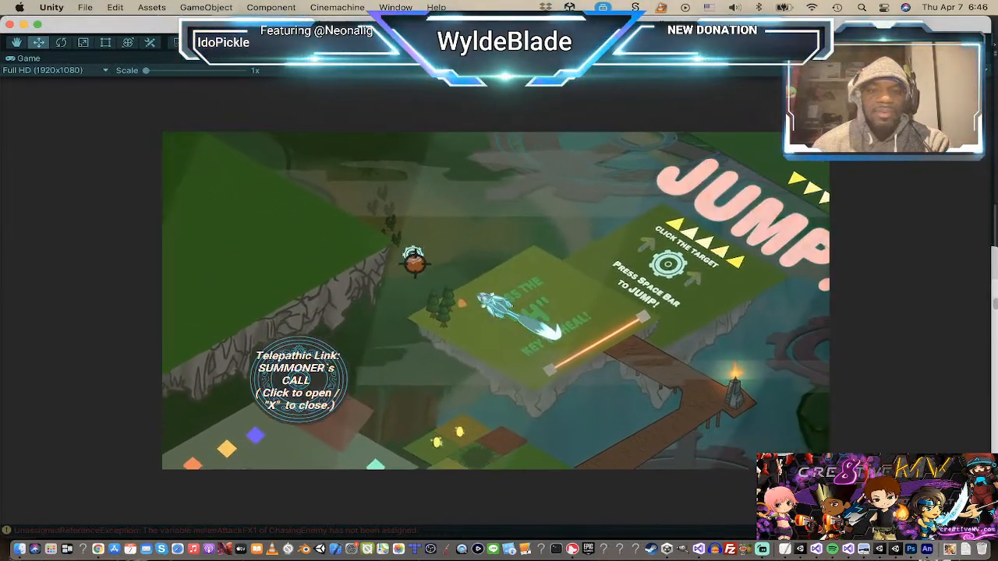
click(652, 272)
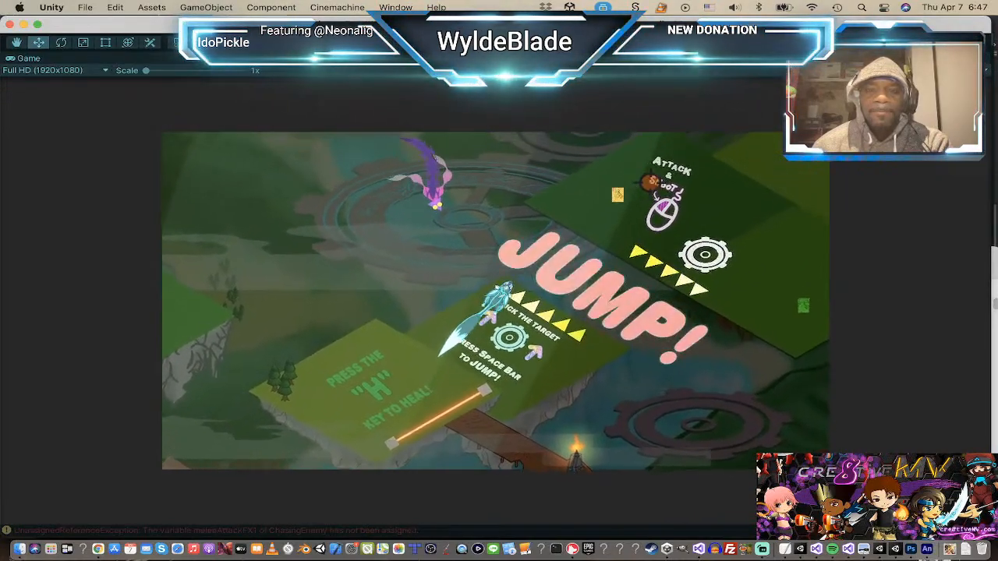
click(627, 286)
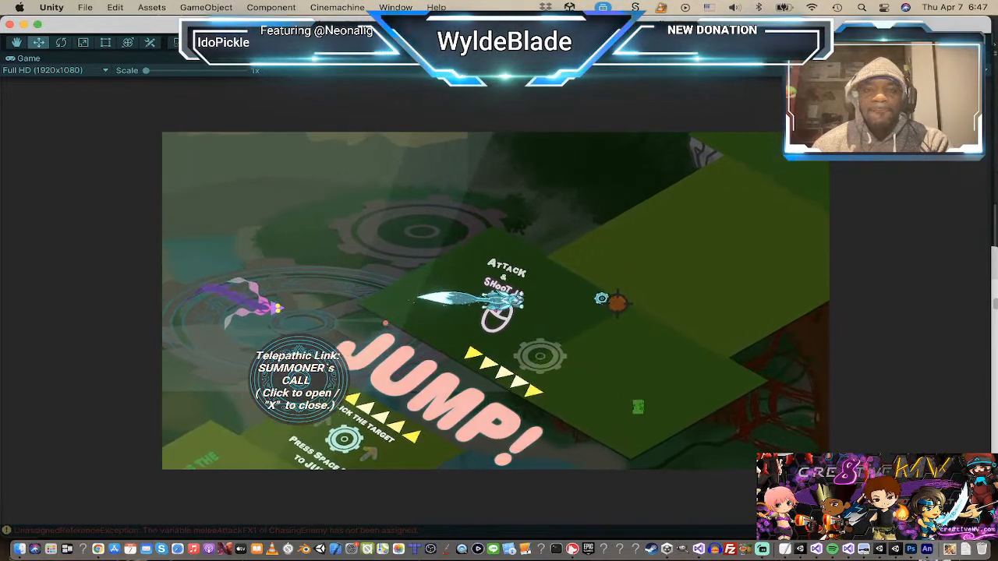
click(478, 389)
click(551, 364)
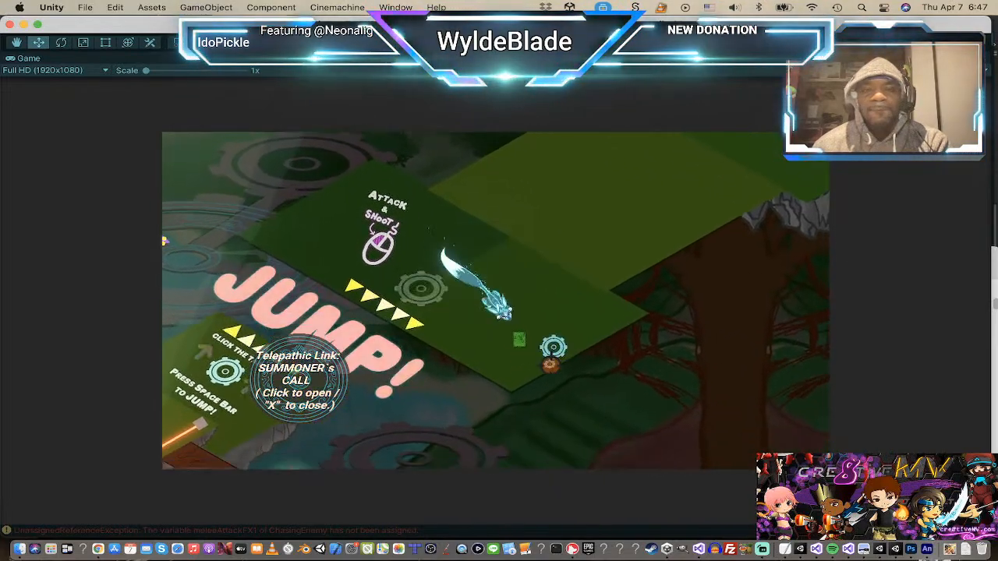
click(437, 244)
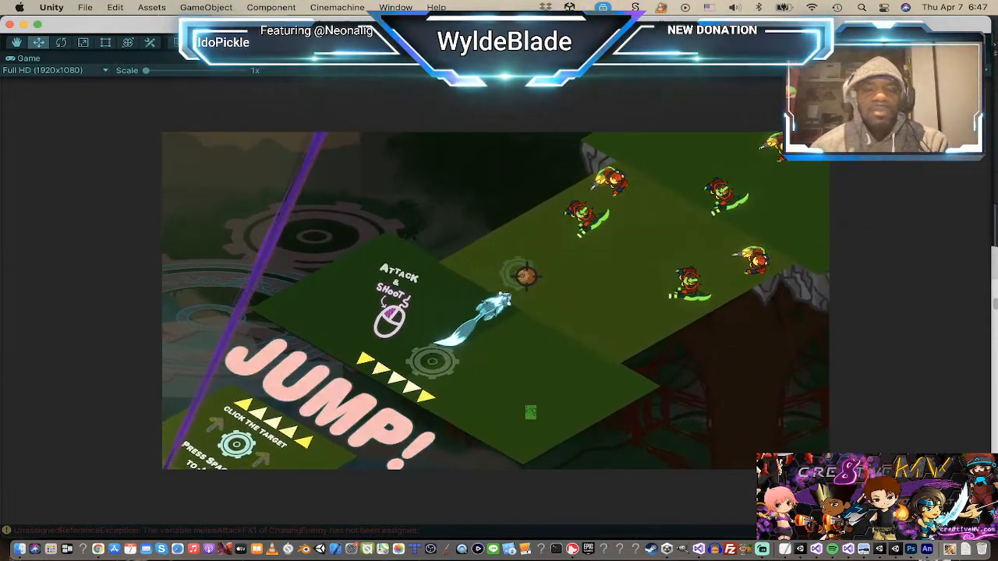
Step: Test the fan shot's crescent projectiles against the enemy group beyond the Attack & Shoot platform, and end the play-test
click(516, 337)
click(511, 328)
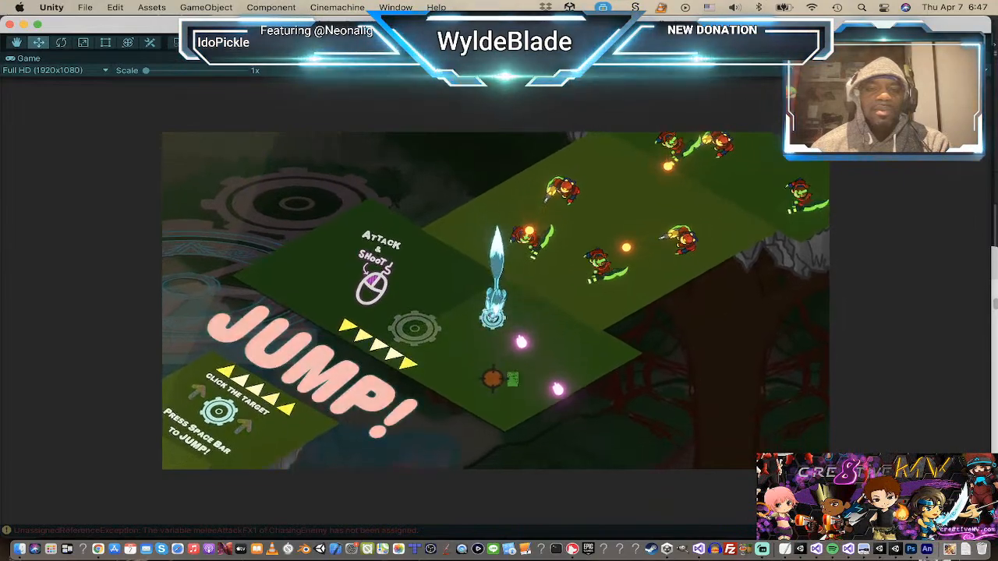
click(472, 257)
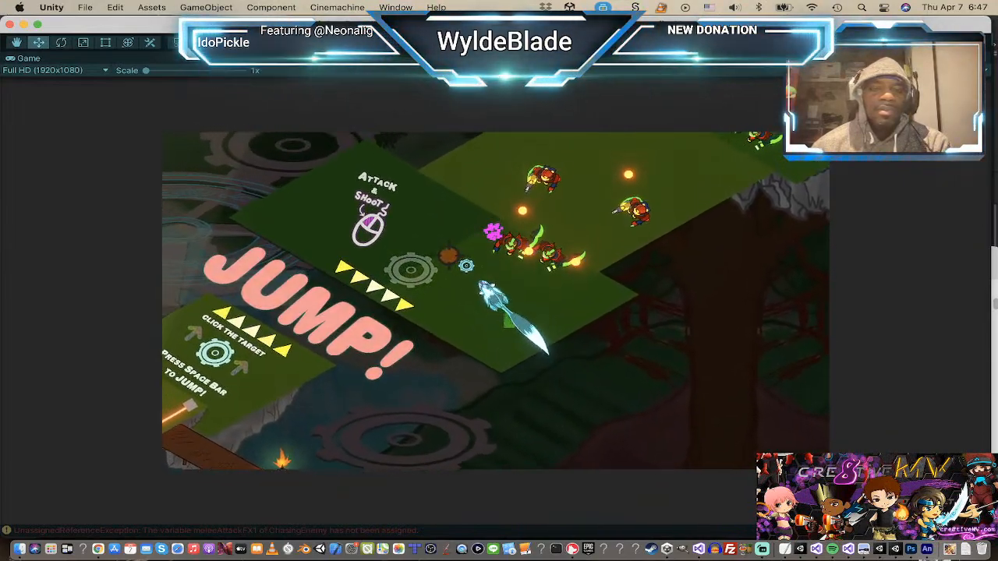
click(518, 284)
click(501, 383)
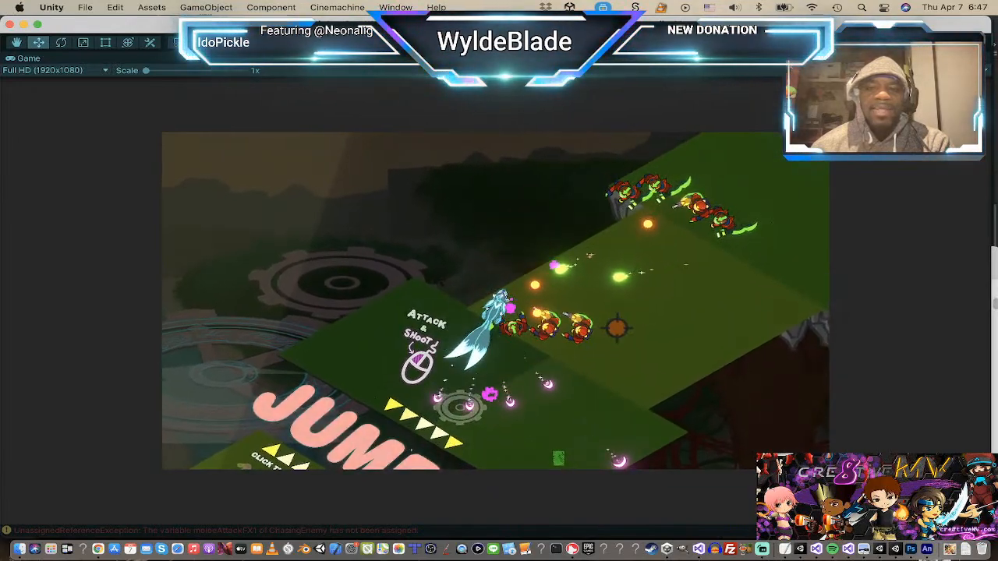
click(617, 328)
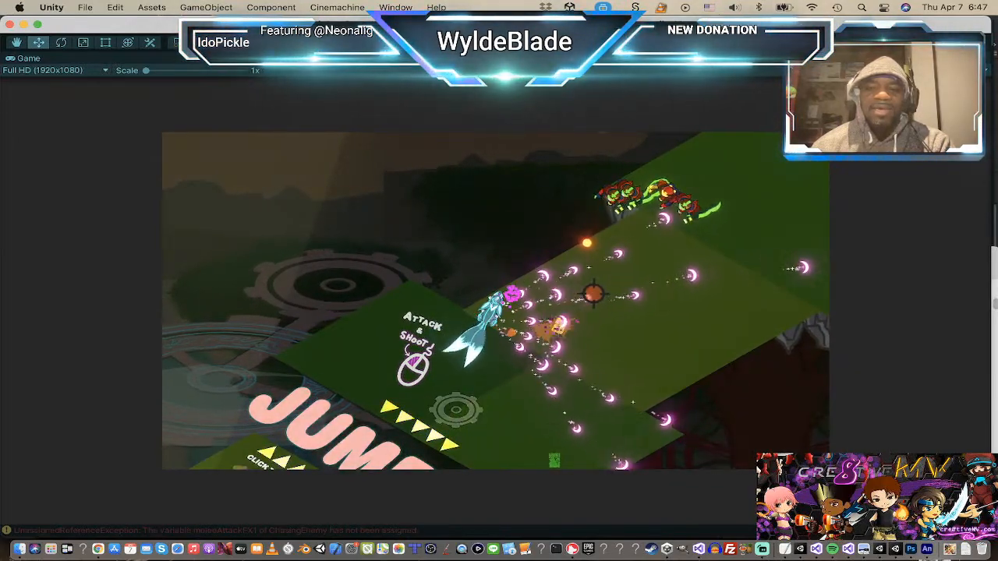
click(612, 259)
click(605, 204)
click(609, 204)
click(618, 206)
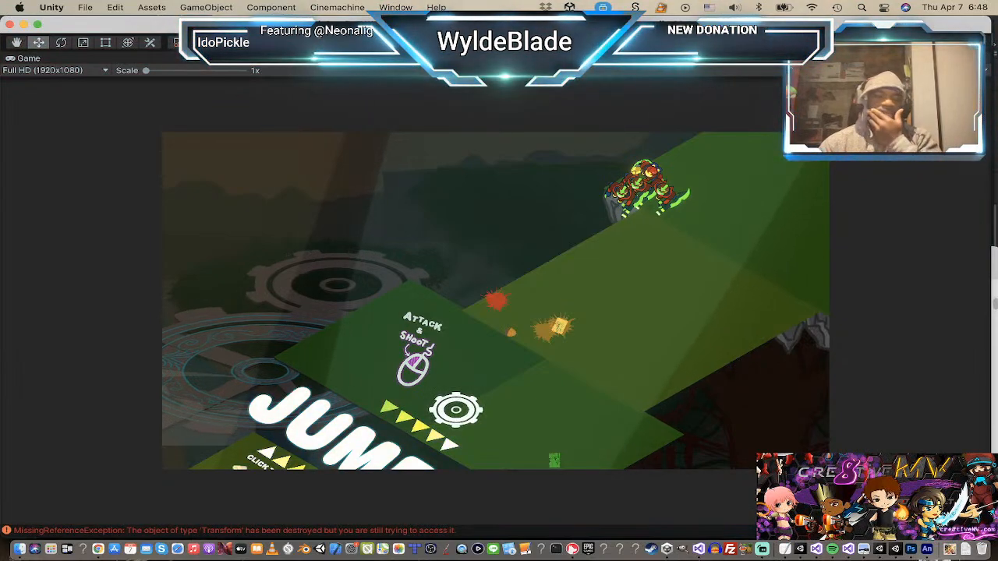
key(t)
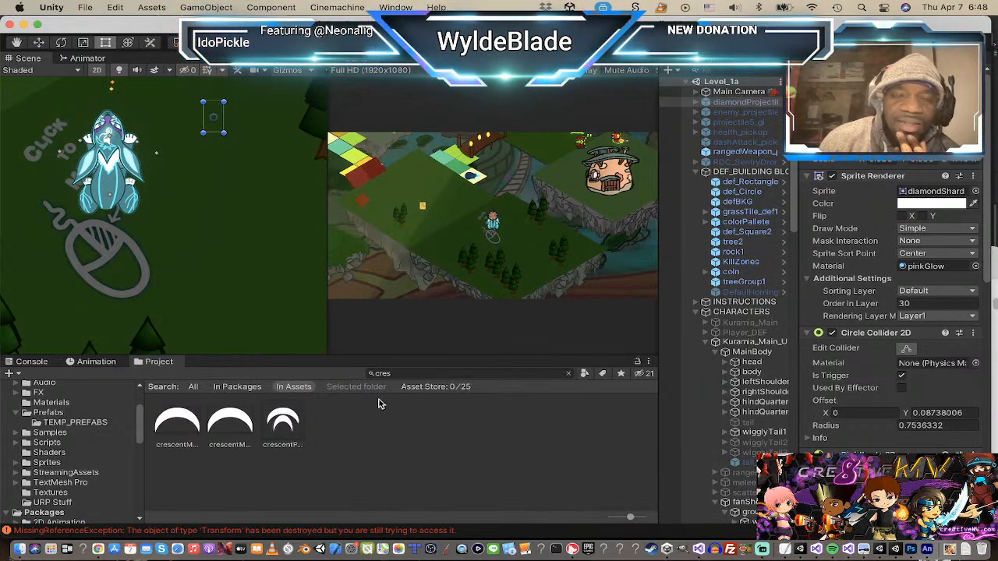
click(282, 426)
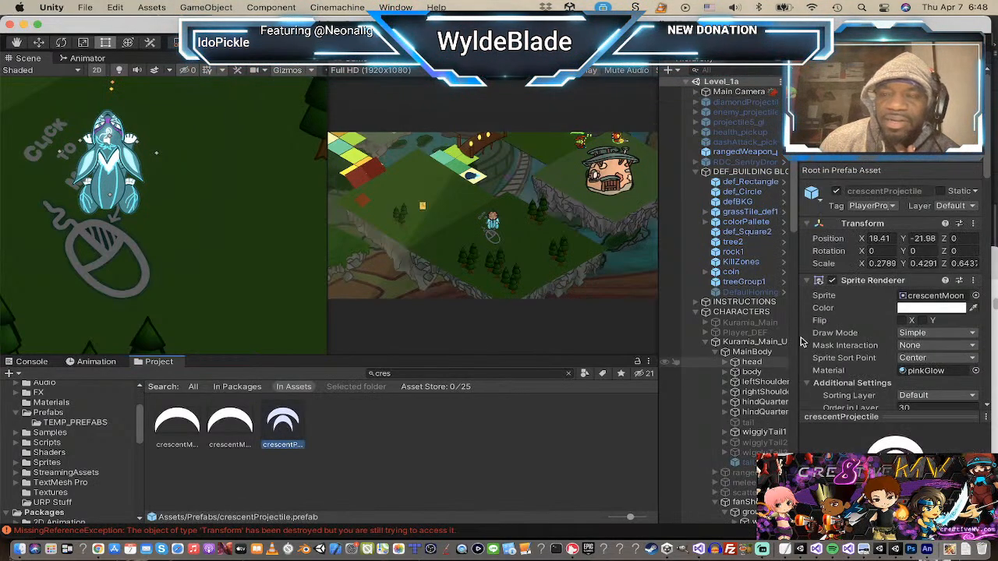
scroll(909, 315, down, 1)
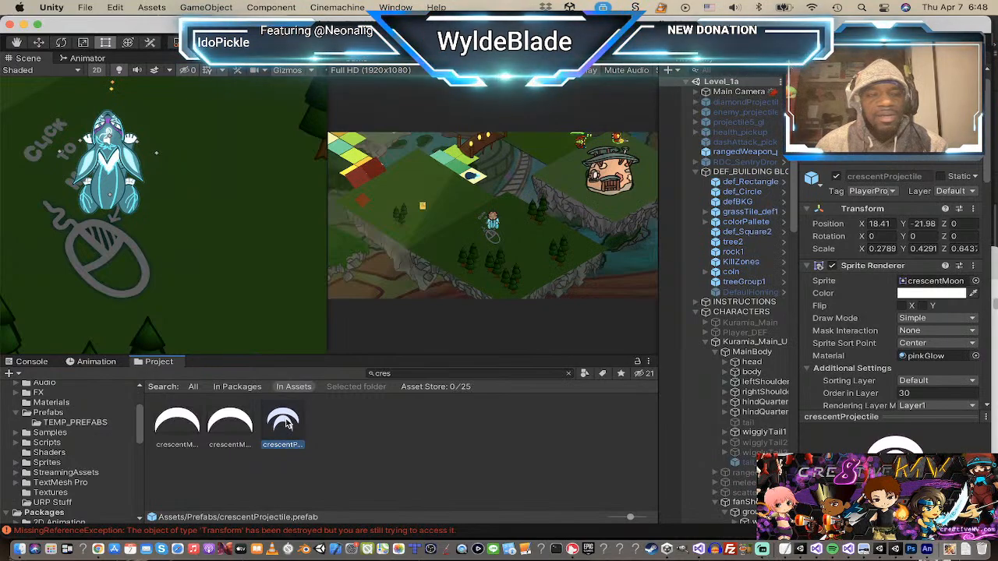
drag(287, 423, 215, 230)
key(super+z)
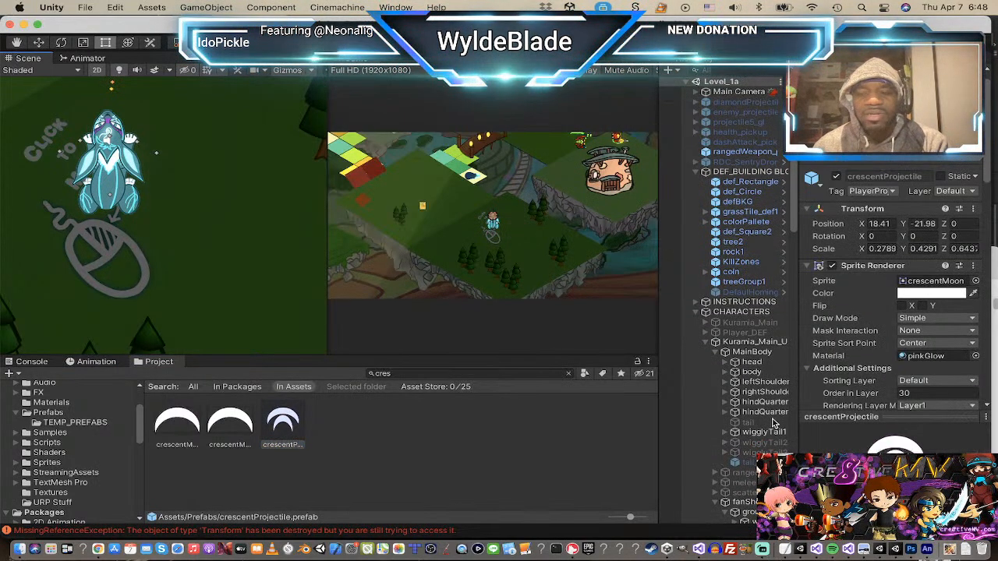
Step: Reactivate the existing crescentProjectile object in the scene
scroll(761, 453, down, 10)
scroll(760, 452, down, 15)
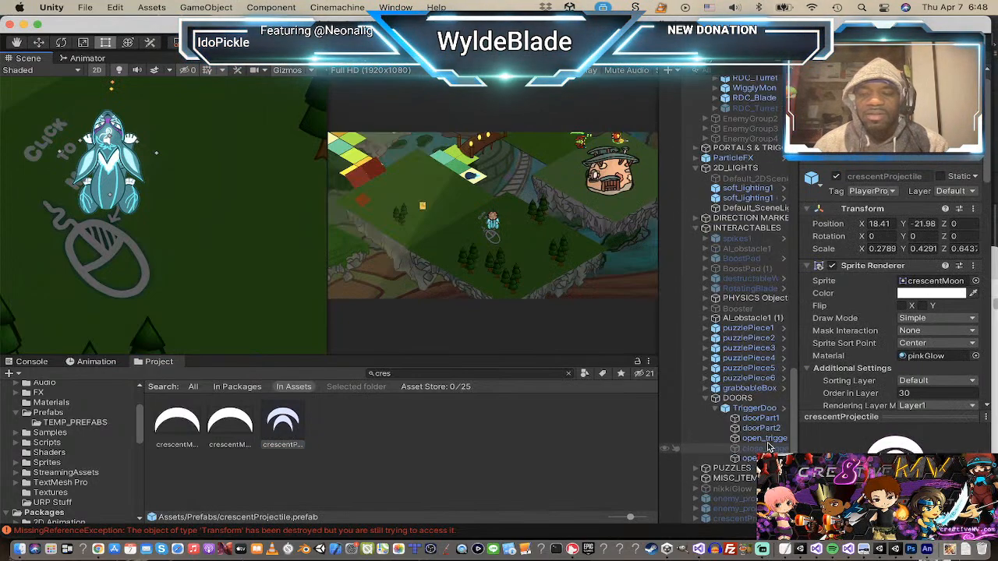
click(750, 520)
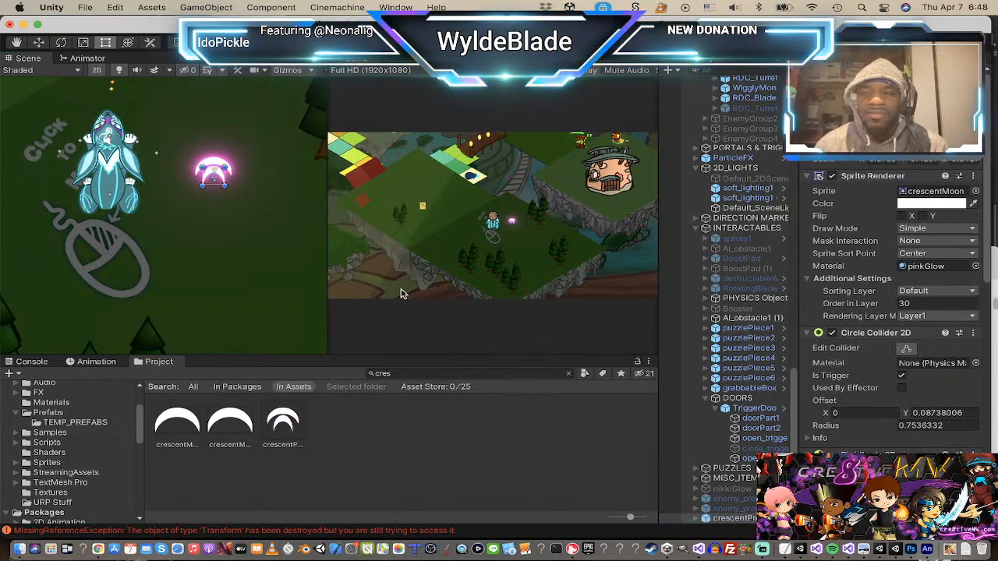
click(214, 163)
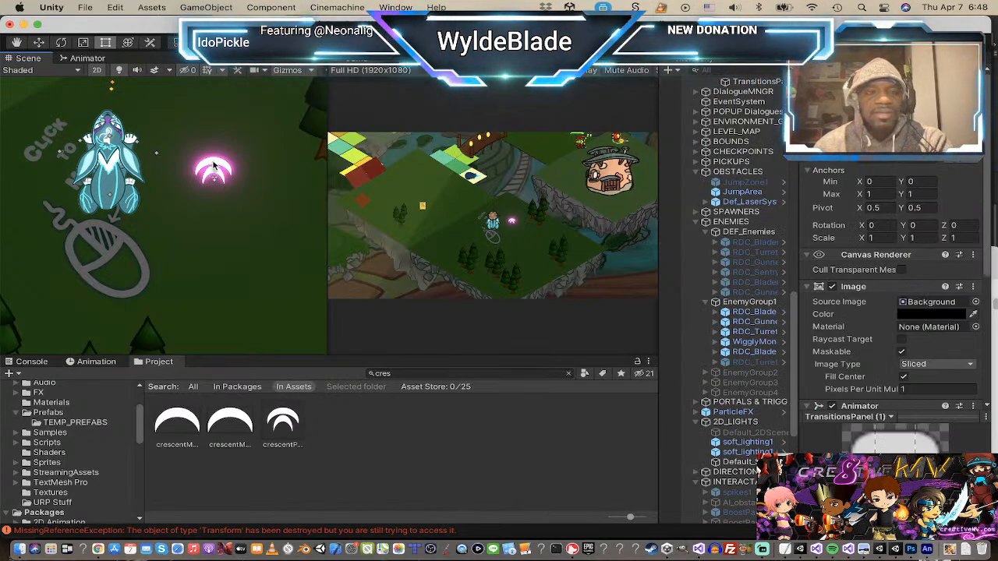
key(super+d)
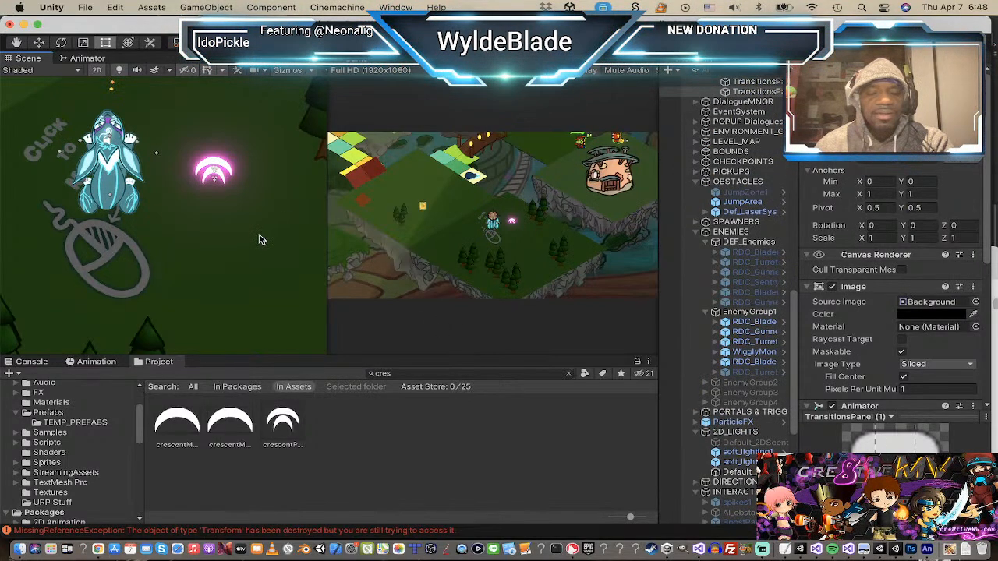
key(w)
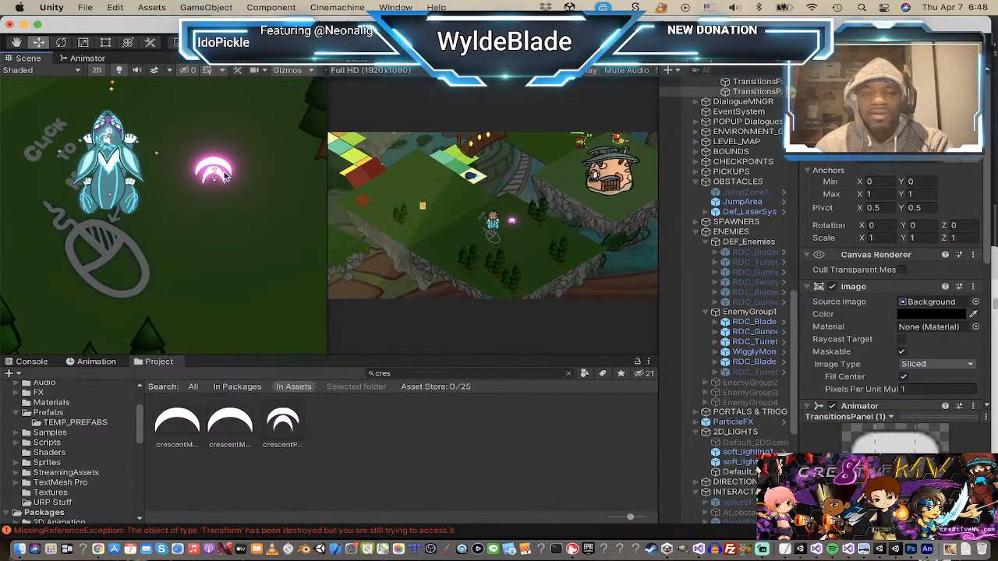
scroll(716, 355, down, 5)
scroll(756, 288, up, 7)
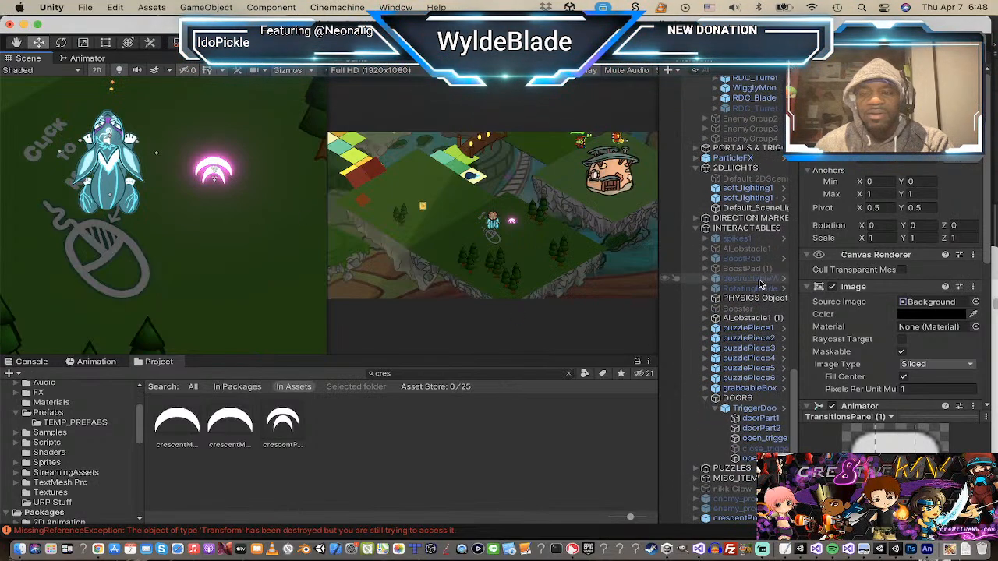
scroll(761, 283, up, 5)
key(super+z)
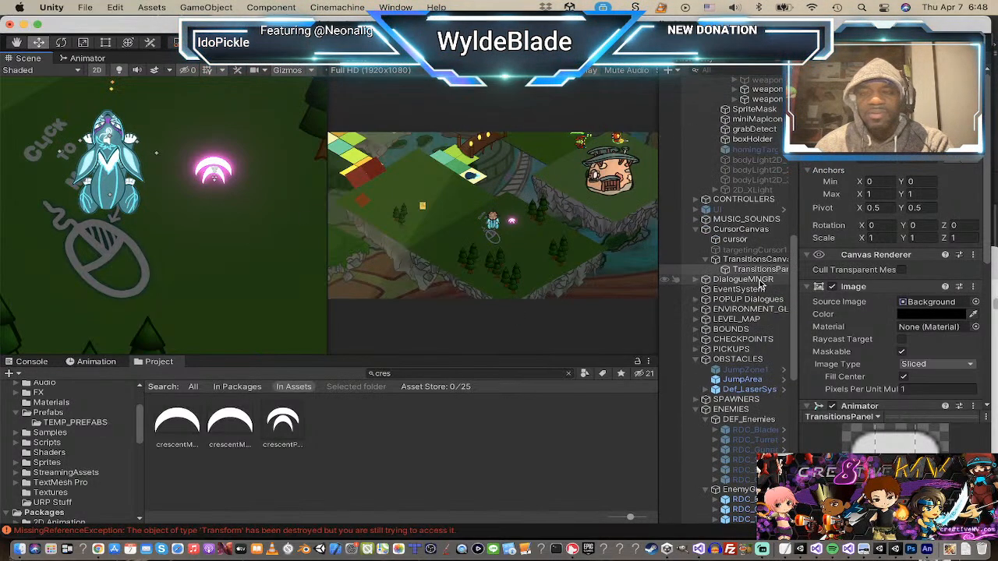
Step: Duplicate the crescentProjectile scene object, place the copy directly beside the original, and bring up its Projectile script settings
scroll(755, 319, down, 10)
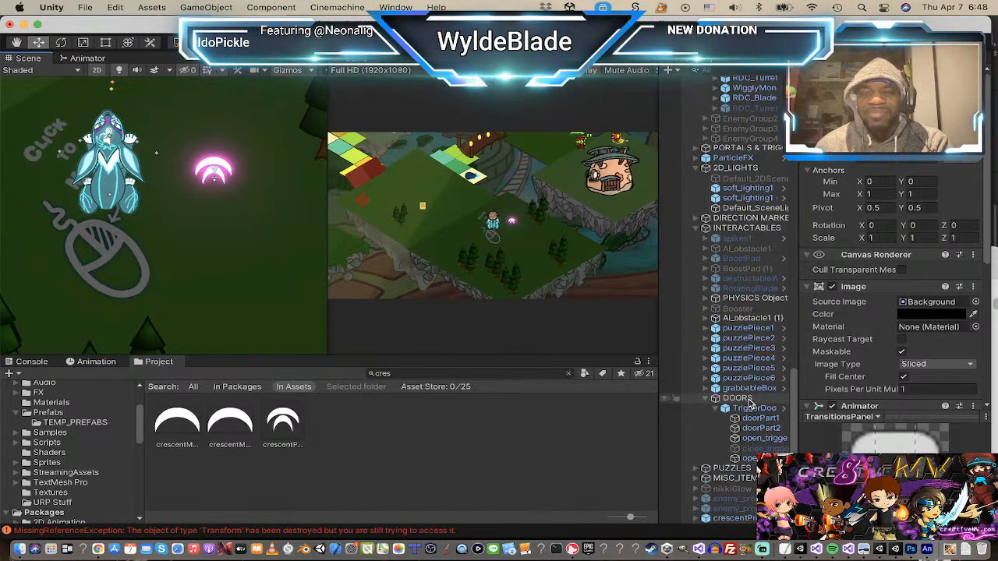
click(737, 518)
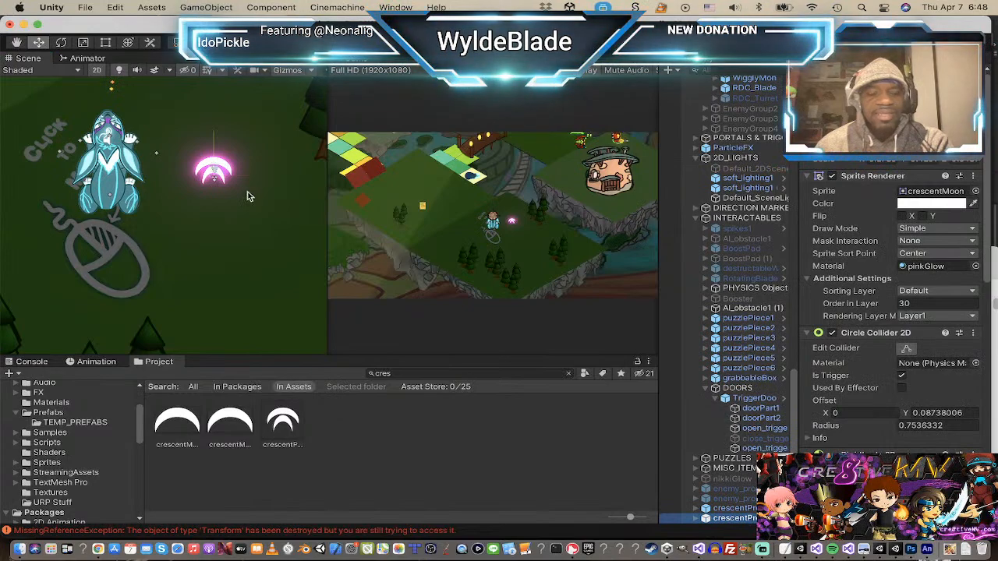
drag(251, 178, 296, 178)
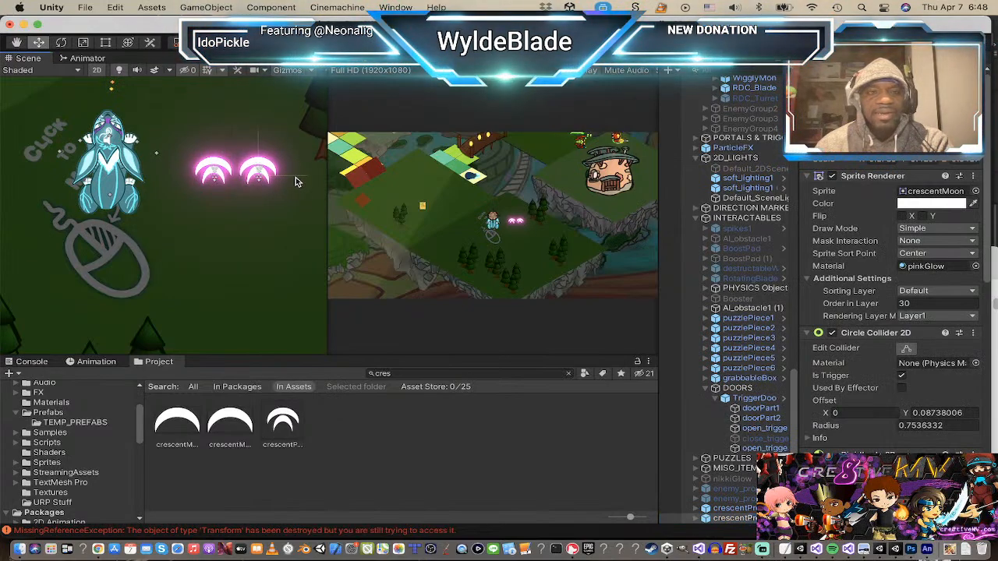
scroll(893, 289, down, 10)
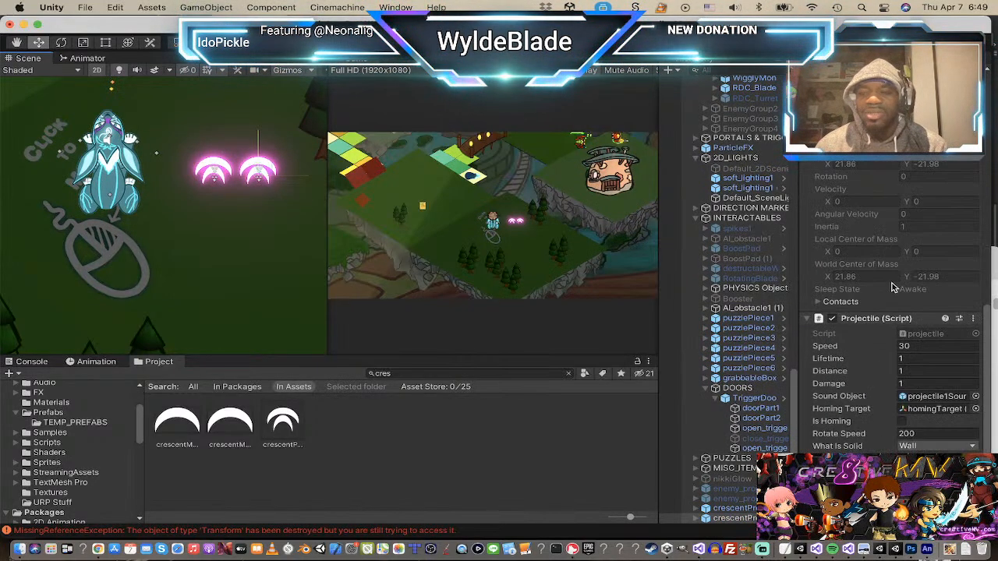
Step: Locate the duplicate crescent's pinkGlow material in the project's Shaders folder and inspect the shannonProjBlue material there
scroll(946, 343, up, 5)
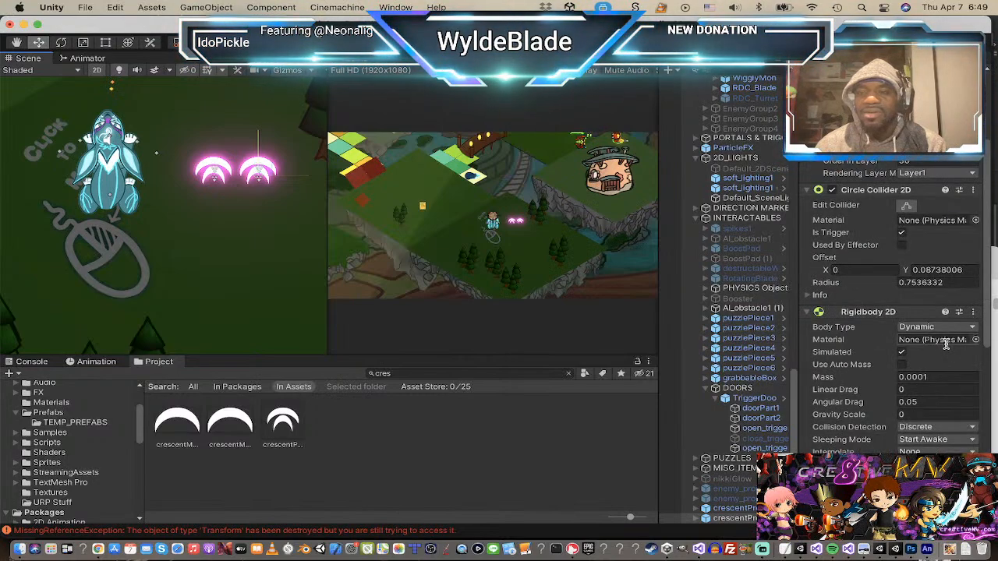
scroll(945, 343, up, 3)
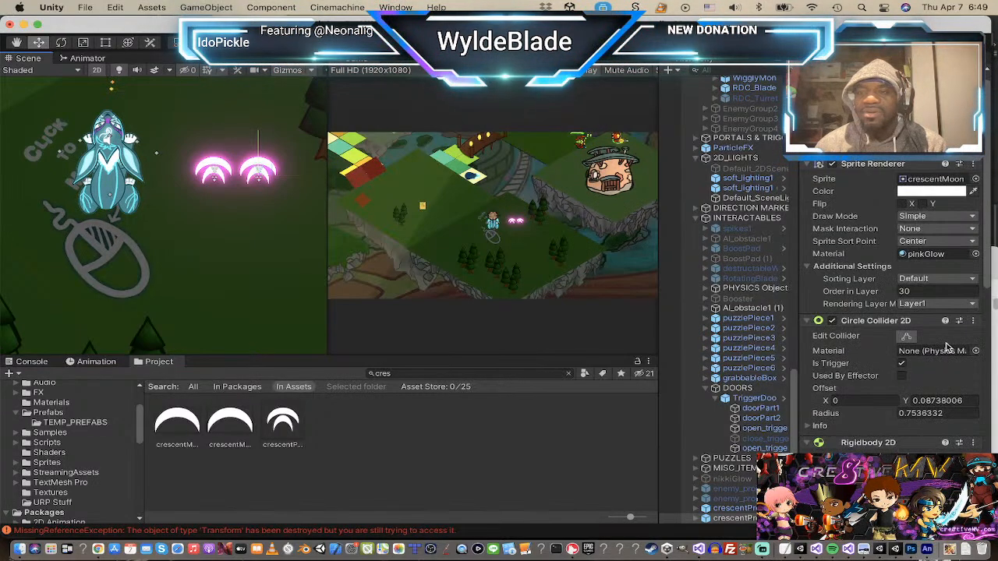
click(950, 256)
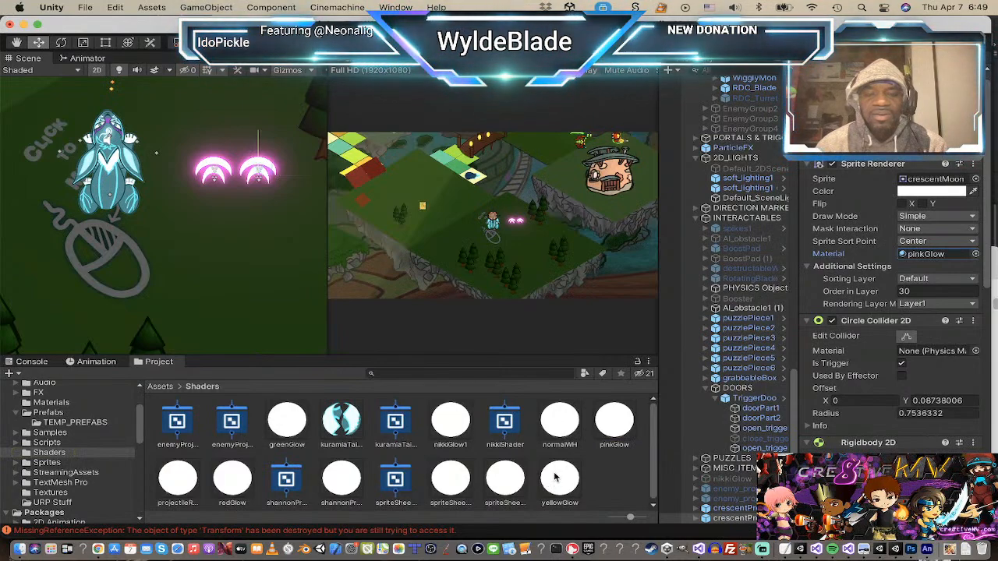
click(341, 479)
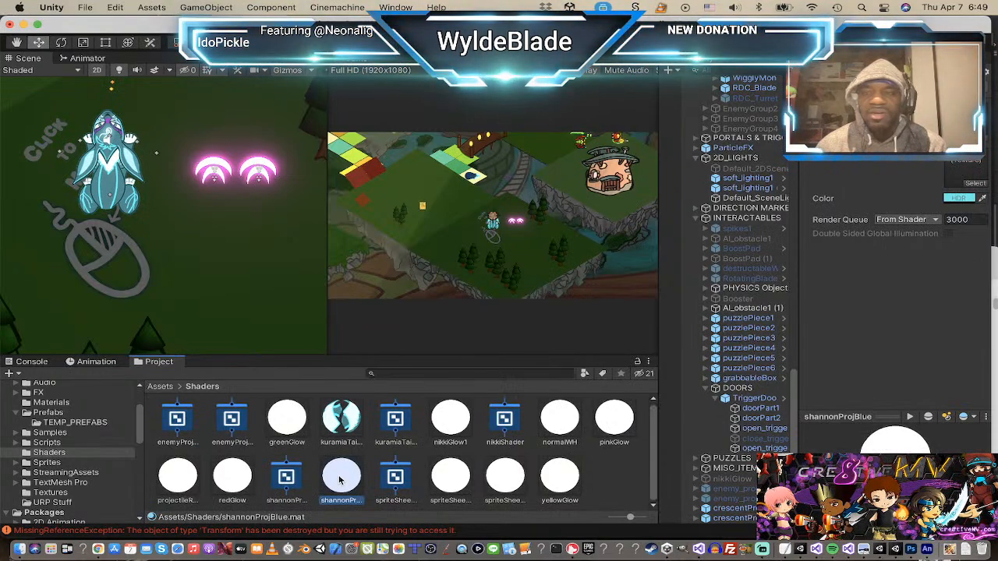
key(super+z)
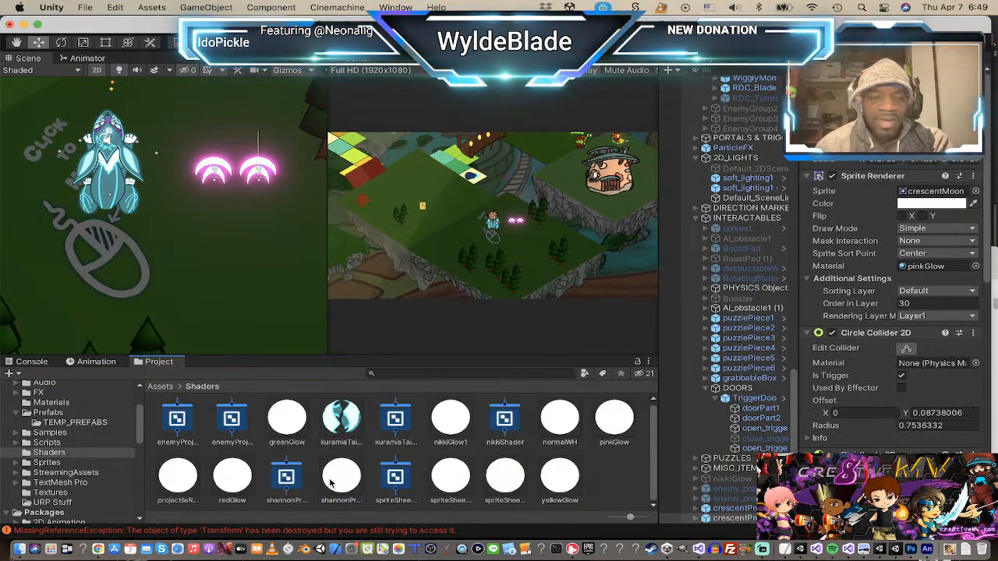
Step: Duplicate the redGlow material in the Shaders folder and name the copy blueGlow
click(234, 482)
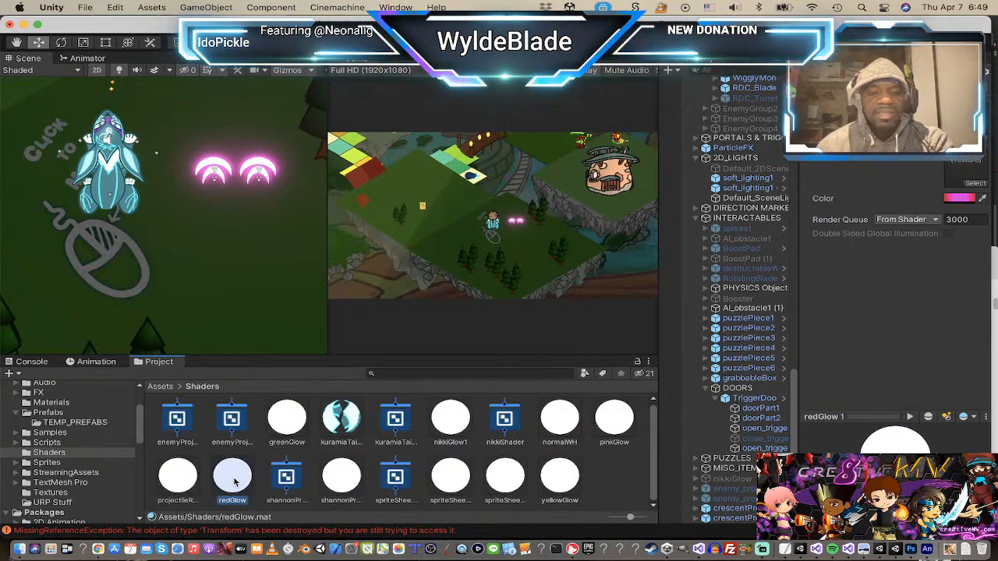
key(super+d)
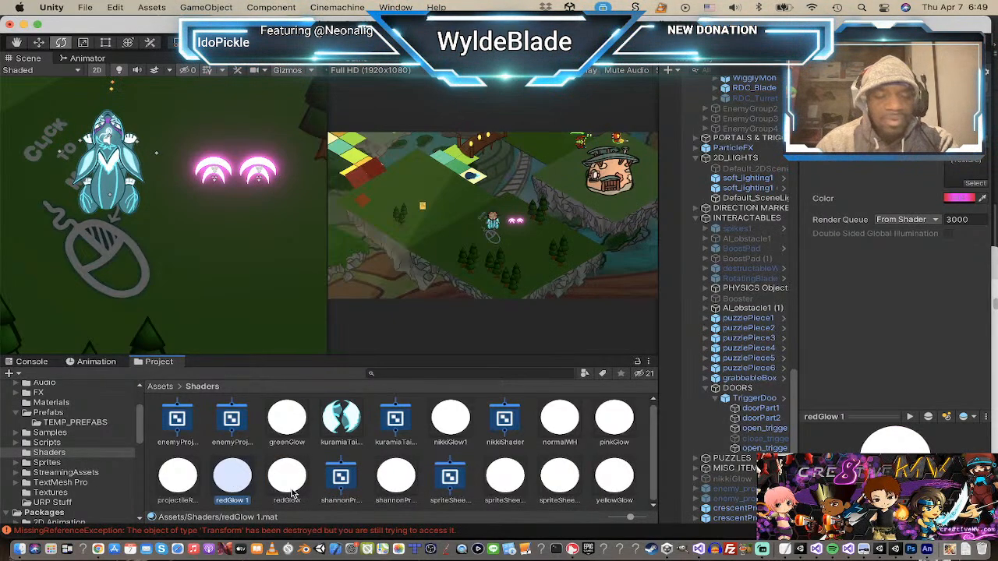
click(238, 501)
text(blue)
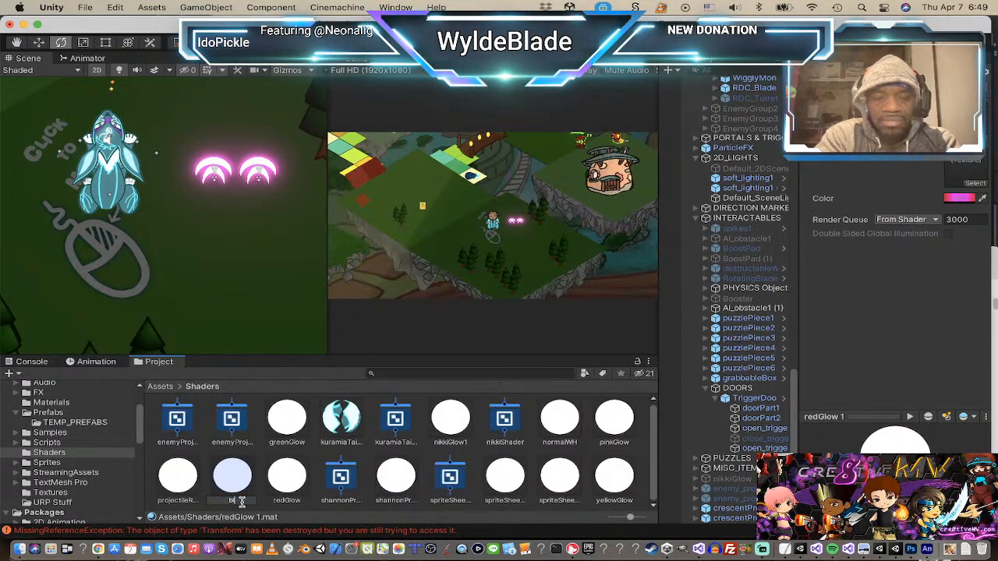
text(Glow)
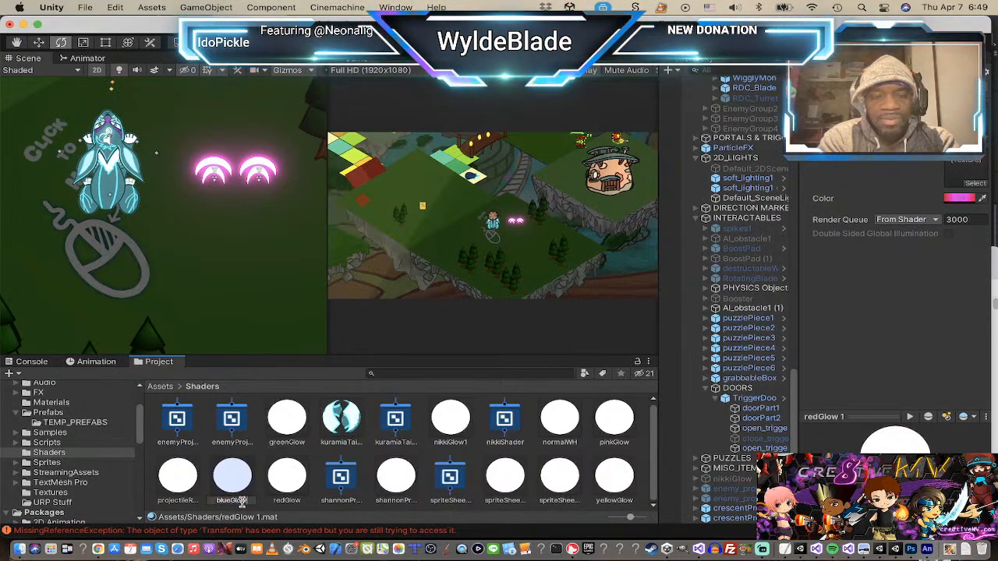
key(Return)
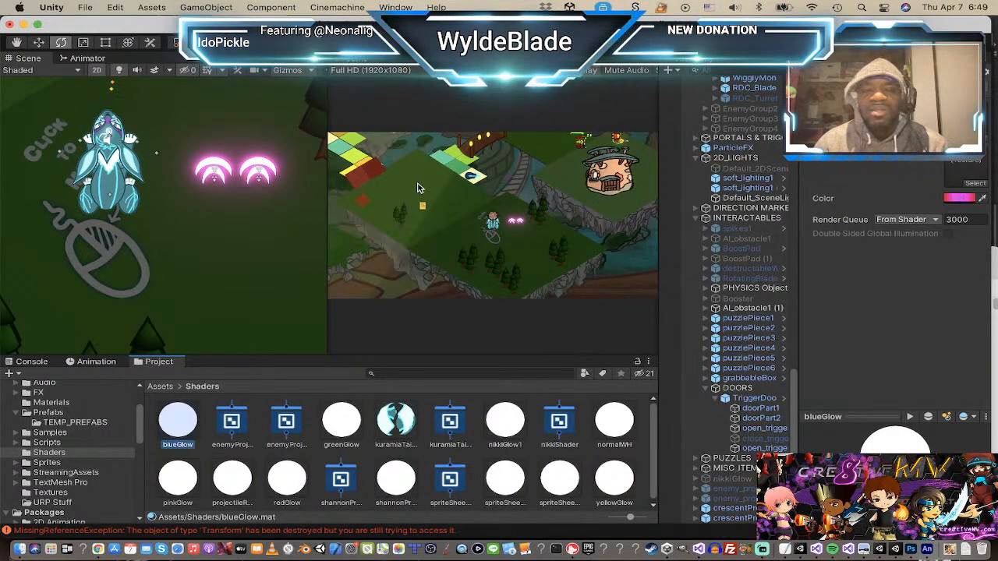
Step: Change the blueGlow material's HDR colour to a cyan-blue hue
click(968, 199)
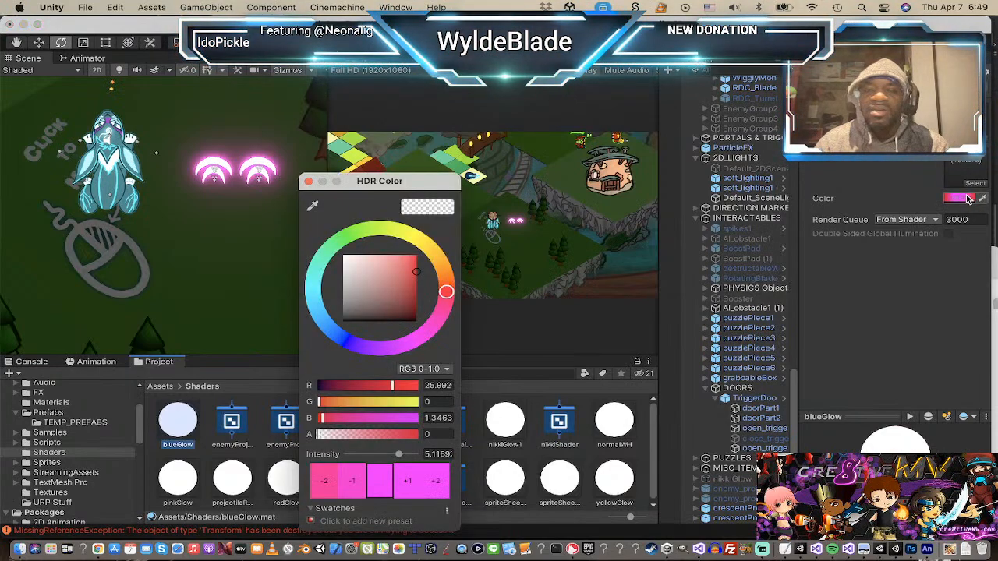
click(968, 200)
click(970, 200)
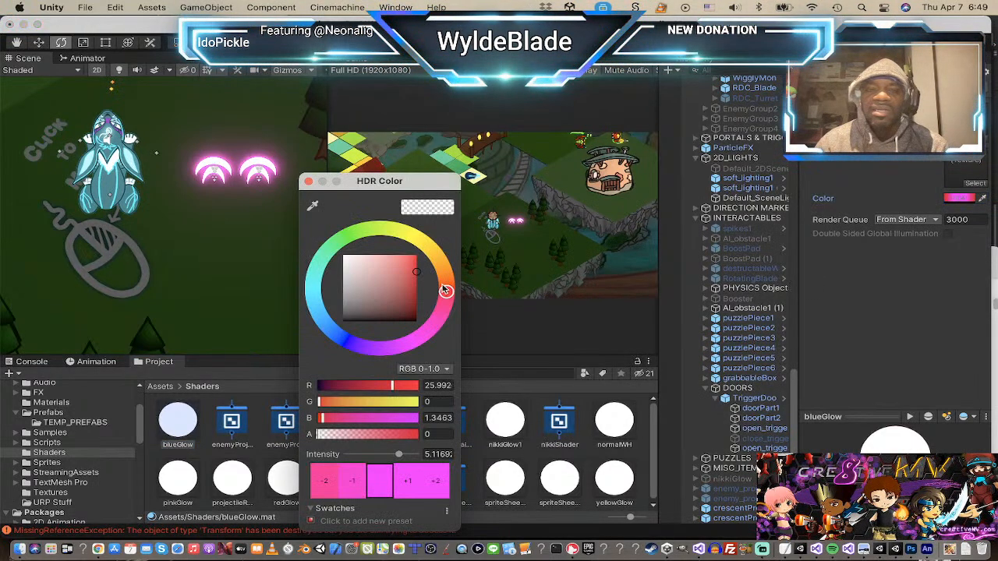
drag(449, 292, 308, 291)
click(308, 181)
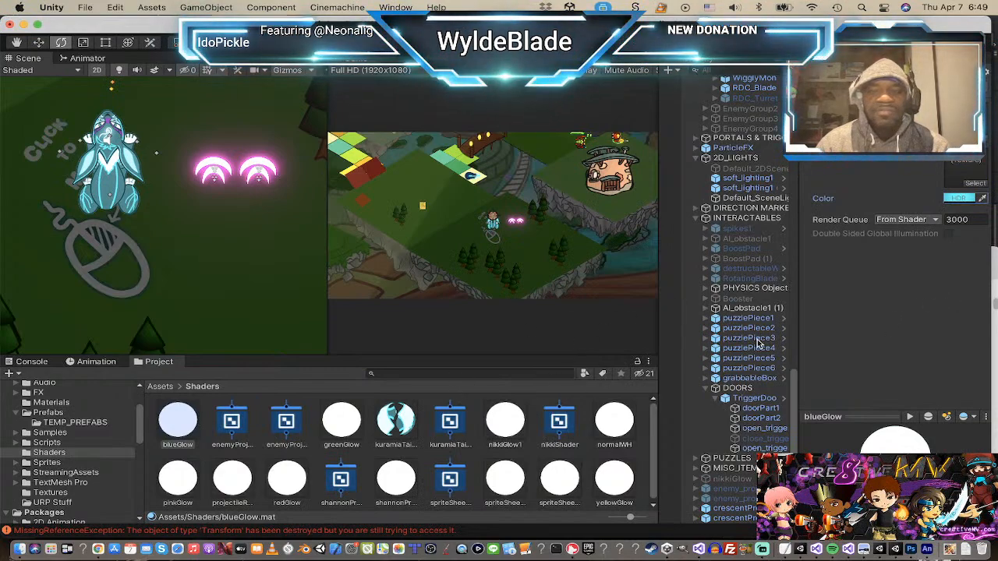
Step: Assign the blueGlow material to the Sprite Renderer of the duplicated crescentProjectile object
click(729, 517)
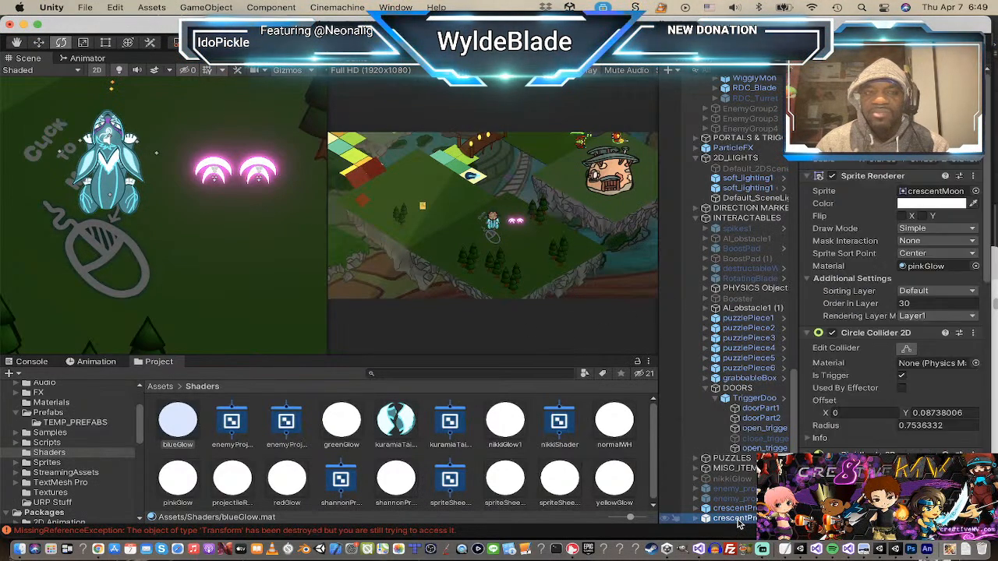
click(965, 268)
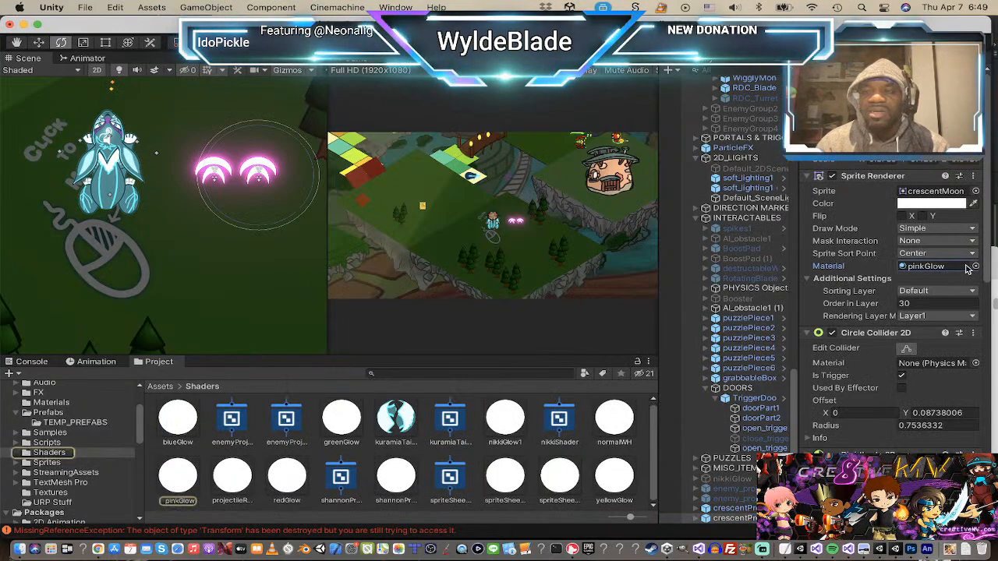
click(178, 423)
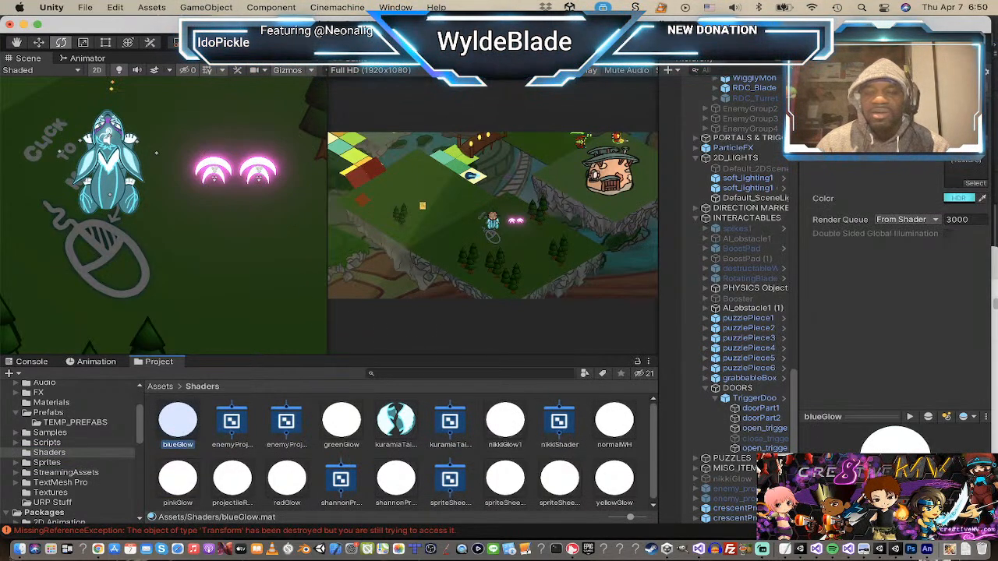
click(744, 518)
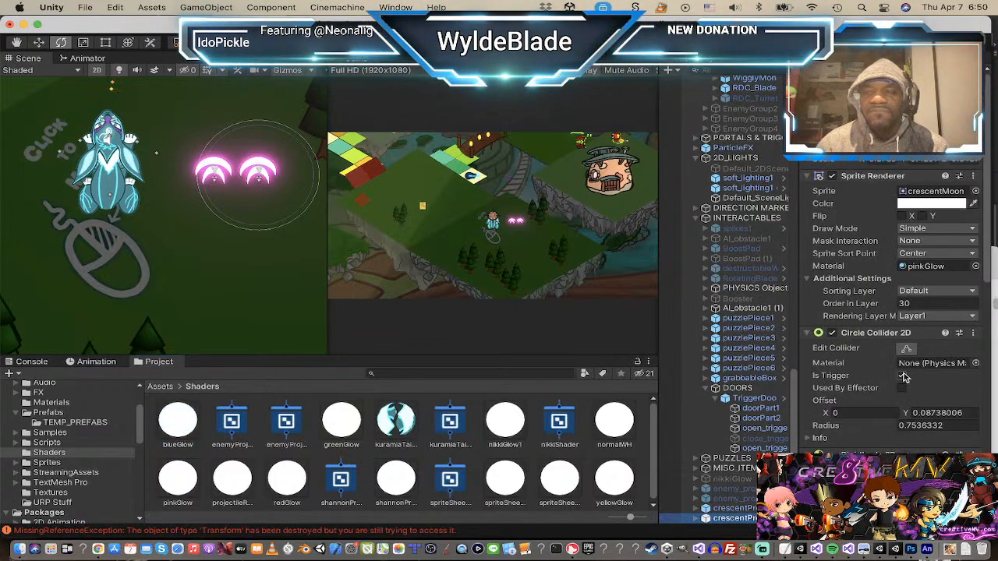
click(976, 268)
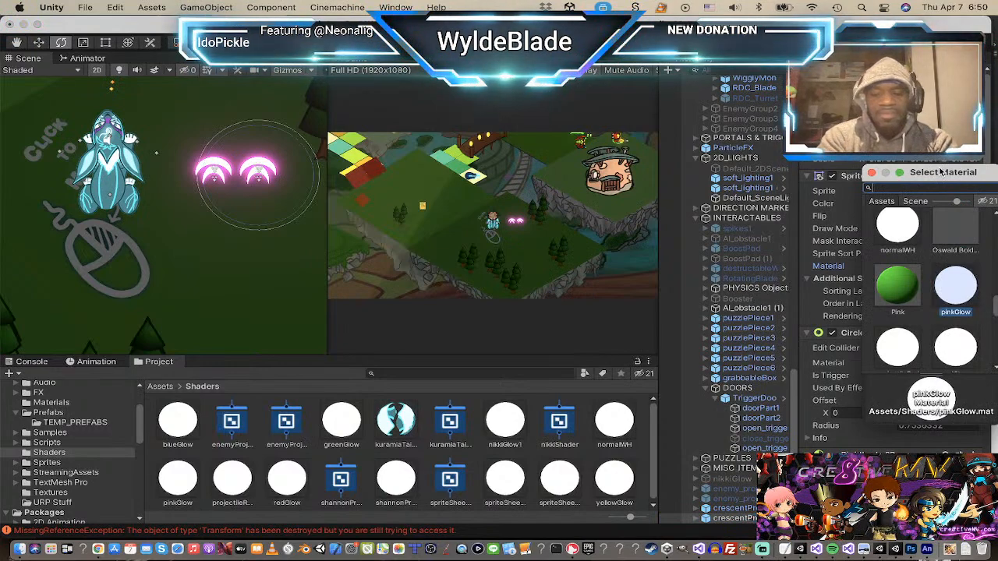
text(blue)
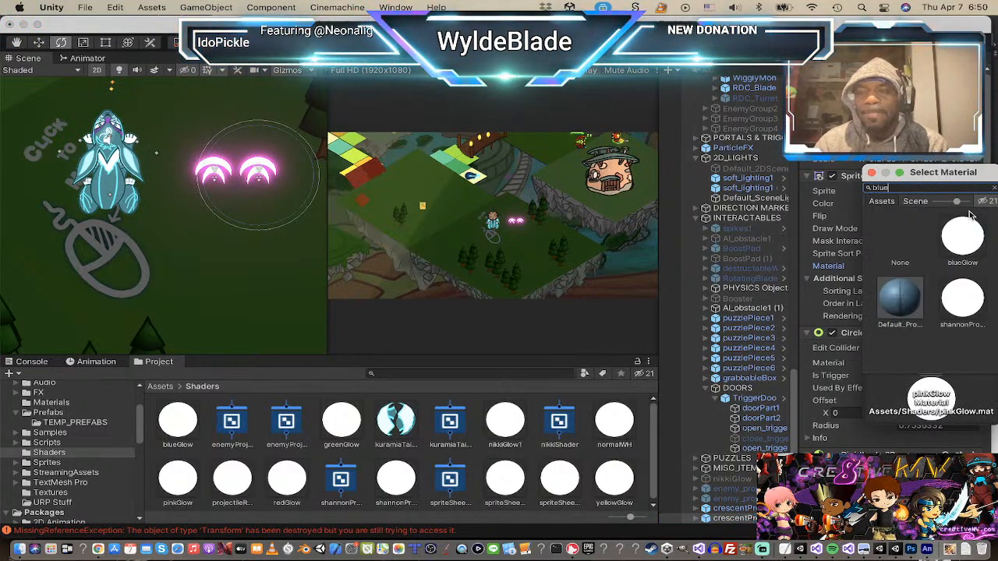
click(967, 237)
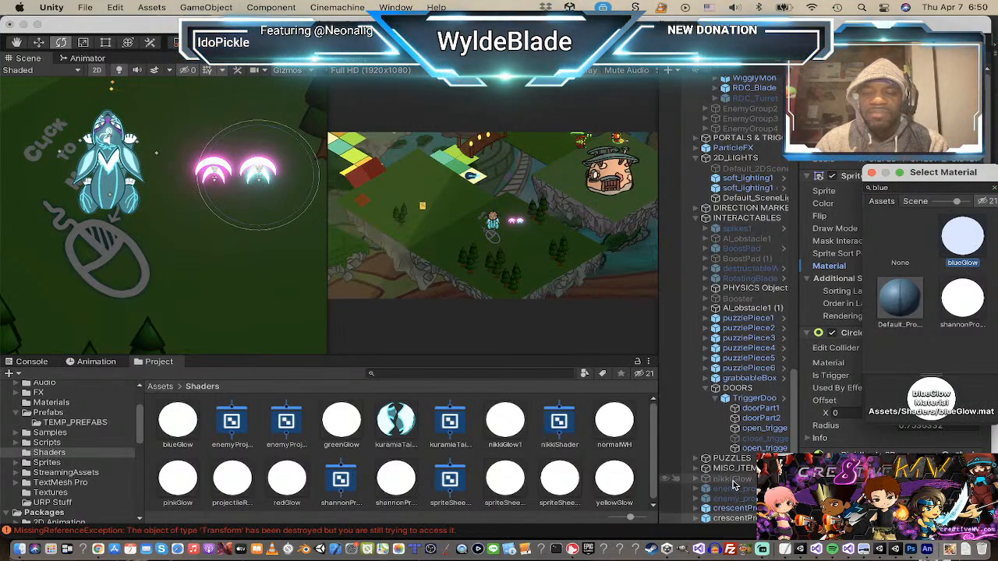
Step: Assign blueGlow to the Sprite Renderer of the crescent child nested inside the duplicated projectile
click(696, 519)
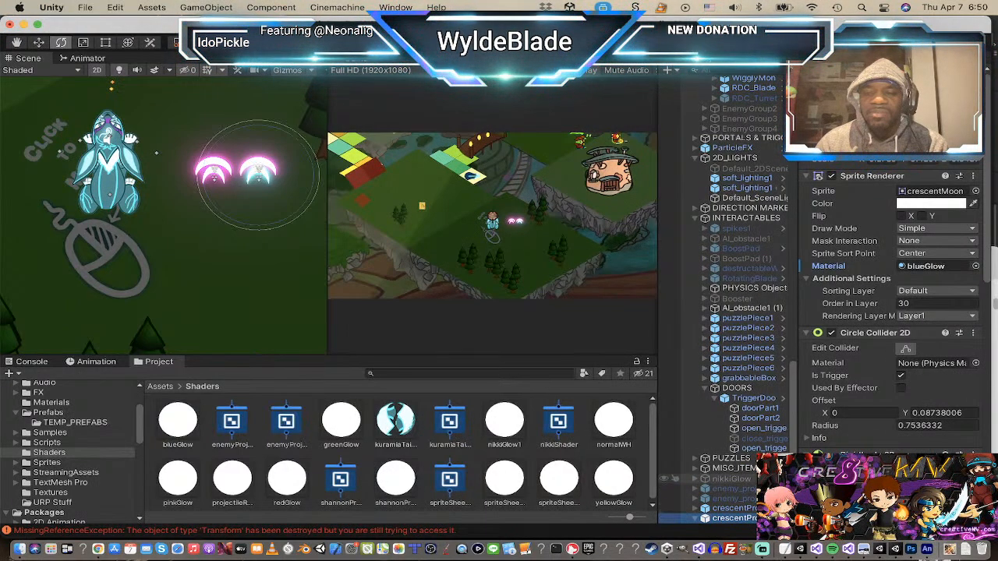
scroll(706, 471, down, 2)
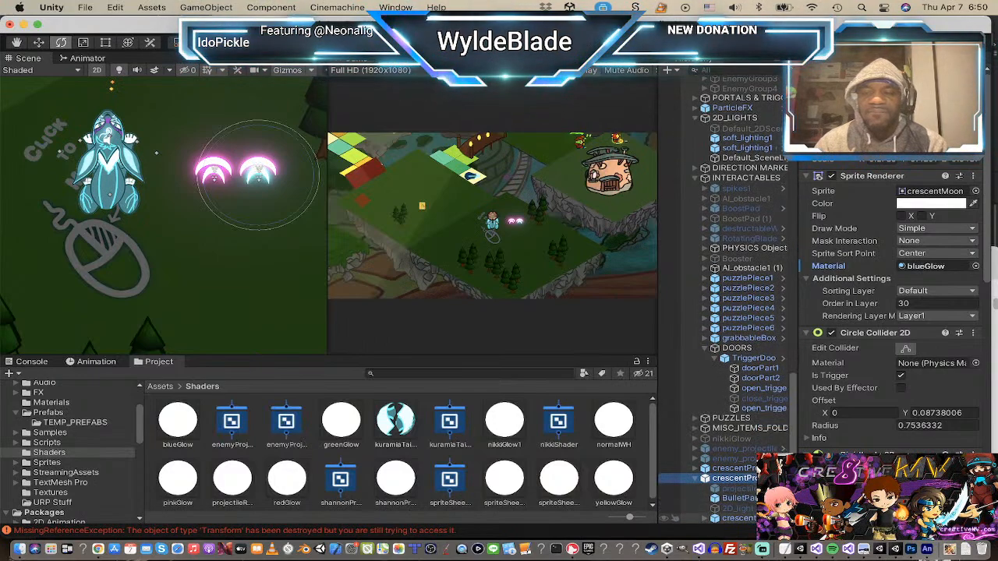
shift+click(739, 518)
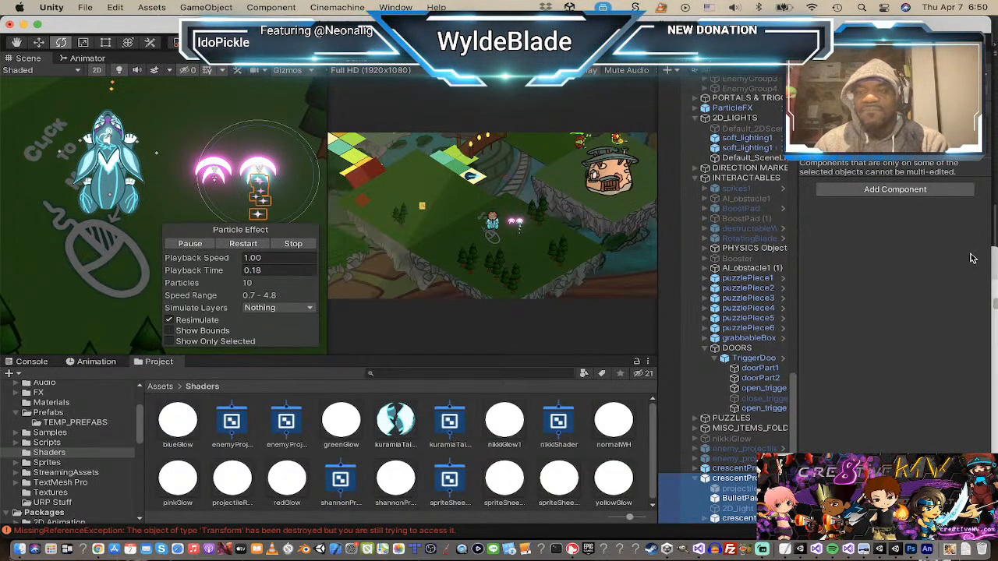
click(739, 518)
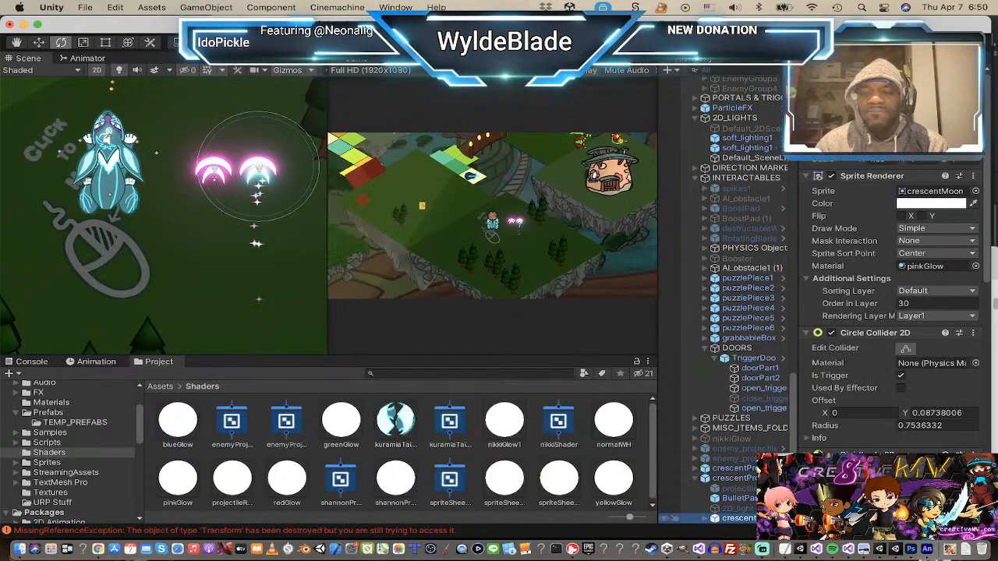
click(975, 266)
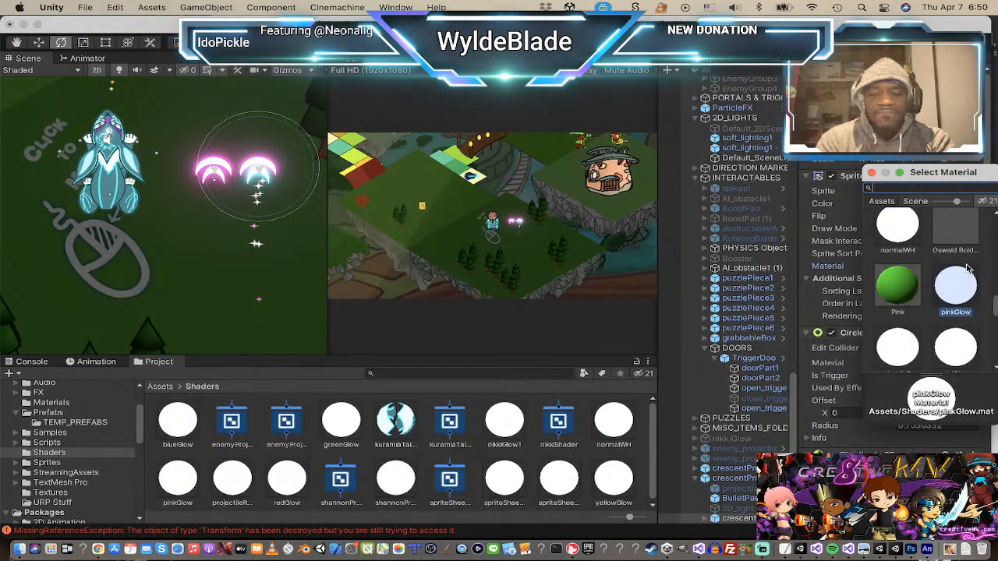
text(blue)
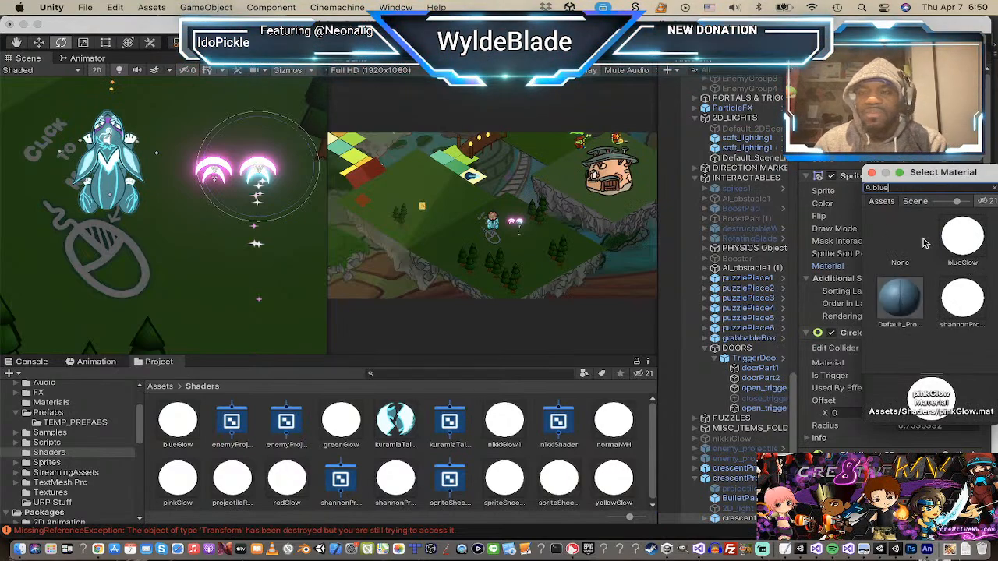
click(967, 242)
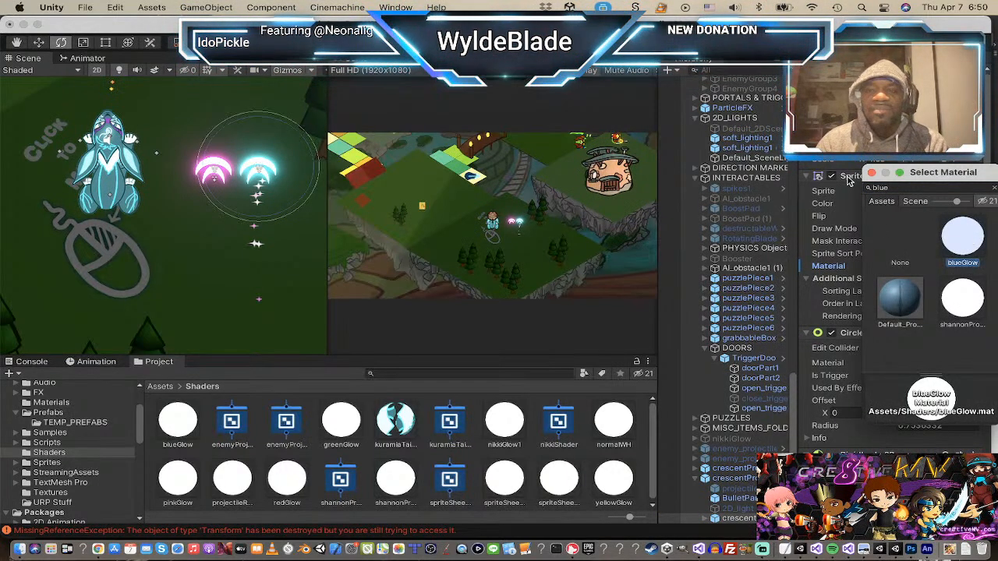
click(873, 173)
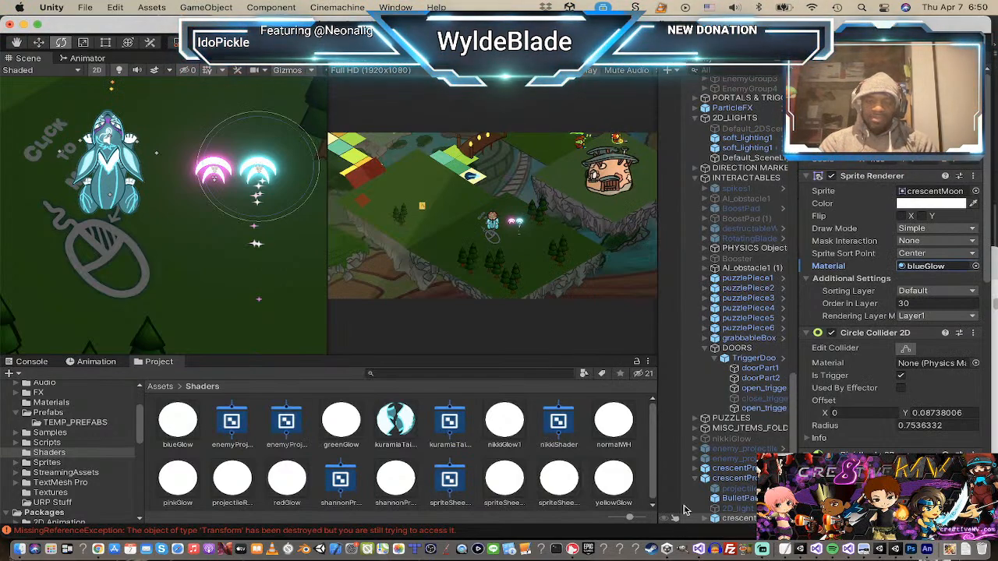
Step: Rename the duplicated crescentProjectile object, replacing its number suffix with a blue suffix
click(739, 479)
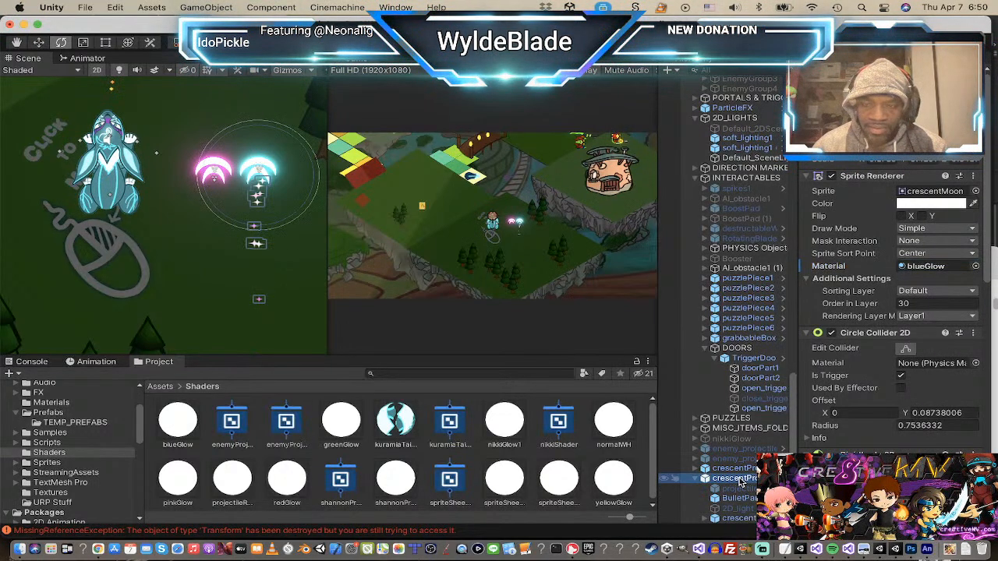
click(740, 480)
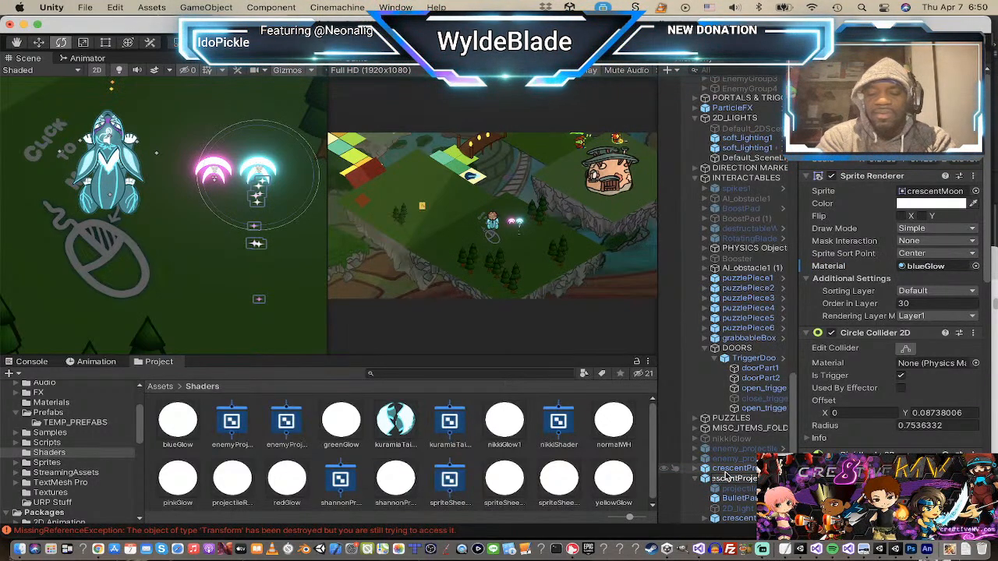
key(BackSpace)
key(BackSpace)
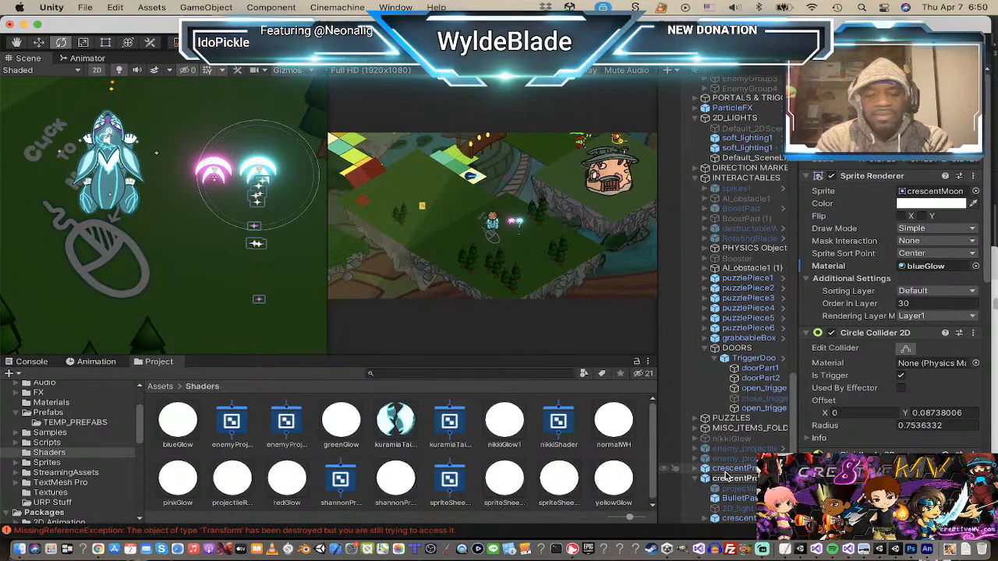
text(Blu)
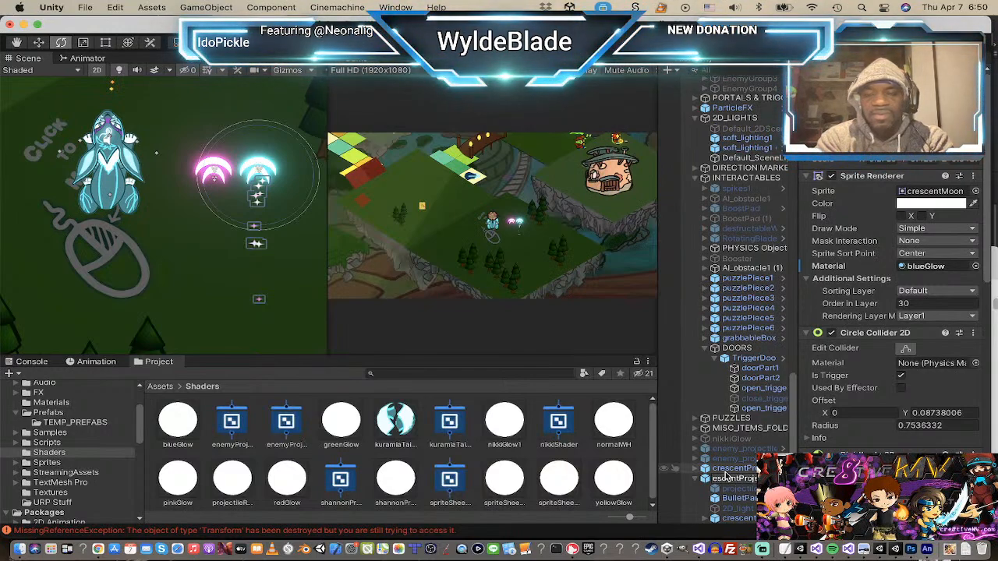
key(Return)
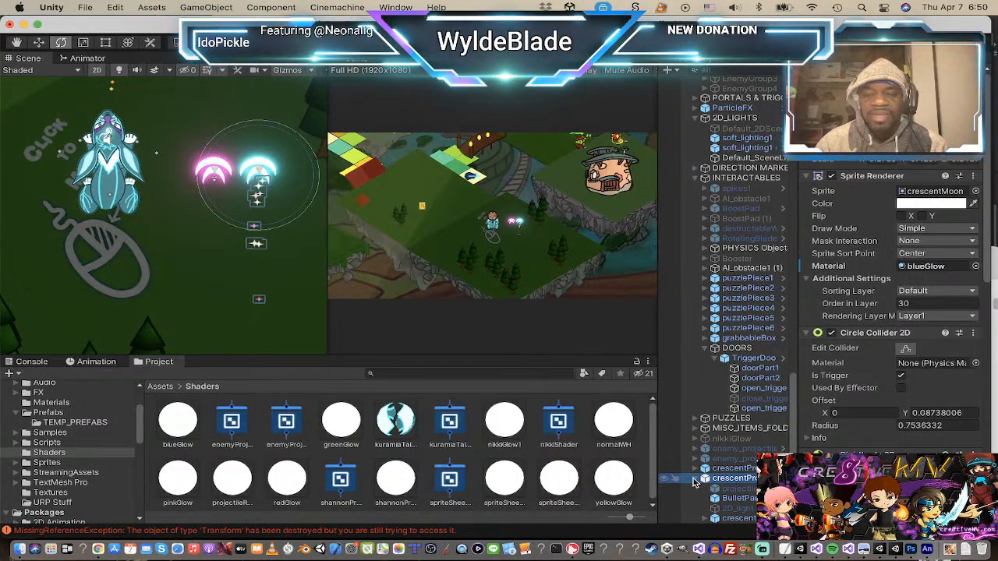
Step: Save crescentProjectileBL as an original prefab in the Prefabs folder and deactivate both crescent projectile objects in the scene
click(694, 479)
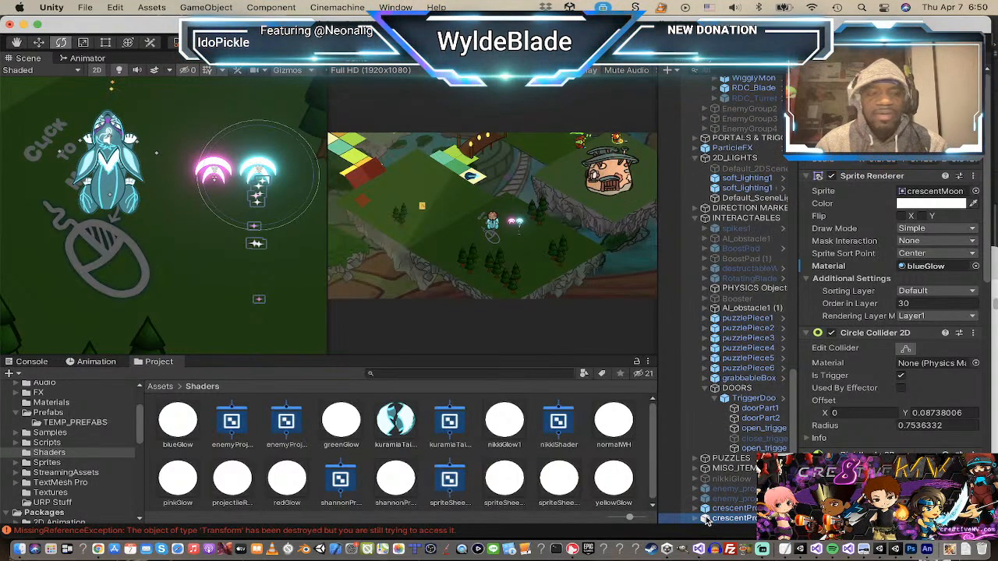
drag(706, 520, 66, 419)
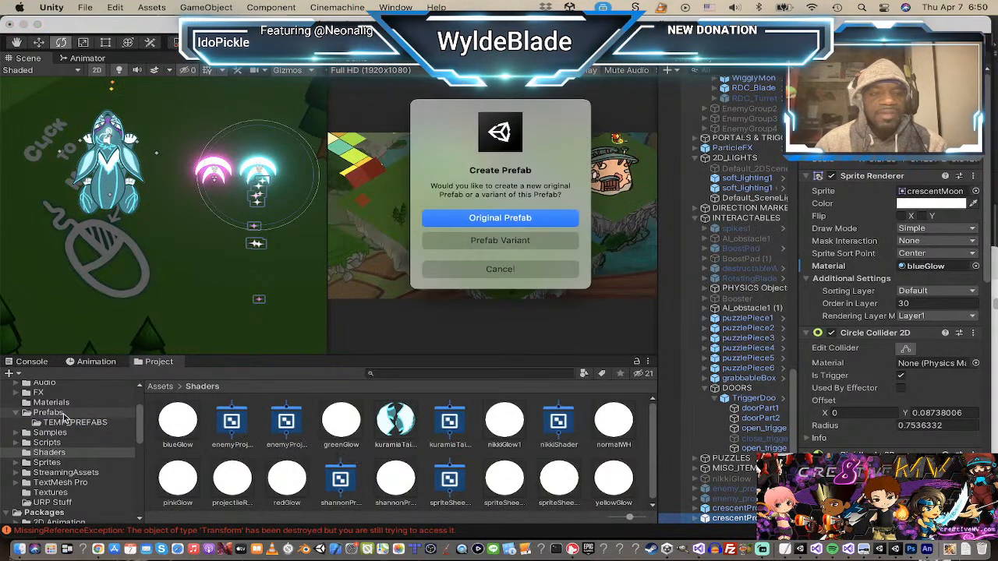
click(523, 219)
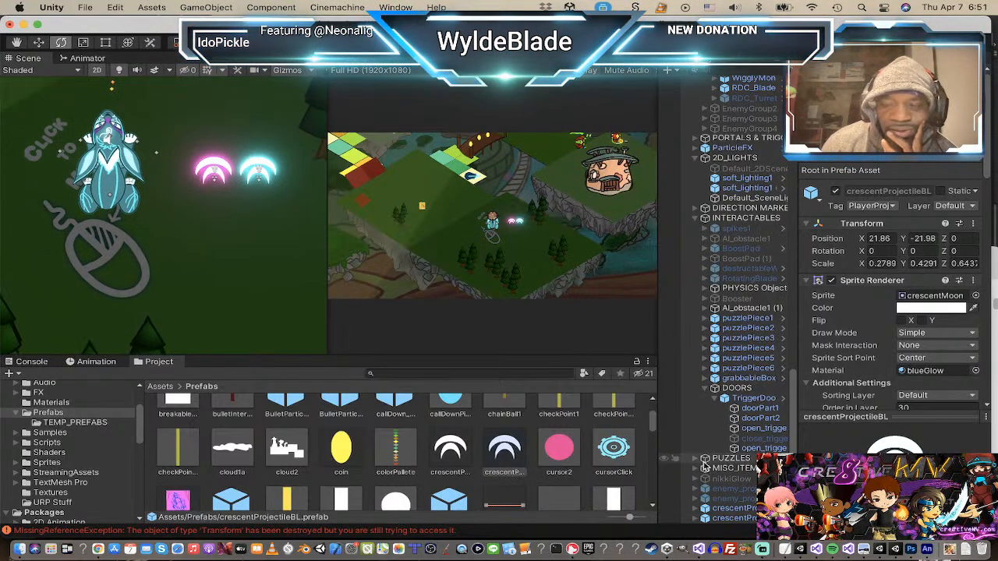
click(737, 510)
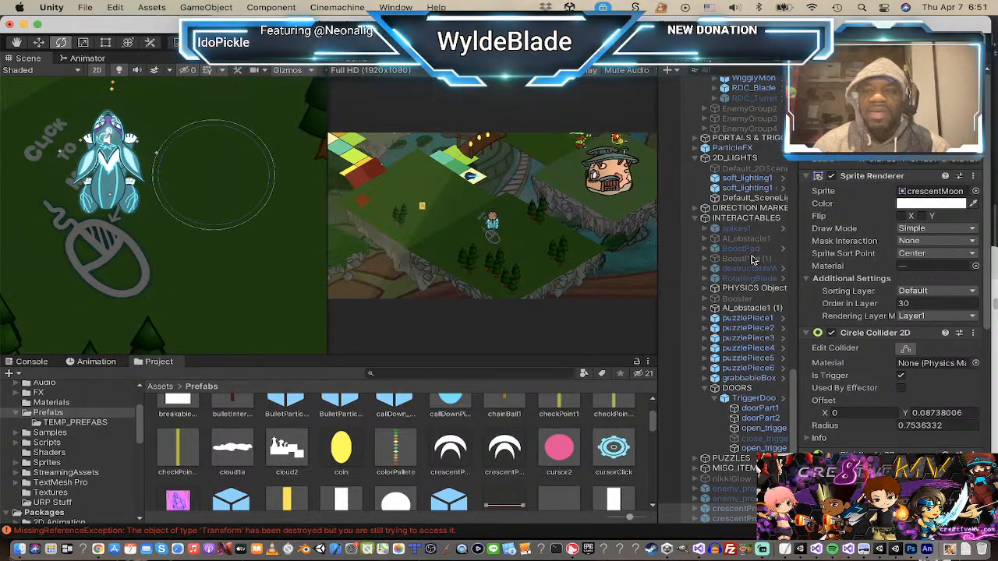
Step: Assign the crescentProjectileBL prefab as the Projectile of all weapon objects in the fan shot weapon's group holder
scroll(746, 310, up, 5)
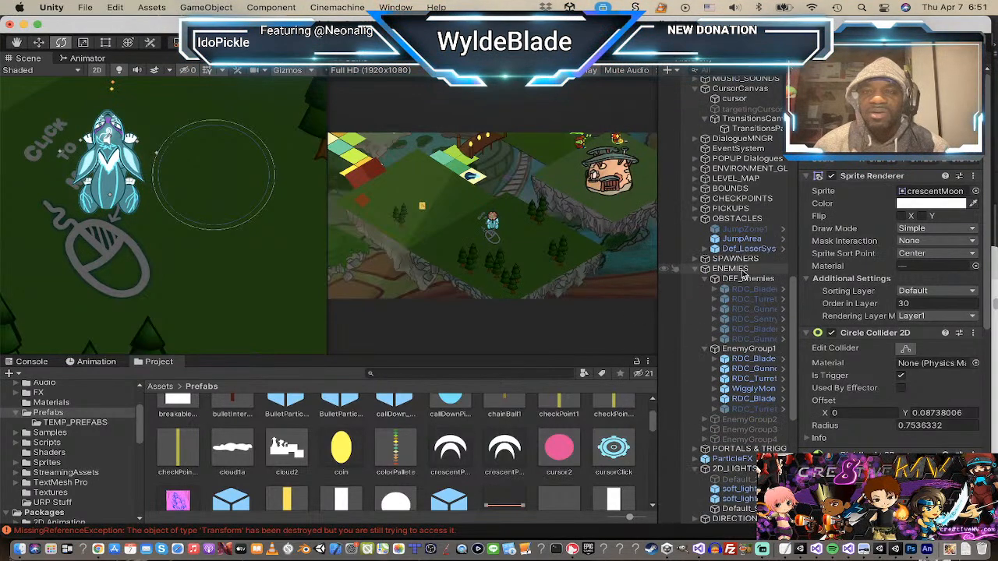
scroll(746, 275, up, 5)
scroll(746, 274, up, 5)
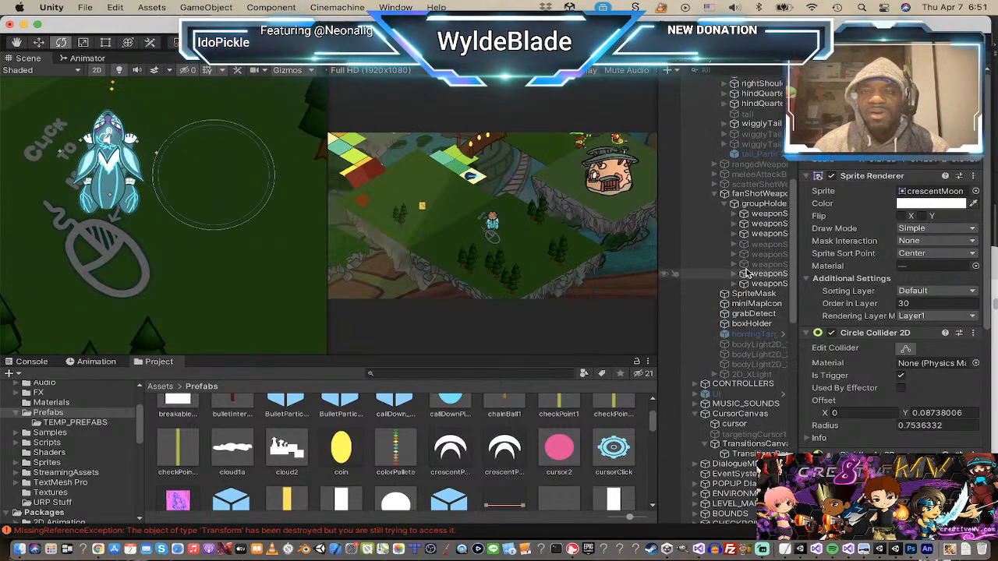
click(753, 214)
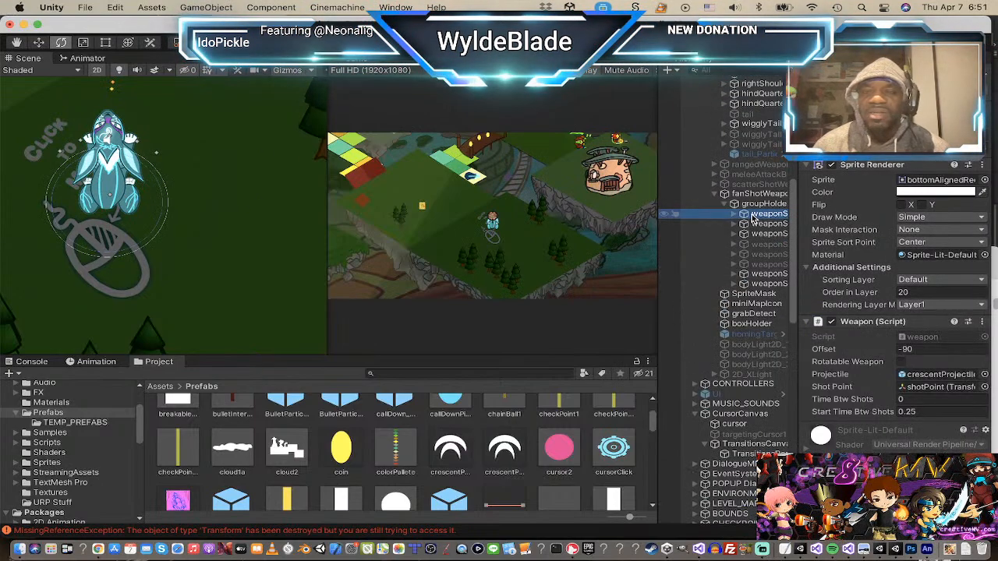
shift+click(761, 284)
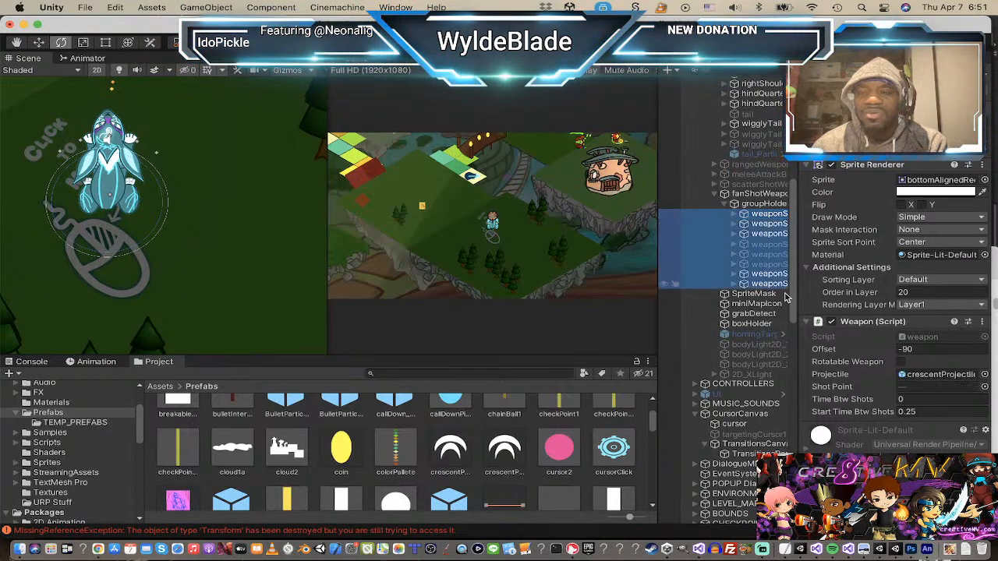
click(985, 374)
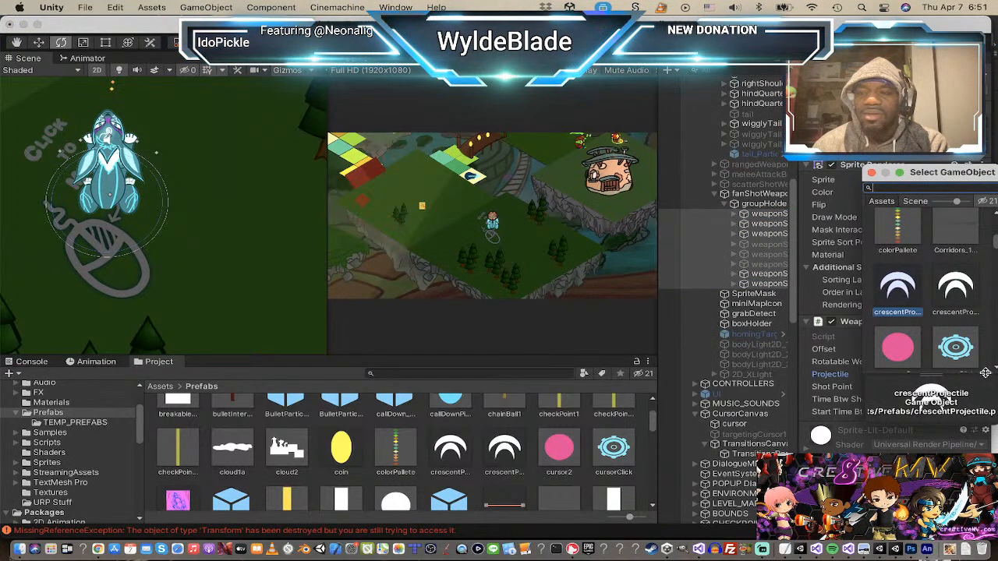
click(956, 297)
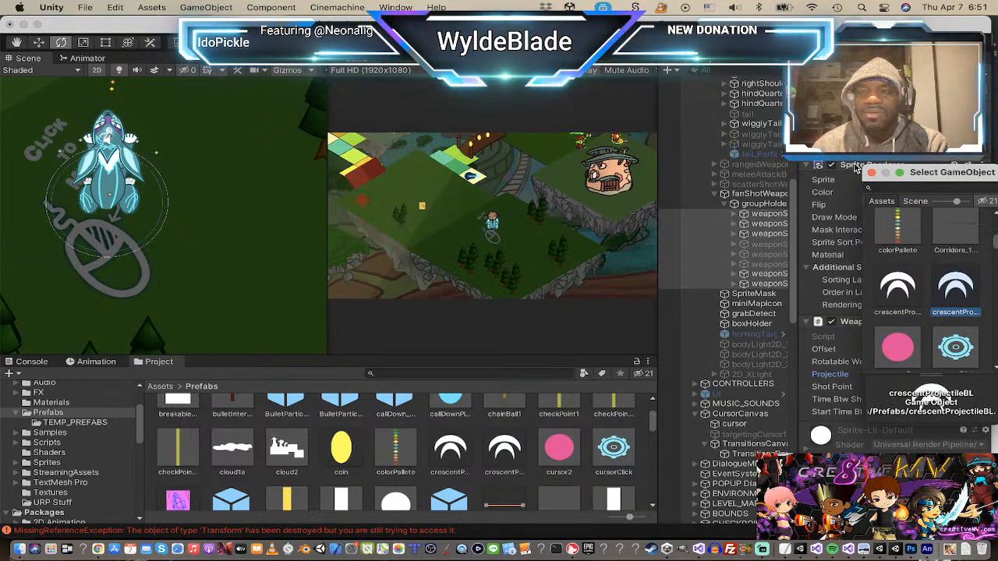
click(871, 174)
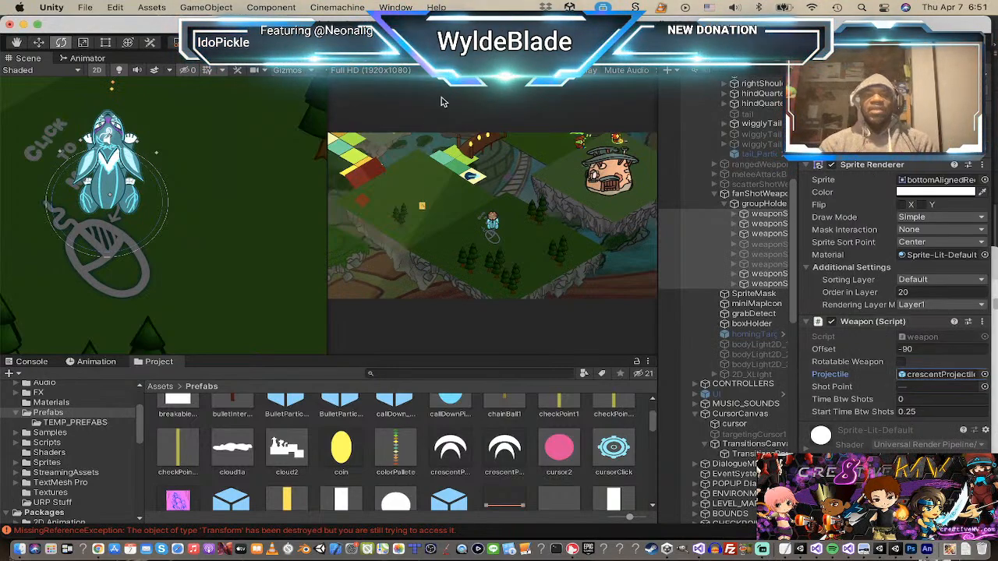
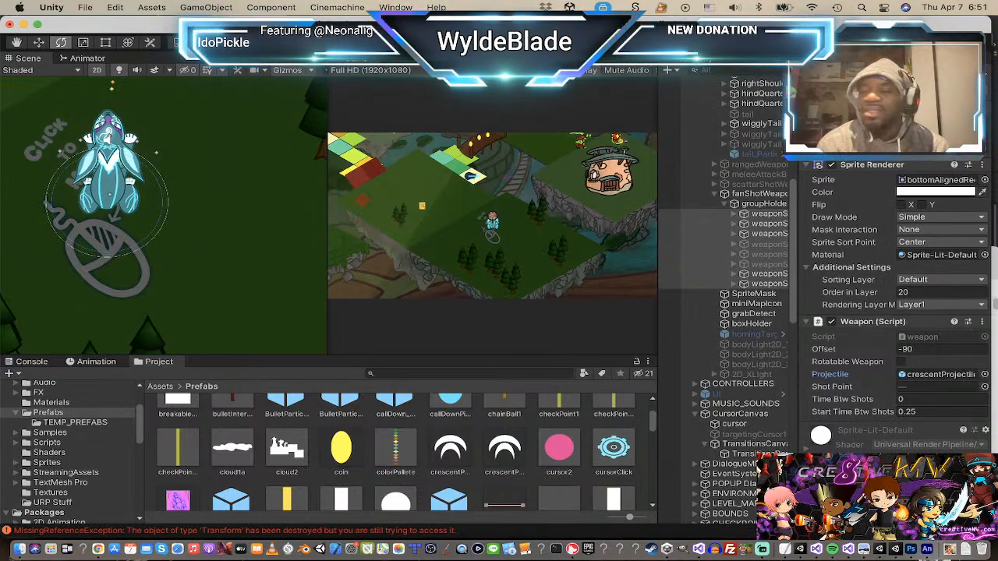
Step: Start play mode and move the character around the starting platform while enemies attack
key(super+p)
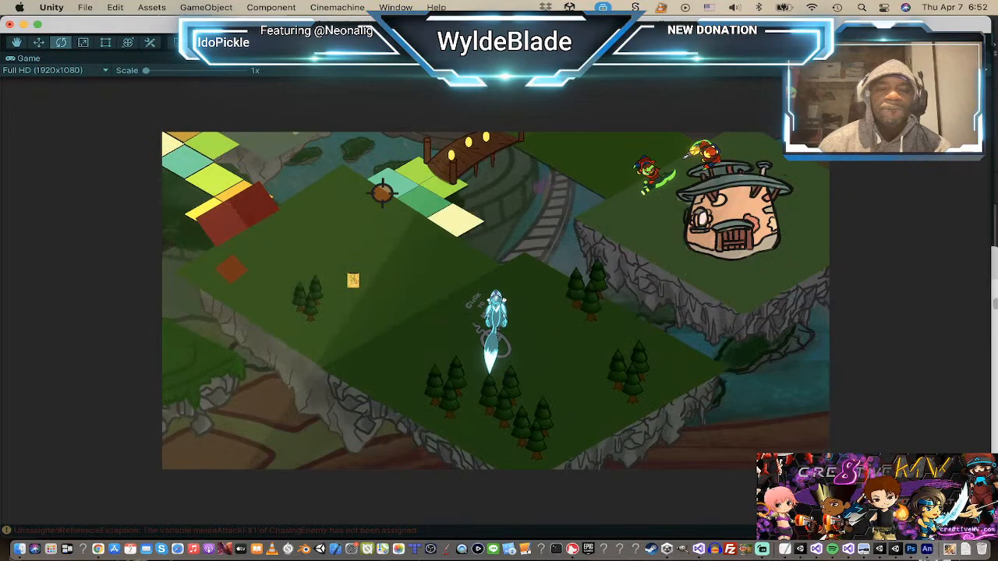
click(358, 219)
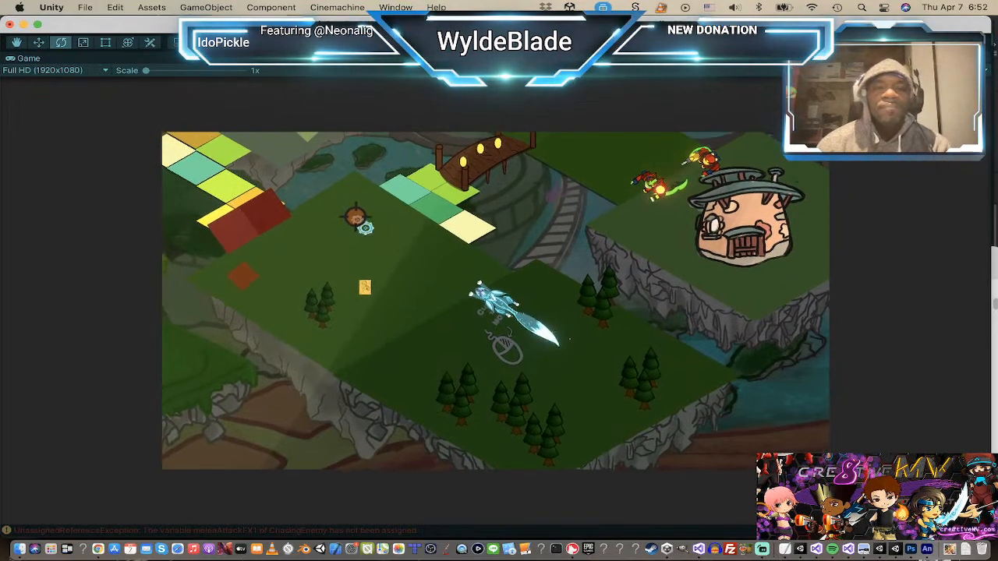
click(379, 318)
click(383, 303)
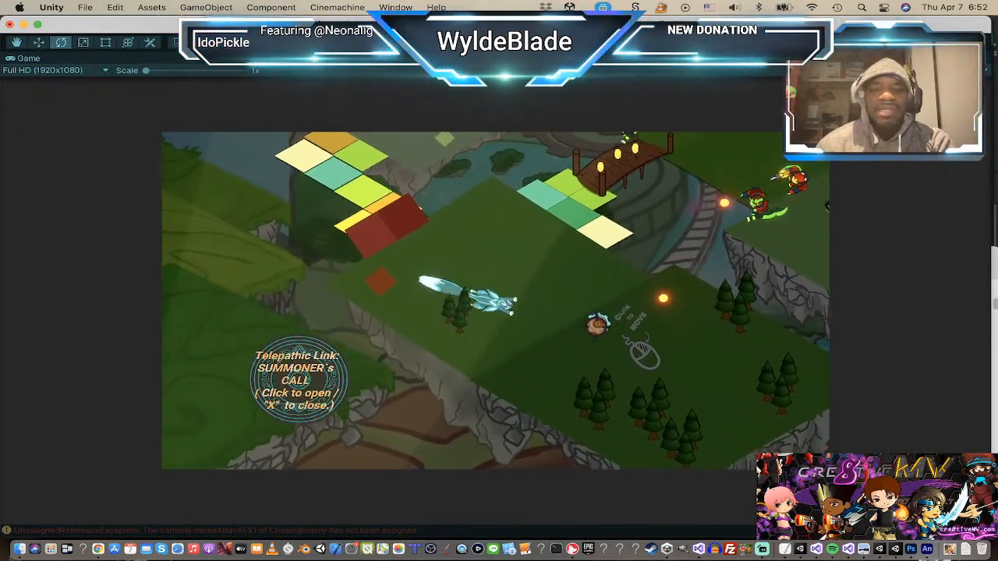
click(581, 366)
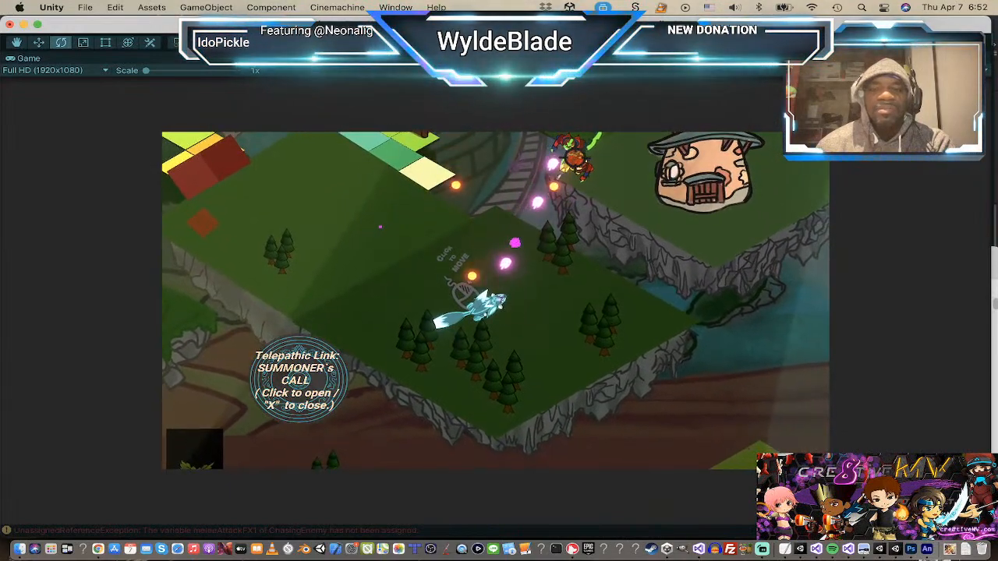
click(330, 247)
click(321, 192)
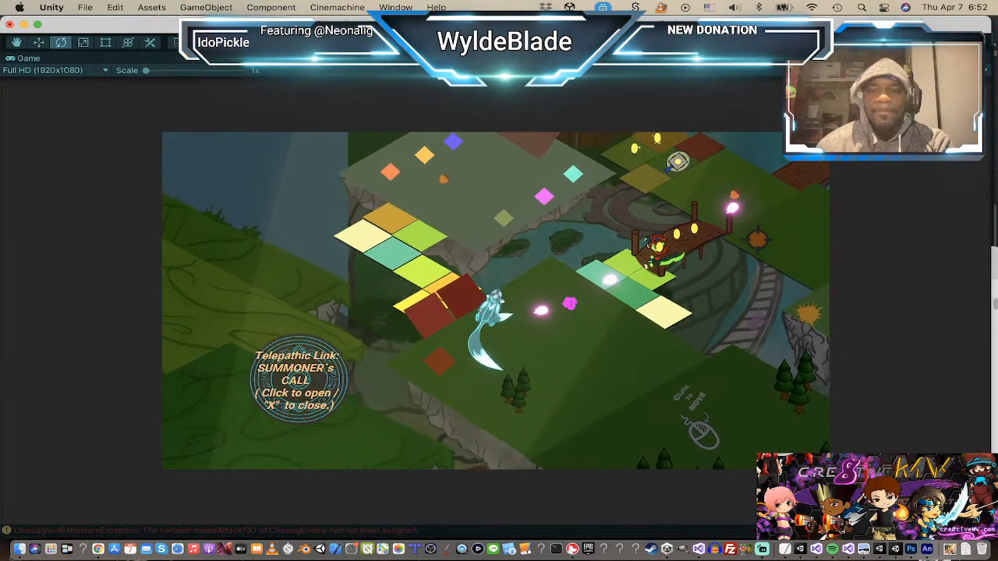
Step: Move the character across the bridge and past the house, heading for the Attack & Shoot area
click(744, 241)
click(732, 235)
click(698, 232)
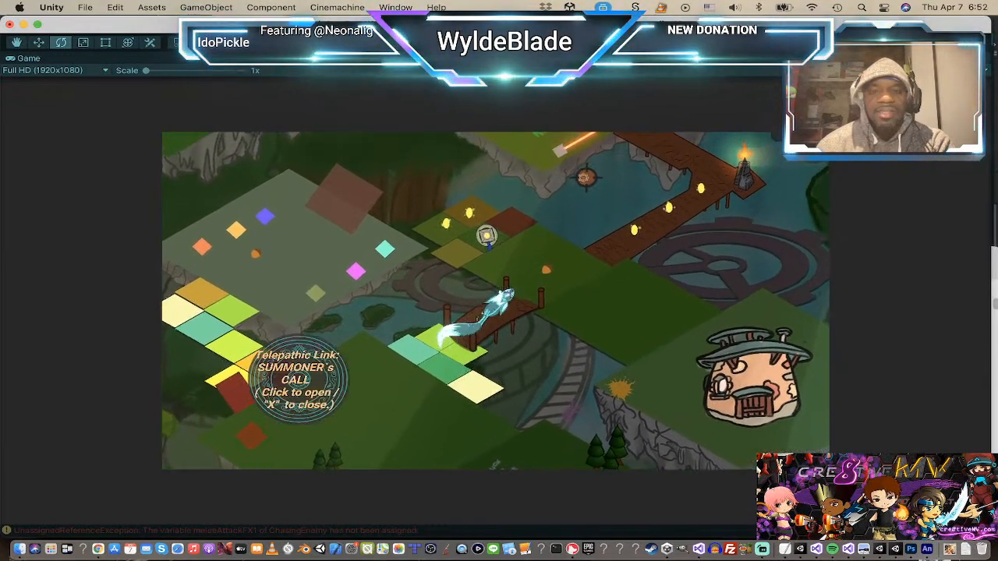
click(647, 357)
click(648, 366)
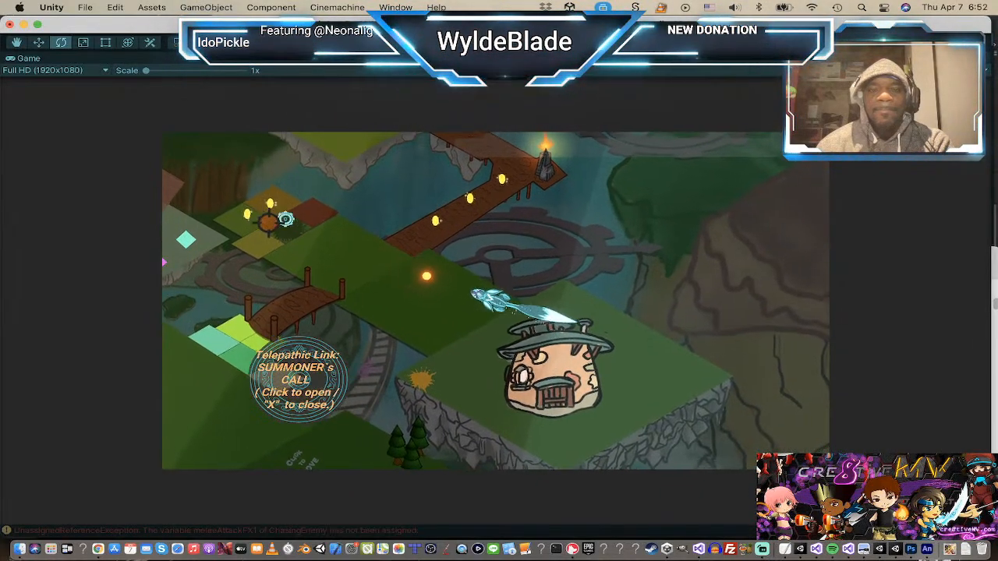
click(260, 262)
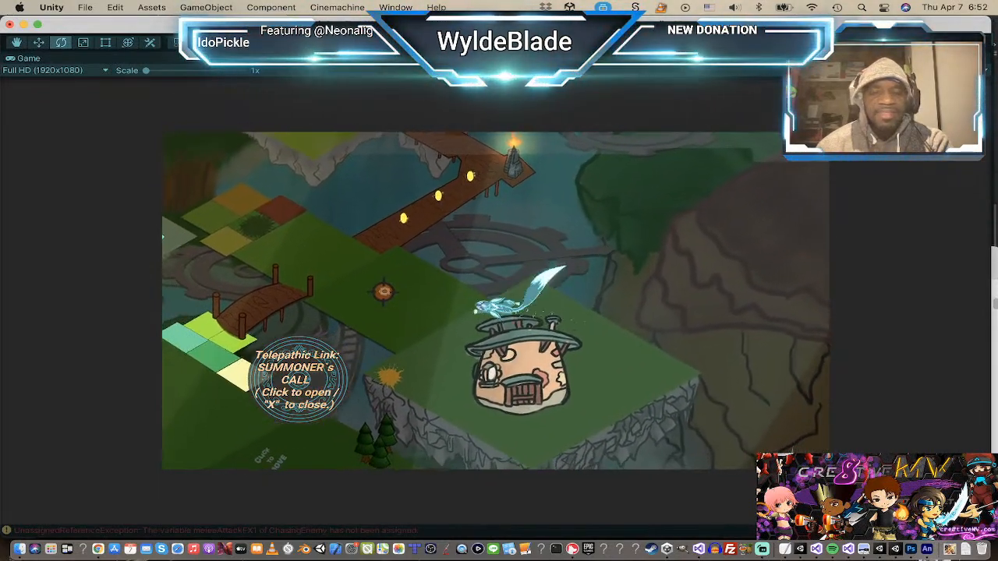
click(592, 258)
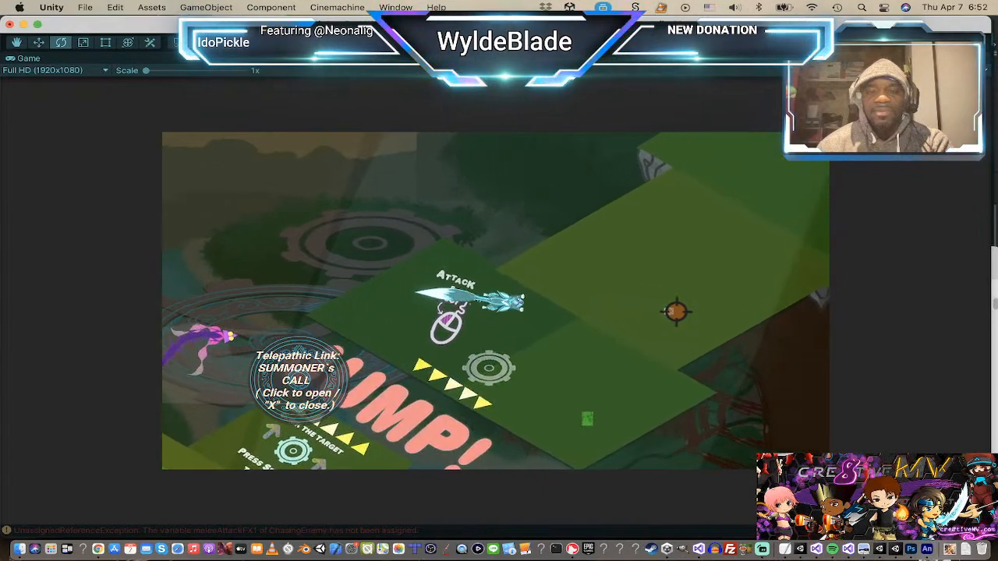
Step: Move the character around the Attack & Shoot platform to bring out the enemy group
click(479, 418)
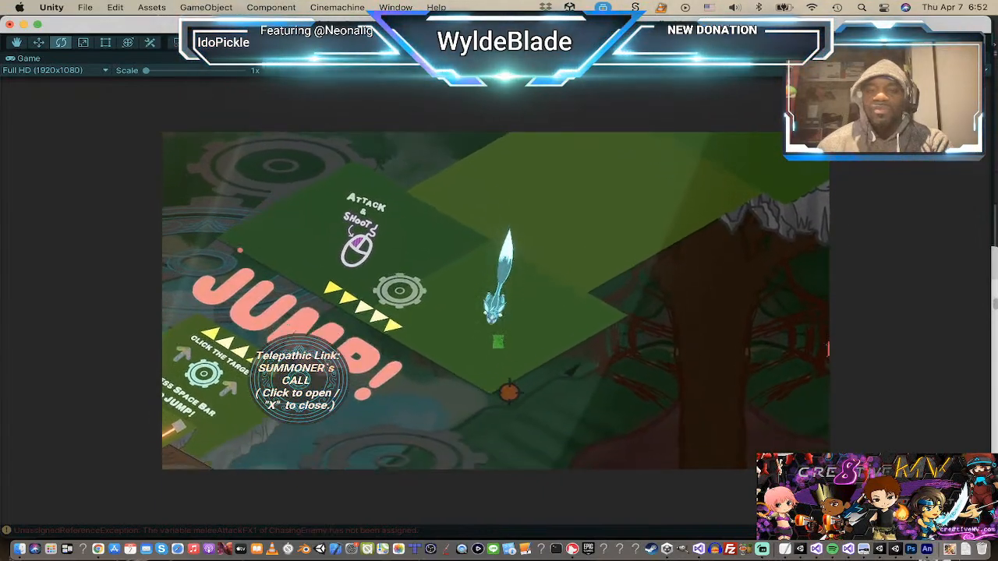
click(516, 326)
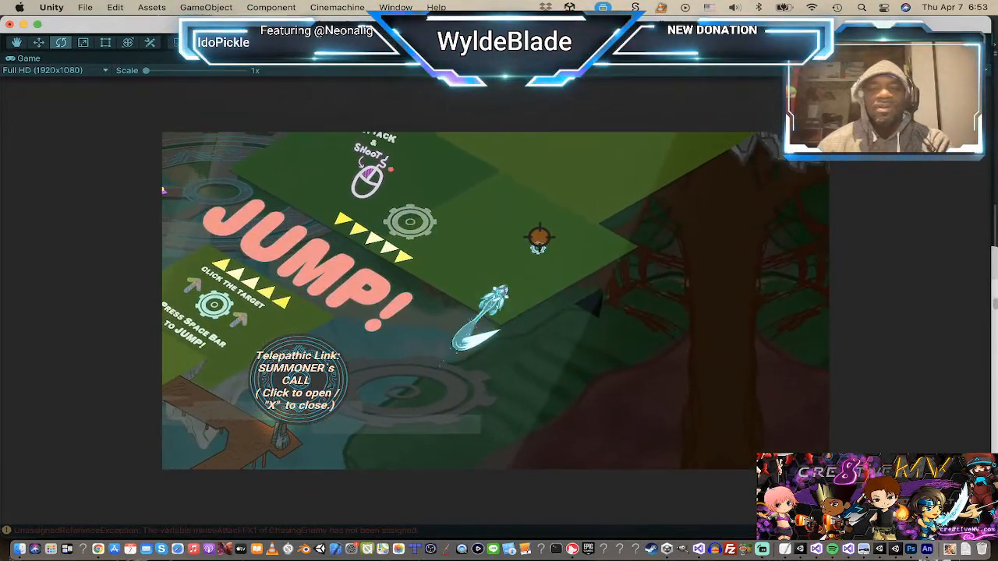
click(521, 243)
click(414, 279)
click(504, 218)
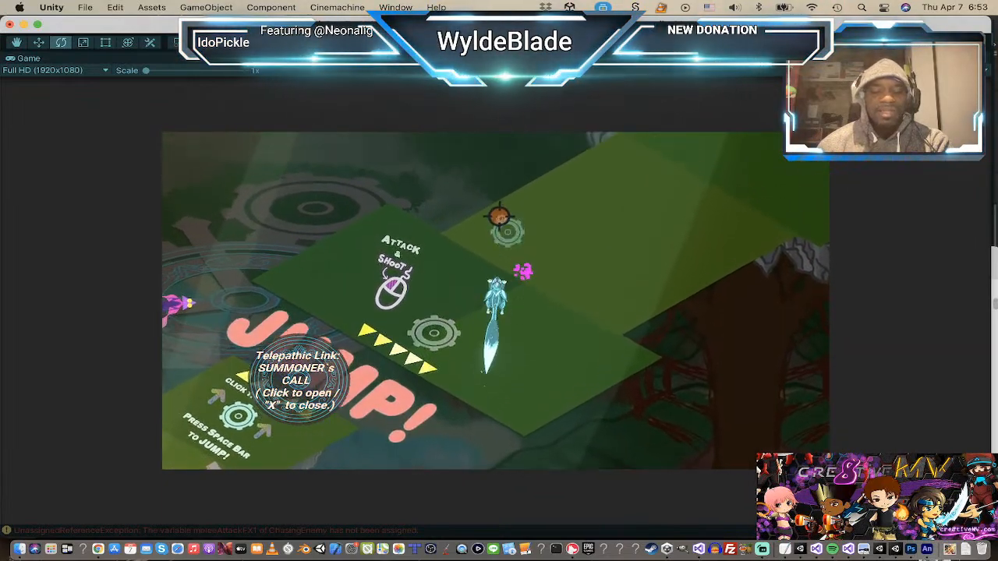
click(490, 227)
click(457, 306)
click(430, 338)
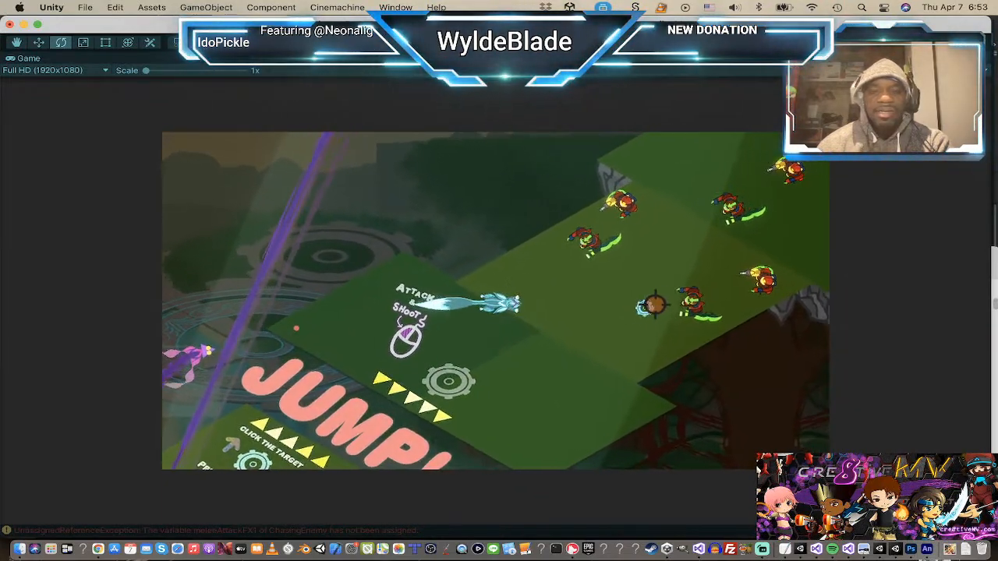
Step: Test the blue crescent fan shots against the enemies approaching the Attack & Shoot platform
click(452, 383)
click(526, 293)
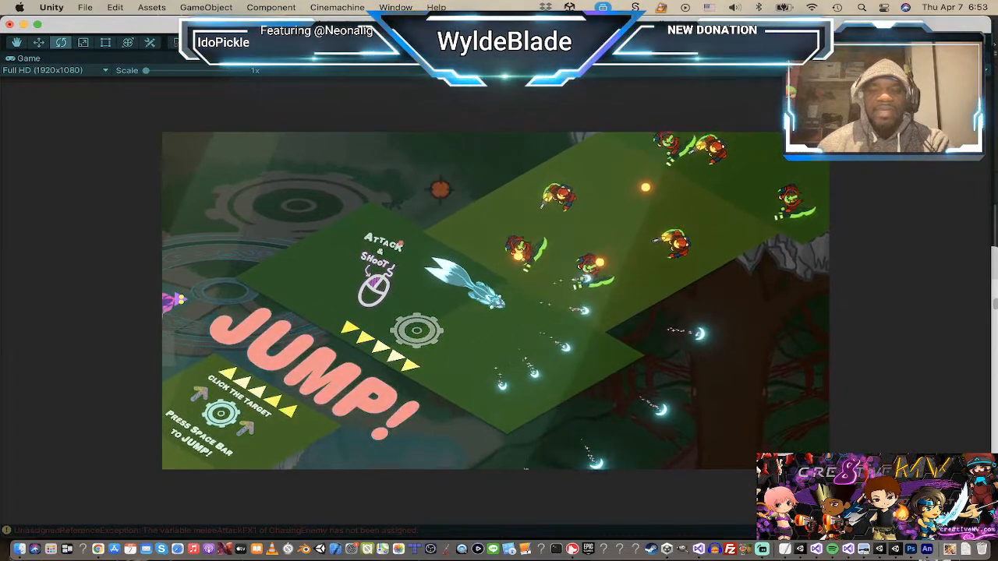
click(393, 318)
click(727, 229)
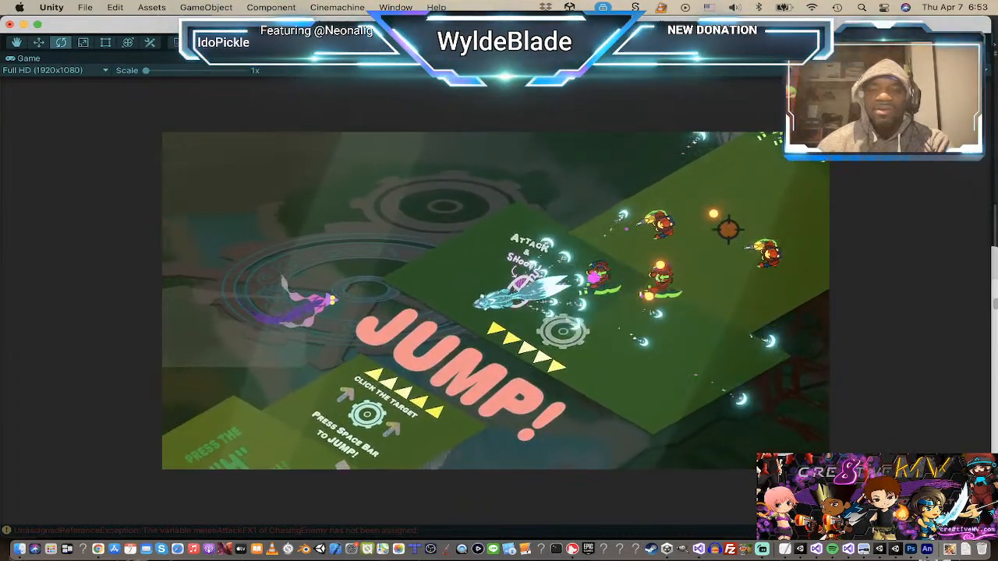
click(727, 229)
click(738, 223)
click(736, 223)
click(734, 225)
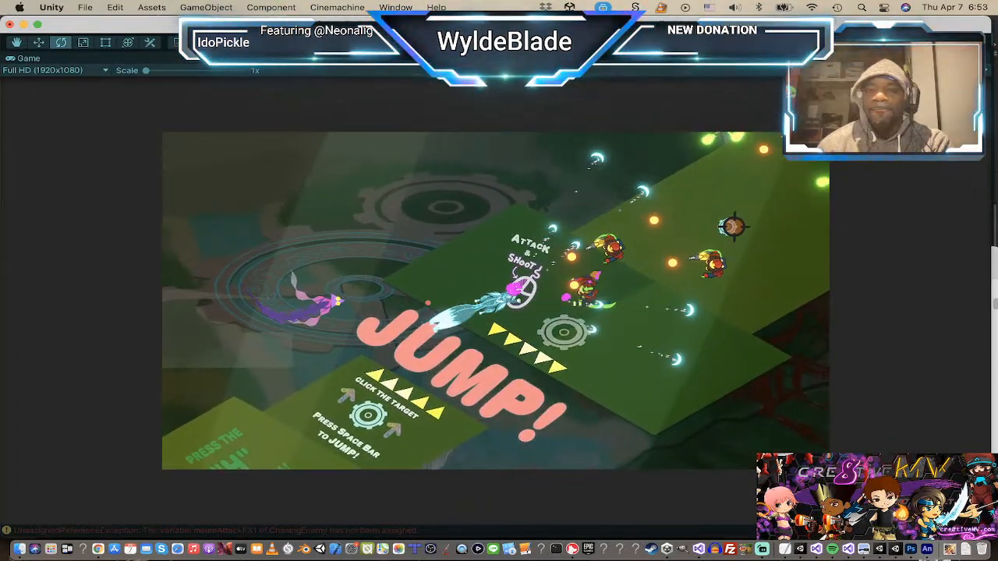
click(733, 211)
click(709, 224)
click(642, 285)
click(569, 367)
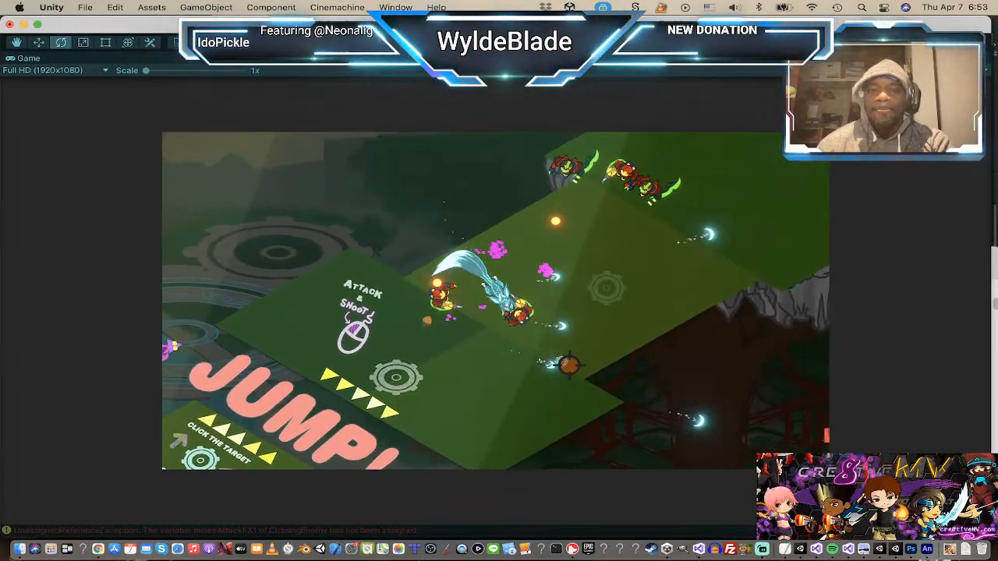
Step: Keep dodging and firing fan shots at the remaining enemies, and stop play mode after the fight
click(548, 305)
click(530, 225)
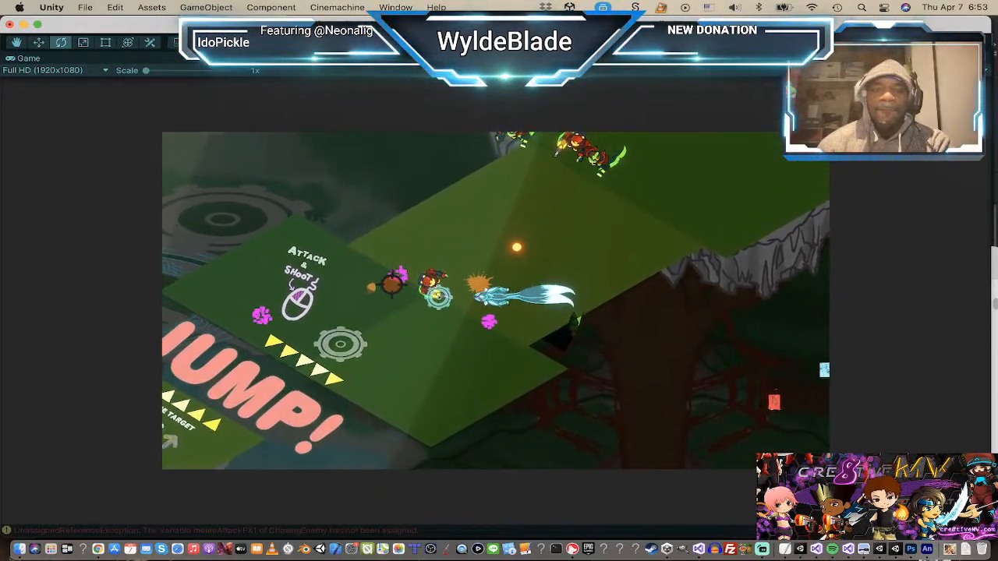
click(519, 339)
click(510, 324)
click(535, 265)
click(596, 234)
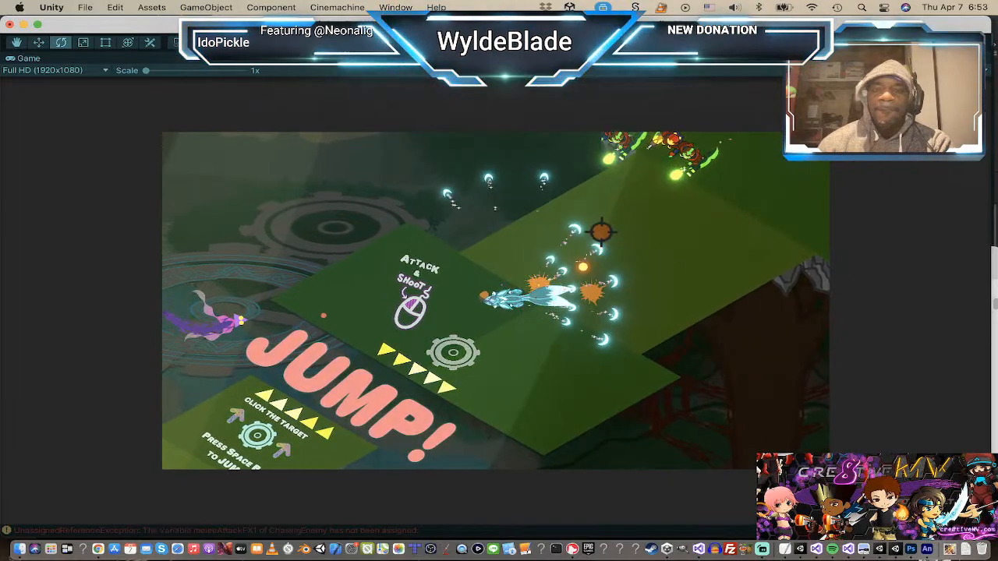
click(512, 239)
click(550, 240)
click(640, 265)
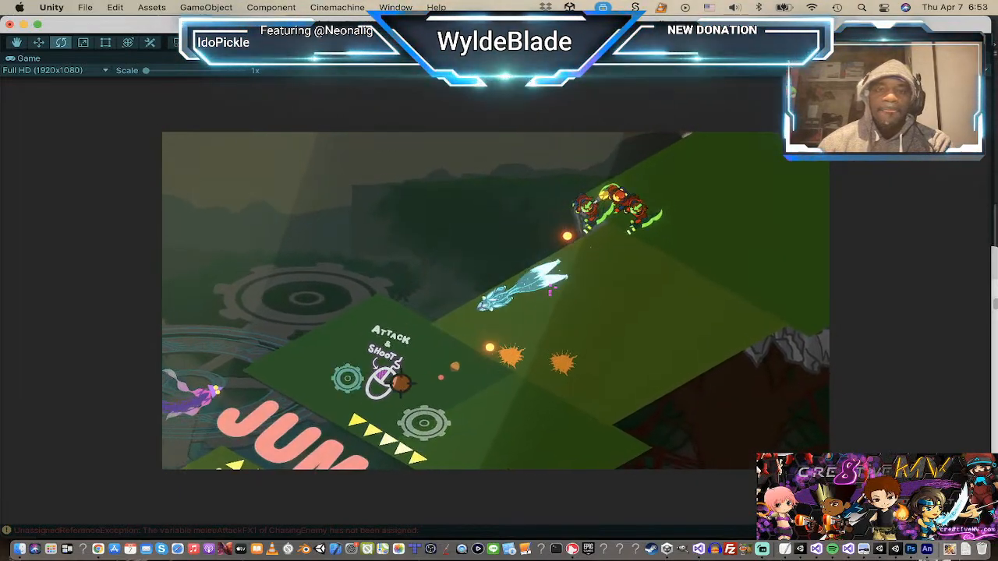
click(661, 148)
click(661, 148)
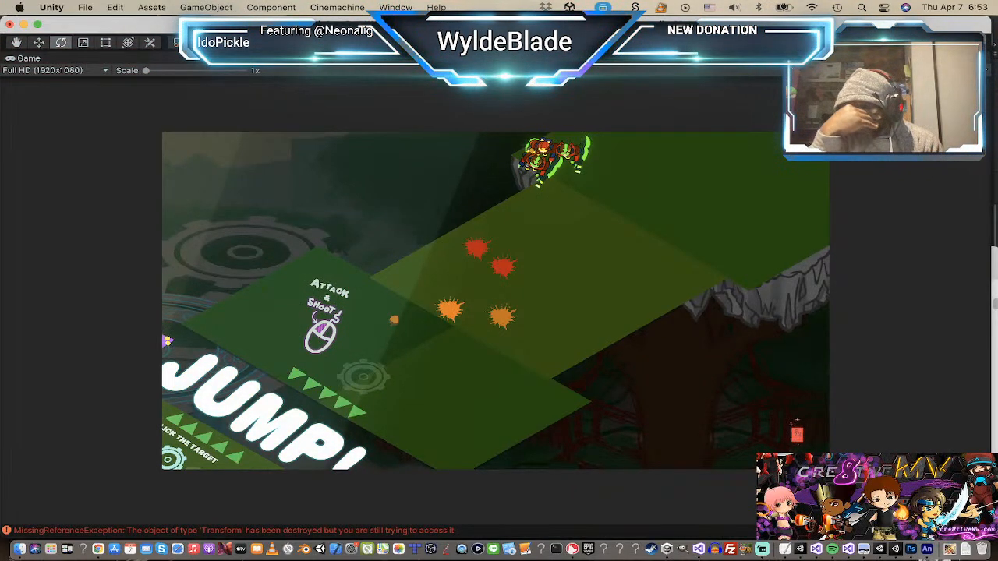
key(super+p)
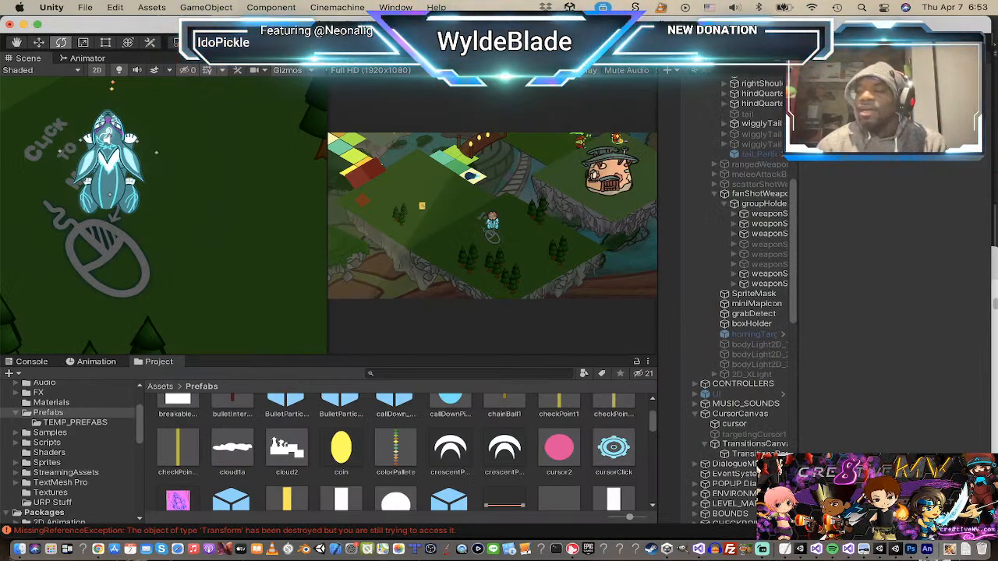
scroll(758, 144, up, 10)
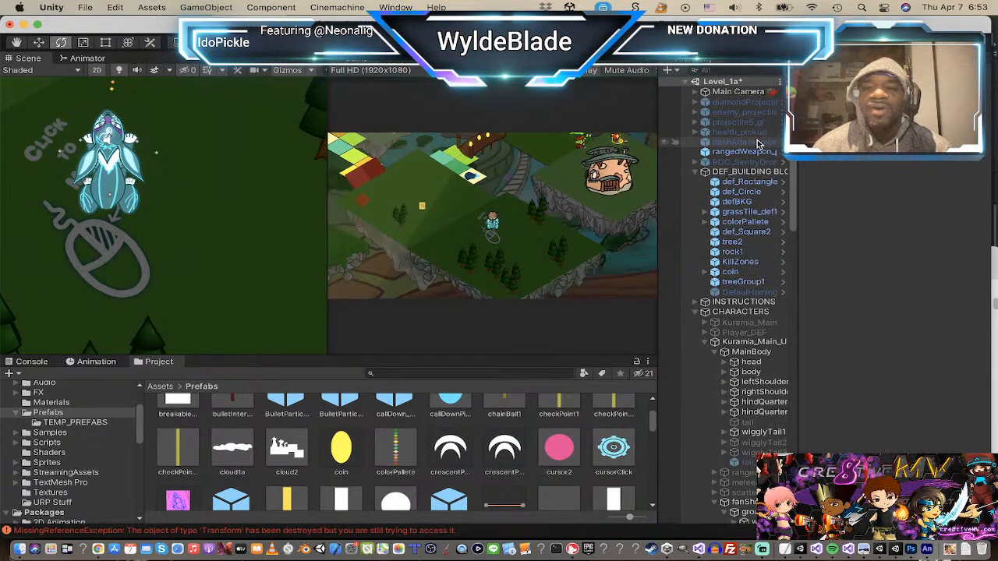
Step: Activate the disabled UI object in the level hierarchy and start play mode
scroll(744, 262, down, 10)
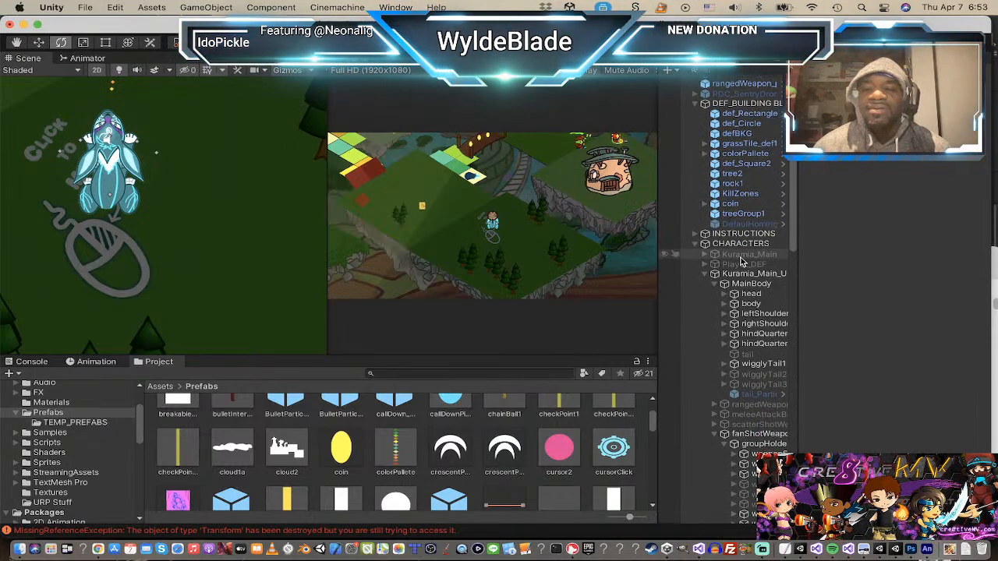
scroll(745, 261, down, 3)
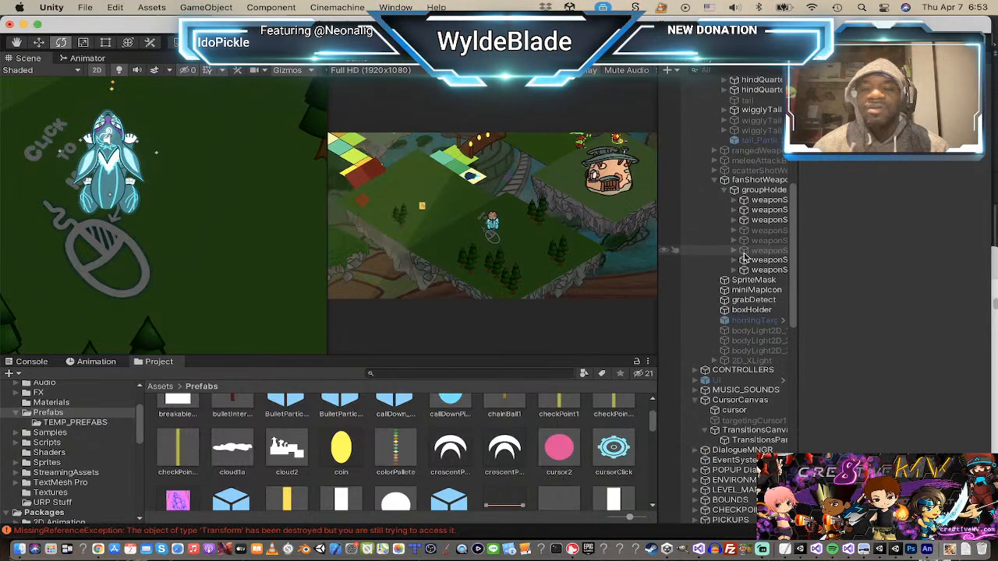
click(721, 381)
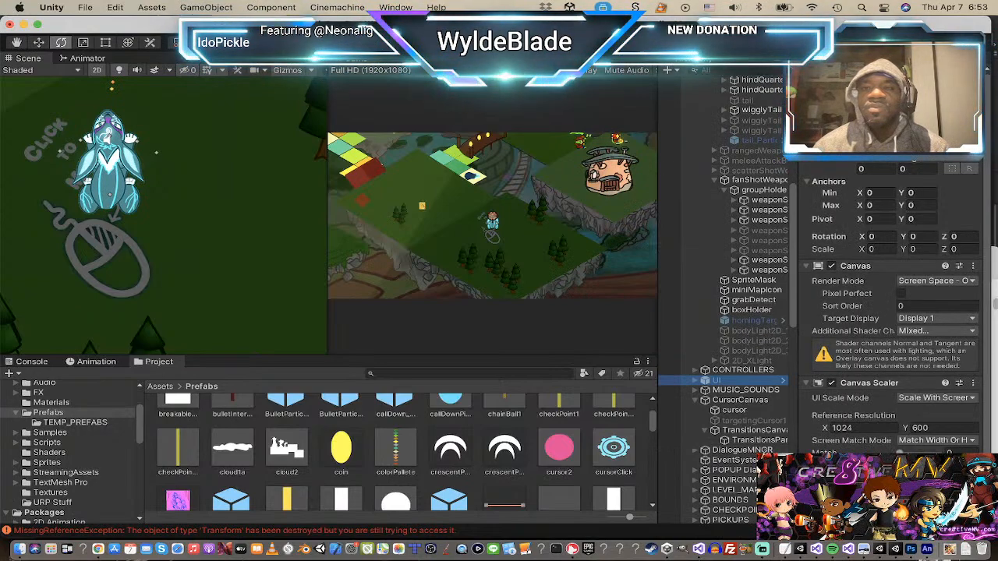
click(832, 78)
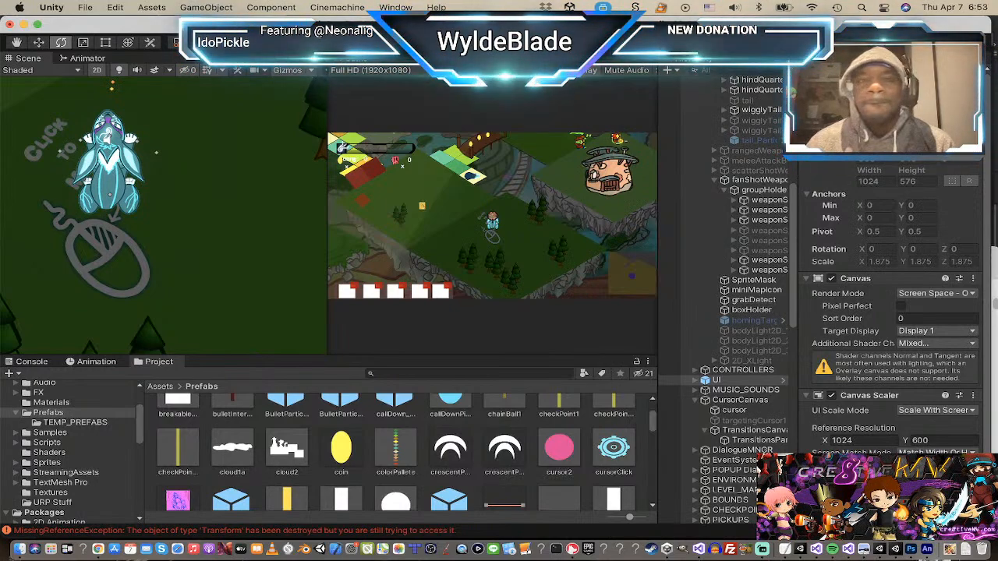
key(super+p)
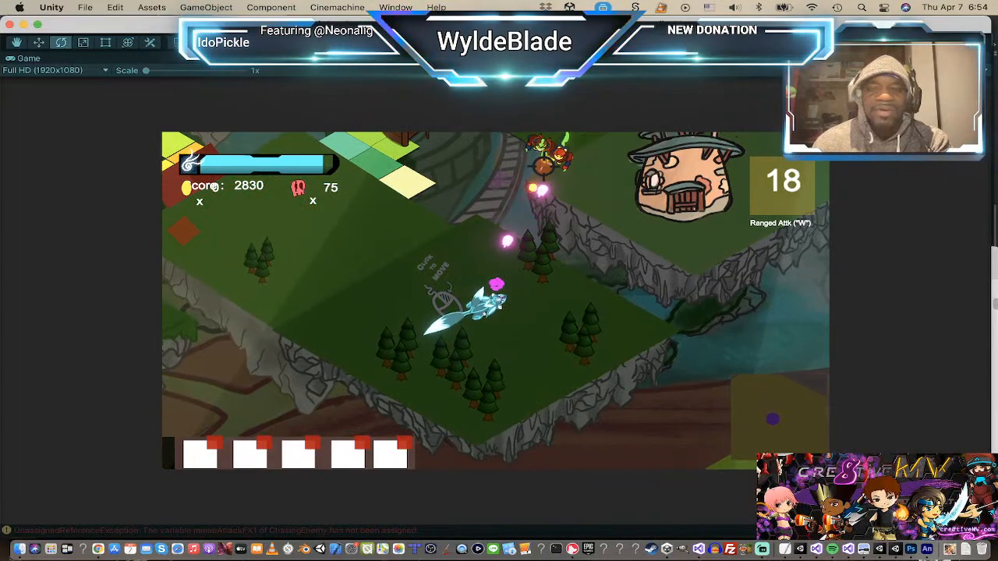
Step: Move the character past the house and along the wooden bridge toward the jump target, testing the ranged attack on the way
click(338, 234)
click(439, 222)
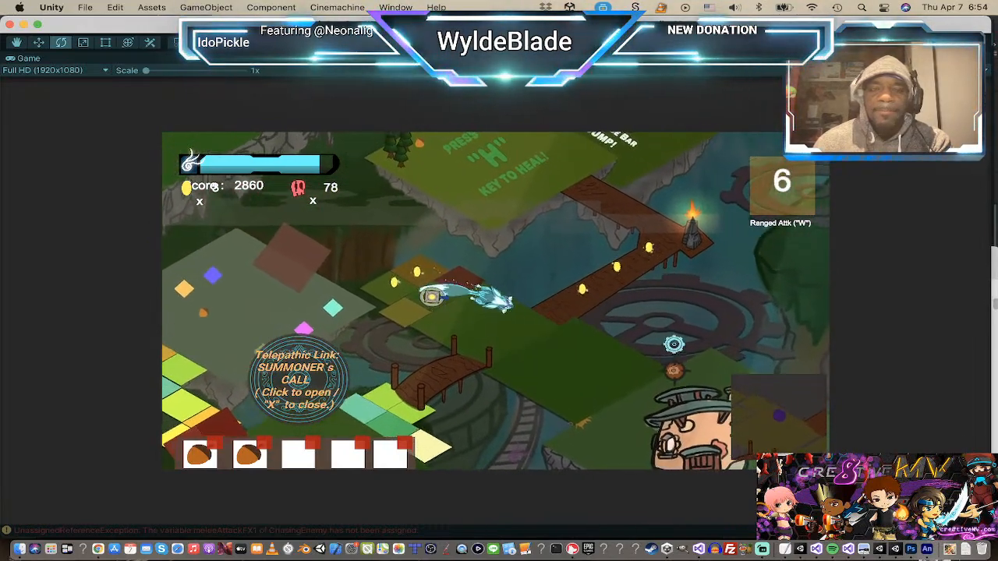
key(w)
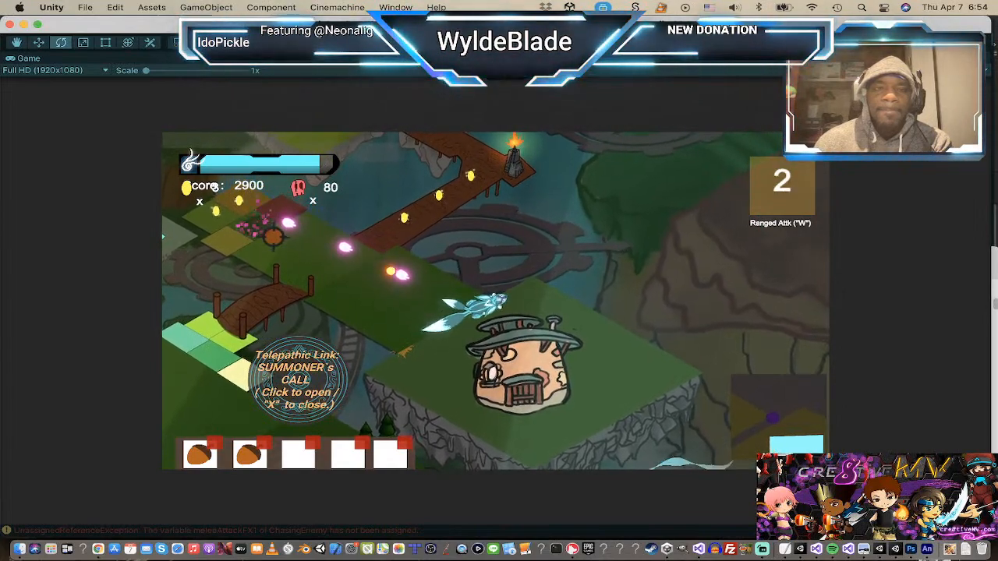
key(w)
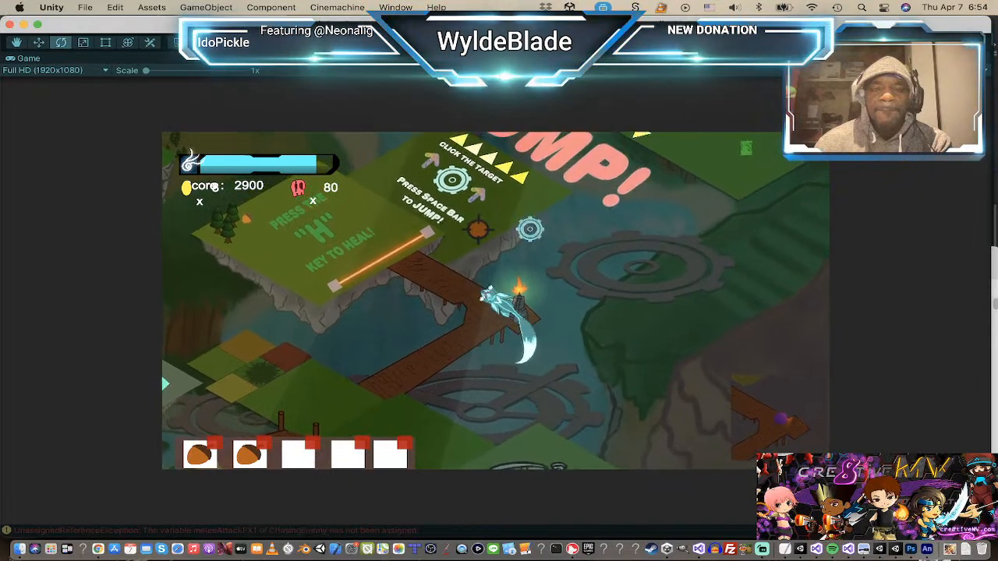
click(476, 229)
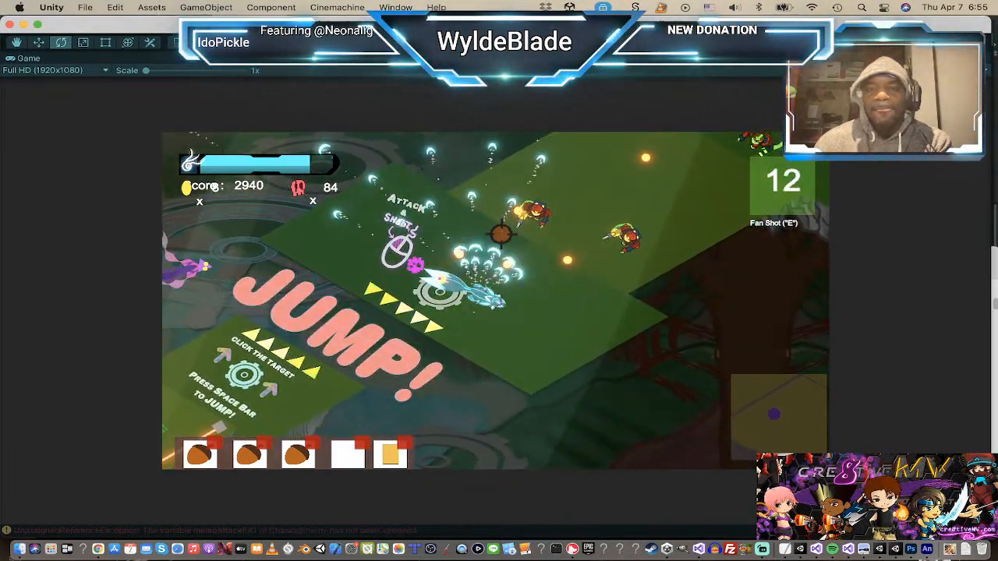
Step: Test the blue crescent fan shots against the enemy group while moving around the Attack & Shoot platform
click(635, 286)
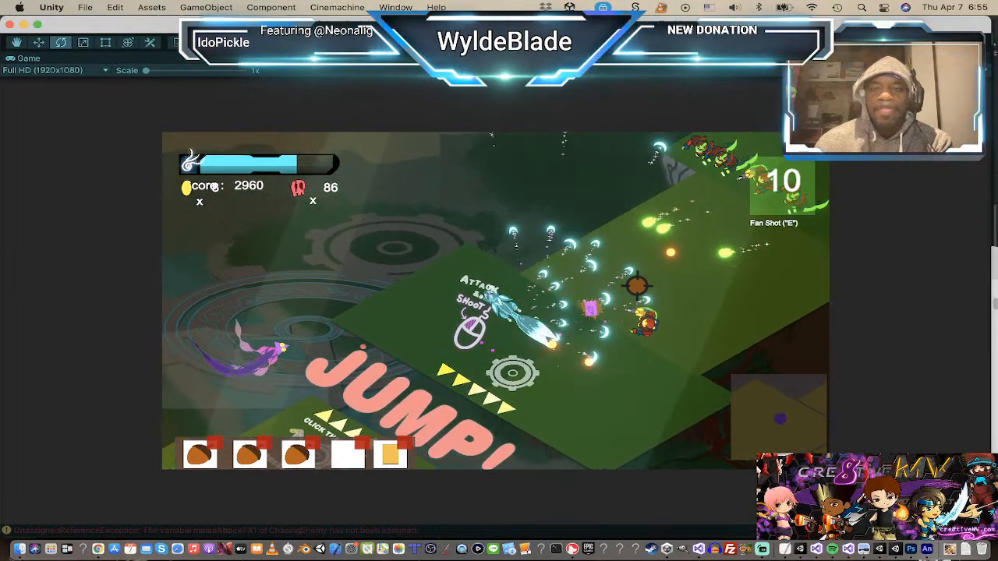
click(595, 316)
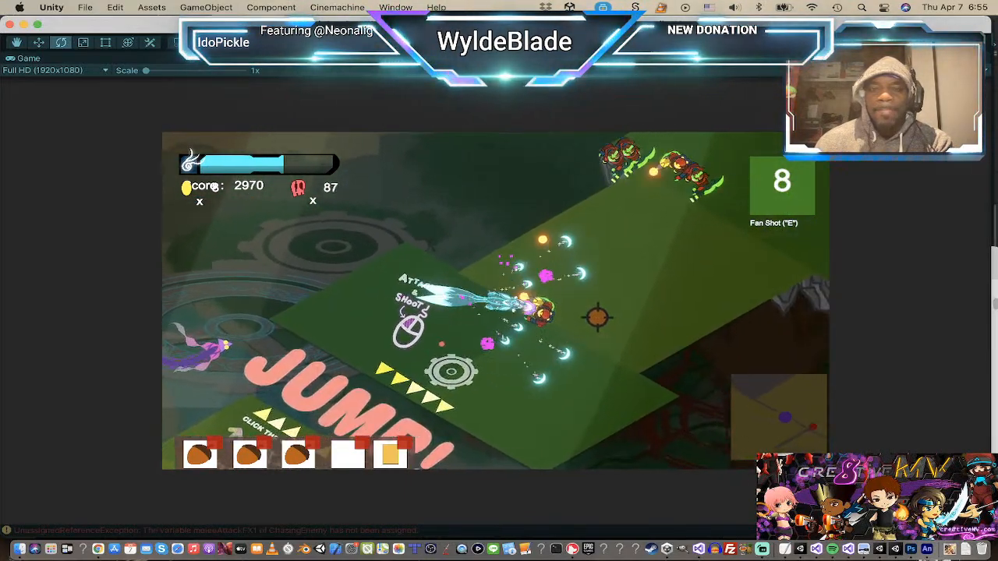
click(595, 305)
key(x)
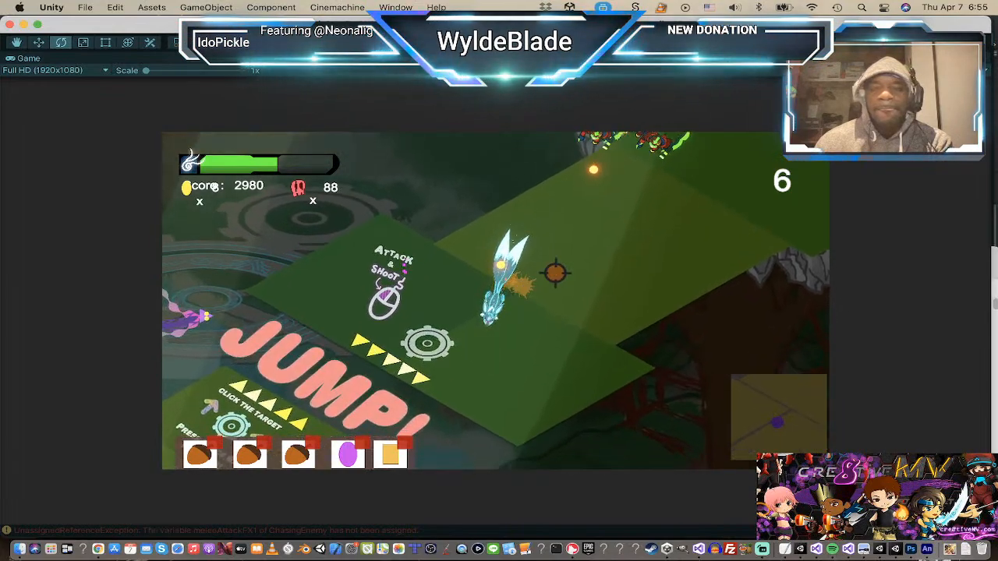
click(613, 144)
click(614, 136)
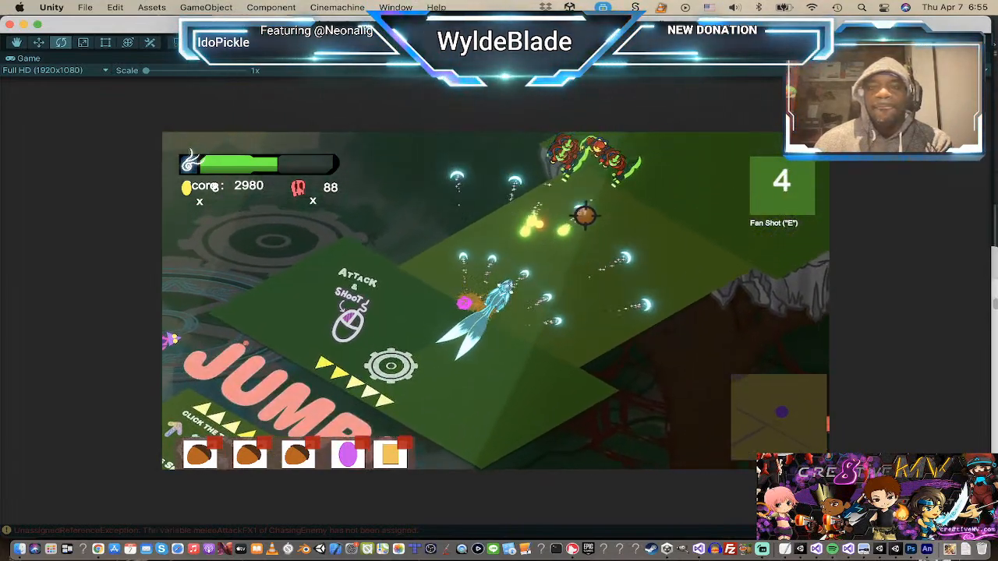
click(570, 248)
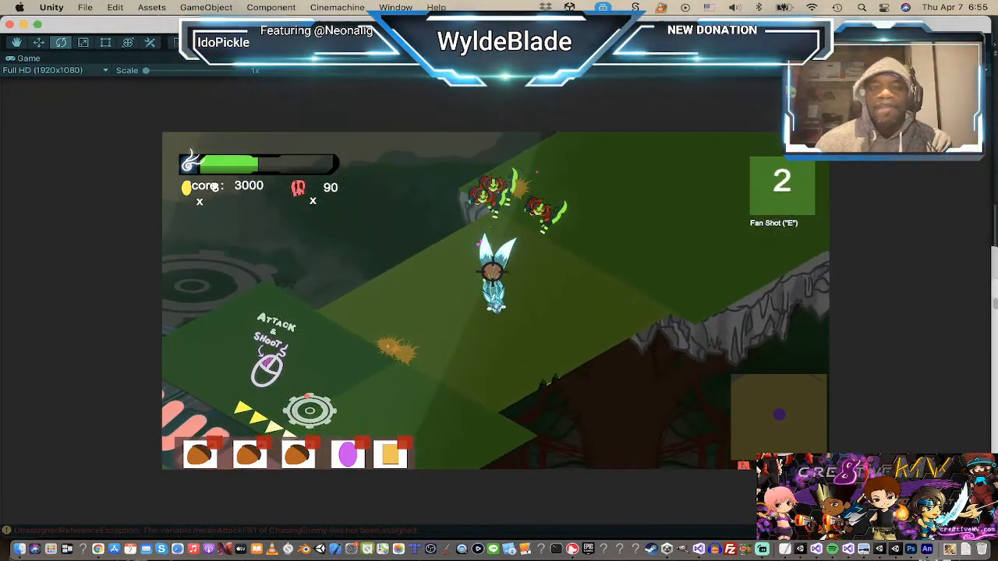
Step: Dodge back and forth in front of the green-bladed enemies at the platform's far edge
click(522, 221)
key(a)
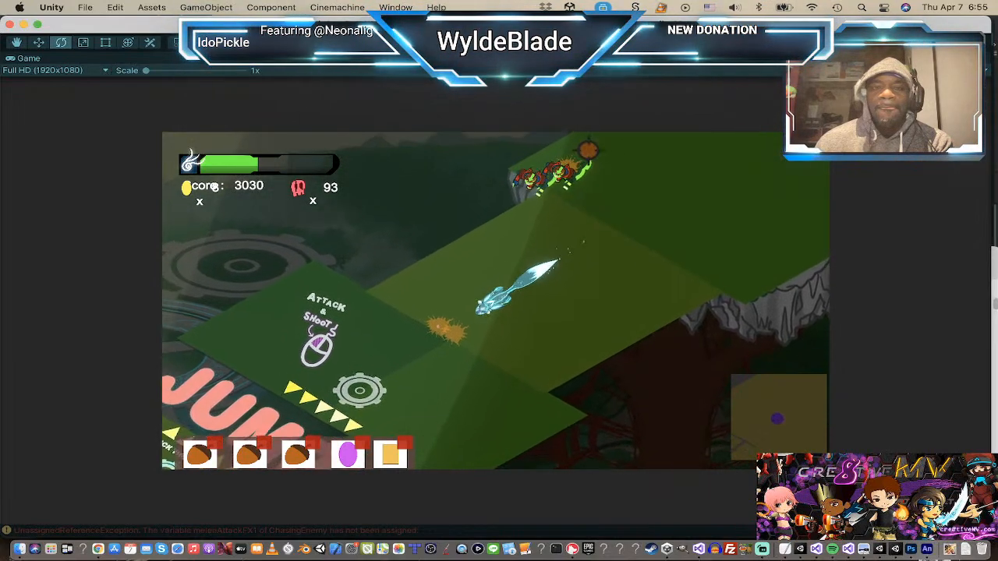
key(s)
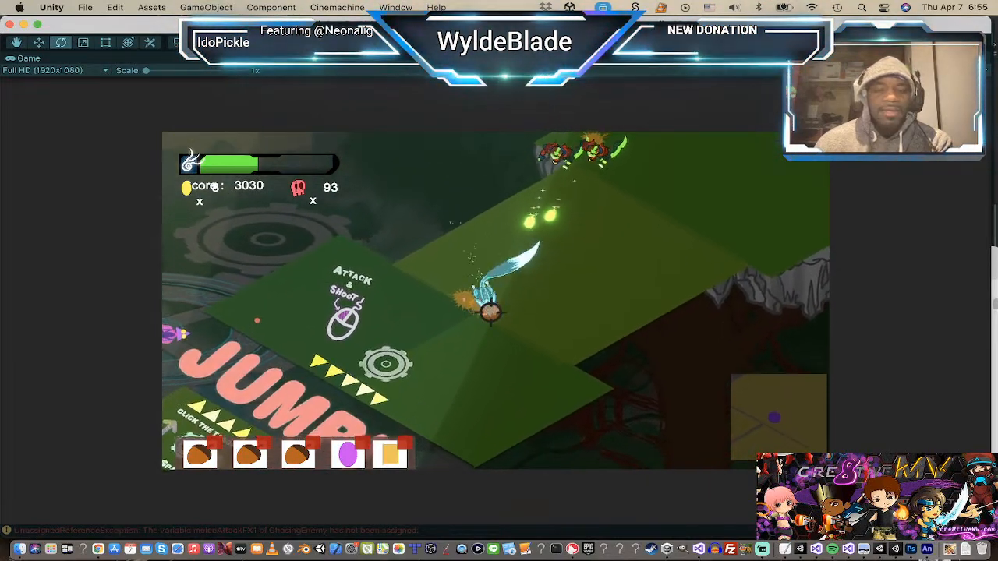
click(606, 267)
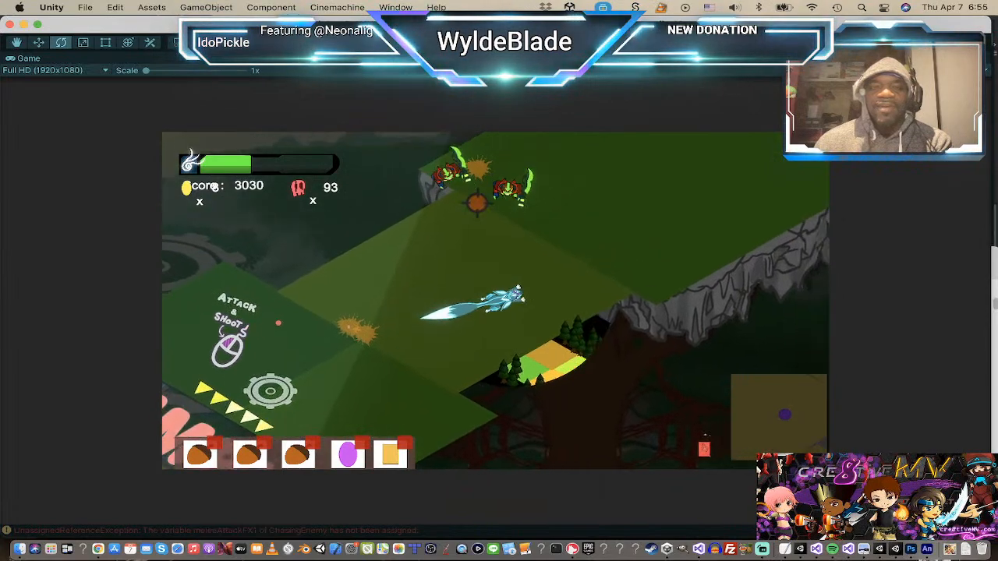
key(a)
key(w)
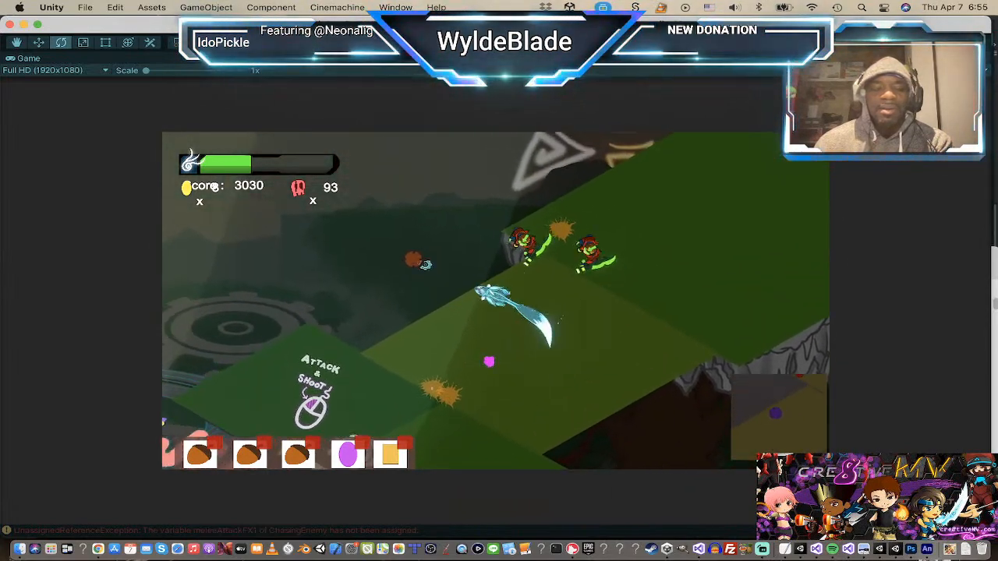
key(s)
Step: Use the fifth inventory slot and attack the remaining green-bladed enemies with the ranged attack
key(5)
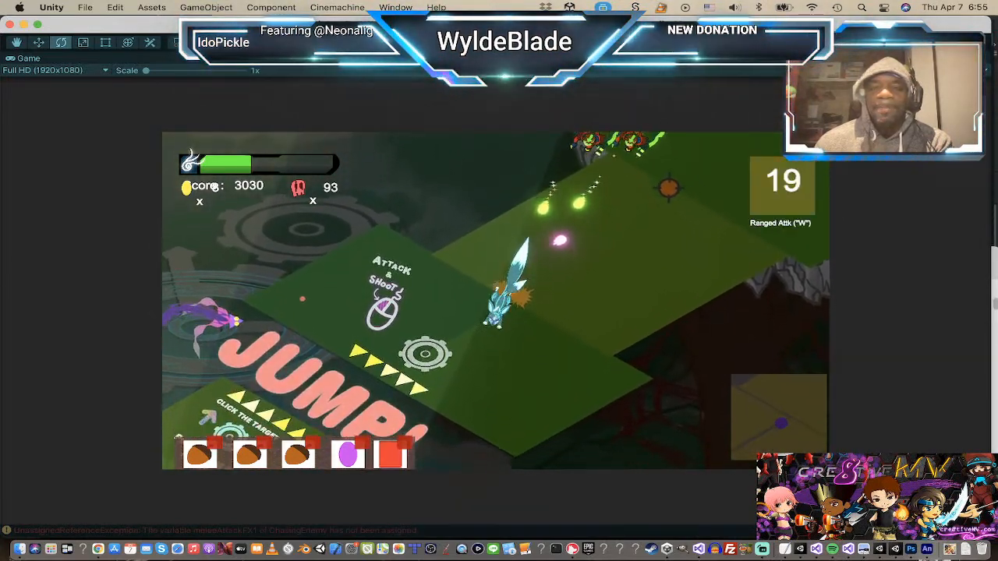
key(w)
key(d)
click(655, 190)
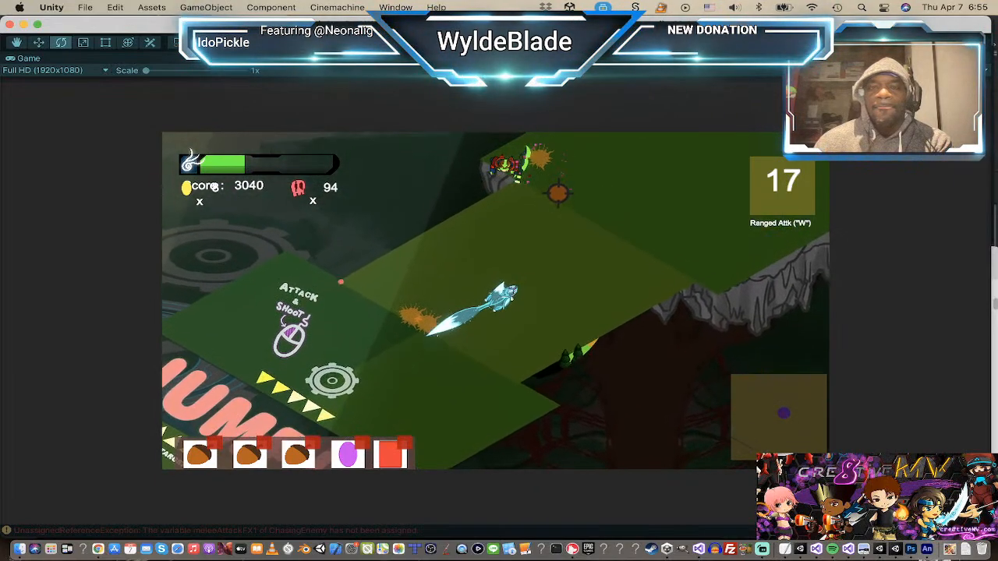
click(481, 189)
click(459, 214)
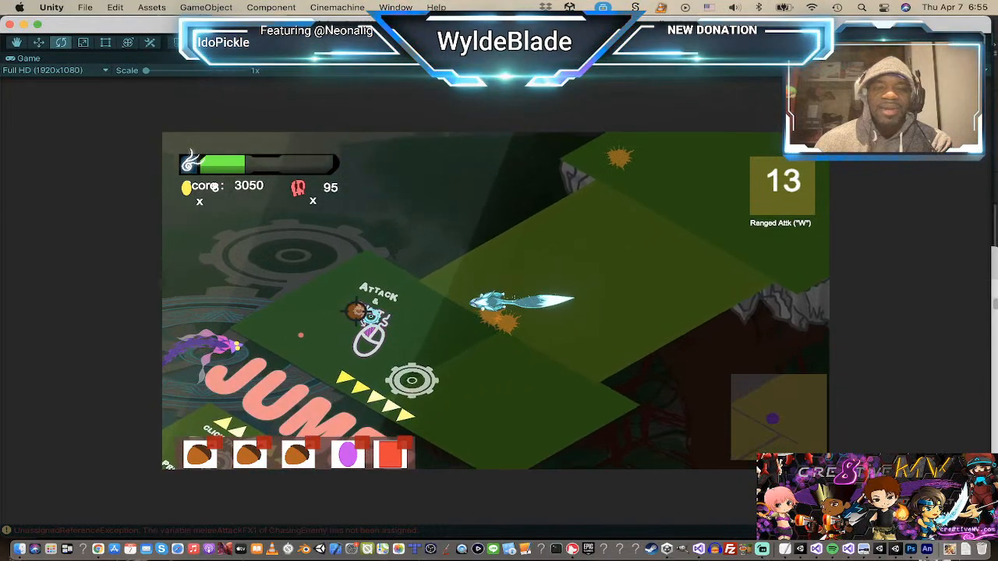
Step: Fire ranged shots at the purple serpent-like creature hovering beside the JUMP! lettering
click(417, 328)
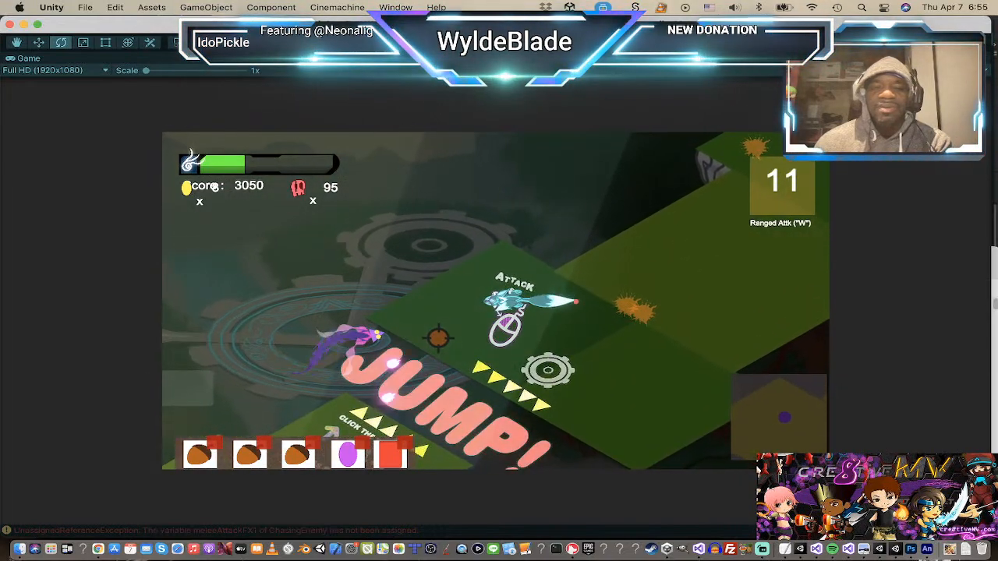
click(423, 329)
click(425, 328)
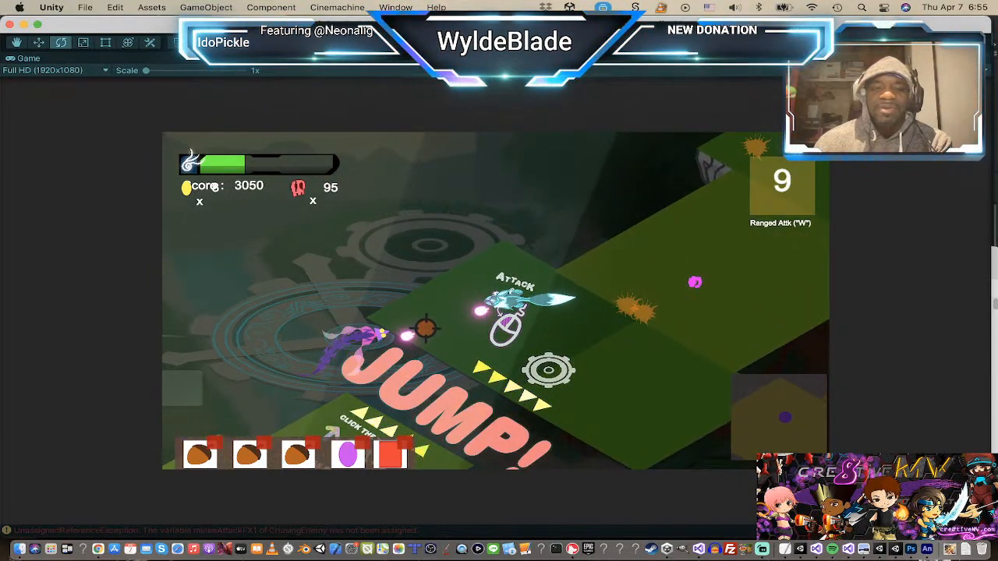
click(425, 328)
click(426, 328)
Step: Move the character across the Attack & Shoot platform and down the colored tile path into the dark forest area
click(594, 339)
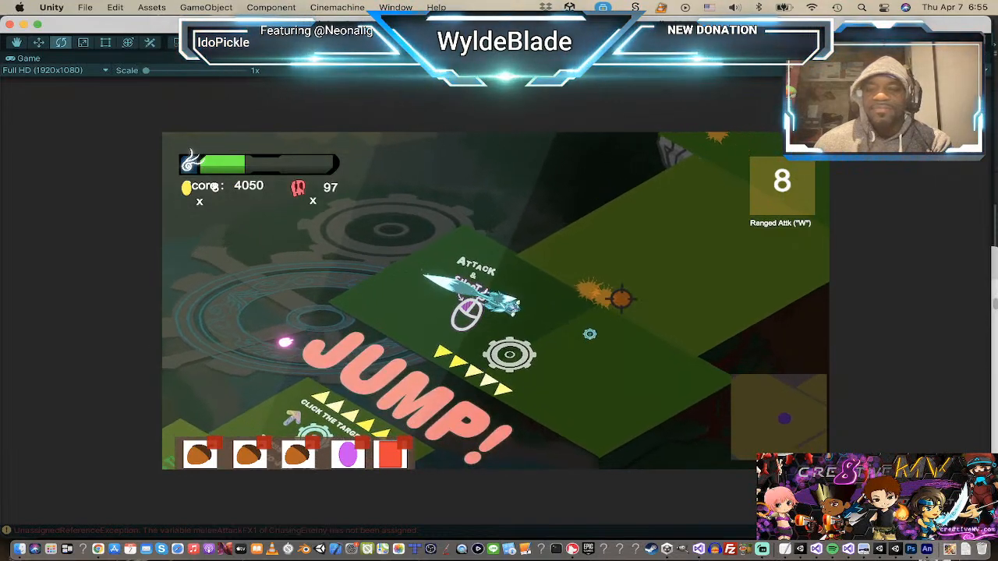
click(661, 281)
click(661, 290)
click(652, 297)
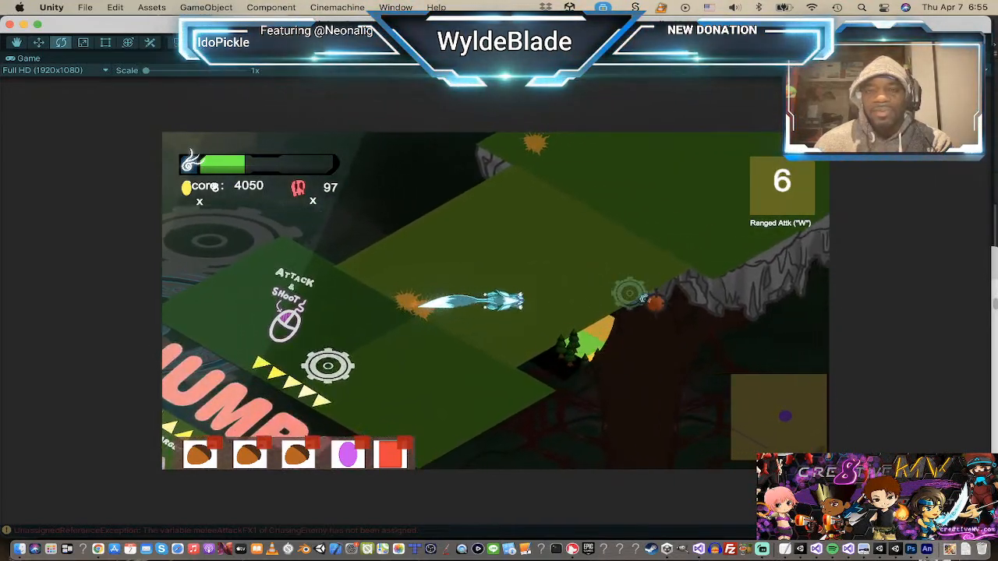
click(631, 311)
click(584, 374)
click(574, 366)
click(571, 366)
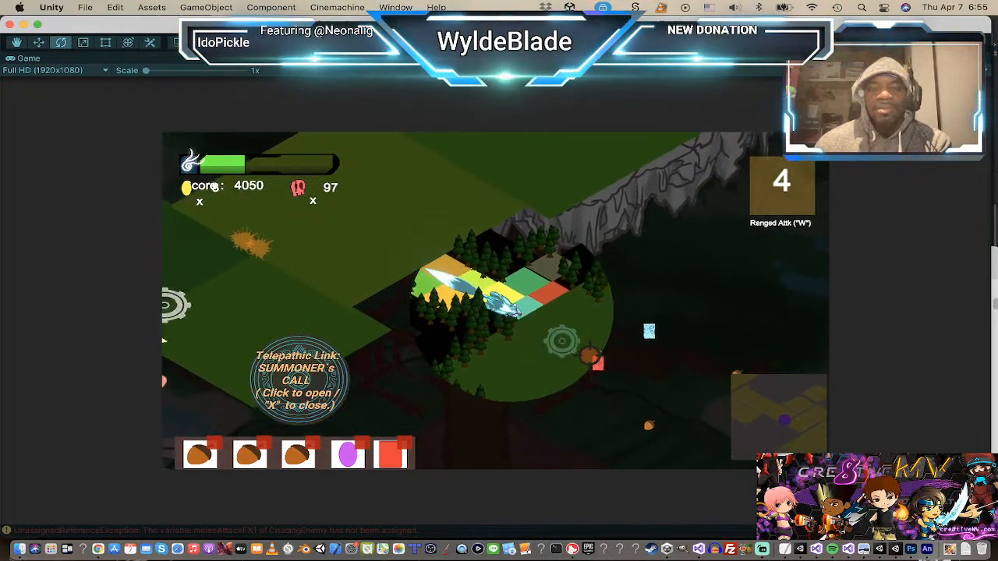
Step: Explore the dark forest clearing by circling the character around the house and its nearby pickups
click(565, 345)
click(602, 307)
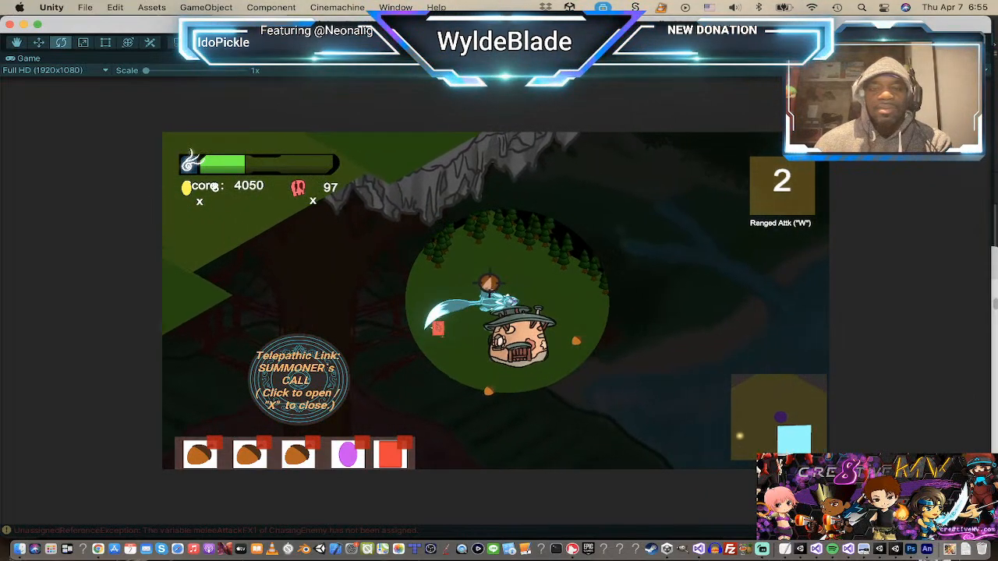
click(568, 350)
click(494, 363)
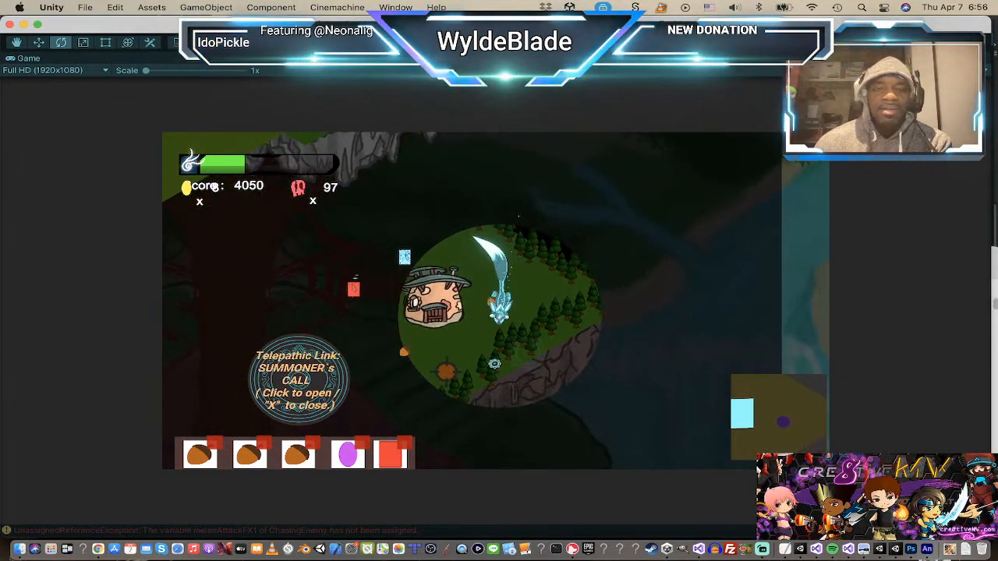
click(406, 328)
click(392, 284)
click(424, 276)
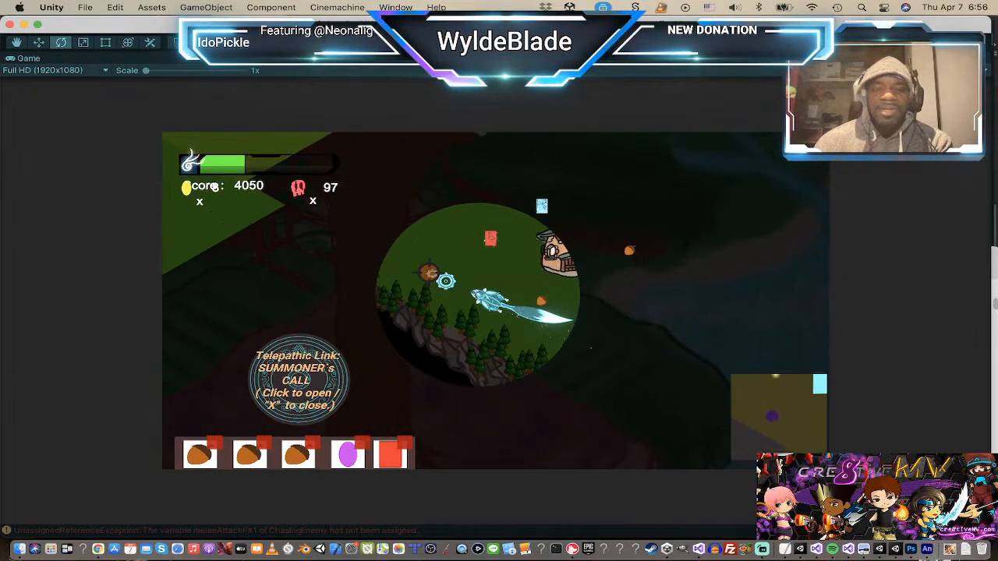
click(642, 315)
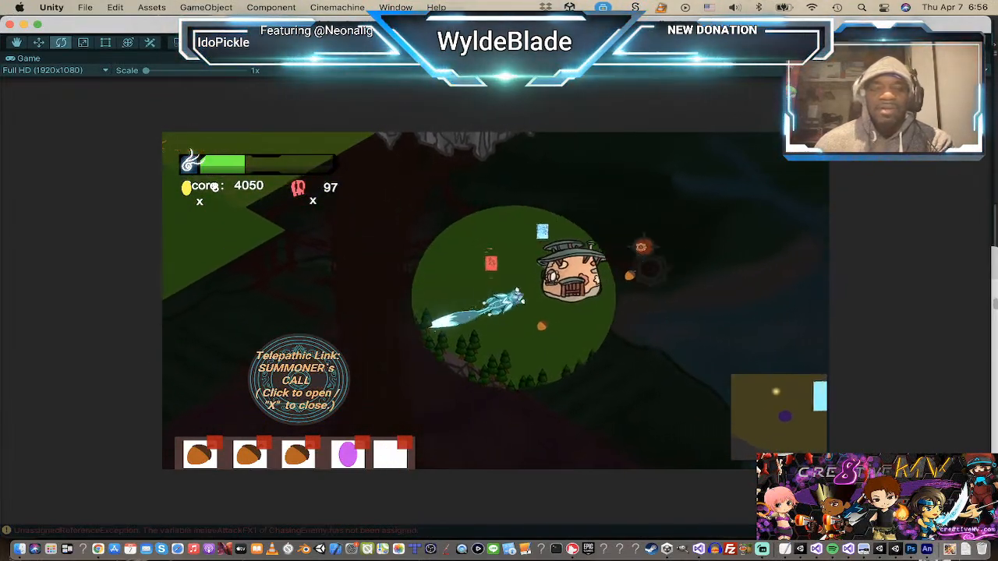
Step: Bring the character back over the colored tiles to the Attack & Shoot platform
click(428, 289)
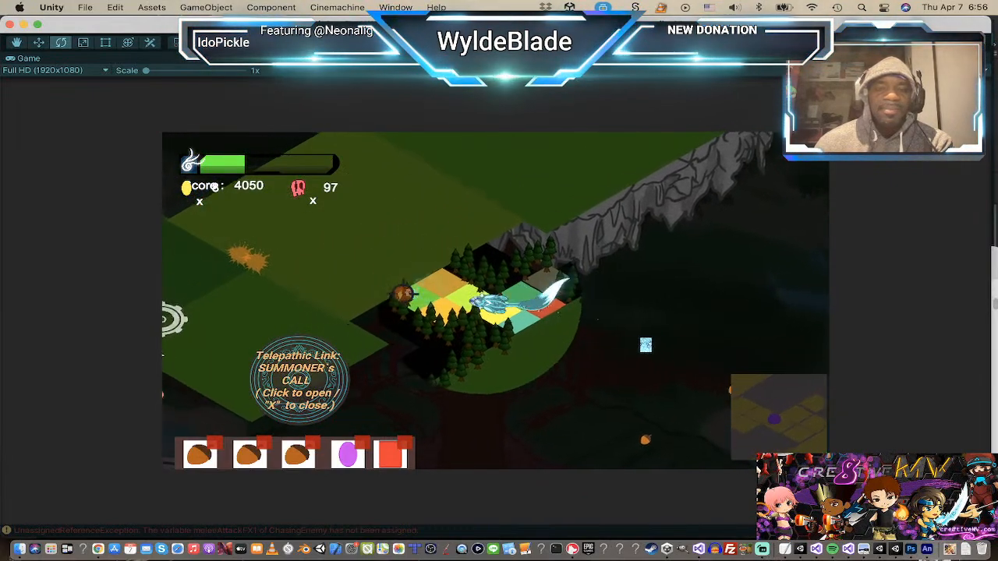
click(422, 257)
click(408, 304)
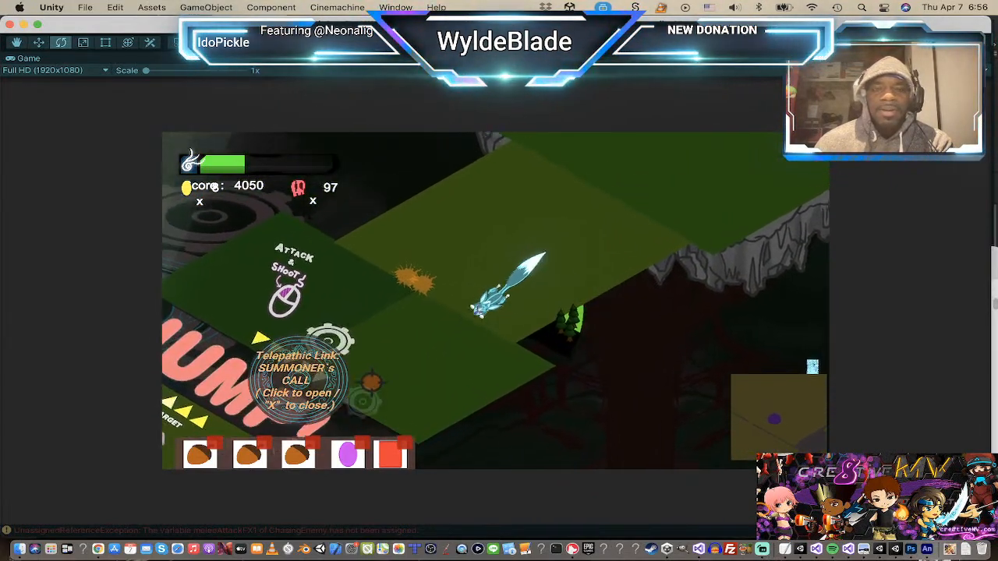
click(466, 339)
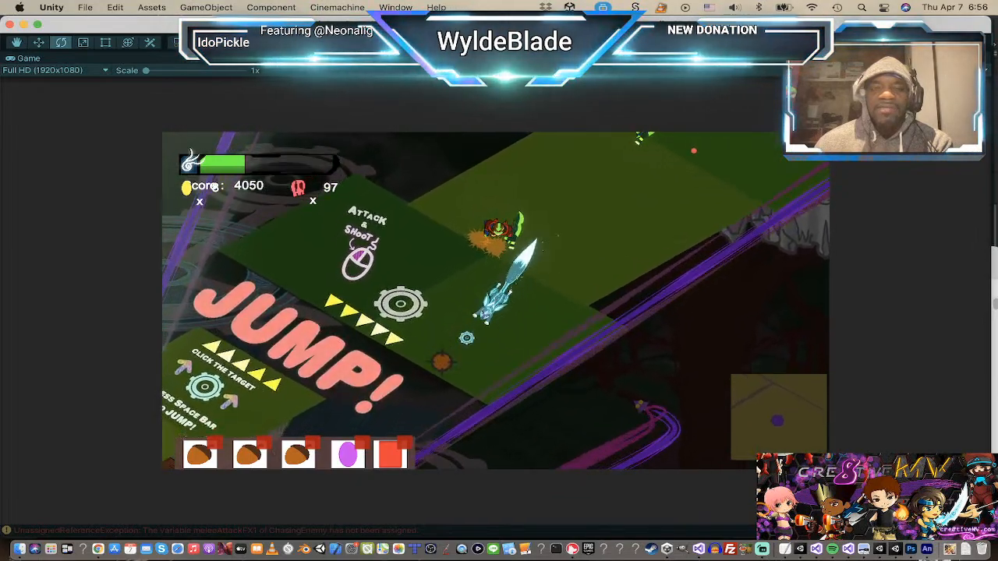
Step: Lead the green-bladed enemies toward the Attack & Shoot sign and fire the scatter shot at them
click(472, 208)
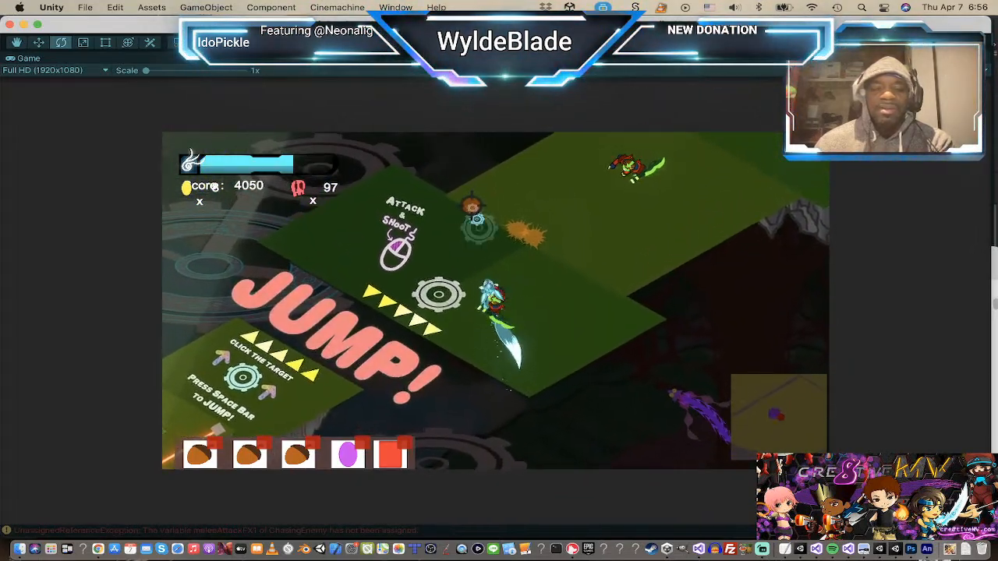
click(444, 262)
key(r)
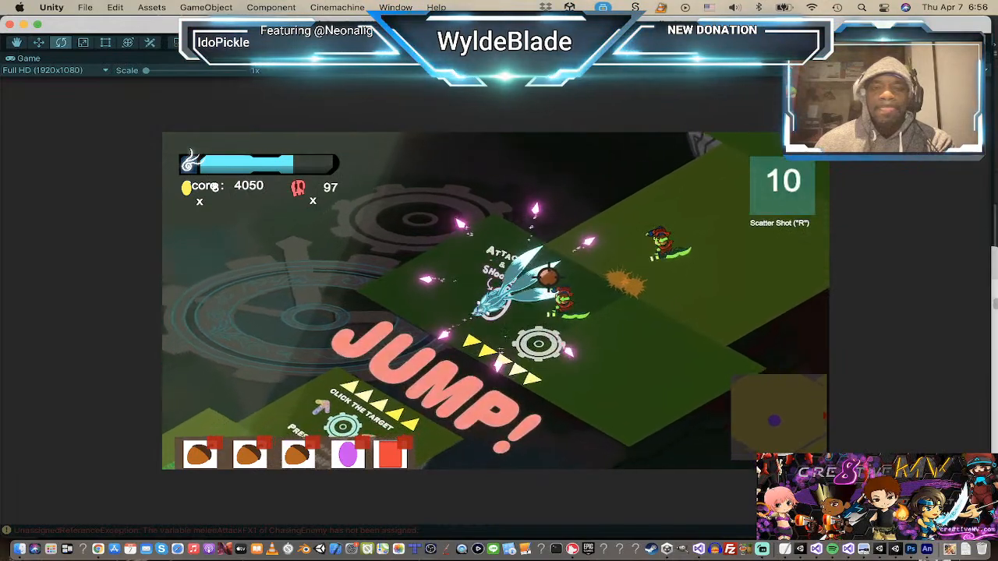
Step: Restart the level from the game-over screen and stop the playtest
key(d)
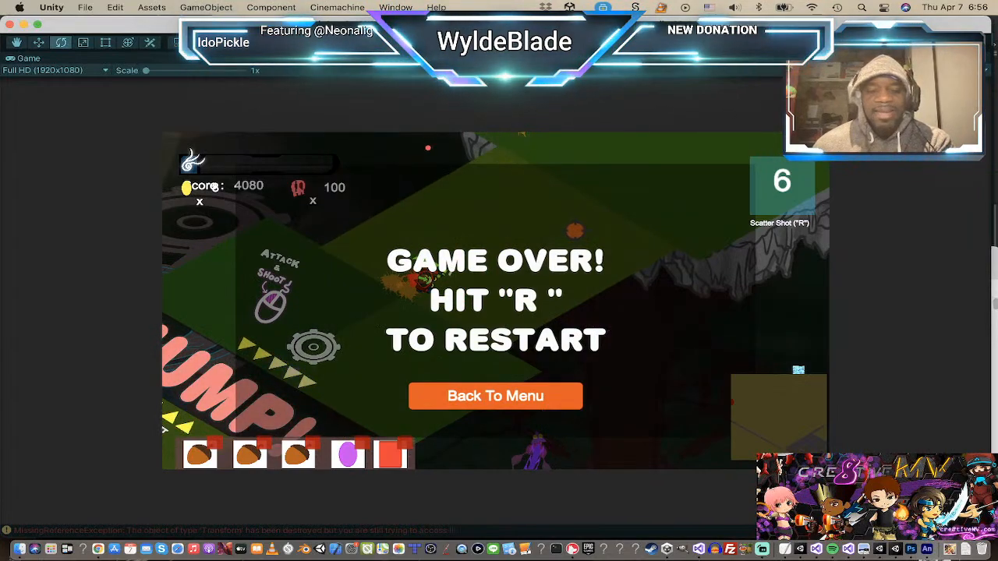
key(r)
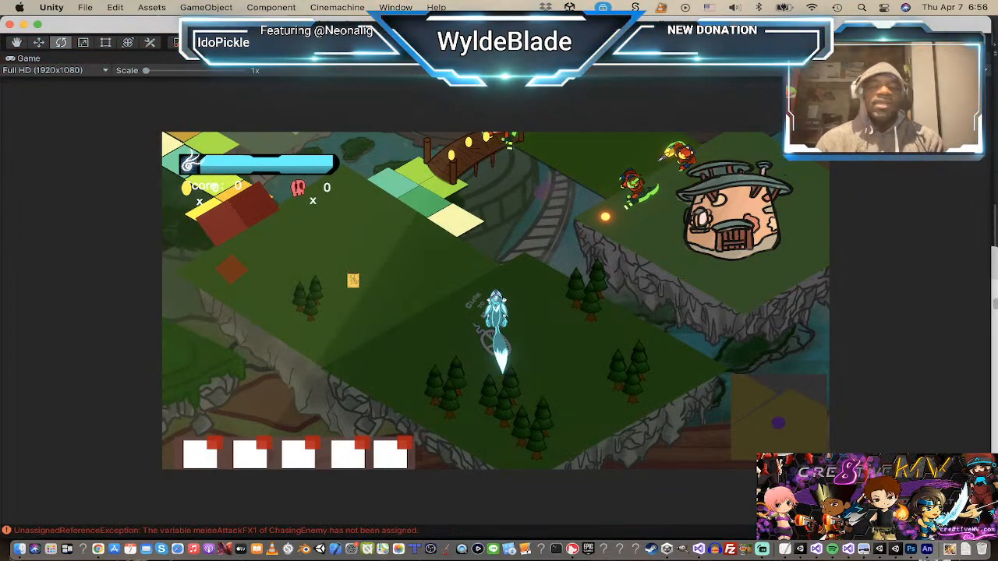
key(super+p)
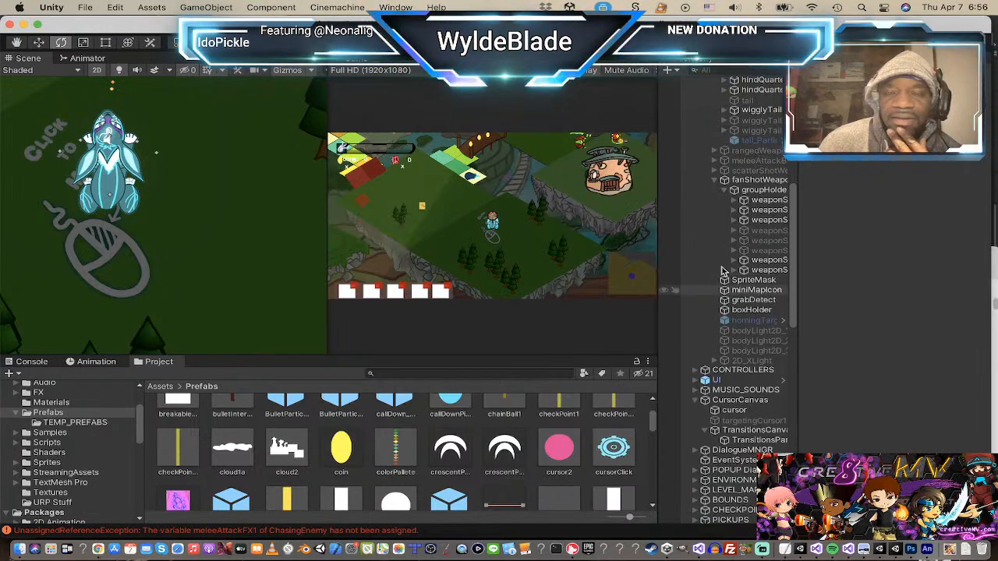
Step: Find the diamondProjectile prefab in the Prefabs folder and toggle the Is Homing option of its Projectile script
scroll(326, 452, up, 2)
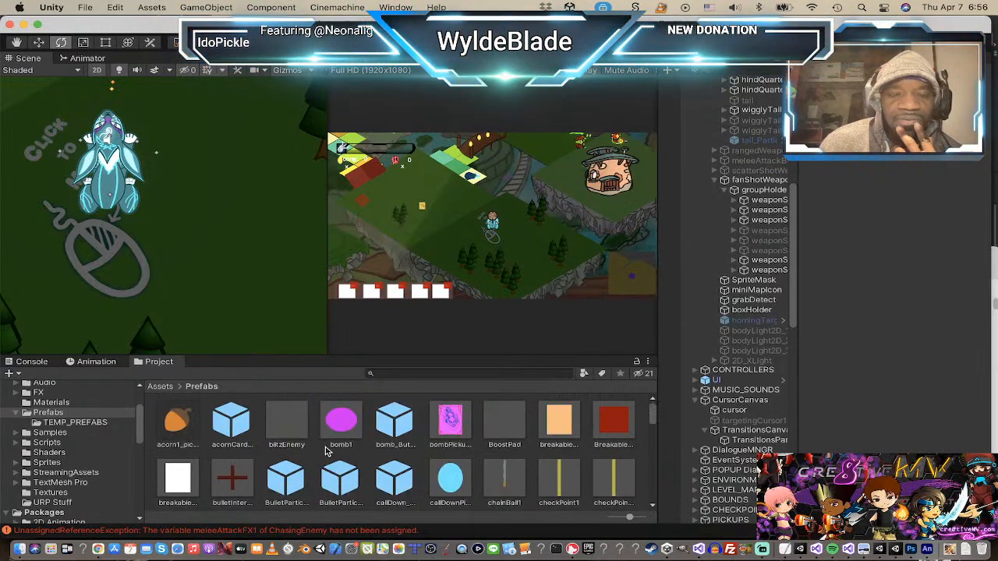
scroll(326, 452, down, 3)
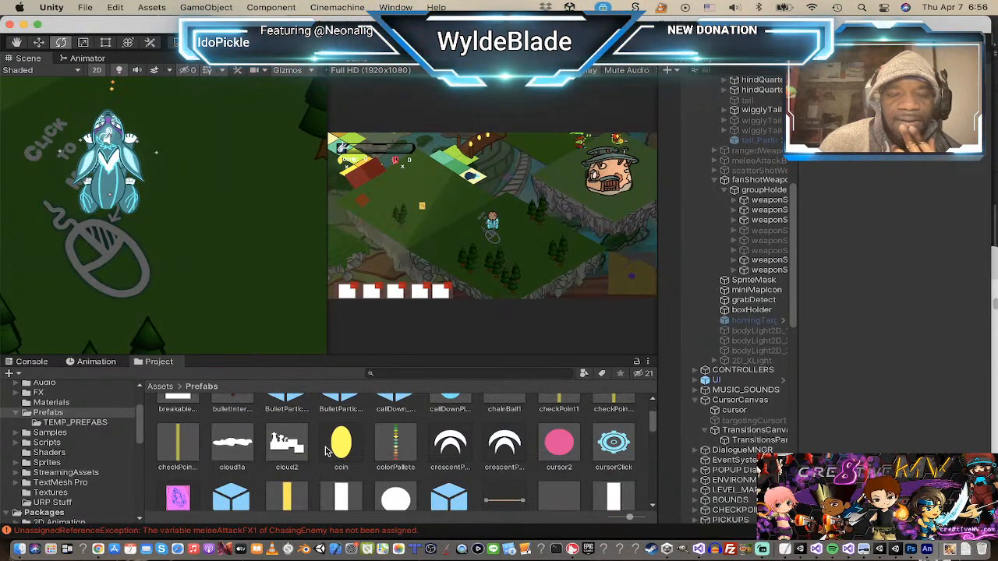
scroll(326, 452, down, 6)
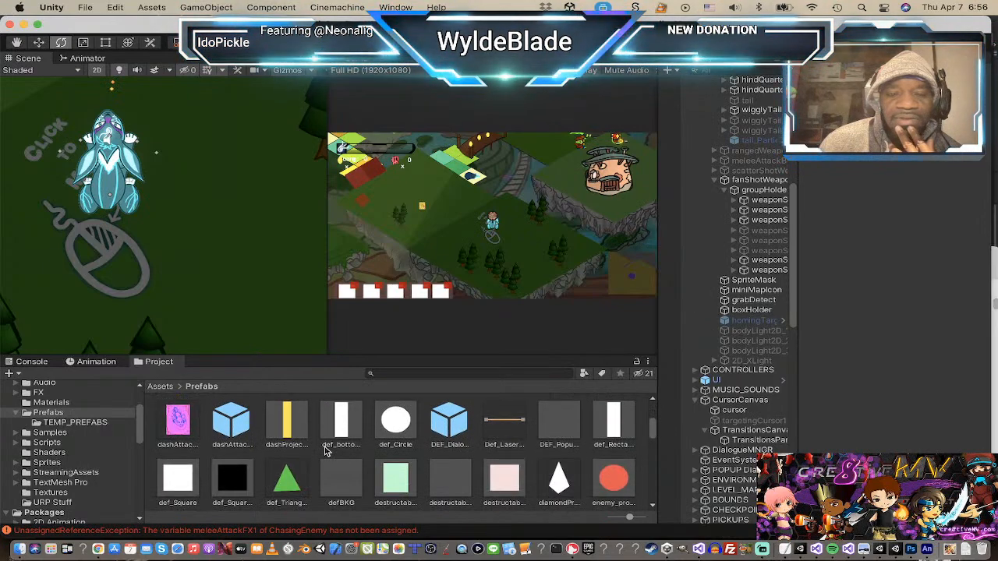
click(559, 452)
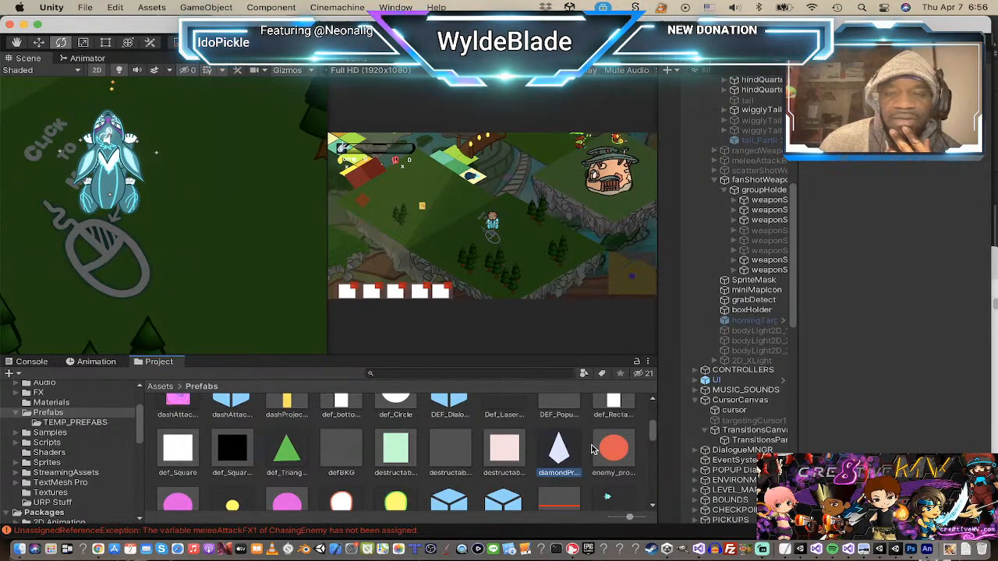
click(551, 451)
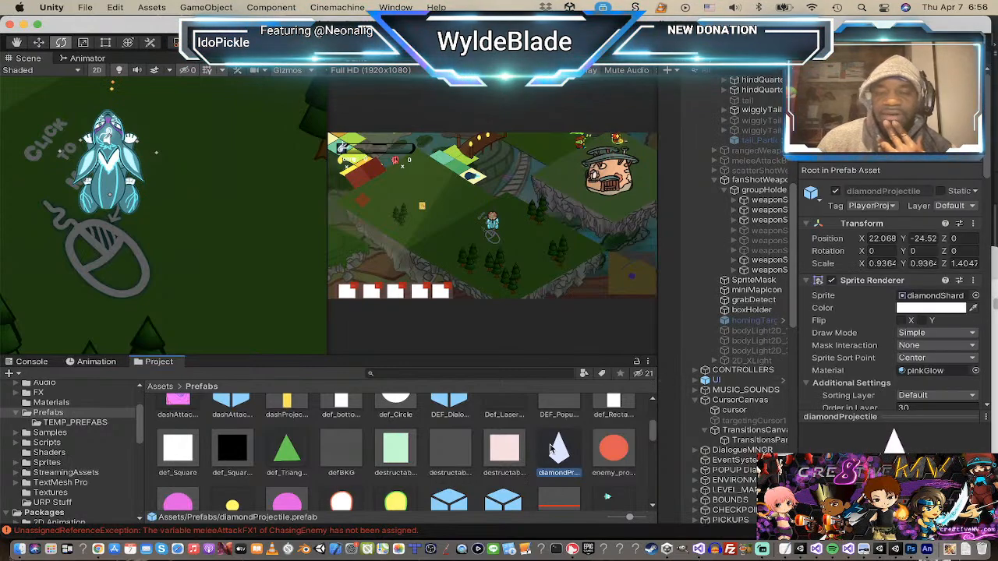
scroll(881, 335, down, 5)
scroll(877, 310, down, 5)
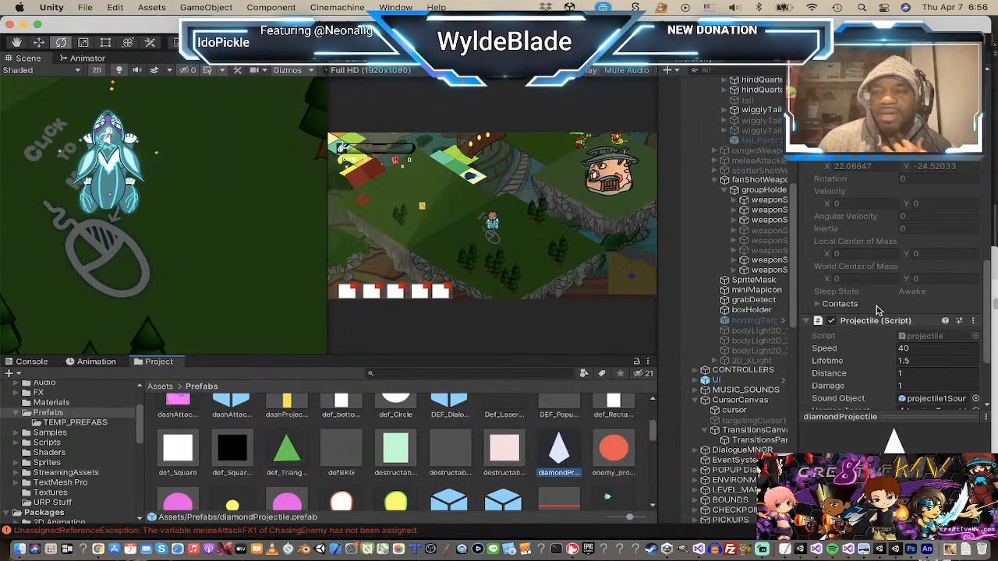
scroll(877, 310, down, 5)
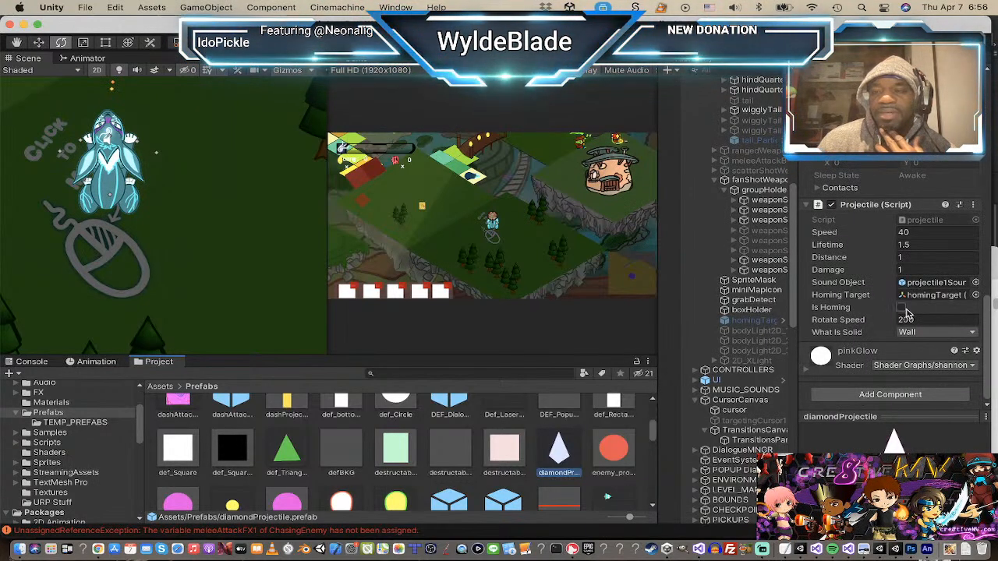
click(902, 308)
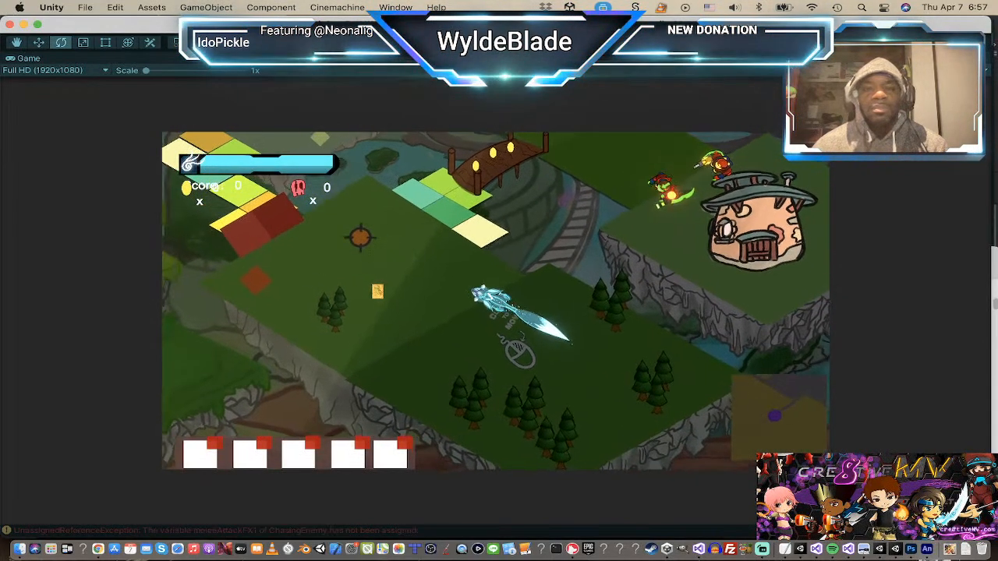
Step: Playtest the level by collecting the Ranged Attack card near the starting area, closing its description and activating the ranged attack
click(373, 334)
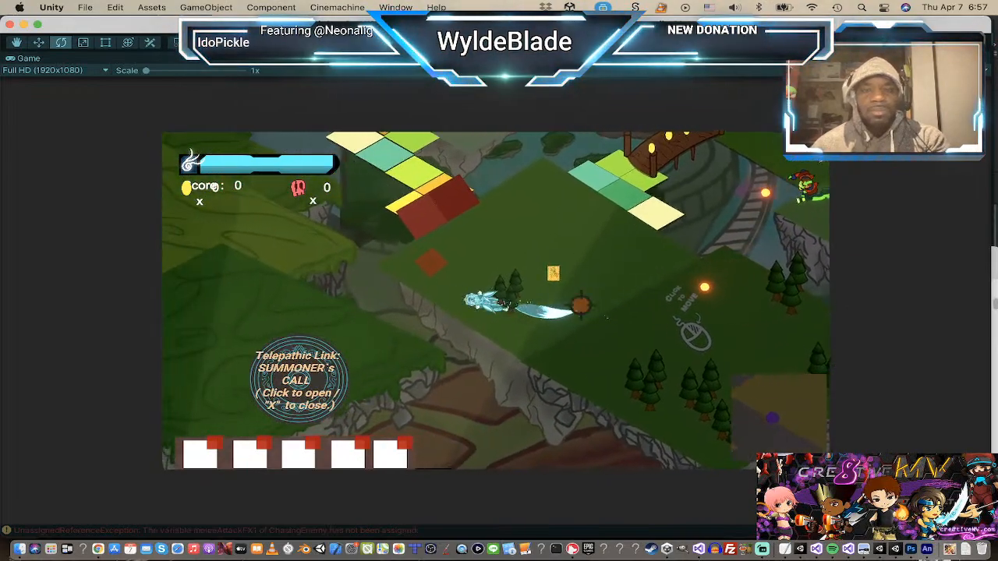
click(546, 292)
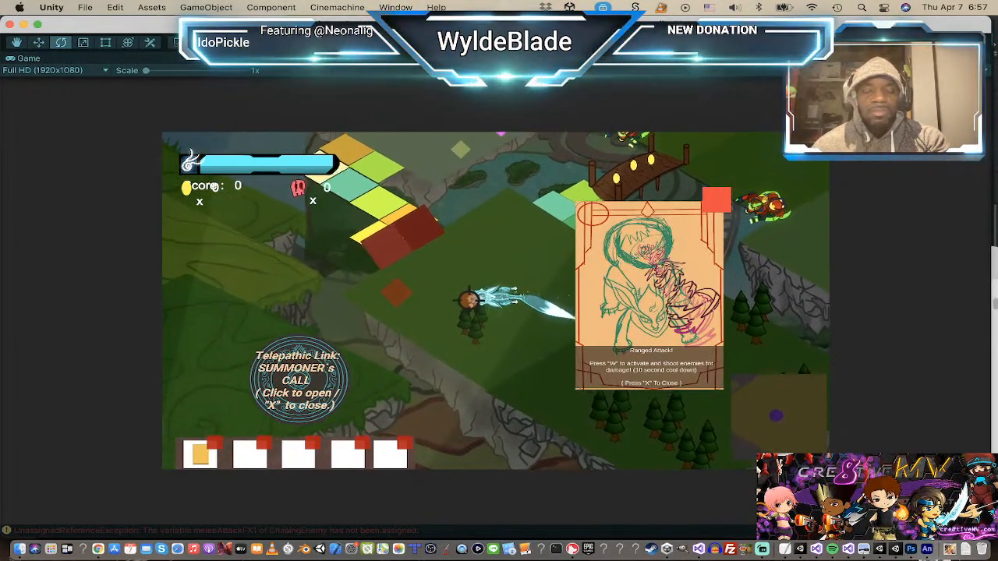
click(552, 335)
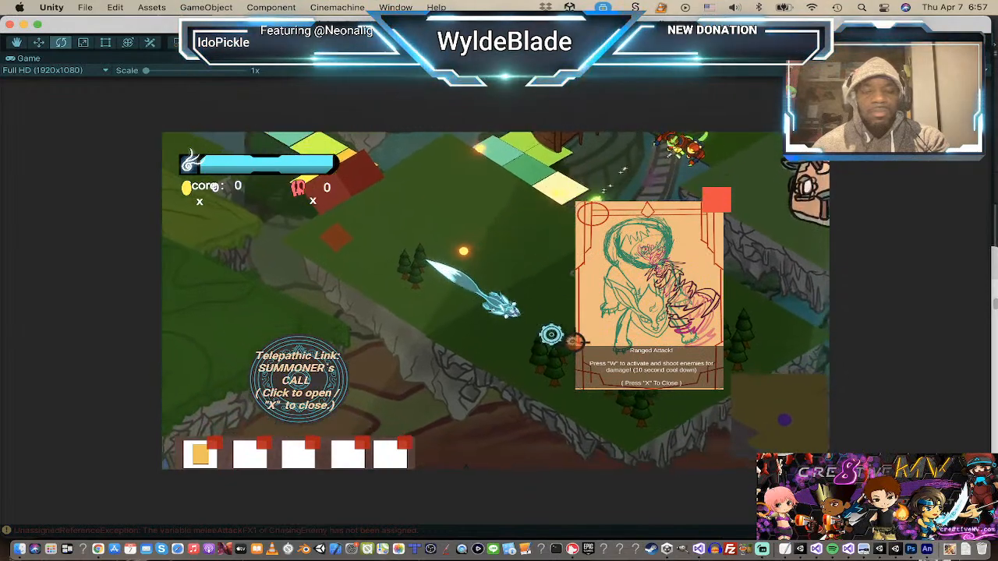
key(x)
click(367, 288)
click(524, 265)
key(w)
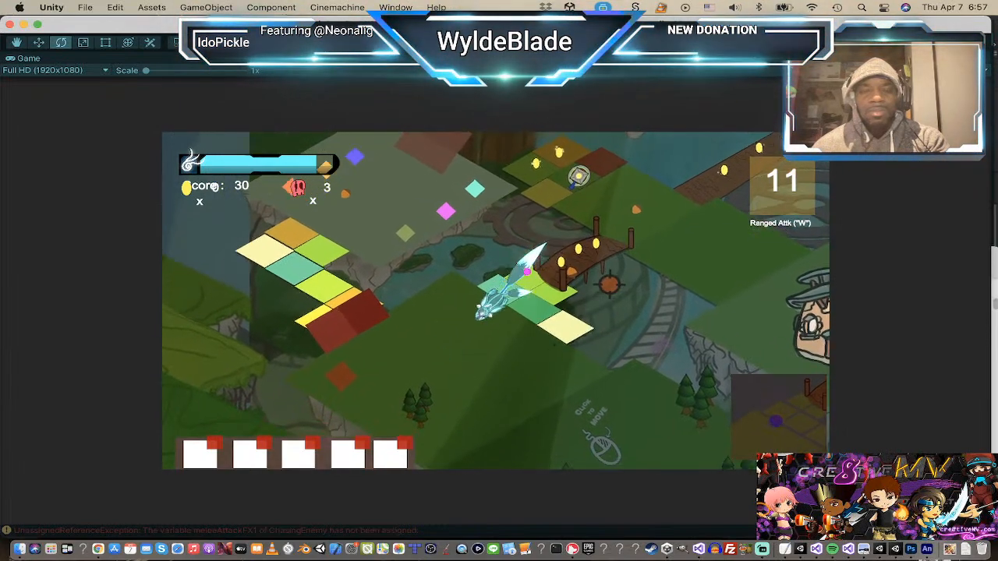
Step: Move the character over the wooden bridge to the Click the Target platform and jump across to Attack & Shoot
click(627, 228)
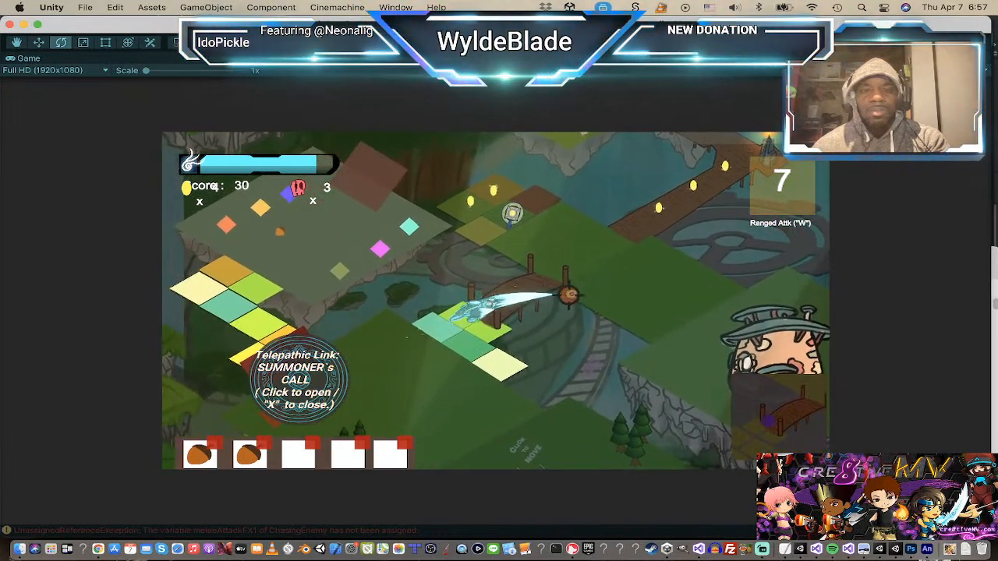
click(591, 234)
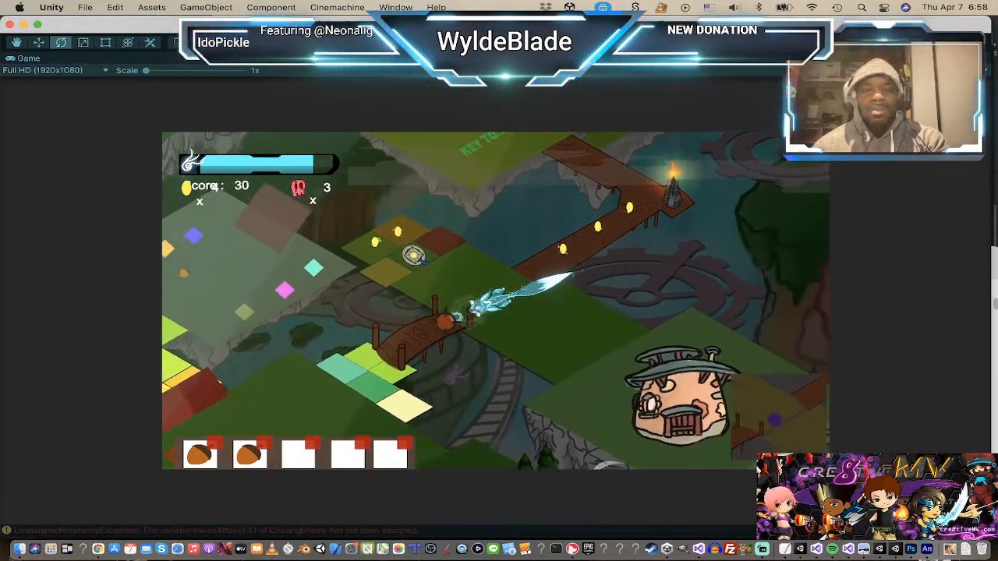
click(334, 368)
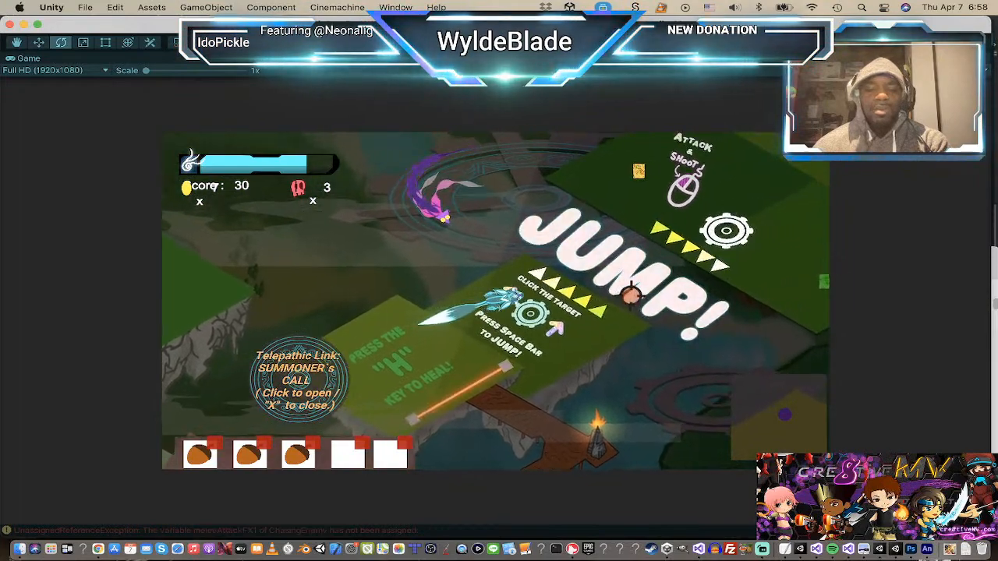
key(space)
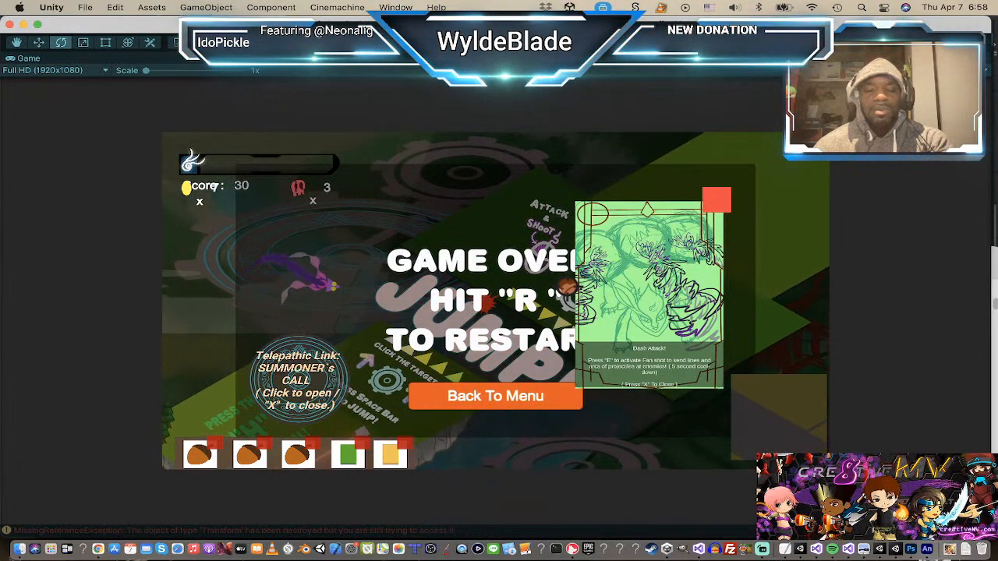
Step: Restart the level, collect the Ranged Attack card again and close its description
key(r)
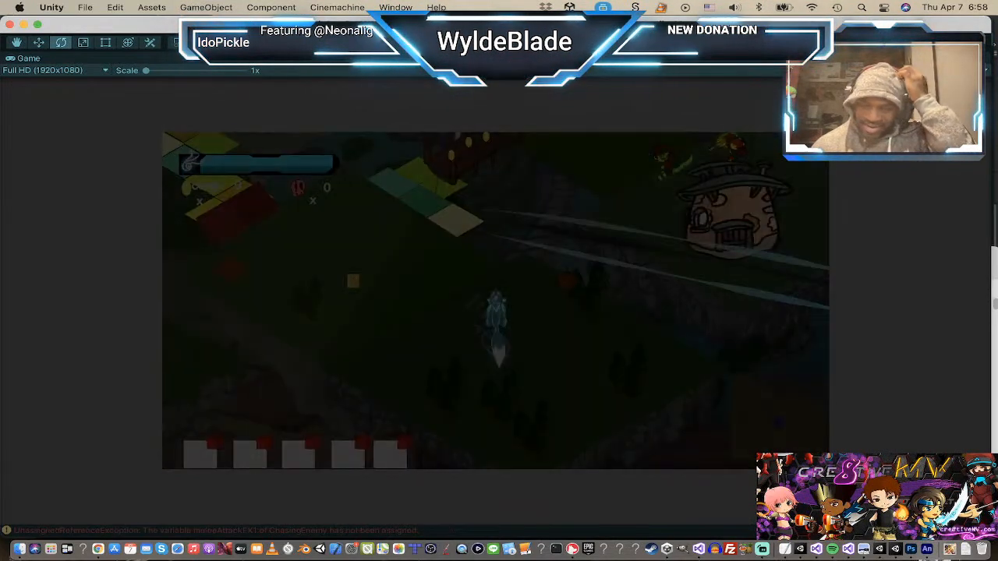
key(Left)
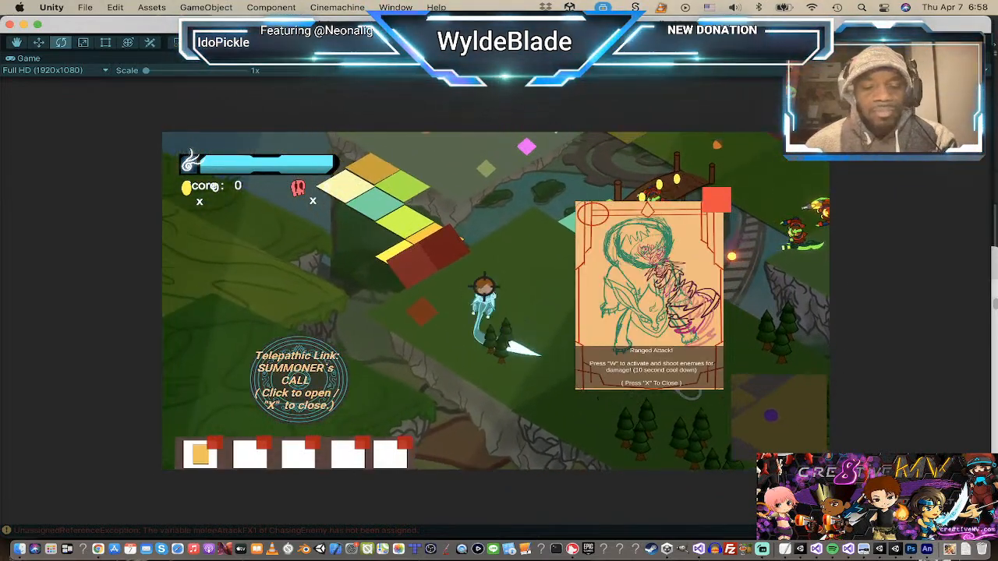
key(x)
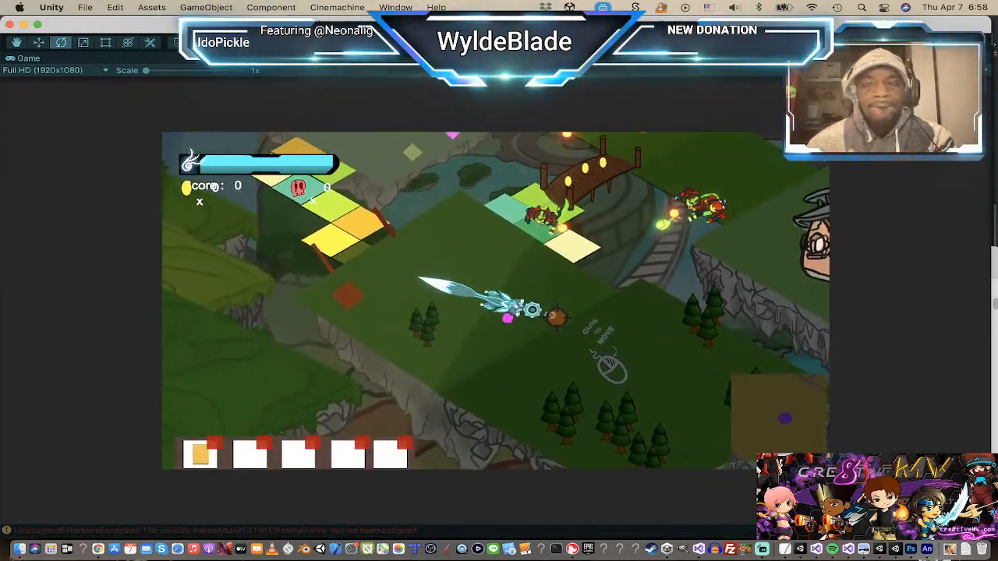
Step: Activate the ranged attack from the first inventory slot and shoot the enemies around the starting platform
key(1)
key(w)
key(w)
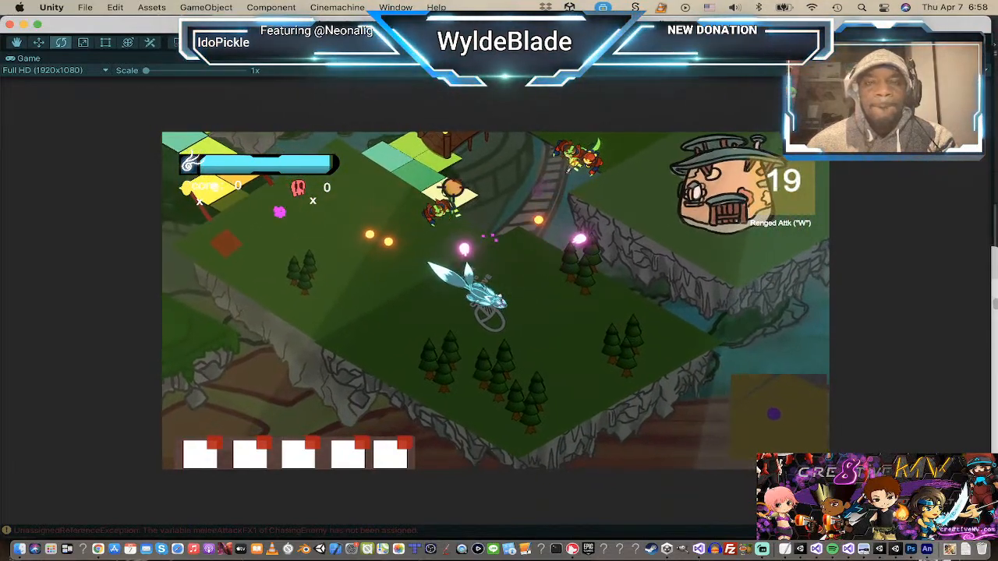
key(w)
key(w)
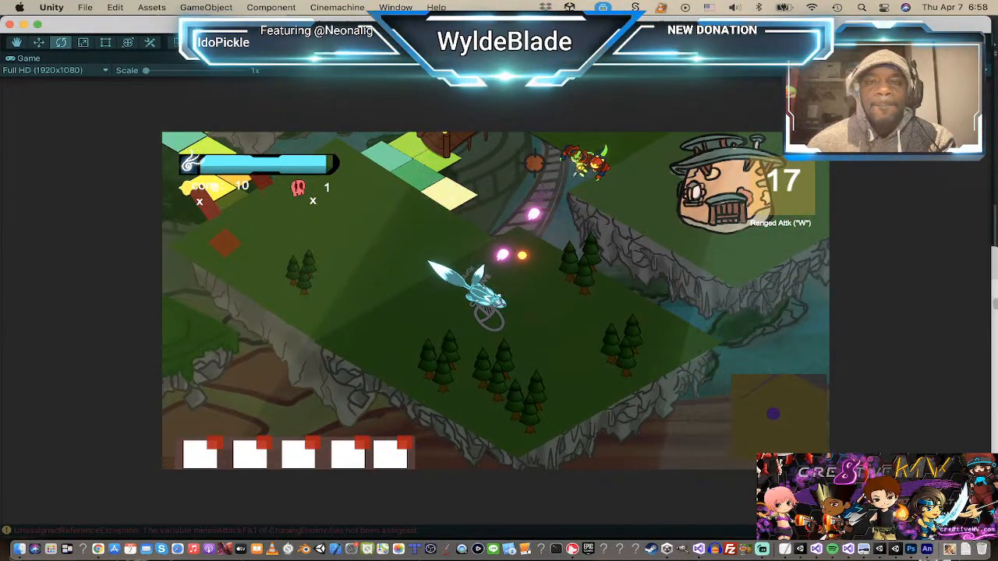
key(w)
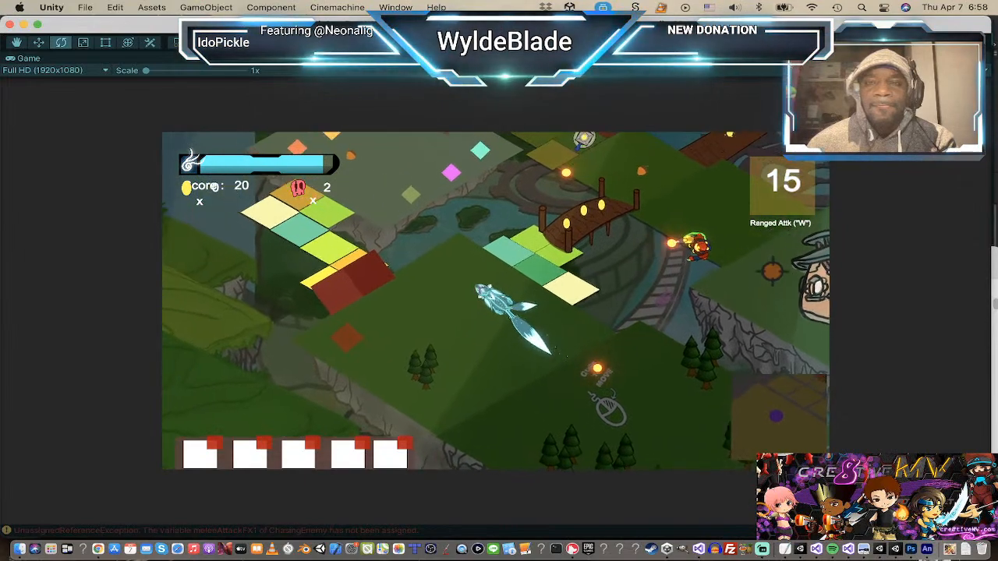
key(w)
key(w)
key(w)
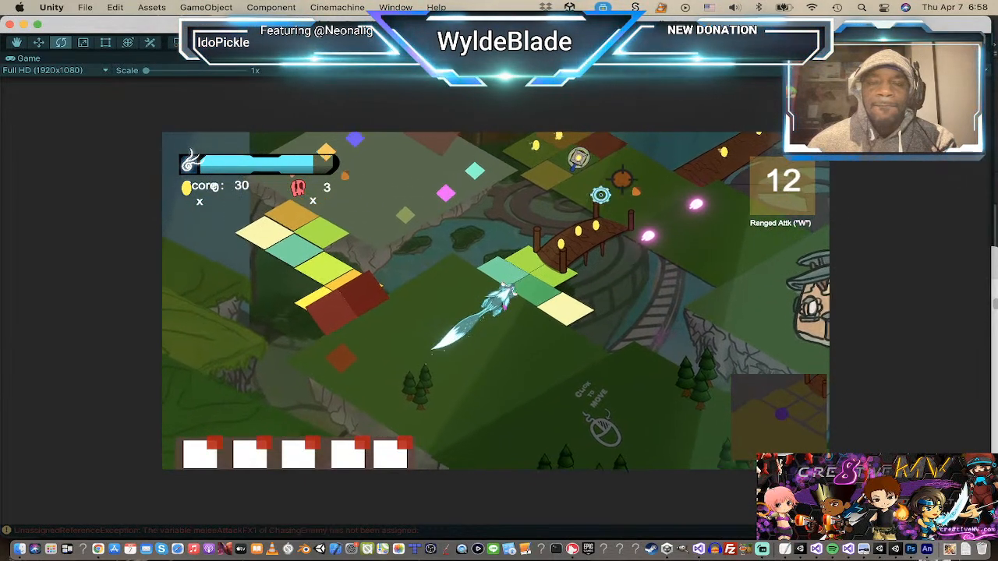
Step: Lead the character over the wooden bridge while firing ranged shots toward the coin tiles
key(w)
key(w)
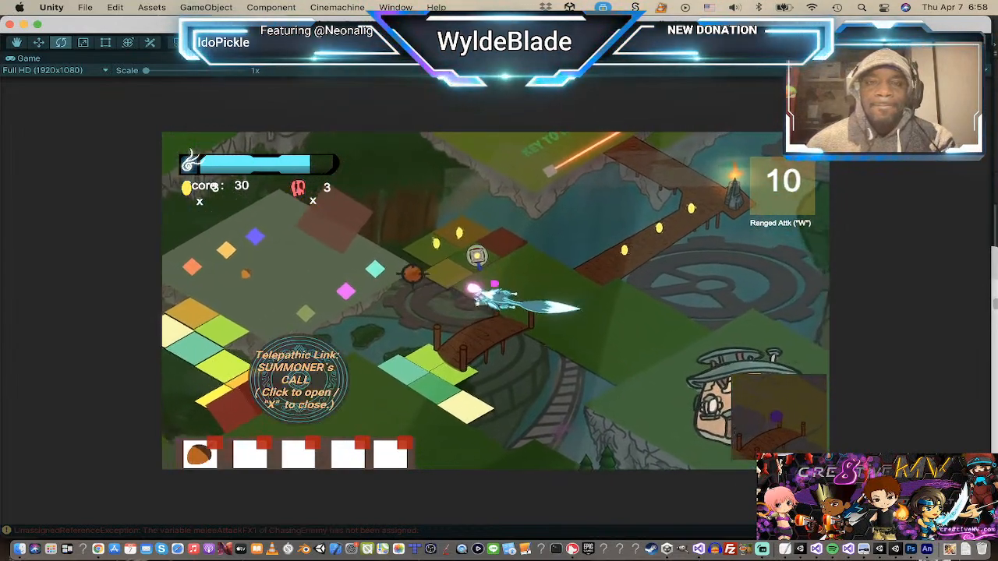
key(w)
key(w)
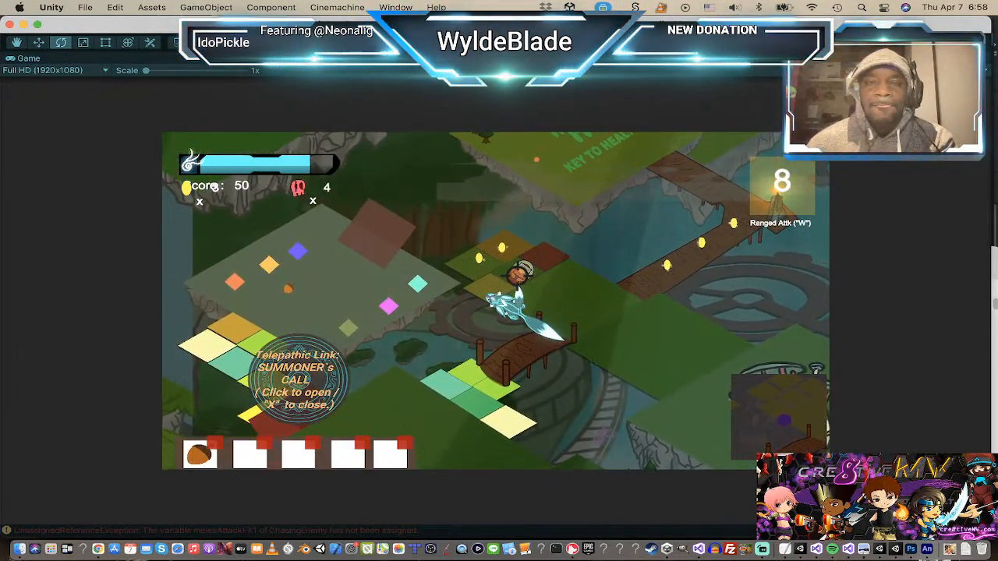
key(w)
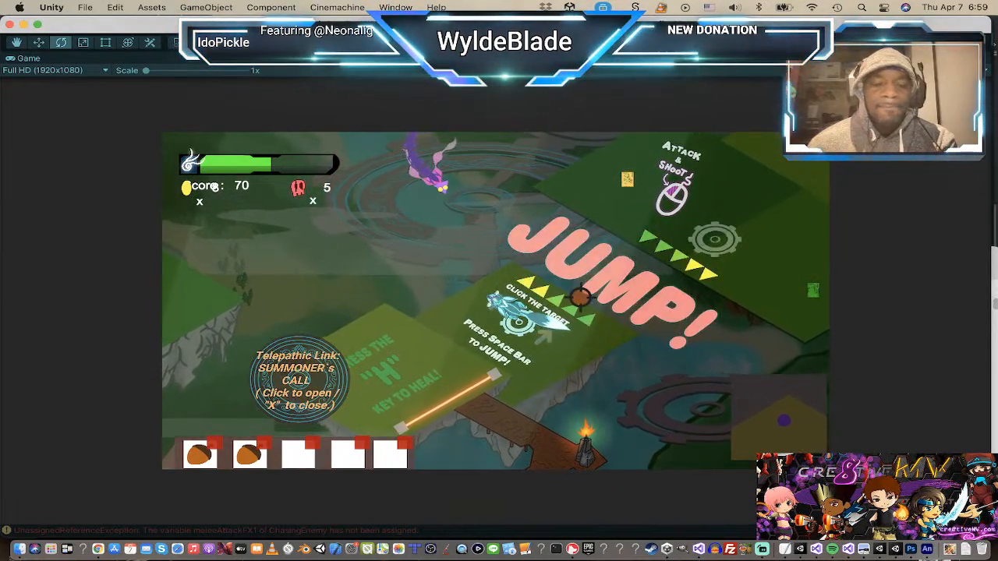
Step: Jump to the Attack & Shoot platform and collect its green Dash Attack card and yellow card
key(w)
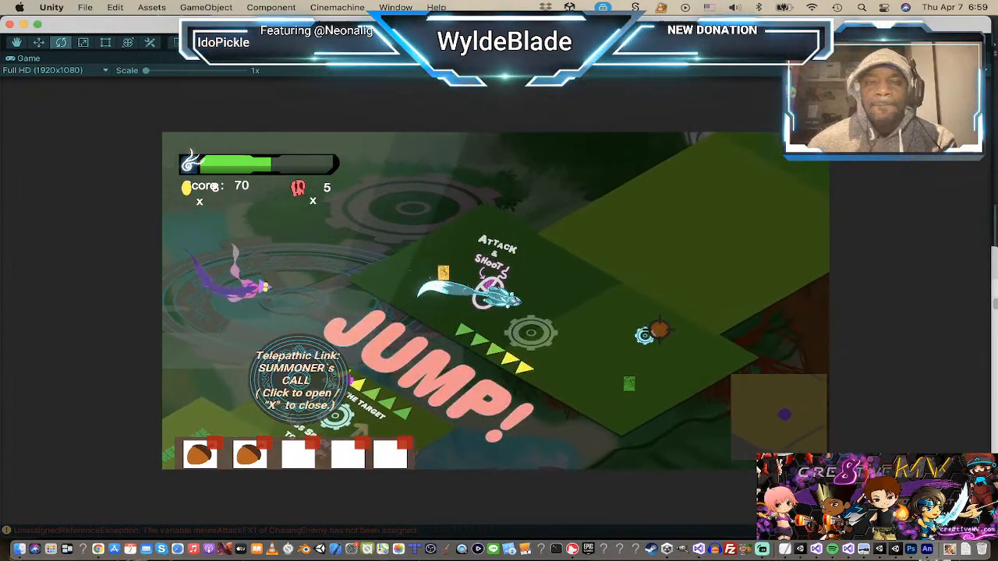
key(w)
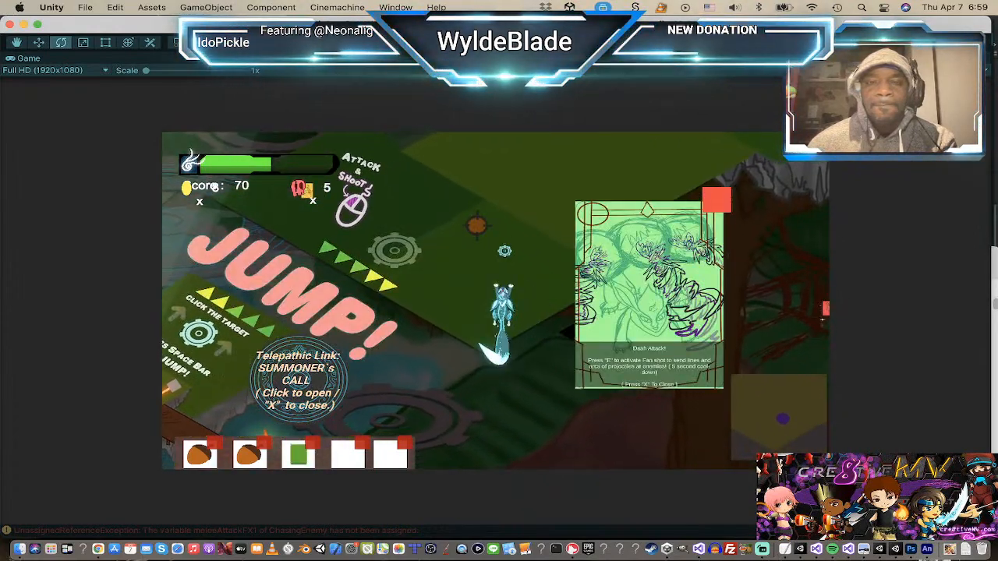
key(w)
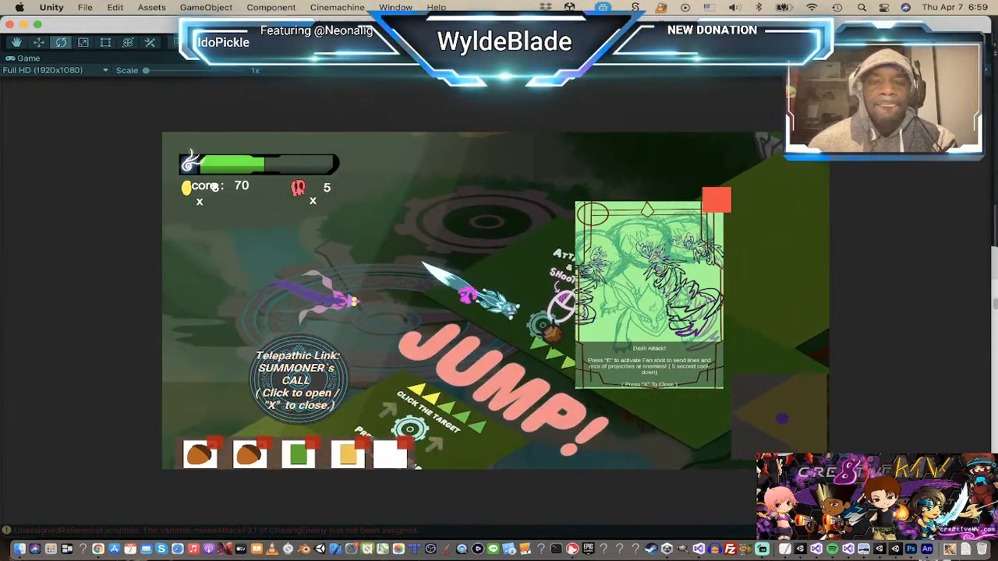
key(w)
key(w)
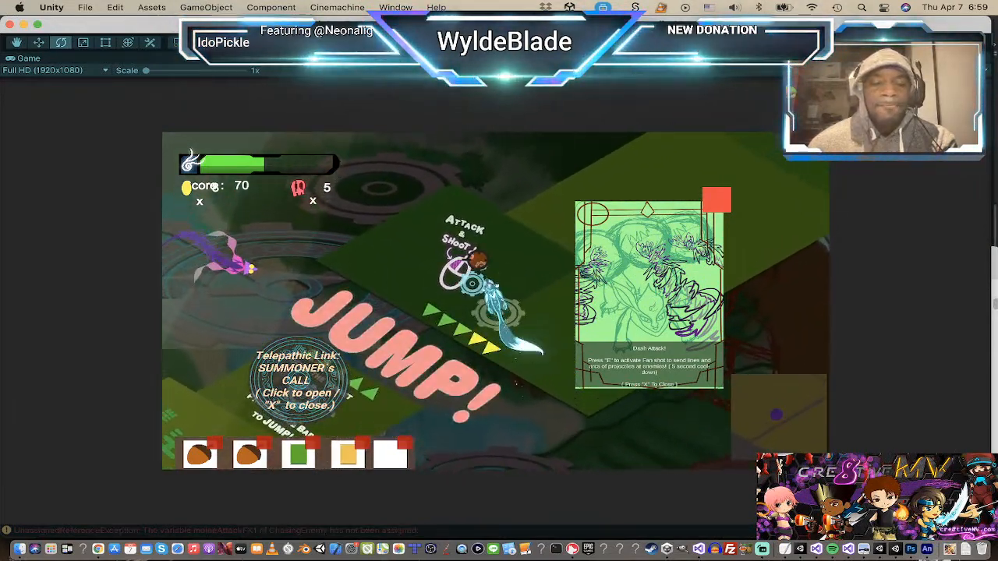
Step: Close the Dash Attack card and move the character around the Attack & Shoot sign to draw the enemies in
key(x)
key(w)
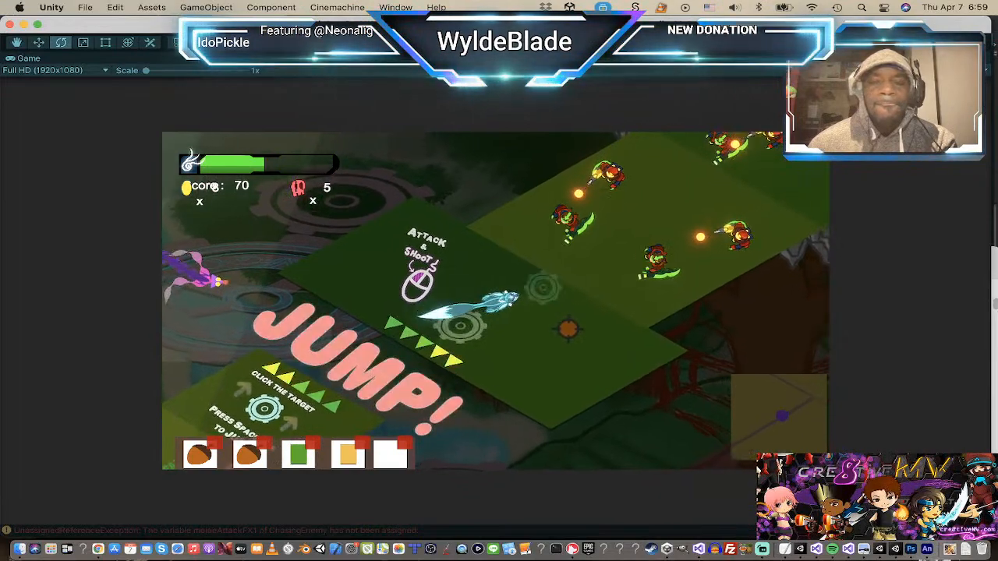
key(w)
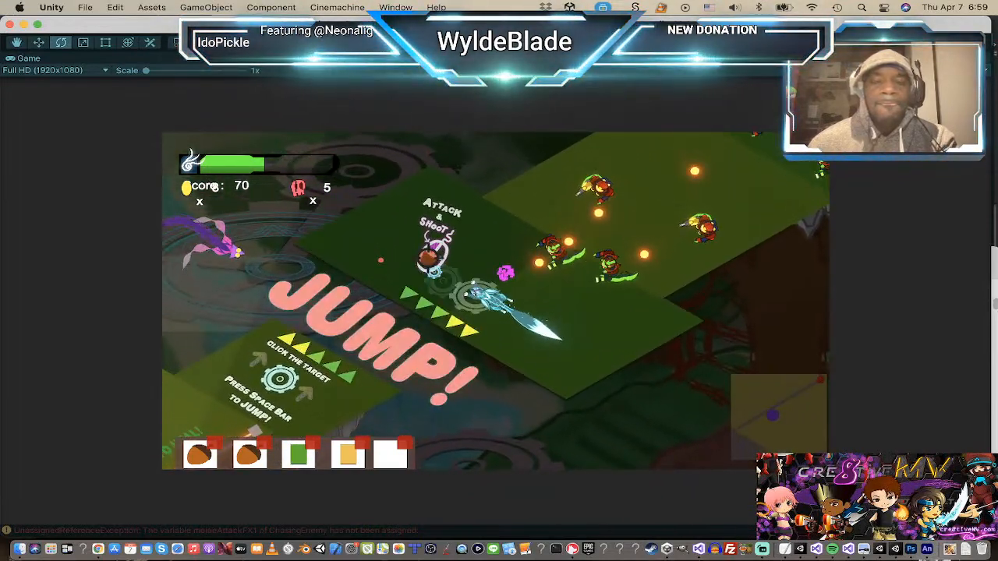
Step: Activate the Fan Shot beside the Attack & Shoot sign and fire it at the approaching enemies
key(e)
click(632, 289)
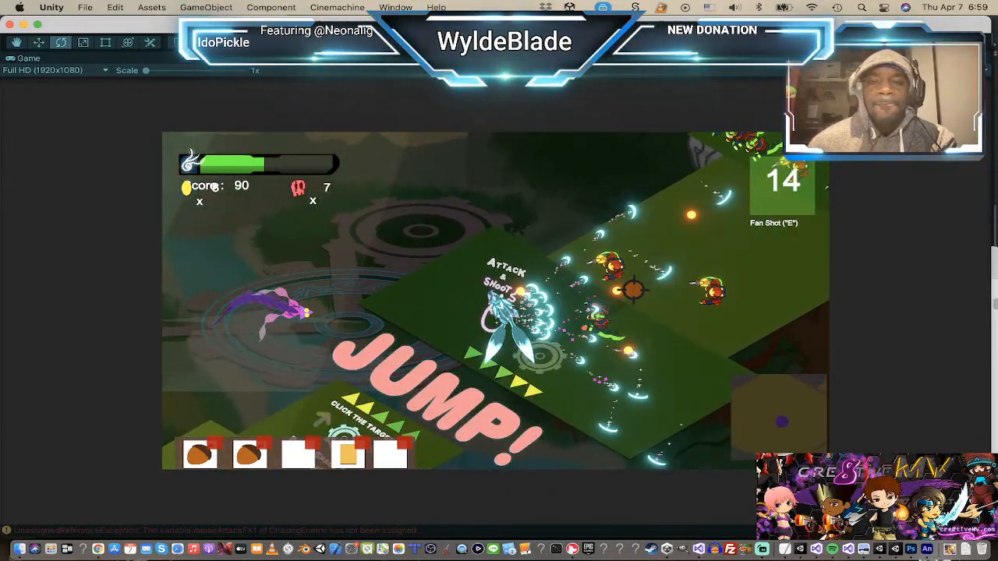
click(623, 281)
click(620, 284)
click(608, 273)
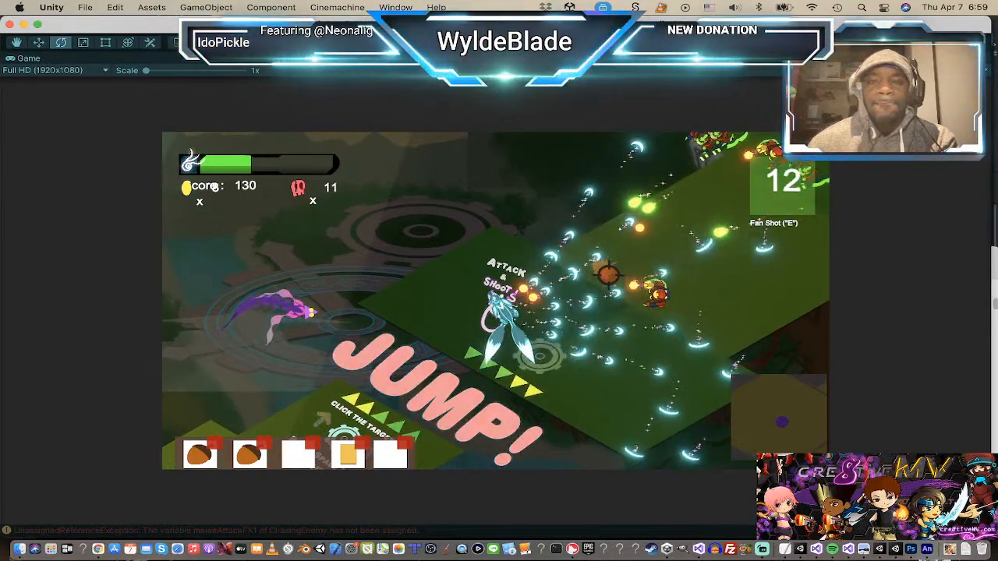
Step: Move the character off the Attack & Shoot platform onto the adjoining grass while firing fan shots at the enemies
key(d)
click(553, 294)
click(553, 296)
click(544, 284)
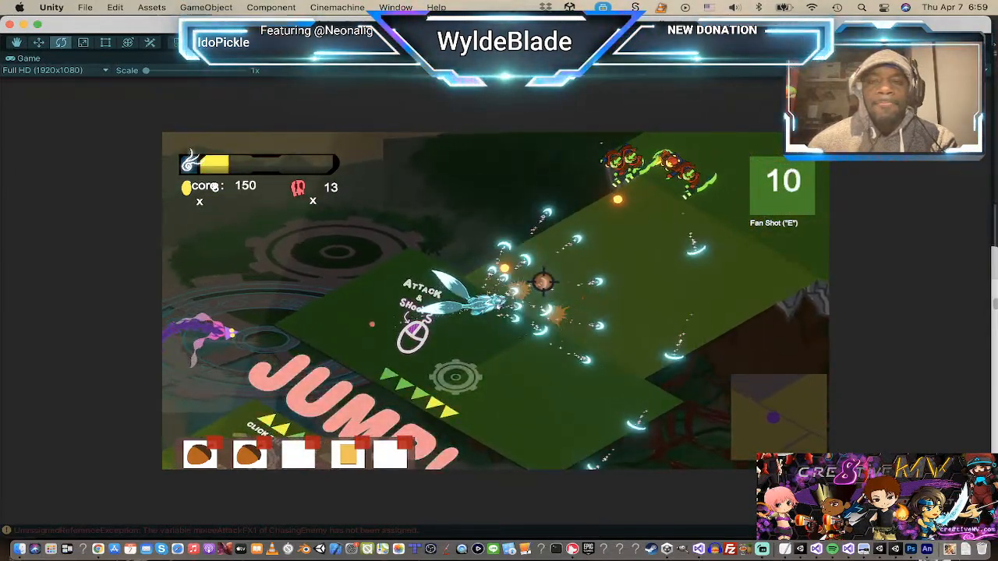
click(547, 280)
key(d)
click(544, 264)
key(d)
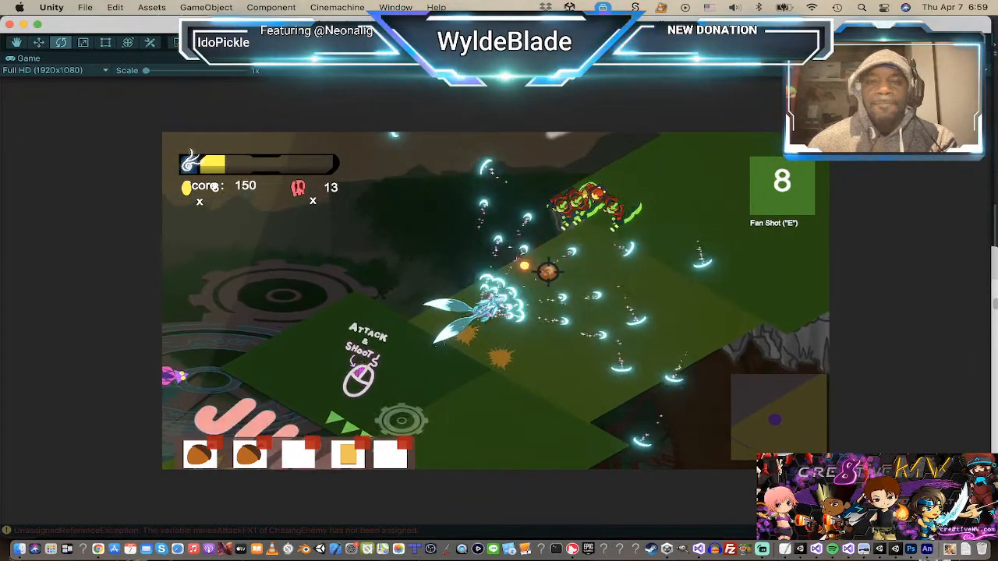
click(546, 242)
key(d)
key(s)
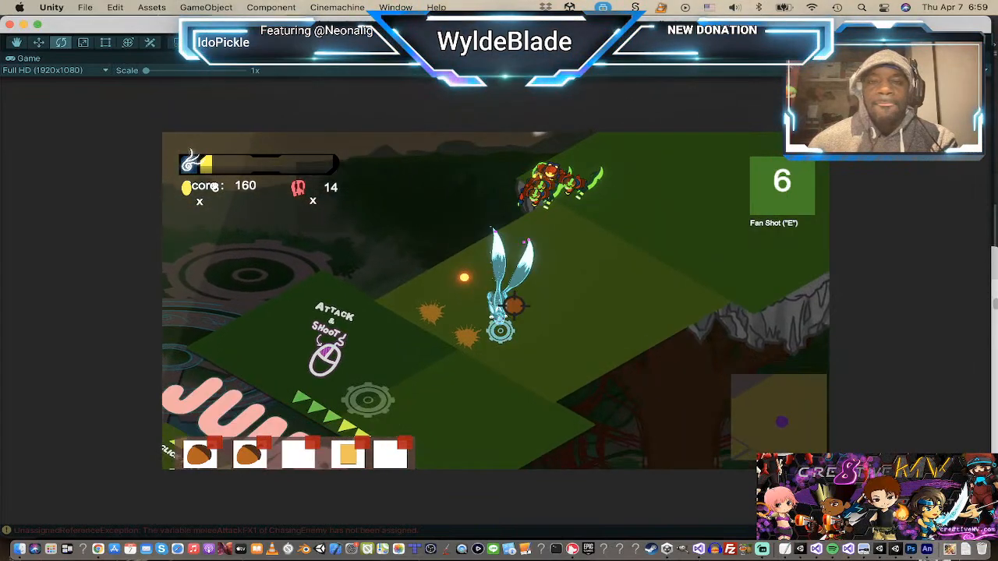
Step: Shoot the enemy group at the rocky ledge with fan shots while advancing toward it
click(535, 228)
click(548, 191)
click(555, 184)
click(561, 176)
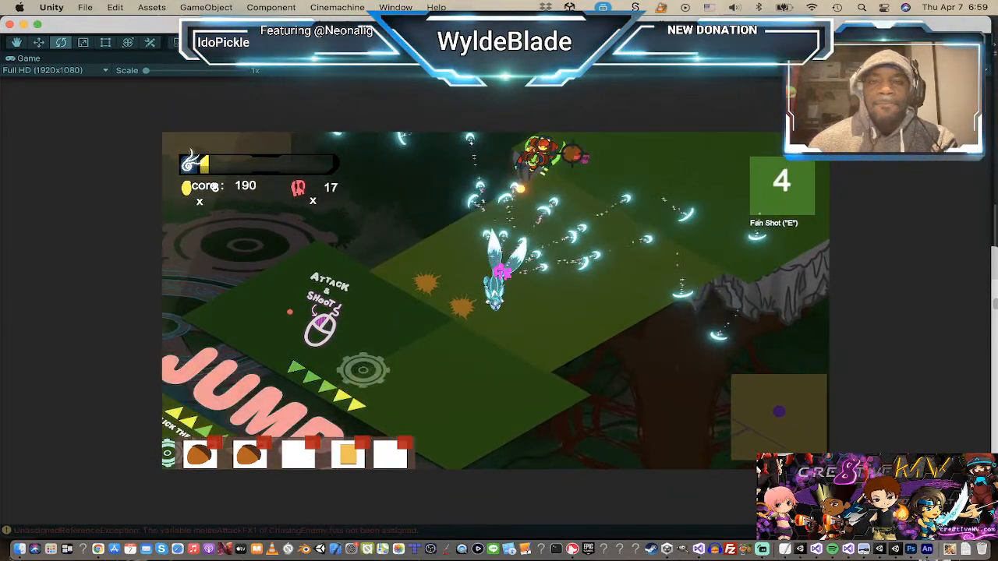
key(w)
click(567, 169)
key(w)
click(528, 220)
click(530, 243)
click(531, 242)
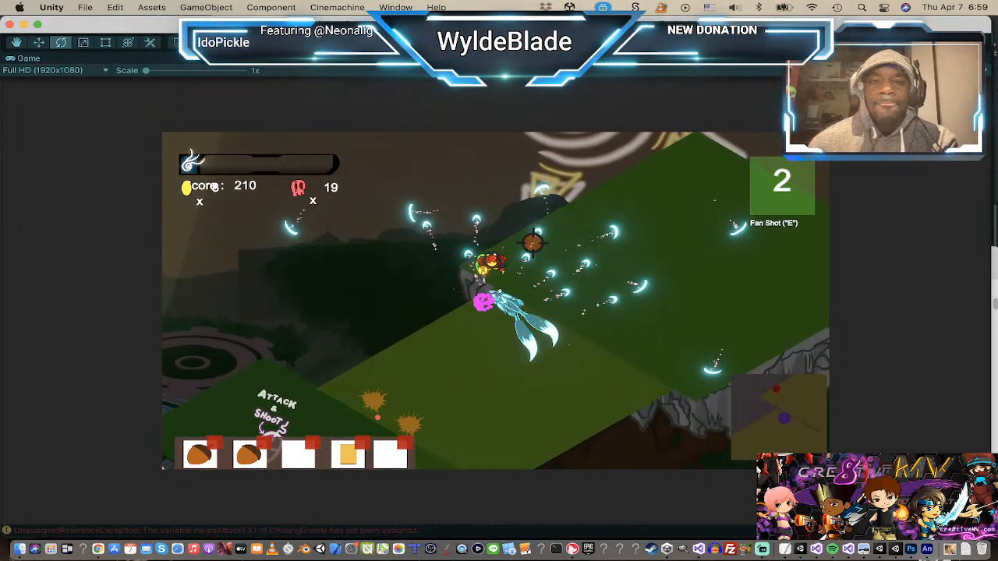
click(540, 250)
click(532, 250)
Step: Lead the character back past the ground splats to the Attack & Shoot sign
key(s)
key(a)
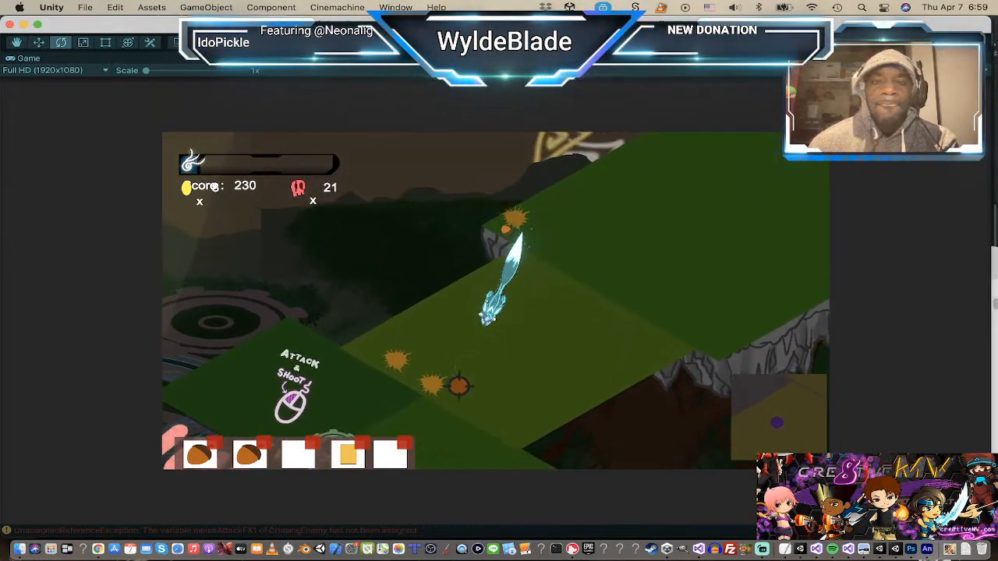
key(s)
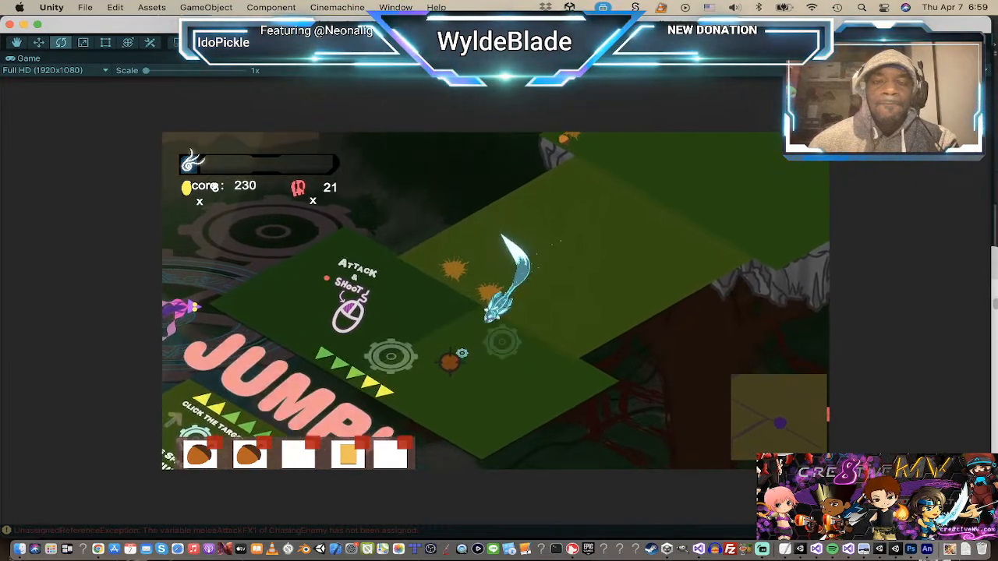
key(a)
key(s)
key(a)
key(w)
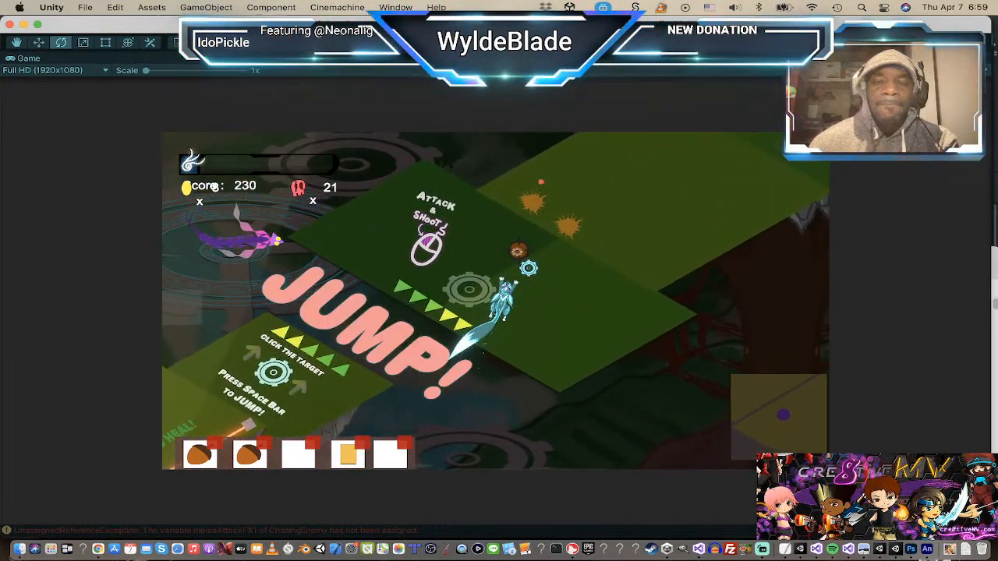
key(d)
key(w)
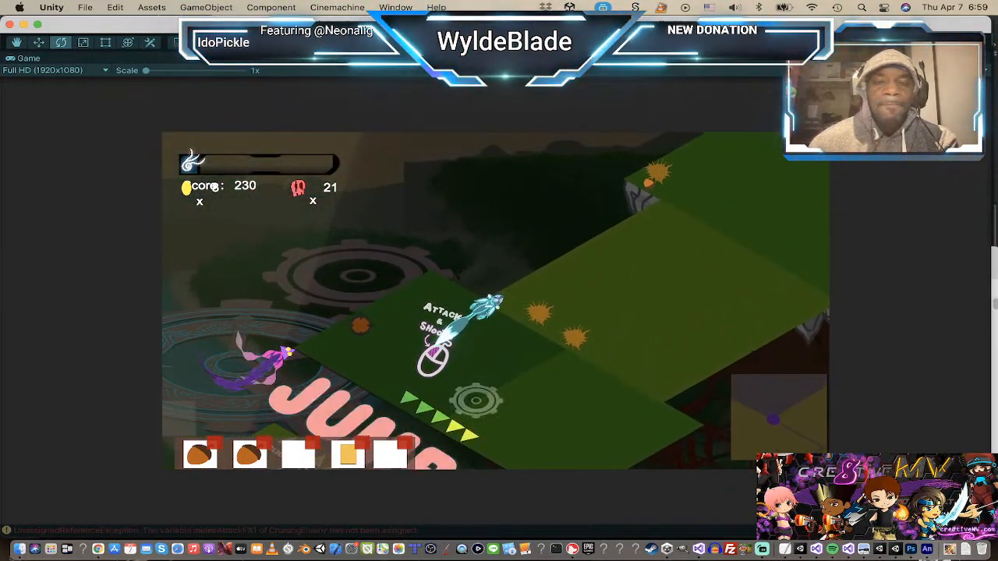
Step: Activate the Ranged Attack, shoot the flying purple enemy, and collect the blue card beyond the coloured tiles among the trees
key(w)
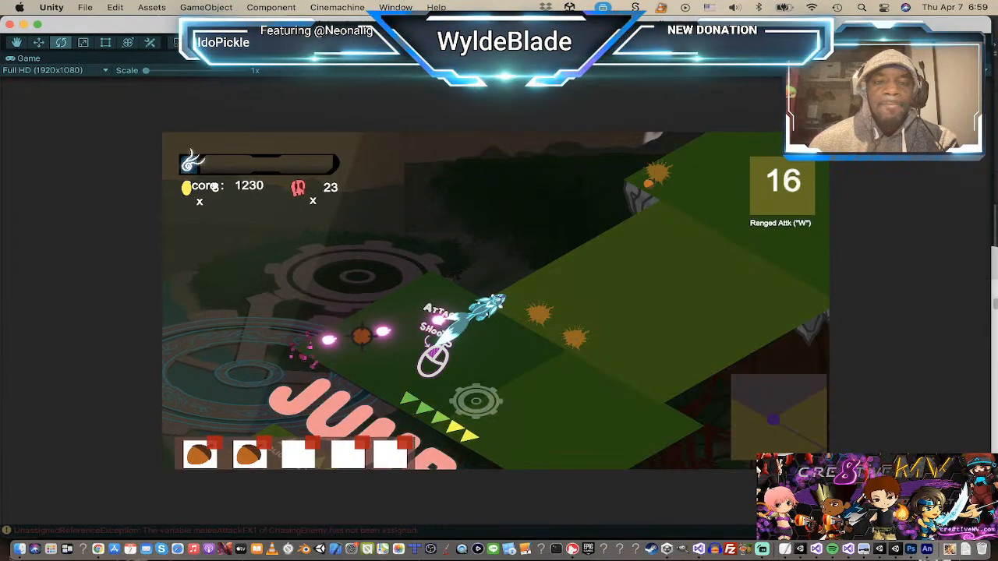
click(558, 265)
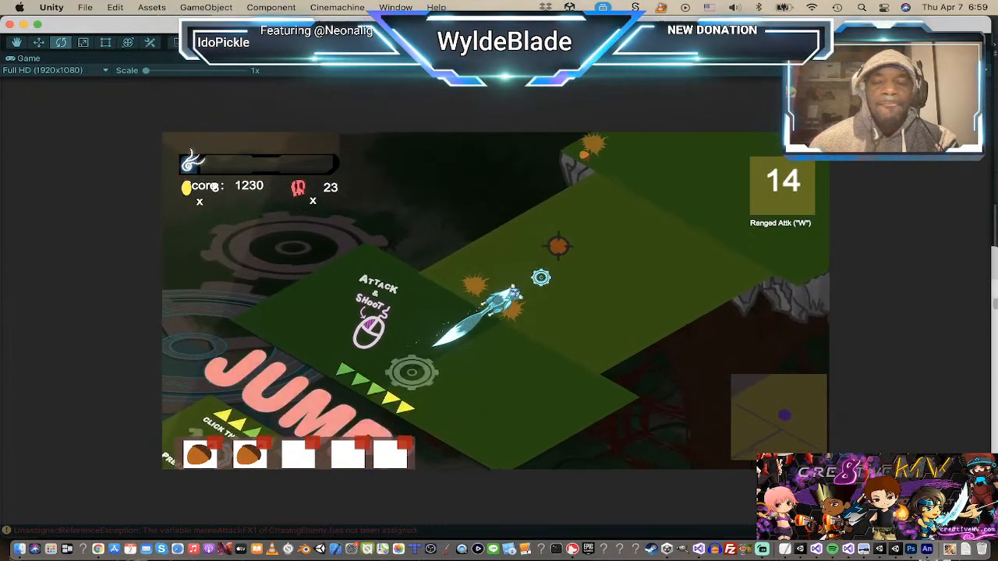
click(560, 321)
click(491, 361)
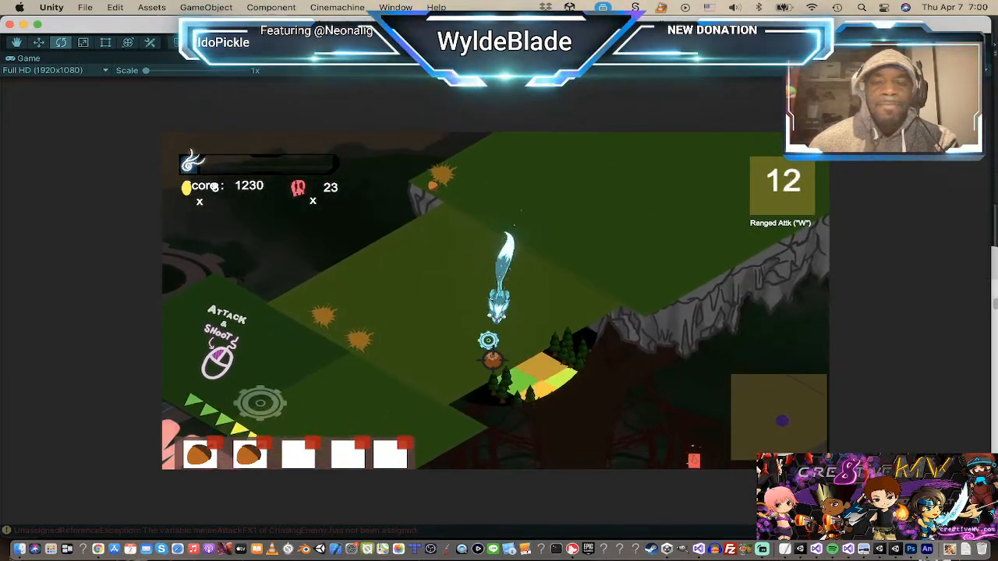
click(572, 349)
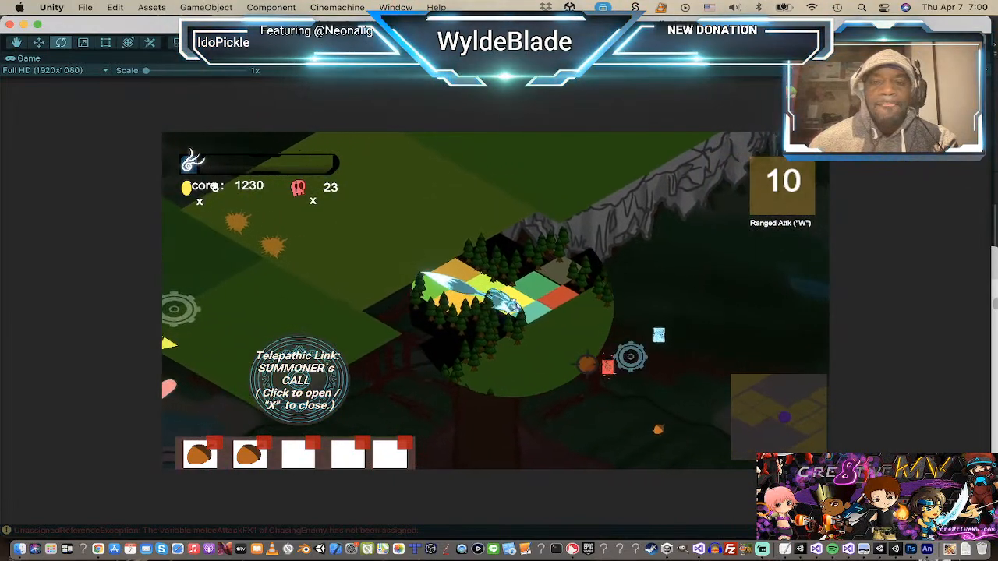
click(569, 367)
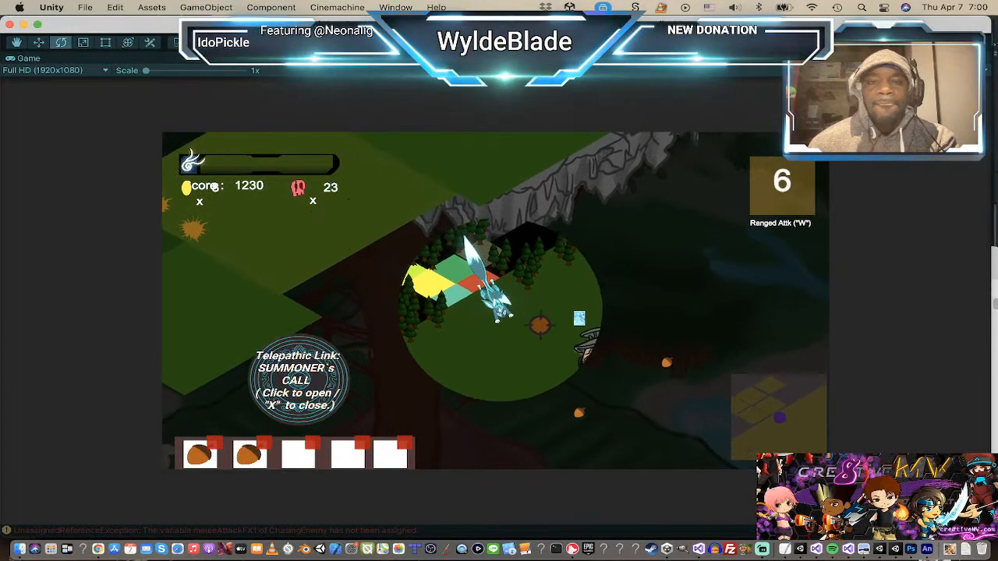
click(582, 295)
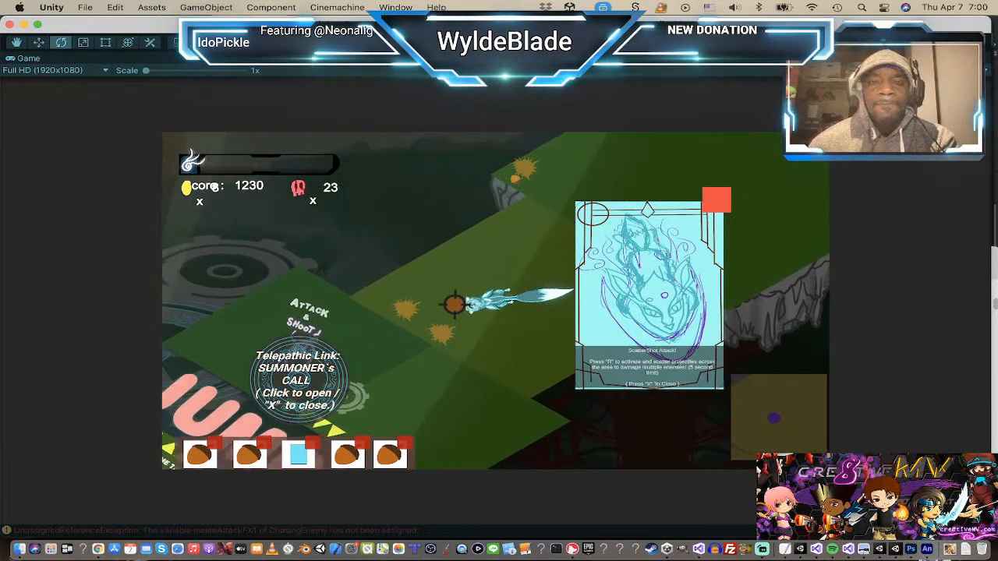
Step: Close the Scatter Shot card, try the Scatter Shot on the enemies near the sign, and leave the game-over screen
key(x)
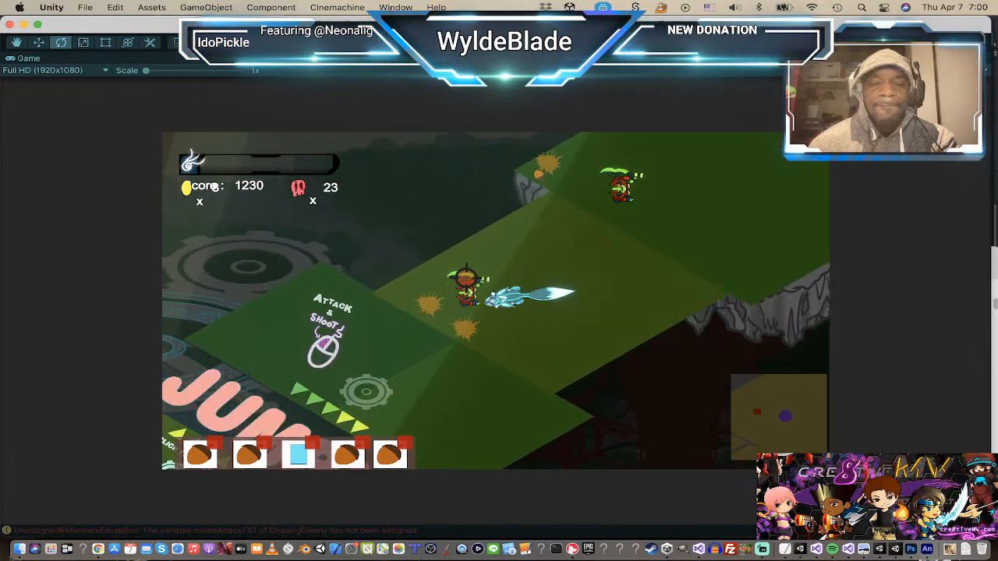
click(465, 302)
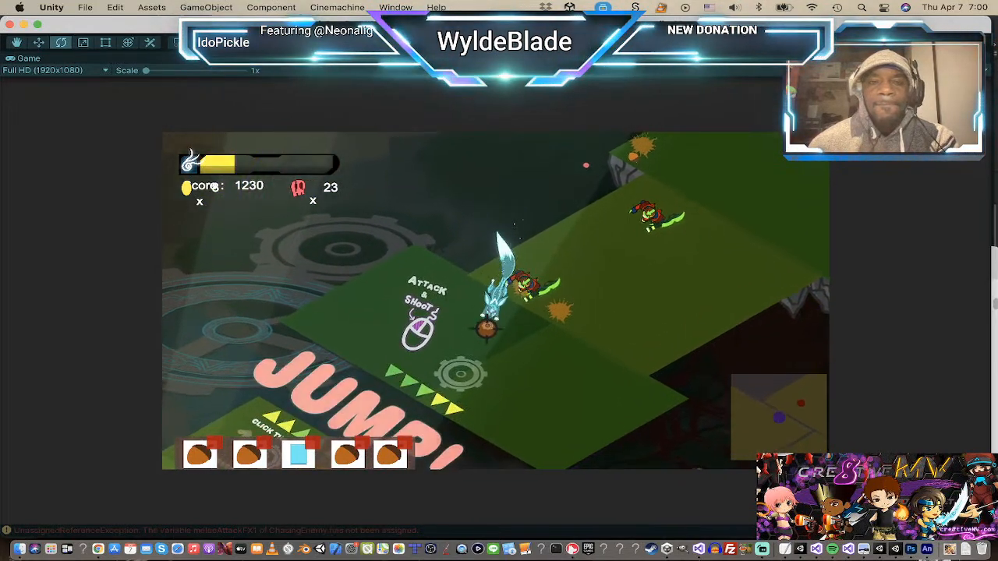
key(r)
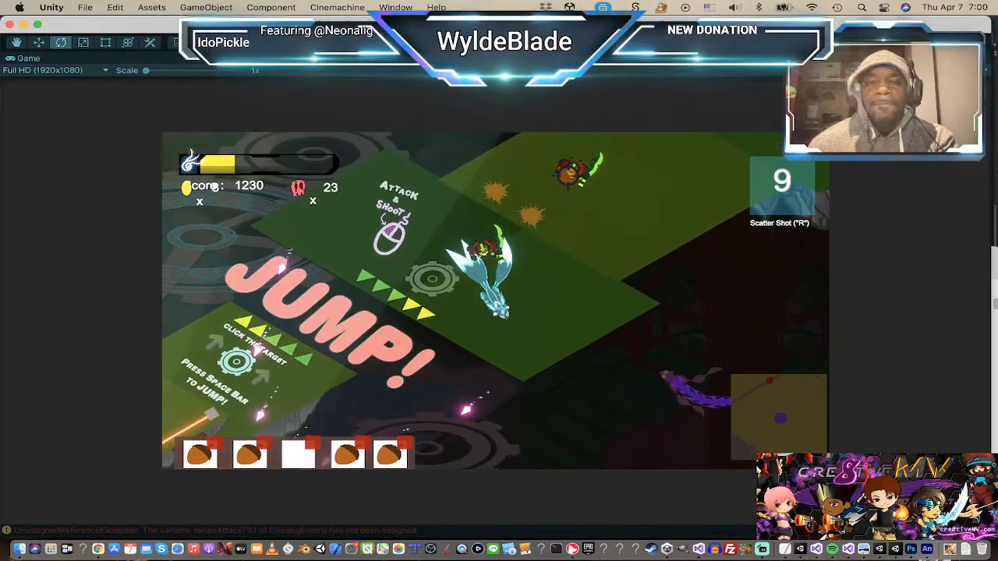
click(583, 178)
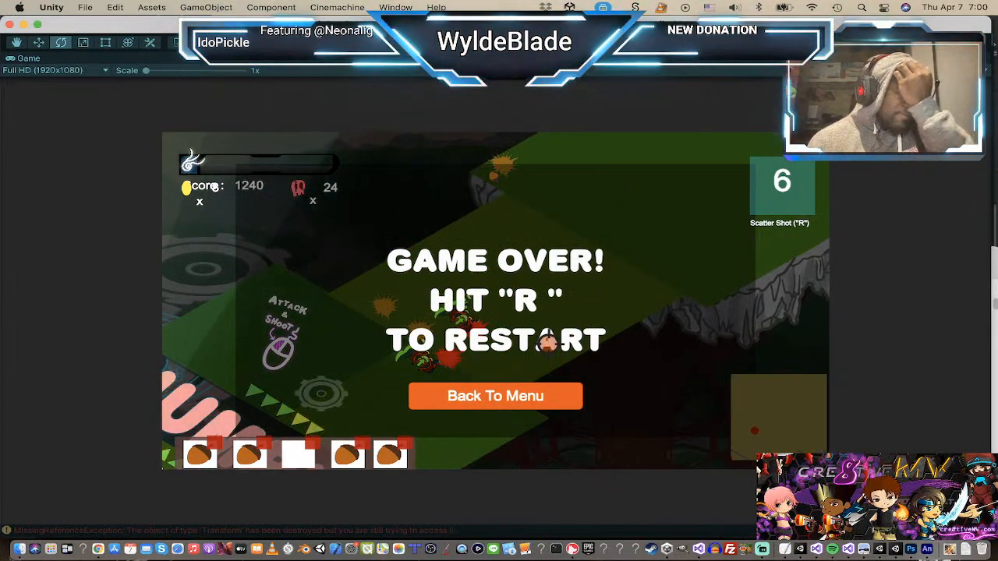
click(541, 396)
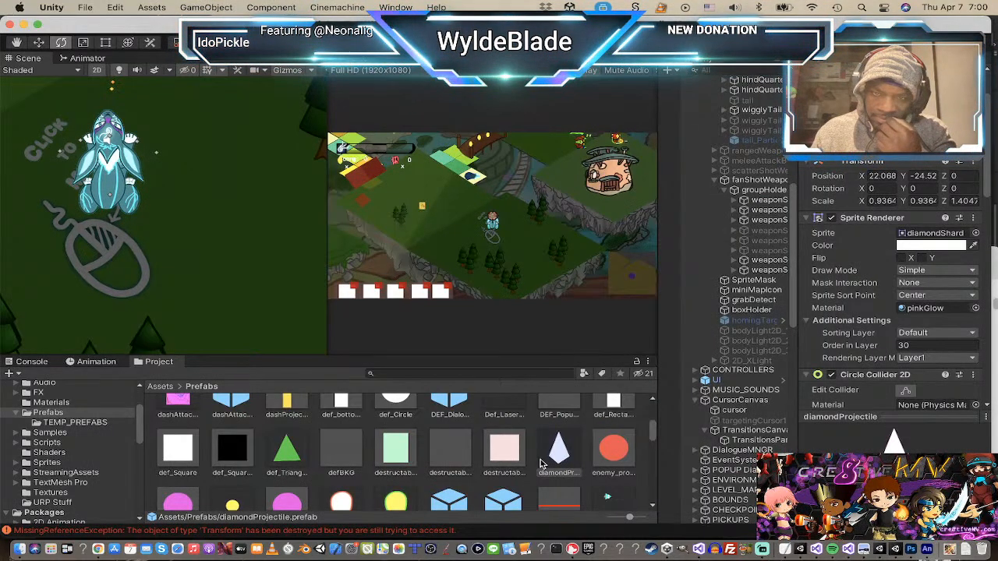
Step: Find null_Obj in the project assets and assign it as the diamondProjectile prefab's Homing Target
scroll(866, 253, down, 10)
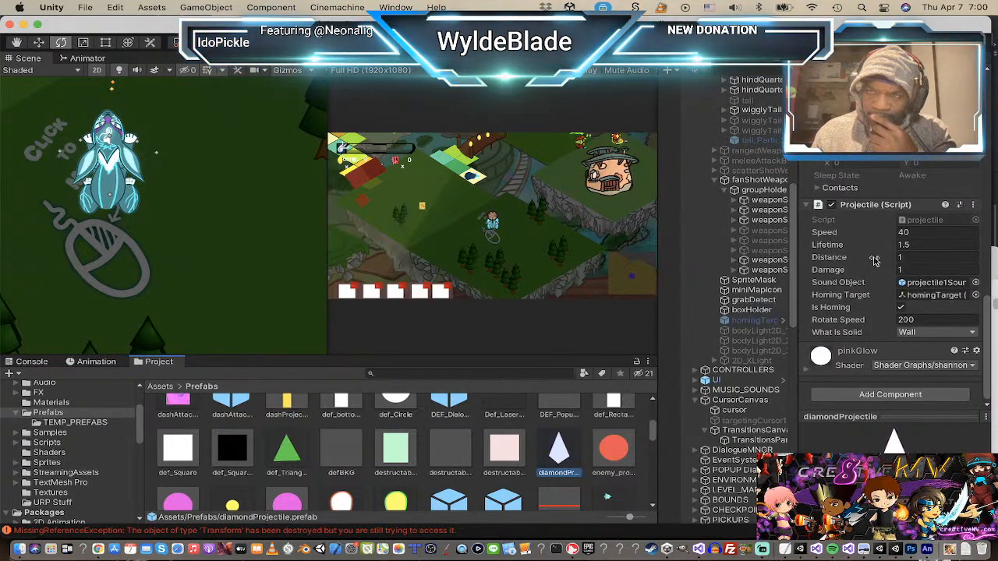
click(941, 296)
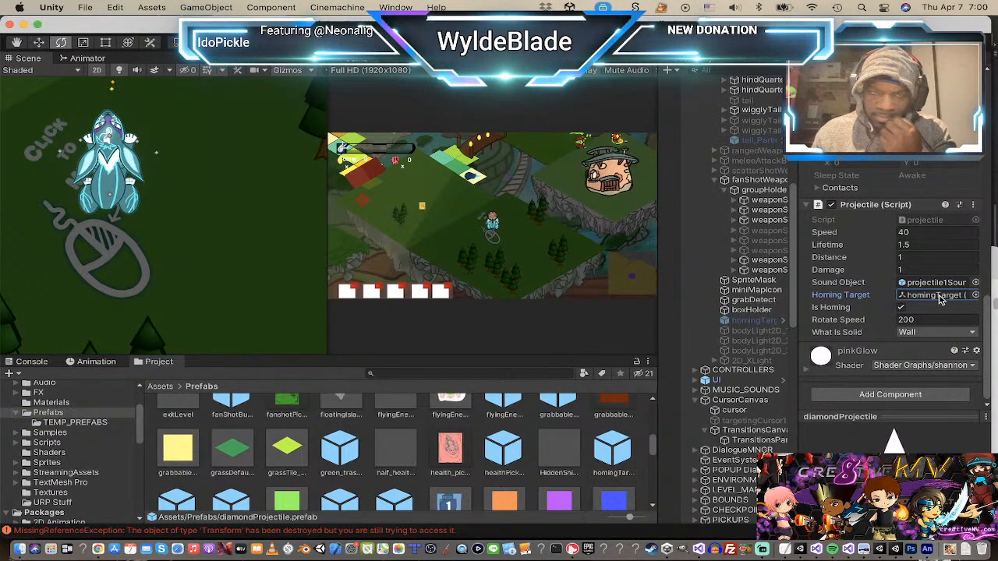
click(393, 376)
text(ho)
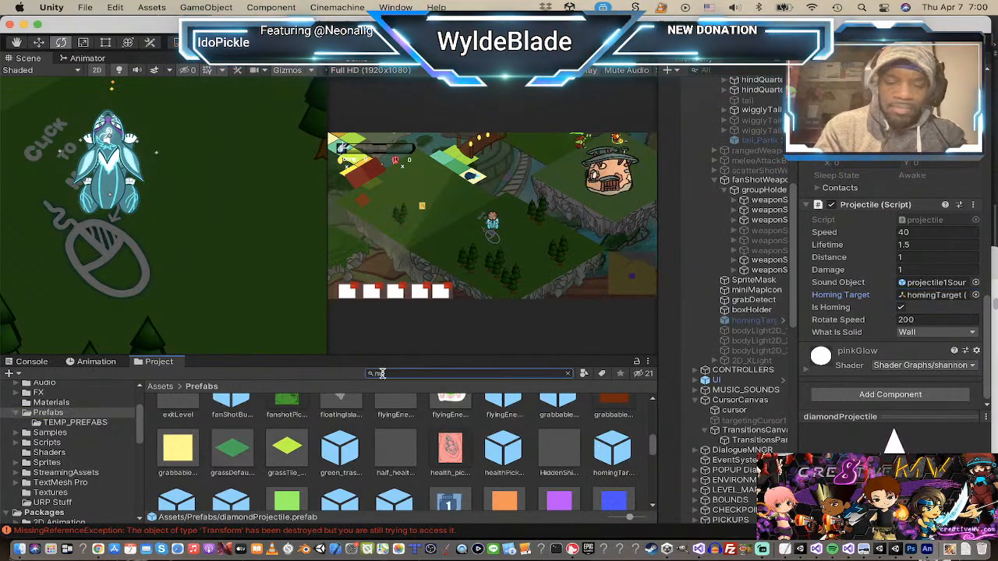
text(ull)
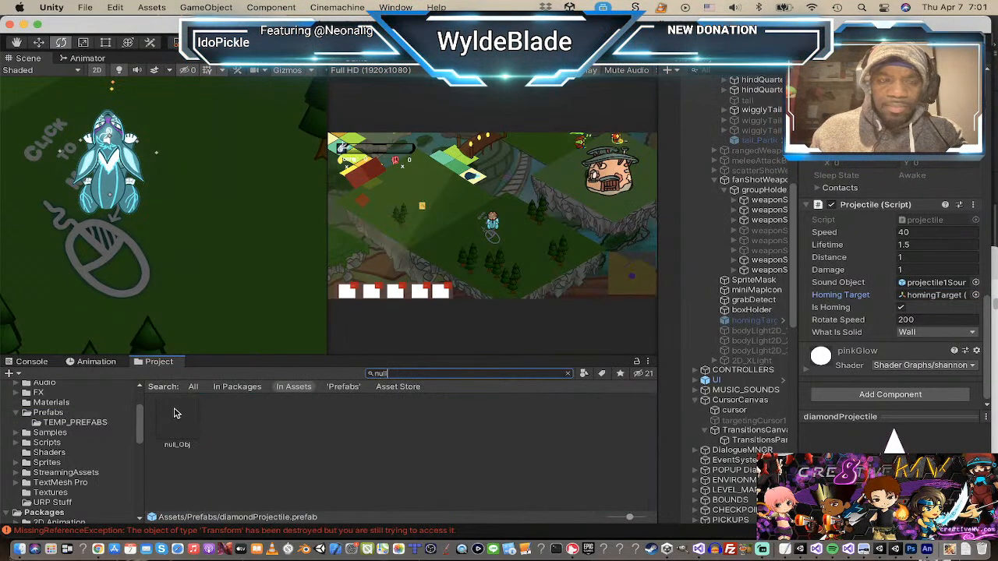
drag(175, 413, 936, 299)
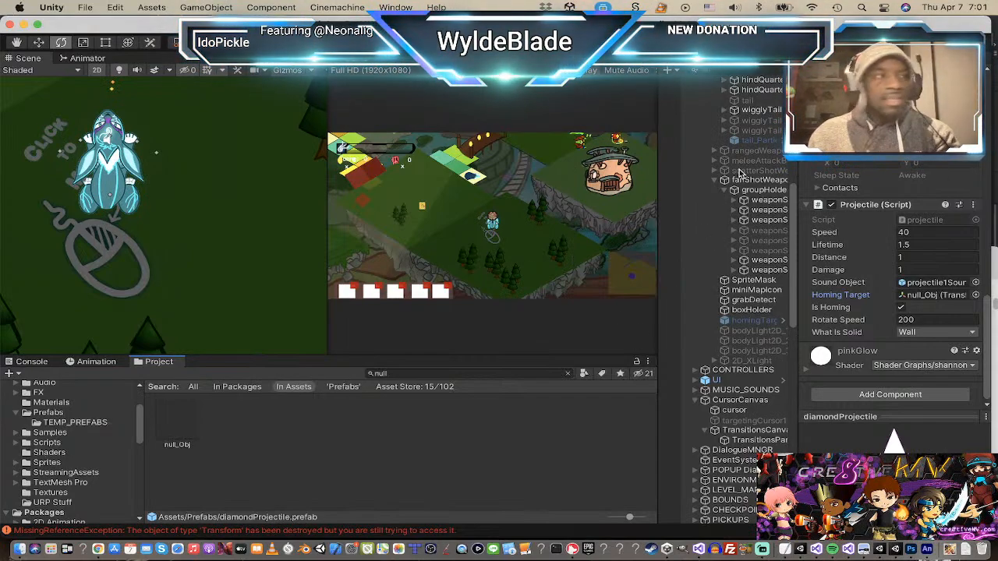
Step: Search the level hierarchy for "scatter", select the active scatterShot_pickup, and clear the search
scroll(745, 164, up, 10)
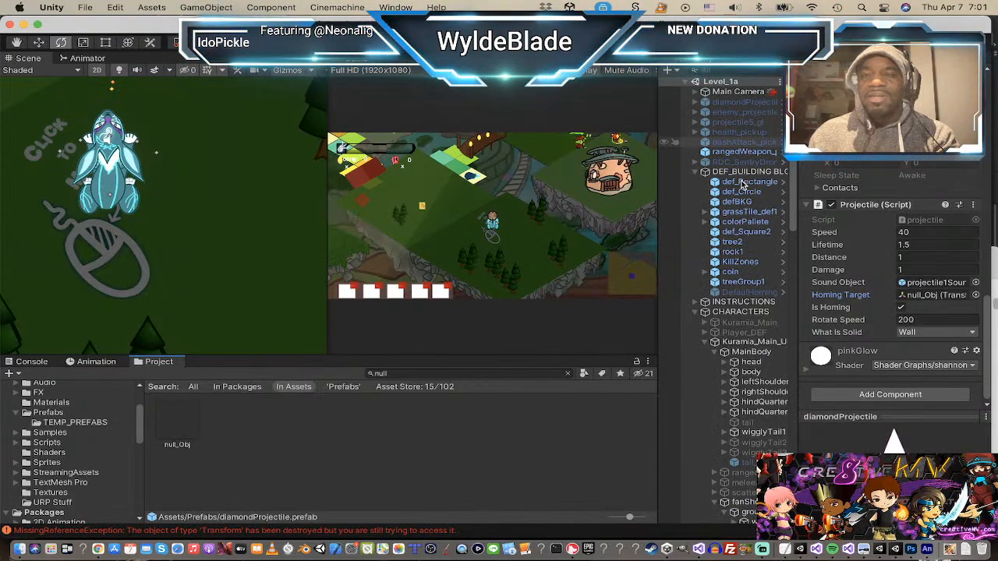
click(743, 183)
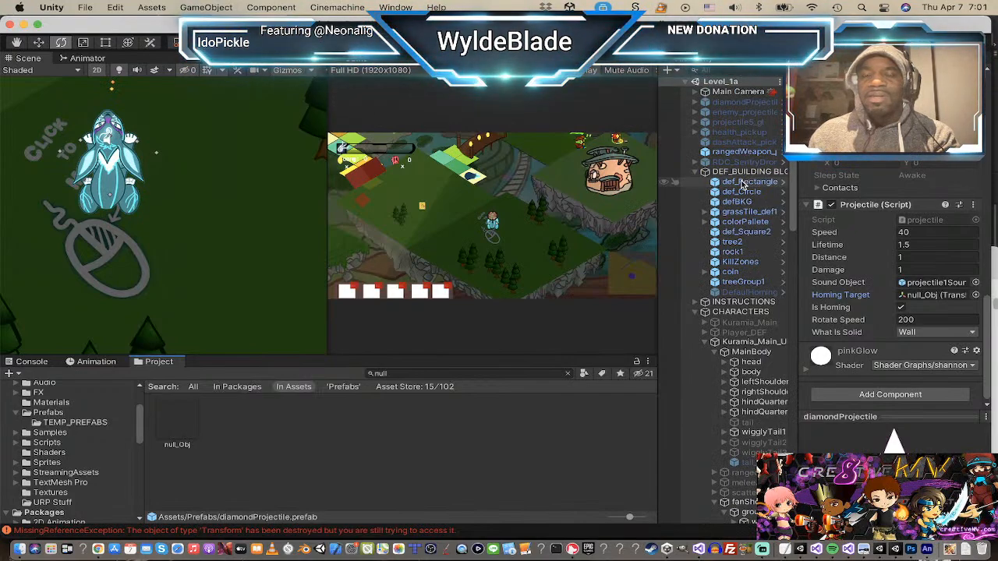
click(722, 69)
text(scatter)
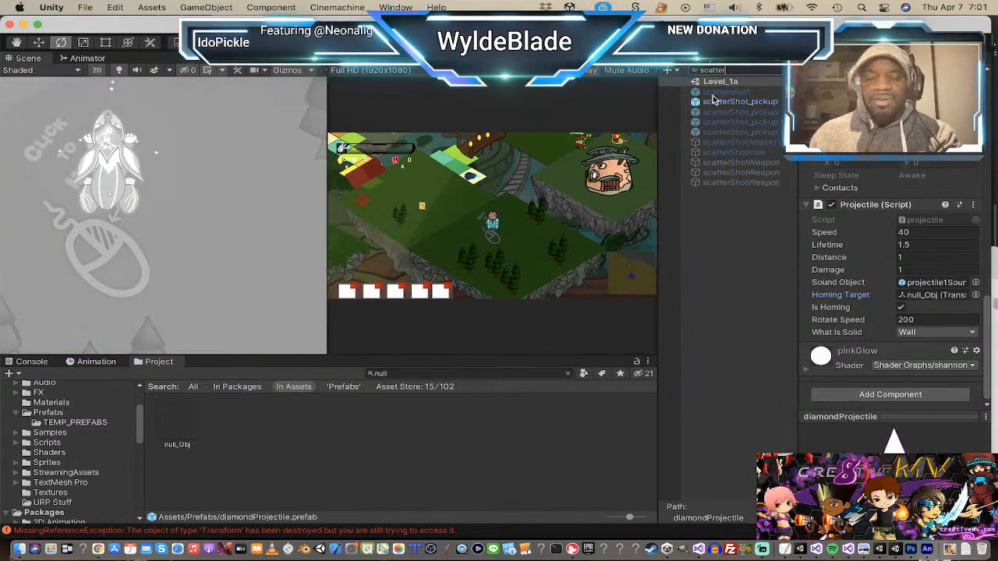
click(712, 103)
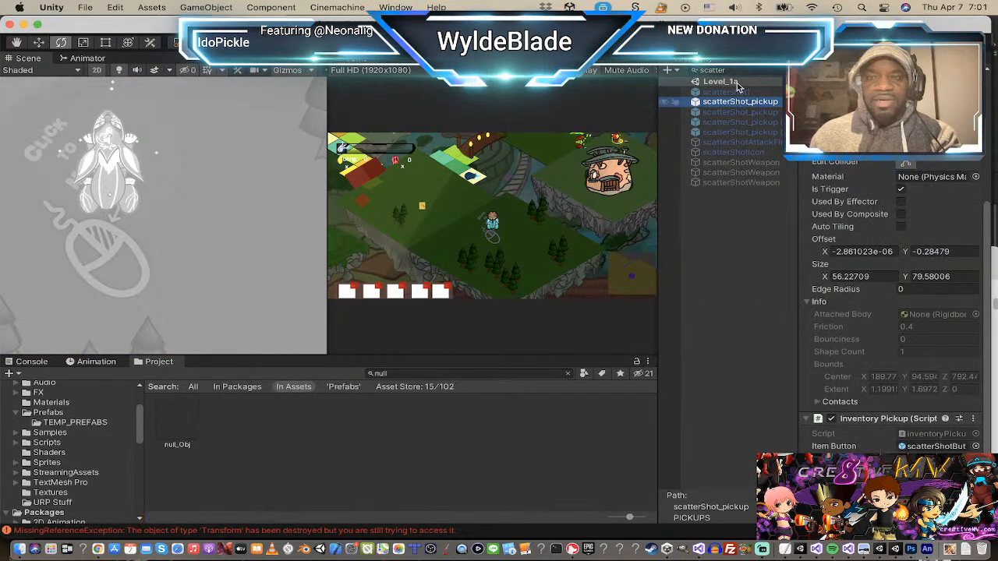
click(784, 70)
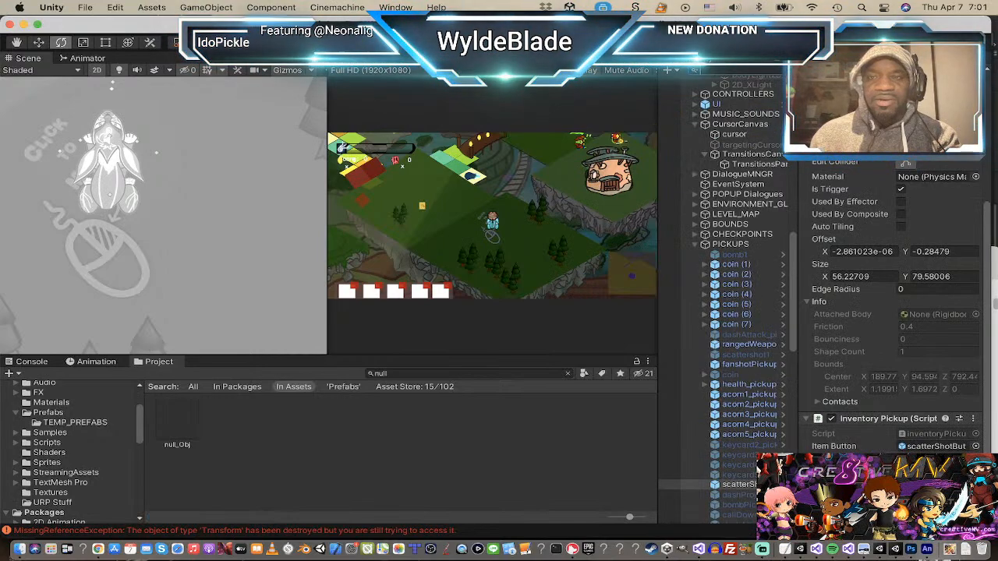
Step: Move scatterShot_pickup in the scene onto the starting island, beside the yellow card near the player
scroll(251, 204, down, 10)
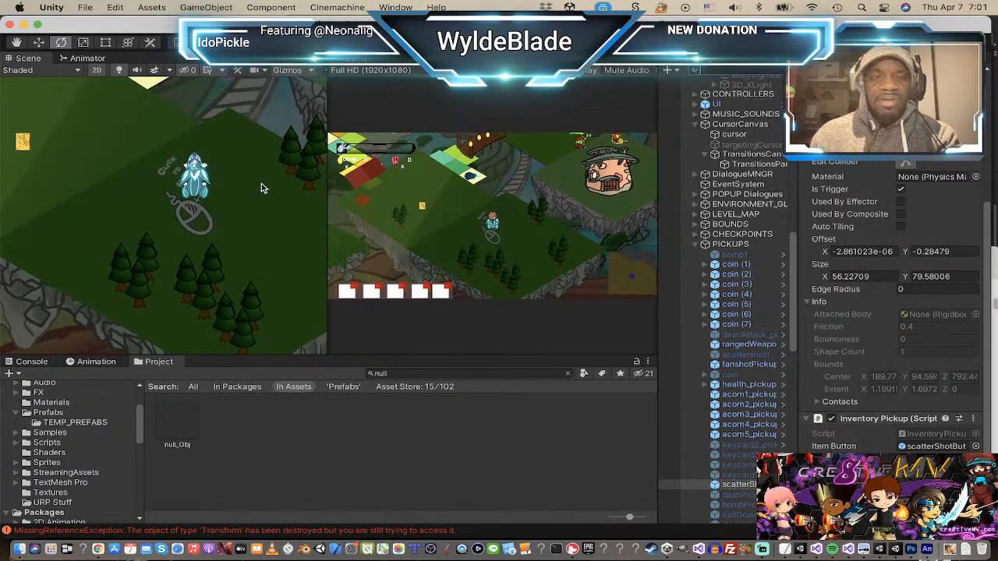
middle_drag(192, 328, 78, 305)
scroll(289, 169, down, 10)
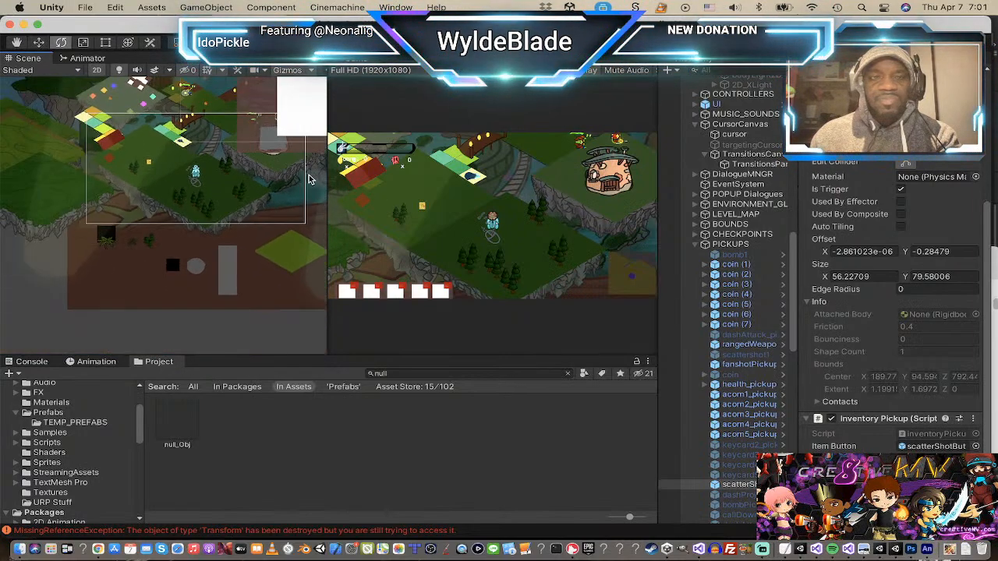
scroll(289, 168, up, 5)
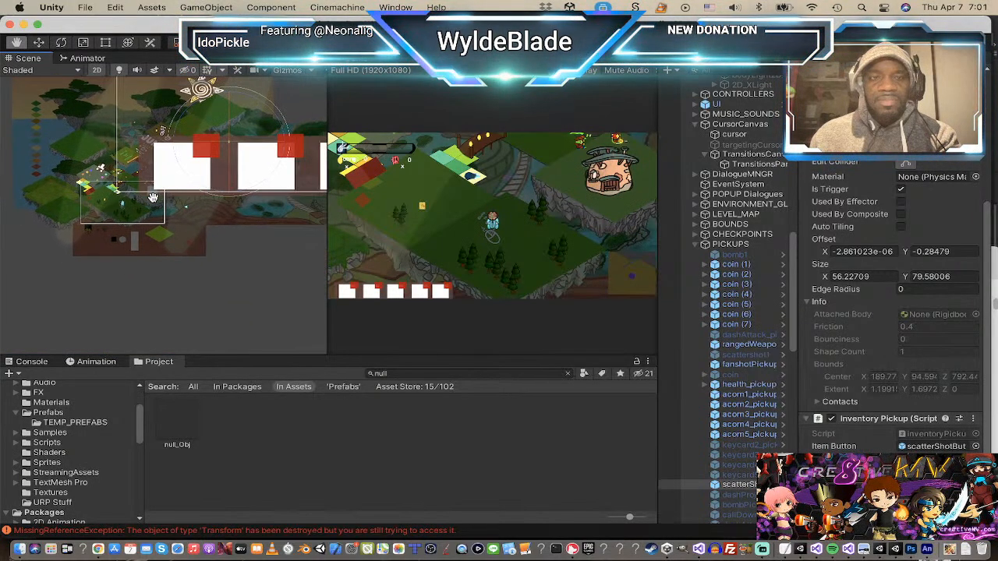
key(w)
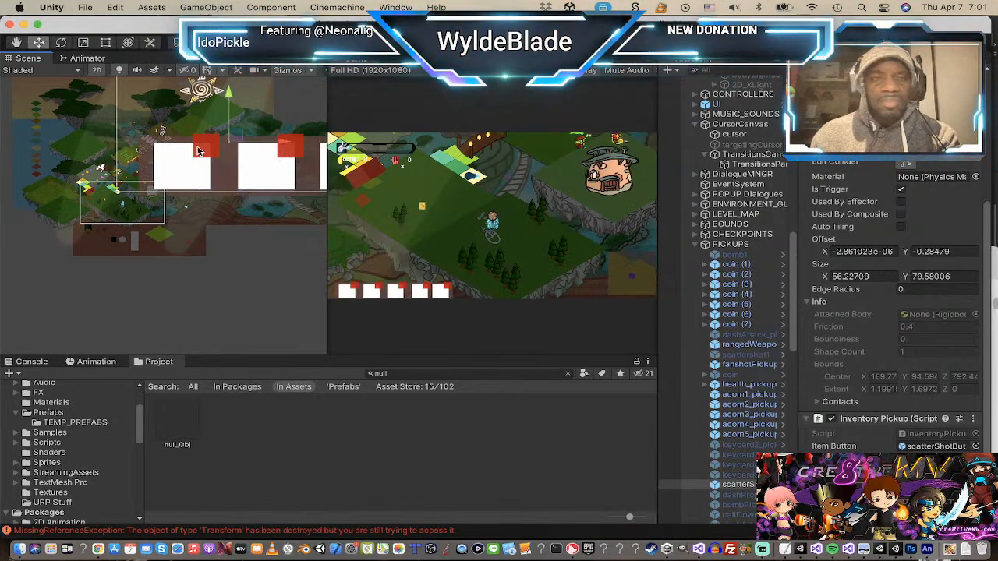
drag(237, 137, 121, 193)
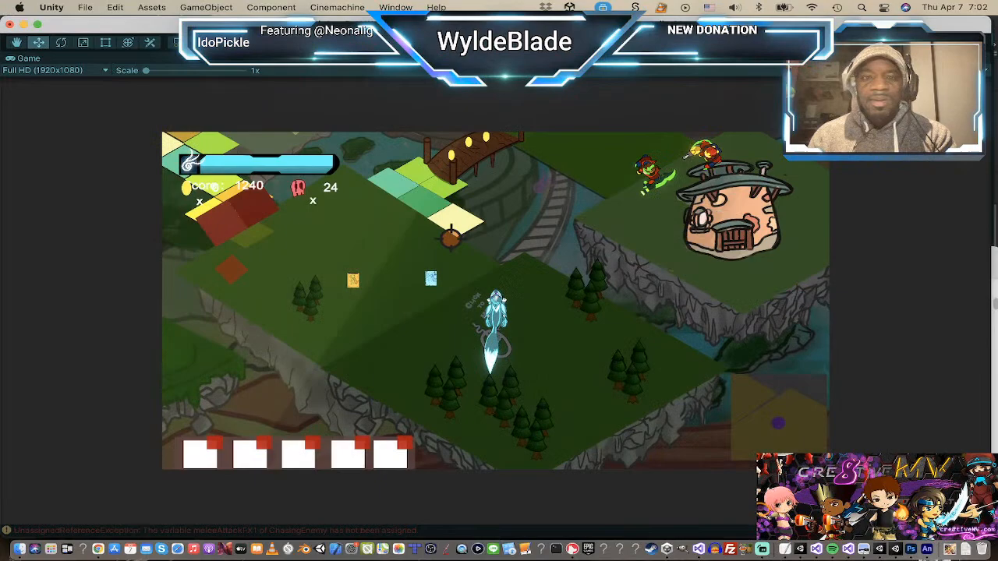
Step: Playtest the level, collect the blue Scatter Shot card beside the start point, and close its description card
click(448, 240)
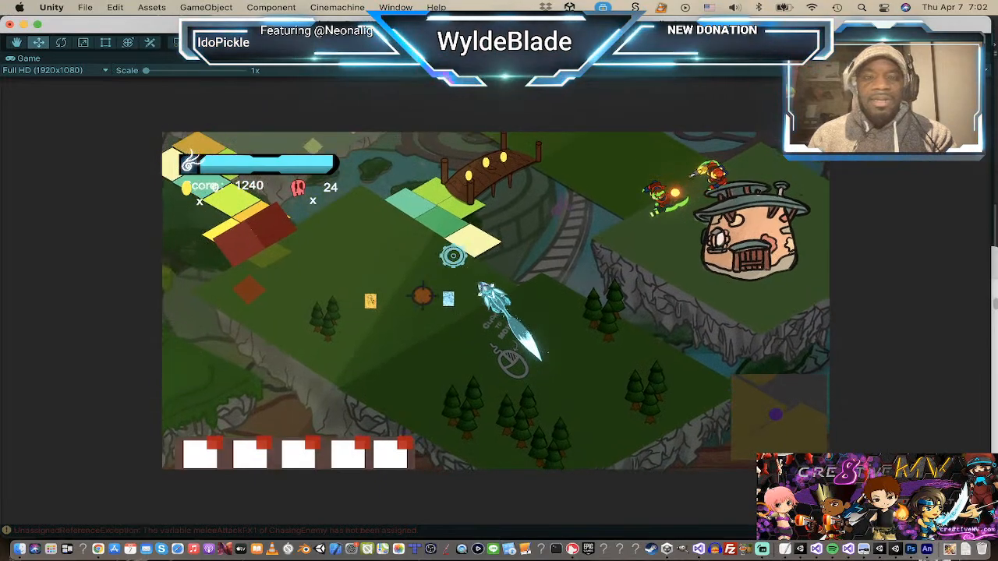
click(457, 350)
click(521, 364)
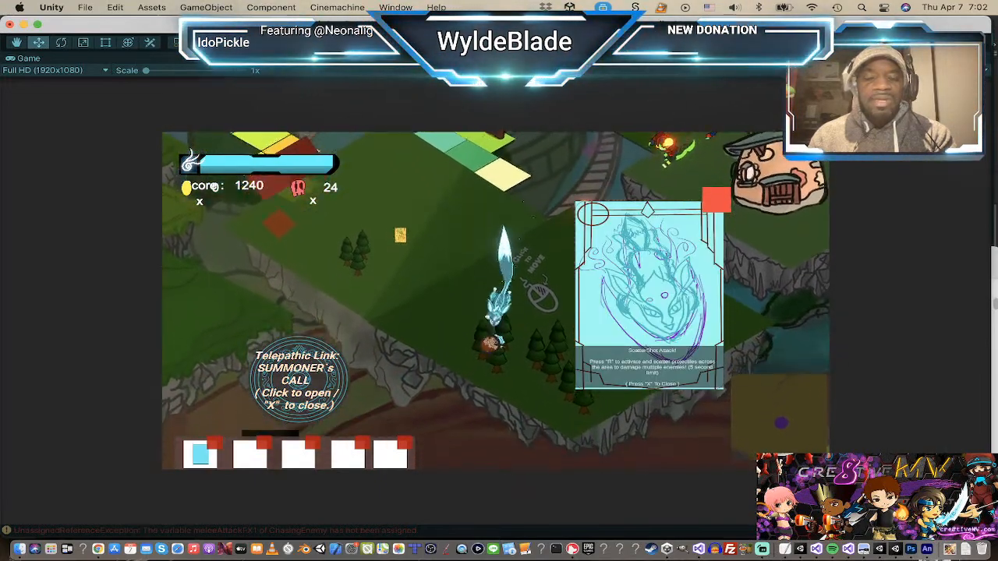
key(x)
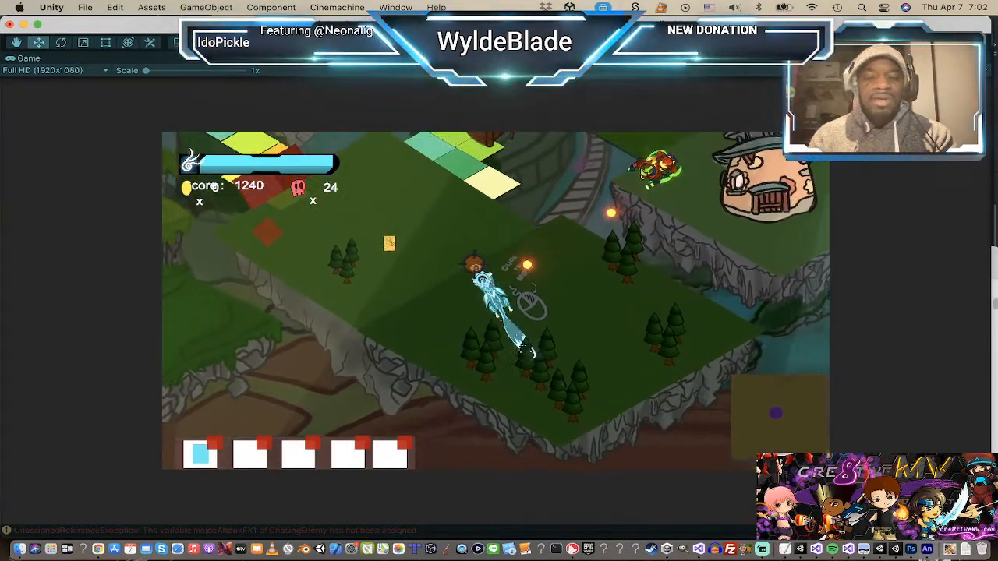
Step: Activate the Scatter Shot, steer the fox around the enemies between the bridge and the hut, and stop the playtest
click(499, 363)
key(r)
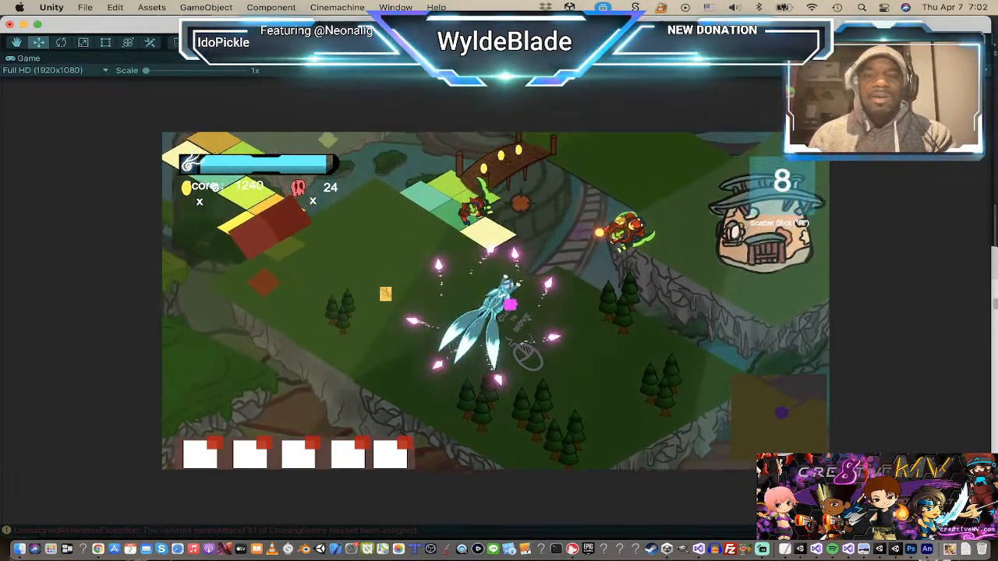
click(370, 272)
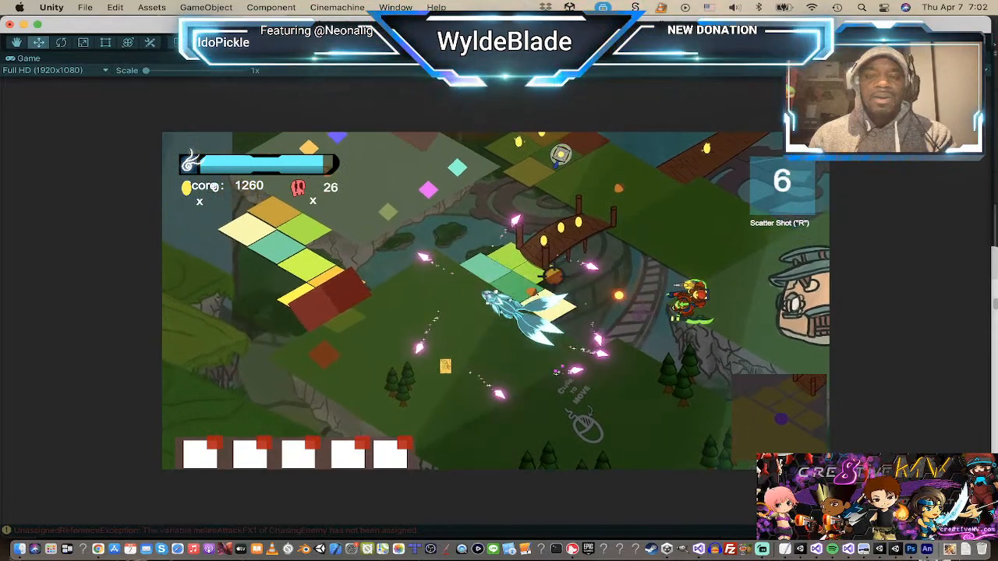
click(494, 364)
click(592, 265)
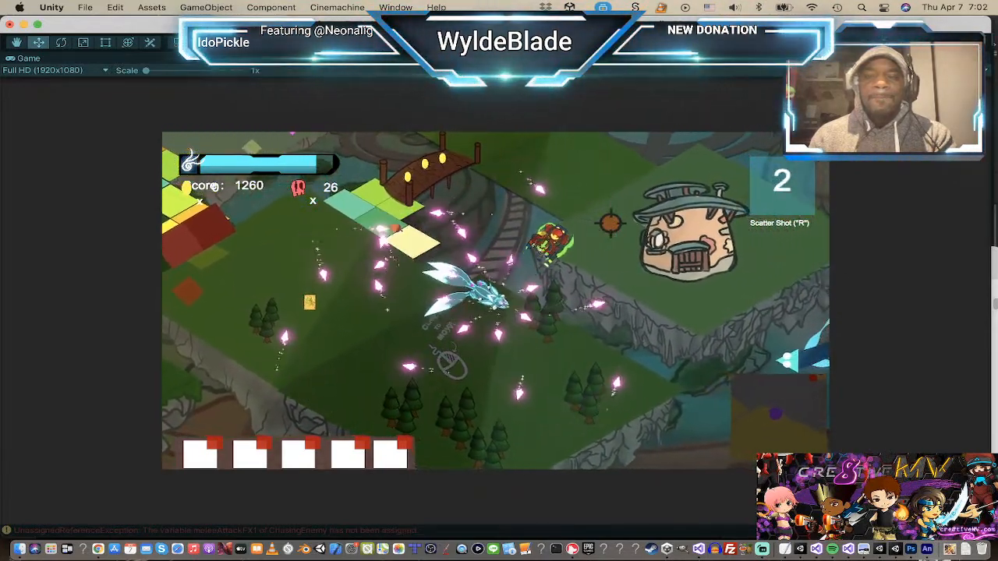
click(610, 225)
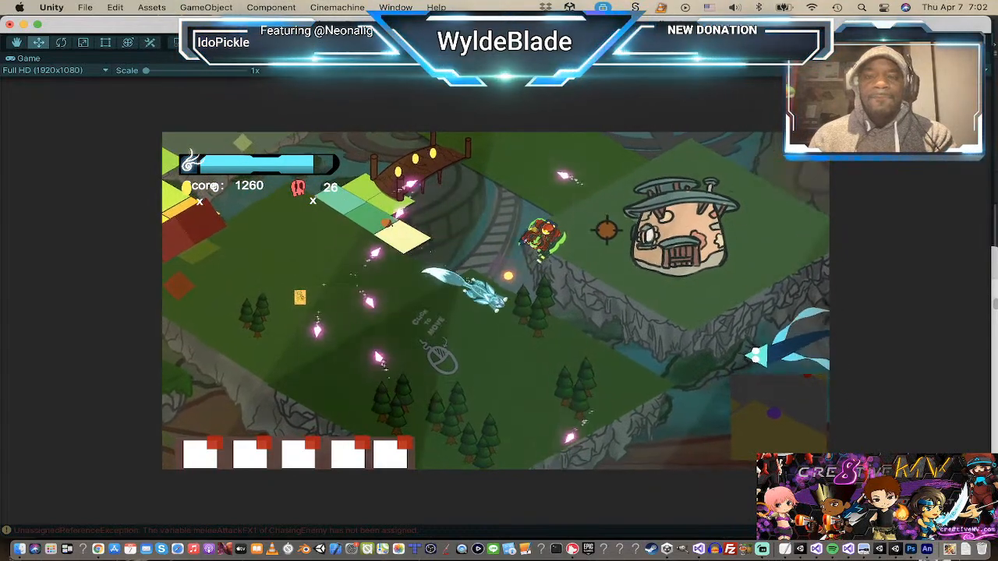
click(473, 298)
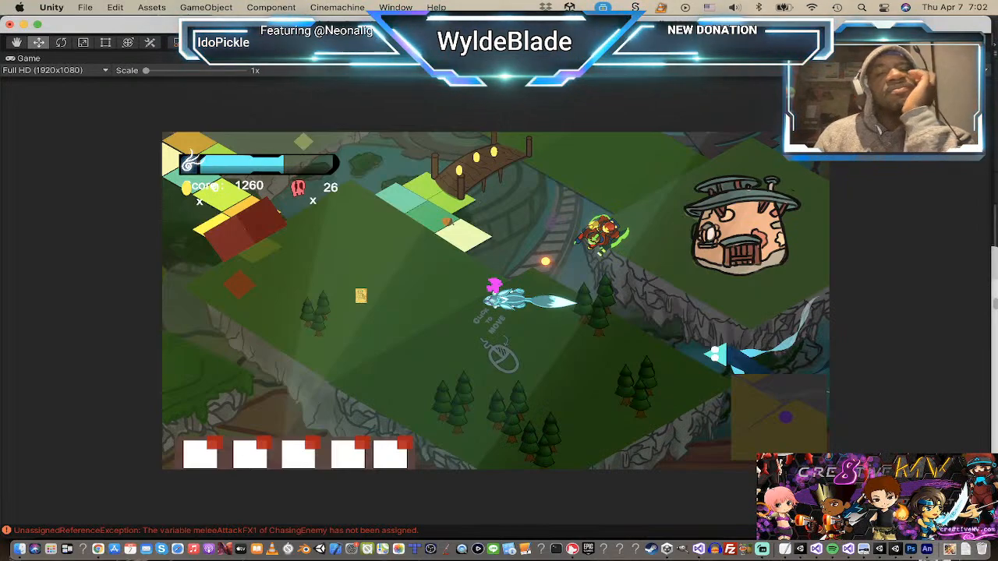
key(super+p)
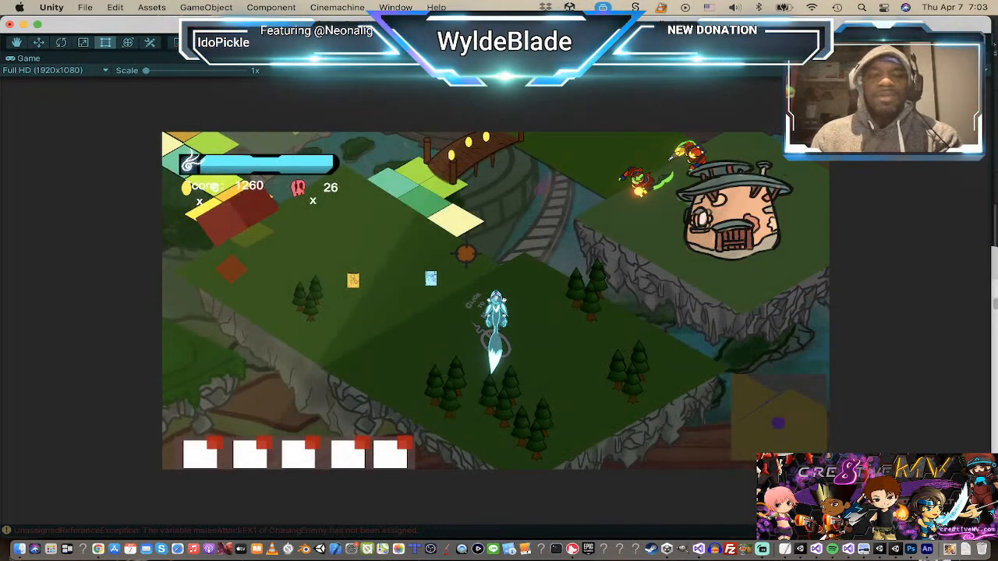
Step: Replay the level, collect the Scatter Shot card, close it, try the attack on the enemies near the bridge, and end the playtest
click(418, 251)
click(555, 370)
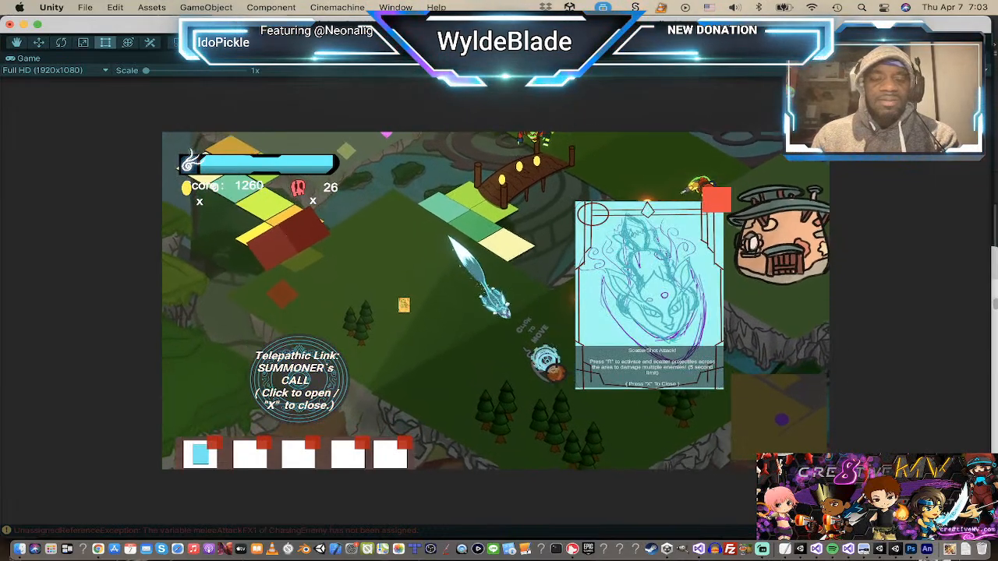
key(x)
key(r)
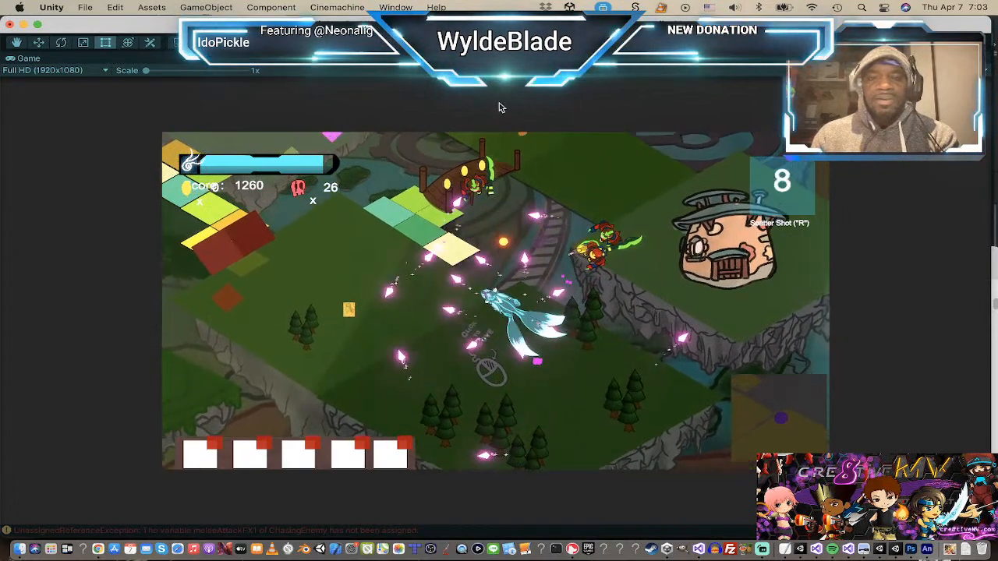
right_click(511, 67)
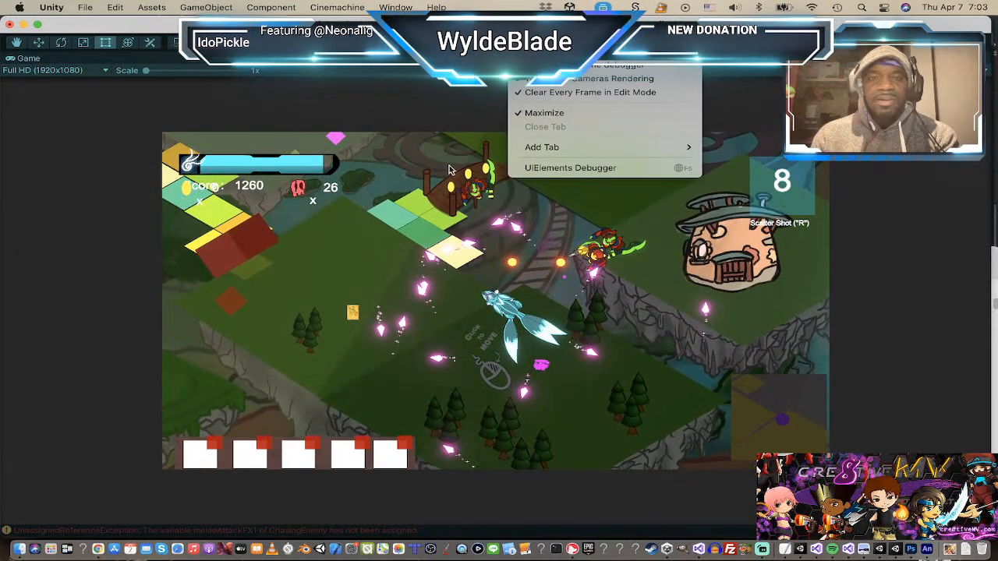
click(456, 107)
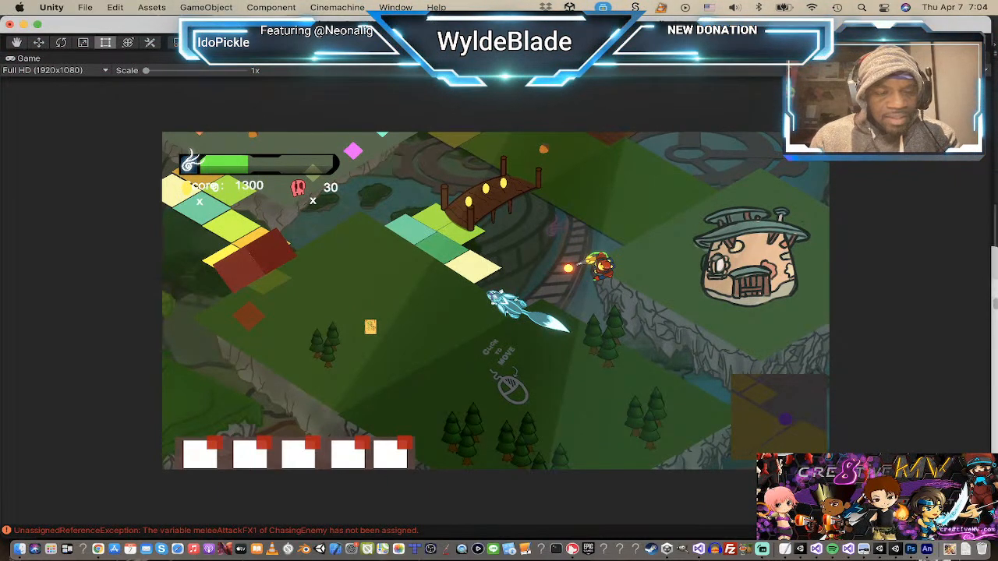
key(super+p)
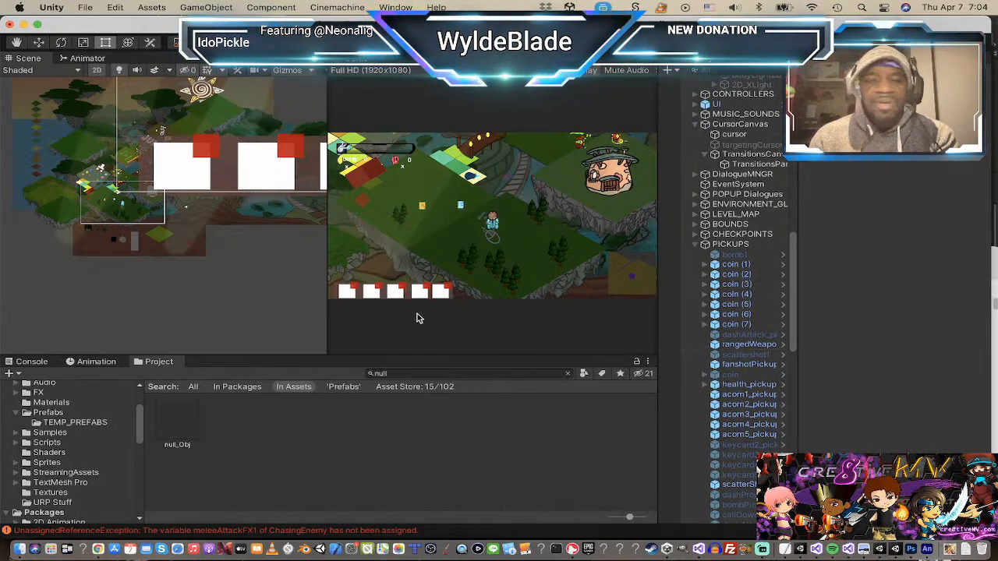
Step: Find the diamondProjectile prefab in the Prefabs folder and set the Damage of its Projectile script to 3
click(548, 373)
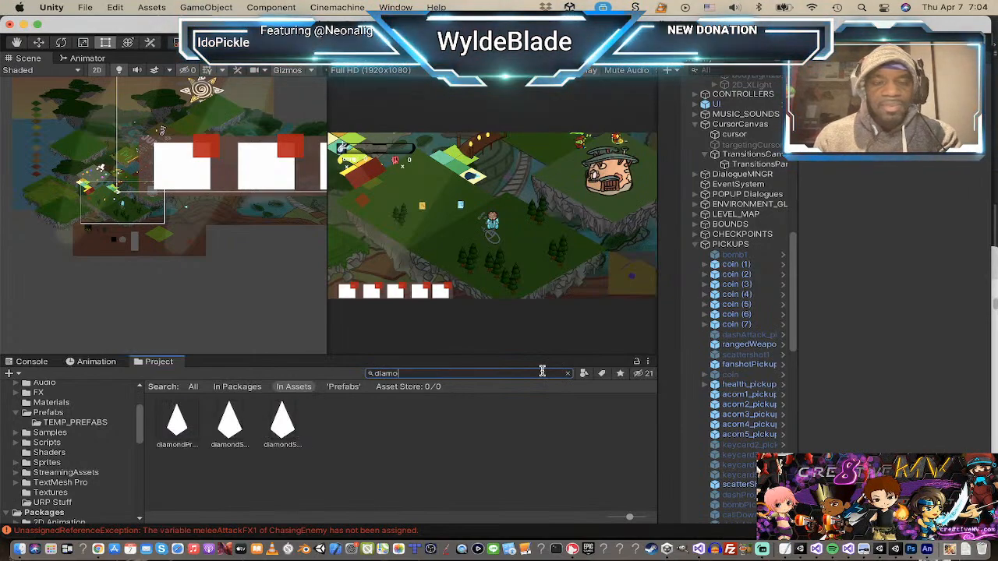
click(569, 373)
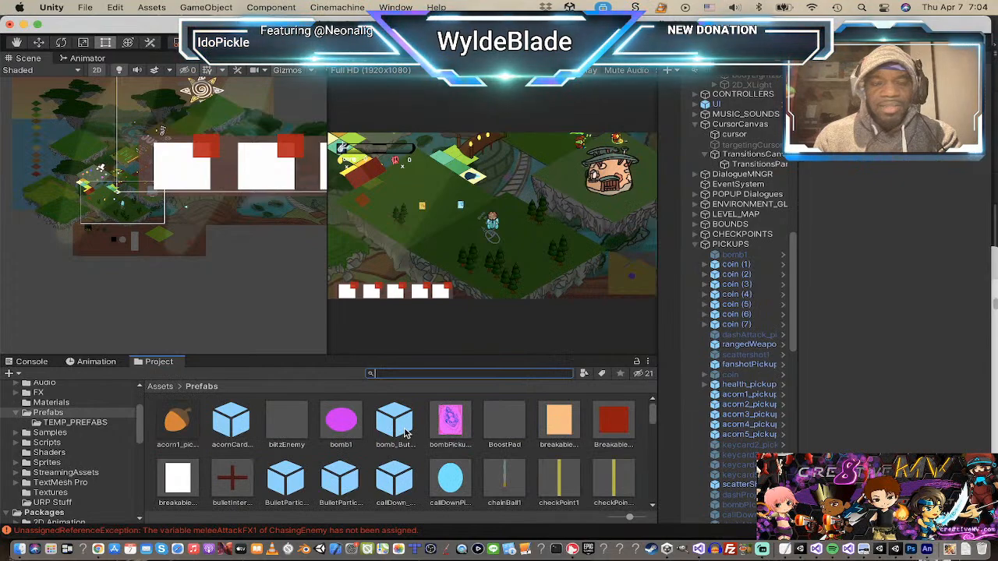
scroll(405, 434, down, 8)
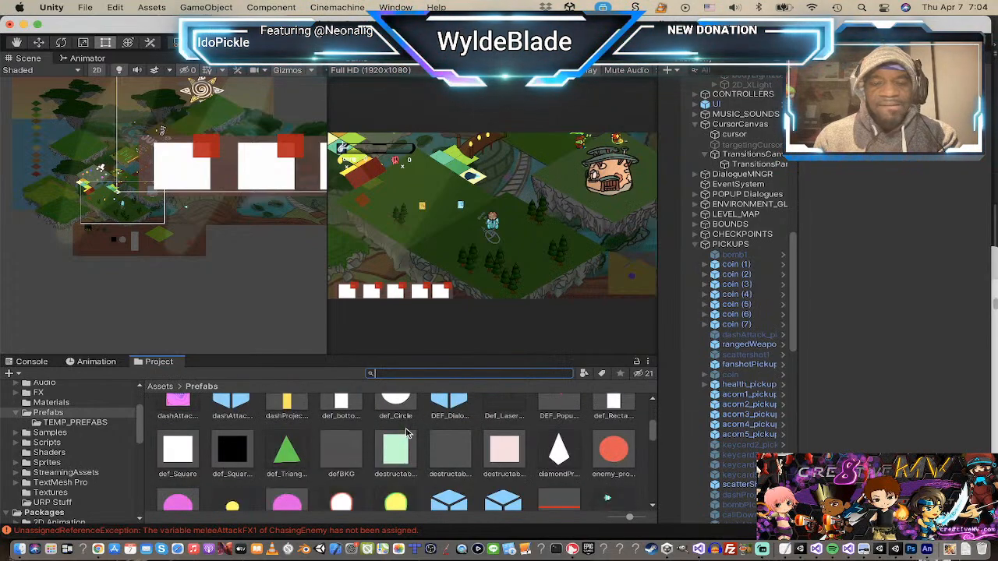
click(567, 458)
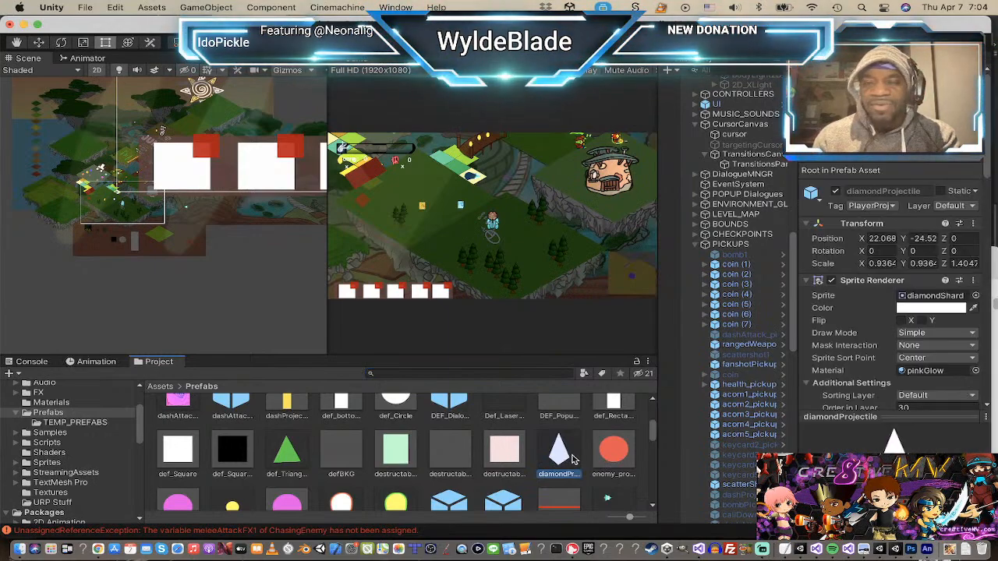
scroll(900, 230, down, 4)
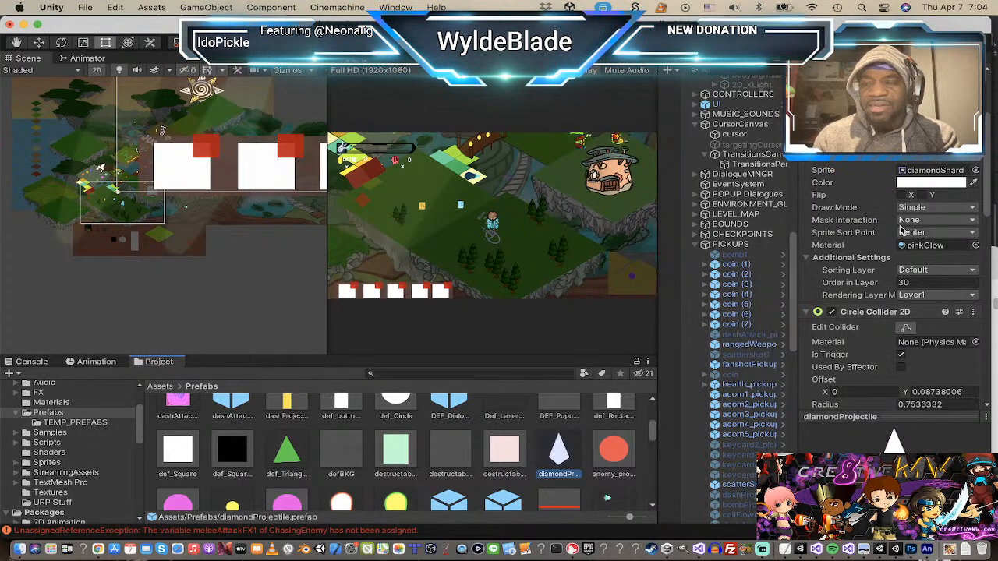
scroll(902, 228, down, 6)
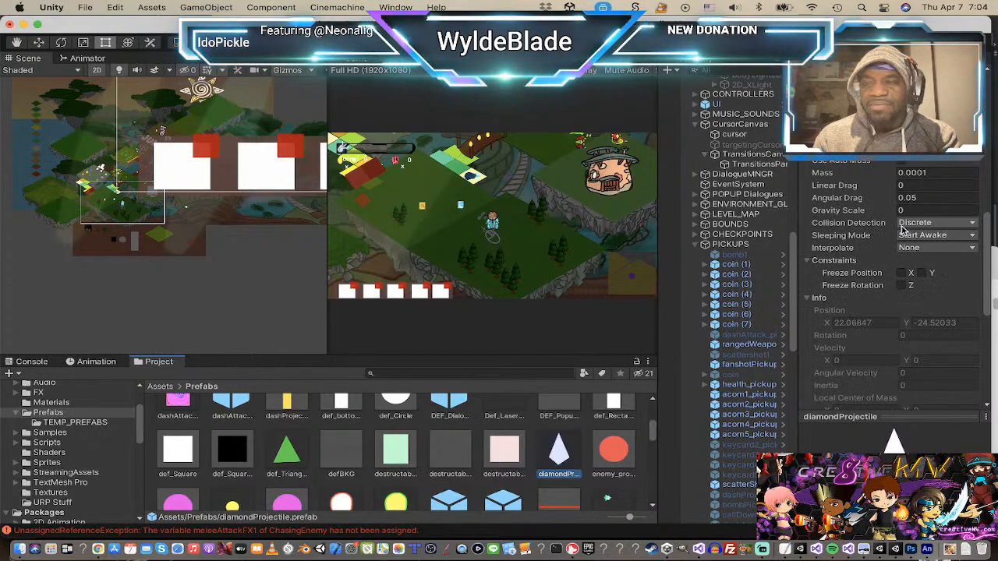
scroll(902, 228, down, 3)
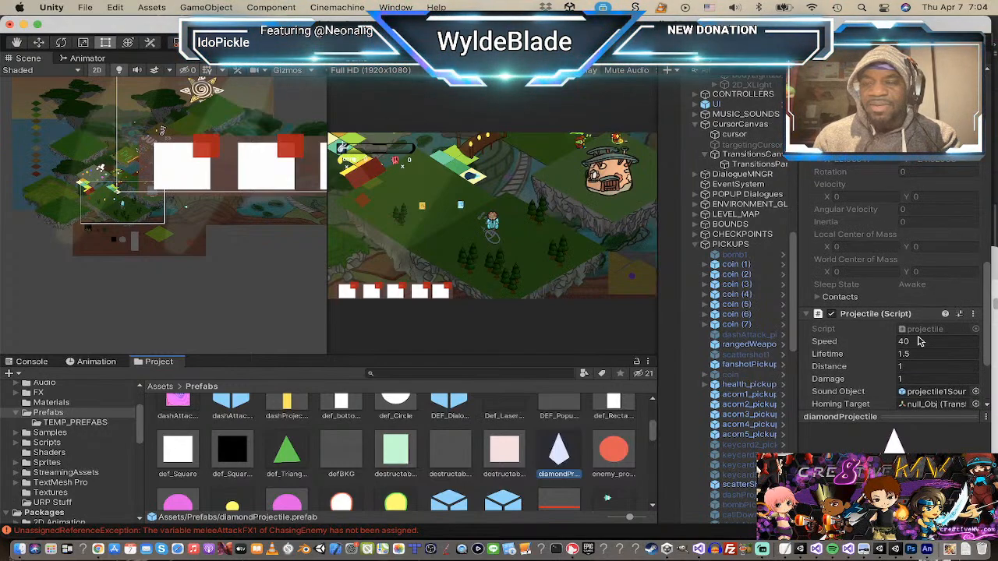
click(907, 378)
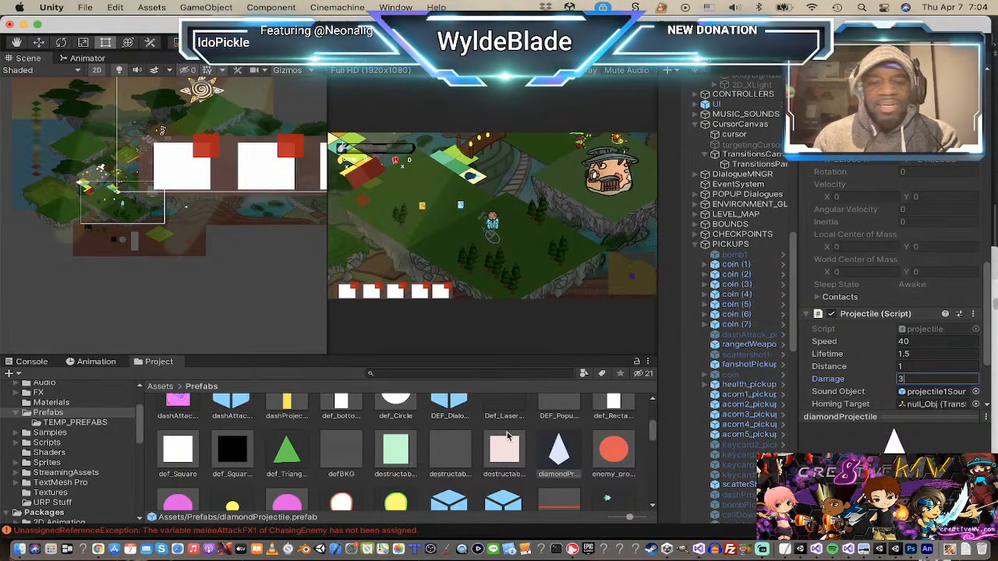
Step: Find the crescentProjectile prefab in the Prefabs folder and set the Damage of its Projectile script to 2
scroll(523, 445, down, 10)
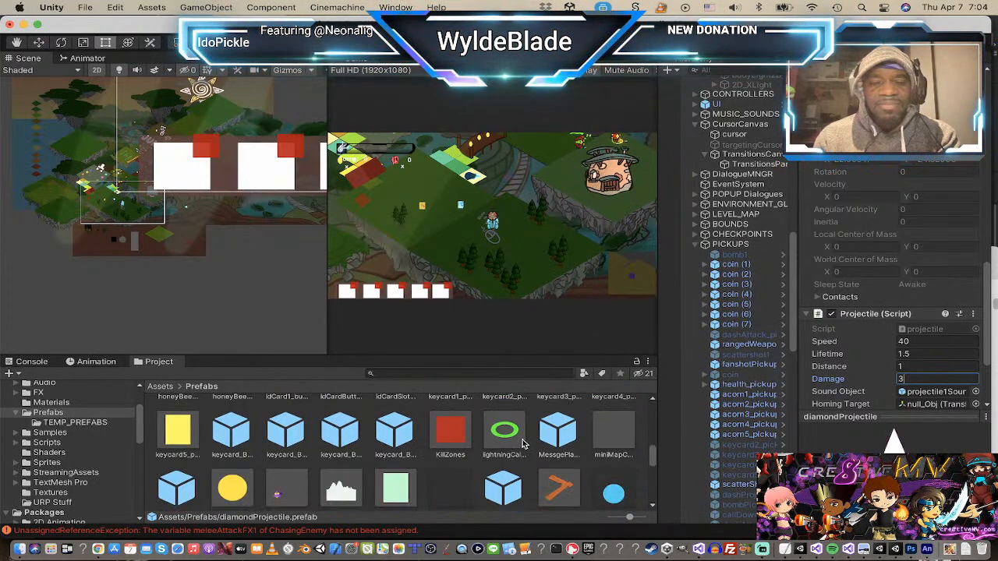
scroll(523, 444, up, 10)
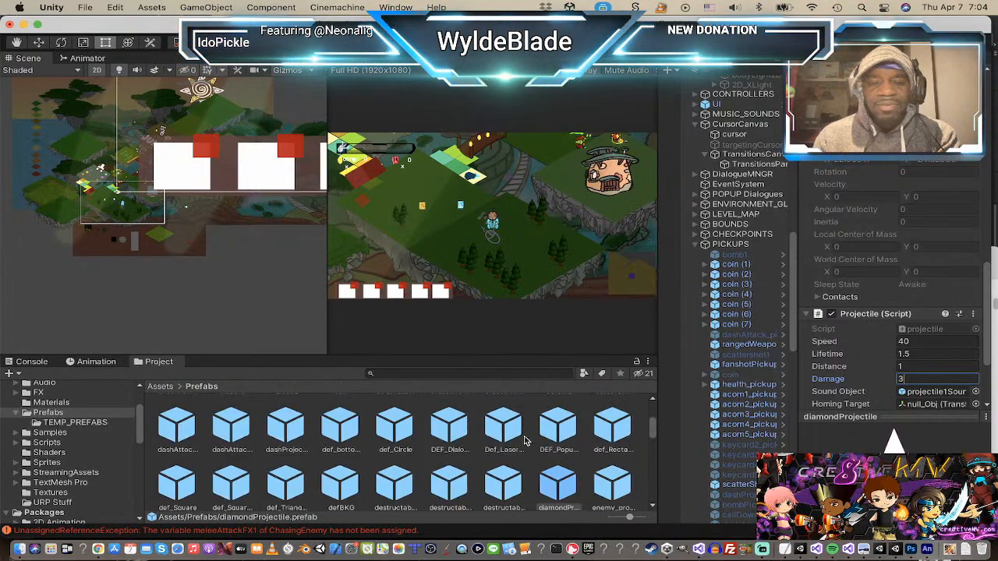
scroll(524, 441, down, 3)
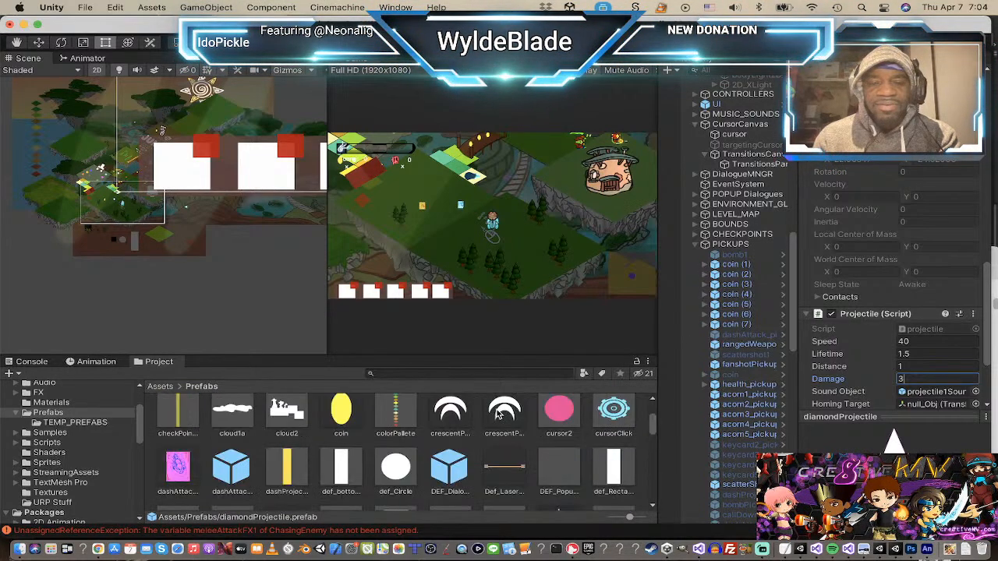
scroll(503, 425, up, 1)
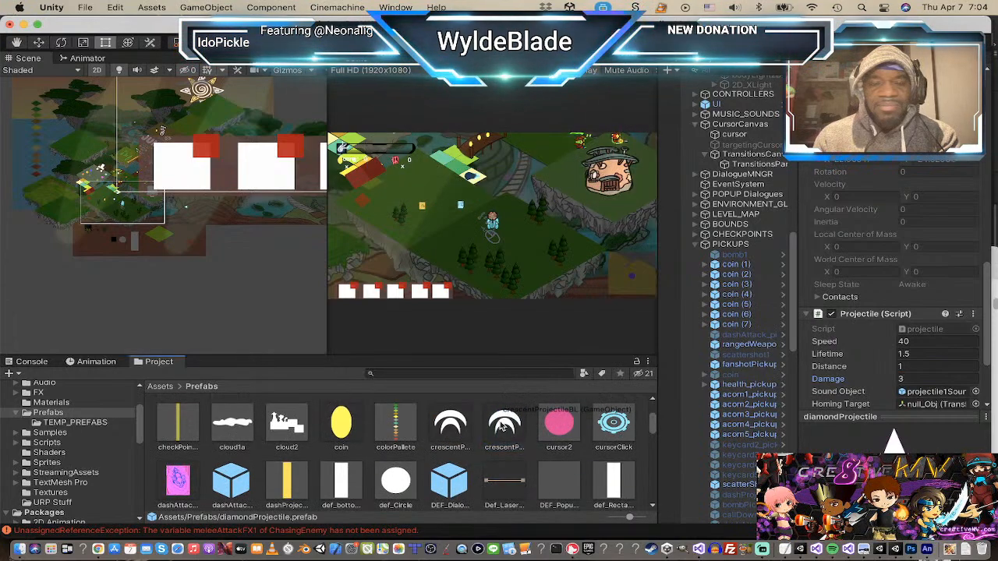
click(499, 426)
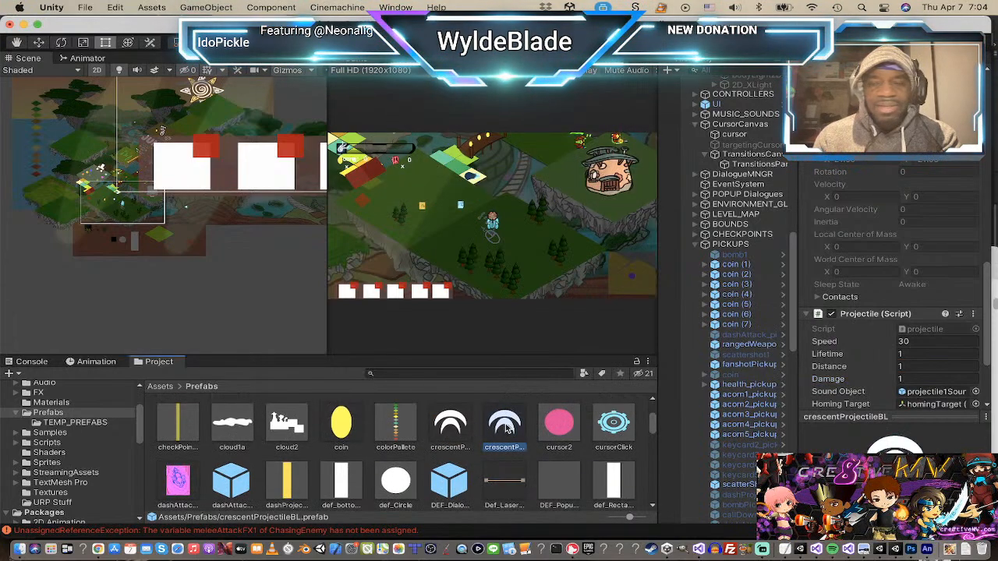
click(916, 379)
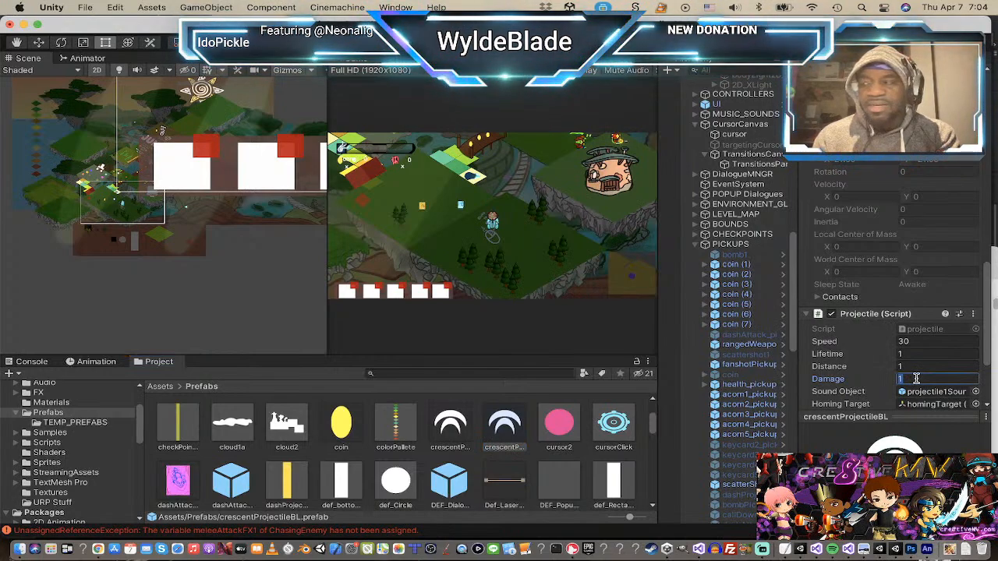
click(450, 427)
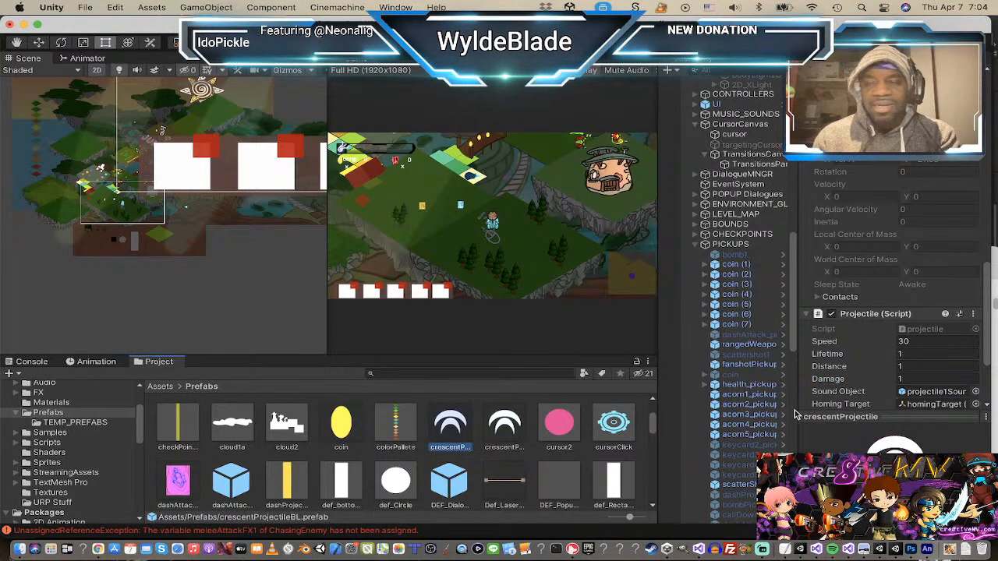
click(910, 378)
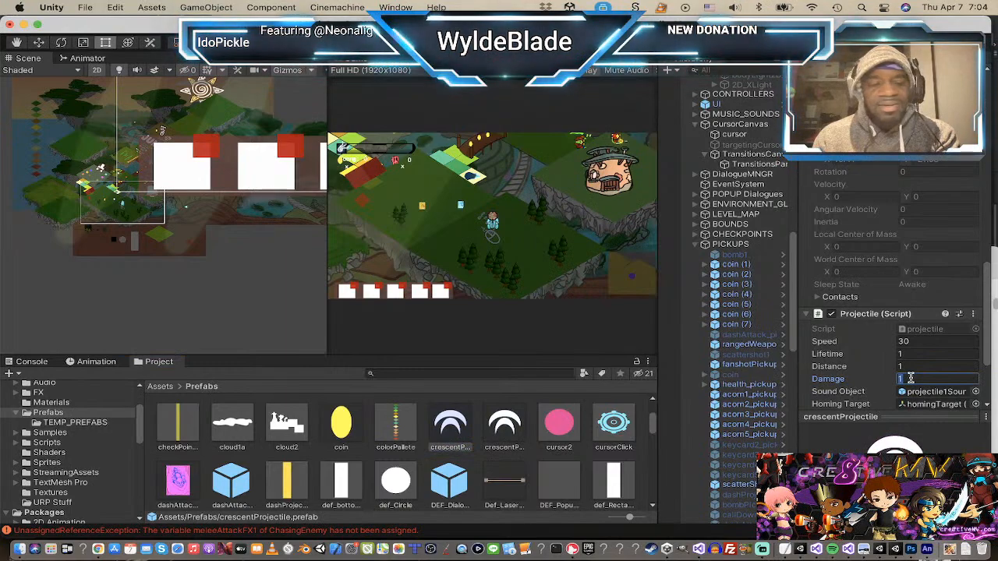
text(2)
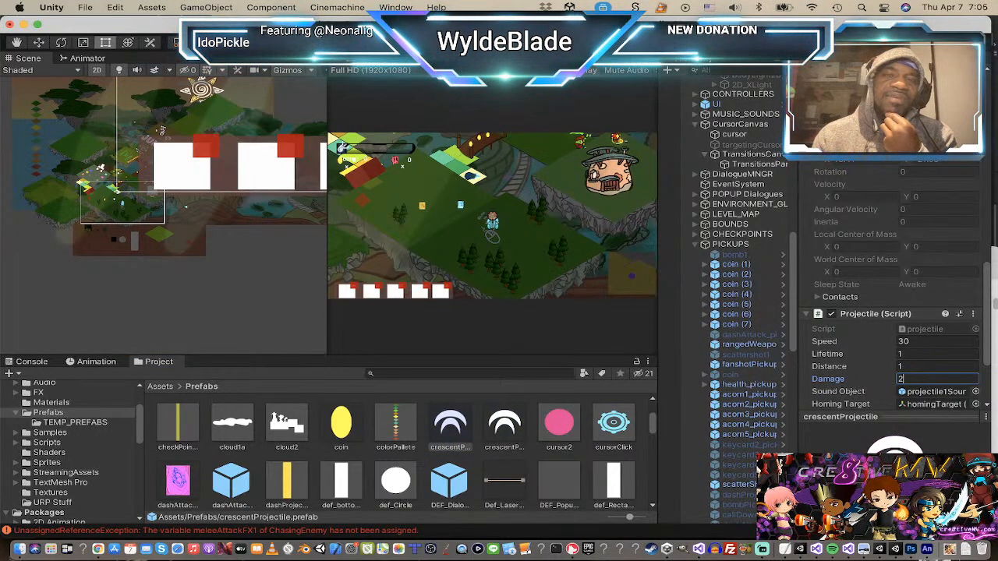
Step: Start a playtest of the level, collect the blue Scatter Shot card near the start point, and close its description card
key(super+p)
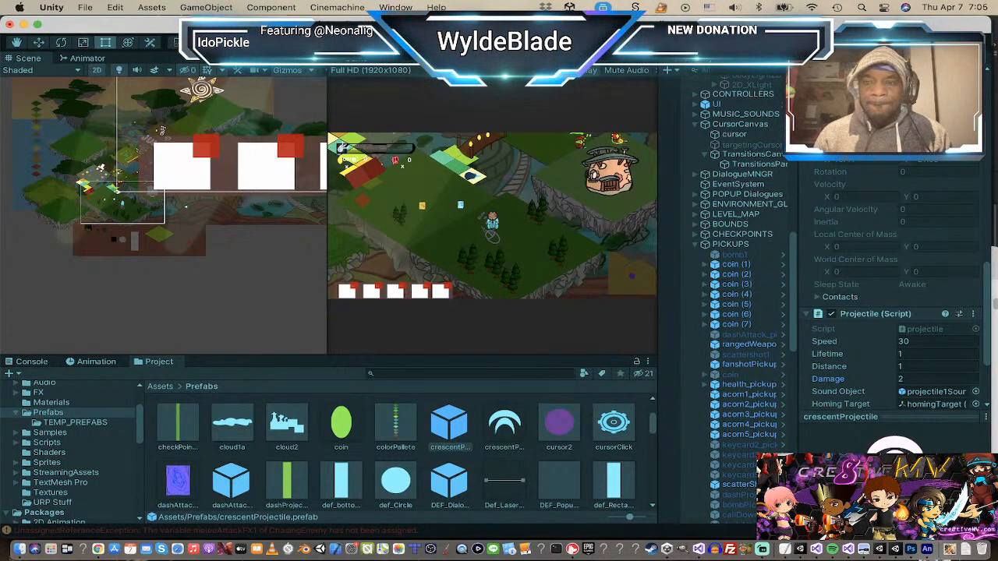
key(super+p)
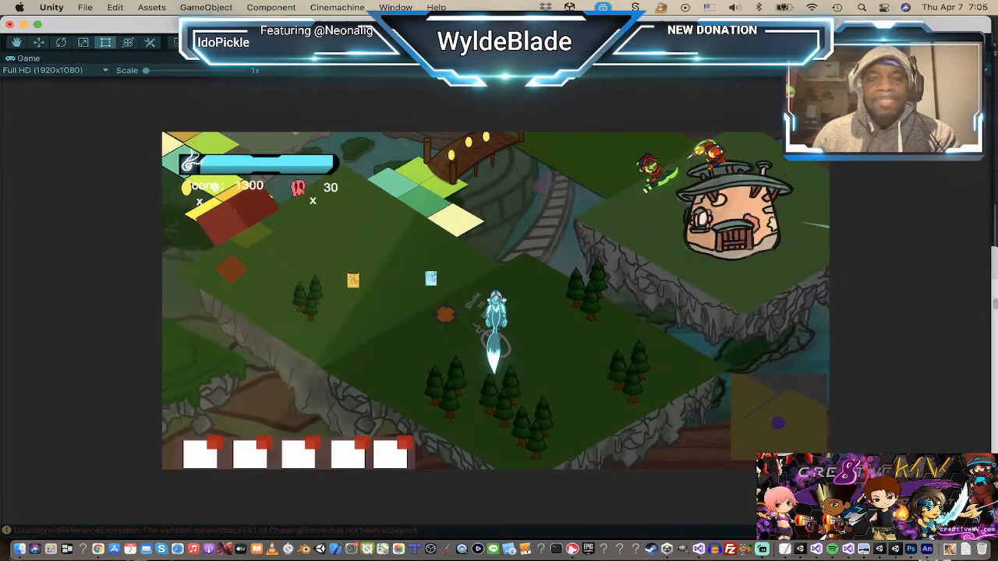
click(499, 277)
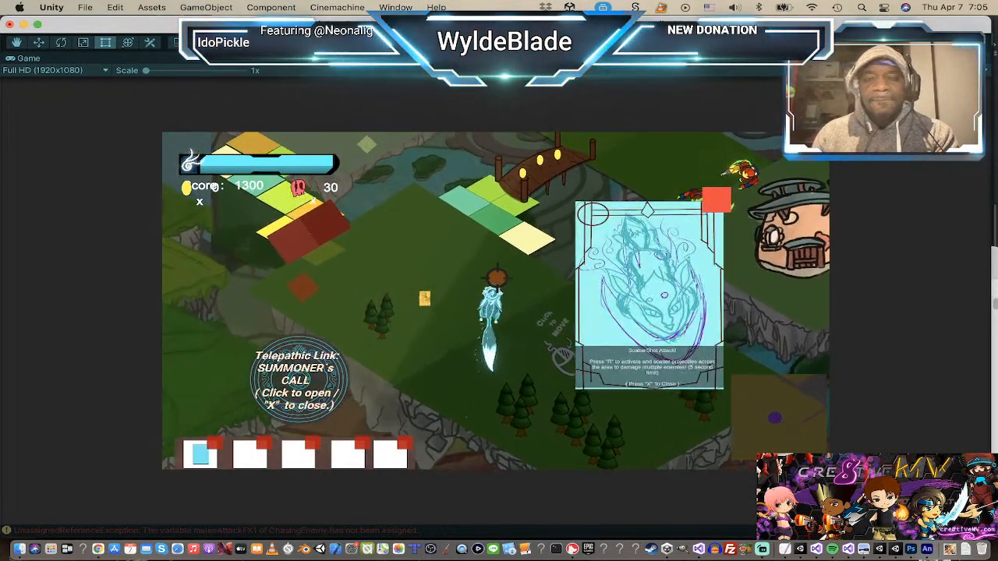
key(x)
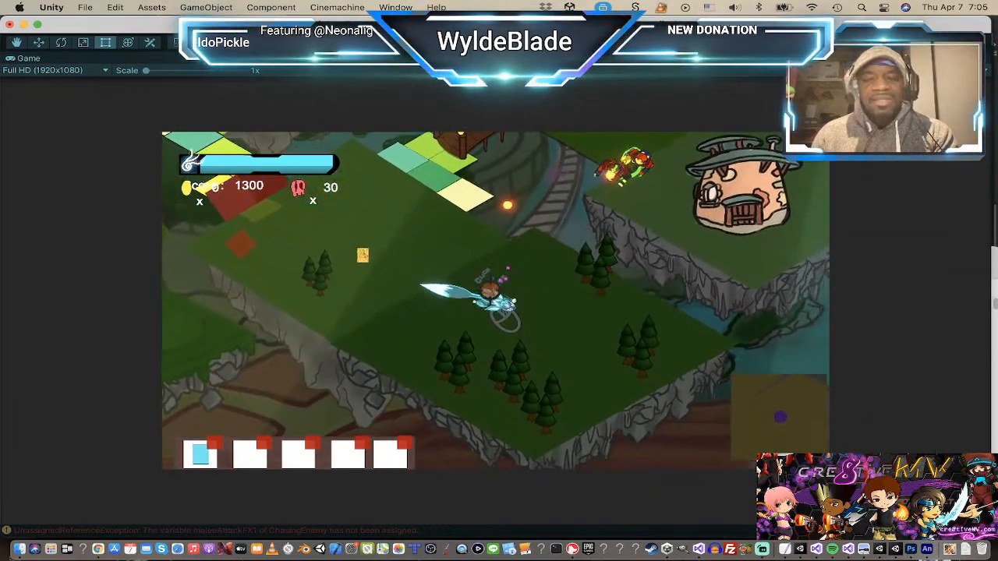
Step: Steer the fox around the clearing as the enemies approach and activate the Scatter Shot from the first inventory slot
click(521, 265)
click(358, 310)
click(468, 264)
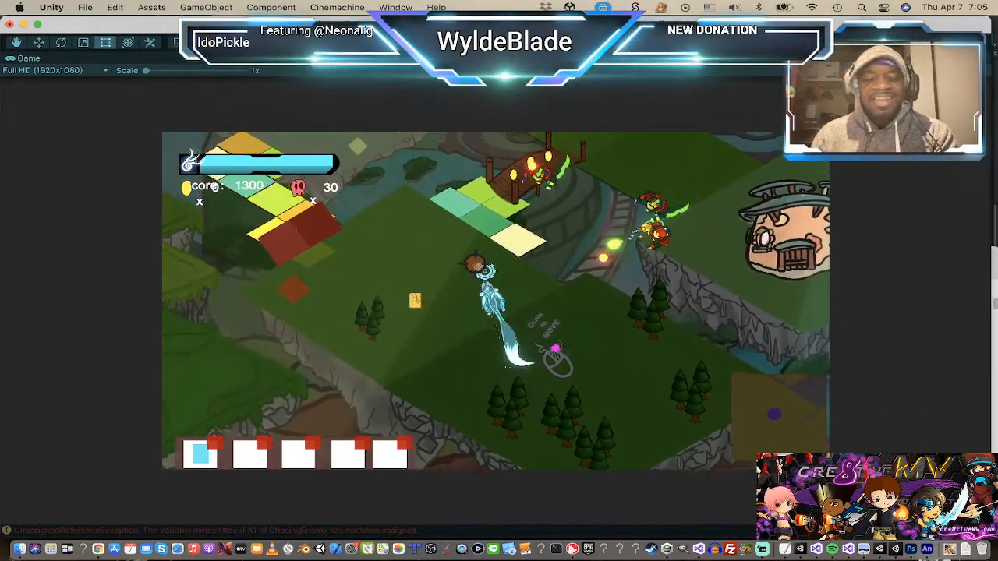
key(1)
key(r)
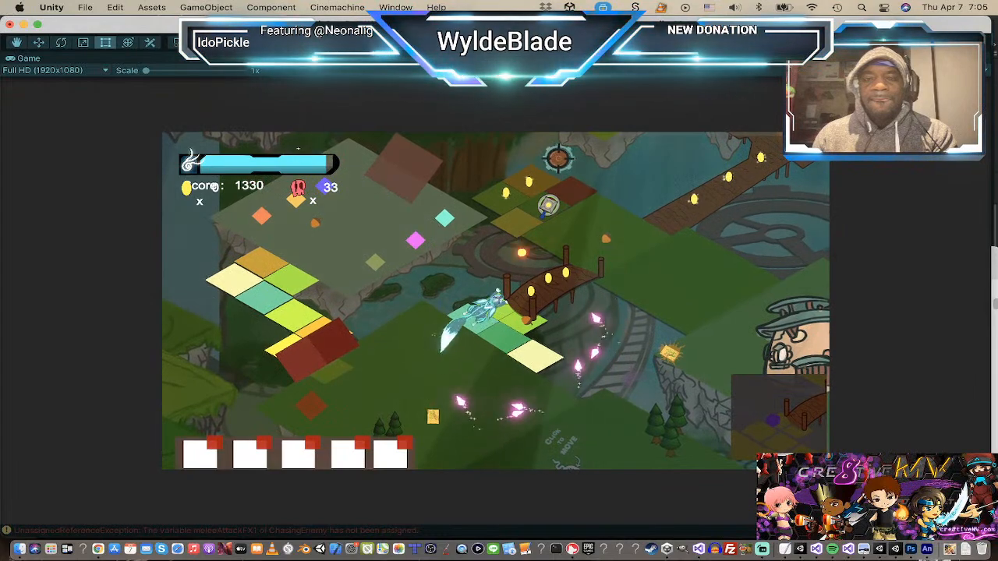
Step: Steer the fox back and forth across the grass between the bridge and the pine trees, and stop the playtest
click(515, 347)
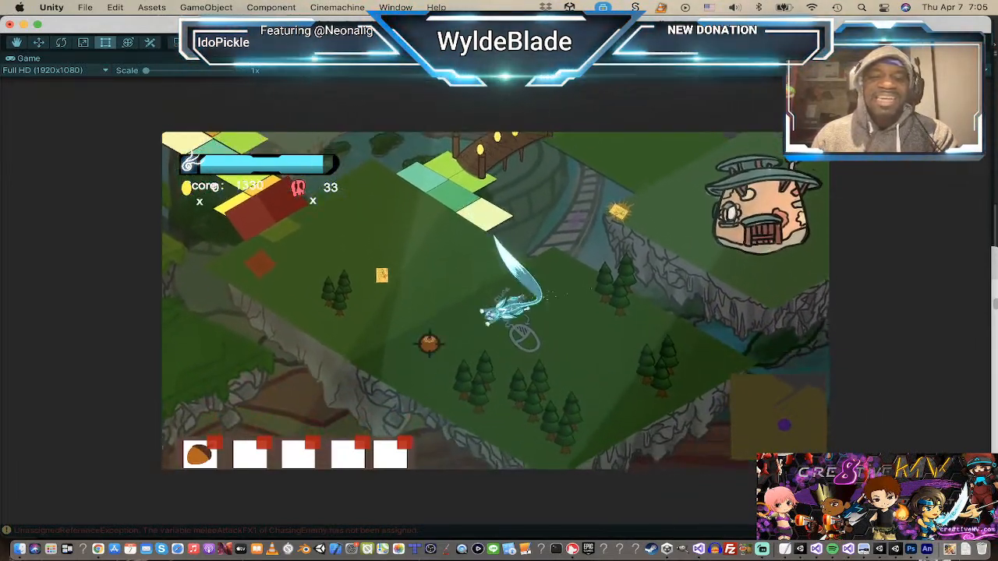
click(457, 265)
click(531, 334)
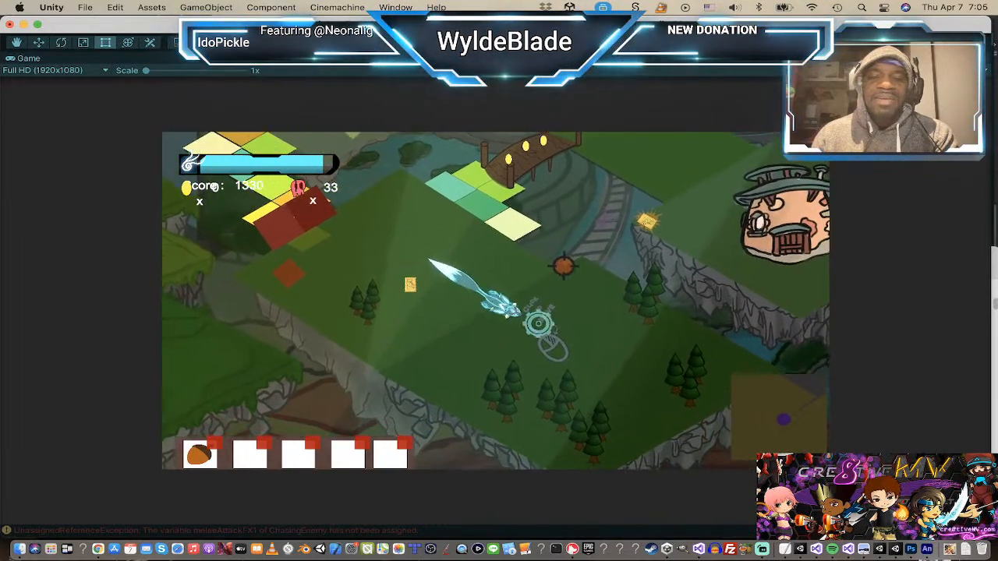
click(427, 282)
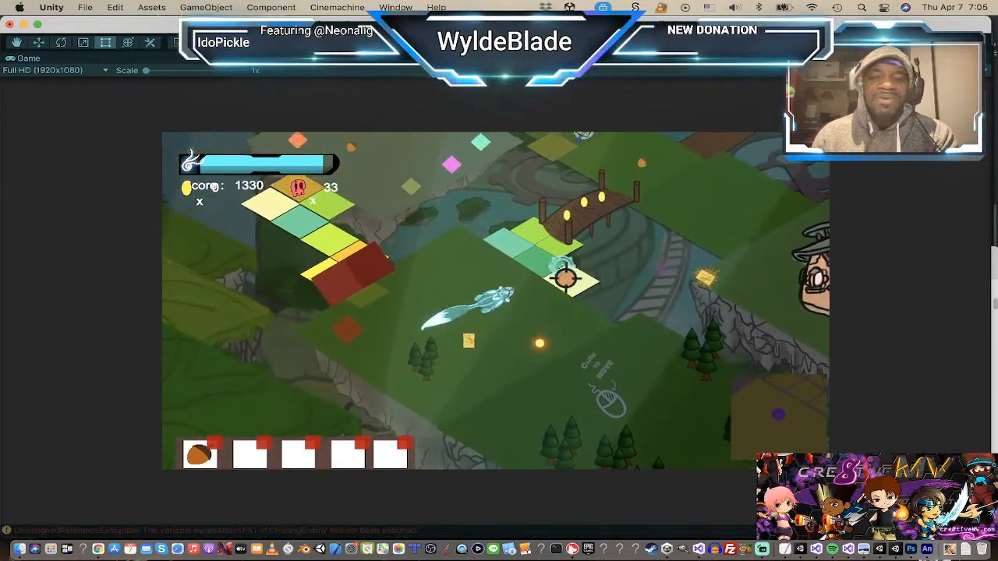
click(547, 352)
click(517, 350)
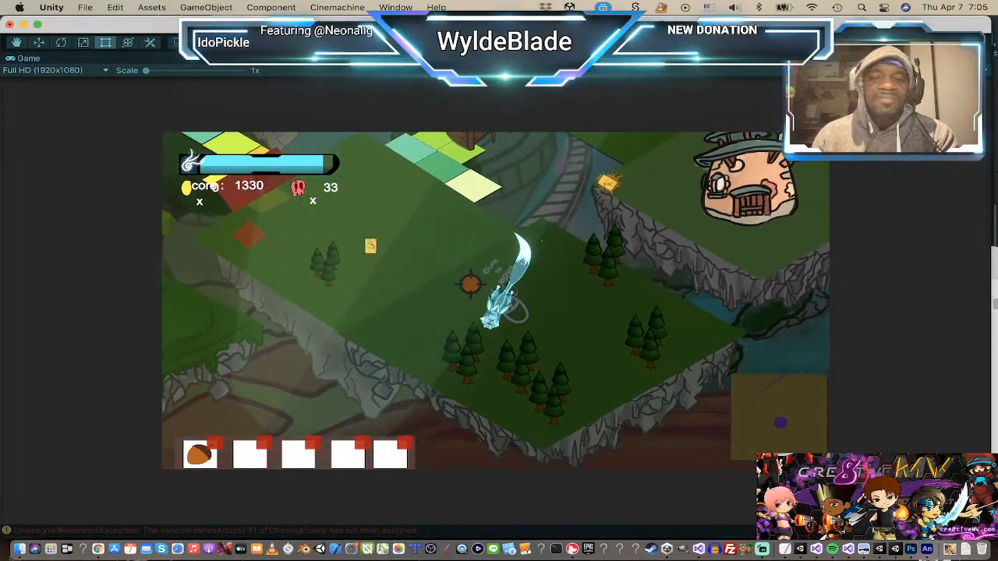
click(471, 256)
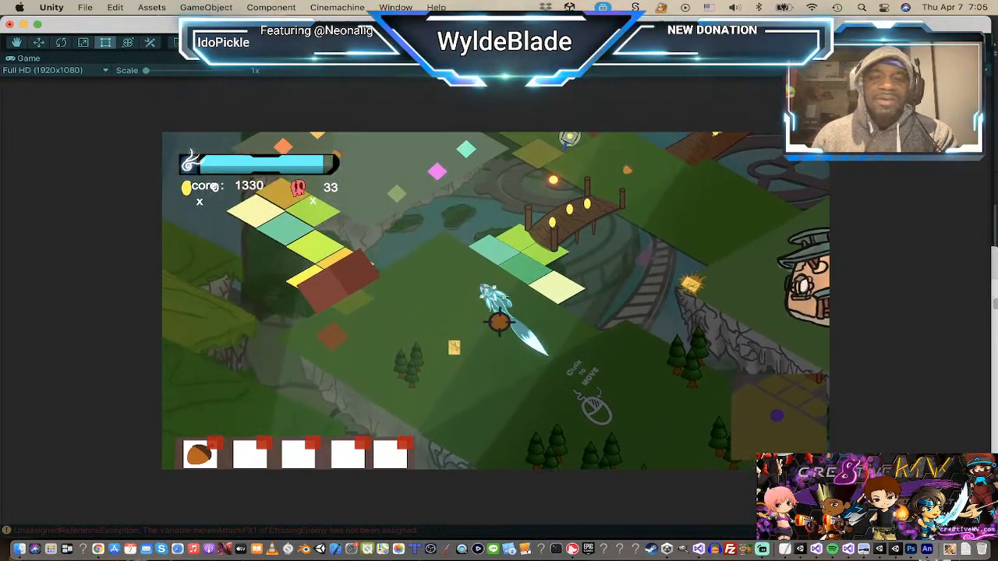
click(590, 348)
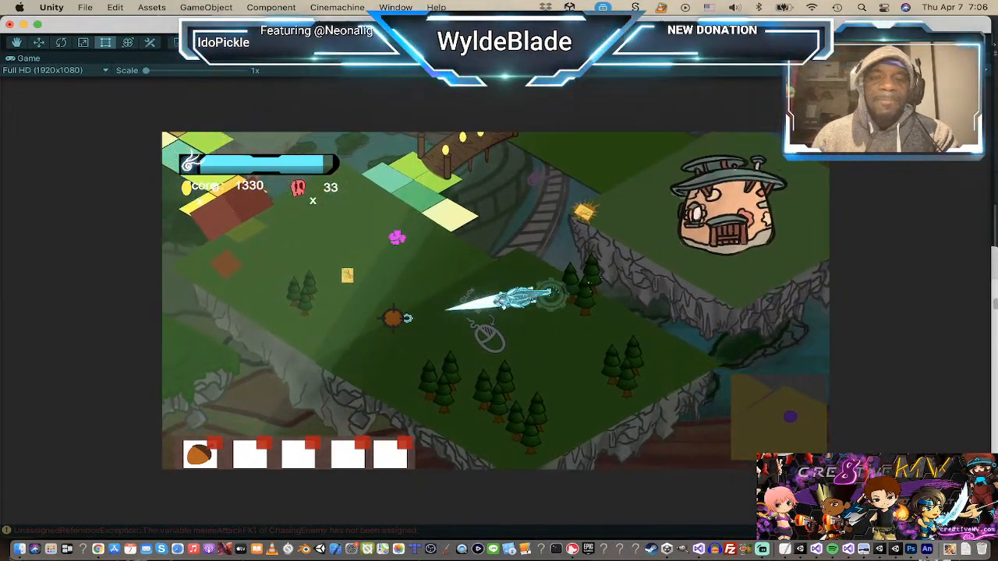
click(588, 306)
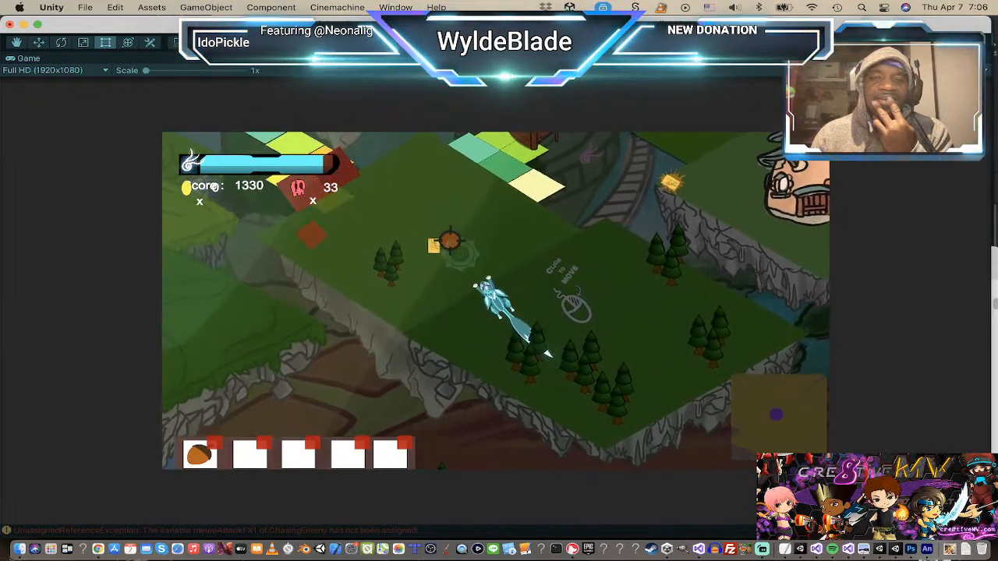
click(528, 234)
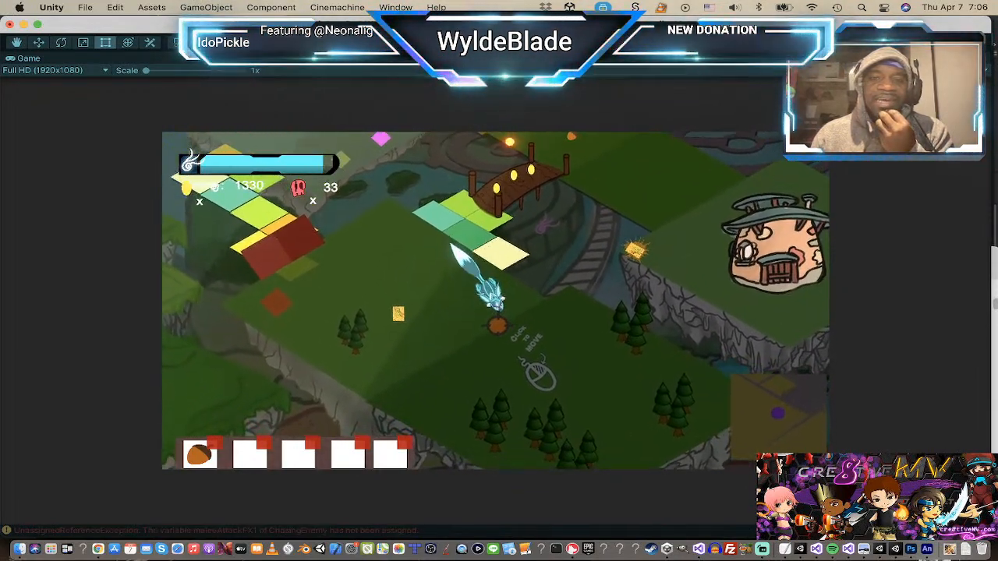
mouse_move(508, 338)
mouse_down()
mouse_move(528, 332)
mouse_move(537, 291)
mouse_move(471, 286)
mouse_move(451, 298)
mouse_up()
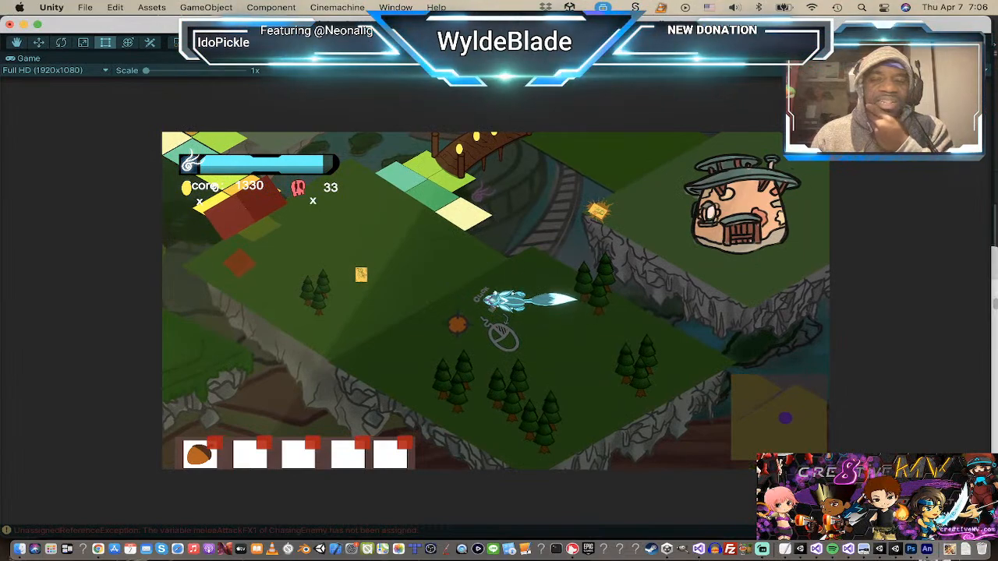
click(457, 323)
click(459, 281)
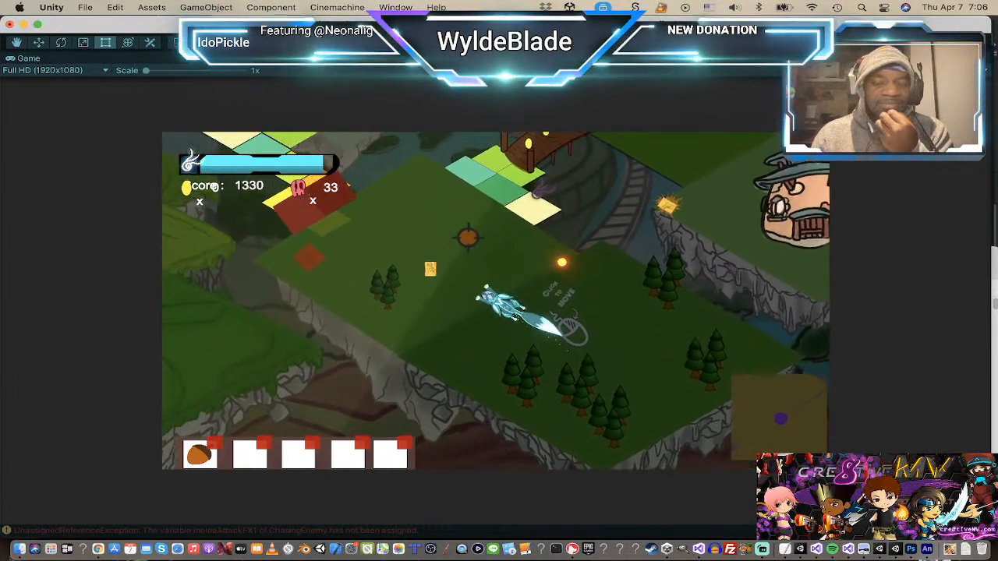
click(474, 236)
click(530, 323)
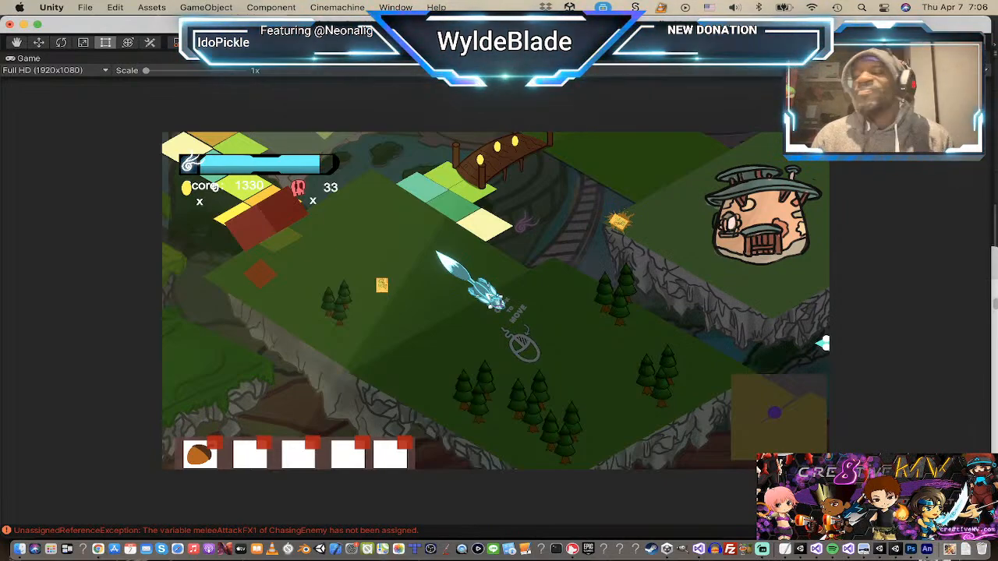
key(super+p)
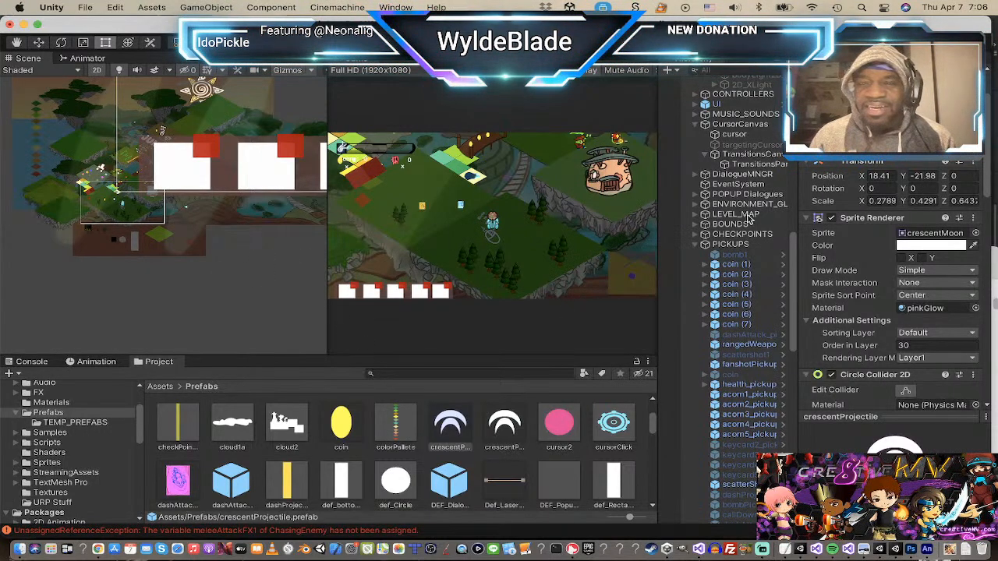
Step: Look through the scene hierarchy and the Prefabs folder, and search the project assets for "scatter"
scroll(753, 219, up, 2)
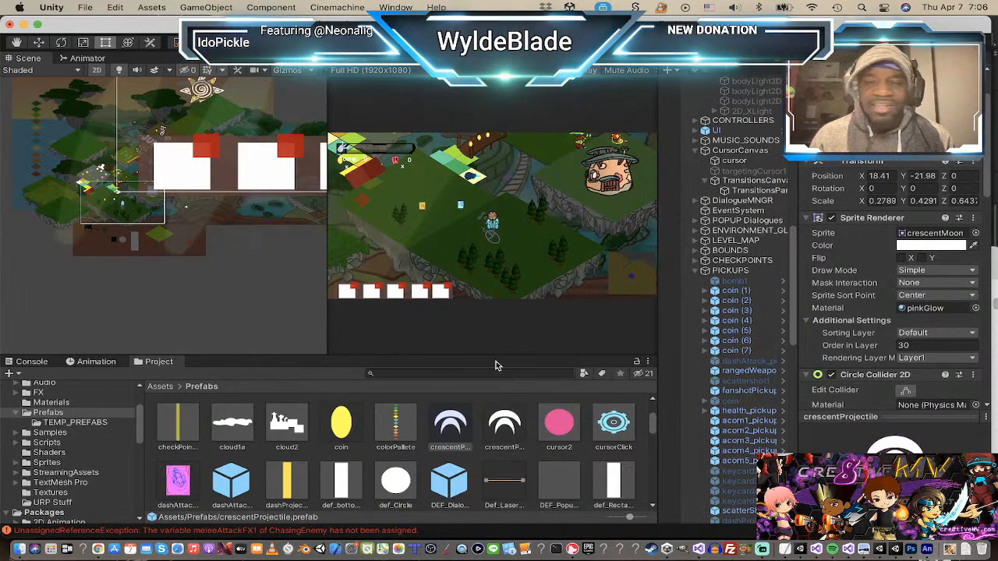
scroll(741, 199, down, 5)
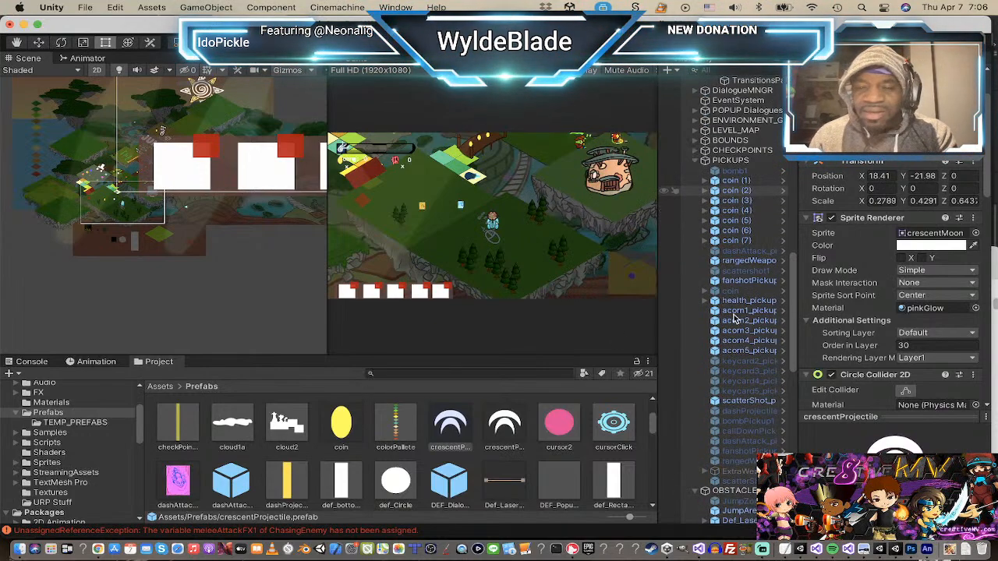
scroll(737, 203, down, 2)
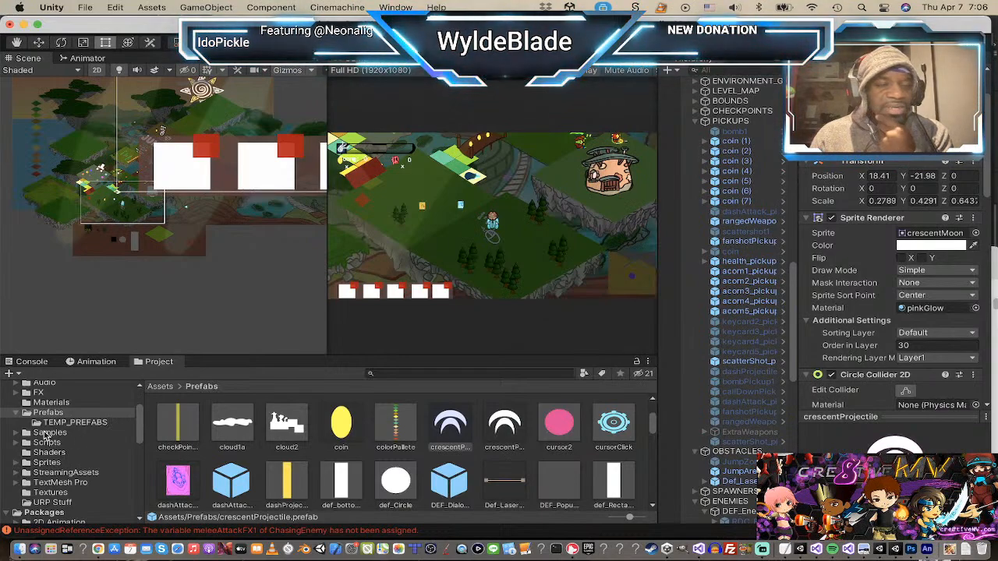
scroll(374, 449, down, 2)
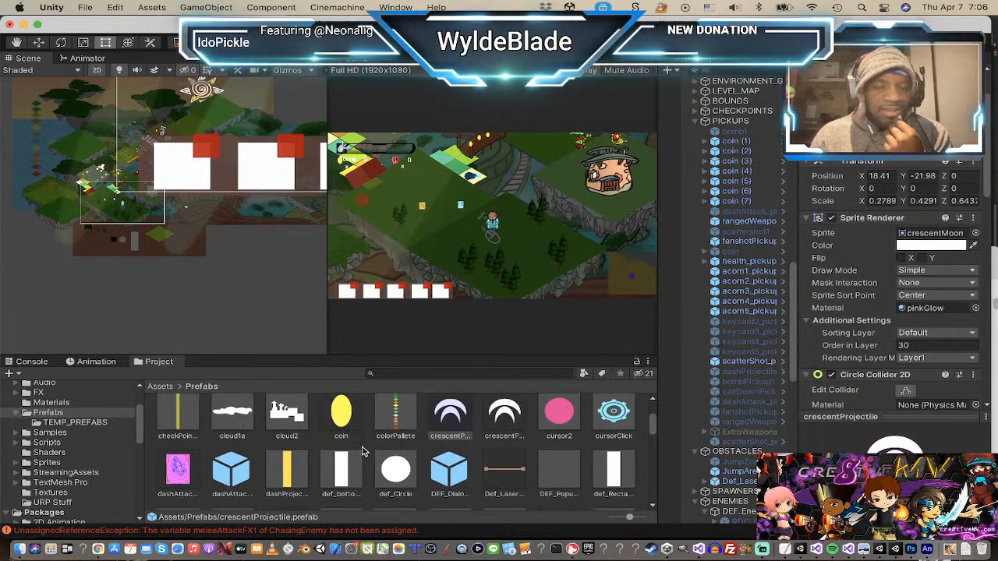
click(447, 372)
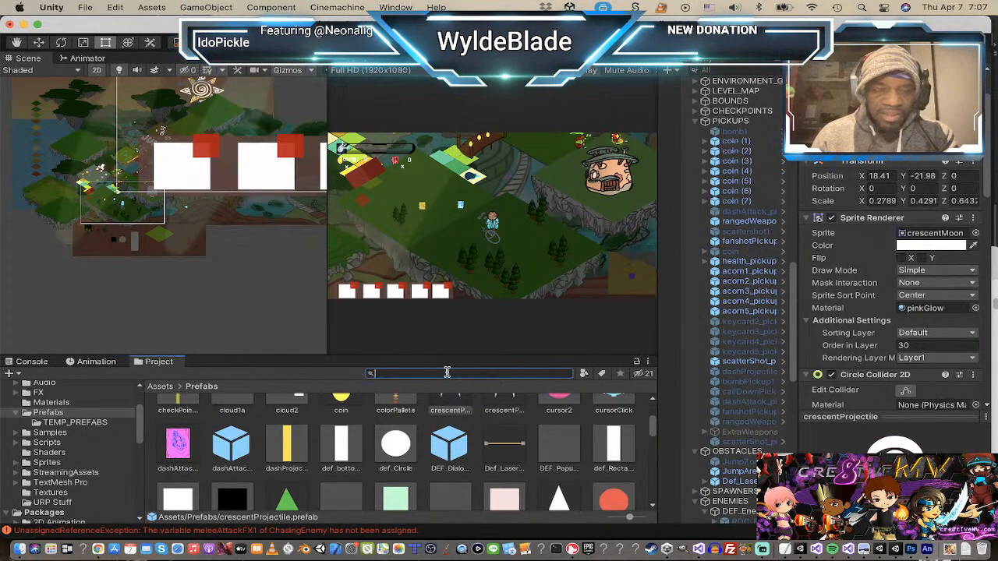
text(bu)
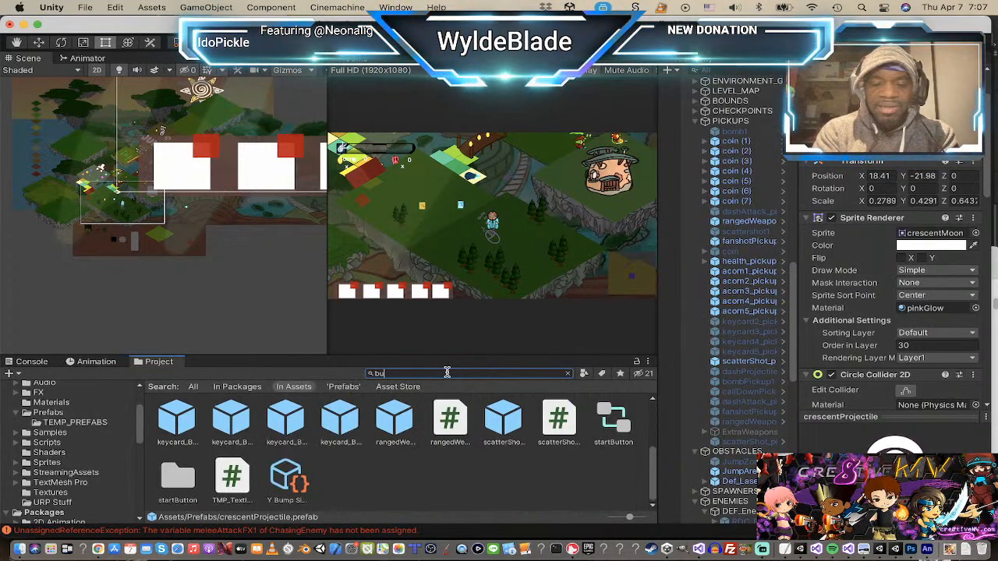
key(BackSpace)
key(BackSpace)
text(scatt)
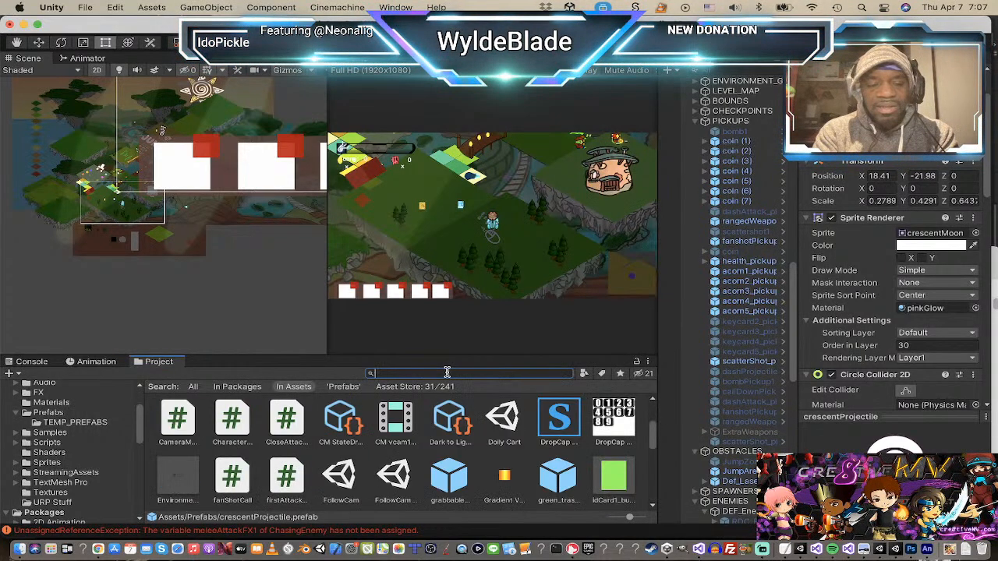
text(er)
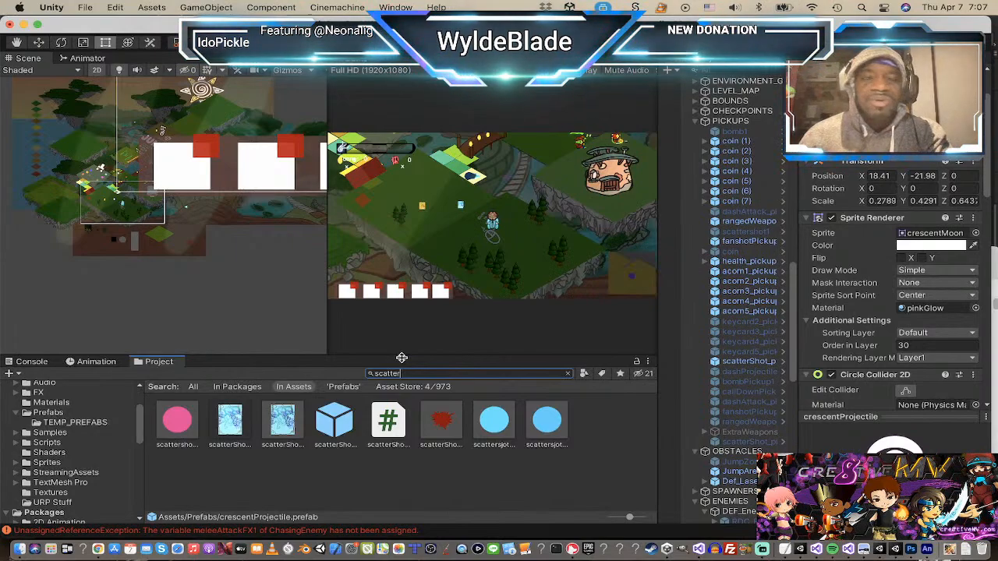
Step: Switch to Chrome and look through the Spirits Of The Lost Winds game page, including its release details and template download link
key(super+Tab)
click(289, 283)
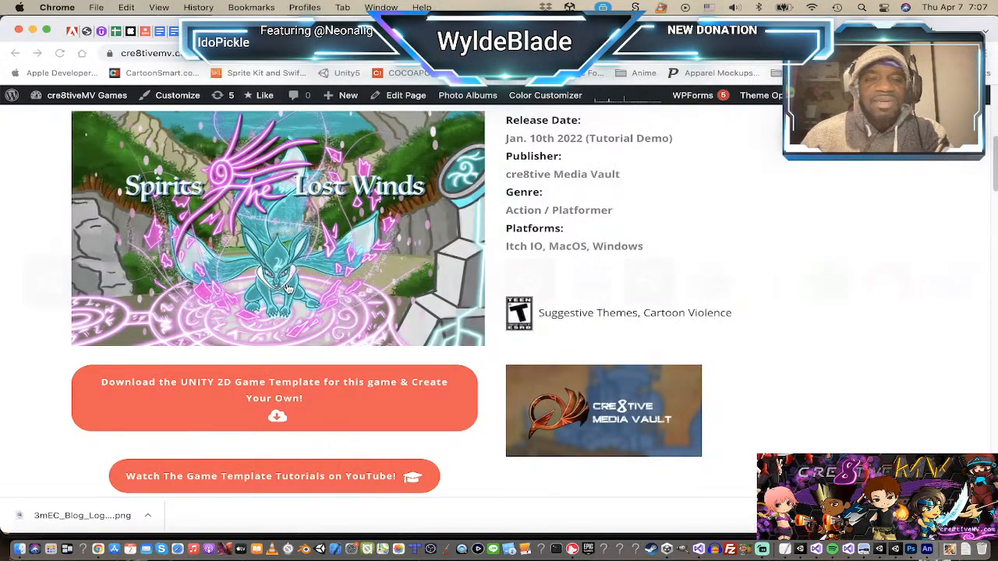
scroll(486, 287, up, 3)
scroll(486, 287, down, 2)
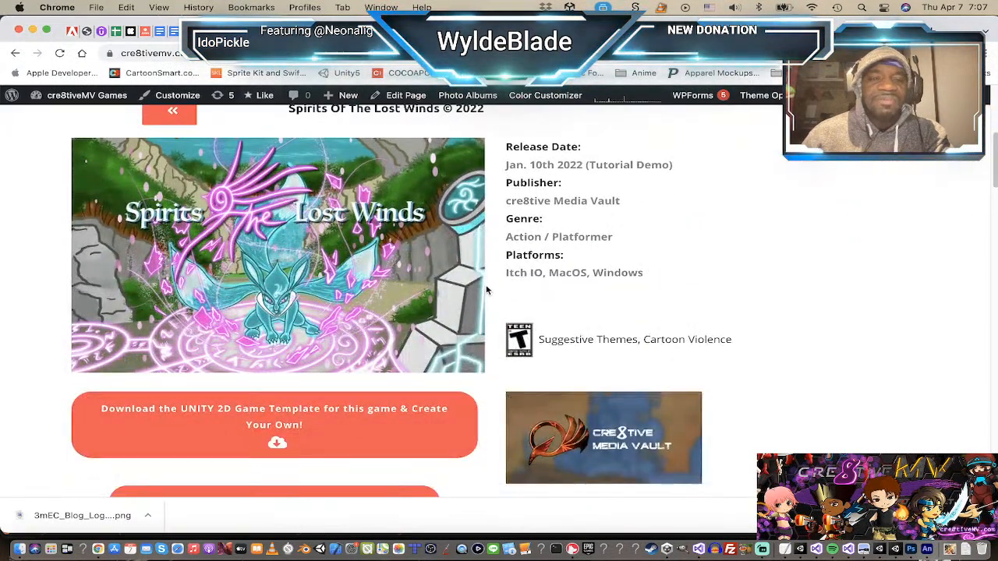
scroll(487, 290, down, 1)
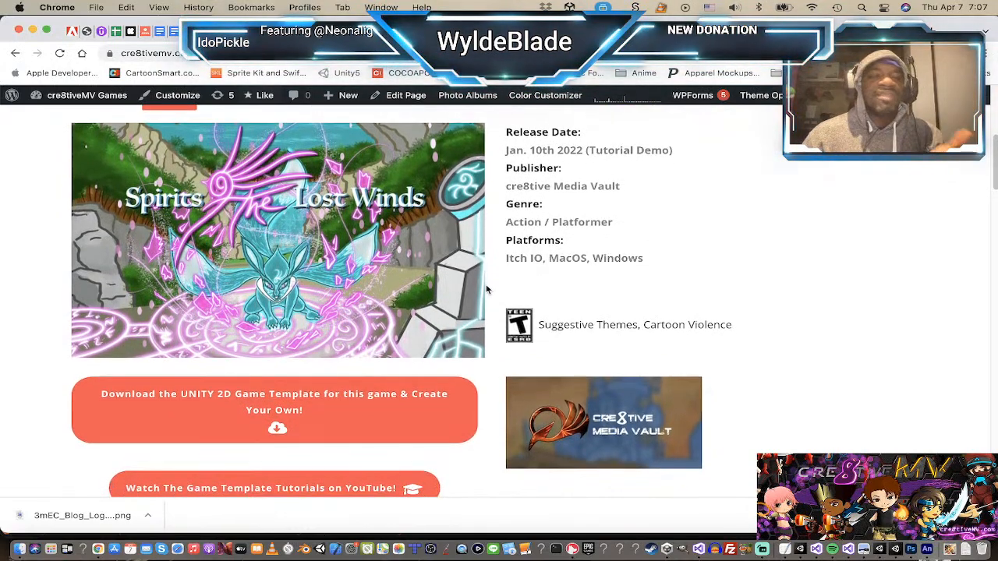
scroll(382, 243, down, 1)
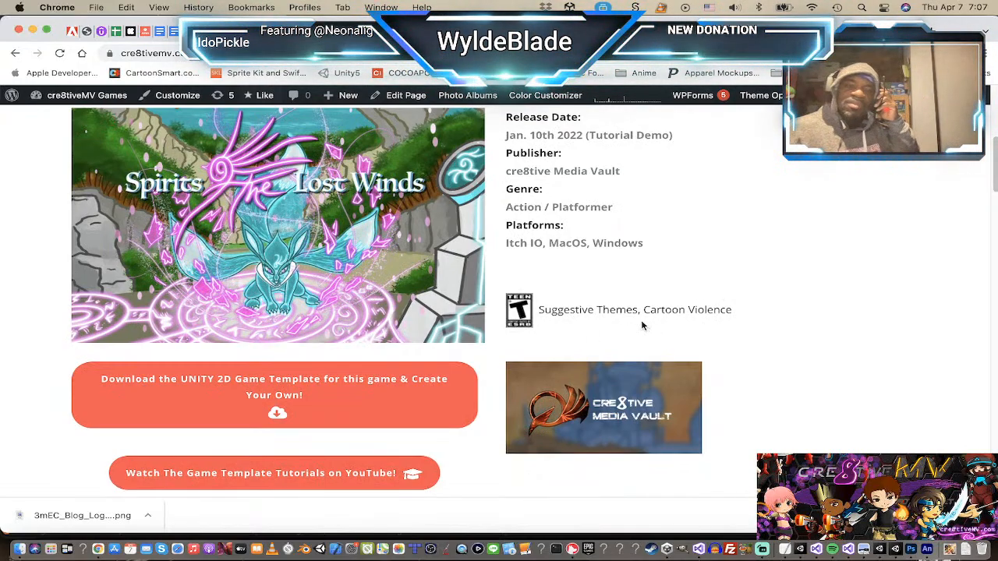
scroll(655, 323, down, 5)
scroll(657, 322, down, 5)
scroll(657, 321, up, 15)
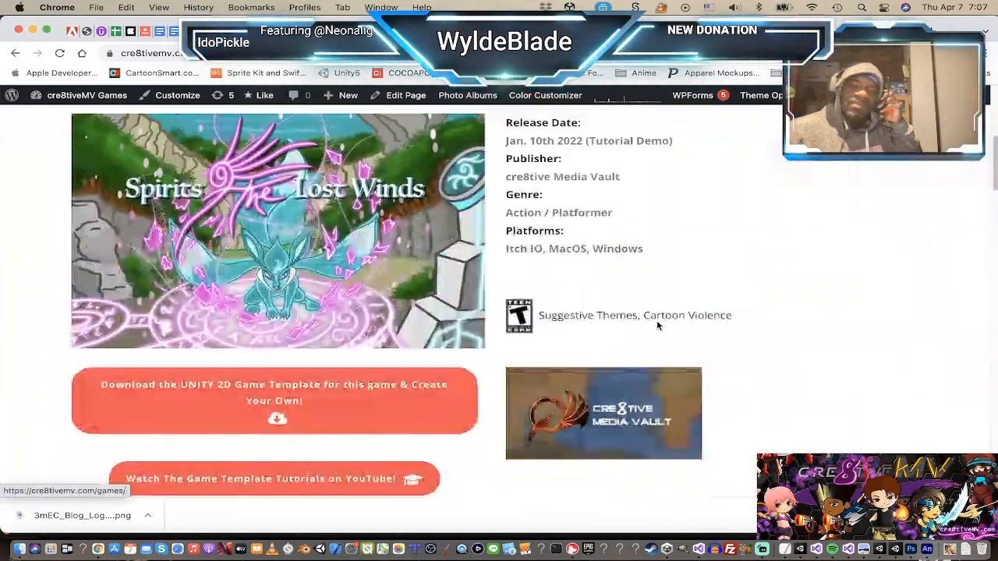
scroll(657, 326, down, 5)
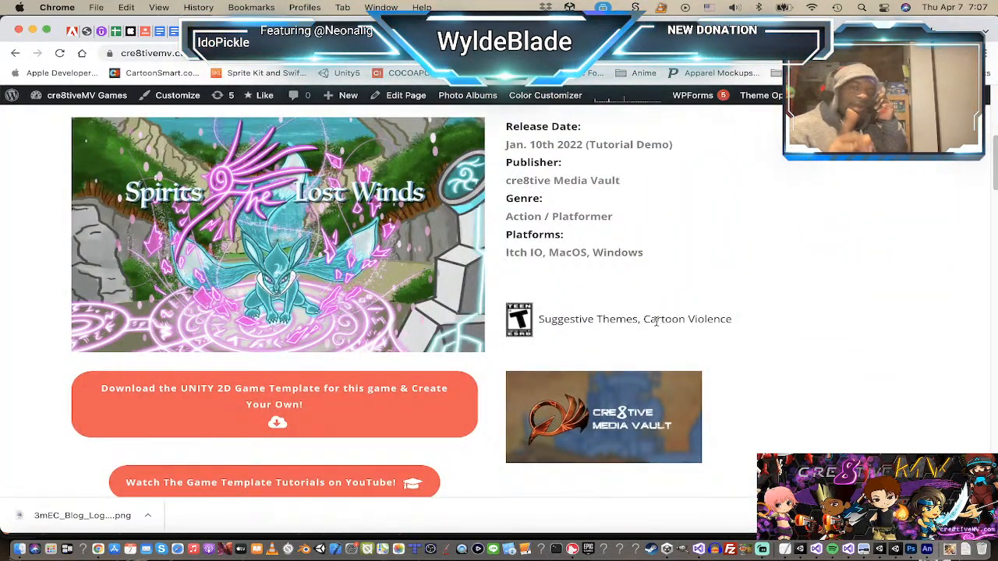
right_click(2, 466)
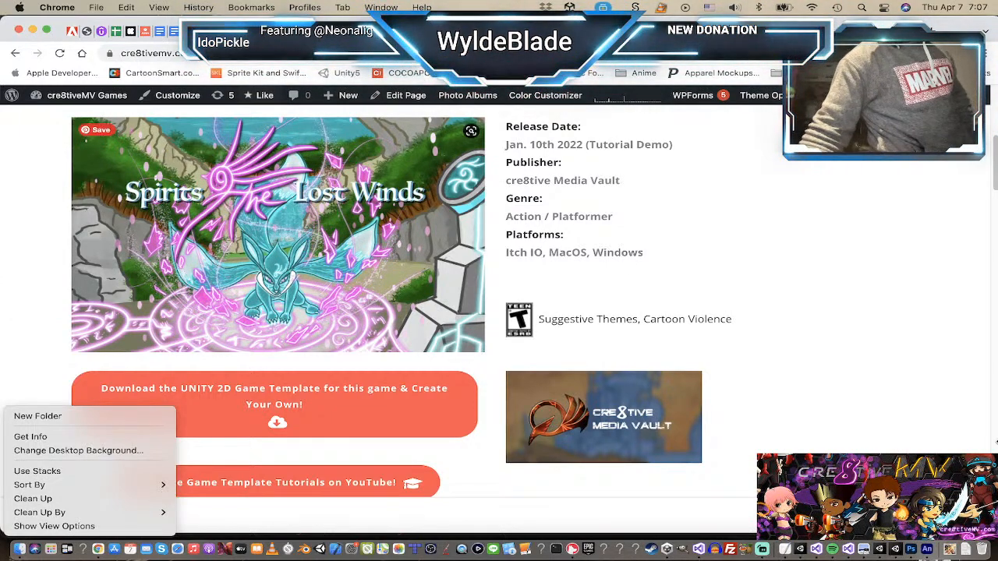
key(super+Tab)
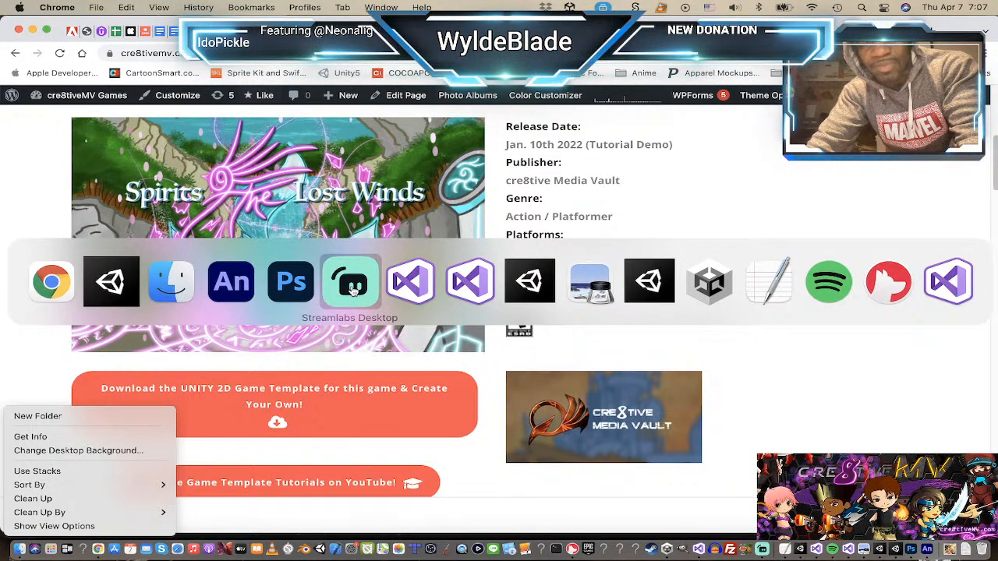
click(809, 182)
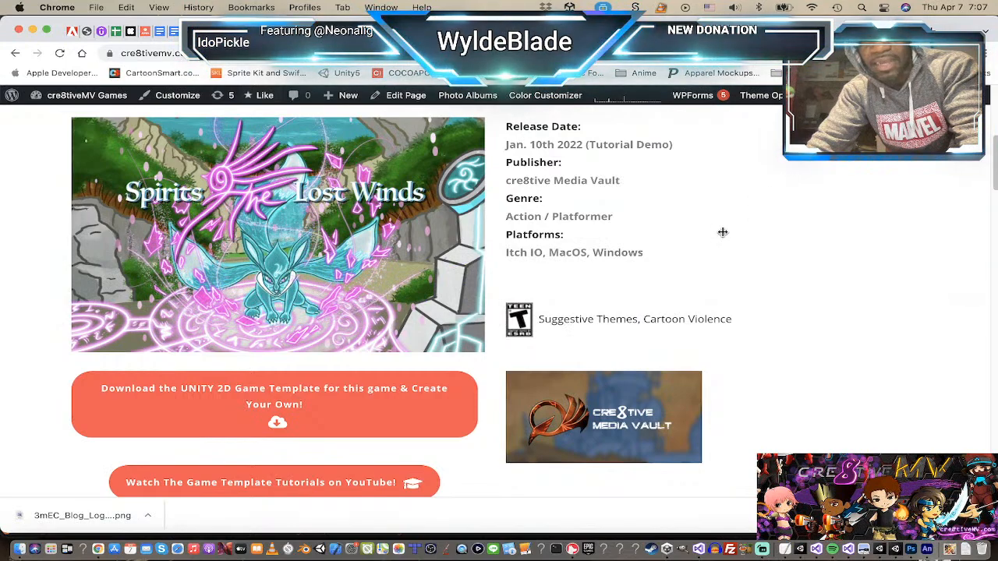
key(super+Tab)
key(super+Tab)
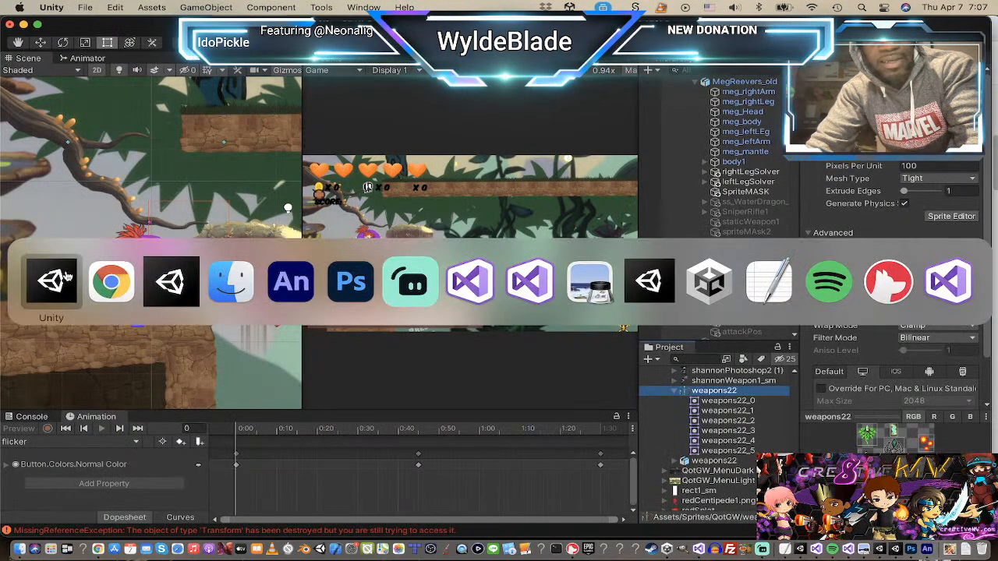
click(121, 281)
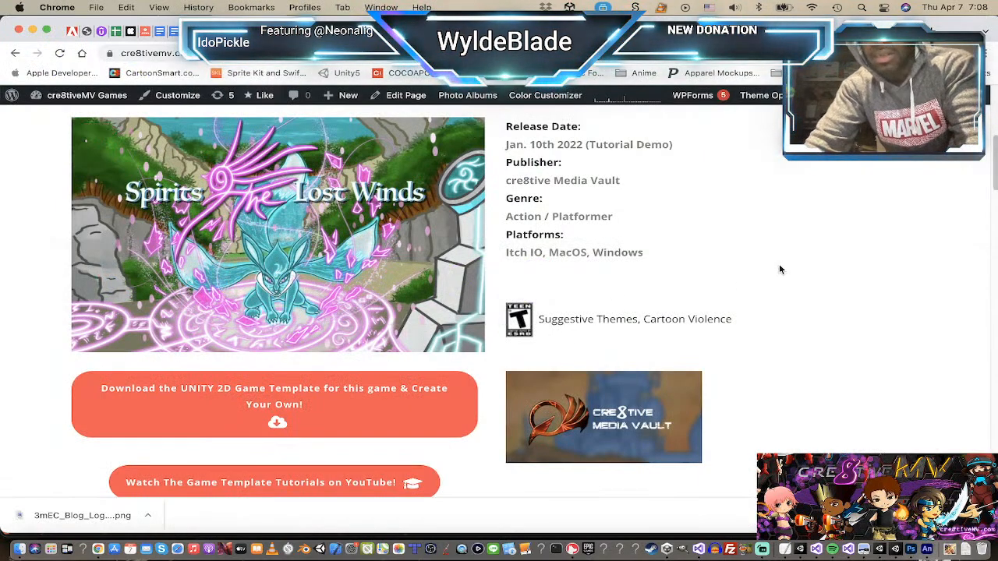
Step: Review the Spirits Of The Lost Winds page again, from the Games banner to the publisher and platform details
scroll(774, 270, down, 2)
scroll(773, 270, up, 5)
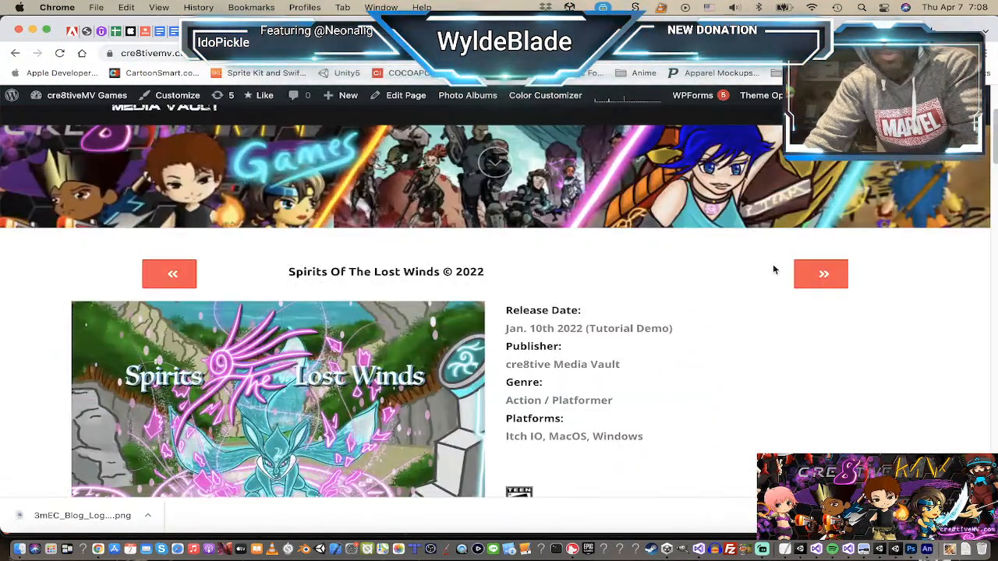
scroll(773, 270, down, 2)
scroll(774, 270, down, 2)
scroll(774, 269, up, 1)
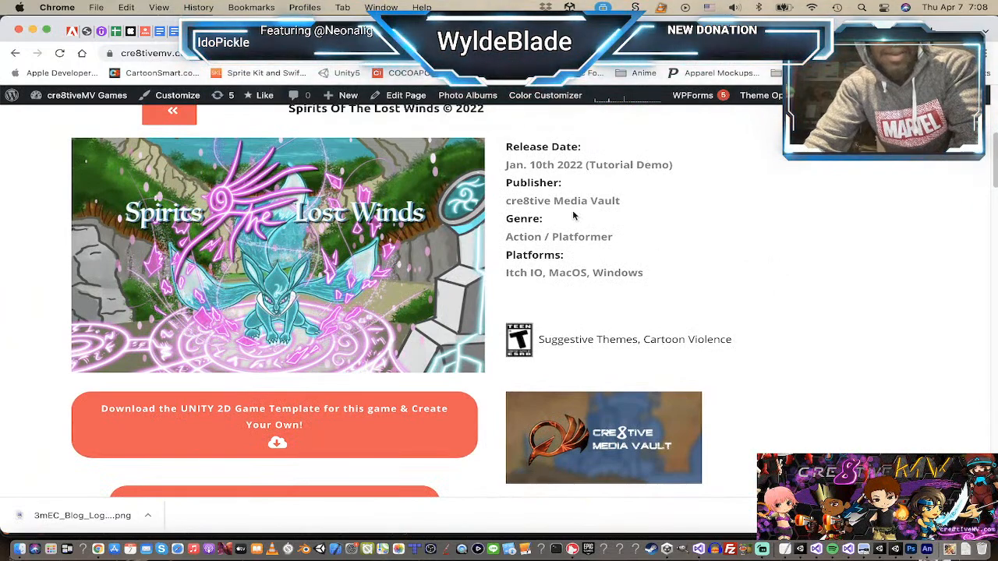